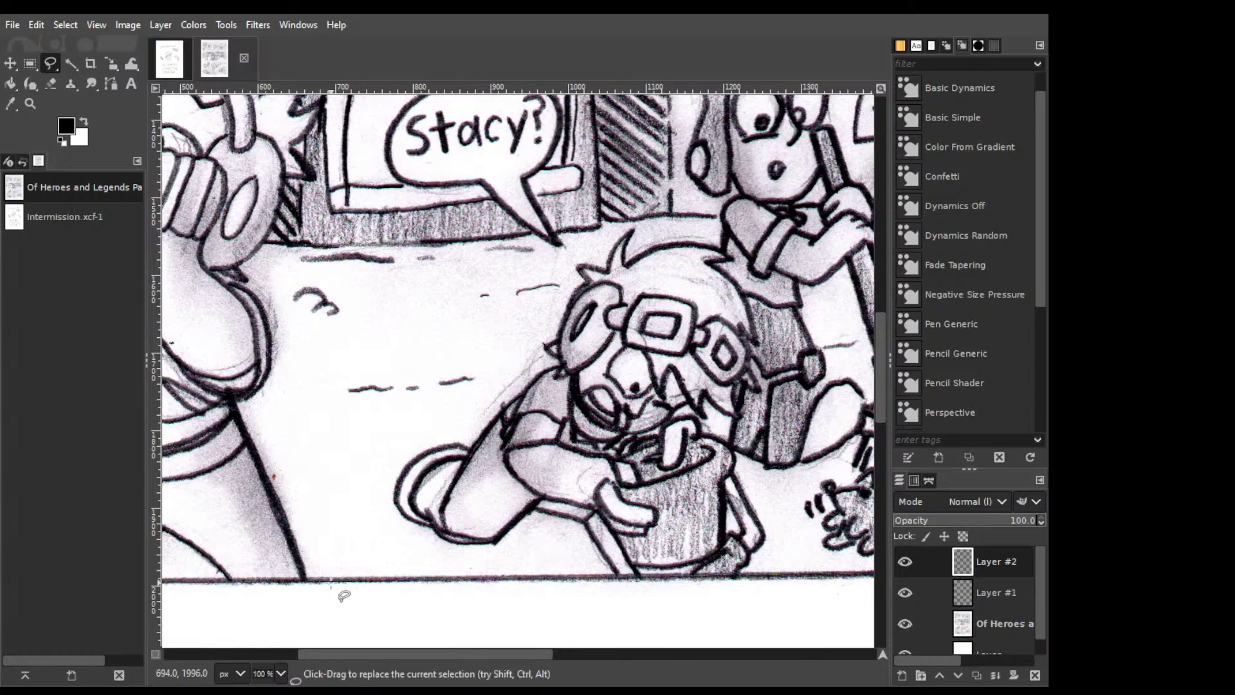
# Start a Free Select outline in the page's left margin and trace it along the lower border of the wide "Stacy?" panel.
pyautogui.hscroll(-10, 513, 573)
pyautogui.scroll(-5, 513, 572)
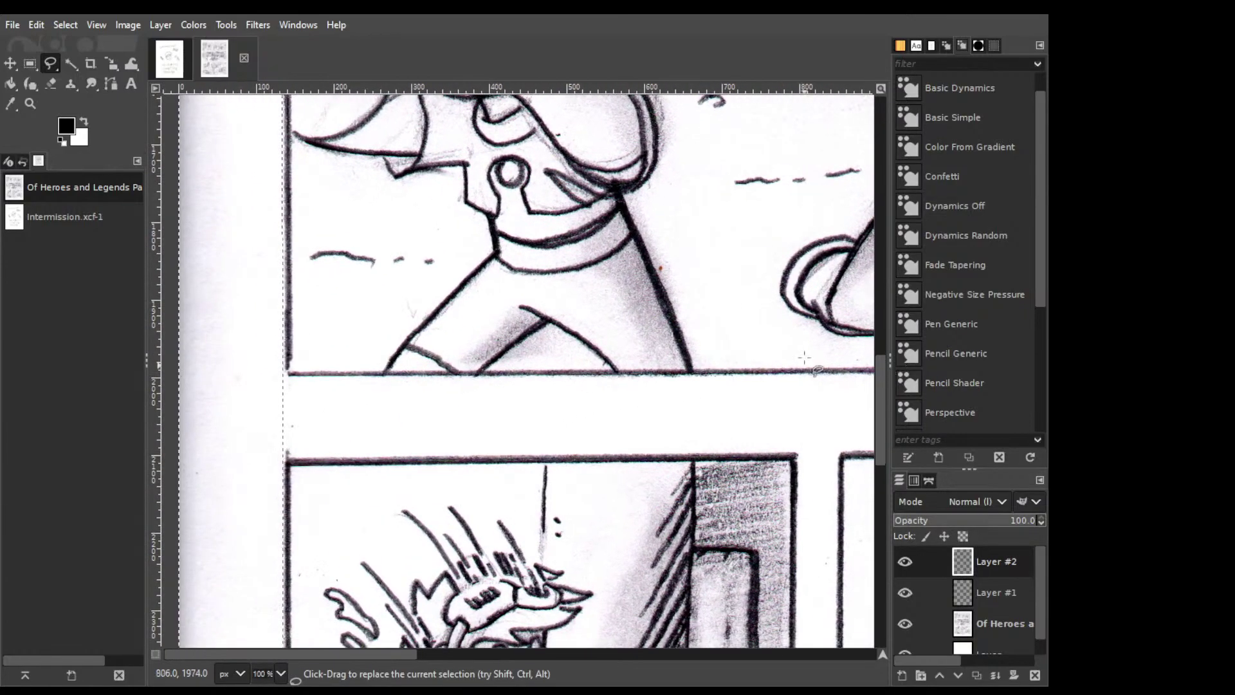
pyautogui.click(30, 64)
pyautogui.click(50, 63)
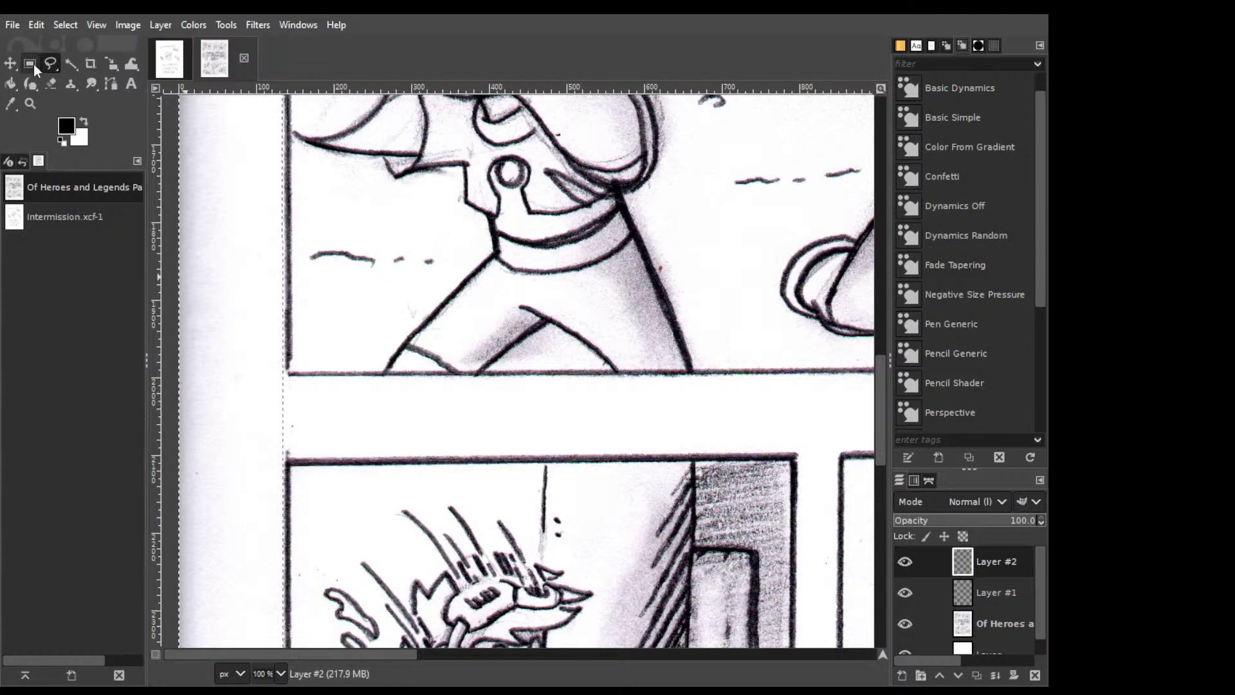
pyautogui.click(267, 379)
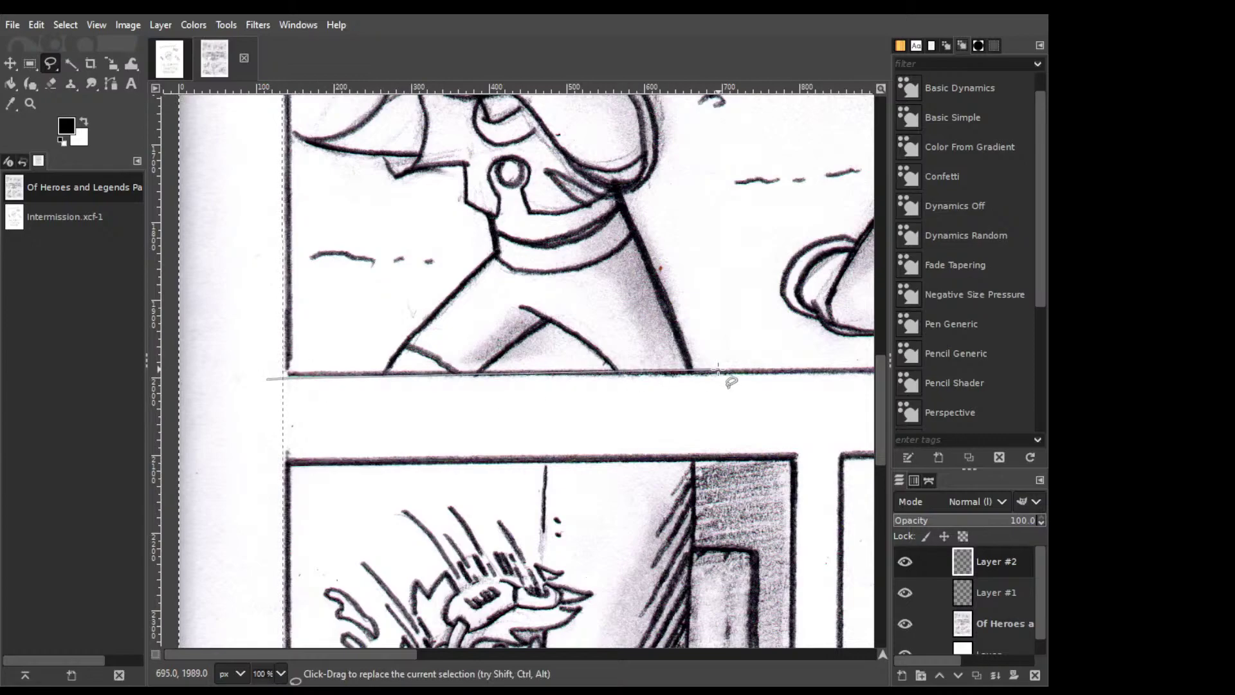
pyautogui.click(726, 374)
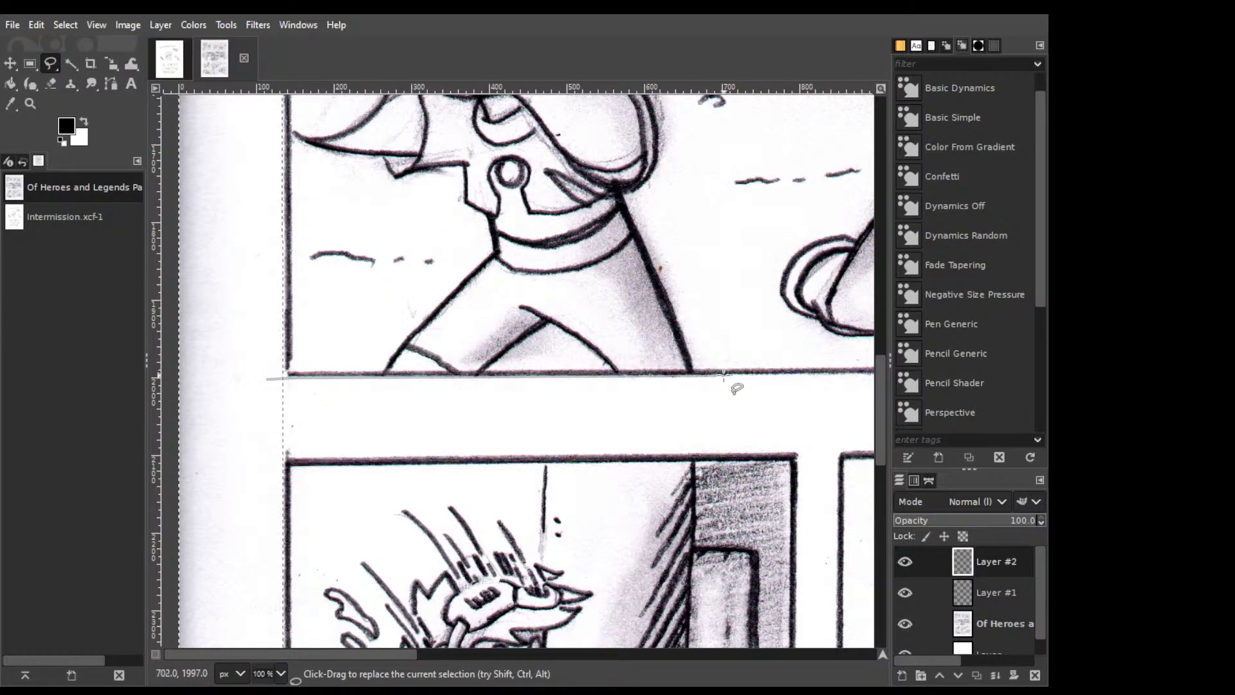
pyautogui.click(267, 379)
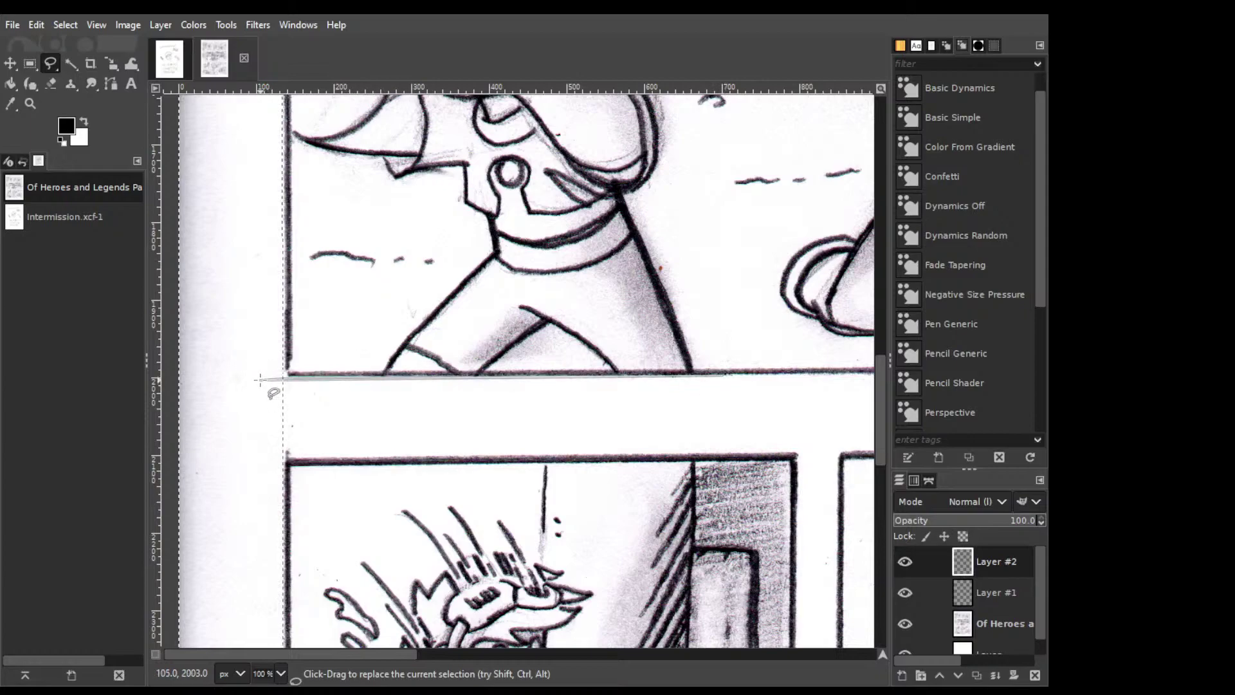
pyautogui.hscroll(6, 592, 396)
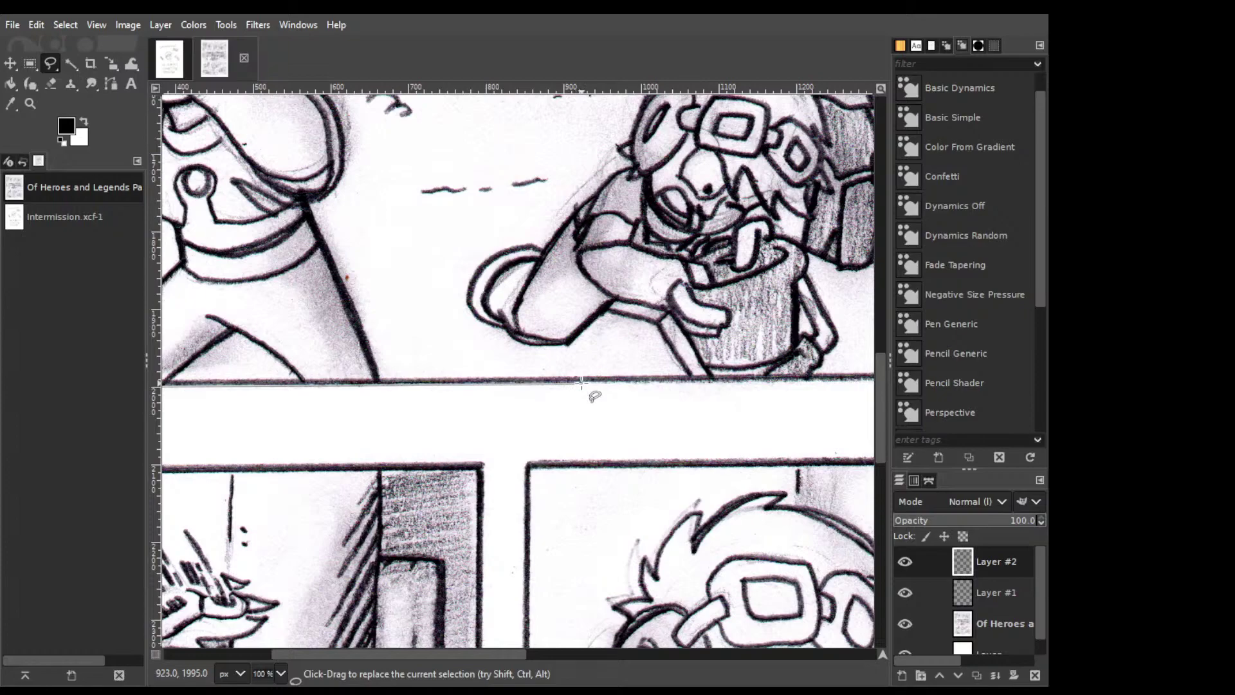
pyautogui.click(840, 382)
# Continue the outline along the rest of the wide panel's lower border and out into the page's right margin.
pyautogui.hscroll(9, 452, 425)
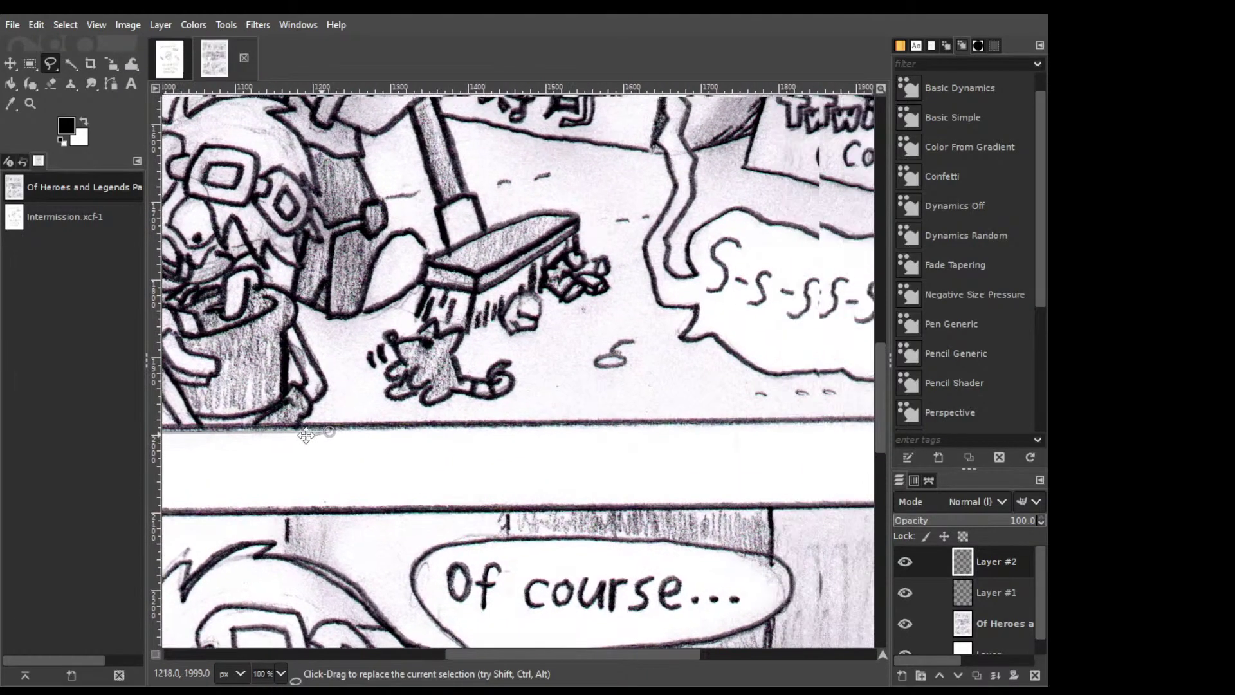
pyautogui.hscroll(1, 751, 438)
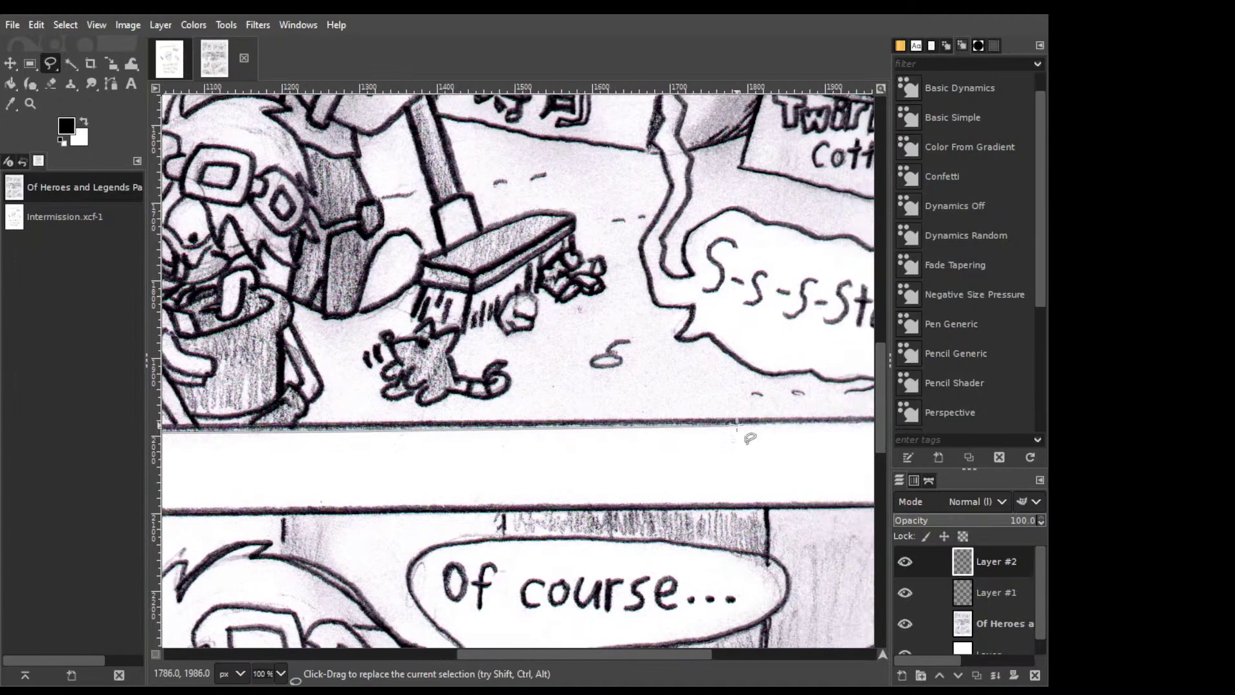
pyautogui.click(738, 423)
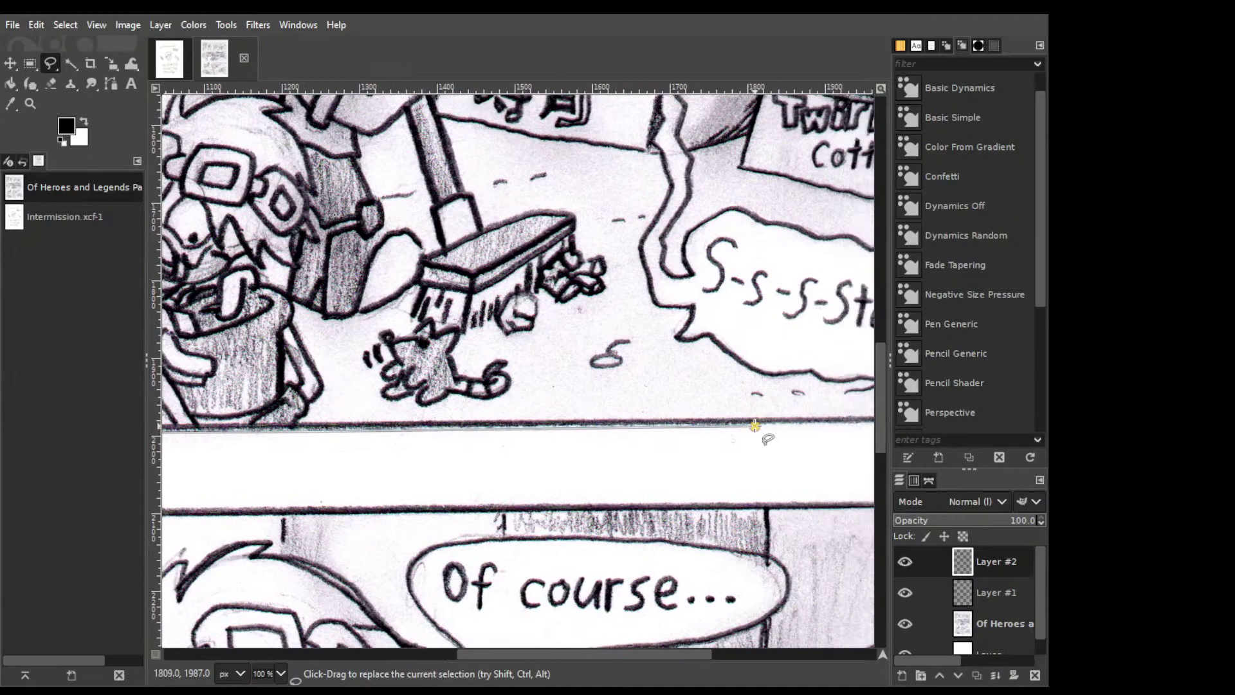
pyautogui.hscroll(8, 505, 426)
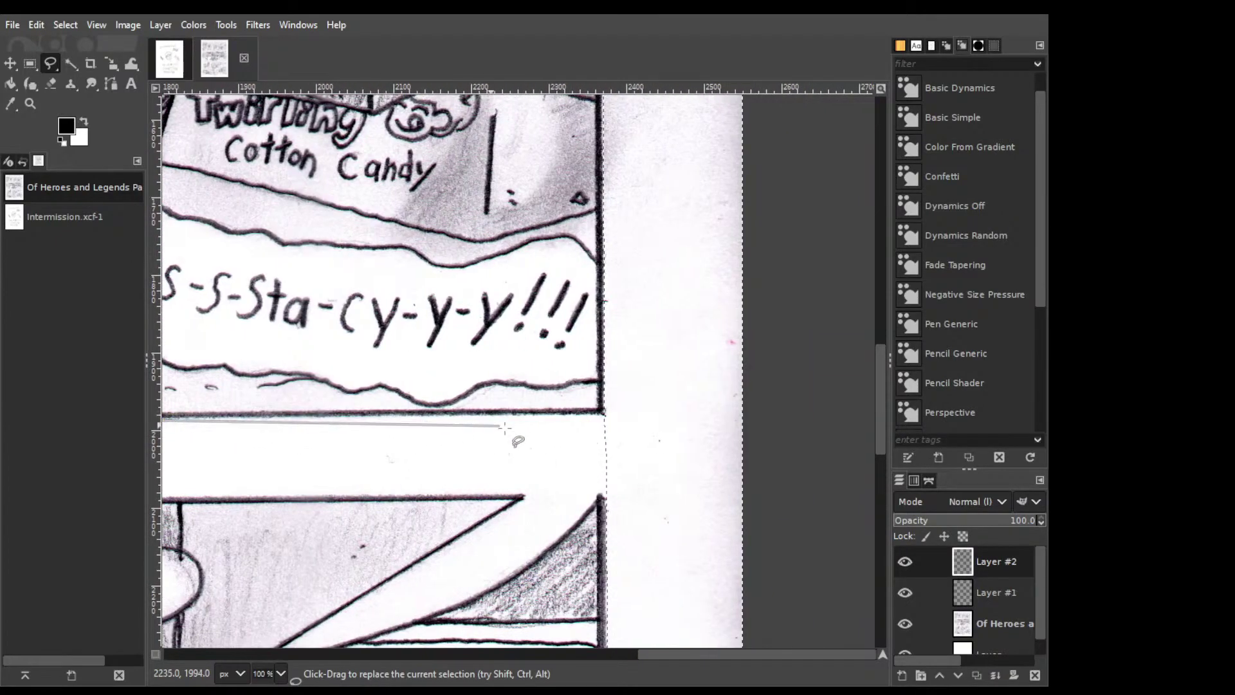
pyautogui.click(569, 415)
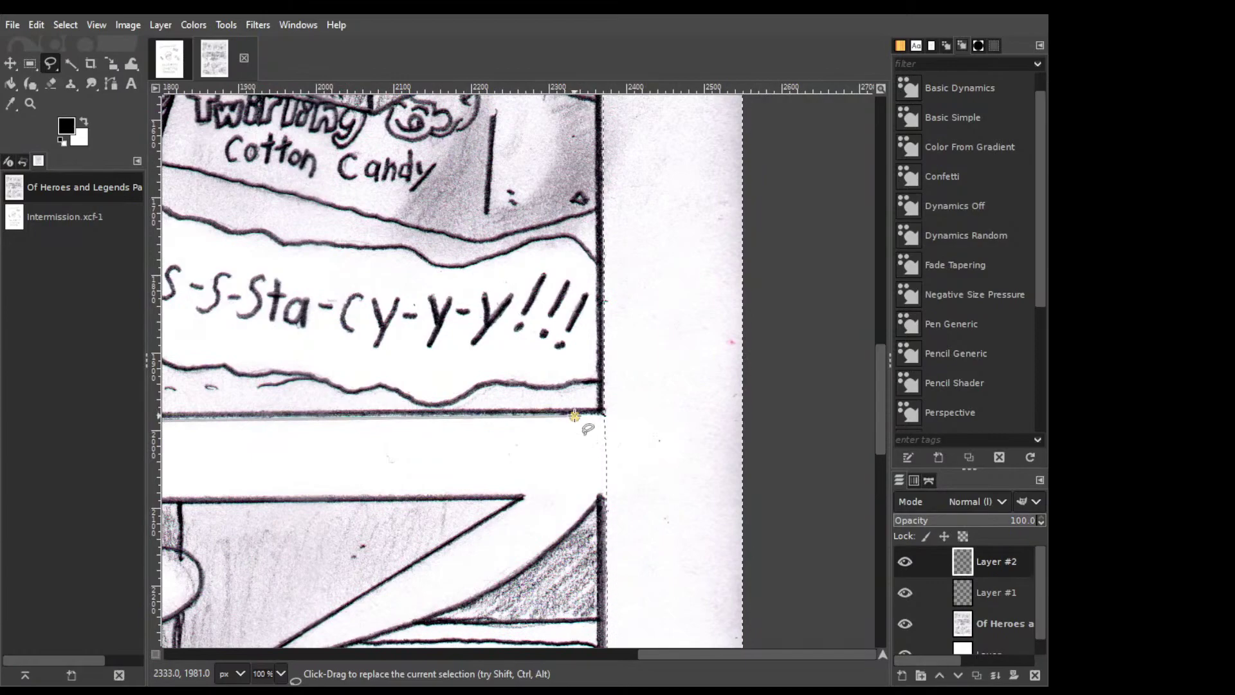
pyautogui.click(638, 416)
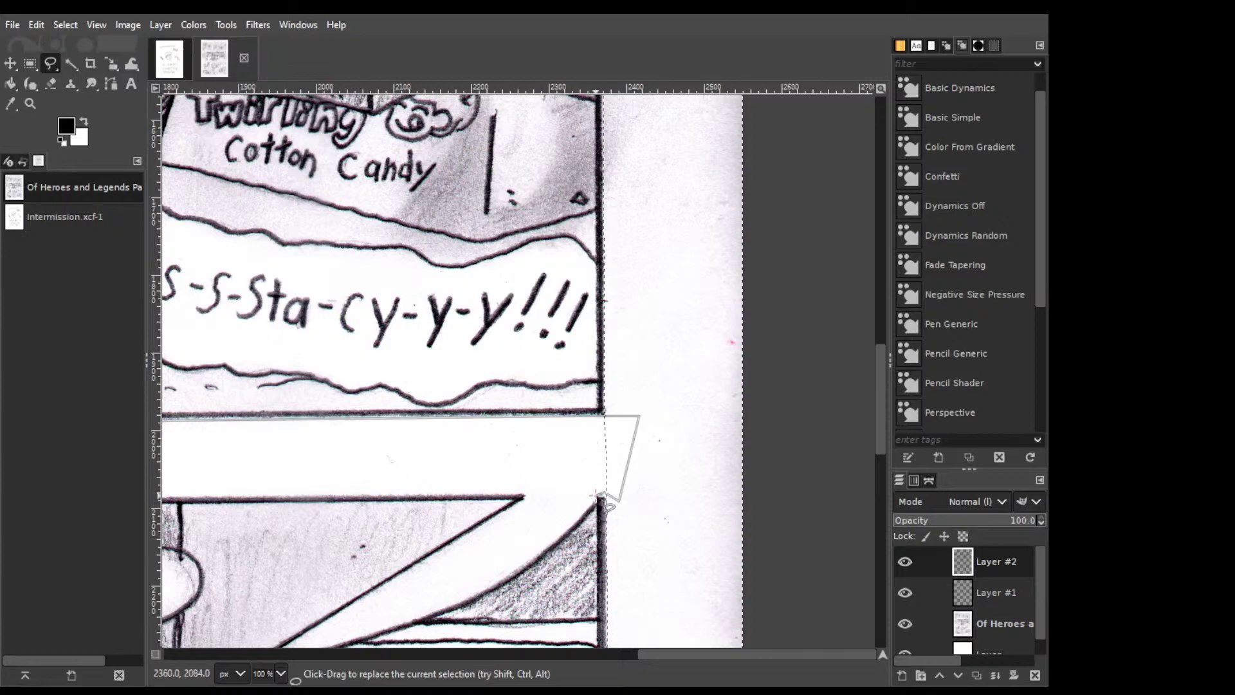
# Trace the outline down the curved upper edge of the crown-shaped burst panel to the gutter's pointed tip.
pyautogui.moveTo(599, 496); pyautogui.dragTo(488, 589)
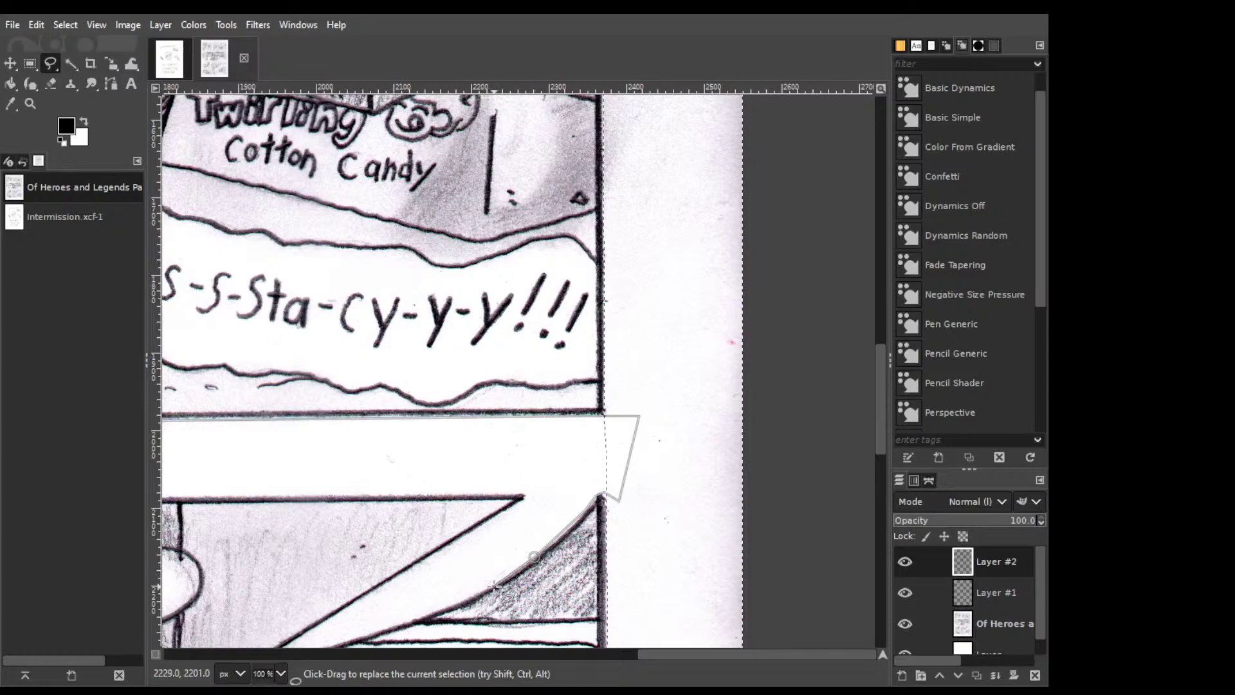
pyautogui.scroll(-5, 488, 590)
pyautogui.hscroll(-4, 487, 589)
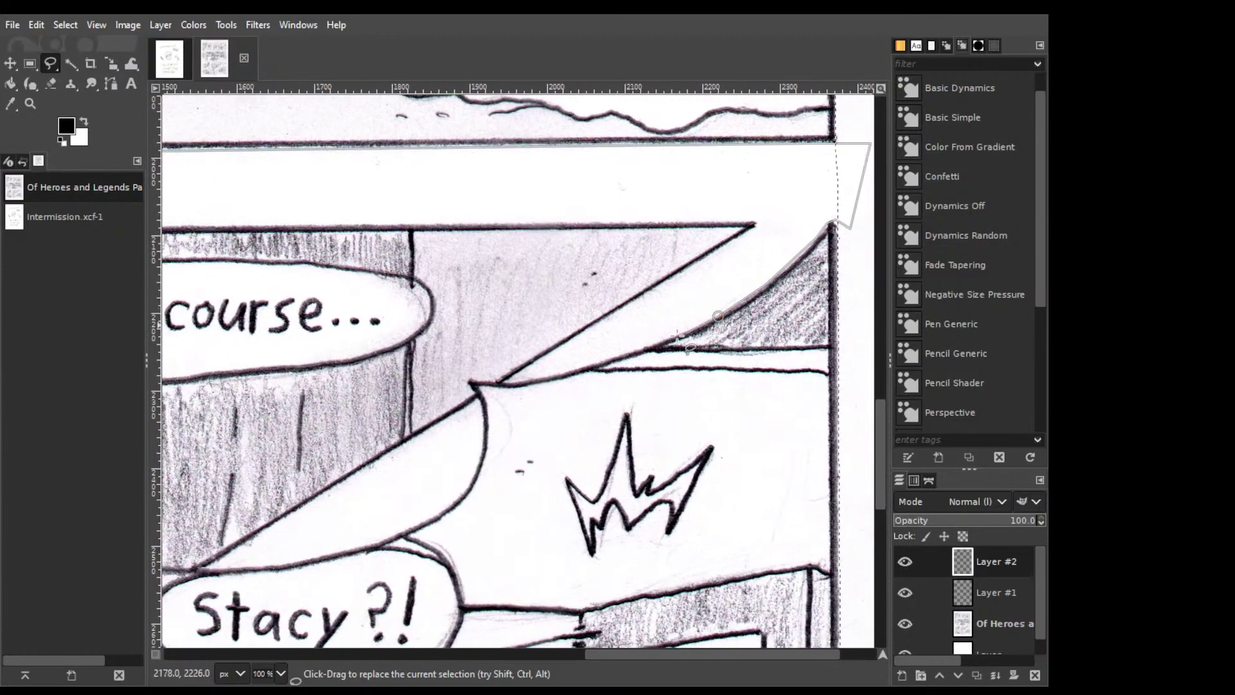
pyautogui.moveTo(651, 345); pyautogui.dragTo(561, 373)
pyautogui.click(518, 382)
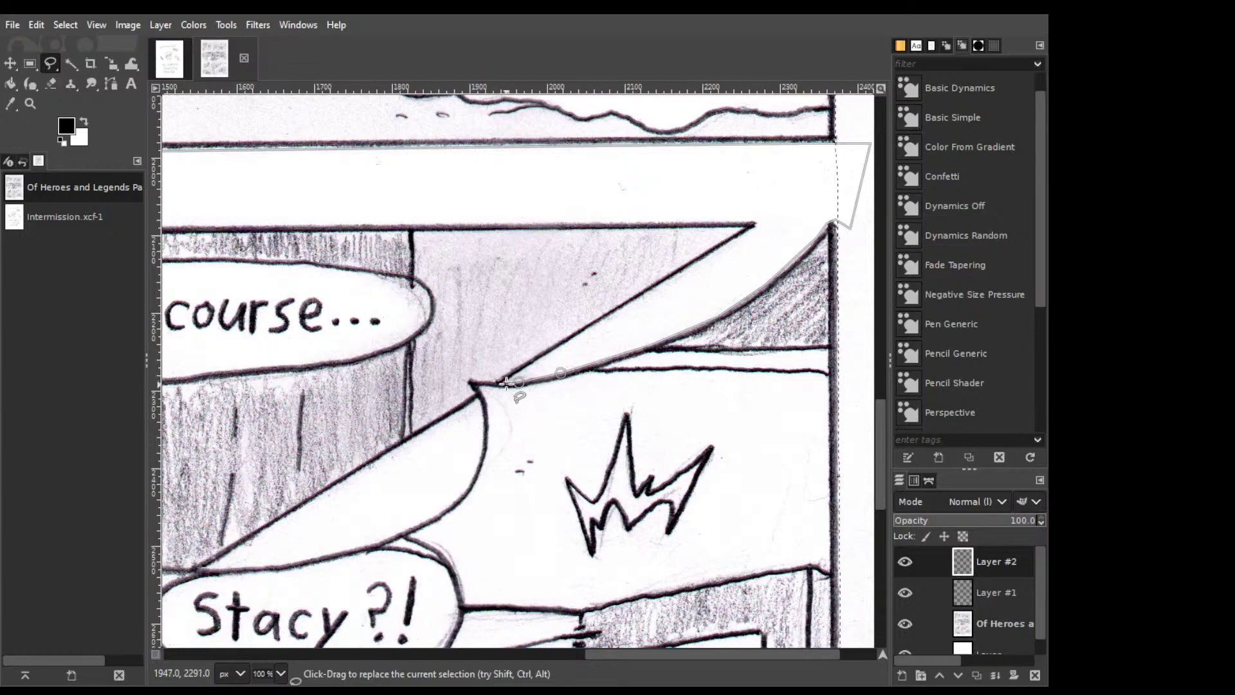
pyautogui.click(503, 383)
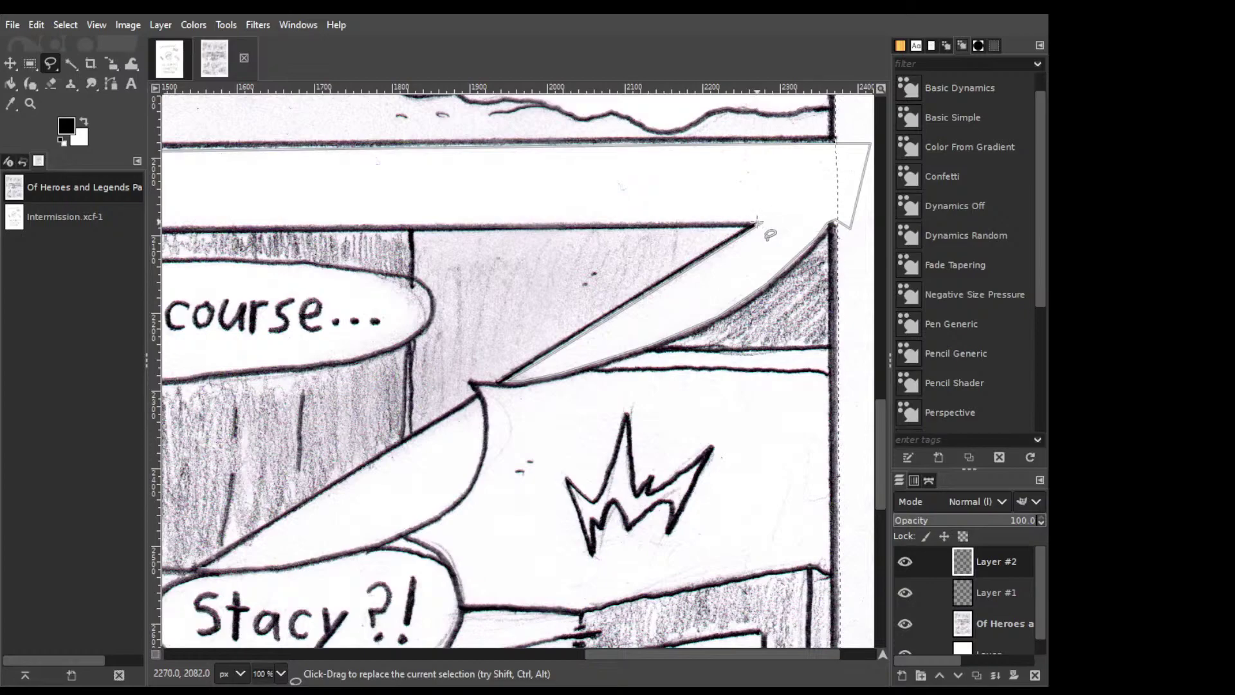
# Trace the outline up the diagonal edge of the "Of course..." panel and back along its top border to the upper-left corner.
pyautogui.click(757, 223)
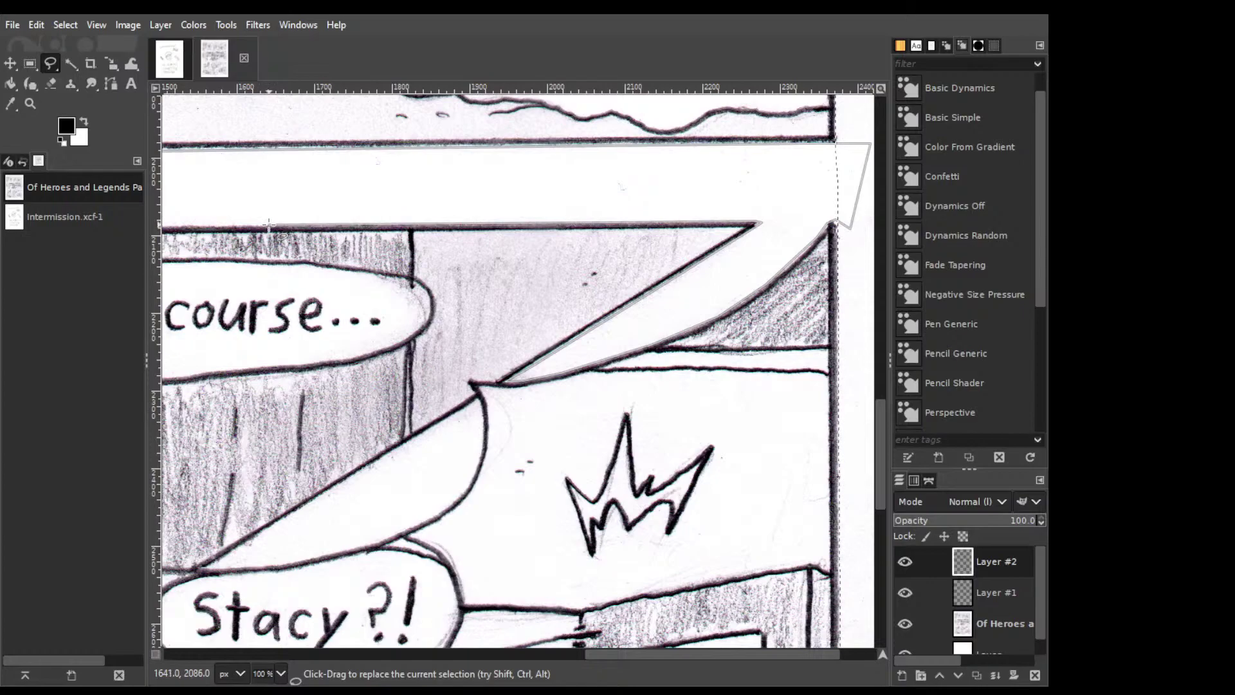
pyautogui.hscroll(-10, 360, 255)
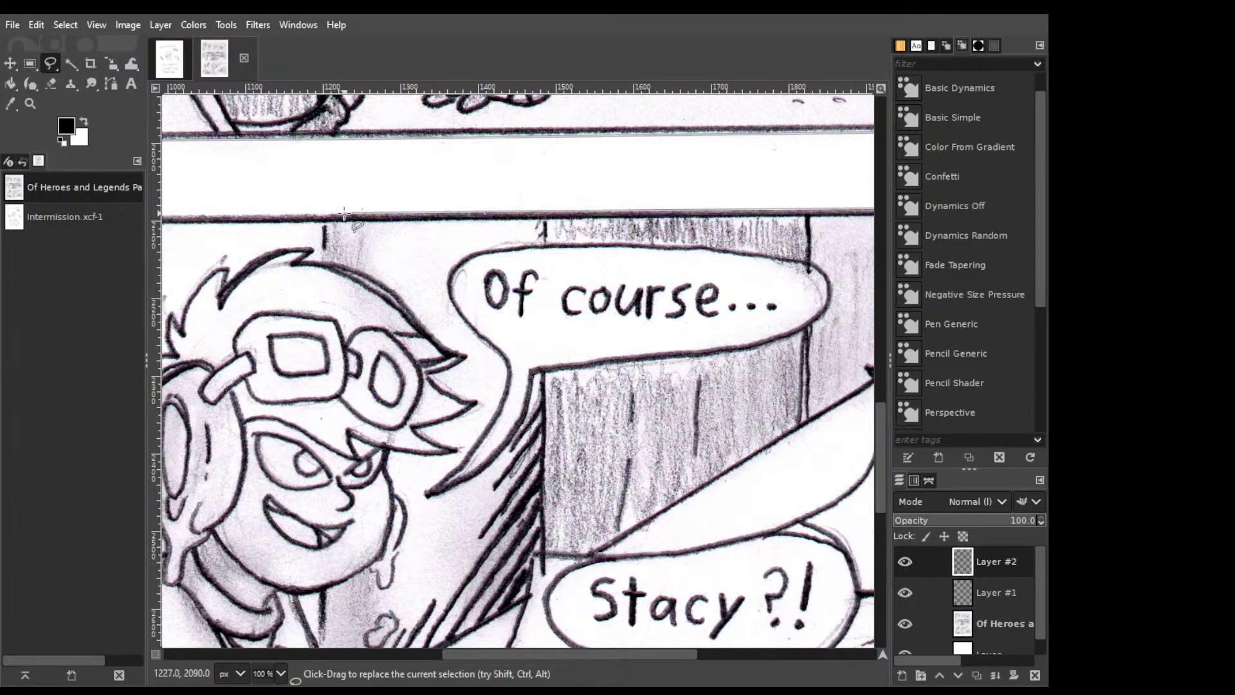
pyautogui.hscroll(-10, 351, 225)
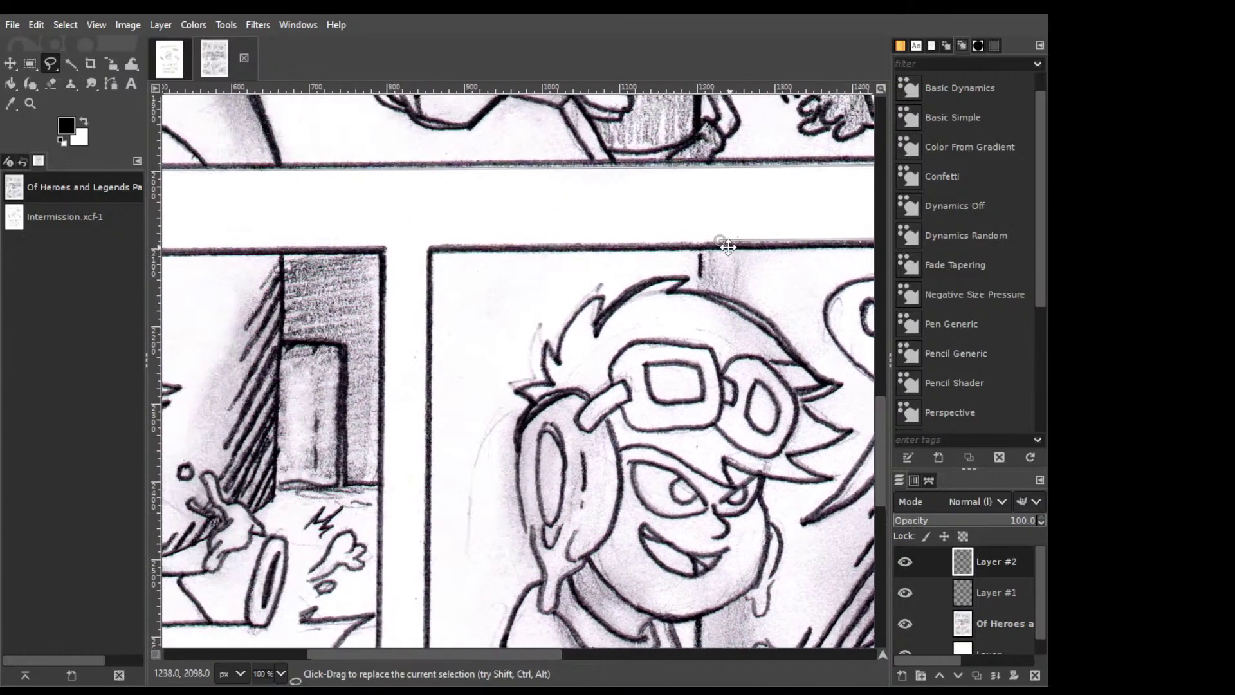
pyautogui.click(431, 245)
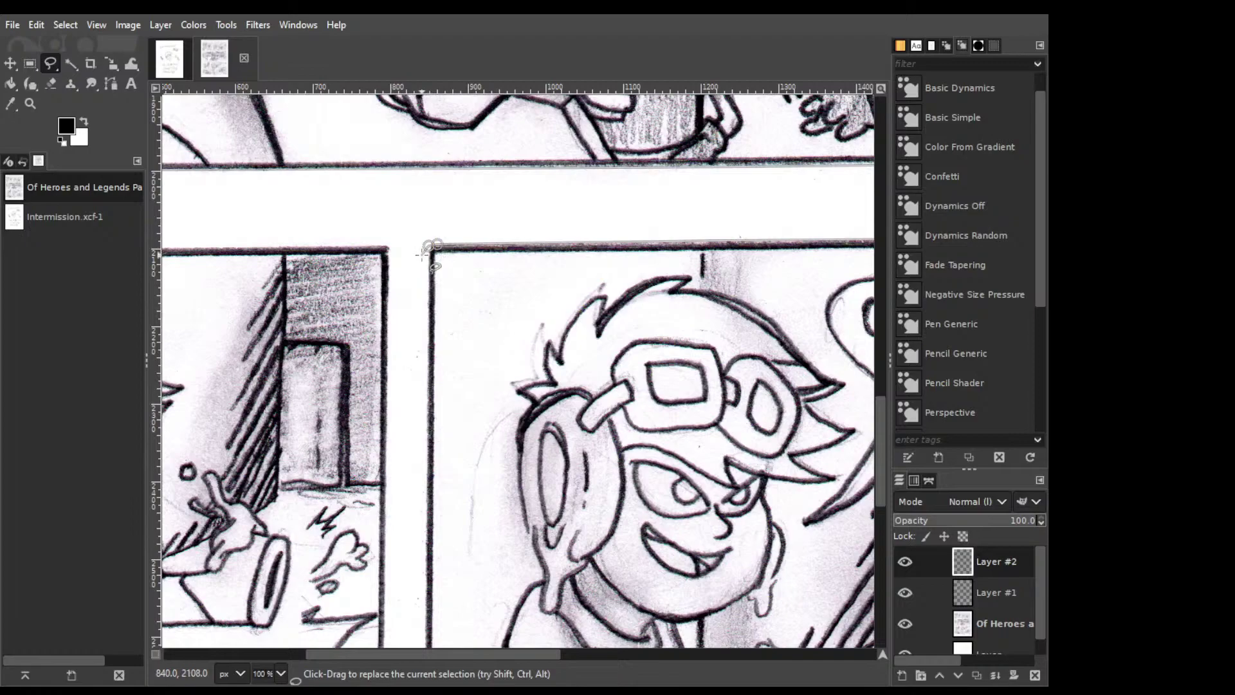
# Extend the outline down the left border of the "Of course..." panel to the notch at its lower end.
pyautogui.click(427, 453)
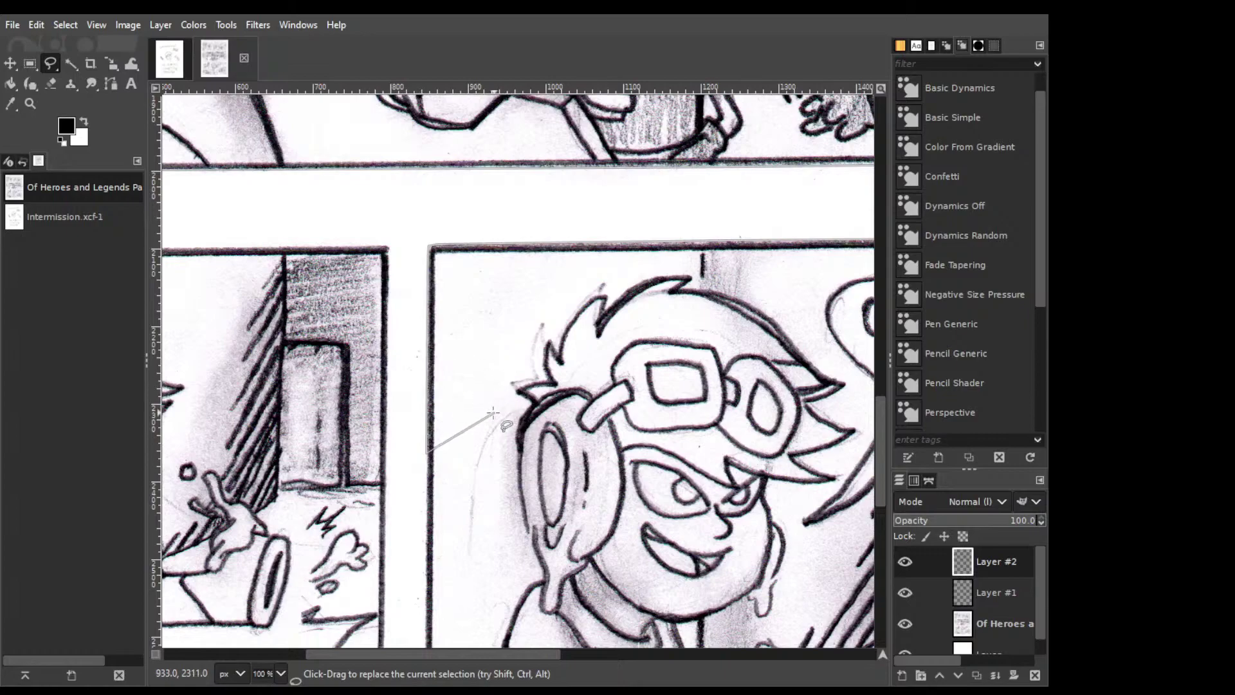
pyautogui.scroll(-5, 483, 421)
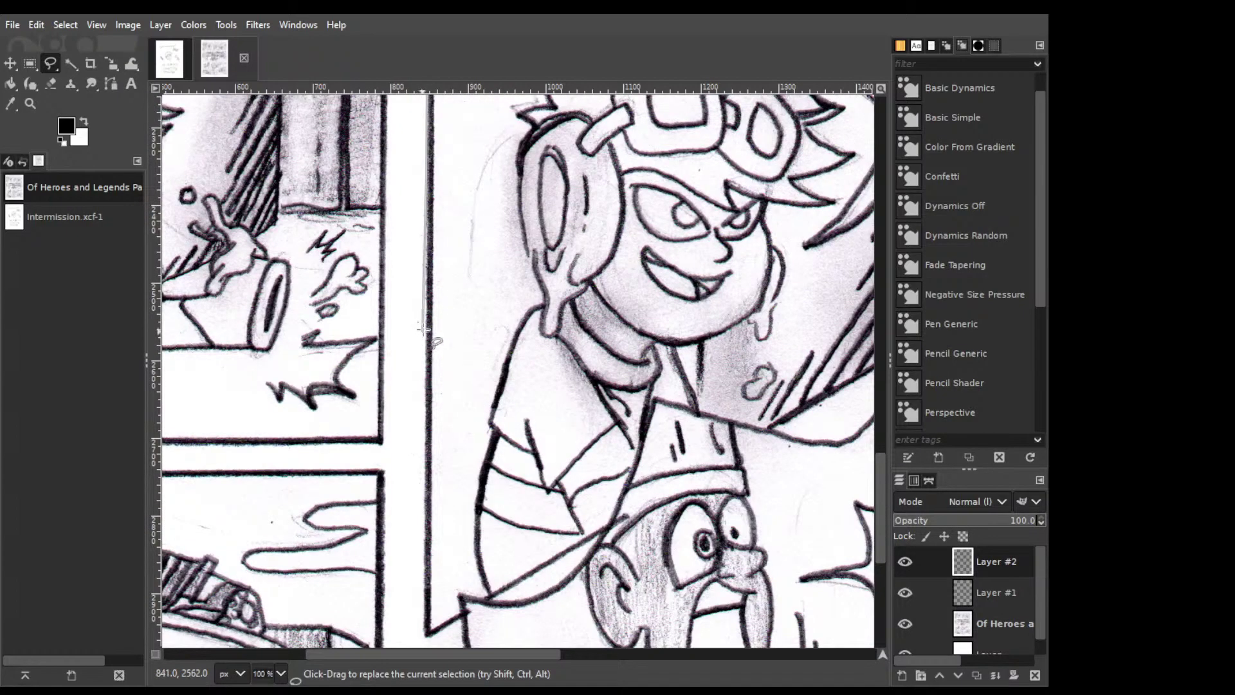
pyautogui.click(424, 507)
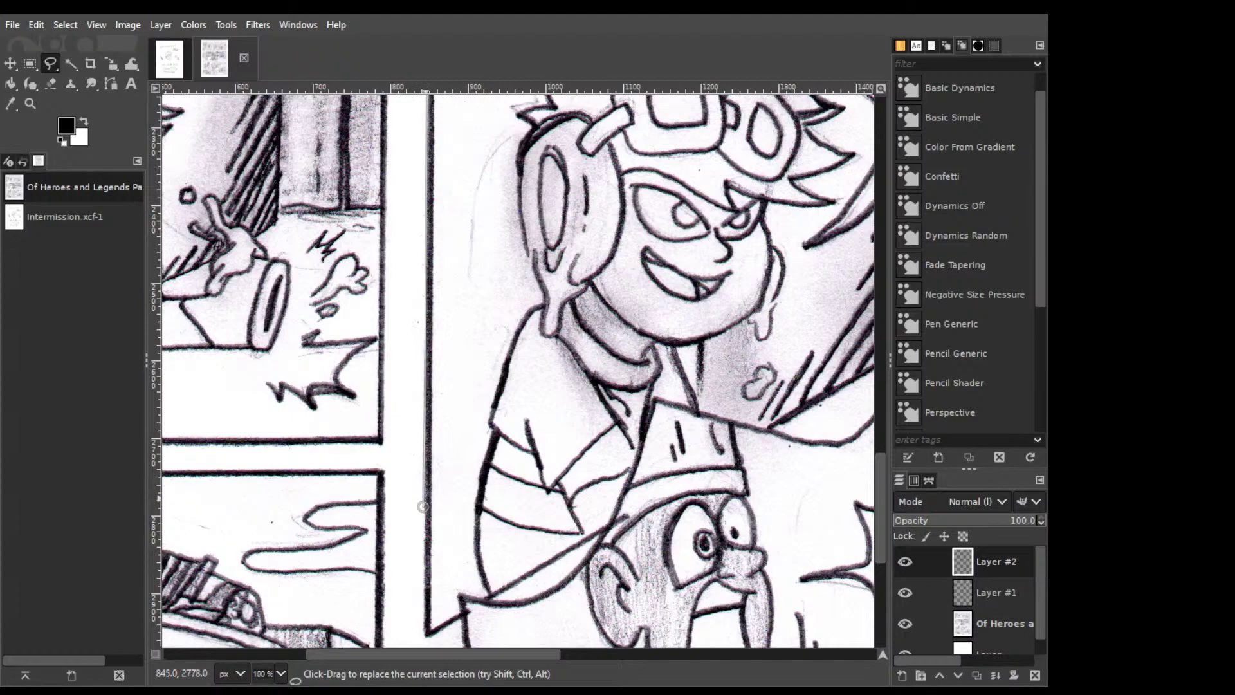
pyautogui.scroll(-5, 423, 507)
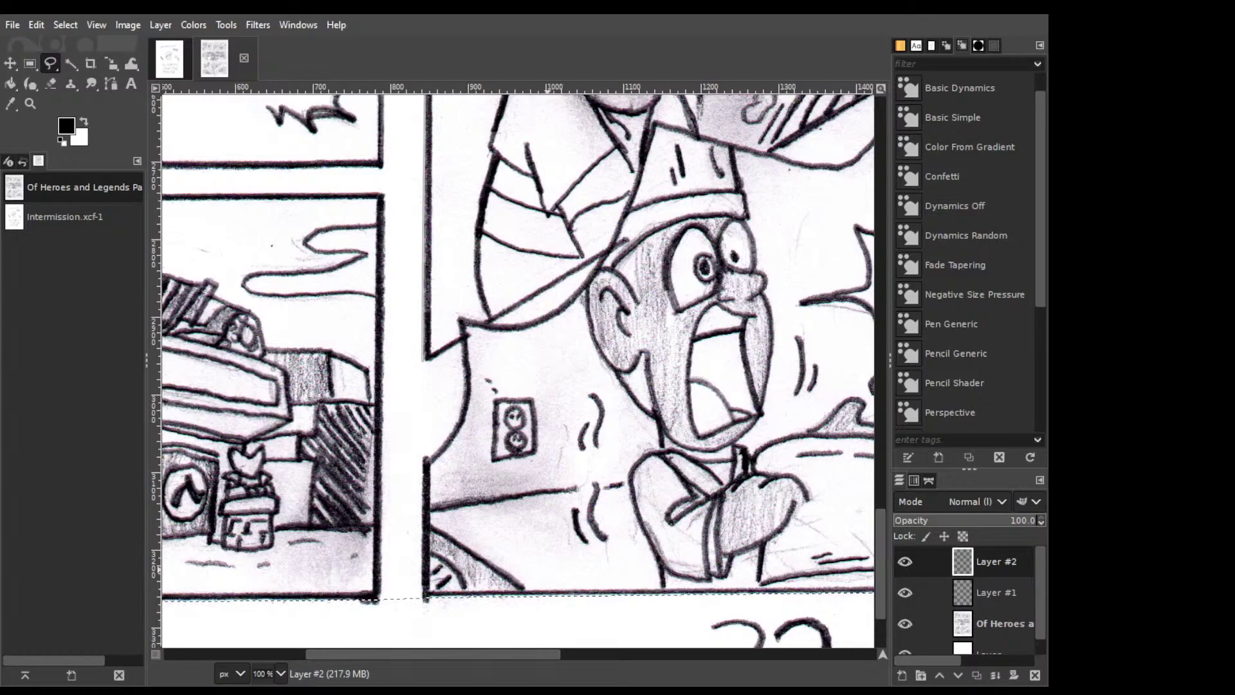
pyautogui.click(424, 357)
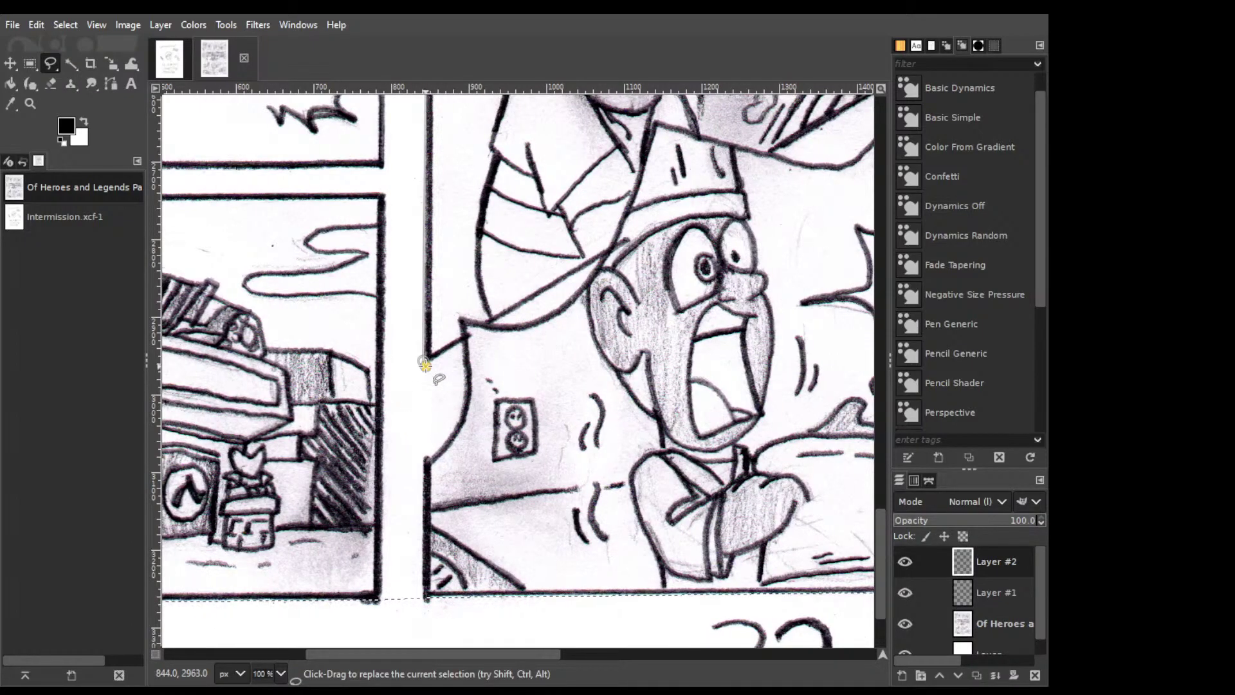
# Trace the outline around the notch and along the curved edge beside the wall outlet, back to the panel's vertical border.
pyautogui.click(461, 344)
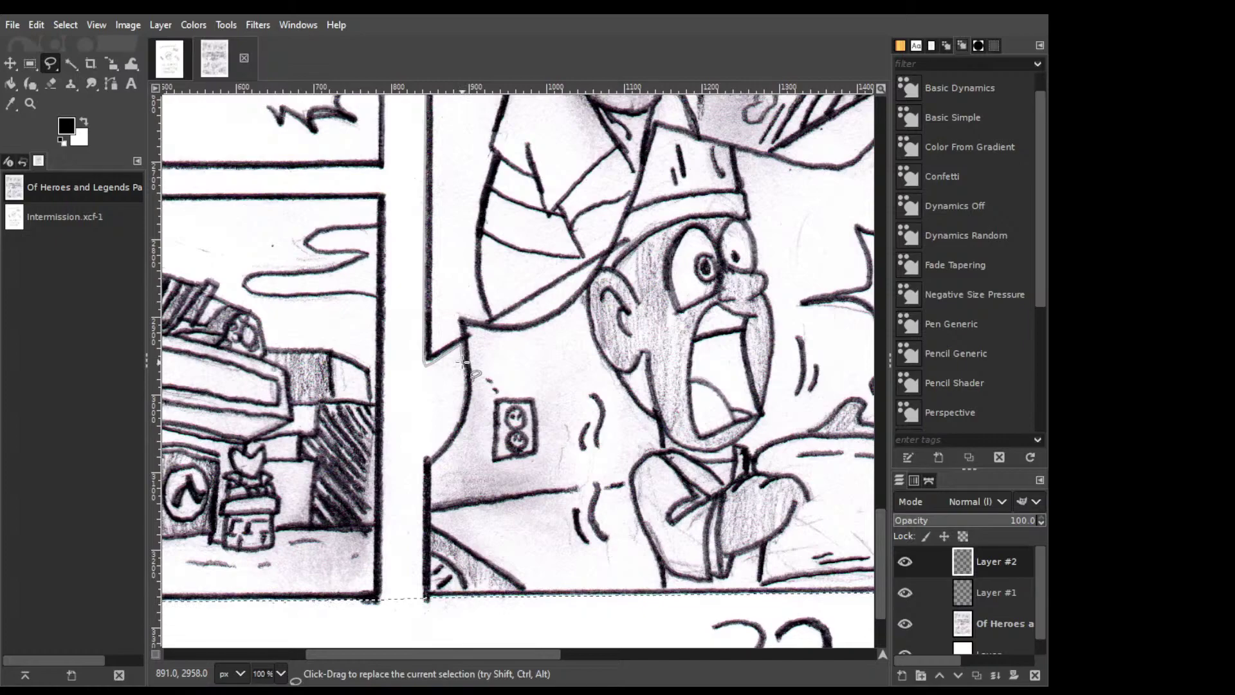
pyautogui.click(462, 362)
pyautogui.click(464, 383)
pyautogui.click(460, 412)
pyautogui.click(453, 433)
pyautogui.click(438, 450)
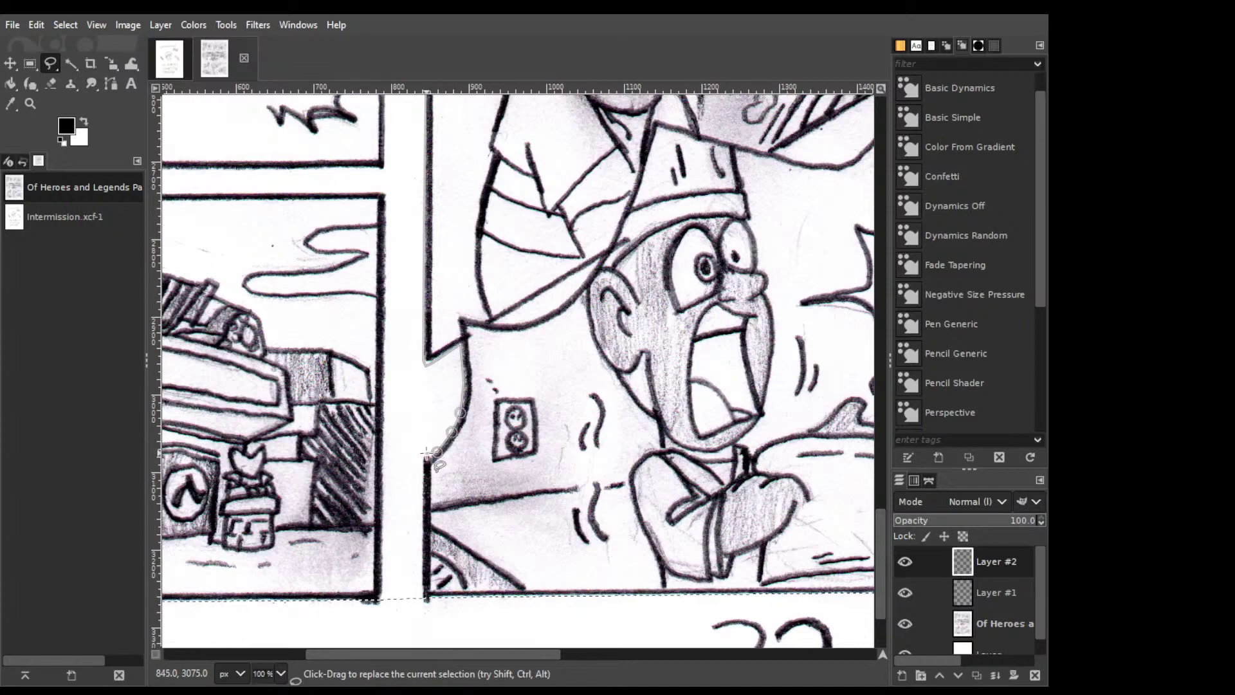
pyautogui.click(428, 455)
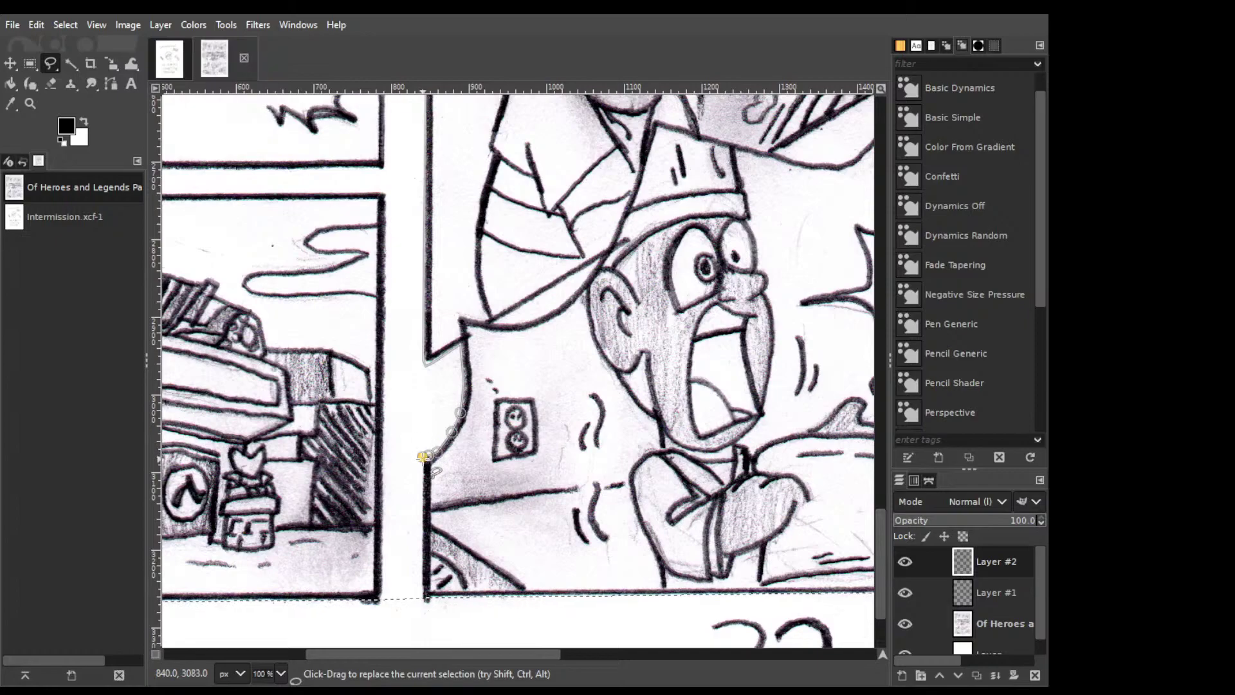
# Carry the outline down the rest of the vertical border and around the gutter's lower end to the building panel's bottom-right corner.
pyautogui.click(421, 561)
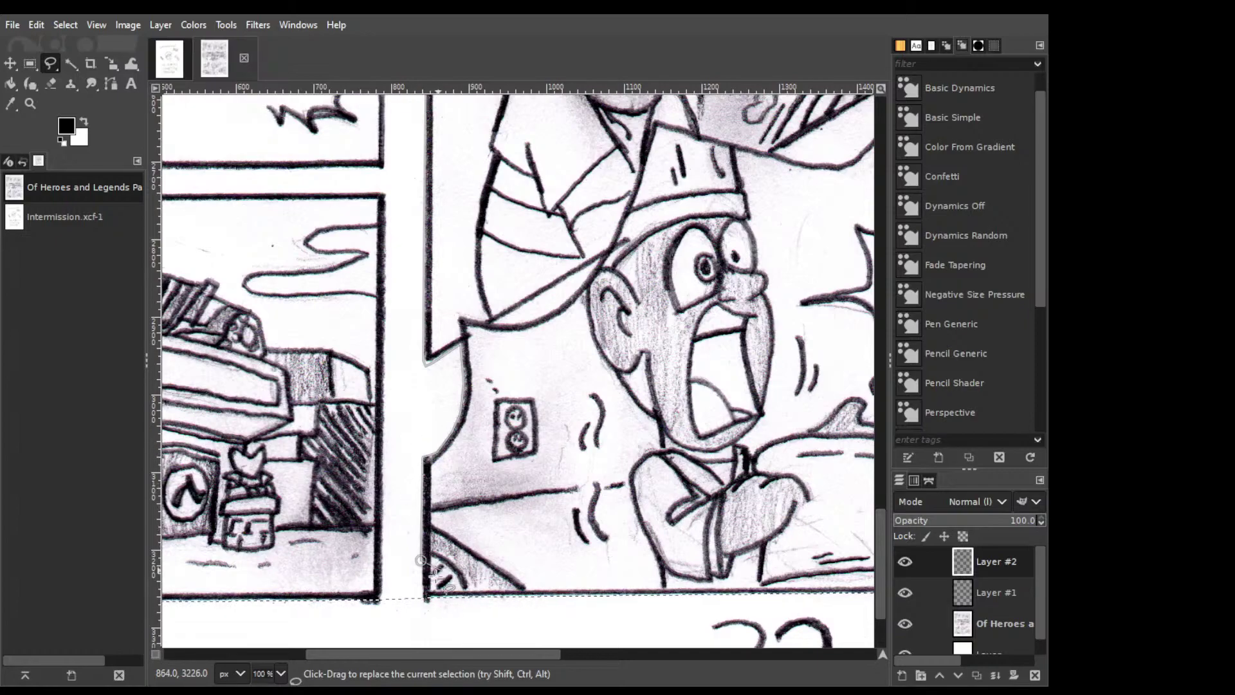
pyautogui.click(423, 617)
pyautogui.click(382, 616)
pyautogui.click(384, 588)
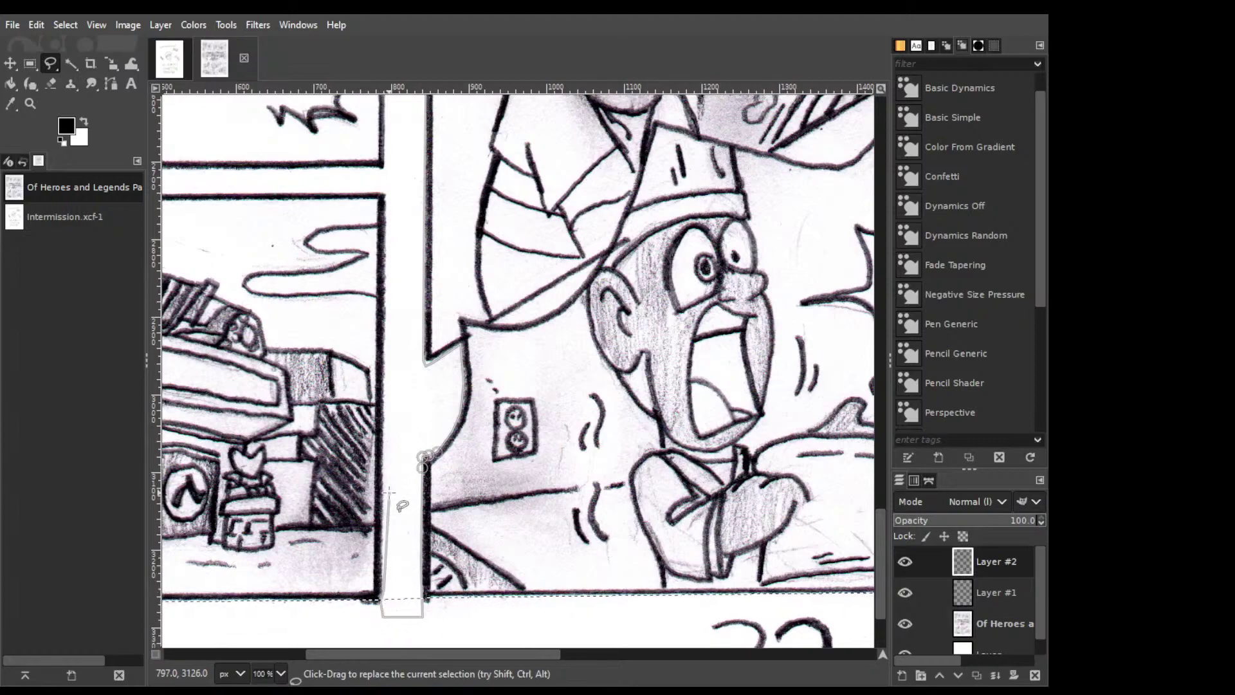
pyautogui.click(381, 602)
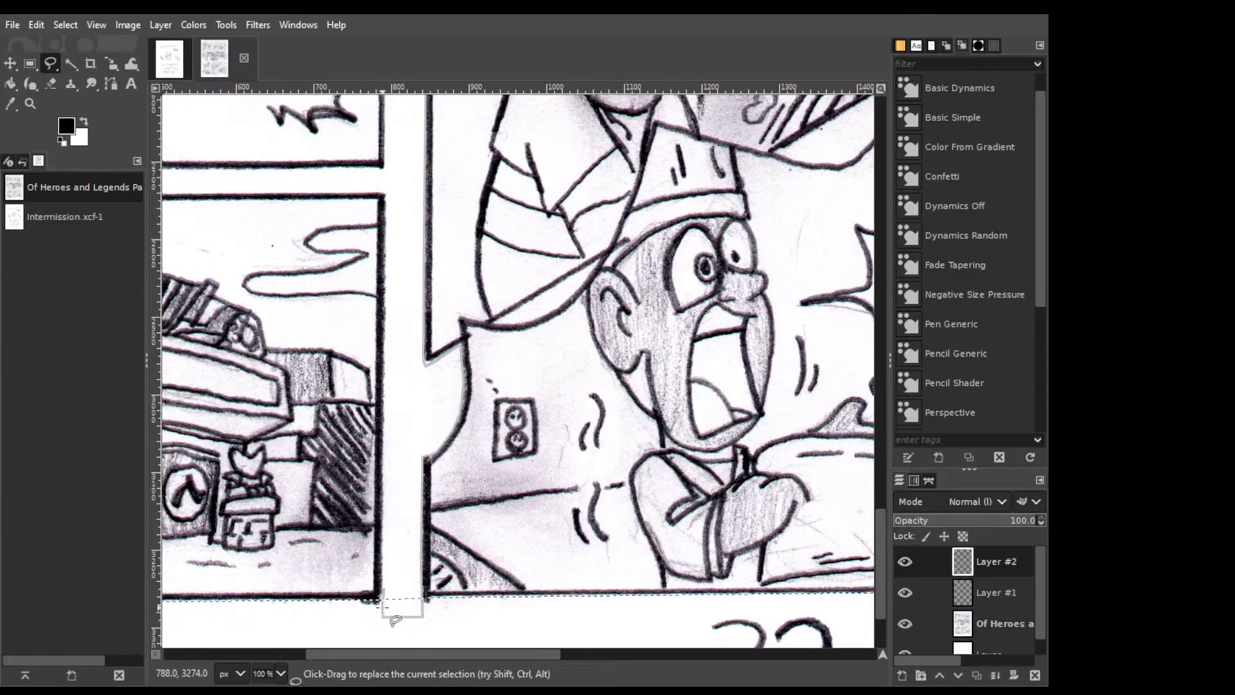
pyautogui.click(382, 602)
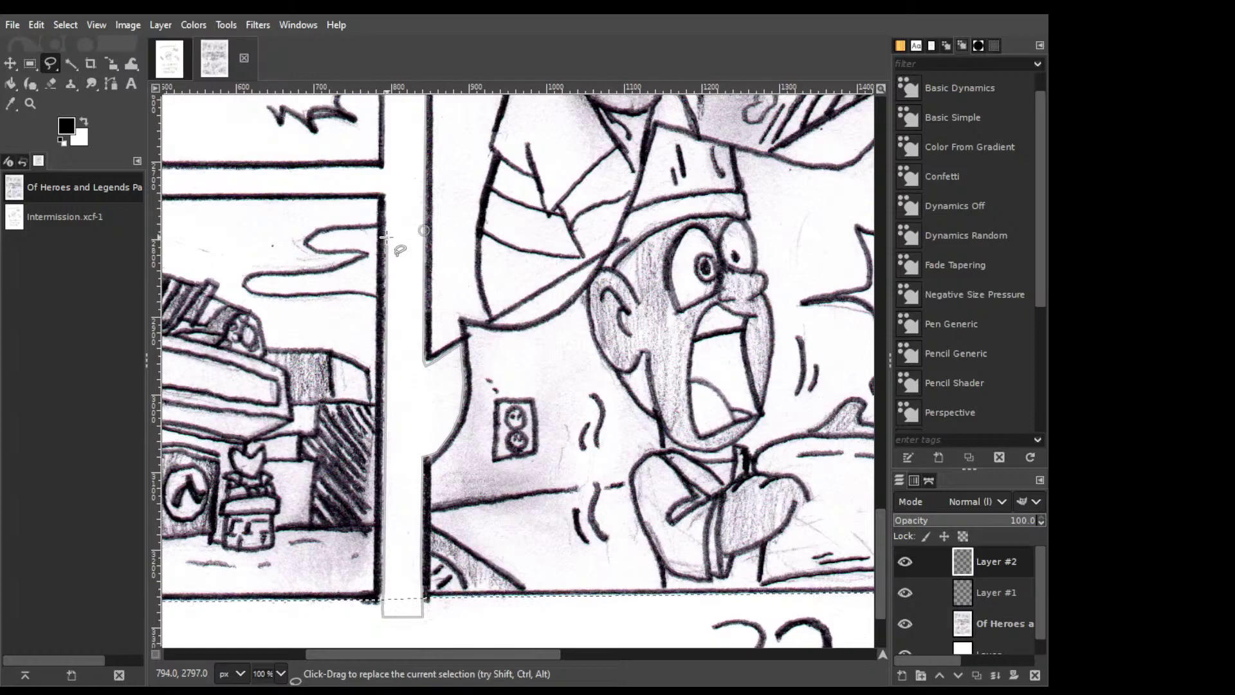
# Trace the outline up the building panel's right border, around the horizontal gutter above it, and up beside the falling-character panel.
pyautogui.click(386, 190)
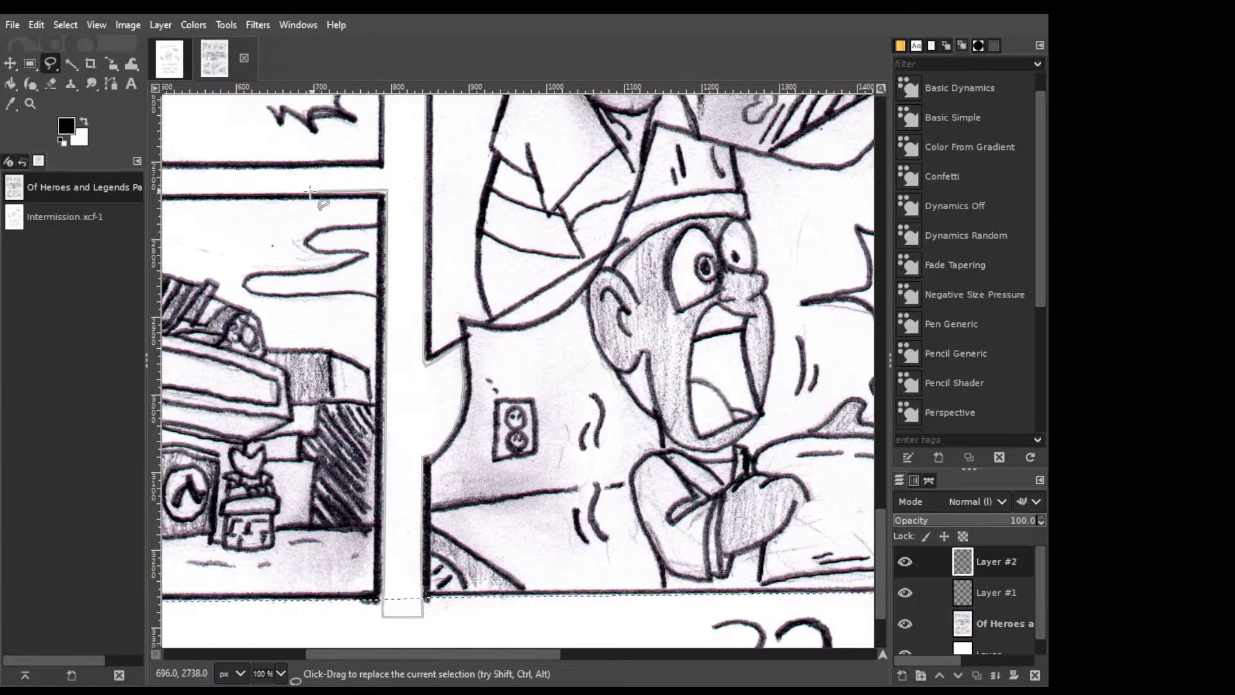
pyautogui.click(309, 191)
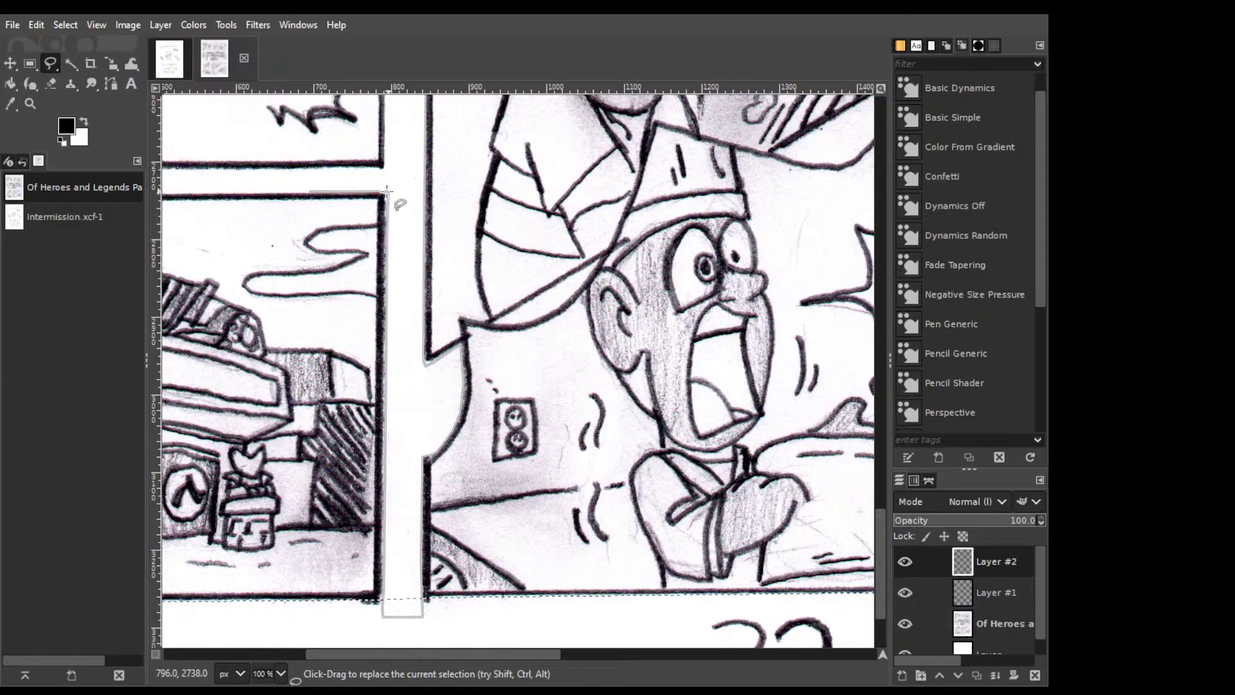
pyautogui.hscroll(-6, 276, 241)
pyautogui.scroll(1, 277, 242)
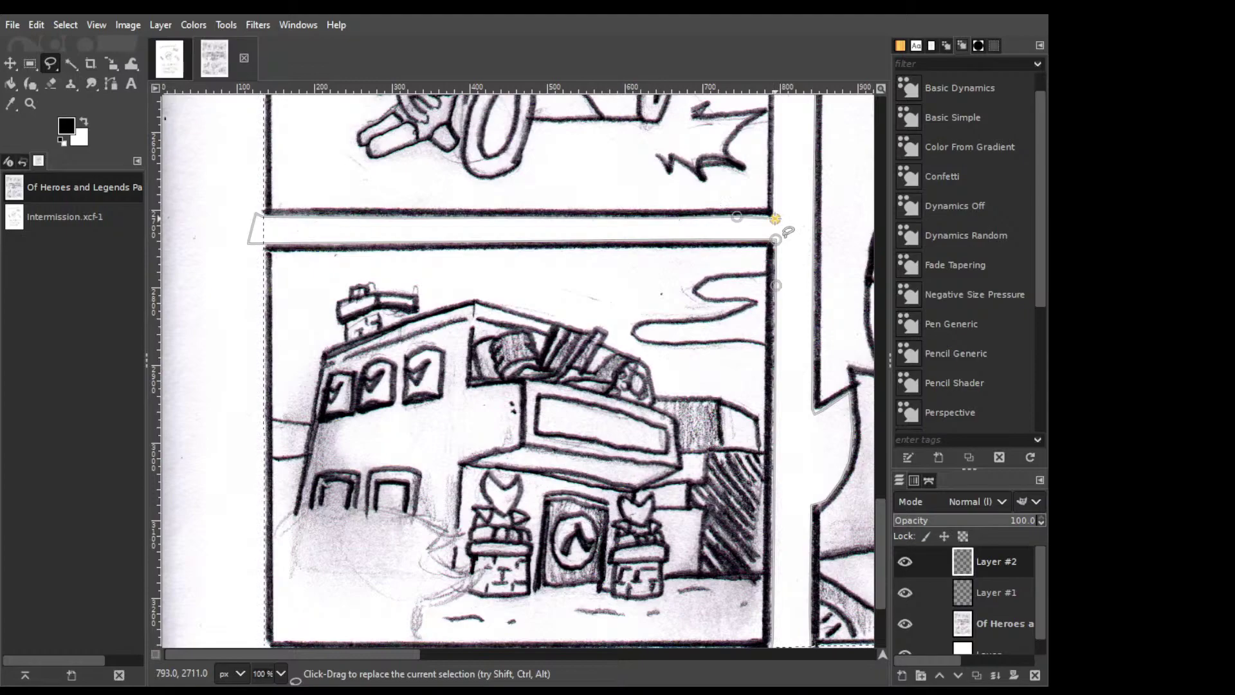
pyautogui.scroll(3, 794, 157)
pyautogui.scroll(5, 794, 161)
pyautogui.scroll(5, 782, 180)
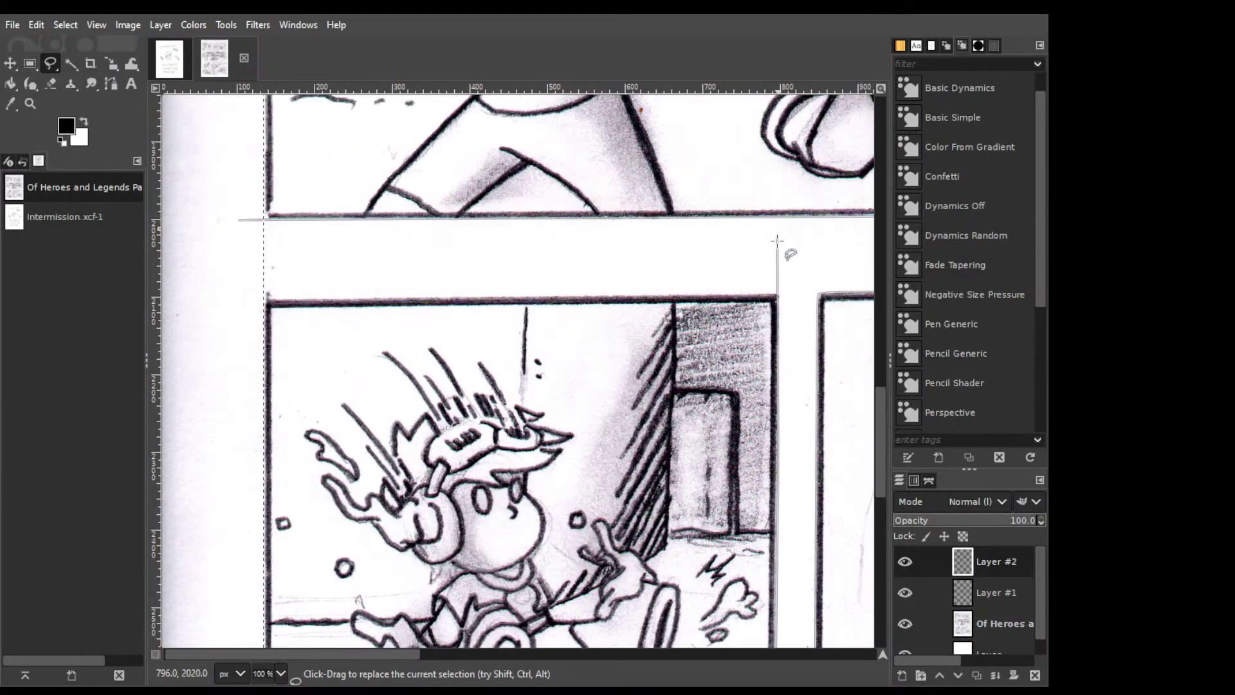
# Trace the outline along the falling-character panel's top border, close it at the starting point in the margin, and add the gutters to the selection.
pyautogui.click(780, 296)
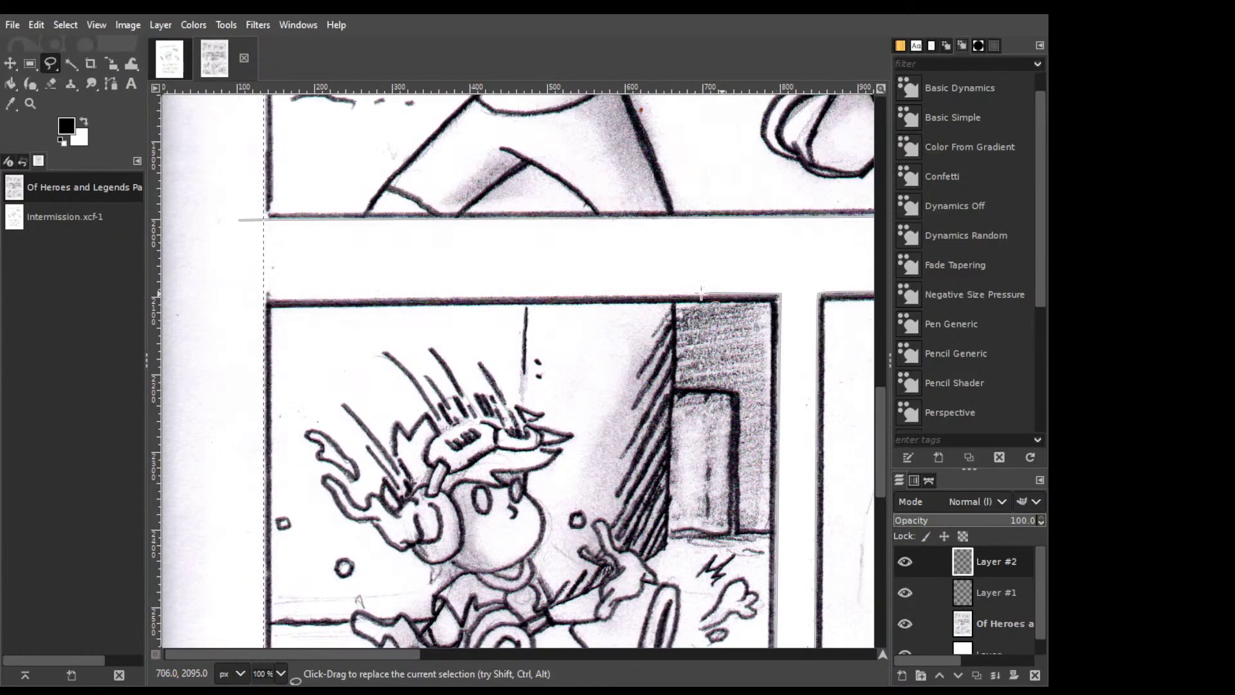
pyautogui.click(557, 294)
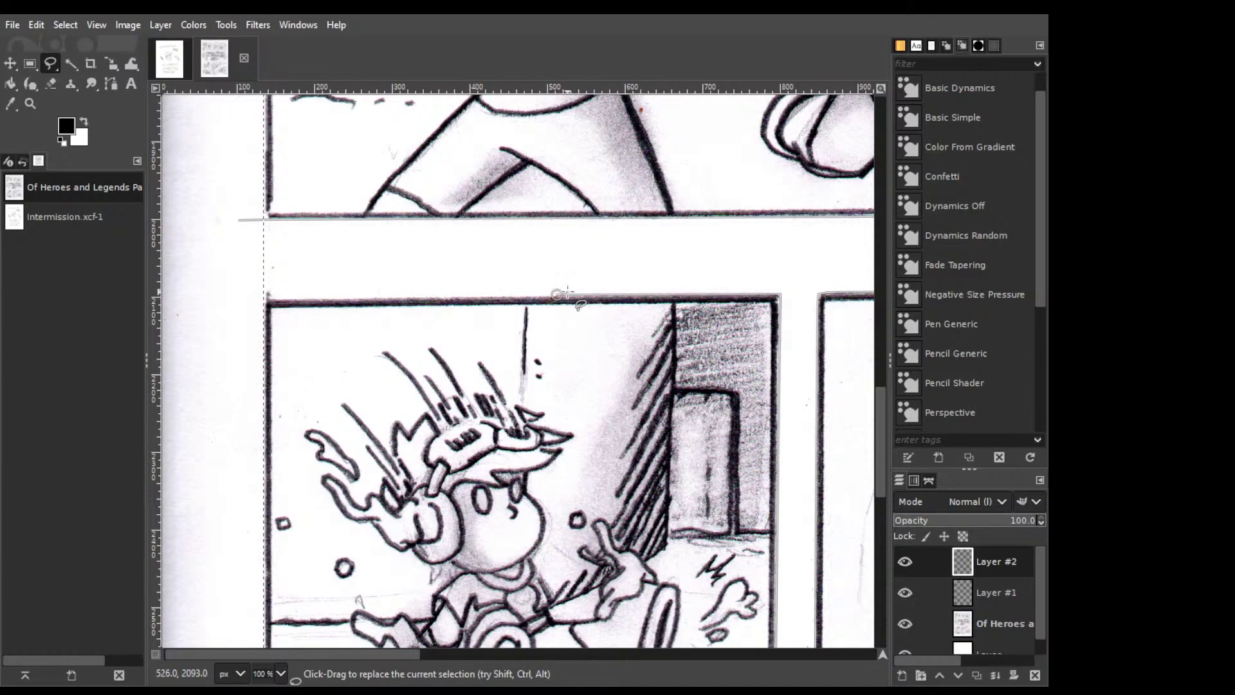
pyautogui.click(262, 299)
pyautogui.click(238, 220)
pyautogui.click(274, 220)
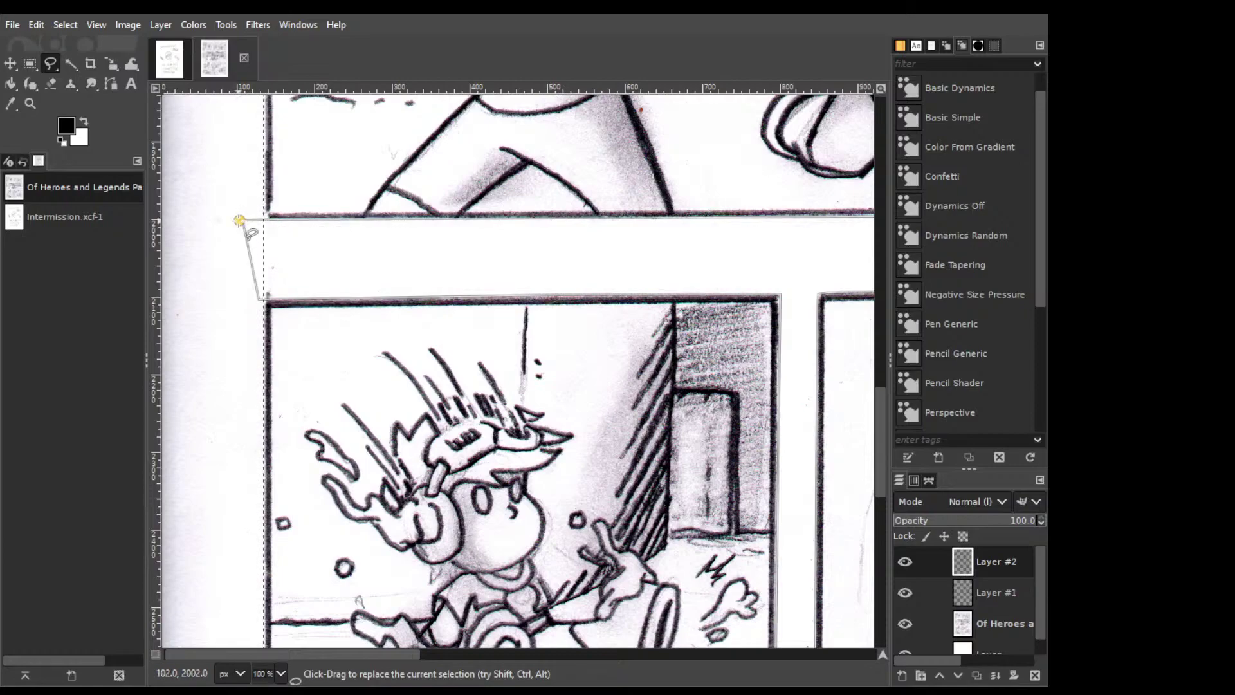
pyautogui.press('Return')
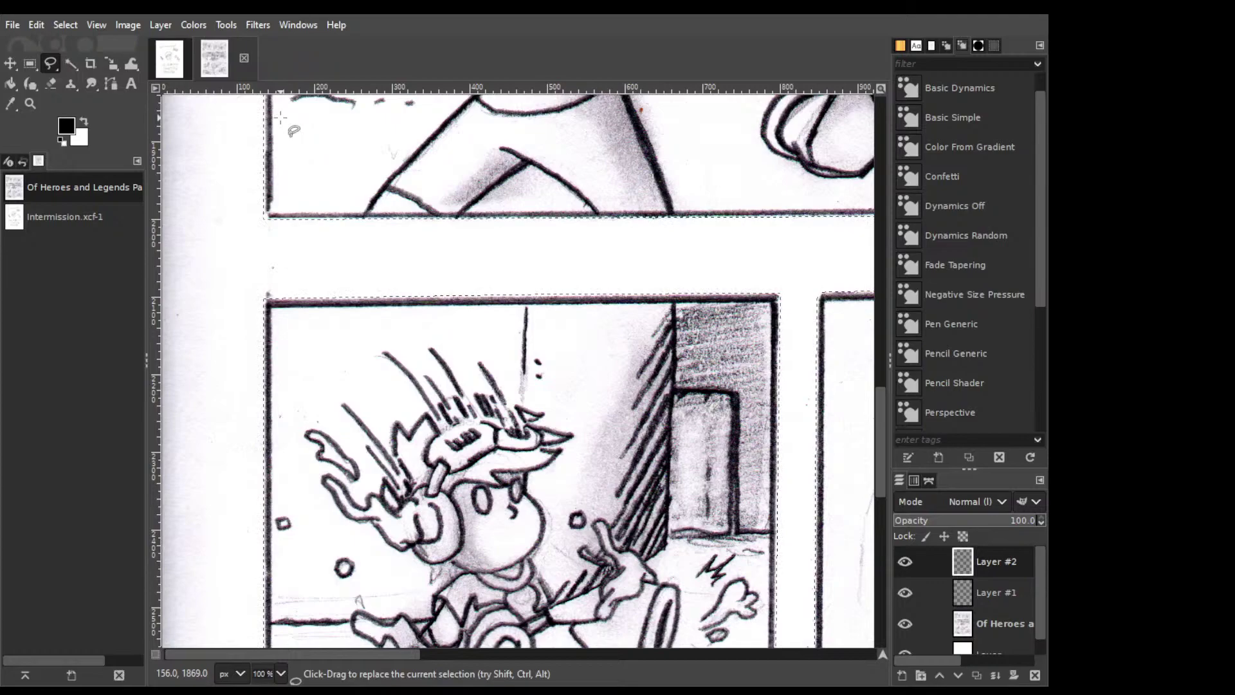
# Add the thin white sliver between the upper panel's diagonal edge and the curved line beside the screaming character's ear to the selection.
pyautogui.scroll(-5, 720, 332)
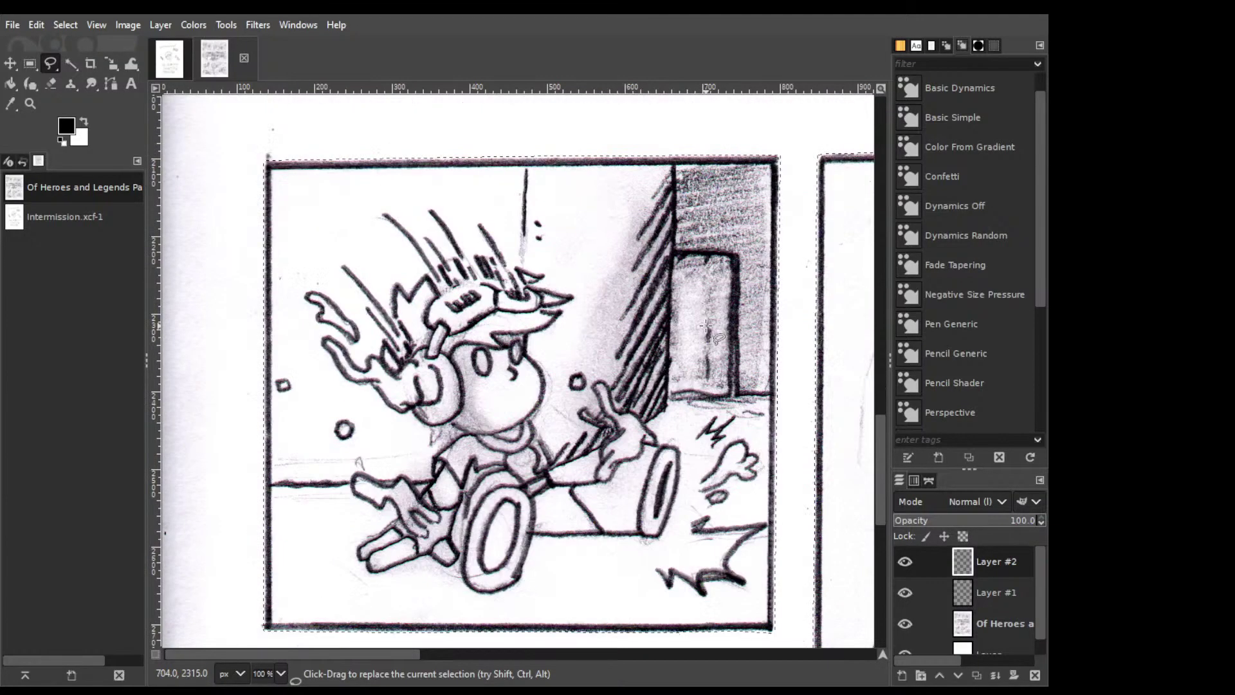
pyautogui.scroll(-4, 720, 332)
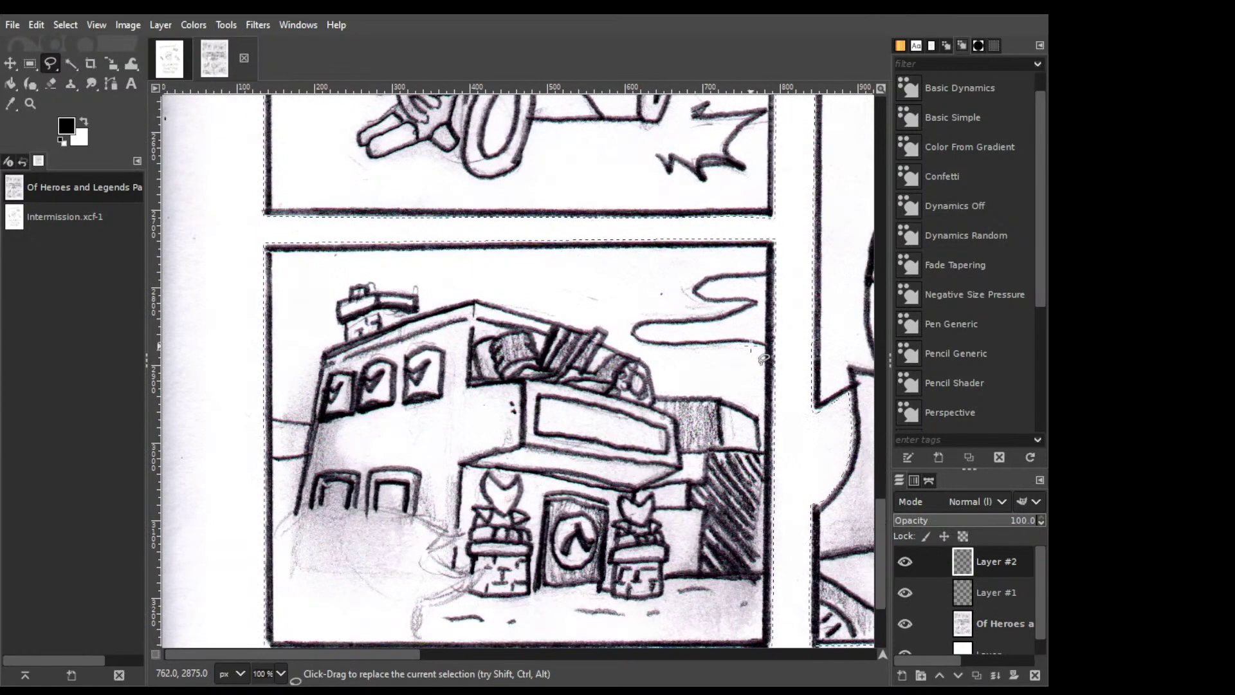
pyautogui.scroll(1, 753, 353)
pyautogui.hscroll(2, 752, 354)
pyautogui.press('shift')
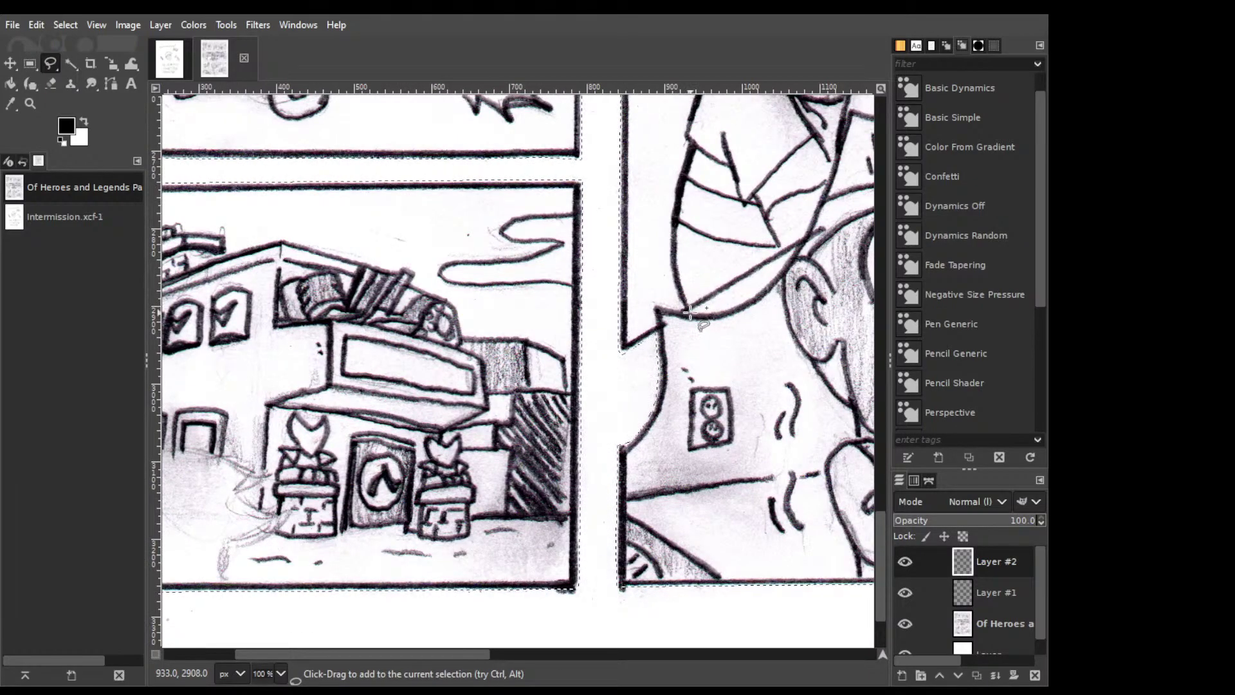
pyautogui.click(687, 311)
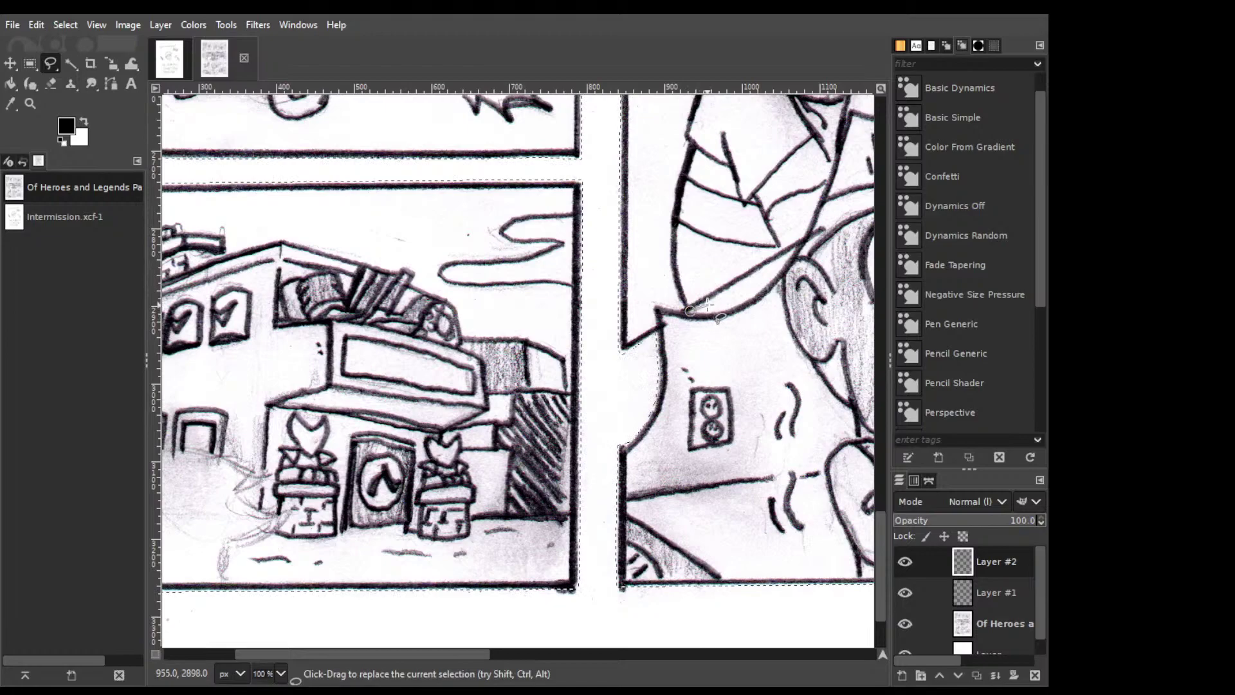
pyautogui.click(743, 281)
pyautogui.click(793, 250)
pyautogui.click(778, 273)
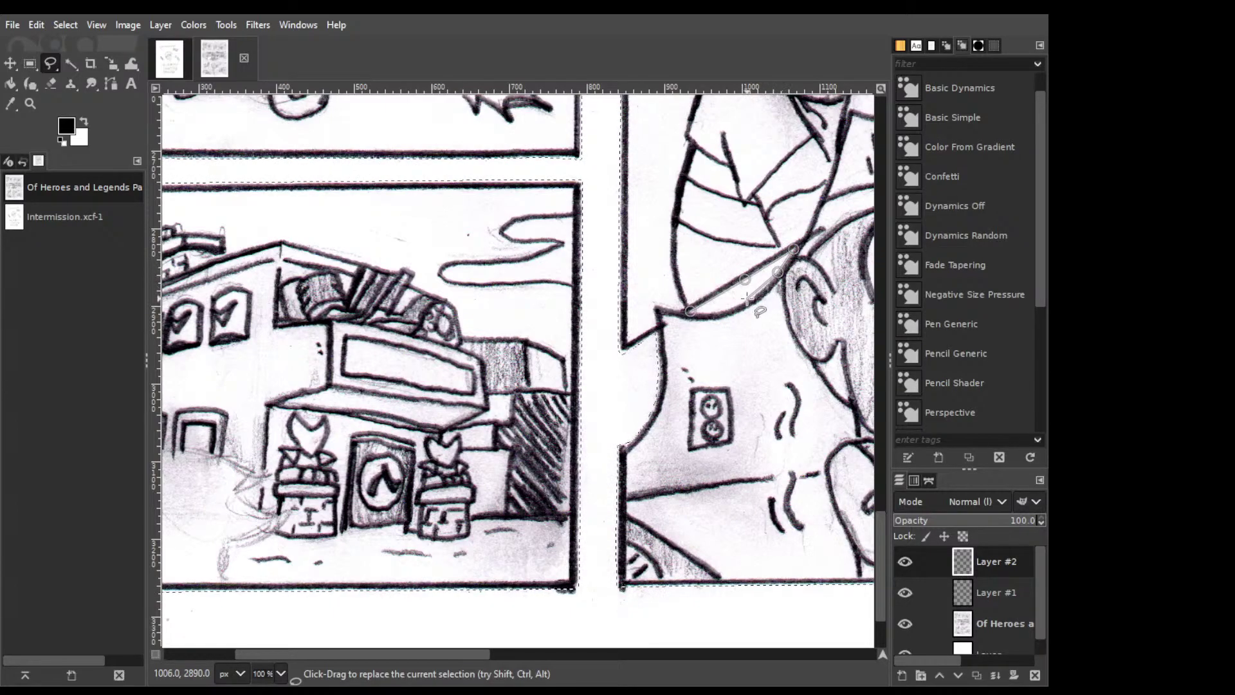
pyautogui.click(753, 297)
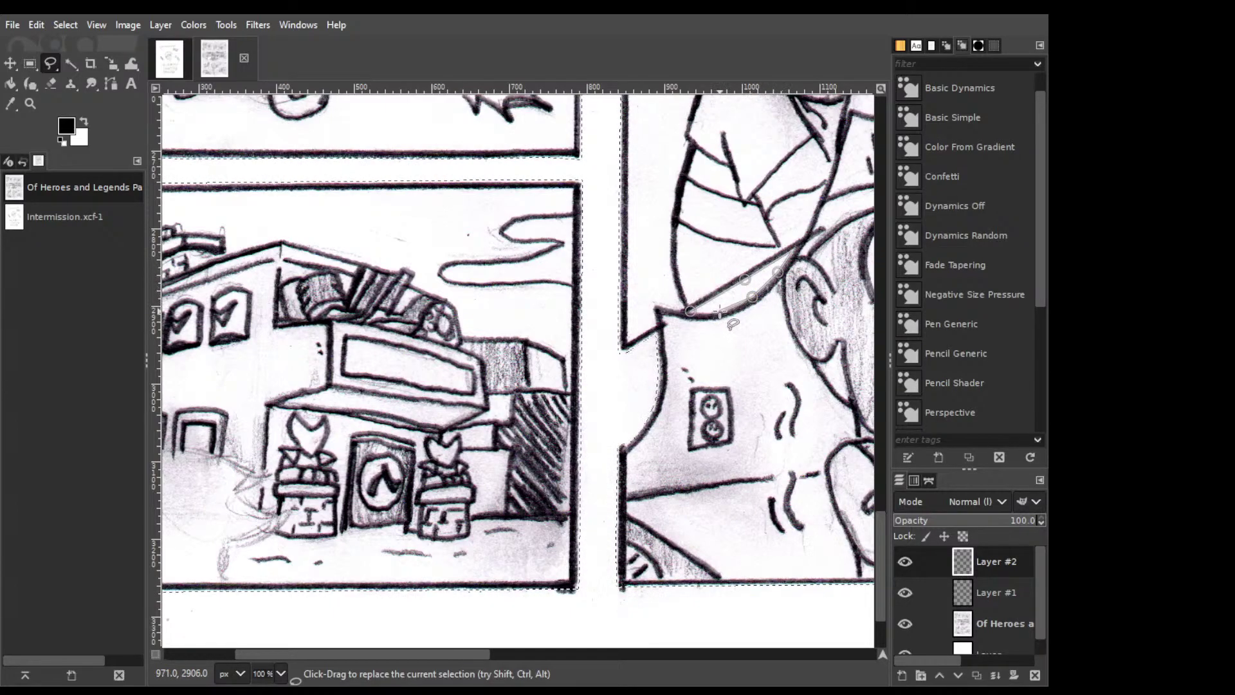
pyautogui.doubleClick(706, 314)
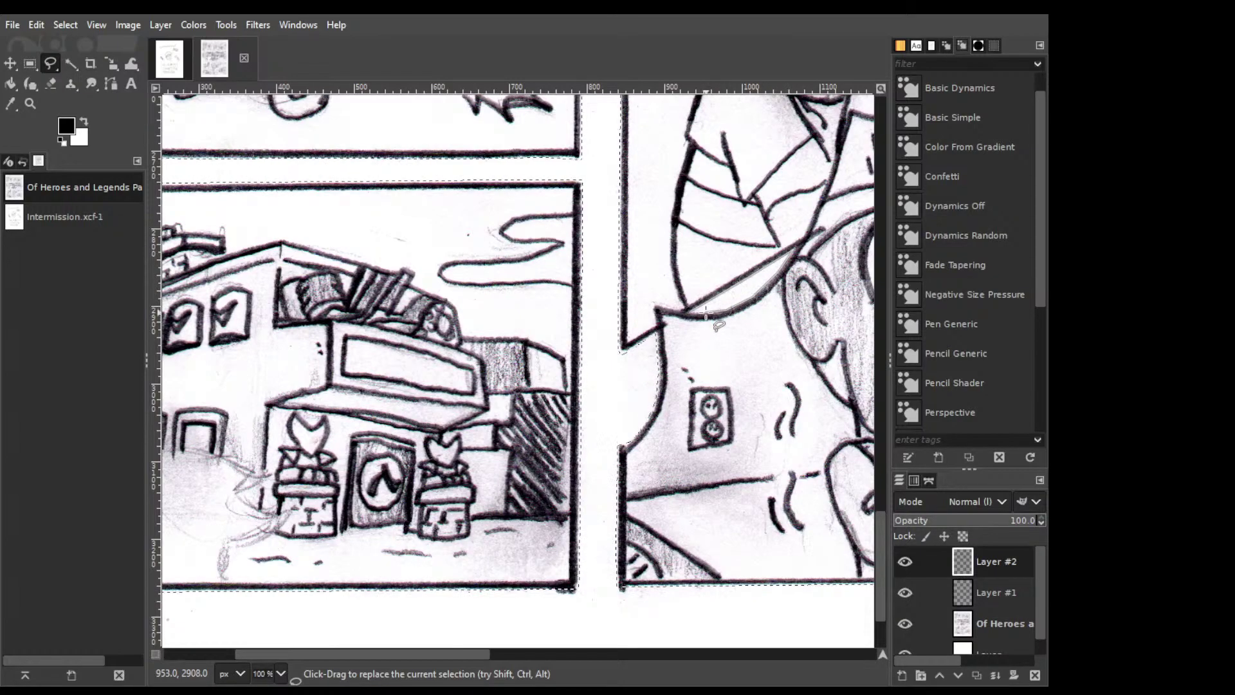
# Add the white crescent between the diagonal hatched edge and the curved line beside the screaming character's hat to the selection.
pyautogui.moveTo(829, 206)
pyautogui.mouseDown()
pyautogui.moveTo(555, 372)
pyautogui.moveTo(520, 380)
pyautogui.mouseUp()
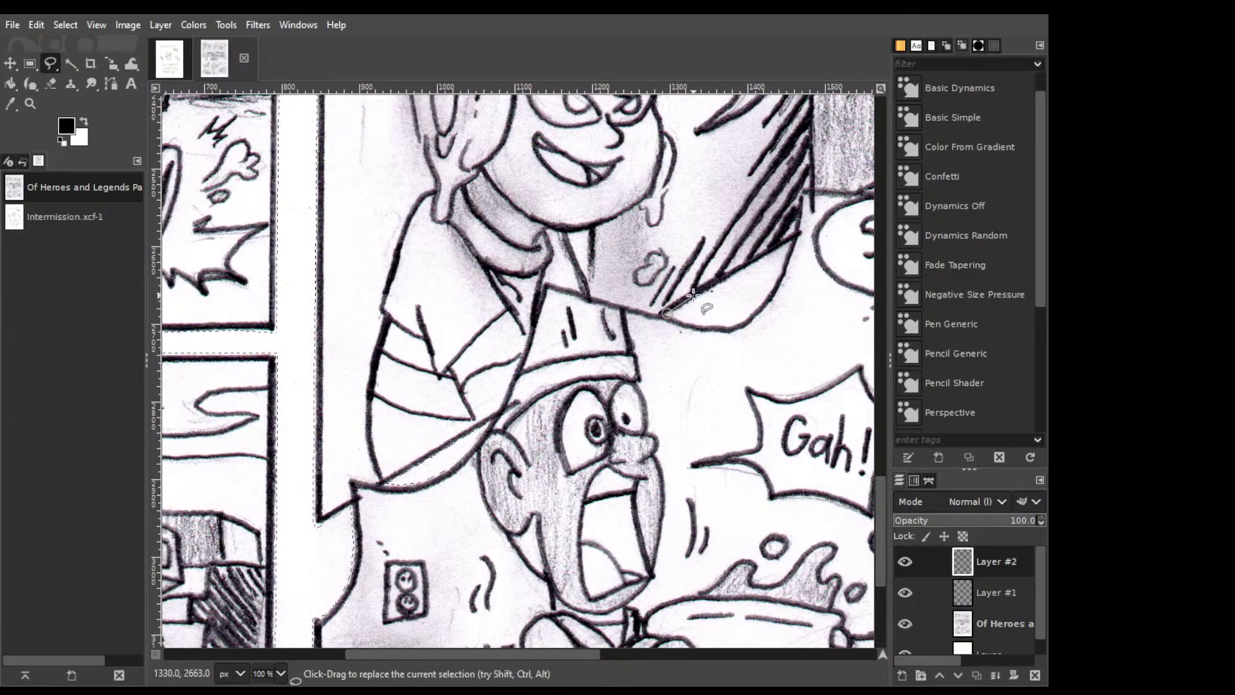
pyautogui.click(683, 307)
pyautogui.click(789, 243)
pyautogui.click(774, 283)
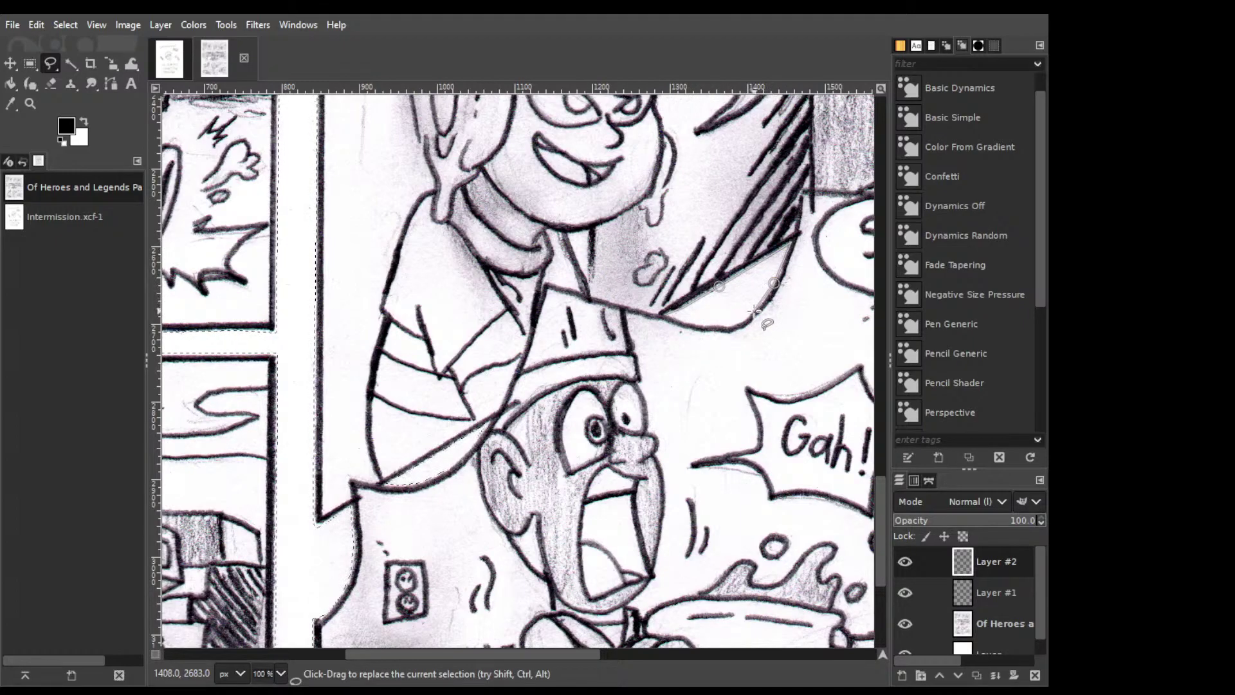
pyautogui.click(756, 307)
pyautogui.click(742, 319)
pyautogui.click(732, 324)
pyautogui.click(721, 324)
pyautogui.click(698, 325)
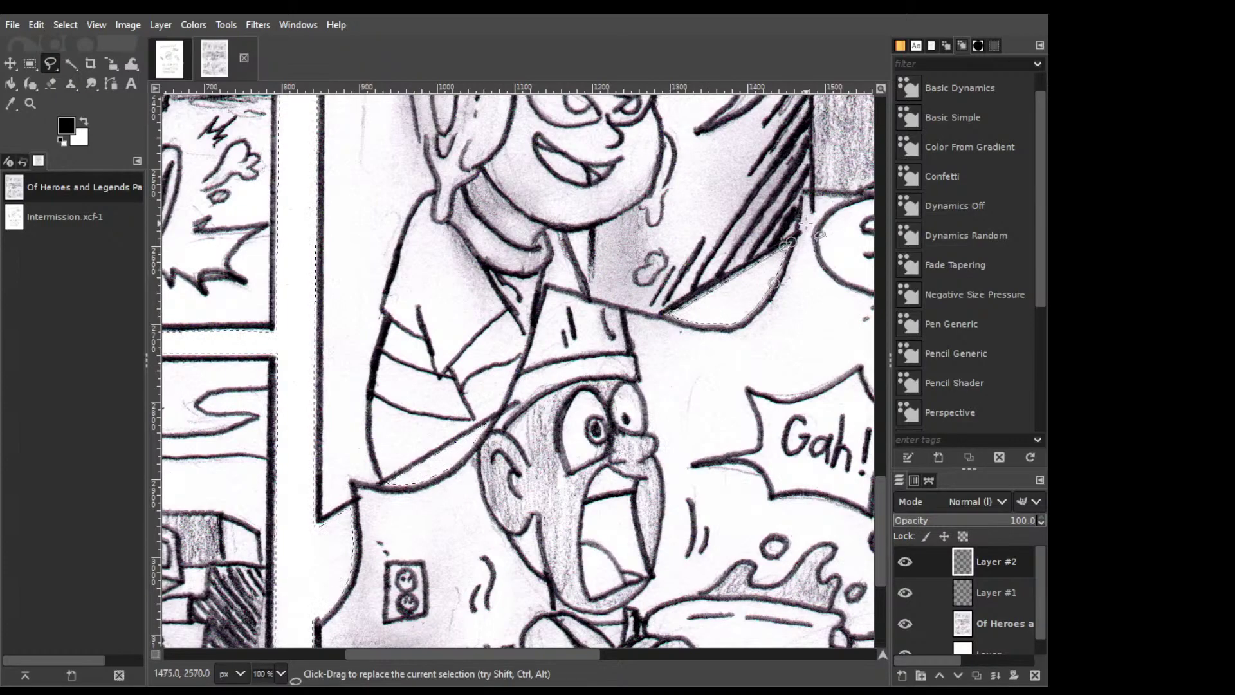
pyautogui.press('space')
pyautogui.press('Return')
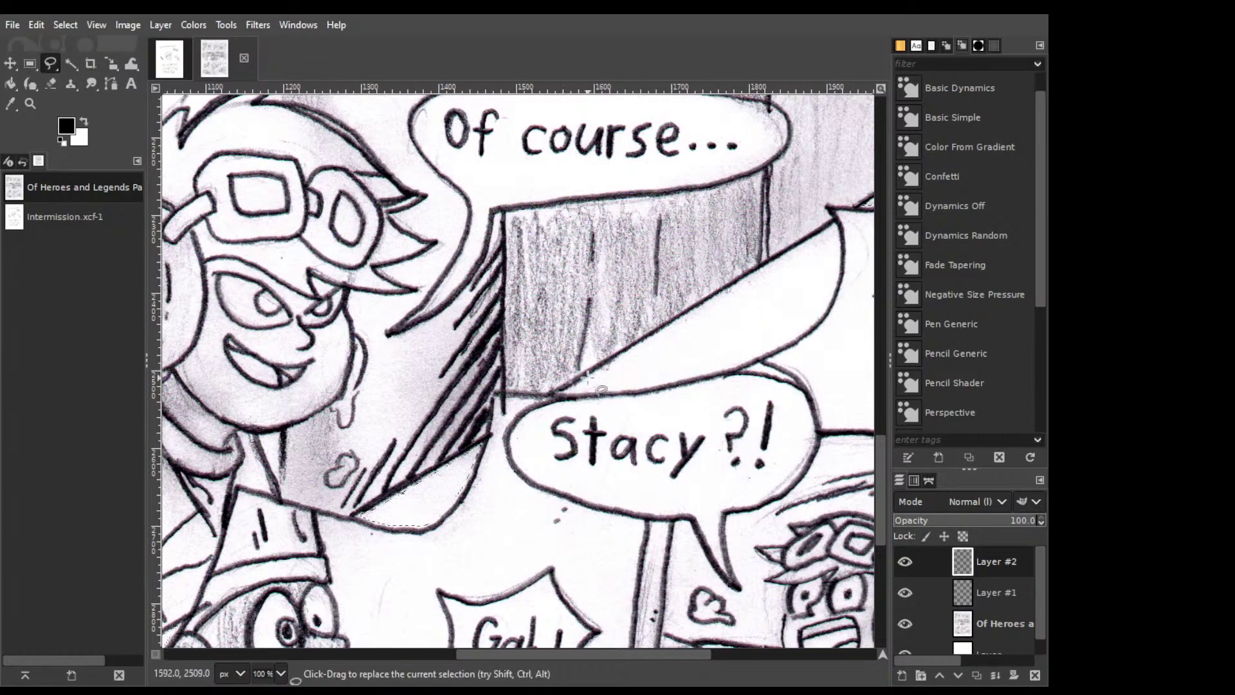
# Outline the white gap above the "Stacy?!" balloon, between the diagonal panel edge and the curved border, and add it to the selection.
pyautogui.keyDown('shift'); pyautogui.click(566, 390); pyautogui.keyUp('shift')
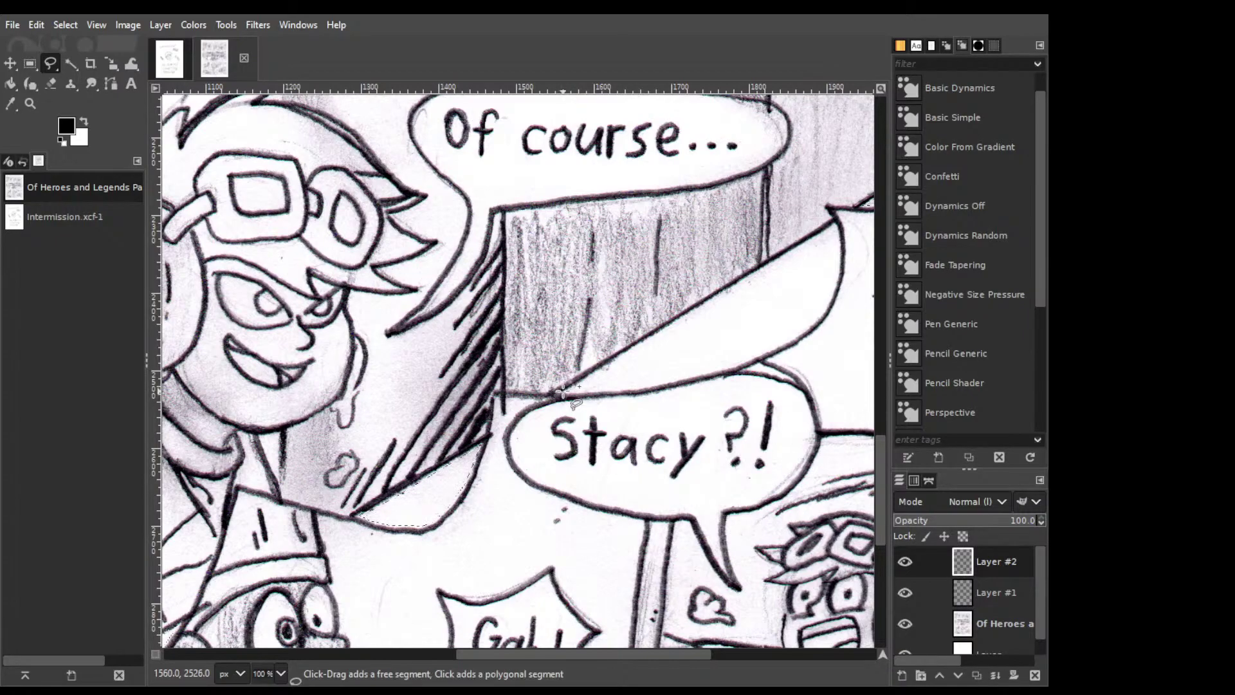
pyautogui.click(760, 272)
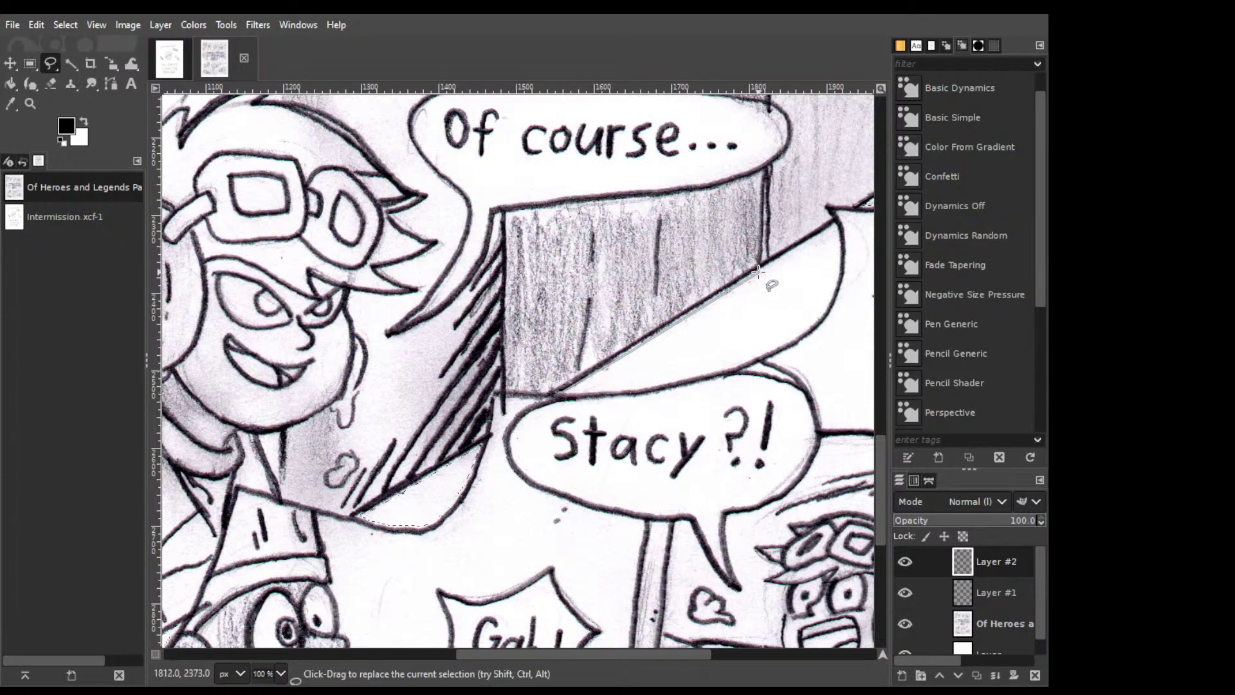
pyautogui.click(814, 238)
pyautogui.click(835, 224)
pyautogui.click(839, 247)
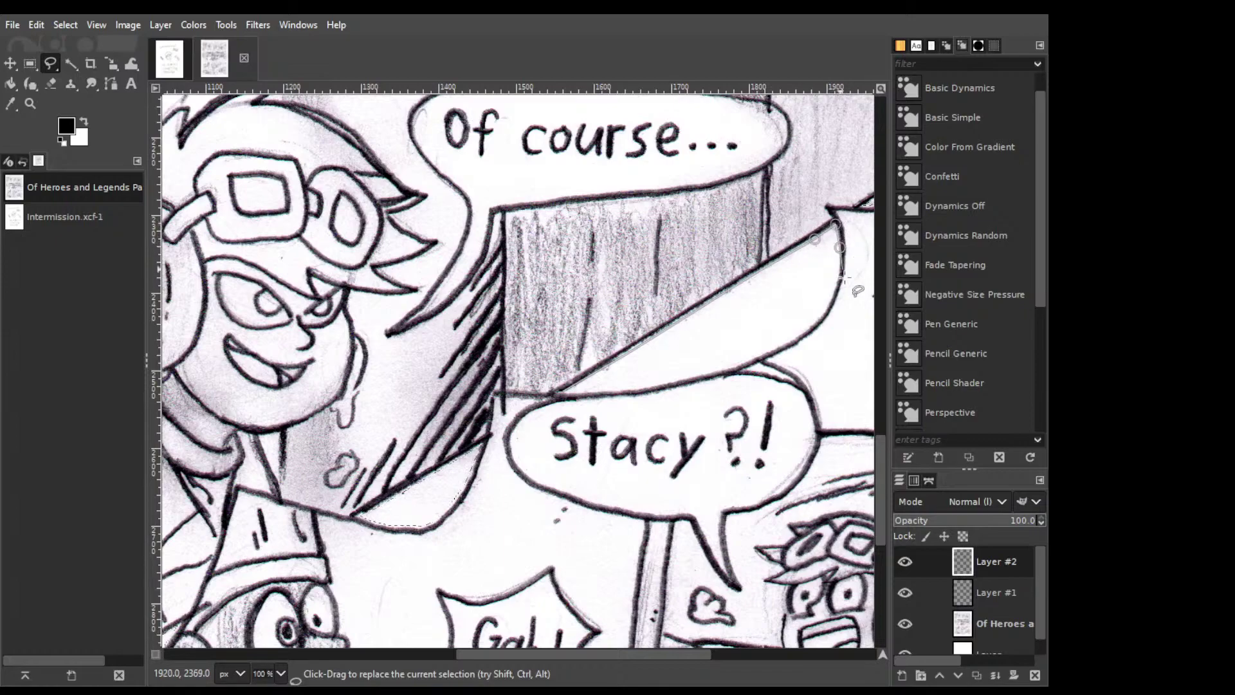
pyautogui.click(826, 312)
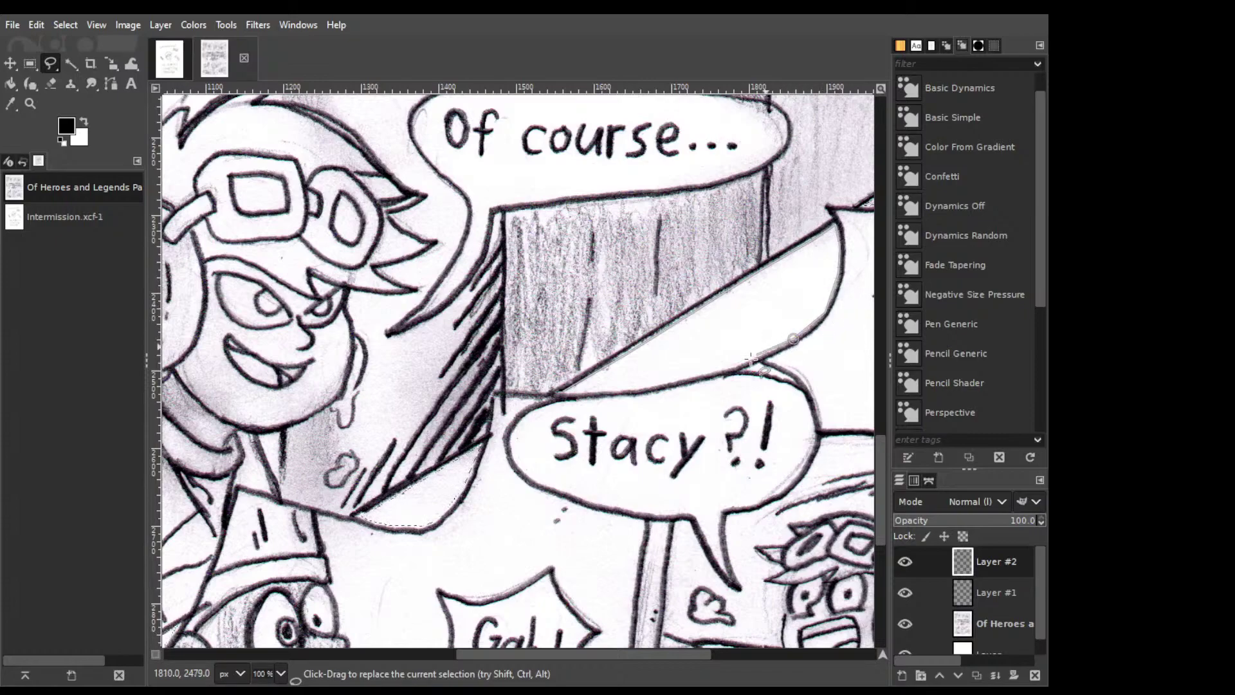
pyautogui.click(792, 339)
pyautogui.click(738, 364)
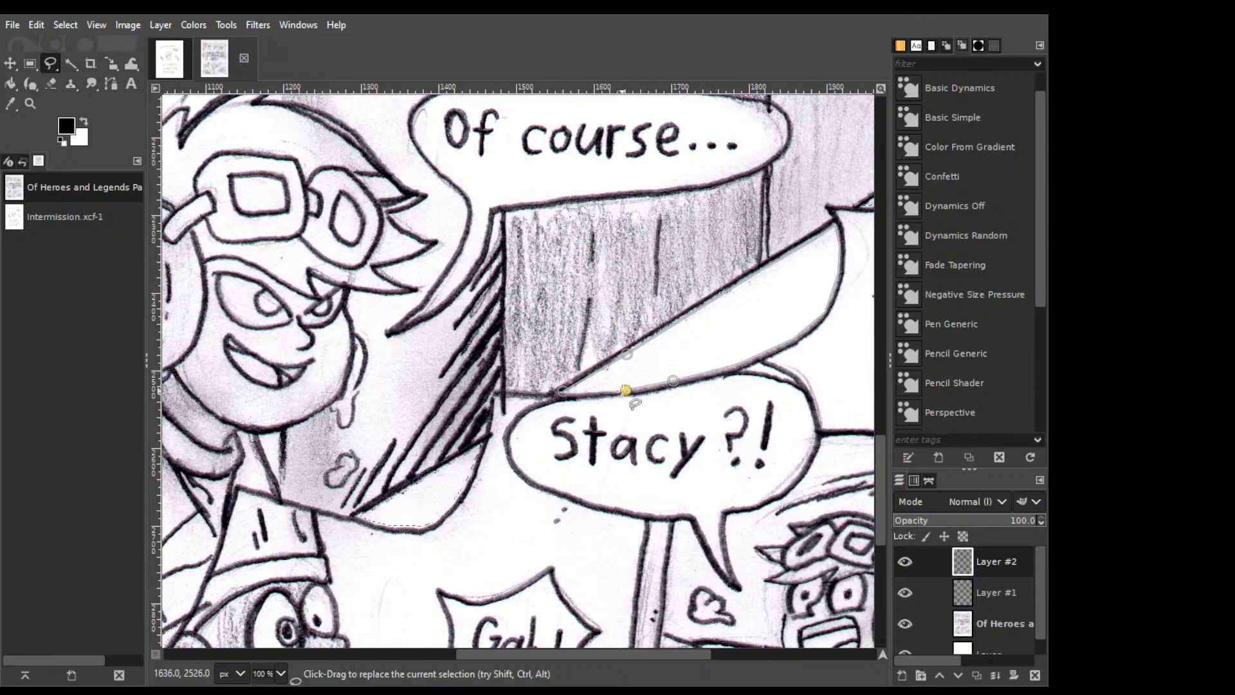
pyautogui.click(568, 391)
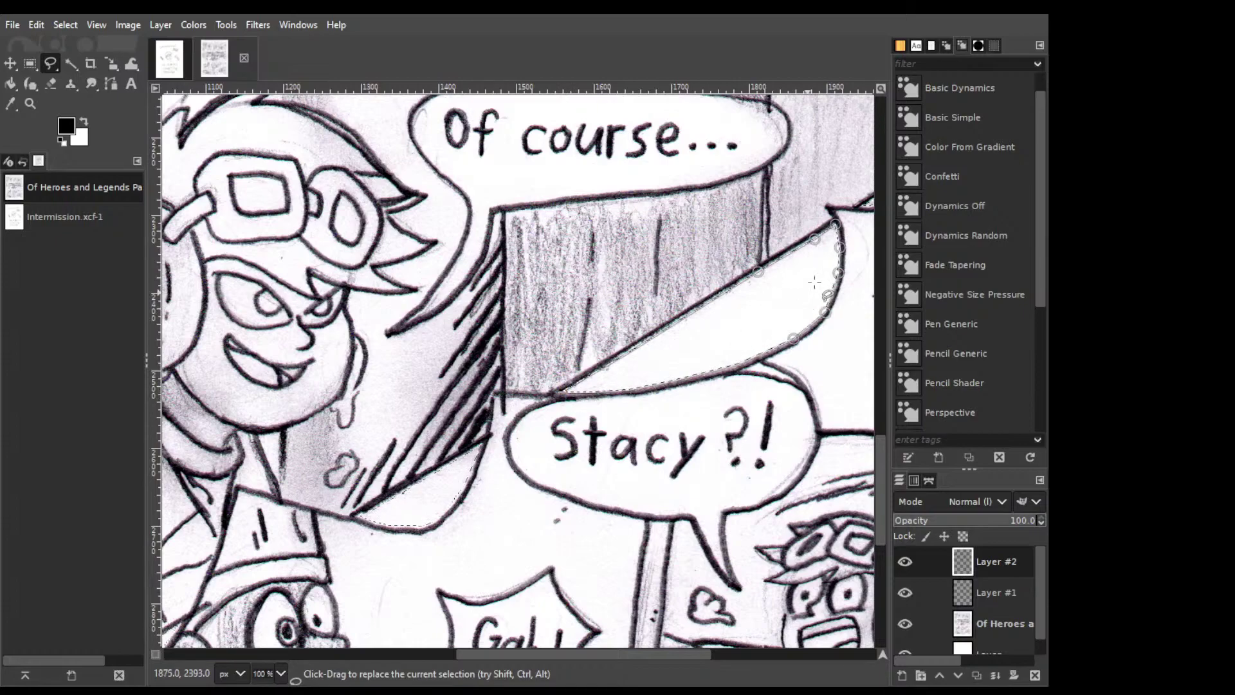
pyautogui.press('Return')
# Inspect the whole comic page to check that the selection covers every gutter and margin around the panels.
pyautogui.scroll(4, 830, 274)
pyautogui.hscroll(6, 830, 273)
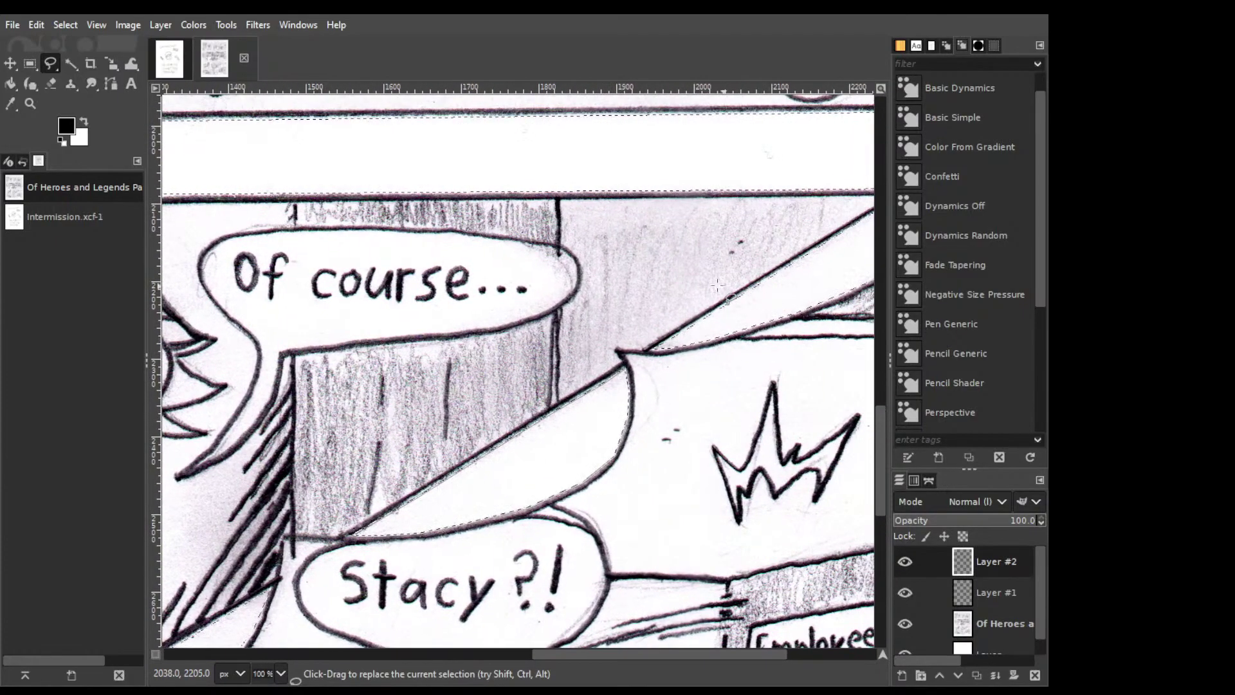
pyautogui.hscroll(-10, 717, 285)
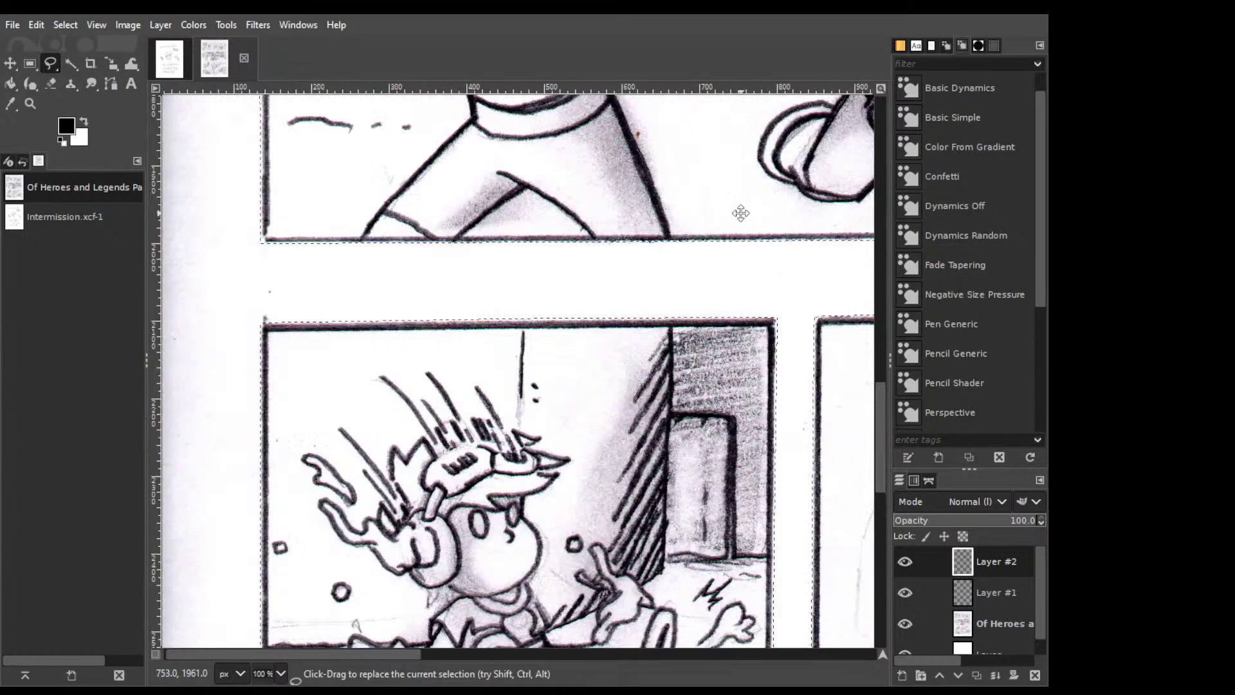
pyautogui.scroll(10, 739, 213)
pyautogui.scroll(5, 585, 616)
pyautogui.hscroll(6, 547, 515)
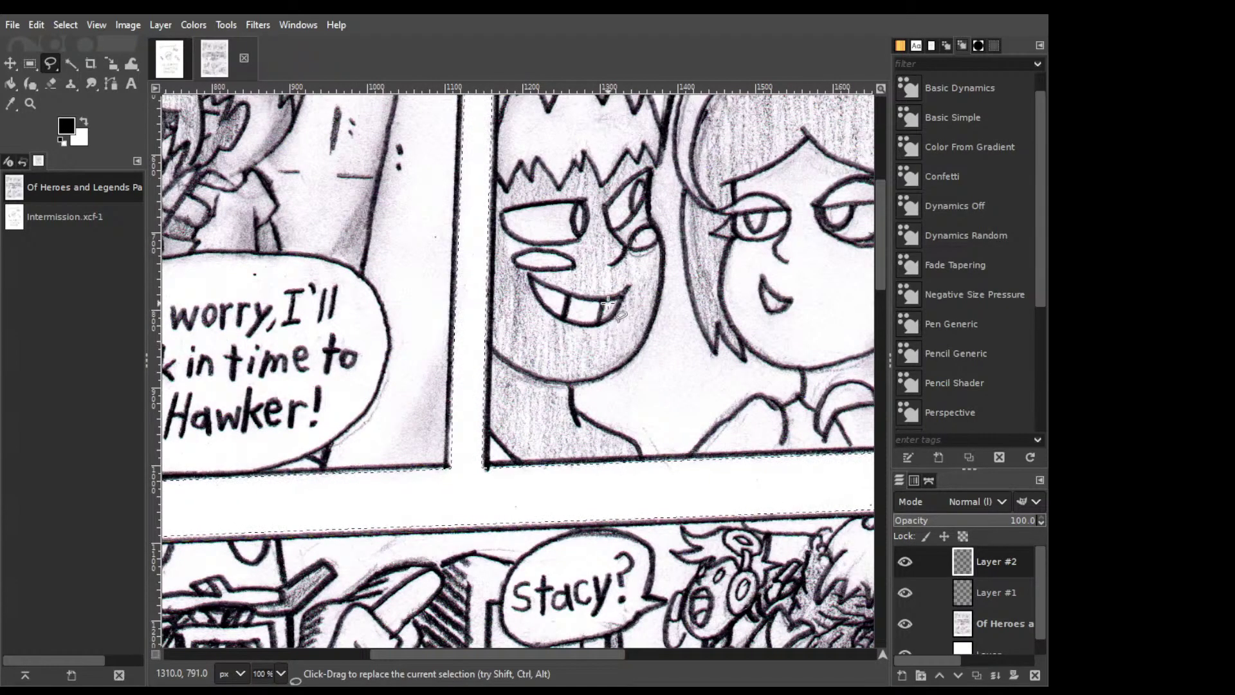
pyautogui.moveTo(566, 257); pyautogui.dragTo(548, 546)
pyautogui.scroll(-8, 548, 546)
pyautogui.hscroll(10, 547, 546)
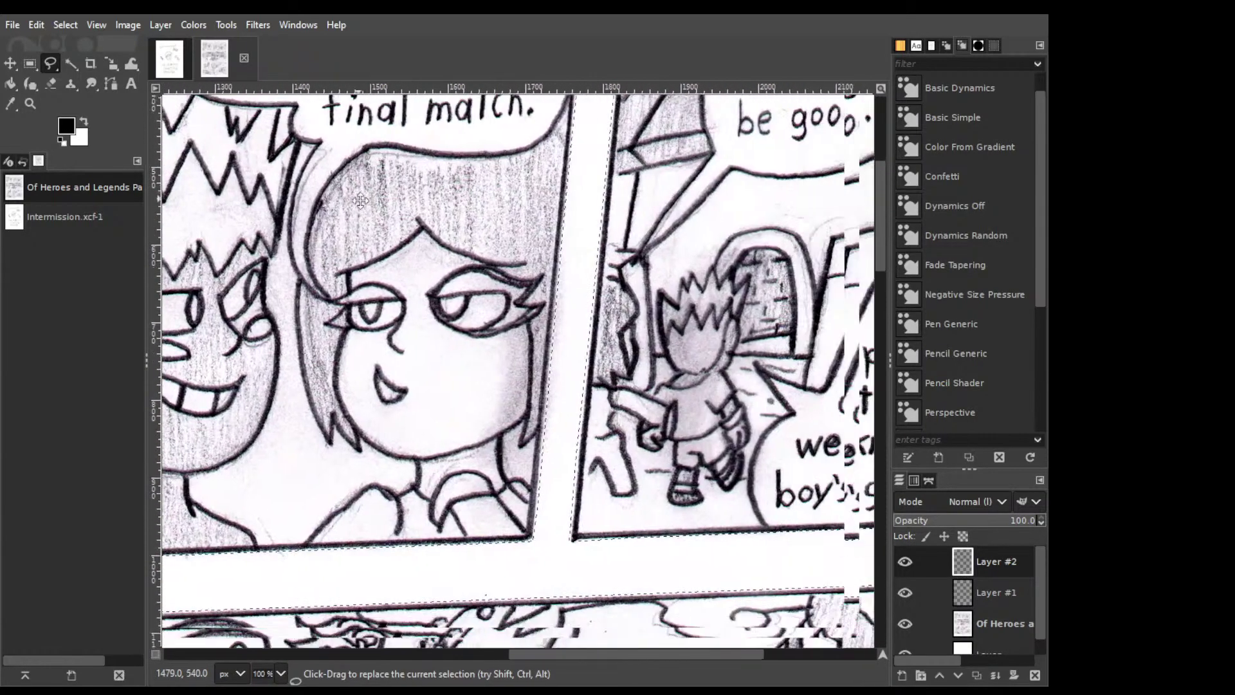
pyautogui.scroll(-10, 626, 265)
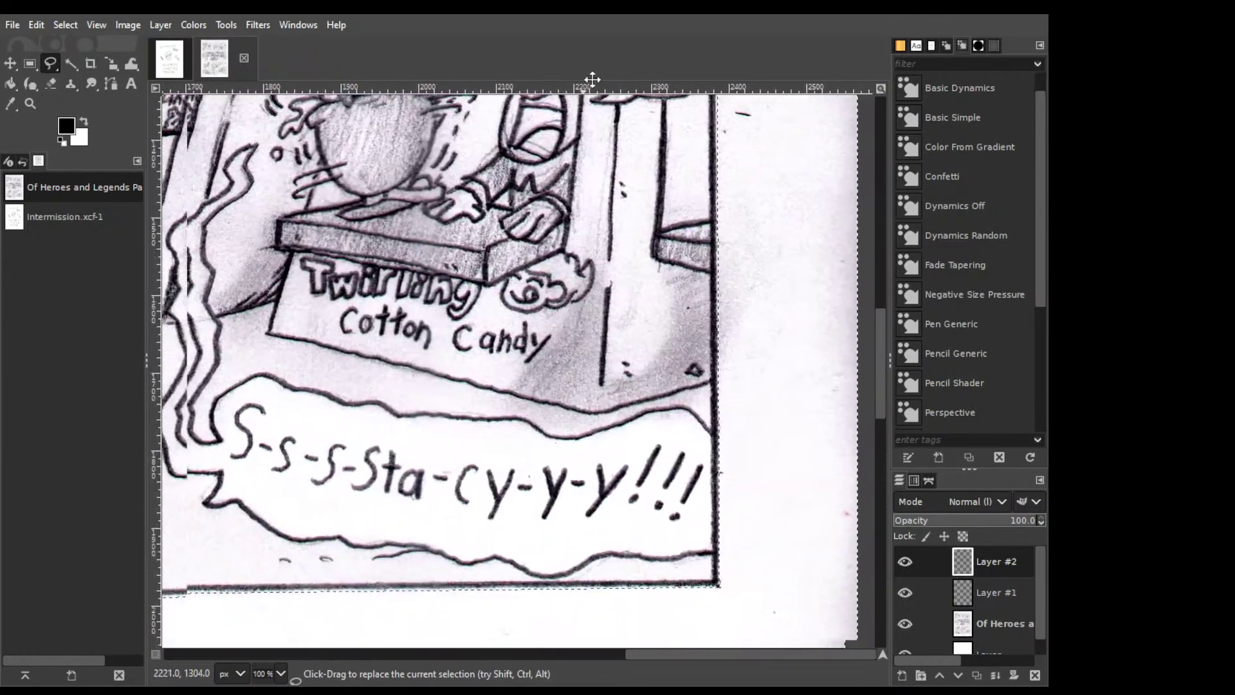
pyautogui.hscroll(1, 626, 264)
pyautogui.scroll(-12, 626, 265)
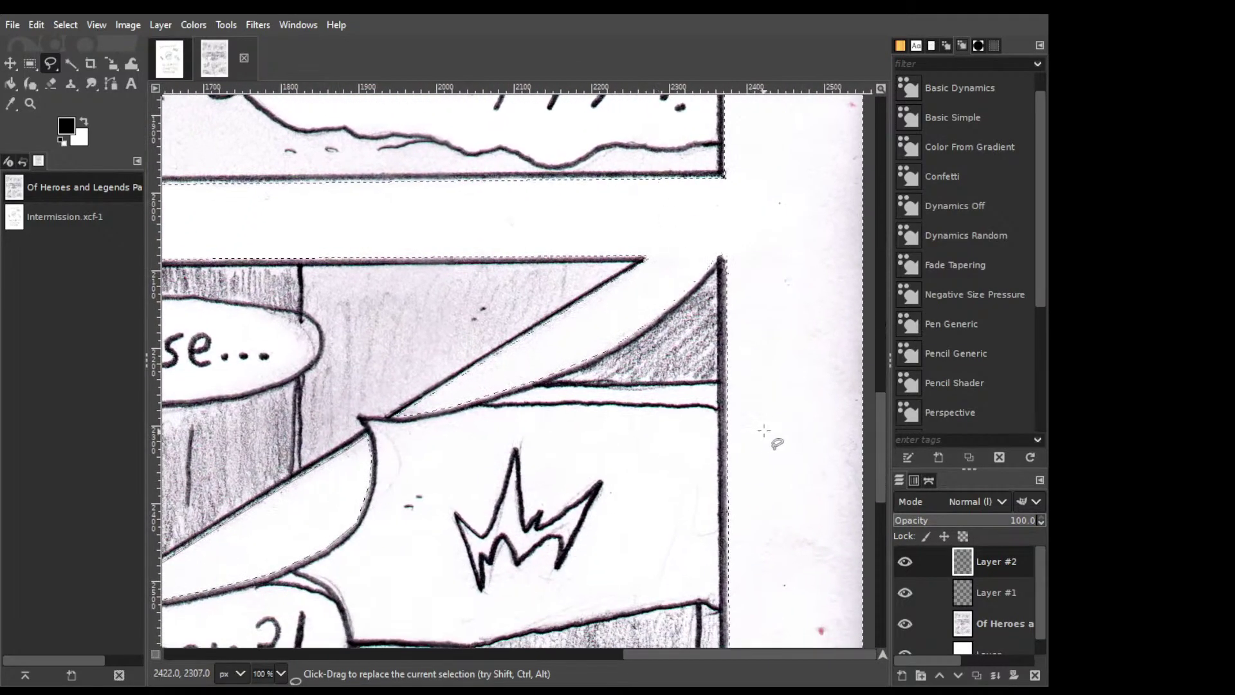
pyautogui.hscroll(-1, 627, 264)
pyautogui.scroll(-4, 743, 437)
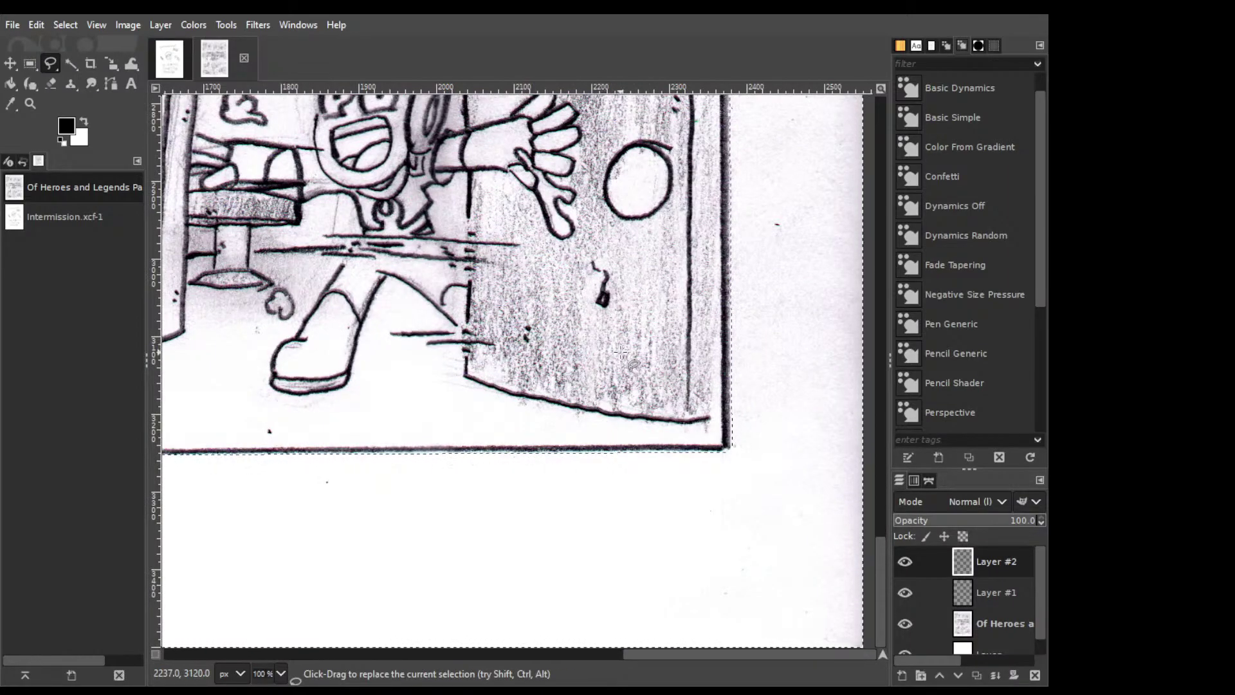
pyautogui.scroll(2, 500, 265)
pyautogui.hscroll(-1, 500, 265)
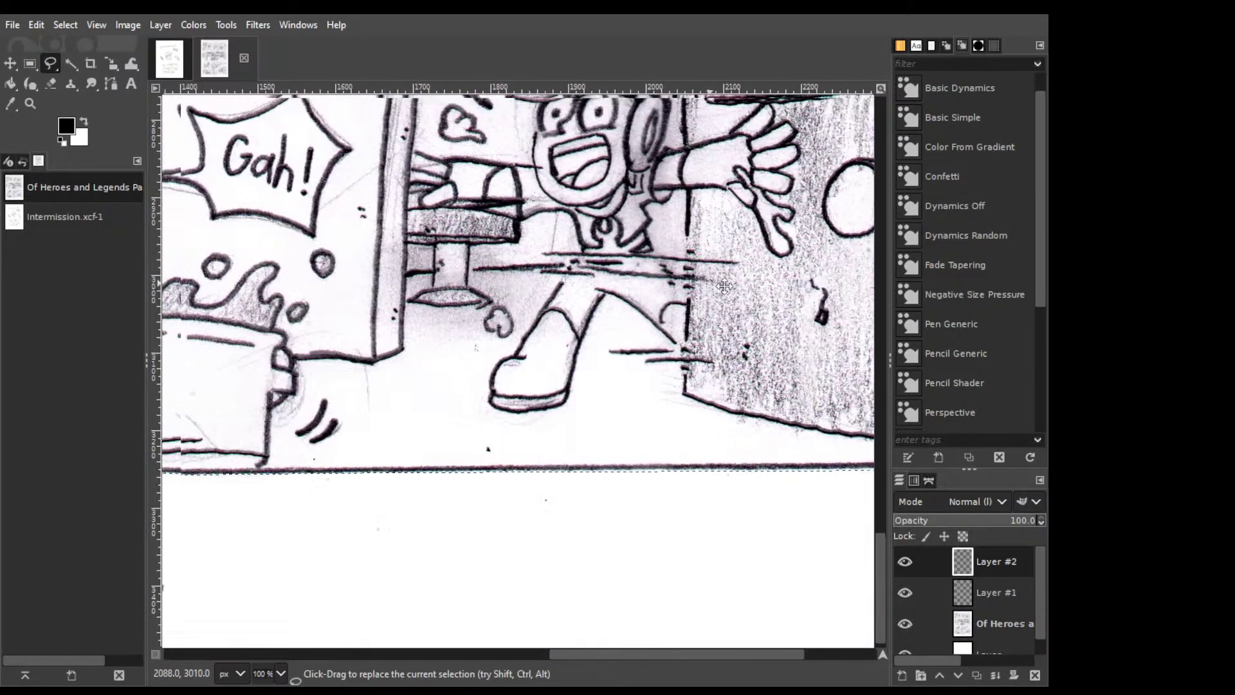
pyautogui.scroll(20, 509, 317)
pyautogui.hscroll(-2, 509, 316)
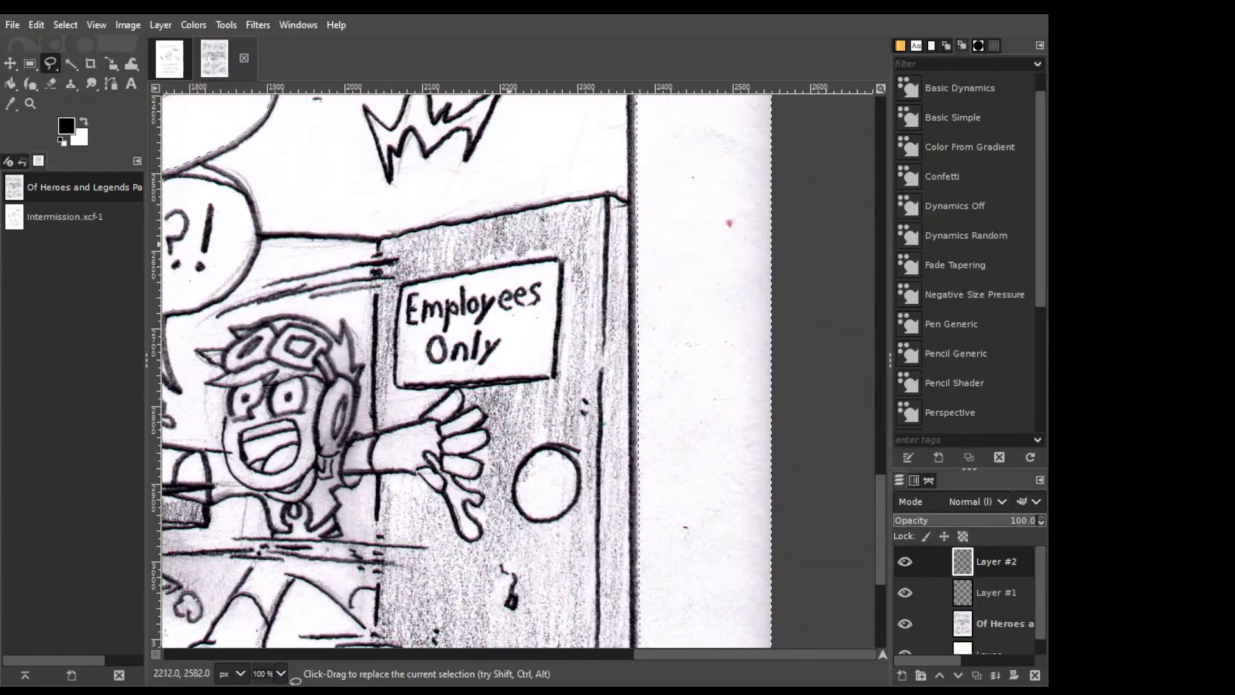
pyautogui.scroll(20, 642, 473)
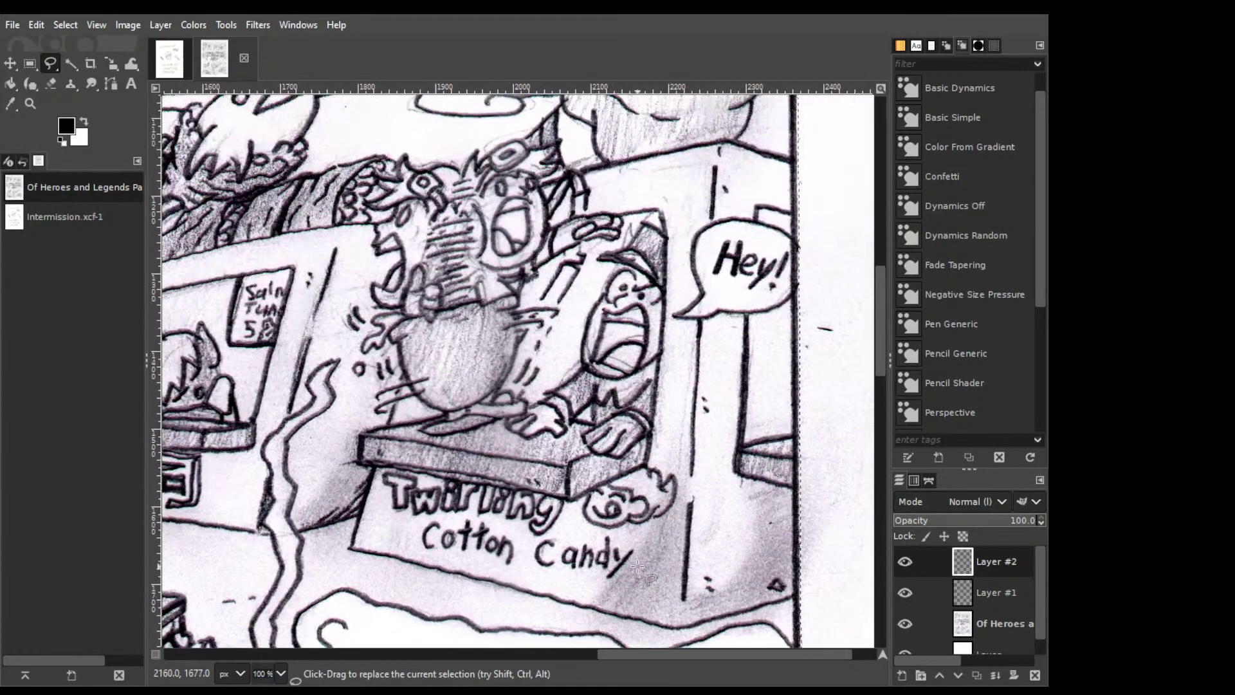
# Check the selection outline along the row gutters and the left and bottom margins, ending with a full-page view.
pyautogui.hscroll(-7, 857, 509)
pyautogui.hscroll(-10, 856, 509)
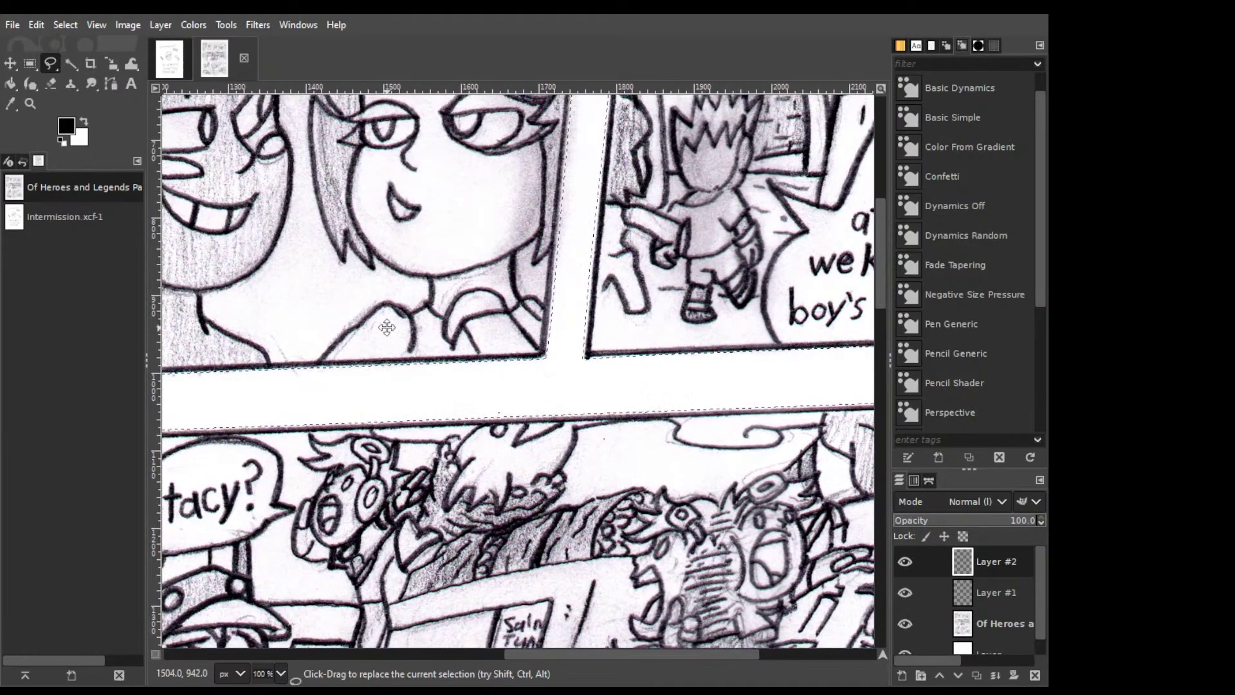
pyautogui.scroll(15, 856, 509)
pyautogui.hscroll(-2, 586, 254)
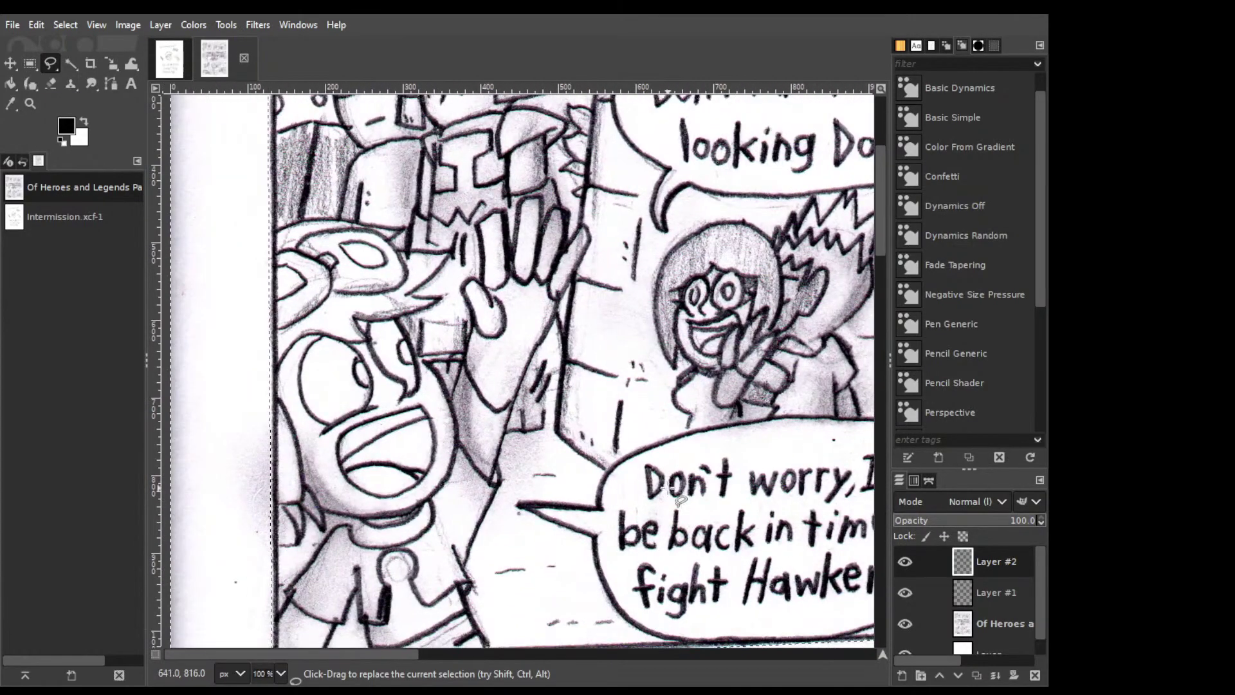
pyautogui.scroll(-10, 586, 254)
pyautogui.scroll(12, 585, 255)
pyautogui.hscroll(-3, 586, 254)
pyautogui.scroll(2, 585, 254)
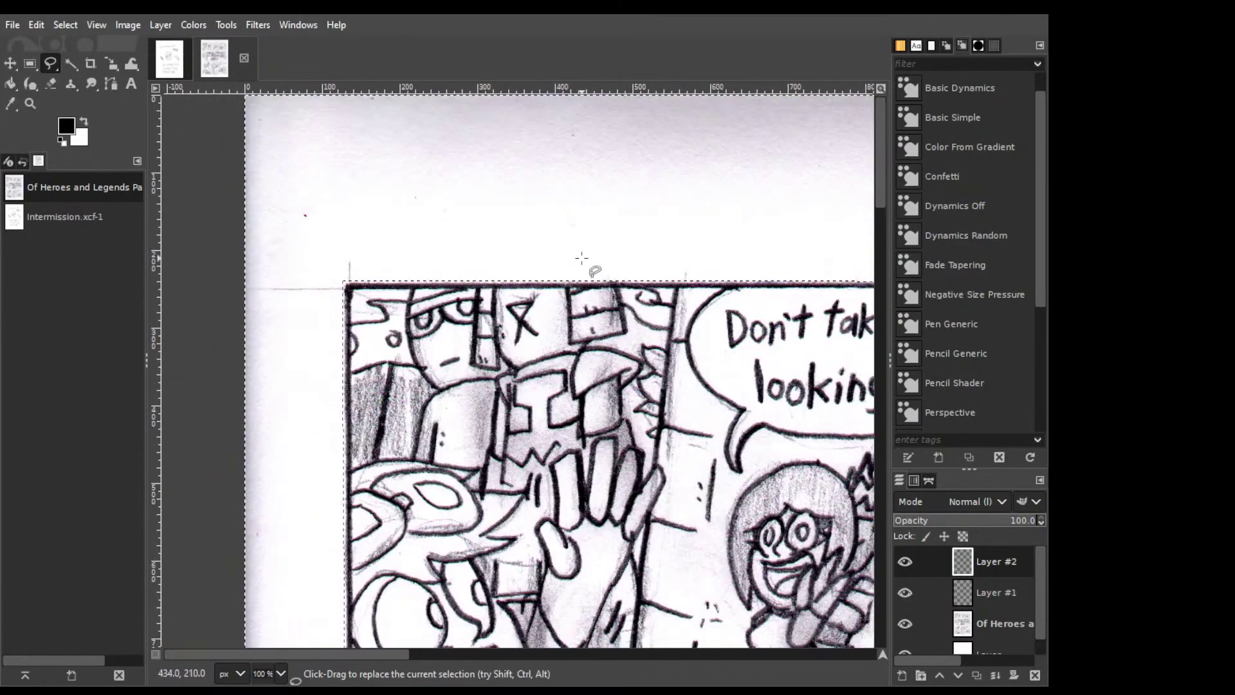
pyautogui.scroll(-20, 585, 255)
pyautogui.scroll(-8, 593, 301)
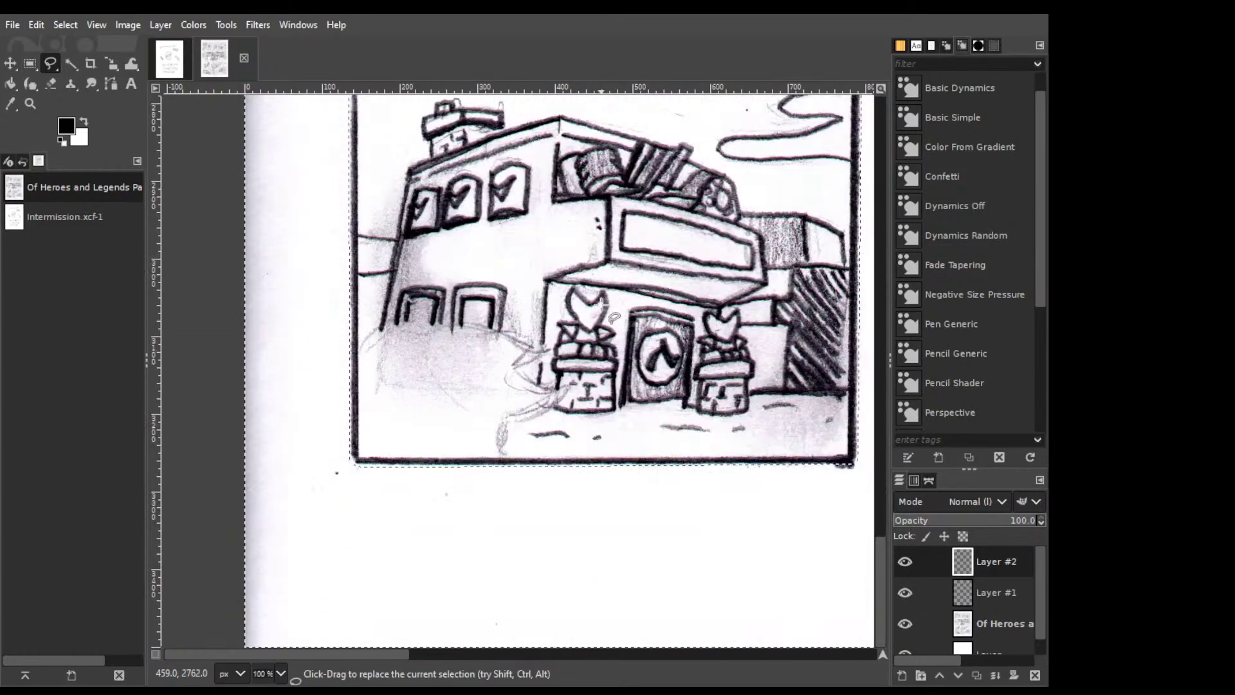
pyautogui.keyDown('ctrl'); pyautogui.scroll(-3, 593, 302); pyautogui.keyUp('ctrl')
pyautogui.keyDown('ctrl'); pyautogui.scroll(-3, 593, 322); pyautogui.keyUp('ctrl')
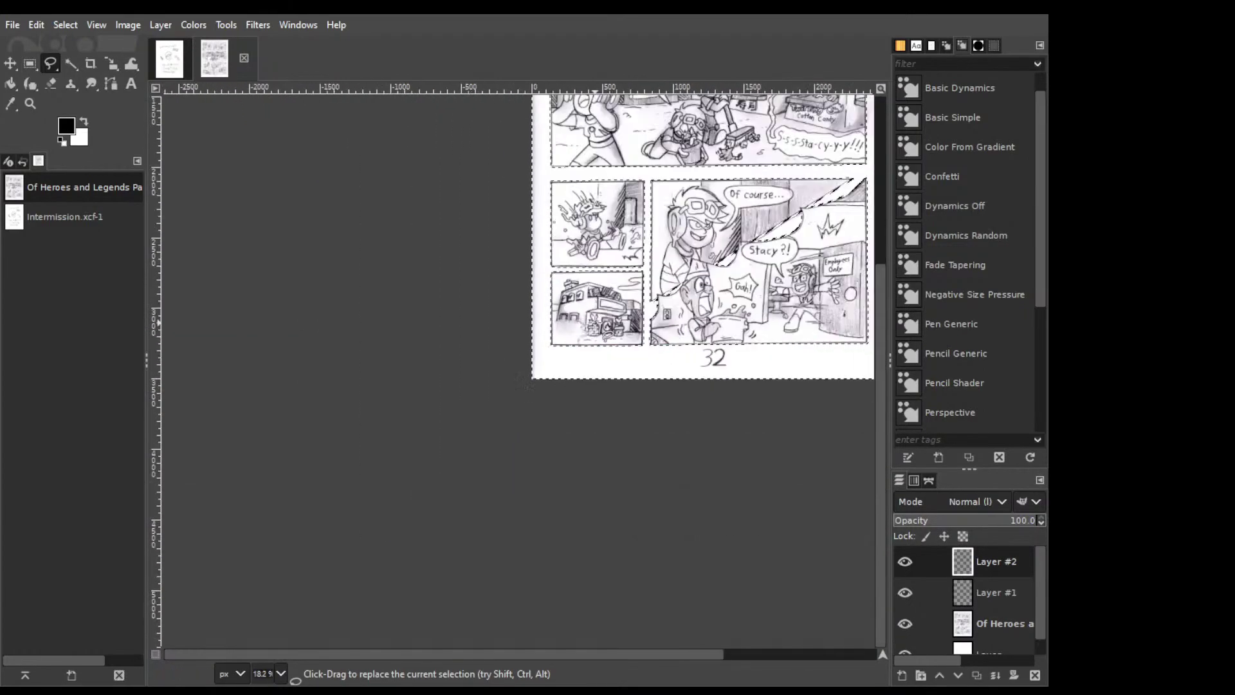
pyautogui.moveTo(717, 218); pyautogui.dragTo(618, 316)
pyautogui.keyDown('ctrl'); pyautogui.scroll(3, 616, 316); pyautogui.keyUp('ctrl')
pyautogui.keyDown('ctrl'); pyautogui.scroll(-2, 599, 325); pyautogui.keyUp('ctrl')
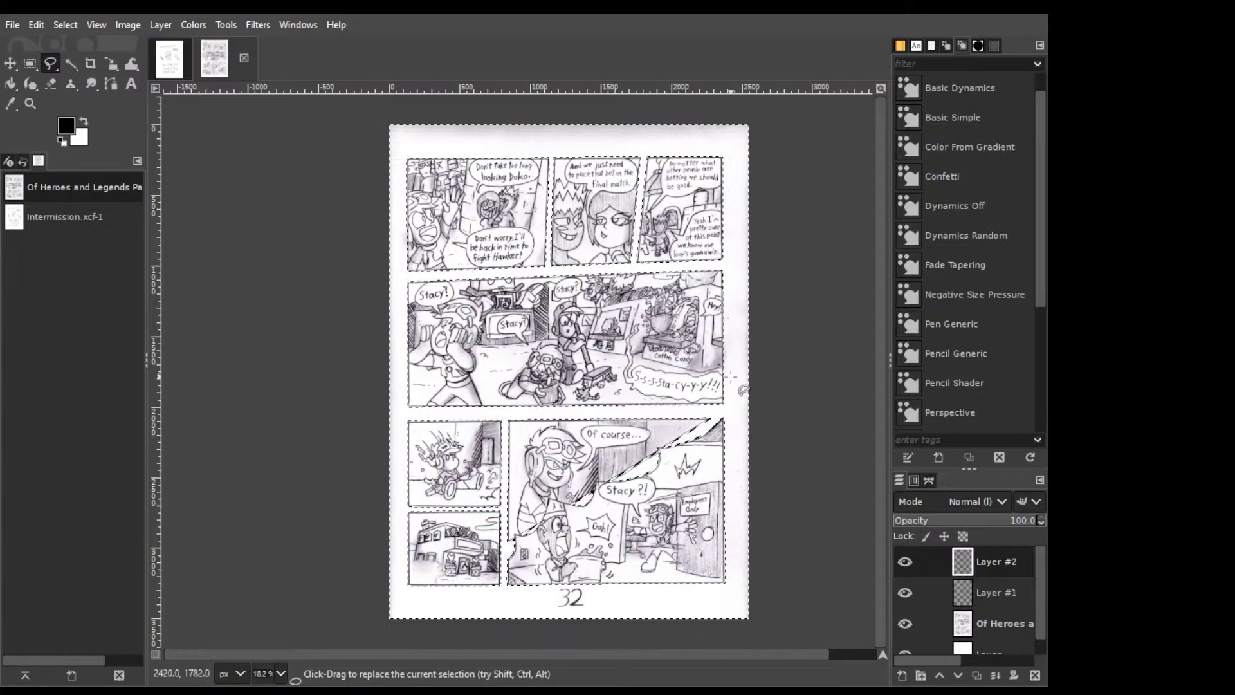
# Lower the scanned comic page layer's opacity to 49.2 and clear the selection around the panels.
pyautogui.click(982, 628)
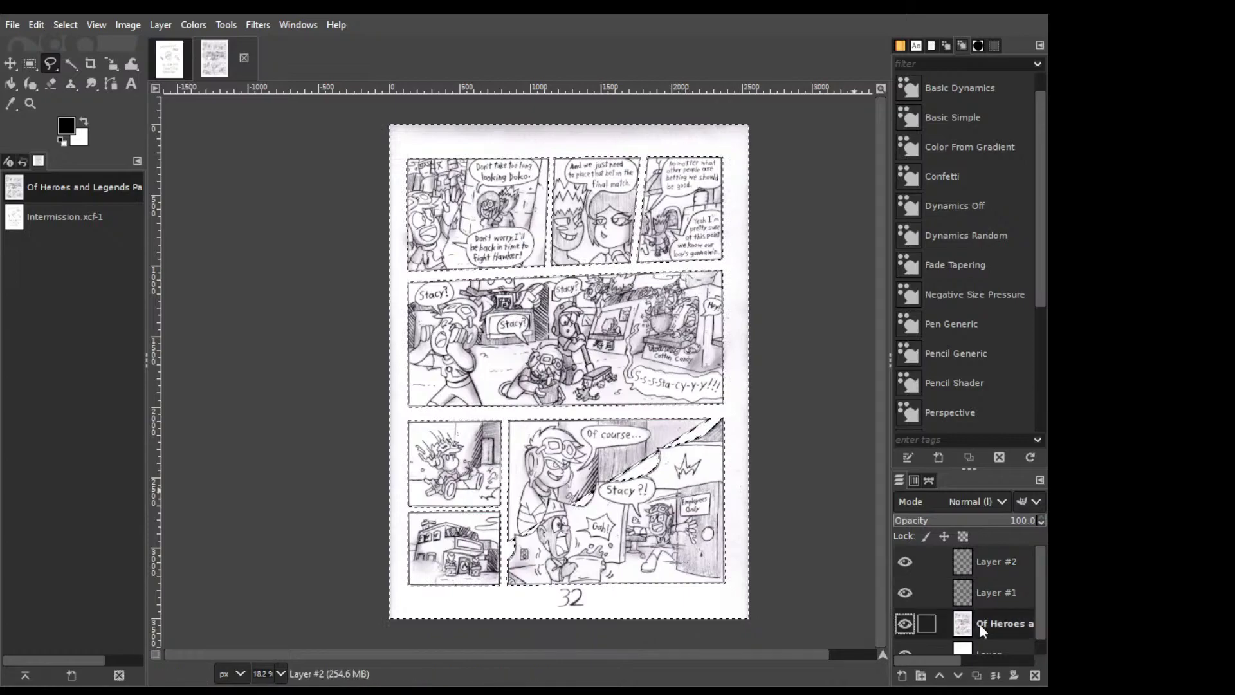
pyautogui.click(961, 520)
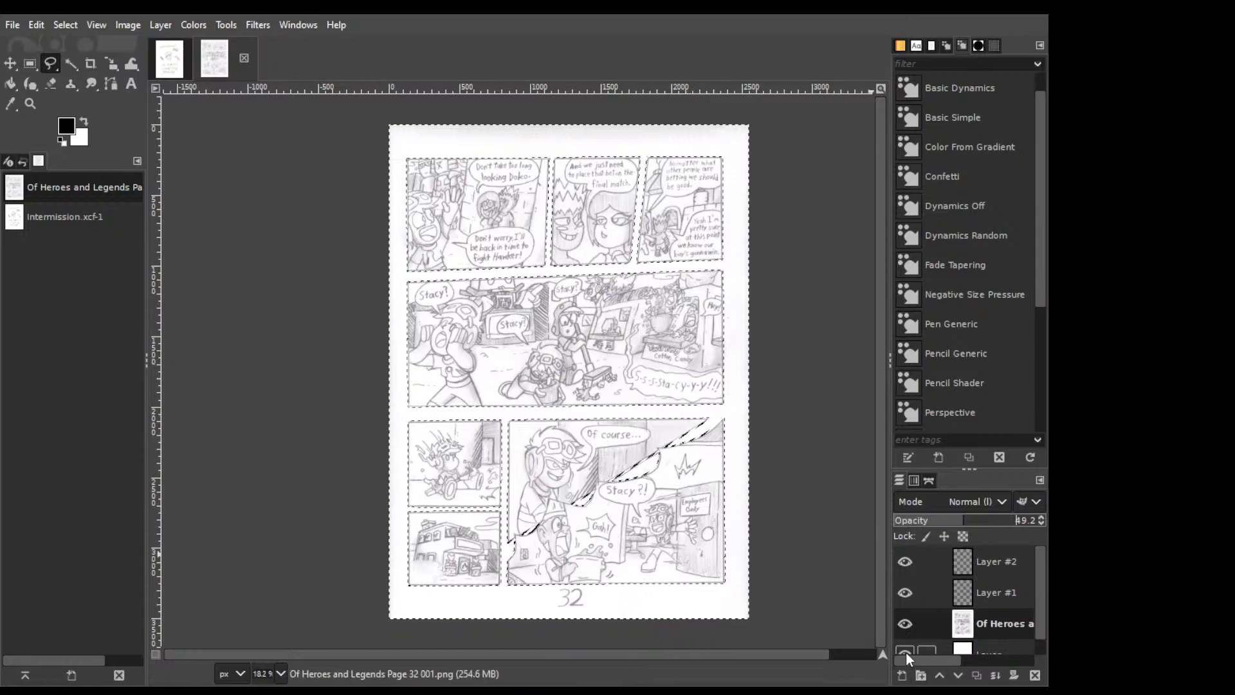
pyautogui.hotkey('ctrl', 'shift', 'a')
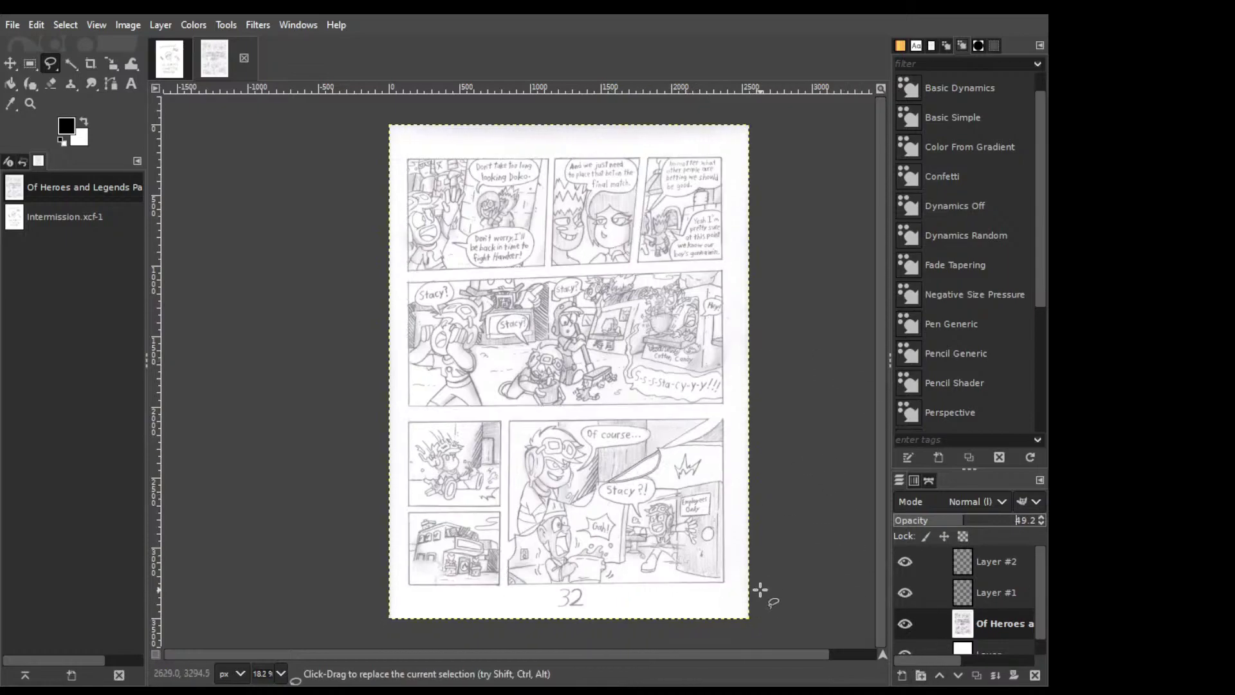
pyautogui.hotkey('ctrl', 'z')
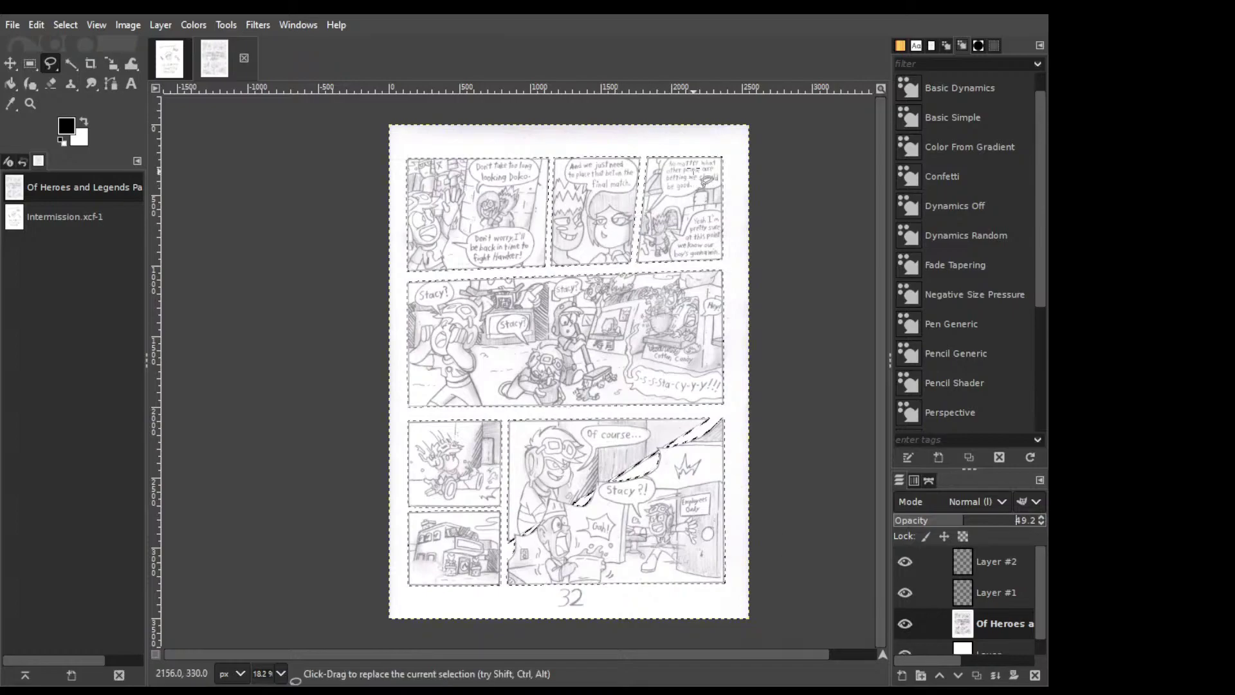
pyautogui.hotkey('ctrl', 'shift', 'a')
# Hide the white layer beneath the scanned page and reduce the scan layer's opacity to 32.4.
pyautogui.click(906, 648)
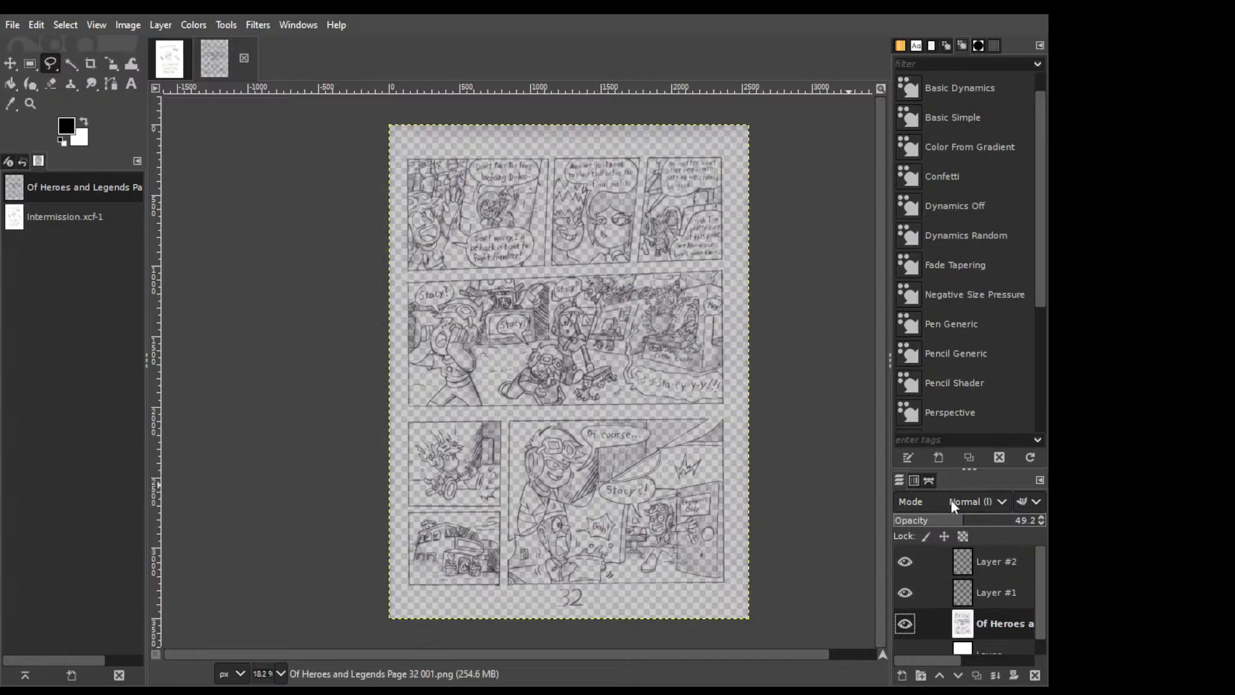
pyautogui.moveTo(948, 527); pyautogui.dragTo(940, 521)
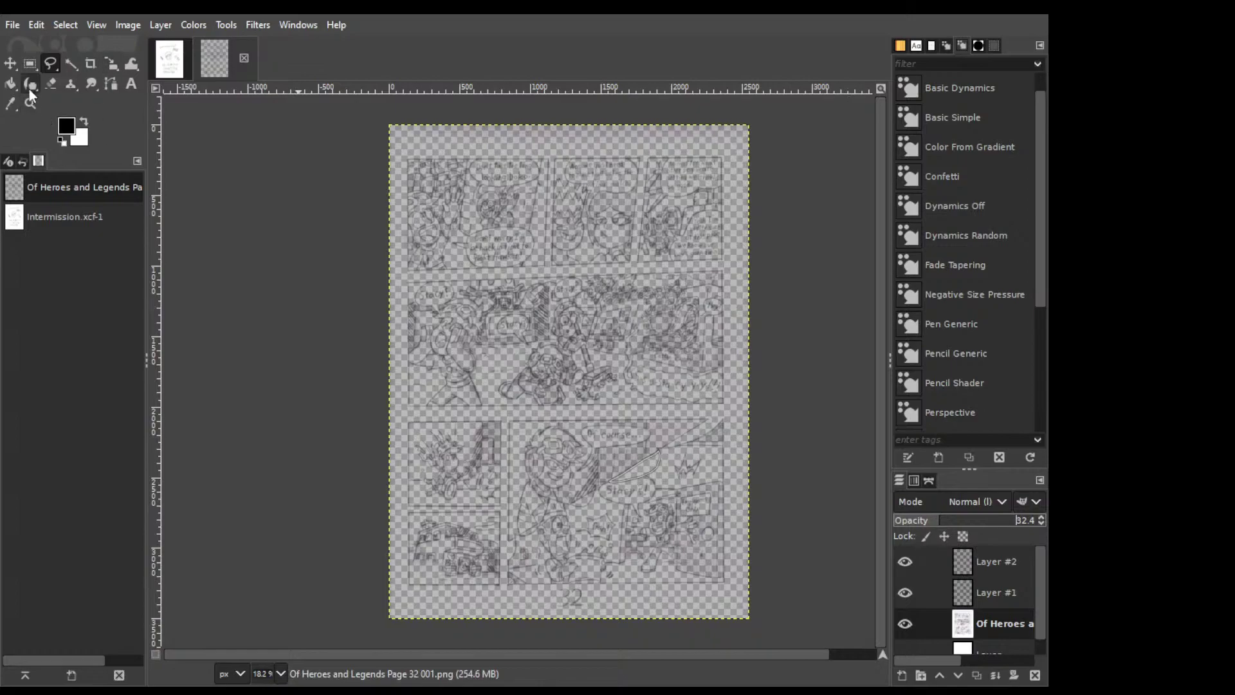
pyautogui.click(50, 64)
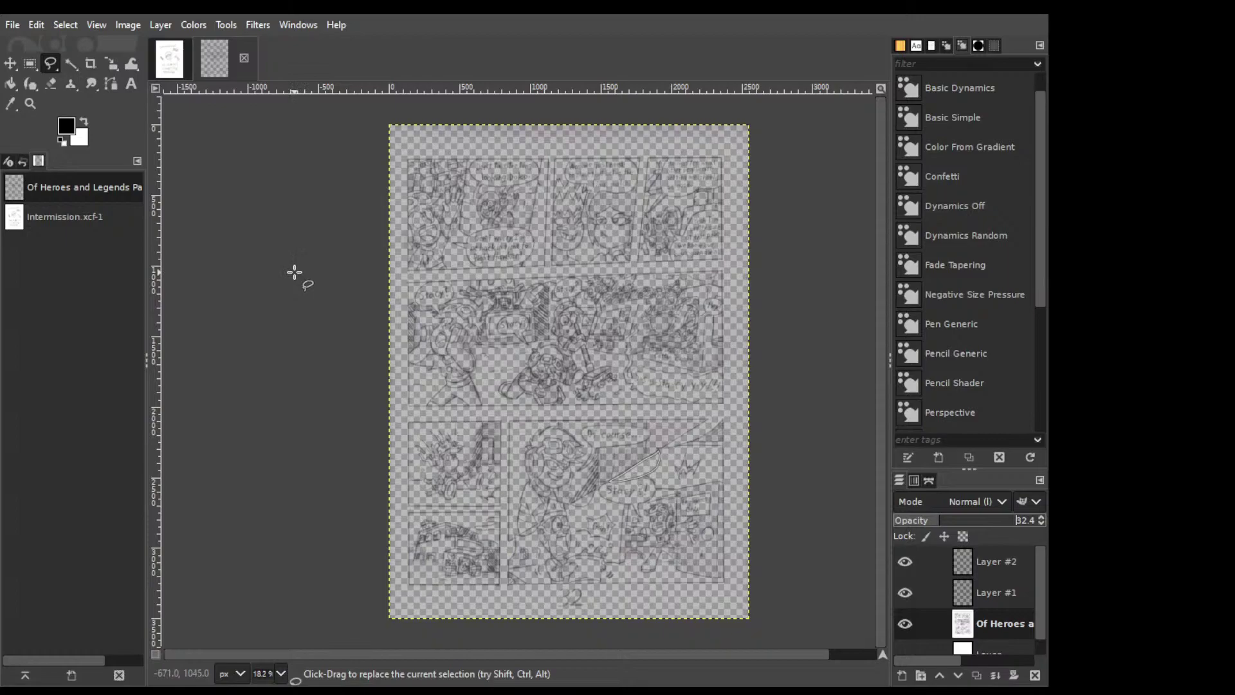
pyautogui.press('r')
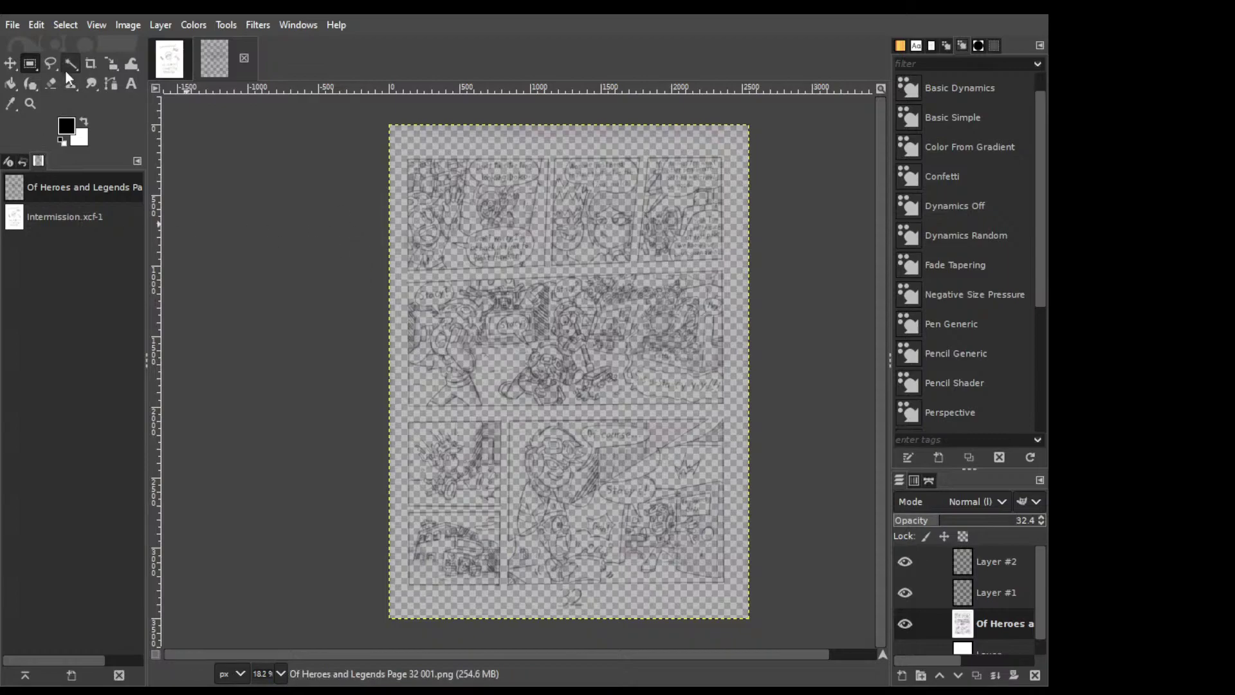
pyautogui.hotkey('shift', 'c')
pyautogui.moveTo(238, 197); pyautogui.dragTo(297, 309)
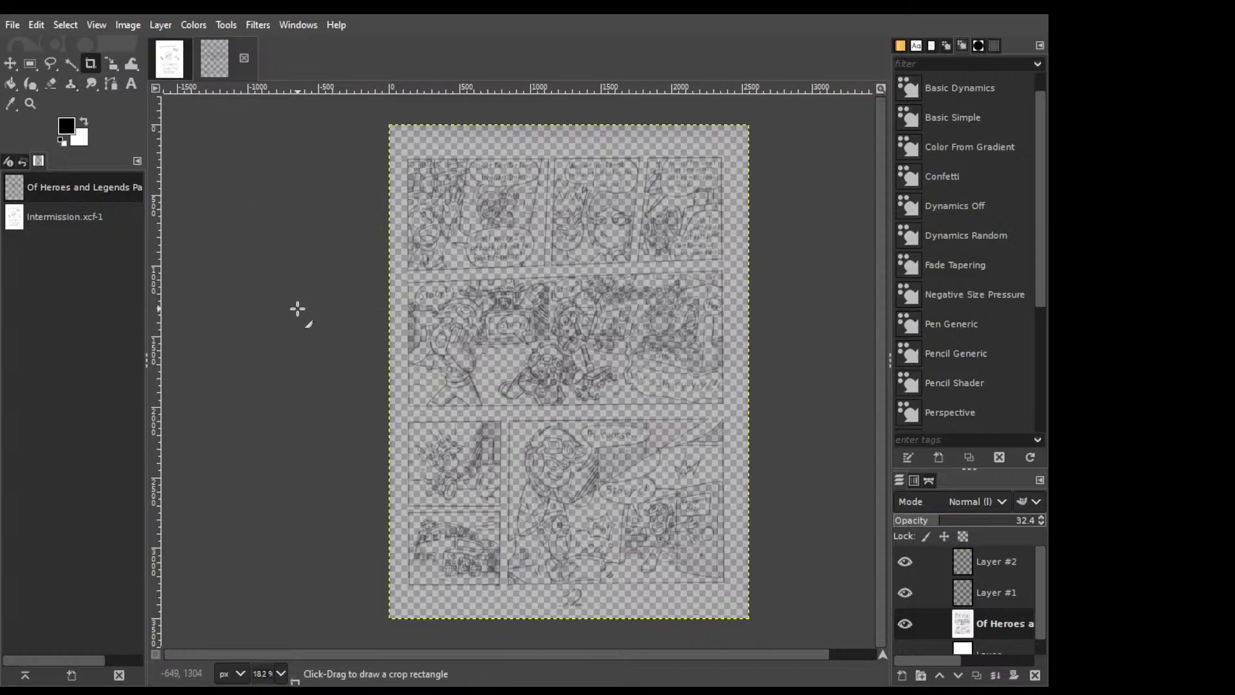
pyautogui.hotkey('ctrl', 'z')
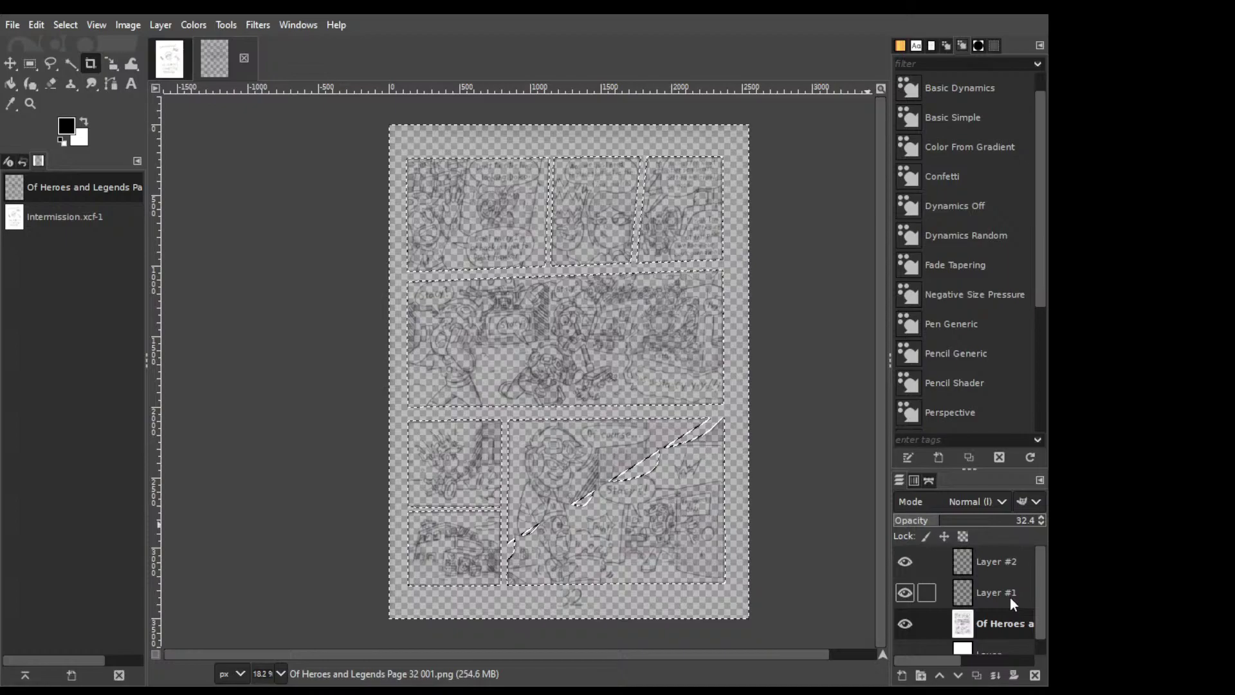
# Make Layer #2 the active layer and set up the Paintbrush with white as the foreground colour.
pyautogui.press('Up')
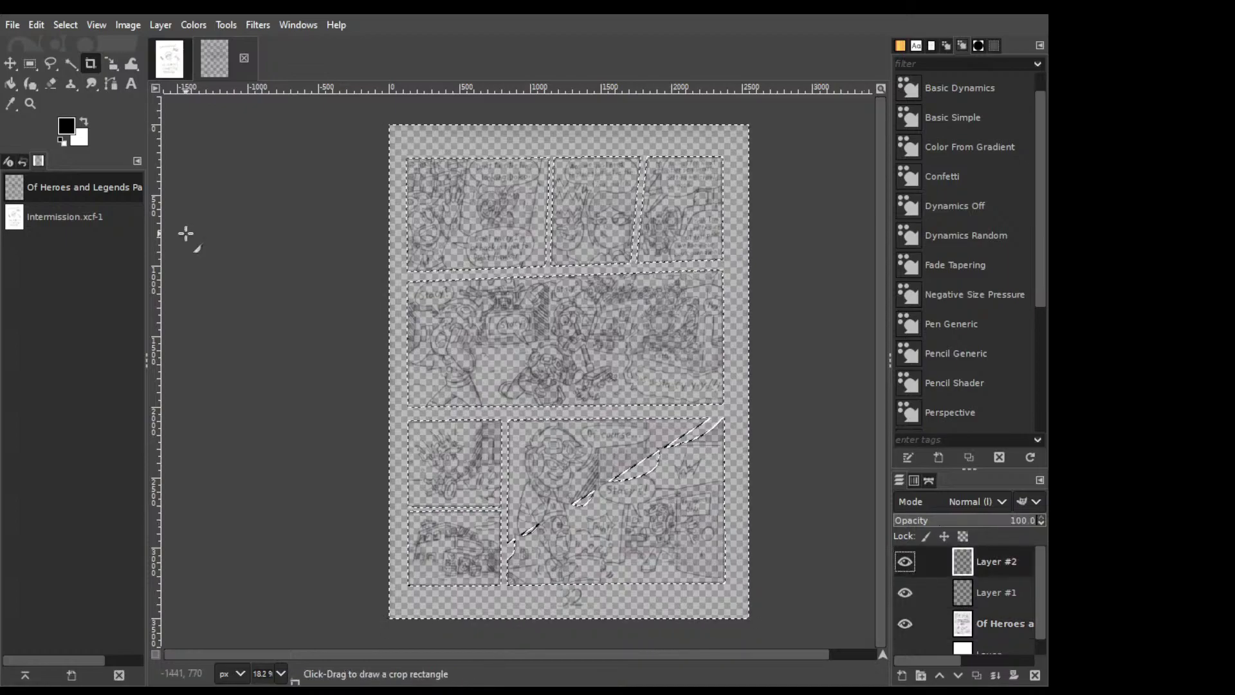
pyautogui.click(34, 88)
pyautogui.press('p')
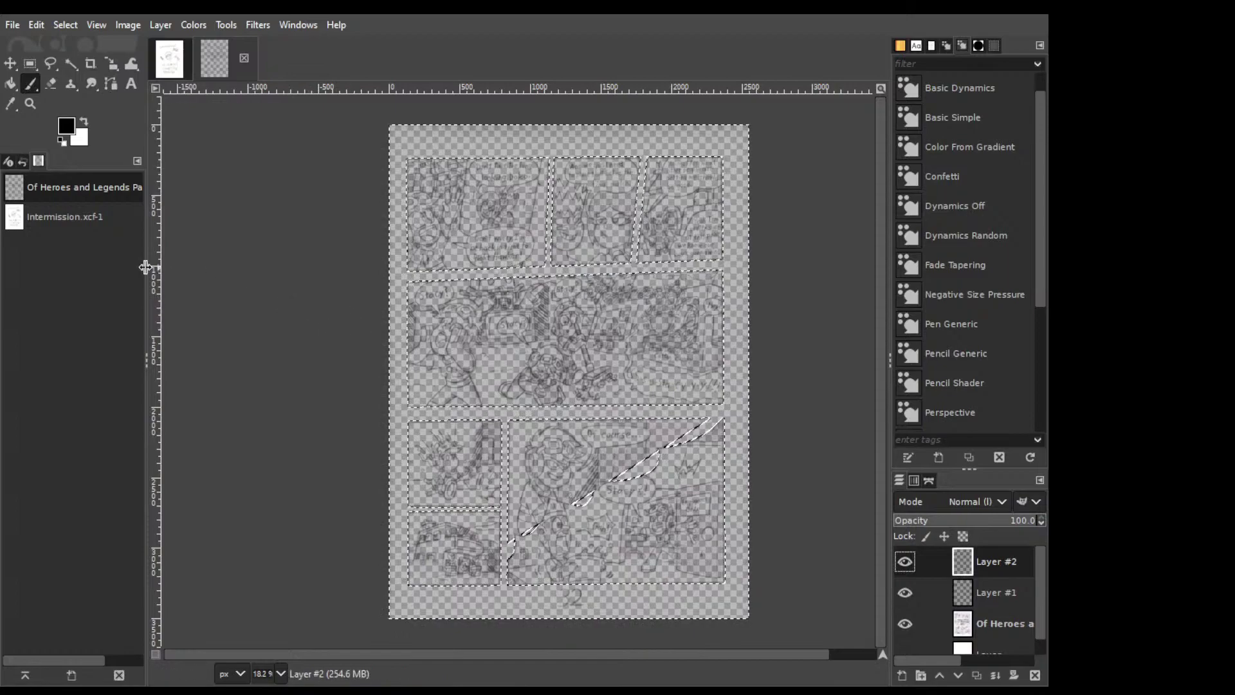
pyautogui.press('x')
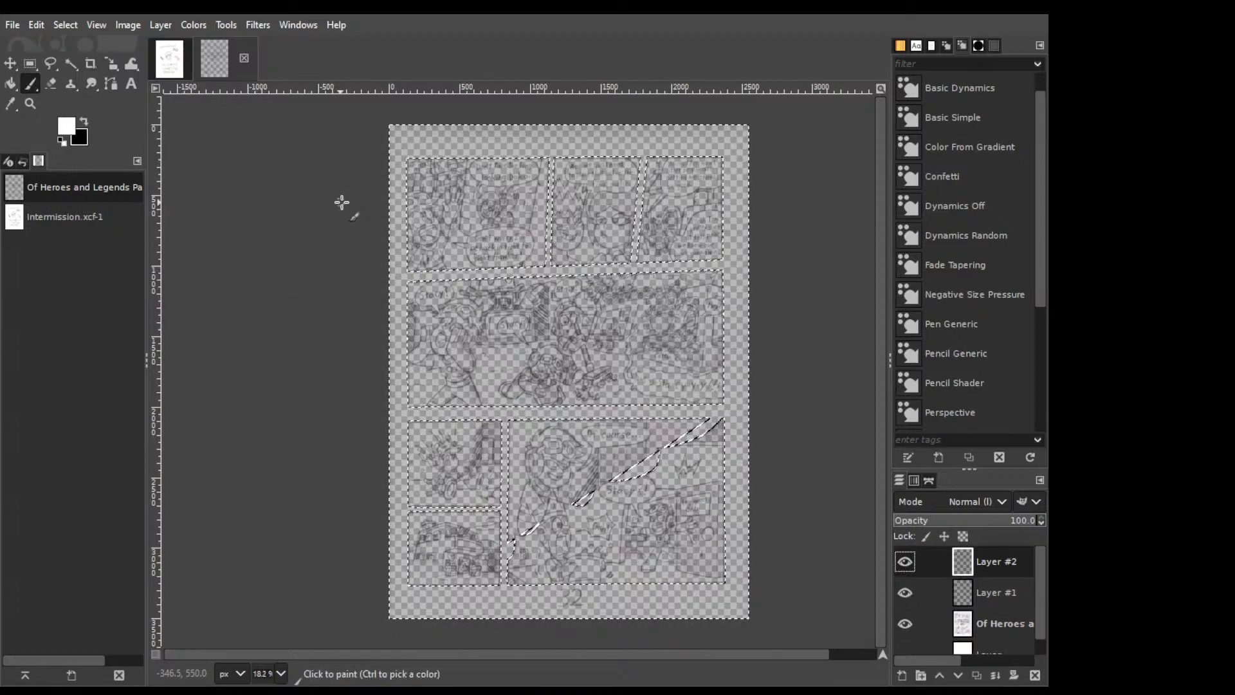
pyautogui.click(951, 46)
pyautogui.click(969, 44)
pyautogui.click(963, 46)
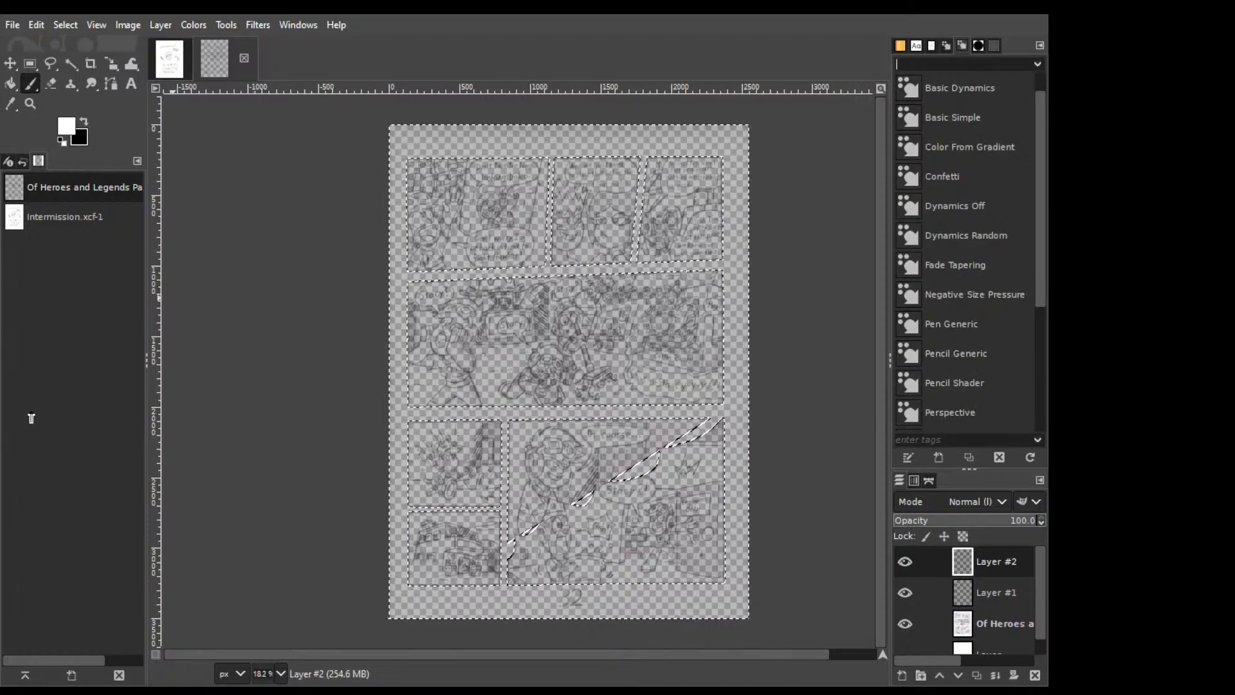
# Try a white brush stroke in the page's upper left margin, undo it and clear the selection.
pyautogui.moveTo(400, 133); pyautogui.dragTo(394, 177)
pyautogui.hotkey('ctrl', 'z')
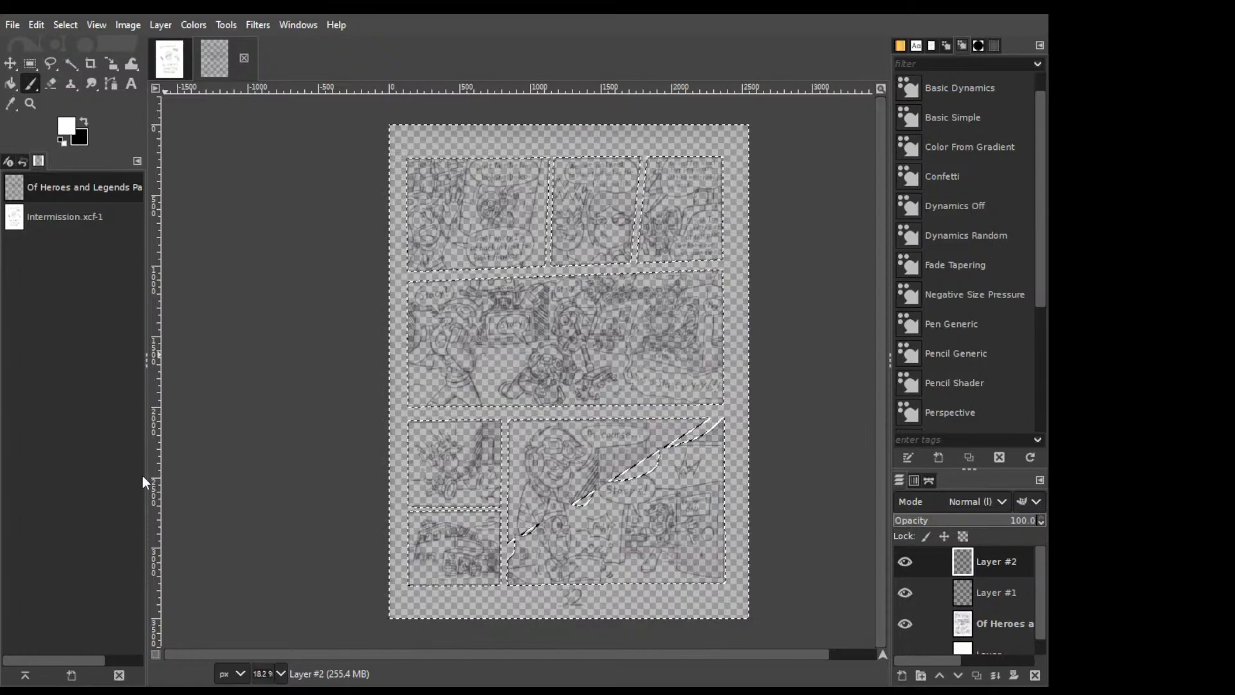
pyautogui.hotkey('ctrl', 'shift', 'a')
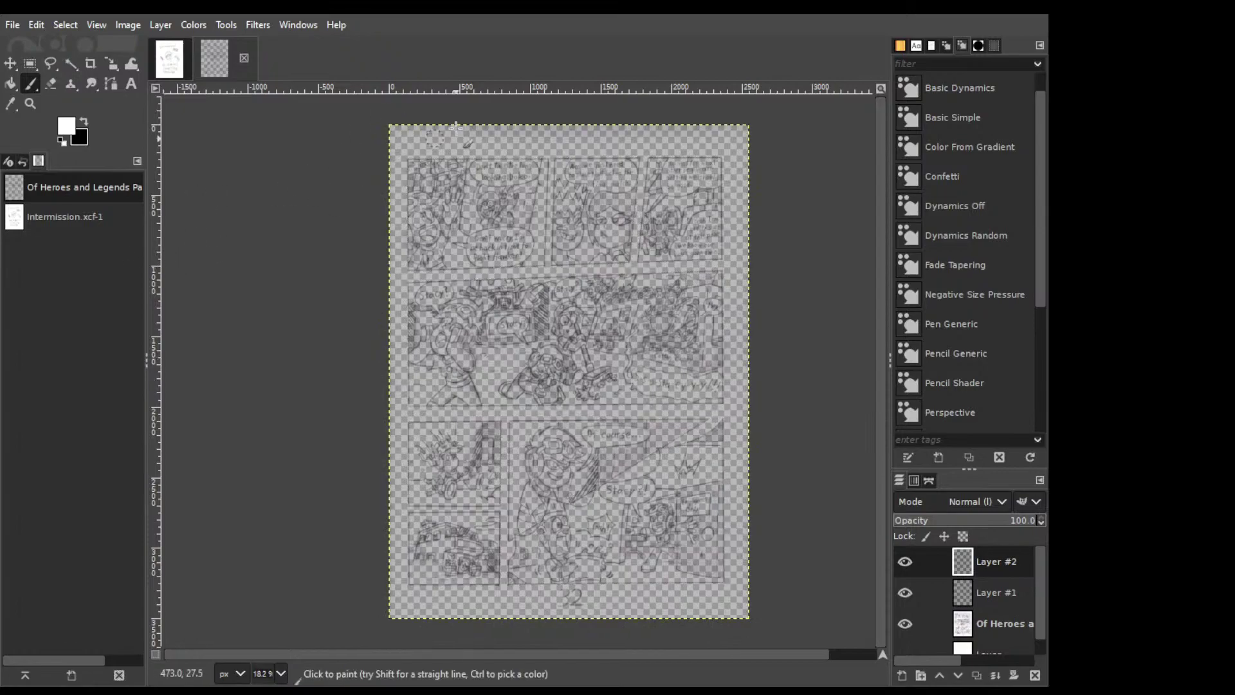
# Paint the page's left margin solid white on Layer #2, from the top corner down to the bottom edge.
pyautogui.moveTo(396, 128)
pyautogui.mouseDown()
pyautogui.moveTo(397, 126)
pyautogui.moveTo(399, 379)
pyautogui.mouseUp()
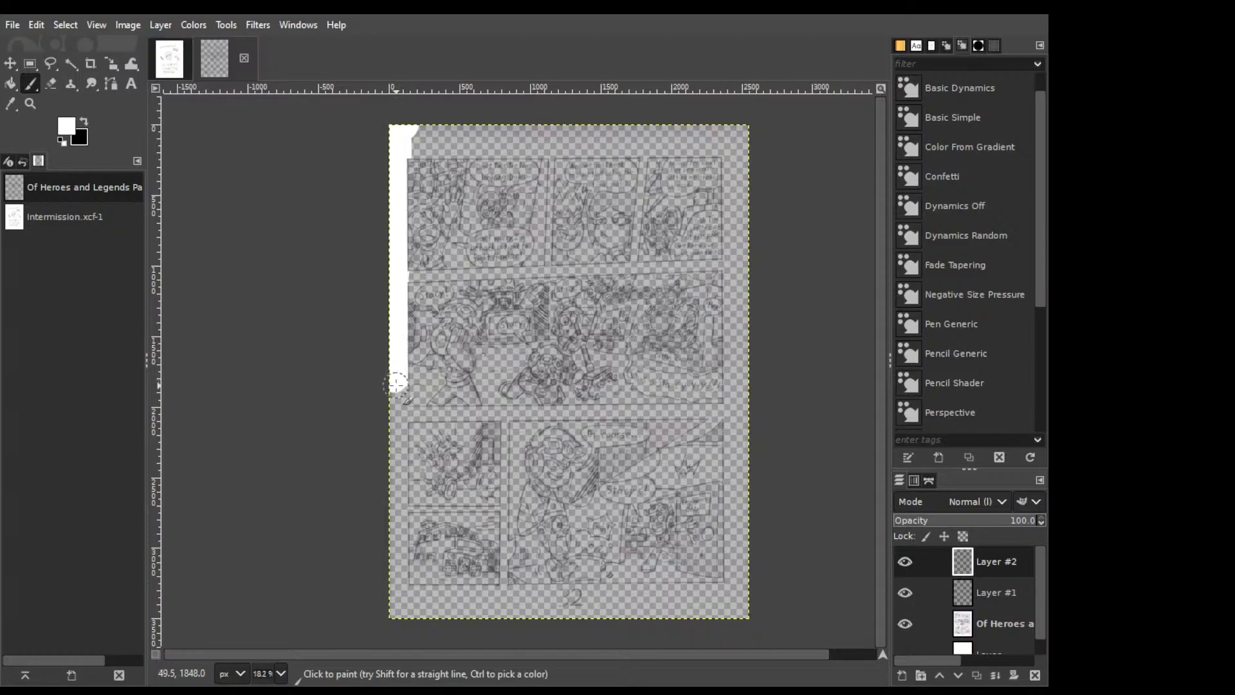
pyautogui.moveTo(398, 381); pyautogui.dragTo(399, 402)
pyautogui.moveTo(395, 406)
pyautogui.mouseDown()
pyautogui.moveTo(405, 629)
pyautogui.moveTo(389, 637)
pyautogui.moveTo(390, 443)
pyautogui.mouseUp()
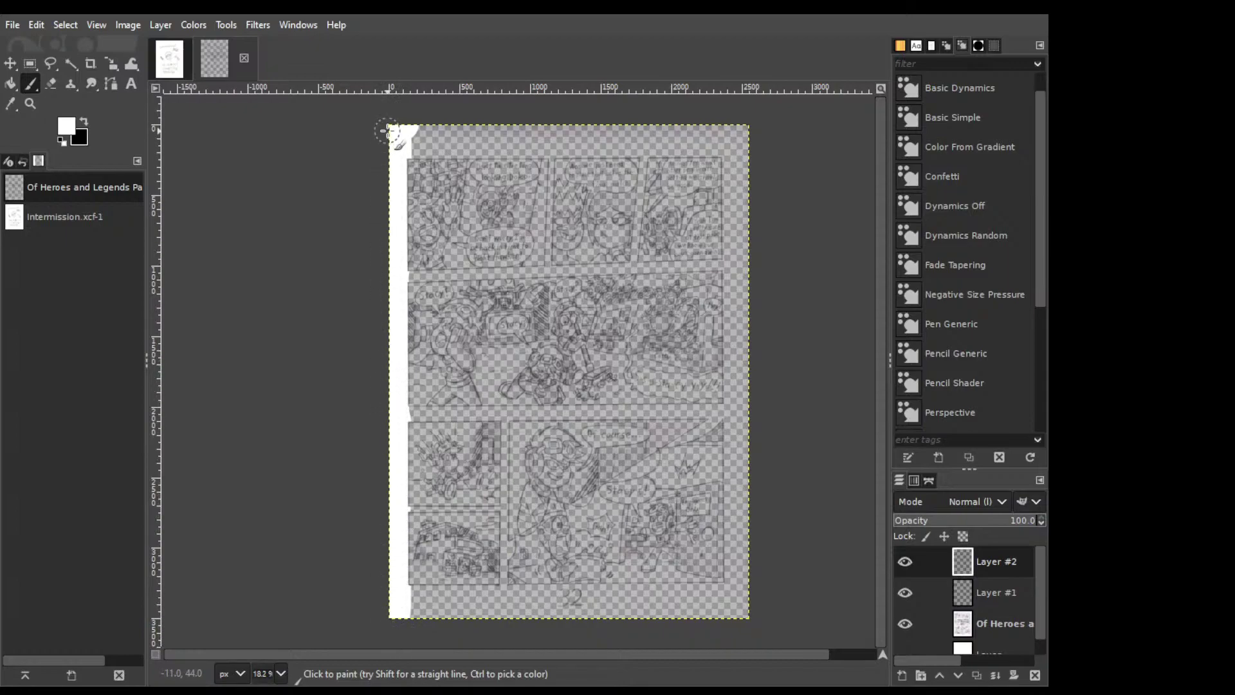
pyautogui.moveTo(388, 131); pyautogui.dragTo(405, 143)
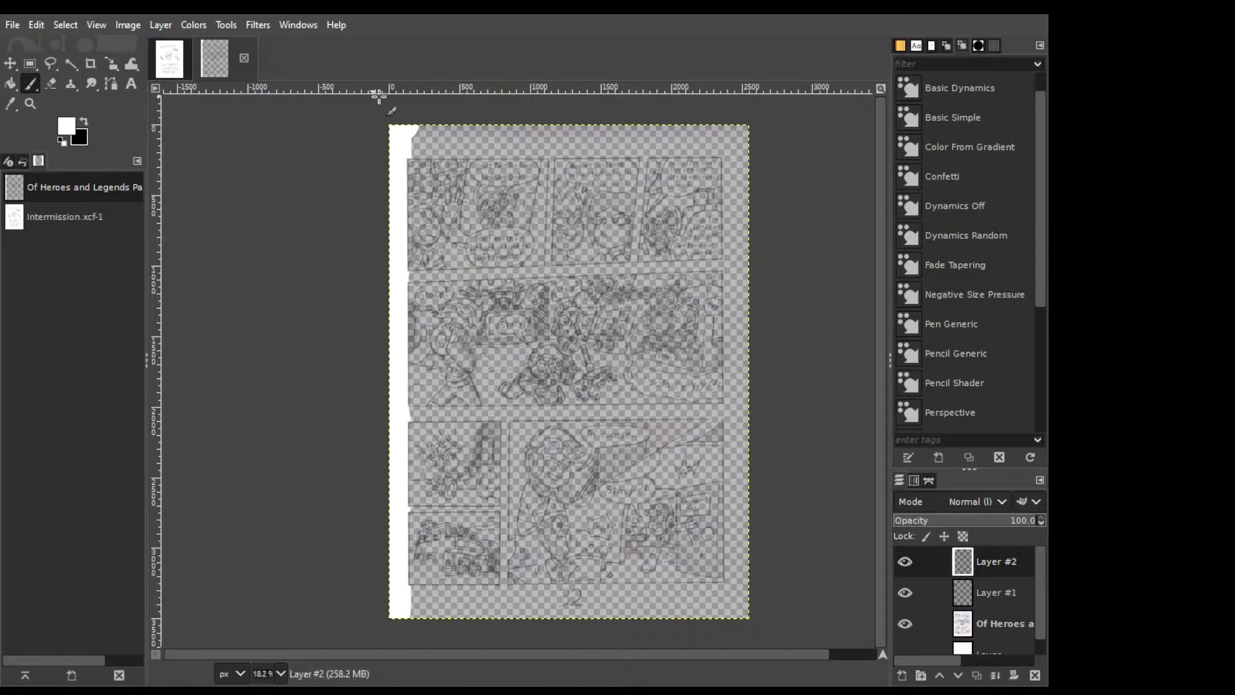
# Paint the page's top and right margins white on Layer #2, covering them fully out to the page edges.
pyautogui.moveTo(417, 141)
pyautogui.mouseDown()
pyautogui.moveTo(406, 145)
pyautogui.moveTo(655, 143)
pyautogui.moveTo(733, 157)
pyautogui.moveTo(740, 629)
pyautogui.mouseUp()
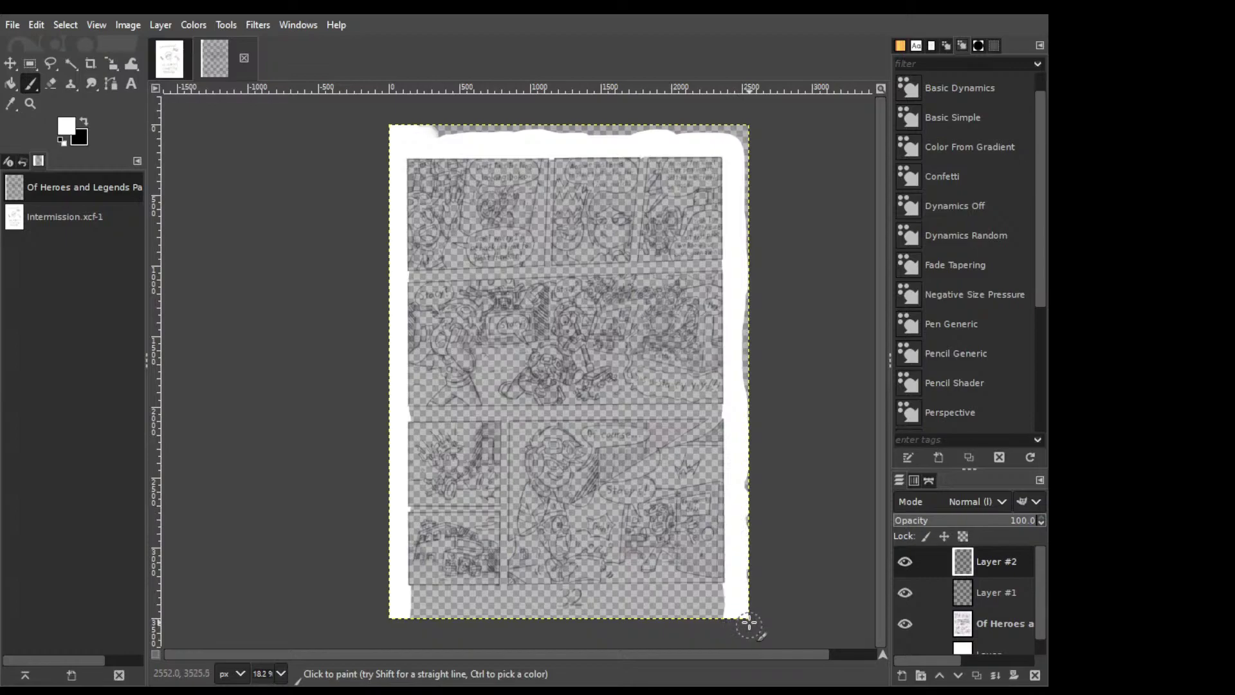
pyautogui.moveTo(754, 572); pyautogui.dragTo(749, 444)
pyautogui.moveTo(746, 536)
pyautogui.mouseDown()
pyautogui.moveTo(750, 126)
pyautogui.moveTo(734, 136)
pyautogui.moveTo(384, 127)
pyautogui.mouseUp()
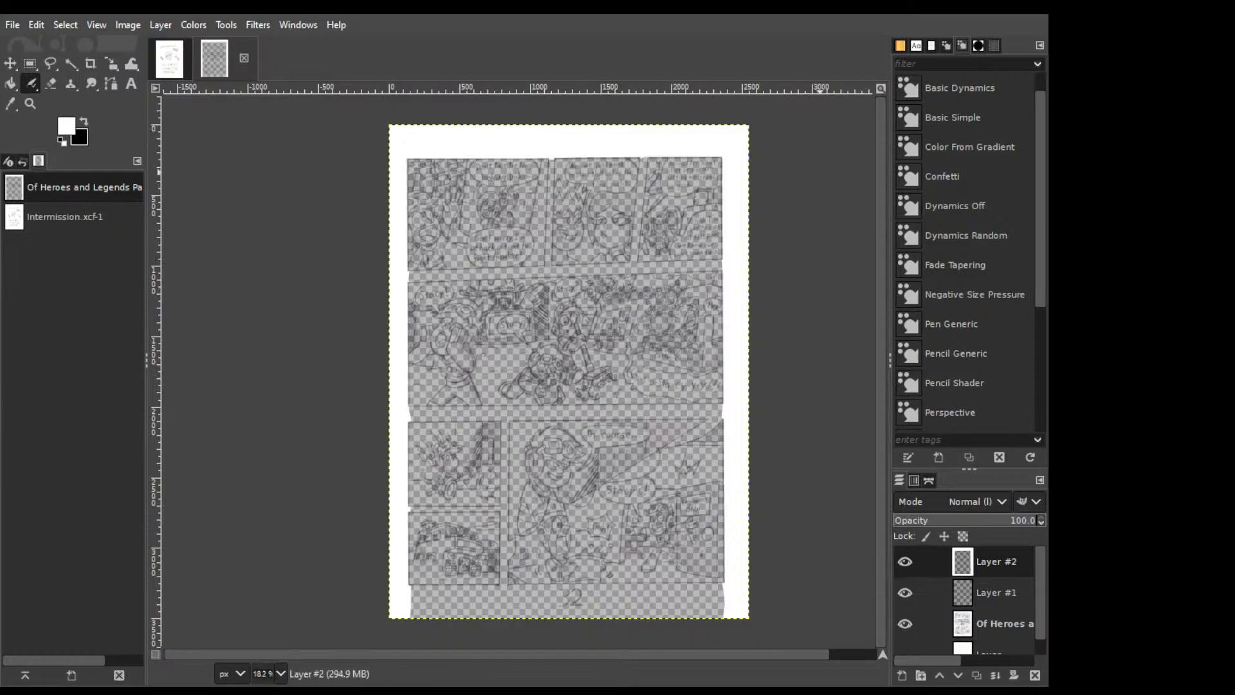
# Choose the Hardness 075 brush, and try and undo a white stroke along the gutter between the first and second panel rows.
pyautogui.scroll(3, 427, 255)
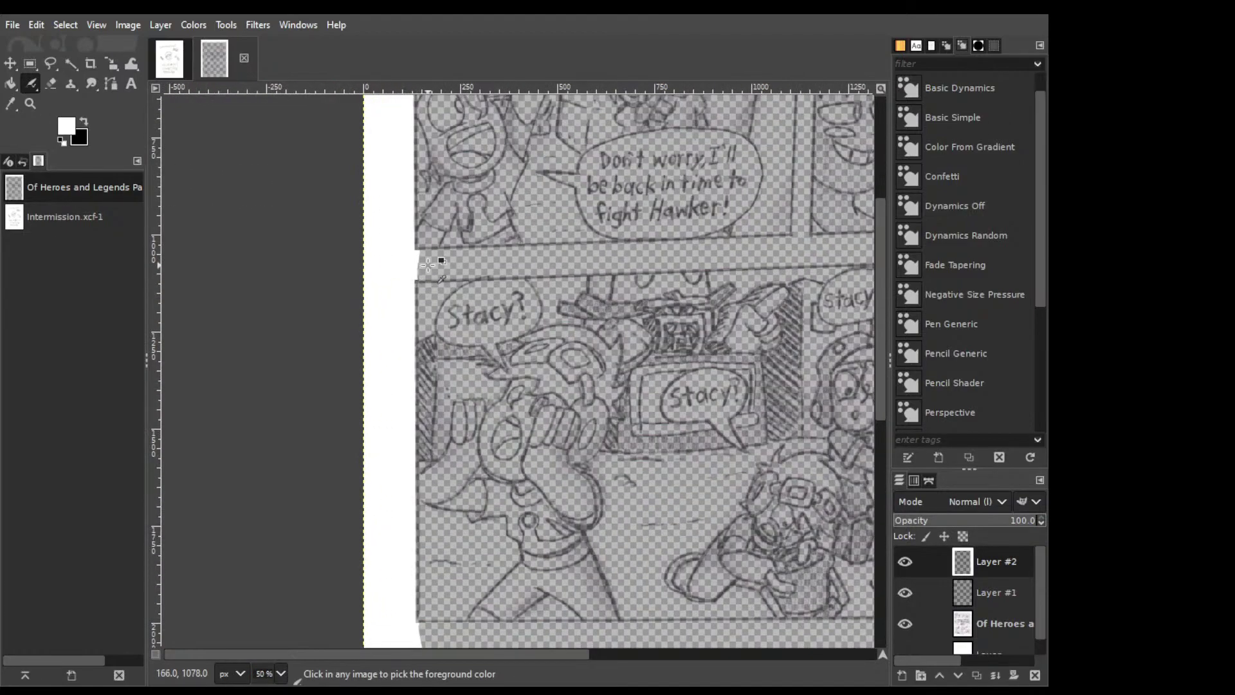
pyautogui.scroll(2, 427, 264)
pyautogui.scroll(5, 402, 222)
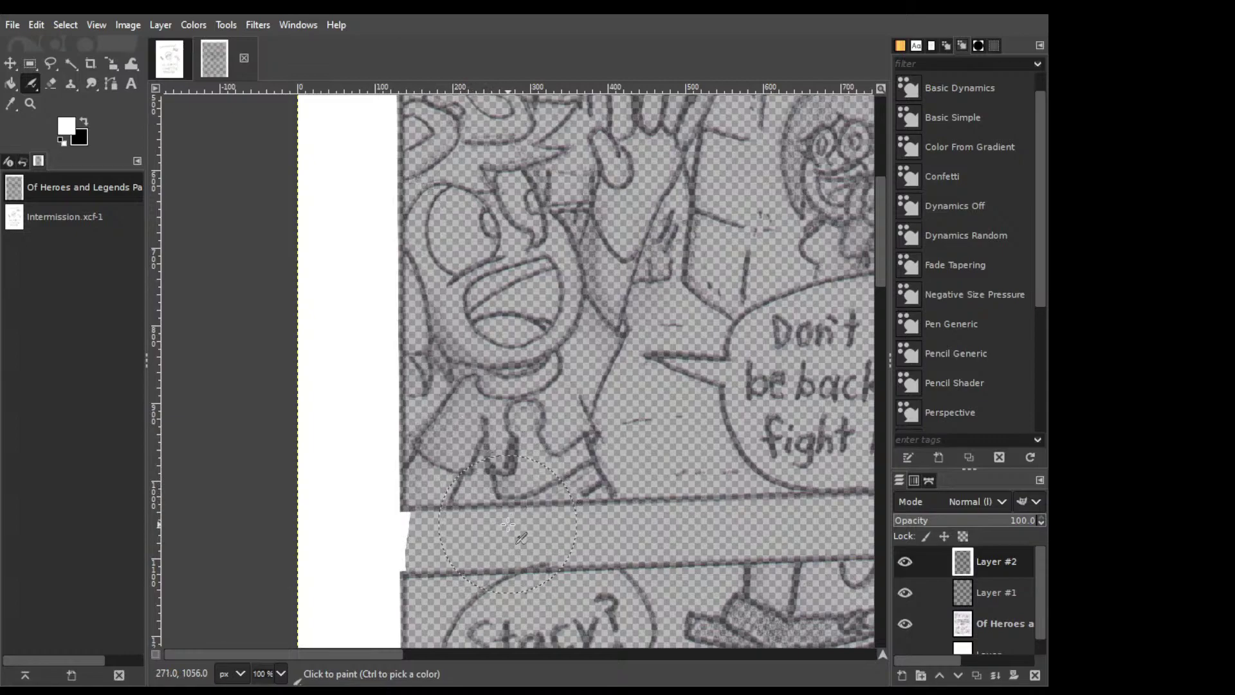
pyautogui.scroll(3, 495, 476)
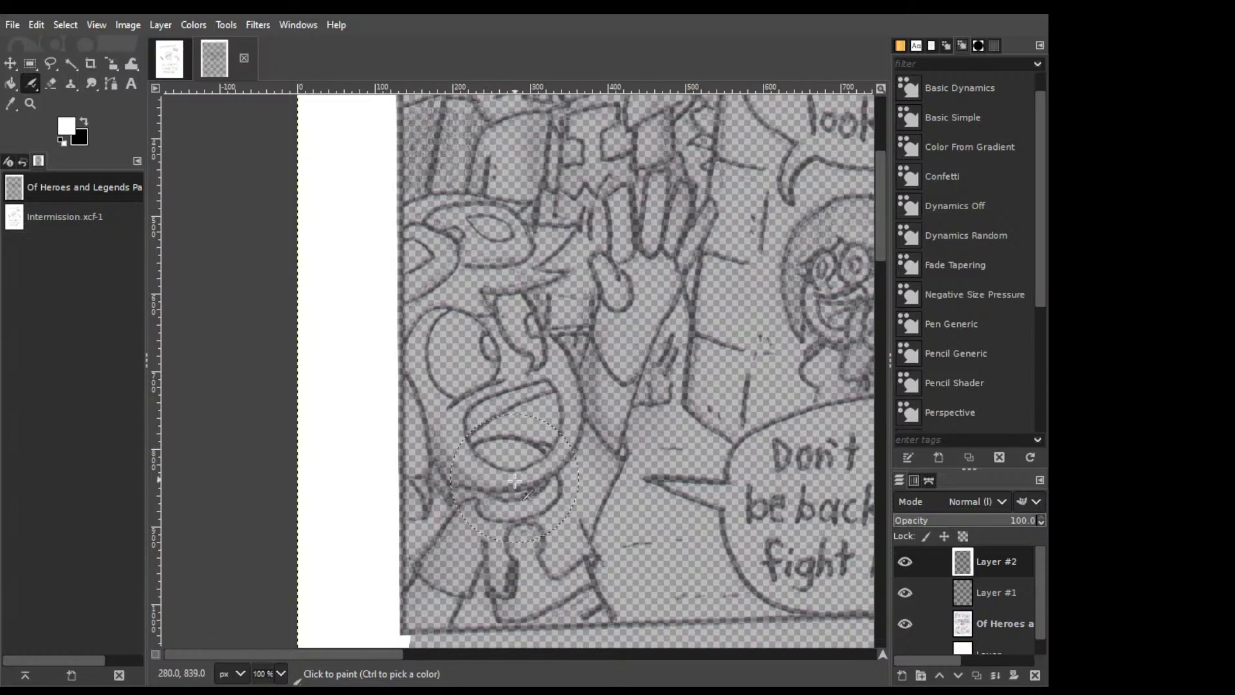
pyautogui.scroll(-6, 483, 423)
pyautogui.hscroll(2, 427, 250)
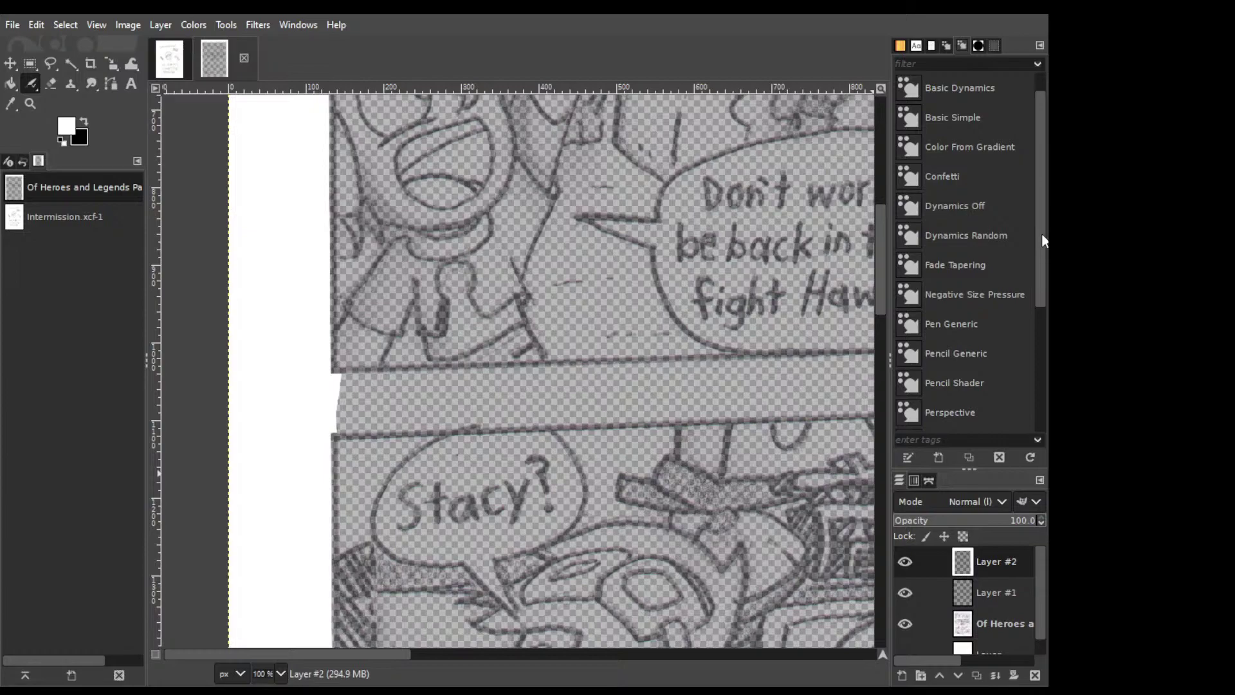
pyautogui.scroll(-1, 990, 167)
pyautogui.click(973, 49)
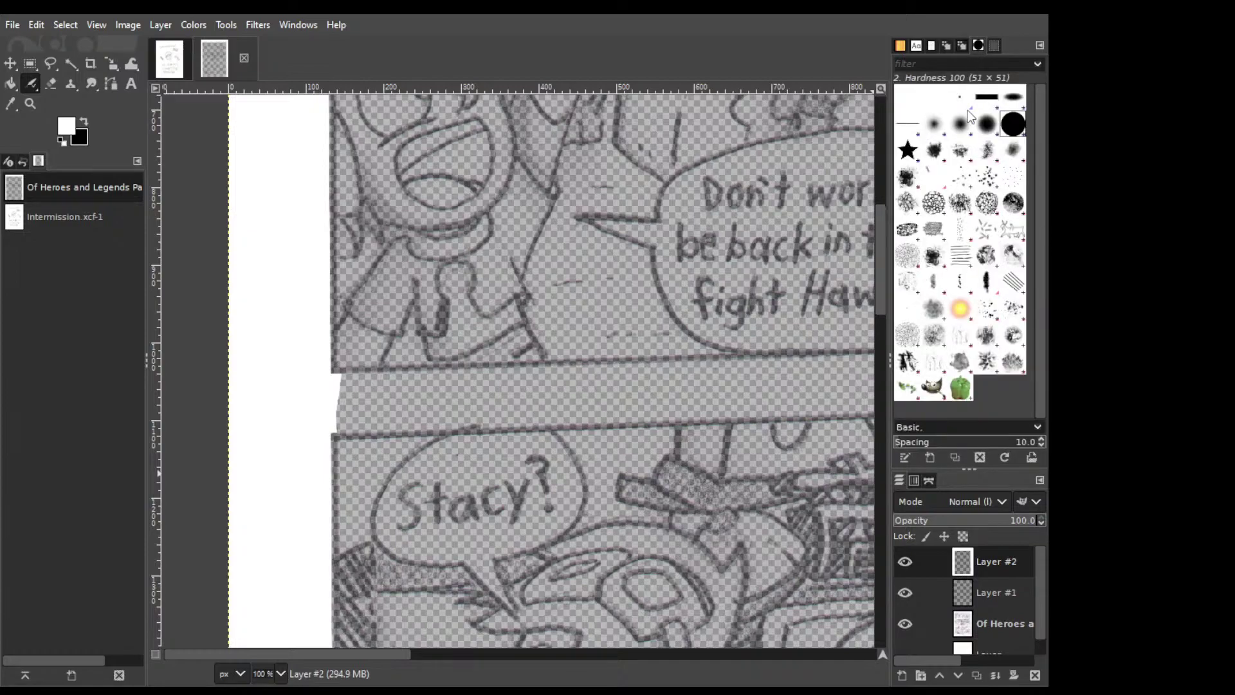
pyautogui.click(984, 128)
pyautogui.moveTo(313, 400)
pyautogui.mouseDown()
pyautogui.moveTo(353, 435)
pyautogui.moveTo(420, 389)
pyautogui.moveTo(309, 436)
pyautogui.moveTo(532, 448)
pyautogui.moveTo(566, 400)
pyautogui.mouseUp()
pyautogui.hotkey('ctrl', 'z')
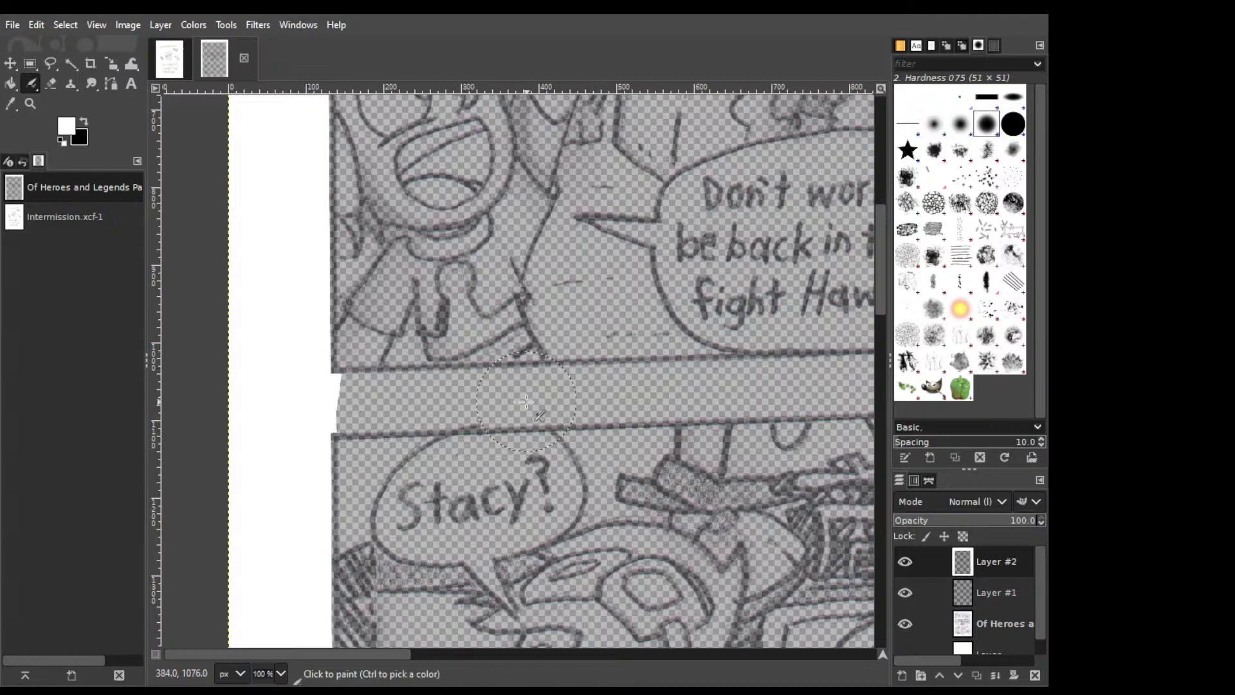
pyautogui.moveTo(383, 651); pyautogui.dragTo(603, 615)
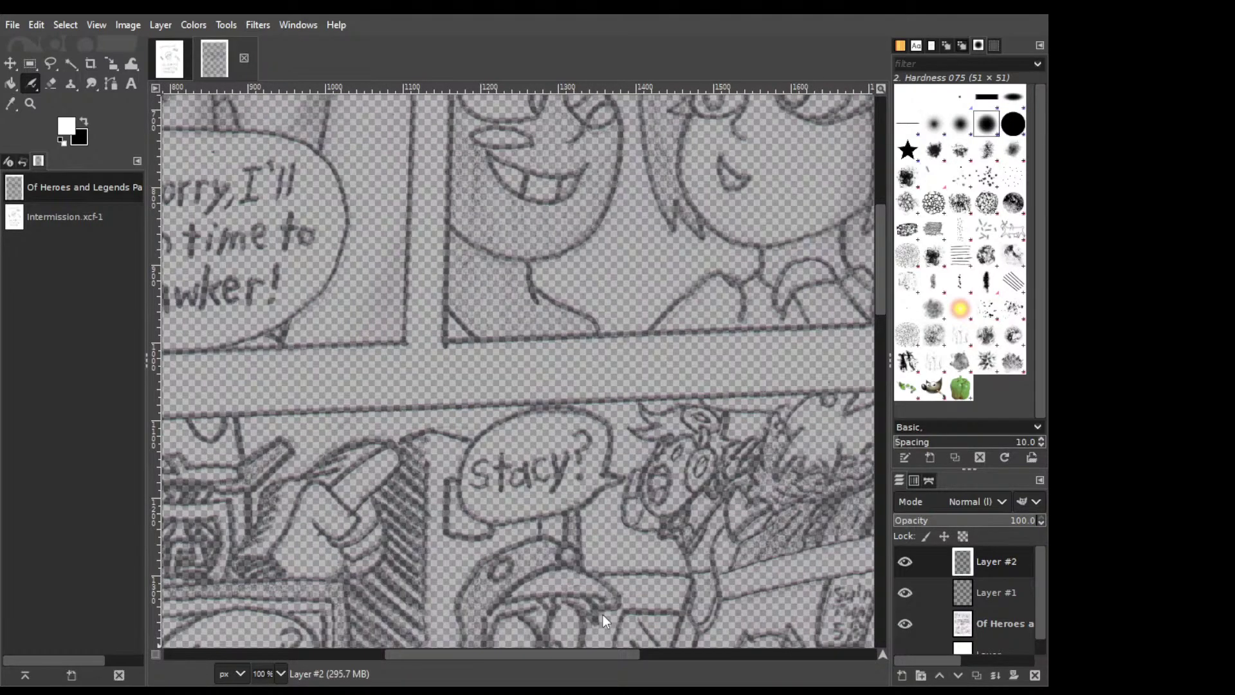
pyautogui.hscroll(4, 603, 615)
pyautogui.hscroll(2, 639, 608)
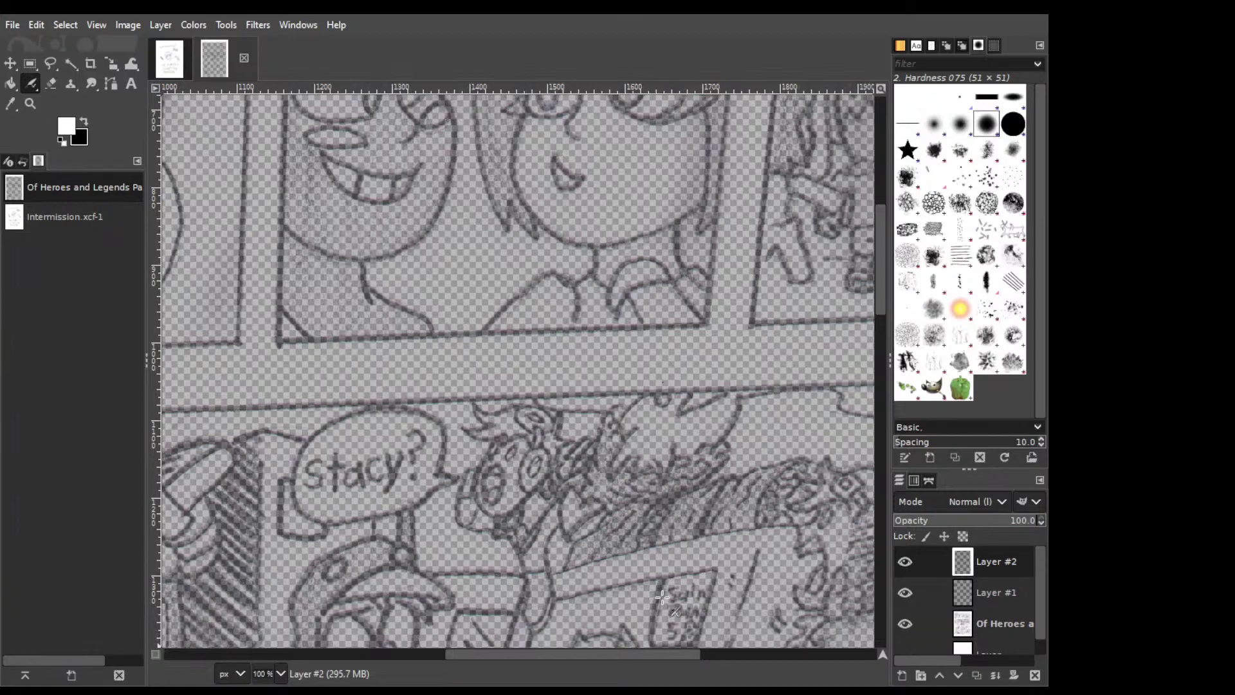
# Try a white stroke near the left end of the gutter between the first and second panel rows, and undo it.
pyautogui.scroll(5, 663, 596)
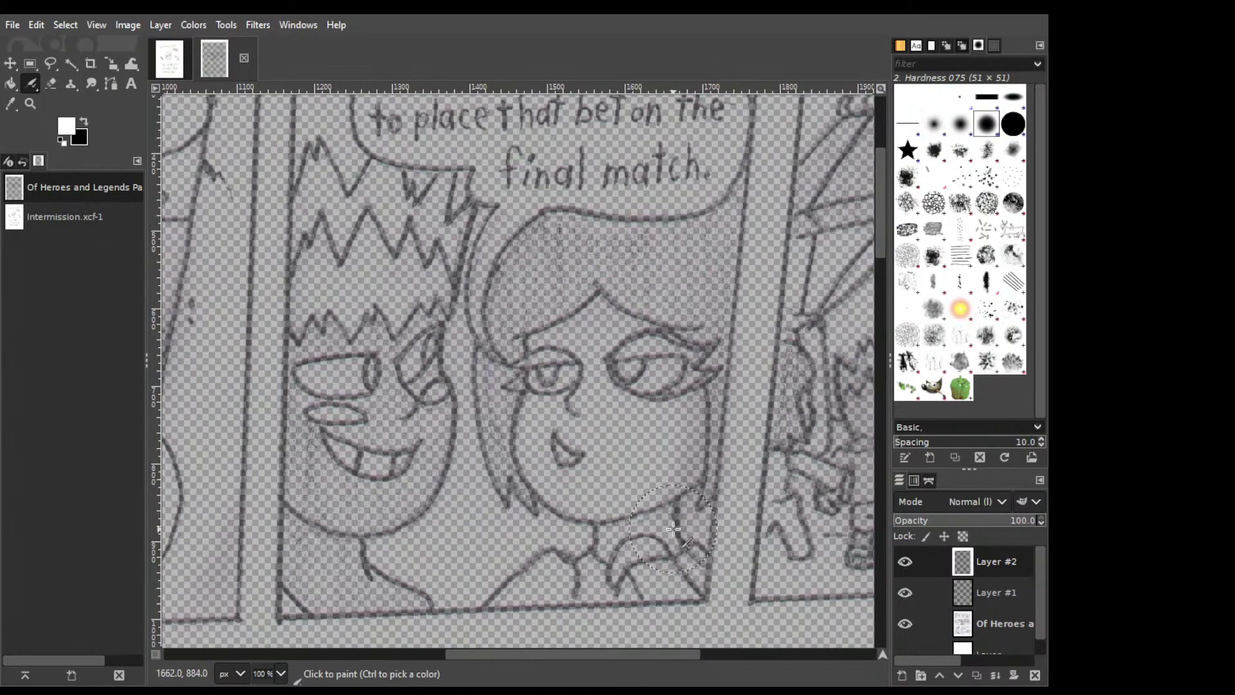
pyautogui.scroll(-5, 673, 529)
pyautogui.scroll(2, 658, 431)
pyautogui.scroll(2, 658, 431)
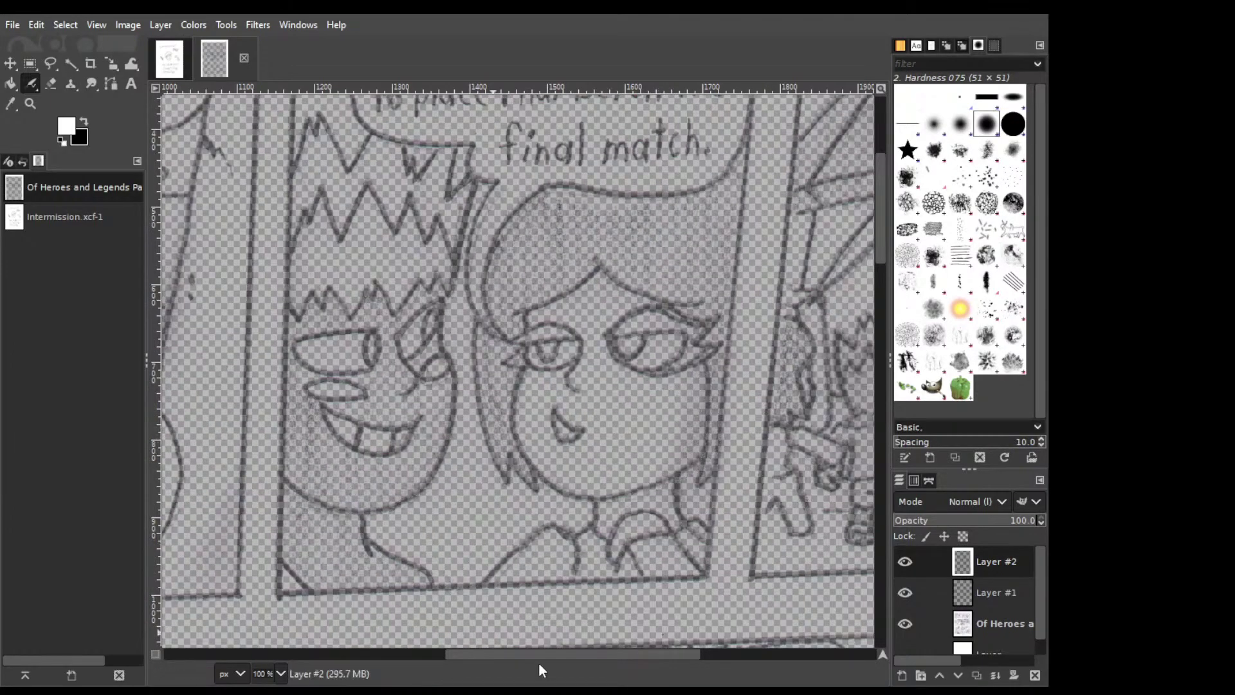
pyautogui.moveTo(541, 654)
pyautogui.mouseDown()
pyautogui.moveTo(356, 628)
pyautogui.moveTo(330, 600)
pyautogui.moveTo(273, 601)
pyautogui.mouseUp()
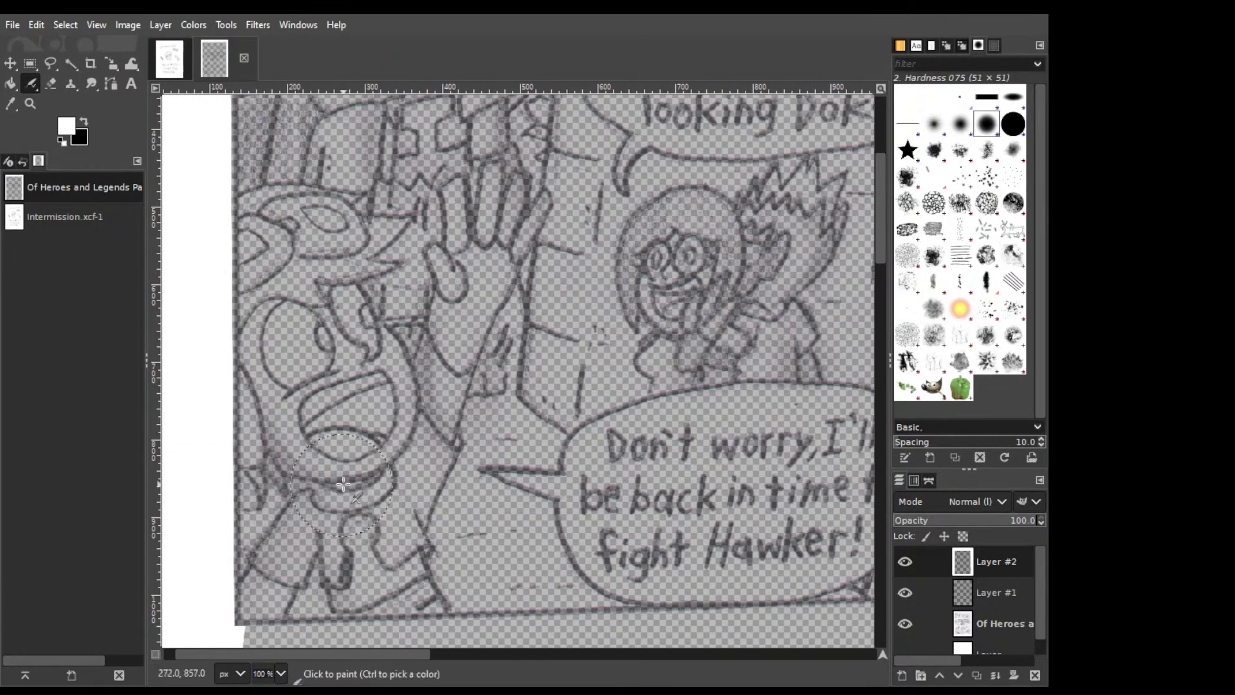
pyautogui.scroll(-6, 341, 486)
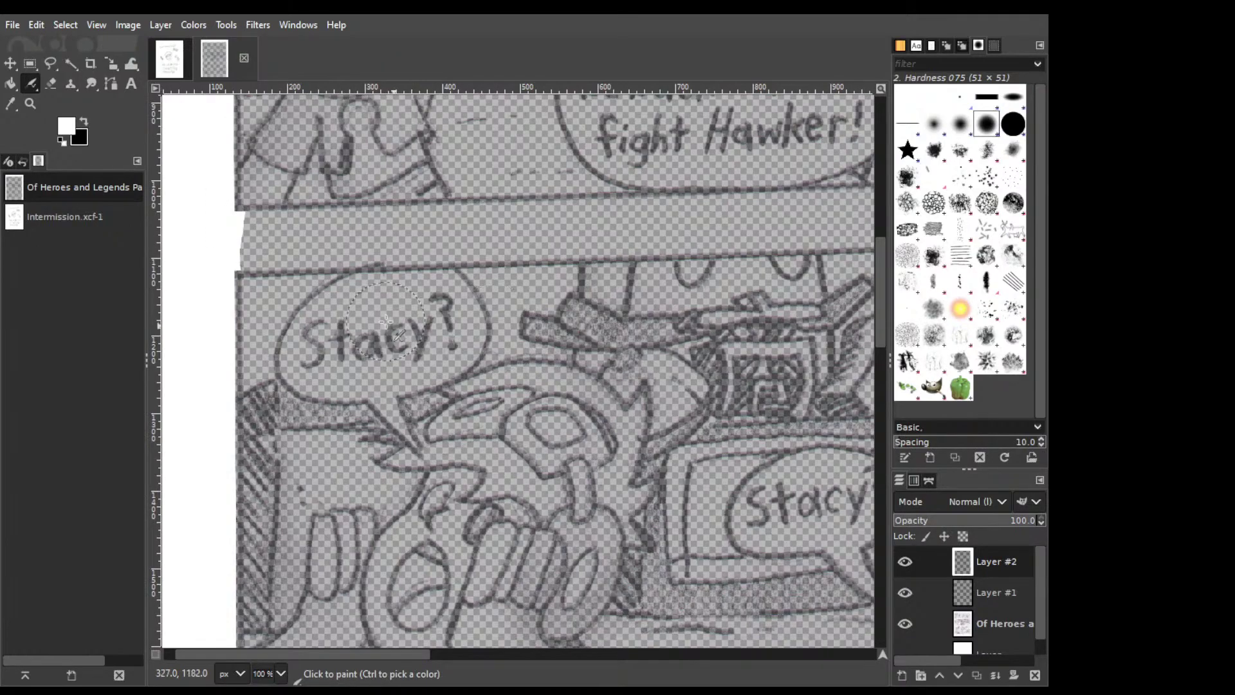
pyautogui.hscroll(2, 444, 322)
pyautogui.scroll(1, 444, 322)
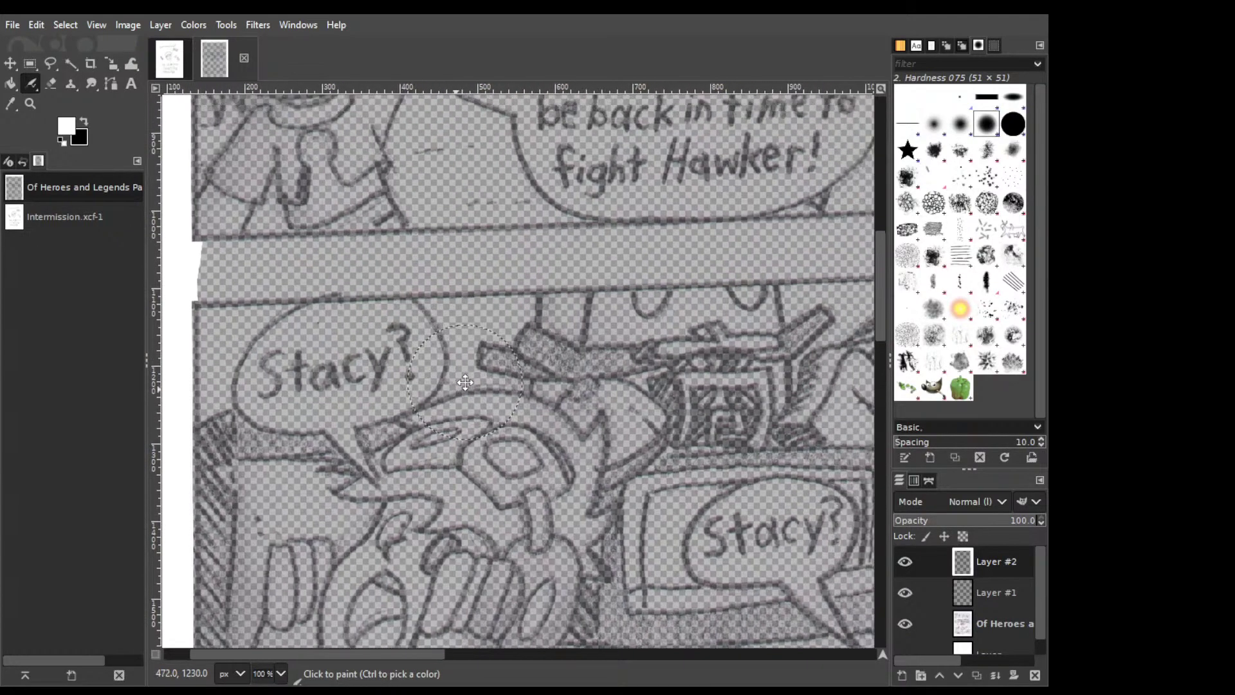
pyautogui.moveTo(553, 256); pyautogui.dragTo(808, 249)
pyautogui.hotkey('ctrl', 'z')
# Paint the right end of the gutter between the first and second panel rows white, undoing the unwanted strokes.
pyautogui.hscroll(8, 576, 316)
pyautogui.scroll(2, 576, 315)
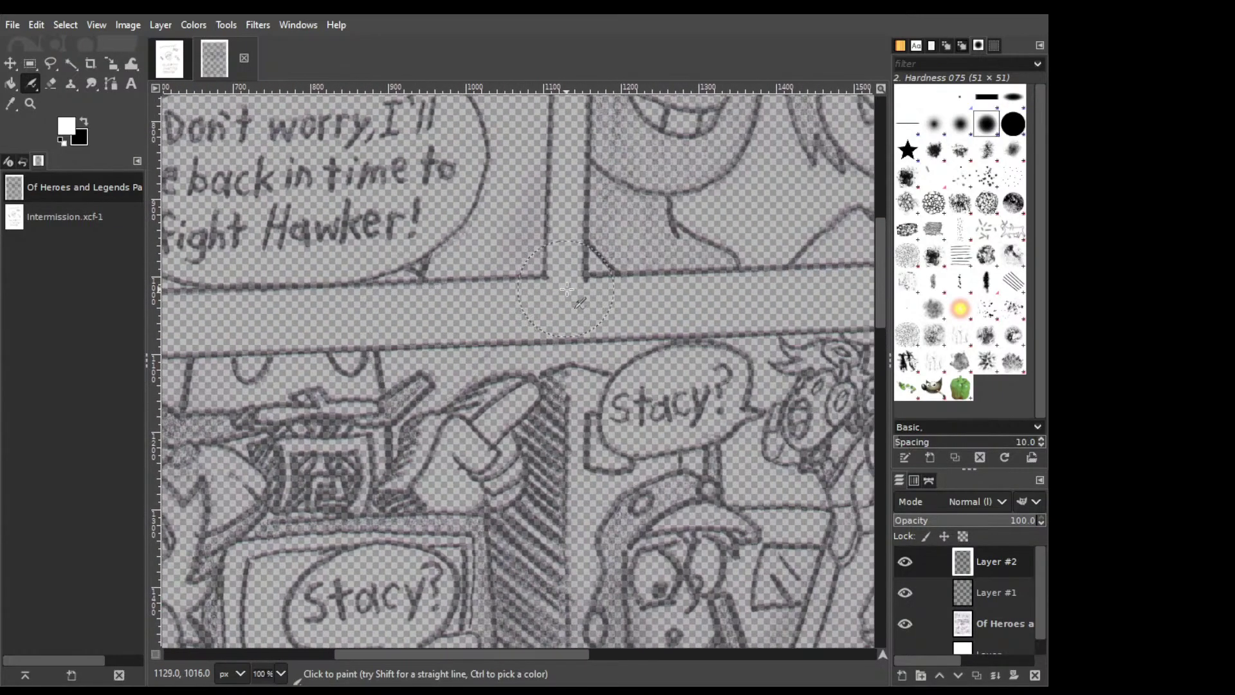
pyautogui.scroll(5, 579, 258)
pyautogui.scroll(-5, 579, 257)
pyautogui.hscroll(7, 265, 238)
pyautogui.scroll(-1, 265, 239)
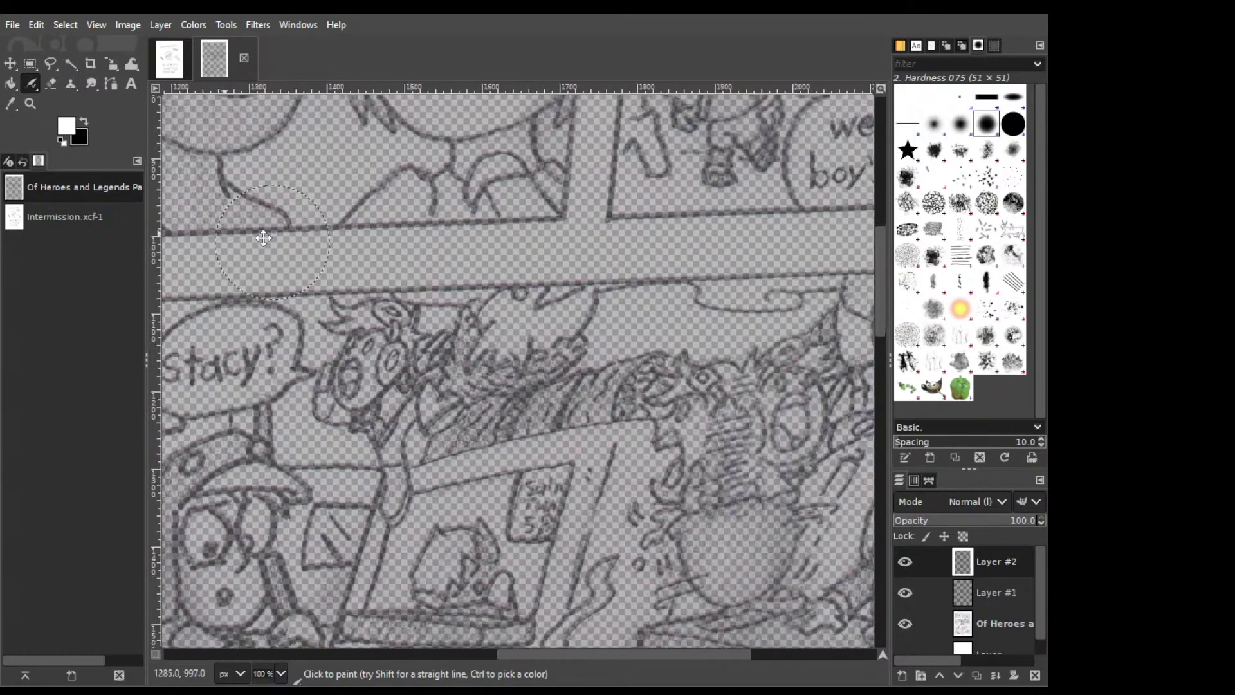
pyautogui.hscroll(3, 265, 238)
pyautogui.hscroll(4, 299, 272)
pyautogui.hscroll(-1, 299, 272)
pyautogui.moveTo(669, 244)
pyautogui.mouseDown()
pyautogui.moveTo(703, 302)
pyautogui.moveTo(526, 277)
pyautogui.moveTo(505, 289)
pyautogui.moveTo(389, 286)
pyautogui.mouseUp()
pyautogui.hotkey('ctrl', 'z')
pyautogui.hotkey('ctrl', 'z')
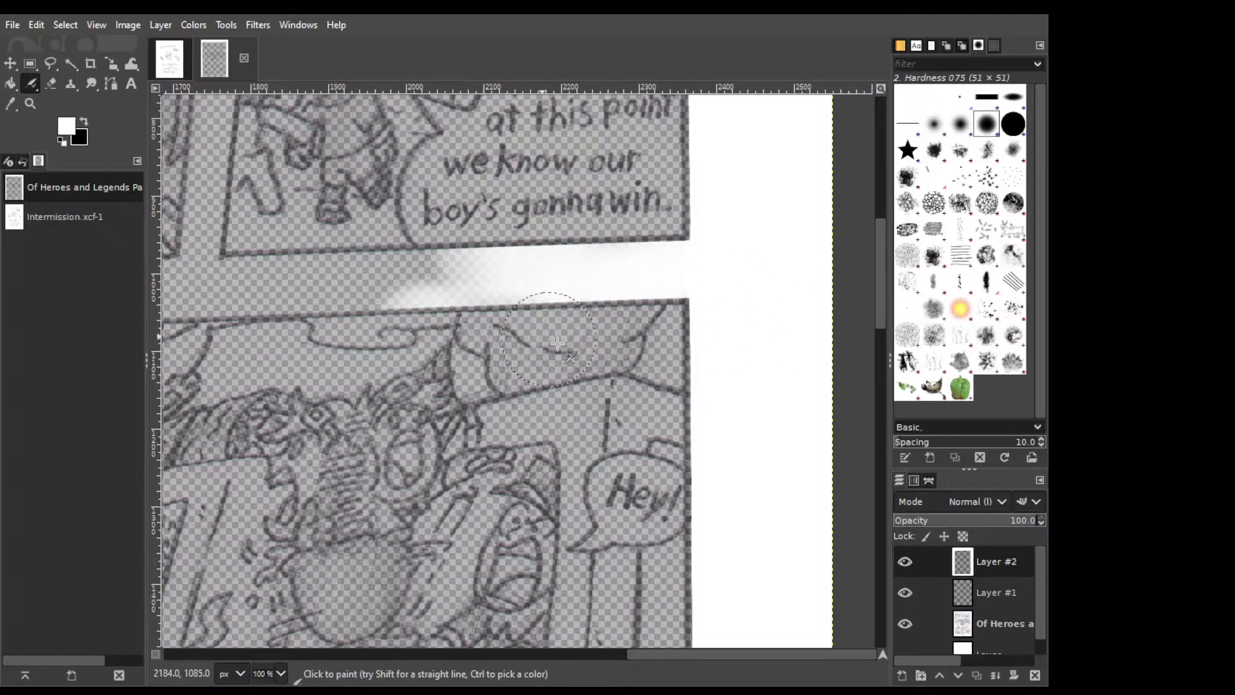
# Hide the scanned page layer and paint the upper ends of both vertical gutters in the first panel row white.
pyautogui.click(905, 623)
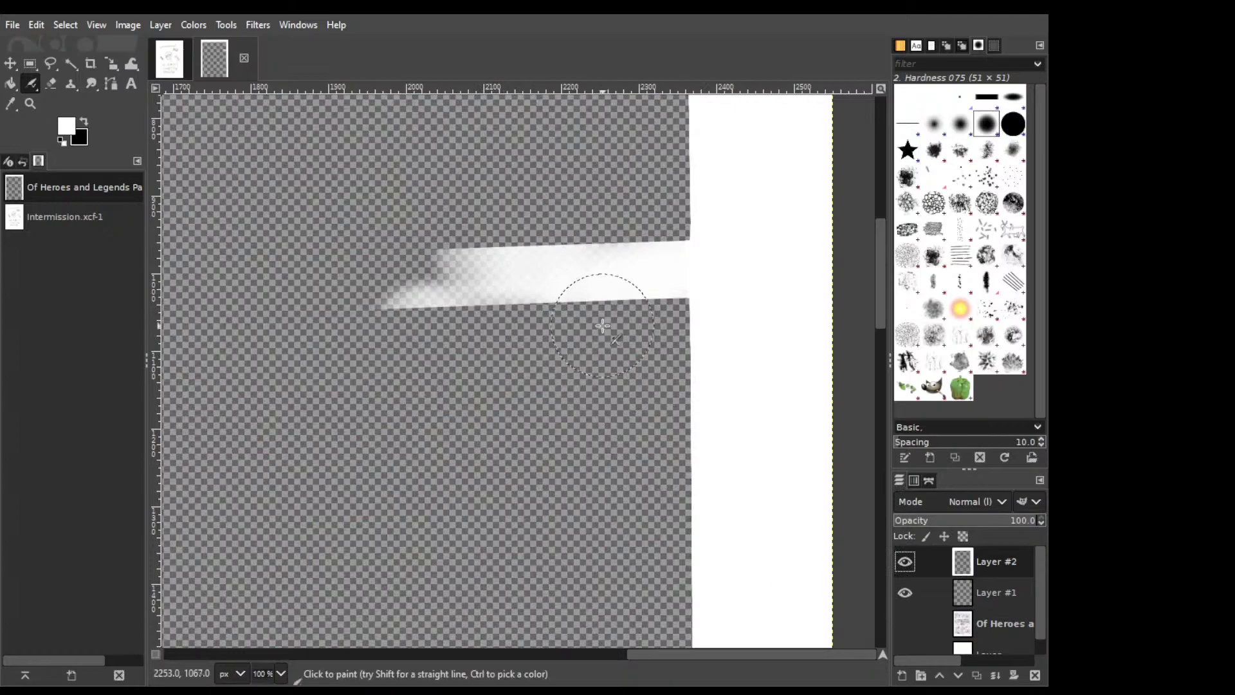
pyautogui.scroll(10, 740, 261)
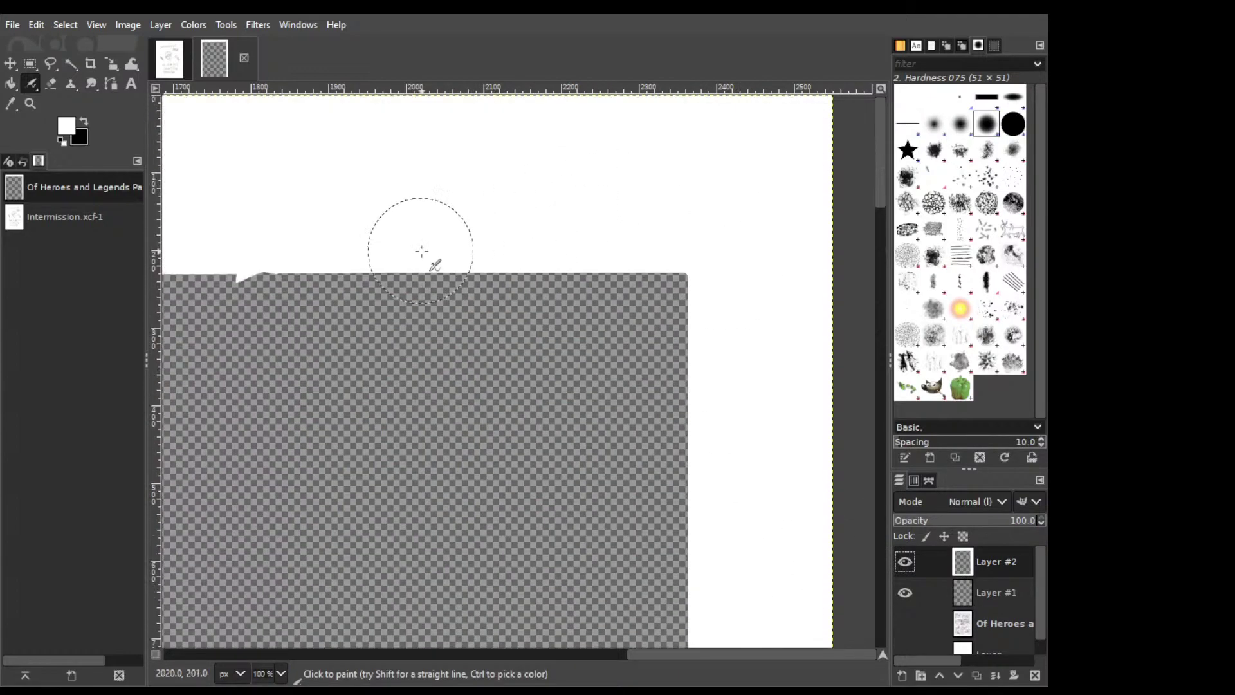
pyautogui.hscroll(-5, 722, 198)
pyautogui.scroll(-1, 721, 198)
pyautogui.moveTo(619, 211)
pyautogui.mouseDown()
pyautogui.moveTo(607, 288)
pyautogui.moveTo(615, 422)
pyautogui.mouseUp()
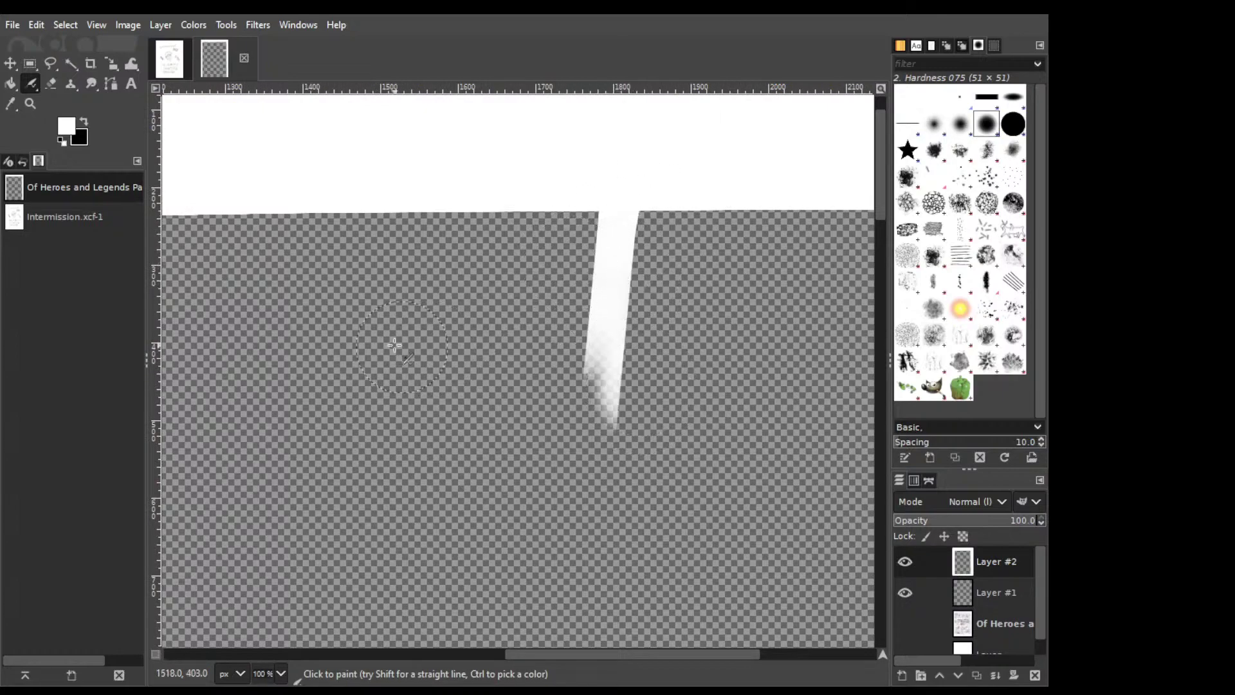
pyautogui.hscroll(-5, 682, 364)
pyautogui.scroll(1, 682, 364)
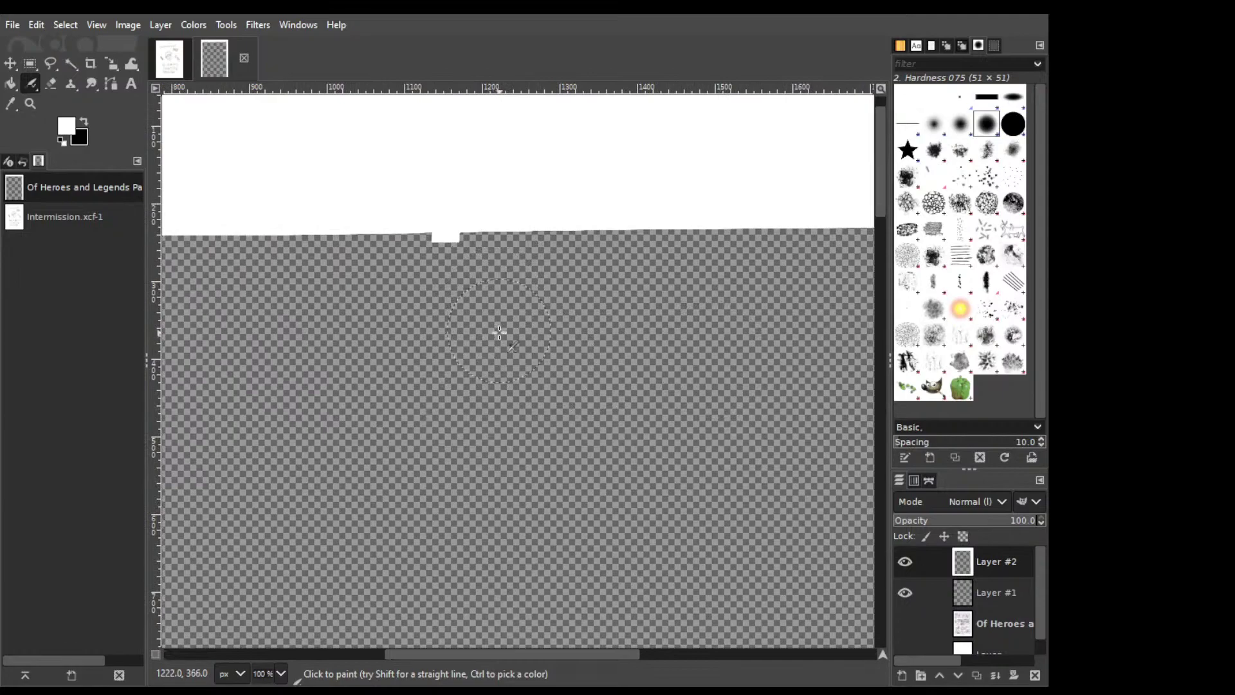
pyautogui.moveTo(445, 241)
pyautogui.mouseDown()
pyautogui.moveTo(437, 418)
pyautogui.moveTo(469, 462)
pyautogui.mouseUp()
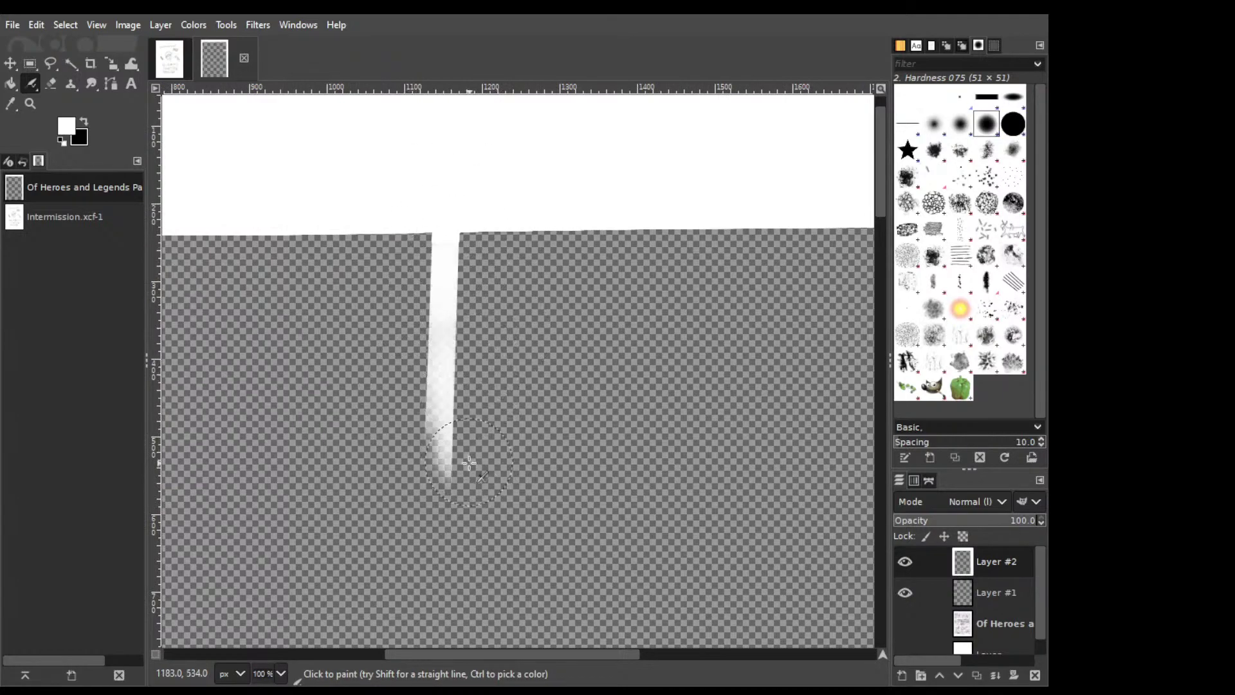
# Paint the left ends of the three horizontal gutters white on Layer #2, extending them inward from the left margin.
pyautogui.scroll(-5, 527, 303)
pyautogui.hscroll(-7, 643, 366)
pyautogui.scroll(-1, 506, 469)
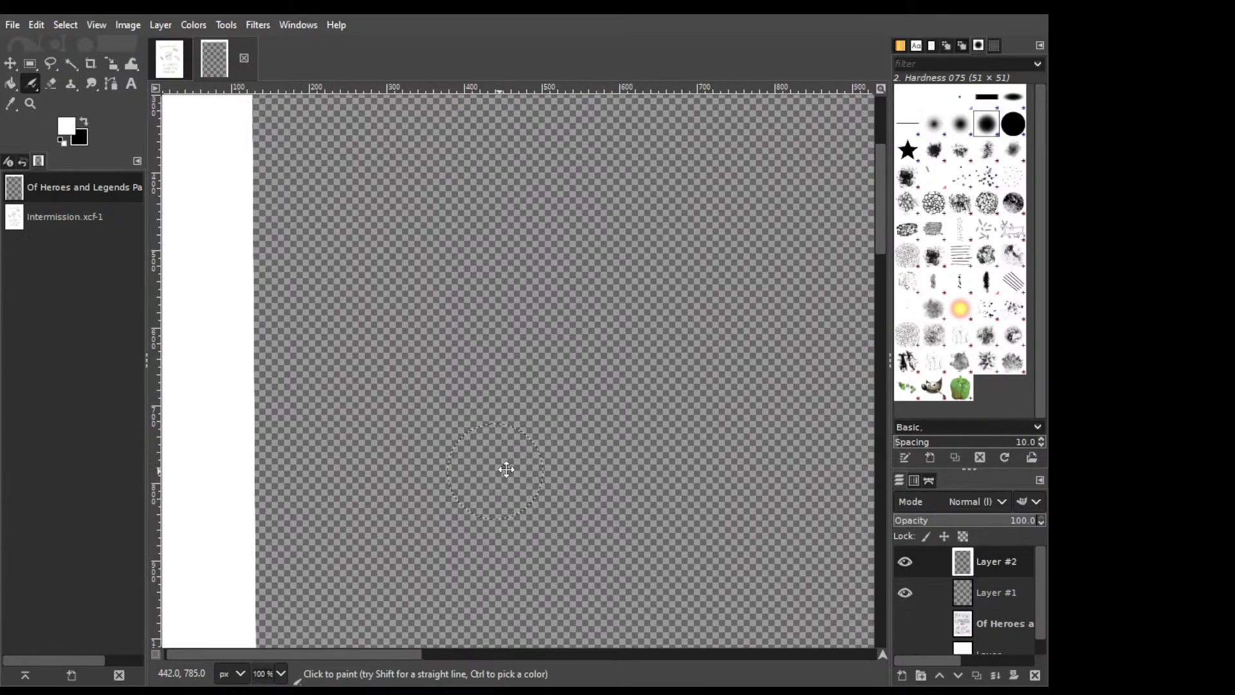
pyautogui.scroll(-4, 506, 470)
pyautogui.hscroll(-3, 506, 470)
pyautogui.moveTo(441, 378)
pyautogui.mouseDown()
pyautogui.moveTo(579, 386)
pyautogui.moveTo(612, 410)
pyautogui.moveTo(716, 423)
pyautogui.mouseUp()
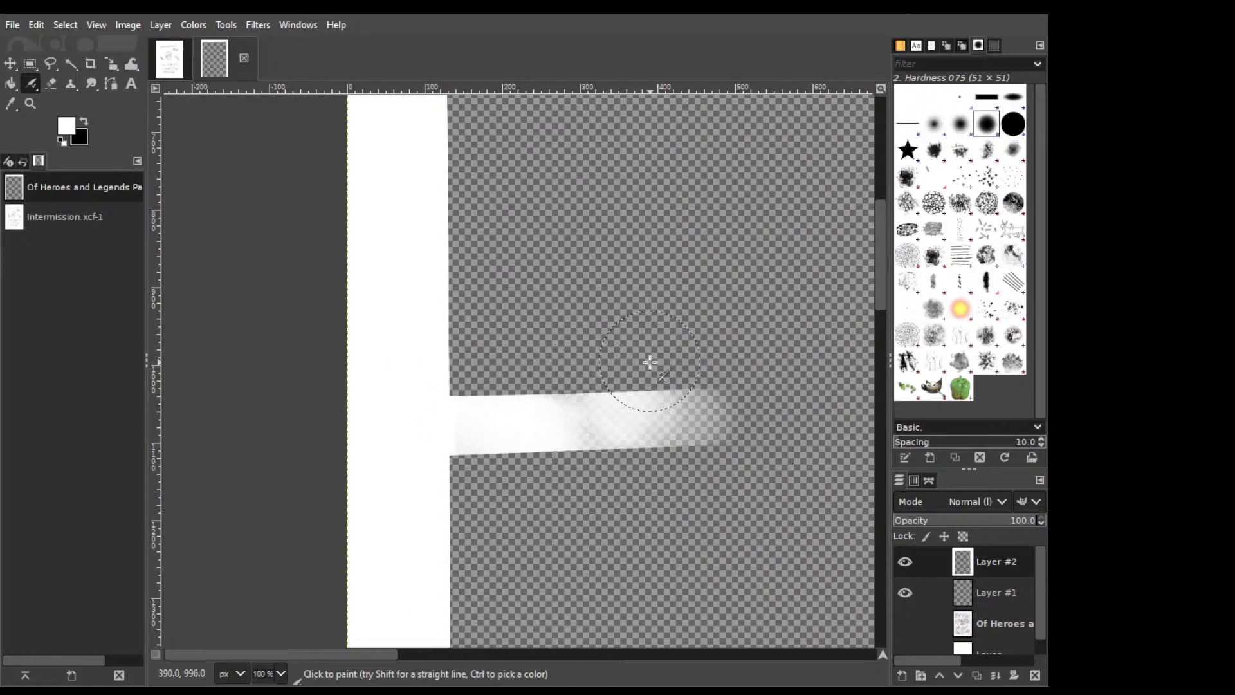
pyautogui.scroll(-10, 504, 449)
pyautogui.moveTo(413, 335)
pyautogui.mouseDown()
pyautogui.moveTo(507, 341)
pyautogui.moveTo(467, 324)
pyautogui.moveTo(578, 334)
pyautogui.moveTo(549, 336)
pyautogui.moveTo(585, 396)
pyautogui.moveTo(651, 461)
pyautogui.mouseUp()
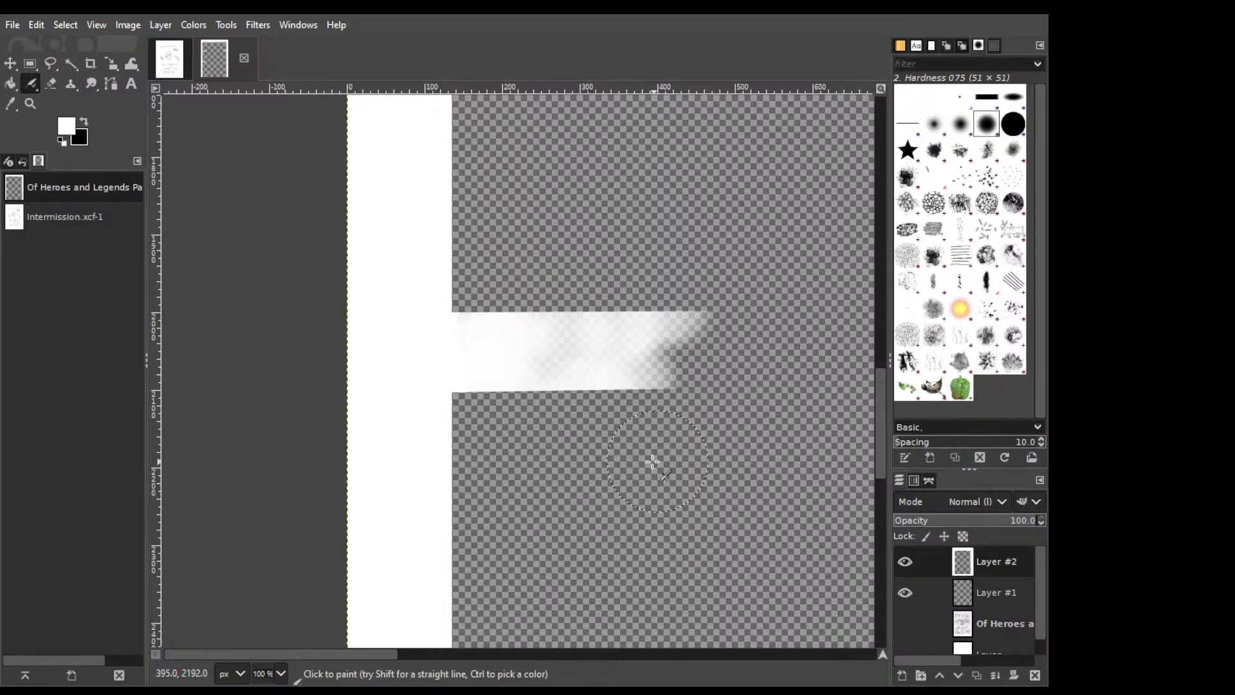
pyautogui.scroll(-5, 546, 453)
pyautogui.moveTo(386, 469); pyautogui.dragTo(653, 461)
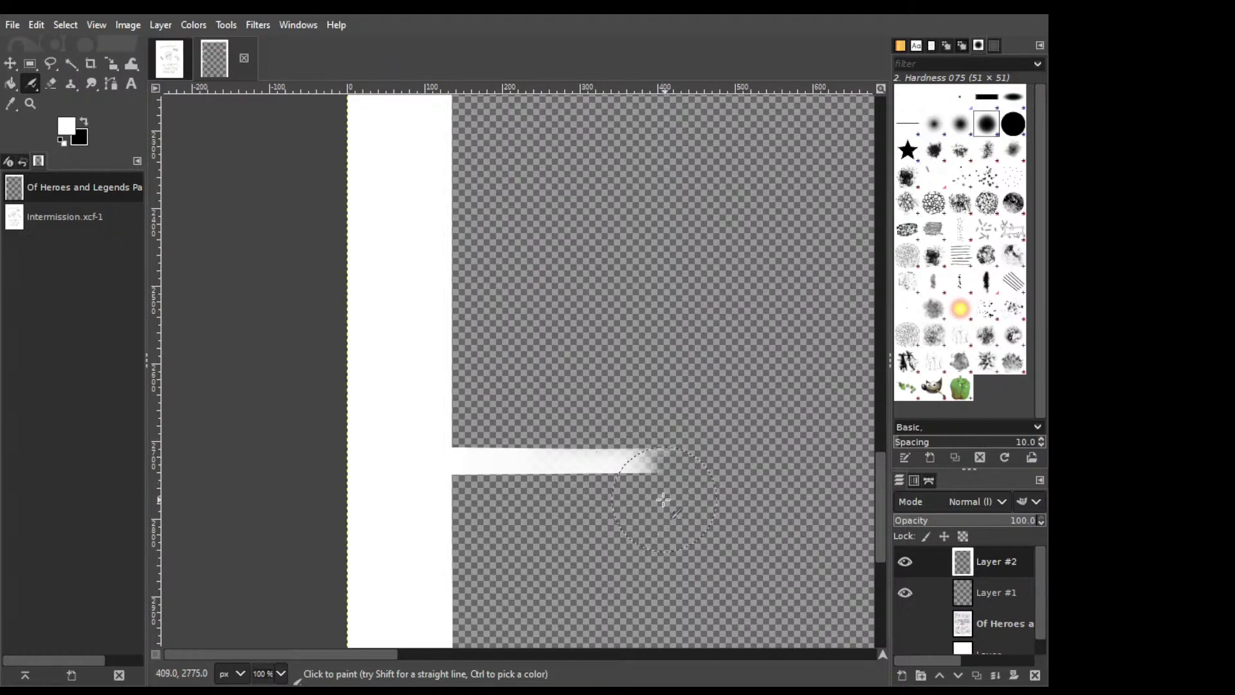
# Paint parts of the bottom margin white at the page's lower left and lower right corners.
pyautogui.scroll(-5, 630, 463)
pyautogui.scroll(-2, 484, 418)
pyautogui.moveTo(413, 409)
pyautogui.mouseDown()
pyautogui.moveTo(443, 326)
pyautogui.moveTo(464, 377)
pyautogui.moveTo(458, 470)
pyautogui.moveTo(447, 433)
pyautogui.moveTo(460, 562)
pyautogui.moveTo(522, 320)
pyautogui.moveTo(447, 399)
pyautogui.moveTo(478, 307)
pyautogui.moveTo(640, 453)
pyautogui.mouseUp()
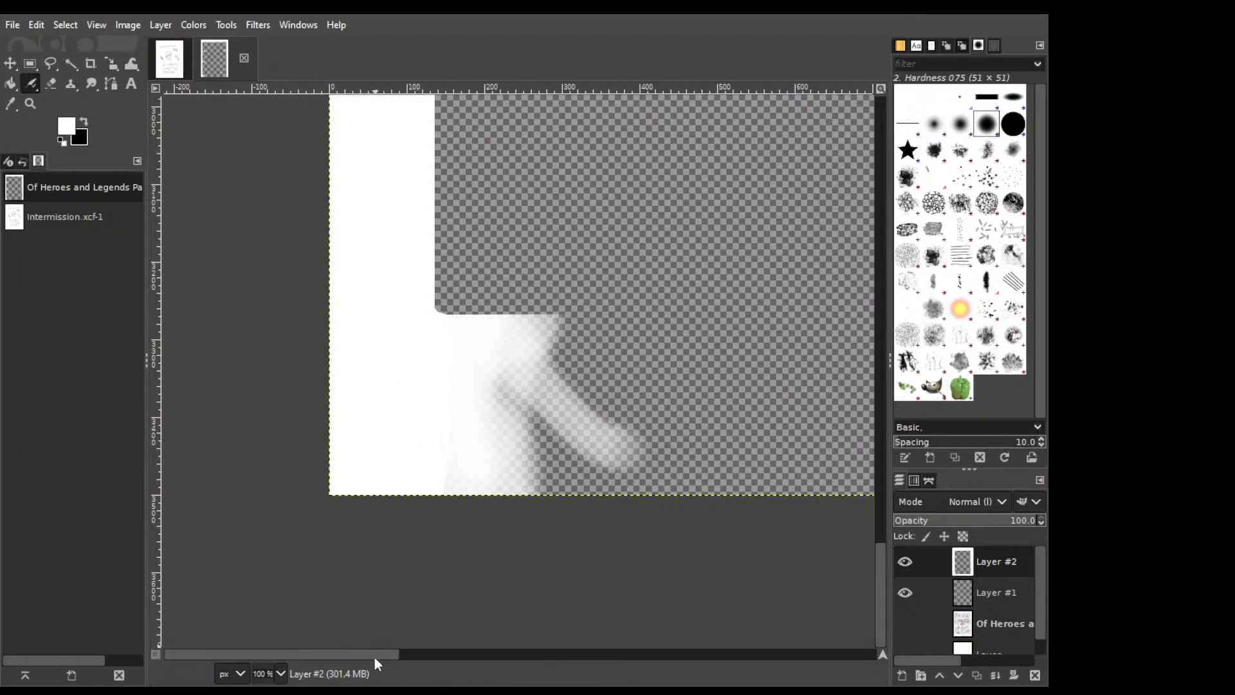
pyautogui.moveTo(382, 659); pyautogui.dragTo(931, 641)
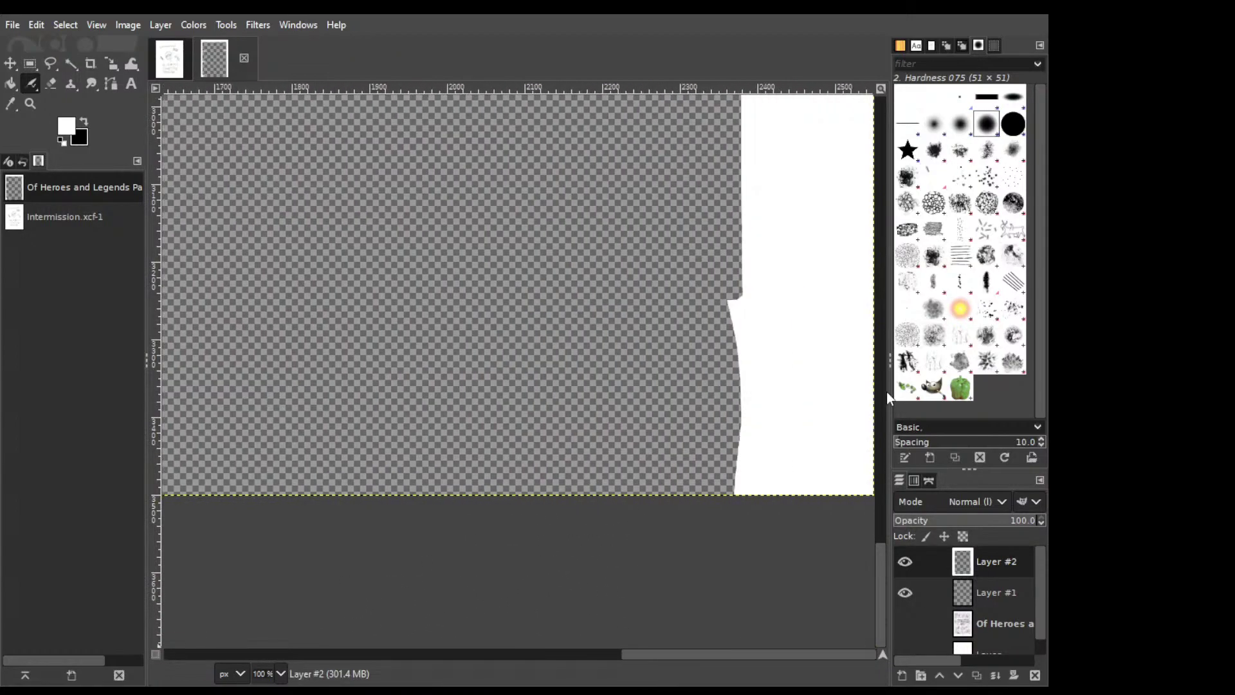
pyautogui.moveTo(793, 353)
pyautogui.mouseDown()
pyautogui.moveTo(739, 389)
pyautogui.moveTo(740, 450)
pyautogui.mouseUp()
# Paint the right end of the gutter between the second and third panel rows white, extending it from the right margin.
pyautogui.scroll(10, 691, 157)
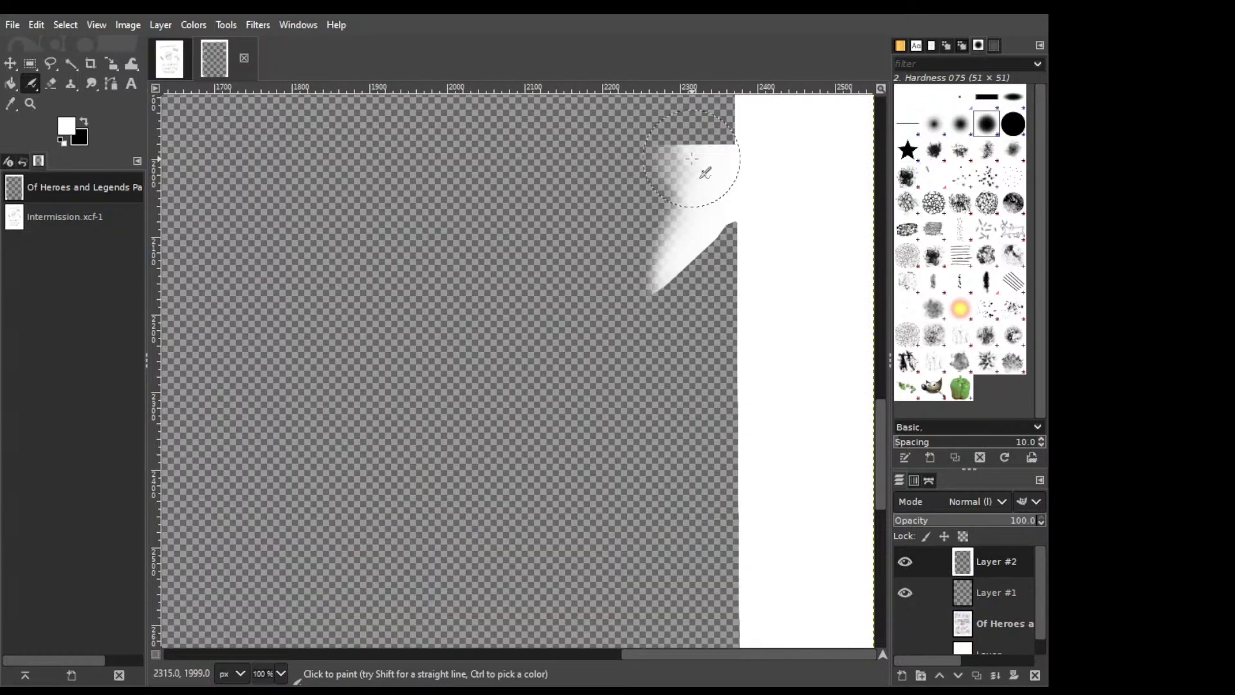
pyautogui.scroll(2, 692, 158)
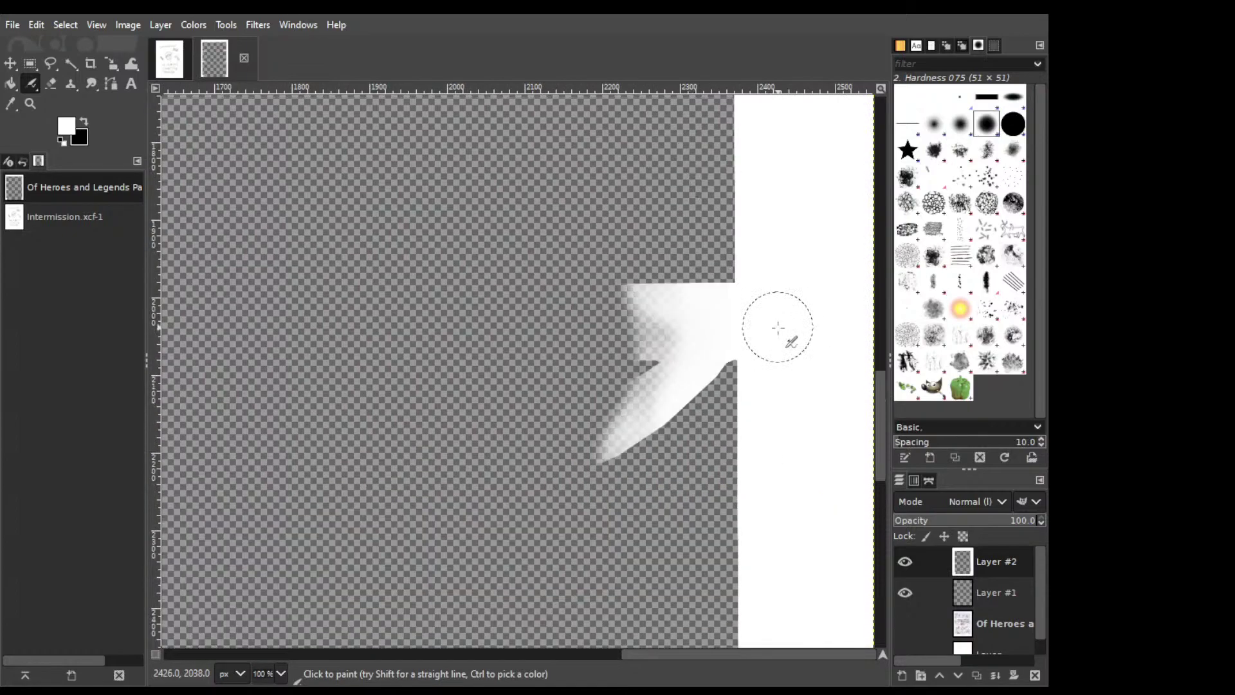
pyautogui.scroll(-6, 779, 328)
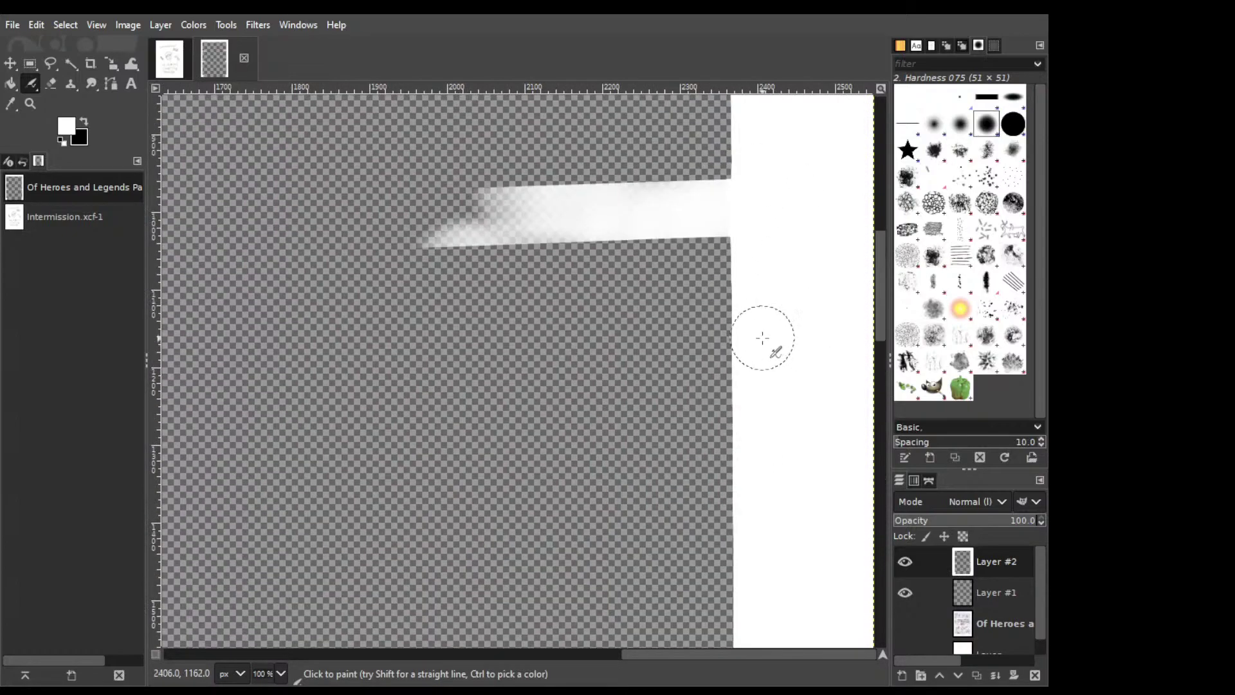
pyautogui.scroll(8, 673, 298)
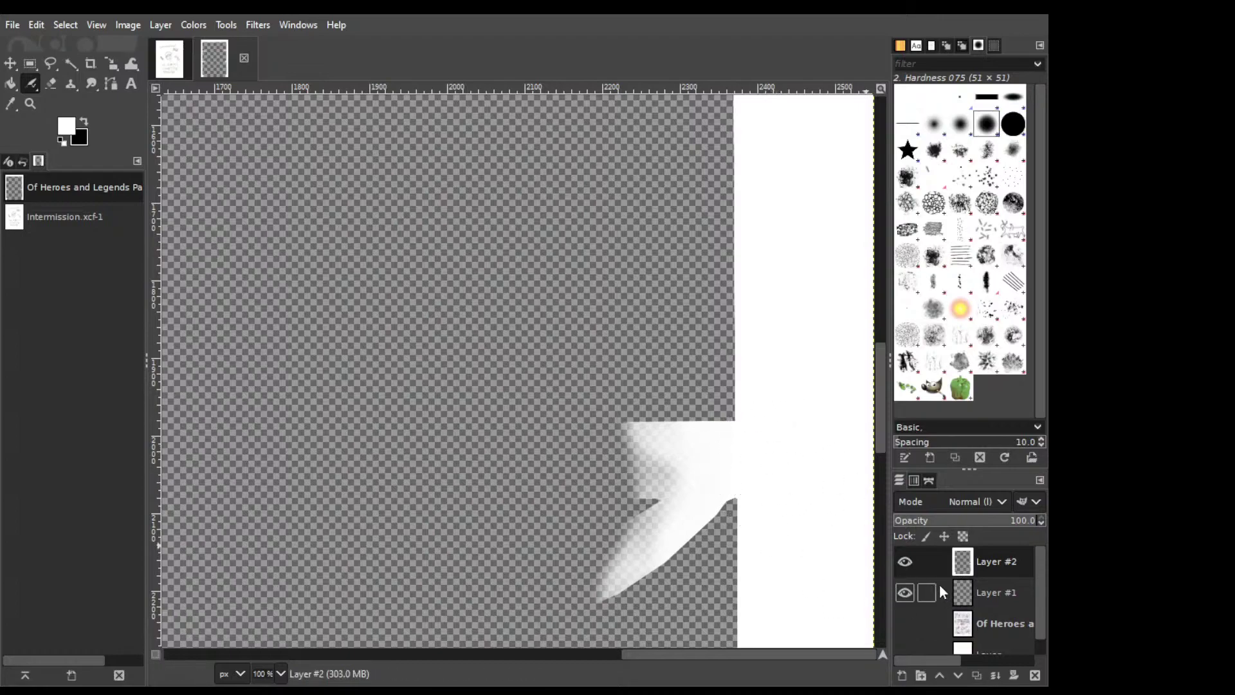
# Show the scanned page layer again and check the gutters and bottom margin across the lower panels.
pyautogui.click(906, 617)
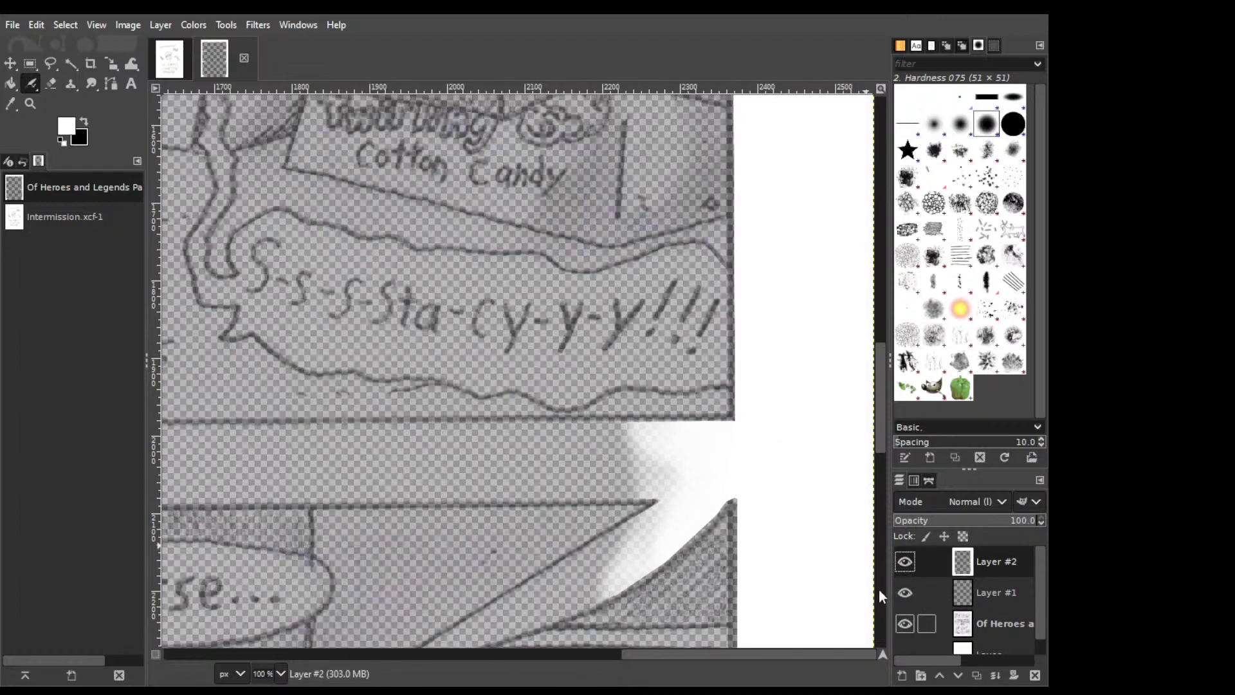
pyautogui.scroll(-5, 759, 381)
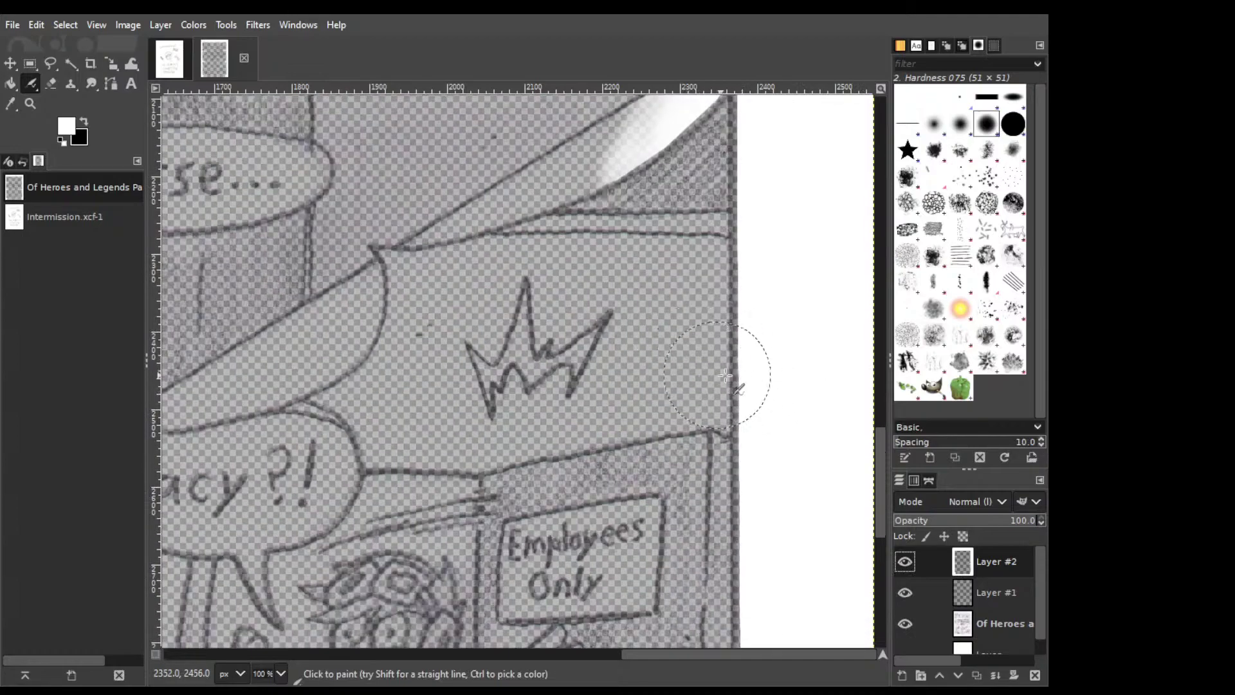
pyautogui.hscroll(-3, 728, 373)
pyautogui.scroll(-2, 727, 373)
pyautogui.scroll(-4, 643, 257)
pyautogui.hscroll(2, 579, 160)
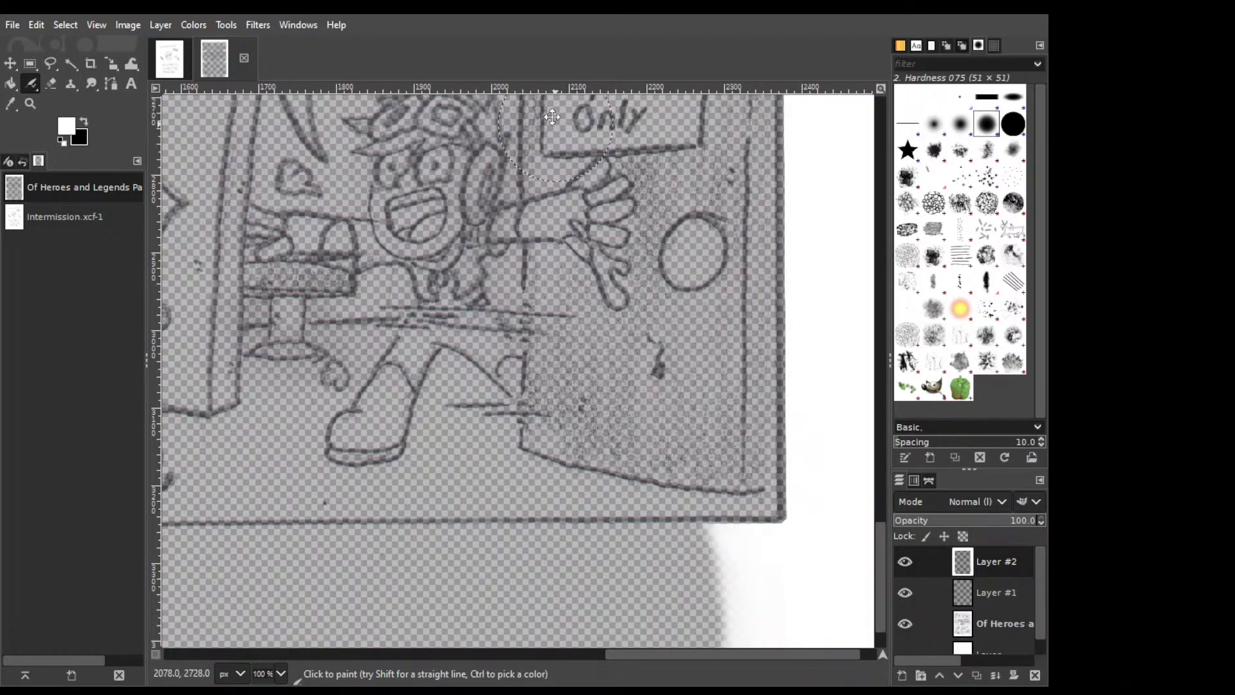
pyautogui.hscroll(-5, 553, 117)
pyautogui.scroll(1, 494, 343)
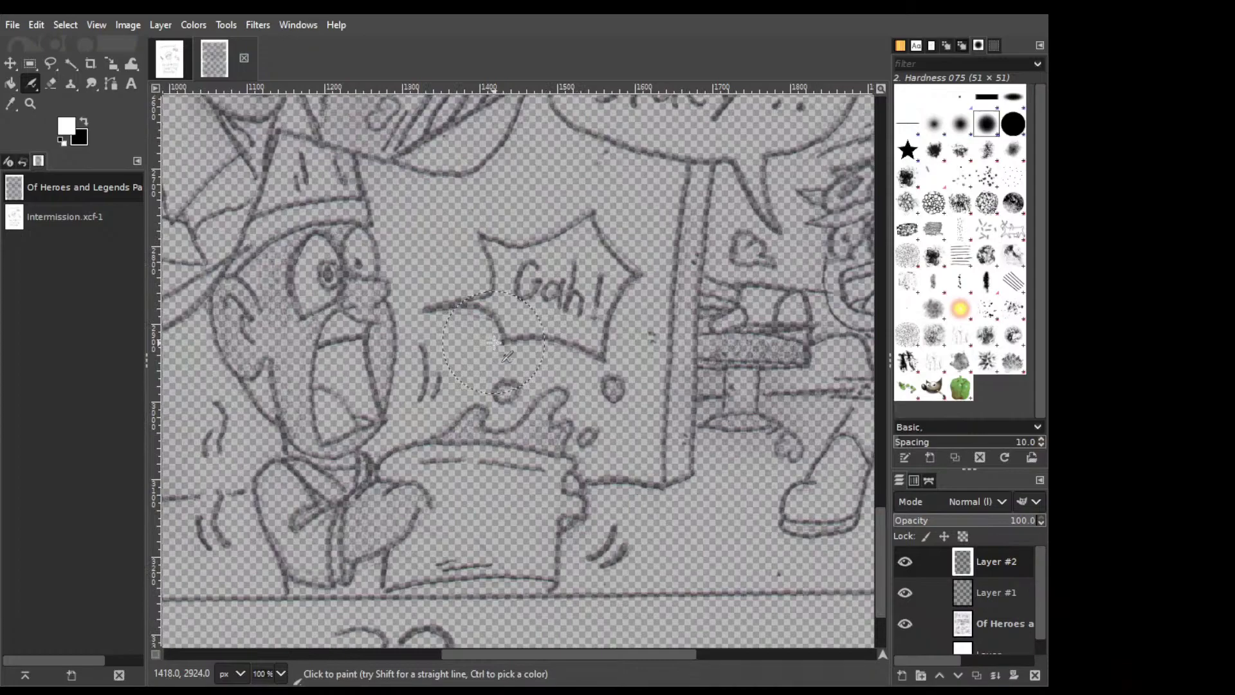
pyautogui.hscroll(-6, 494, 343)
pyautogui.scroll(-1, 494, 343)
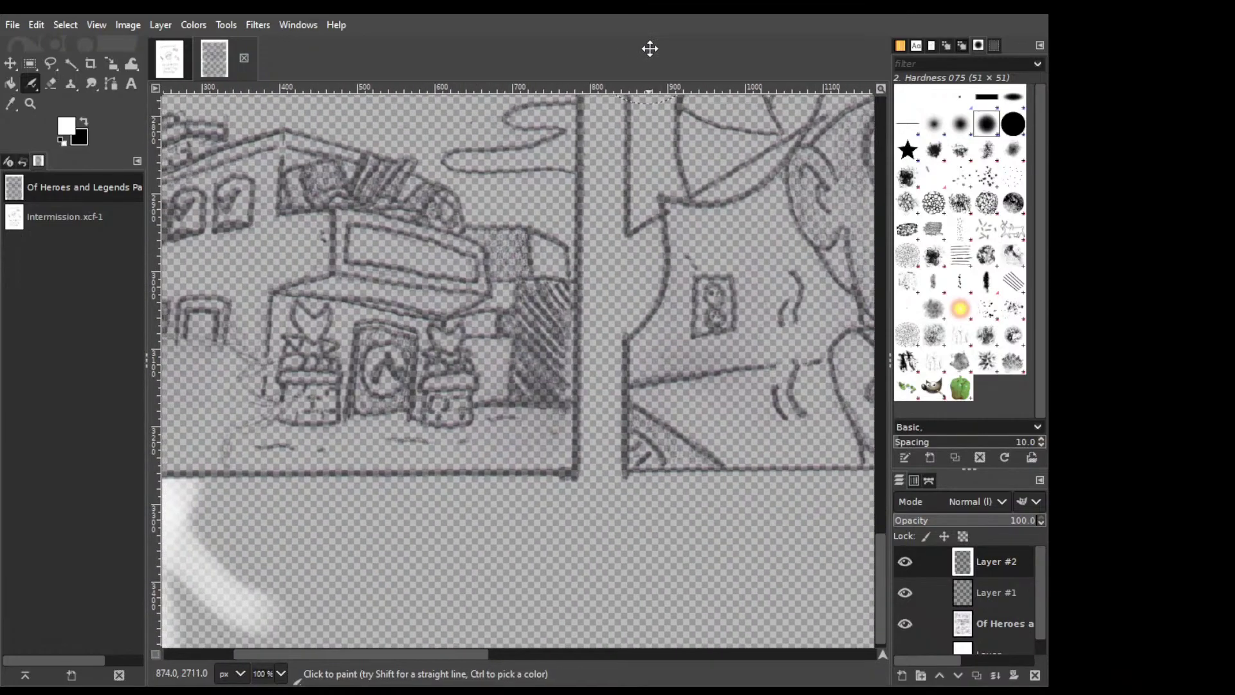
pyautogui.scroll(4, 829, 273)
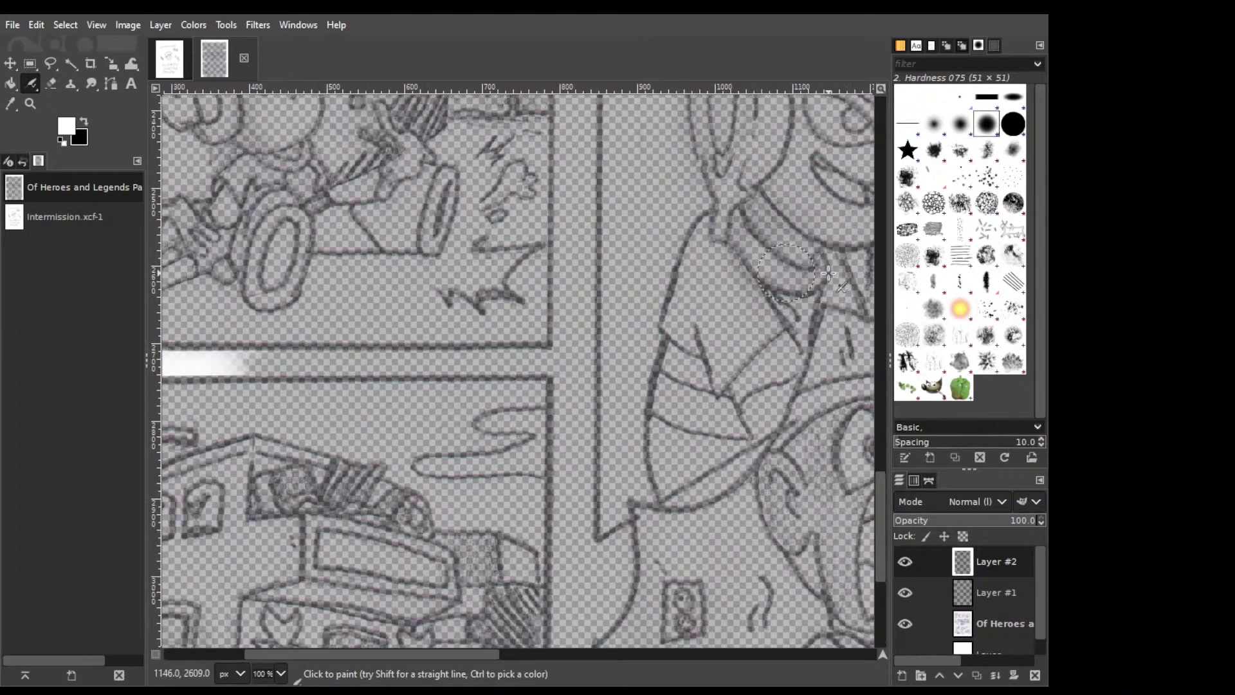
# Set the scanned page layer's opacity to 100 and make Layer #2 the active layer again.
pyautogui.click(1001, 624)
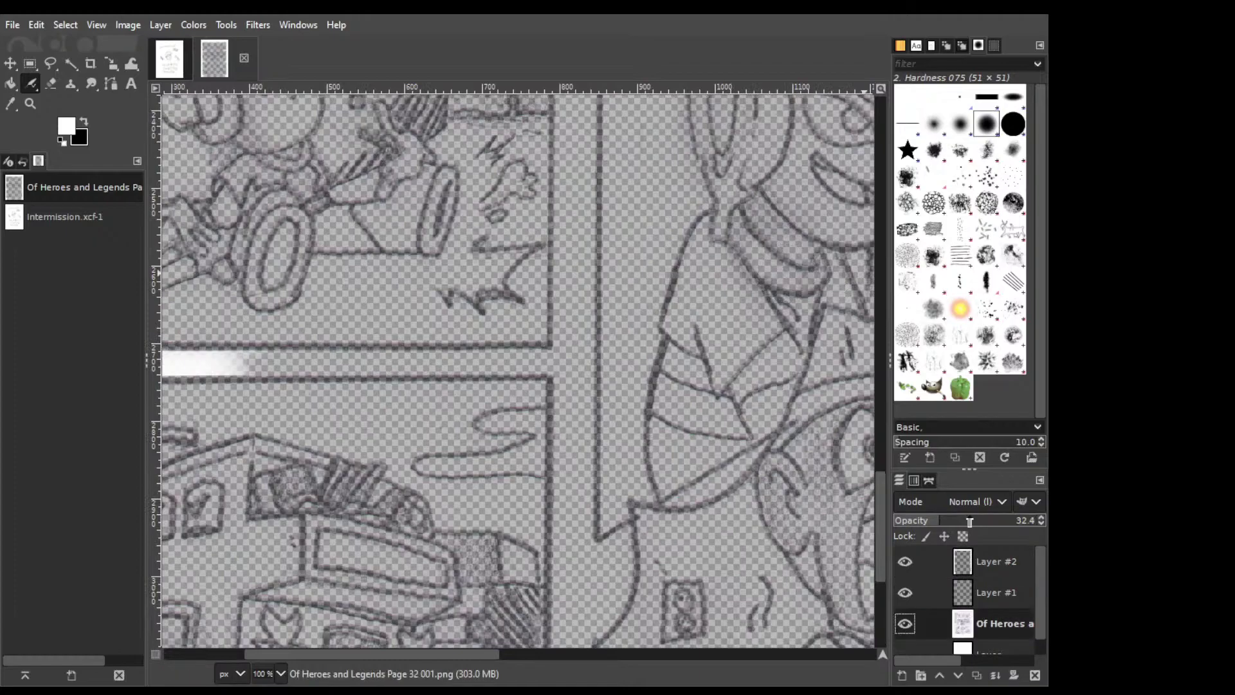
pyautogui.moveTo(969, 522); pyautogui.dragTo(1013, 565)
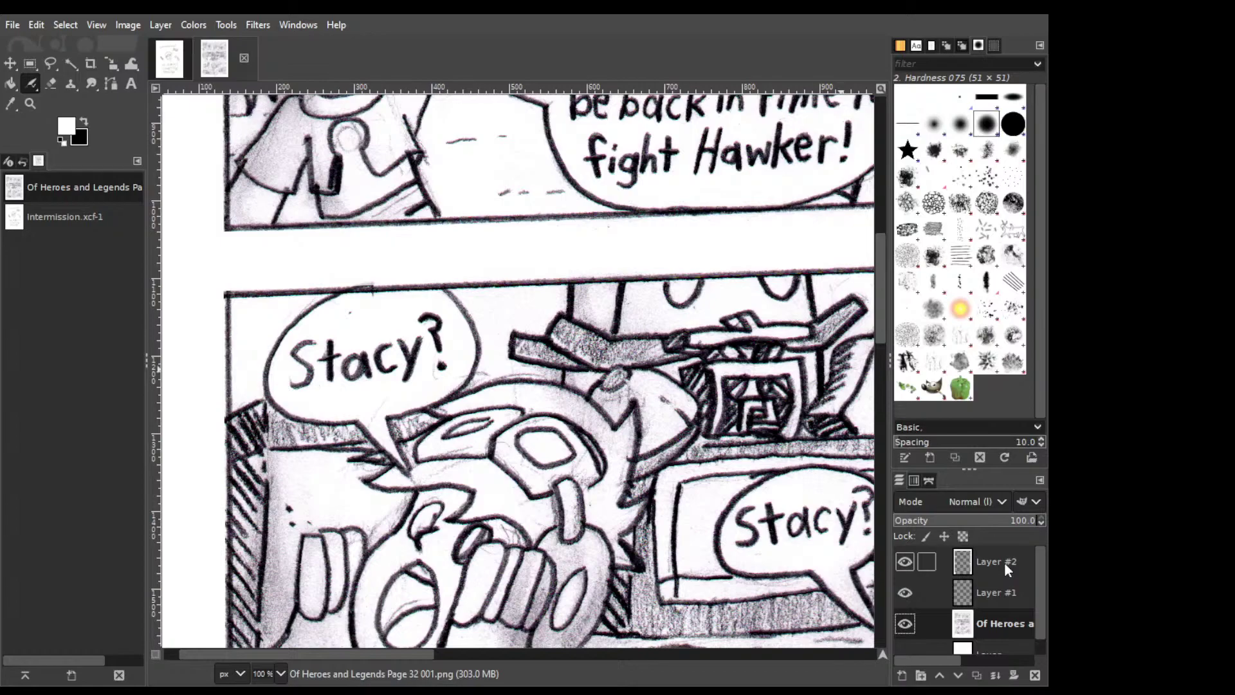
pyautogui.click(1005, 562)
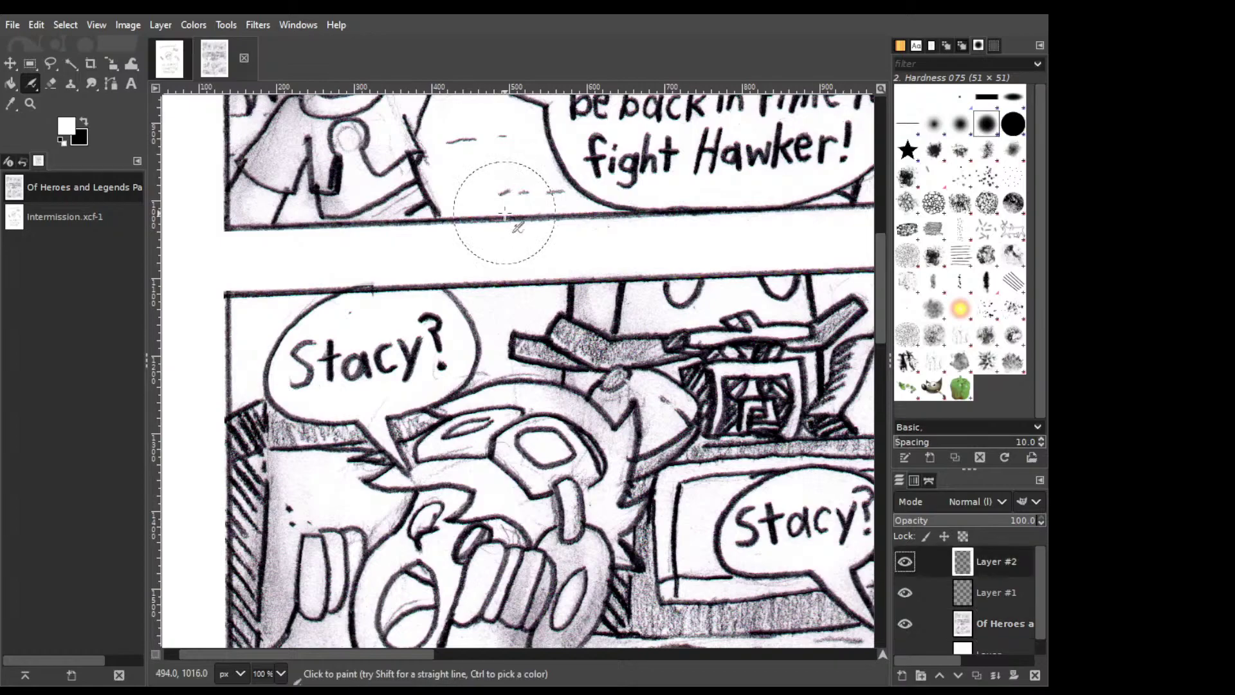
# Check the gutters around the top-row panels and the right margin for unpainted spots.
pyautogui.press('space')
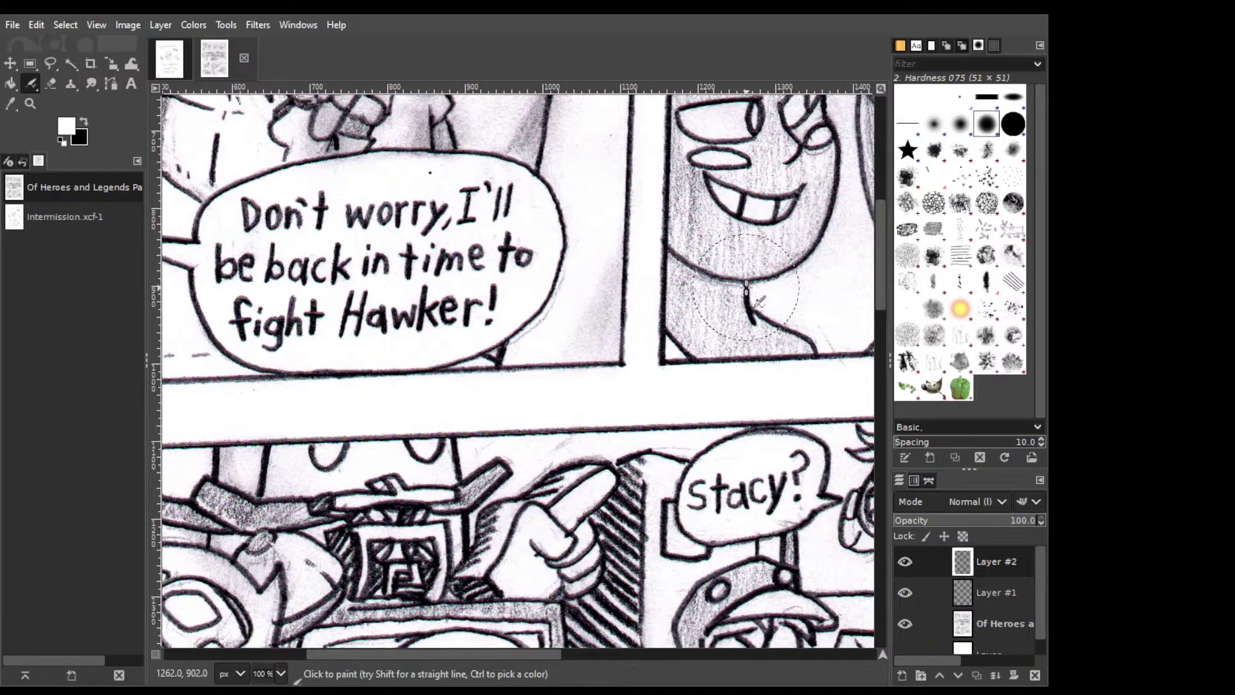
pyautogui.scroll(4, 747, 286)
pyautogui.hscroll(4, 645, 276)
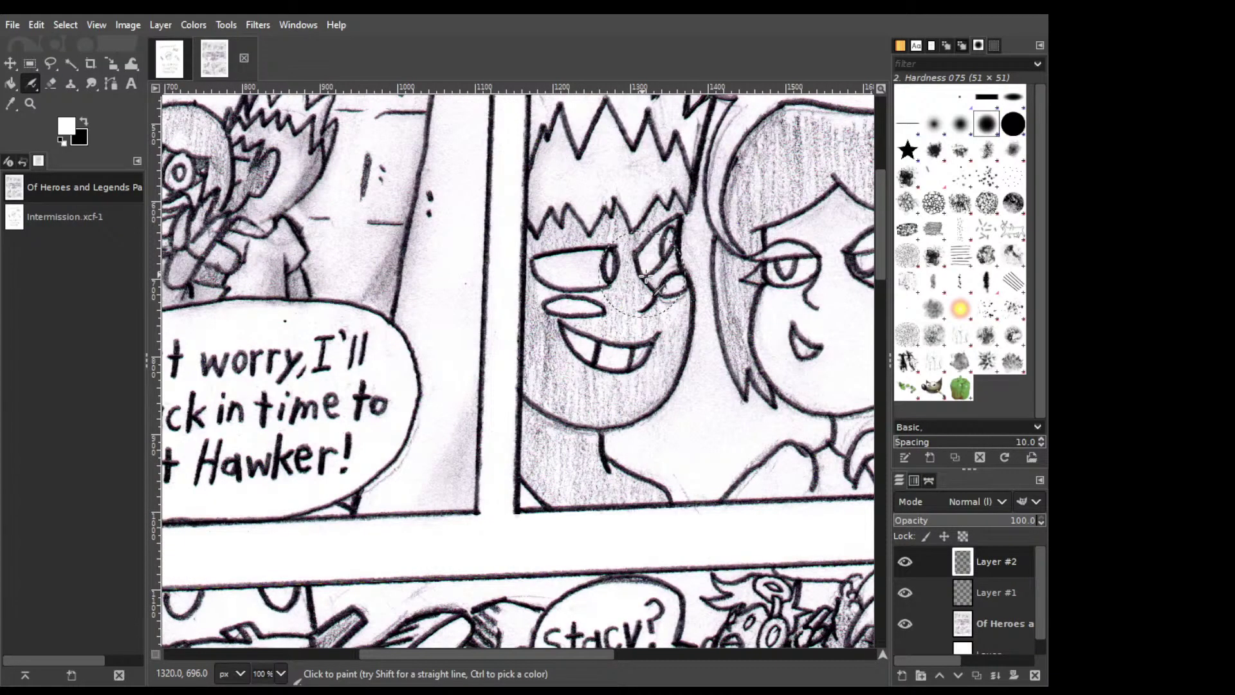
pyautogui.hscroll(5, 623, 376)
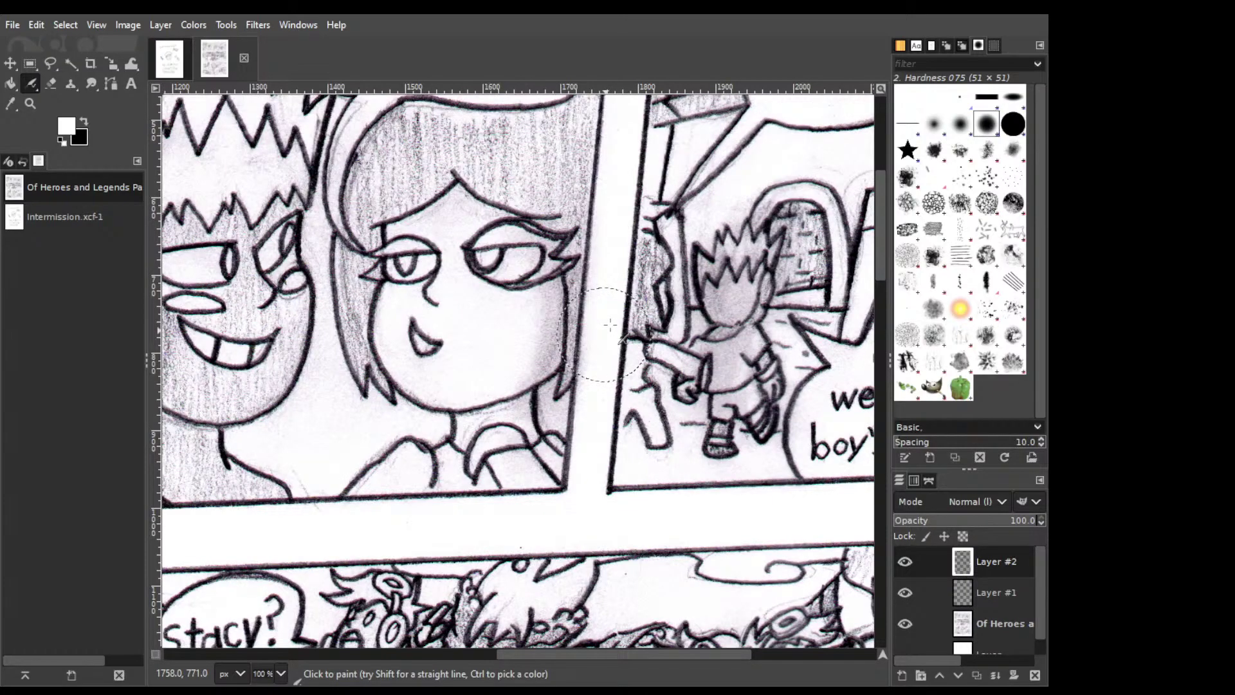
pyautogui.scroll(5, 715, 325)
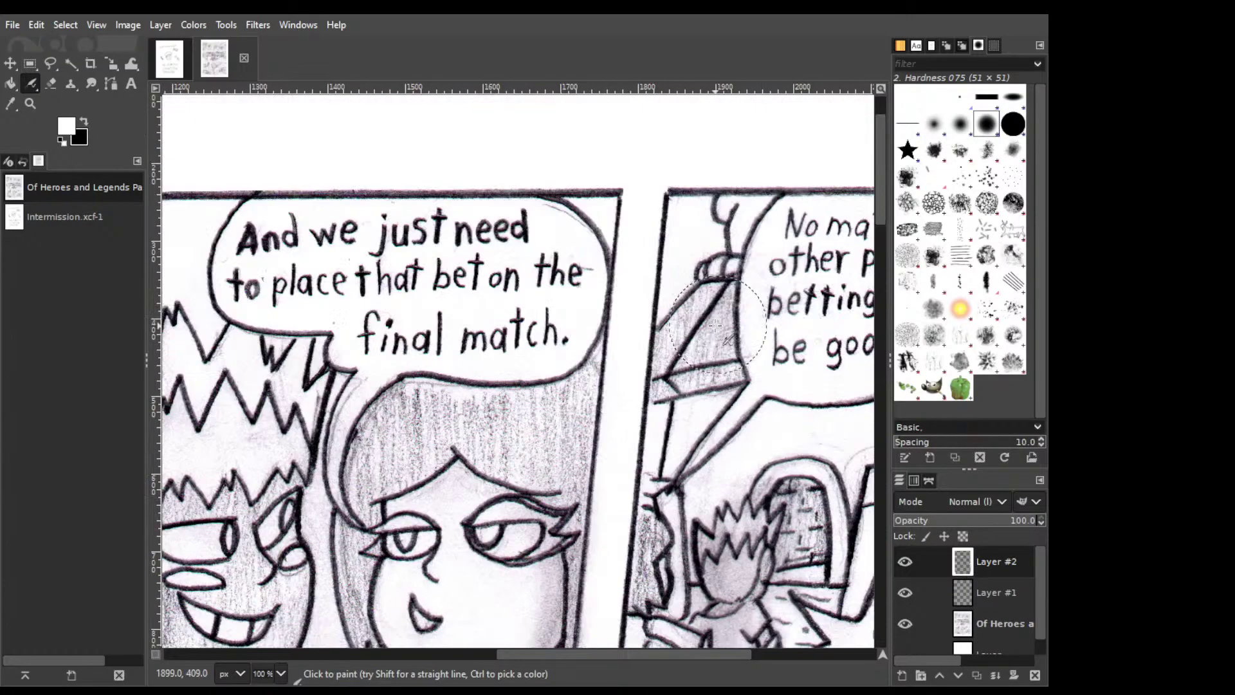
pyautogui.scroll(-6, 565, 322)
pyautogui.hscroll(7, 565, 321)
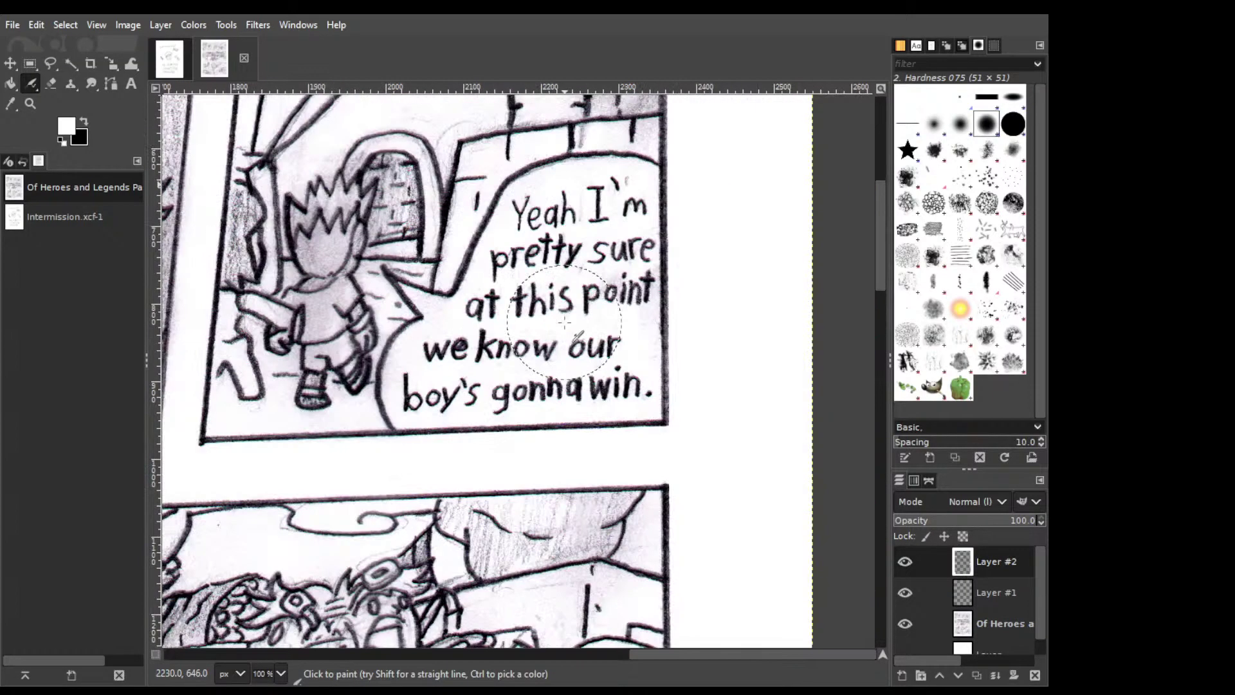
pyautogui.scroll(-7, 564, 322)
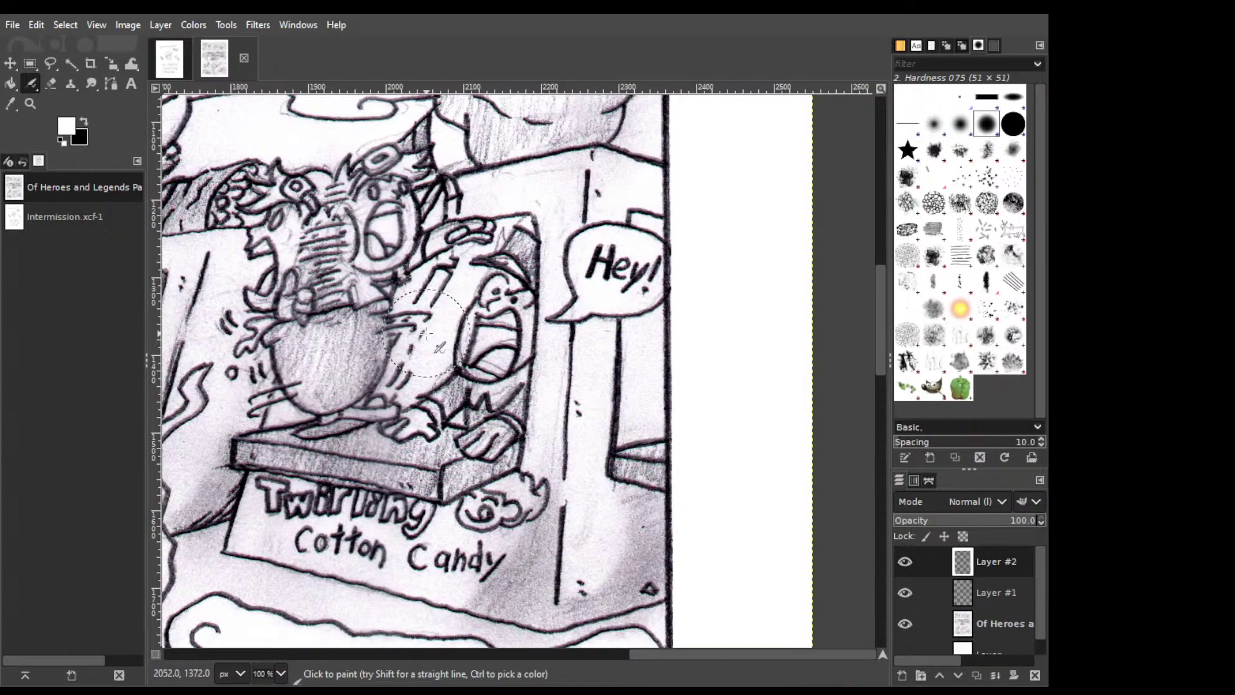
# Check the gutters above and below the wide cotton candy panel for leftover marks.
pyautogui.scroll(3, 425, 332)
pyautogui.hscroll(-3, 342, 216)
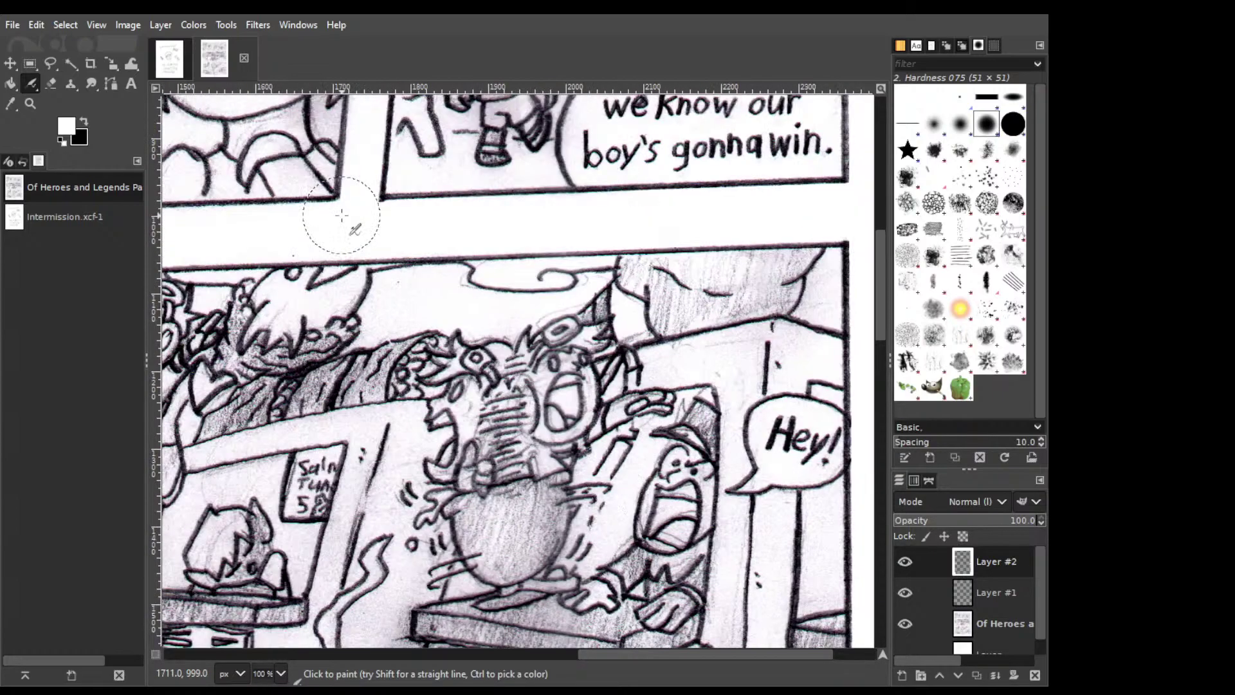
pyautogui.scroll(-5, 691, 353)
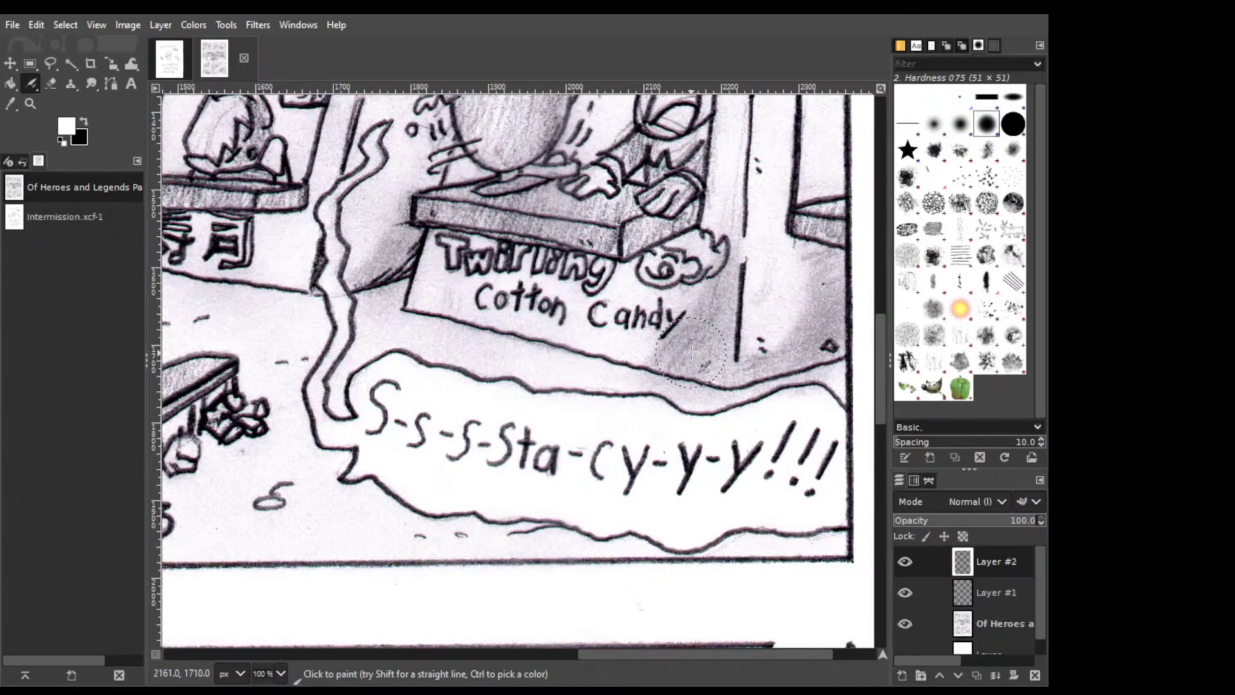
pyautogui.scroll(-2, 691, 353)
pyautogui.hscroll(-3, 779, 456)
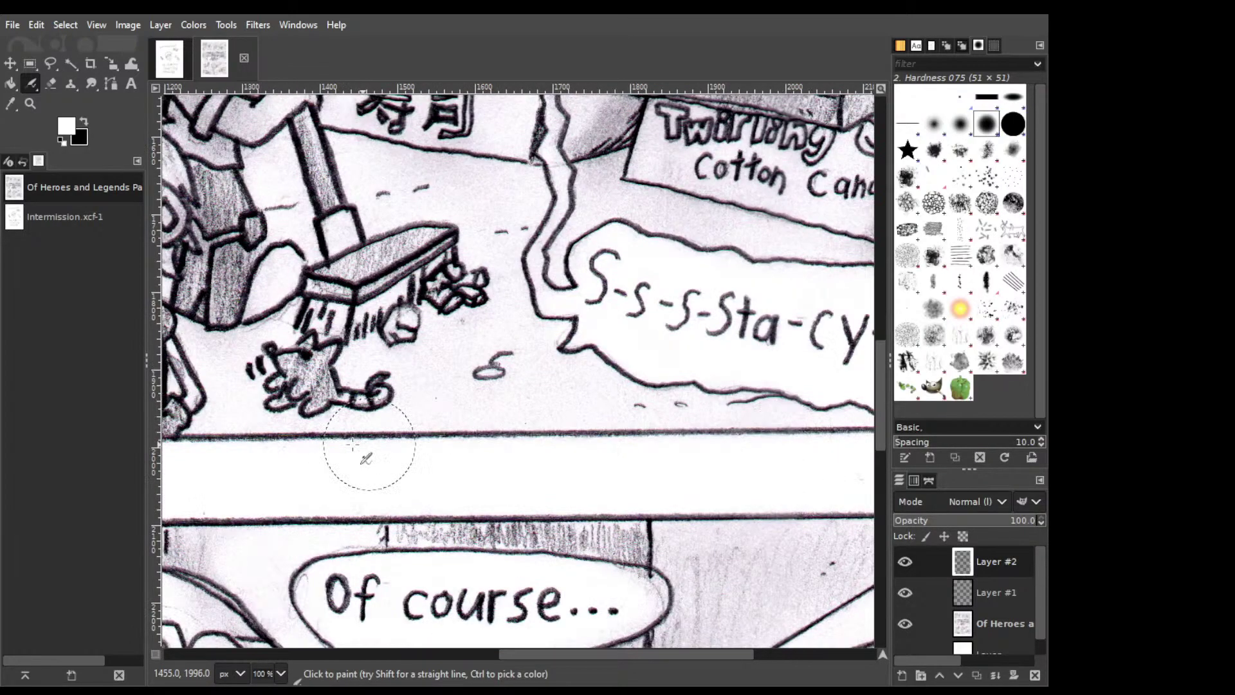
pyautogui.hscroll(-8, 365, 458)
pyautogui.scroll(-1, 582, 435)
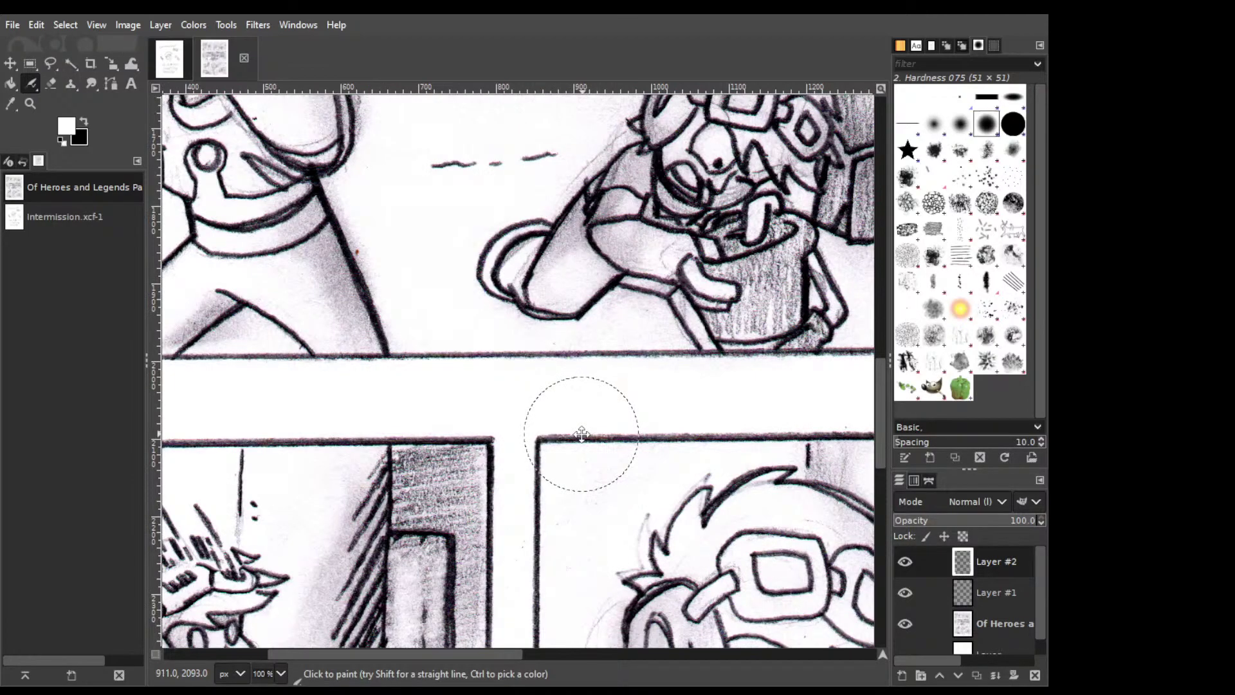
pyautogui.scroll(-1, 582, 435)
pyautogui.hscroll(-1, 573, 412)
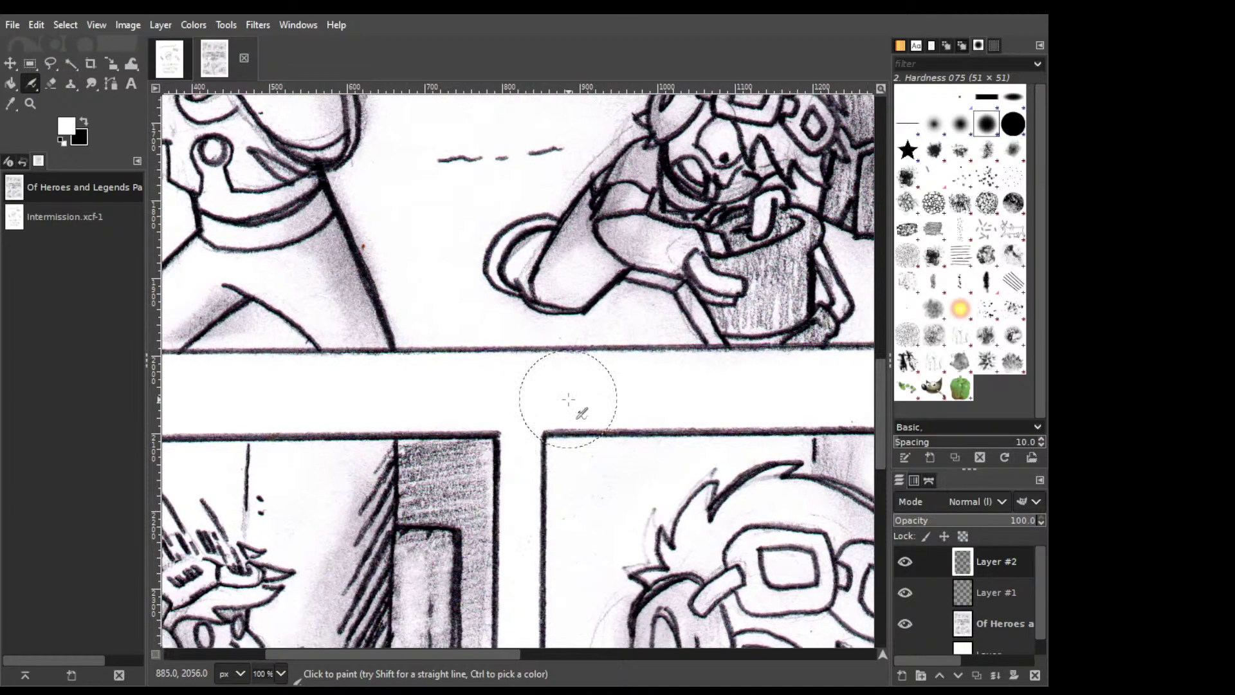
# Examine the gutters between the lower panels, from the stacked panels to the large final panel and back.
pyautogui.scroll(-5, 569, 399)
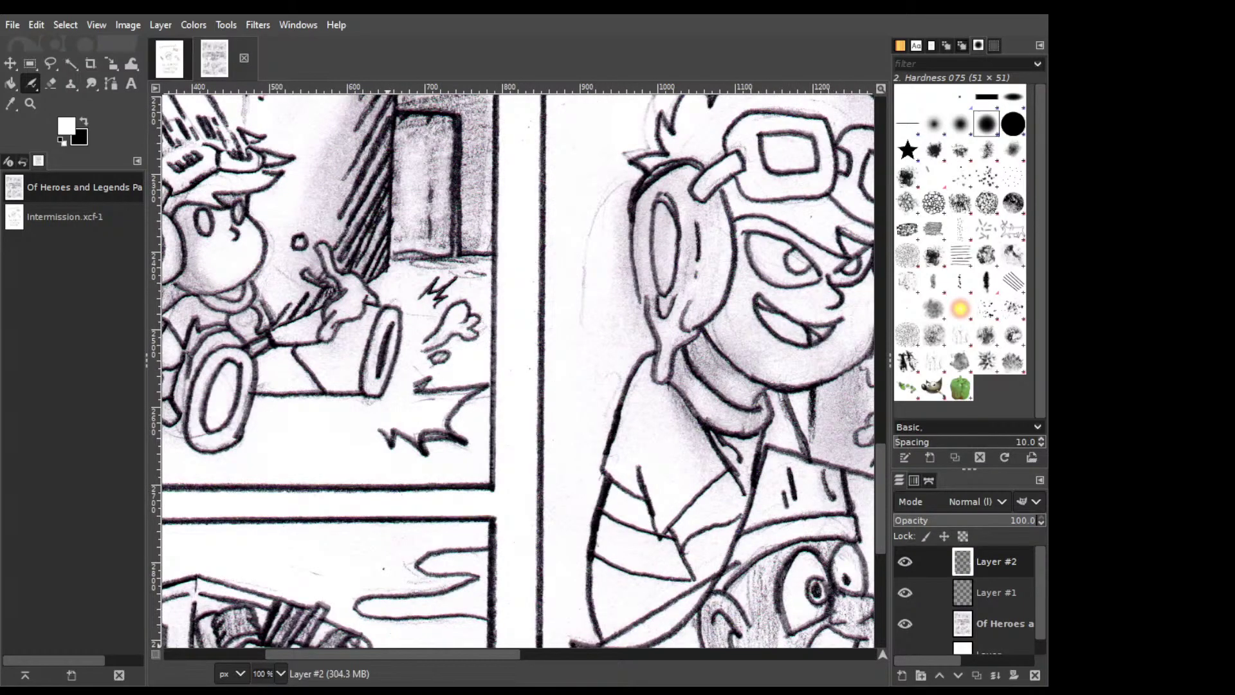
pyautogui.hscroll(-3, 694, 519)
pyautogui.scroll(1, 695, 518)
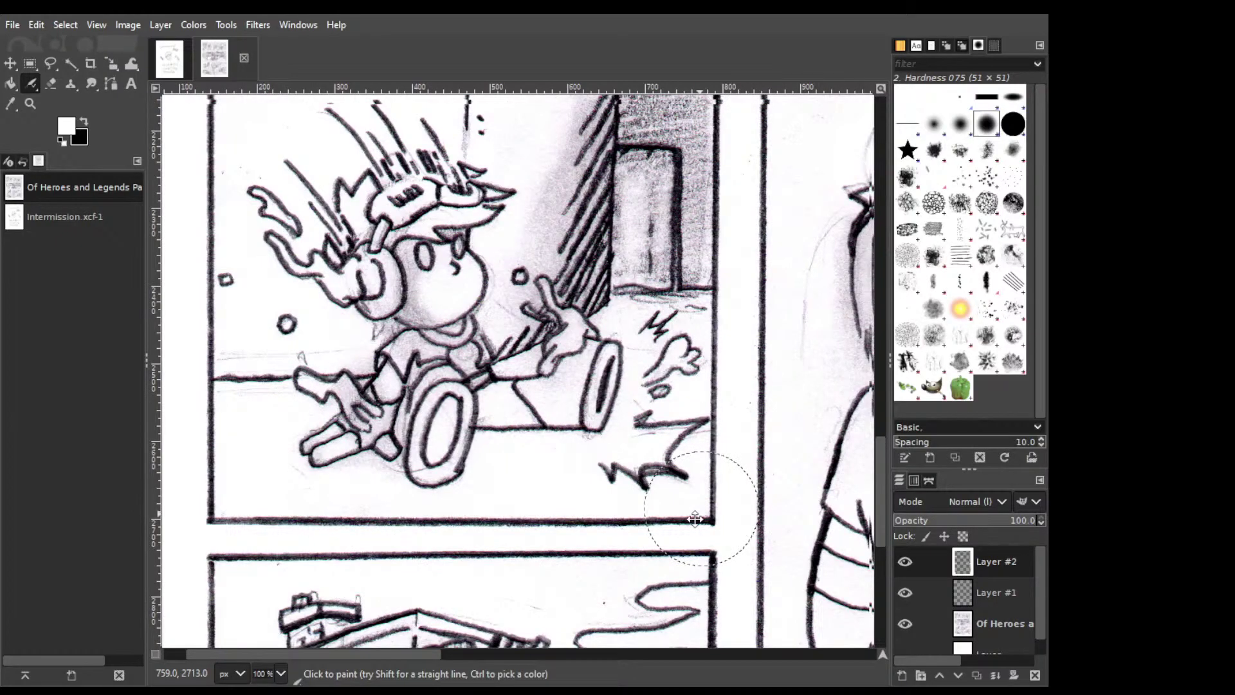
pyautogui.scroll(2, 695, 518)
pyautogui.hscroll(1, 703, 481)
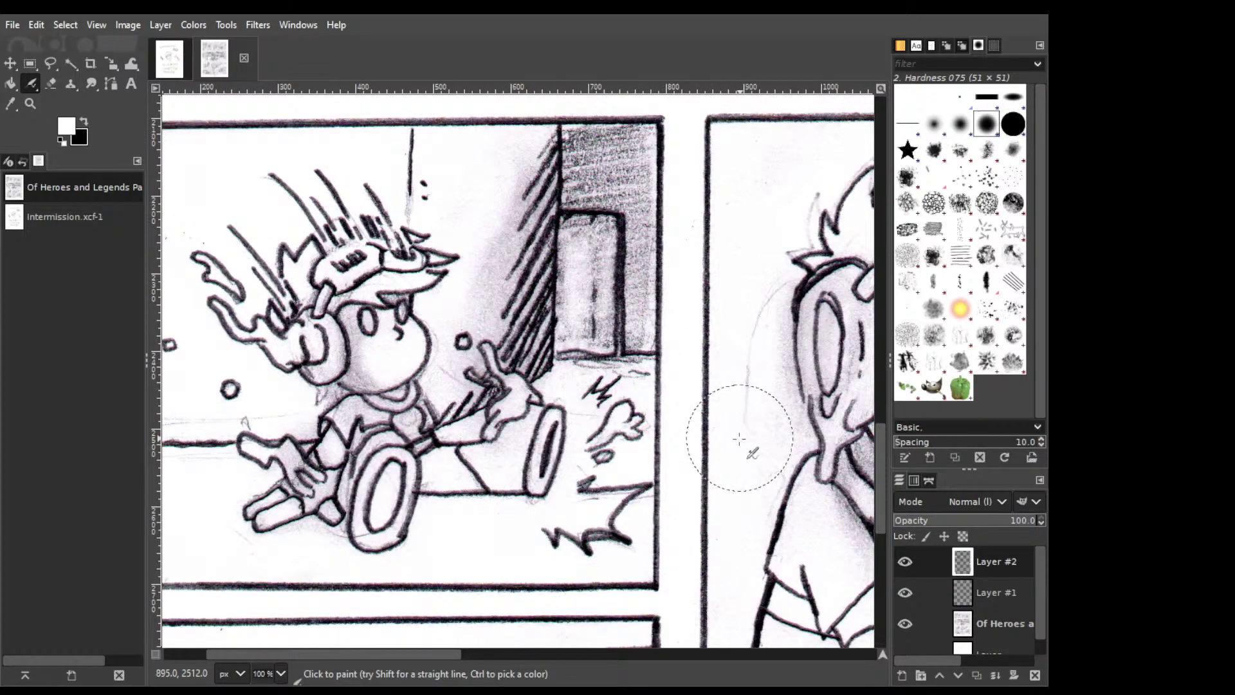
pyautogui.scroll(-5, 740, 438)
pyautogui.moveTo(712, 405)
pyautogui.mouseDown()
pyautogui.moveTo(539, 528)
pyautogui.moveTo(538, 473)
pyautogui.moveTo(441, 496)
pyautogui.mouseUp()
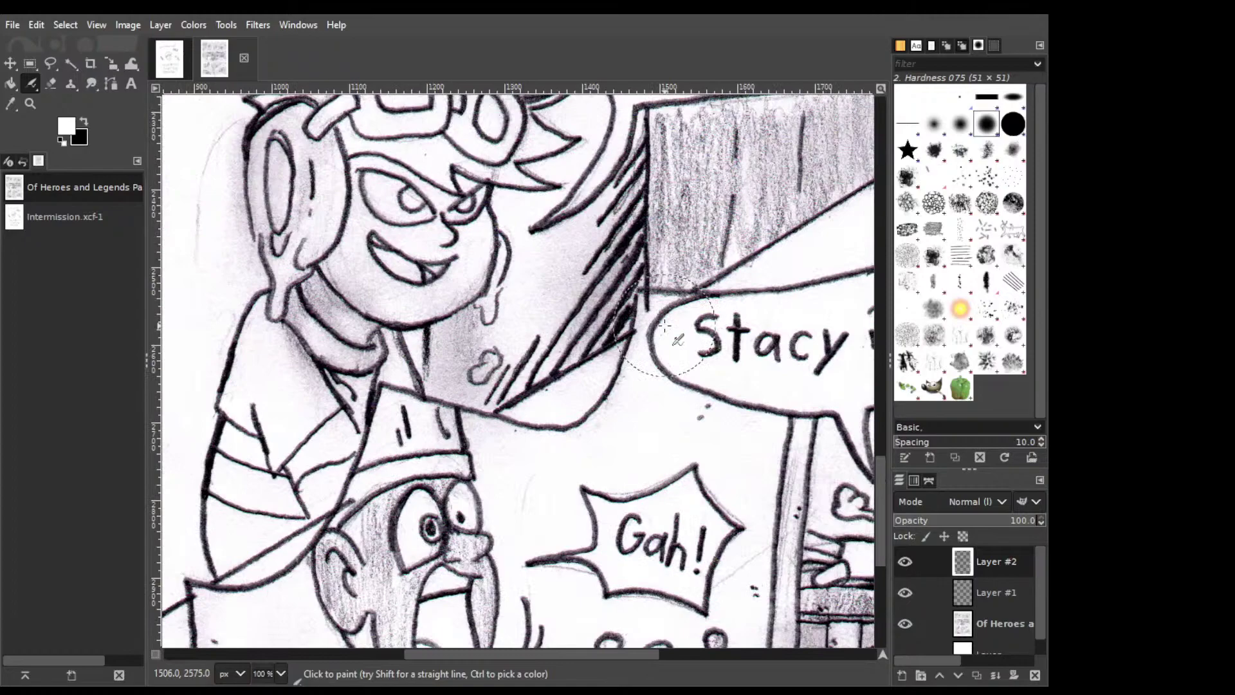
pyautogui.moveTo(740, 367)
pyautogui.mouseDown()
pyautogui.moveTo(502, 347)
pyautogui.moveTo(627, 379)
pyautogui.moveTo(435, 260)
pyautogui.moveTo(329, 386)
pyautogui.mouseUp()
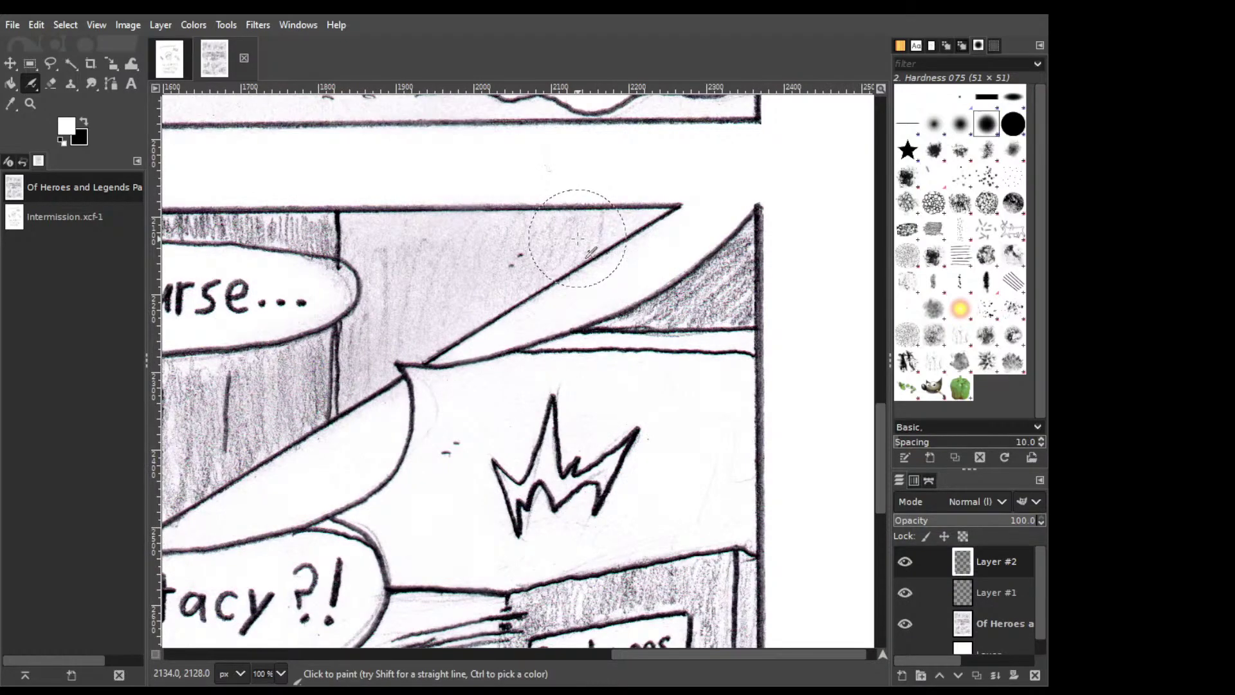
pyautogui.scroll(-3, 577, 239)
pyautogui.hscroll(-5, 566, 471)
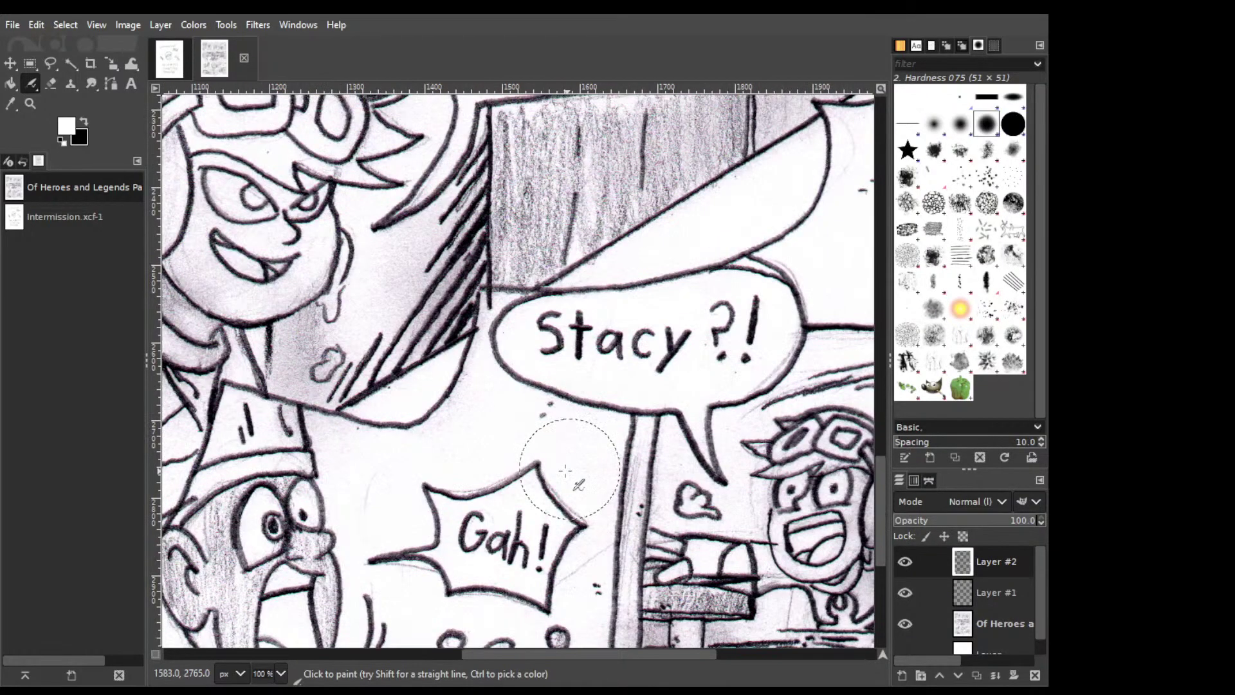
pyautogui.scroll(-4, 565, 470)
pyautogui.hscroll(-6, 610, 338)
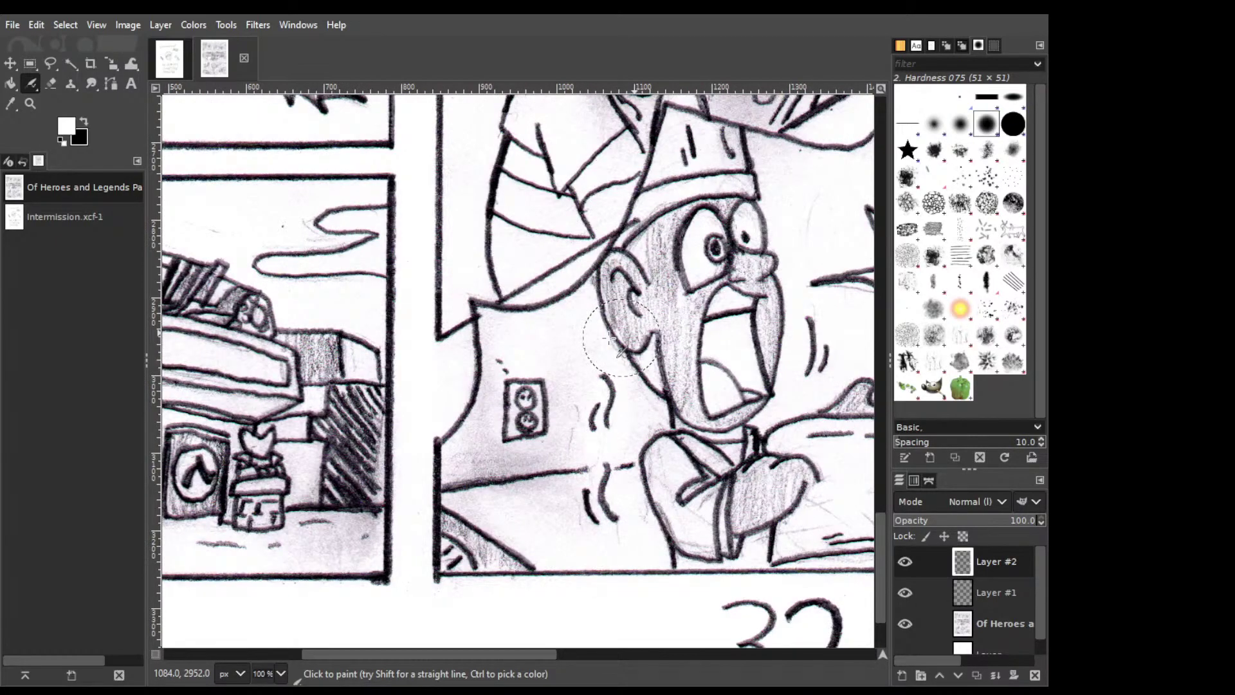
# Examine the bottom margin and page number area across to the page's lower right corner.
pyautogui.scroll(-1, 610, 338)
pyautogui.hscroll(-4, 610, 338)
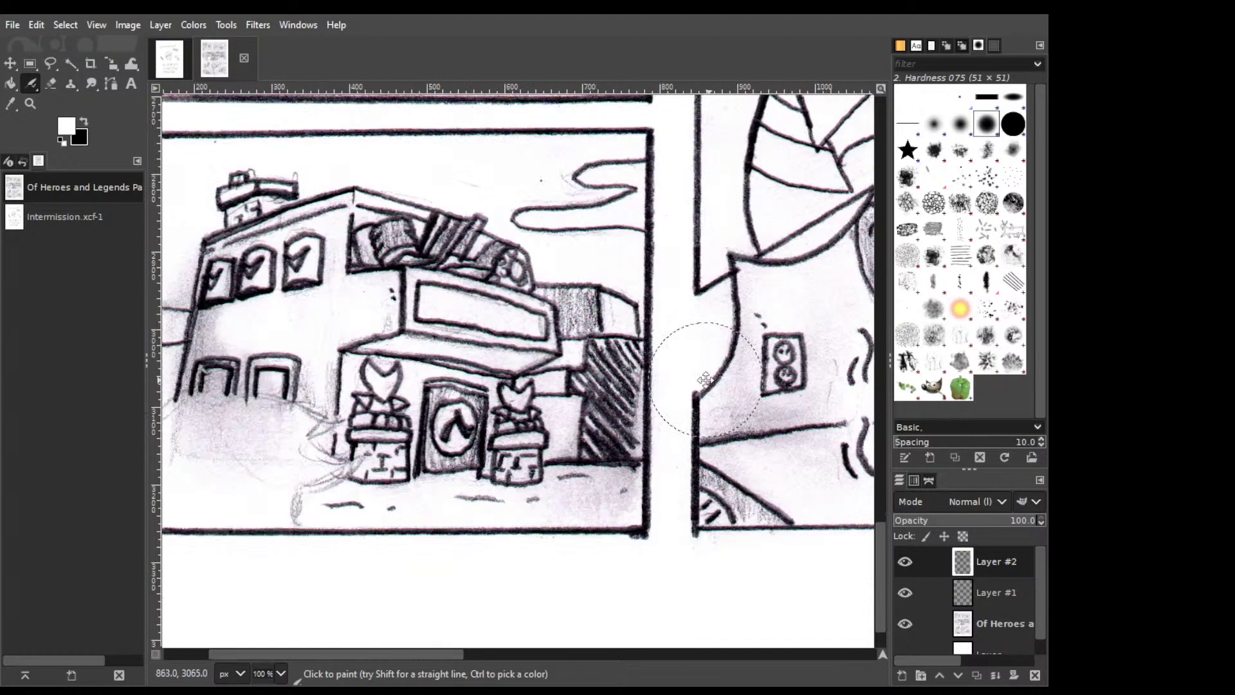
pyautogui.scroll(-3, 706, 379)
pyautogui.hscroll(-1, 612, 281)
pyautogui.press('ctrl')
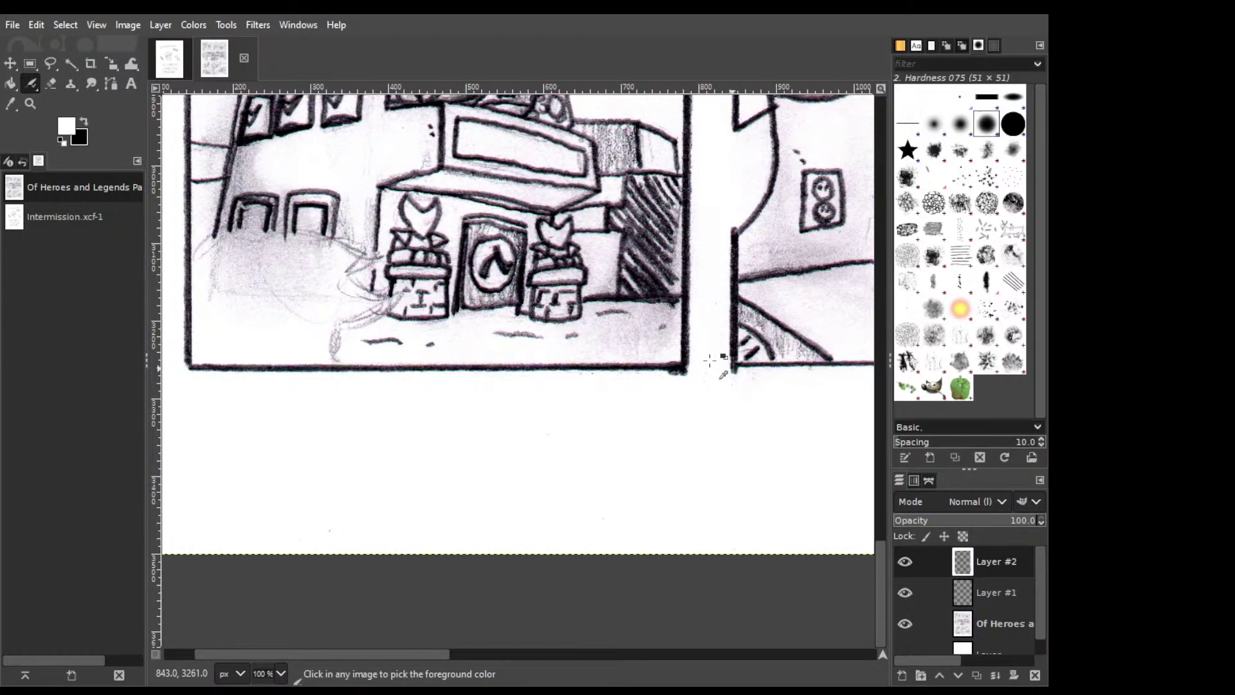
pyautogui.scroll(-2, 710, 360)
pyautogui.hscroll(8, 710, 361)
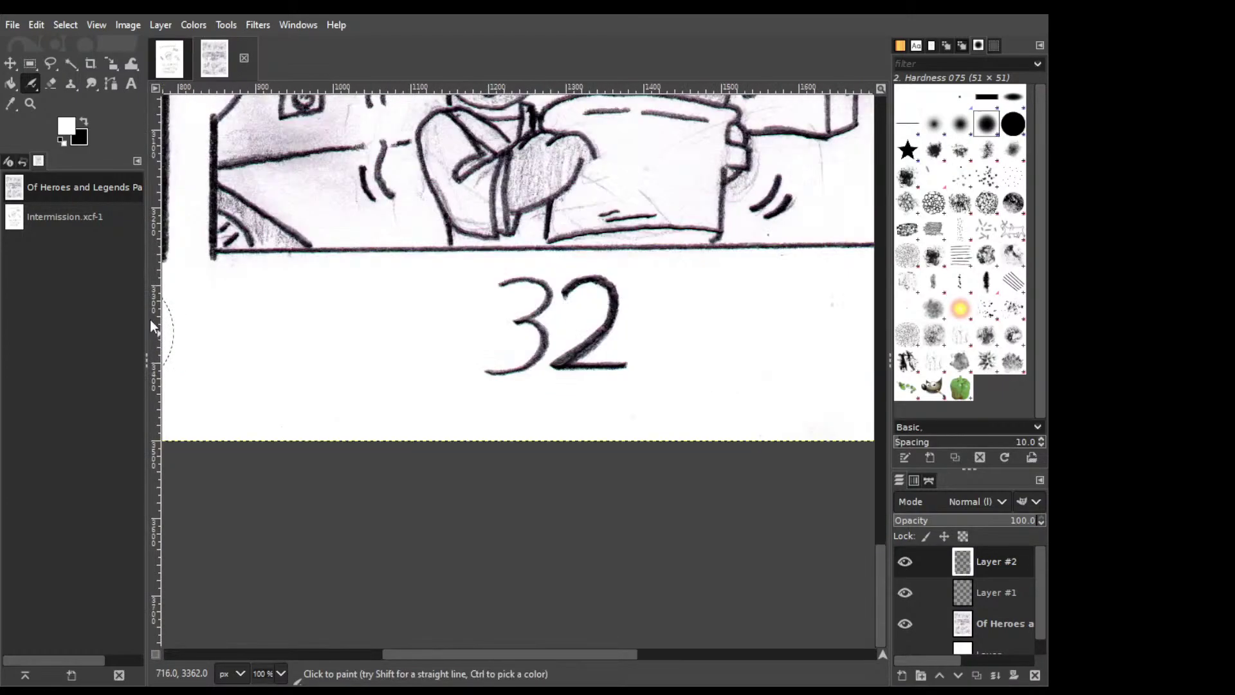
pyautogui.hscroll(6, 687, 355)
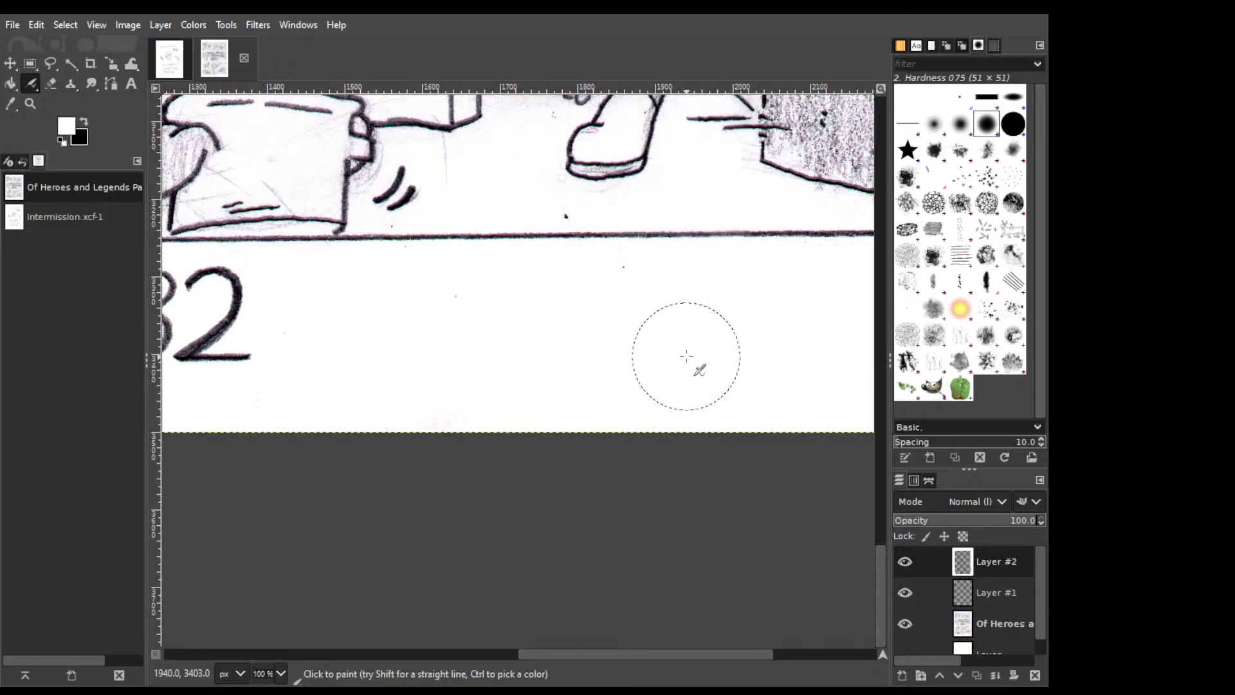
pyautogui.hscroll(5, 687, 356)
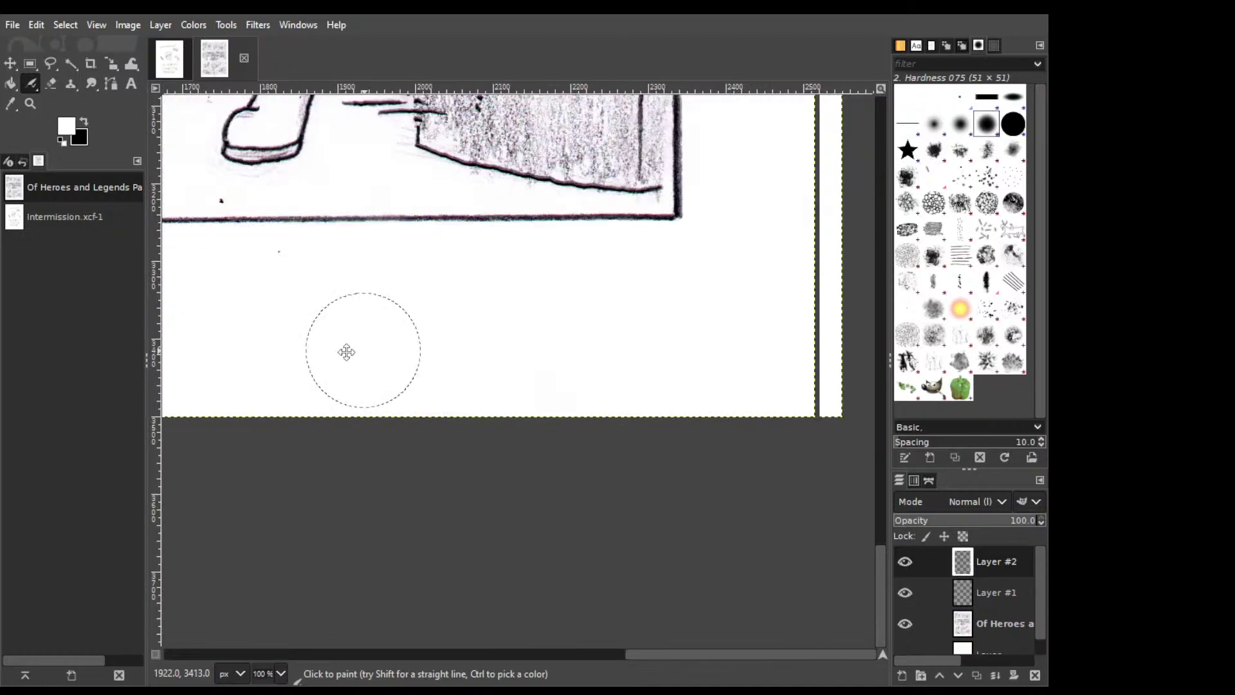
pyautogui.hscroll(-7, 347, 352)
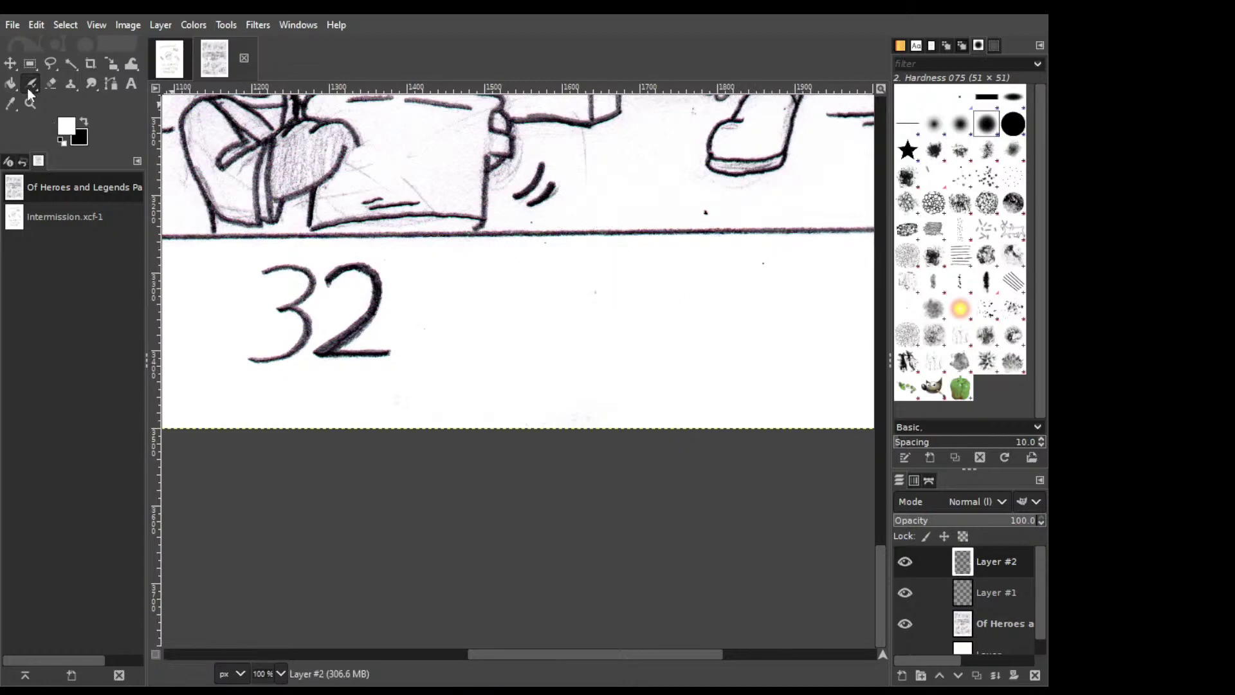
# Switch to the Clone tool on the scanned page layer and save the image.
pyautogui.press('c')
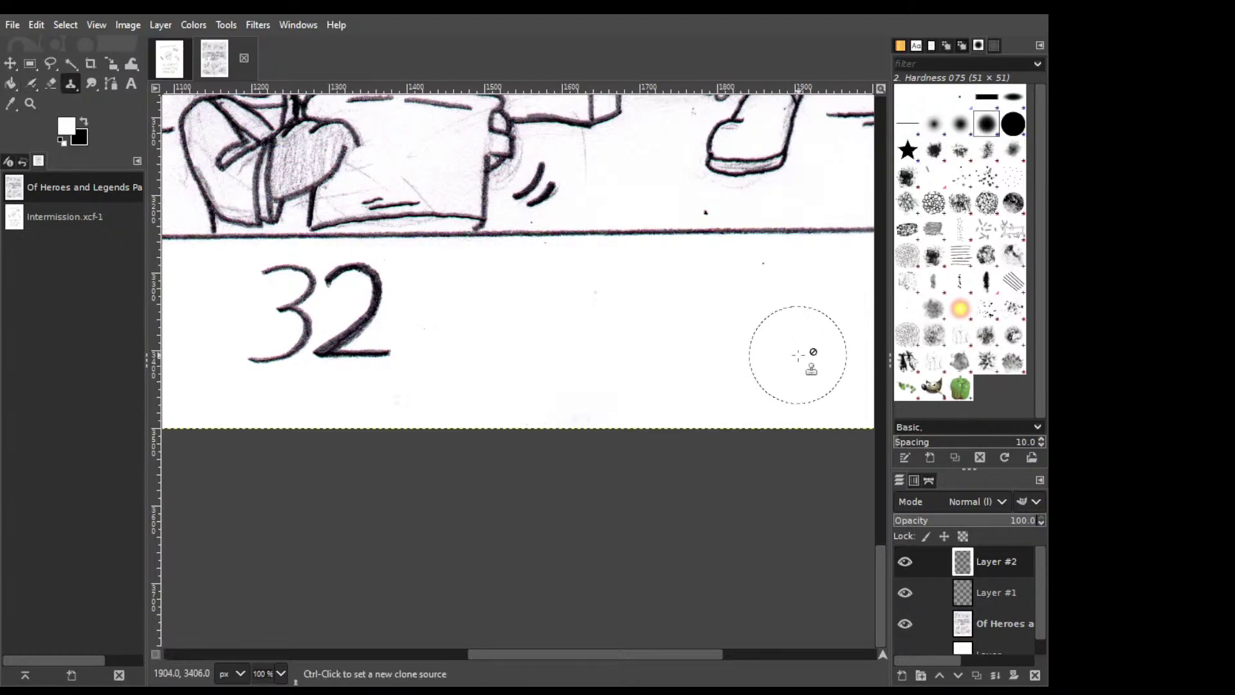
pyautogui.click(1003, 621)
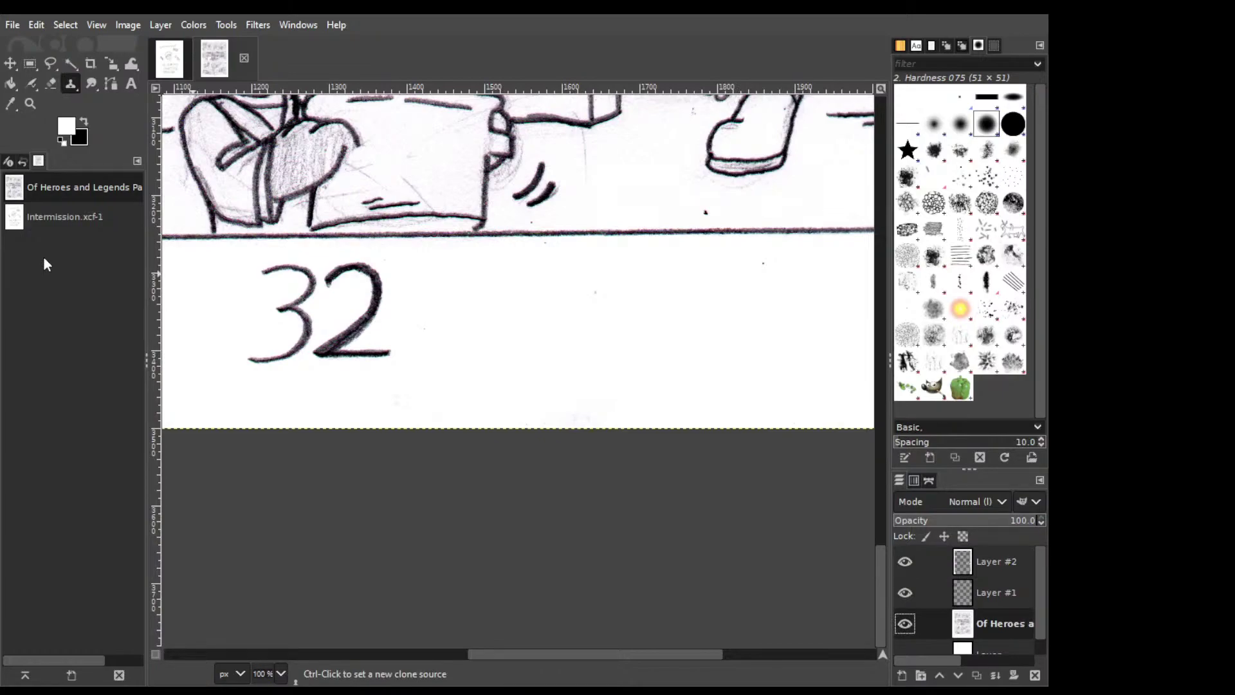
pyautogui.hotkey('ctrl', 's')
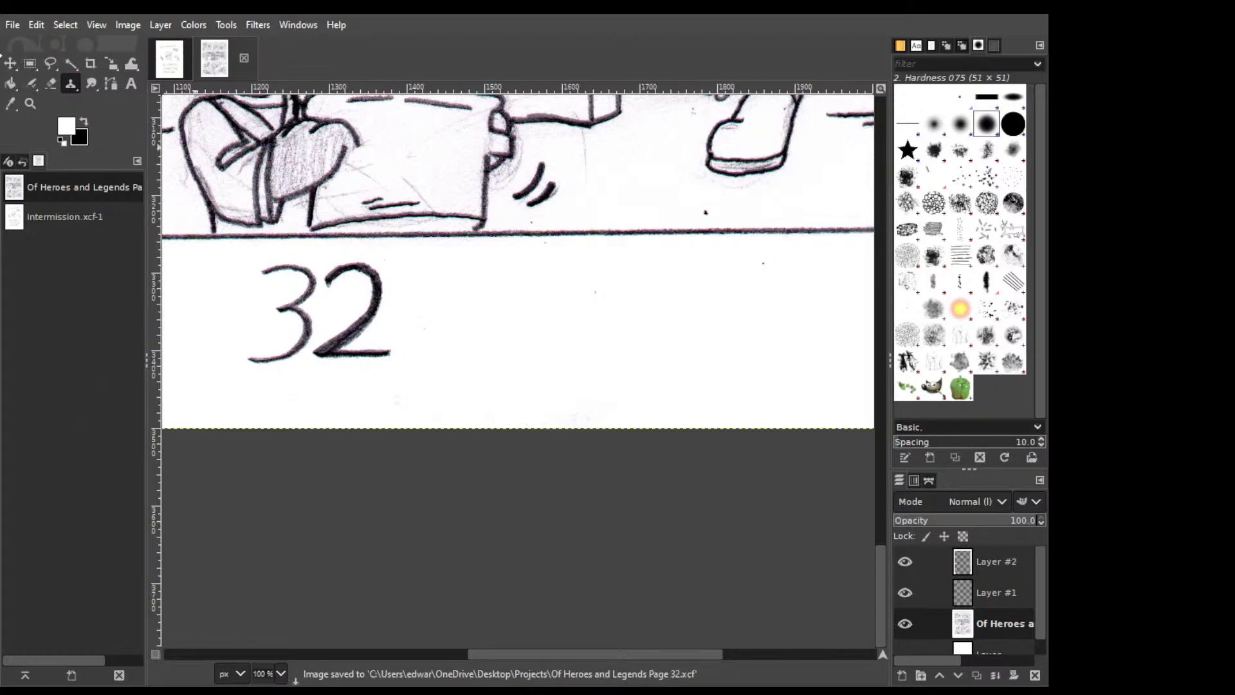
# Clear the selection and set a clean spot in the bottom margin beside the page number as the clone source.
pyautogui.click(31, 67)
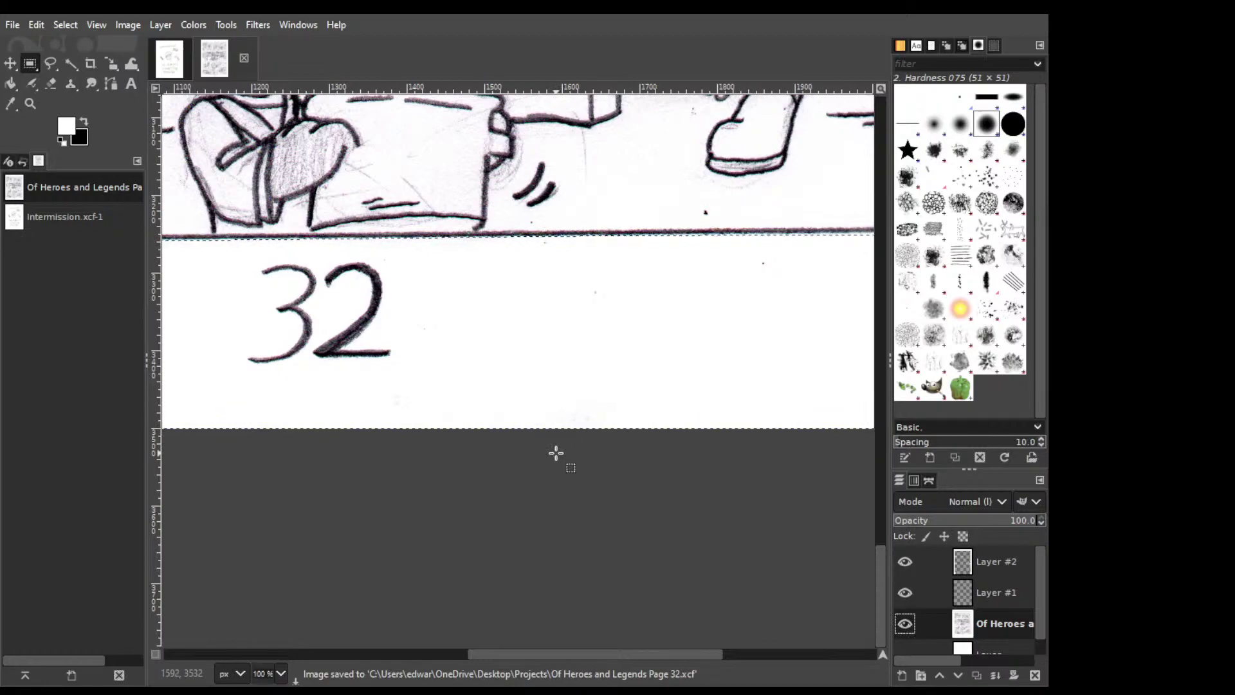
pyautogui.hotkey('ctrl', 'shift', 'a')
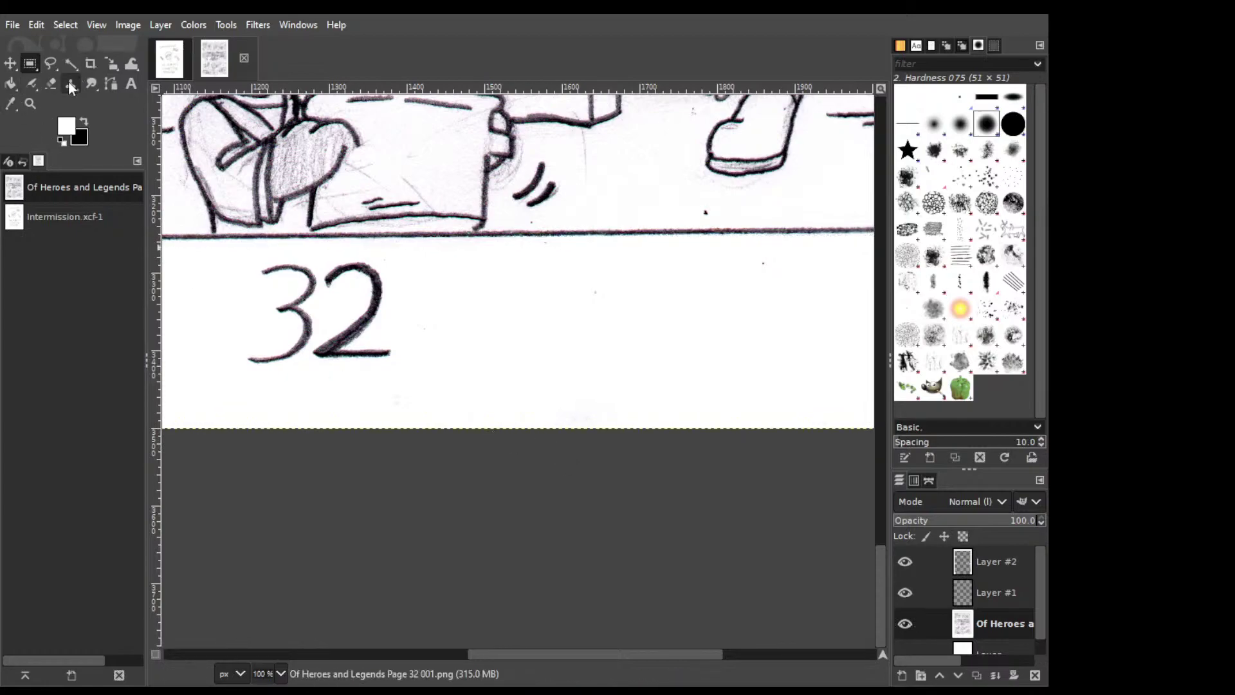
pyautogui.press('c')
pyautogui.keyDown('ctrl'); pyautogui.click(717, 362); pyautogui.keyUp('ctrl')
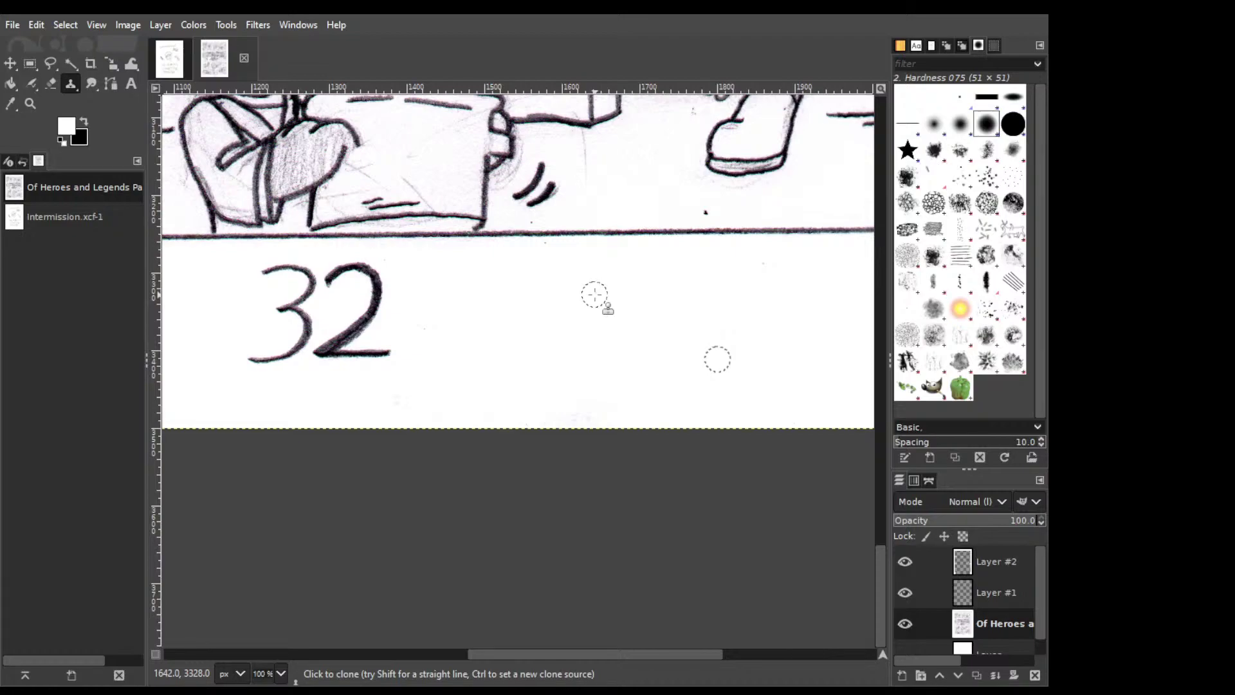
# Set clean floor in the large final panel as the clone source and clone over stray marks near its lower border.
pyautogui.scroll(5, 594, 295)
pyautogui.hscroll(3, 595, 294)
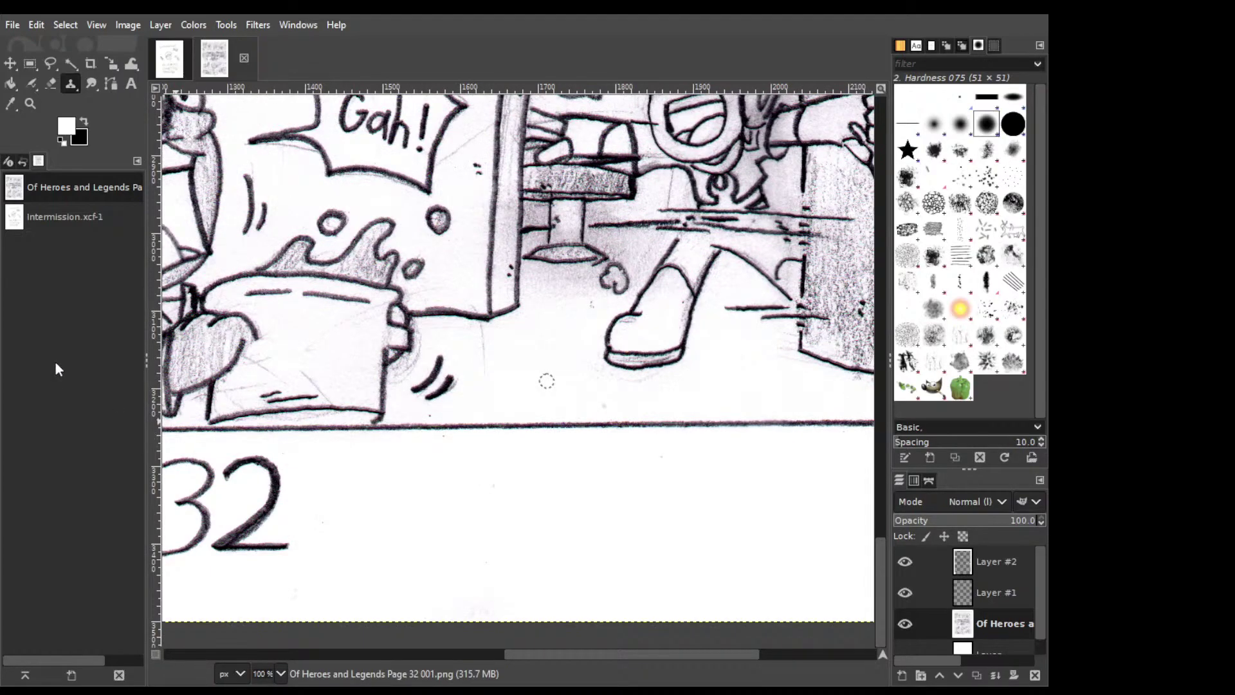
pyautogui.keyDown('ctrl'); pyautogui.click(564, 354); pyautogui.keyUp('ctrl')
pyautogui.hscroll(-2, 476, 396)
pyautogui.scroll(1, 476, 396)
pyautogui.hscroll(-5, 472, 397)
pyautogui.scroll(-1, 472, 397)
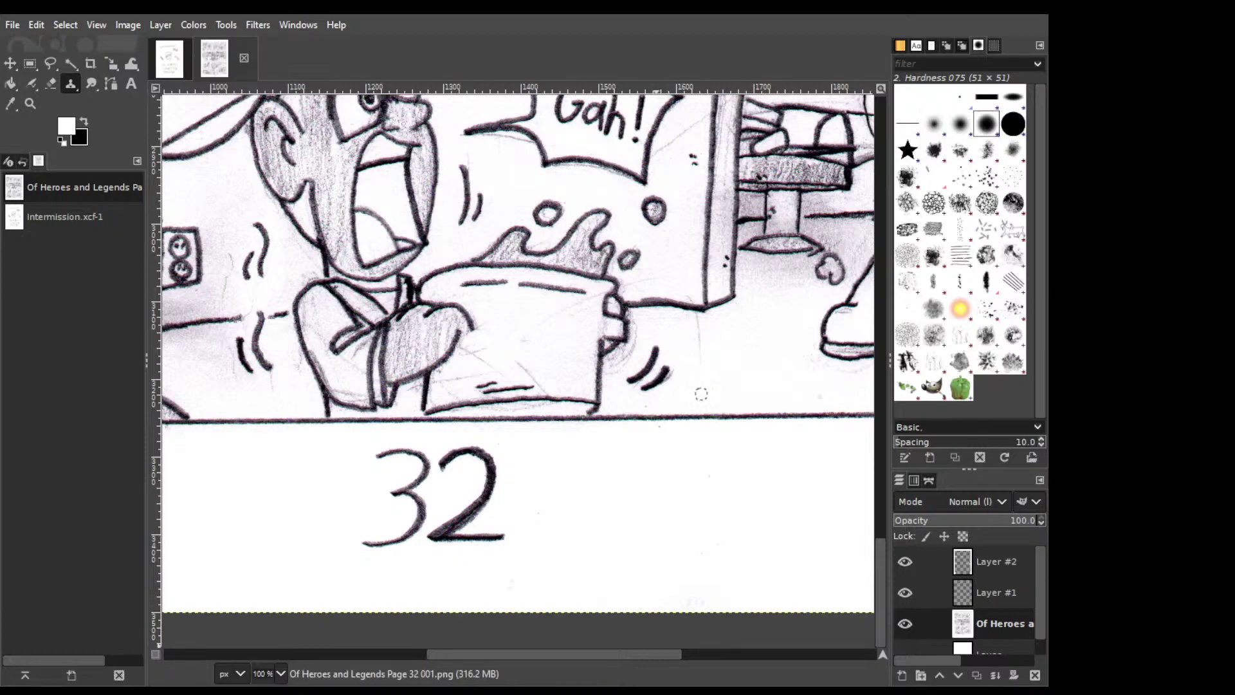
pyautogui.scroll(3, 643, 450)
pyautogui.hscroll(3, 644, 451)
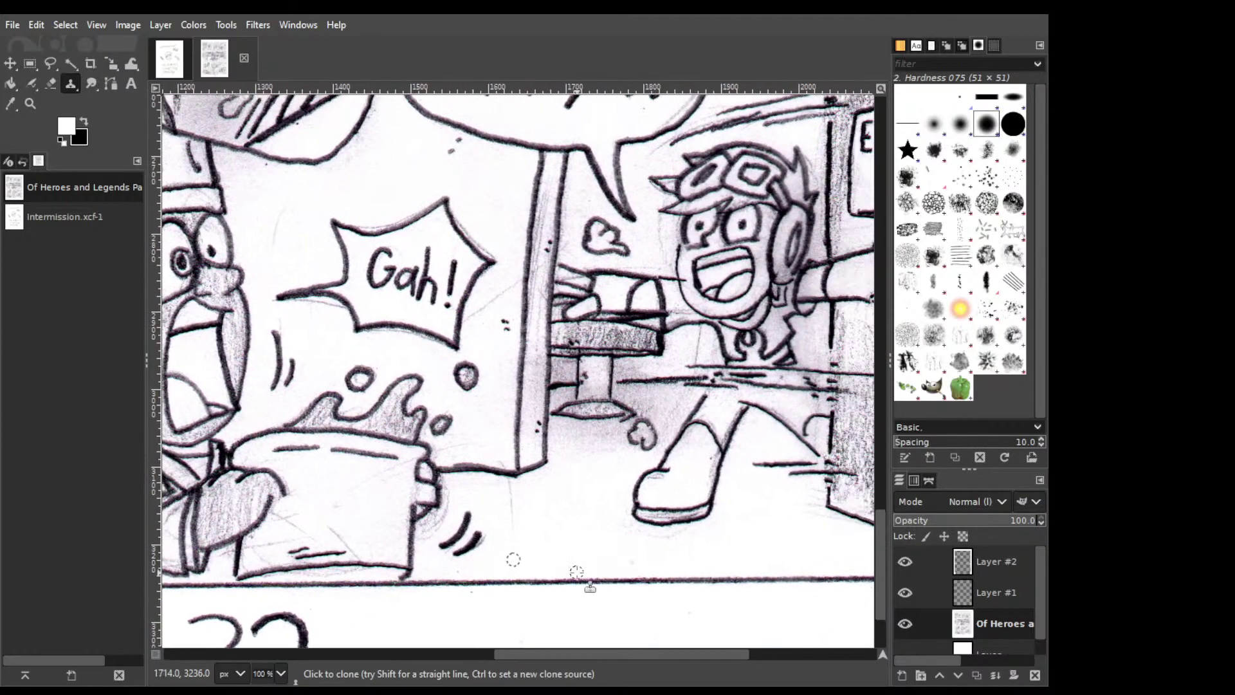
# Set the goggled character's clean cheek as the clone source and clone over the arm line overshooting into the face.
pyautogui.hscroll(1, 650, 412)
pyautogui.scroll(3, 650, 412)
pyautogui.hscroll(4, 653, 438)
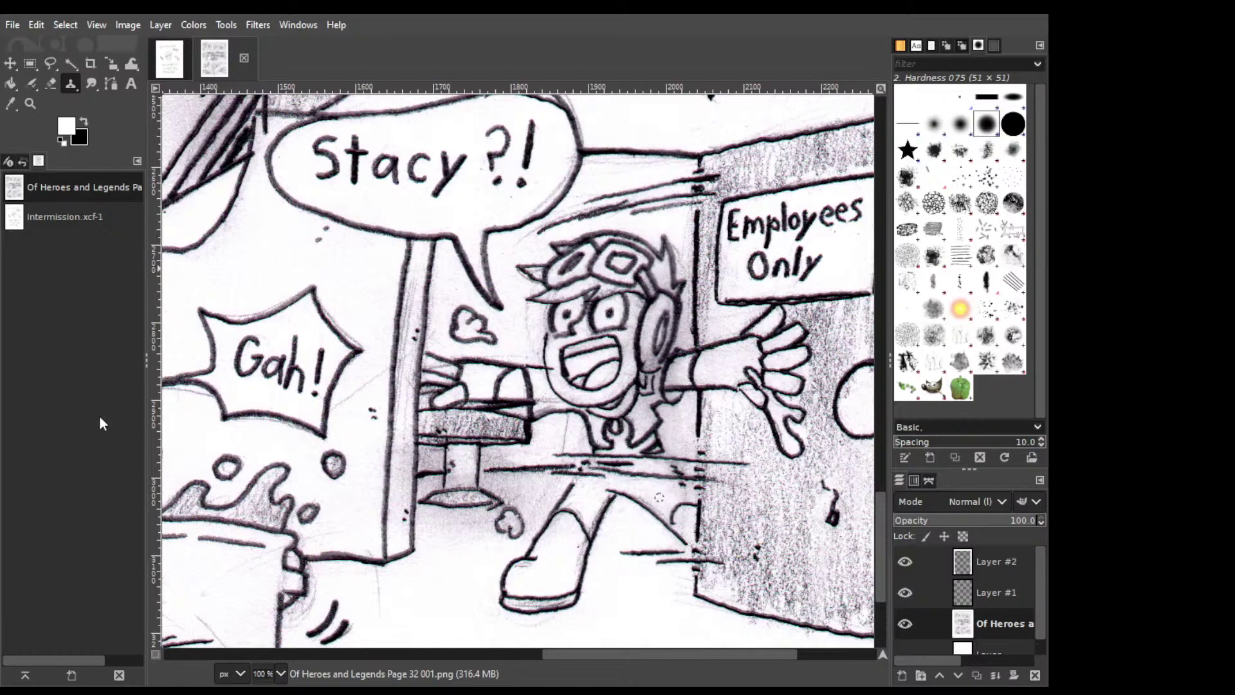
pyautogui.press('3')
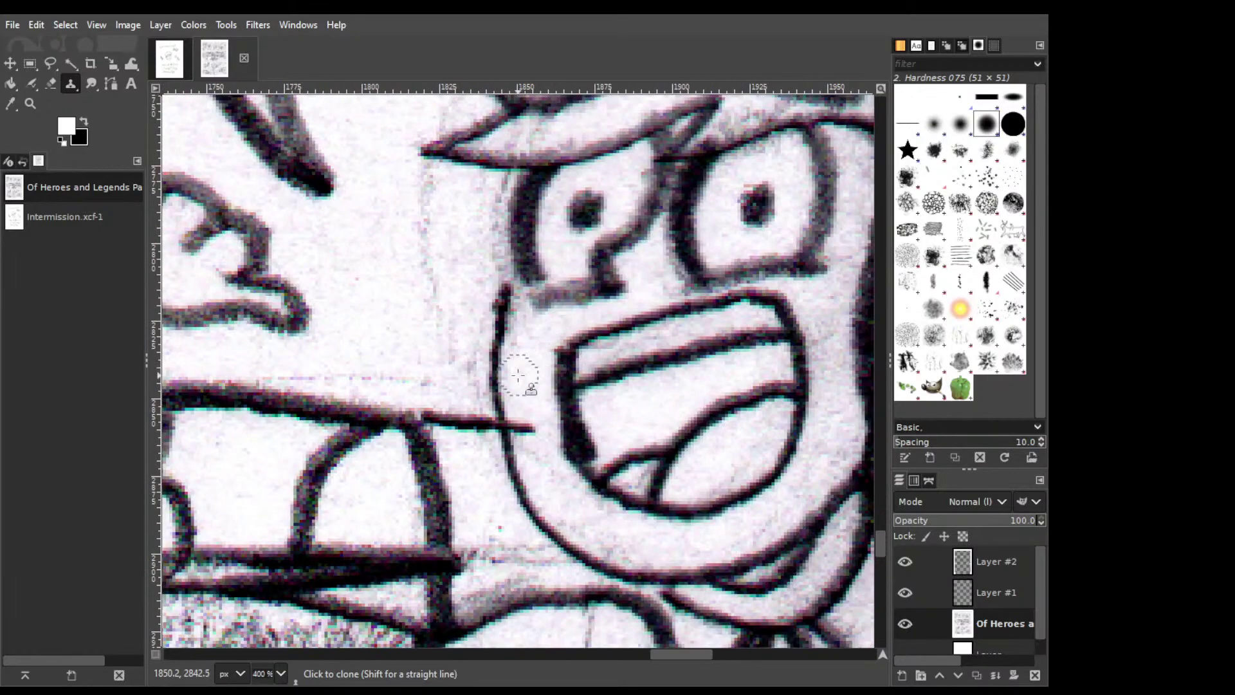
pyautogui.keyDown('ctrl'); pyautogui.click(525, 371); pyautogui.keyUp('ctrl')
pyautogui.moveTo(529, 411)
pyautogui.mouseDown()
pyautogui.moveTo(528, 435)
pyautogui.moveTo(529, 410)
pyautogui.moveTo(538, 426)
pyautogui.moveTo(541, 415)
pyautogui.moveTo(531, 439)
pyautogui.mouseUp()
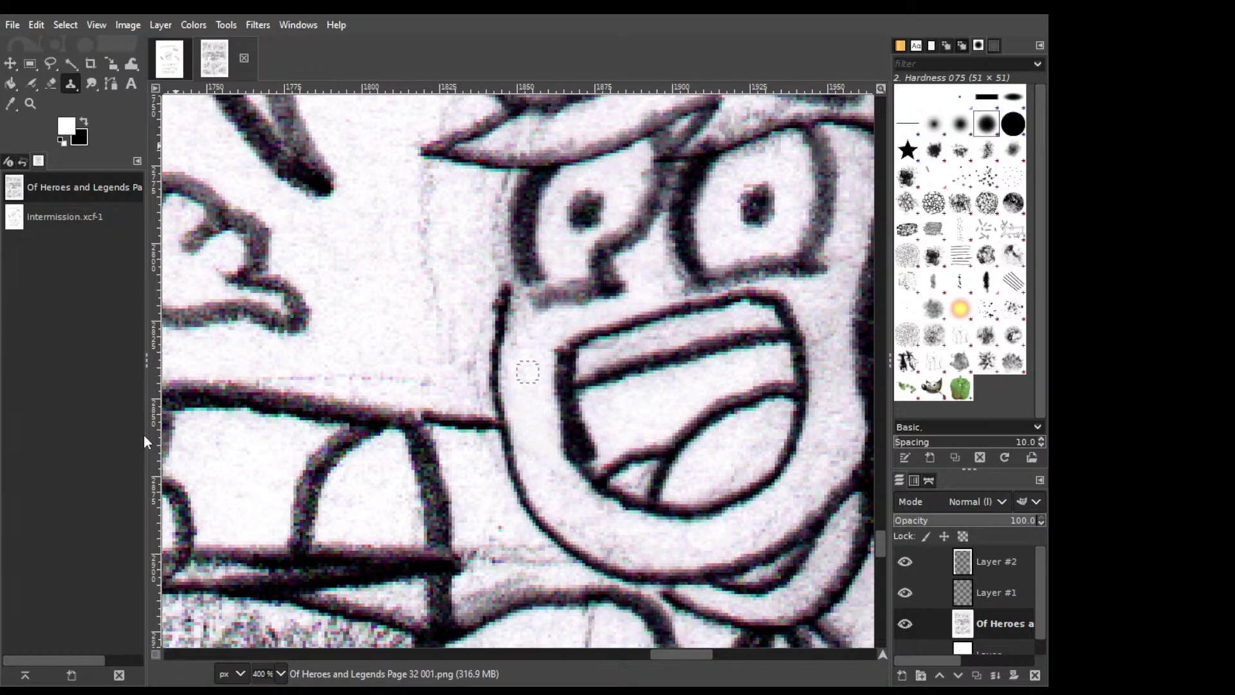
pyautogui.scroll(-3, 588, 248)
pyautogui.scroll(3, 588, 256)
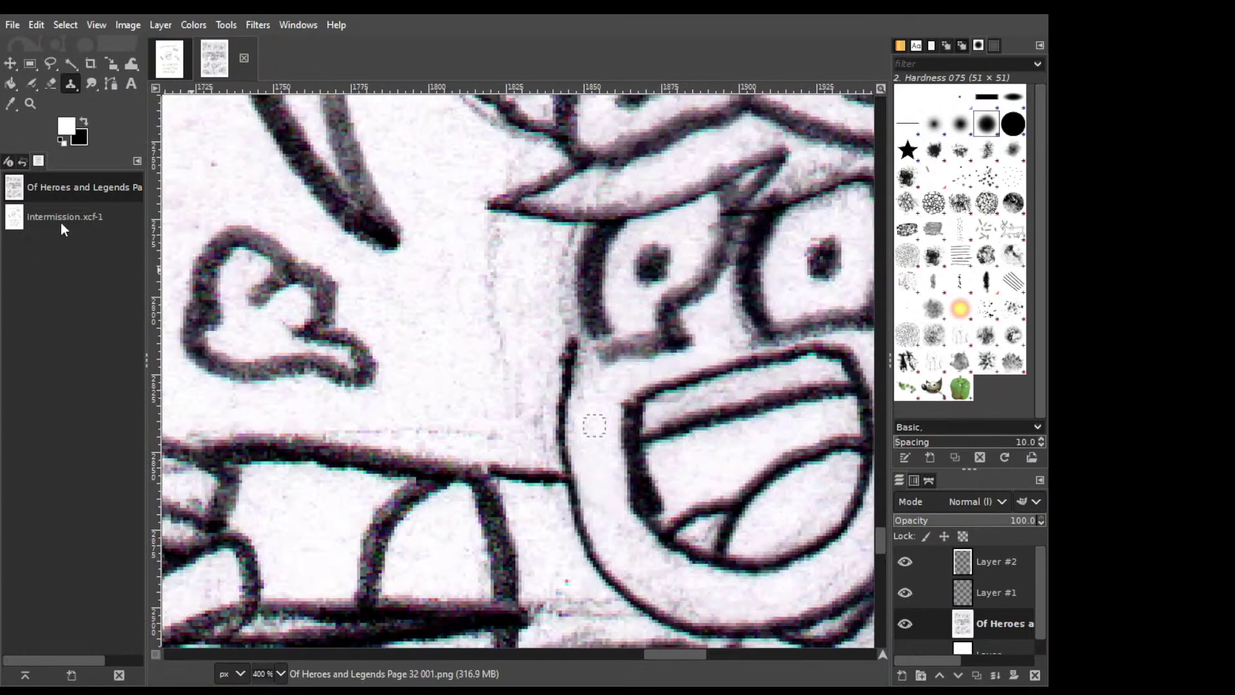
# Try to clone over the faint pencil marks beside the goggled character's face with the Hardness 100 brush.
pyautogui.click(1017, 124)
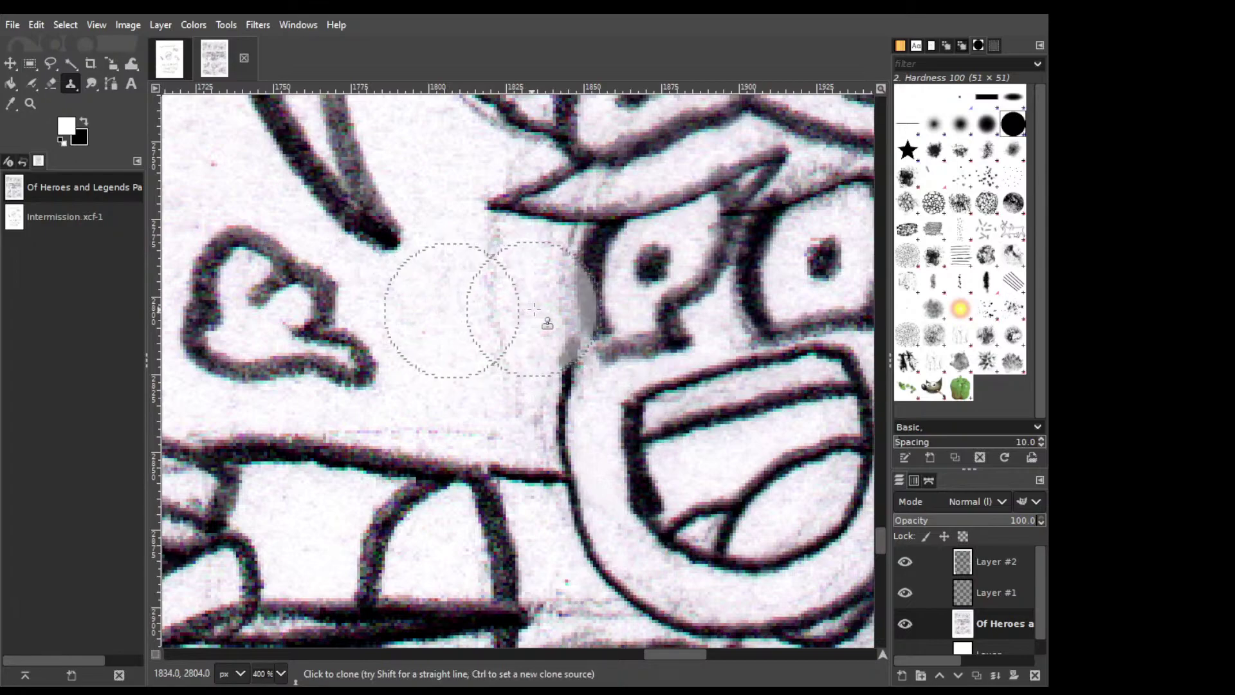
pyautogui.click(591, 308)
pyautogui.hotkey('ctrl', 'z')
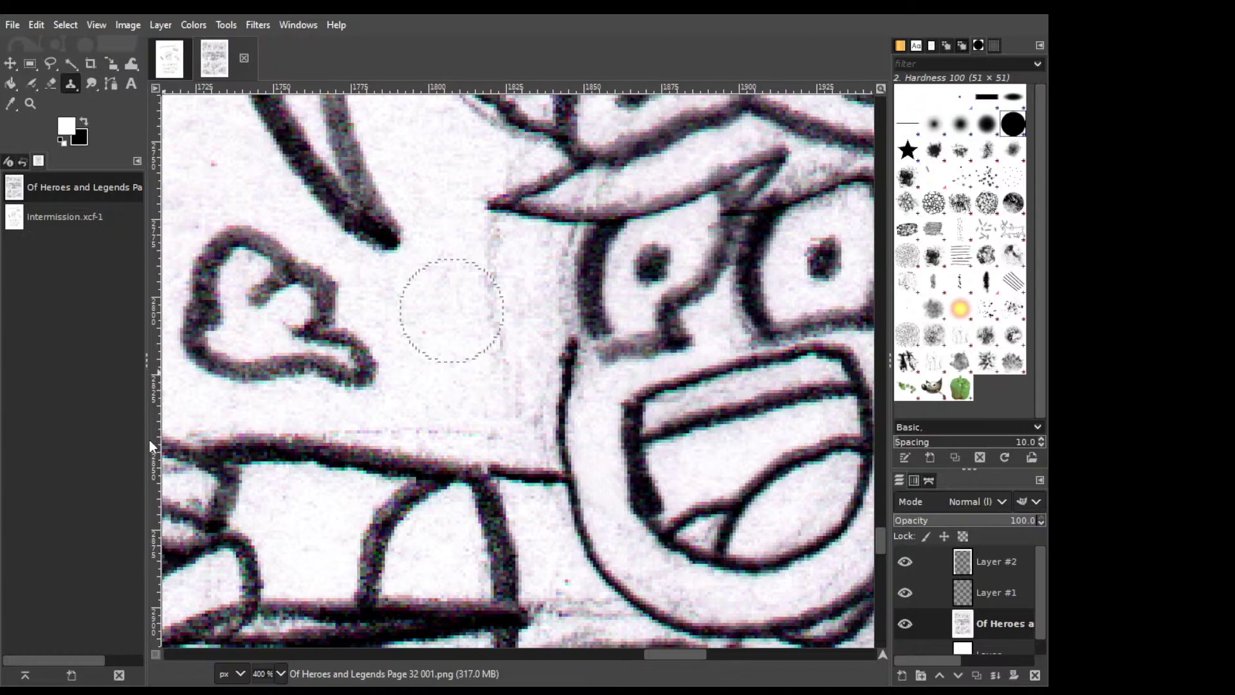
pyautogui.keyDown('ctrl'); pyautogui.click(491, 350); pyautogui.keyUp('ctrl')
pyautogui.click(440, 303)
pyautogui.click(631, 275)
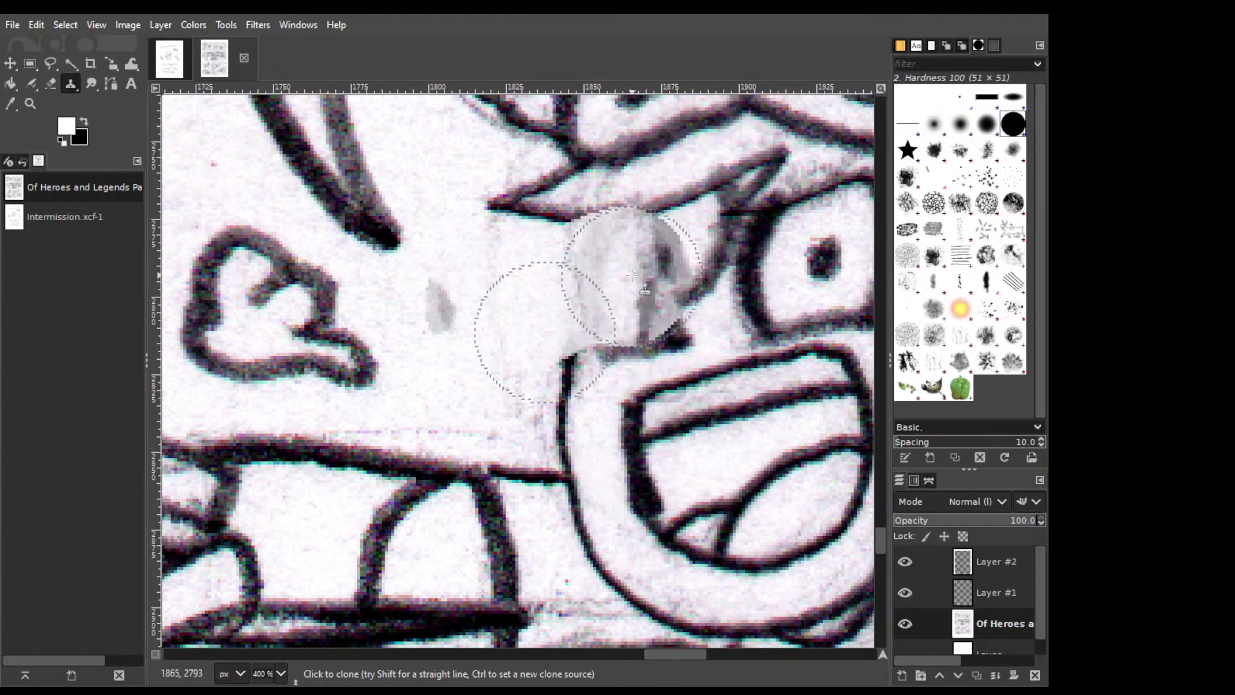
pyautogui.hotkey('ctrl', 'z')
pyautogui.hotkey('ctrl', 'z')
# Try to clone over the same pencil marks with the Hardness 075 brush, using clean background near the puff as source.
pyautogui.click(996, 124)
pyautogui.keyDown('ctrl'); pyautogui.click(442, 342); pyautogui.keyUp('ctrl')
pyautogui.click(554, 309)
pyautogui.moveTo(555, 309)
pyautogui.mouseDown()
pyautogui.moveTo(589, 295)
pyautogui.moveTo(582, 306)
pyautogui.moveTo(604, 319)
pyautogui.moveTo(672, 264)
pyautogui.moveTo(588, 317)
pyautogui.mouseUp()
pyautogui.hotkey('ctrl', 'z')
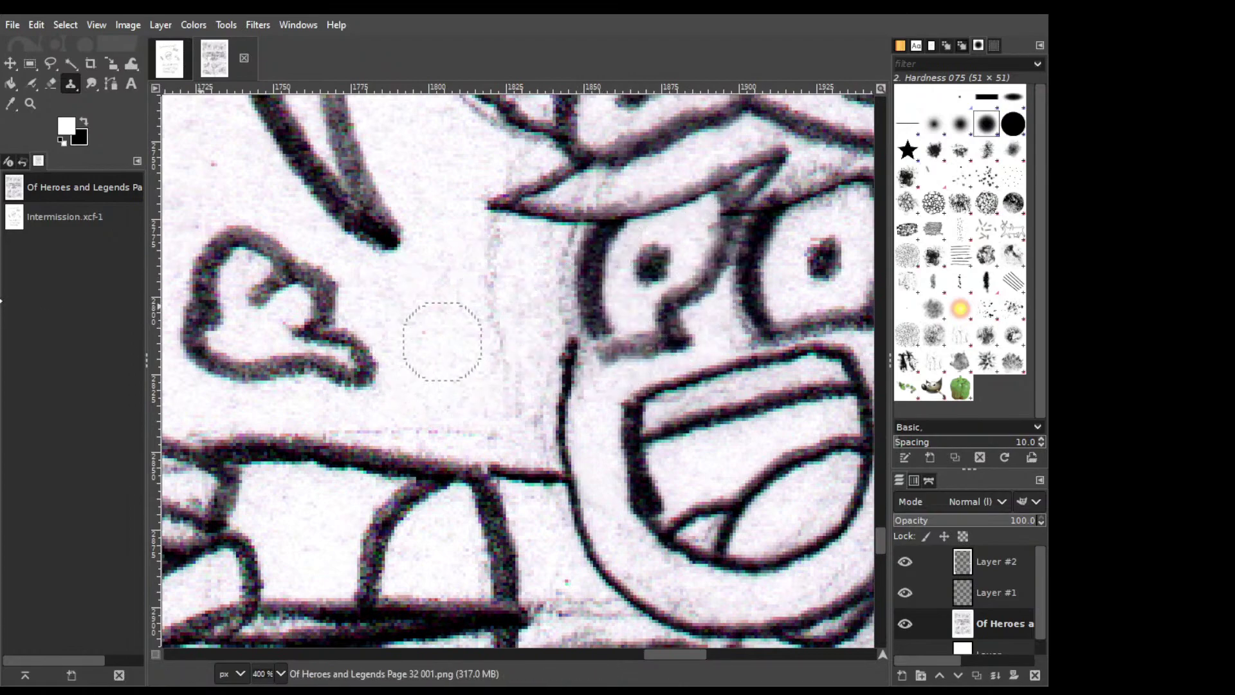
pyautogui.press(']')
pyautogui.press('[')
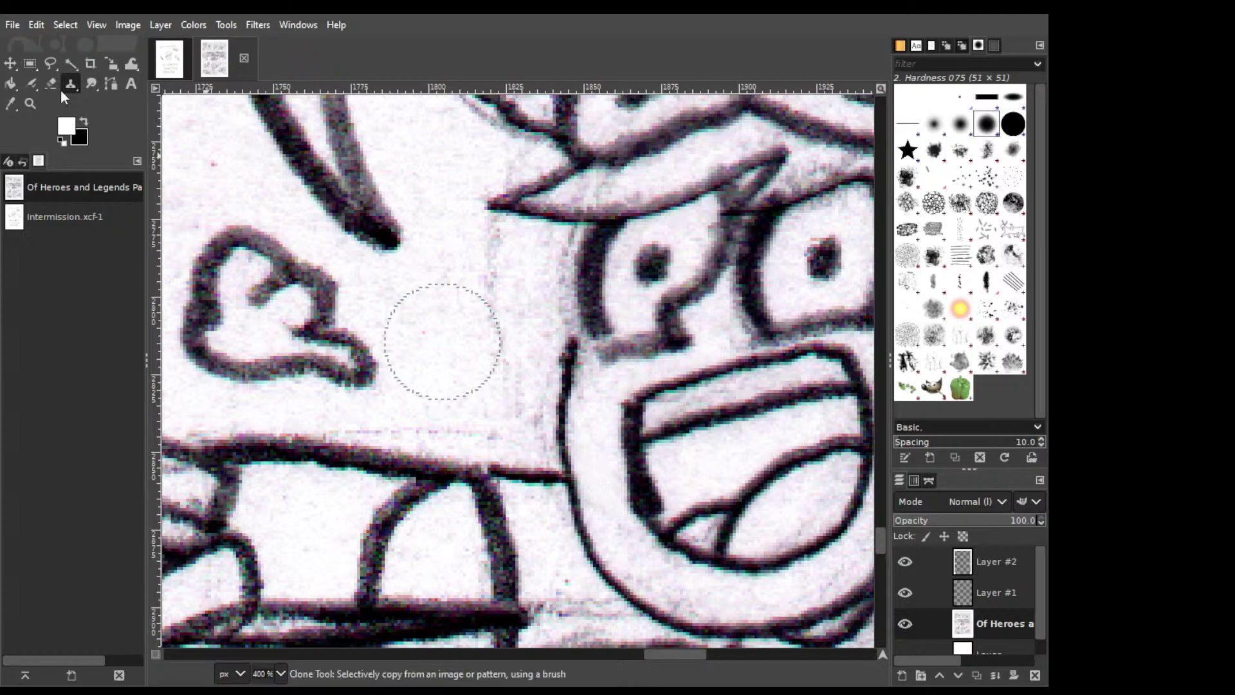
pyautogui.click(71, 84)
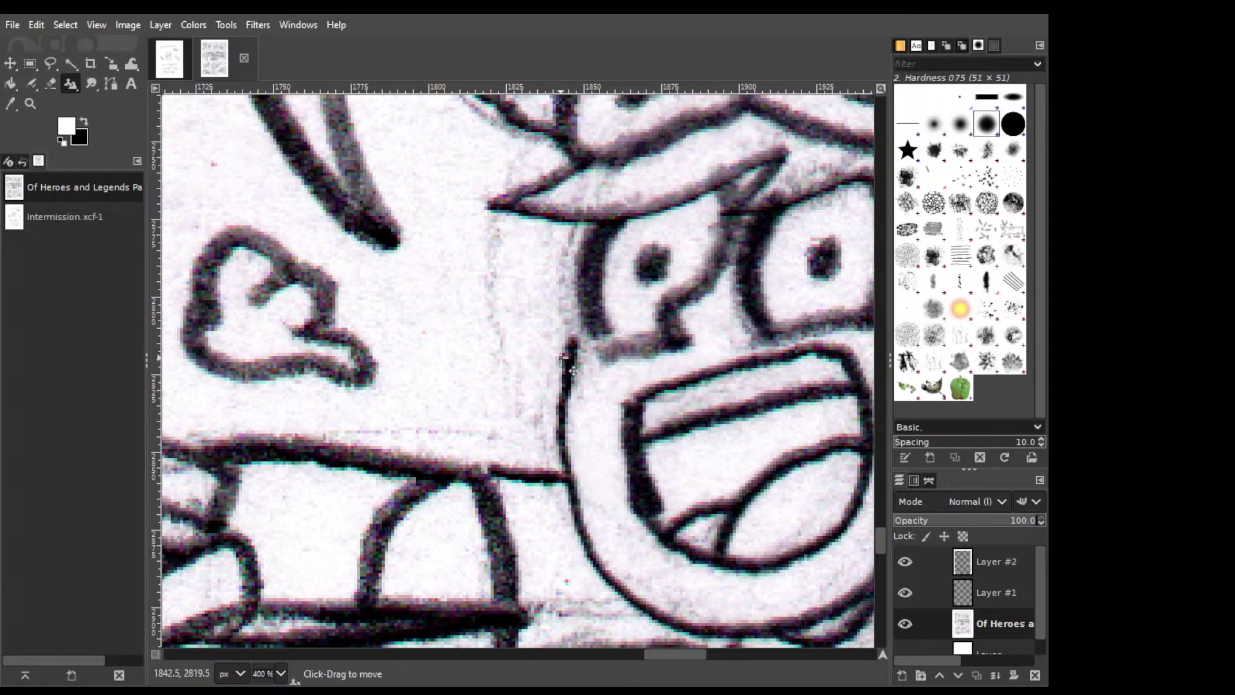
pyautogui.scroll(-3, 570, 373)
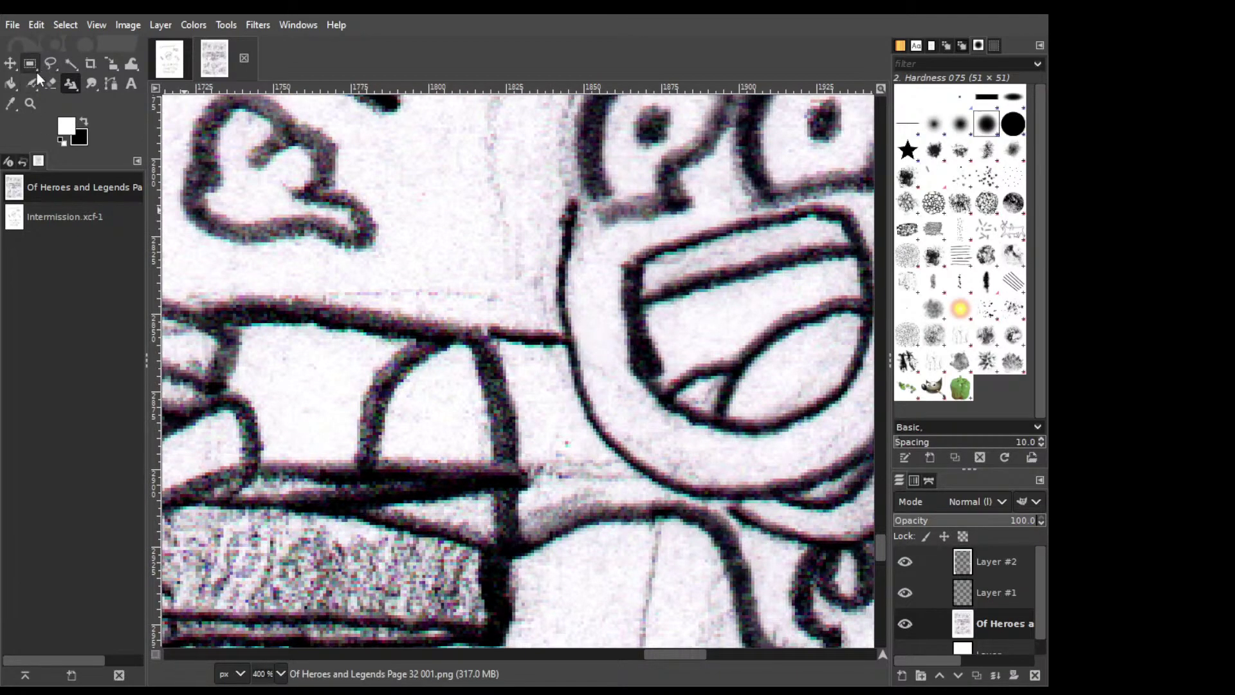
pyautogui.press('x')
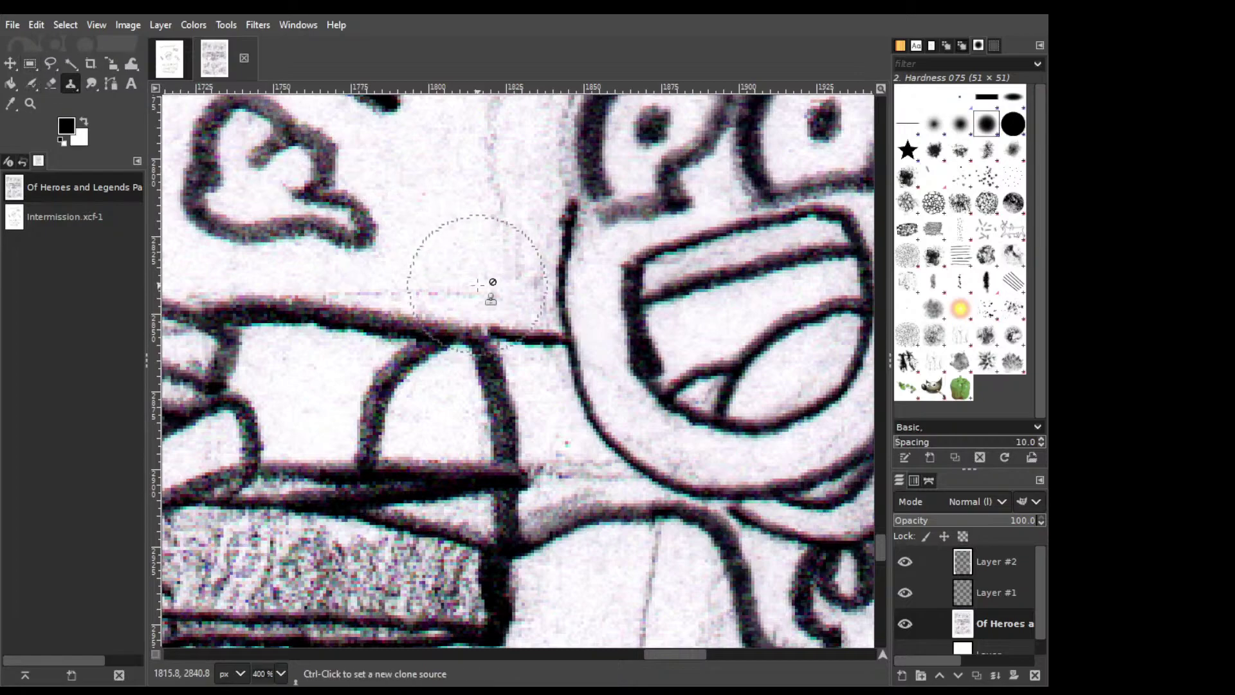
# Set clean background between the puff and the goggled character's face as the clone source and clone over the faint pencil marks.
pyautogui.scroll(6, 525, 295)
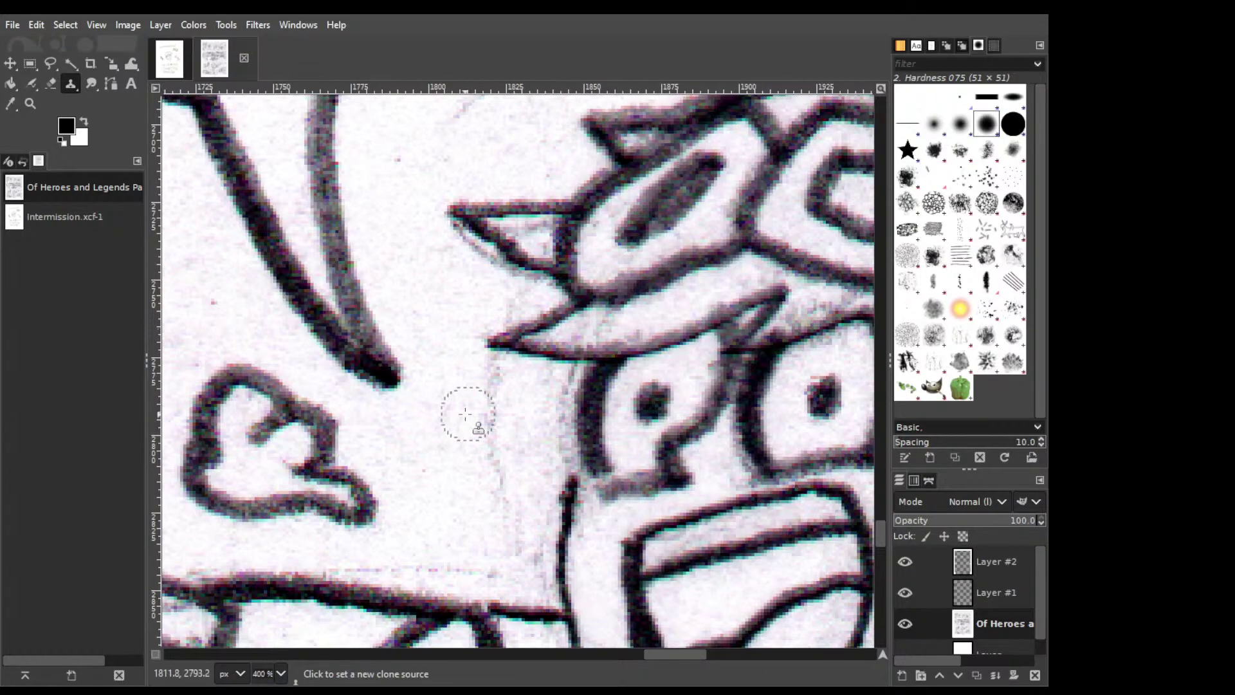
pyautogui.keyDown('ctrl'); pyautogui.click(434, 436); pyautogui.keyUp('ctrl')
pyautogui.scroll(1, 544, 397)
pyautogui.moveTo(545, 398); pyautogui.dragTo(466, 74)
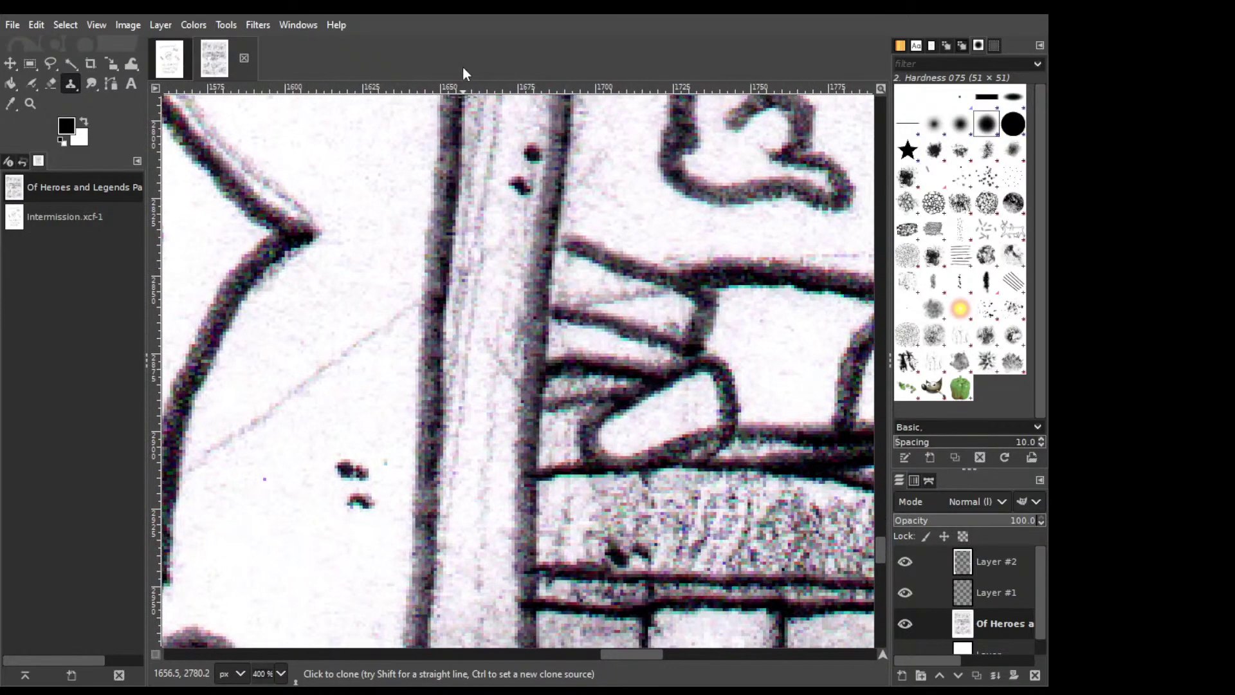
# Examine the final panel from the outlet and page number across to its right border and up to the gutter above.
pyautogui.press('-')
pyautogui.press('-')
pyautogui.press('-')
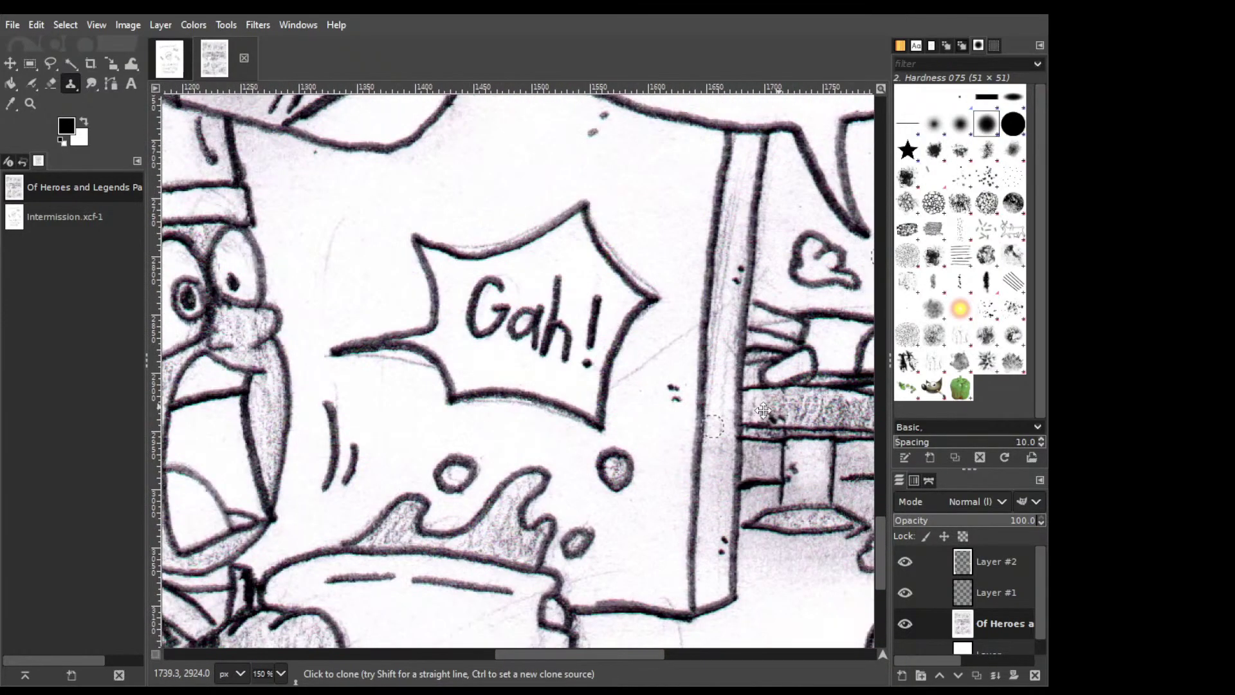
pyautogui.hscroll(-5, 763, 410)
pyautogui.scroll(-4, 763, 411)
pyautogui.scroll(-1, 549, 310)
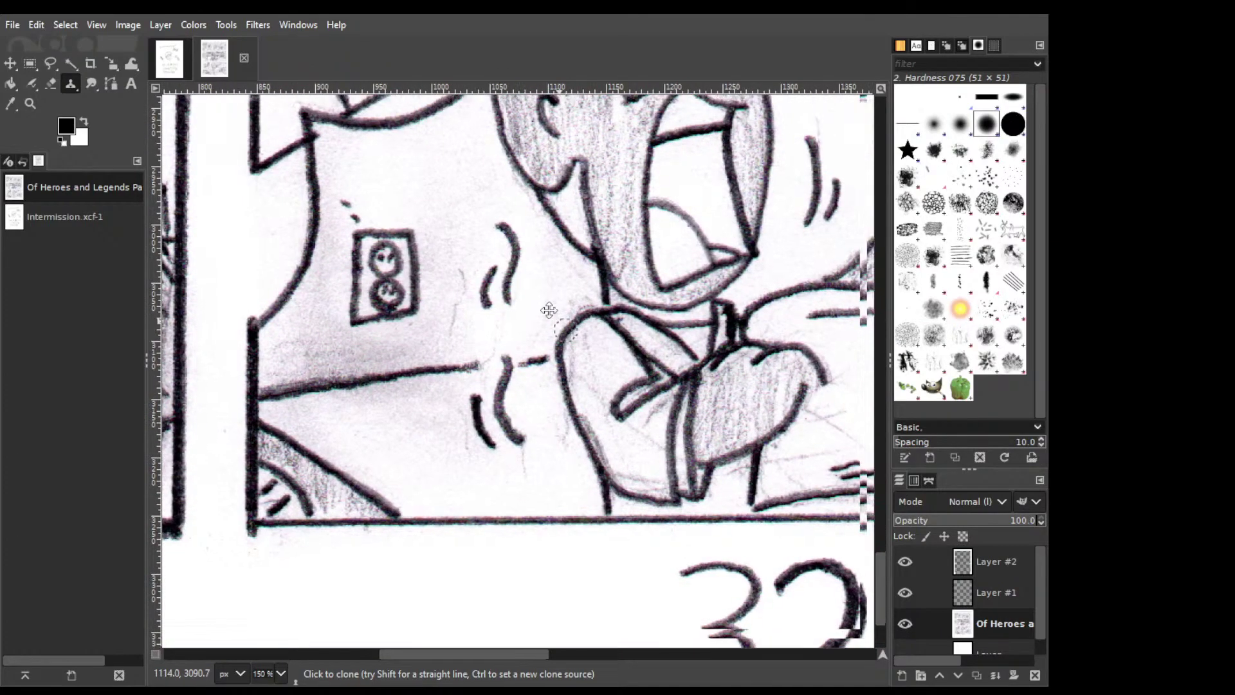
pyautogui.hscroll(4, 549, 310)
pyautogui.scroll(-1, 644, 333)
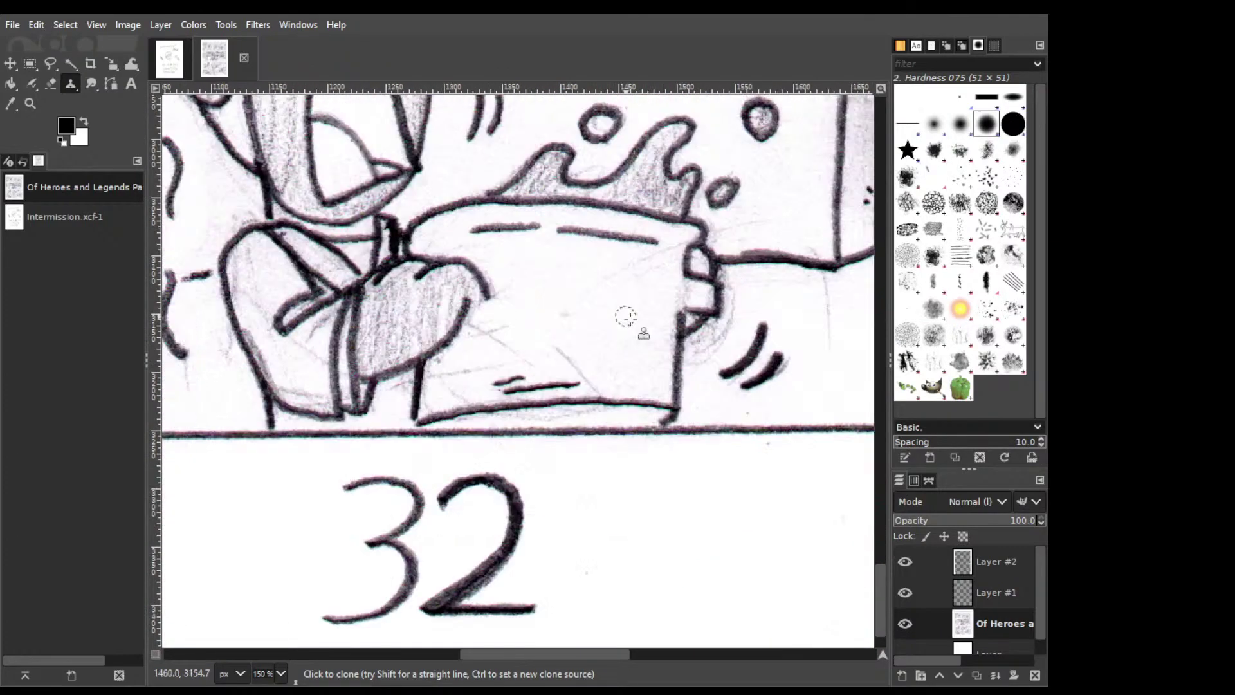
pyautogui.hscroll(15, 643, 334)
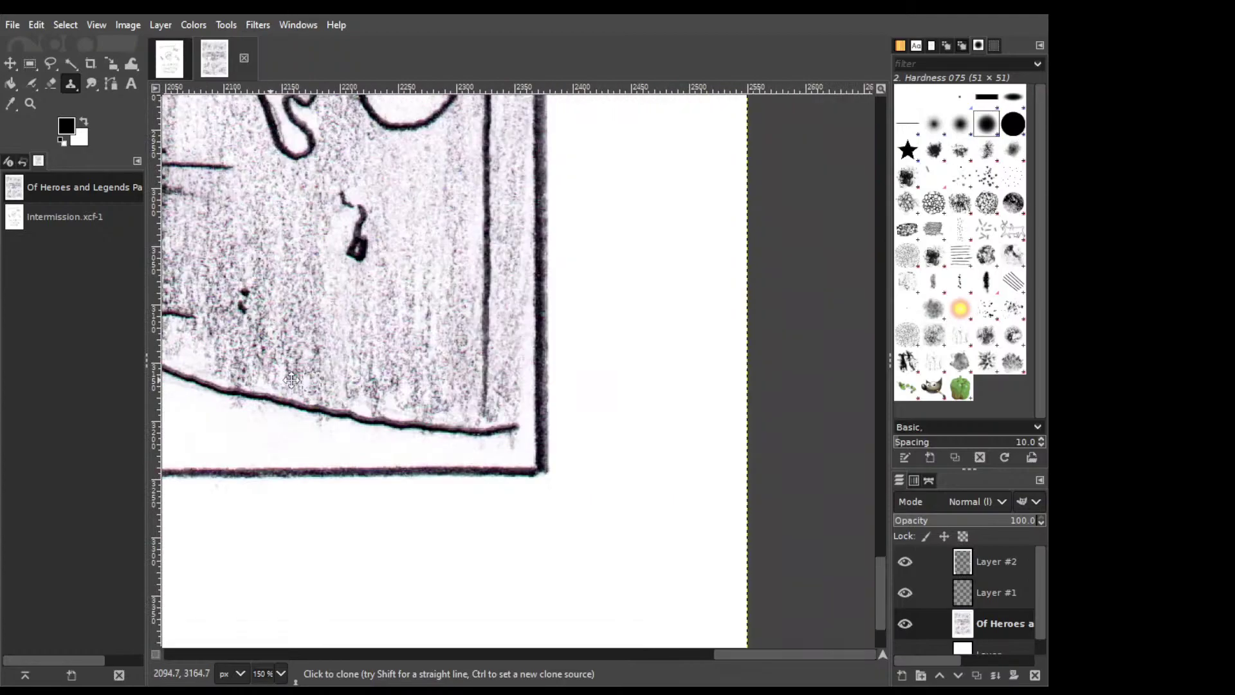
pyautogui.scroll(7, 491, 361)
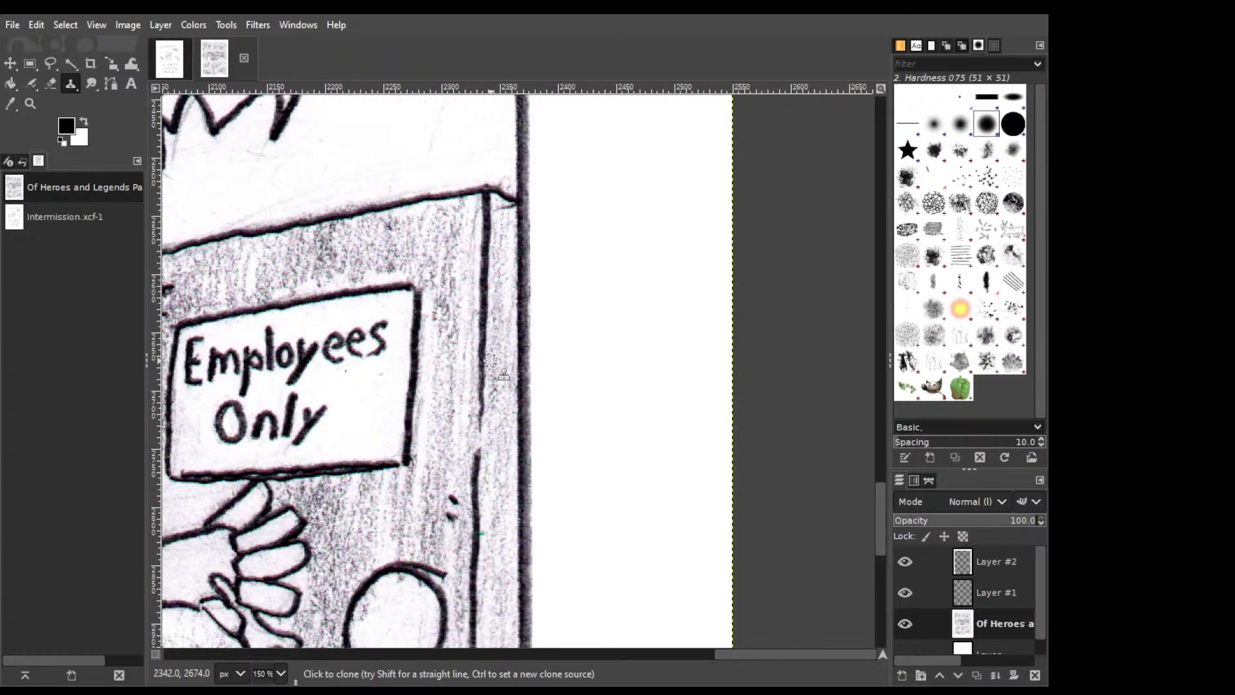
pyautogui.scroll(4, 491, 361)
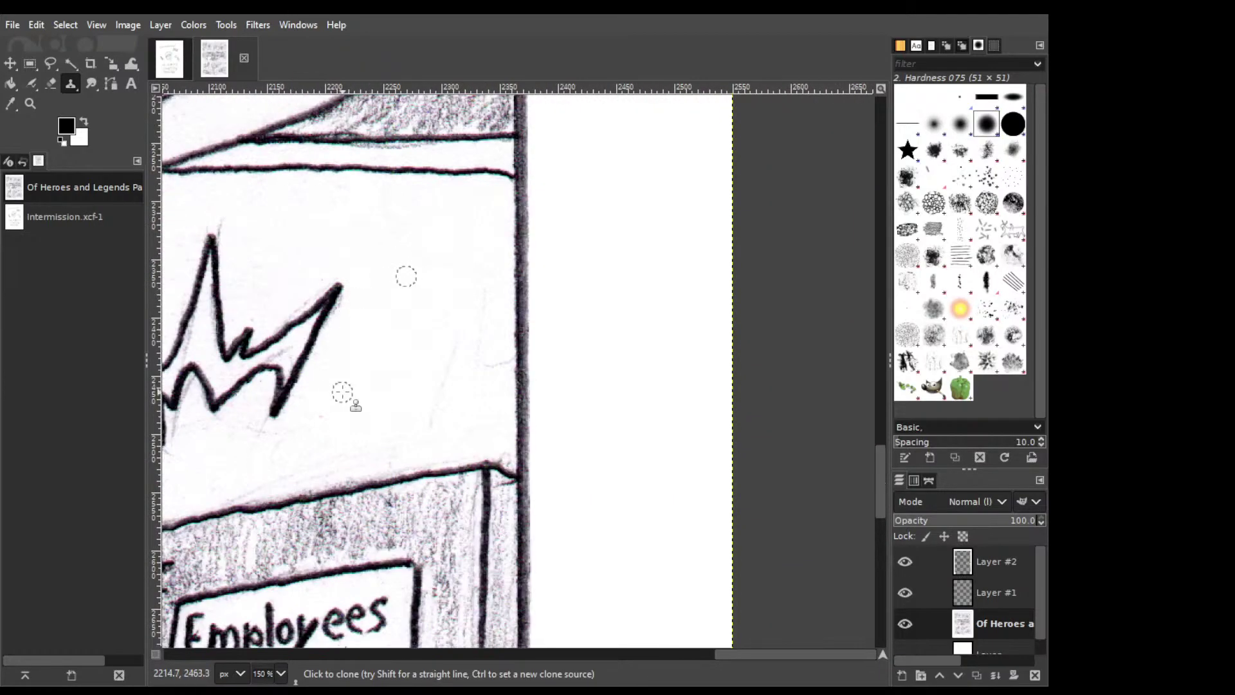
pyautogui.scroll(2, 363, 302)
pyautogui.moveTo(331, 370); pyautogui.dragTo(838, 255)
pyautogui.scroll(2, 658, 309)
pyautogui.scroll(2, 659, 312)
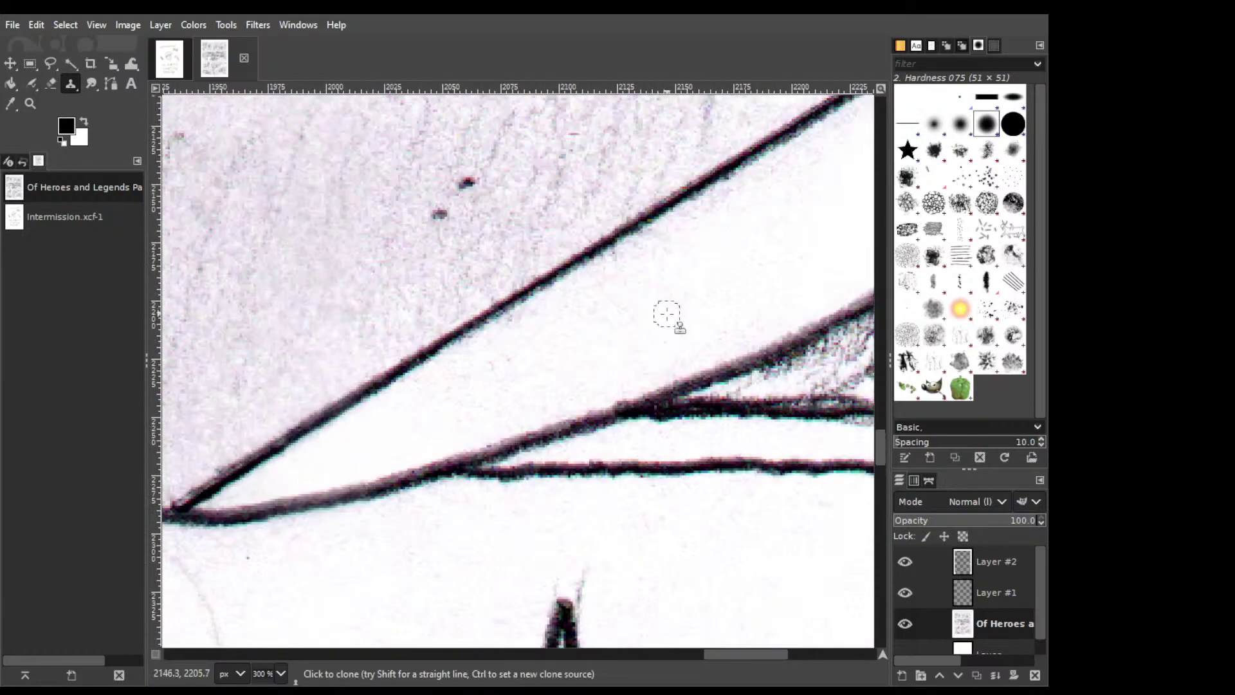
pyautogui.scroll(2, 756, 325)
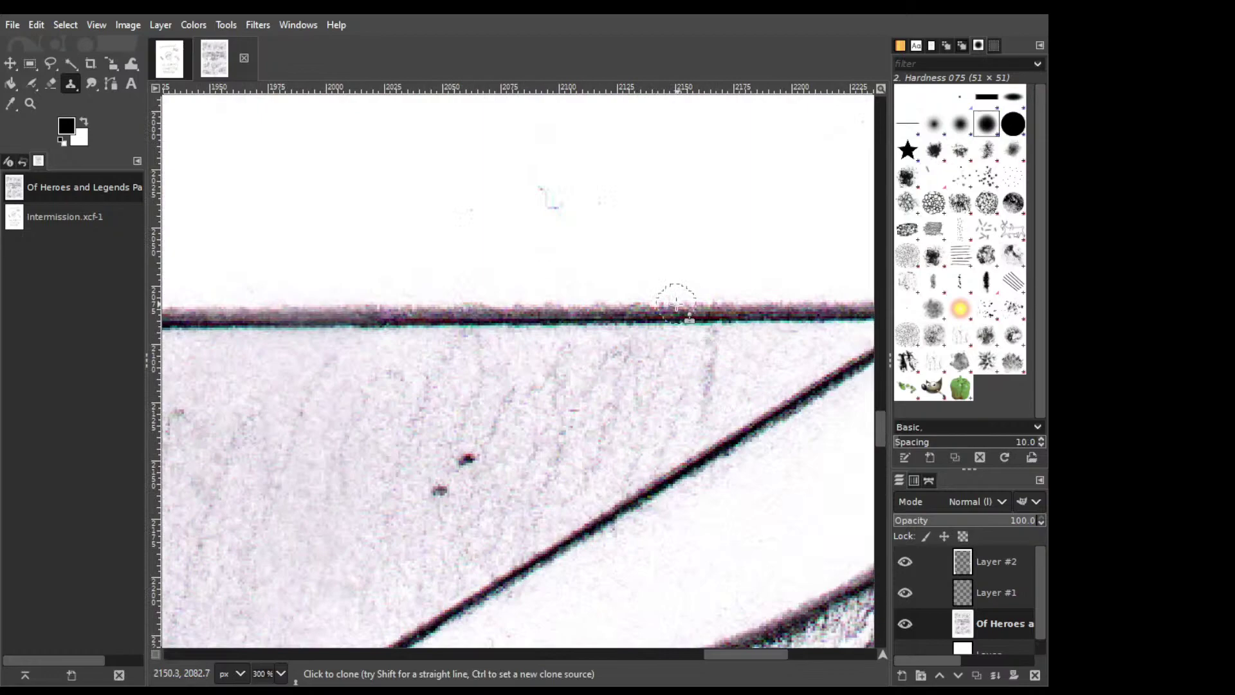
pyautogui.scroll(2, 676, 303)
pyautogui.hscroll(3, 628, 402)
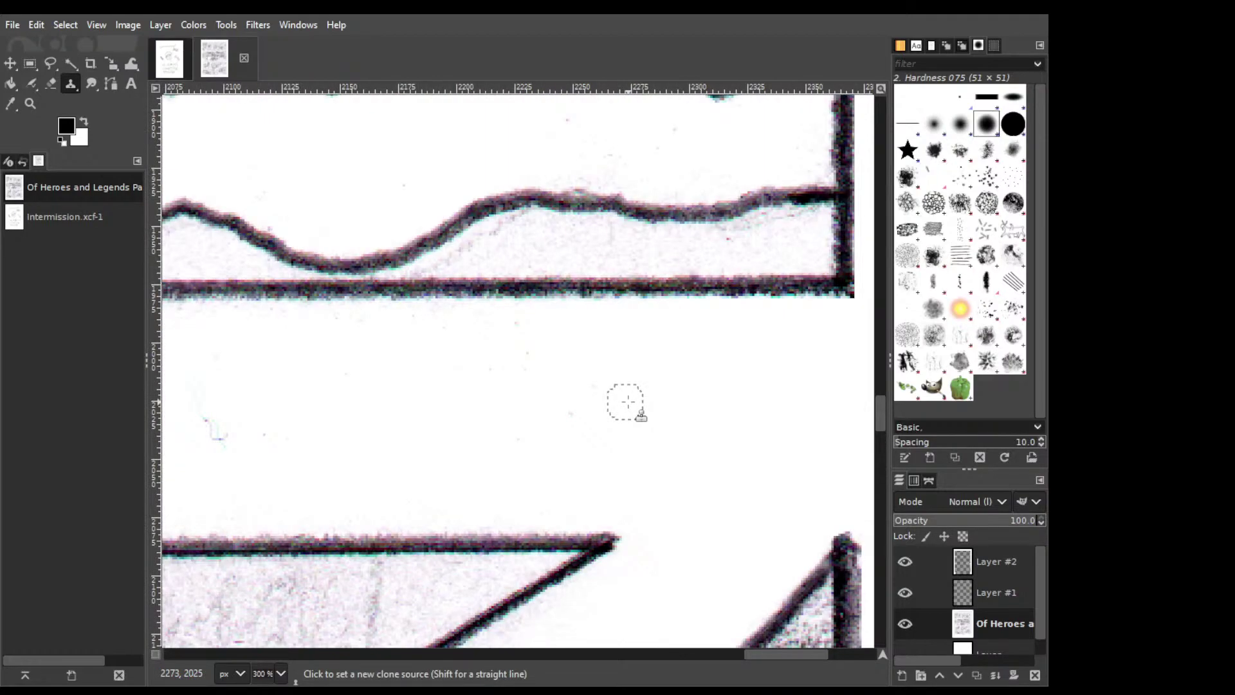
# Clone clean background over the stray line stub above the "Stacy ?!" speech bubble, down to the remnant touching the upper line.
pyautogui.scroll(-3, 628, 402)
pyautogui.moveTo(482, 374)
pyautogui.mouseDown()
pyautogui.moveTo(764, 276)
pyautogui.moveTo(953, 115)
pyautogui.moveTo(580, 192)
pyautogui.moveTo(583, 222)
pyautogui.moveTo(626, 228)
pyautogui.moveTo(559, 187)
pyautogui.moveTo(590, 211)
pyautogui.moveTo(532, 200)
pyautogui.moveTo(664, 259)
pyautogui.mouseUp()
pyautogui.scroll(3, 580, 193)
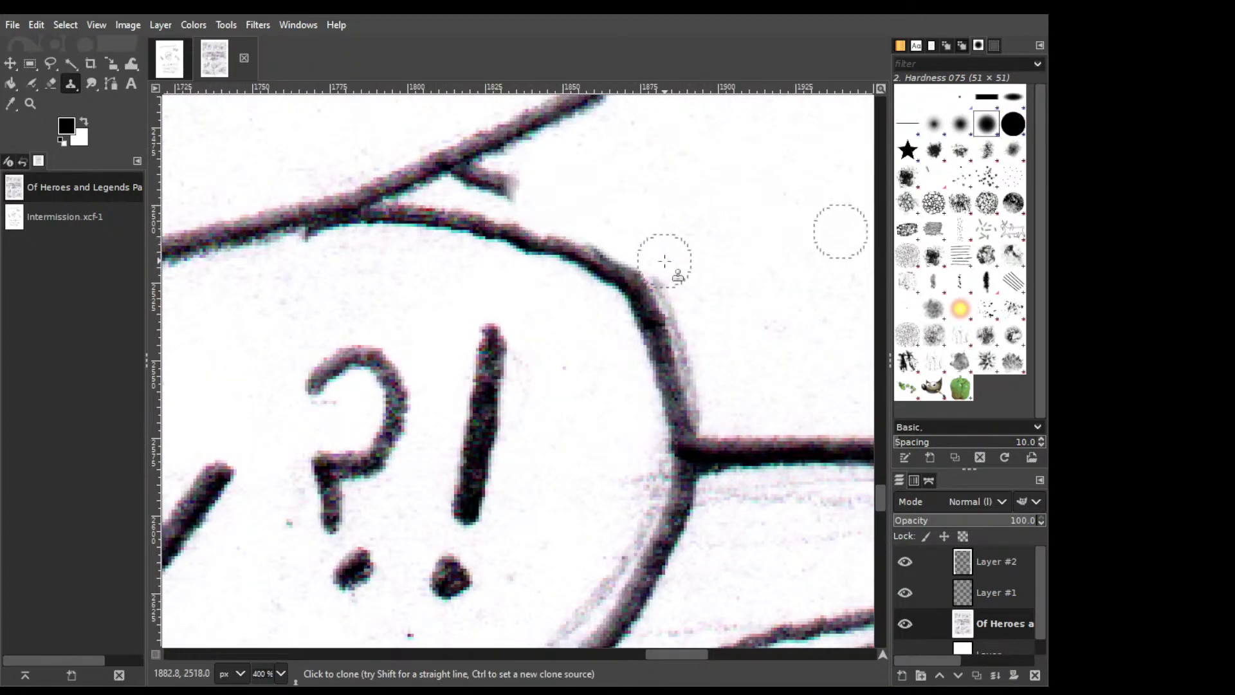
pyautogui.moveTo(546, 179)
pyautogui.mouseDown()
pyautogui.moveTo(500, 174)
pyautogui.moveTo(485, 186)
pyautogui.moveTo(521, 190)
pyautogui.mouseUp()
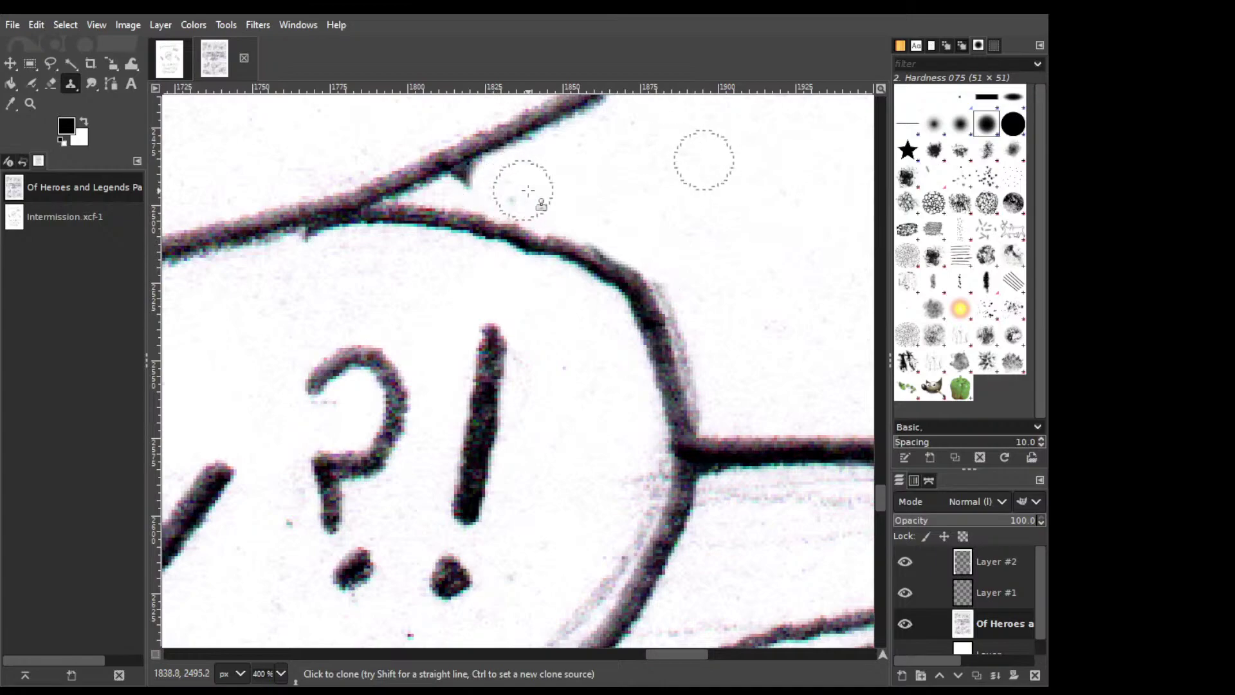
pyautogui.keyDown('ctrl'); pyautogui.click(566, 171); pyautogui.keyUp('ctrl')
pyautogui.moveTo(463, 182)
pyautogui.mouseDown()
pyautogui.moveTo(487, 182)
pyautogui.moveTo(455, 185)
pyautogui.moveTo(481, 183)
pyautogui.moveTo(469, 182)
pyautogui.mouseUp()
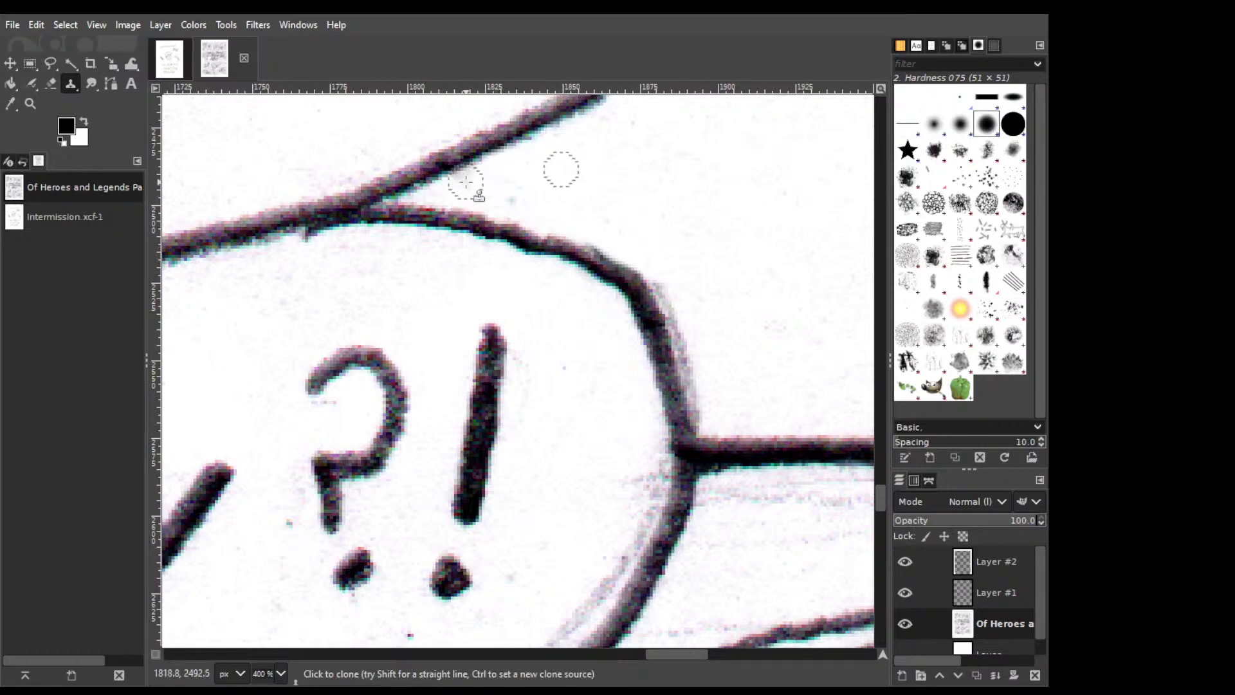
# Clone over the line ends overshooting the black hatched area beside the "Stacy ?!" speech bubble.
pyautogui.scroll(-8, 522, 190)
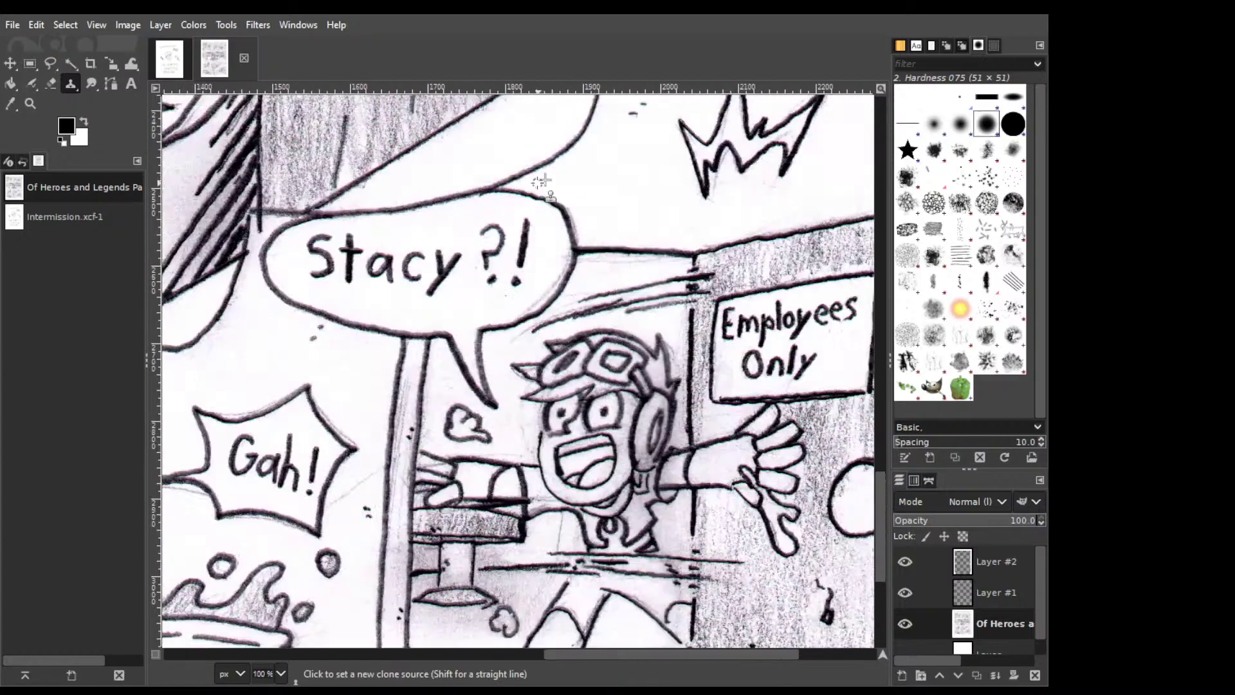
pyautogui.hscroll(-3, 492, 263)
pyautogui.scroll(3, 493, 264)
pyautogui.scroll(3, 493, 264)
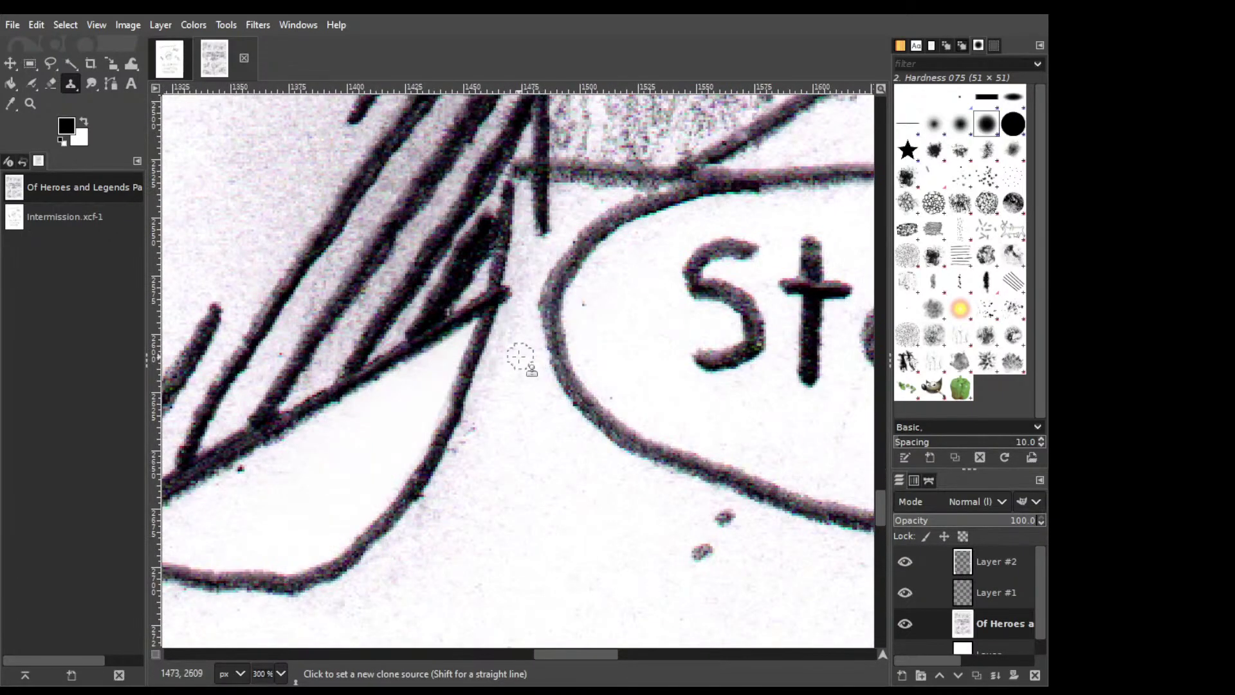
pyautogui.moveTo(514, 273)
pyautogui.mouseDown()
pyautogui.moveTo(516, 294)
pyautogui.moveTo(520, 283)
pyautogui.mouseUp()
pyautogui.moveTo(535, 193)
pyautogui.mouseDown()
pyautogui.moveTo(539, 227)
pyautogui.moveTo(546, 200)
pyautogui.moveTo(539, 250)
pyautogui.moveTo(542, 214)
pyautogui.moveTo(571, 209)
pyautogui.moveTo(550, 203)
pyautogui.moveTo(549, 238)
pyautogui.moveTo(555, 206)
pyautogui.moveTo(532, 231)
pyautogui.moveTo(542, 283)
pyautogui.mouseUp()
# Clone clean background over the speck beside the wide-eyed character's hat and clone away the line end overshooting onto the hat.
pyautogui.scroll(-5, 640, 354)
pyautogui.hscroll(-5, 639, 354)
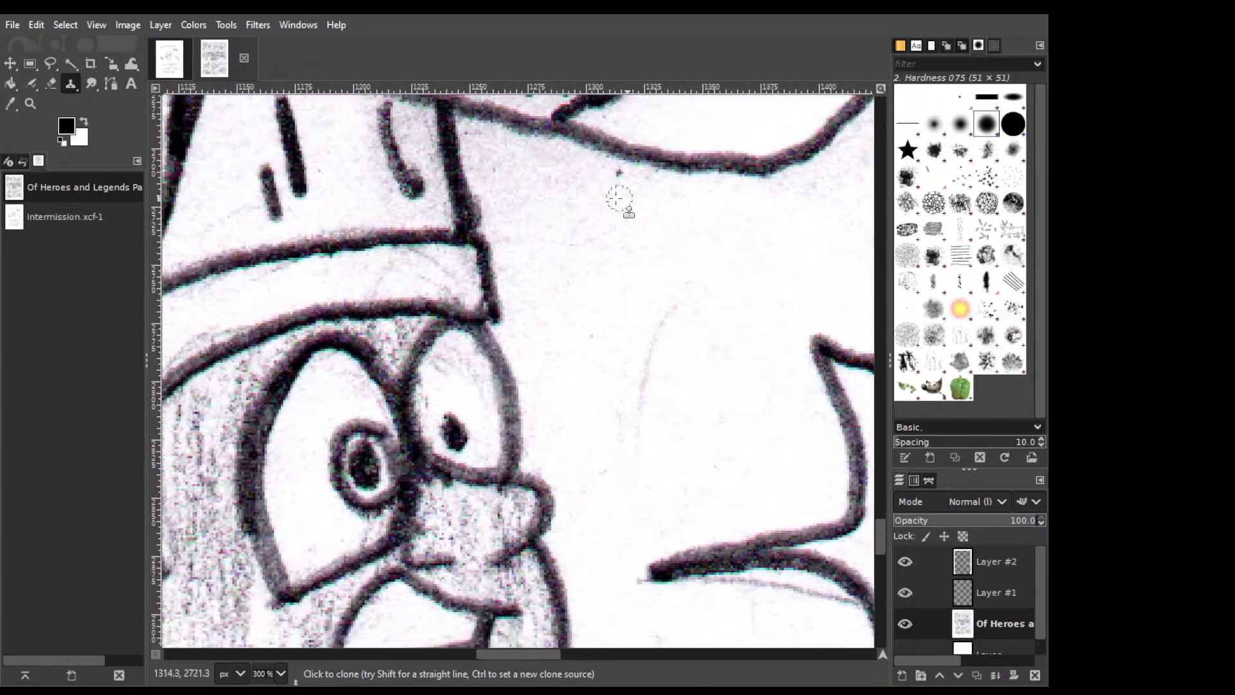
pyautogui.keyDown('ctrl'); pyautogui.click(692, 245); pyautogui.keyUp('ctrl')
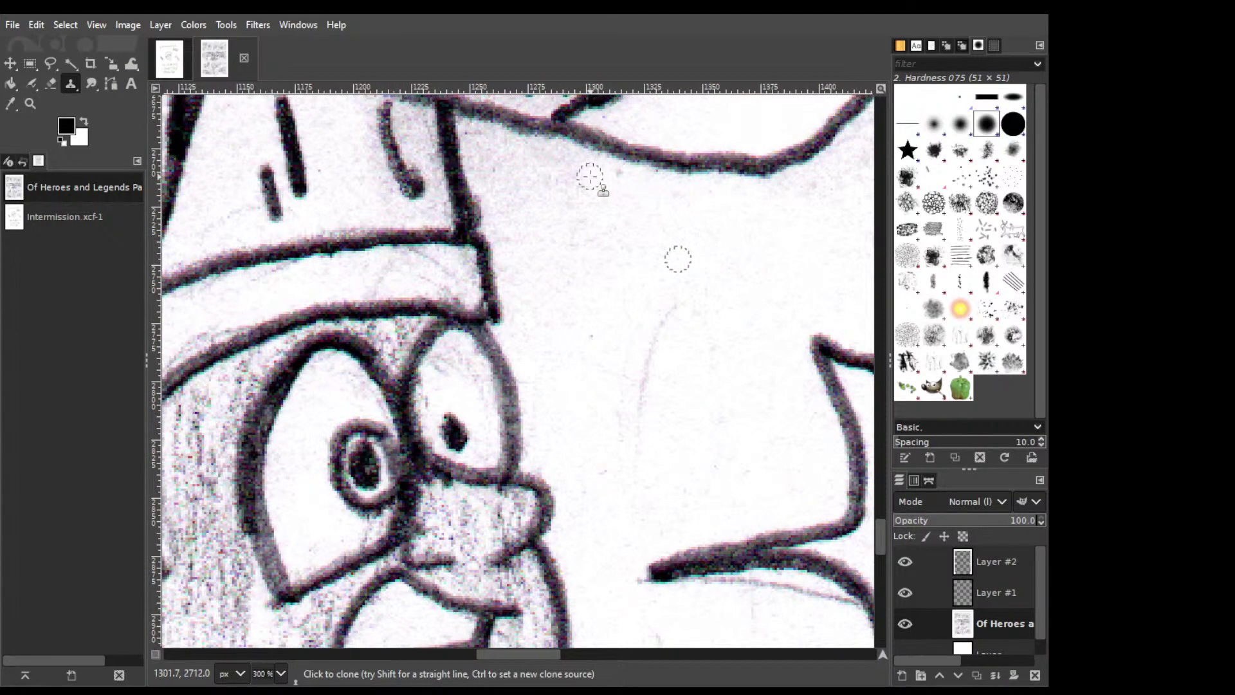
pyautogui.moveTo(543, 229); pyautogui.dragTo(916, 287)
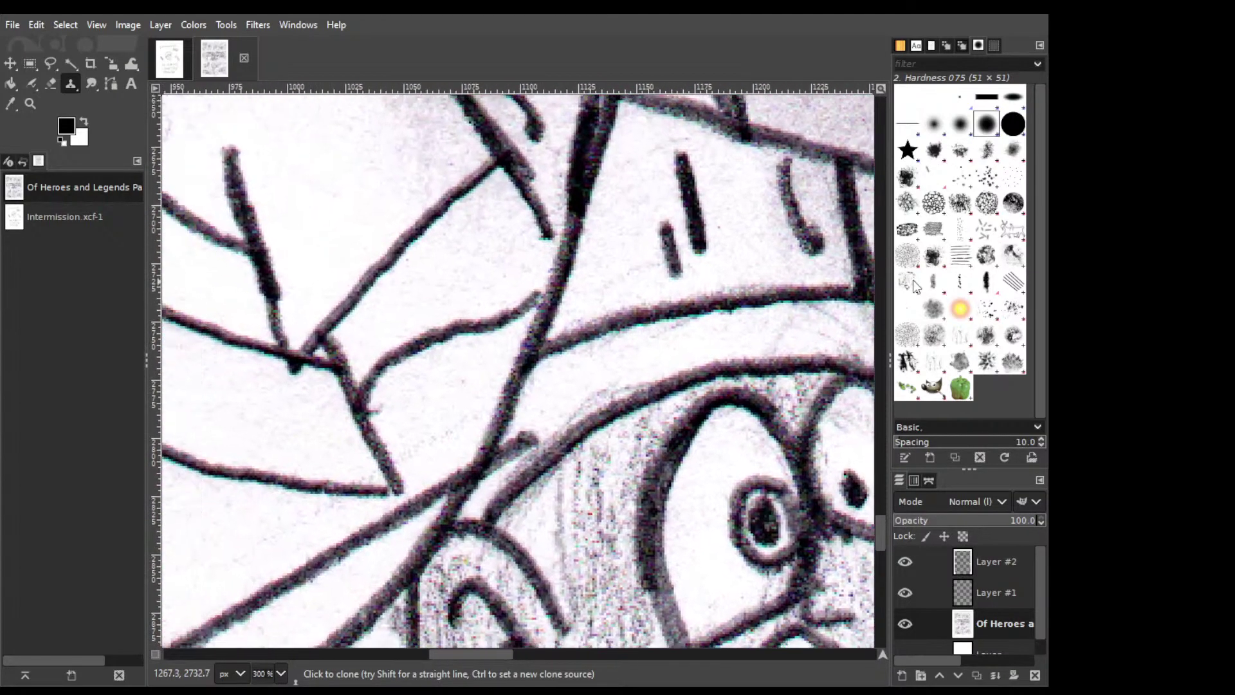
pyautogui.moveTo(547, 428)
pyautogui.mouseDown()
pyautogui.moveTo(499, 460)
pyautogui.moveTo(527, 437)
pyautogui.moveTo(509, 463)
pyautogui.moveTo(525, 458)
pyautogui.moveTo(505, 454)
pyautogui.moveTo(515, 471)
pyautogui.moveTo(496, 482)
pyautogui.moveTo(518, 460)
pyautogui.moveTo(511, 476)
pyautogui.mouseUp()
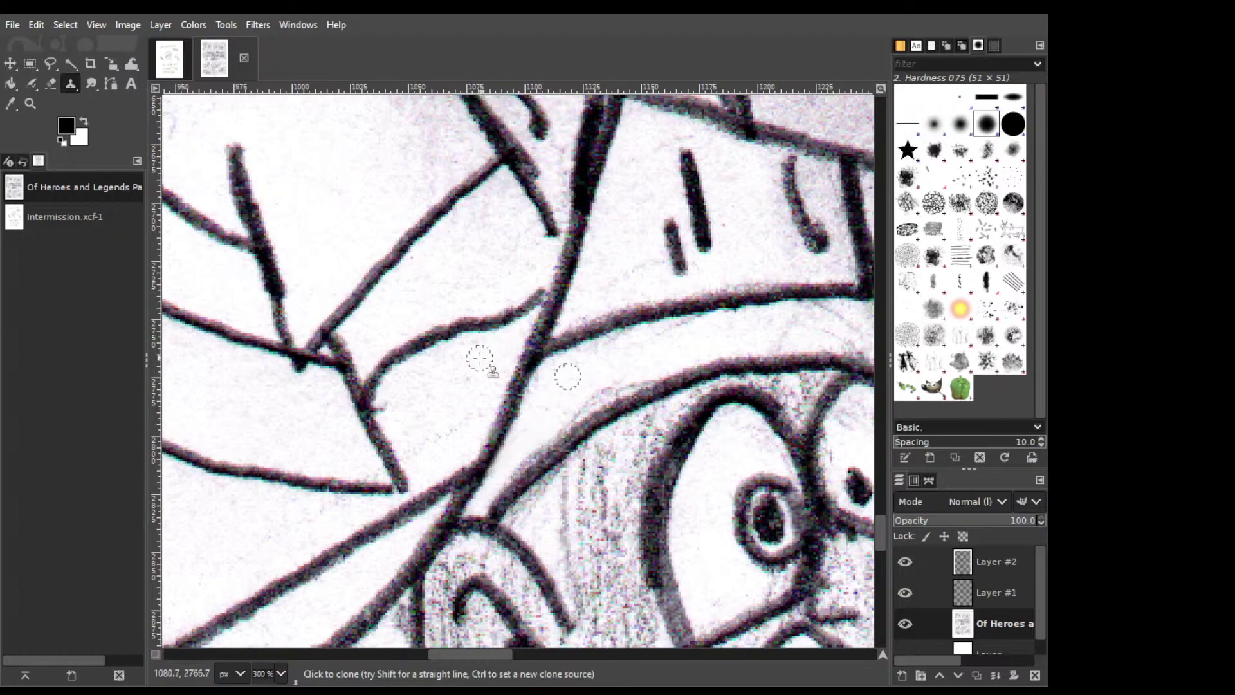
# Set clean wall beneath the speech bubble at the panel's left side as the clone source and clone away the tail line's overshooting tip.
pyautogui.moveTo(469, 358); pyautogui.dragTo(676, 179)
pyautogui.moveTo(662, 473)
pyautogui.mouseDown()
pyautogui.moveTo(575, 342)
pyautogui.moveTo(479, 314)
pyautogui.moveTo(738, 388)
pyautogui.mouseUp()
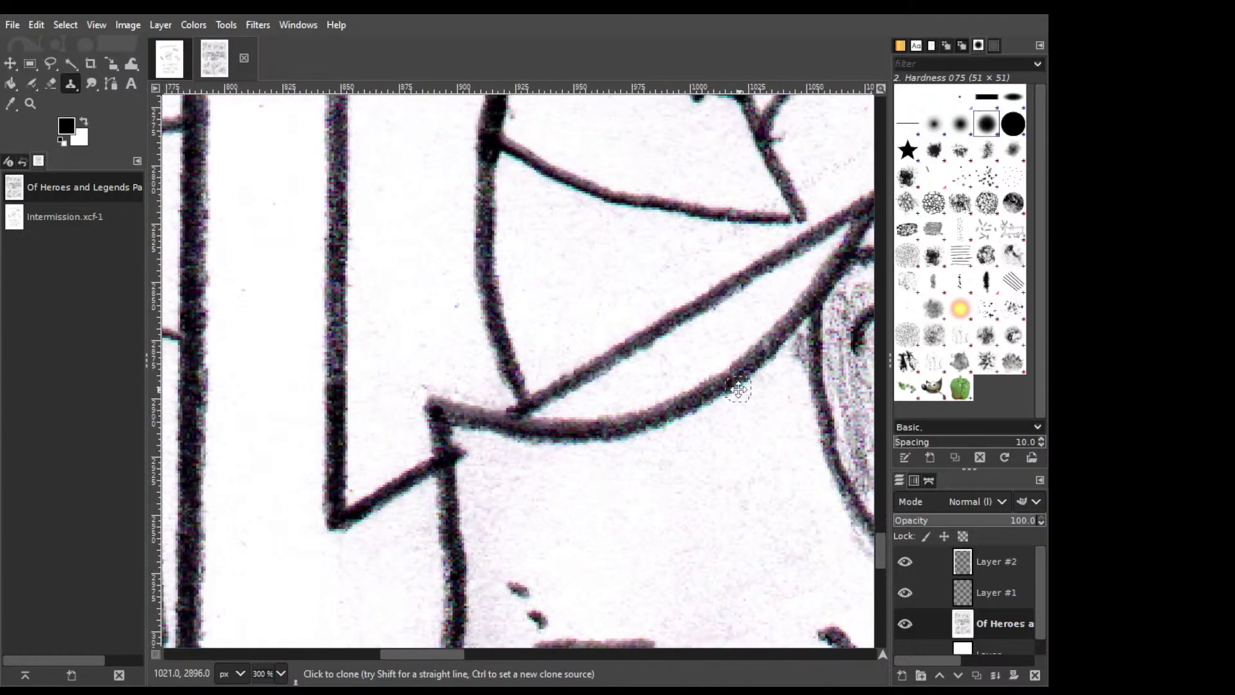
pyautogui.keyDown('ctrl'); pyautogui.click(463, 481); pyautogui.keyUp('ctrl')
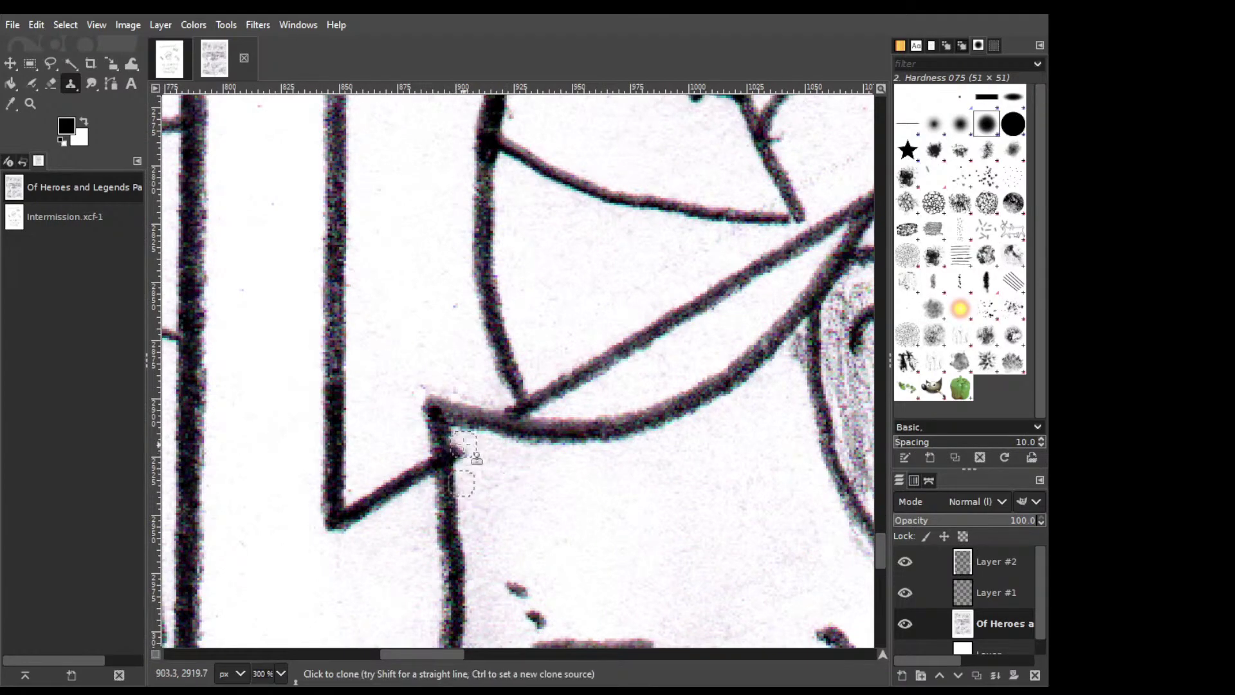
pyautogui.keyDown('ctrl'); pyautogui.click(484, 486); pyautogui.keyUp('ctrl')
pyautogui.moveTo(463, 454); pyautogui.dragTo(462, 464)
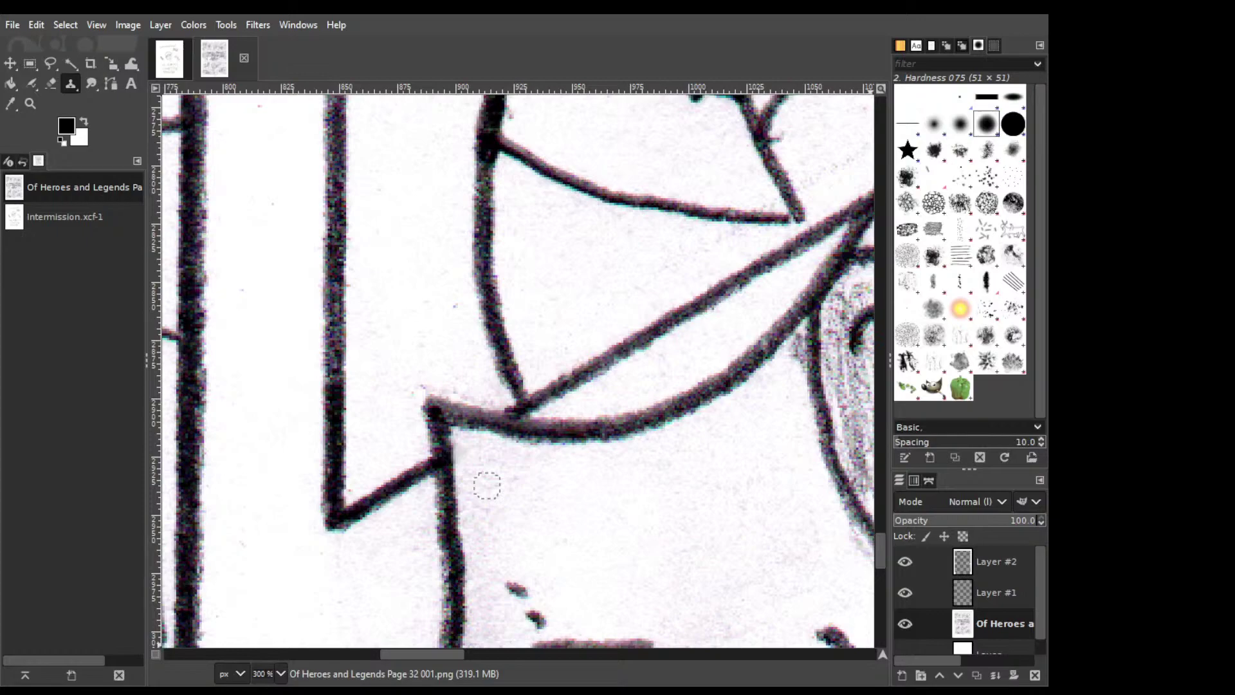
# Set the clean white beside the wall outlet panel's curved bubble edge as clone source and clone away the border line's overshooting tip.
pyautogui.press('[')
pyautogui.hscroll(-3, 594, 460)
pyautogui.scroll(-5, 593, 460)
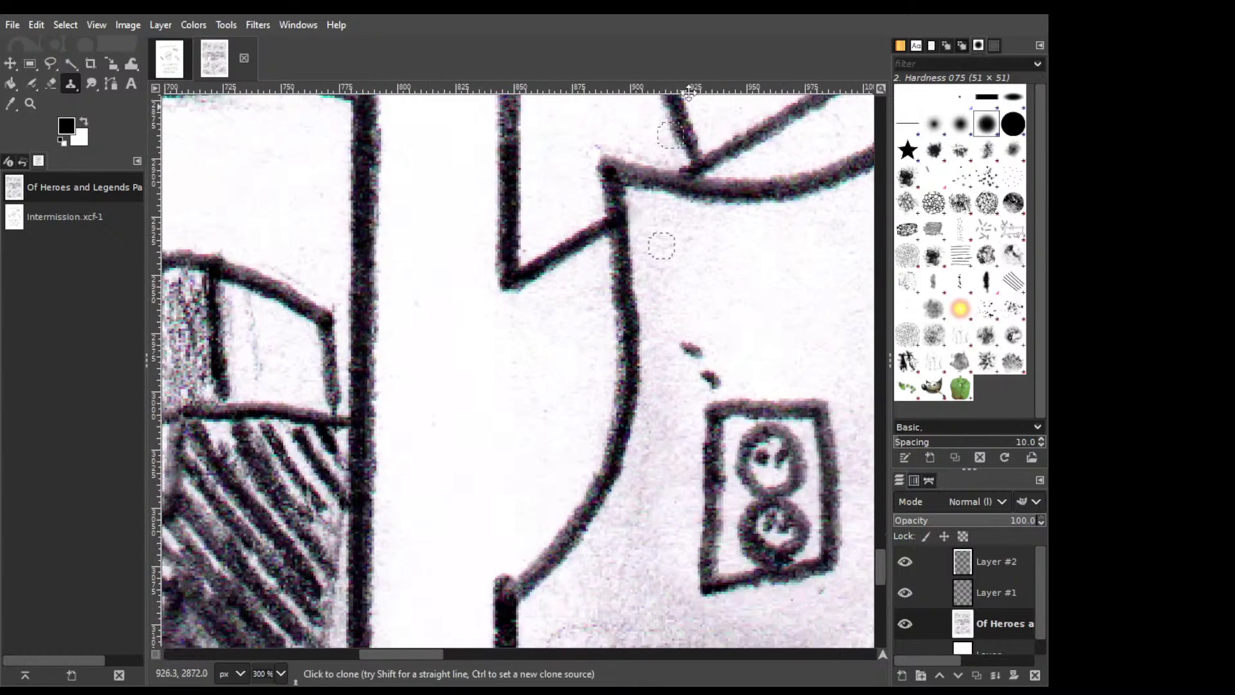
pyautogui.keyDown('ctrl'); pyautogui.click(565, 321); pyautogui.keyUp('ctrl')
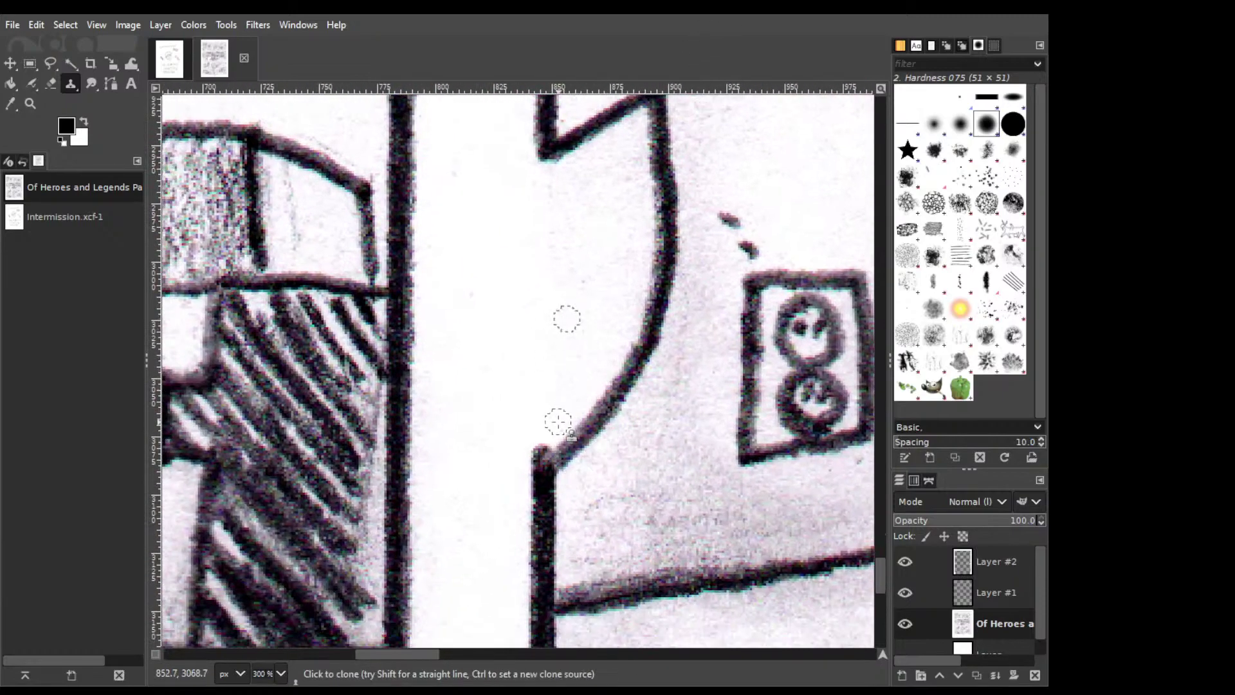
pyautogui.moveTo(551, 428); pyautogui.dragTo(547, 435)
# Examine the gutters and the castle panel, including the ground below its towers and door, for remaining stray marks.
pyautogui.scroll(15, 547, 348)
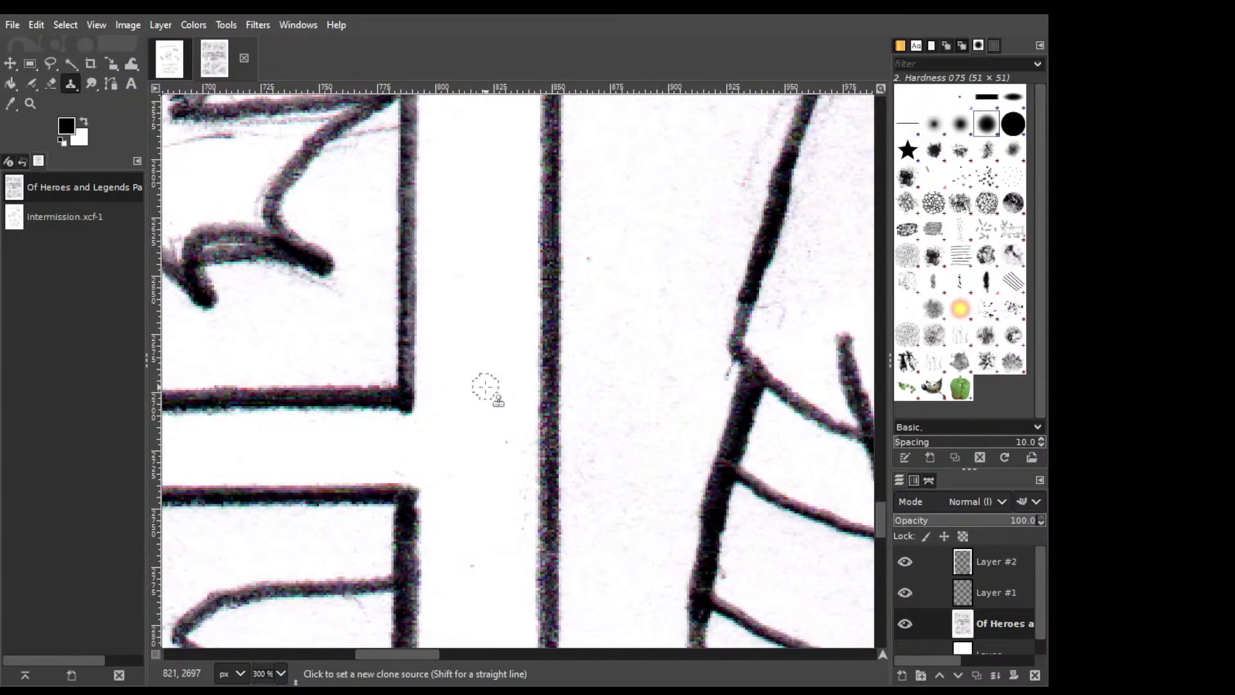
pyautogui.hscroll(-10, 491, 414)
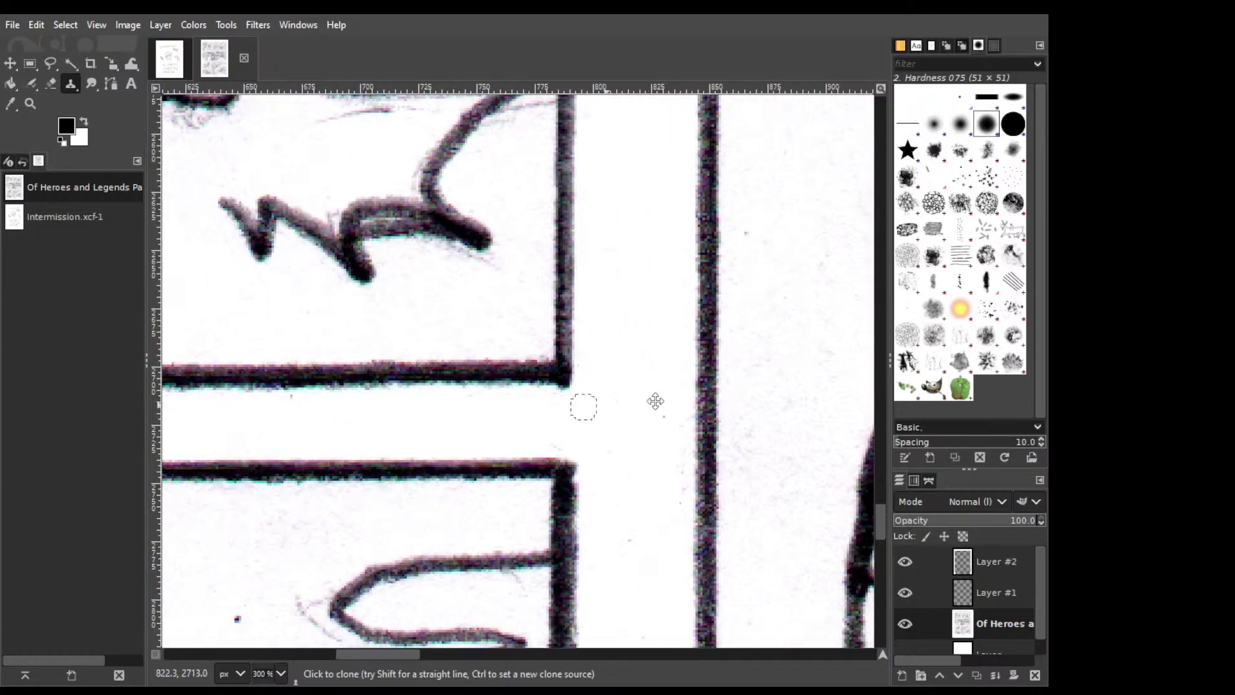
pyautogui.scroll(-2, 350, 328)
pyautogui.hscroll(-3, 742, 328)
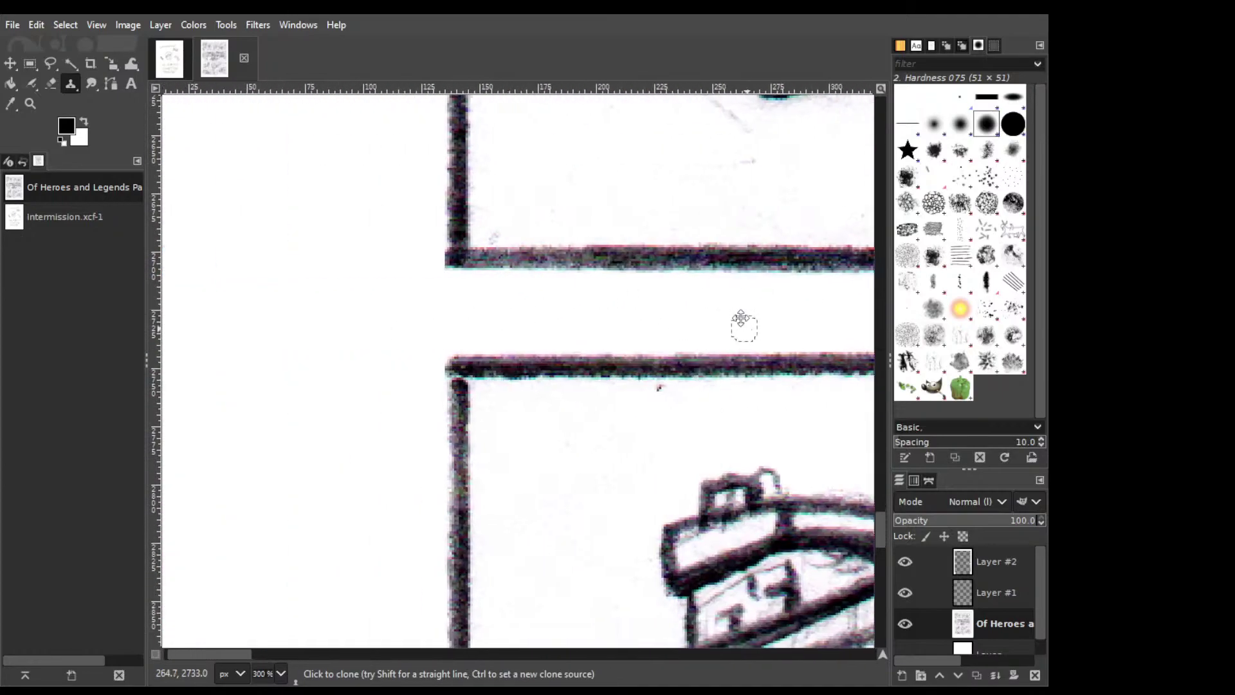
pyautogui.scroll(-5, 556, 231)
pyautogui.scroll(-10, 555, 230)
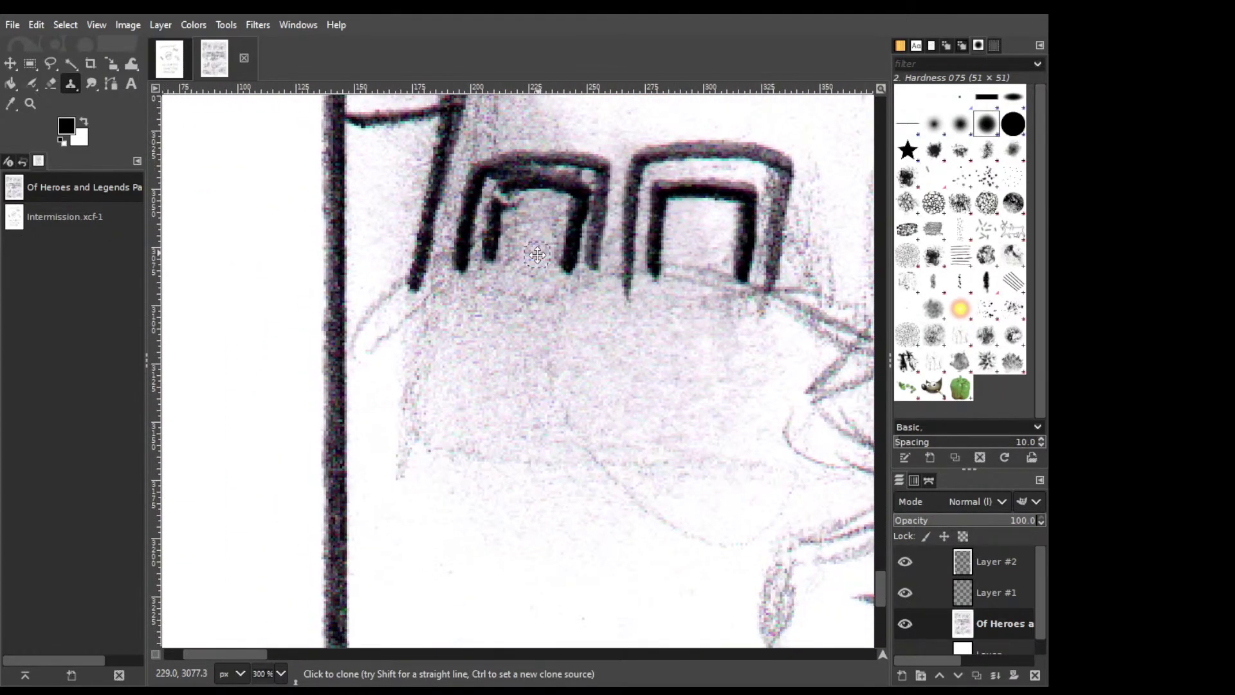
pyautogui.hscroll(4, 361, 364)
pyautogui.scroll(-2, 361, 364)
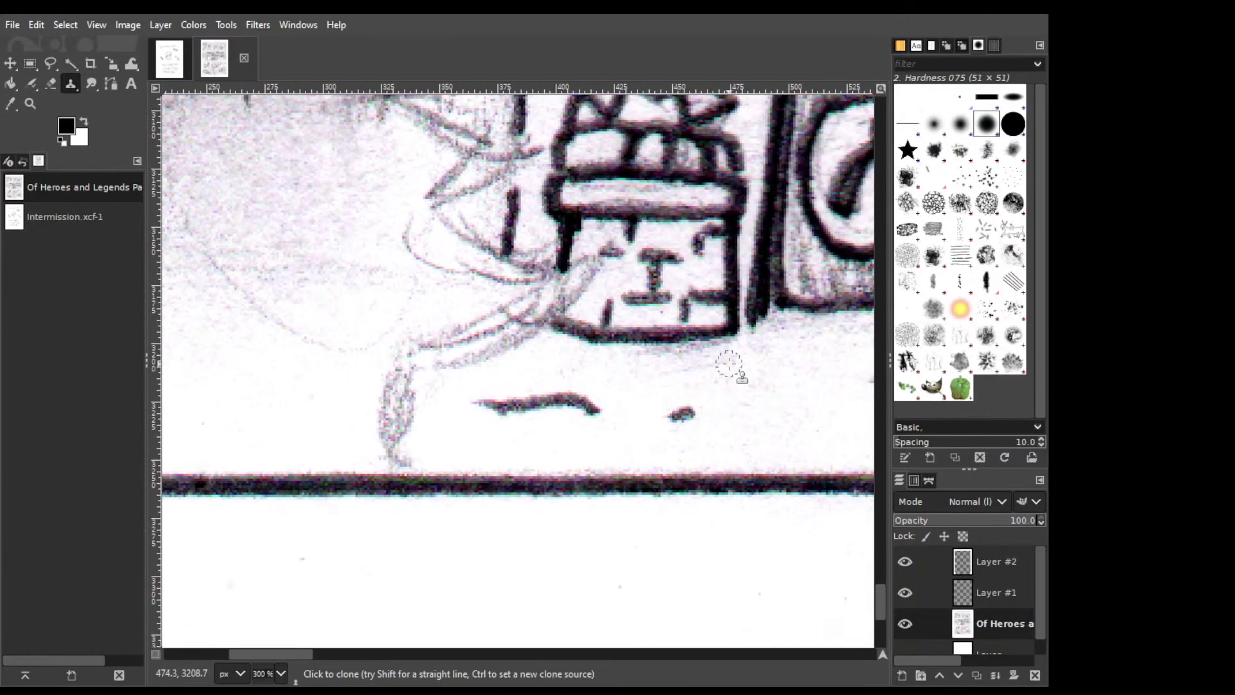
pyautogui.hscroll(5, 734, 358)
pyautogui.scroll(3, 734, 359)
pyautogui.keyDown('ctrl'); pyautogui.click(491, 528); pyautogui.keyUp('ctrl')
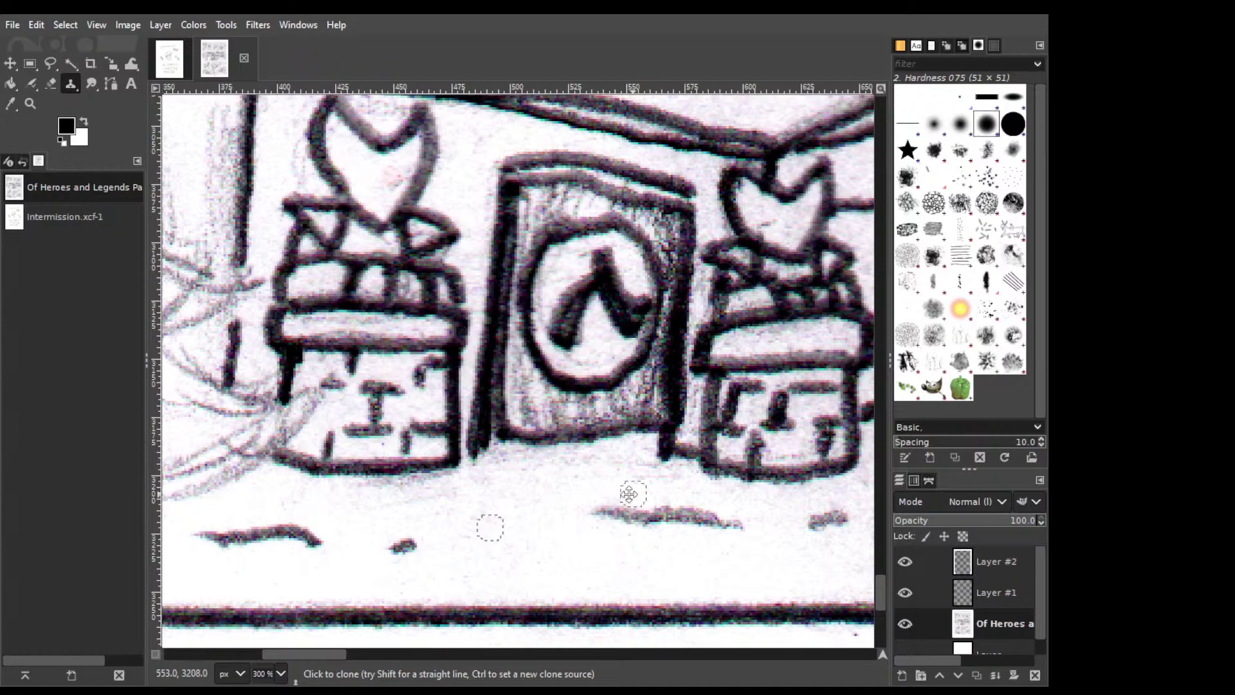
# Set the white margin below the castle panel as clone source and clone away the ink blob overshooting the panel's lower-right corner.
pyautogui.hscroll(5, 629, 493)
pyautogui.scroll(-1, 644, 552)
pyautogui.scroll(-5, 796, 535)
pyautogui.keyDown('ctrl'); pyautogui.click(821, 380); pyautogui.keyUp('ctrl')
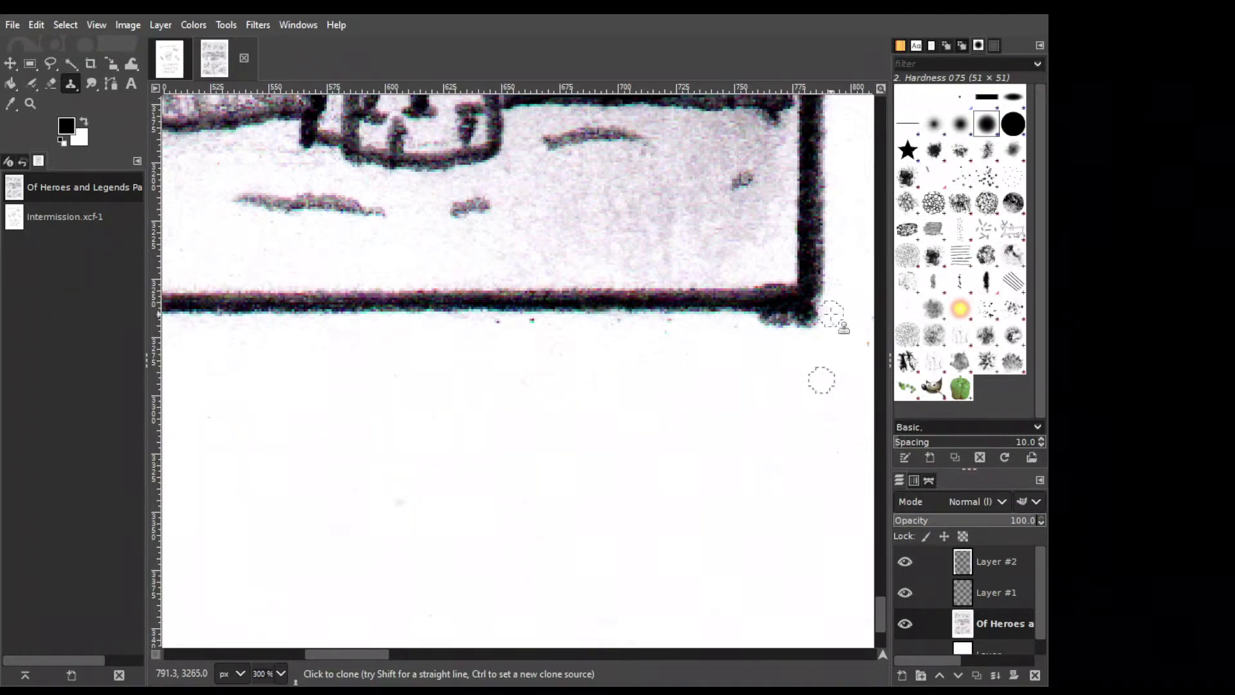
pyautogui.moveTo(832, 315); pyautogui.dragTo(814, 326)
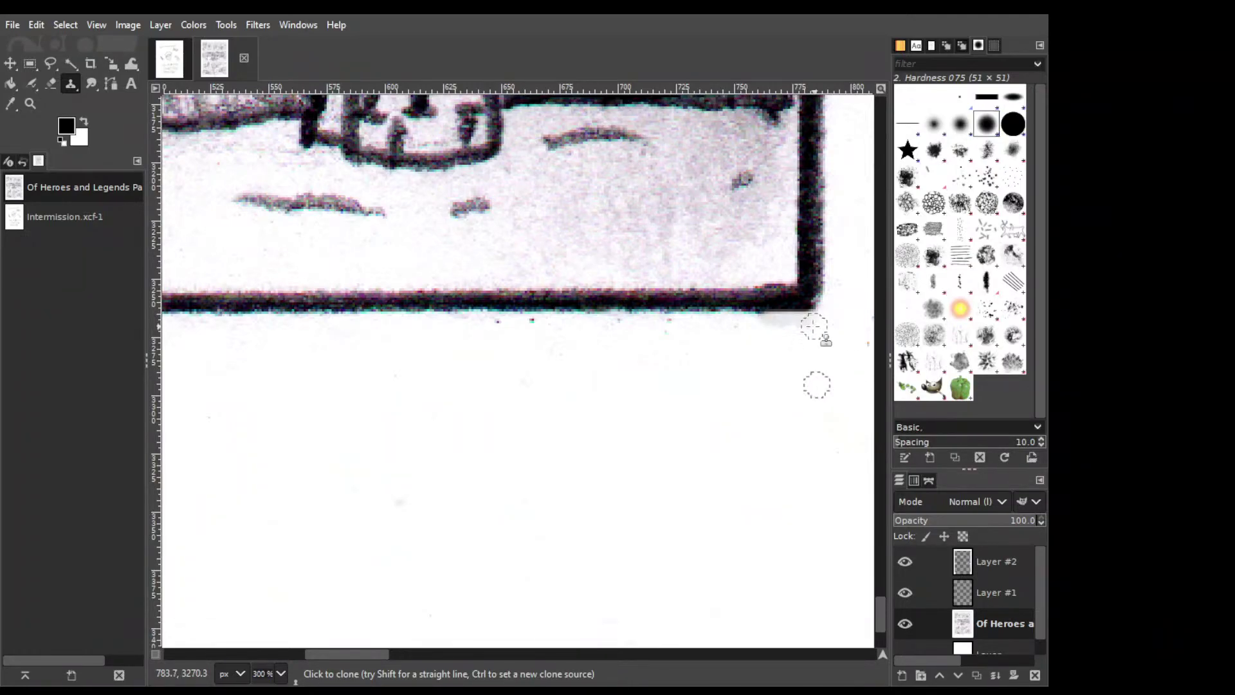
# Clone clean white over the page margin just below the gutter between the two bottom panels.
pyautogui.hscroll(5, 501, 308)
pyautogui.scroll(2, 500, 309)
pyautogui.scroll(-1, 364, 463)
pyautogui.moveTo(523, 395)
pyautogui.mouseDown()
pyautogui.moveTo(466, 392)
pyautogui.moveTo(531, 392)
pyautogui.moveTo(471, 392)
pyautogui.moveTo(543, 411)
pyautogui.moveTo(471, 435)
pyautogui.moveTo(560, 432)
pyautogui.moveTo(406, 427)
pyautogui.moveTo(475, 408)
pyautogui.mouseUp()
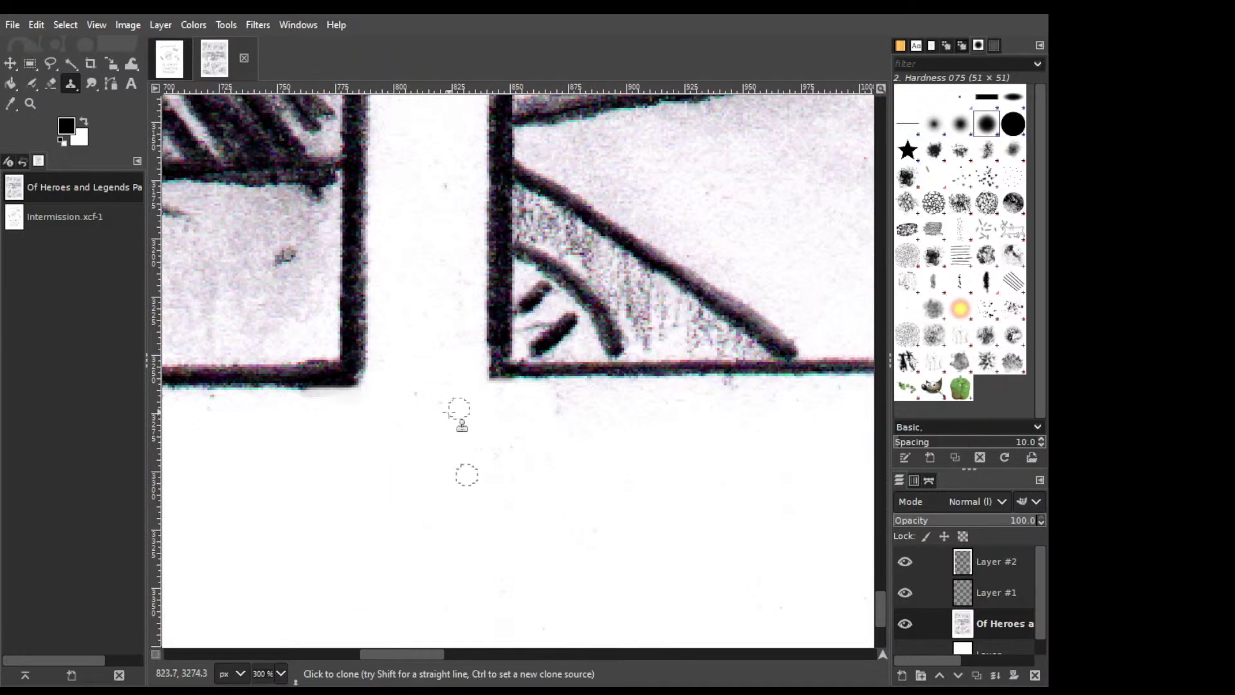
# Try to close the gap in the shaded rounded shape's outline with a line cloned from the fingers opposite, and undo the stroke.
pyautogui.hscroll(5, 691, 464)
pyautogui.scroll(2, 692, 464)
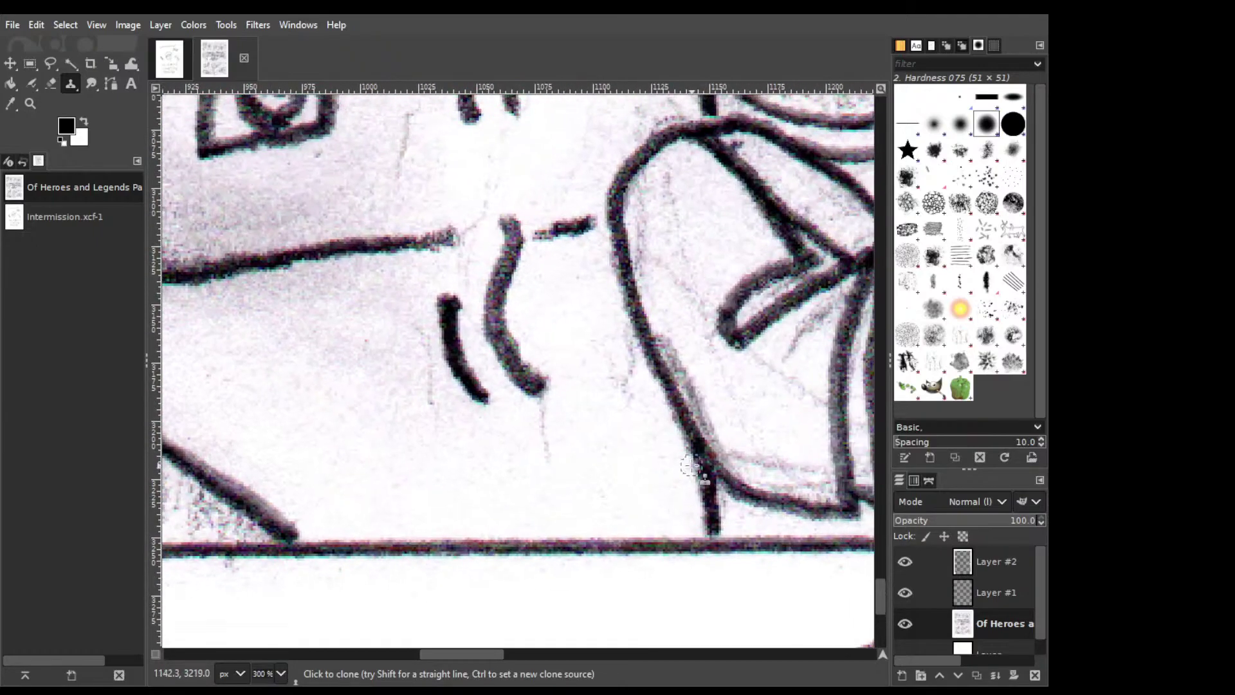
pyautogui.hscroll(4, 692, 465)
pyautogui.scroll(2, 692, 464)
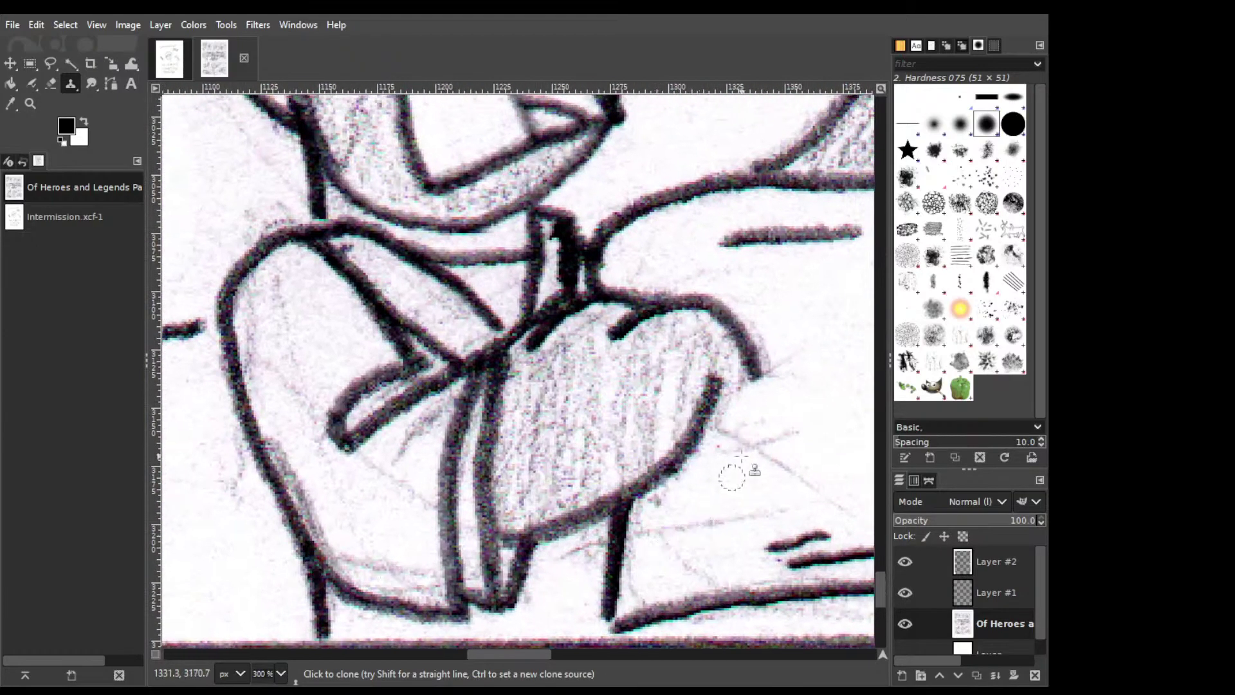
pyautogui.hscroll(4, 711, 514)
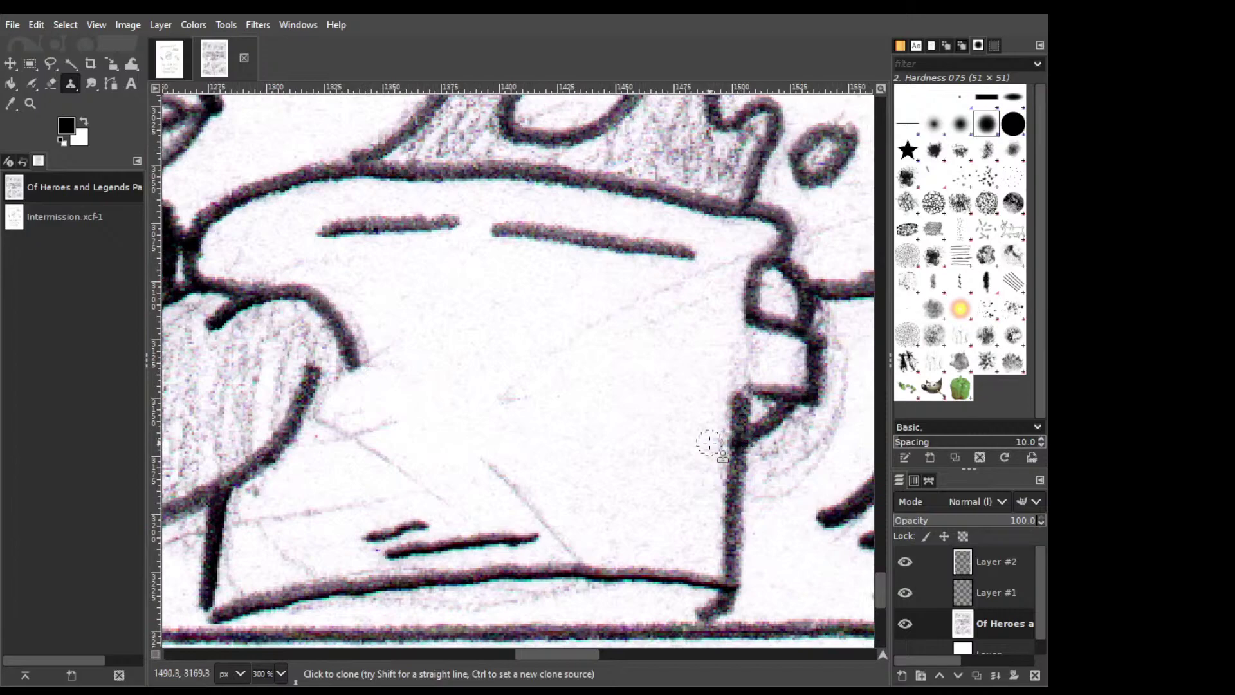
pyautogui.keyDown('ctrl'); pyautogui.click(773, 321); pyautogui.keyUp('ctrl')
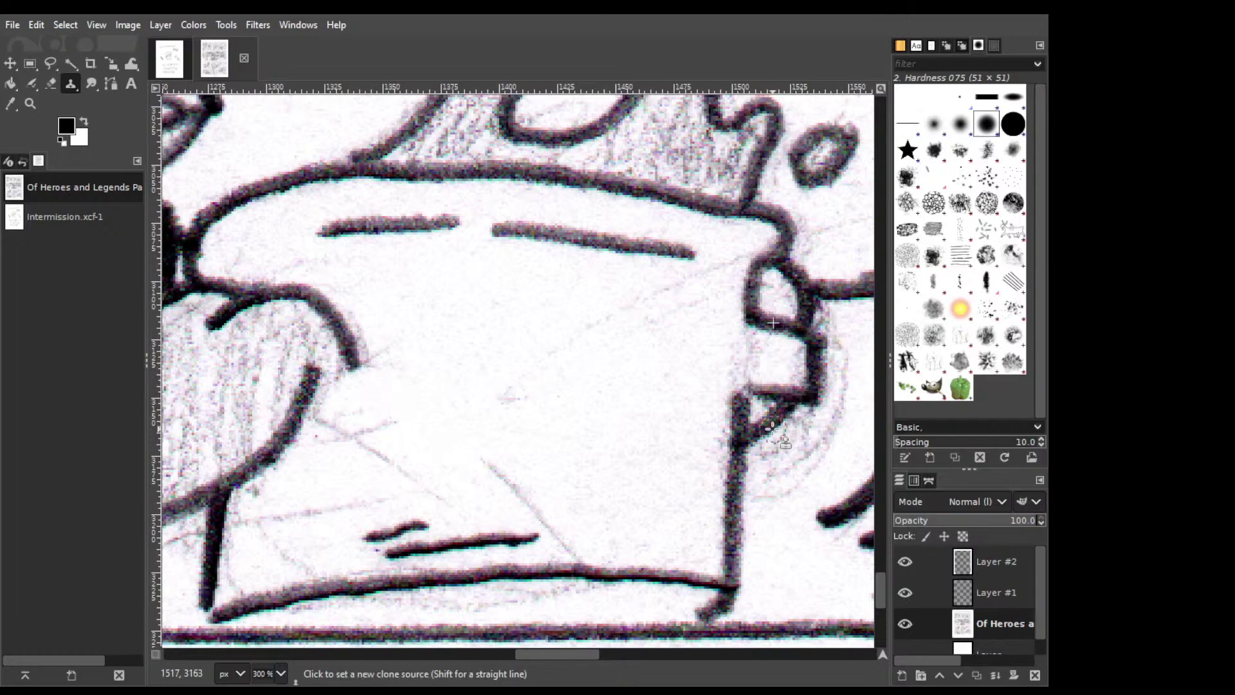
pyautogui.keyDown('ctrl'); pyautogui.click(785, 386); pyautogui.keyUp('ctrl')
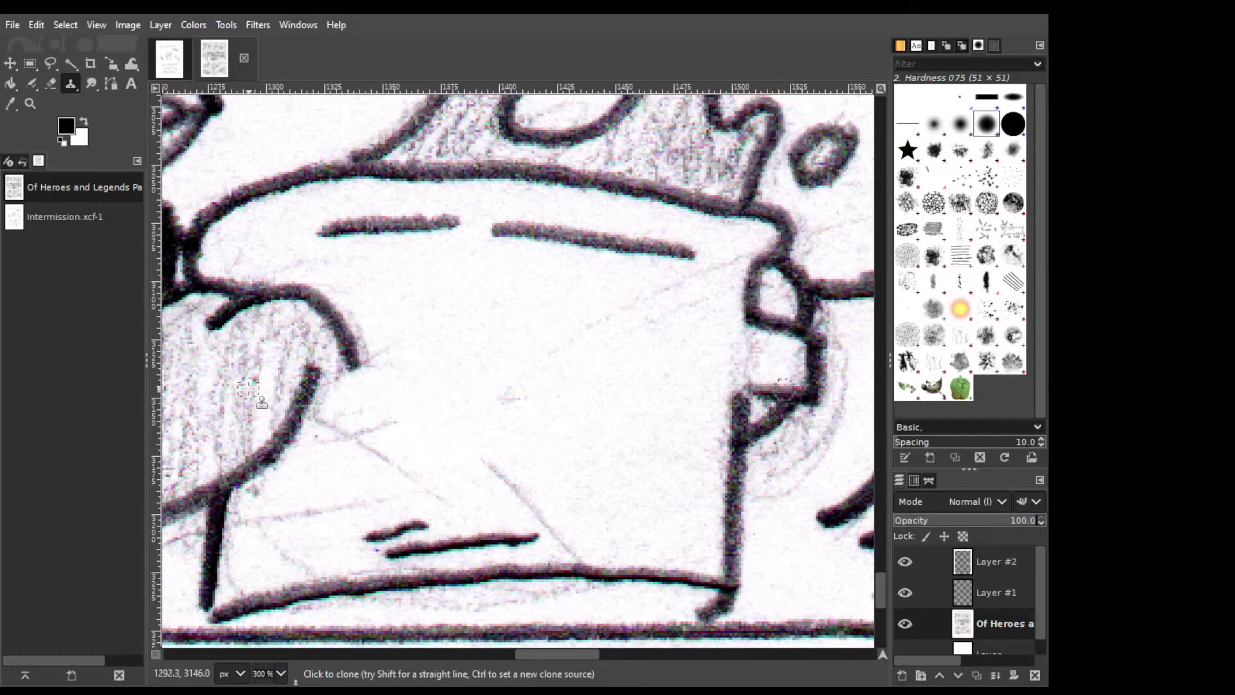
pyautogui.moveTo(325, 405)
pyautogui.mouseDown()
pyautogui.moveTo(376, 366)
pyautogui.moveTo(325, 392)
pyautogui.moveTo(352, 381)
pyautogui.moveTo(306, 385)
pyautogui.moveTo(357, 374)
pyautogui.moveTo(319, 381)
pyautogui.moveTo(357, 360)
pyautogui.moveTo(314, 390)
pyautogui.moveTo(366, 370)
pyautogui.moveTo(314, 403)
pyautogui.mouseUp()
pyautogui.hotkey('ctrl', 'z')
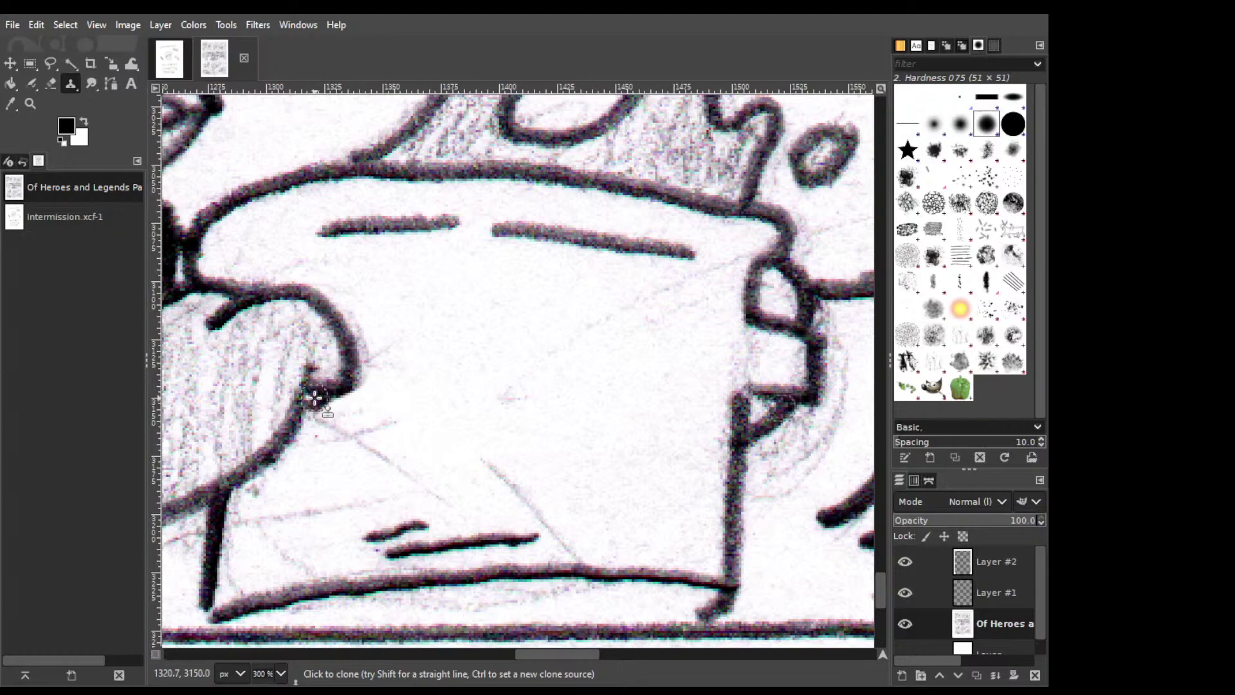
# Clone line work across the gap in the shaded rounded shape's outline and add a short line beneath it, trimming its end.
pyautogui.keyDown('ctrl'); pyautogui.click(322, 400); pyautogui.keyUp('ctrl')
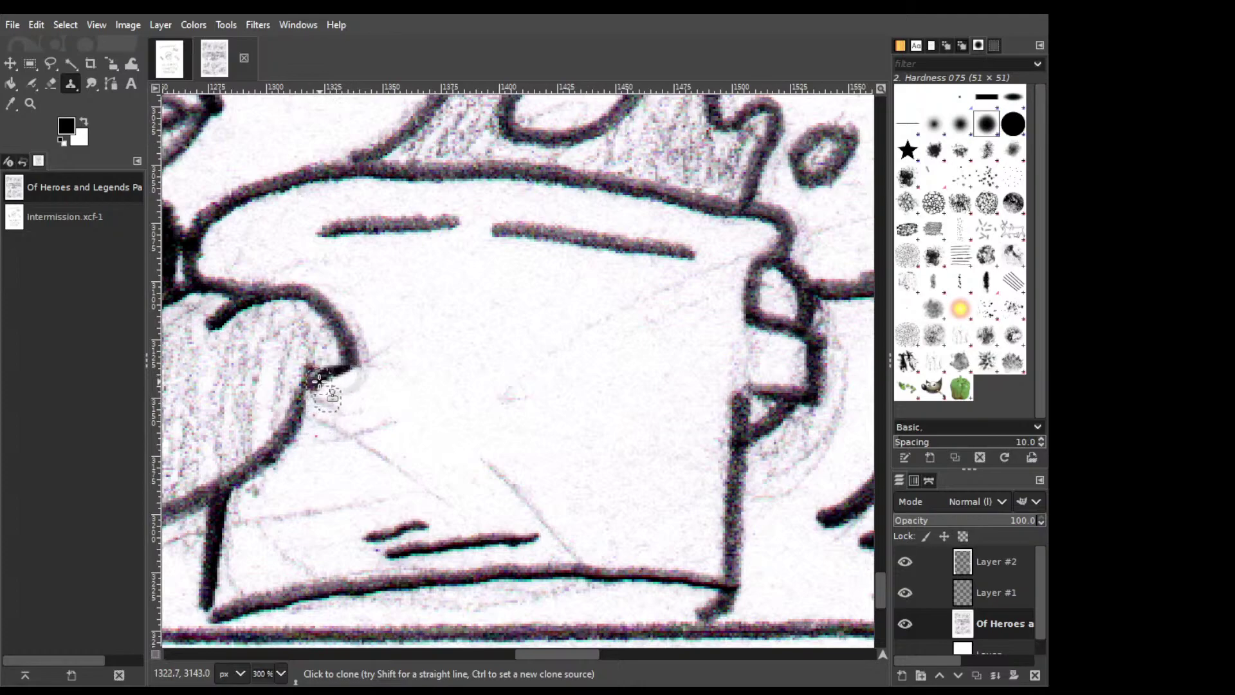
pyautogui.moveTo(347, 378); pyautogui.dragTo(368, 370)
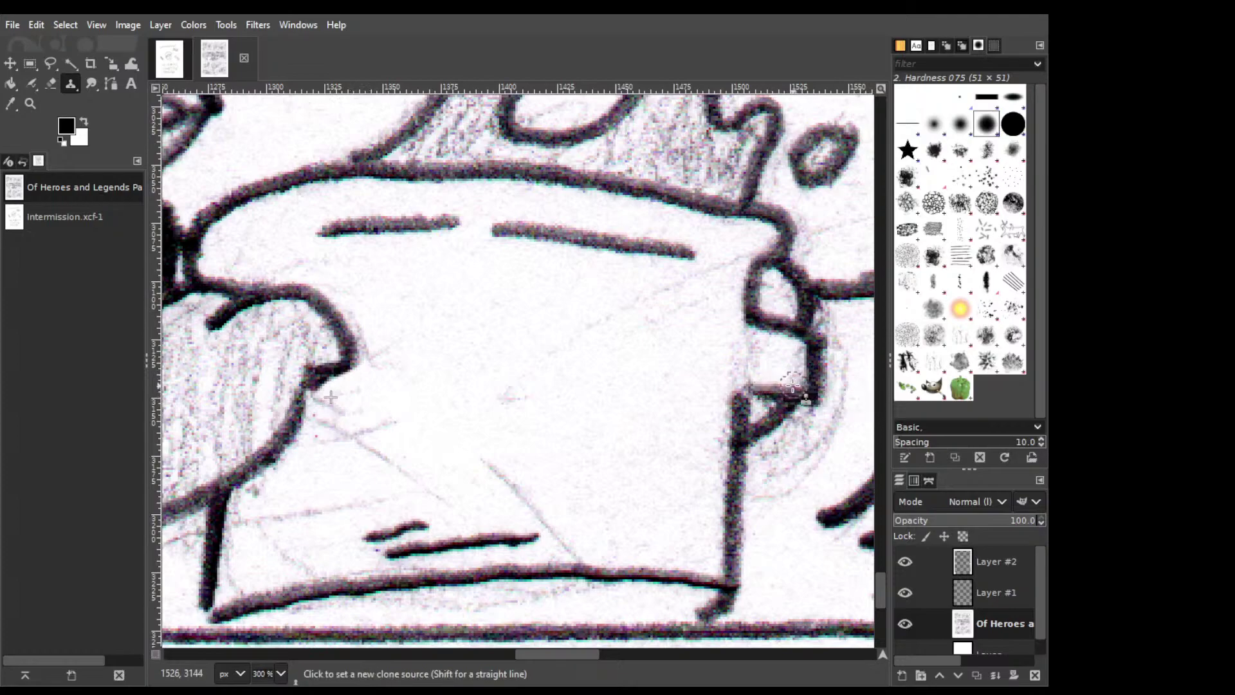
pyautogui.moveTo(348, 402)
pyautogui.mouseDown()
pyautogui.moveTo(308, 419)
pyautogui.moveTo(345, 403)
pyautogui.moveTo(312, 425)
pyautogui.moveTo(358, 399)
pyautogui.moveTo(307, 431)
pyautogui.moveTo(365, 395)
pyautogui.moveTo(302, 435)
pyautogui.mouseUp()
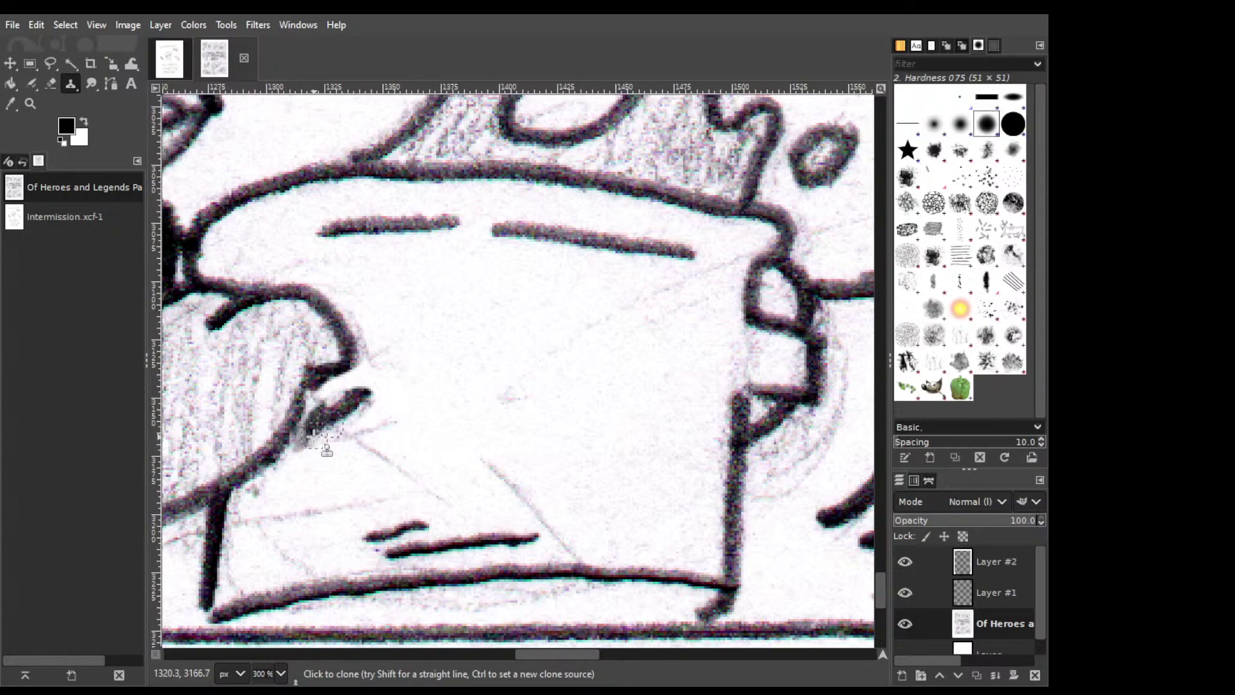
pyautogui.moveTo(329, 453)
pyautogui.mouseDown()
pyautogui.moveTo(323, 400)
pyautogui.moveTo(367, 391)
pyautogui.moveTo(339, 410)
pyautogui.moveTo(376, 409)
pyautogui.moveTo(321, 439)
pyautogui.moveTo(369, 402)
pyautogui.moveTo(329, 458)
pyautogui.moveTo(404, 423)
pyautogui.moveTo(348, 450)
pyautogui.moveTo(423, 441)
pyautogui.moveTo(364, 470)
pyautogui.moveTo(412, 464)
pyautogui.moveTo(439, 480)
pyautogui.moveTo(414, 461)
pyautogui.moveTo(448, 474)
pyautogui.moveTo(428, 458)
pyautogui.moveTo(441, 496)
pyautogui.mouseUp()
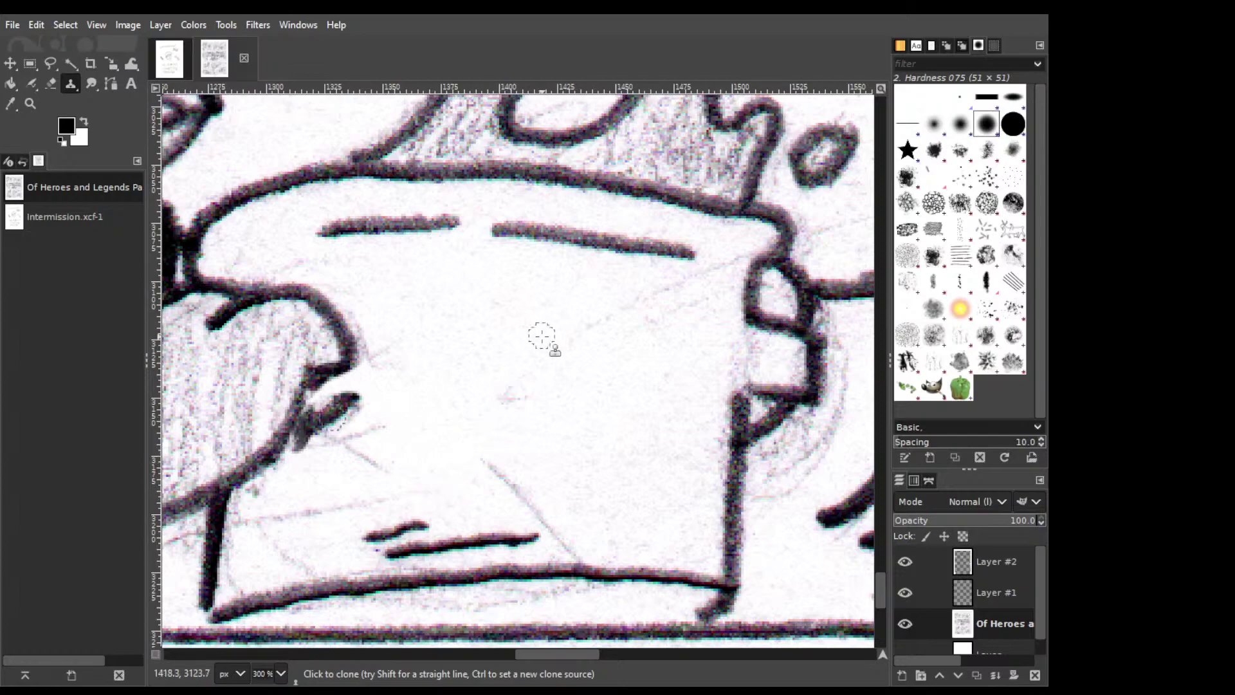
# Set the clean white sleeve area below the small cloud shape as clone source and clone away the pencil shading in the adjacent finger.
pyautogui.scroll(5, 654, 435)
pyautogui.hscroll(10, 654, 434)
pyautogui.scroll(-3, 381, 365)
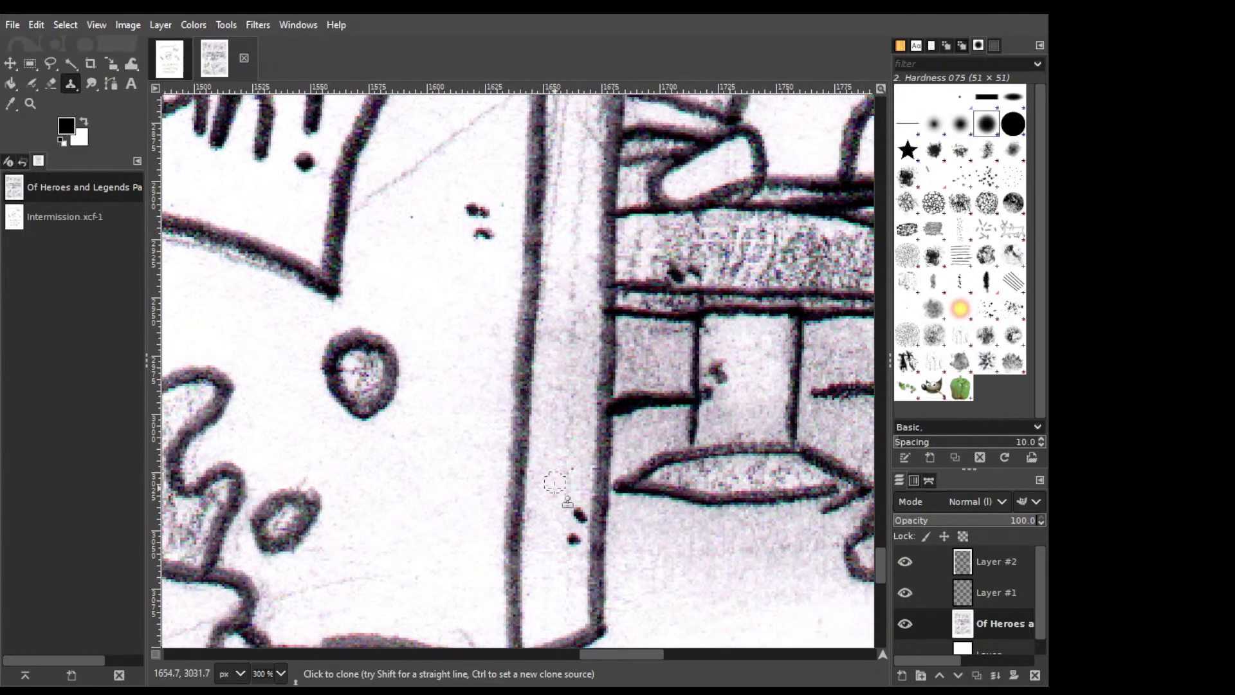
pyautogui.scroll(7, 386, 450)
pyautogui.hscroll(5, 456, 497)
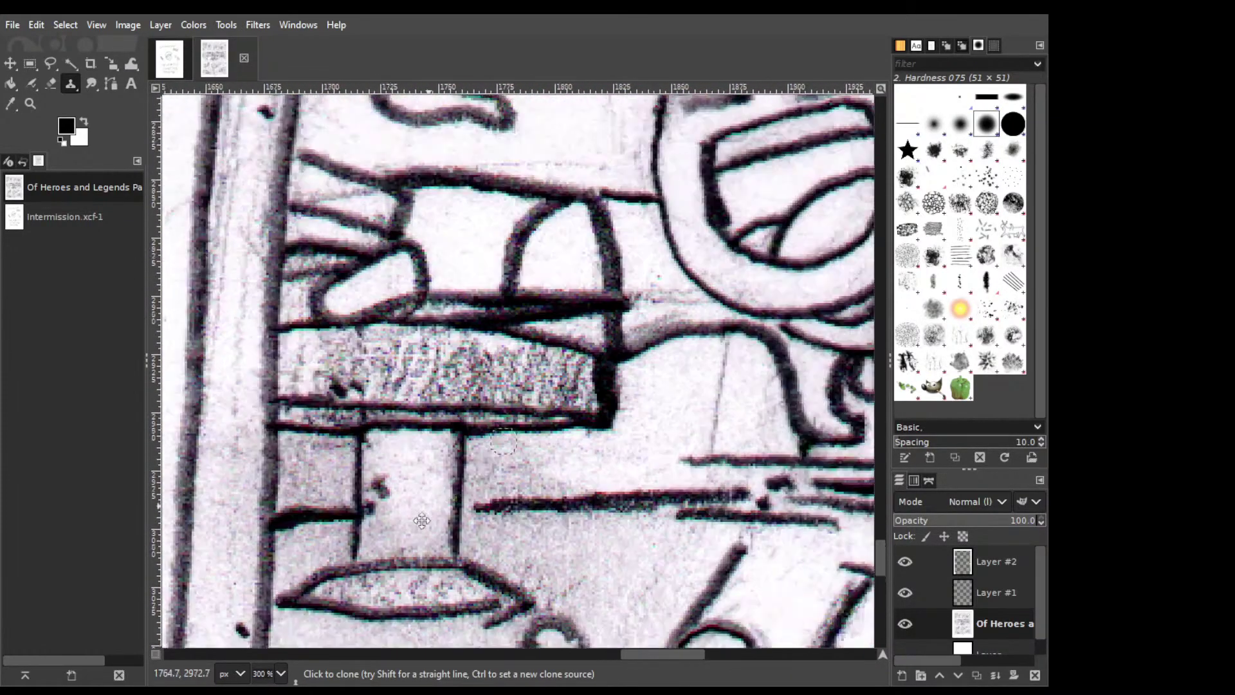
pyautogui.scroll(3, 503, 418)
pyautogui.hscroll(-4, 504, 418)
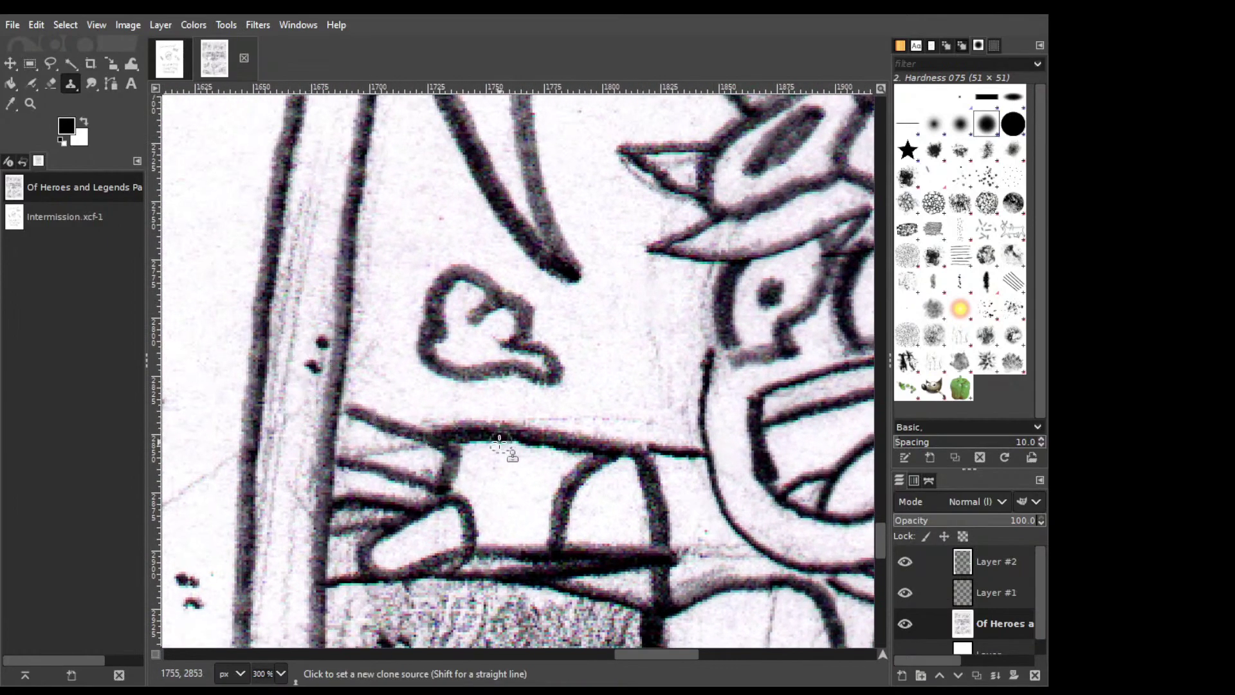
pyautogui.keyDown('ctrl'); pyautogui.click(505, 482); pyautogui.keyUp('ctrl')
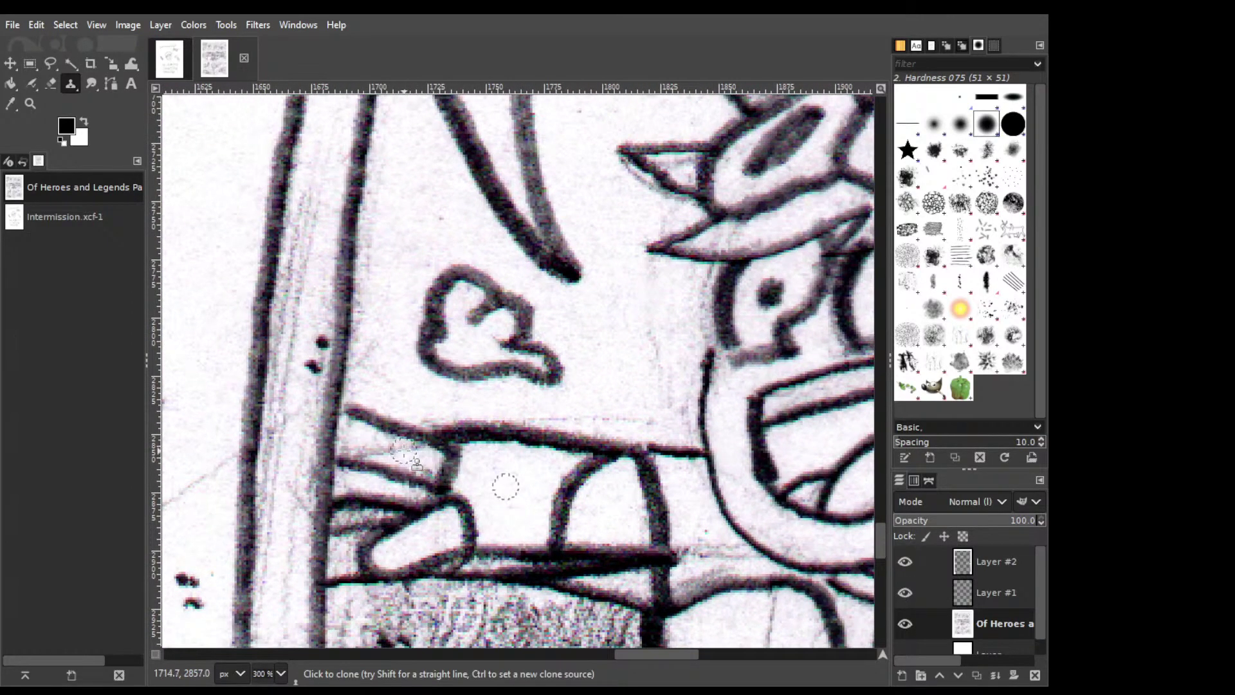
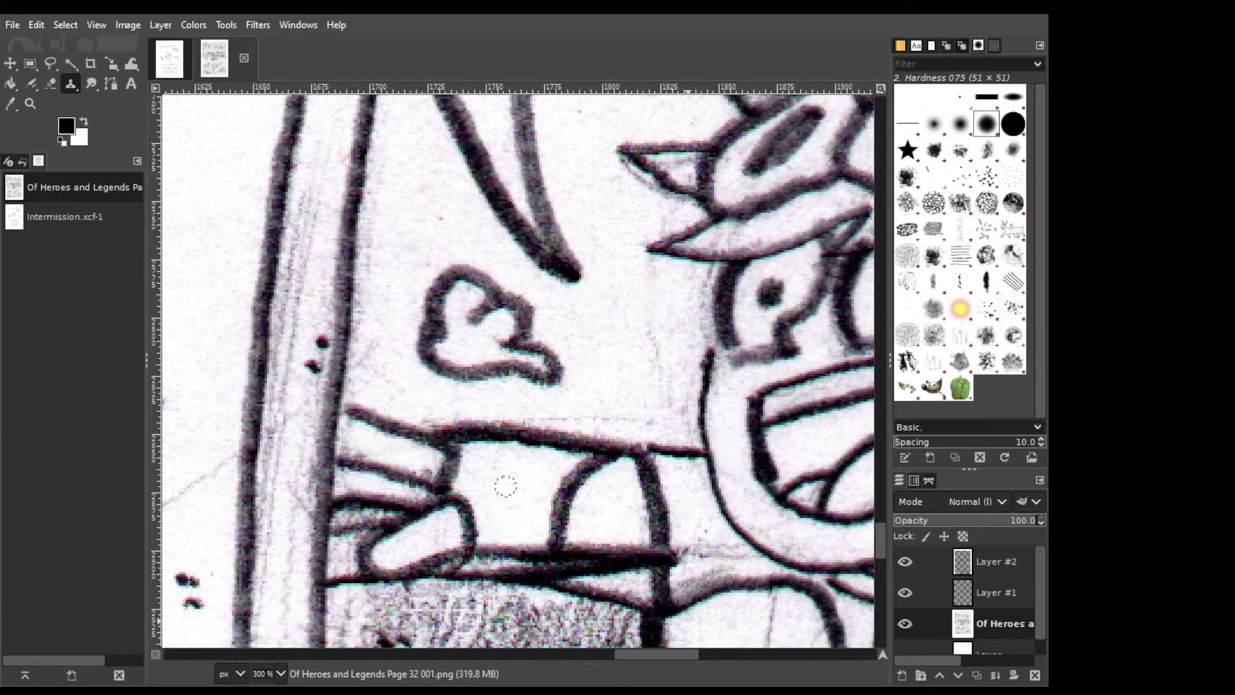
# Set clean white beside the jagged burst as clone source and clone away the pencil sketch line inside its right-hand spike.
pyautogui.scroll(5, 650, 317)
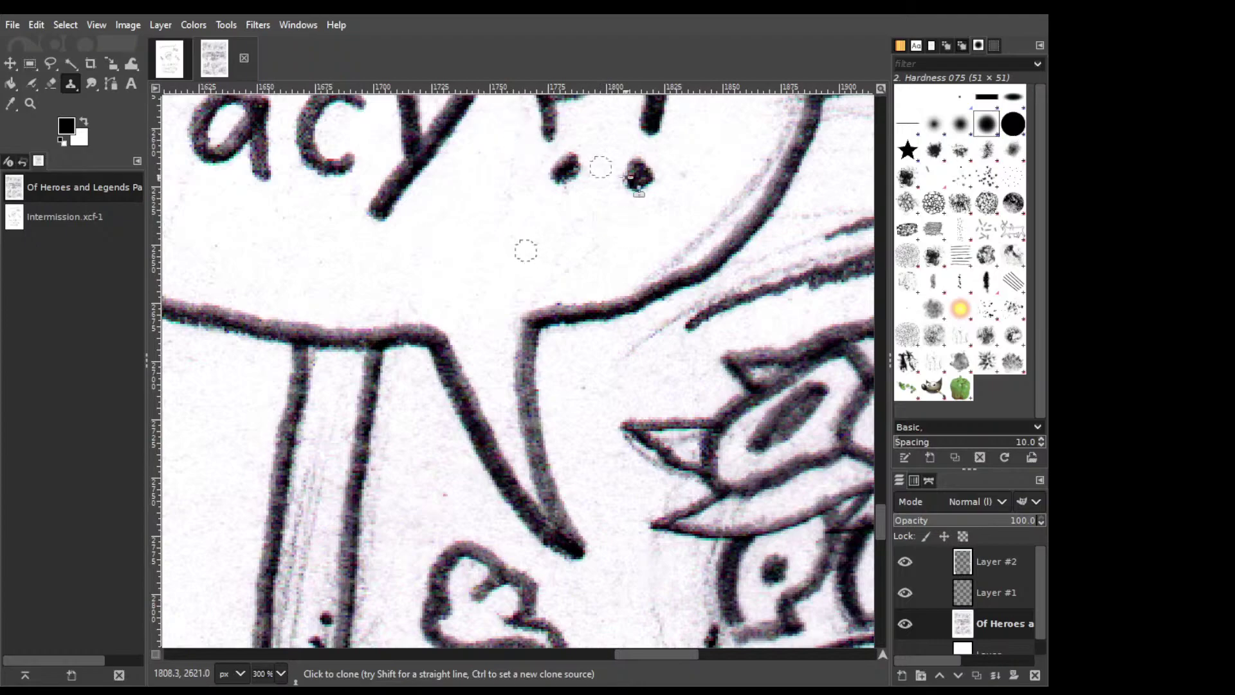
pyautogui.scroll(5, 595, 174)
pyautogui.hscroll(5, 607, 368)
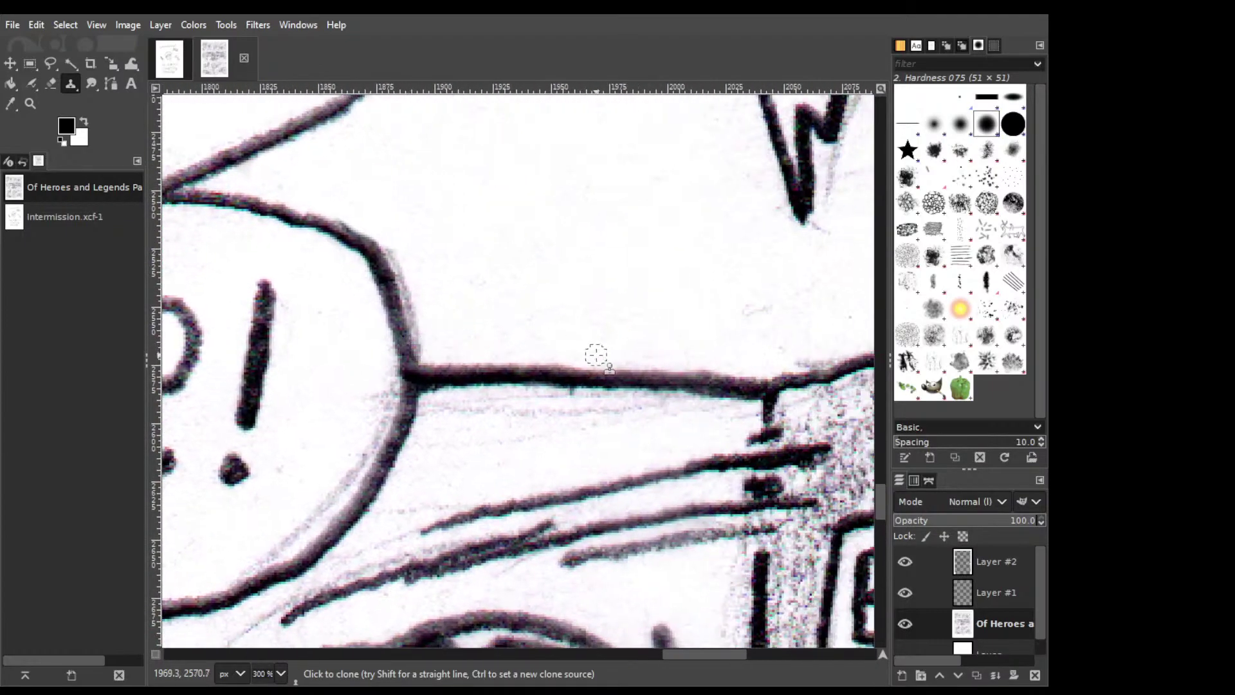
pyautogui.scroll(-2, 367, 199)
pyautogui.hscroll(5, 366, 198)
pyautogui.hscroll(4, 309, 312)
pyautogui.hscroll(2, 308, 312)
pyautogui.scroll(3, 791, 283)
pyautogui.scroll(5, 791, 284)
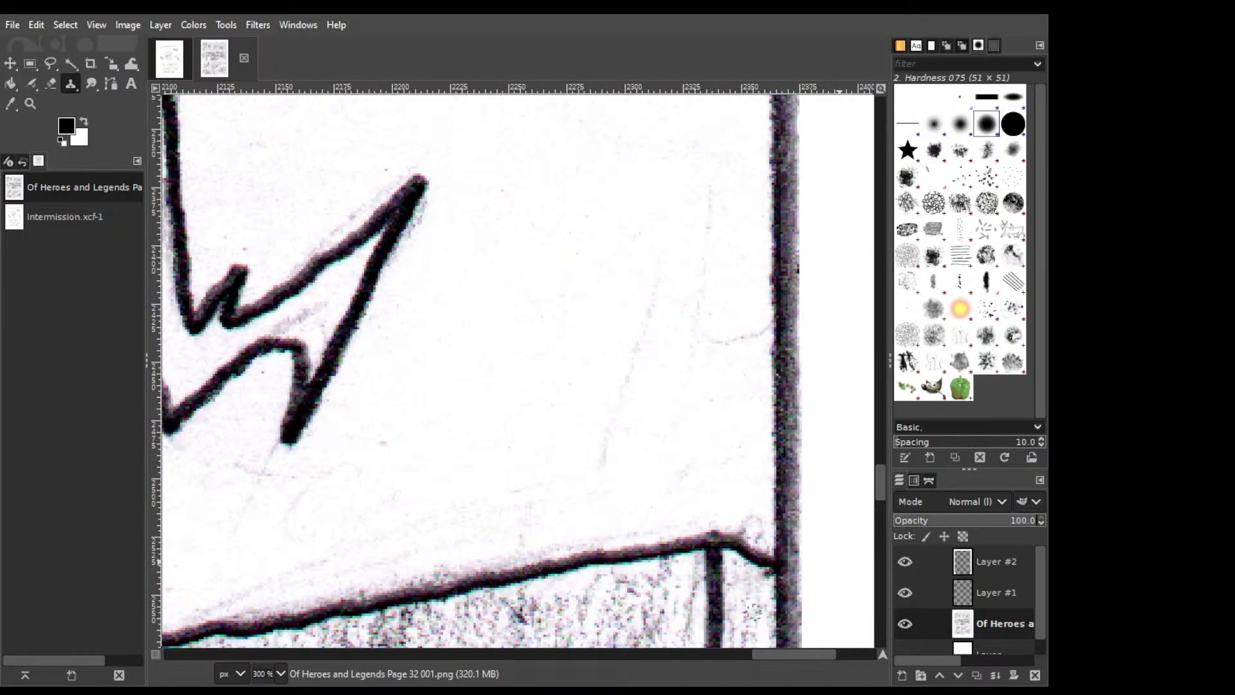
pyautogui.scroll(4, 623, 487)
pyautogui.hscroll(-4, 623, 487)
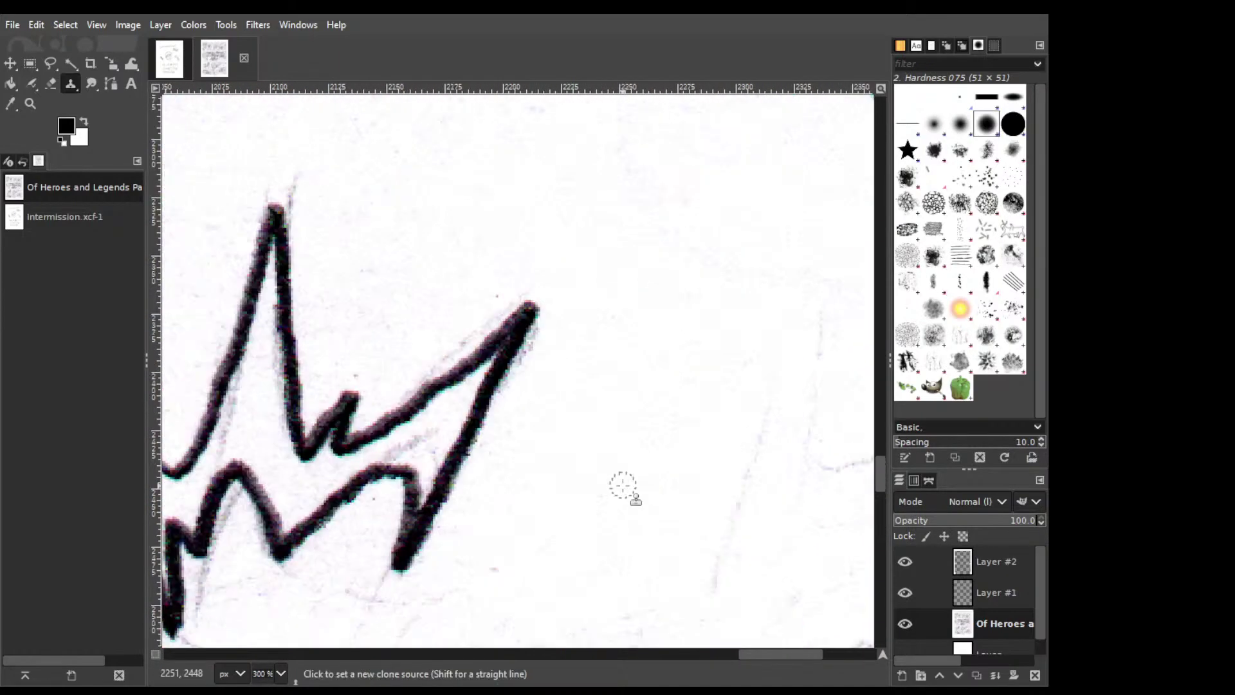
pyautogui.keyDown('ctrl'); pyautogui.click(613, 483); pyautogui.keyUp('ctrl')
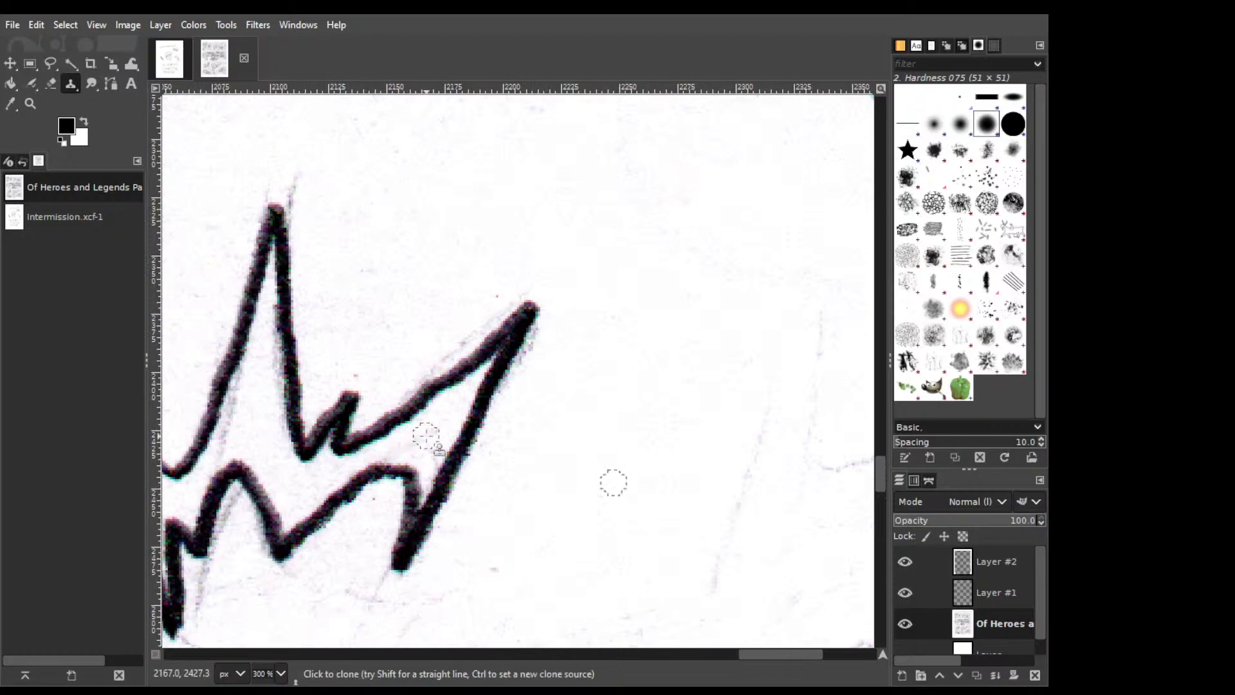
# Clone clean bubble interior over the vertical line's end overshooting into the speech bubble whose text ends in dots.
pyautogui.scroll(10, 412, 515)
pyautogui.hscroll(2, 393, 582)
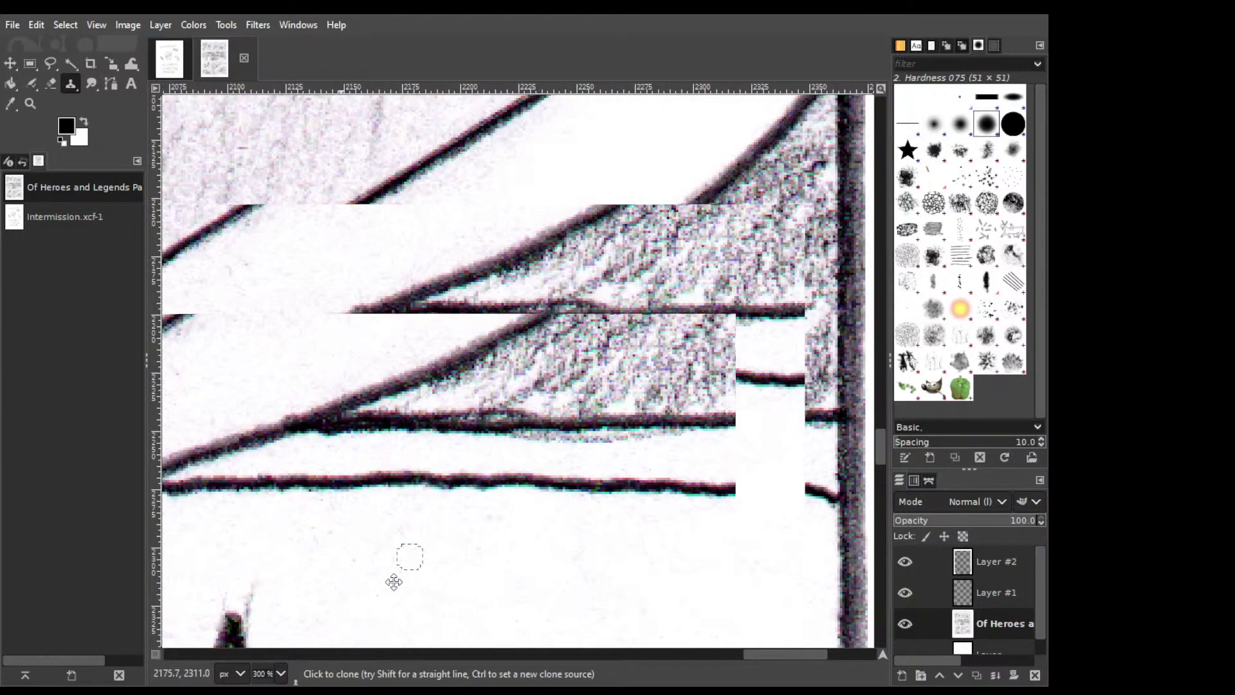
pyautogui.hscroll(-10, 394, 583)
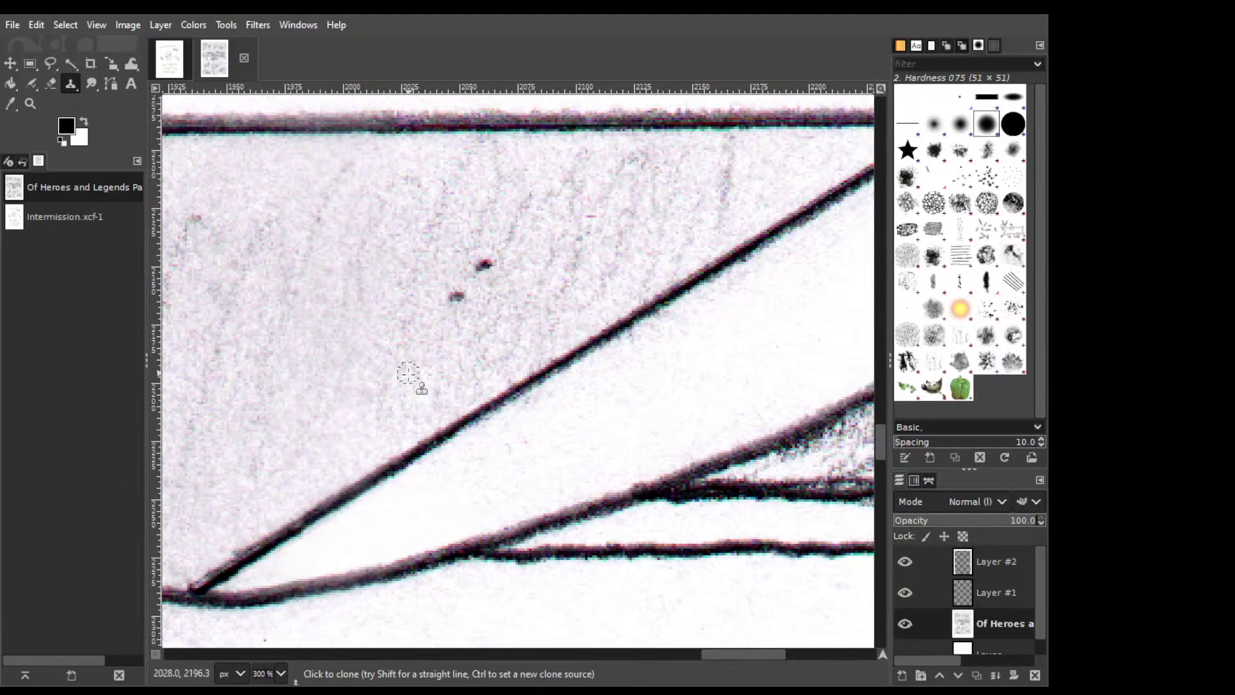
pyautogui.hscroll(-15, 408, 373)
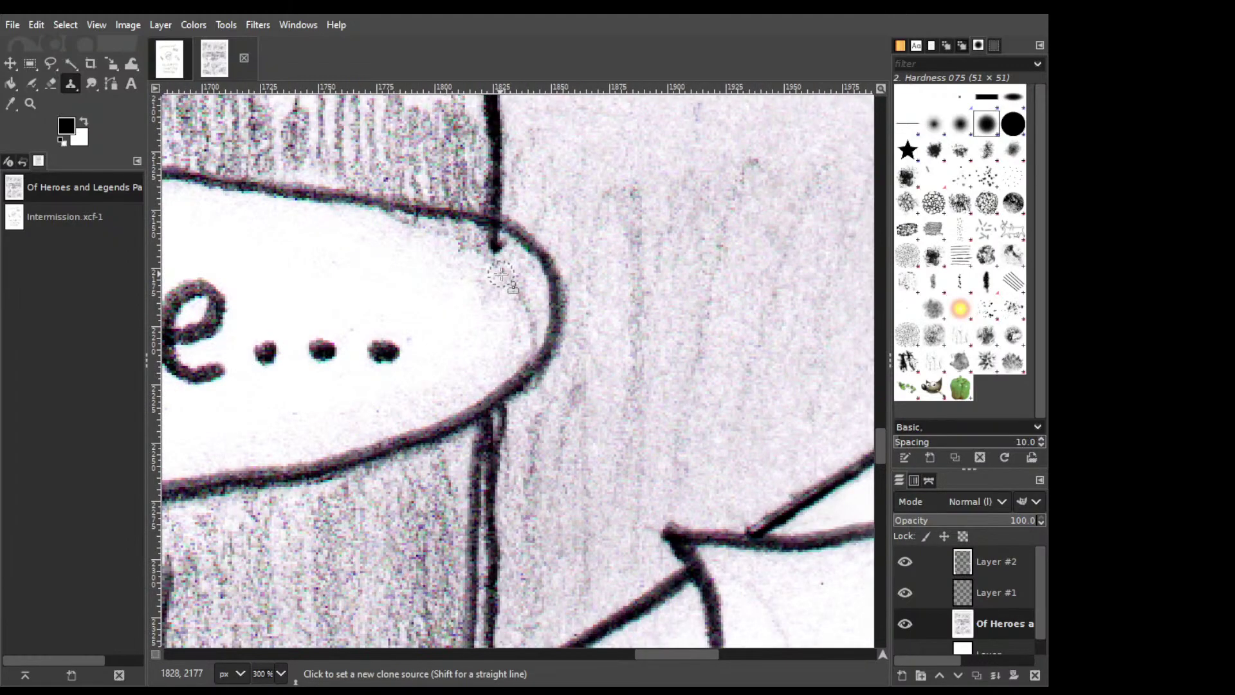
pyautogui.keyDown('ctrl'); pyautogui.click(502, 274); pyautogui.keyUp('ctrl')
pyautogui.click(496, 247)
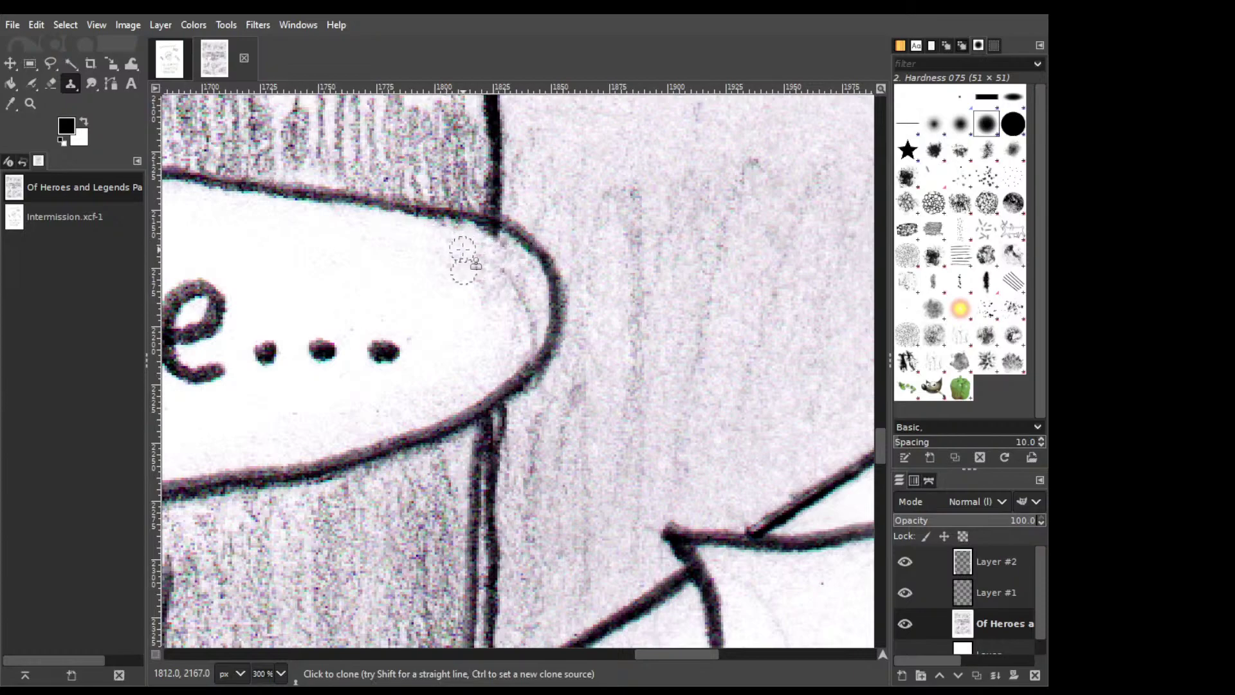
# Undo the last clone stroke and clone clean white over the pencil marks inside both rounded ends of the "Of course..." speech bubble.
pyautogui.hotkey('ctrl', 'z')
pyautogui.moveTo(514, 267)
pyautogui.mouseDown()
pyautogui.moveTo(489, 252)
pyautogui.moveTo(380, 242)
pyautogui.moveTo(517, 269)
pyautogui.moveTo(518, 291)
pyautogui.moveTo(499, 288)
pyautogui.moveTo(511, 297)
pyautogui.moveTo(521, 286)
pyautogui.moveTo(531, 312)
pyautogui.moveTo(515, 329)
pyautogui.moveTo(539, 339)
pyautogui.moveTo(507, 341)
pyautogui.mouseUp()
pyautogui.hscroll(-10, 435, 380)
pyautogui.keyDown('ctrl'); pyautogui.click(532, 242); pyautogui.keyUp('ctrl')
pyautogui.moveTo(450, 254)
pyautogui.mouseDown()
pyautogui.moveTo(444, 276)
pyautogui.moveTo(491, 261)
pyautogui.mouseUp()
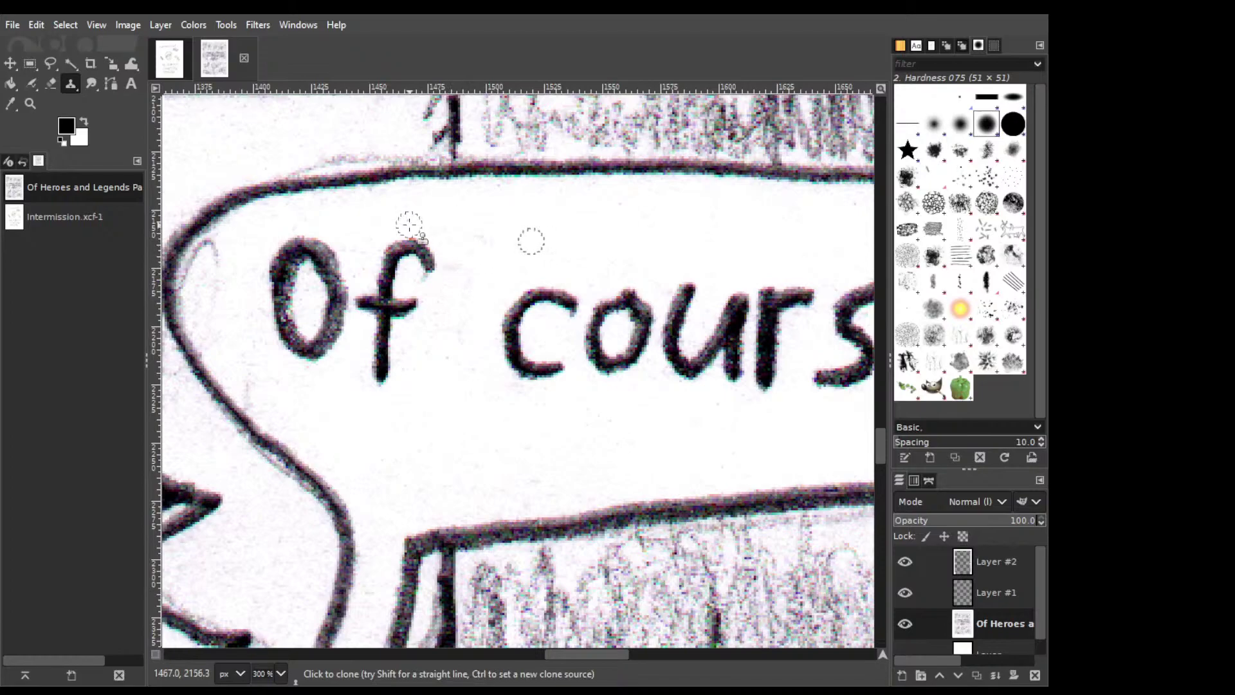
pyautogui.keyDown('ctrl'); pyautogui.click(274, 388); pyautogui.keyUp('ctrl')
pyautogui.moveTo(205, 265)
pyautogui.mouseDown()
pyautogui.moveTo(193, 291)
pyautogui.moveTo(212, 303)
pyautogui.mouseUp()
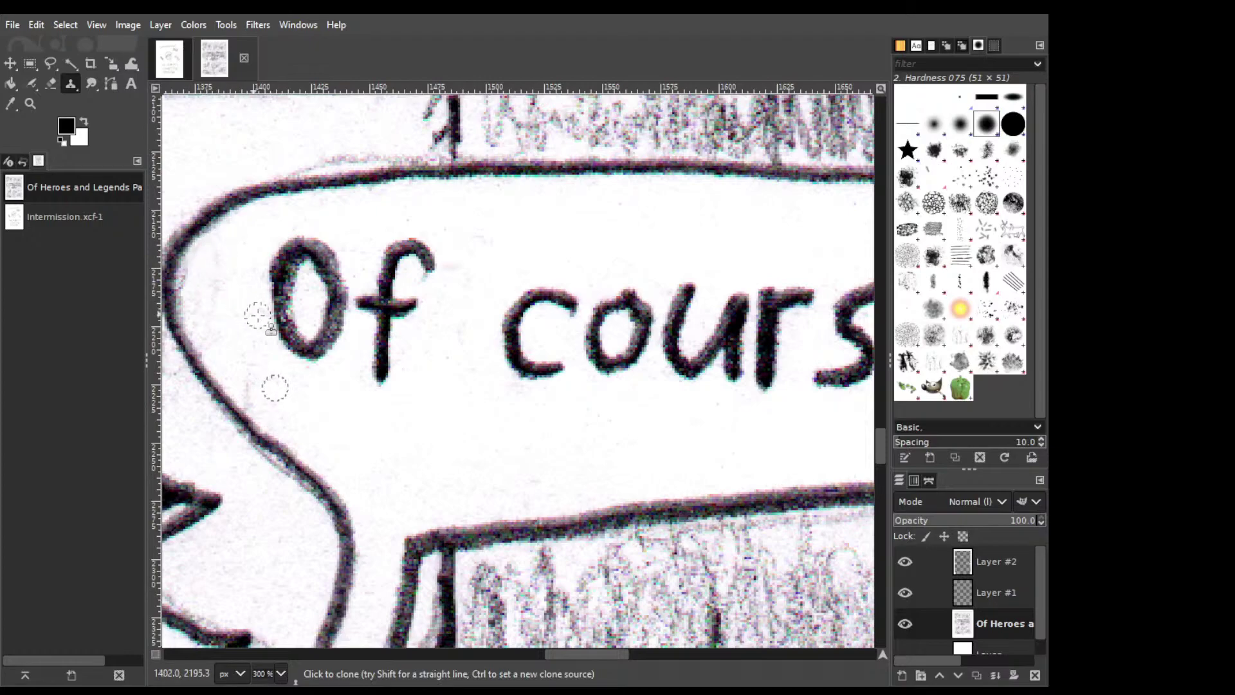
# Set a clean patch of the smiling face's cheek as clone source and clone away the pencil smudges beside the mouth.
pyautogui.scroll(-6, 654, 400)
pyautogui.hscroll(-6, 599, 182)
pyautogui.scroll(-5, 812, 338)
pyautogui.hscroll(-5, 812, 338)
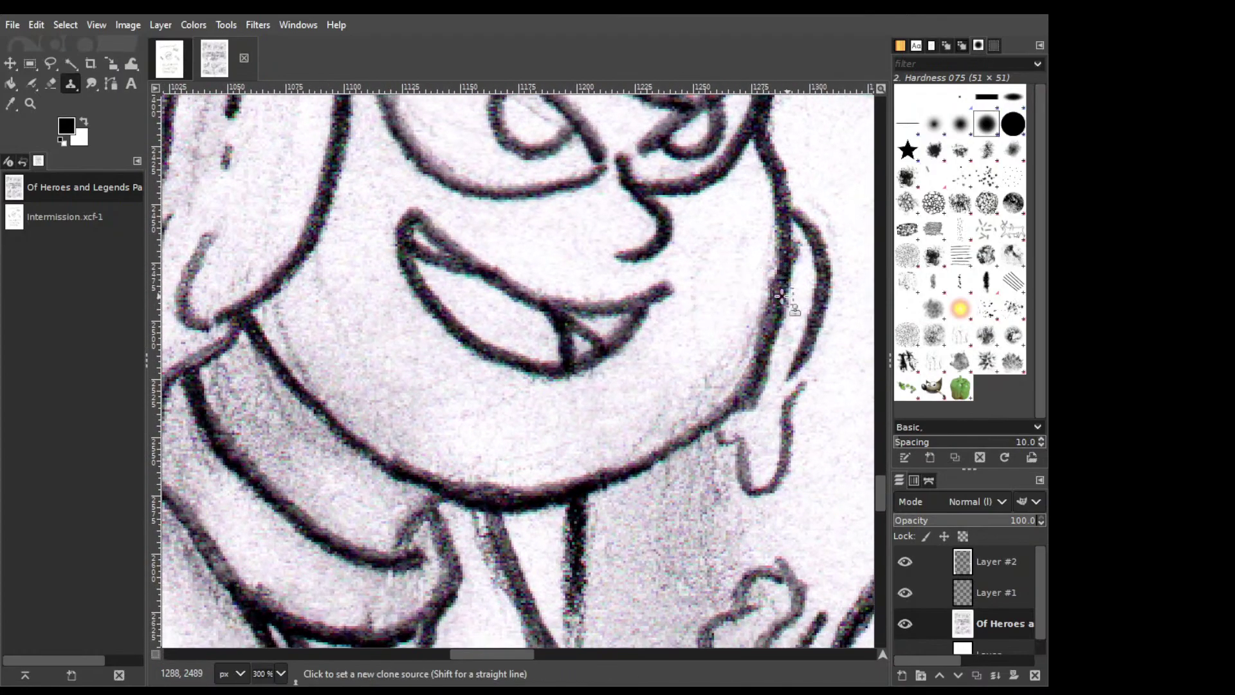
pyautogui.keyDown('ctrl'); pyautogui.click(729, 301); pyautogui.keyUp('ctrl')
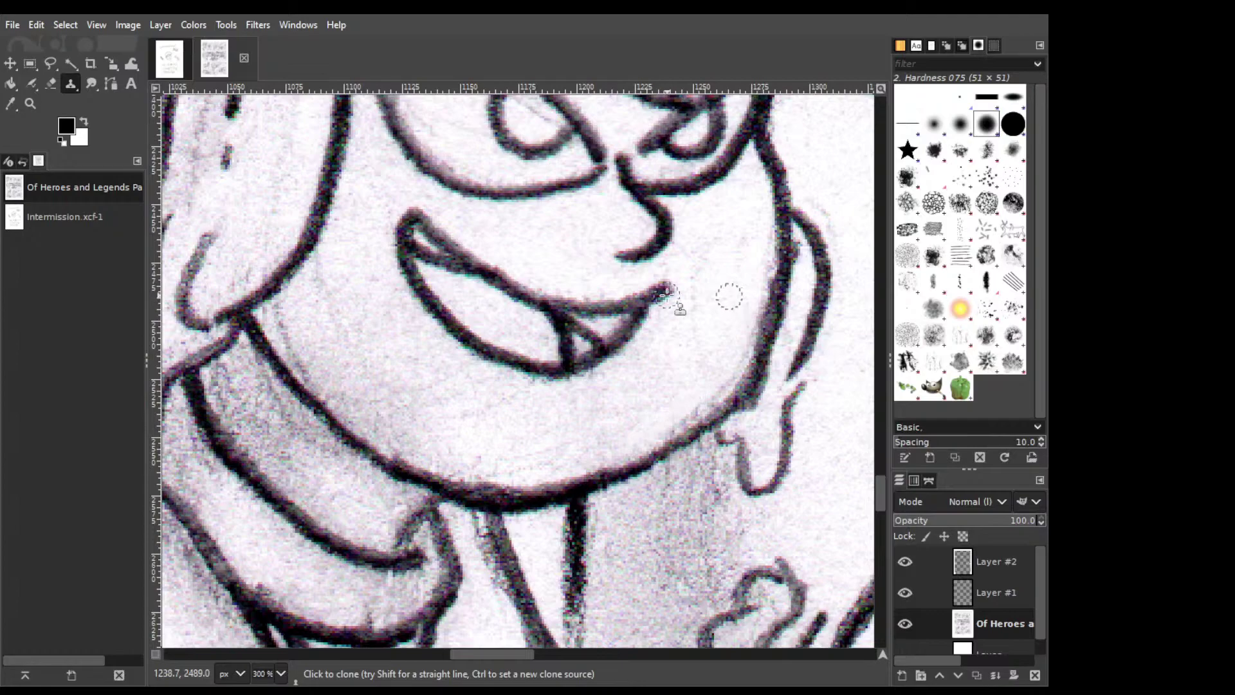
# Clone clean shading from just above the headphone's inner oval over the doubled arc along its upper edge.
pyautogui.scroll(10, 667, 294)
pyautogui.hscroll(-8, 667, 293)
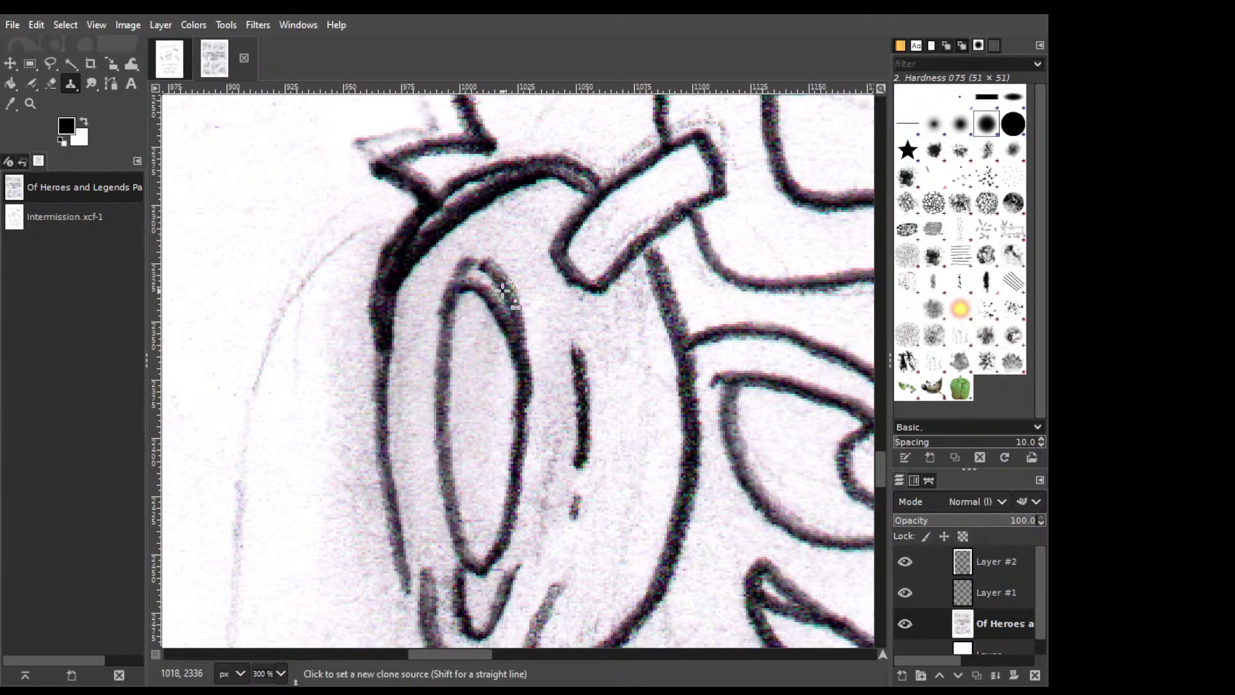
pyautogui.keyDown('ctrl'); pyautogui.click(517, 257); pyautogui.keyUp('ctrl')
pyautogui.moveTo(528, 324)
pyautogui.mouseDown()
pyautogui.moveTo(510, 285)
pyautogui.moveTo(534, 330)
pyautogui.moveTo(507, 277)
pyautogui.moveTo(533, 331)
pyautogui.mouseUp()
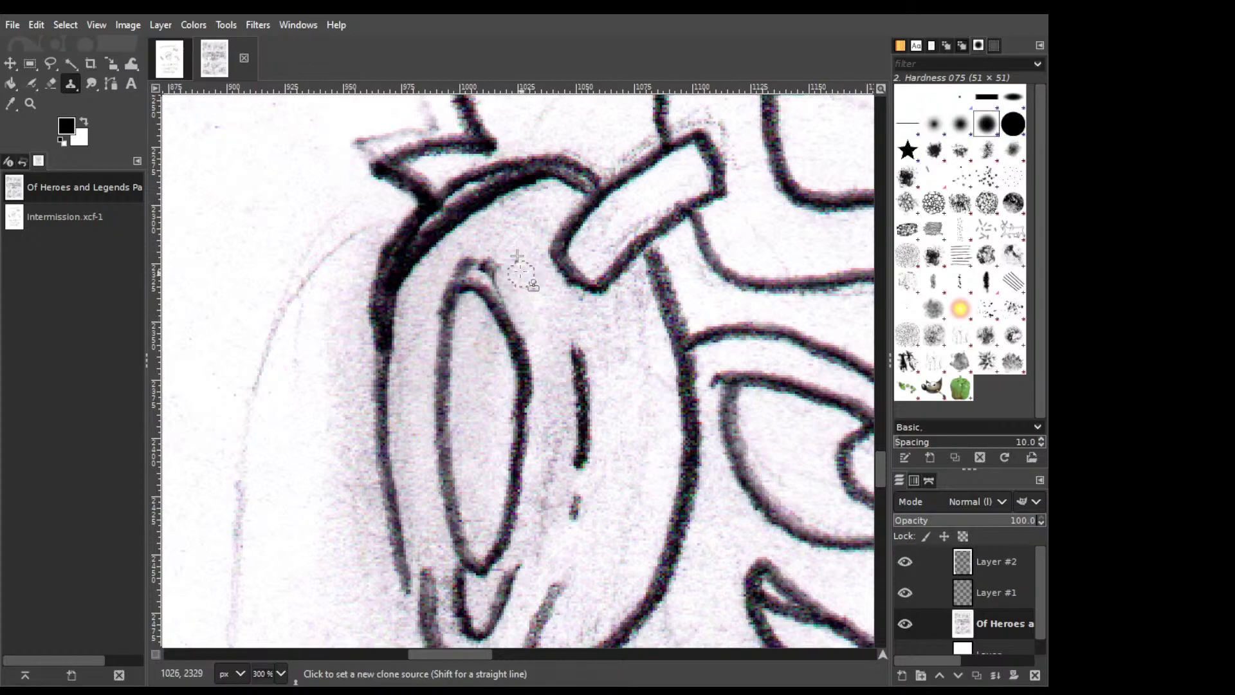
pyautogui.keyDown('ctrl'); pyautogui.click(510, 242); pyautogui.keyUp('ctrl')
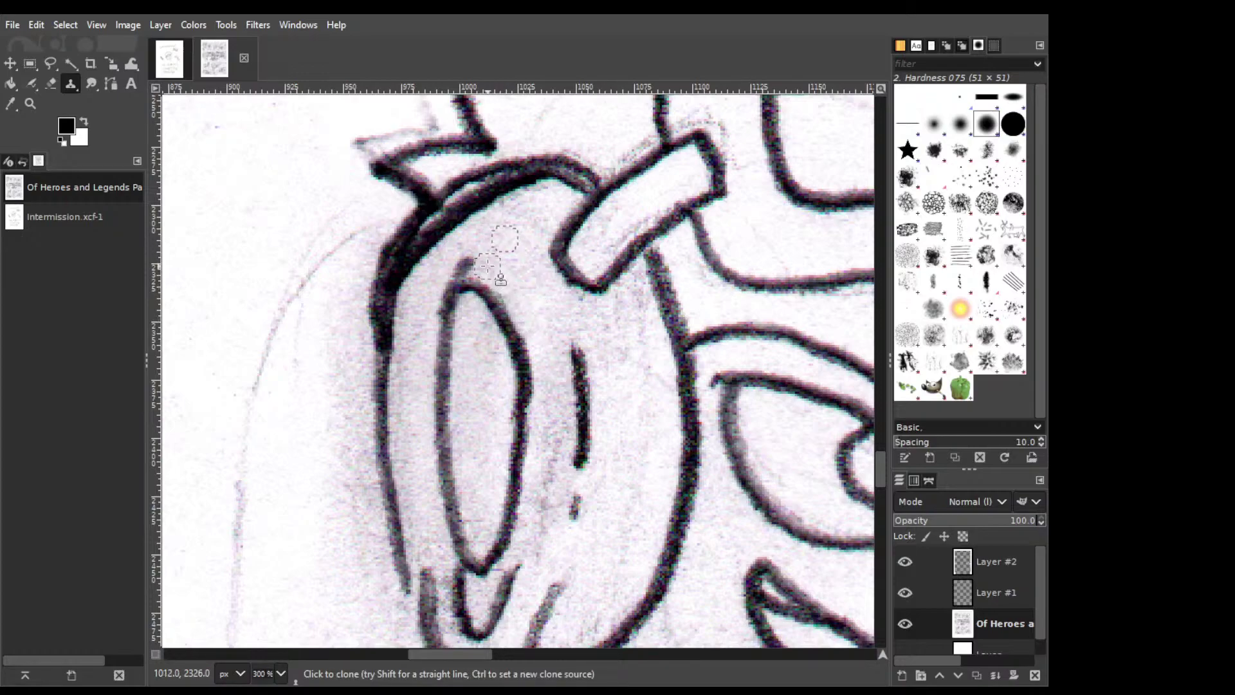
pyautogui.moveTo(471, 264); pyautogui.dragTo(447, 263)
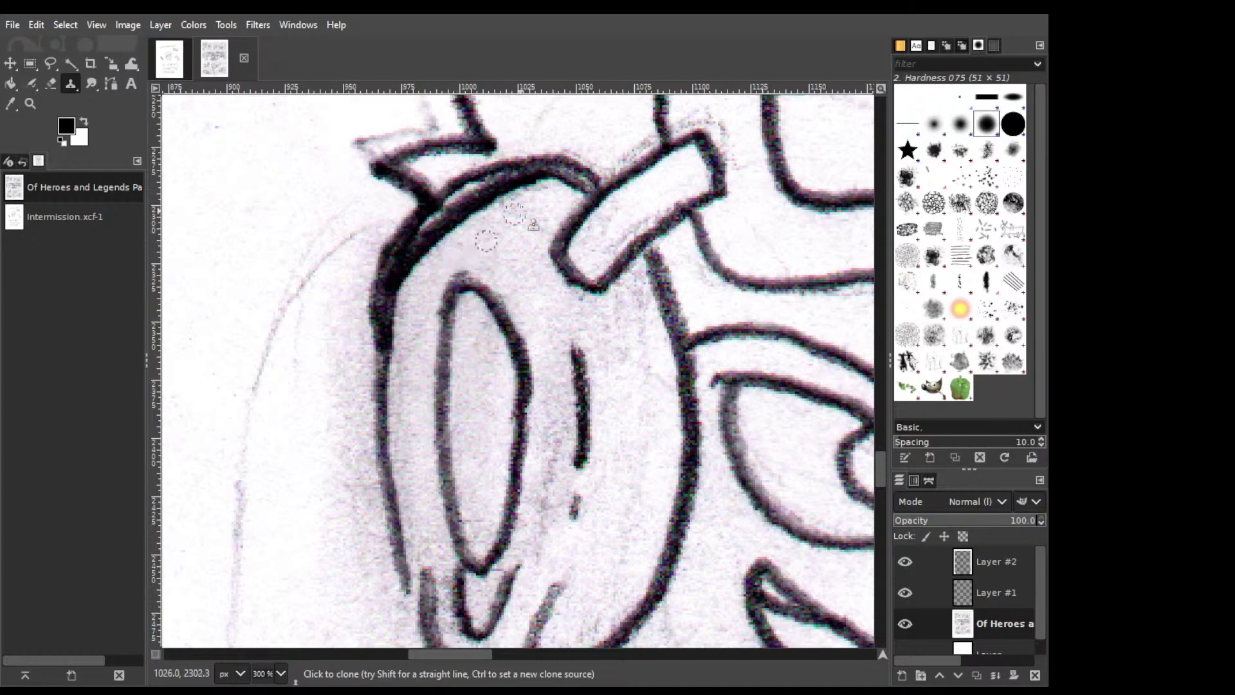
# Examine the lower part of the page, from the large character's clothing to the building panel, for remaining stray marks.
pyautogui.scroll(-6, 581, 315)
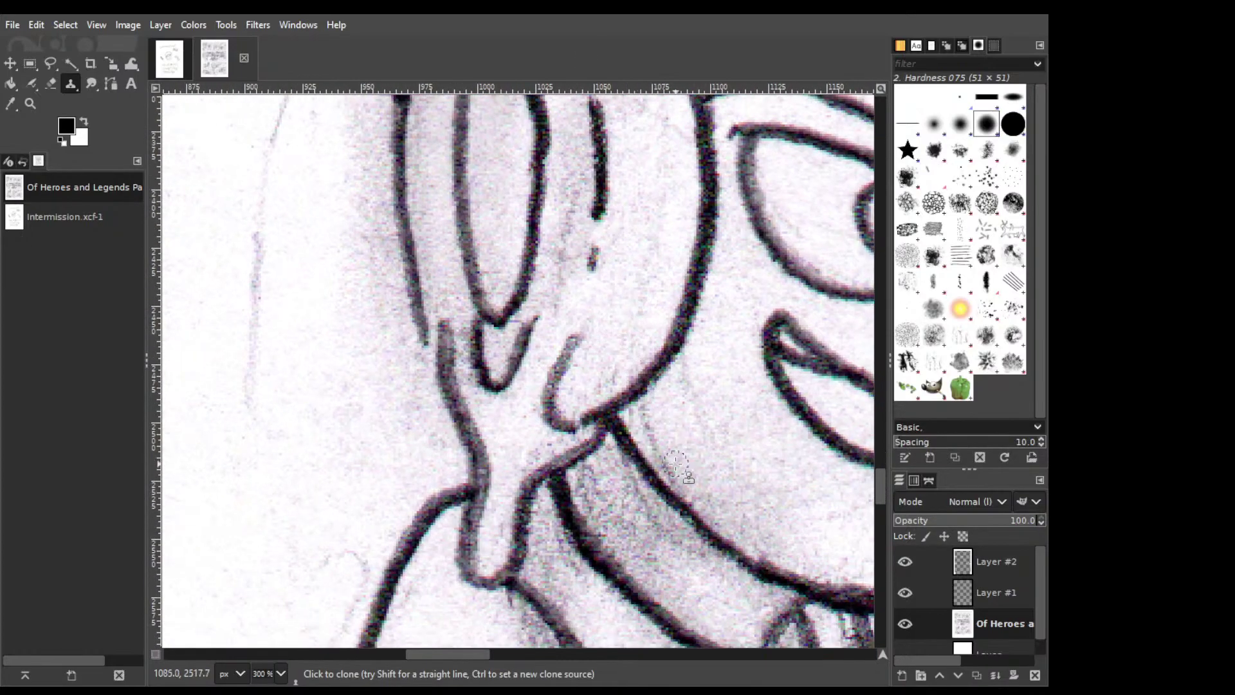
pyautogui.hscroll(2, 559, 242)
pyautogui.scroll(-8, 558, 243)
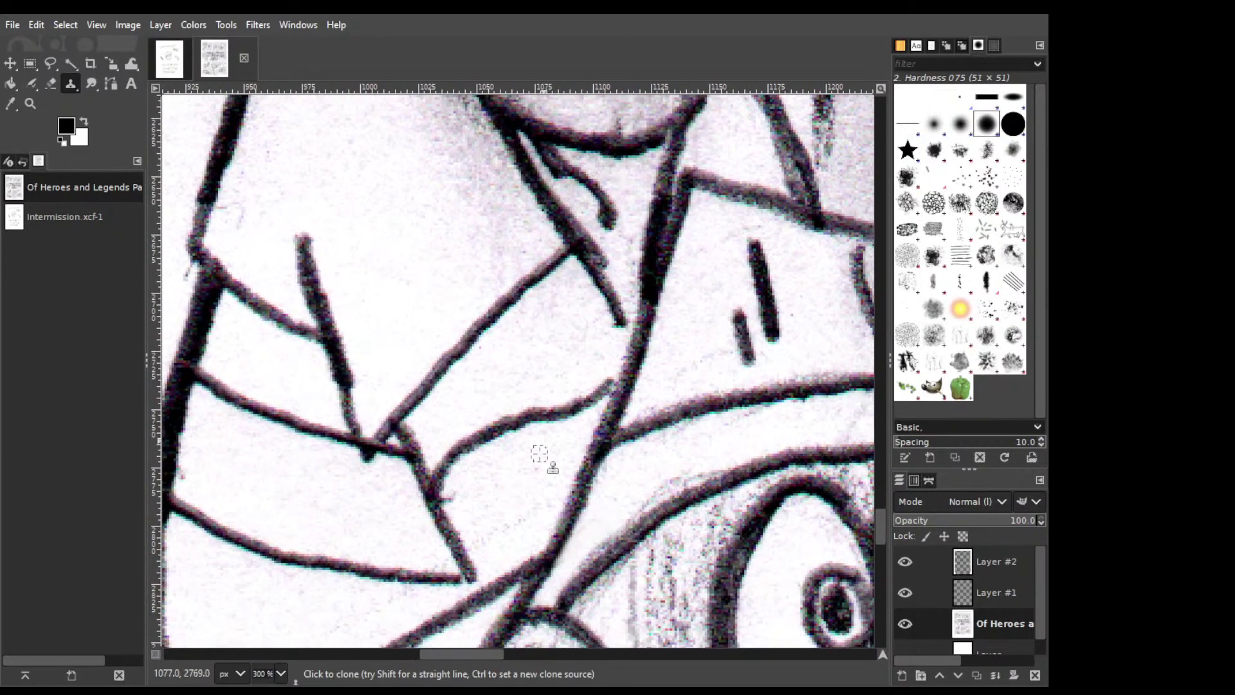
pyautogui.hscroll(-3, 740, 260)
pyautogui.scroll(-8, 740, 261)
pyautogui.hscroll(-6, 596, 499)
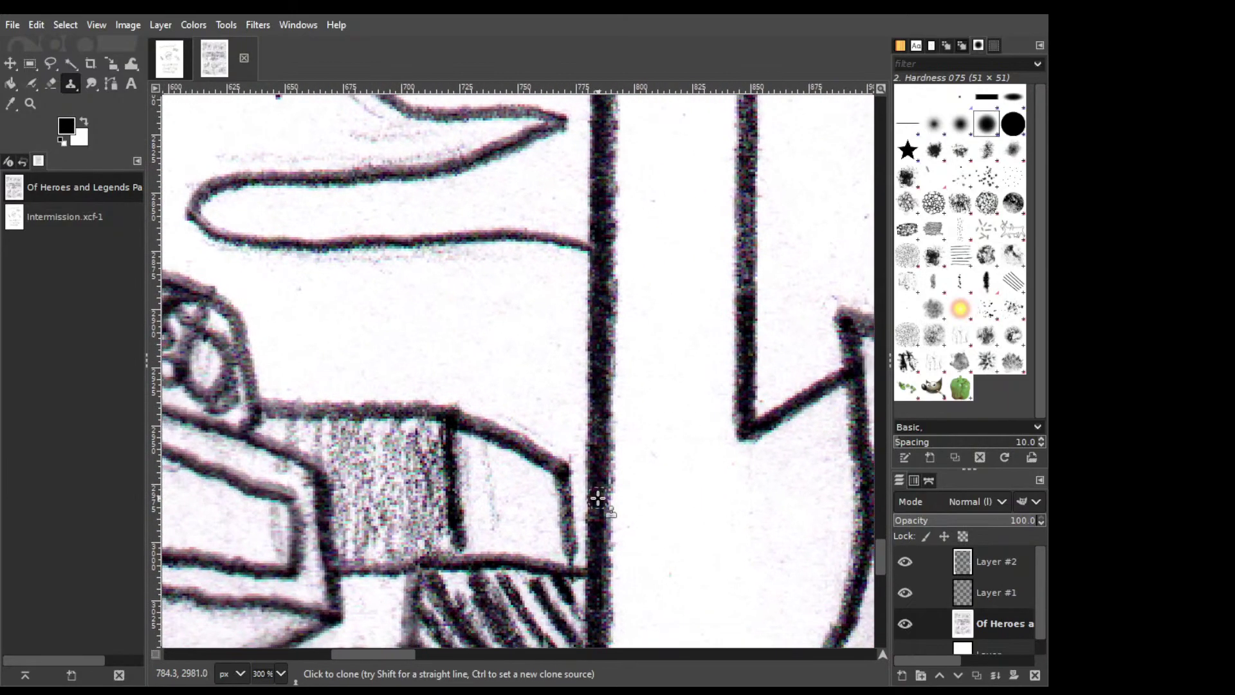
pyautogui.scroll(-5, 644, 469)
pyautogui.hscroll(-6, 644, 469)
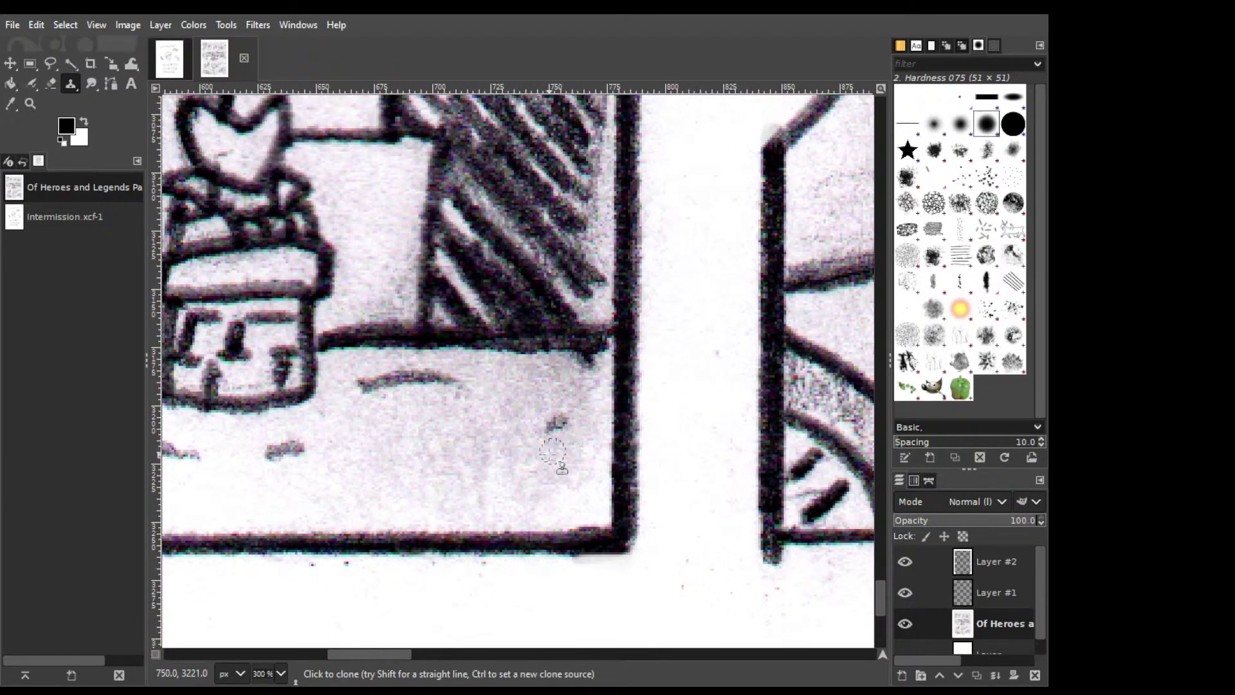
pyautogui.scroll(-3, 803, 422)
pyautogui.hscroll(4, 822, 414)
pyautogui.scroll(6, 559, 290)
pyautogui.hscroll(-3, 560, 290)
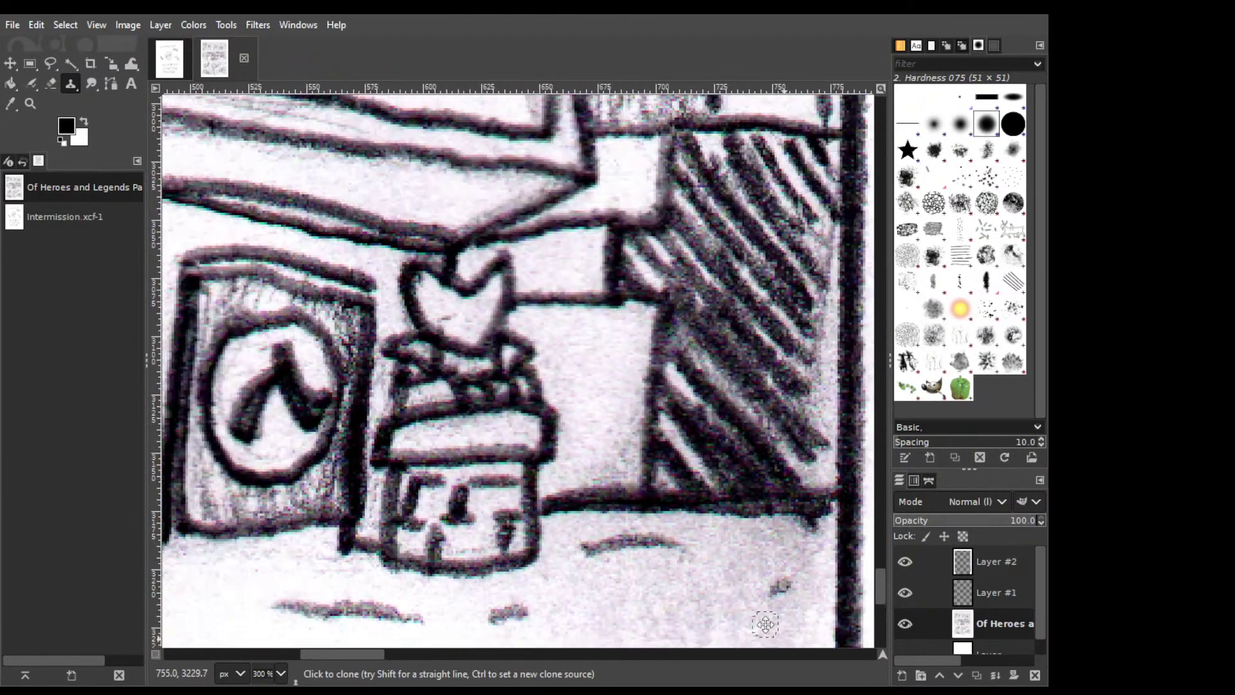
pyautogui.scroll(-5, 630, 498)
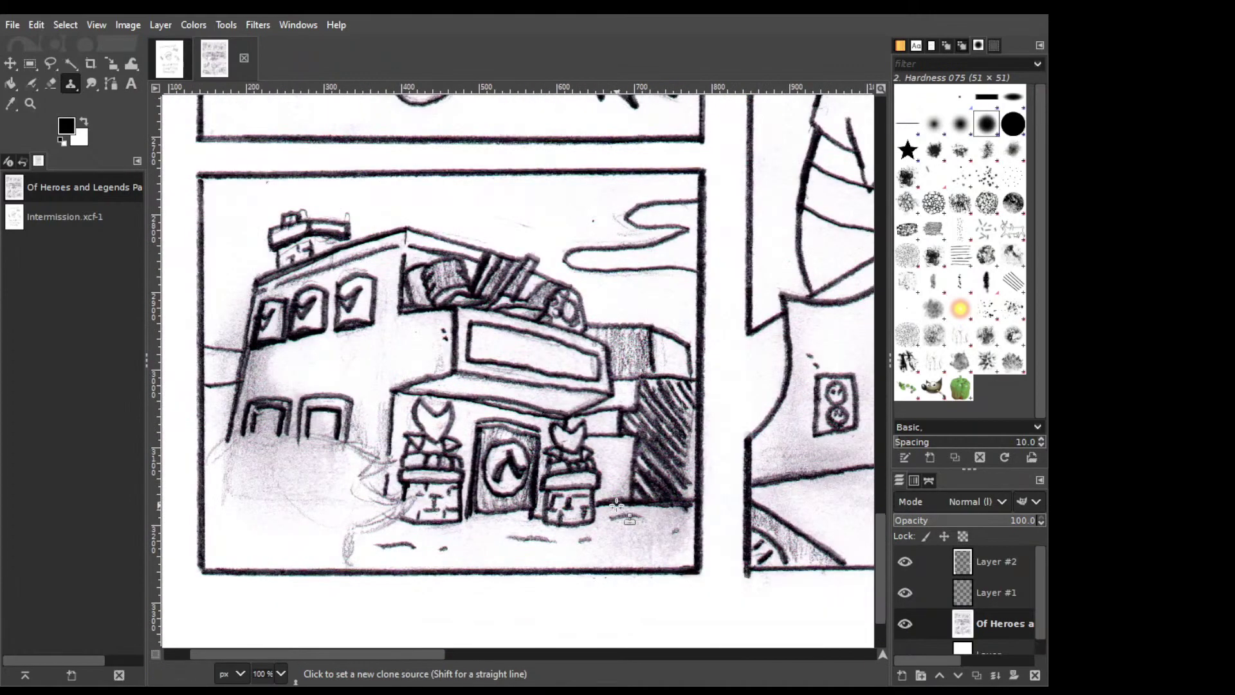
# Clone clean white over the stray dot in the sky beside the cloud and touch up the building's front wall.
pyautogui.scroll(3, 642, 442)
pyautogui.hscroll(4, 642, 443)
pyautogui.keyDown('ctrl'); pyautogui.click(398, 330); pyautogui.keyUp('ctrl')
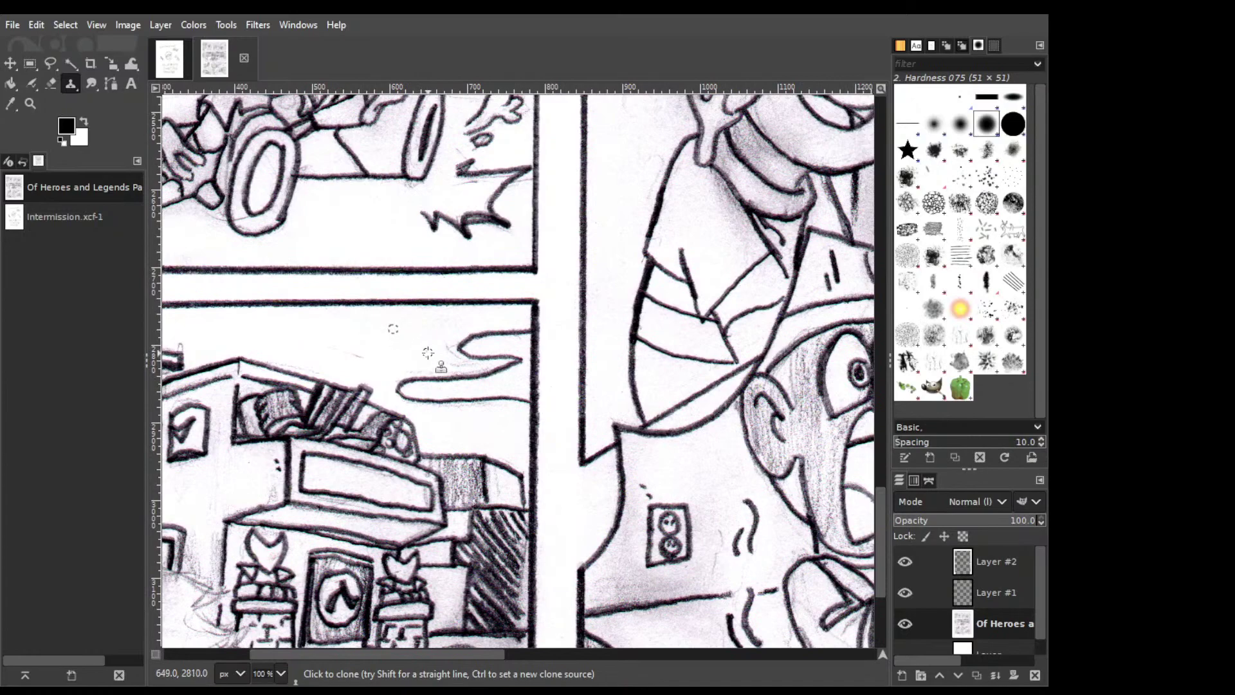
pyautogui.scroll(-2, 428, 351)
pyautogui.hscroll(-5, 428, 351)
pyautogui.keyDown('ctrl'); pyautogui.click(562, 384); pyautogui.keyUp('ctrl')
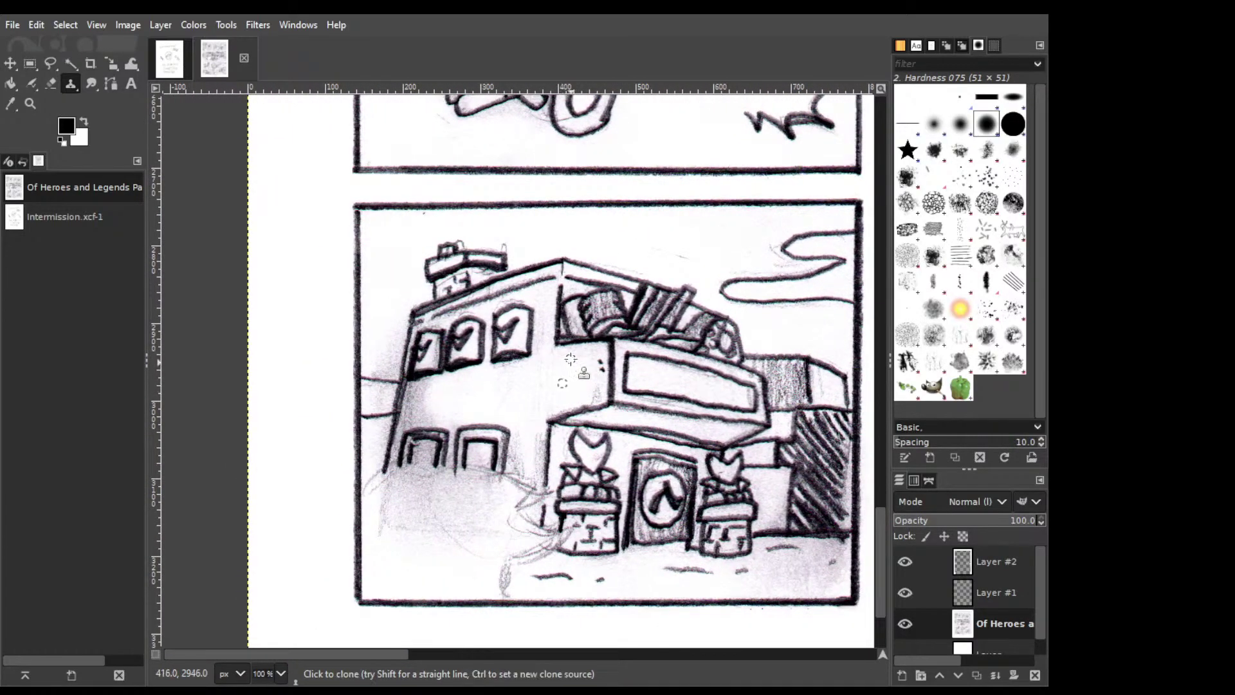
# Examine the seated character's panel and the "Stacy?" panels above it for remaining stray marks.
pyautogui.scroll(4, 553, 302)
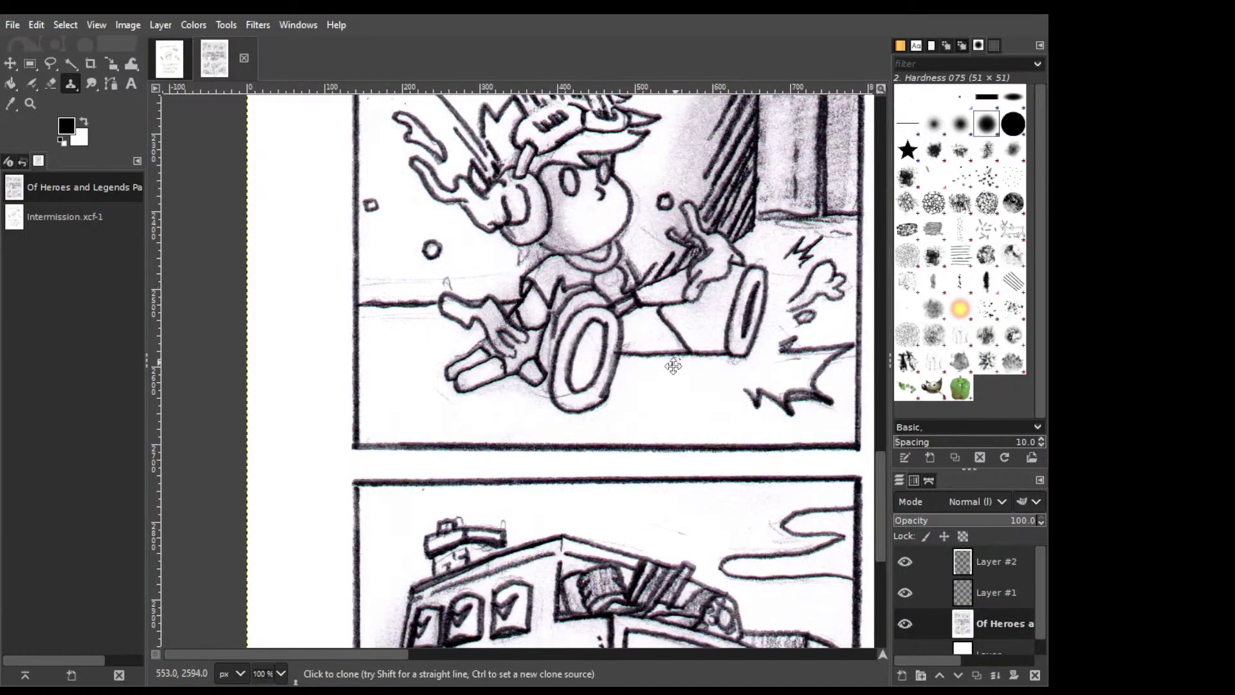
pyautogui.scroll(3, 583, 550)
pyautogui.hscroll(2, 583, 550)
pyautogui.hscroll(4, 583, 550)
pyautogui.scroll(-2, 583, 550)
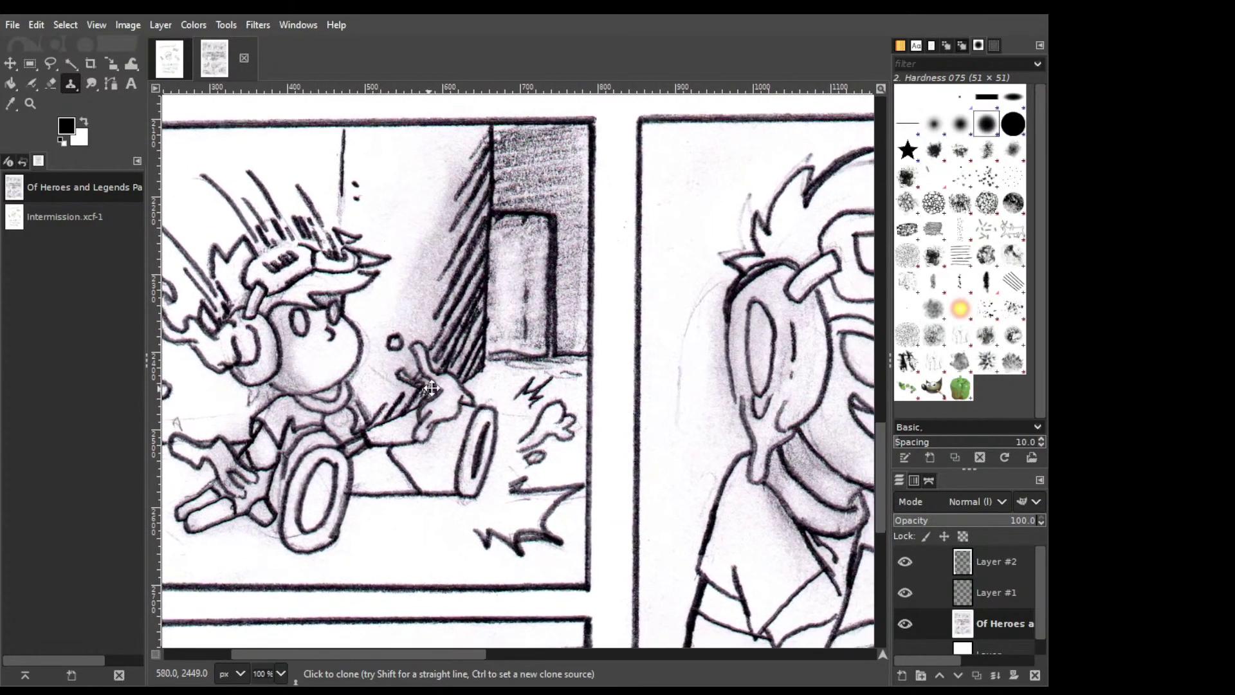
pyautogui.hscroll(-6, 671, 365)
pyautogui.scroll(2, 672, 365)
pyautogui.hscroll(-1, 703, 423)
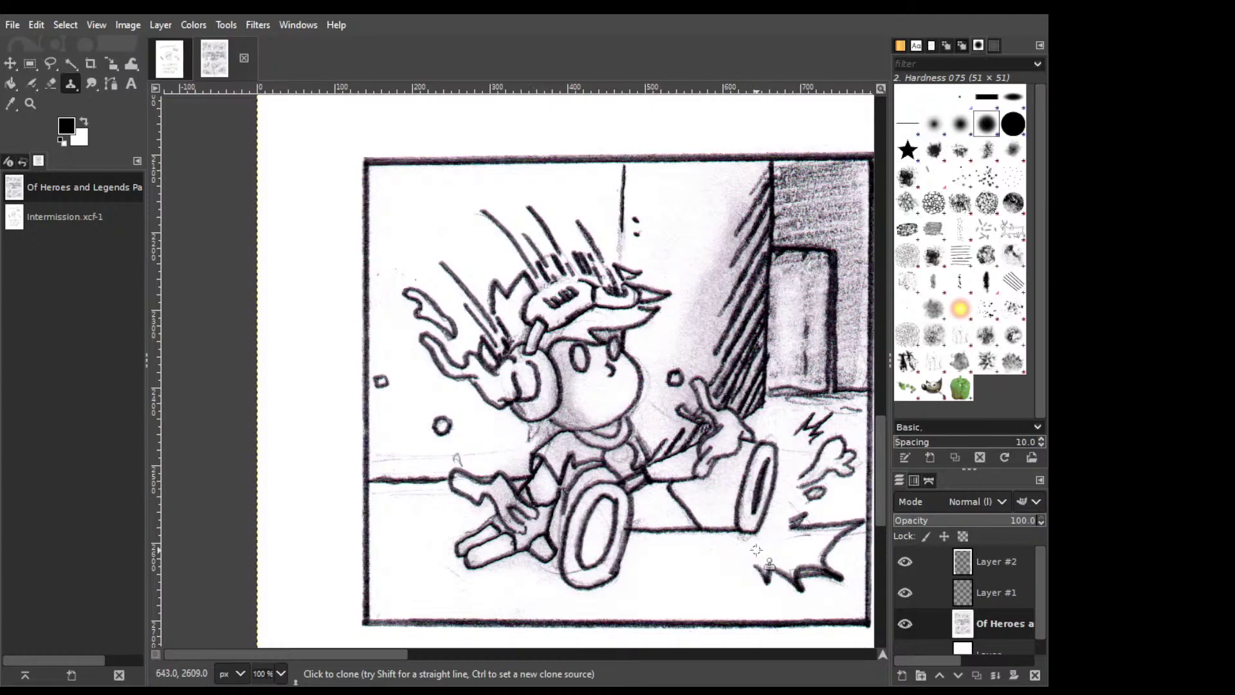
pyautogui.scroll(-1, 740, 540)
pyautogui.hscroll(2, 718, 524)
pyautogui.scroll(10, 681, 523)
pyautogui.hscroll(3, 681, 523)
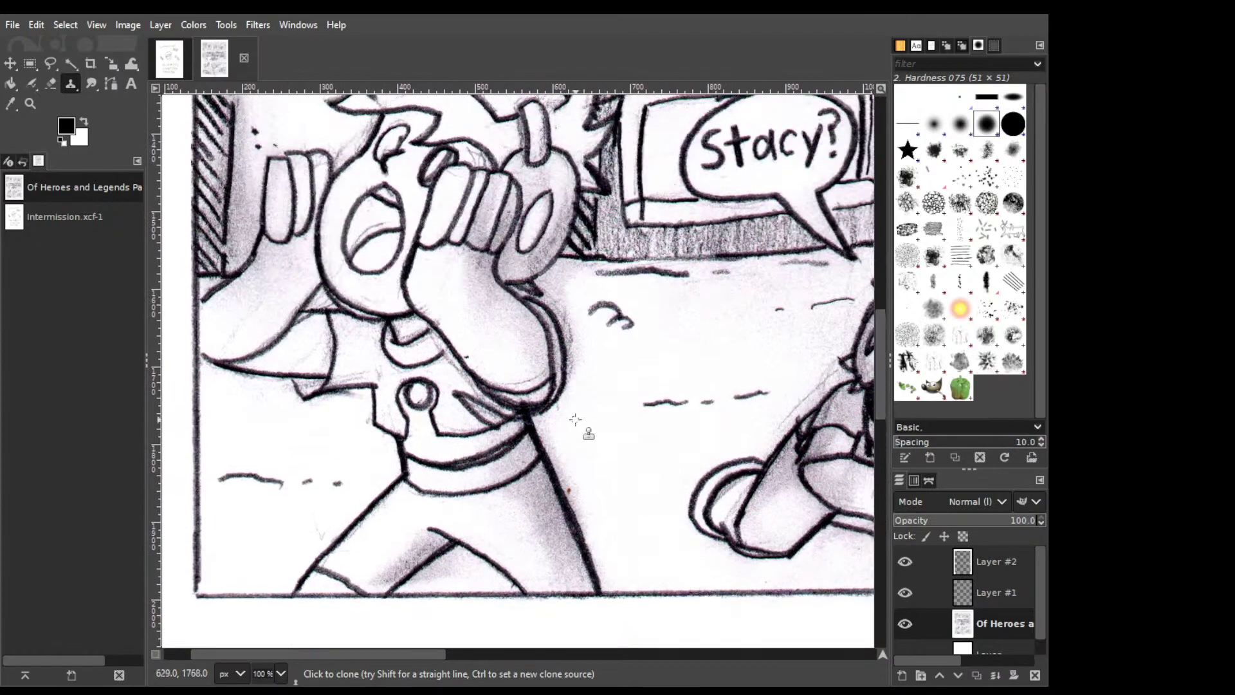
pyautogui.scroll(5, 585, 427)
pyautogui.hscroll(8, 540, 265)
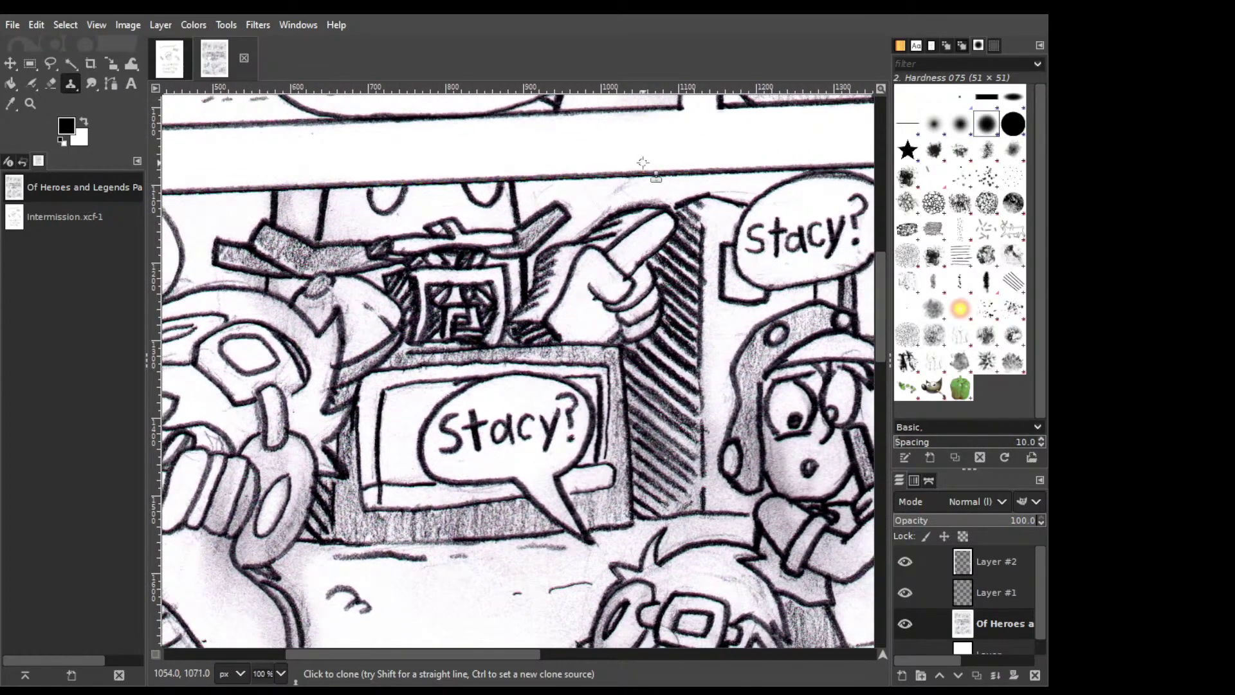
# Clone away the reddish speck beside the shouting character's trouser leg and the dark dot inside his "Stacy?" bubble.
pyautogui.scroll(-8, 473, 550)
pyautogui.hscroll(-10, 472, 551)
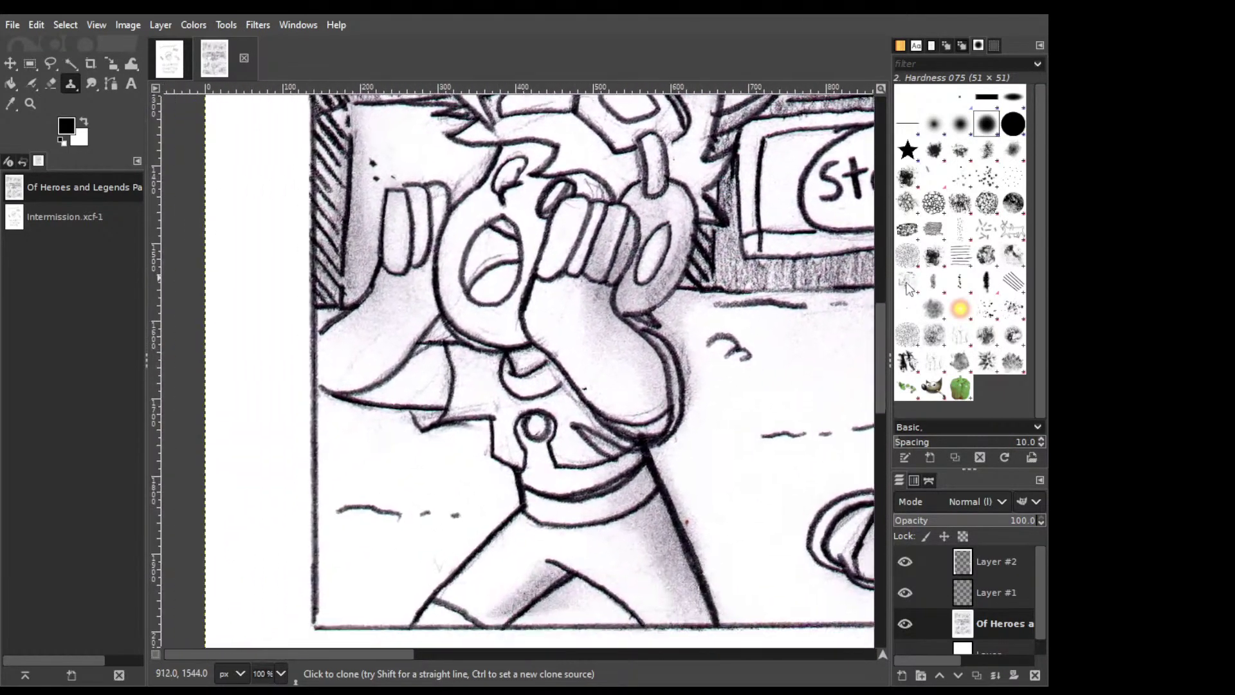
pyautogui.keyDown('ctrl'); pyautogui.click(687, 525); pyautogui.keyUp('ctrl')
pyautogui.scroll(5, 744, 516)
pyautogui.hscroll(-3, 743, 517)
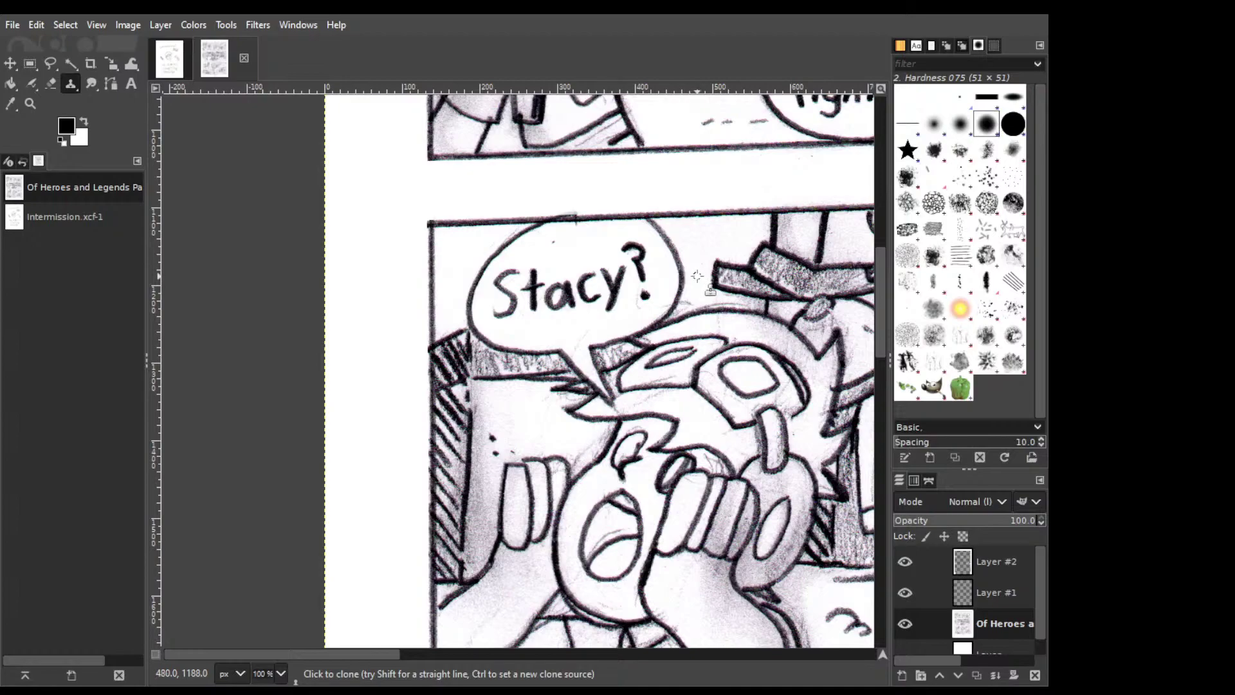
pyautogui.keyDown('ctrl'); pyautogui.click(579, 248); pyautogui.keyUp('ctrl')
pyautogui.moveTo(649, 419); pyautogui.dragTo(620, 367)
# Set a new clone source at the panel border above the shouting character's "Stacy?" bubble and clone away the tick overshooting into the gutter.
pyautogui.scroll(-10, 619, 367)
pyautogui.hscroll(6, 620, 366)
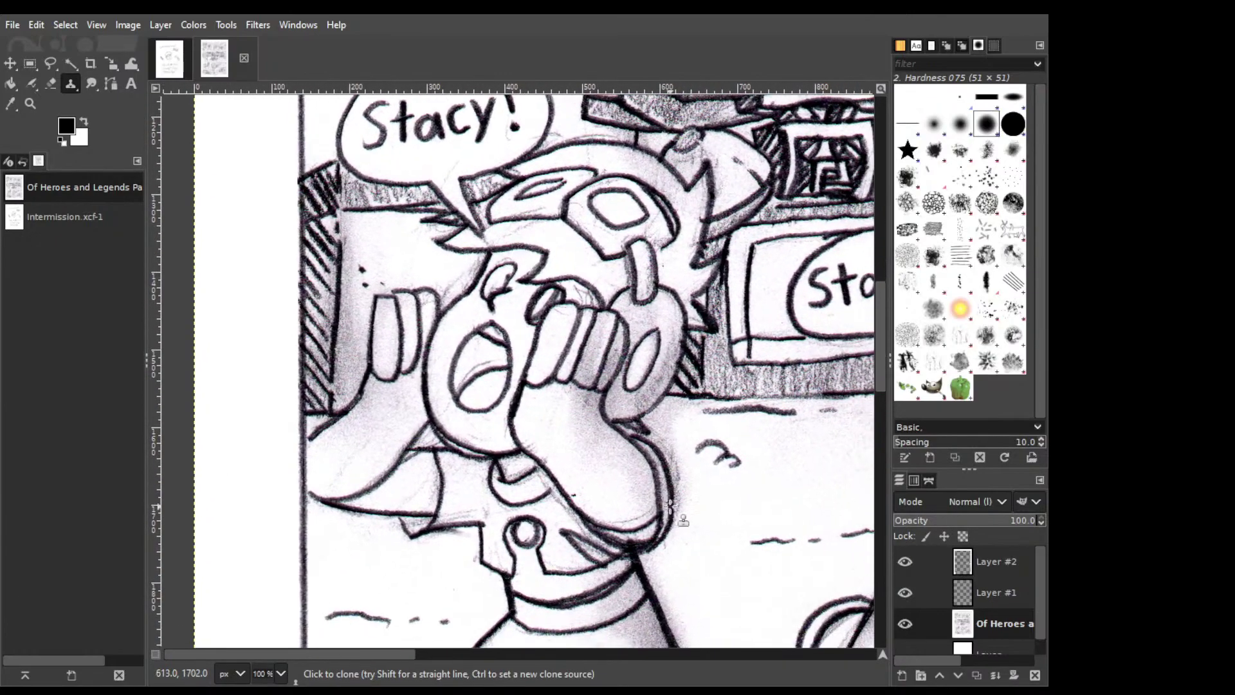
pyautogui.moveTo(661, 446); pyautogui.dragTo(618, 422)
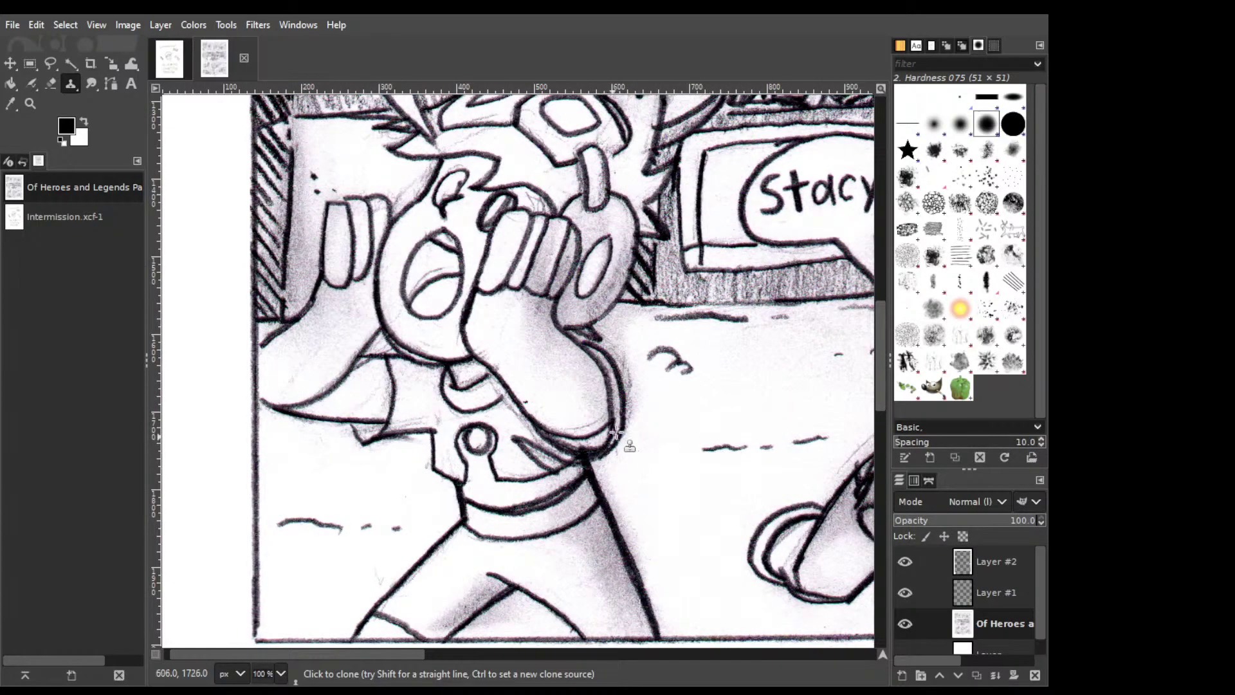
pyautogui.scroll(6, 621, 443)
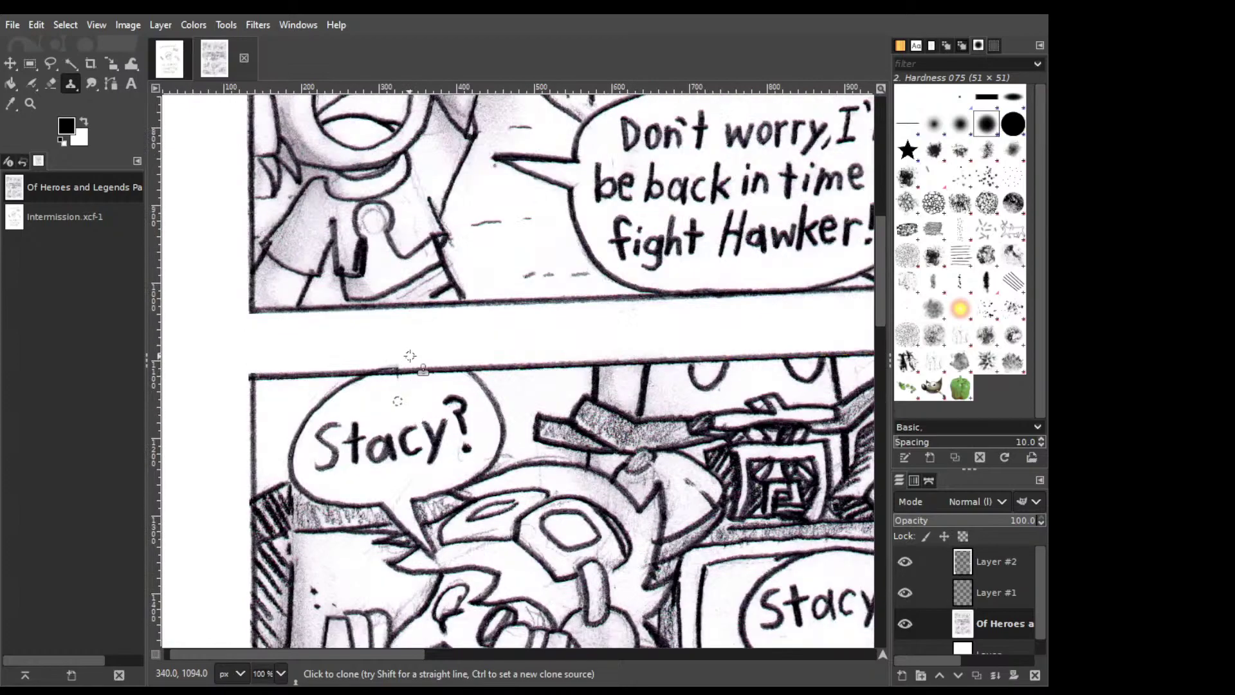
pyautogui.keyDown('ctrl'); pyautogui.click(405, 368); pyautogui.keyUp('ctrl')
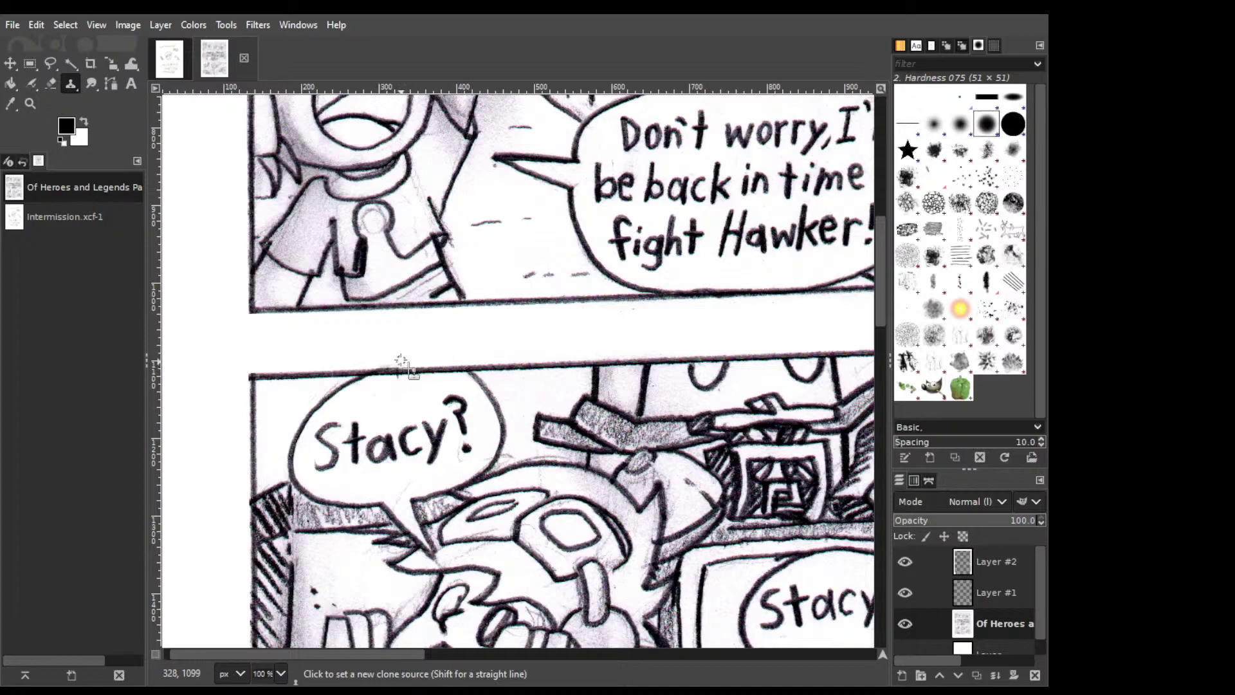
pyautogui.moveTo(393, 365); pyautogui.dragTo(376, 362)
# Sample clean white areas in the grinning character's face and mouth as clone sources for touching up the first panel.
pyautogui.moveTo(424, 312)
pyautogui.mouseDown()
pyautogui.moveTo(462, 339)
pyautogui.moveTo(556, 473)
pyautogui.mouseUp()
pyautogui.moveTo(555, 337); pyautogui.dragTo(597, 444)
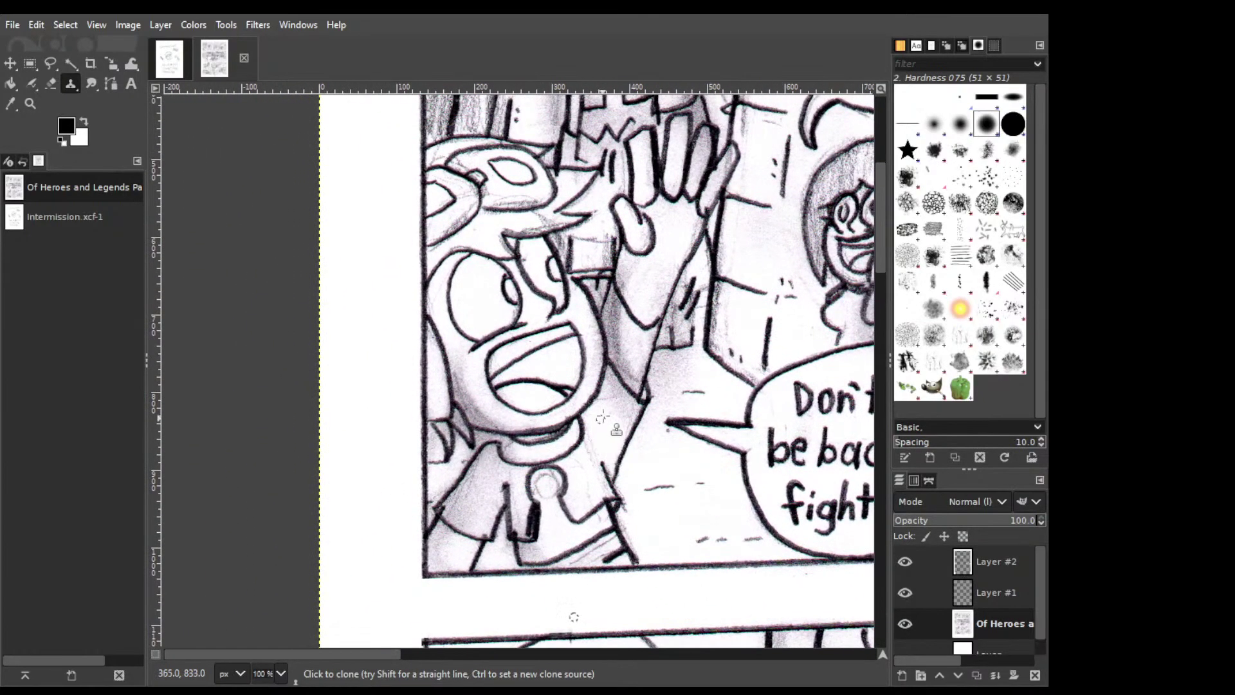
pyautogui.keyDown('ctrl'); pyautogui.click(528, 257); pyautogui.keyUp('ctrl')
pyautogui.keyDown('ctrl'); pyautogui.click(511, 350); pyautogui.keyUp('ctrl')
# Set clean white above the blocky background figure's mouth as clone source and clone over the faint marks beneath the mouth.
pyautogui.scroll(4, 630, 289)
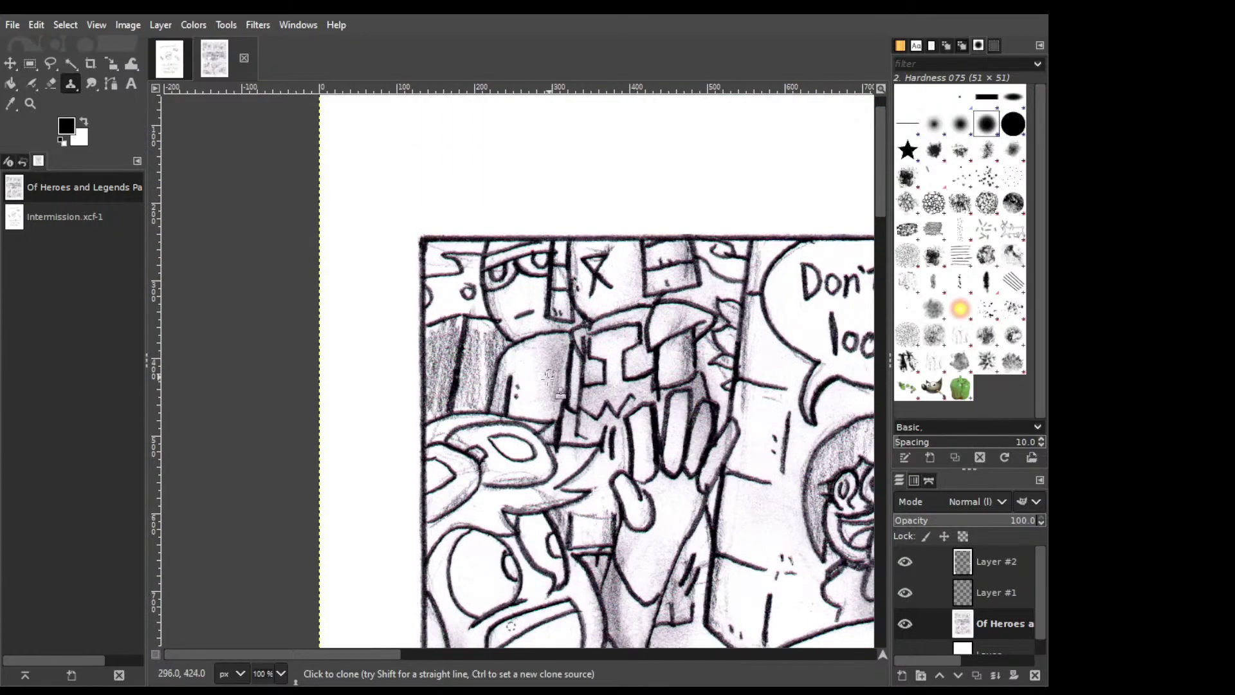
pyautogui.scroll(-2, 554, 373)
pyautogui.scroll(4, 460, 204)
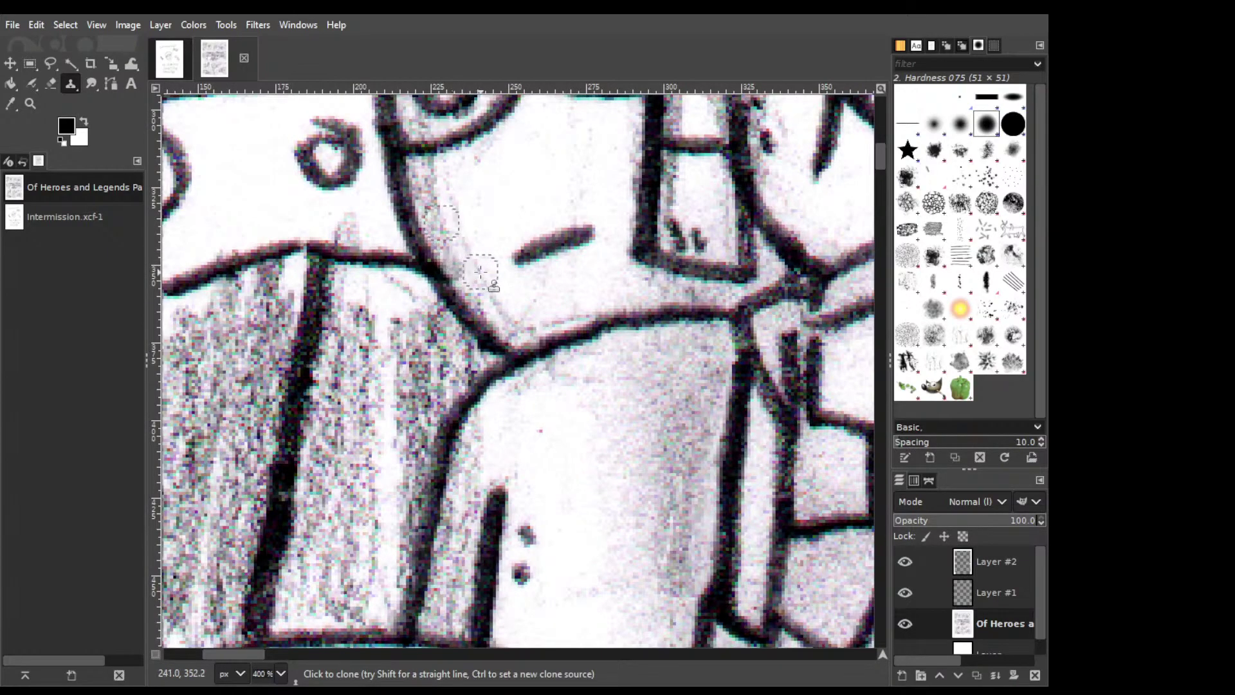
pyautogui.keyDown('ctrl'); pyautogui.click(526, 195); pyautogui.keyUp('ctrl')
pyautogui.keyDown('ctrl'); pyautogui.click(541, 186); pyautogui.keyUp('ctrl')
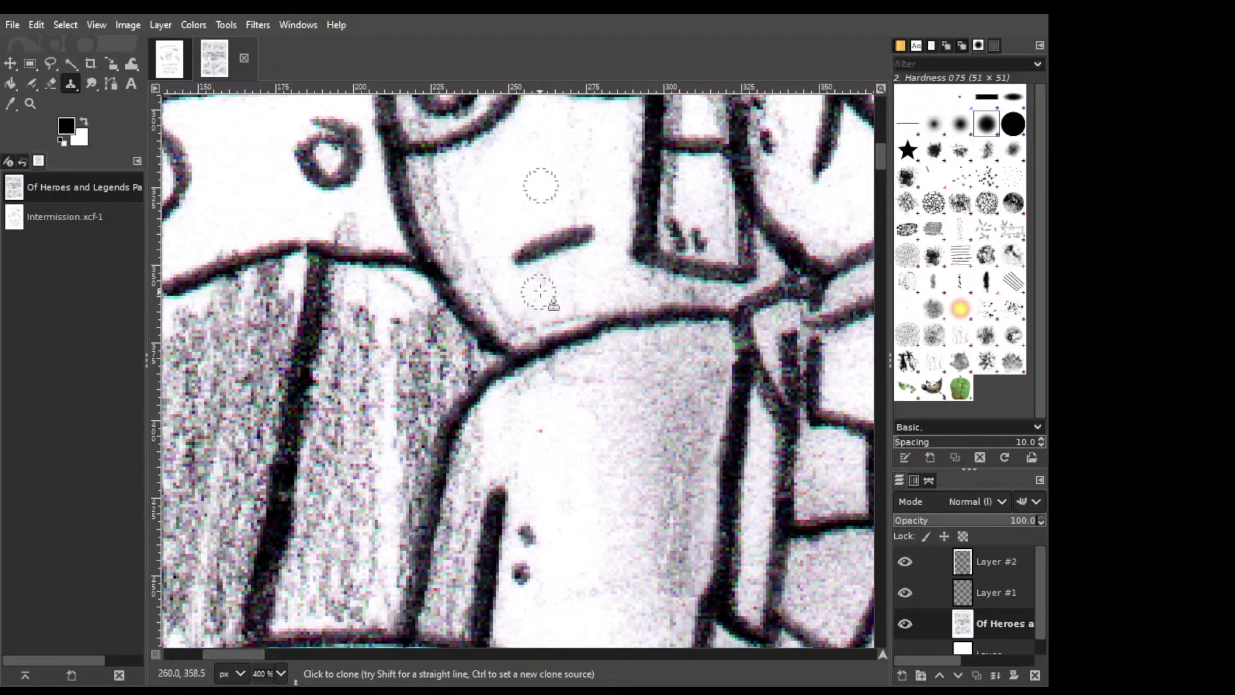
pyautogui.keyDown('ctrl'); pyautogui.scroll(-3, 547, 275); pyautogui.keyUp('ctrl')
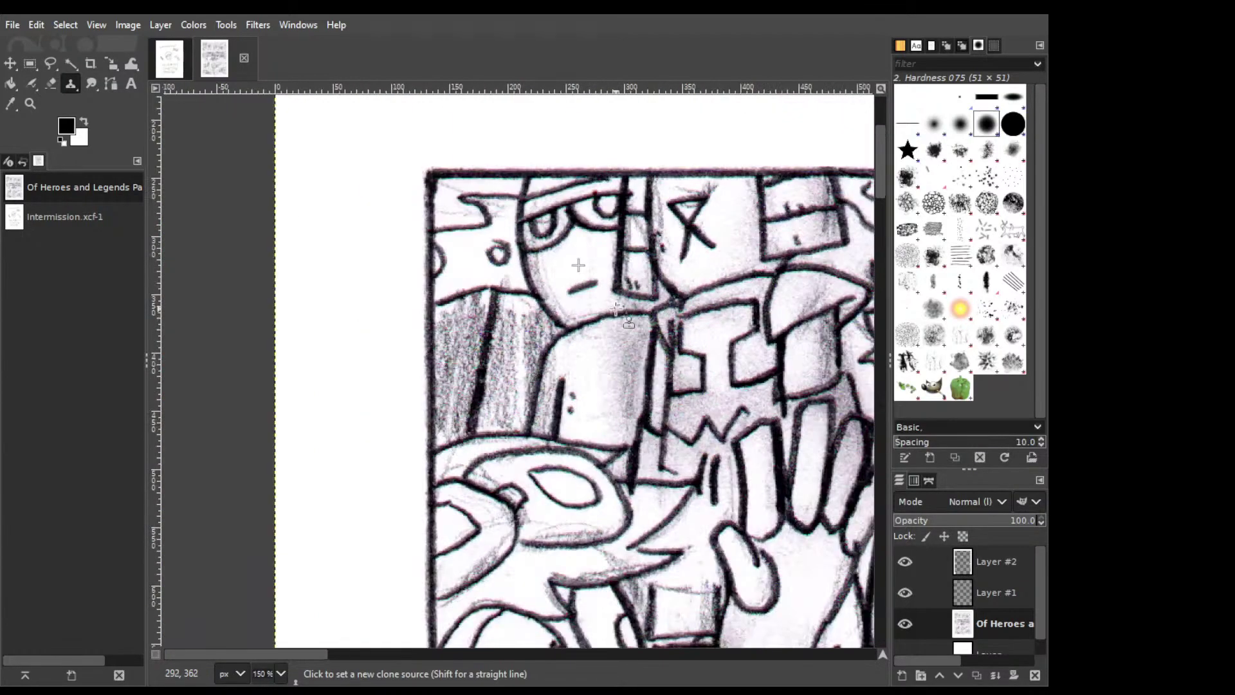
# Set clean white beside the background figure's X-shaped eye as clone source and clone away the sketch strokes above it.
pyautogui.keyDown('ctrl'); pyautogui.scroll(4, 717, 198); pyautogui.keyUp('ctrl')
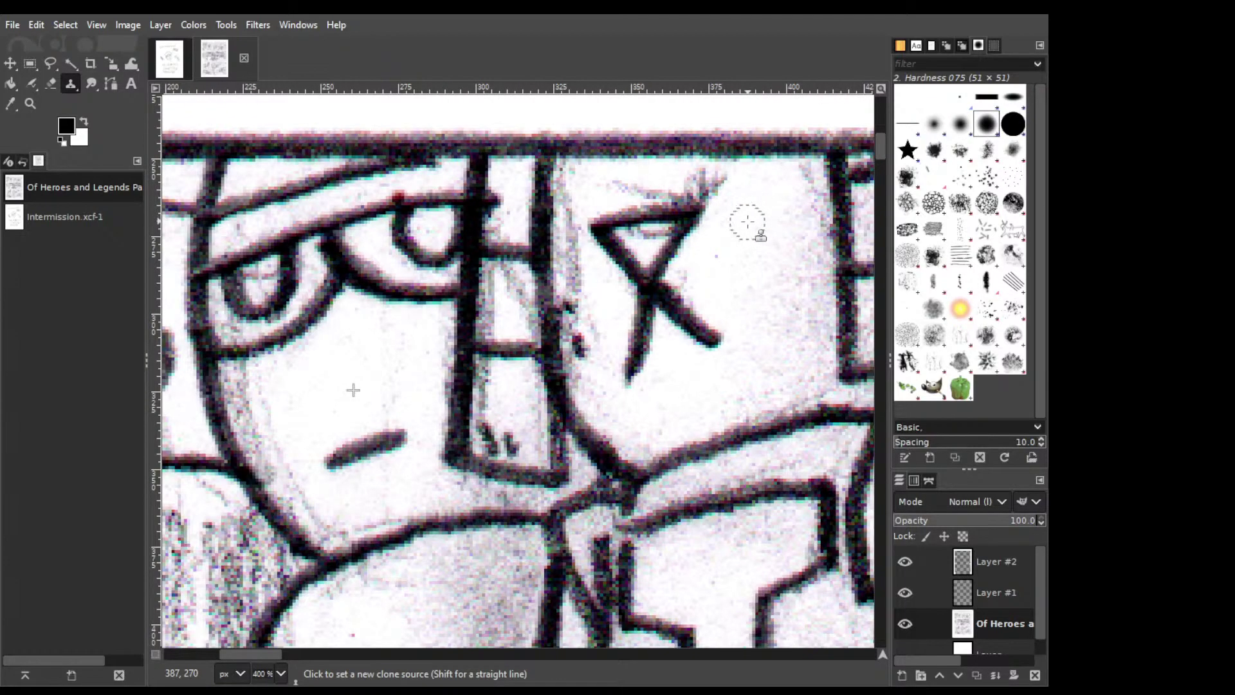
pyautogui.keyDown('ctrl'); pyautogui.click(747, 227); pyautogui.keyUp('ctrl')
pyautogui.moveTo(640, 174)
pyautogui.mouseDown()
pyautogui.moveTo(720, 168)
pyautogui.moveTo(688, 157)
pyautogui.mouseUp()
pyautogui.click(692, 169)
pyautogui.click(711, 165)
pyautogui.click(684, 166)
pyautogui.click(720, 167)
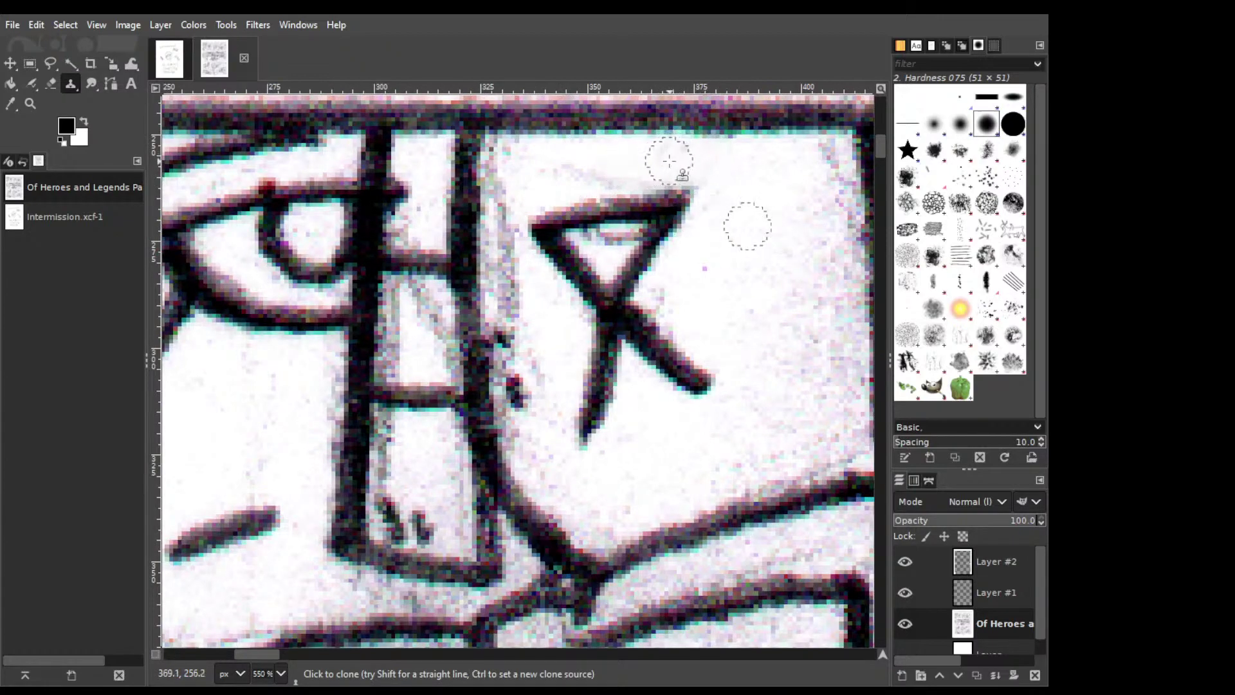
pyautogui.scroll(-1, 538, 336)
pyautogui.scroll(-2, 537, 336)
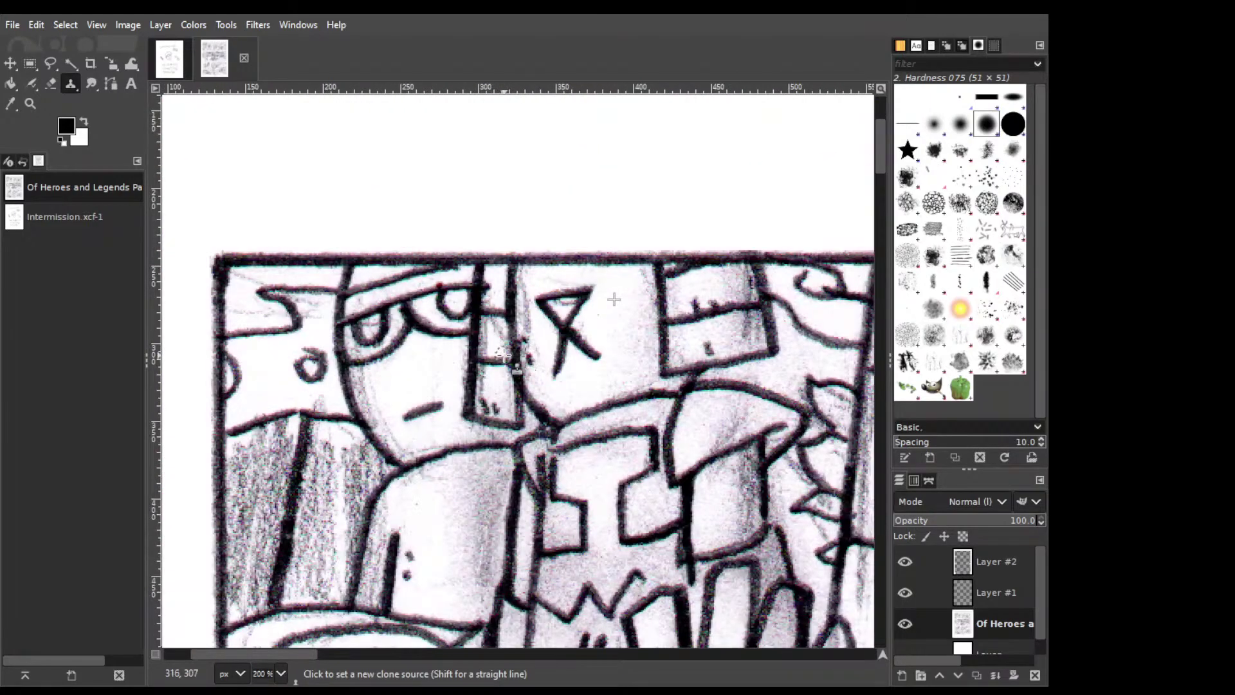
# Set clean white between the brow lines of the blocky background figure as the clone source for touching up around its eyes.
pyautogui.hscroll(-3, 651, 284)
pyautogui.scroll(-1, 651, 284)
pyautogui.scroll(3, 551, 254)
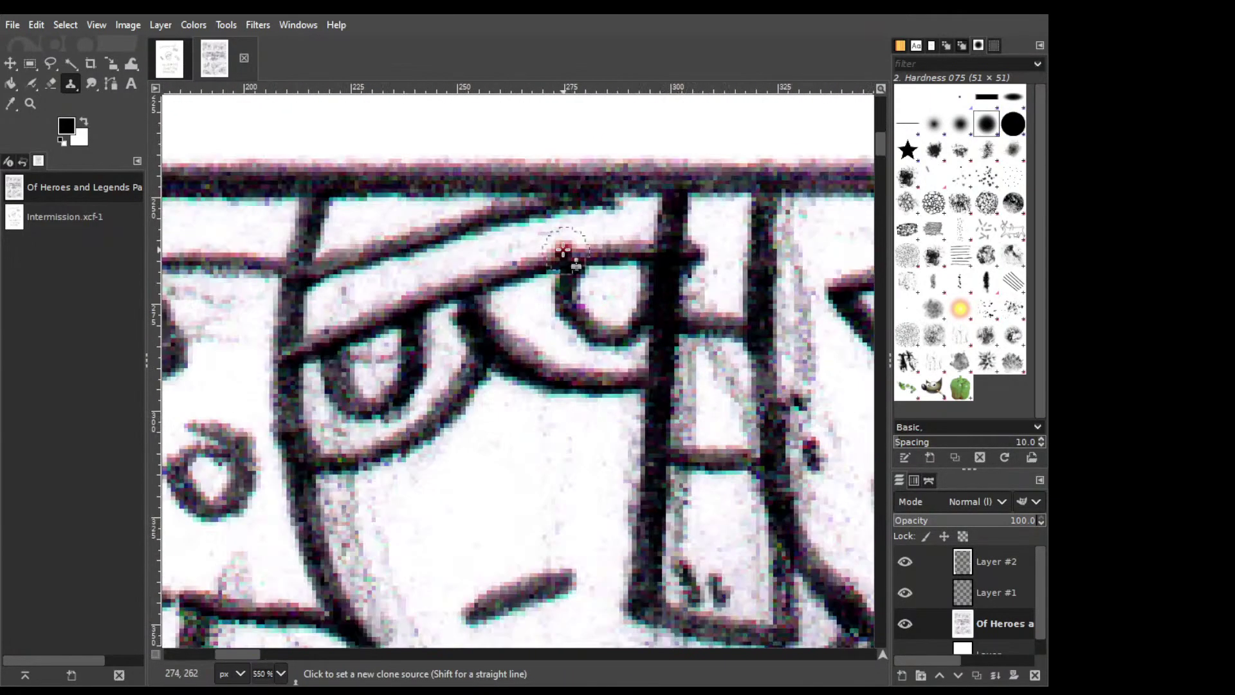
pyautogui.keyDown('ctrl'); pyautogui.click(600, 231); pyautogui.keyUp('ctrl')
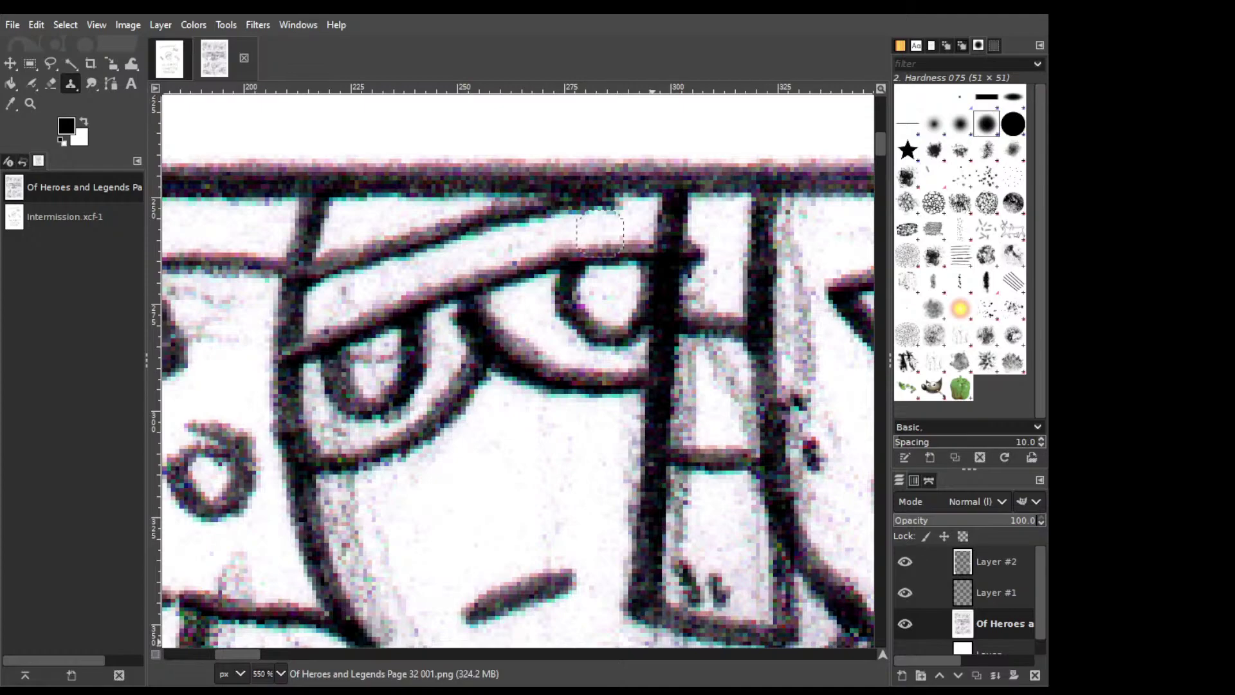
# Set clean white near the upper edge of the "Don't worry" bubble as clone source and clone away the stray speck there.
pyautogui.scroll(3, 689, 253)
pyautogui.hscroll(8, 785, 361)
pyautogui.scroll(-3, 446, 361)
pyautogui.hscroll(8, 445, 360)
pyautogui.scroll(-5, 445, 360)
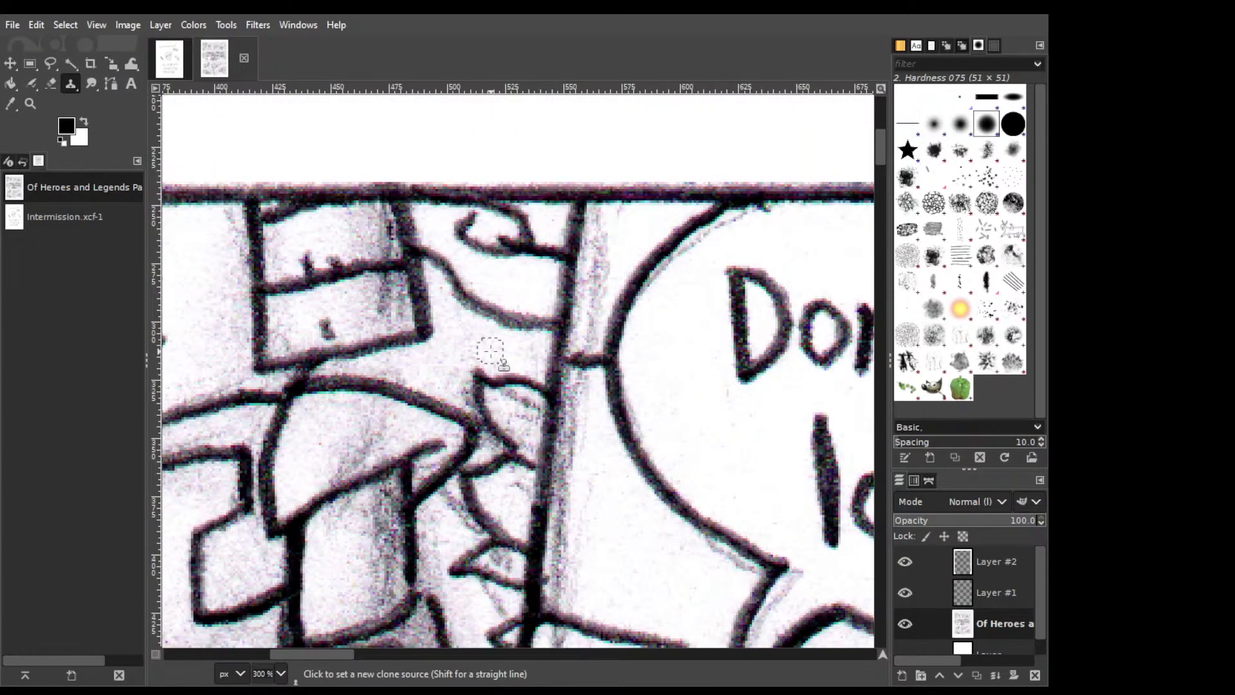
pyautogui.scroll(-1, 476, 354)
pyautogui.moveTo(388, 372); pyautogui.dragTo(248, 224)
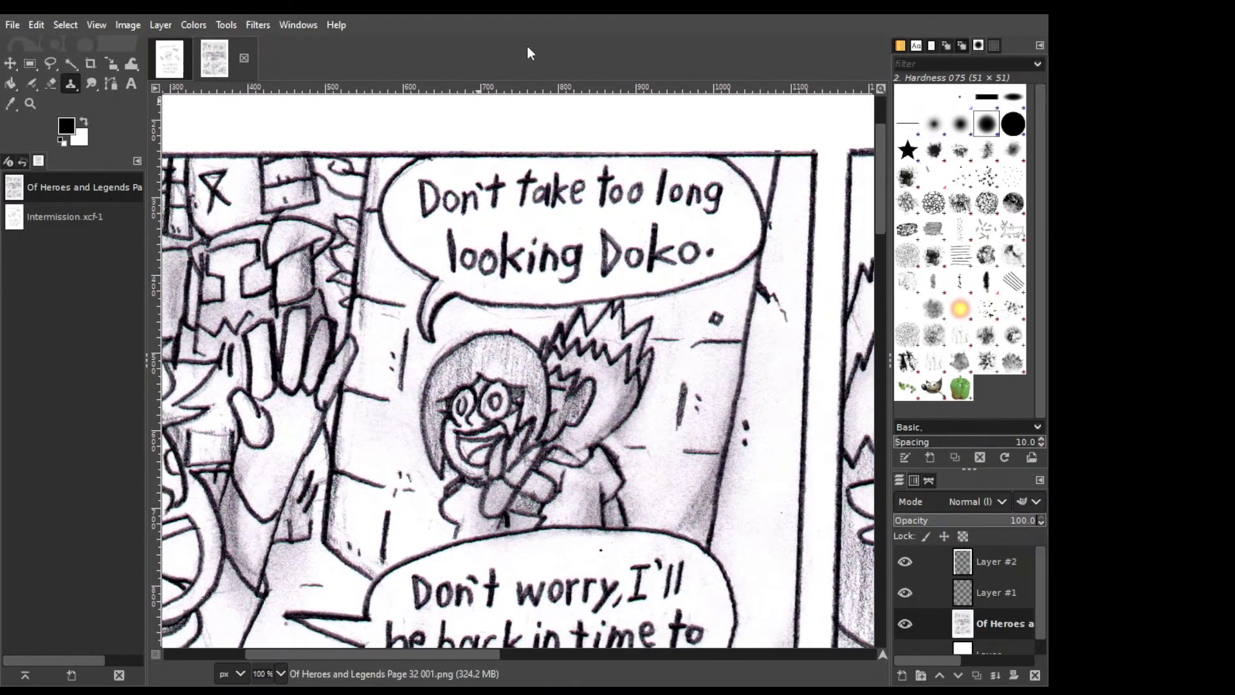
pyautogui.scroll(-2, 522, 430)
pyautogui.keyDown('ctrl'); pyautogui.click(554, 411); pyautogui.keyUp('ctrl')
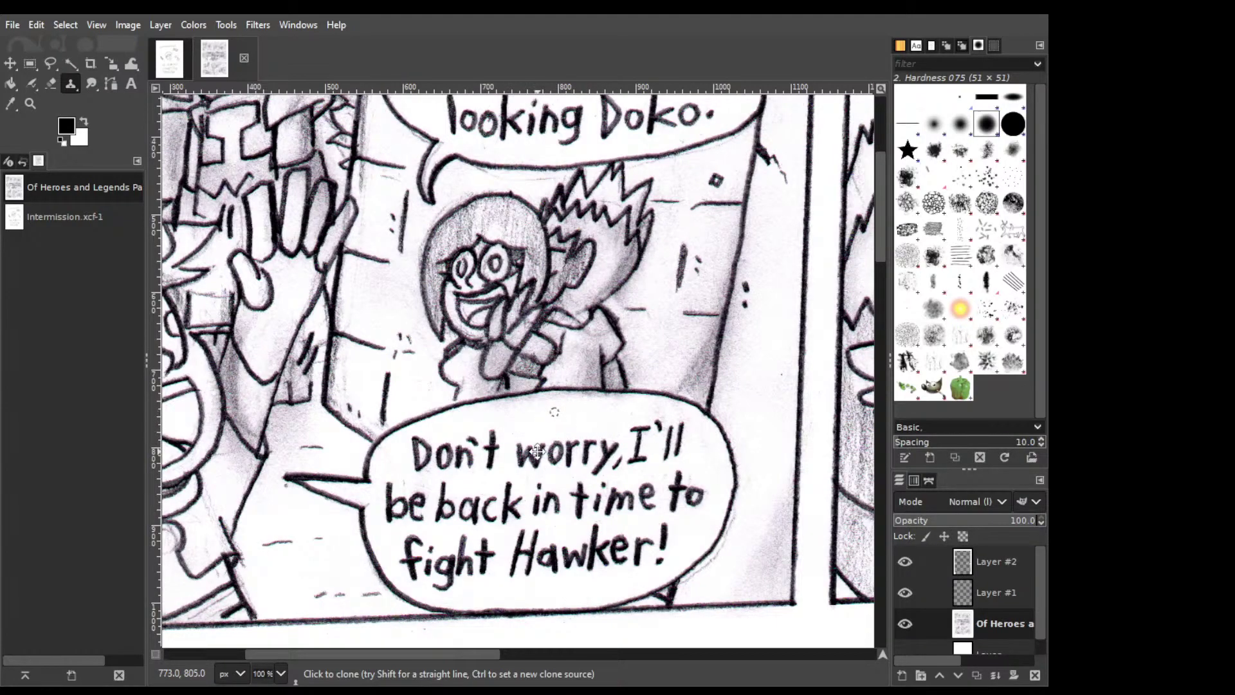
# Set a clone source on the grinning character's shirt for touching up the marks beside his sleeve.
pyautogui.scroll(-3, 538, 450)
pyautogui.hscroll(-4, 451, 438)
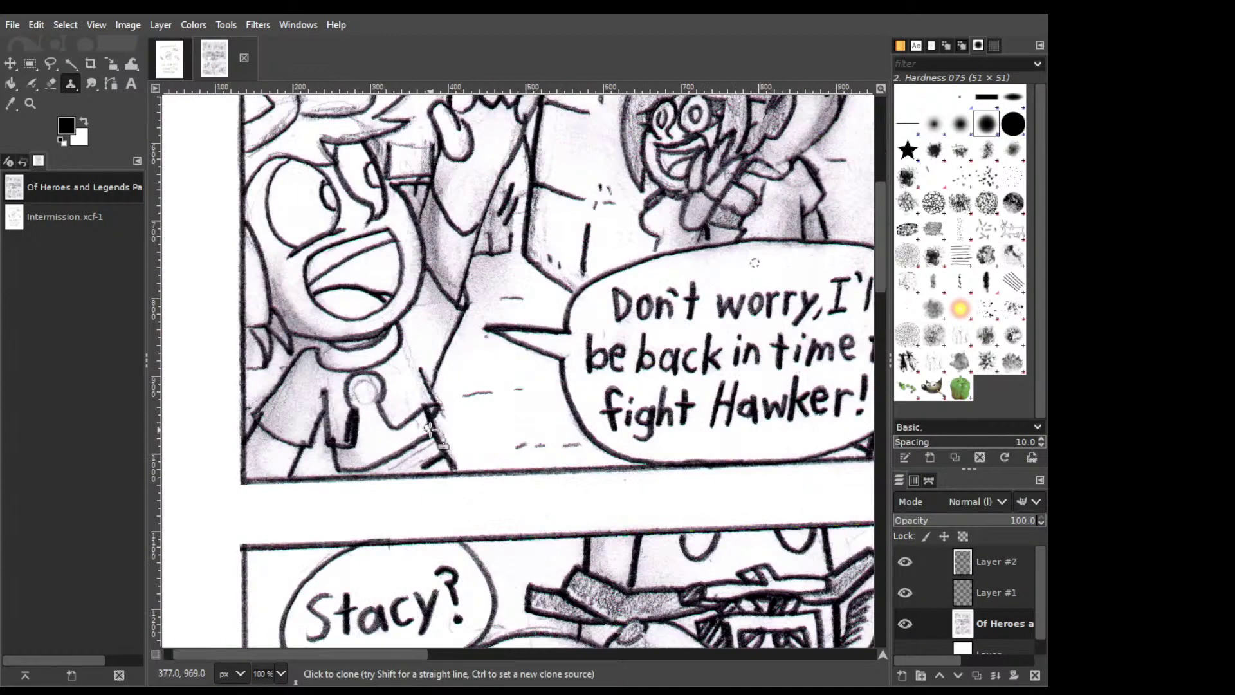
pyautogui.keyDown('ctrl'); pyautogui.click(401, 436); pyautogui.keyUp('ctrl')
# Set clean white inside the "And we just need" bubble as clone source and clone away the stray mark beside "the".
pyautogui.hscroll(5, 471, 415)
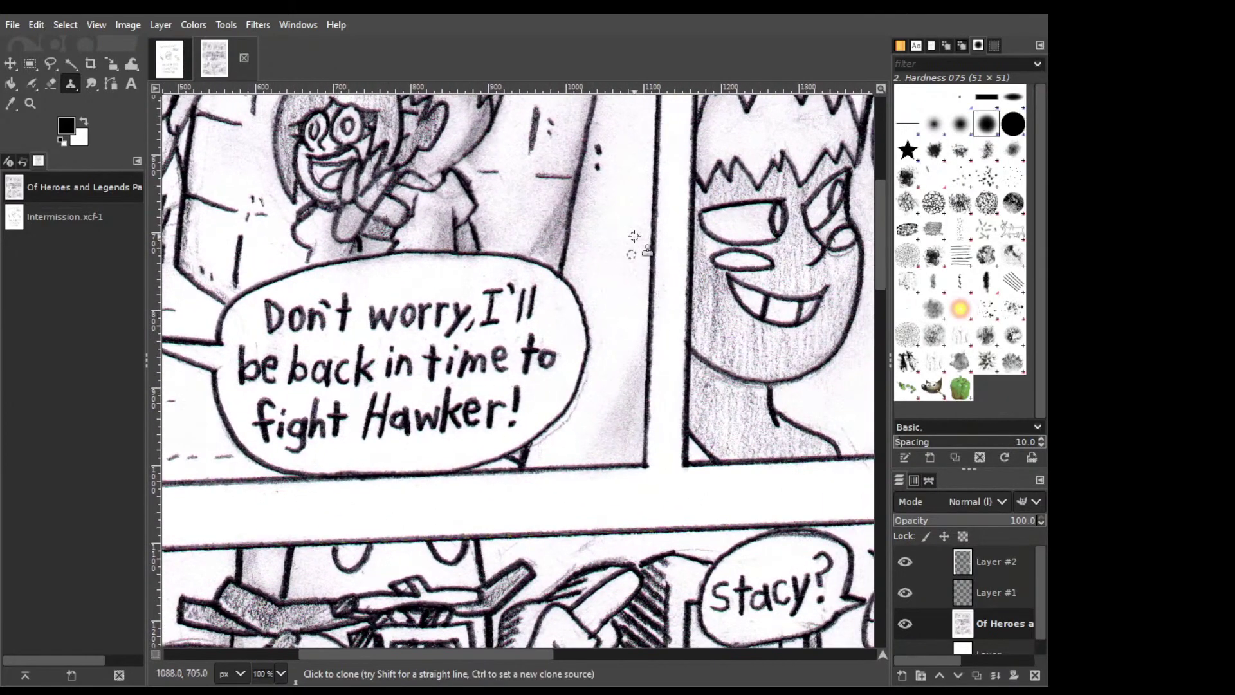
pyautogui.scroll(3, 633, 236)
pyautogui.hscroll(2, 634, 236)
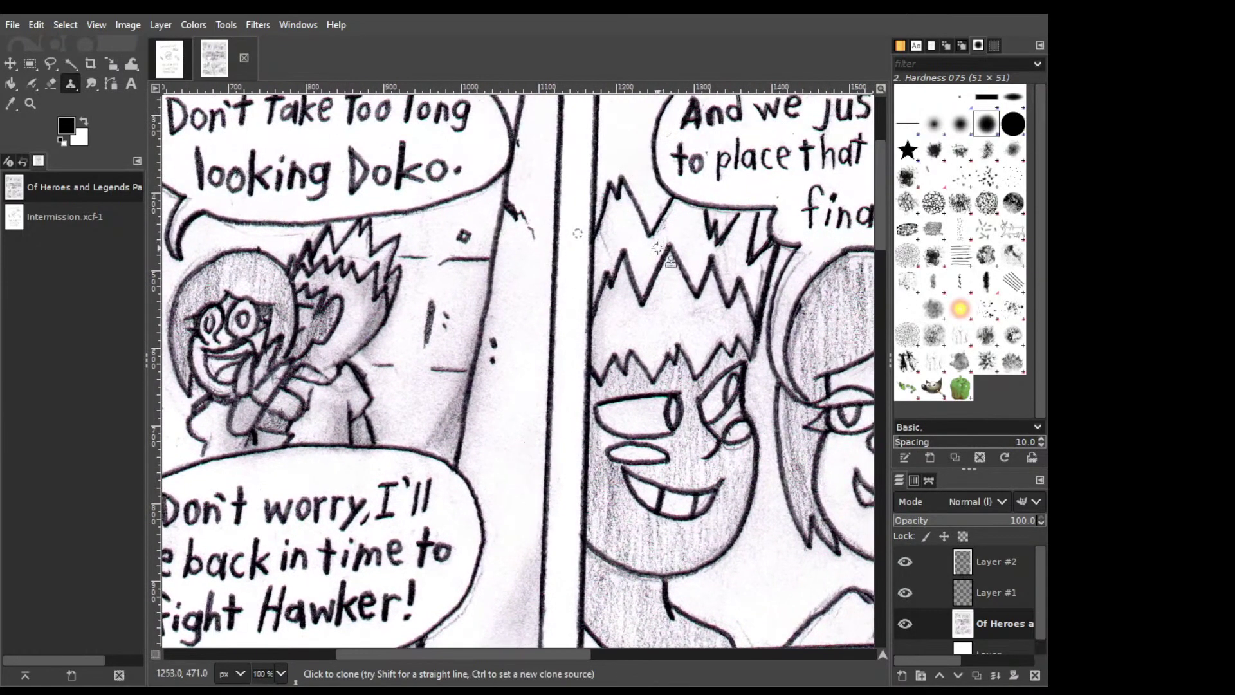
pyautogui.scroll(2, 627, 243)
pyautogui.hscroll(3, 627, 243)
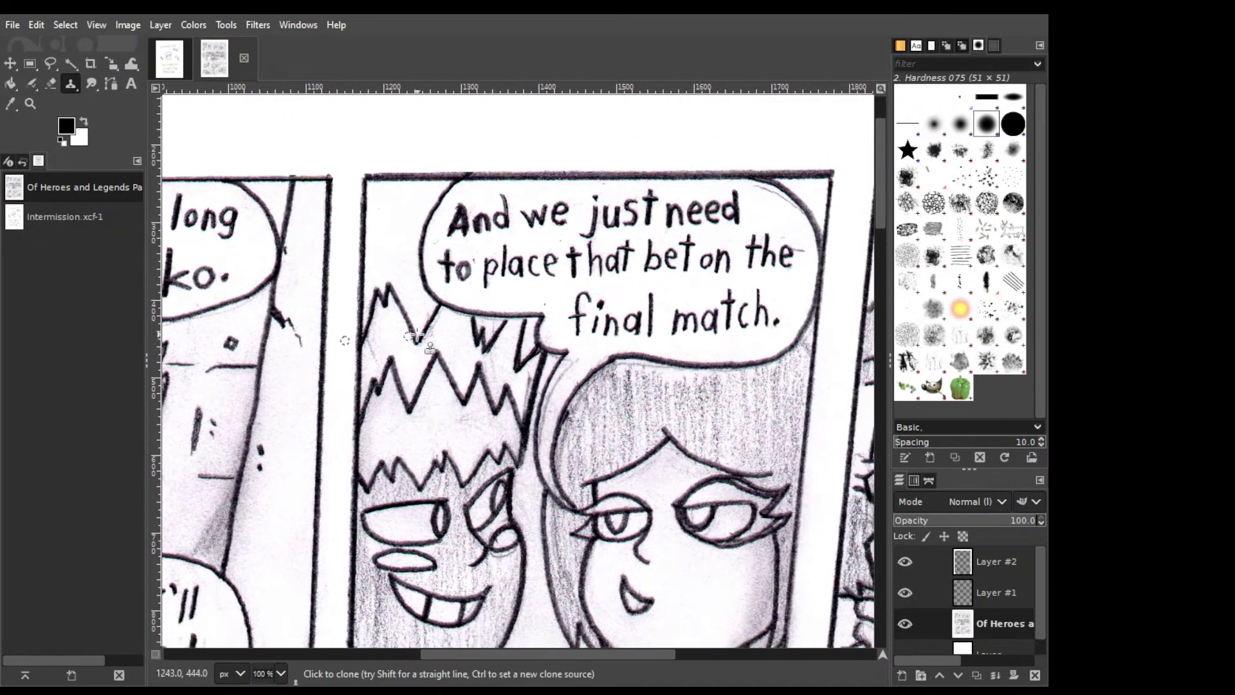
pyautogui.keyDown('ctrl'); pyautogui.click(552, 294); pyautogui.keyUp('ctrl')
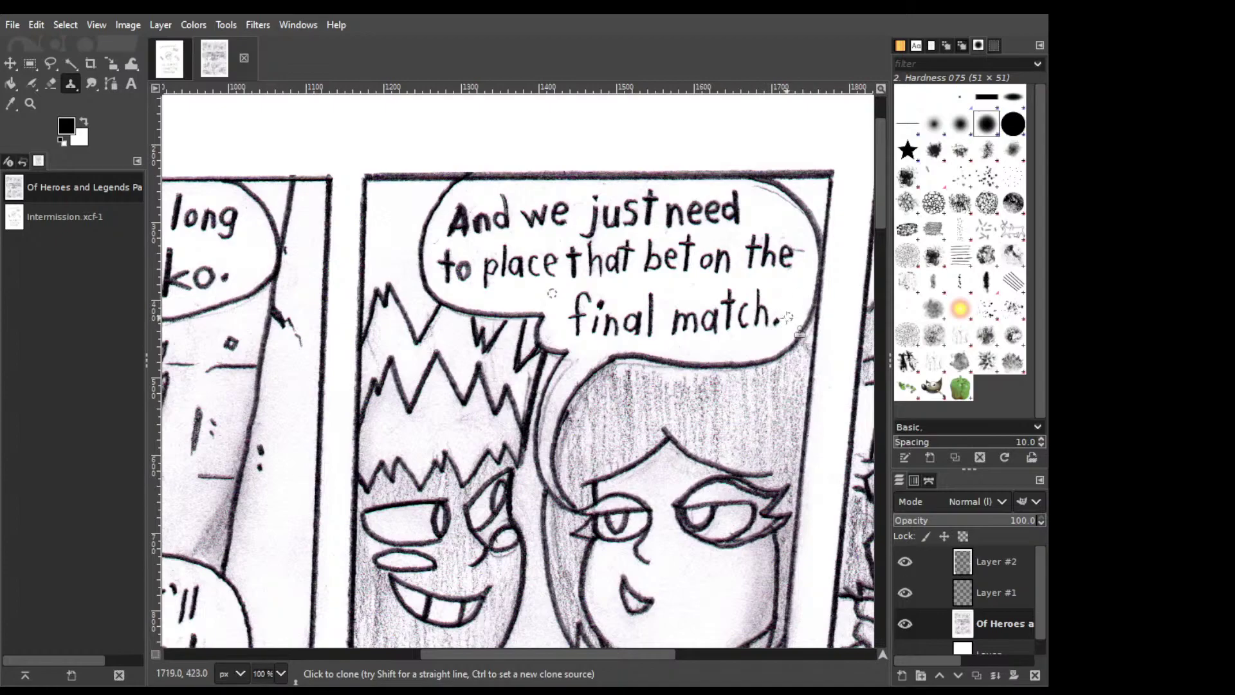
pyautogui.scroll(-4, 599, 357)
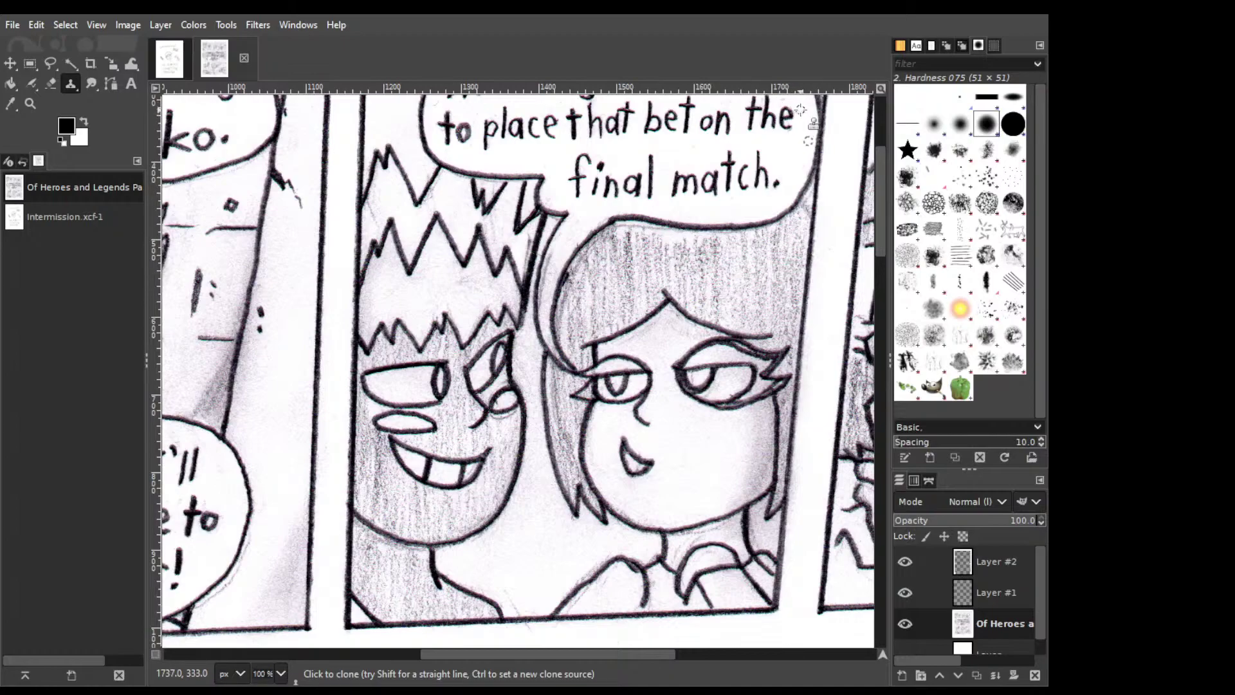
# Extend the short horizontal line below the "No matter what" bubble's tail to the third panel's border by cloning.
pyautogui.moveTo(476, 341); pyautogui.dragTo(563, 208)
pyautogui.scroll(-3, 564, 208)
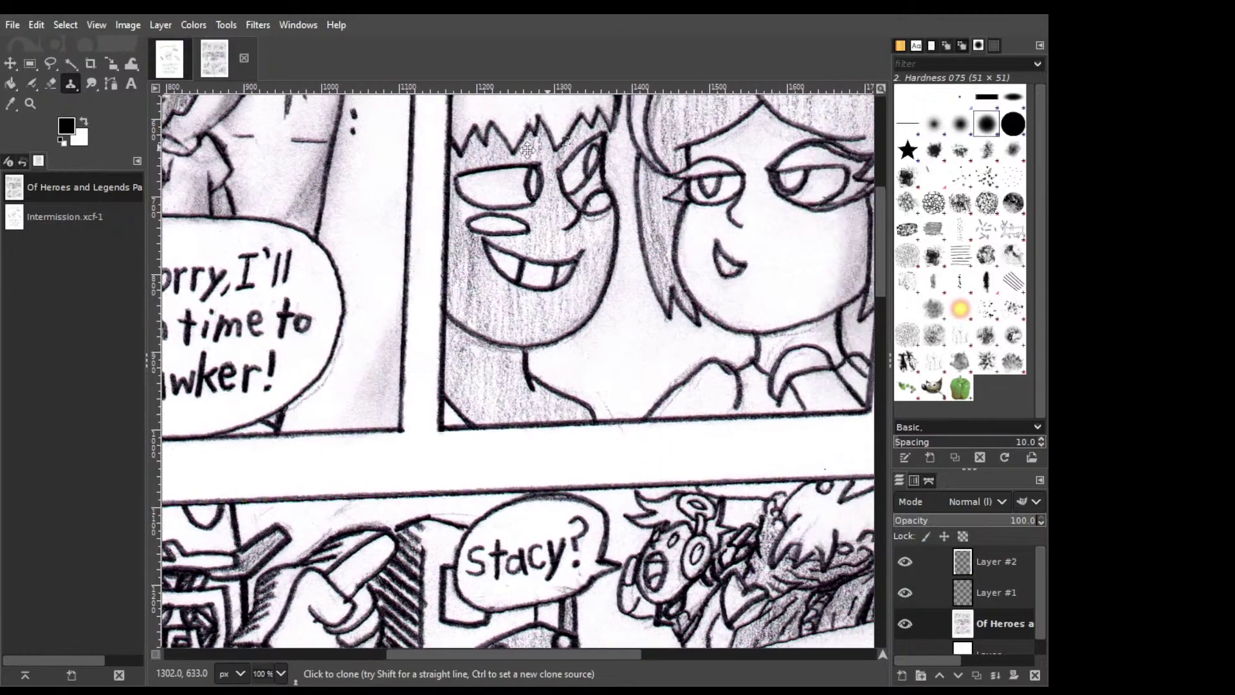
pyautogui.hscroll(5, 564, 208)
pyautogui.scroll(5, 602, 496)
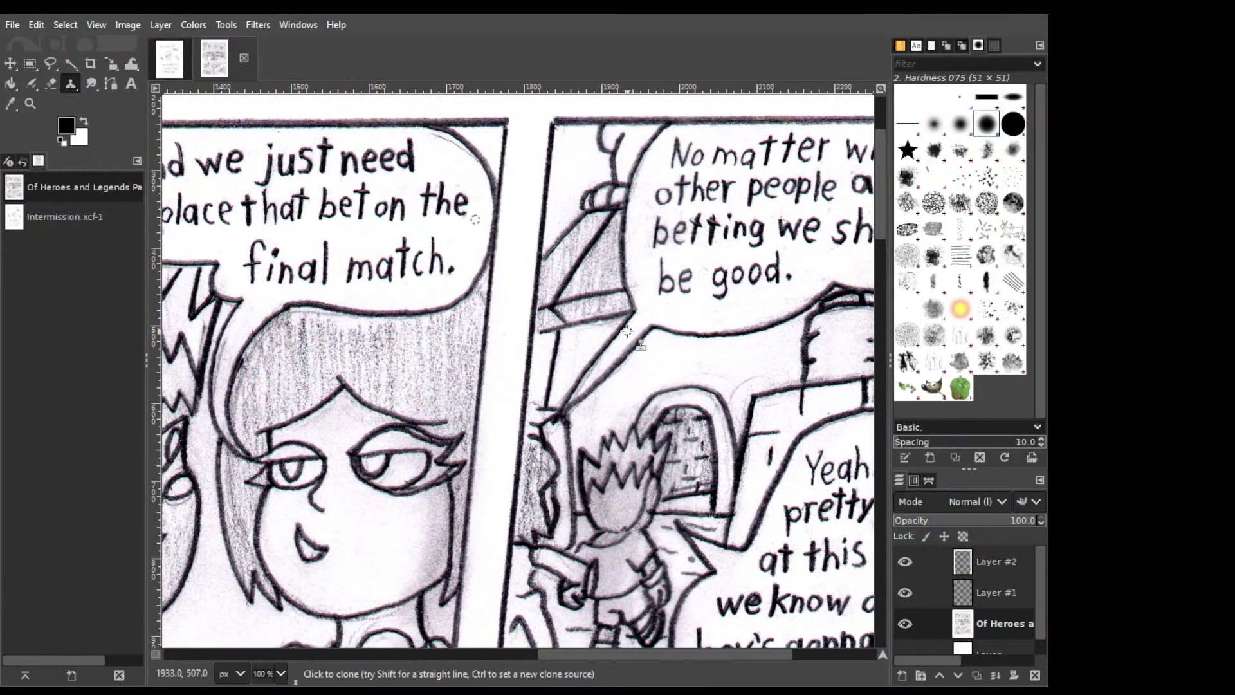
pyautogui.scroll(3, 534, 405)
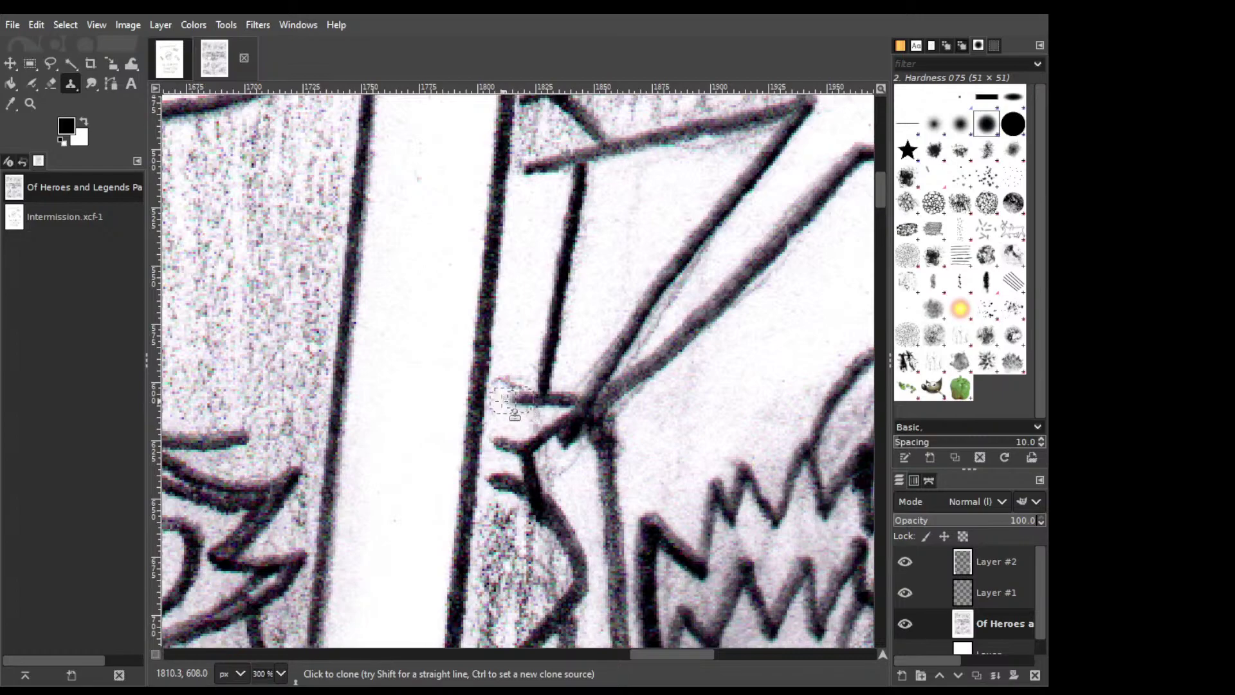
pyautogui.click(511, 400)
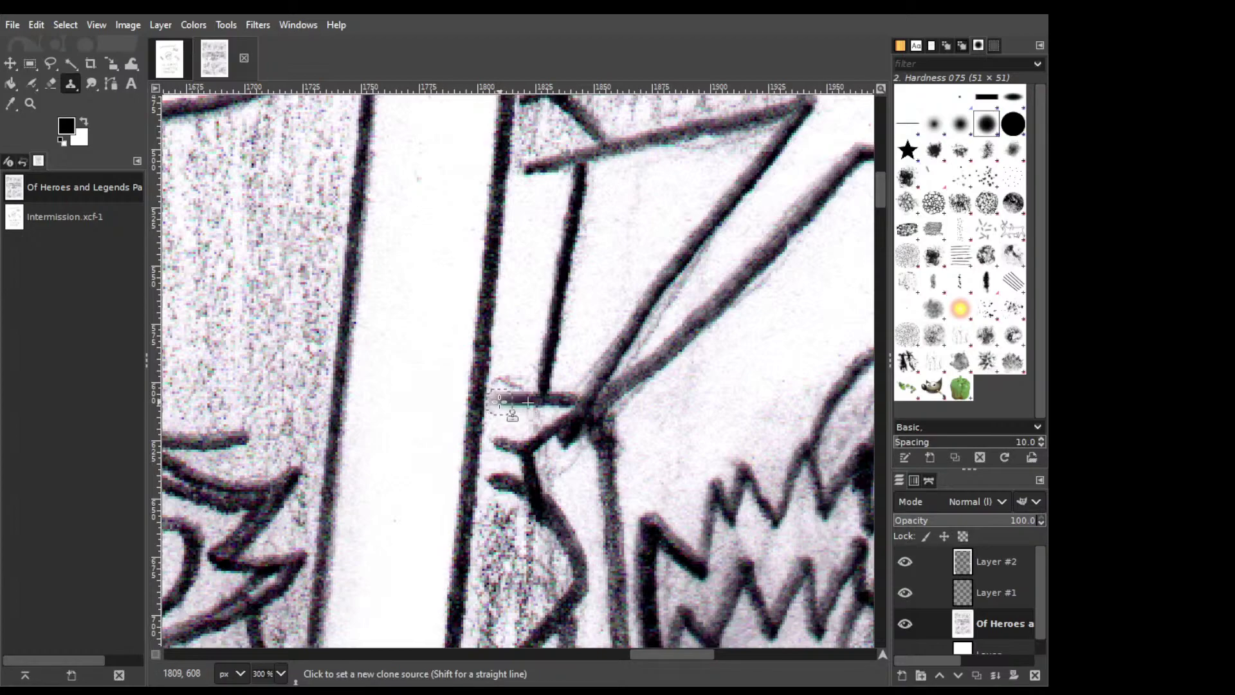
pyautogui.click(502, 401)
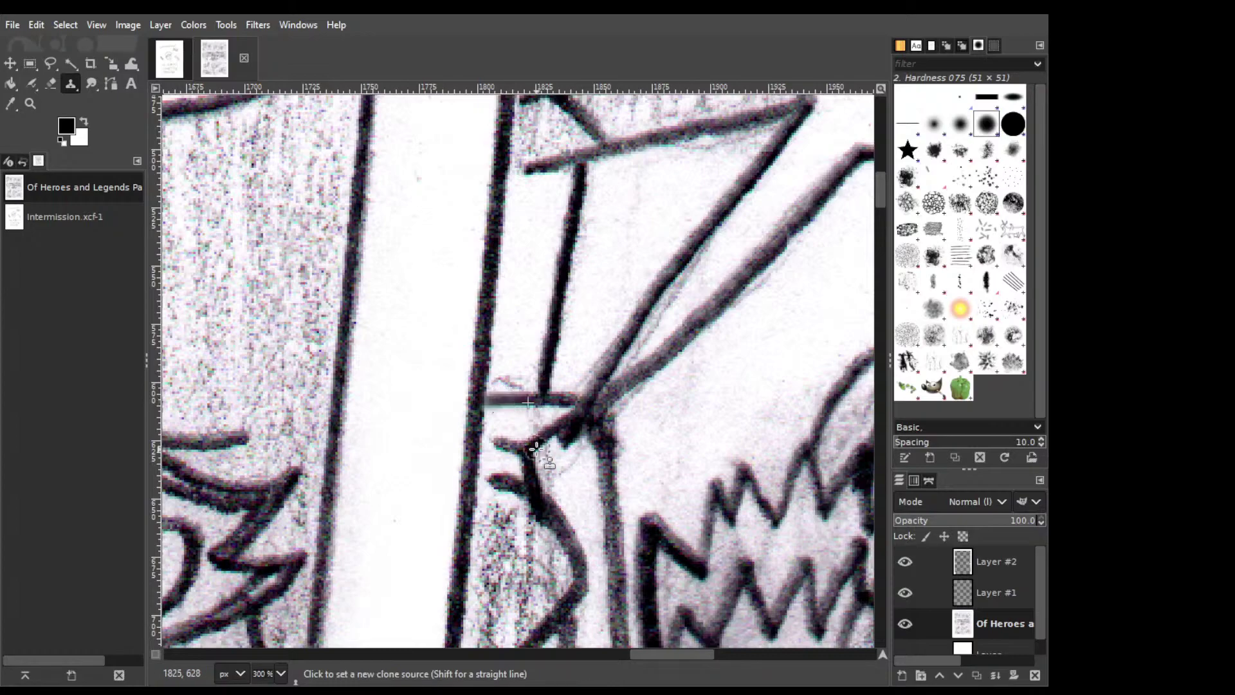
# Clone over the gap between the second short line, just beneath the extended one, and the third panel's border.
pyautogui.click(494, 442)
pyautogui.click(496, 440)
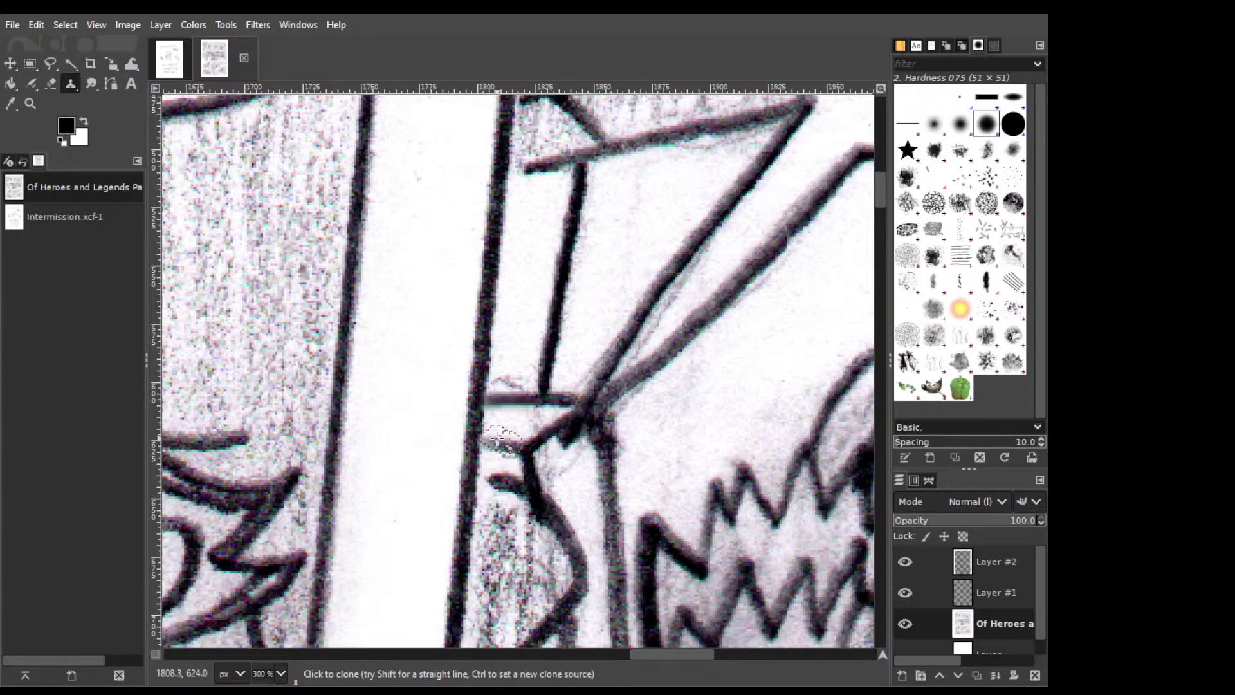
pyautogui.moveTo(490, 443); pyautogui.dragTo(495, 442)
pyautogui.scroll(-4, 557, 364)
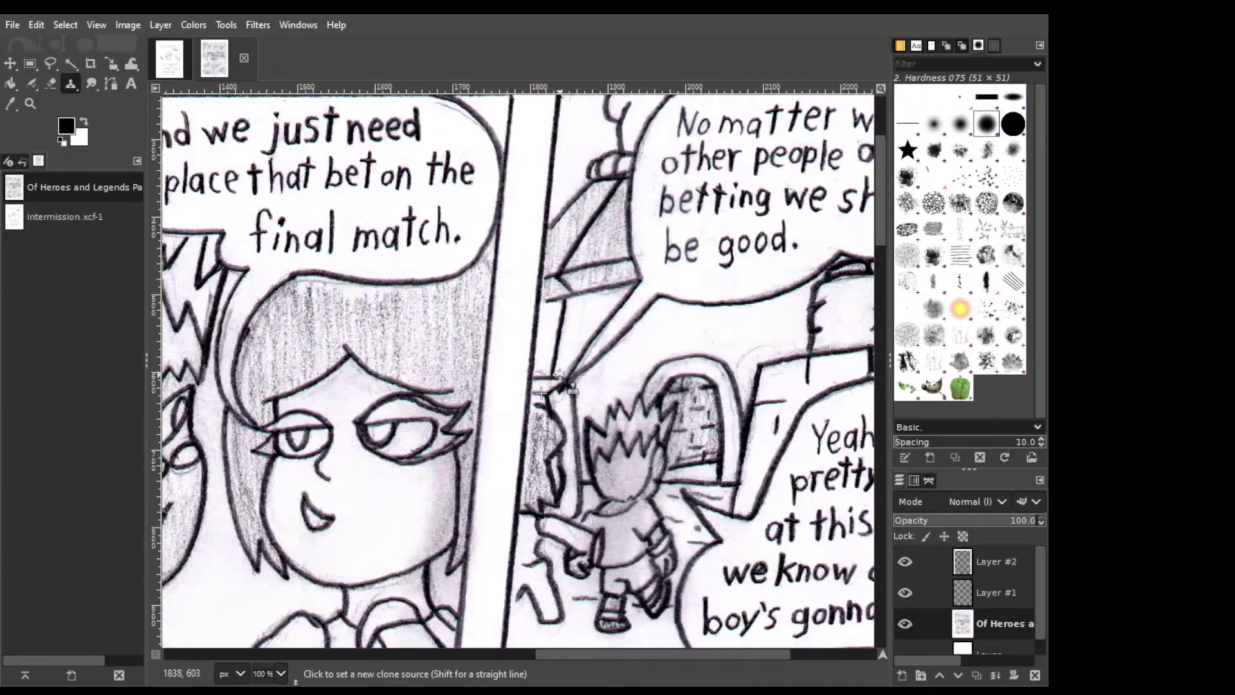
# Examine the third panel and the wide "Stacy?" panel for remaining stray marks and gaps in the line art.
pyautogui.scroll(1, 600, 535)
pyautogui.moveTo(600, 535); pyautogui.dragTo(561, 569)
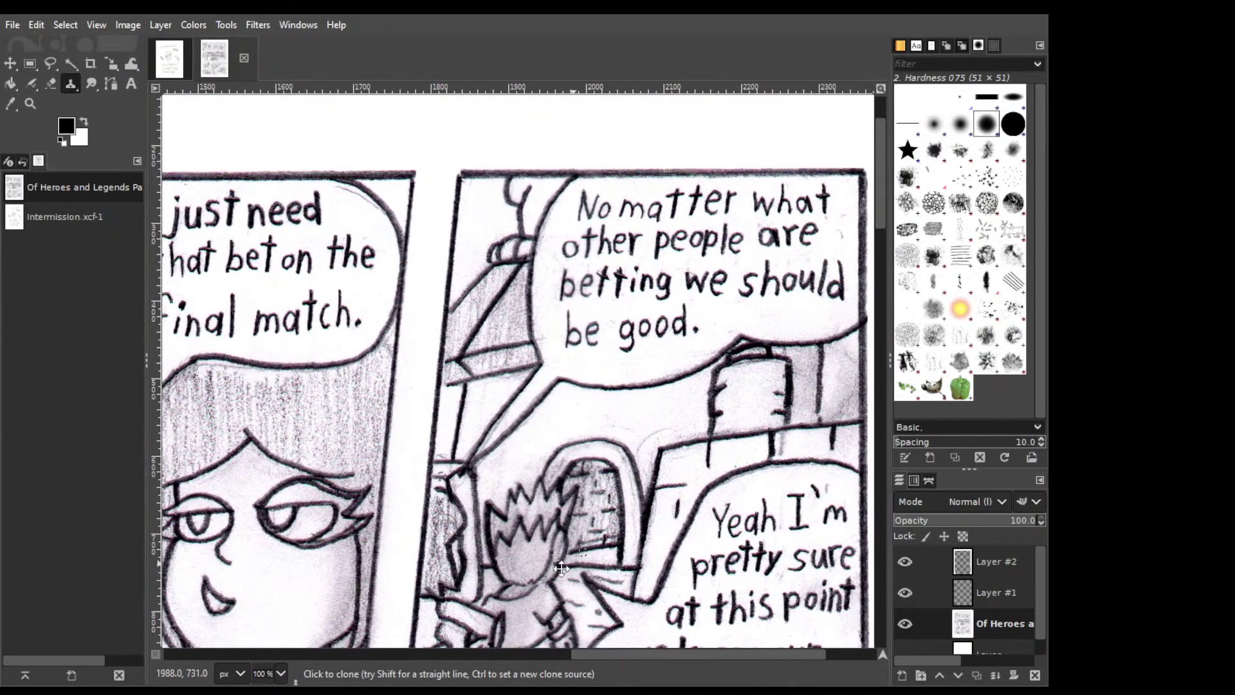
pyautogui.scroll(-2, 570, 509)
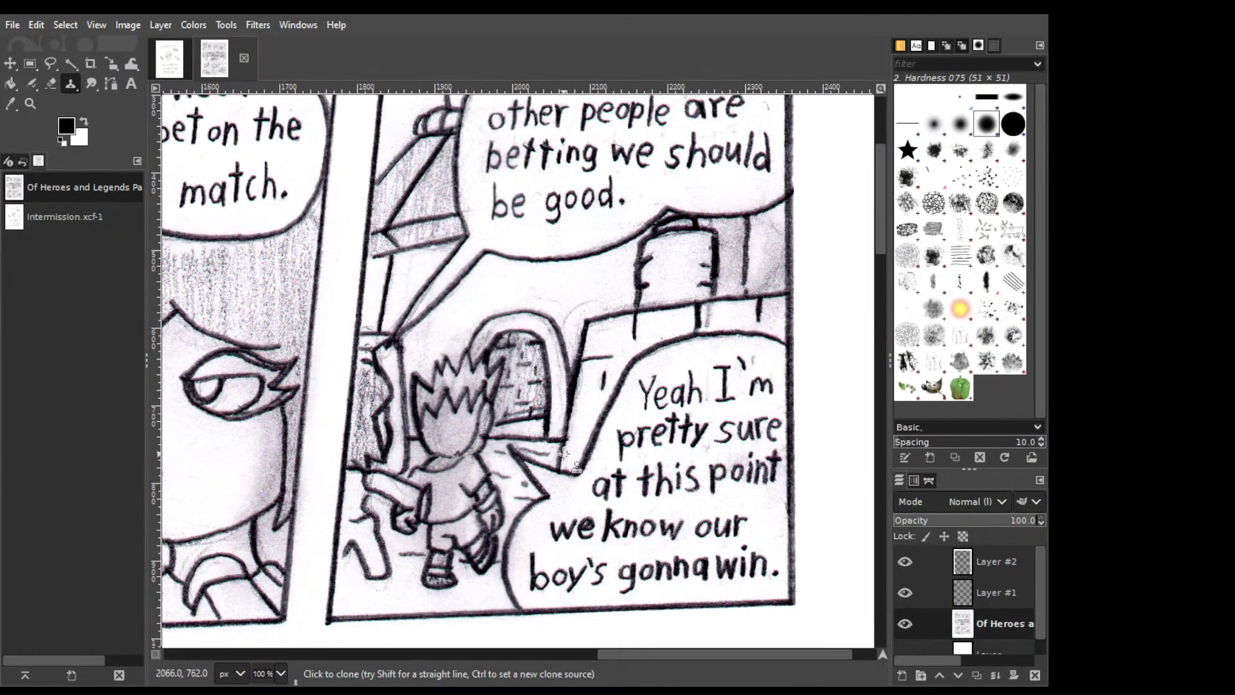
pyautogui.scroll(-5, 592, 470)
pyautogui.scroll(3, 675, 290)
pyautogui.hscroll(1, 676, 290)
pyautogui.scroll(5, 700, 260)
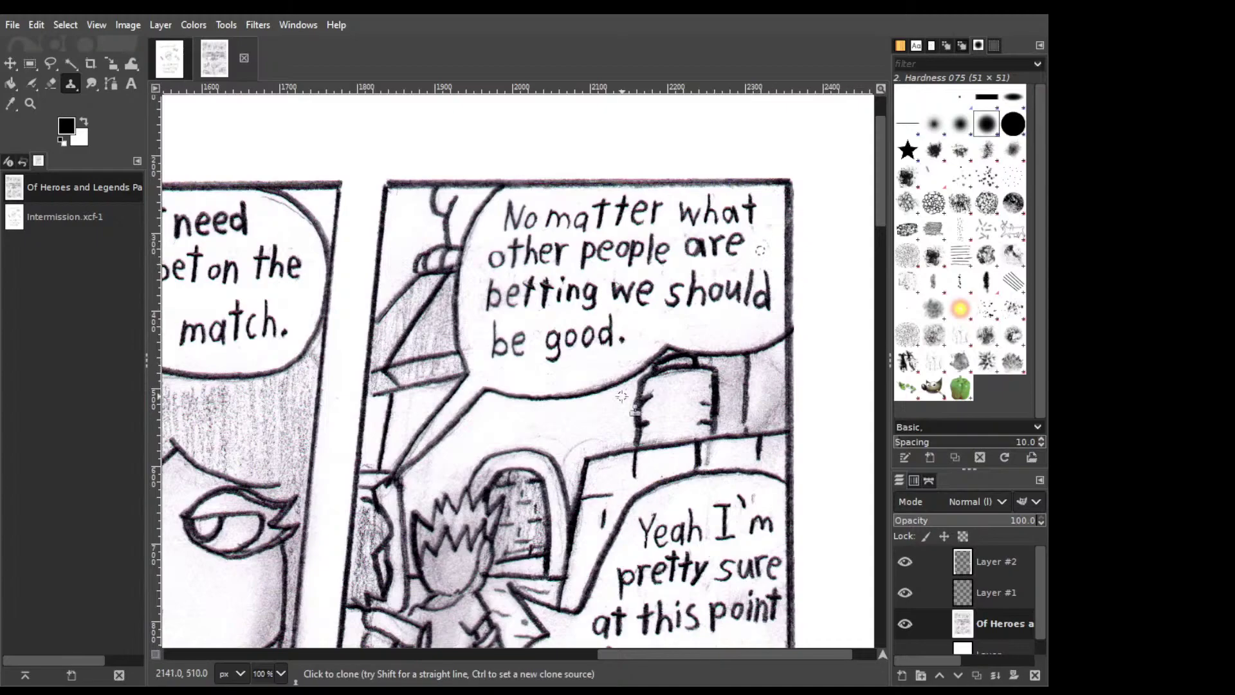
pyautogui.scroll(-5, 618, 408)
pyautogui.scroll(-3, 511, 412)
pyautogui.scroll(-3, 518, 421)
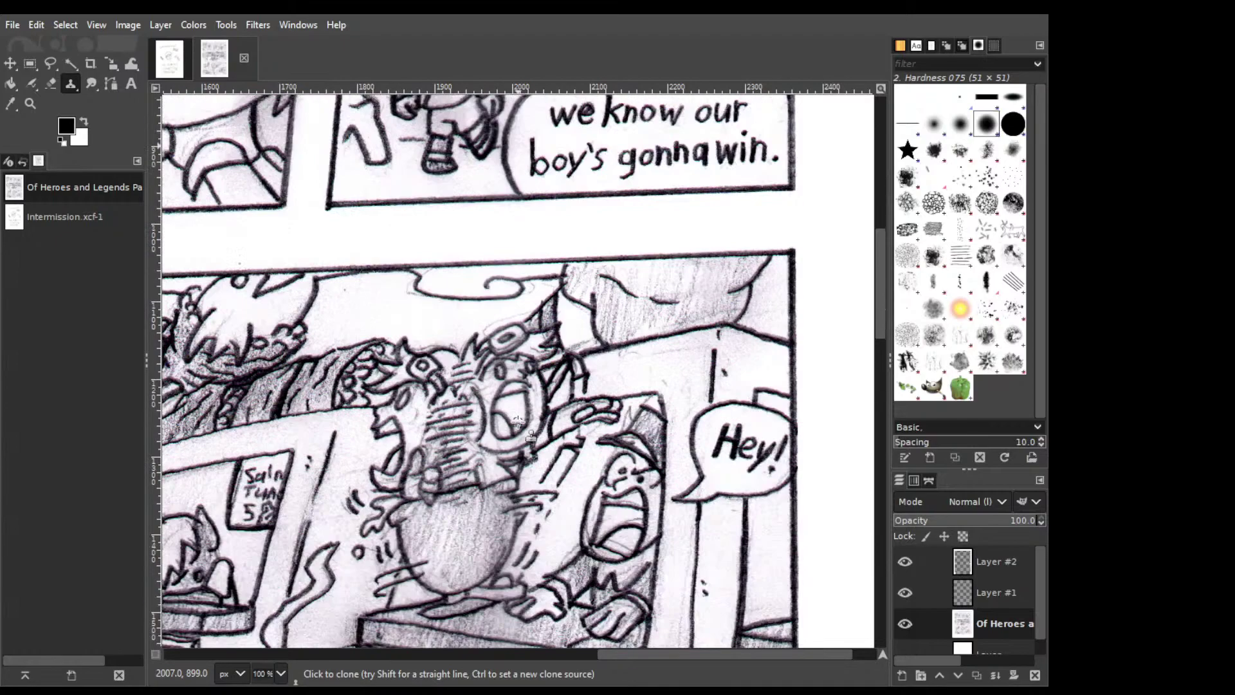
pyautogui.moveTo(518, 421); pyautogui.dragTo(763, 334)
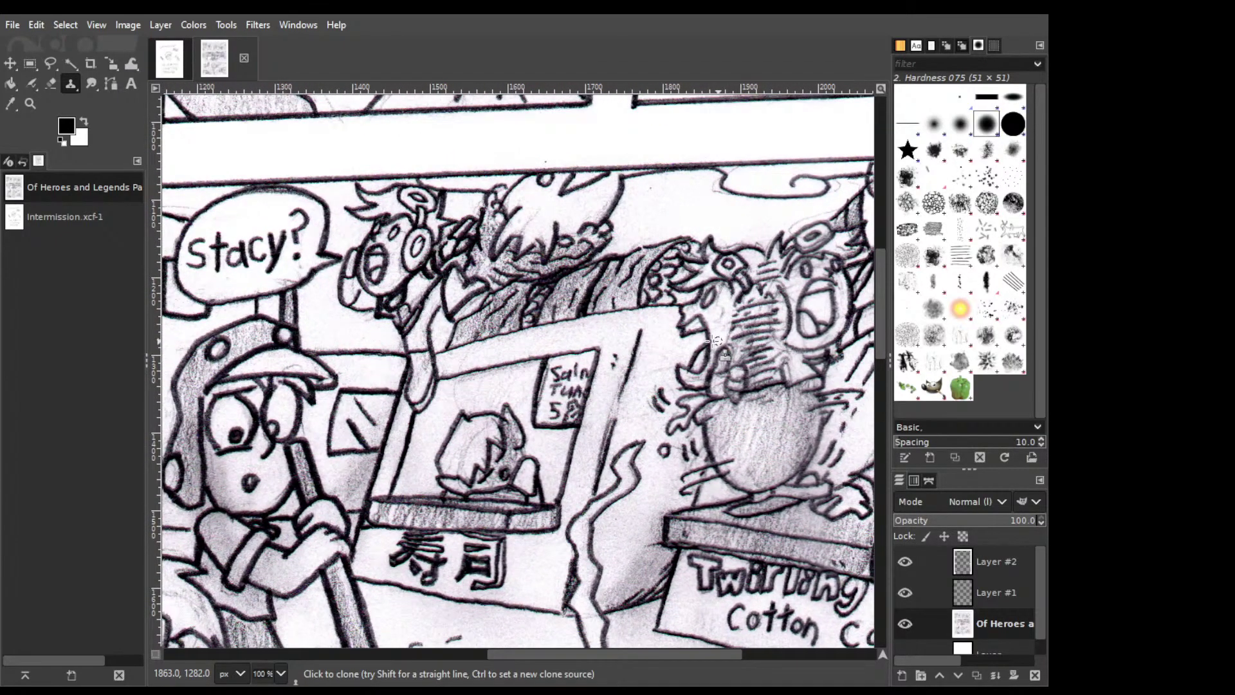
pyautogui.moveTo(379, 367)
pyautogui.mouseDown()
pyautogui.moveTo(806, 294)
pyautogui.moveTo(847, 329)
pyautogui.mouseUp()
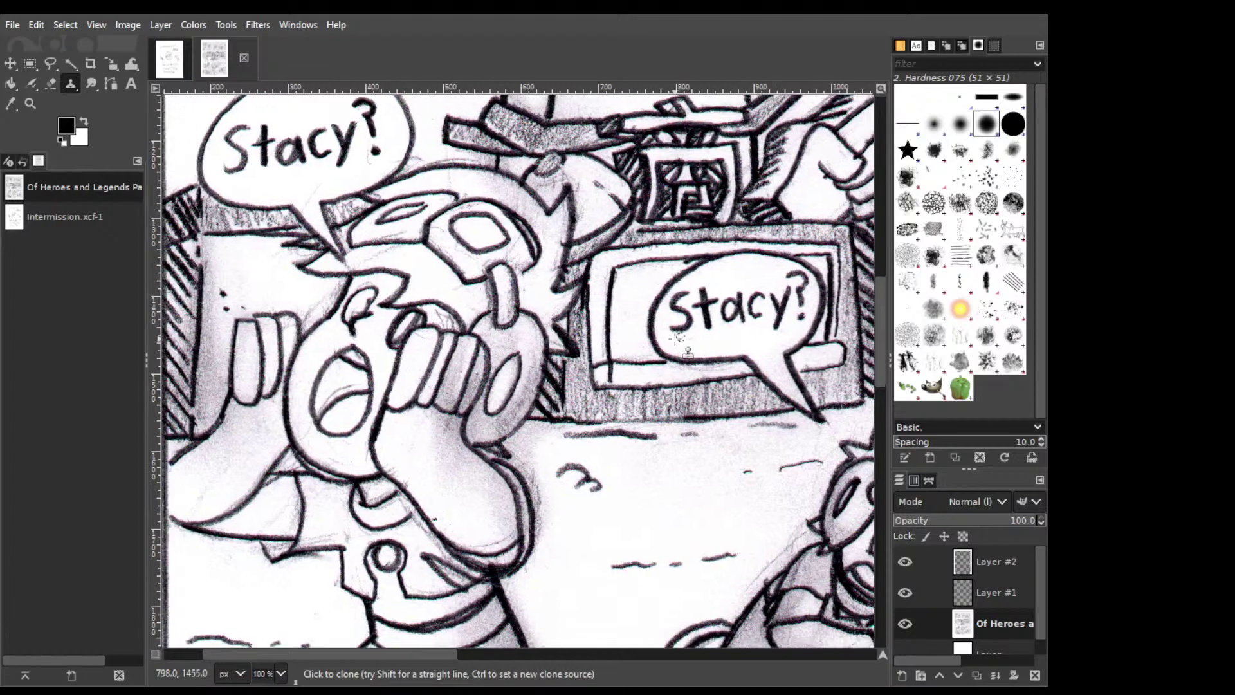
pyautogui.moveTo(421, 412); pyautogui.dragTo(518, 267)
pyautogui.moveTo(601, 451); pyautogui.dragTo(450, 384)
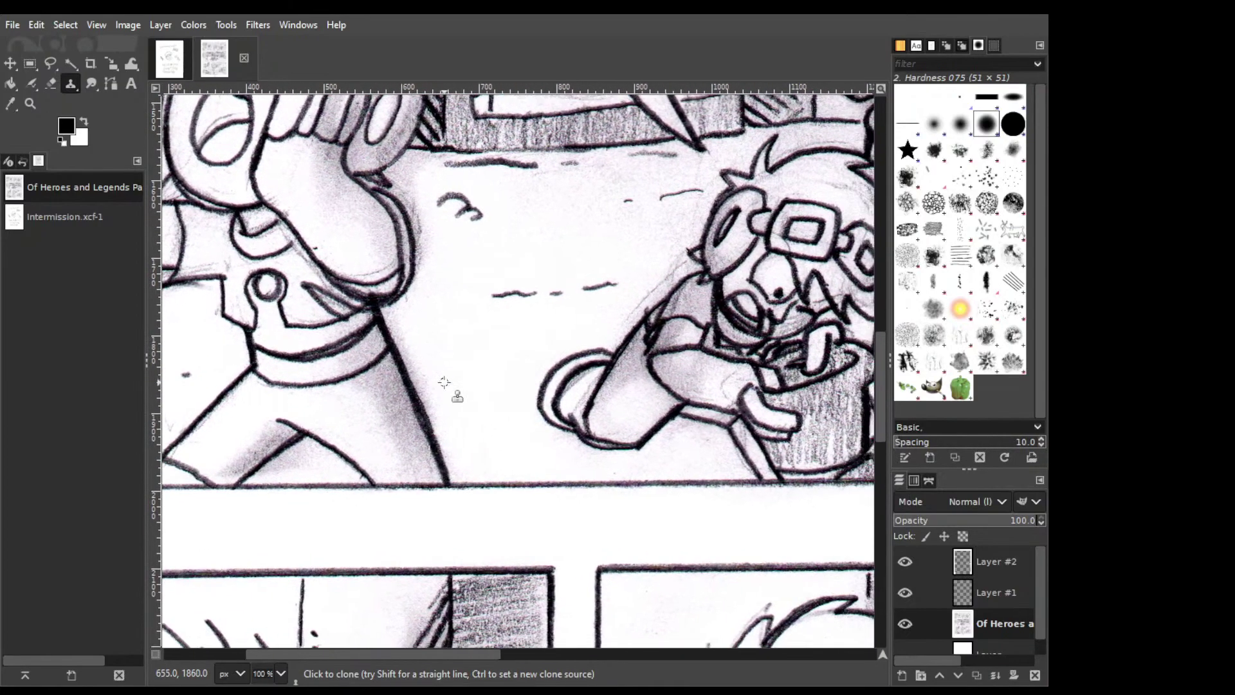
# Set the white of the capped, broom-holding character's eye as the clone source for touching up the face.
pyautogui.moveTo(600, 365); pyautogui.dragTo(396, 432)
pyautogui.moveTo(621, 385); pyautogui.dragTo(497, 395)
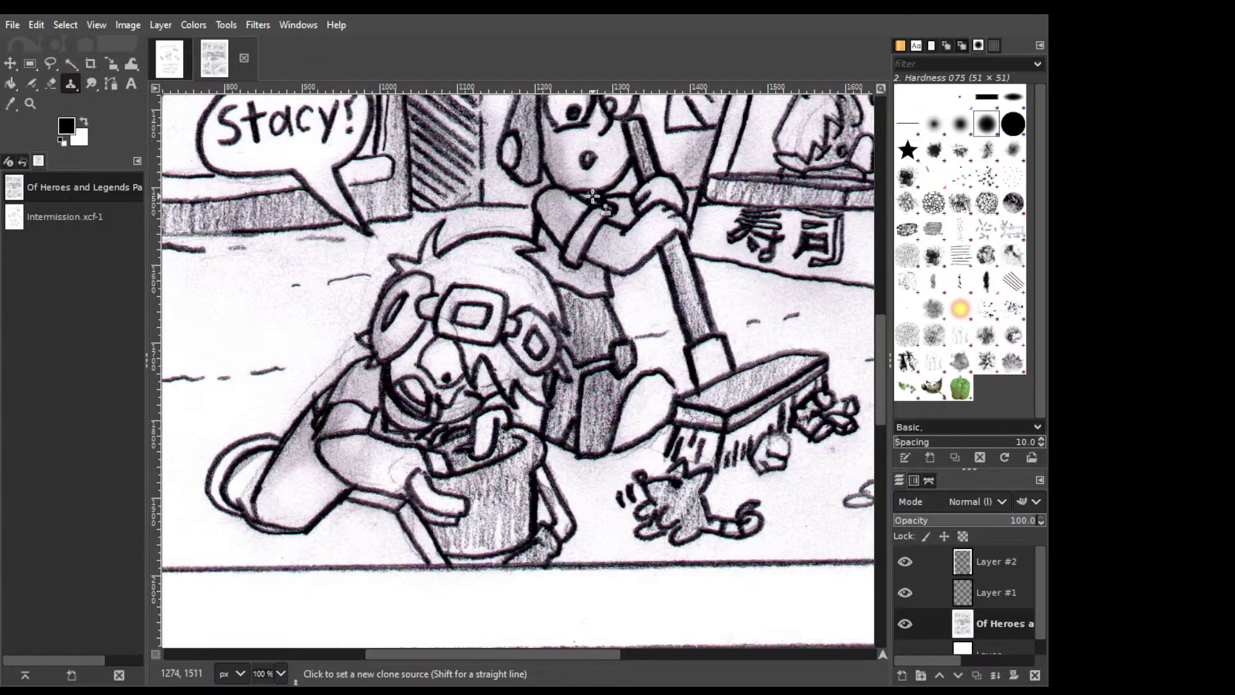
pyautogui.scroll(5, 582, 380)
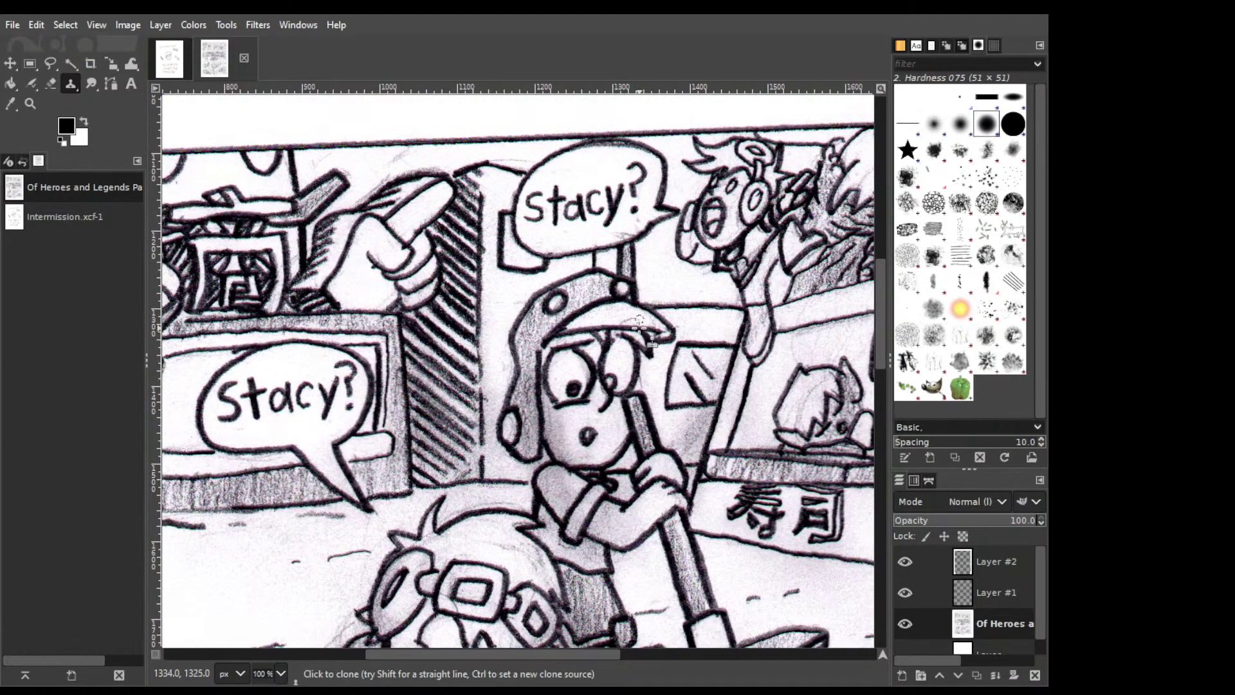
pyautogui.keyDown('ctrl'); pyautogui.click(569, 367); pyautogui.keyUp('ctrl')
# Set a clone source on the shouting cotton candy vendor's tongue and clone over the marks inside the mouth.
pyautogui.moveTo(762, 383); pyautogui.dragTo(621, 347)
pyautogui.hscroll(8, 621, 347)
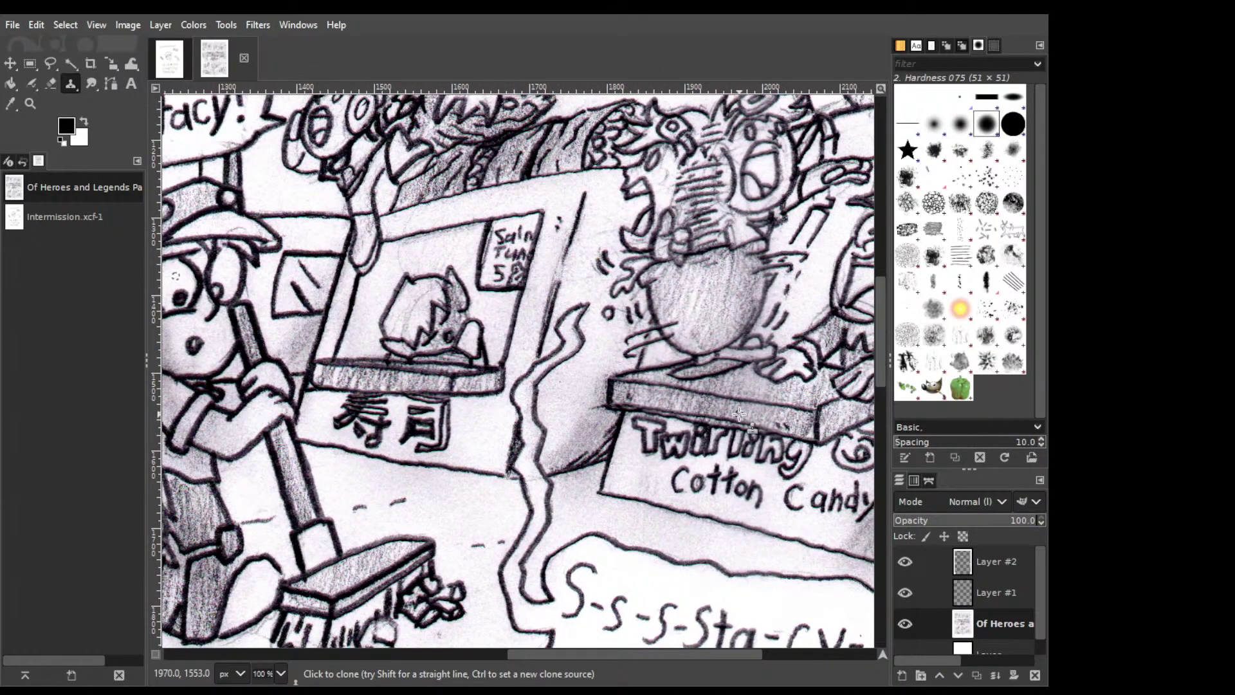
pyautogui.hscroll(8, 739, 413)
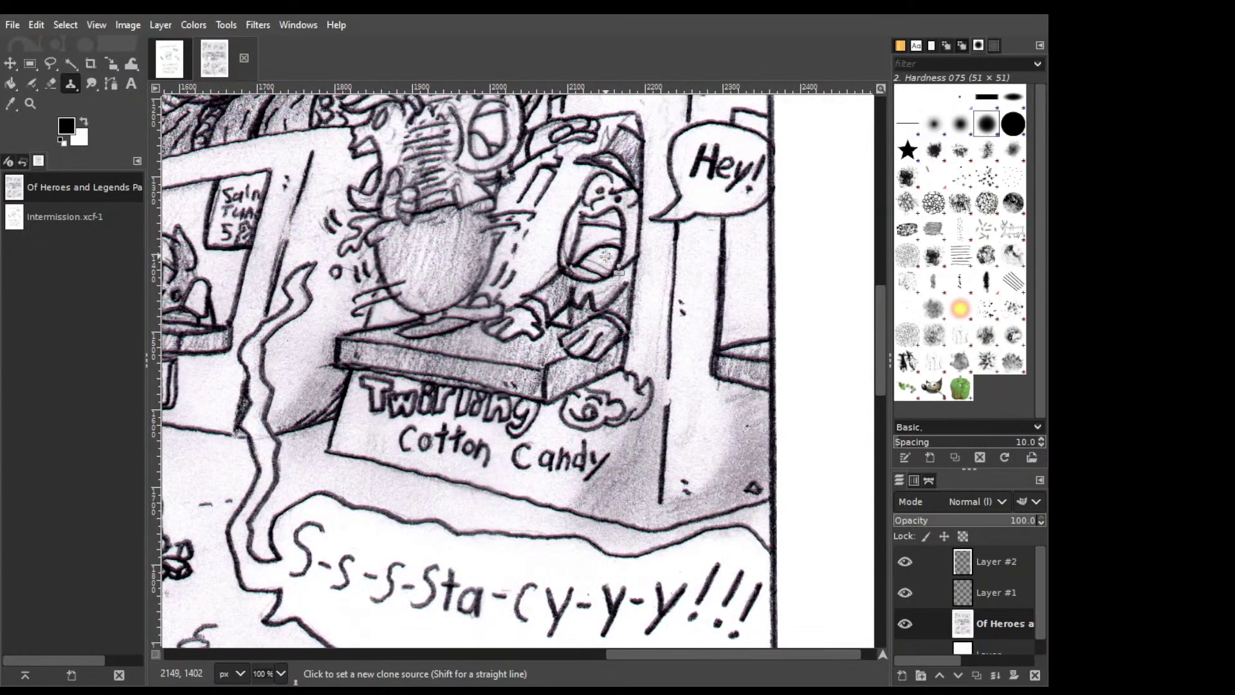
pyautogui.press('ctrl')
pyautogui.keyDown('ctrl'); pyautogui.click(605, 256); pyautogui.keyUp('ctrl')
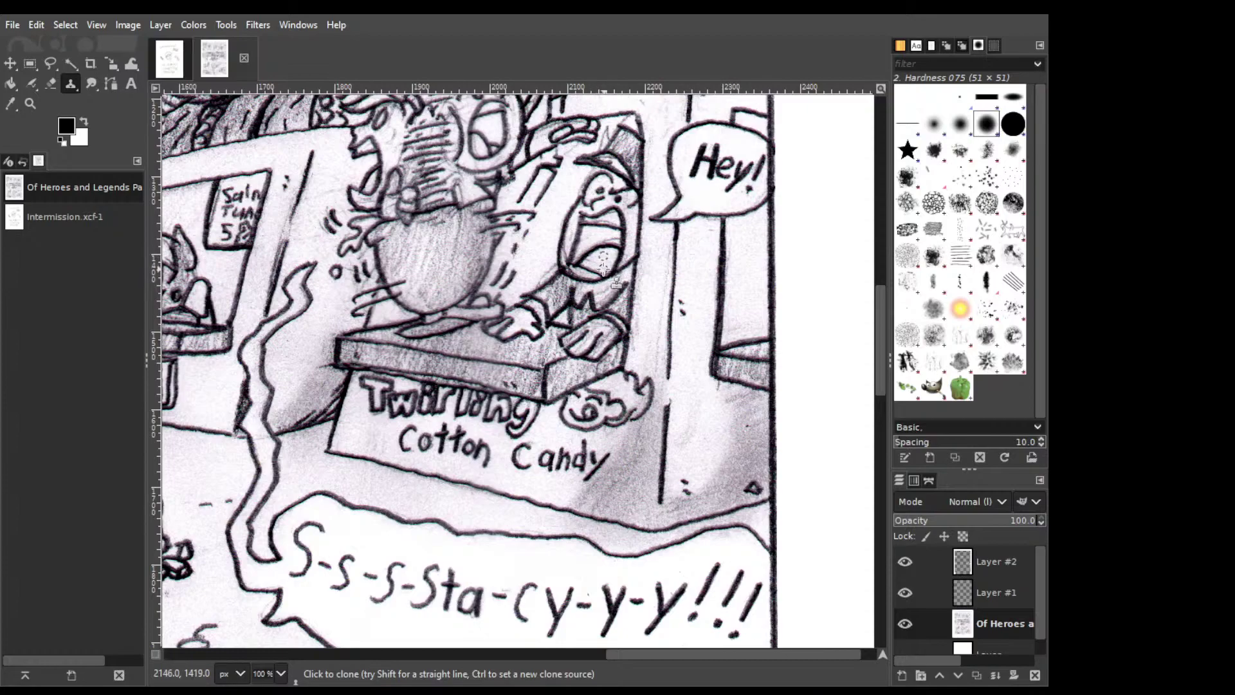
pyautogui.moveTo(605, 269); pyautogui.dragTo(594, 260)
# Clone away the small speck on the shaded wall beside the cotton candy stand, near the panel border.
pyautogui.scroll(5, 698, 277)
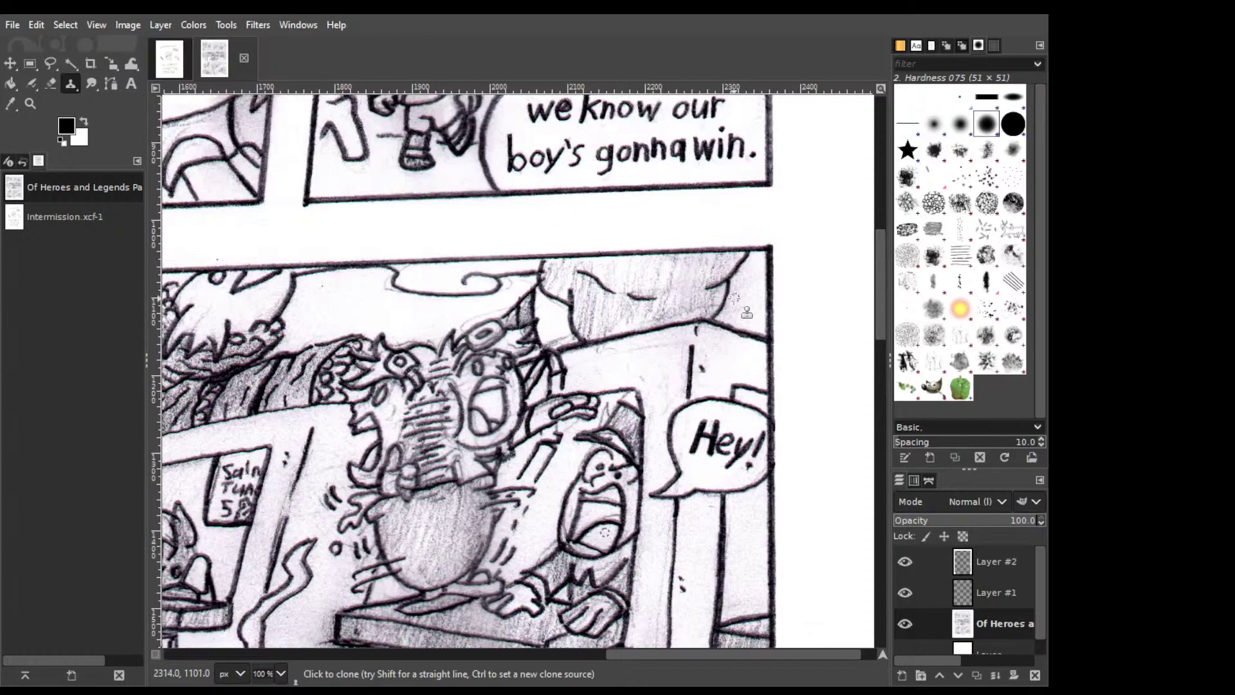
pyautogui.scroll(-6, 746, 312)
pyautogui.scroll(3, 721, 315)
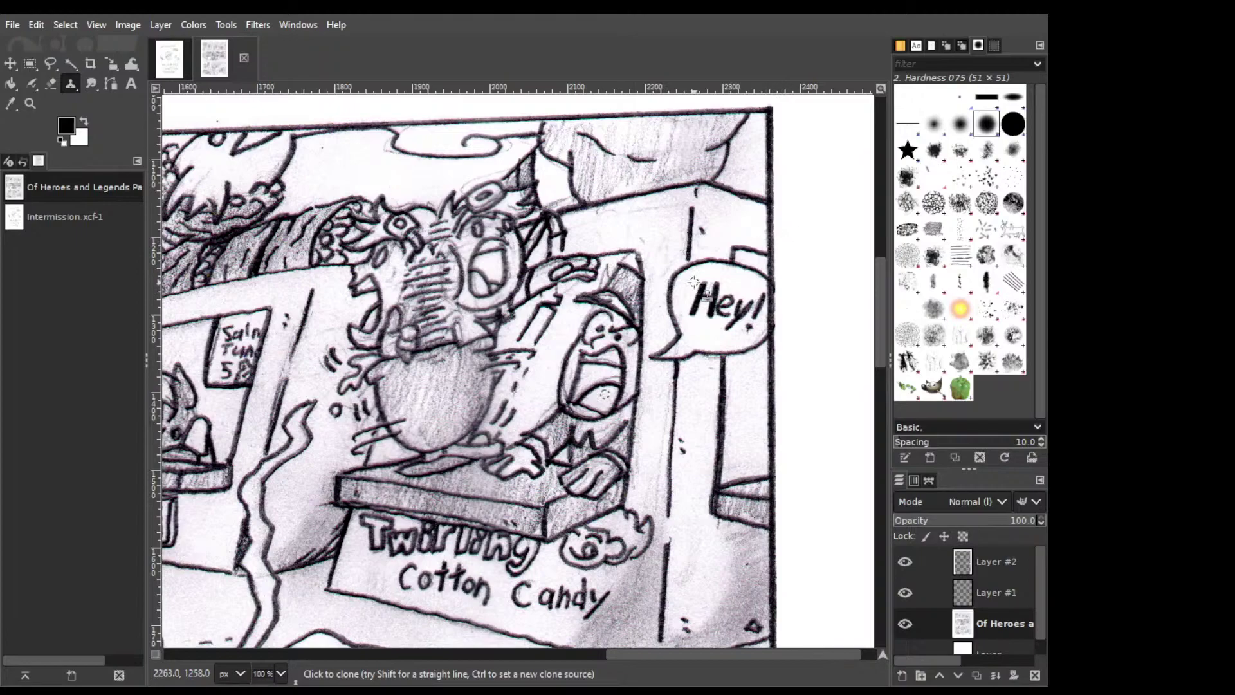
pyautogui.scroll(-3, 747, 436)
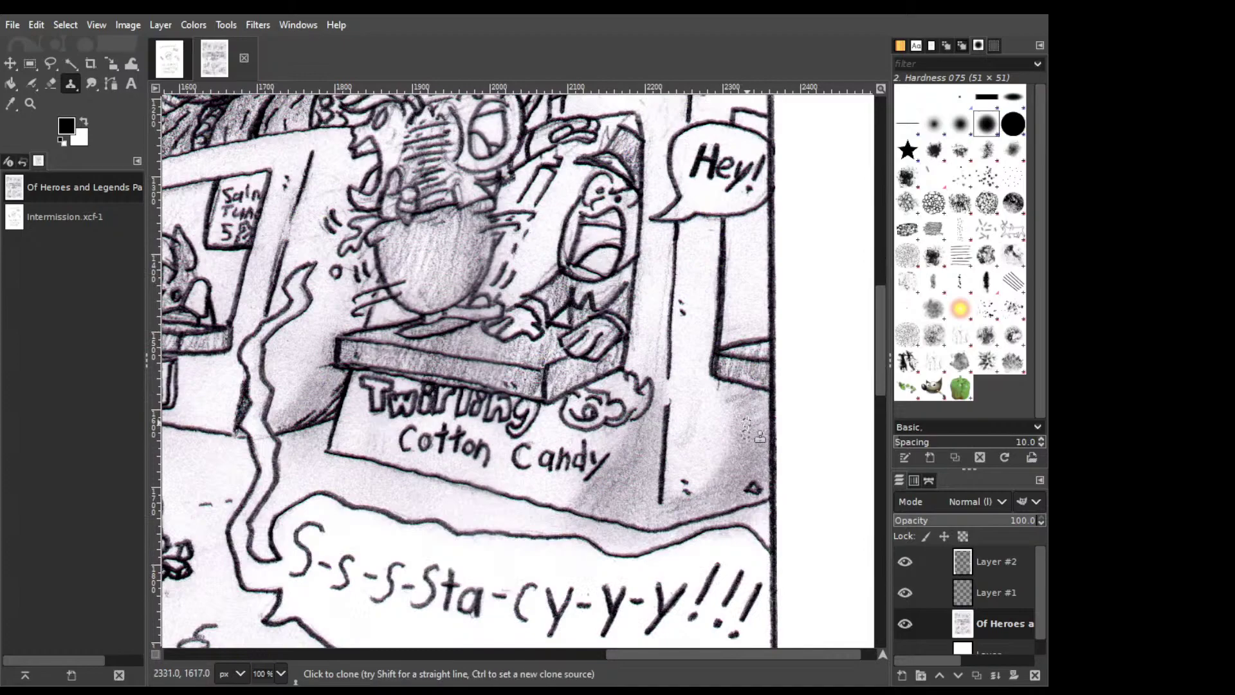
pyautogui.scroll(-3, 747, 436)
pyautogui.moveTo(745, 425); pyautogui.dragTo(760, 347)
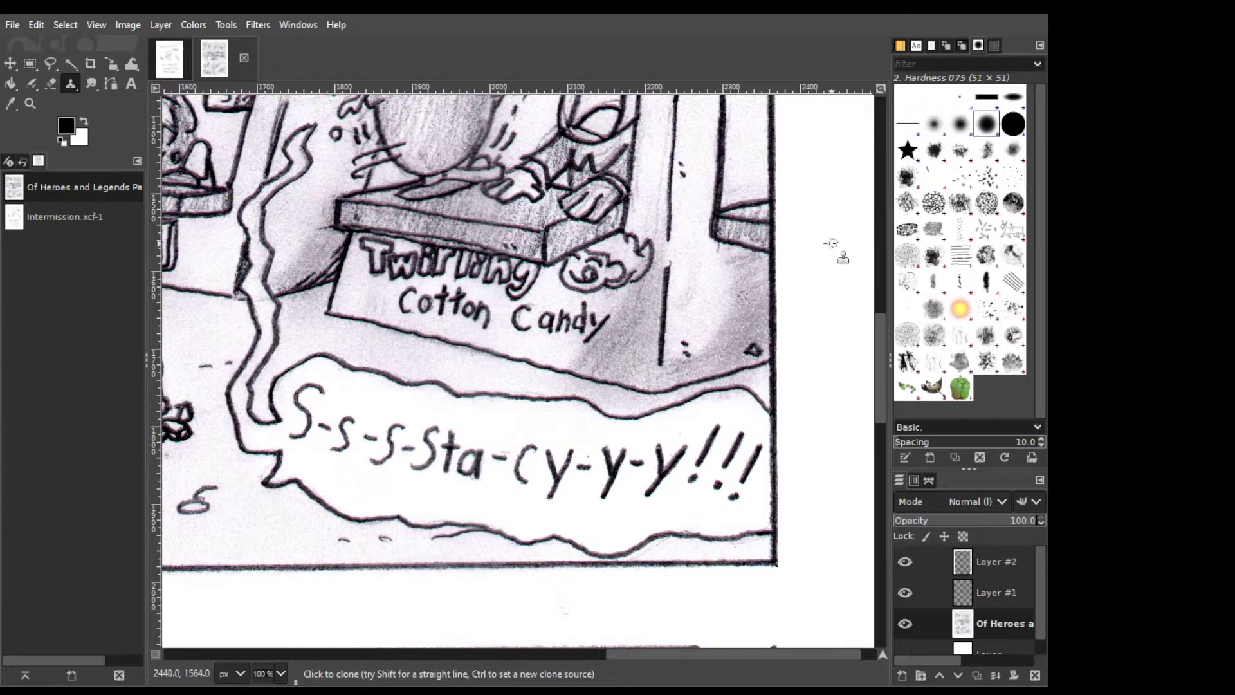
pyautogui.scroll(-6, 772, 290)
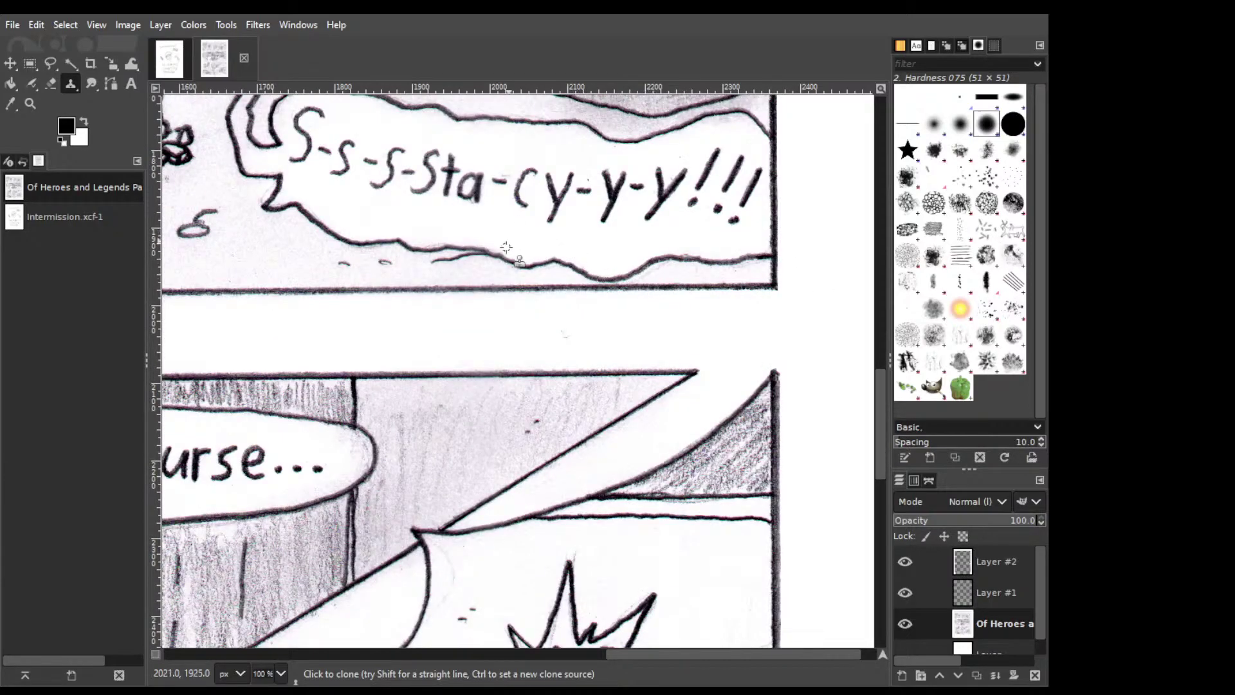
# Examine the "Of course..." panel and the bottom panels through to the "Employees Only" door for remaining stray marks.
pyautogui.keyDown('ctrl'); pyautogui.click(502, 276); pyautogui.keyUp('ctrl')
pyautogui.keyDown('ctrl'); pyautogui.click(583, 151); pyautogui.keyUp('ctrl')
pyautogui.hscroll(-15, 579, 322)
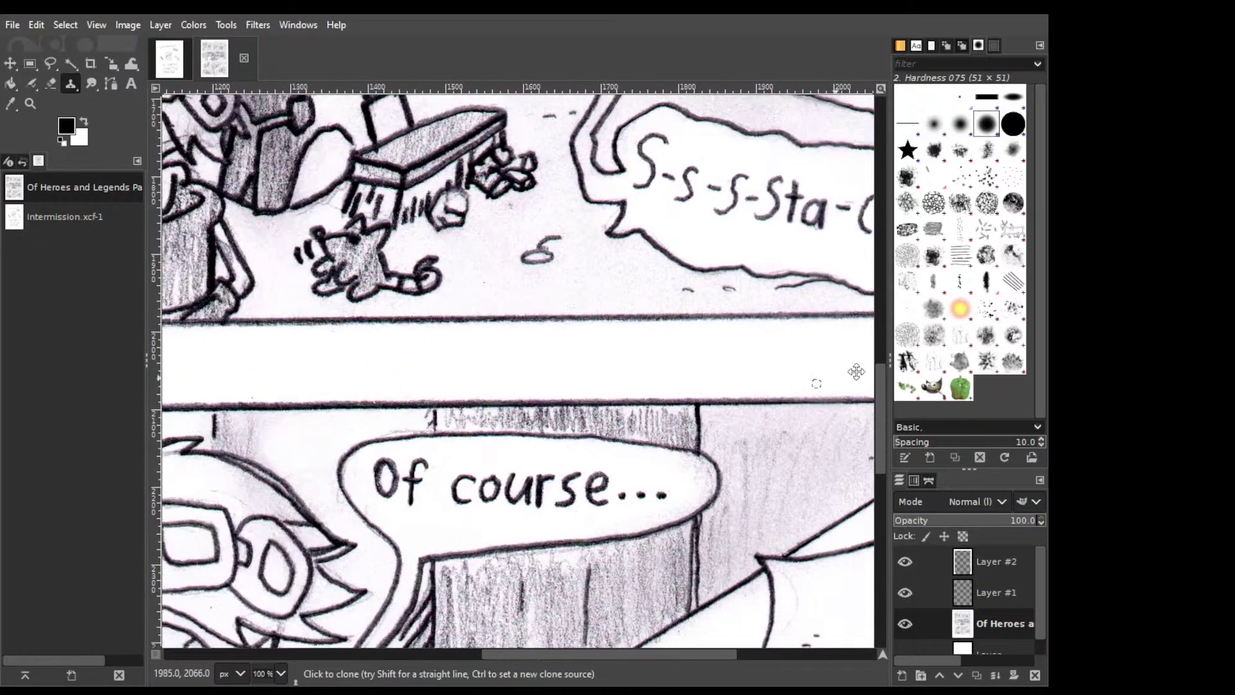
pyautogui.scroll(-3, 579, 322)
pyautogui.scroll(-5, 753, 320)
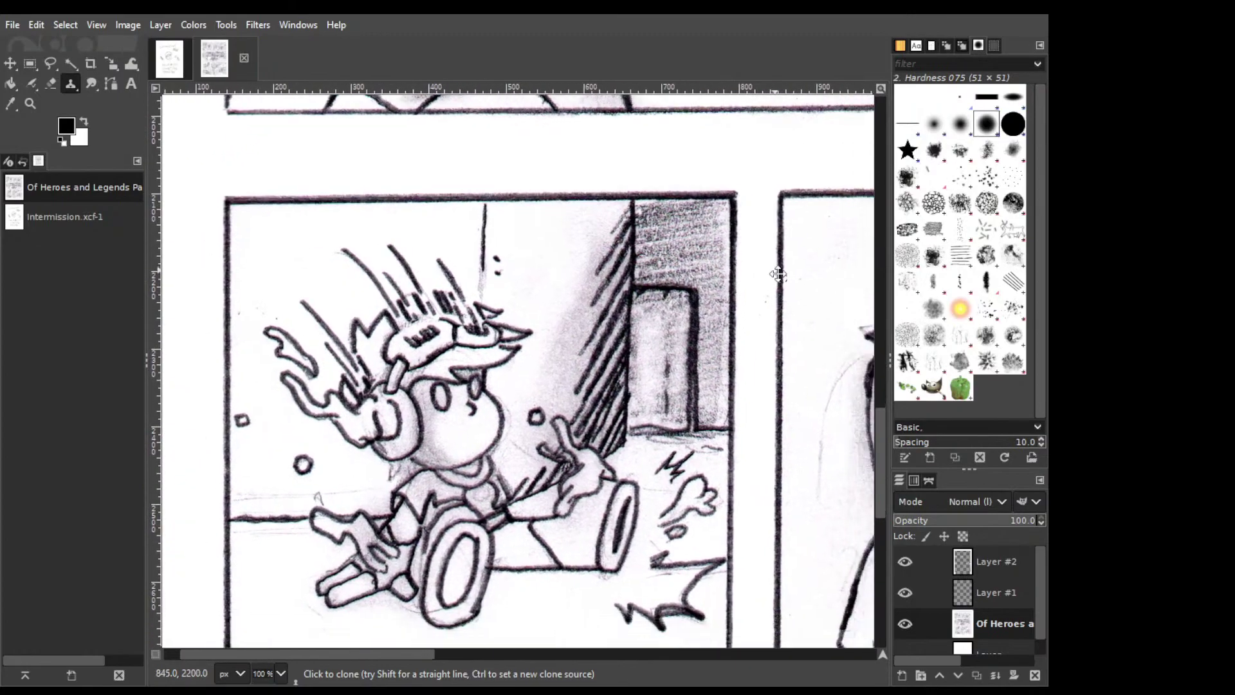
pyautogui.scroll(-5, 599, 183)
pyautogui.hscroll(5, 599, 184)
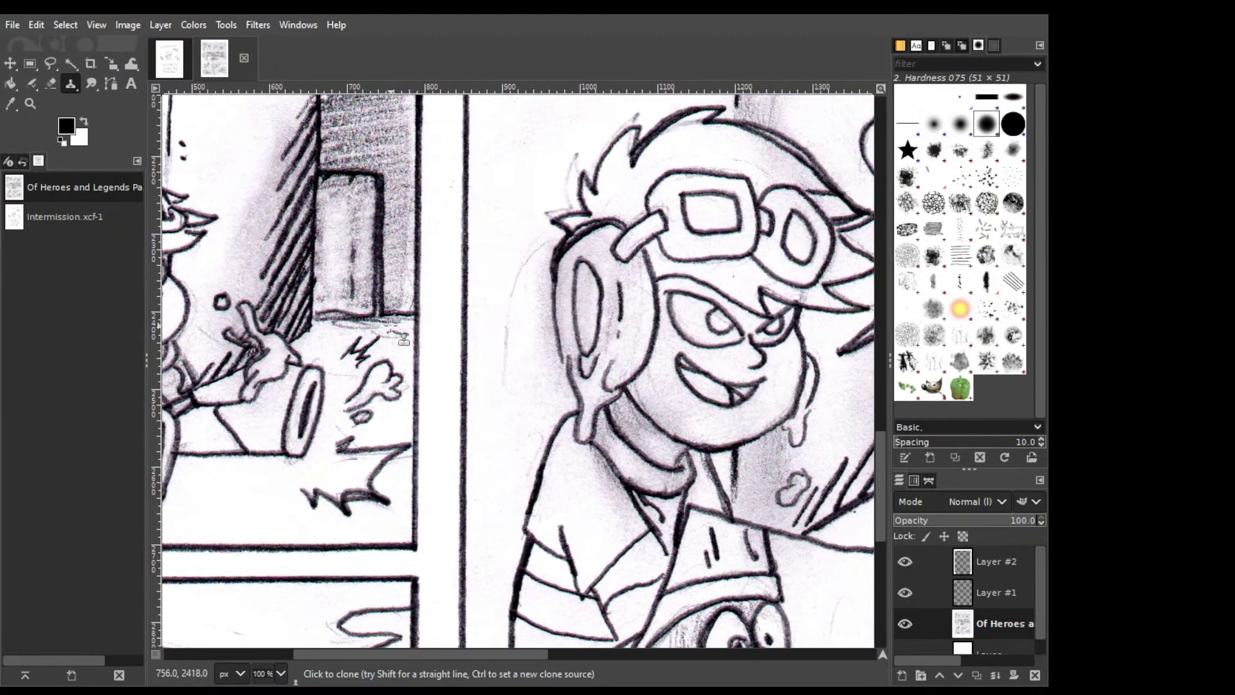
pyautogui.hscroll(-13, 784, 157)
pyautogui.hscroll(2, 603, 437)
pyautogui.scroll(-2, 603, 437)
pyautogui.hscroll(-2, 603, 437)
pyautogui.scroll(-4, 603, 437)
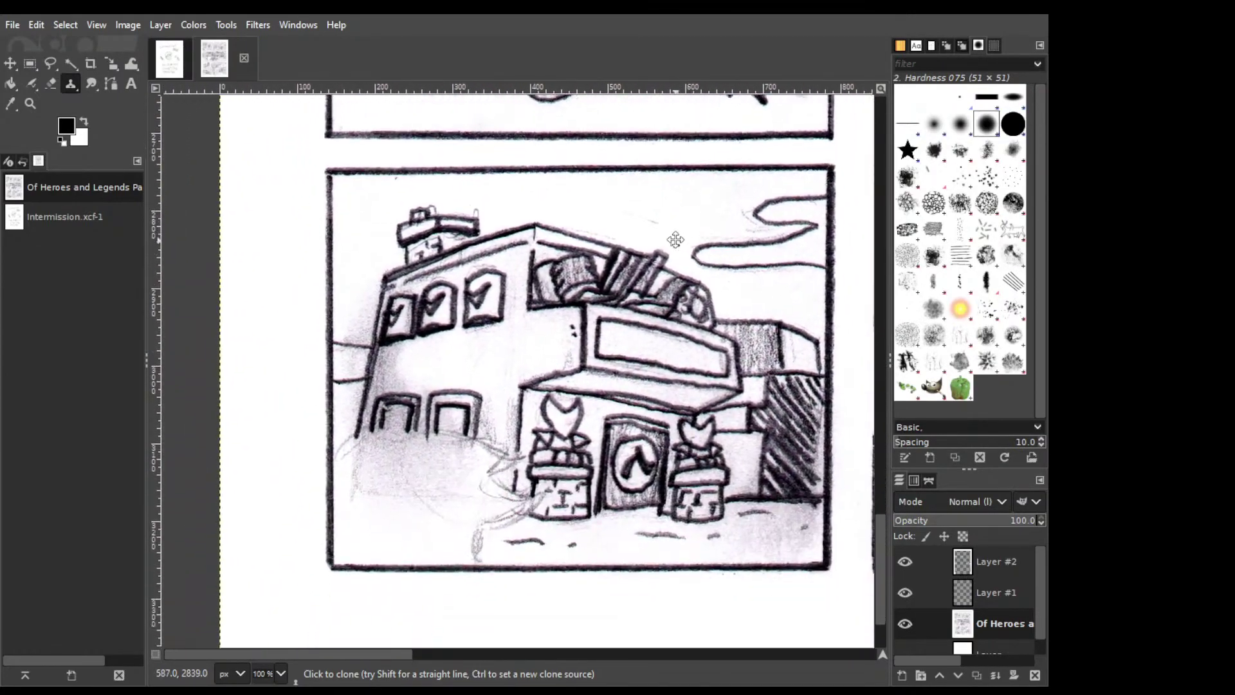
pyautogui.hscroll(9, 297, 375)
pyautogui.scroll(1, 296, 375)
pyautogui.hscroll(9, 297, 375)
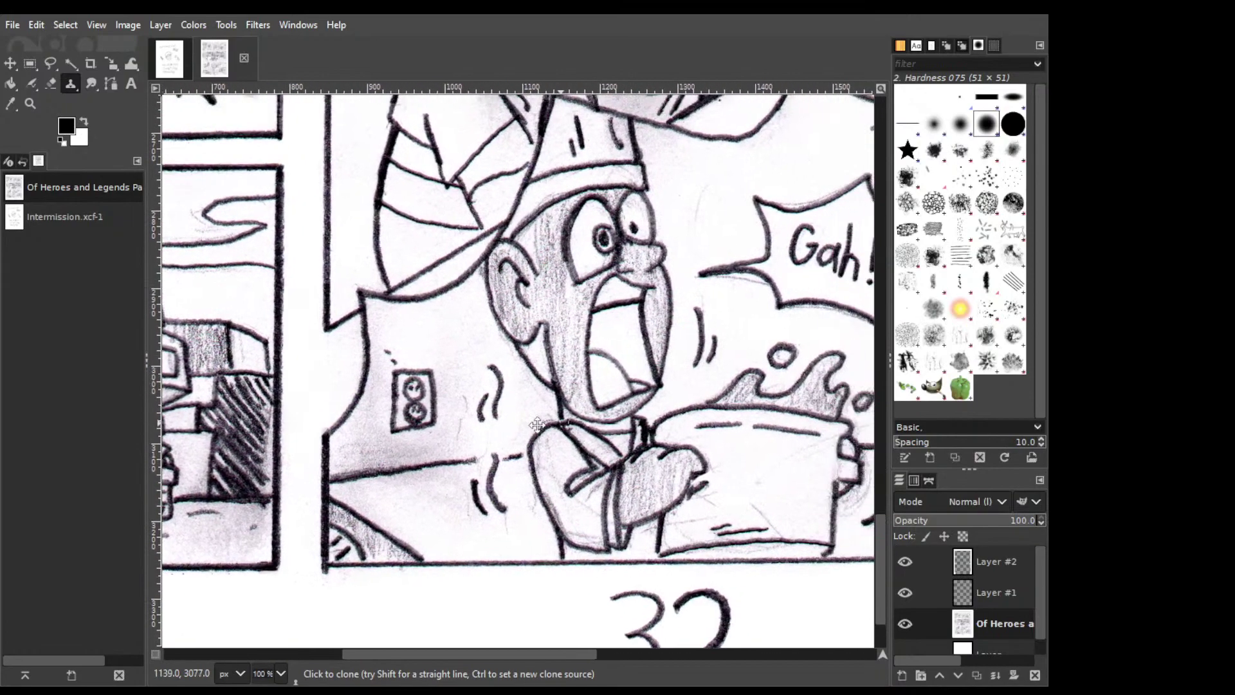
pyautogui.scroll(2, 472, 410)
pyautogui.hscroll(8, 471, 410)
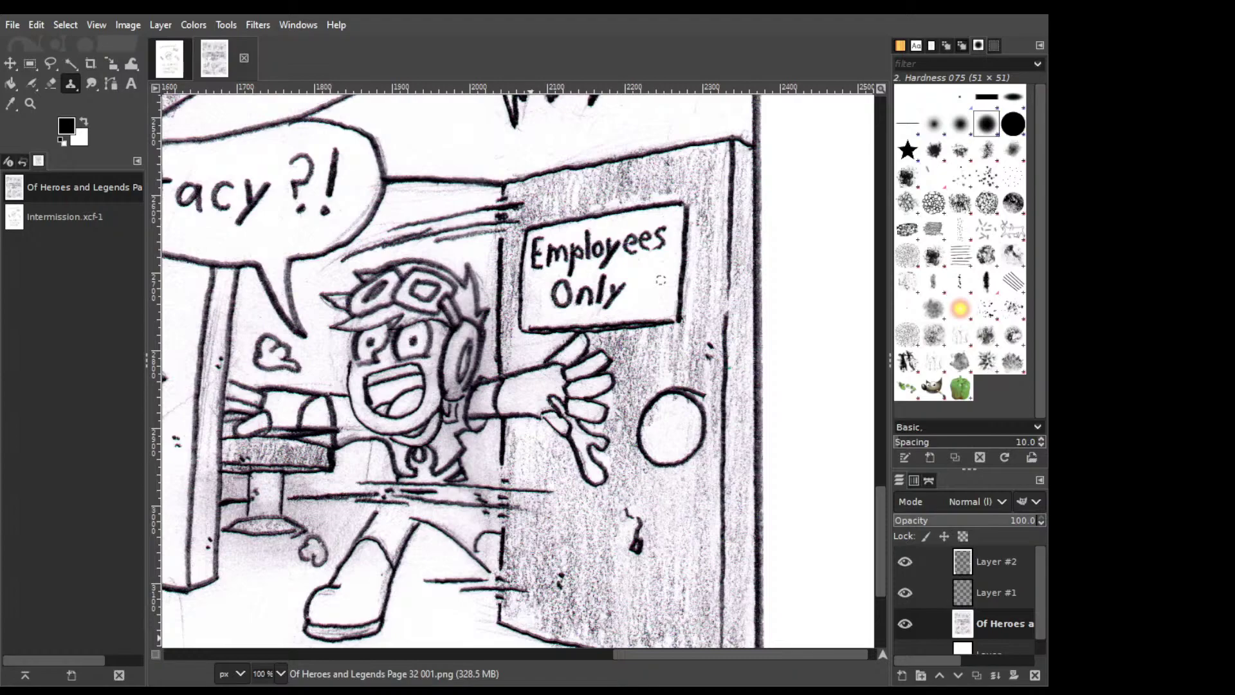
# Examine the top-row panels and the gutter beneath them for remaining stray marks and gaps in the line art.
pyautogui.scroll(15, 660, 280)
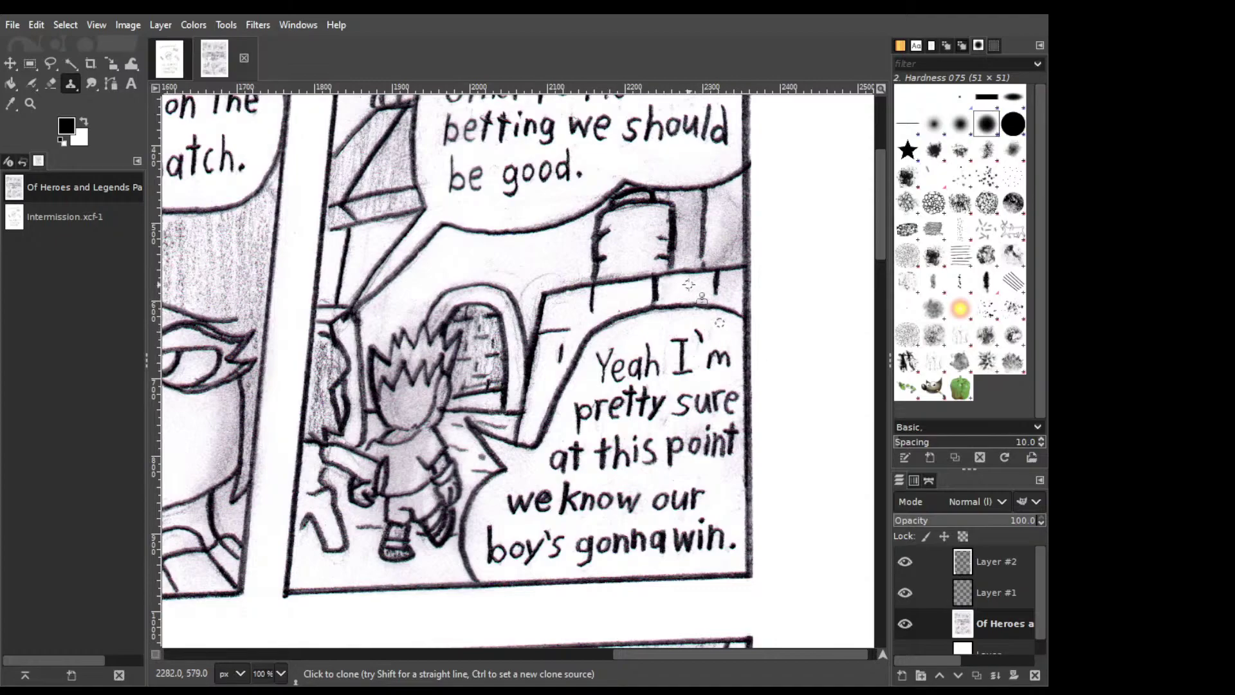
pyautogui.scroll(5, 692, 286)
pyautogui.hscroll(-1, 644, 388)
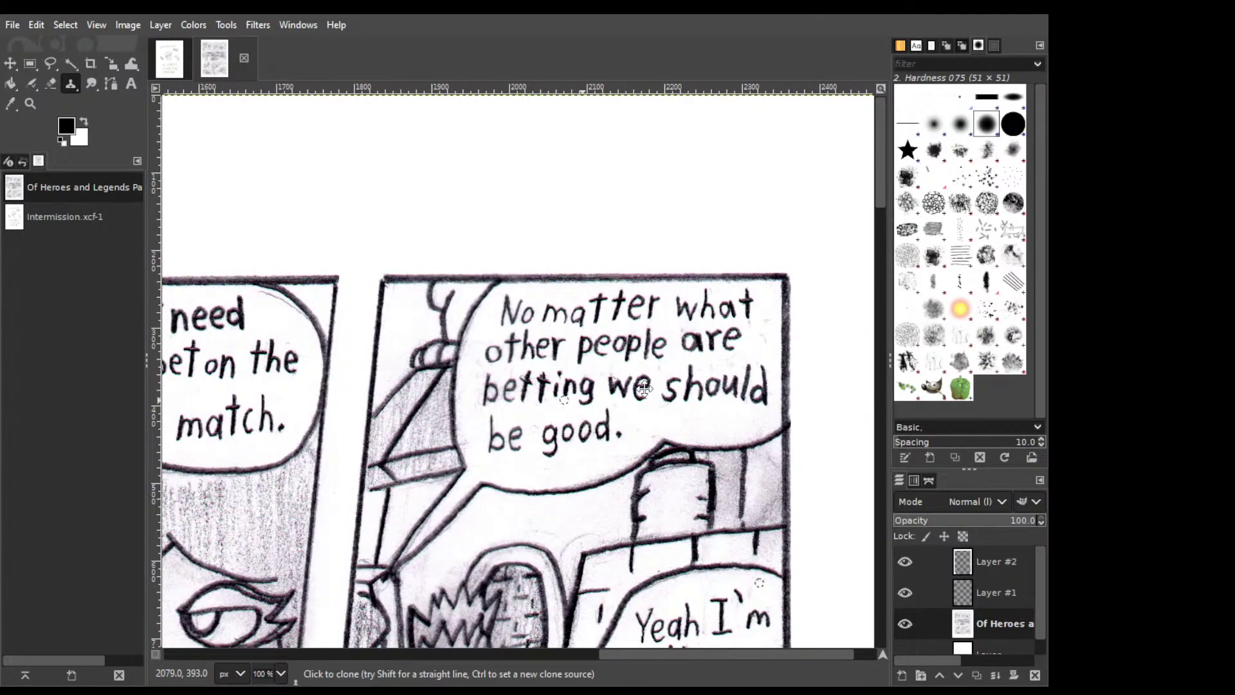
pyautogui.hscroll(-15, 644, 389)
pyautogui.scroll(-5, 644, 388)
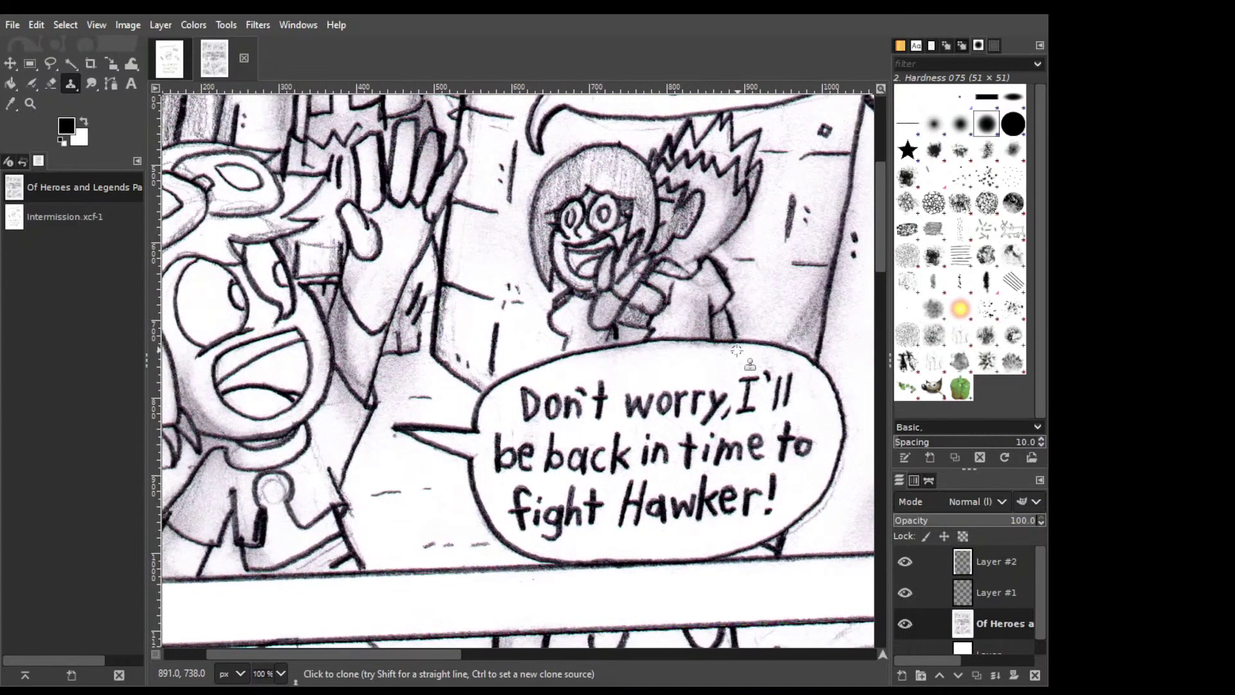
pyautogui.scroll(6, 769, 367)
pyautogui.scroll(-3, 760, 357)
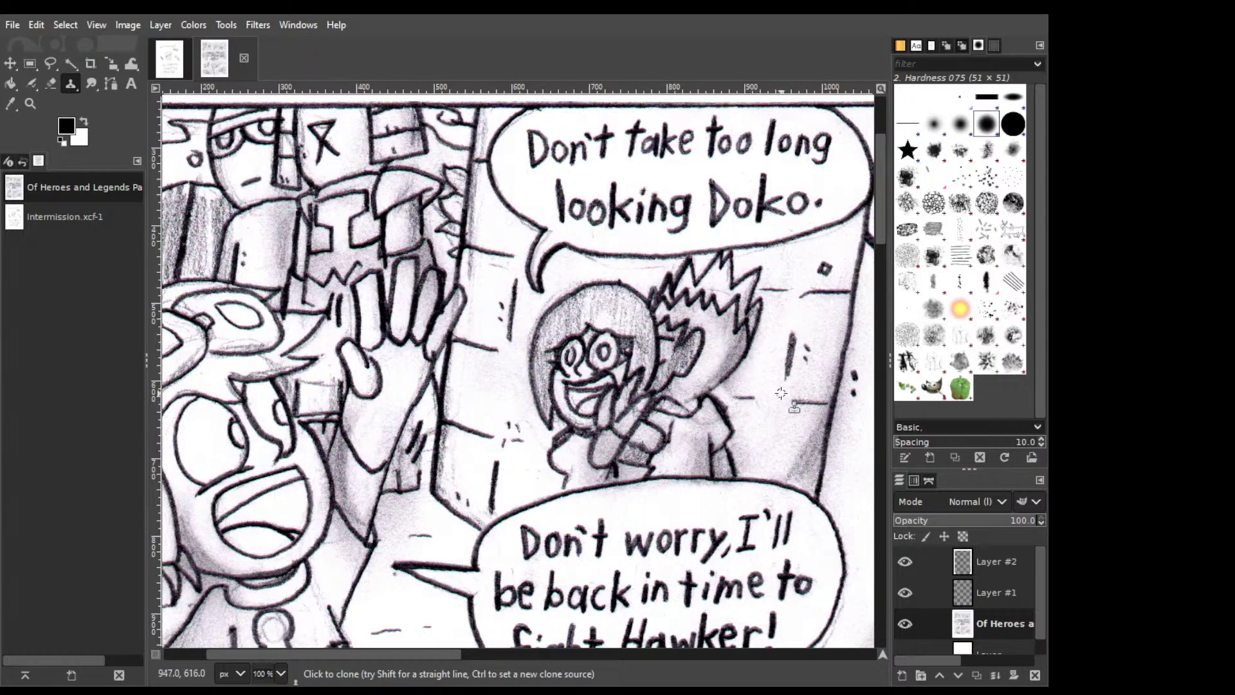
pyautogui.scroll(-10, 753, 412)
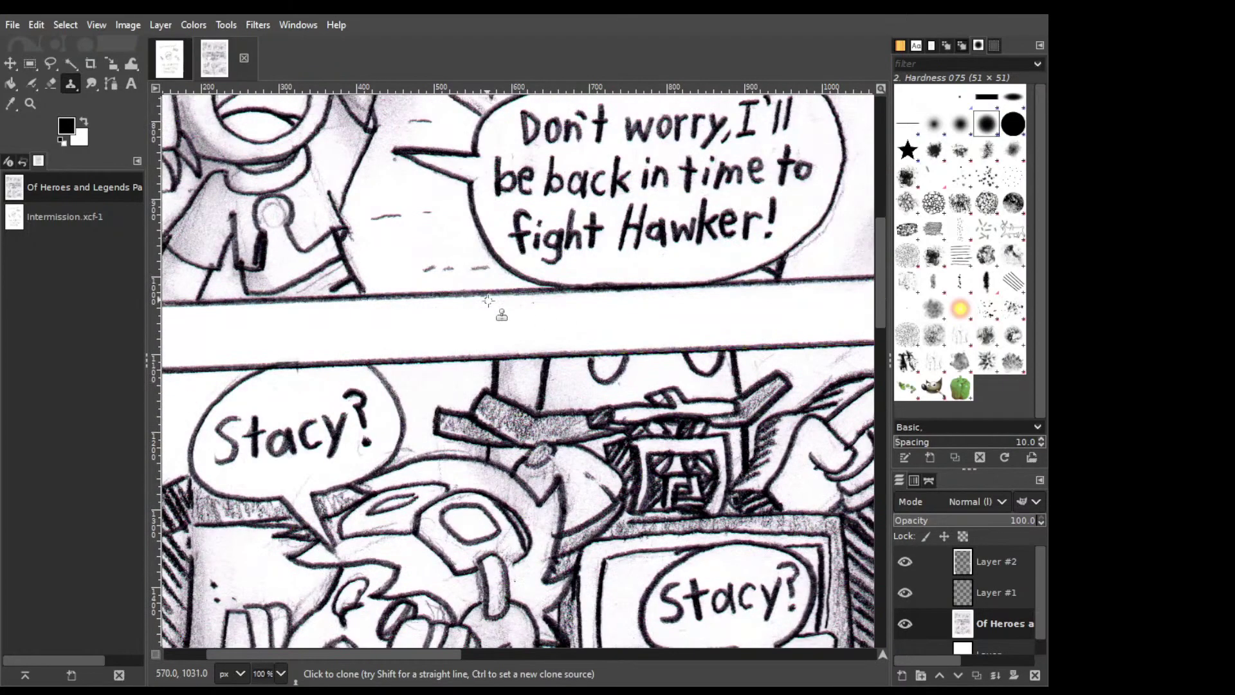
# Save the cleaned-up comic page.
pyautogui.press('ctrl')
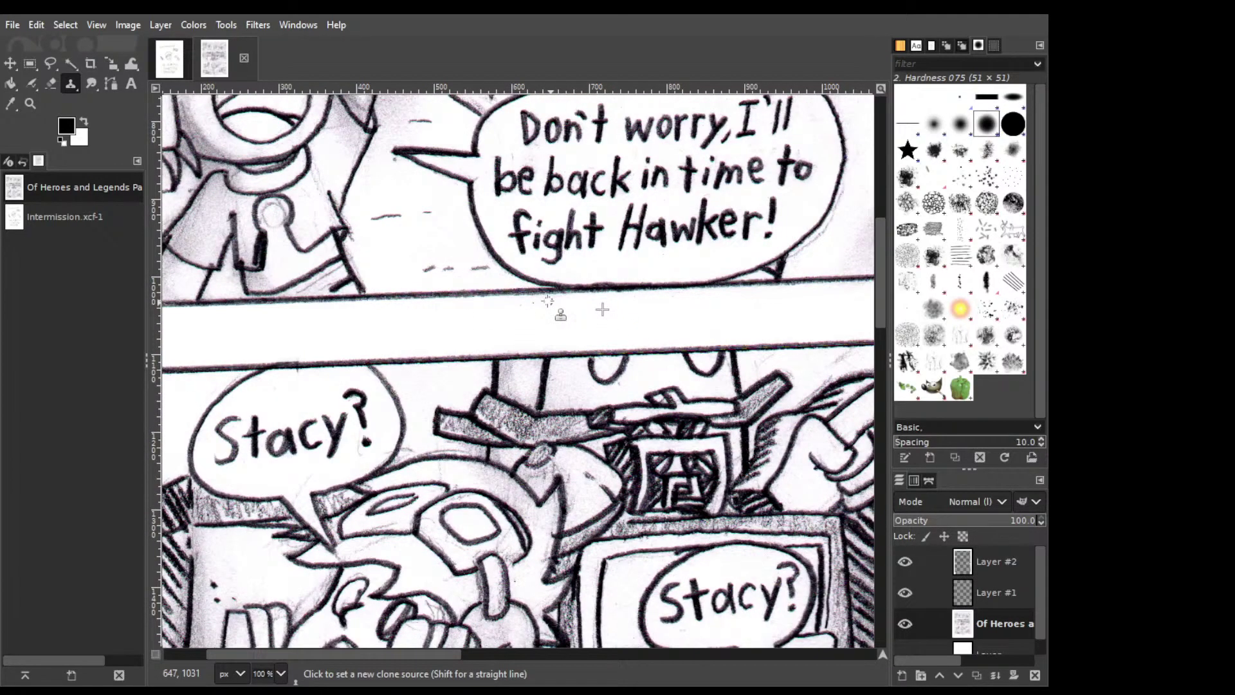
pyautogui.hscroll(5, 547, 300)
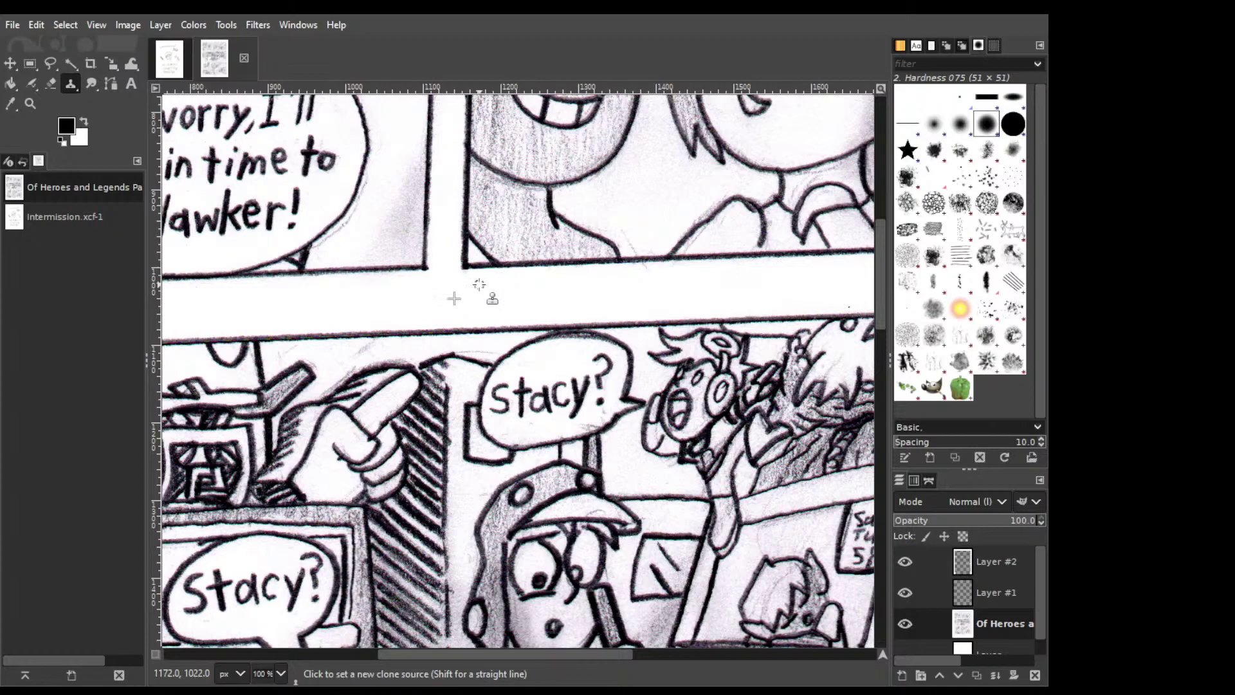
pyautogui.hotkey('ctrl', 's')
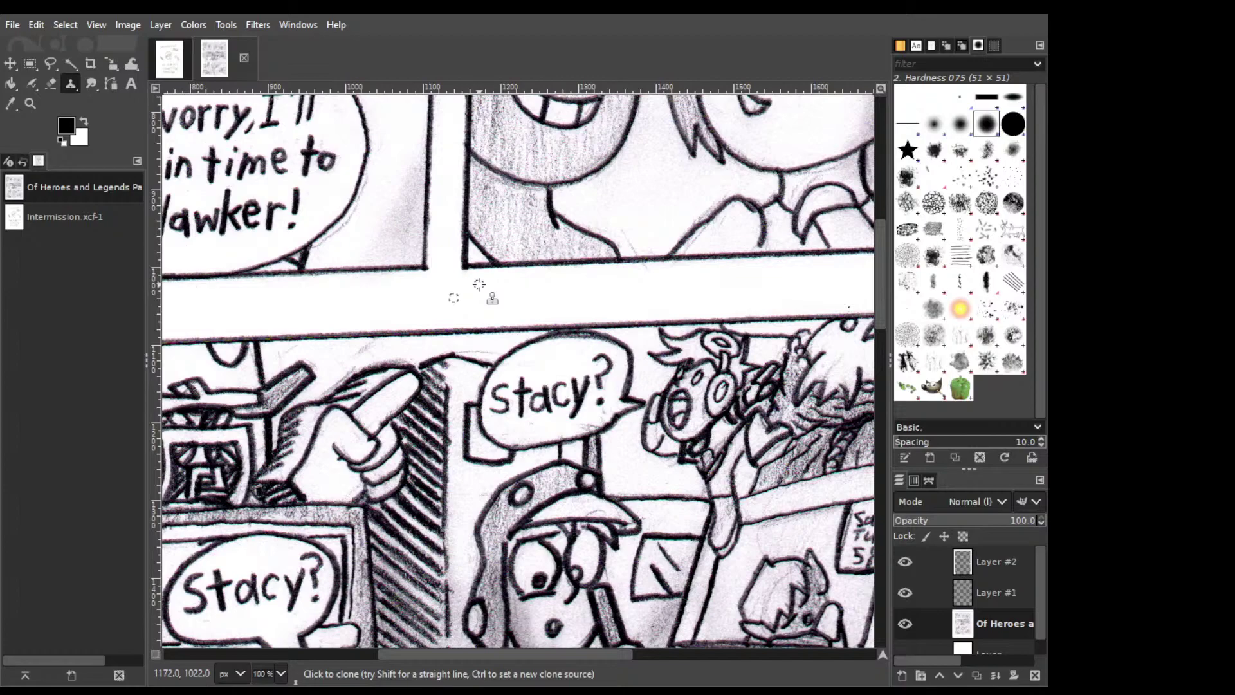
# Lower the scanned page layer's opacity to 46.5 and make Layer #1 active for inking with the Ink tool.
pyautogui.press('p')
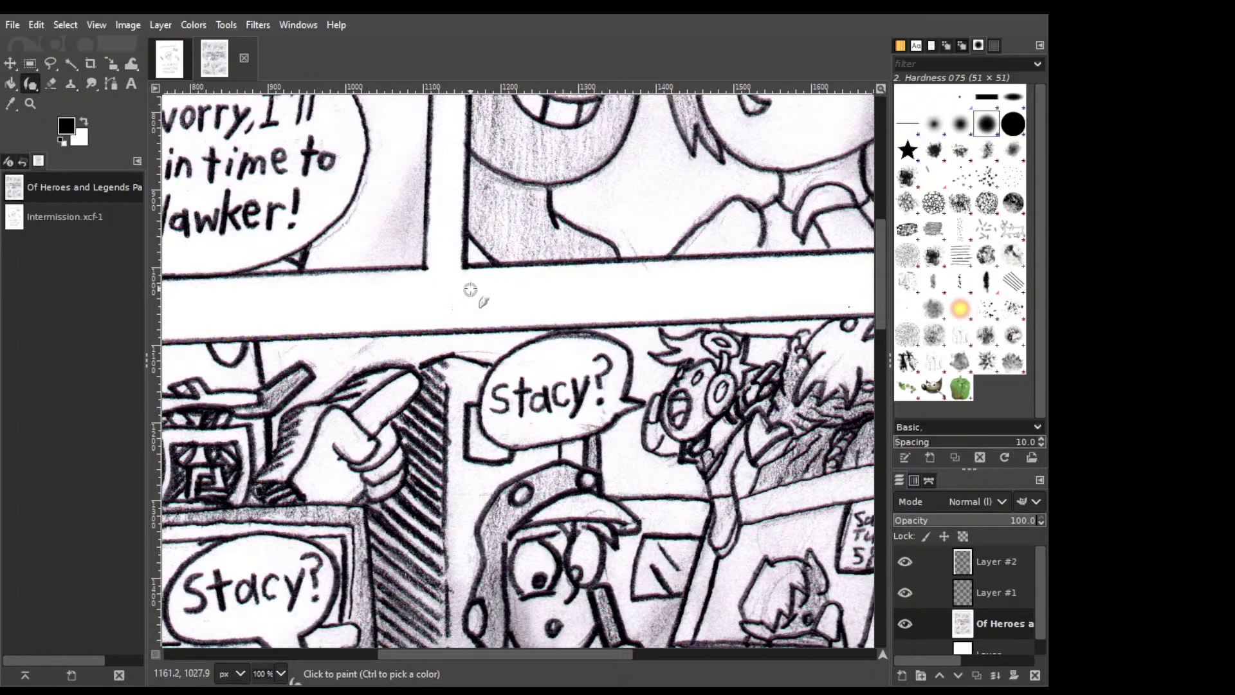
pyautogui.hscroll(-5, 470, 289)
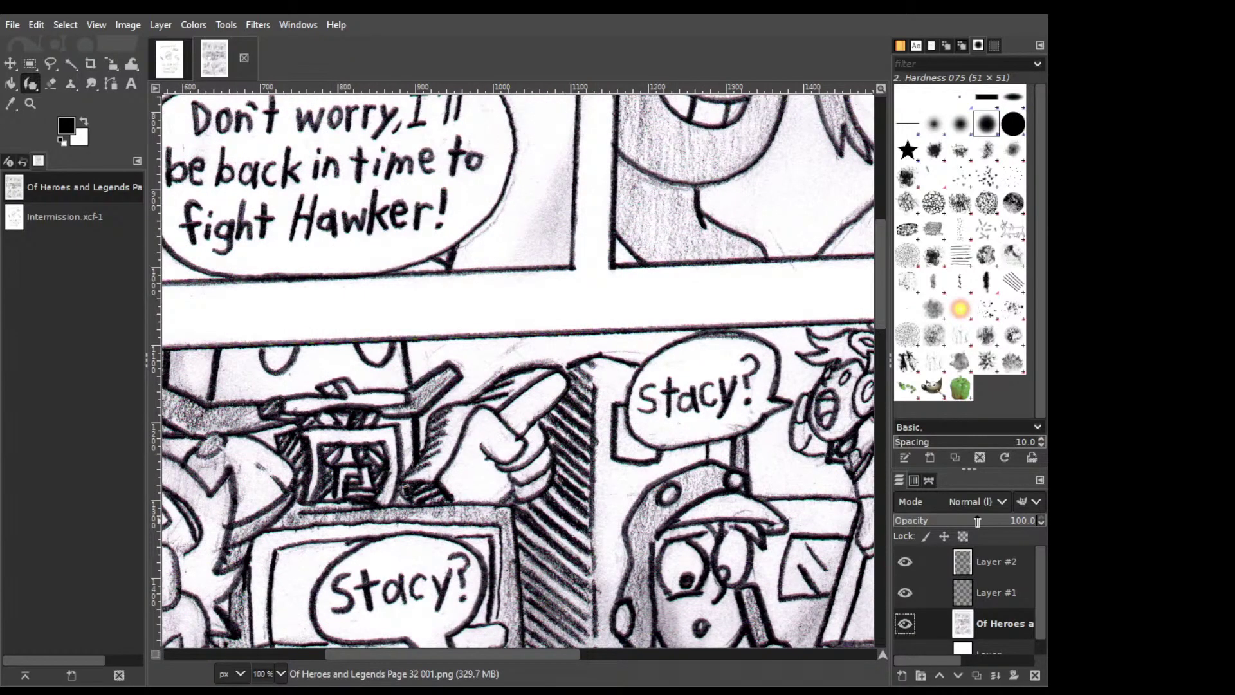
pyautogui.moveTo(977, 522); pyautogui.dragTo(954, 597)
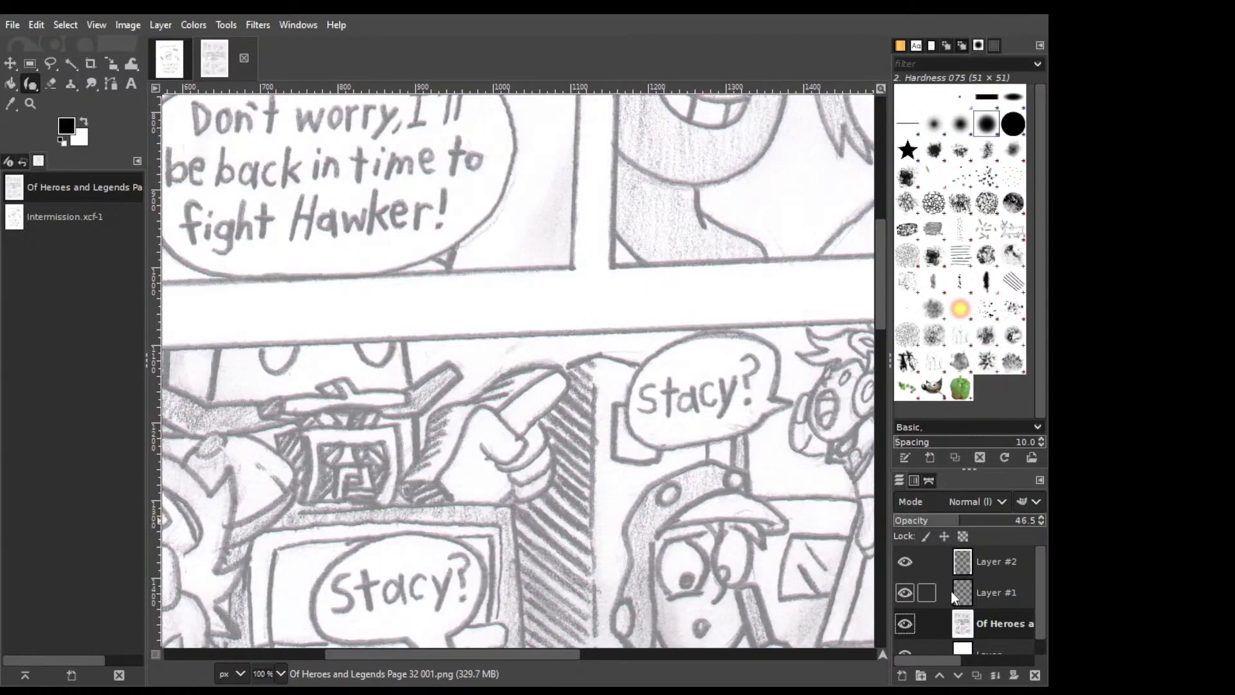
pyautogui.click(951, 591)
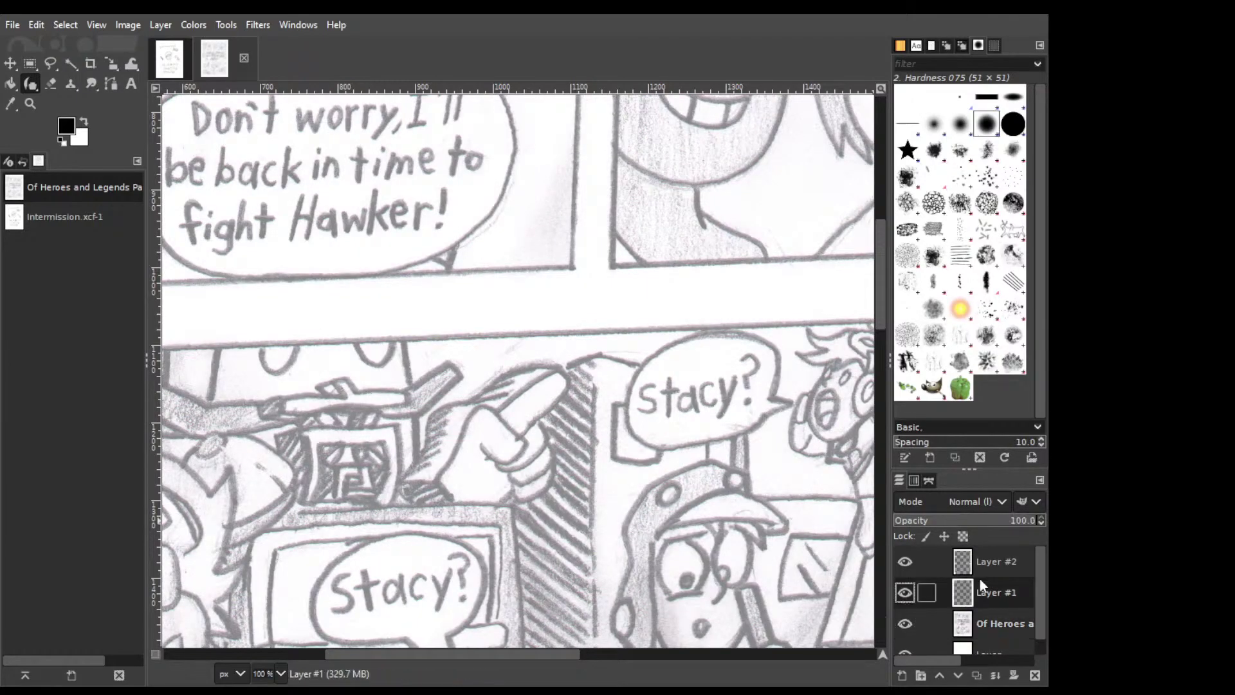
# Ink the right and lower edges of the small background shape in the first panel's upper-left corner, redoing unsatisfactory strokes.
pyautogui.scroll(10, 767, 314)
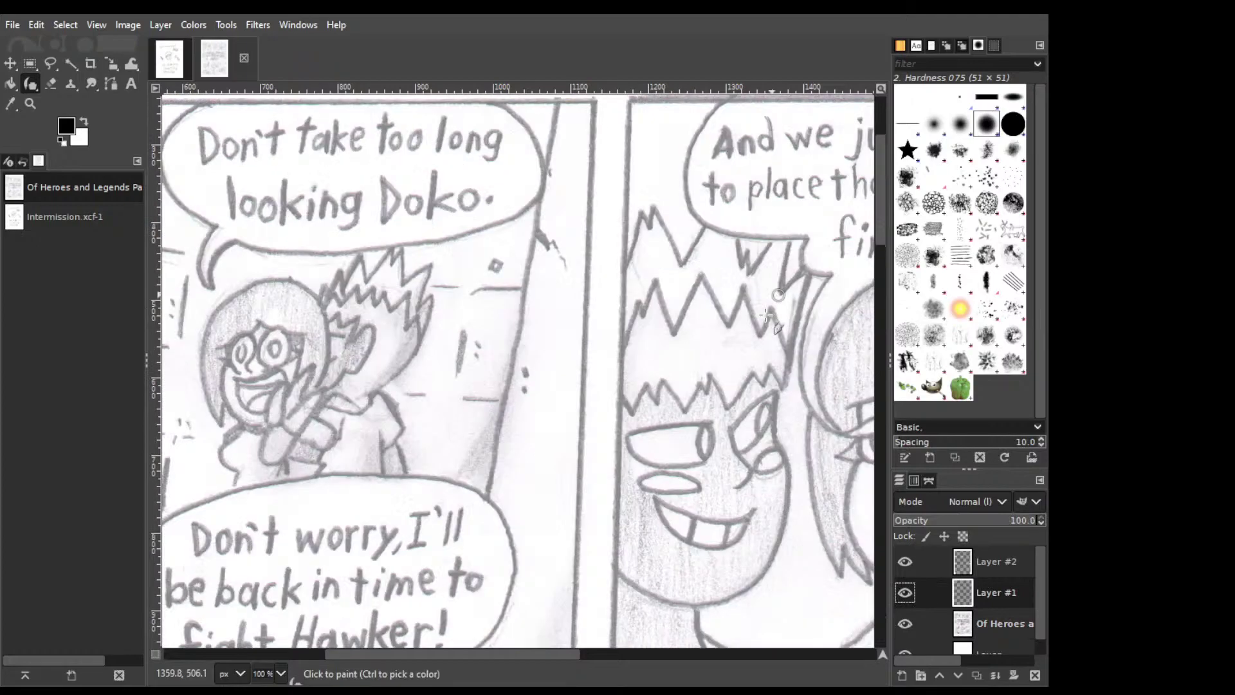
pyautogui.hscroll(-8, 407, 641)
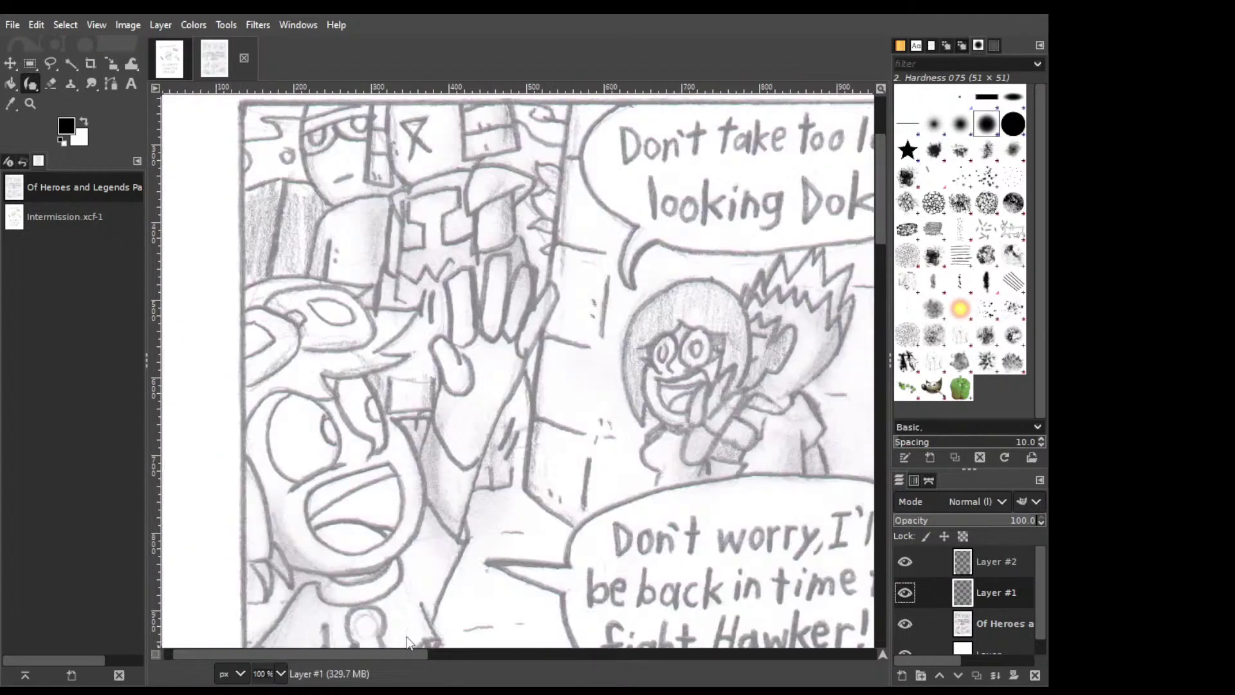
pyautogui.hscroll(-1, 407, 641)
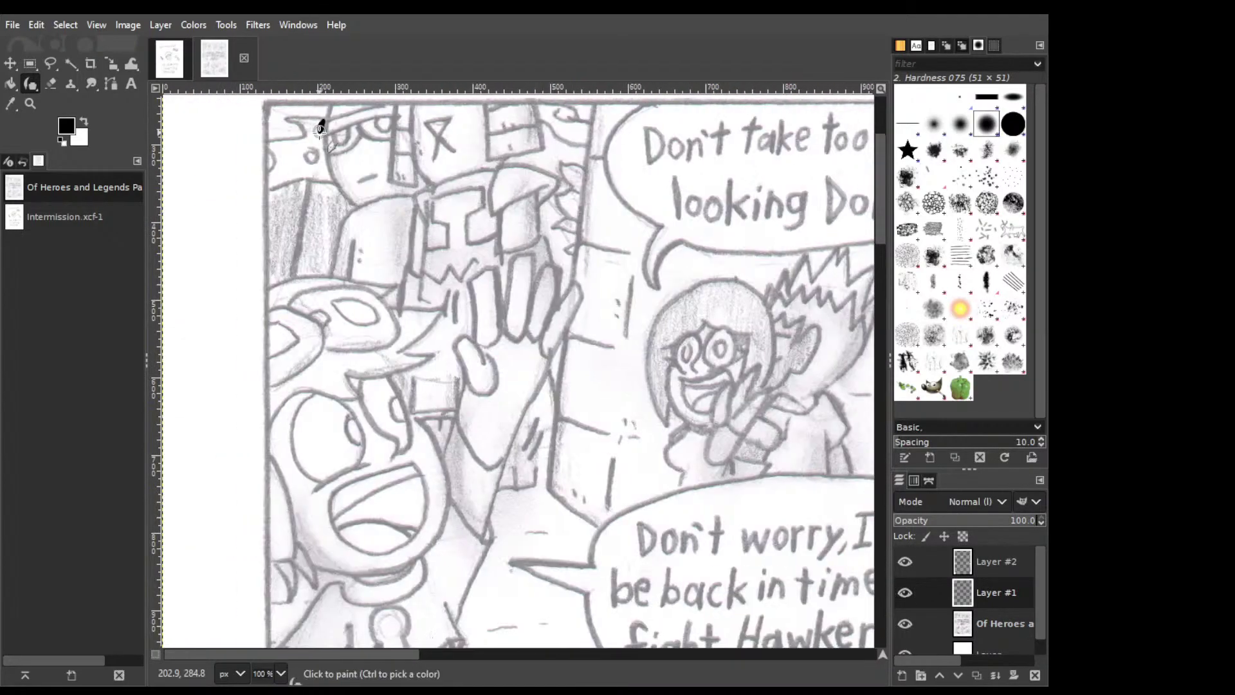
pyautogui.moveTo(320, 128); pyautogui.dragTo(321, 147)
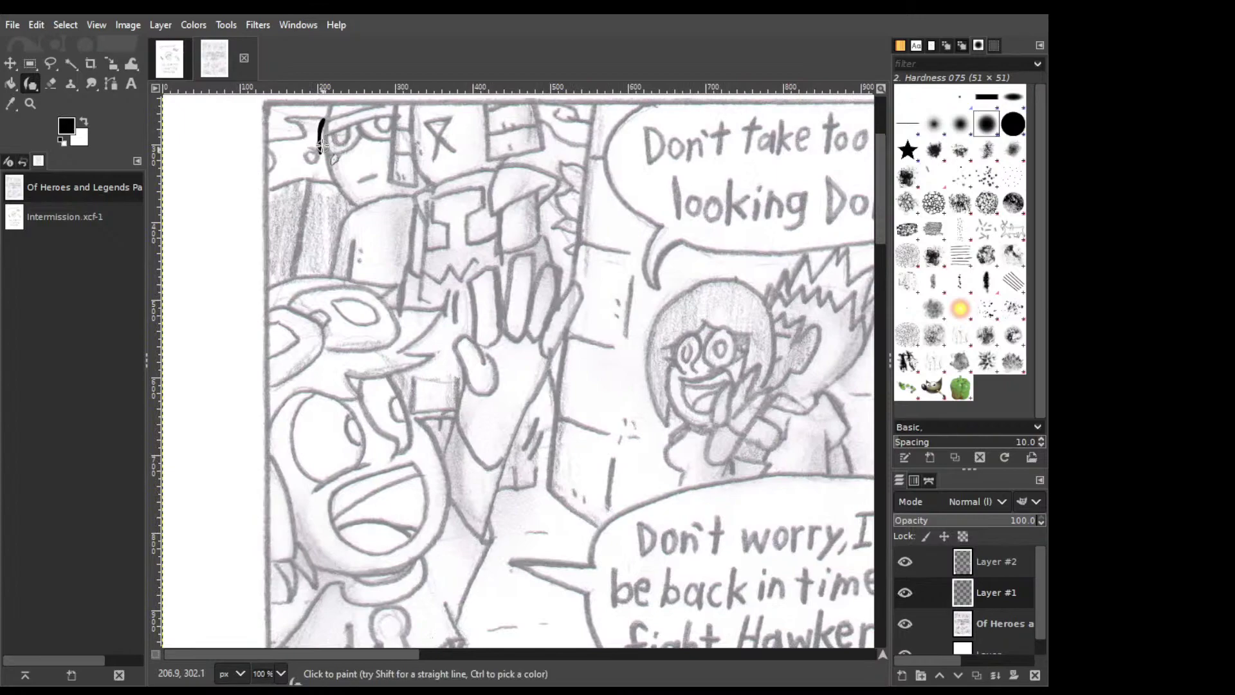
pyautogui.hotkey('ctrl', 'z')
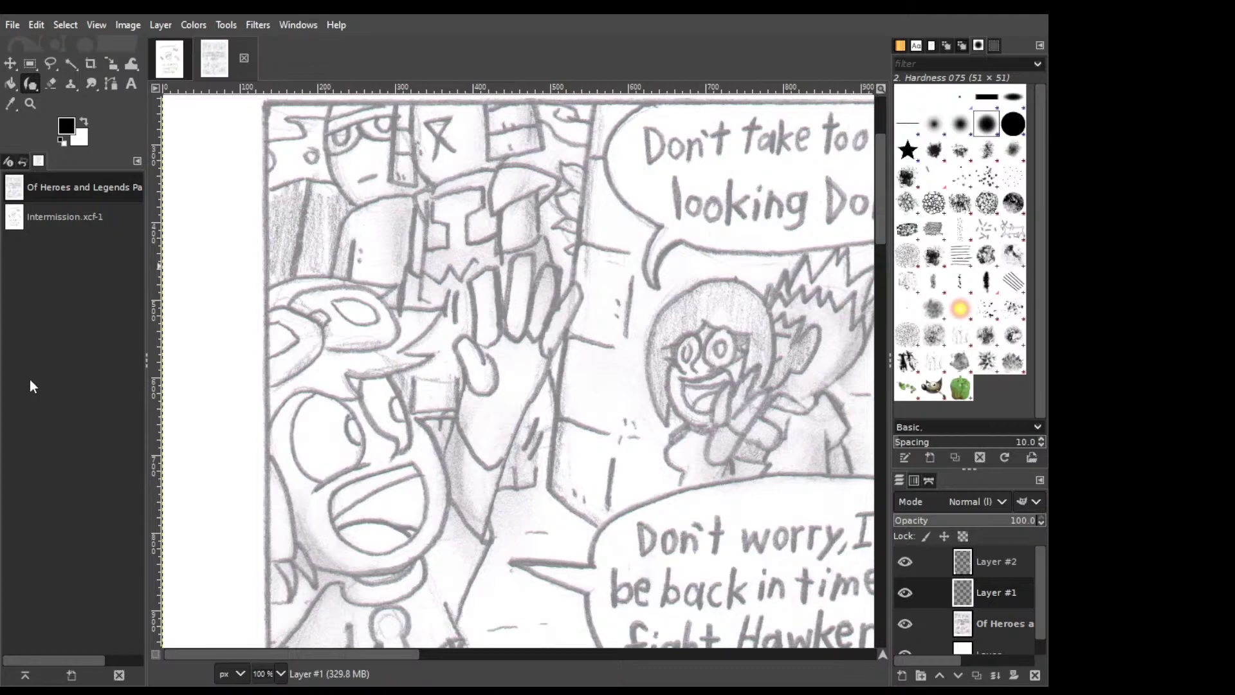
pyautogui.moveTo(322, 121); pyautogui.dragTo(329, 180)
pyautogui.hotkey('ctrl', 'z')
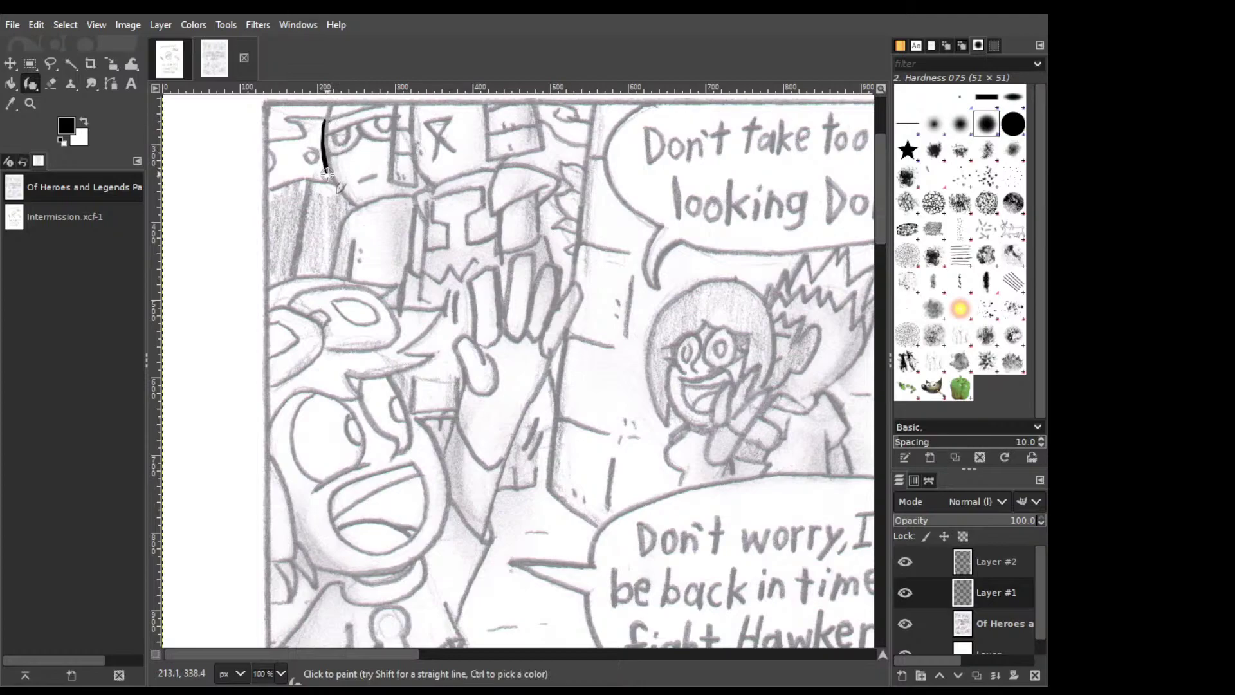
pyautogui.moveTo(325, 120)
pyautogui.mouseDown()
pyautogui.moveTo(326, 178)
pyautogui.moveTo(272, 172)
pyautogui.mouseUp()
pyautogui.hotkey('ctrl', 'z')
pyautogui.moveTo(382, 434); pyautogui.dragTo(404, 458)
pyautogui.moveTo(401, 512); pyautogui.dragTo(418, 469)
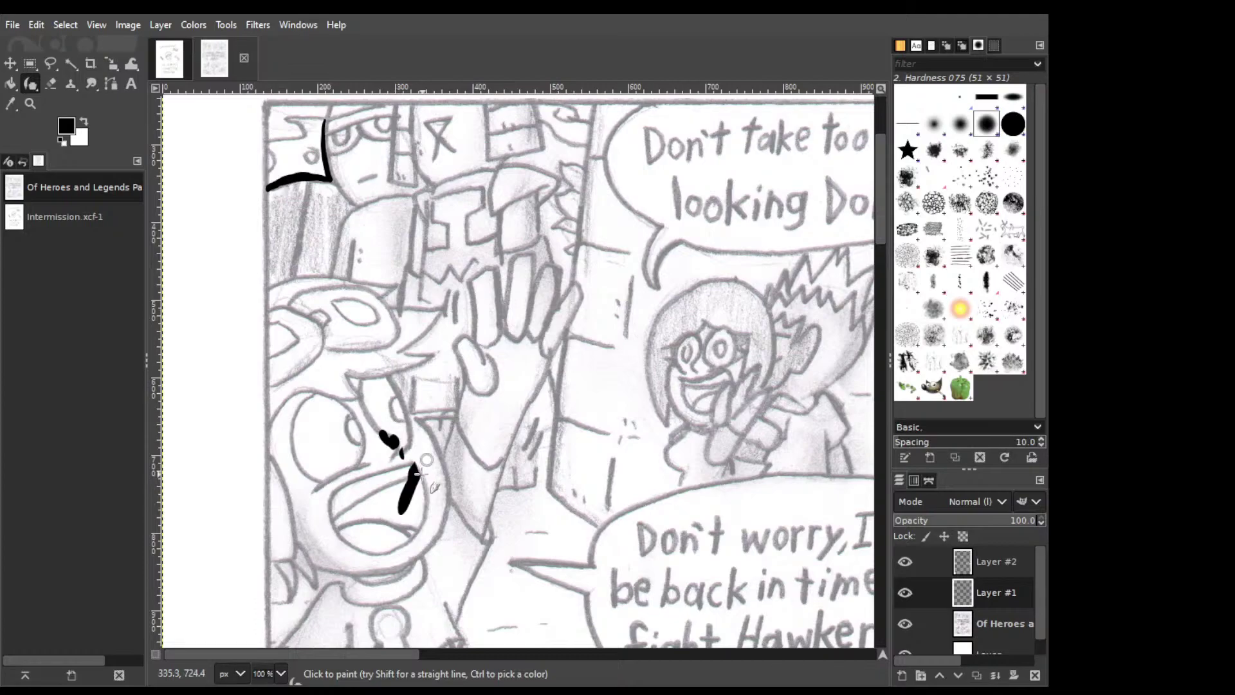
pyautogui.hotkey('ctrl', 'z')
pyautogui.hotkey('ctrl', 'z')
pyautogui.moveTo(288, 118); pyautogui.dragTo(299, 118)
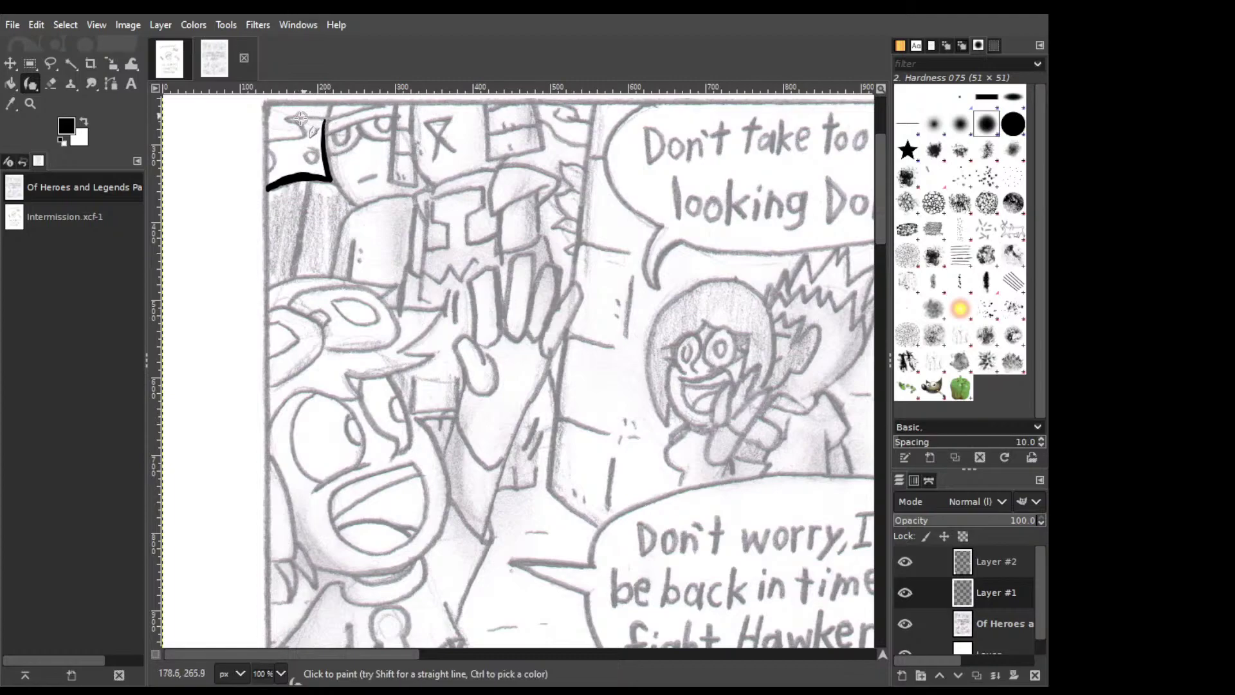
pyautogui.moveTo(288, 117); pyautogui.dragTo(322, 118)
pyautogui.hotkey('ctrl', 'z')
pyautogui.hotkey('ctrl', 'z')
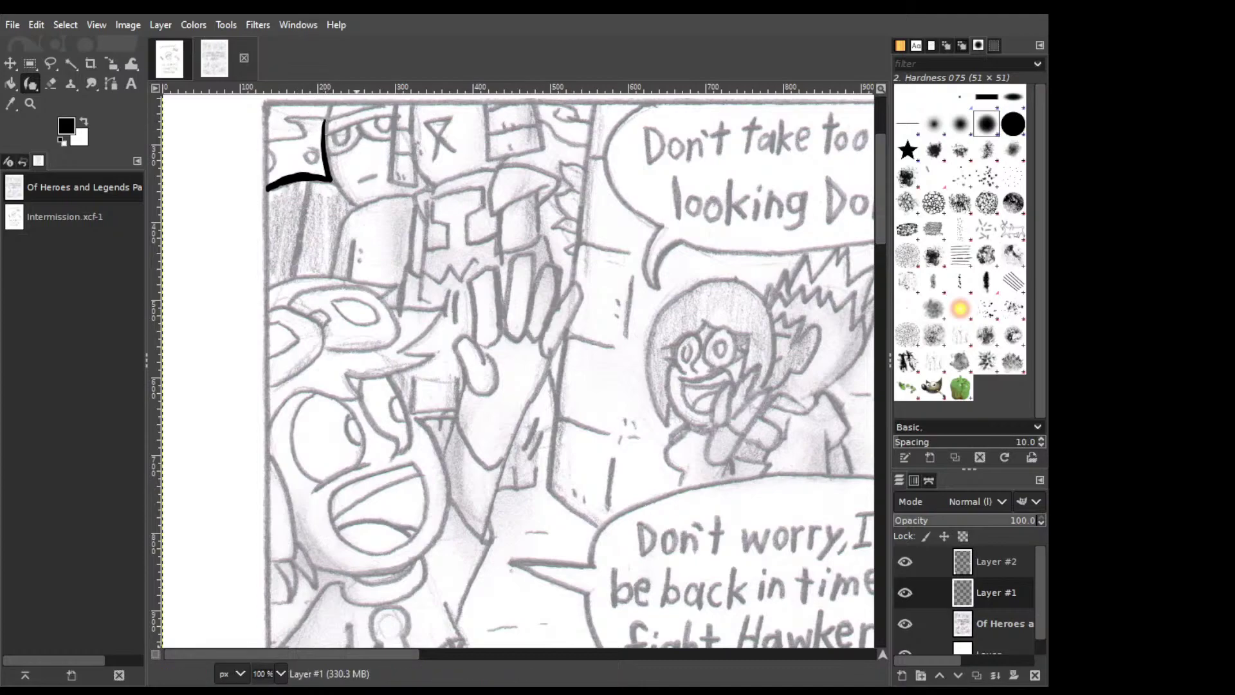
pyautogui.press('c')
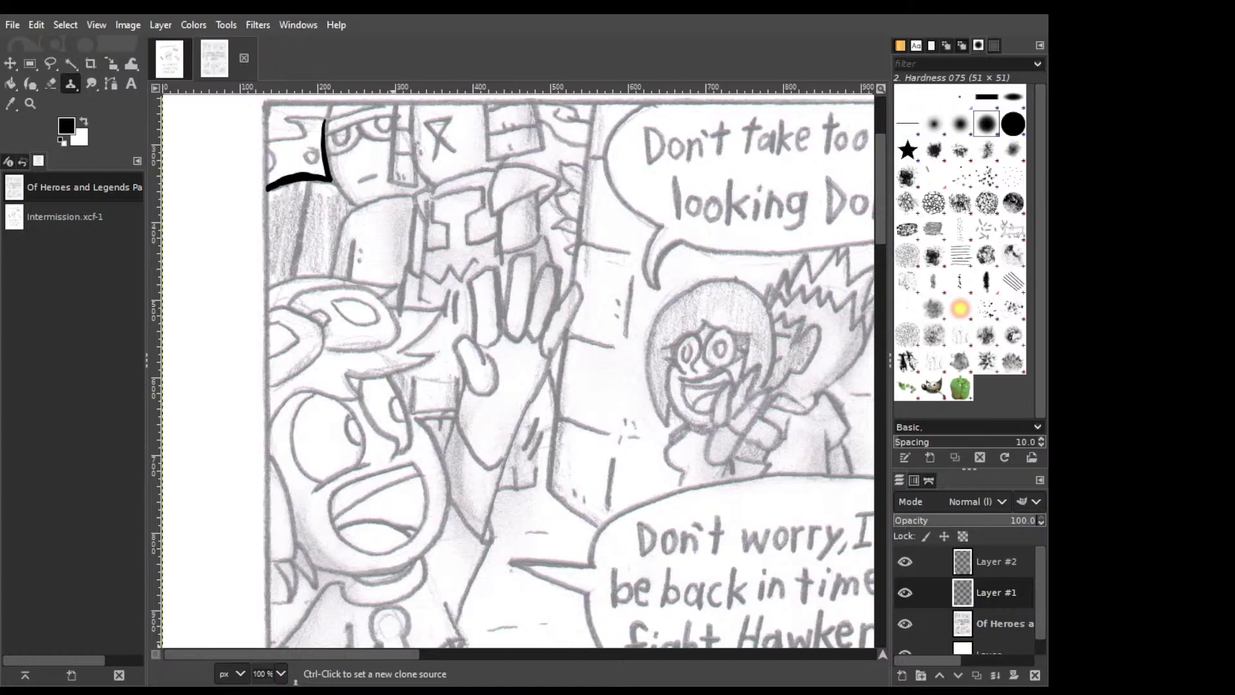
pyautogui.press('p')
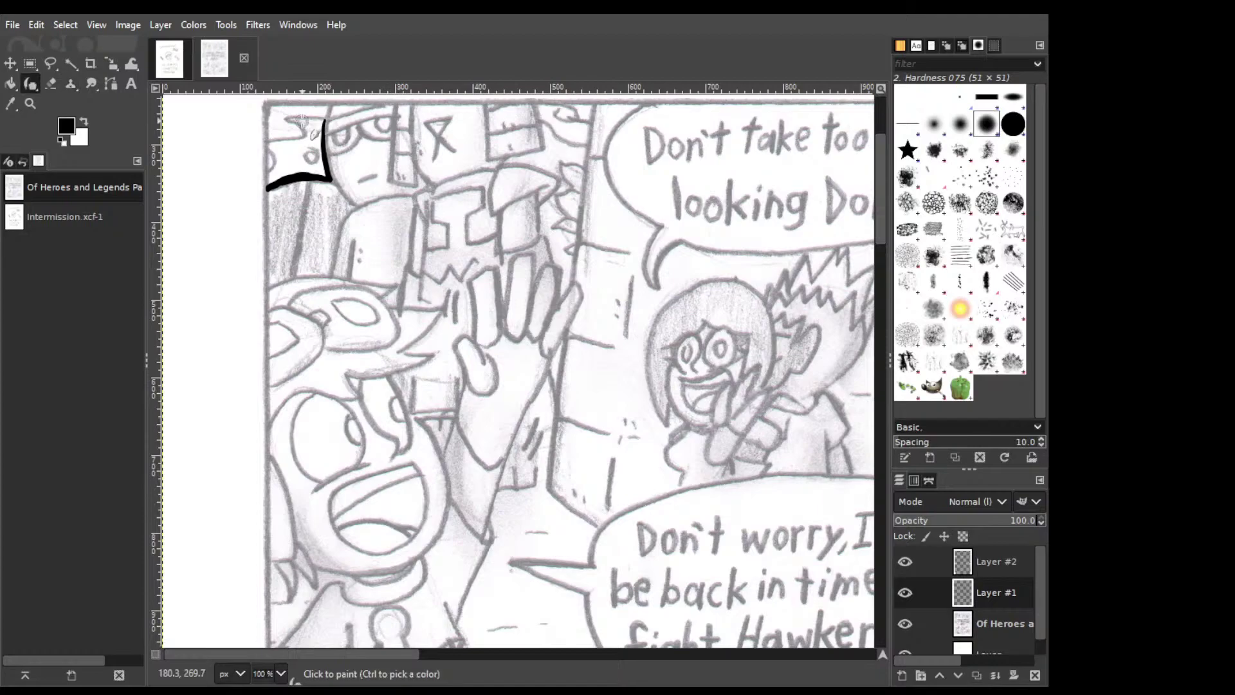
pyautogui.keyDown('shift'); pyautogui.click(295, 120); pyautogui.keyUp('shift')
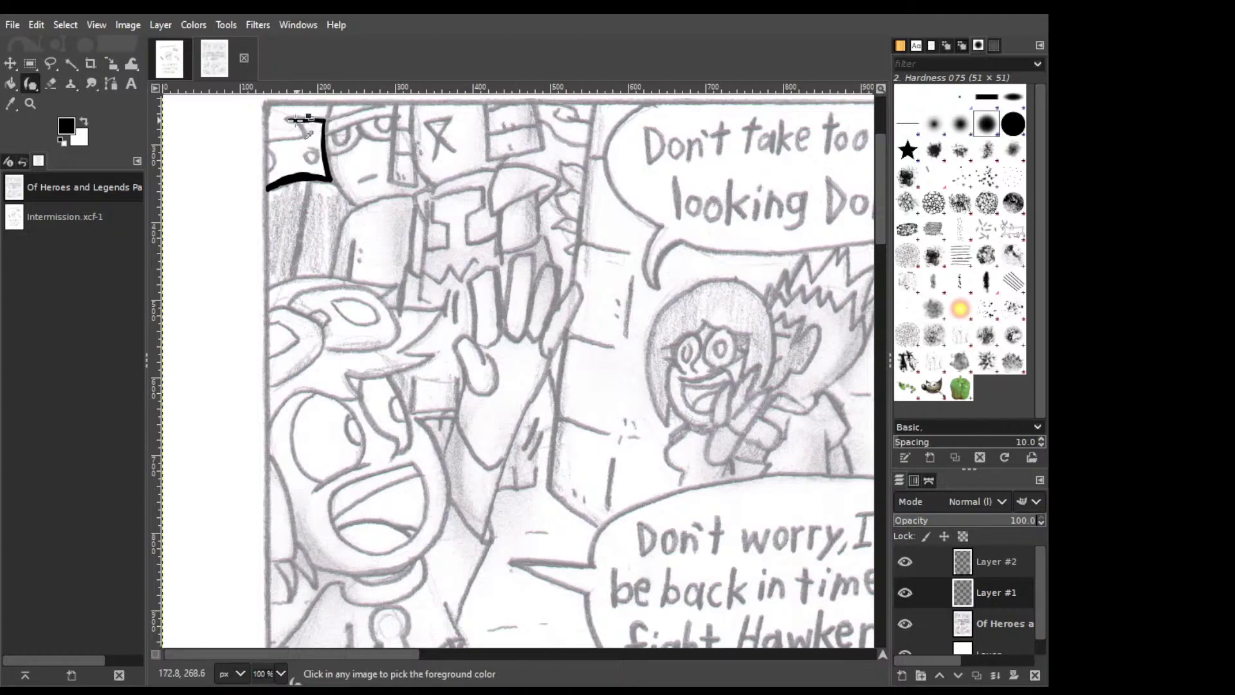
pyautogui.hotkey('ctrl', 'z')
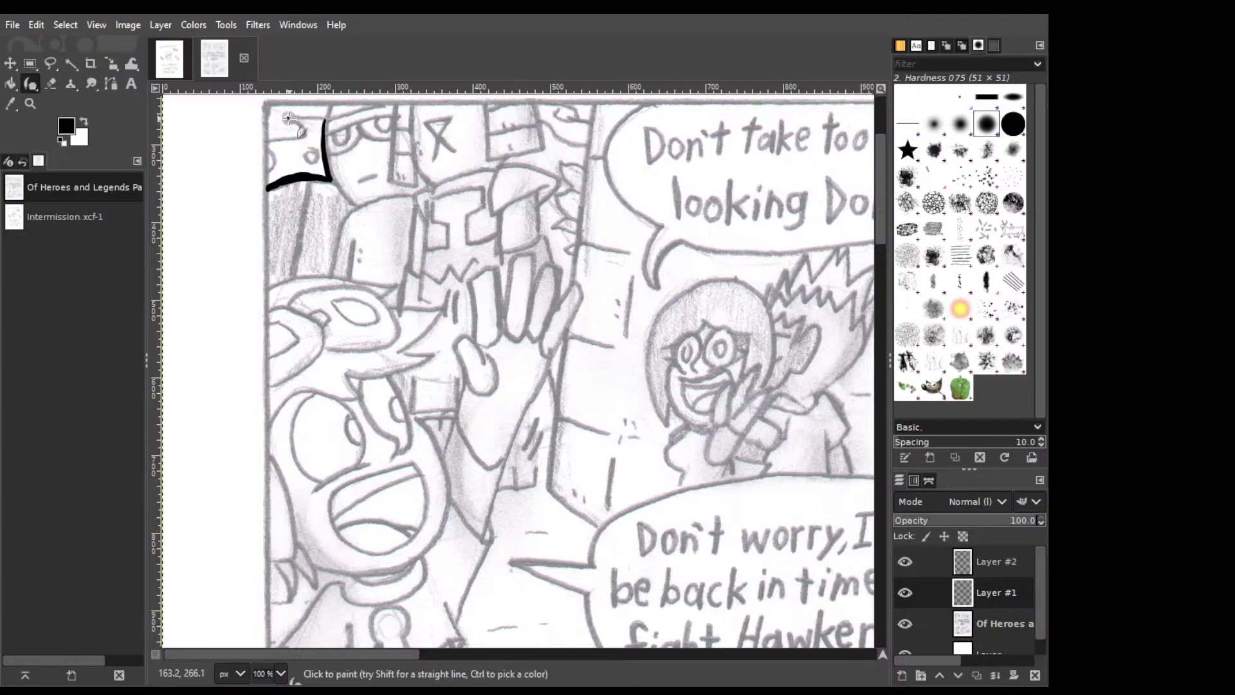
# Ink the upper and left edges of the first panel's corner background shape and outline the small circle inside it.
pyautogui.moveTo(289, 118); pyautogui.dragTo(325, 121)
pyautogui.moveTo(306, 133); pyautogui.dragTo(269, 144)
pyautogui.moveTo(268, 143); pyautogui.dragTo(269, 171)
pyautogui.moveTo(287, 136)
pyautogui.mouseDown()
pyautogui.moveTo(283, 154)
pyautogui.moveTo(310, 158)
pyautogui.mouseUp()
pyautogui.moveTo(320, 150)
pyautogui.mouseDown()
pyautogui.moveTo(303, 159)
pyautogui.moveTo(315, 165)
pyautogui.moveTo(312, 154)
pyautogui.mouseUp()
pyautogui.hotkey('ctrl', 'z')
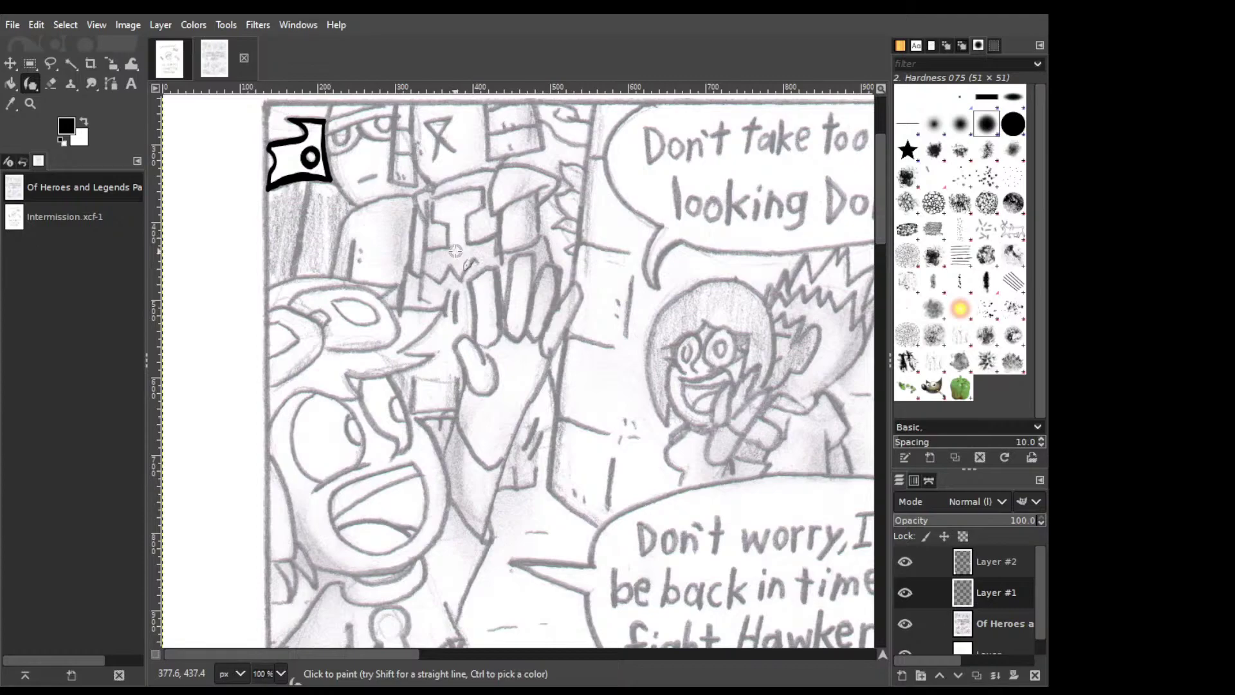
# Fill the outlined corner background shape with black, leaving the small circle unfilled, and return to the Ink tool.
pyautogui.hotkey('shift', 'b')
pyautogui.click(292, 156)
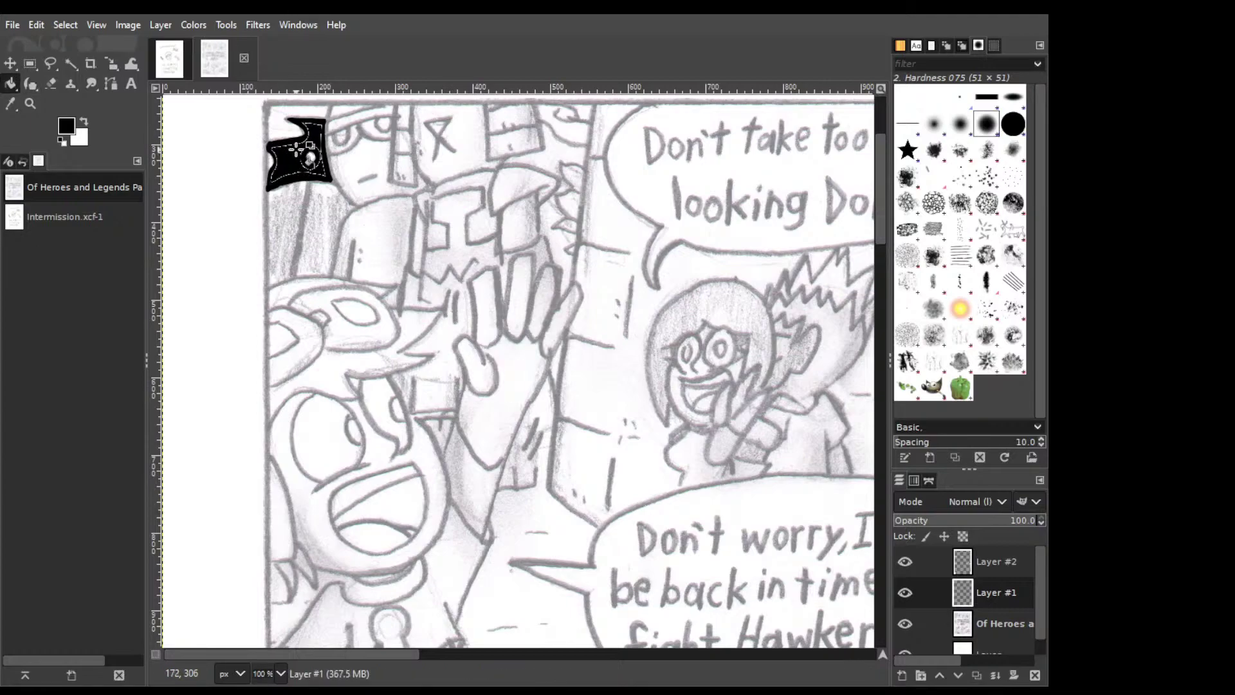
pyautogui.press('p')
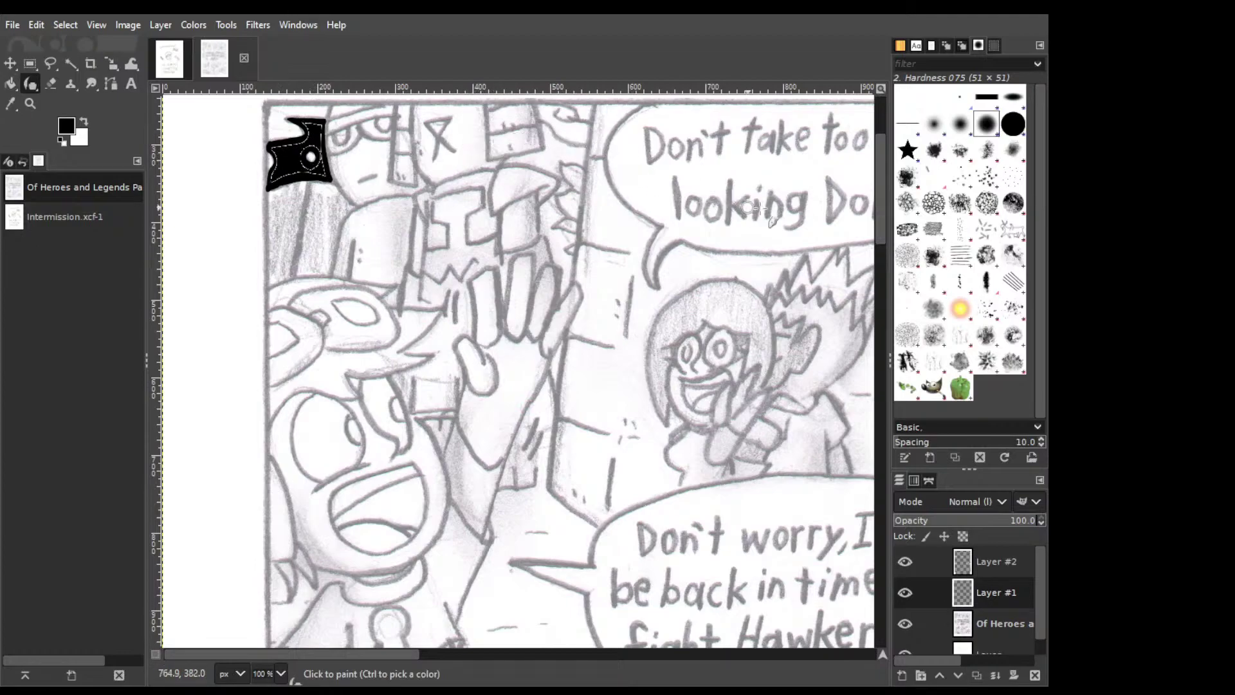
pyautogui.scroll(2, 879, 205)
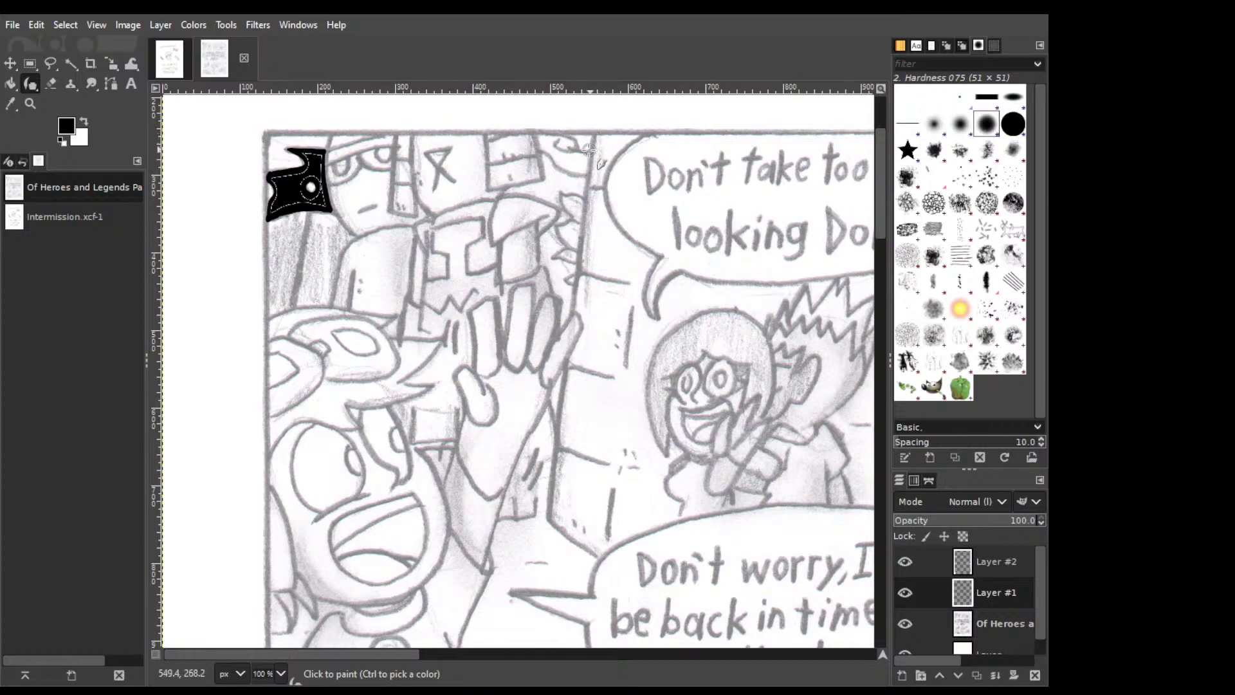
# Ink the dark corner shape at the first panel's top edge beside the wall and the spiky edges just beneath it, redoing one stroke.
pyautogui.moveTo(570, 138); pyautogui.dragTo(590, 141)
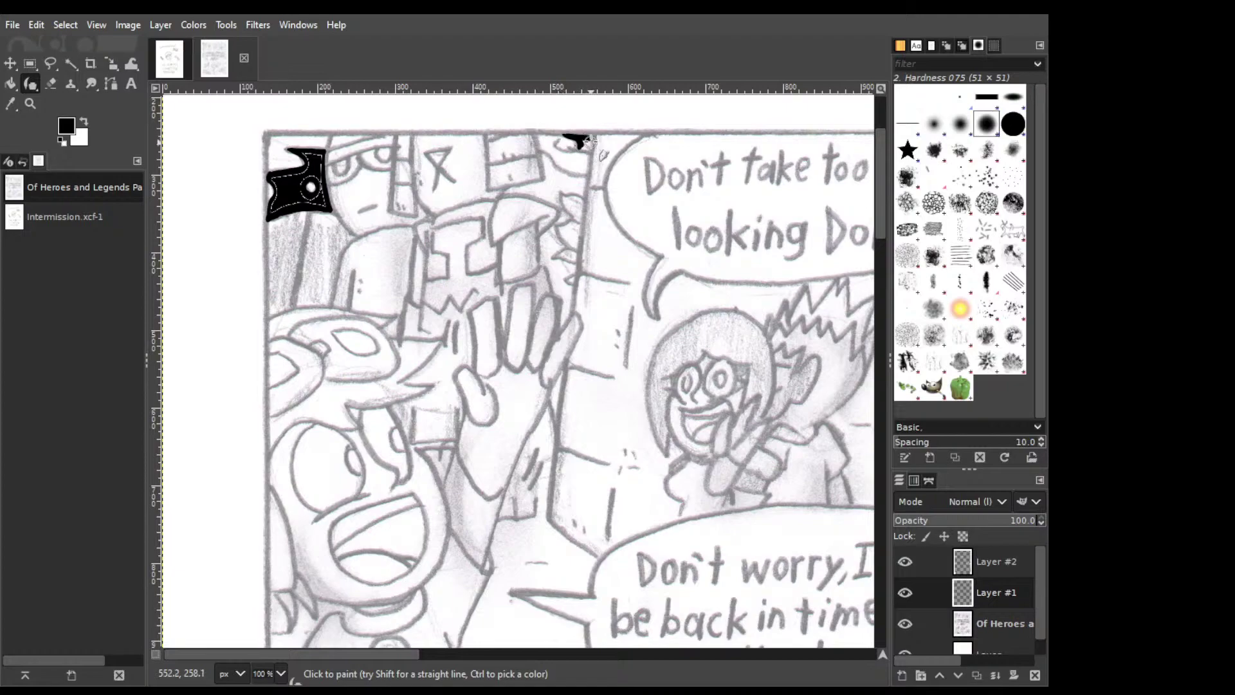
pyautogui.moveTo(590, 141); pyautogui.dragTo(584, 136)
pyautogui.moveTo(542, 153); pyautogui.dragTo(581, 190)
pyautogui.moveTo(582, 193)
pyautogui.mouseDown()
pyautogui.moveTo(557, 186)
pyautogui.moveTo(562, 212)
pyautogui.moveTo(581, 201)
pyautogui.mouseUp()
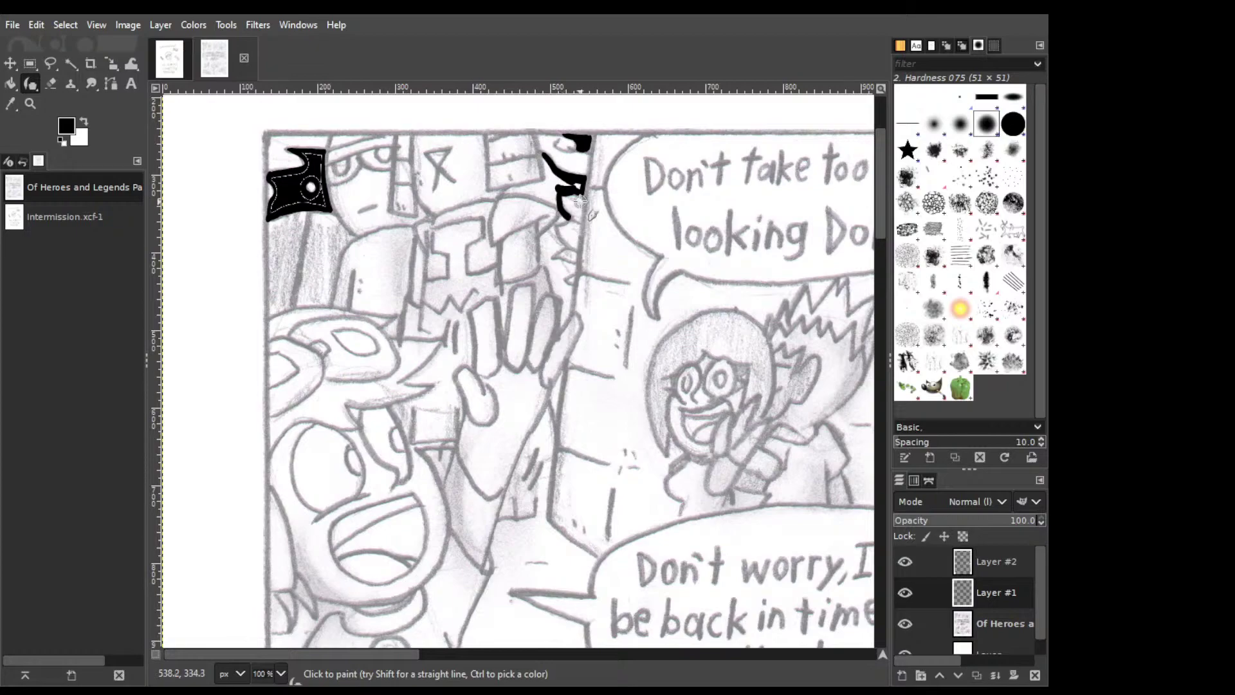
pyautogui.hotkey('ctrl', 'z')
pyautogui.moveTo(558, 205)
pyautogui.mouseDown()
pyautogui.moveTo(564, 221)
pyautogui.moveTo(569, 207)
pyautogui.mouseUp()
# Ink the pointed tips and lower edge of the spiky background shape above the curved cap, redoing an unsatisfactory stroke.
pyautogui.moveTo(510, 187); pyautogui.dragTo(548, 179)
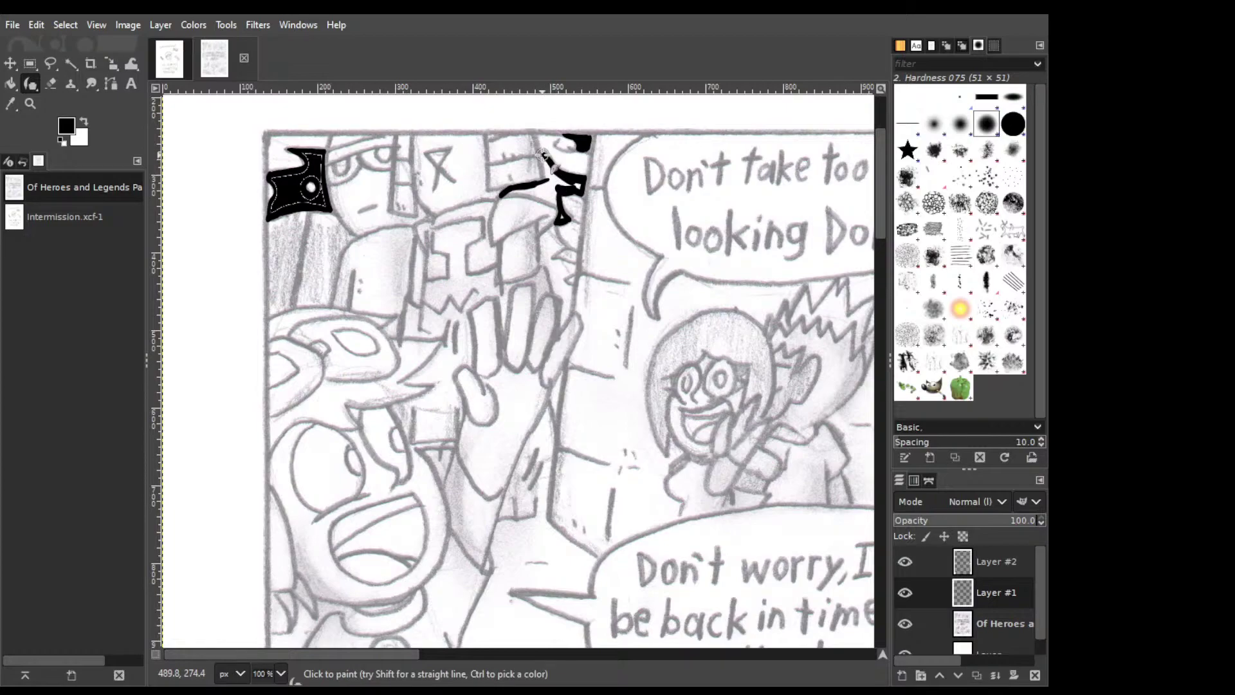
pyautogui.moveTo(541, 153); pyautogui.dragTo(546, 182)
pyautogui.moveTo(553, 171)
pyautogui.mouseDown()
pyautogui.moveTo(502, 195)
pyautogui.moveTo(563, 210)
pyautogui.moveTo(577, 186)
pyautogui.moveTo(502, 195)
pyautogui.moveTo(544, 196)
pyautogui.mouseUp()
pyautogui.hotkey('ctrl', 'z')
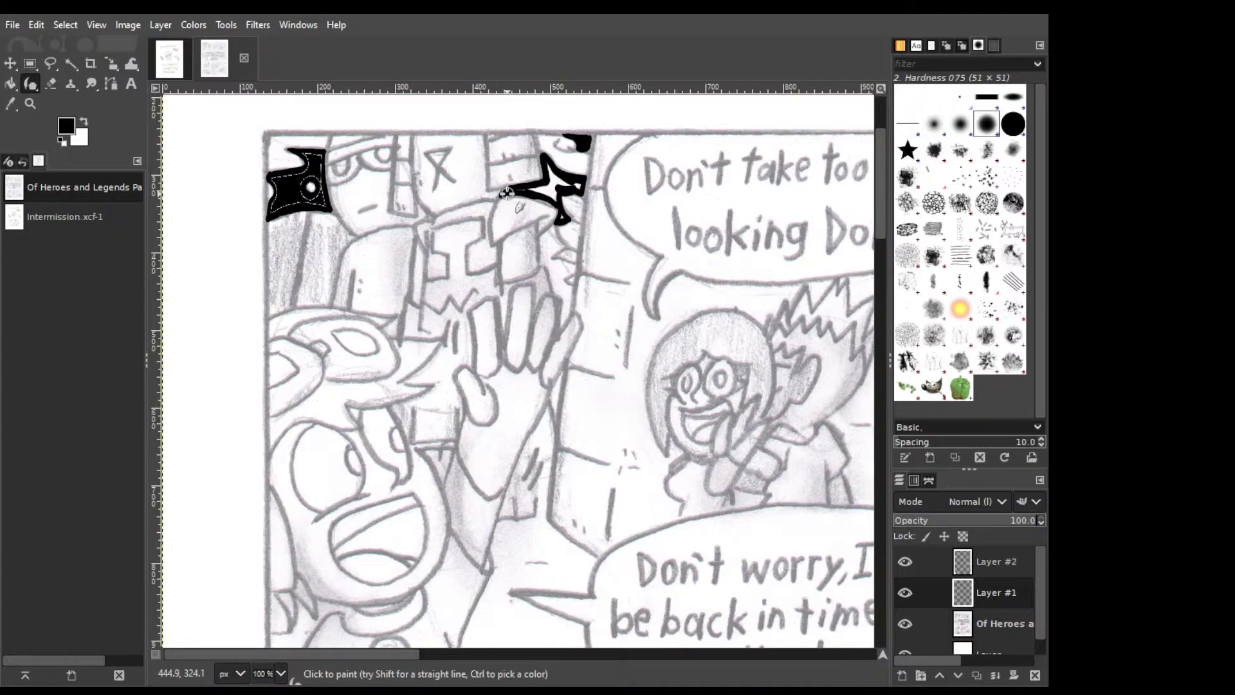
pyautogui.moveTo(507, 193); pyautogui.dragTo(548, 189)
# Ink the line running down from the spiky shape and refine it using the eraser with the Hardness 100 brush.
pyautogui.moveTo(553, 221); pyautogui.dragTo(543, 240)
pyautogui.hotkey('shift', 'e')
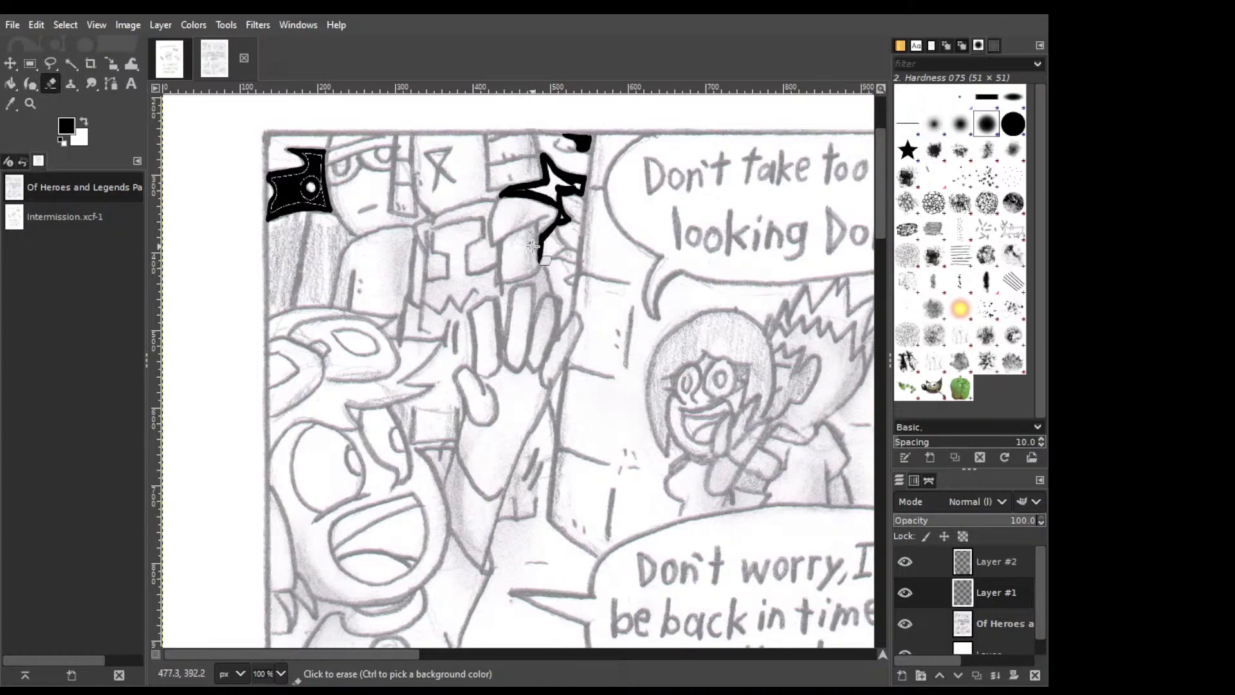
pyautogui.click(1013, 124)
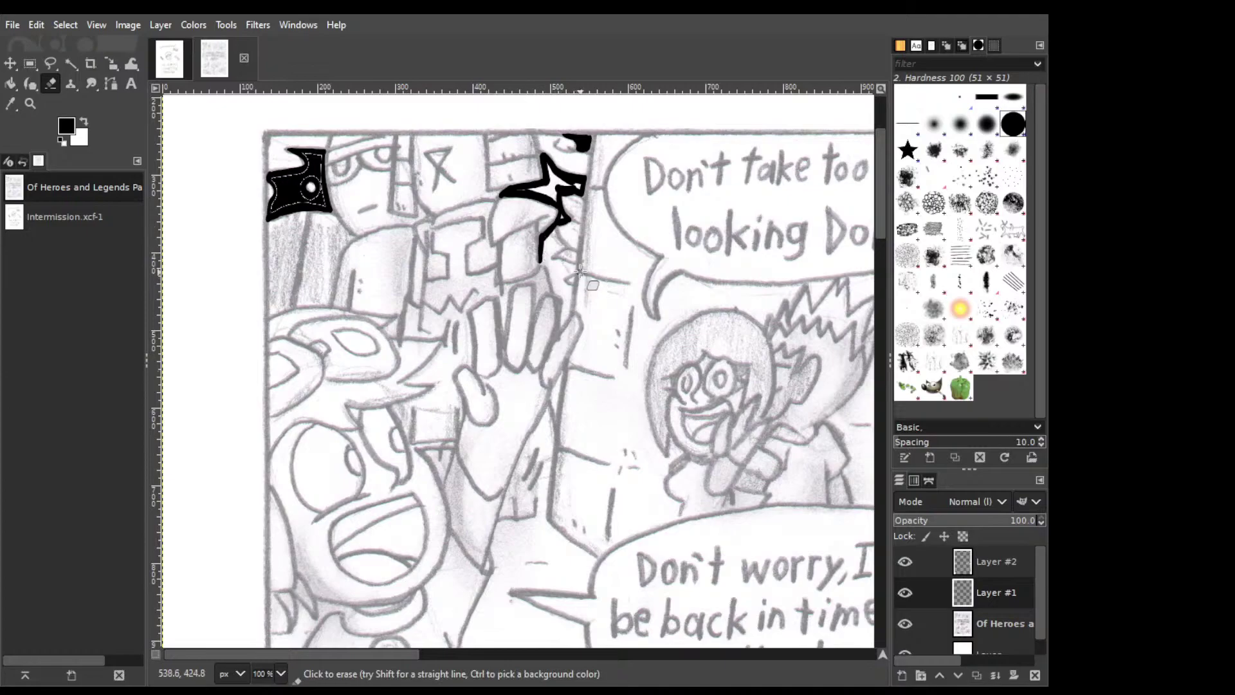
pyautogui.press('p')
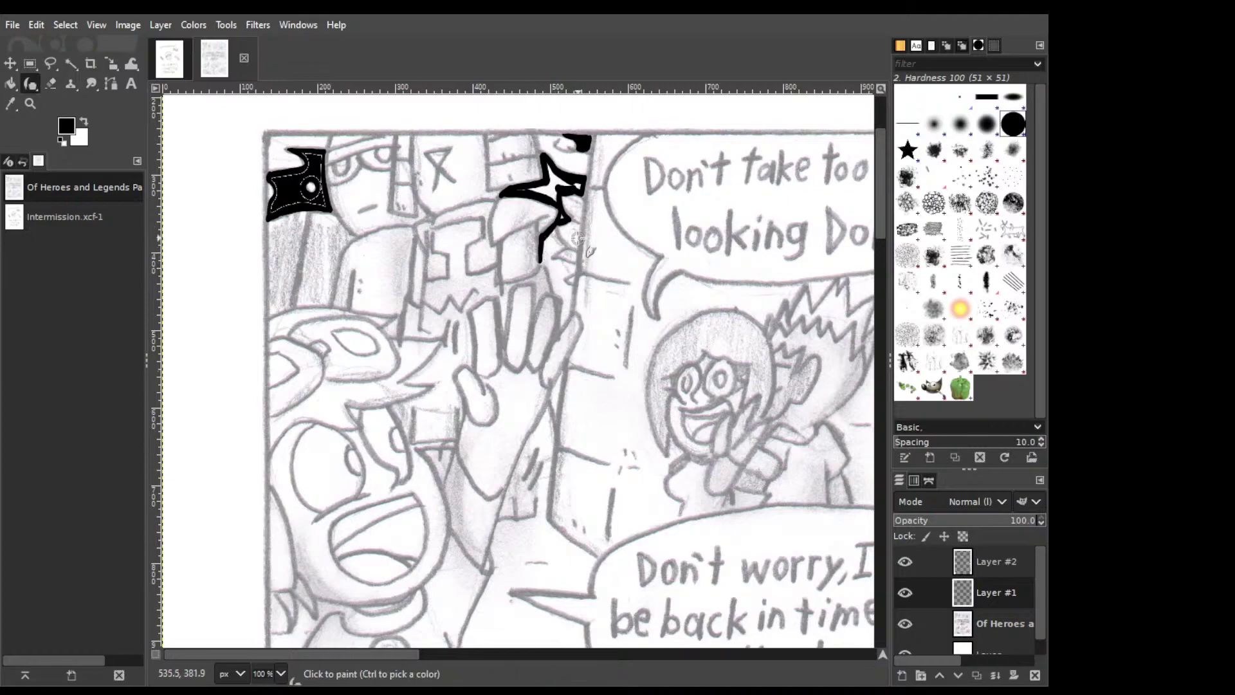
pyautogui.click(541, 259)
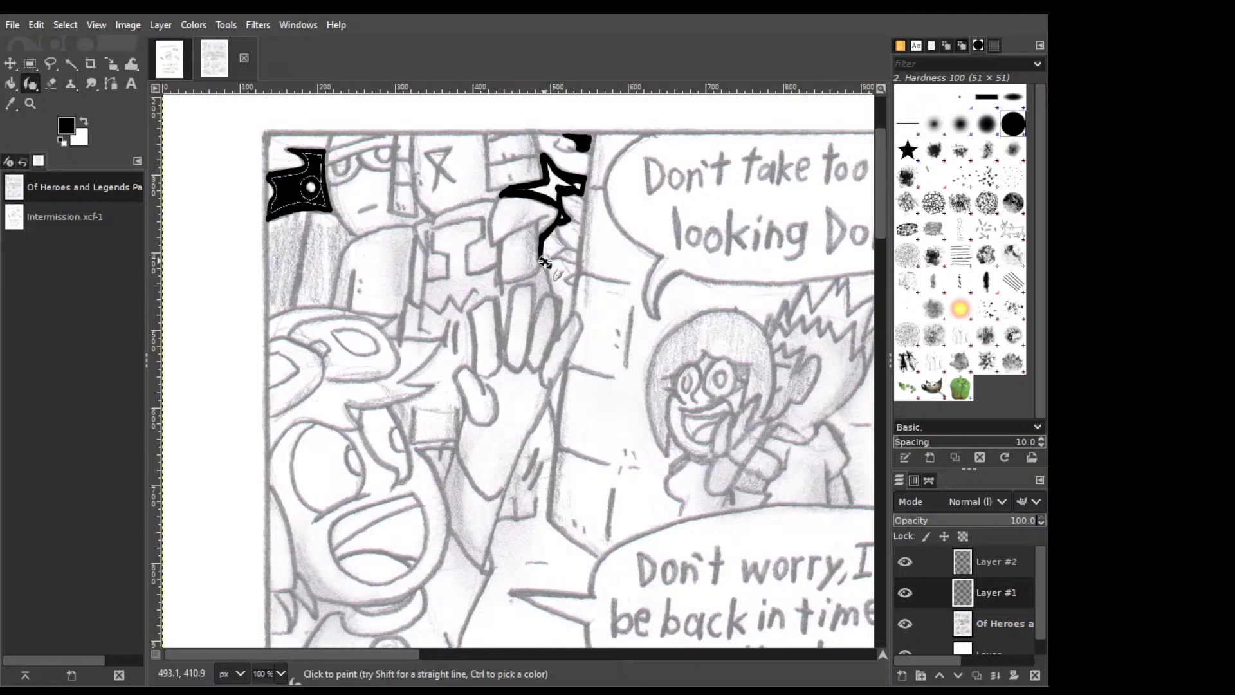
# Outline the narrow jagged shape between the raised hand's fingers and the wall, erasing excess ink at its upper edge.
pyautogui.moveTo(544, 262)
pyautogui.mouseDown()
pyautogui.moveTo(559, 330)
pyautogui.moveTo(568, 315)
pyautogui.moveTo(559, 331)
pyautogui.mouseUp()
pyautogui.moveTo(572, 287)
pyautogui.mouseDown()
pyautogui.moveTo(561, 318)
pyautogui.moveTo(581, 255)
pyautogui.mouseUp()
pyautogui.moveTo(575, 269); pyautogui.dragTo(552, 258)
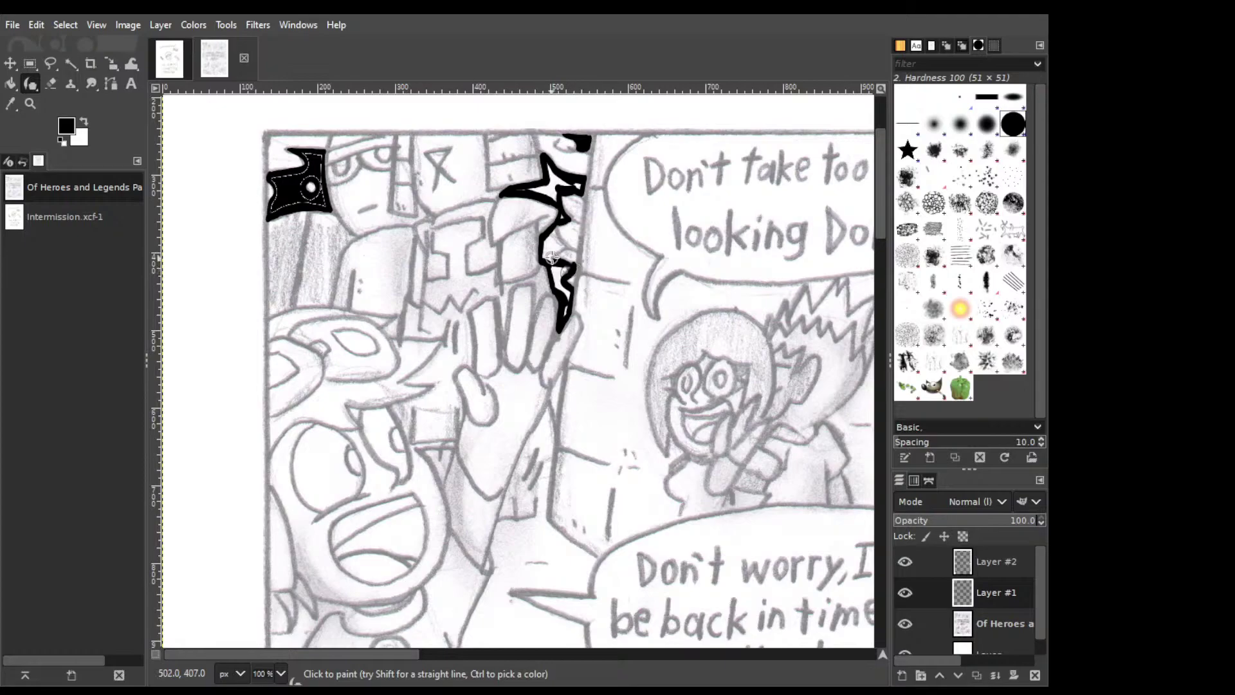
pyautogui.hotkey('shift', 'e')
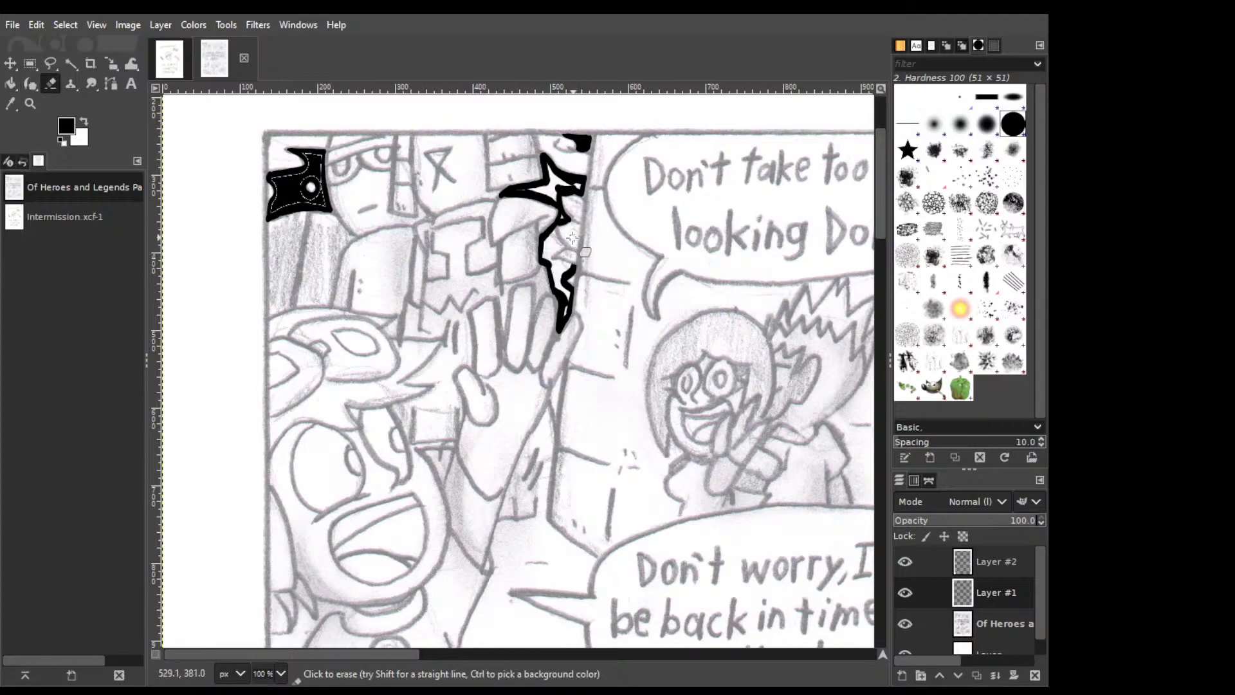
pyautogui.press('k')
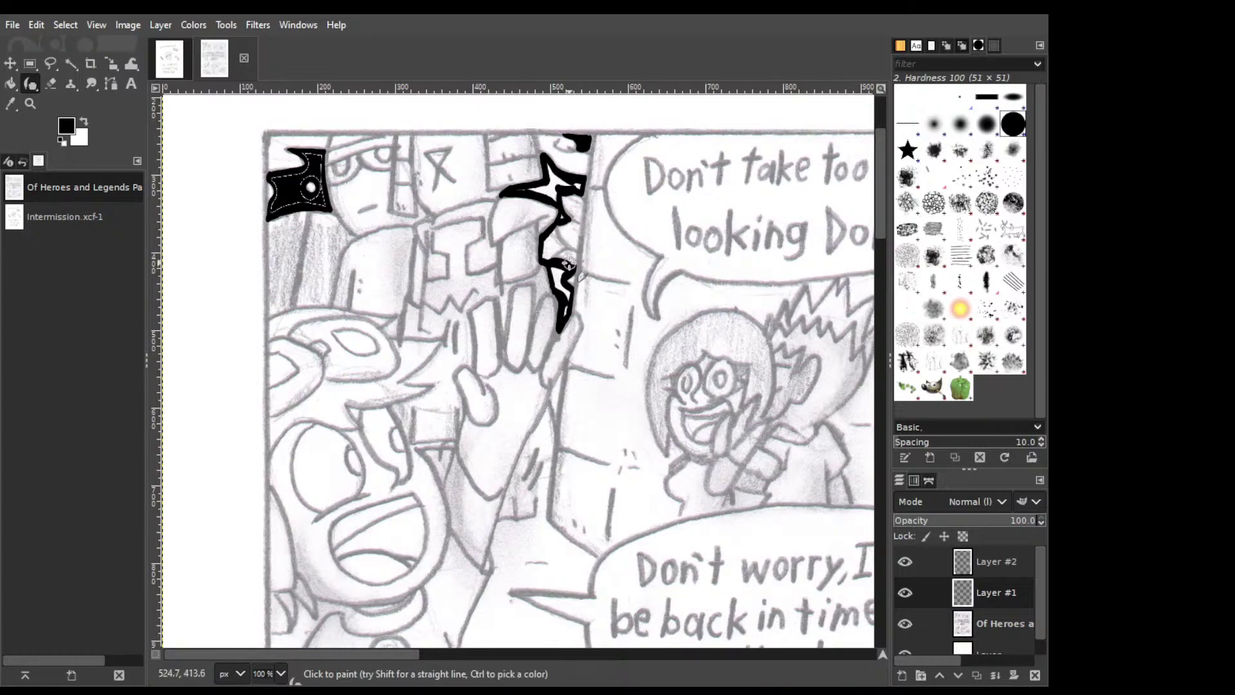
# Ink the remaining jagged edge along the wall and the short dark strip below the little finger, switching to the eraser for cleanup.
pyautogui.moveTo(570, 264)
pyautogui.mouseDown()
pyautogui.moveTo(550, 258)
pyautogui.moveTo(572, 238)
pyautogui.mouseUp()
pyautogui.moveTo(557, 224)
pyautogui.mouseDown()
pyautogui.moveTo(583, 230)
pyautogui.moveTo(568, 243)
pyautogui.moveTo(564, 301)
pyautogui.mouseUp()
pyautogui.moveTo(565, 366)
pyautogui.mouseDown()
pyautogui.moveTo(557, 405)
pyautogui.moveTo(558, 382)
pyautogui.mouseUp()
pyautogui.hotkey('shift', 'e')
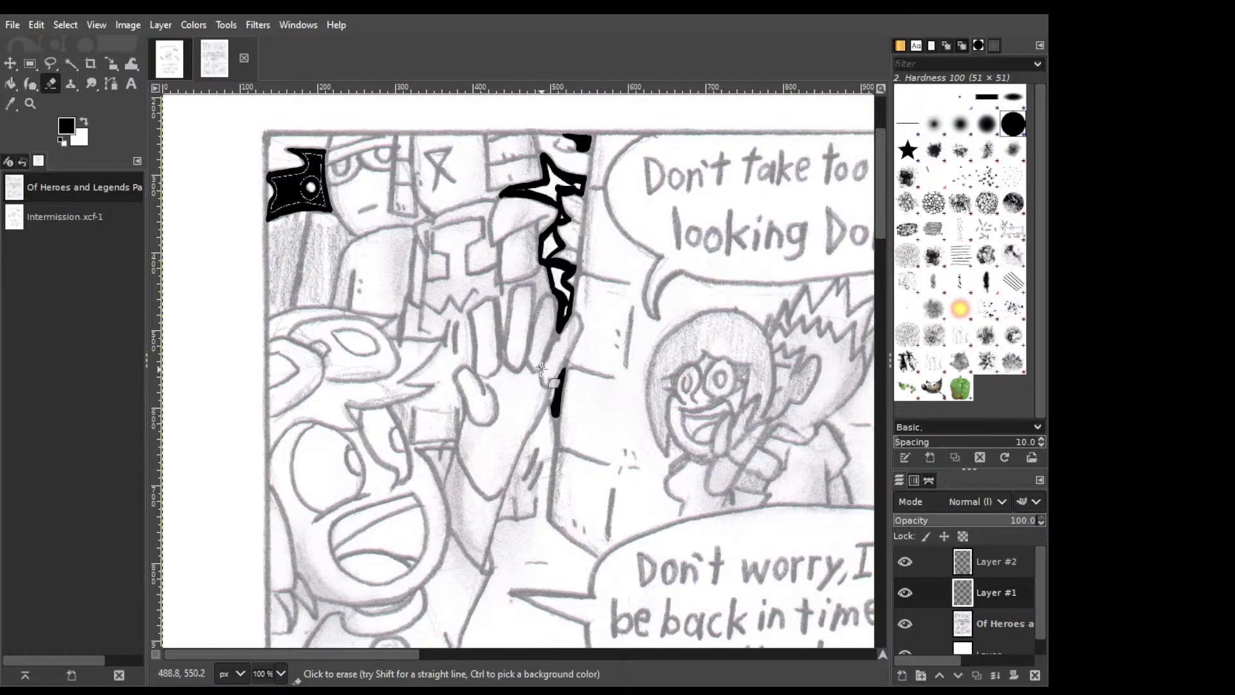
# Ink the raised hand's palm outline from its right edge across the scalloped finger bases towards the thumb.
pyautogui.press('p')
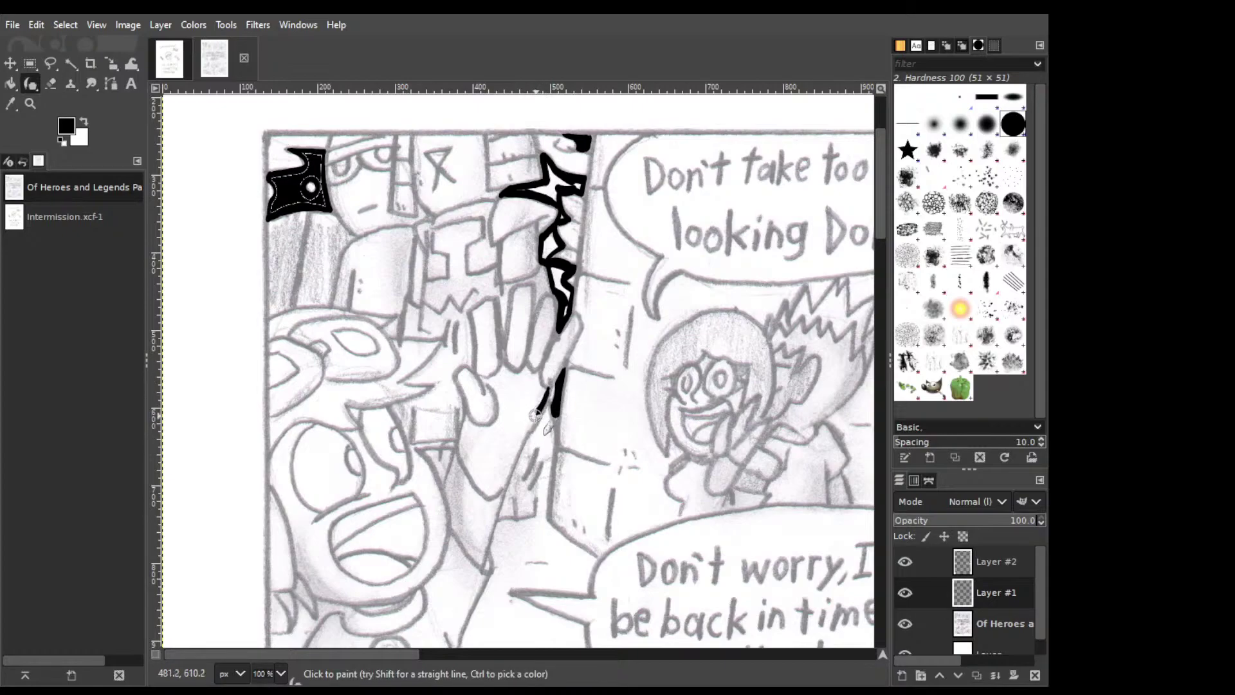
pyautogui.moveTo(535, 415)
pyautogui.mouseDown()
pyautogui.moveTo(525, 432)
pyautogui.moveTo(548, 391)
pyautogui.moveTo(534, 440)
pyautogui.moveTo(544, 375)
pyautogui.mouseUp()
pyautogui.moveTo(535, 373); pyautogui.dragTo(538, 369)
pyautogui.moveTo(527, 363)
pyautogui.mouseDown()
pyautogui.moveTo(533, 372)
pyautogui.moveTo(518, 367)
pyautogui.mouseUp()
pyautogui.moveTo(521, 368); pyautogui.dragTo(506, 364)
pyautogui.moveTo(500, 372)
pyautogui.mouseDown()
pyautogui.moveTo(481, 381)
pyautogui.moveTo(502, 365)
pyautogui.moveTo(499, 416)
pyautogui.mouseUp()
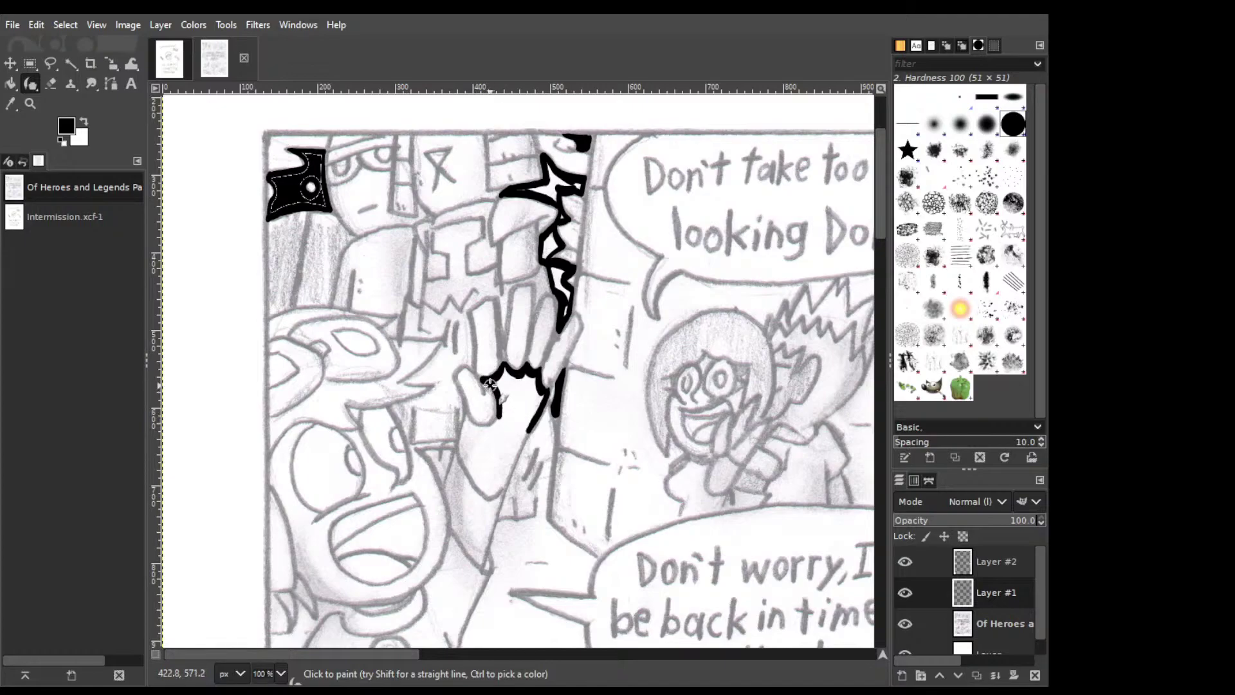
# Ink the palm outline around the thumb and down its left side to the wrist, redoing unsatisfactory strokes.
pyautogui.moveTo(491, 384)
pyautogui.mouseDown()
pyautogui.moveTo(508, 441)
pyautogui.moveTo(474, 426)
pyautogui.moveTo(494, 421)
pyautogui.mouseUp()
pyautogui.hotkey('ctrl', 'z')
pyautogui.hotkey('ctrl', 'z')
pyautogui.moveTo(474, 420)
pyautogui.mouseDown()
pyautogui.moveTo(458, 443)
pyautogui.moveTo(484, 485)
pyautogui.mouseUp()
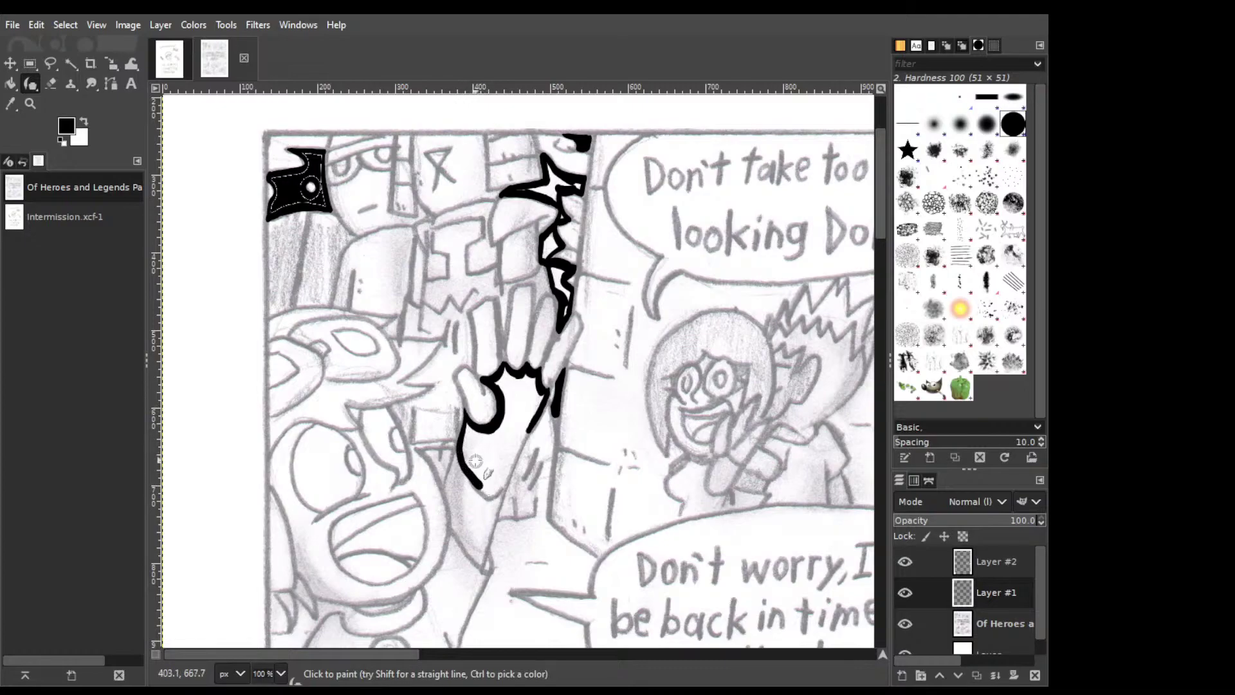
pyautogui.hotkey('ctrl', 'z')
pyautogui.moveTo(461, 461); pyautogui.dragTo(492, 495)
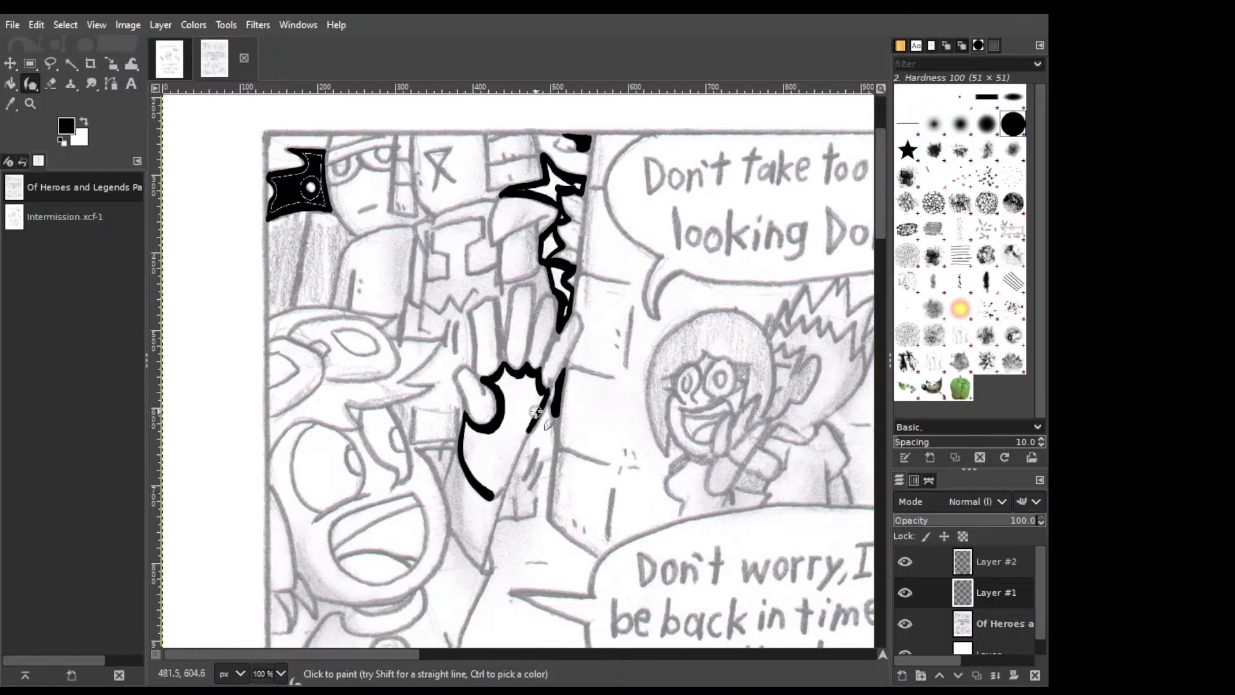
# Close the right side of the palm outline down to the wrist and fill the palm with black.
pyautogui.moveTo(530, 424); pyautogui.dragTo(523, 435)
pyautogui.moveTo(525, 432); pyautogui.dragTo(510, 468)
pyautogui.moveTo(527, 428); pyautogui.dragTo(489, 494)
pyautogui.hotkey('shift', 'b')
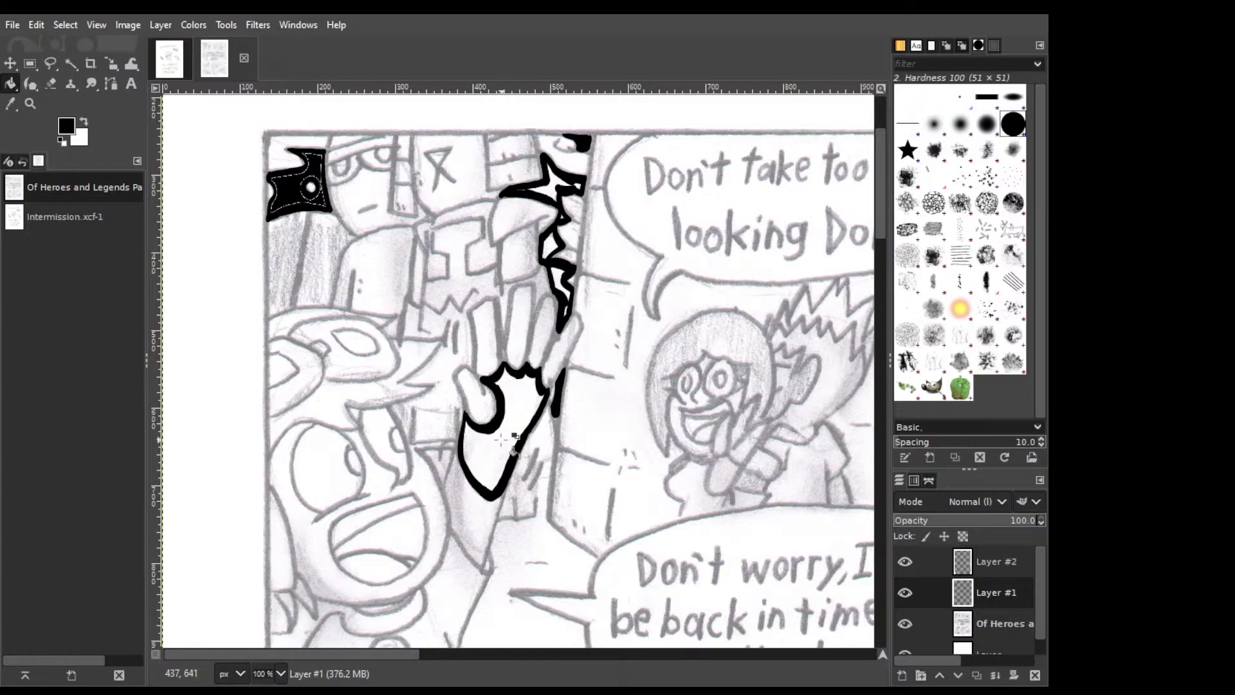
pyautogui.click(503, 439)
# Ink the small rounded shape at the panel's left edge and the oval on the foreground character's headpiece, filling both with black.
pyautogui.press('p')
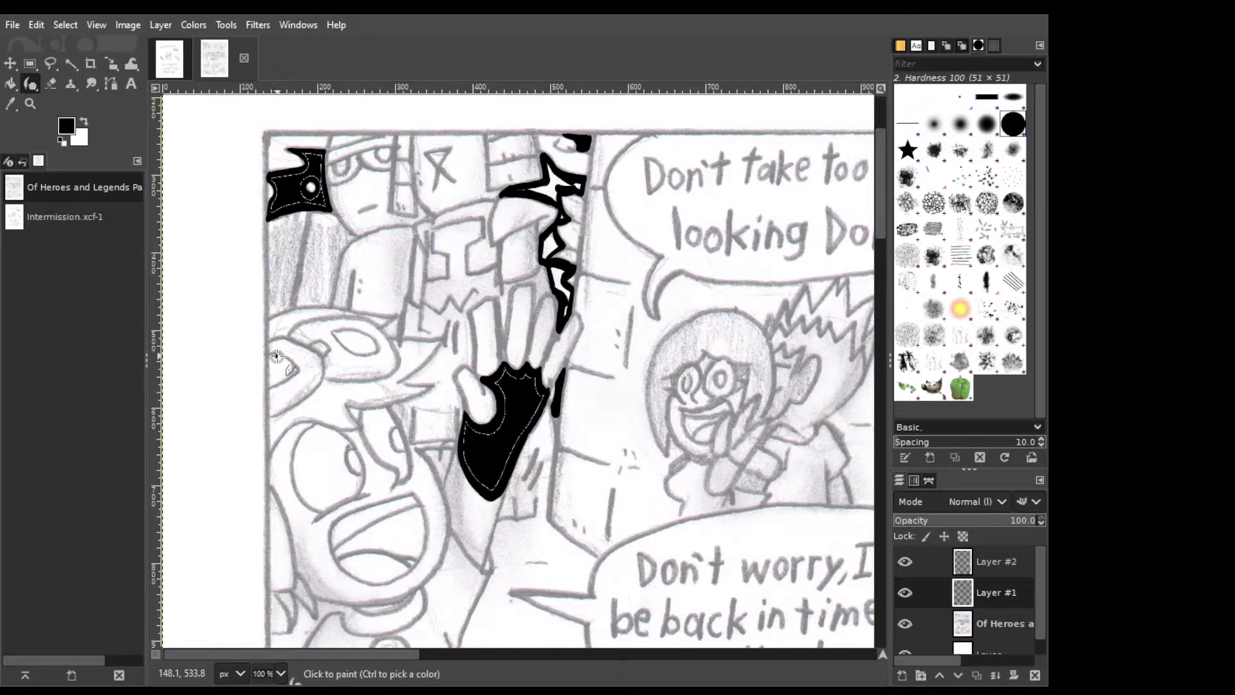
pyautogui.moveTo(277, 356)
pyautogui.mouseDown()
pyautogui.moveTo(267, 386)
pyautogui.moveTo(281, 362)
pyautogui.moveTo(271, 357)
pyautogui.moveTo(271, 384)
pyautogui.moveTo(278, 357)
pyautogui.mouseUp()
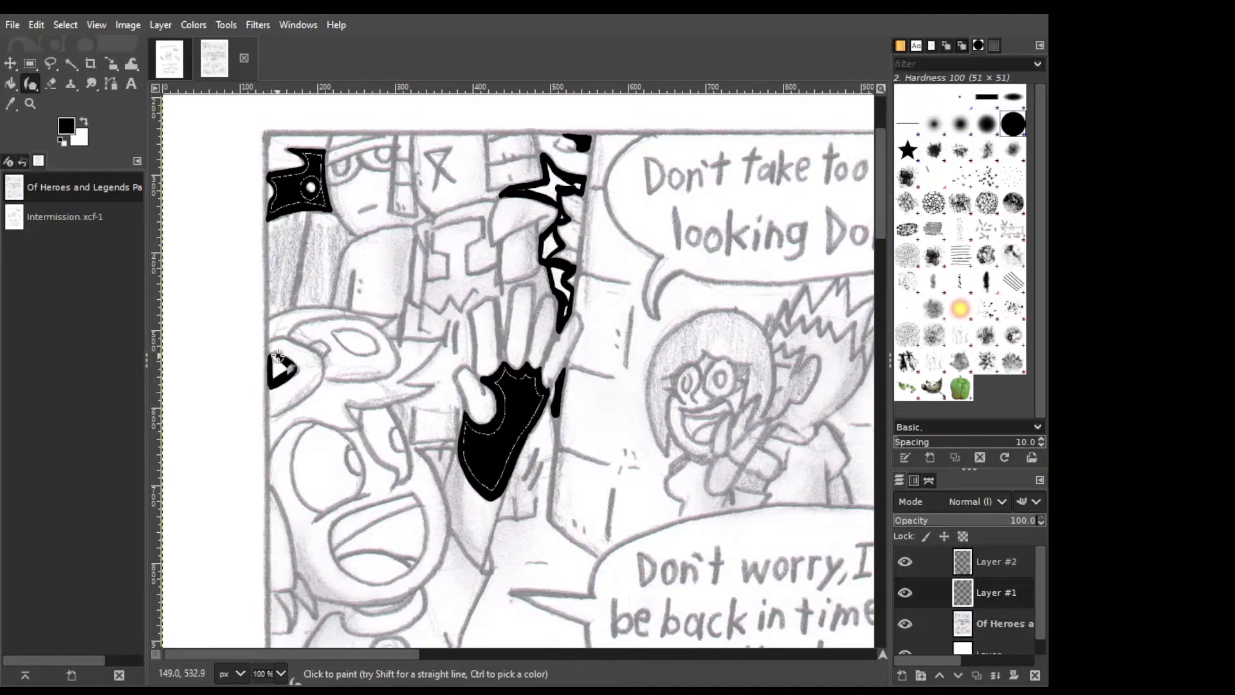
pyautogui.hotkey('shift', 'b')
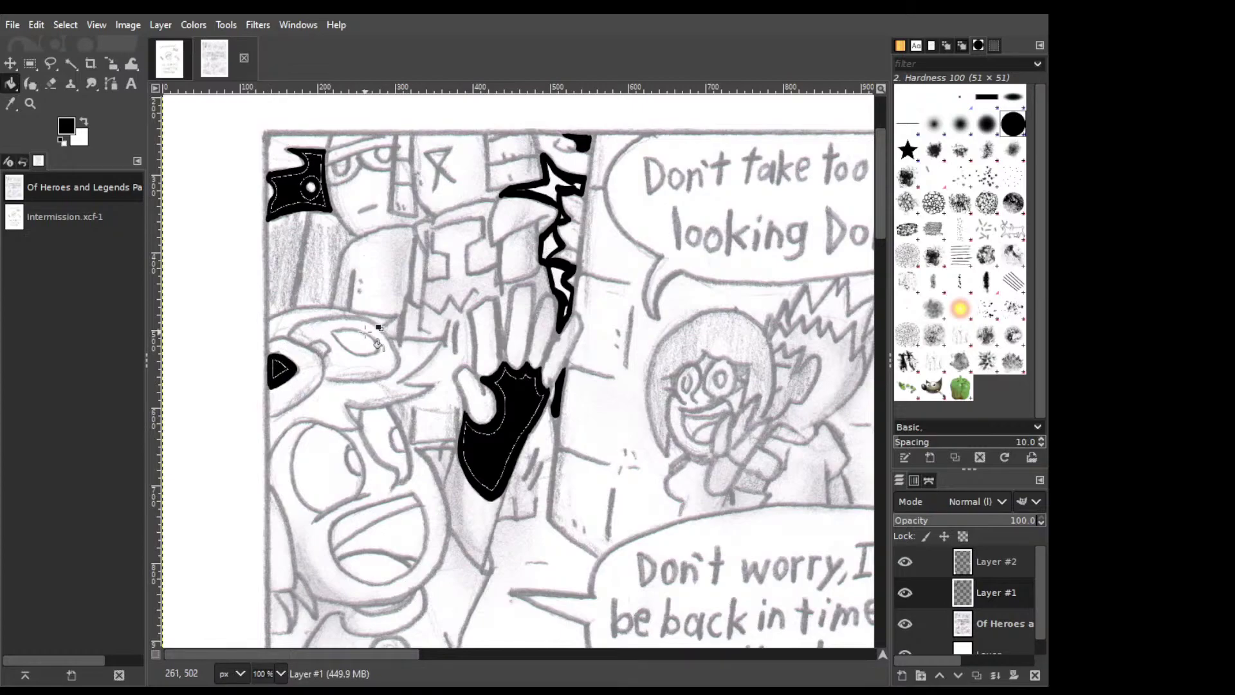
pyautogui.press('p')
pyautogui.moveTo(338, 333)
pyautogui.mouseDown()
pyautogui.moveTo(377, 354)
pyautogui.moveTo(341, 331)
pyautogui.moveTo(347, 344)
pyautogui.moveTo(364, 338)
pyautogui.mouseUp()
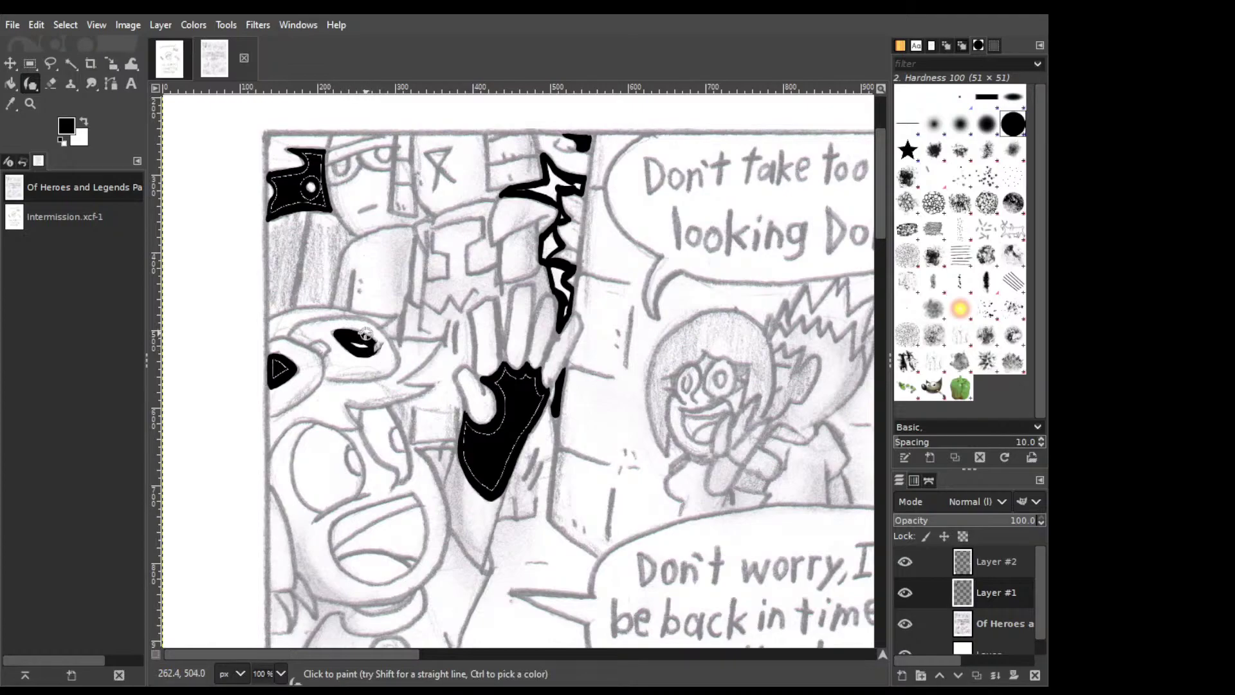
pyautogui.moveTo(365, 333); pyautogui.dragTo(359, 348)
# Ink the headpiece's lower edge from the panel's left border around to its right end, redoing the first stroke.
pyautogui.moveTo(269, 421); pyautogui.dragTo(314, 392)
pyautogui.hotkey('ctrl', 'z')
pyautogui.moveTo(268, 422); pyautogui.dragTo(324, 382)
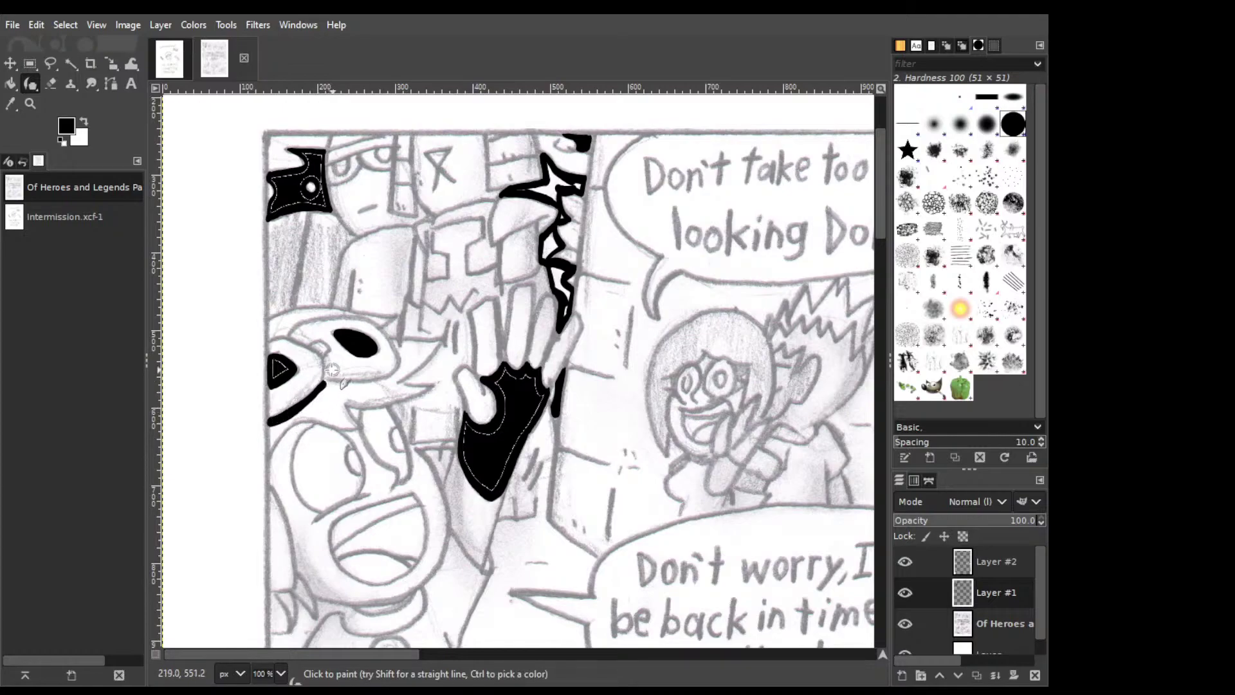
pyautogui.hotkey('shift', 'e')
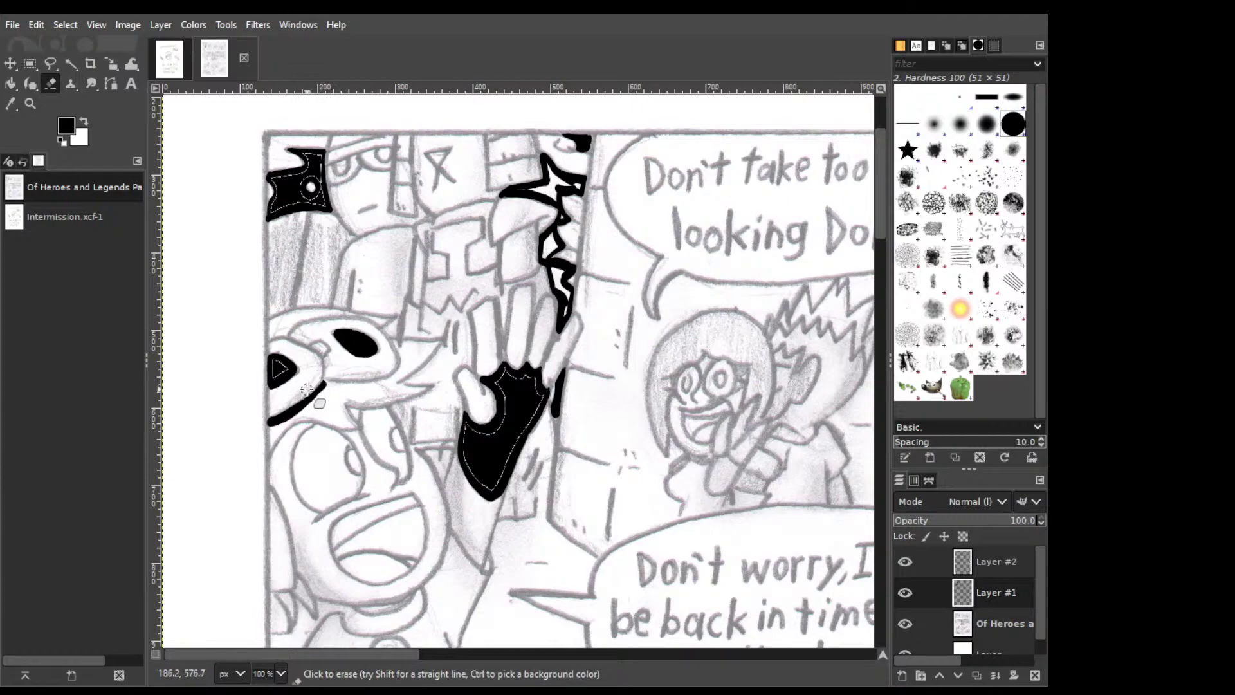
pyautogui.press('p')
pyautogui.moveTo(323, 383)
pyautogui.mouseDown()
pyautogui.moveTo(371, 382)
pyautogui.moveTo(405, 363)
pyautogui.moveTo(394, 342)
pyautogui.moveTo(399, 352)
pyautogui.mouseUp()
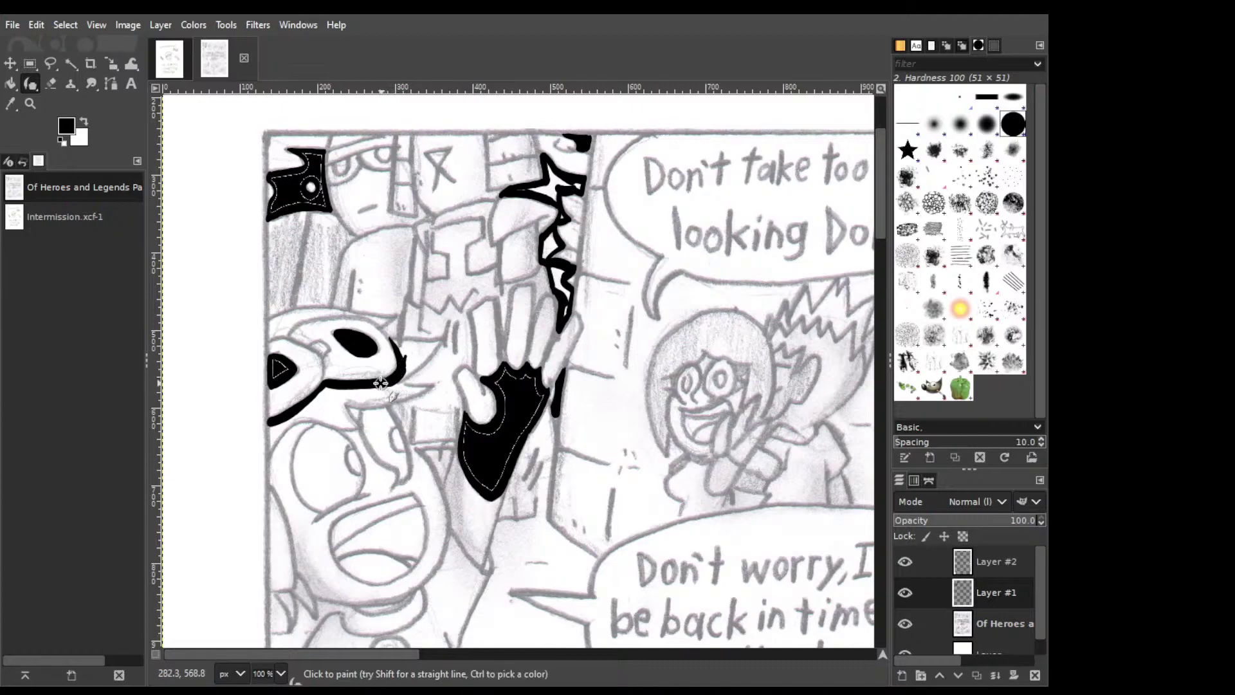
# Outline the pointed tip at the headpiece's right end, redoing unsatisfactory strokes, and fill it with black.
pyautogui.moveTo(381, 384)
pyautogui.mouseDown()
pyautogui.moveTo(448, 338)
pyautogui.moveTo(404, 344)
pyautogui.mouseUp()
pyautogui.hotkey('ctrl', 'z')
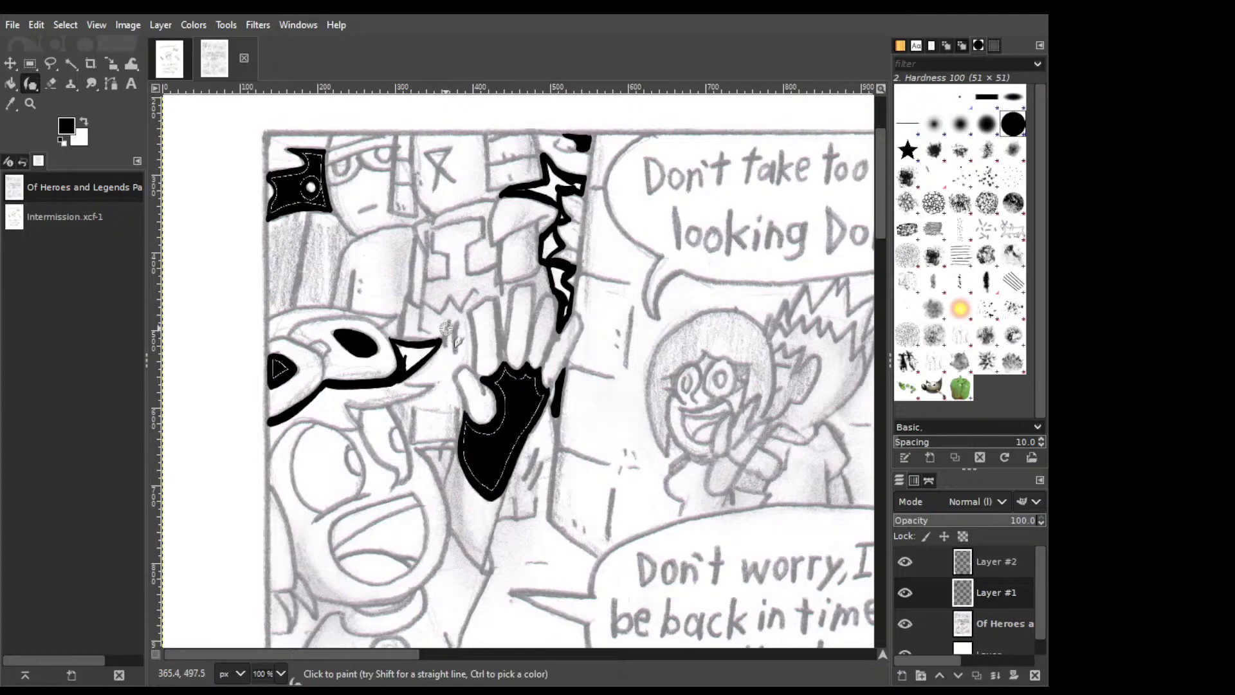
pyautogui.hotkey('ctrl', 'z')
pyautogui.moveTo(442, 340)
pyautogui.mouseDown()
pyautogui.moveTo(389, 341)
pyautogui.moveTo(416, 331)
pyautogui.mouseUp()
pyautogui.hotkey('shift', 'e')
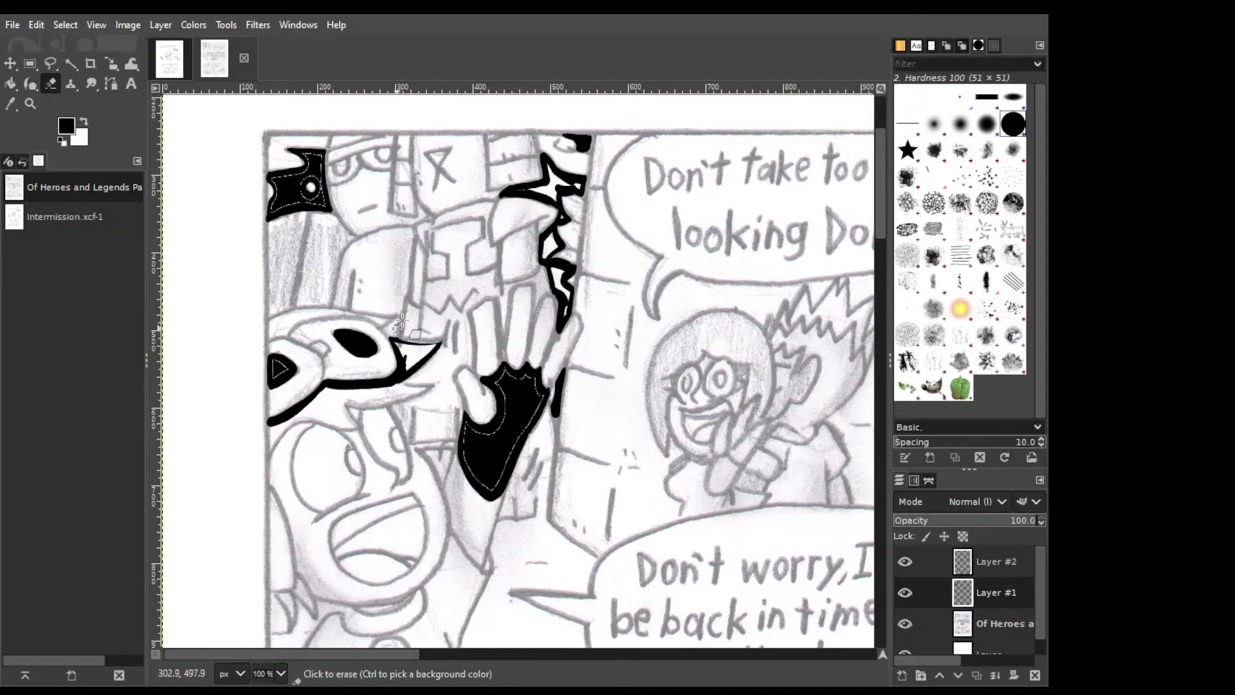
pyautogui.press('k')
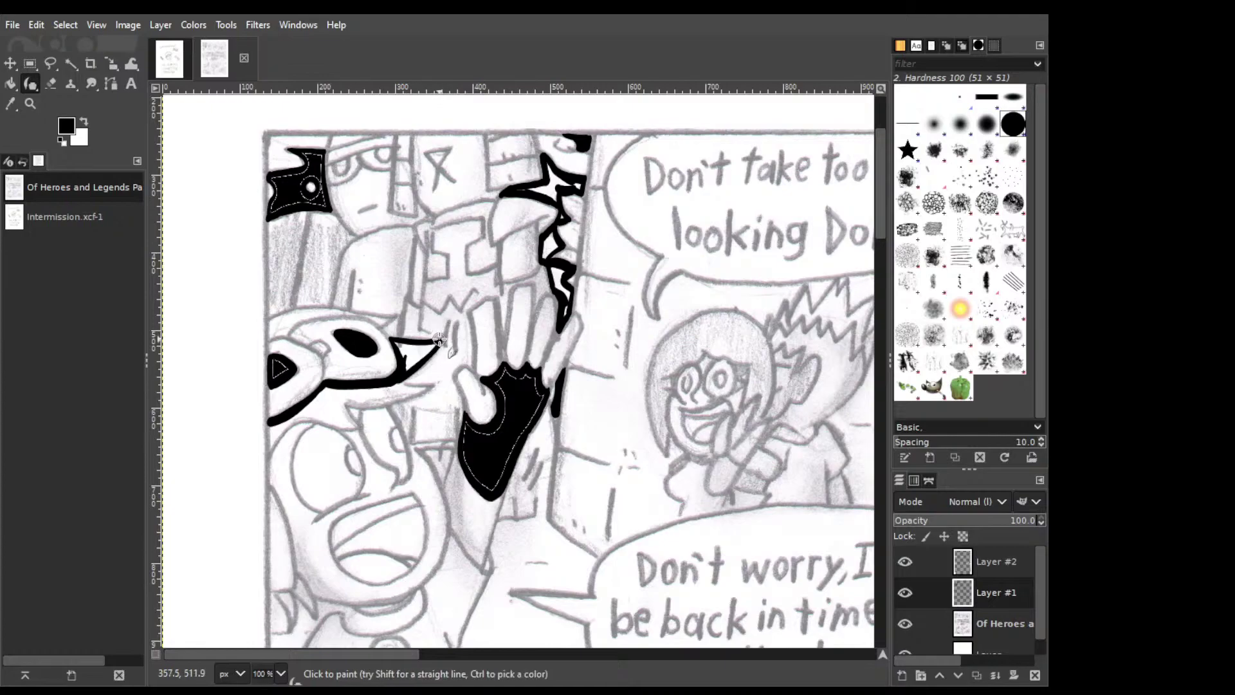
pyautogui.hotkey('shift', 'b')
pyautogui.click(427, 342)
pyautogui.hotkey('ctrl', 'z')
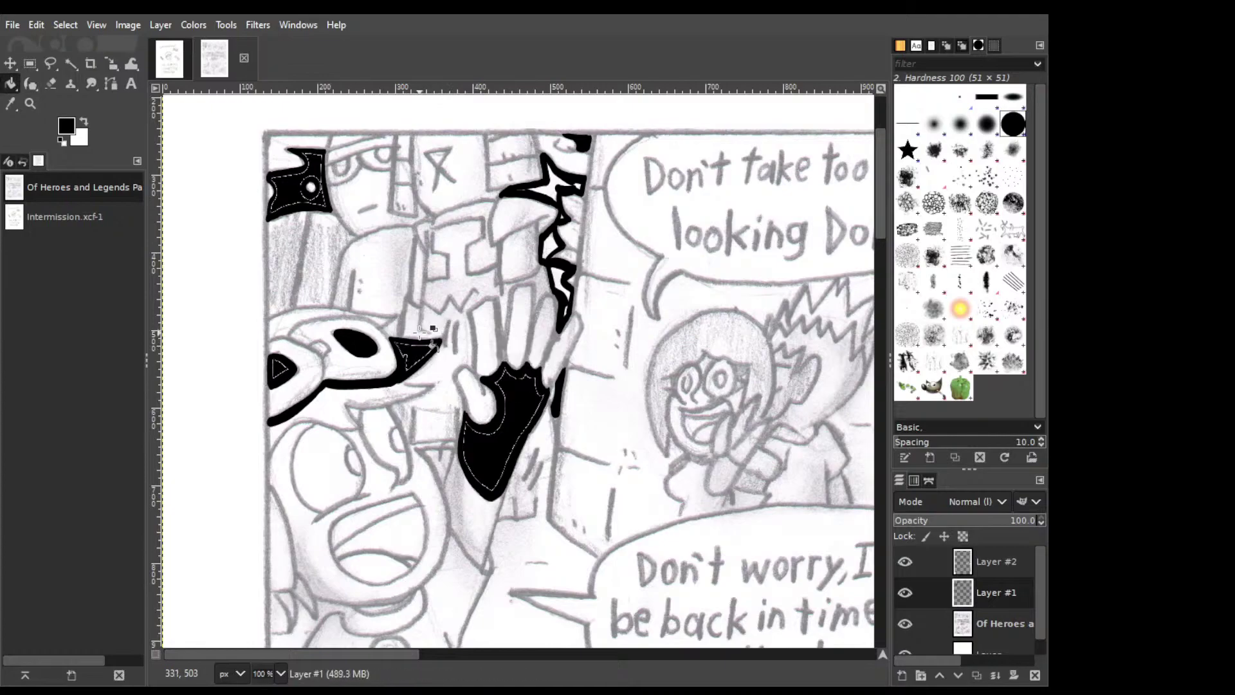
# Ink the headpiece's upper edge from its small right-hand point across to the panel's left border, redoing unsatisfactory strokes.
pyautogui.press('k')
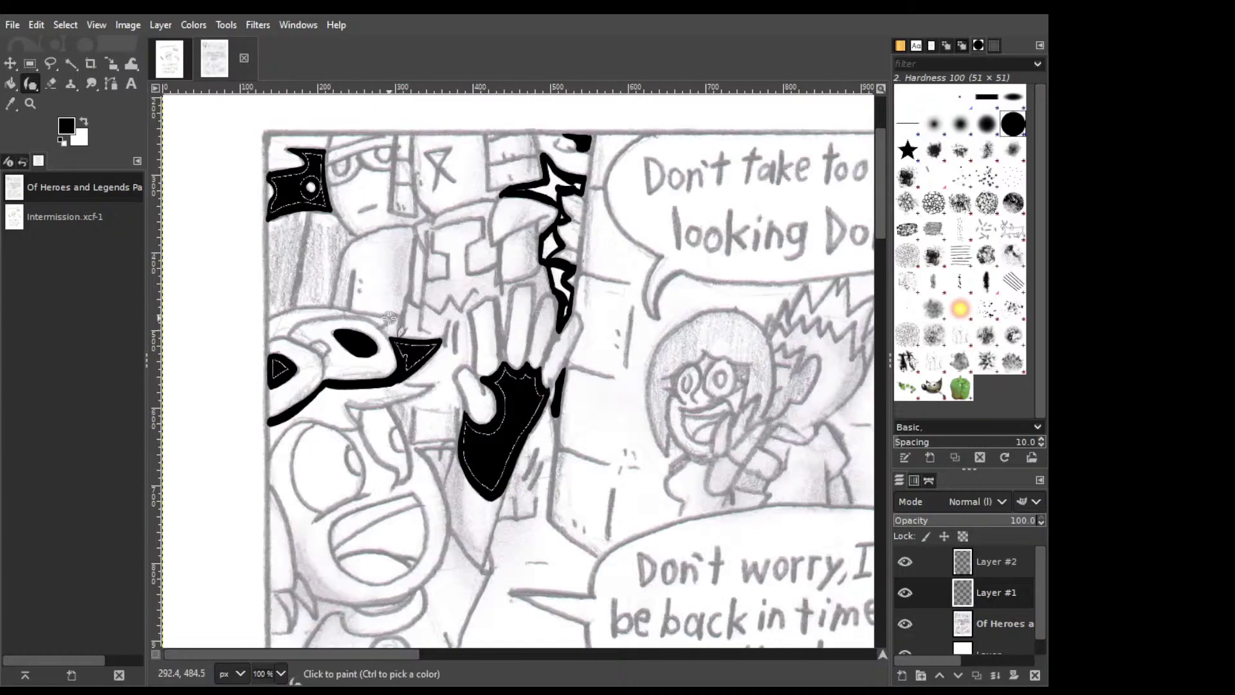
pyautogui.moveTo(382, 325); pyautogui.dragTo(386, 321)
pyautogui.hotkey('ctrl', 'z')
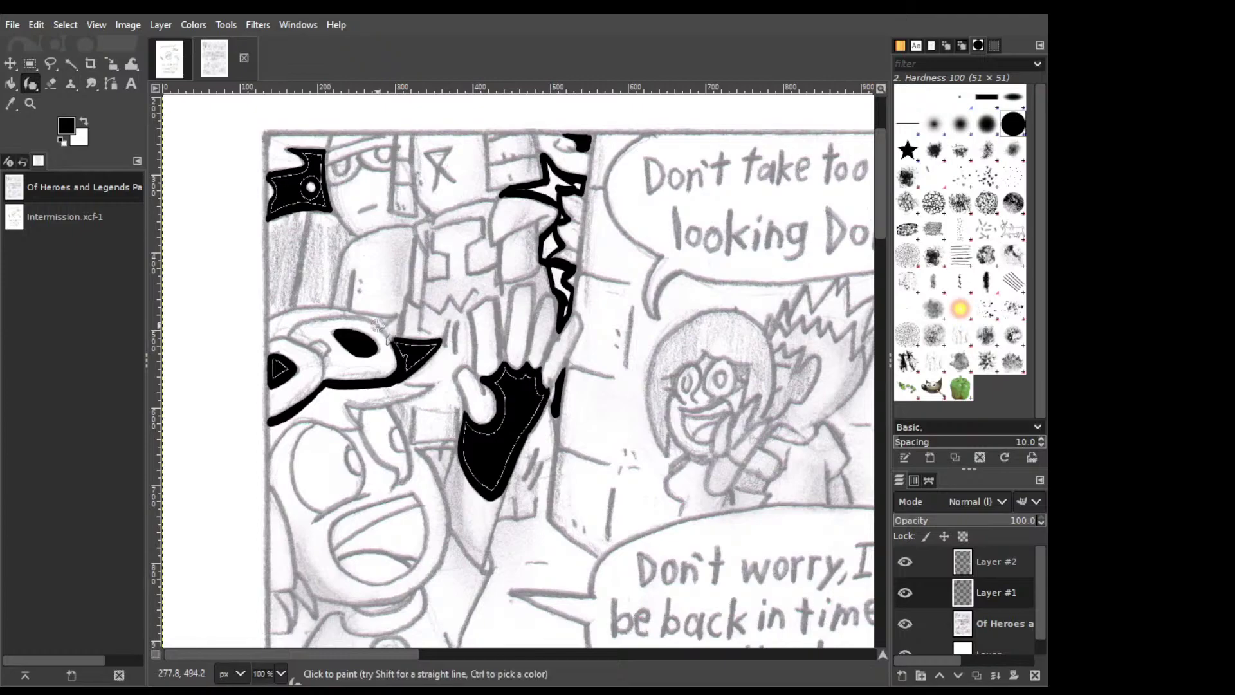
pyautogui.moveTo(378, 325); pyautogui.dragTo(394, 313)
pyautogui.hotkey('ctrl', 'z')
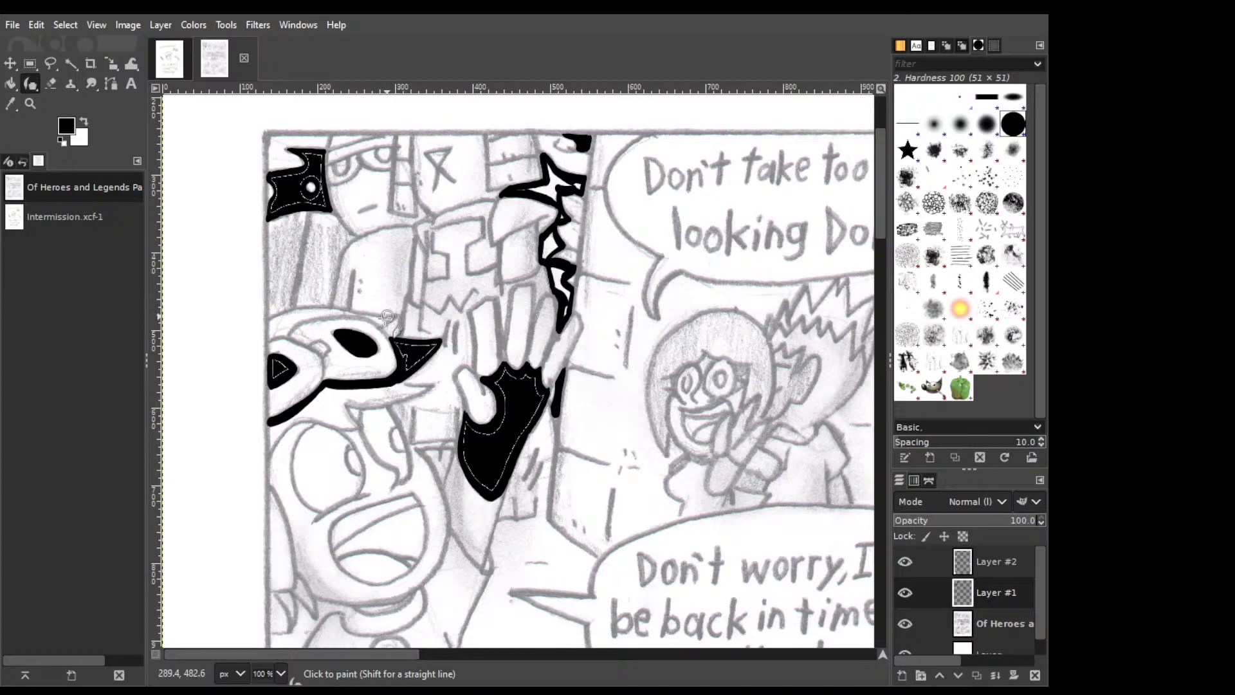
pyautogui.moveTo(383, 326); pyautogui.dragTo(392, 316)
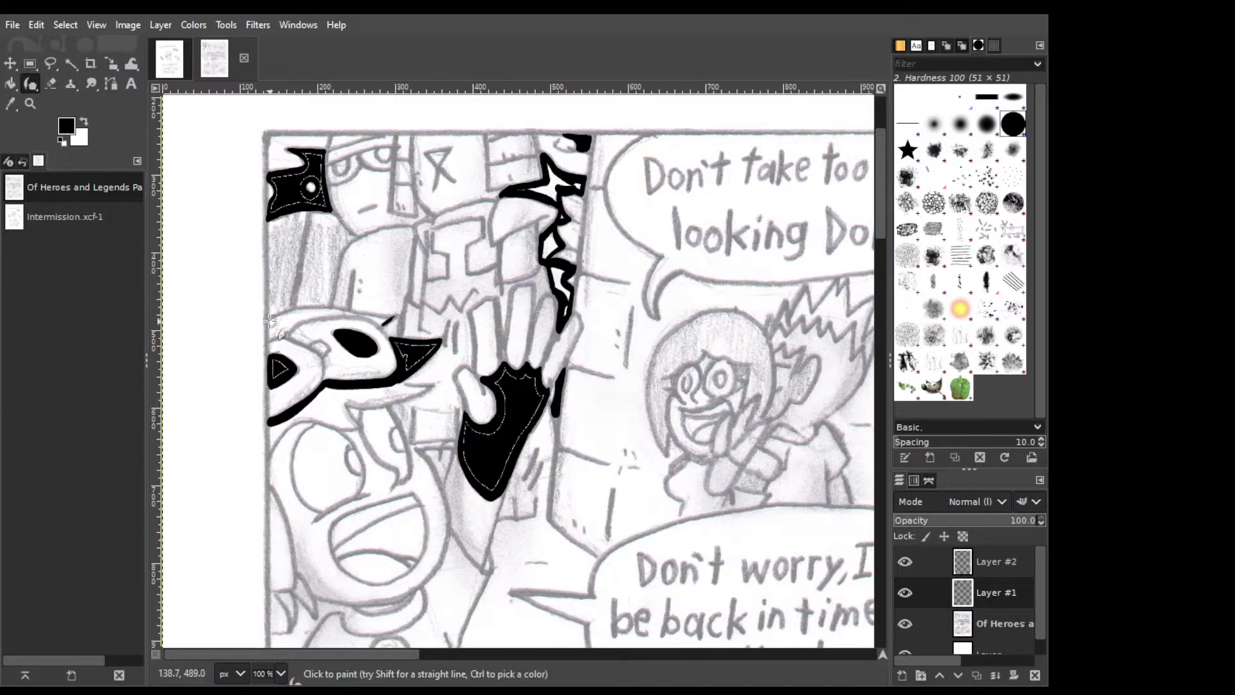
pyautogui.moveTo(269, 321); pyautogui.dragTo(299, 306)
pyautogui.hotkey('ctrl', 'z')
pyautogui.moveTo(390, 317)
pyautogui.mouseDown()
pyautogui.moveTo(288, 315)
pyautogui.moveTo(303, 311)
pyautogui.moveTo(278, 331)
pyautogui.mouseUp()
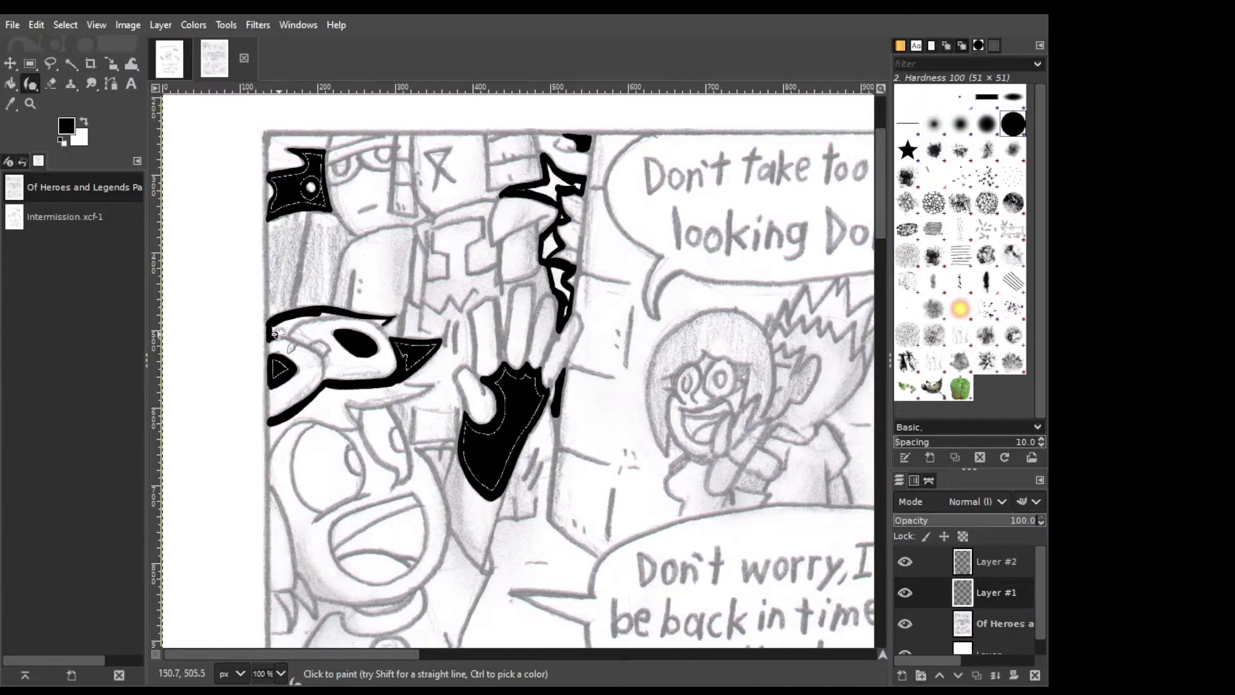
# Erase the stray ink at the goggles beside the panel border and ink the goggles' upper strap in black.
pyautogui.hotkey('shift', 'e')
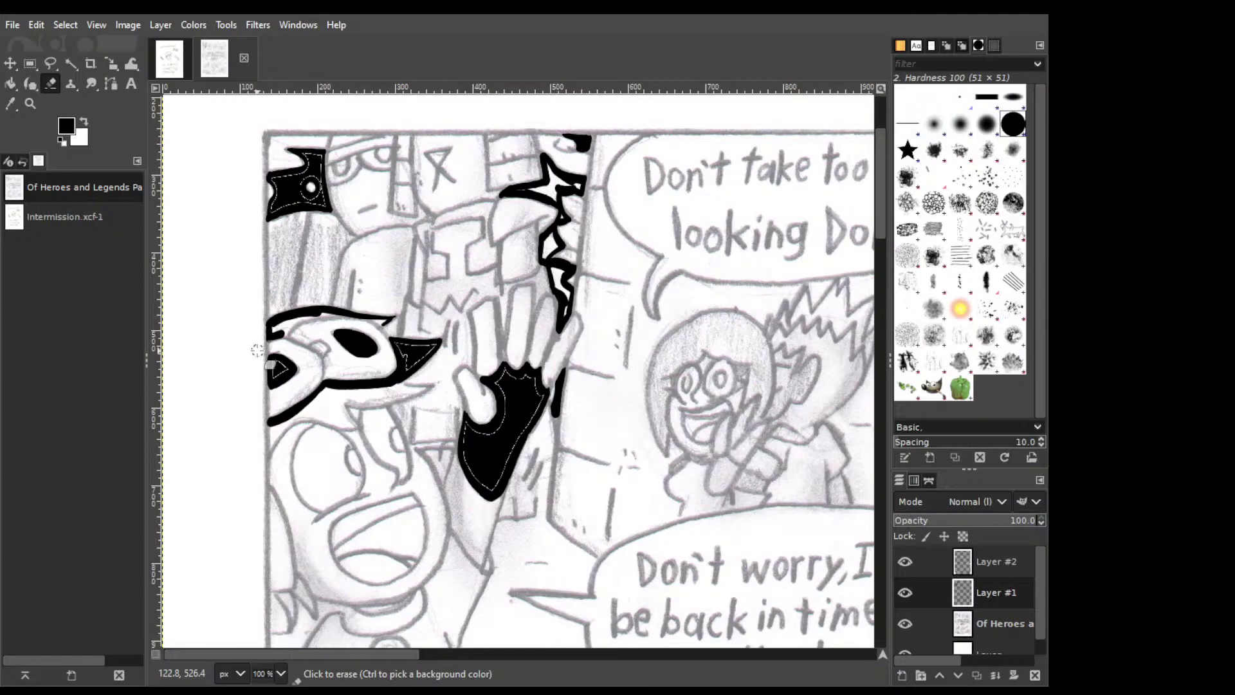
pyautogui.moveTo(258, 350); pyautogui.dragTo(270, 331)
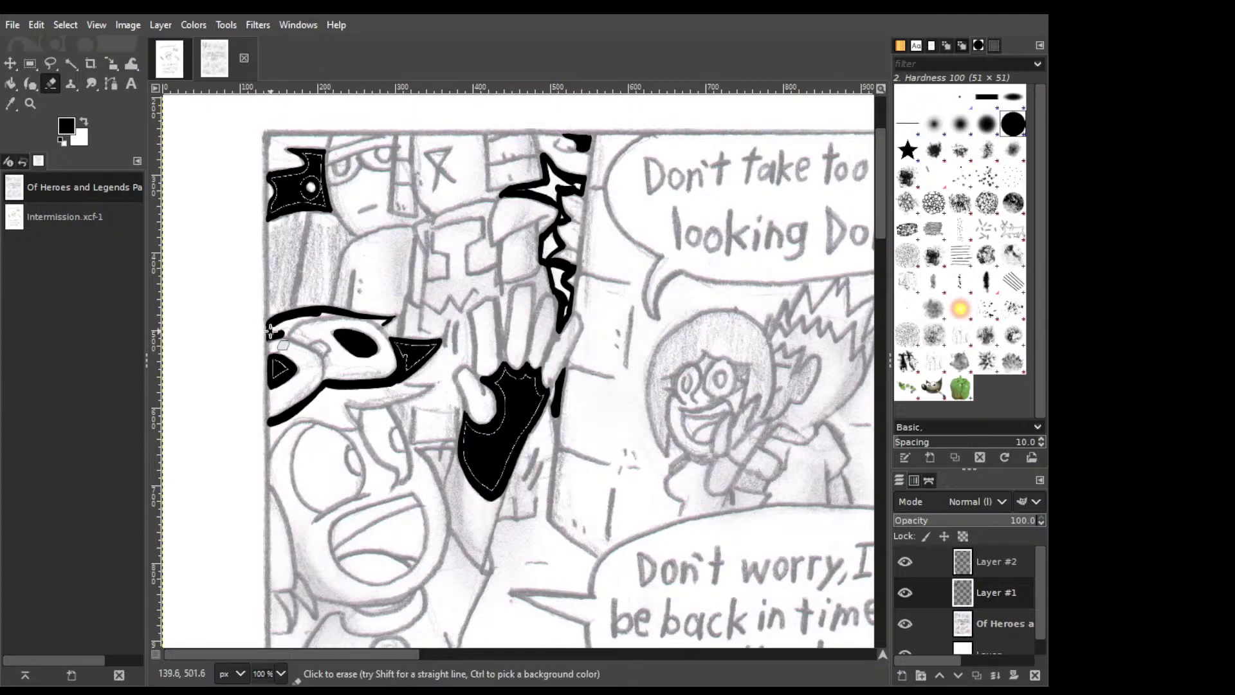
pyautogui.press('p')
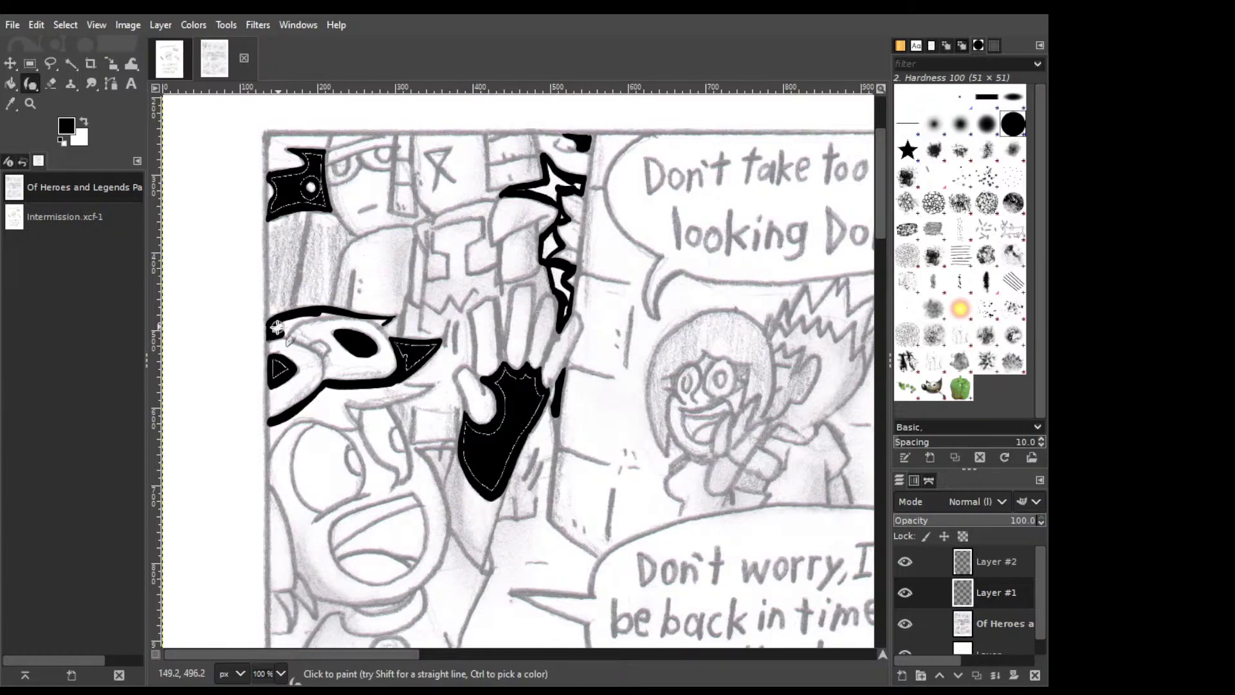
pyautogui.moveTo(276, 327)
pyautogui.mouseDown()
pyautogui.moveTo(269, 339)
pyautogui.moveTo(327, 313)
pyautogui.moveTo(363, 318)
pyautogui.mouseUp()
# Ink the lower outline and pointed tip of the hair fringe beneath the goggles, and clean its tip with the eraser.
pyautogui.scroll(-5, 779, 310)
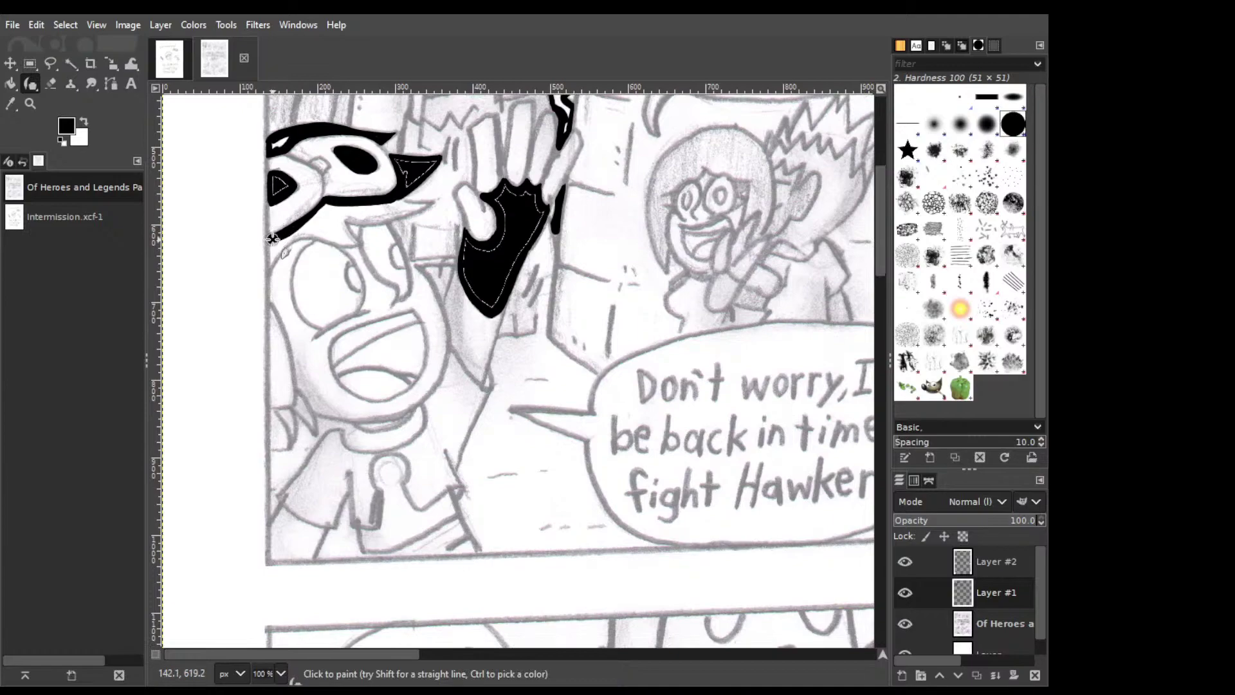
pyautogui.moveTo(273, 239)
pyautogui.mouseDown()
pyautogui.moveTo(272, 269)
pyautogui.moveTo(296, 234)
pyautogui.moveTo(275, 260)
pyautogui.moveTo(317, 232)
pyautogui.moveTo(291, 245)
pyautogui.moveTo(339, 242)
pyautogui.mouseUp()
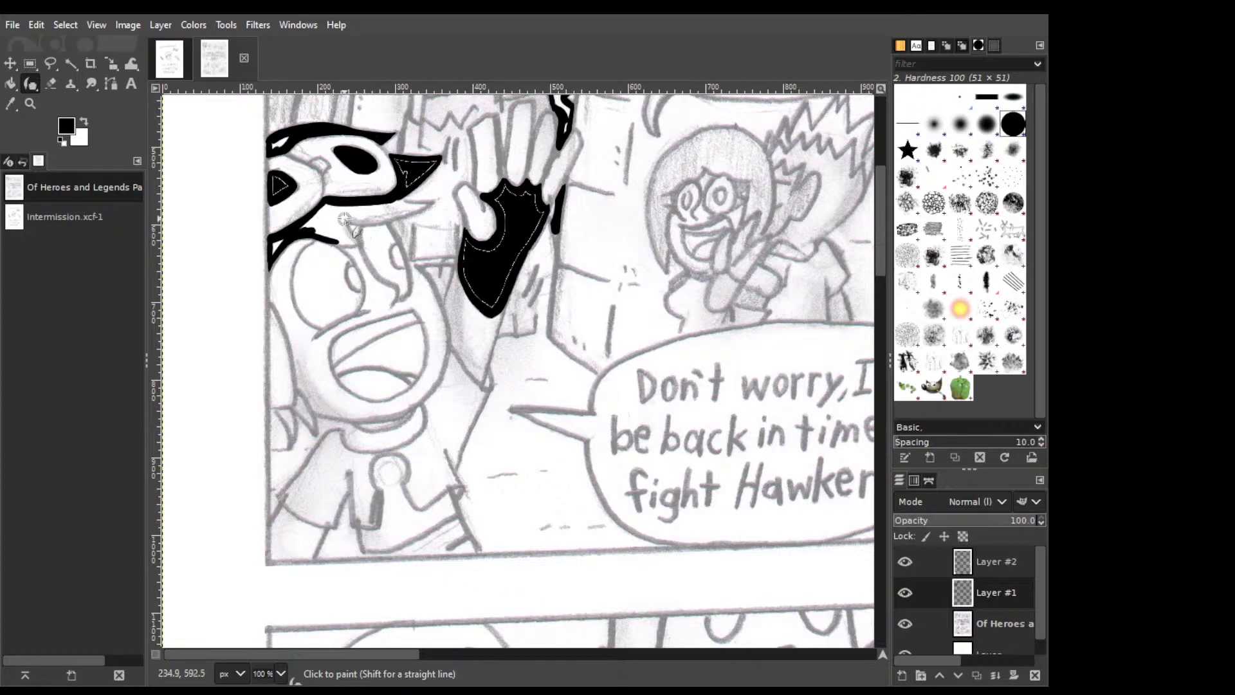
pyautogui.moveTo(344, 216); pyautogui.dragTo(345, 230)
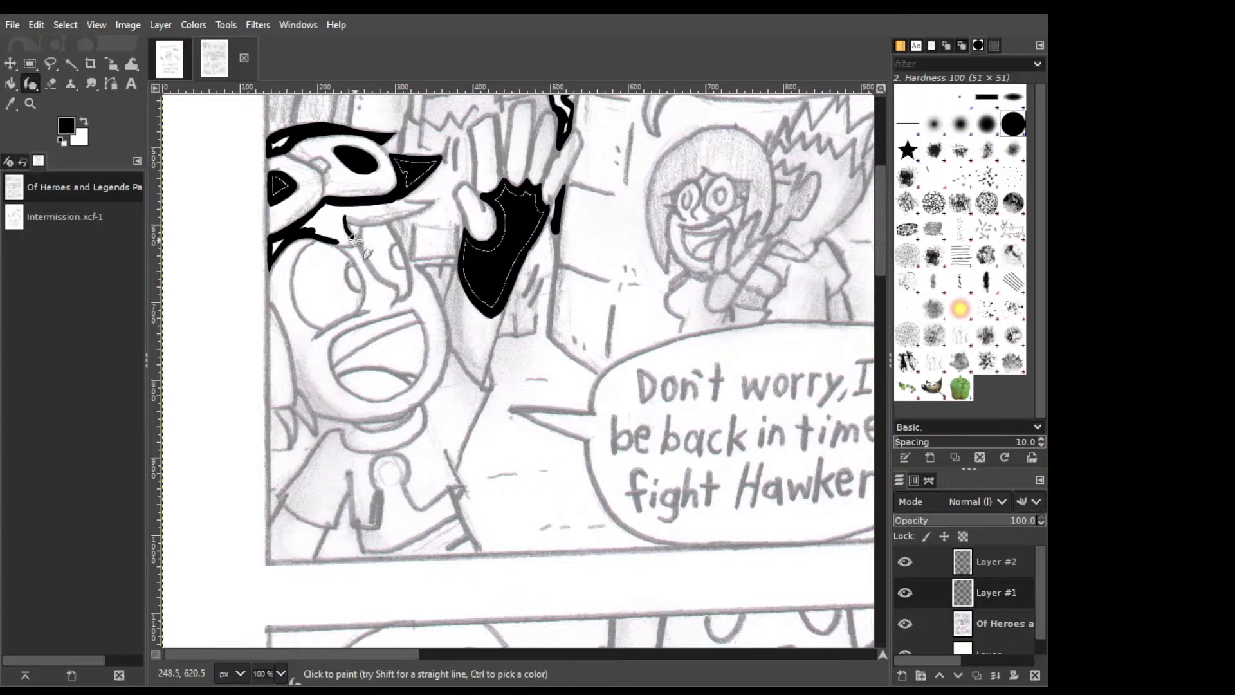
pyautogui.moveTo(338, 241); pyautogui.dragTo(356, 244)
pyautogui.hotkey('ctrl', 'z')
pyautogui.moveTo(340, 243); pyautogui.dragTo(359, 247)
pyautogui.hotkey('shift', 'e')
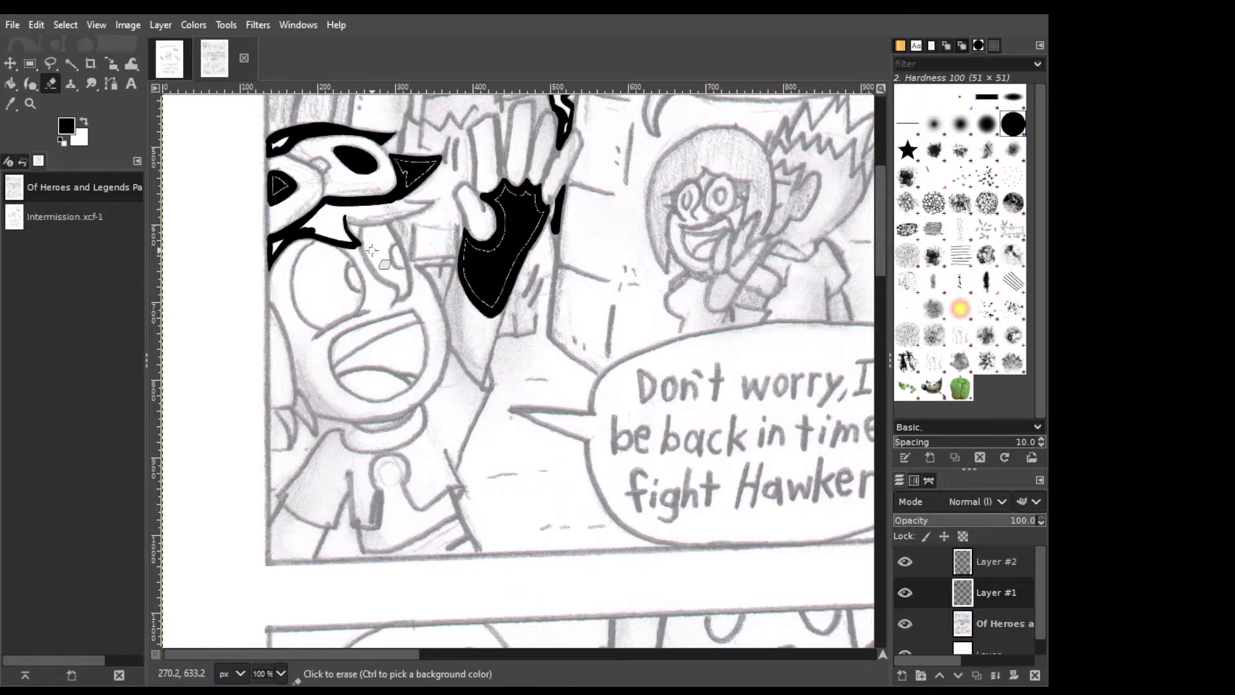
pyautogui.click(372, 250)
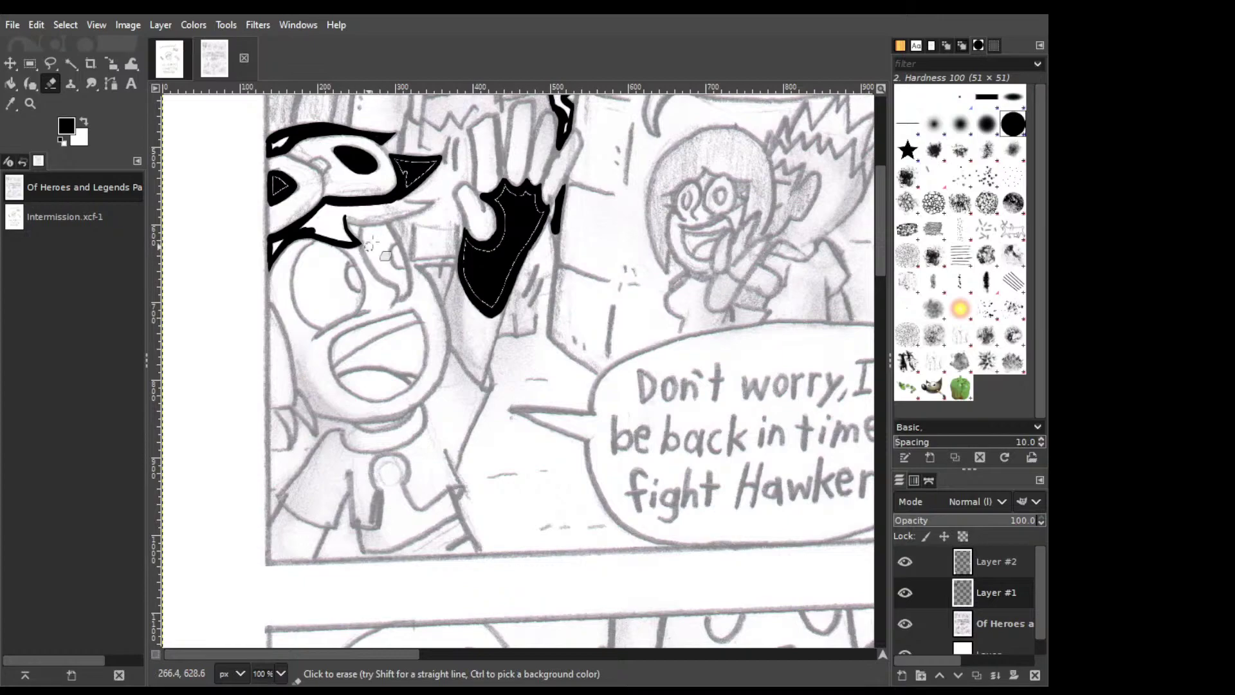
# Ink the long hair lock pointing toward the raised hand and make the fringe solid black.
pyautogui.press('p')
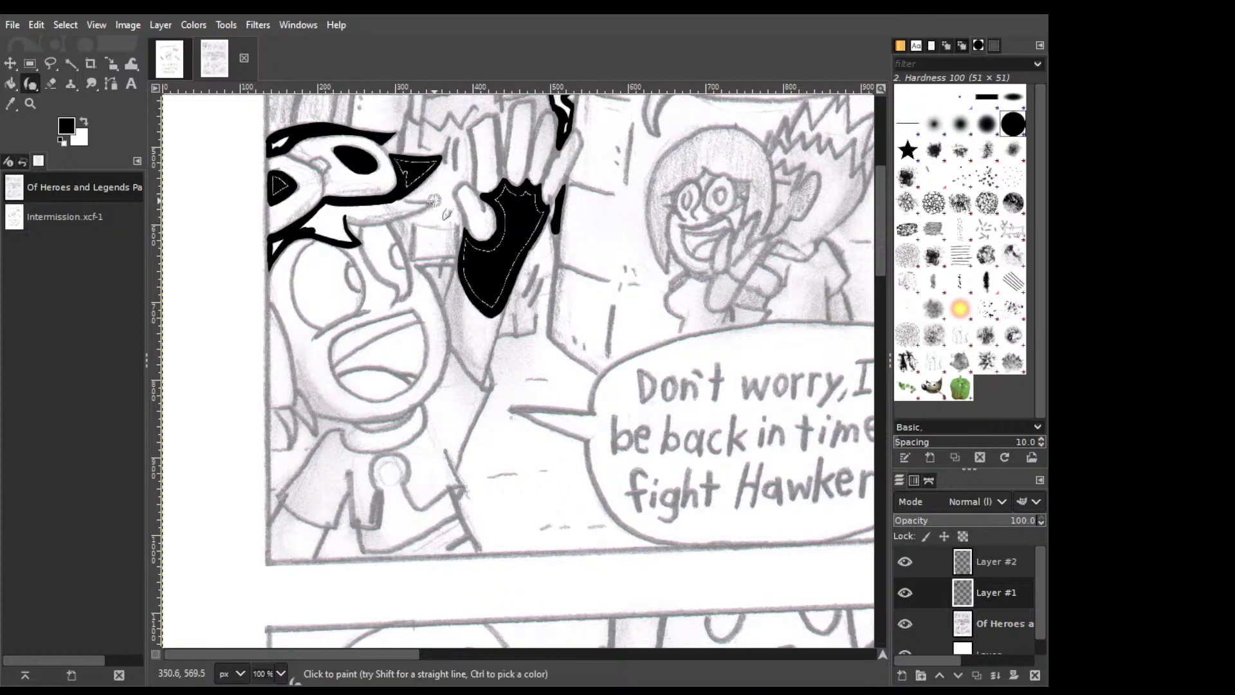
pyautogui.moveTo(418, 207); pyautogui.dragTo(343, 219)
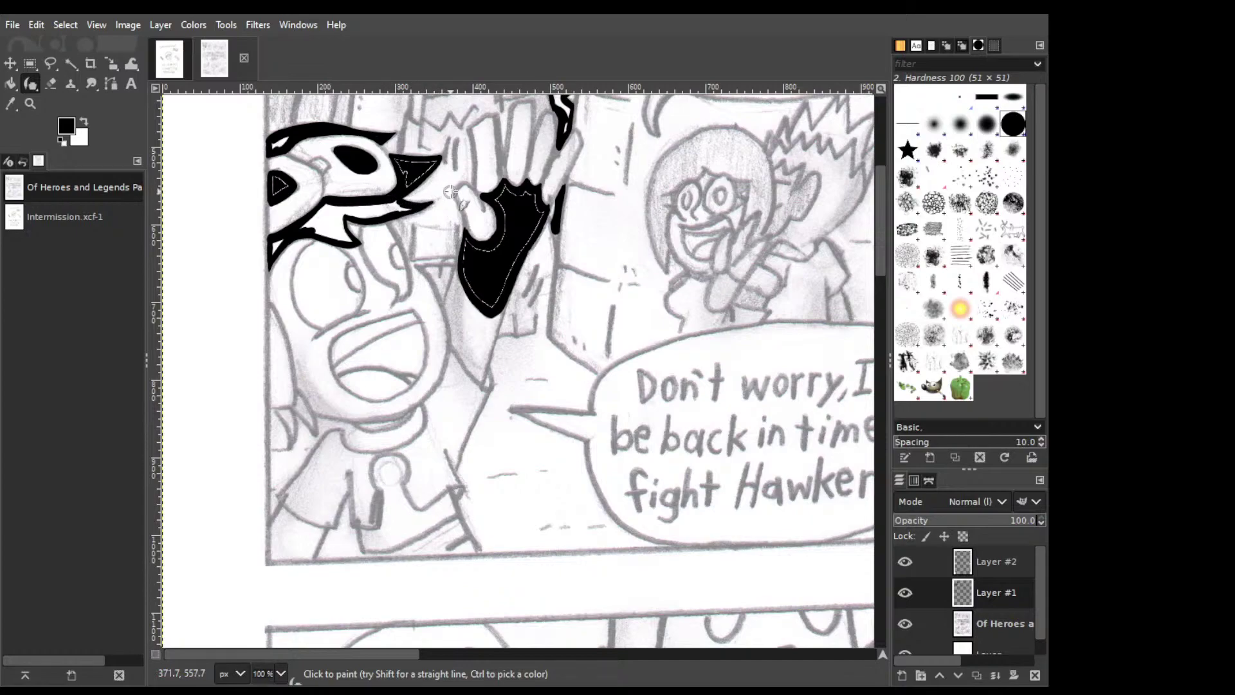
pyautogui.keyDown('shift'); pyautogui.click(384, 205); pyautogui.keyUp('shift')
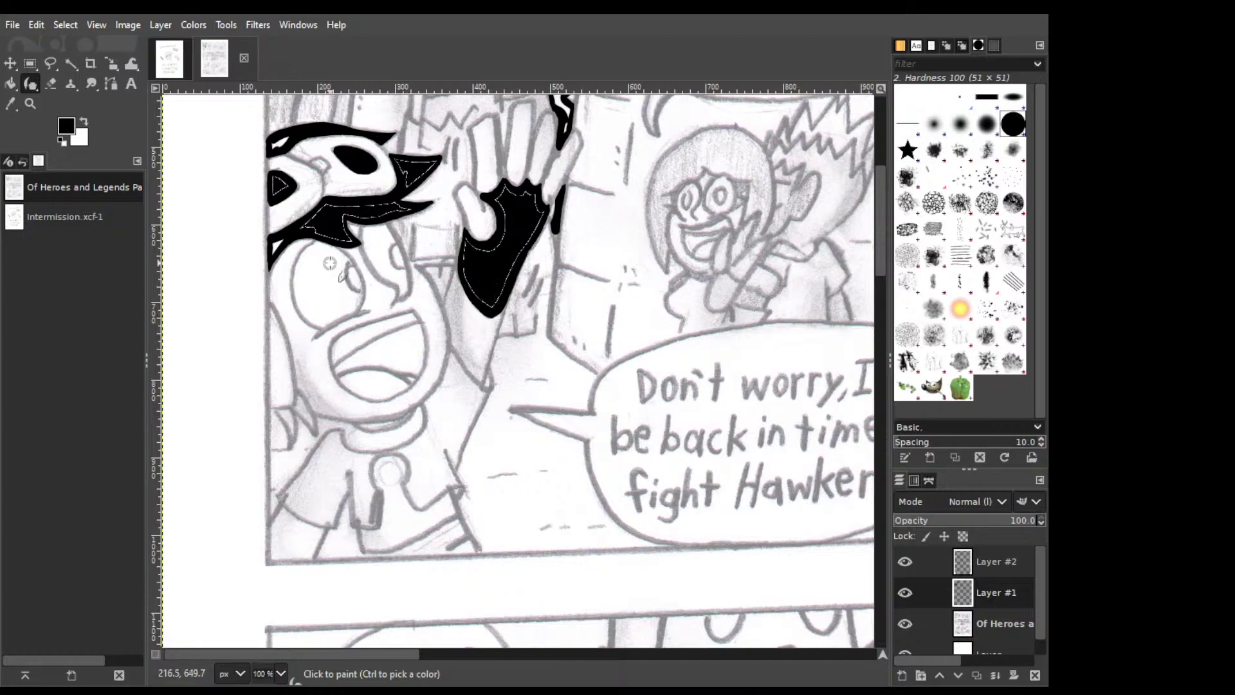
pyautogui.moveTo(296, 394); pyautogui.dragTo(329, 449)
pyautogui.hotkey('ctrl', 'z')
pyautogui.hotkey('ctrl', 'z')
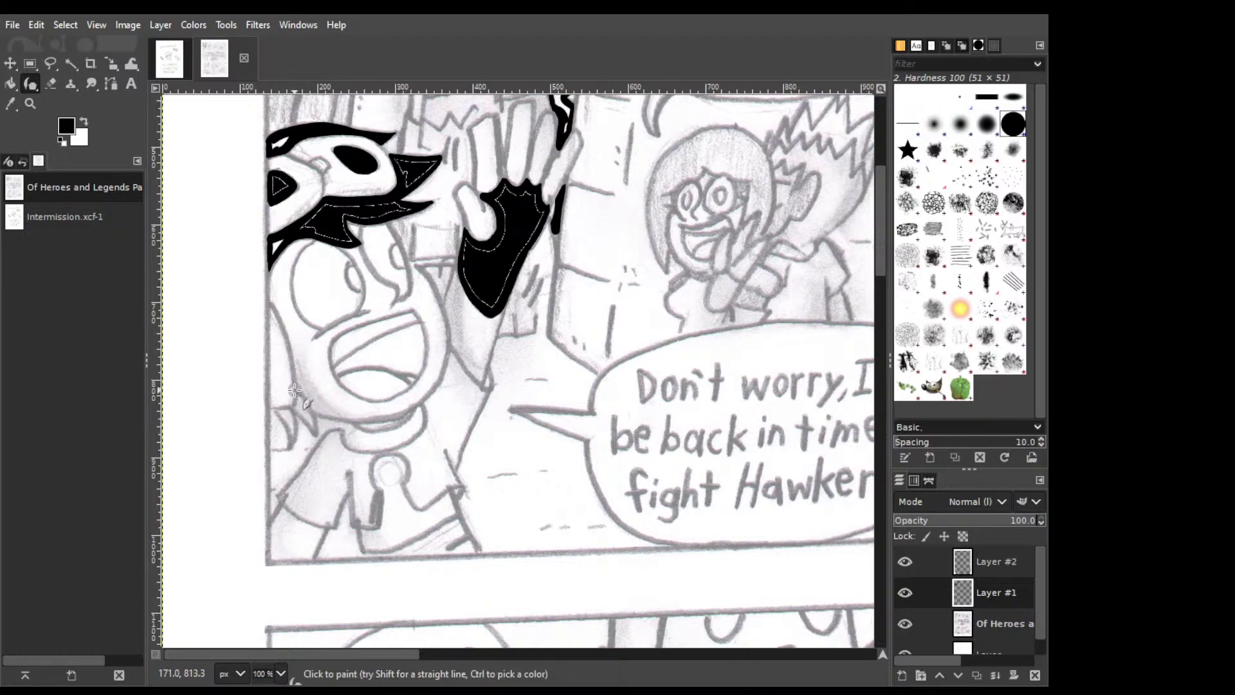
# Ink the outline of the pointed hair tuft beside the boy's jaw and trim its edge with the eraser.
pyautogui.moveTo(294, 390); pyautogui.dragTo(315, 435)
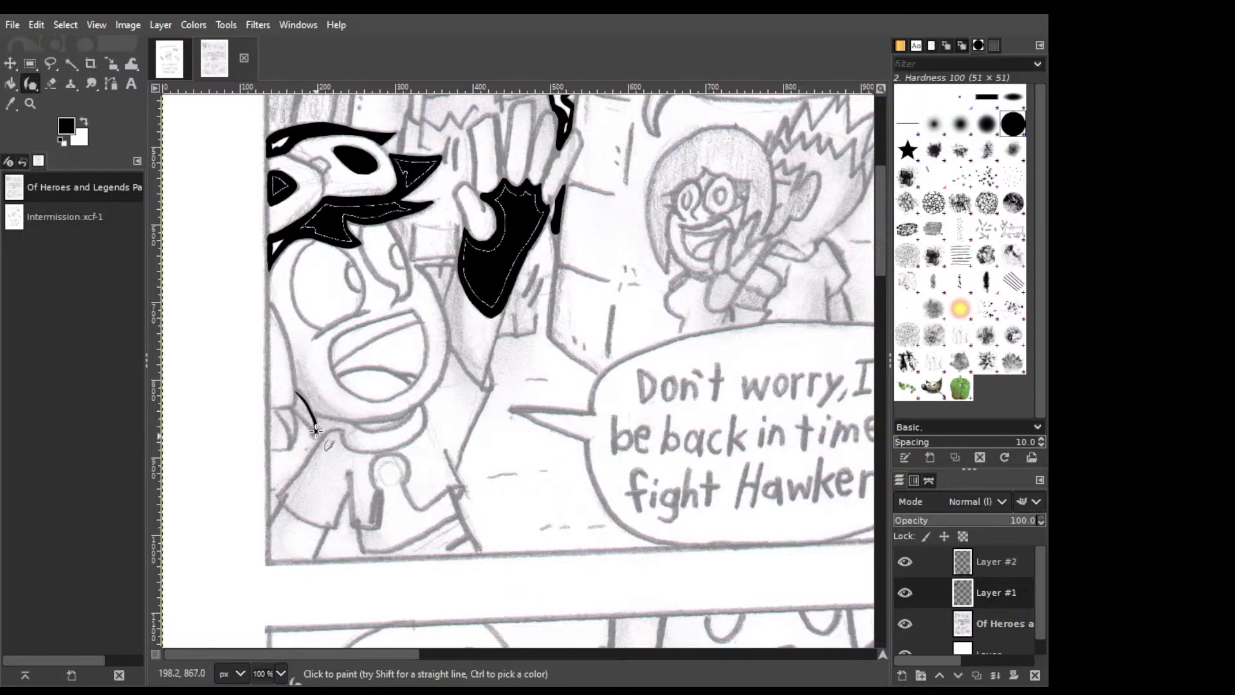
pyautogui.moveTo(293, 408); pyautogui.dragTo(316, 433)
pyautogui.hotkey('ctrl', 'z')
pyautogui.hotkey('shift', 'e')
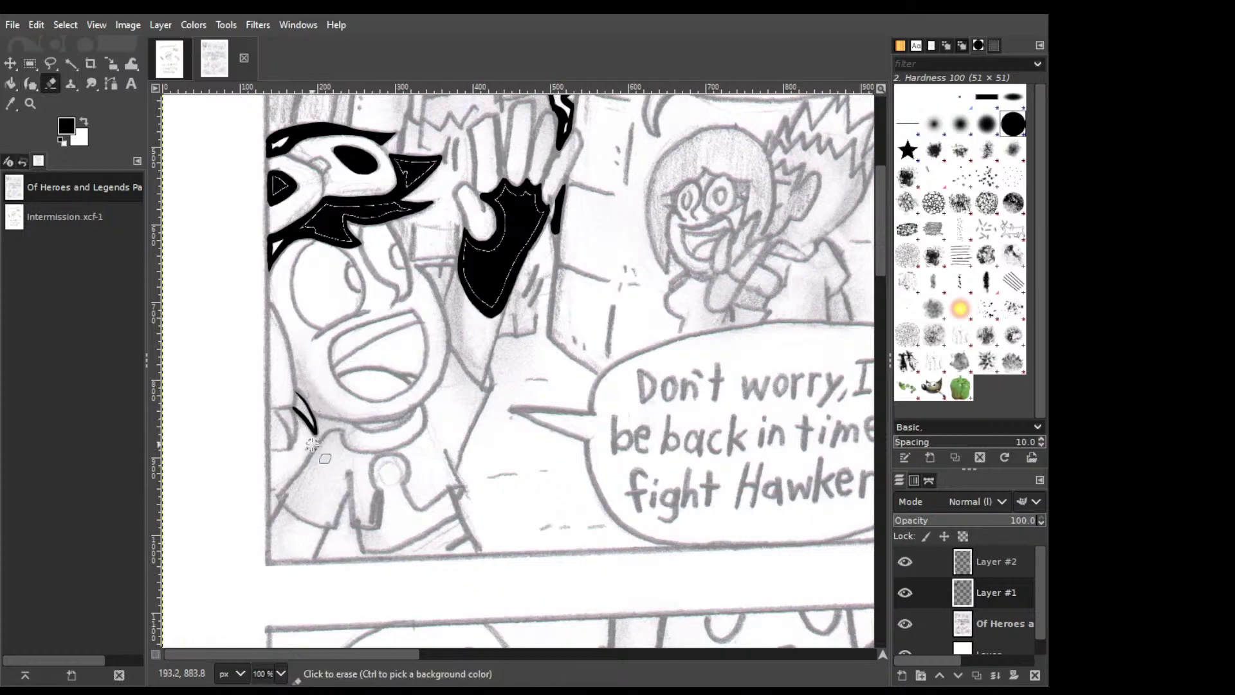
pyautogui.click(295, 424)
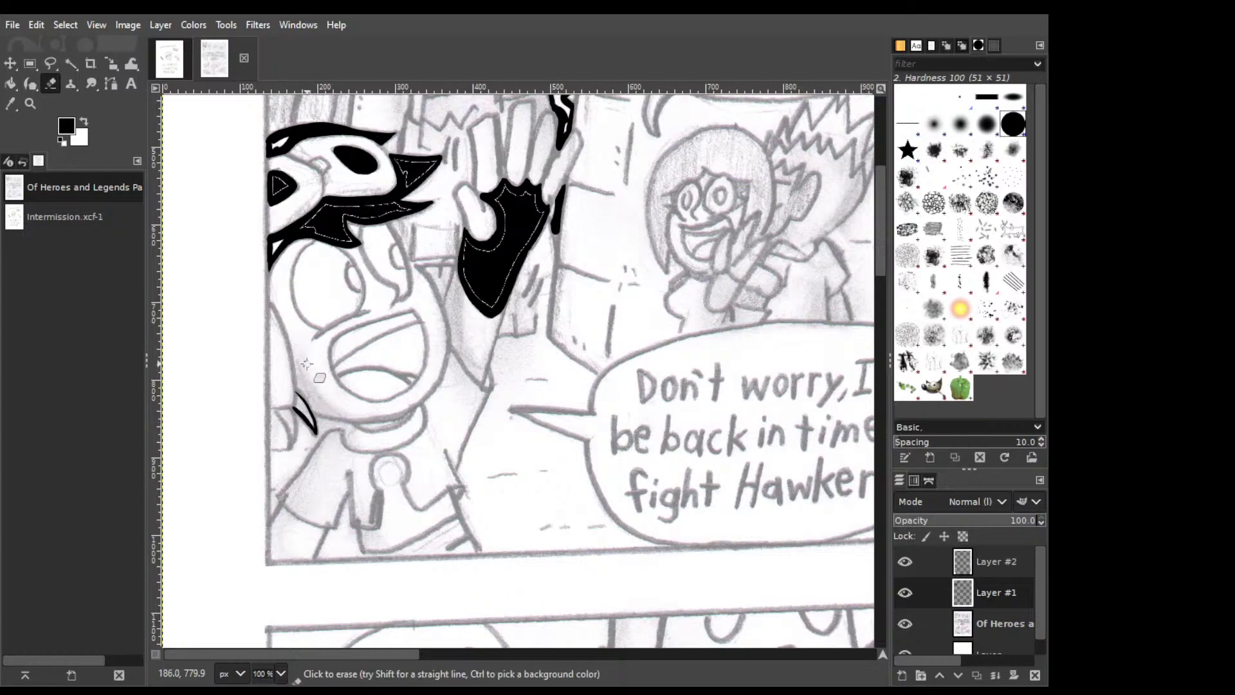
# Ink the second small hair spike next to the jaw tuft, leaving its interior unfilled.
pyautogui.press('p')
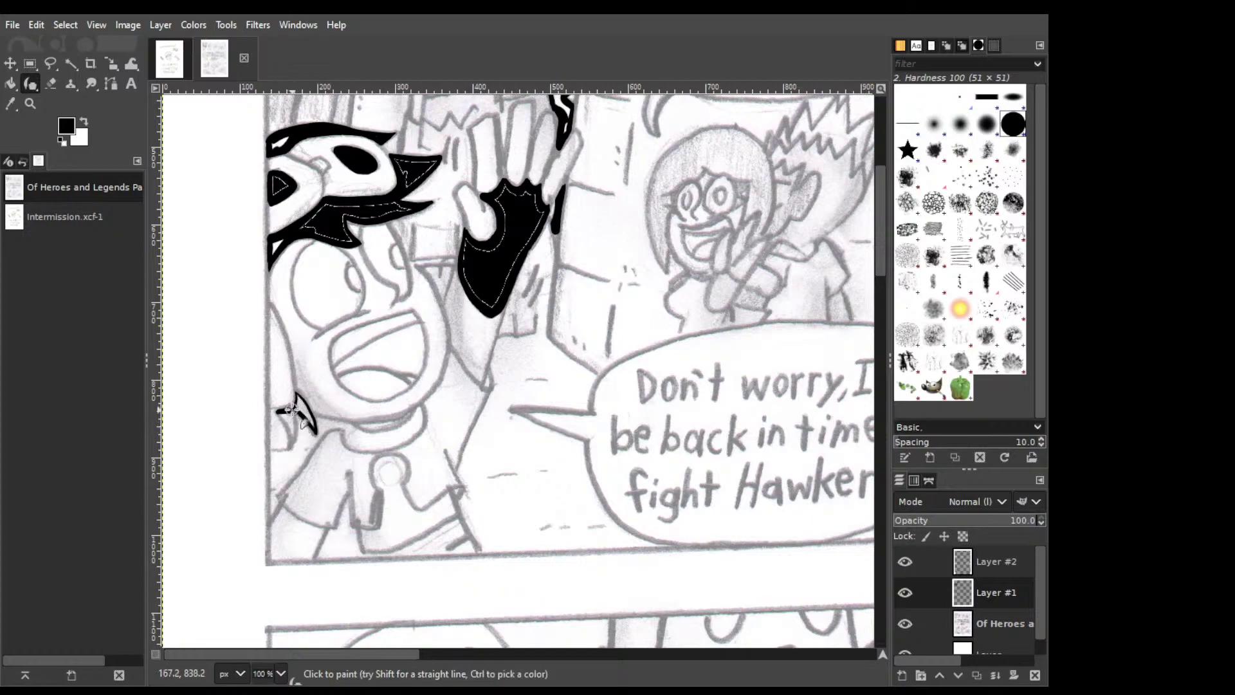
pyautogui.hotkey('ctrl', 'z')
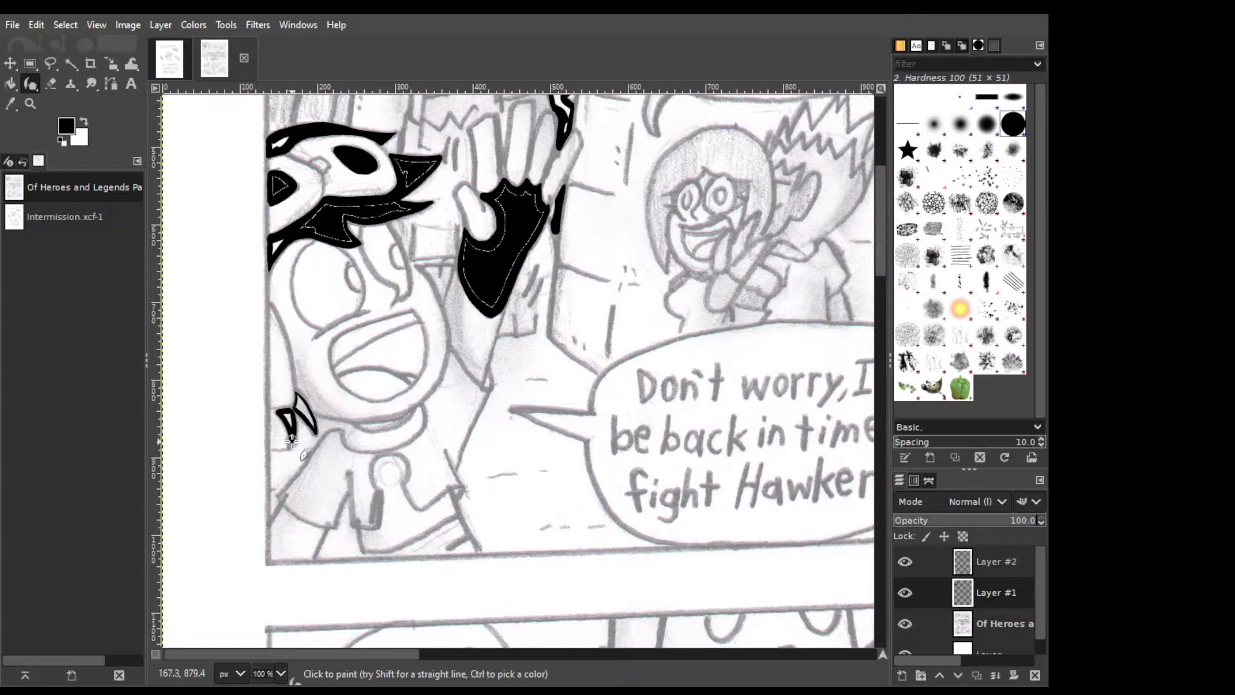
pyautogui.hotkey('shift', 'e')
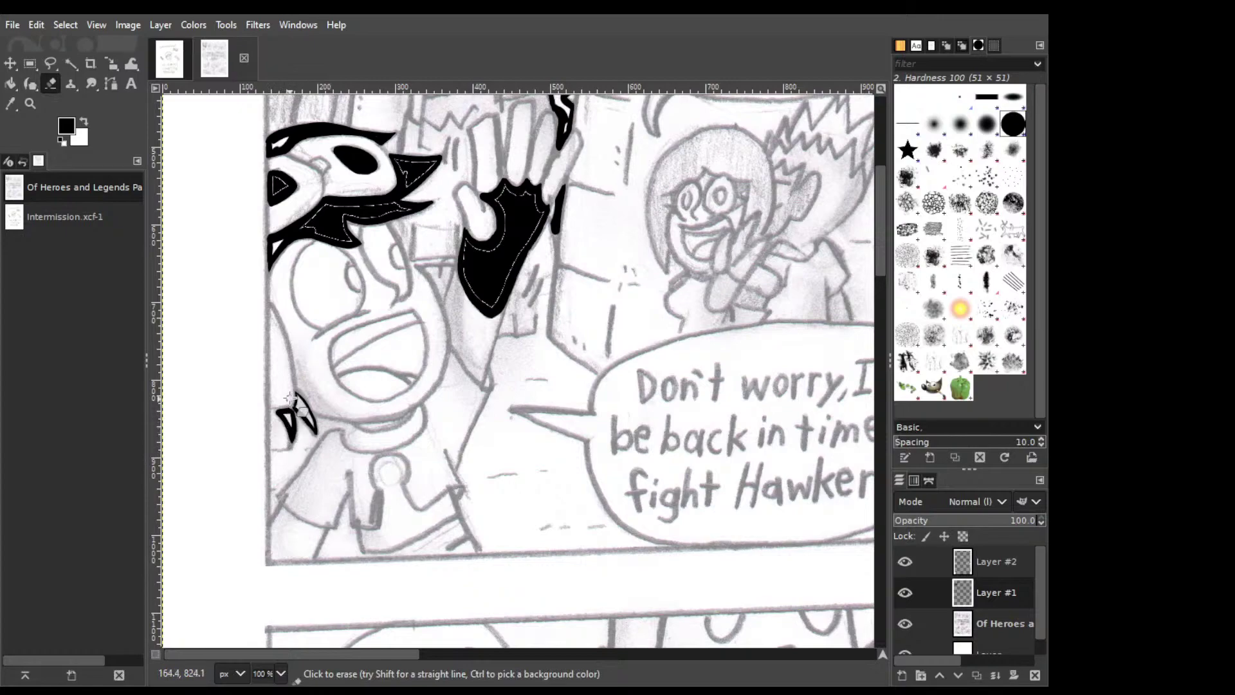
pyautogui.press('p')
pyautogui.moveTo(281, 412); pyautogui.dragTo(286, 416)
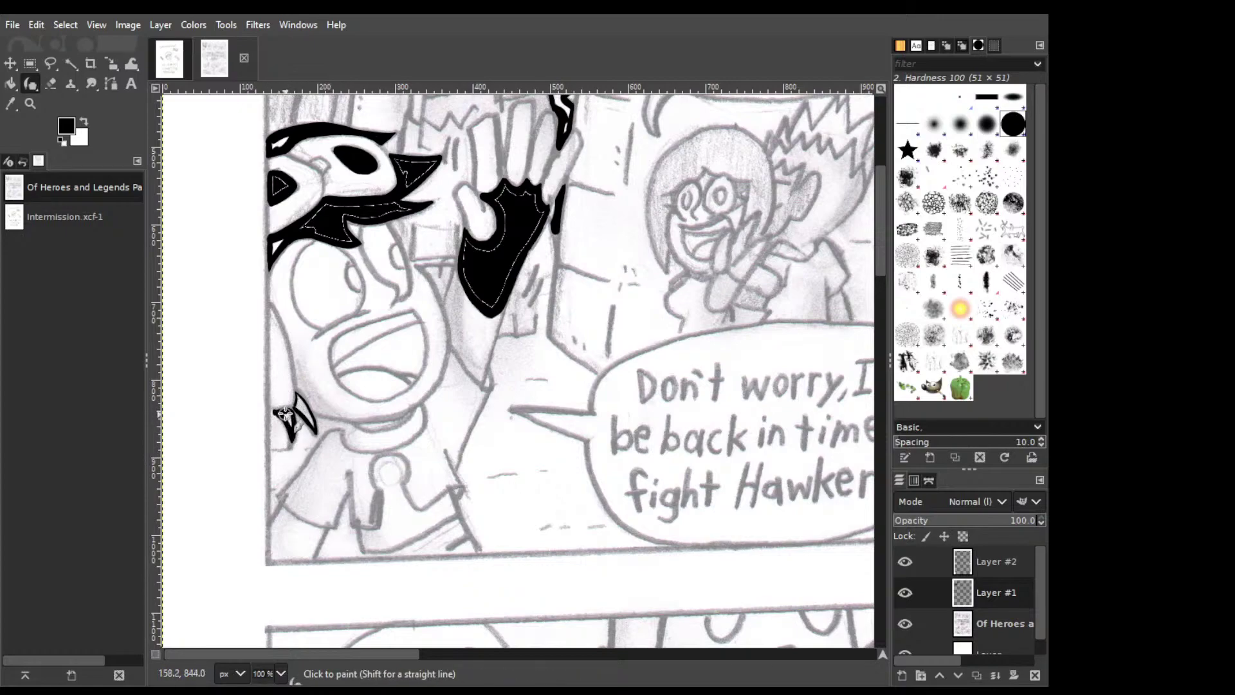
pyautogui.hotkey('ctrl', 'z')
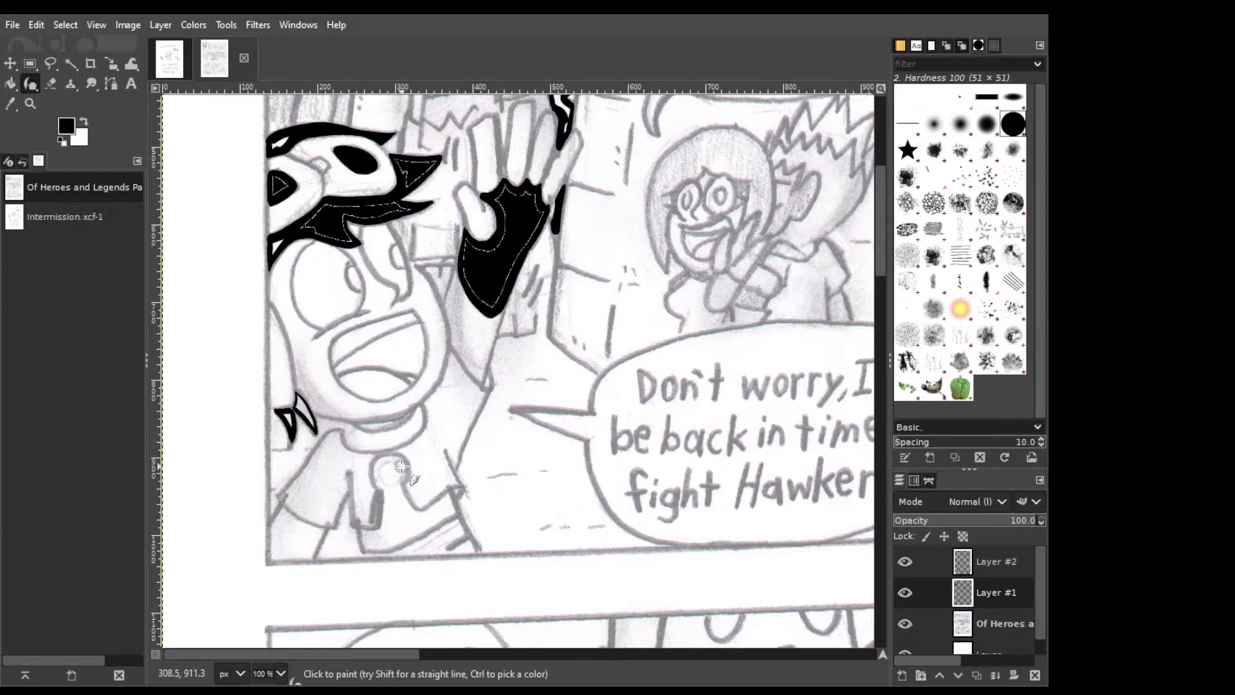
# Paint the round emblem on the boy's chest solid black.
pyautogui.moveTo(401, 466); pyautogui.dragTo(390, 468)
pyautogui.hotkey('ctrl', 'z')
pyautogui.hotkey('ctrl', 'z')
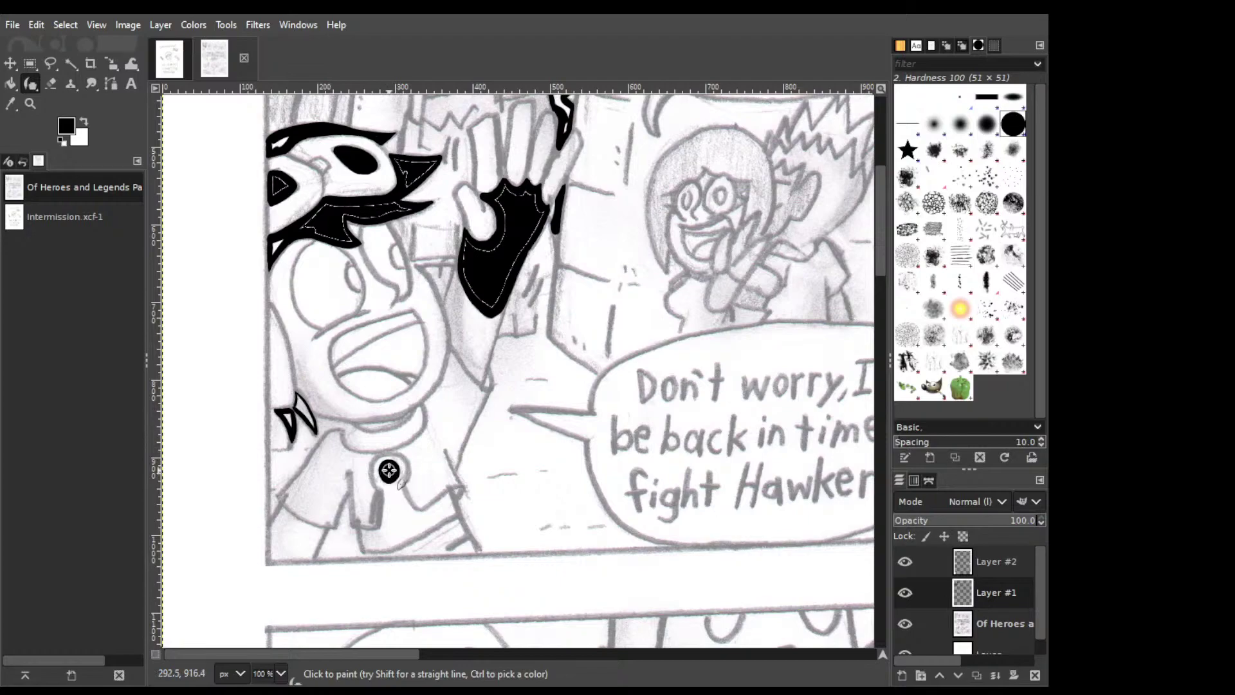
# Ink a thick curved line along the right side of the boy's collar, tapering toward the chest emblem.
pyautogui.moveTo(422, 401)
pyautogui.mouseDown()
pyautogui.moveTo(426, 430)
pyautogui.moveTo(427, 415)
pyautogui.mouseUp()
pyautogui.moveTo(423, 406)
pyautogui.mouseDown()
pyautogui.moveTo(382, 452)
pyautogui.moveTo(417, 439)
pyautogui.moveTo(428, 417)
pyautogui.moveTo(408, 444)
pyautogui.mouseUp()
pyautogui.moveTo(419, 429); pyautogui.dragTo(384, 448)
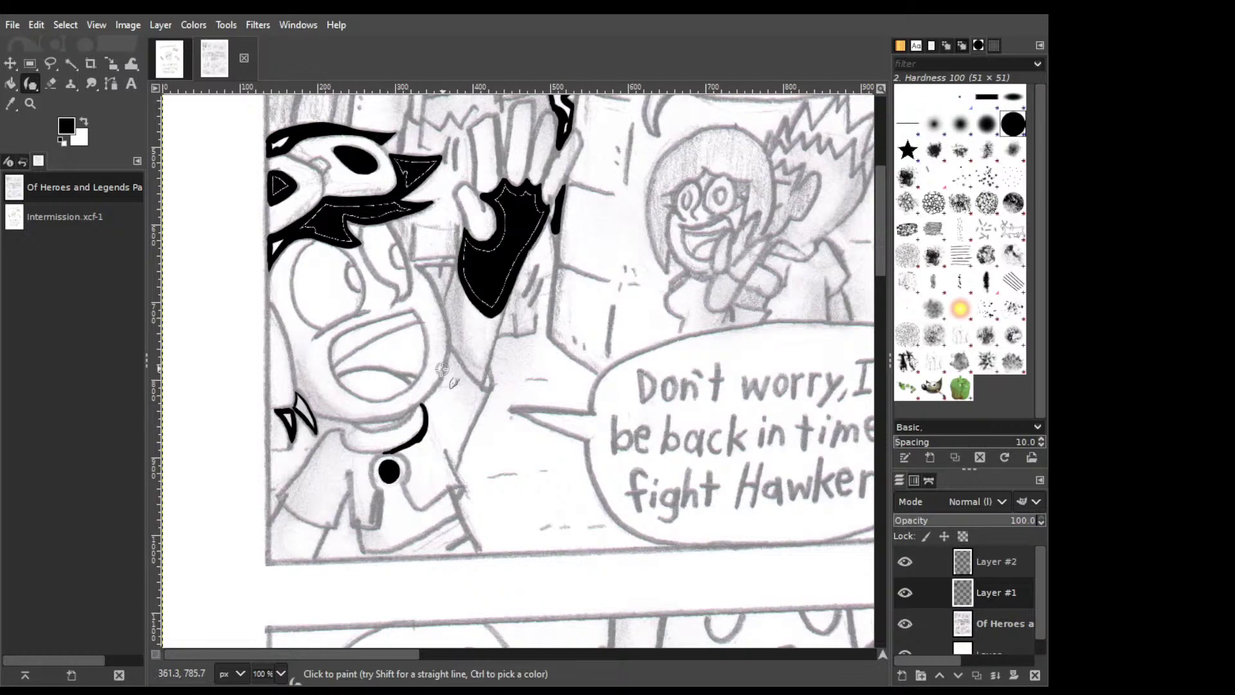
# Ink the line from the collar up past the jaw and the shoulder edge running down to the sleeve corner.
pyautogui.moveTo(451, 349); pyautogui.dragTo(428, 400)
pyautogui.moveTo(452, 346); pyautogui.dragTo(480, 388)
pyautogui.hotkey('ctrl', 'z')
pyautogui.moveTo(451, 346); pyautogui.dragTo(480, 385)
pyautogui.hotkey('shift', 'e')
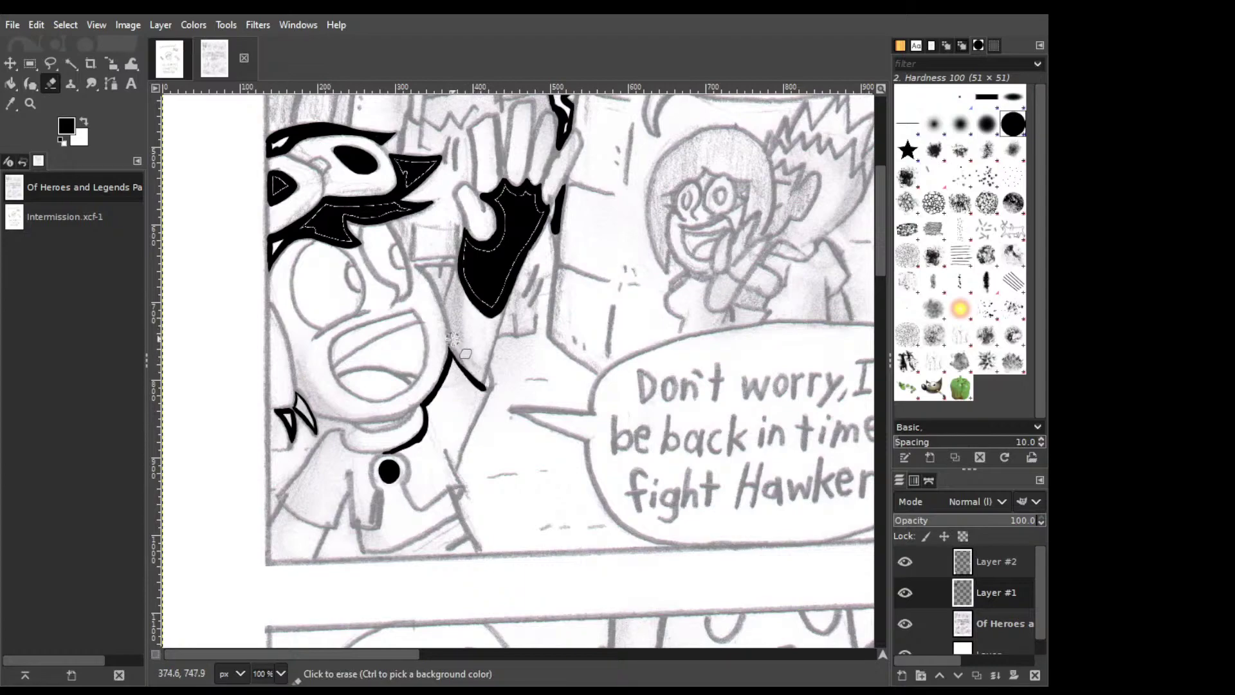
# Sharpen the sleeve corner and ink the thick outer edge of the torso down toward the waist.
pyautogui.press('p')
pyautogui.click(490, 380)
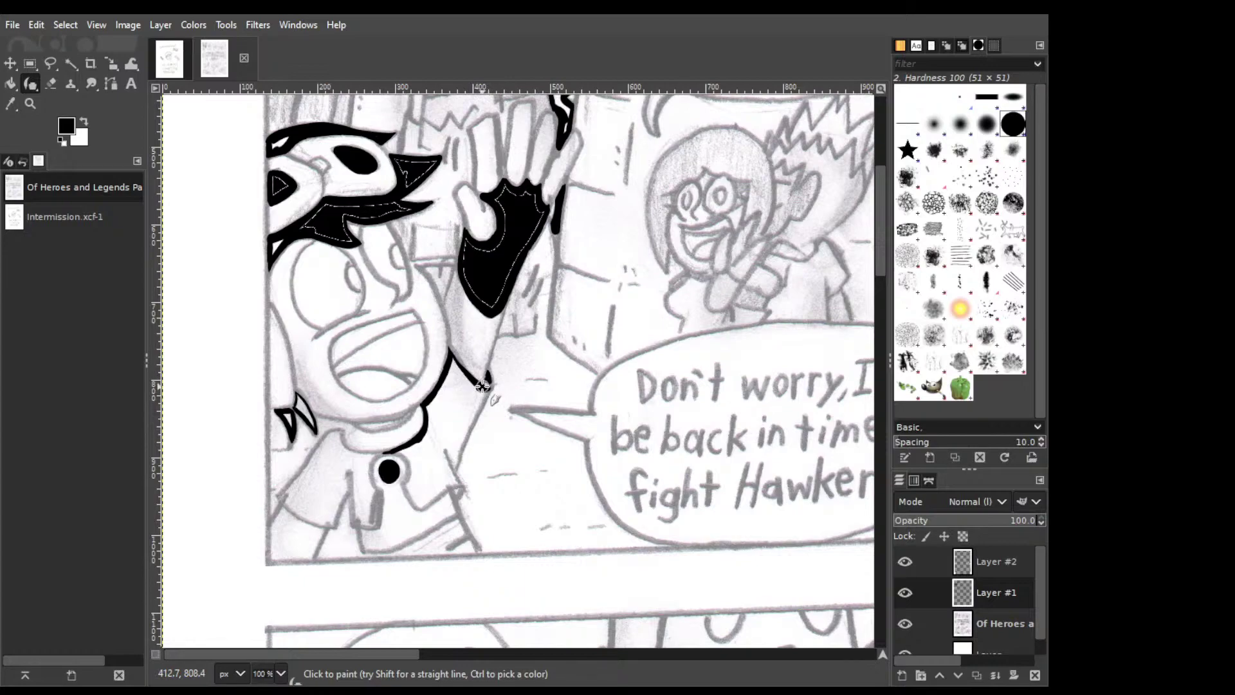
pyautogui.moveTo(486, 383)
pyautogui.mouseDown()
pyautogui.moveTo(457, 453)
pyautogui.moveTo(475, 413)
pyautogui.moveTo(463, 439)
pyautogui.mouseUp()
pyautogui.moveTo(464, 434); pyautogui.dragTo(451, 468)
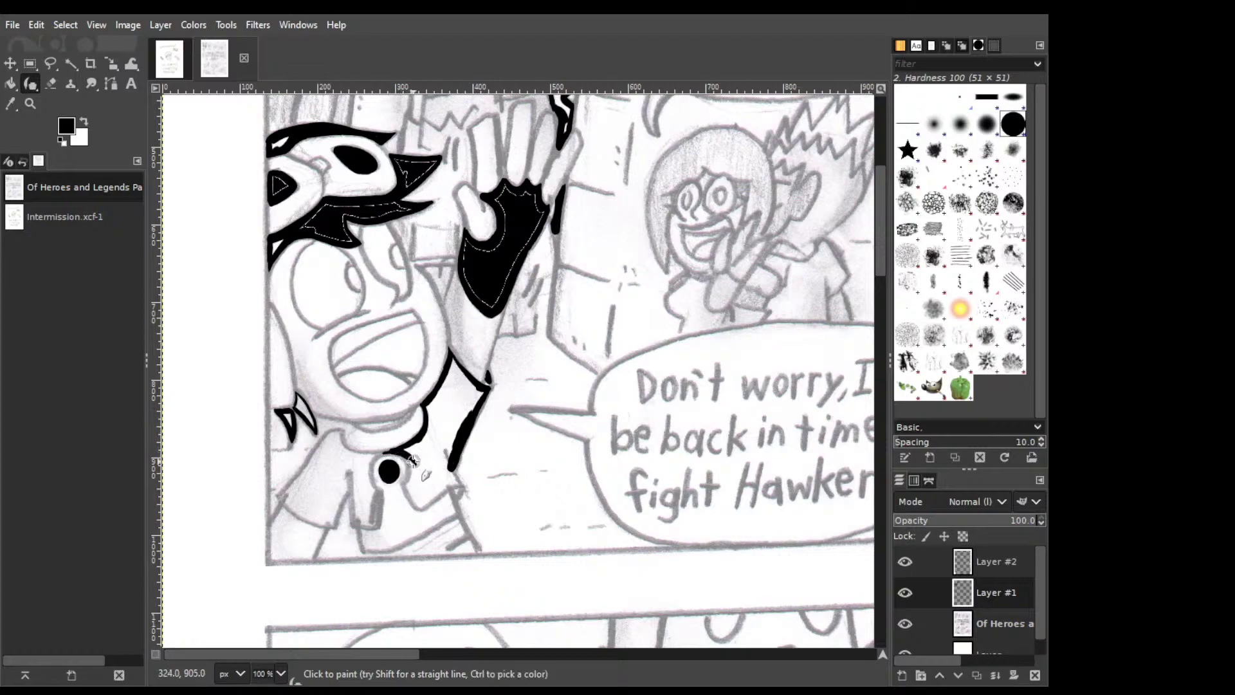
# Ink the vest line around the emblem's right side, down to its lower point and up to the torso's outer edge.
pyautogui.moveTo(390, 450); pyautogui.dragTo(411, 471)
pyautogui.moveTo(412, 469)
pyautogui.mouseDown()
pyautogui.moveTo(400, 488)
pyautogui.moveTo(428, 518)
pyautogui.moveTo(415, 501)
pyautogui.mouseUp()
pyautogui.hotkey('ctrl', 'z')
pyautogui.hotkey('ctrl', 'z')
pyautogui.moveTo(415, 501); pyautogui.dragTo(421, 503)
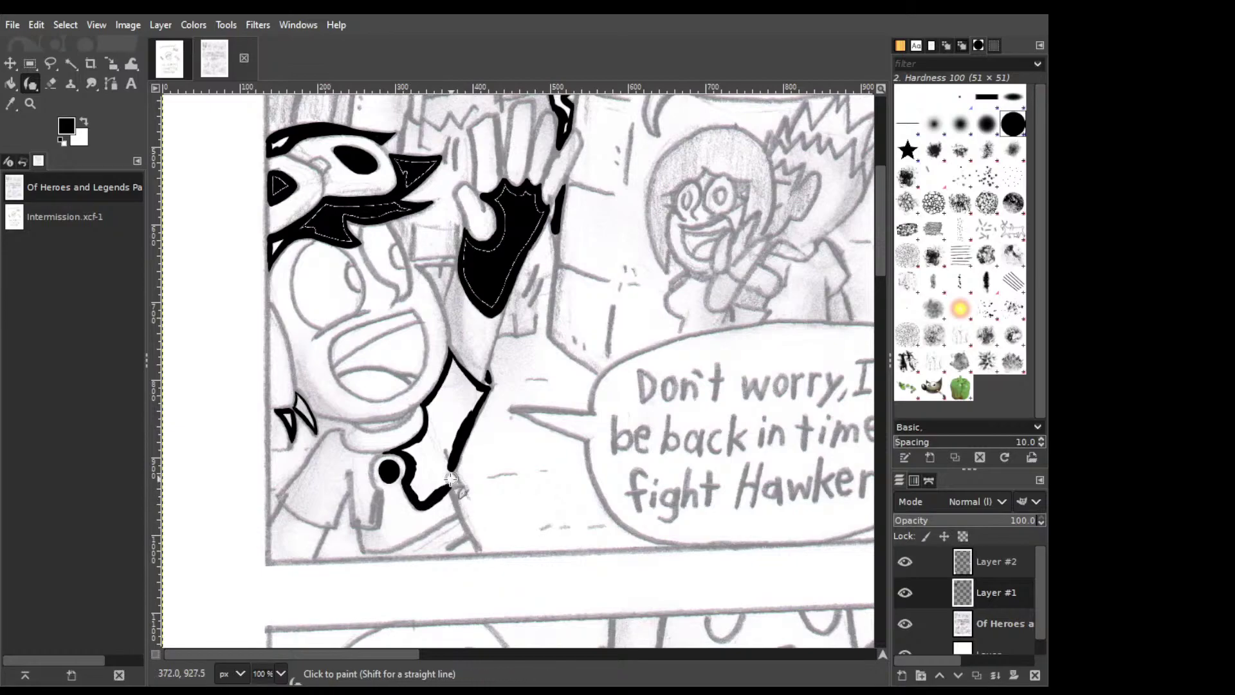
pyautogui.moveTo(419, 504); pyautogui.dragTo(458, 484)
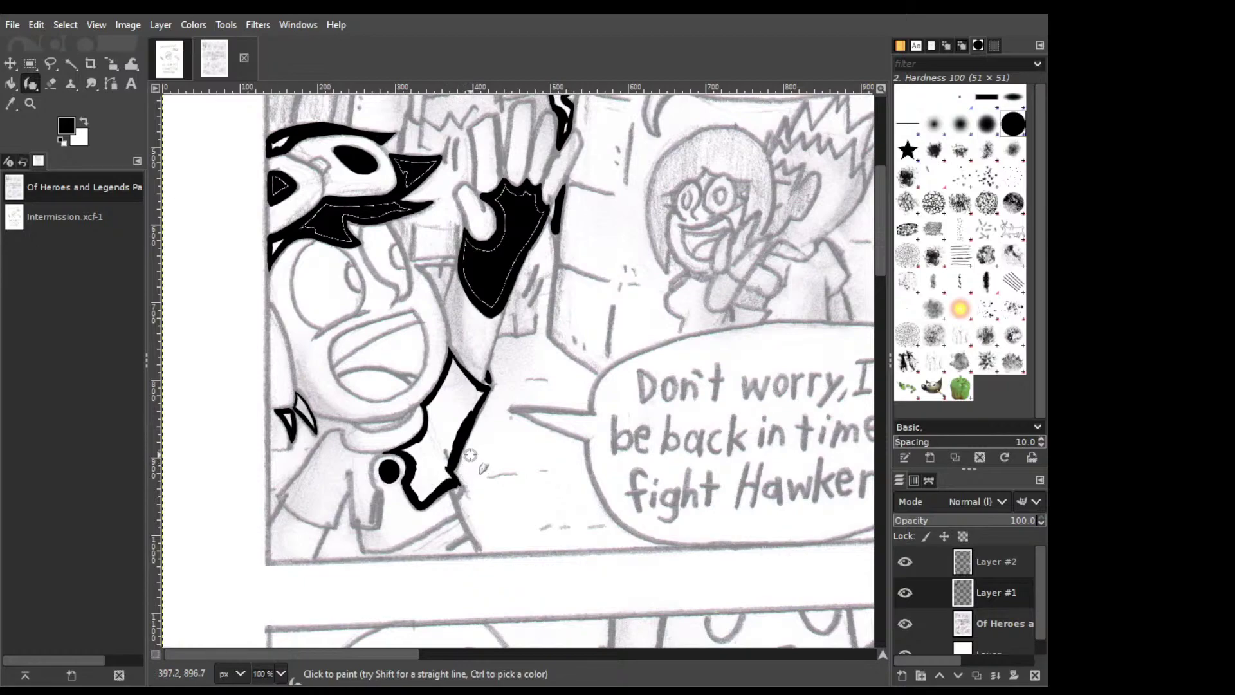
pyautogui.click(456, 495)
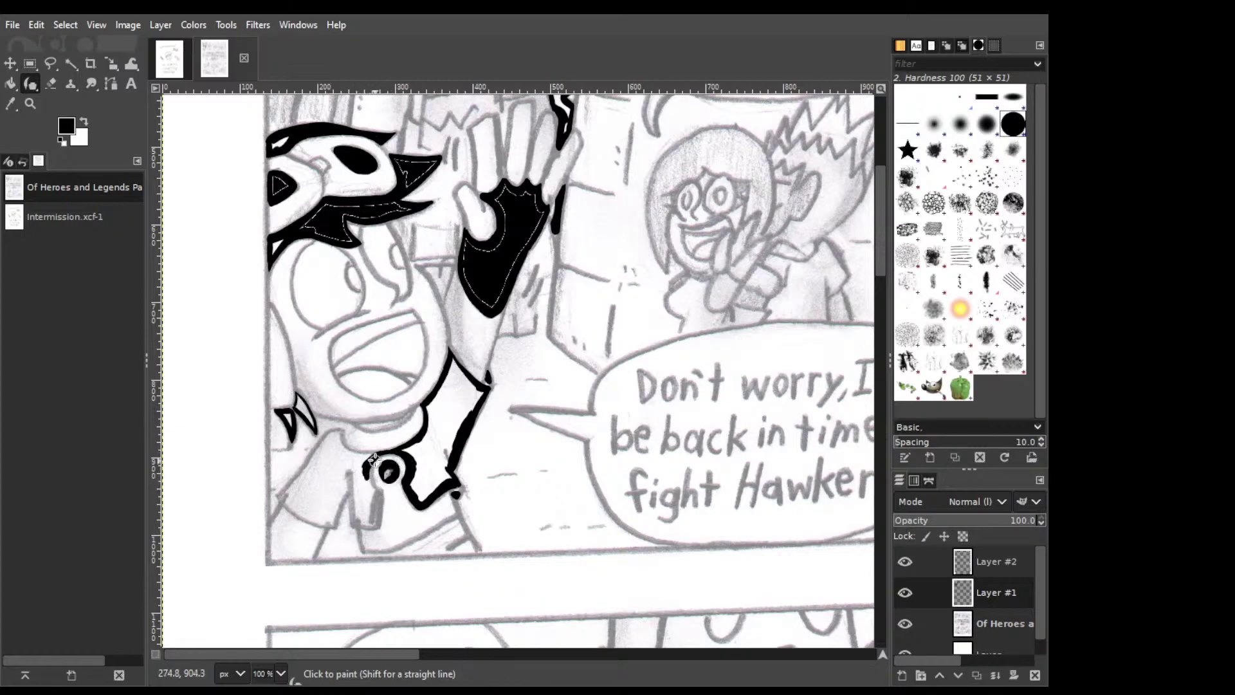
# Ink the curved vest line over the upper left of the chest emblem, keeping a gap around the emblem.
pyautogui.hotkey('ctrl', 'z')
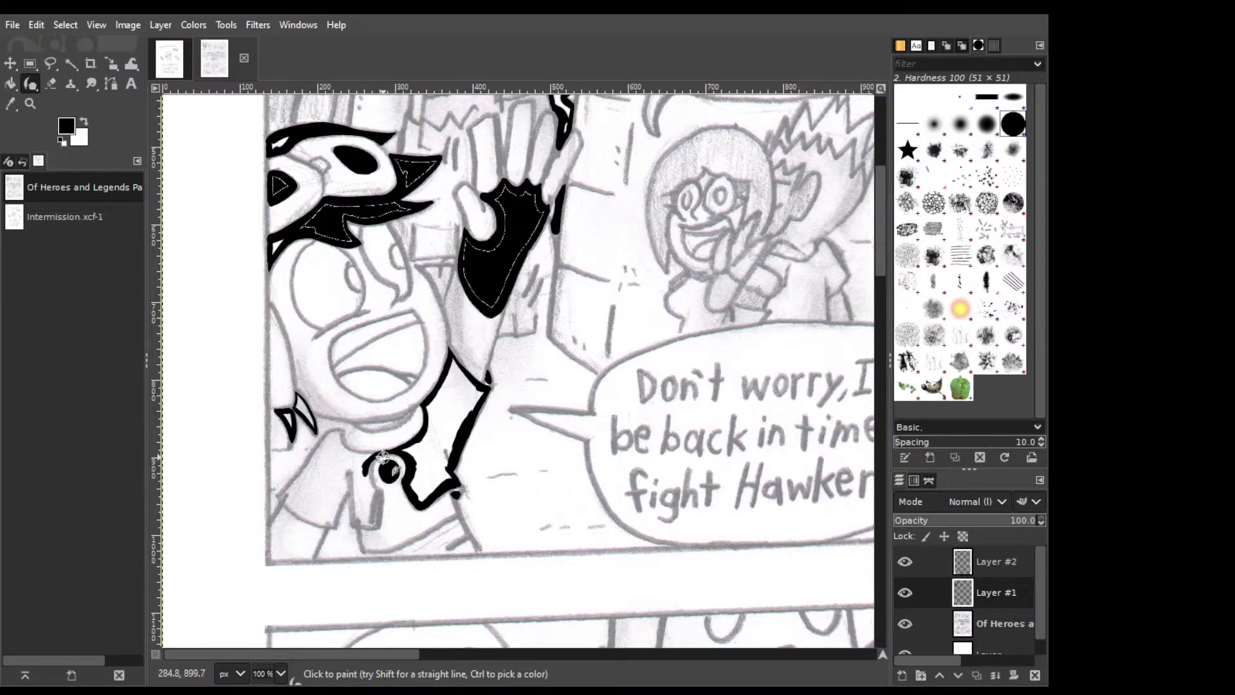
pyautogui.press('c')
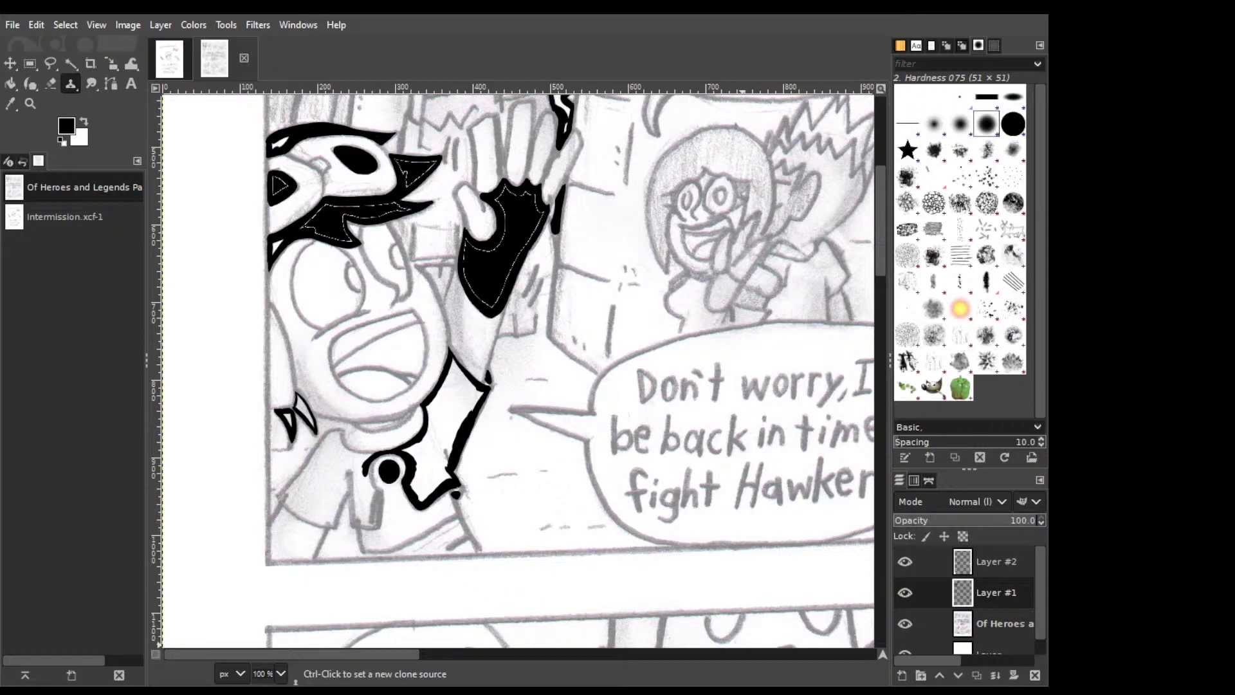
pyautogui.press('p')
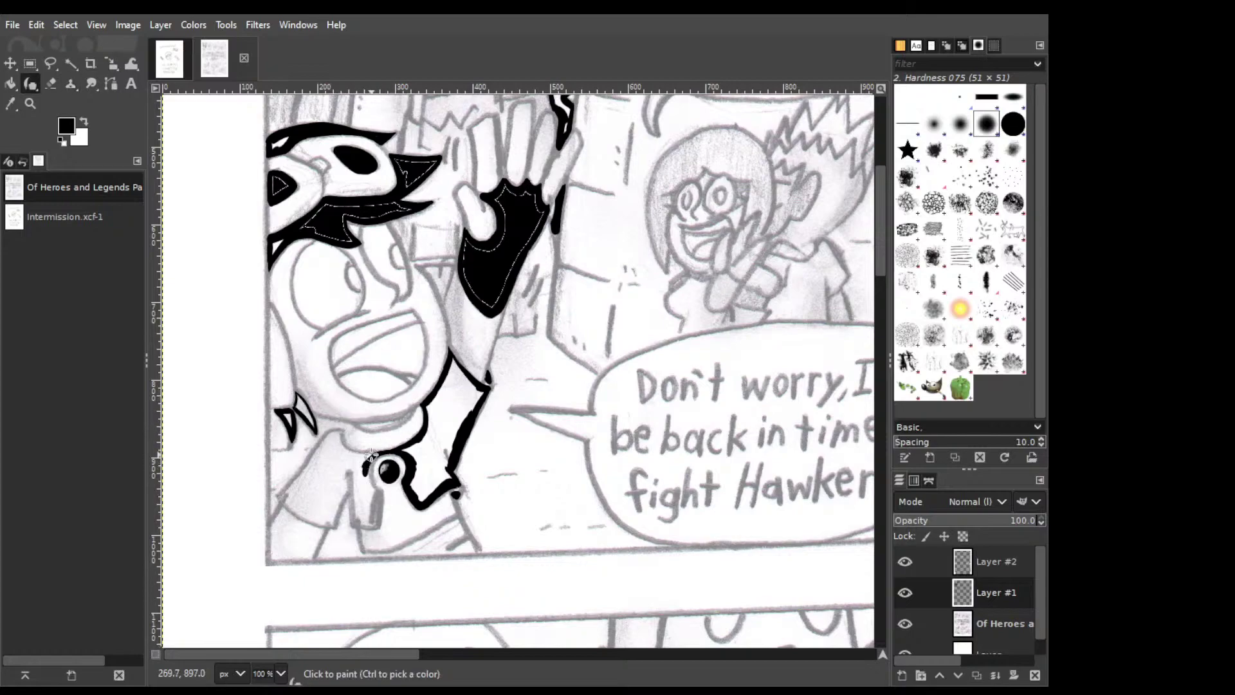
pyautogui.moveTo(377, 454)
pyautogui.mouseDown()
pyautogui.moveTo(368, 464)
pyautogui.moveTo(387, 458)
pyautogui.mouseUp()
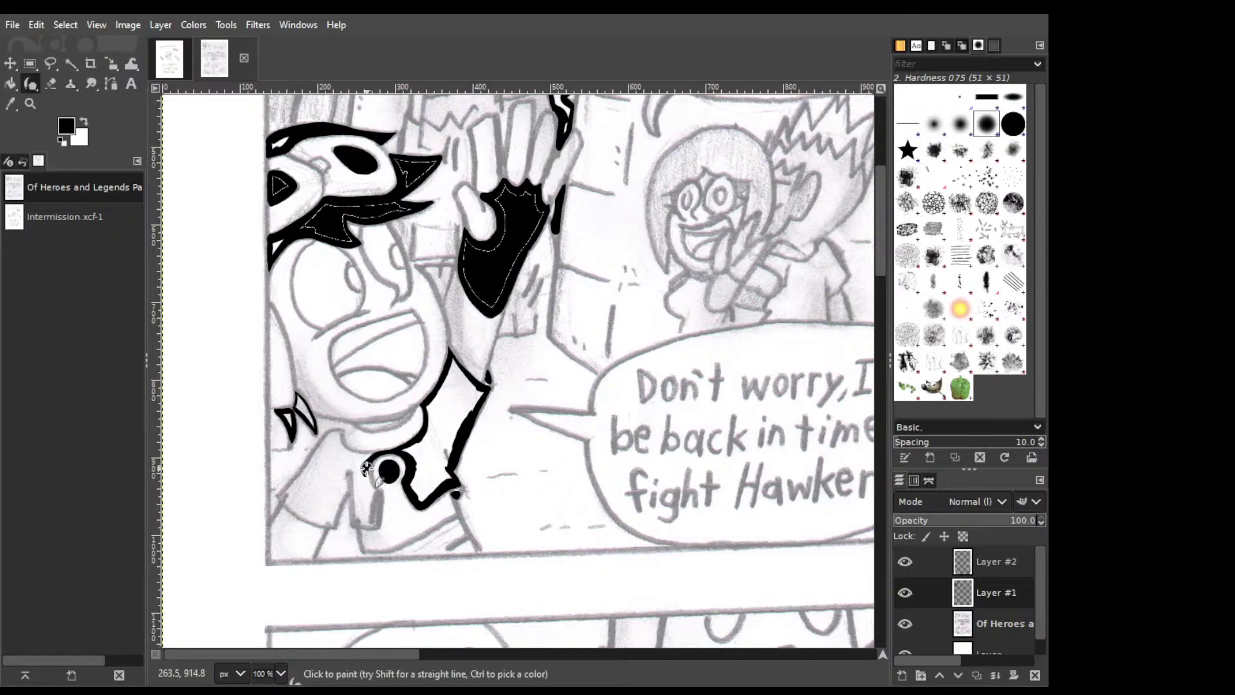
pyautogui.hotkey('ctrl', 'z')
# Ink the narrow rectangular vest flap below the emblem's left side and trim its outer lower corner with the eraser.
pyautogui.moveTo(368, 472)
pyautogui.mouseDown()
pyautogui.moveTo(375, 518)
pyautogui.moveTo(370, 457)
pyautogui.moveTo(374, 530)
pyautogui.moveTo(375, 501)
pyautogui.moveTo(356, 502)
pyautogui.moveTo(351, 473)
pyautogui.moveTo(355, 504)
pyautogui.moveTo(346, 461)
pyautogui.moveTo(378, 518)
pyautogui.mouseUp()
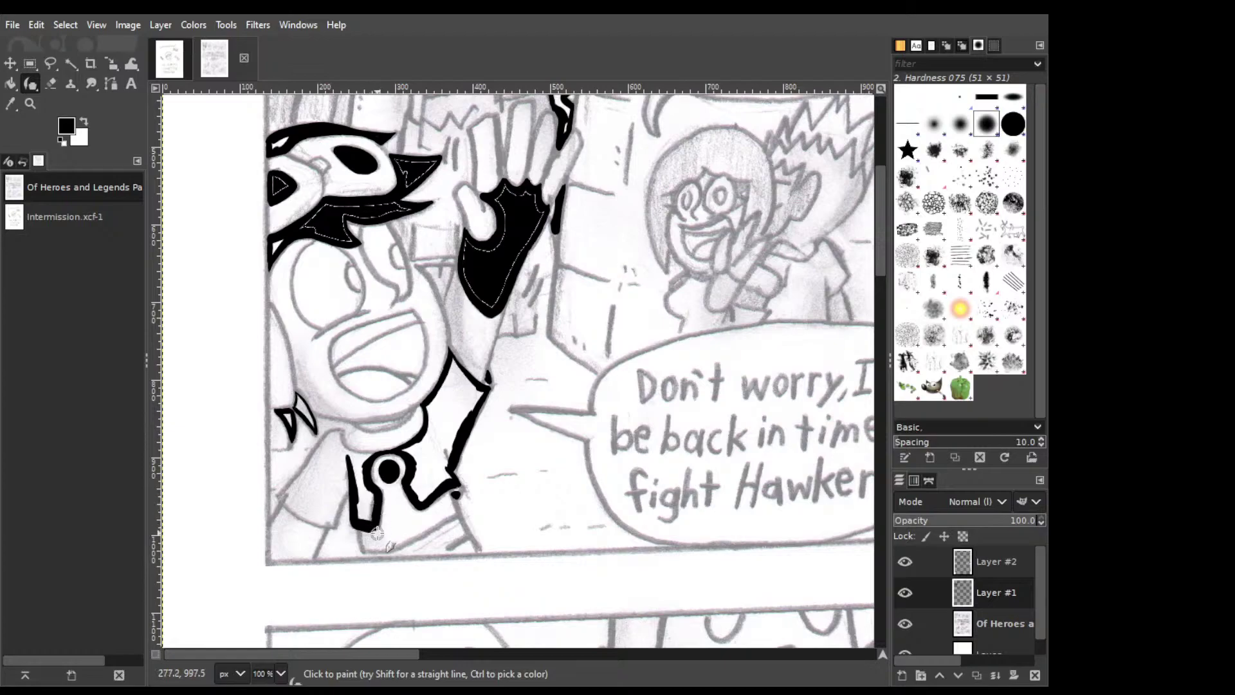
pyautogui.hotkey('shift', 'e')
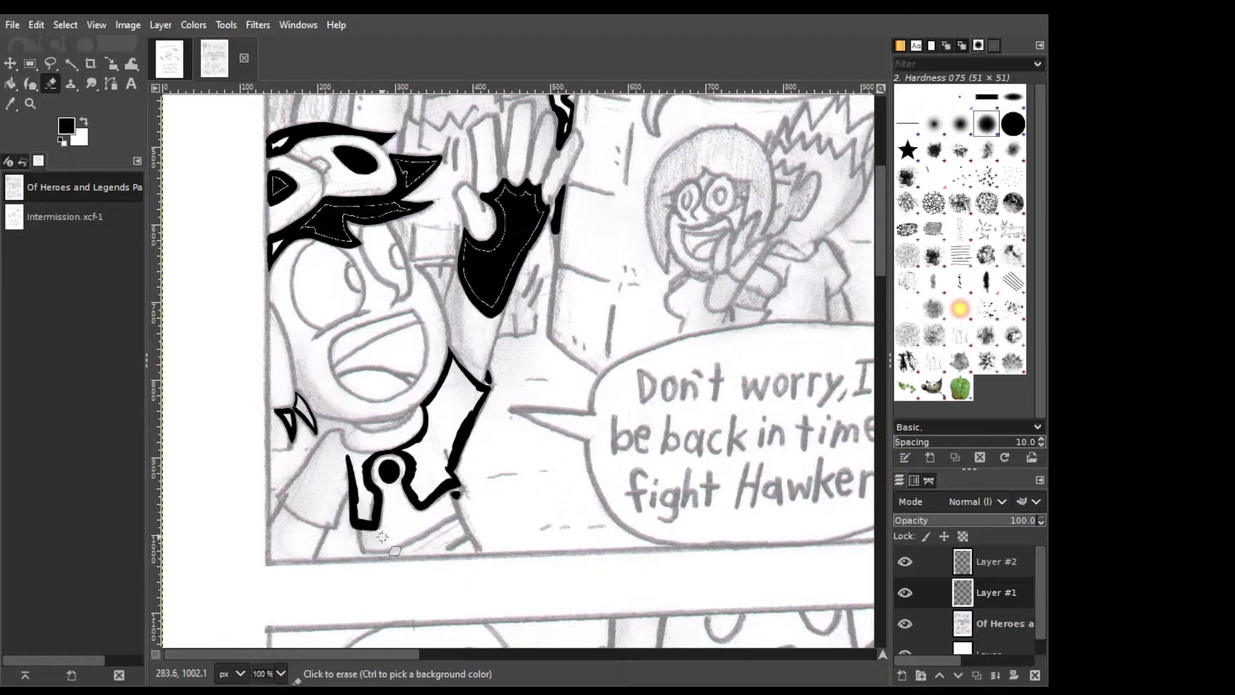
pyautogui.click(350, 518)
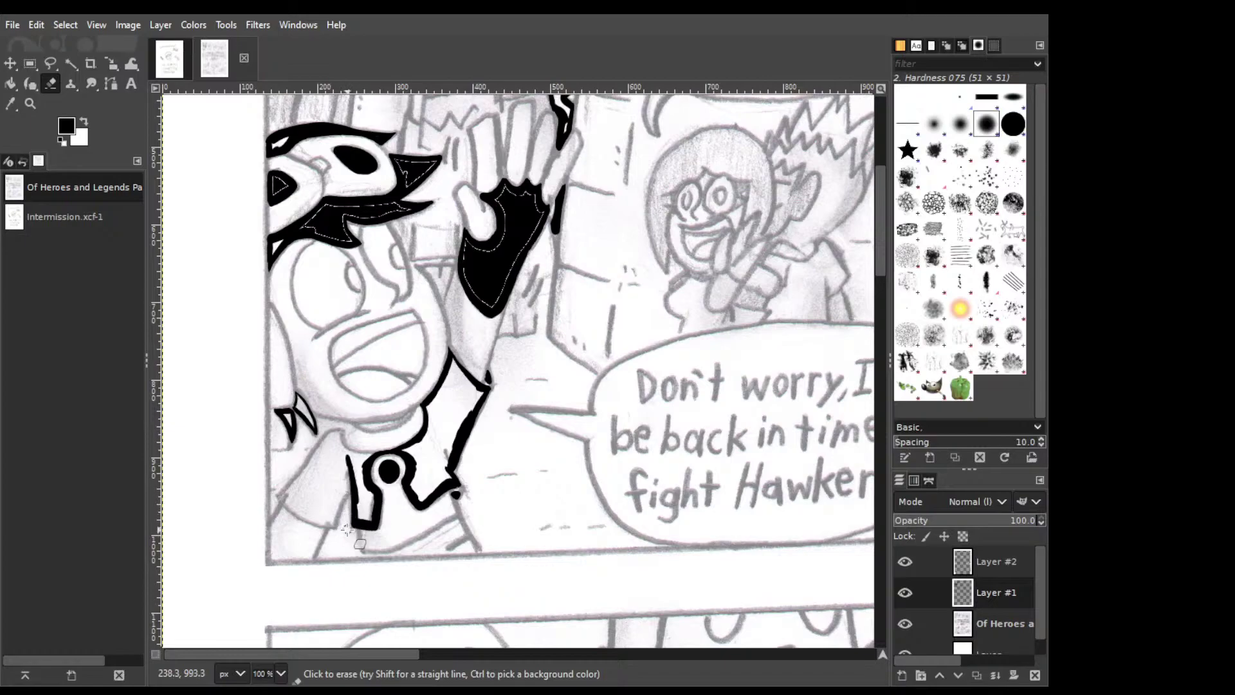
# Ink the inner edge of the vest's left sleeve beside the narrow flap and the sleeve's lower hem.
pyautogui.press('p')
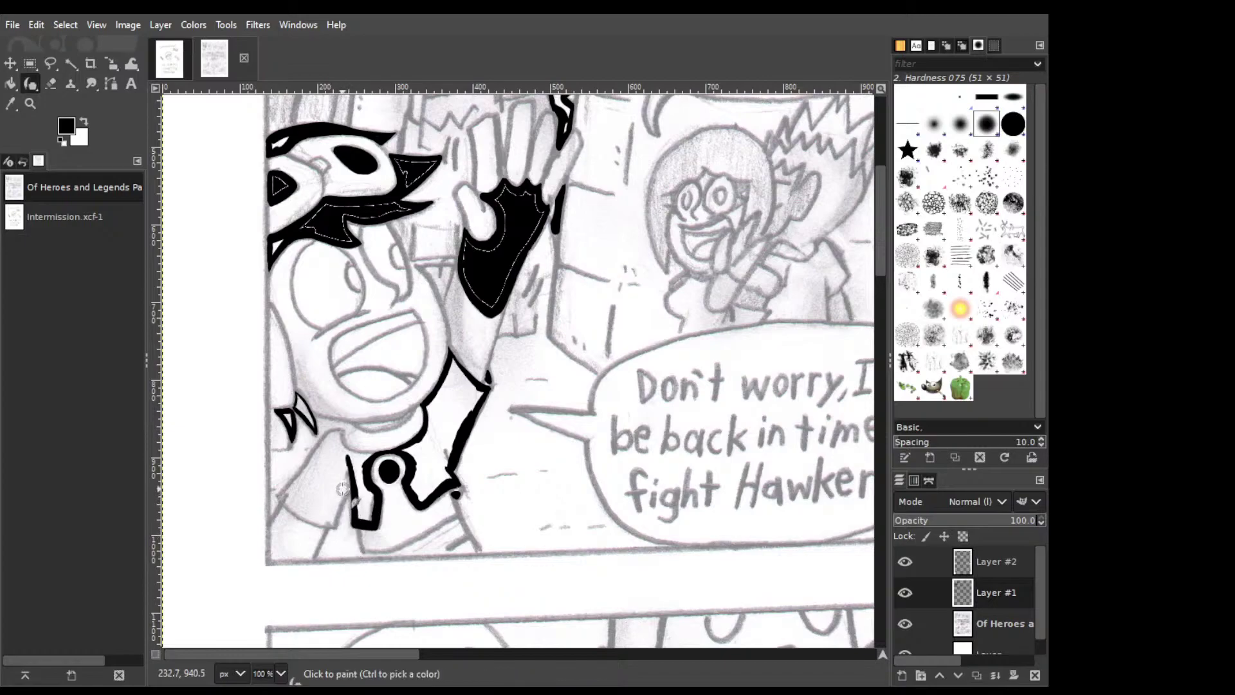
pyautogui.click(352, 483)
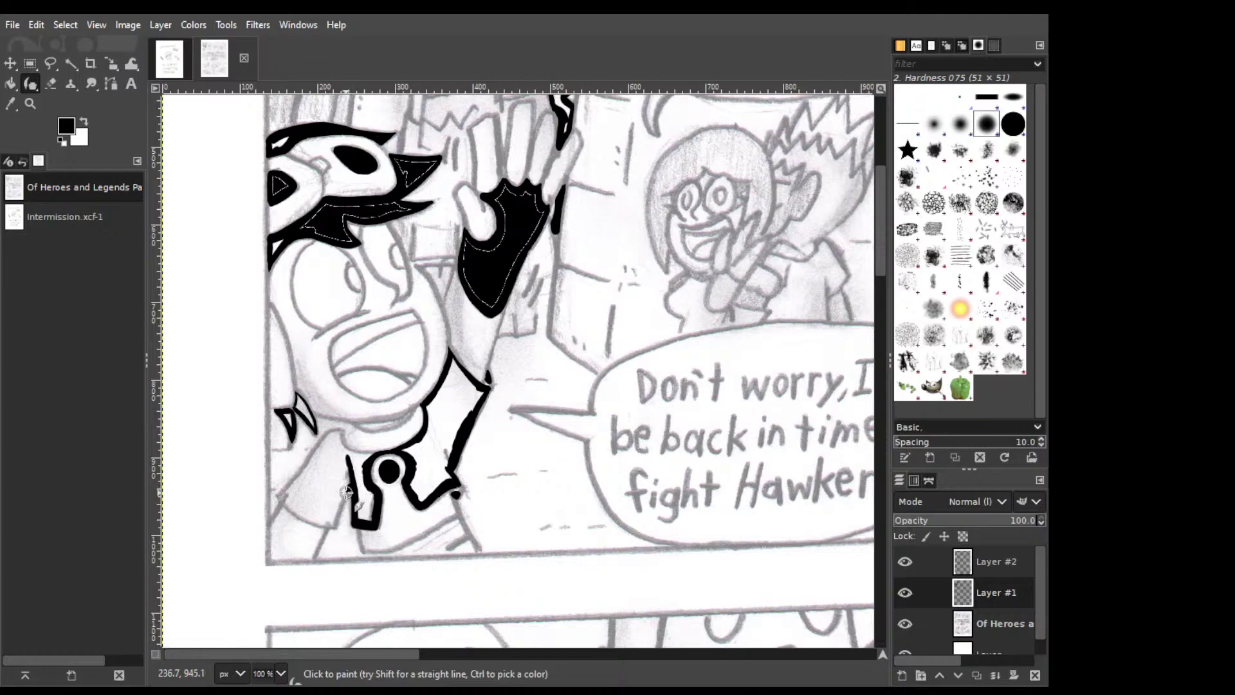
pyautogui.moveTo(351, 479); pyautogui.dragTo(334, 517)
pyautogui.hotkey('ctrl', 'z')
pyautogui.moveTo(351, 481); pyautogui.dragTo(334, 523)
pyautogui.hotkey('ctrl', 'z')
pyautogui.moveTo(351, 479); pyautogui.dragTo(334, 523)
pyautogui.moveTo(284, 499); pyautogui.dragTo(331, 527)
# Ink the slanted outer edge of the vest's left sleeve up to the neck and close the outline along the collar.
pyautogui.moveTo(283, 495)
pyautogui.mouseDown()
pyautogui.moveTo(315, 473)
pyautogui.moveTo(289, 488)
pyautogui.moveTo(327, 439)
pyautogui.mouseUp()
pyautogui.hotkey('ctrl', 'z')
pyautogui.hotkey('ctrl', 'z')
pyautogui.hotkey('ctrl', 'z')
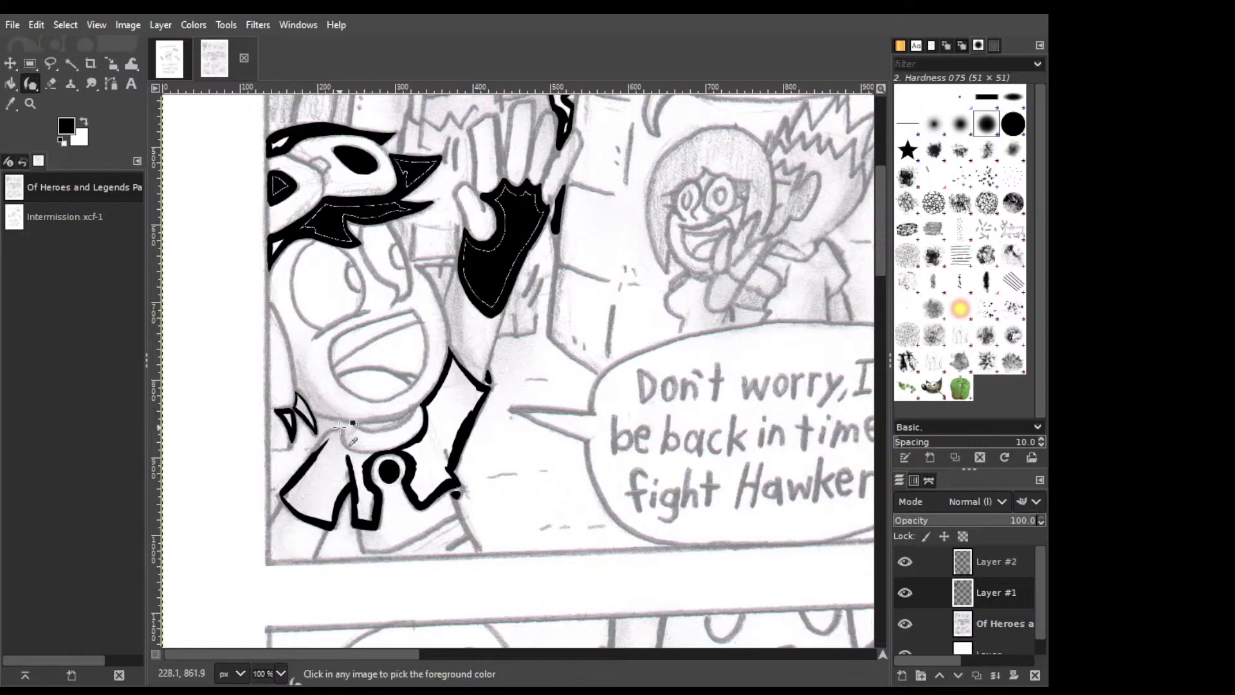
pyautogui.hotkey('ctrl', 'z')
pyautogui.hotkey('ctrl', 'z')
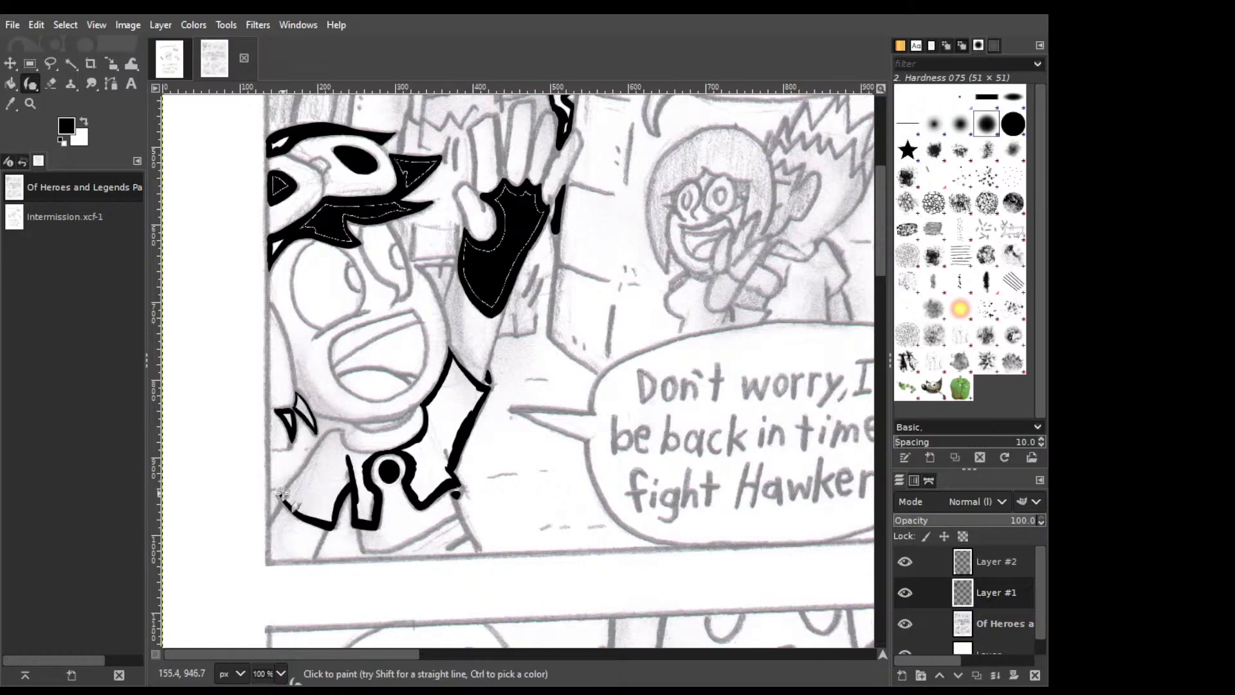
pyautogui.moveTo(284, 490); pyautogui.dragTo(337, 436)
pyautogui.hotkey('ctrl', 'z')
pyautogui.hotkey('ctrl', 'z')
pyautogui.moveTo(281, 494)
pyautogui.mouseDown()
pyautogui.moveTo(338, 433)
pyautogui.moveTo(283, 494)
pyautogui.mouseUp()
pyautogui.hotkey('ctrl', 'z')
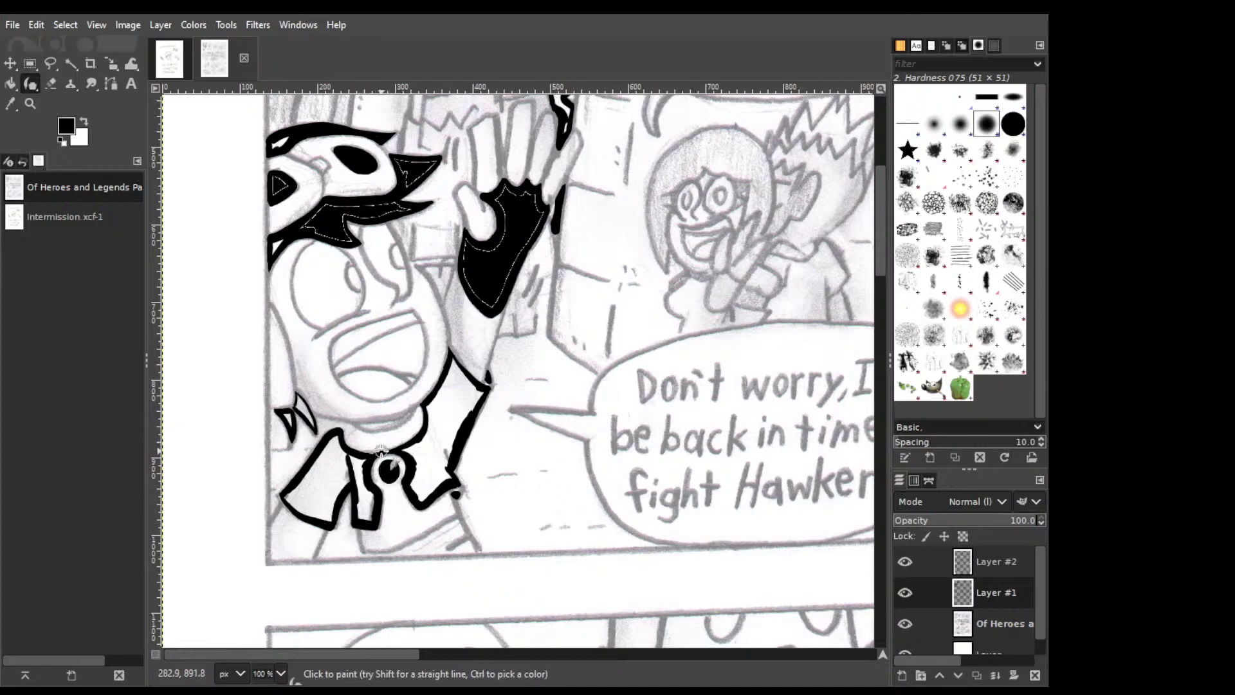
# Fill the outlined right side, left sleeve and narrow flap of the vest with black, and save the image.
pyautogui.hotkey('shift', 'b')
pyautogui.click(508, 379)
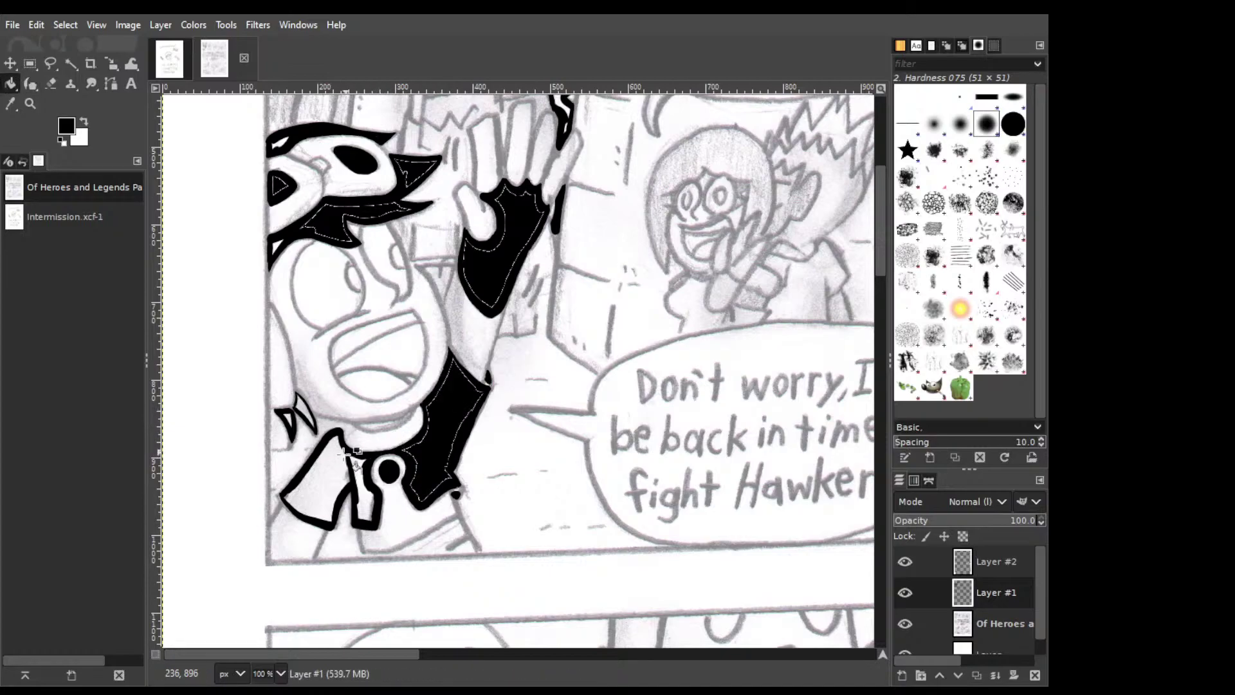
pyautogui.click(337, 468)
pyautogui.click(363, 479)
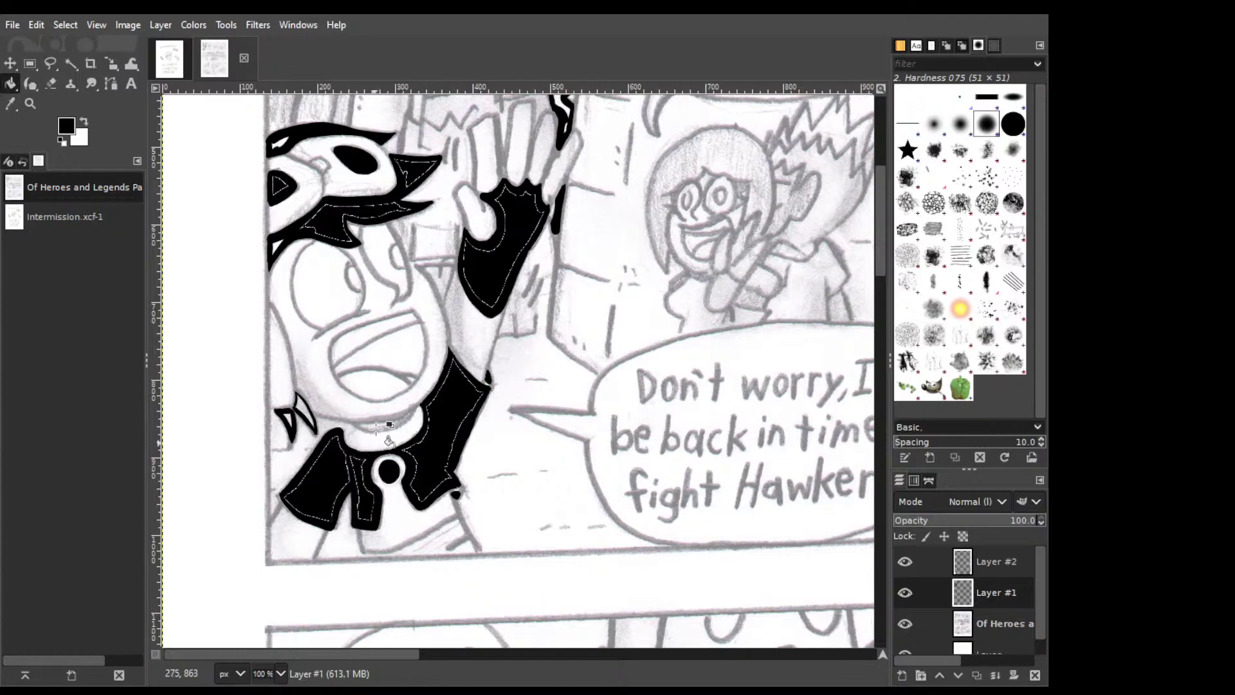
pyautogui.hotkey('ctrl', 's')
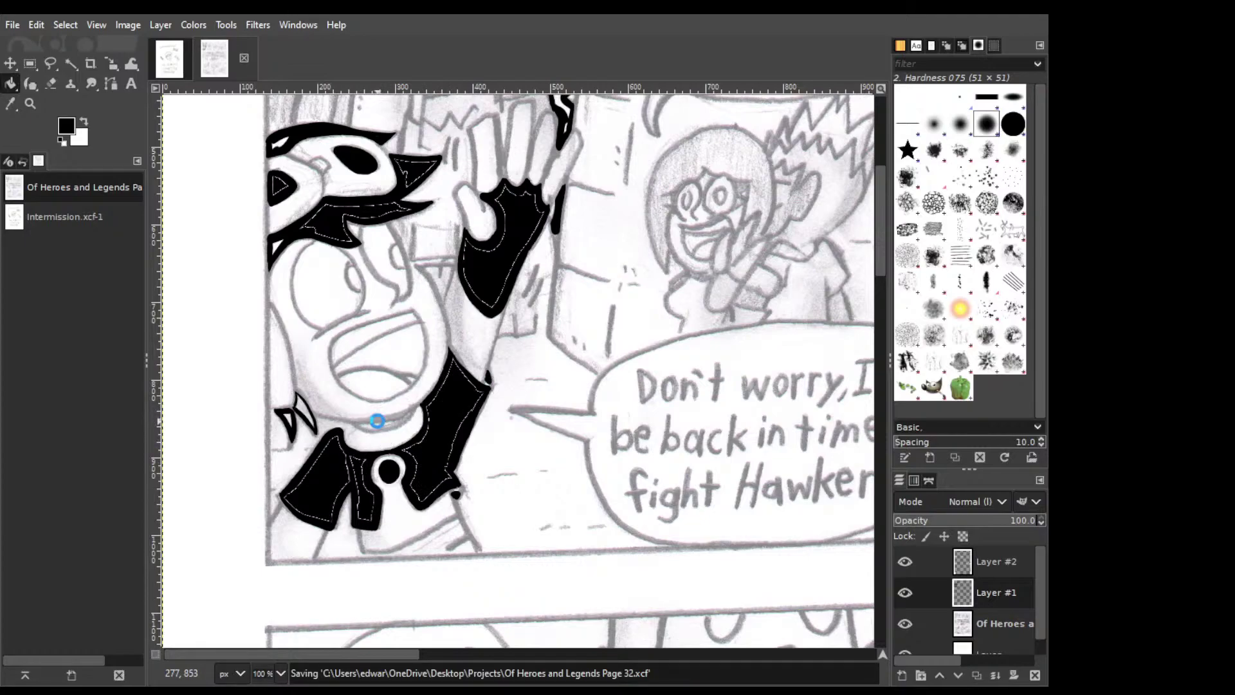
# Outline the curved band at the boy's waist above the panel border and fill it with black.
pyautogui.press('p')
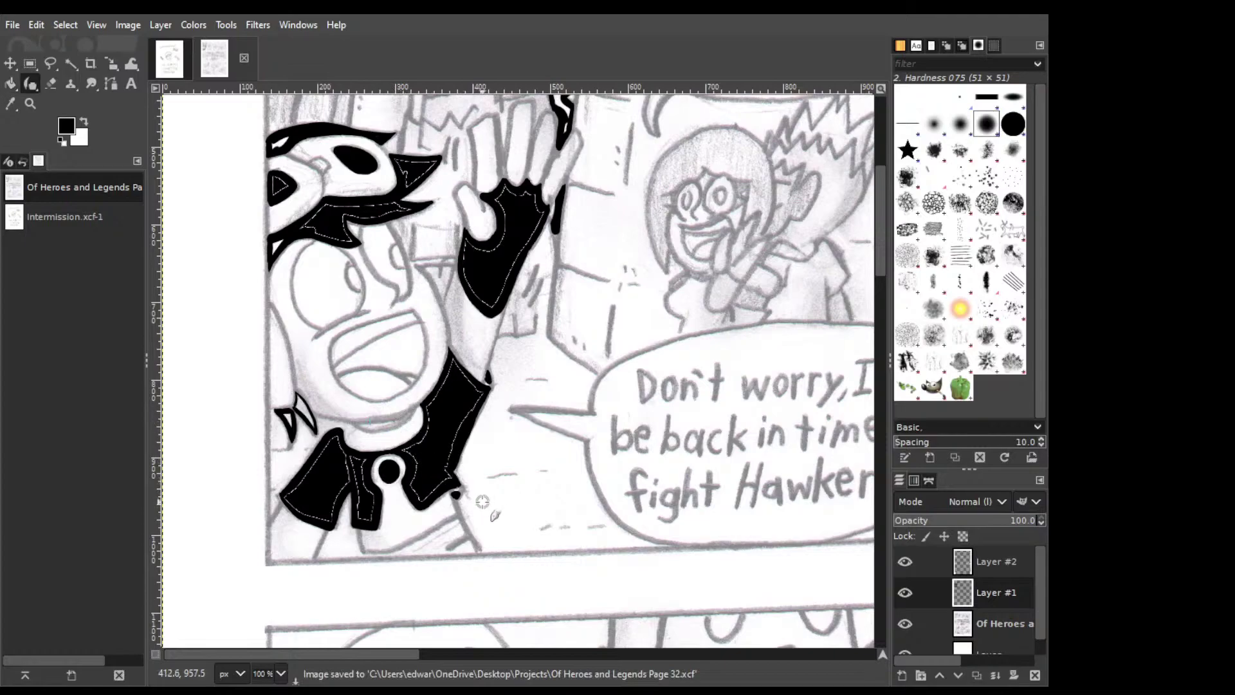
pyautogui.moveTo(456, 513); pyautogui.dragTo(468, 535)
pyautogui.hotkey('ctrl', 'z')
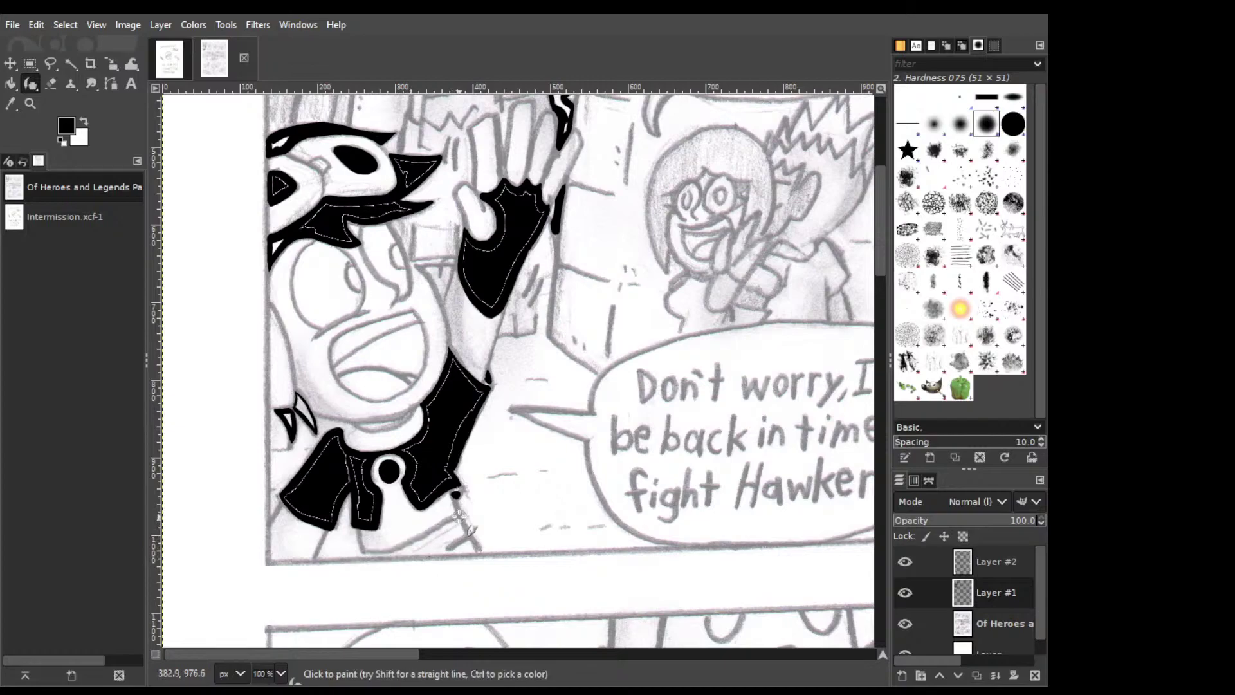
pyautogui.moveTo(452, 517); pyautogui.dragTo(367, 552)
pyautogui.moveTo(364, 556)
pyautogui.mouseDown()
pyautogui.moveTo(453, 544)
pyautogui.moveTo(465, 533)
pyautogui.moveTo(458, 520)
pyautogui.mouseUp()
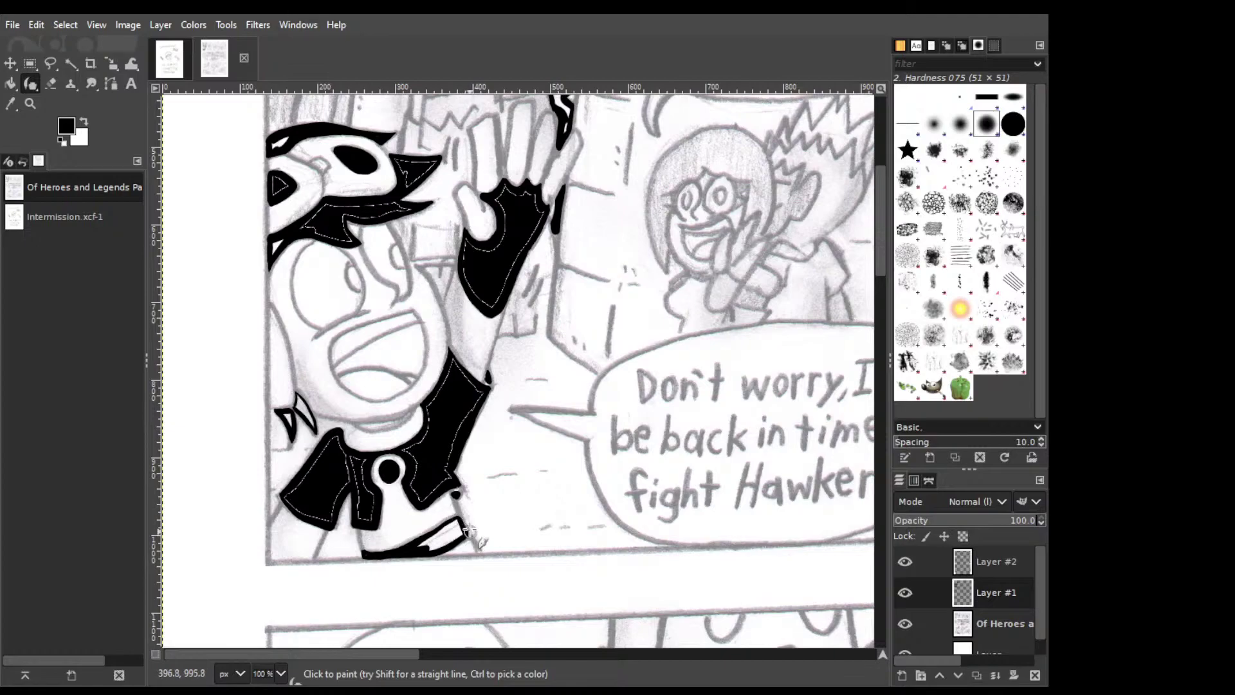
pyautogui.hotkey('shift', 'b')
pyautogui.click(450, 531)
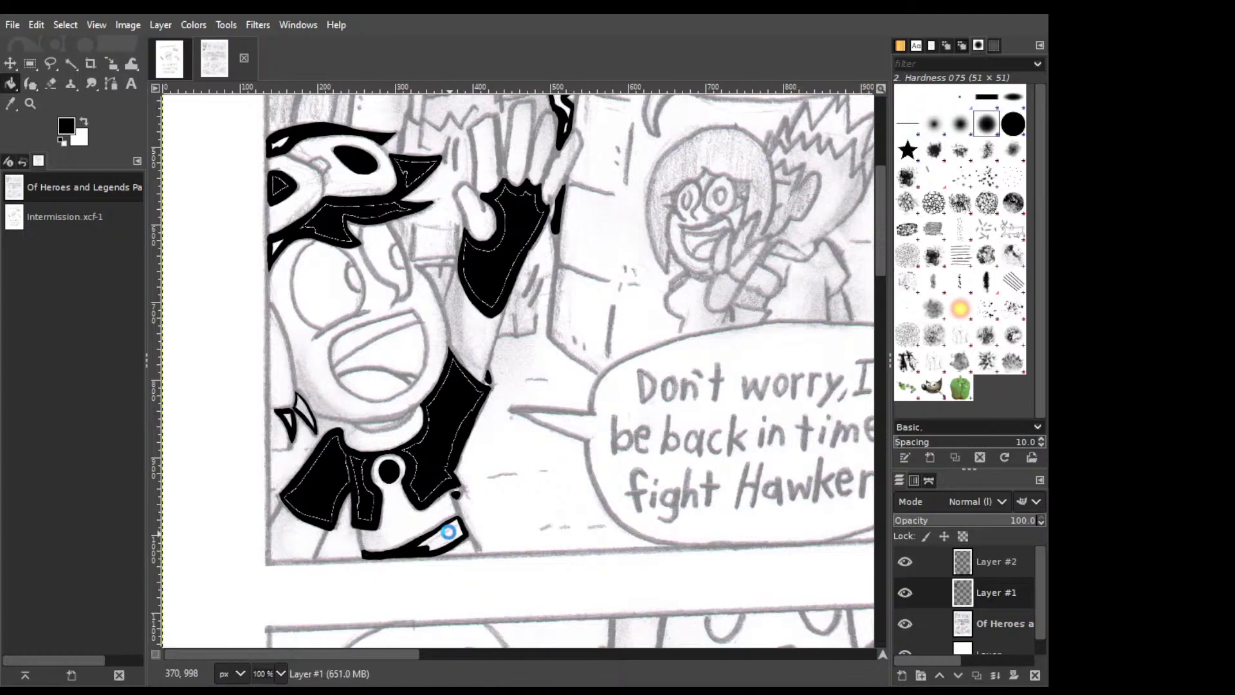
# Ink the inner right side and upper edge of the dark area in the boy's open mouth.
pyautogui.press('p')
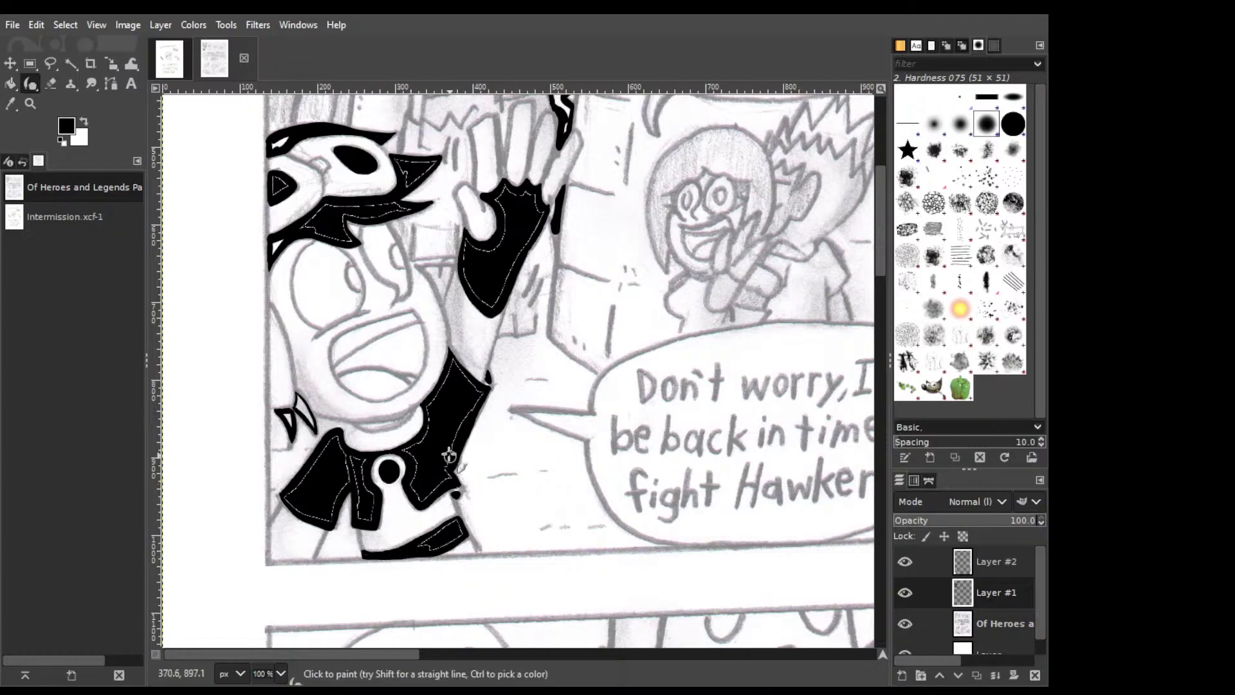
pyautogui.moveTo(336, 367); pyautogui.dragTo(368, 346)
pyautogui.hotkey('ctrl', 'z')
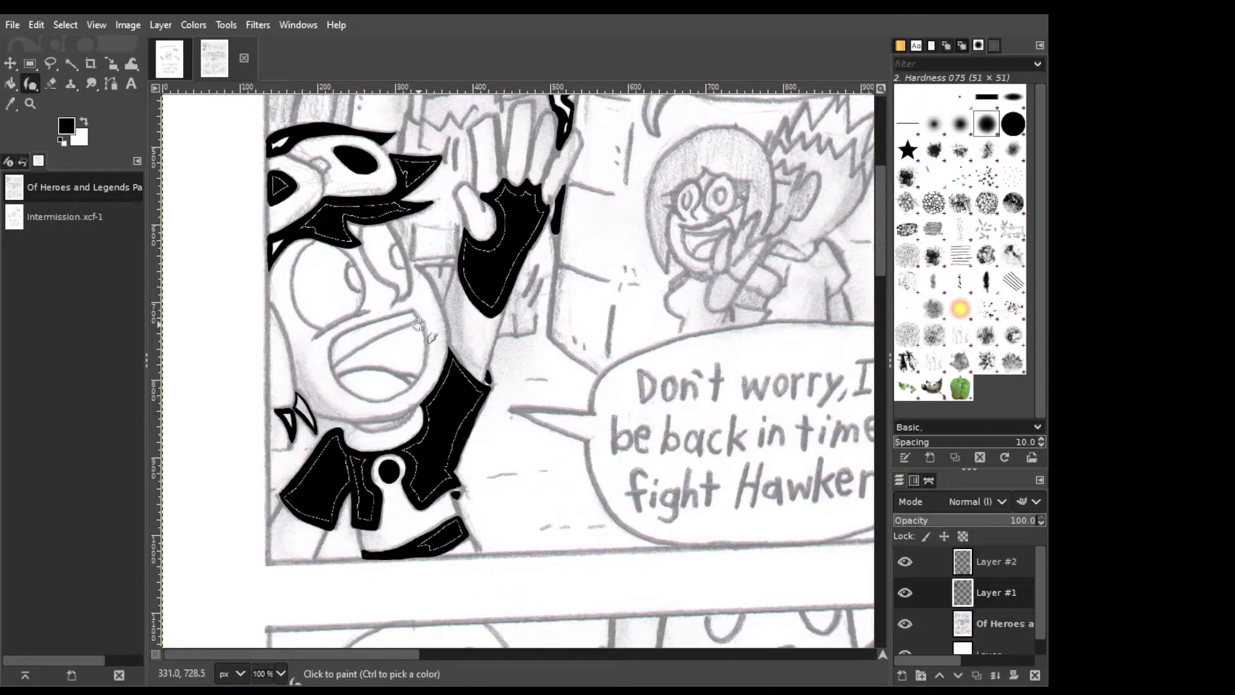
pyautogui.moveTo(419, 330)
pyautogui.mouseDown()
pyautogui.moveTo(417, 373)
pyautogui.moveTo(400, 360)
pyautogui.moveTo(417, 371)
pyautogui.mouseUp()
pyautogui.hotkey('ctrl', 'z')
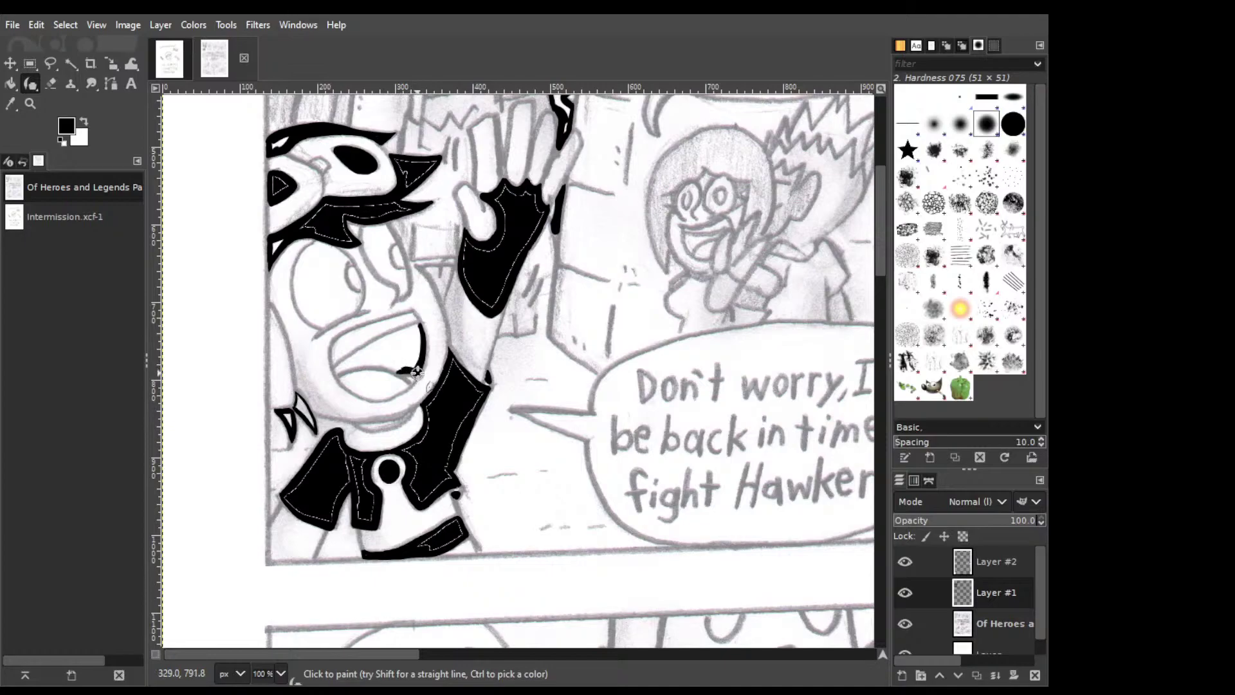
pyautogui.moveTo(412, 325)
pyautogui.mouseDown()
pyautogui.moveTo(333, 368)
pyautogui.moveTo(403, 328)
pyautogui.moveTo(345, 362)
pyautogui.mouseUp()
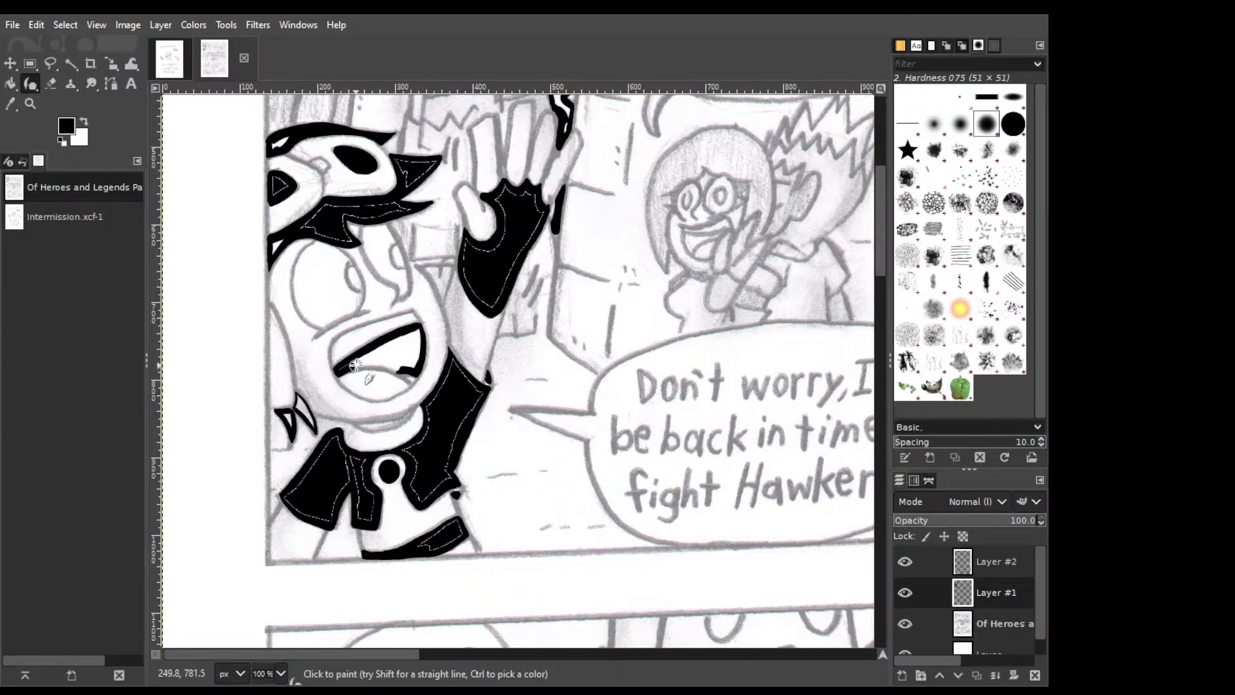
# Ink the line along the top of the boy's tongue and fill the enclosed mouth area with black.
pyautogui.moveTo(355, 365); pyautogui.dragTo(402, 371)
pyautogui.hotkey('ctrl', 'z')
pyautogui.moveTo(391, 367); pyautogui.dragTo(344, 369)
pyautogui.press('shift')
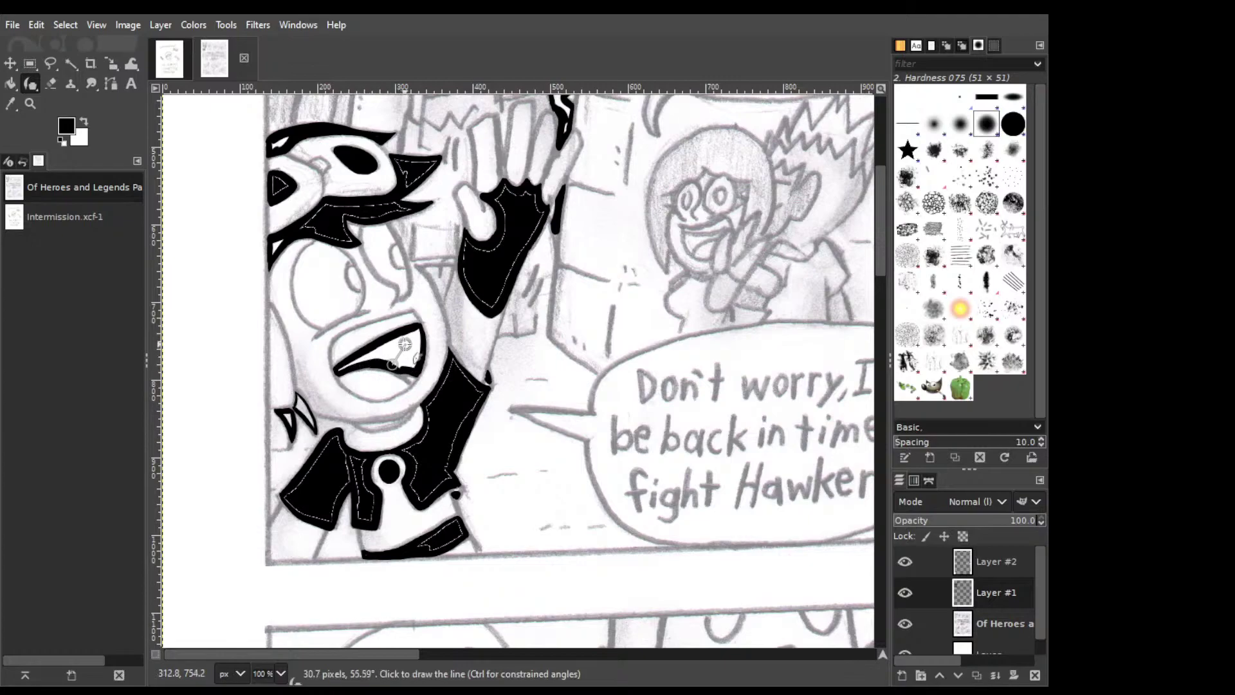
pyautogui.hotkey('shift', 'b')
pyautogui.click(410, 336)
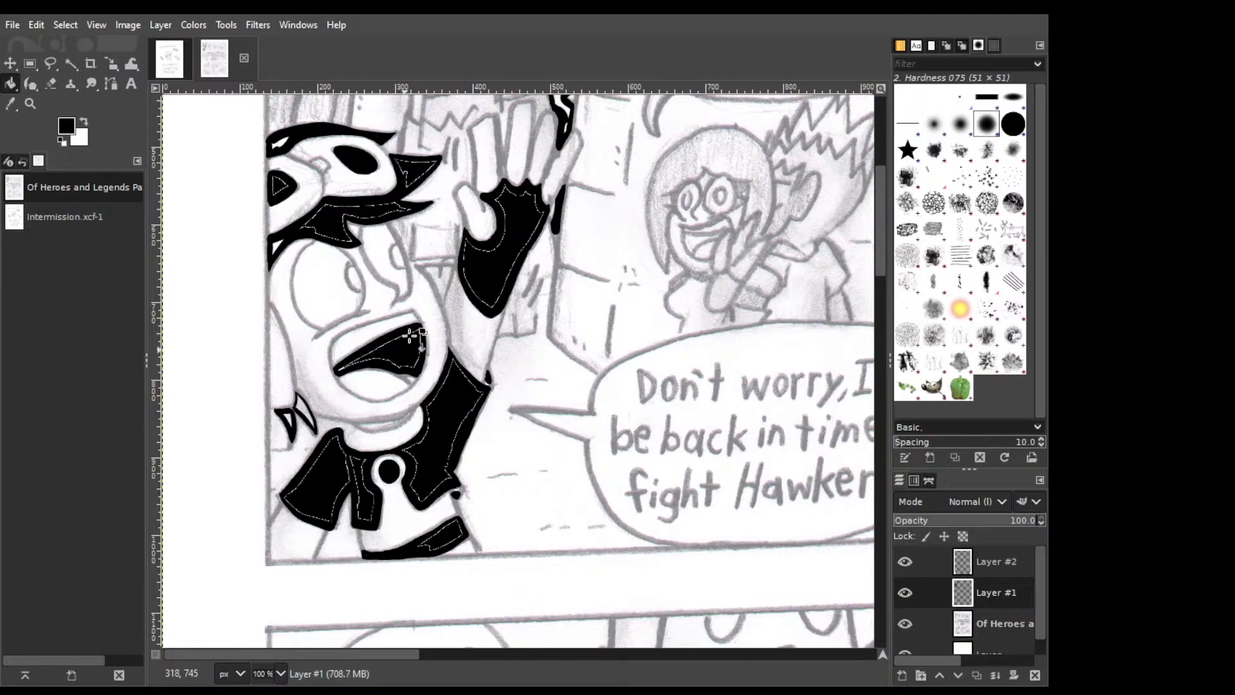
# Ink the boy's two pupils, leaving a small highlight in the left one and making the right one solid black.
pyautogui.press('p')
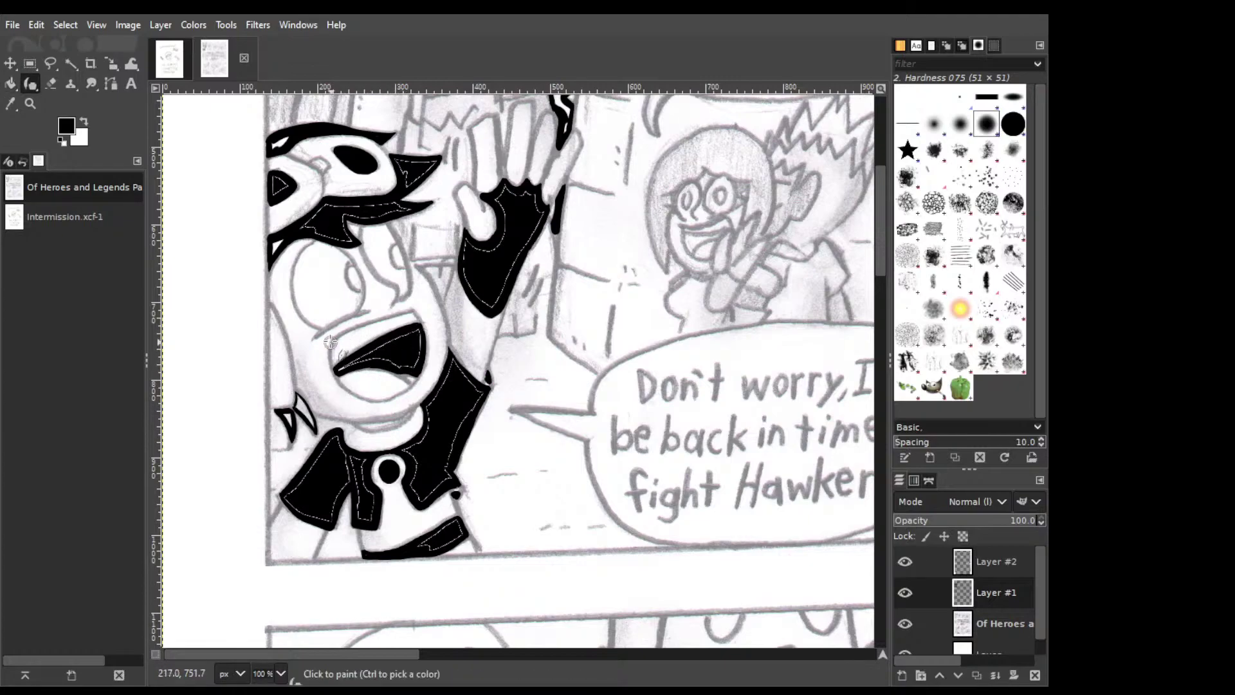
pyautogui.click(354, 262)
pyautogui.moveTo(354, 262)
pyautogui.mouseDown()
pyautogui.moveTo(351, 289)
pyautogui.moveTo(355, 271)
pyautogui.mouseUp()
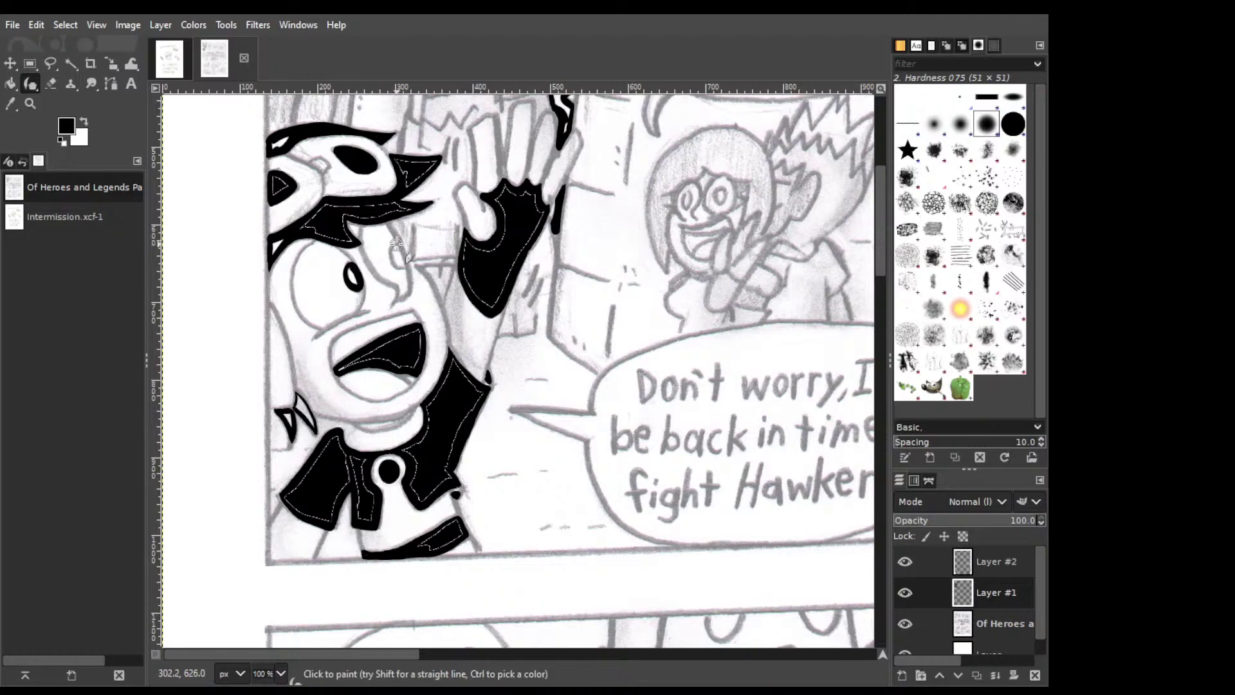
pyautogui.moveTo(394, 247); pyautogui.dragTo(395, 256)
pyautogui.moveTo(394, 258)
pyautogui.mouseDown()
pyautogui.moveTo(404, 249)
pyautogui.moveTo(402, 260)
pyautogui.mouseUp()
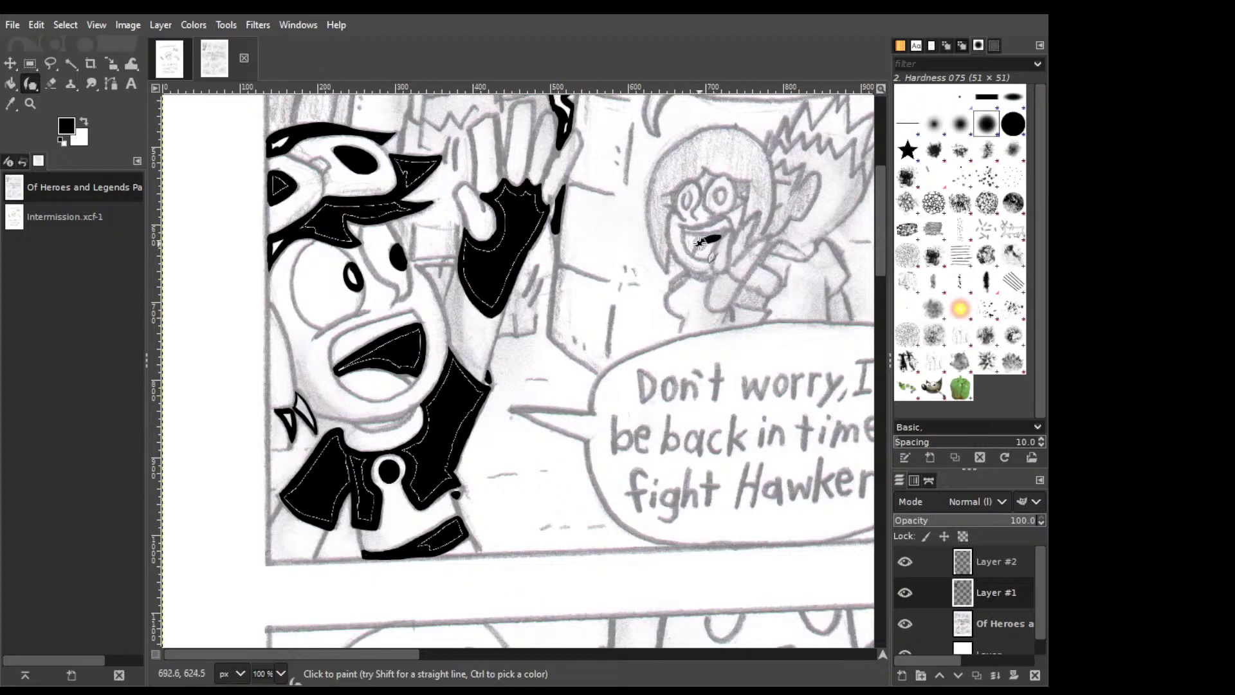
# Ink the inside of the background girl's open mouth solid black.
pyautogui.moveTo(721, 235); pyautogui.dragTo(691, 248)
pyautogui.hotkey('ctrl', 'z')
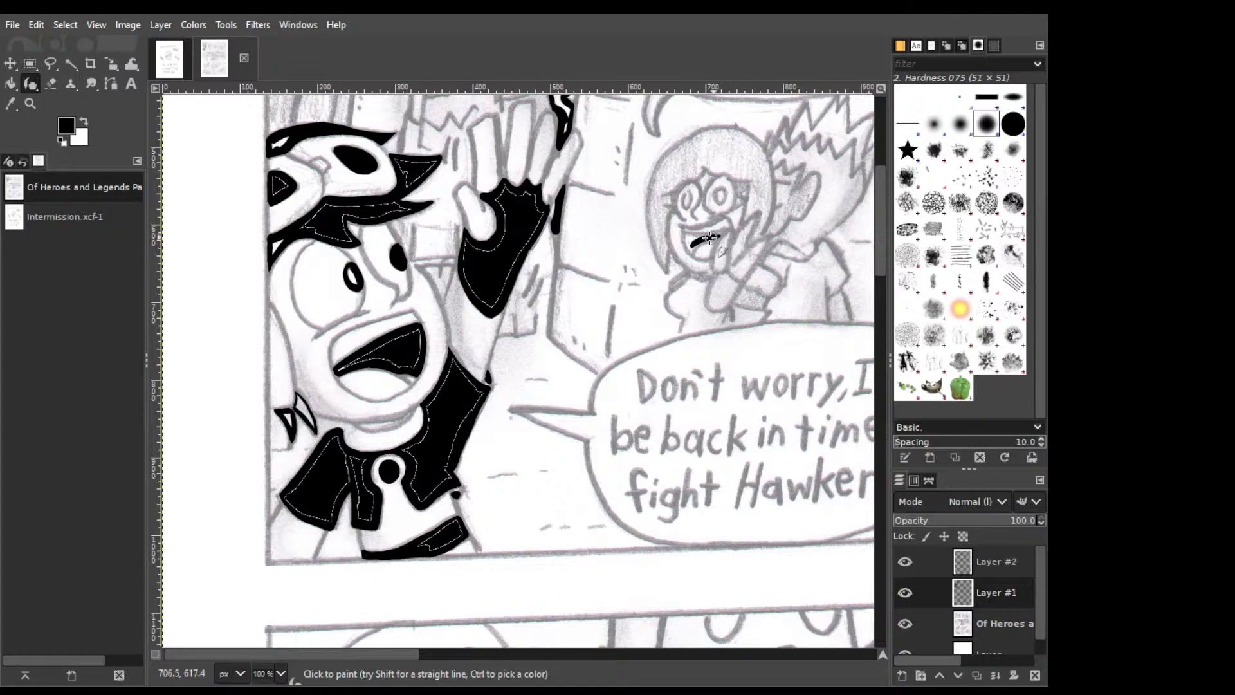
pyautogui.moveTo(687, 236); pyautogui.dragTo(692, 249)
pyautogui.hotkey('ctrl', 'z')
pyautogui.moveTo(685, 233)
pyautogui.mouseDown()
pyautogui.moveTo(694, 251)
pyautogui.moveTo(702, 241)
pyautogui.moveTo(689, 238)
pyautogui.moveTo(715, 235)
pyautogui.mouseUp()
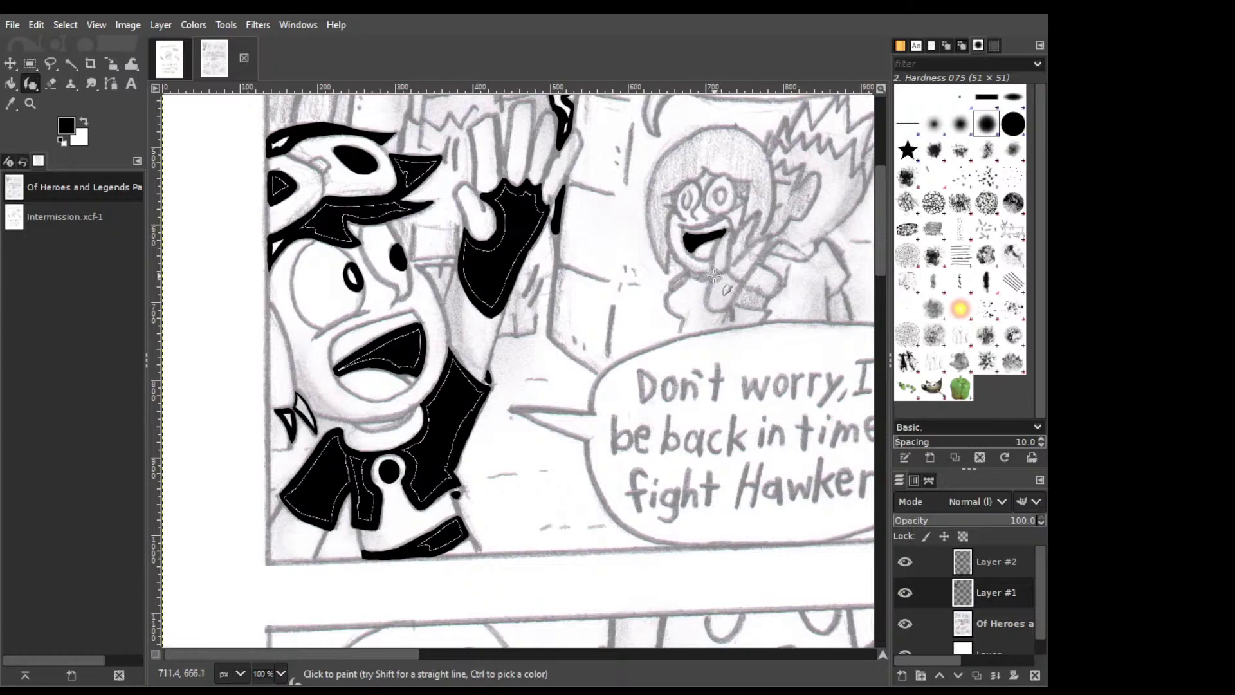
# Outline the oval cuff below the girl's raised hand and fill it with black.
pyautogui.moveTo(709, 286)
pyautogui.mouseDown()
pyautogui.moveTo(707, 300)
pyautogui.moveTo(742, 281)
pyautogui.mouseUp()
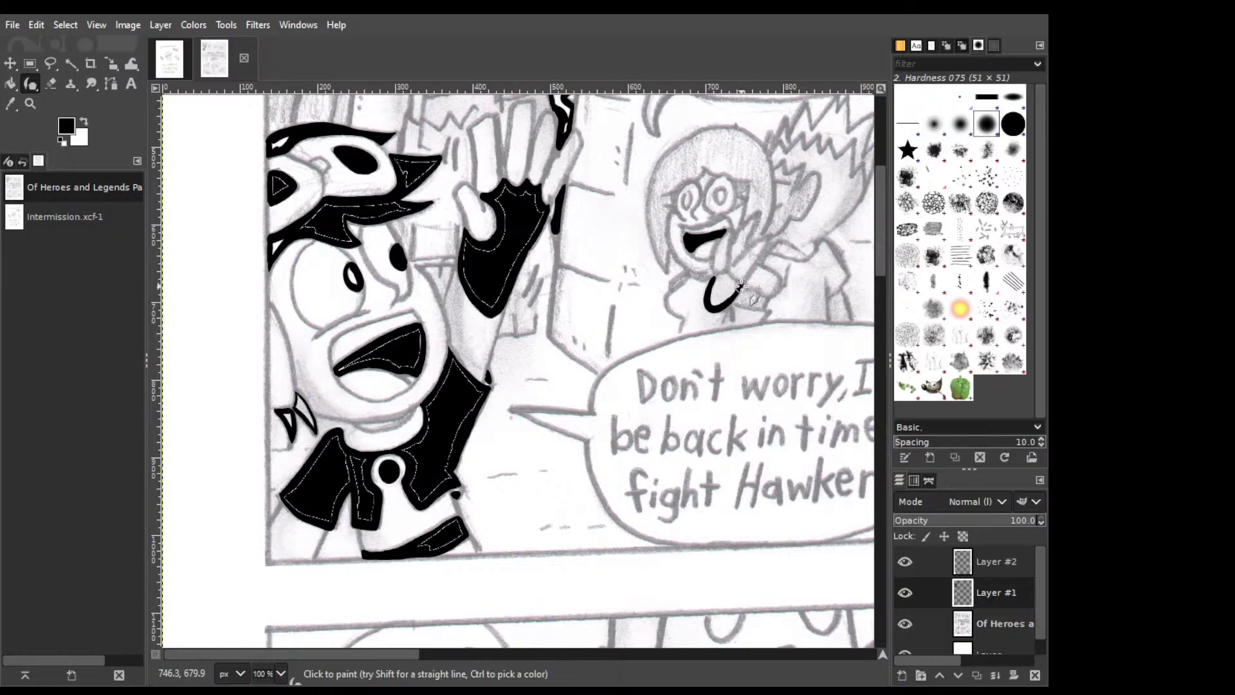
pyautogui.moveTo(740, 285); pyautogui.dragTo(720, 287)
pyautogui.hotkey('shift', 'b')
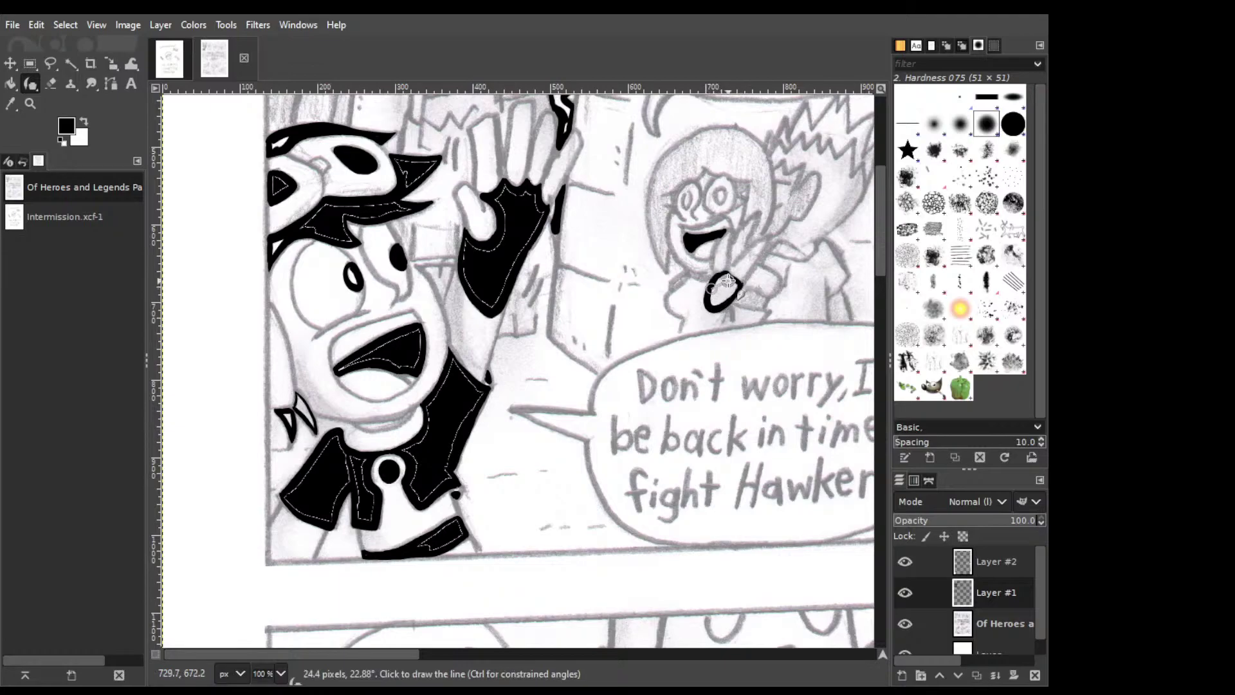
pyautogui.click(724, 282)
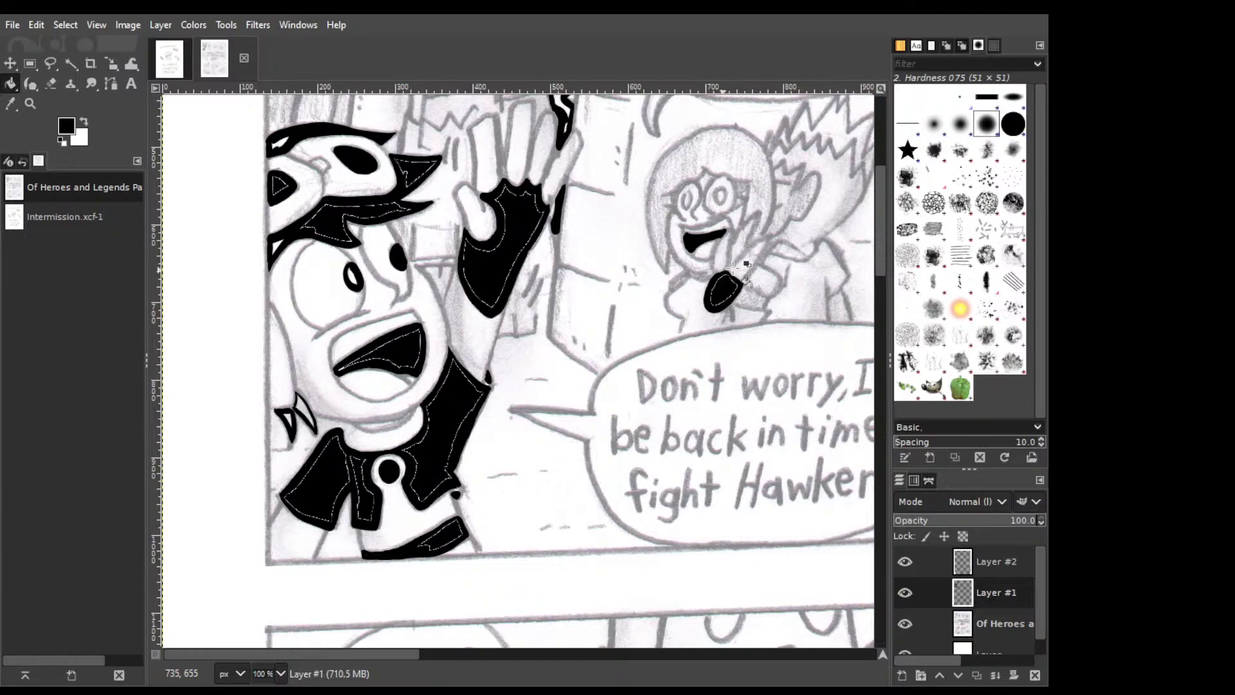
# Ink both of the girl's pupils as solid black ovals.
pyautogui.press('p')
pyautogui.moveTo(684, 202); pyautogui.dragTo(684, 205)
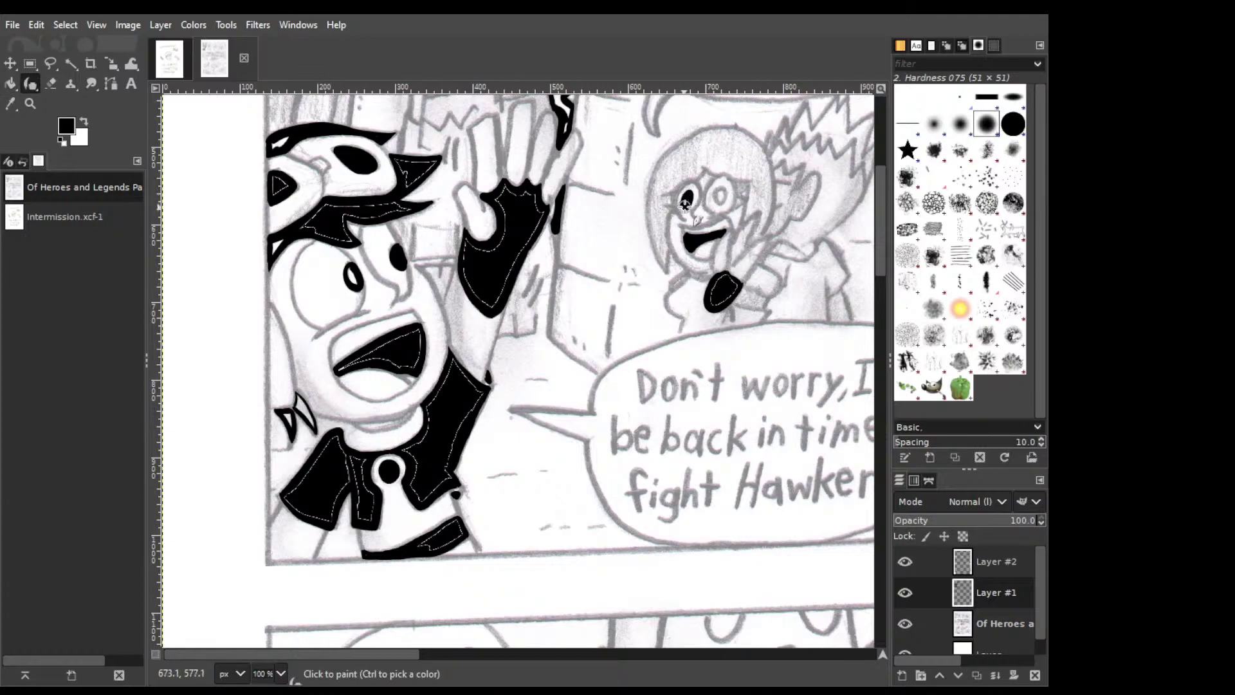
pyautogui.hotkey('ctrl', 'z')
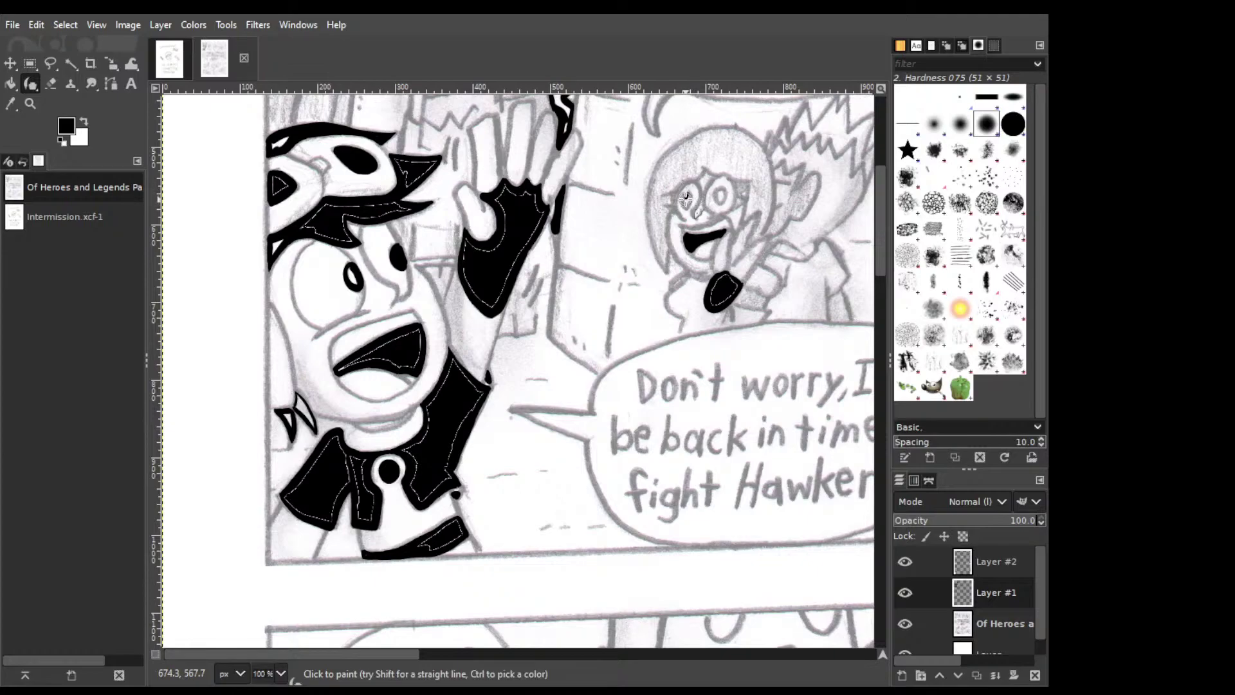
pyautogui.moveTo(685, 197); pyautogui.dragTo(690, 194)
pyautogui.moveTo(722, 189); pyautogui.dragTo(721, 191)
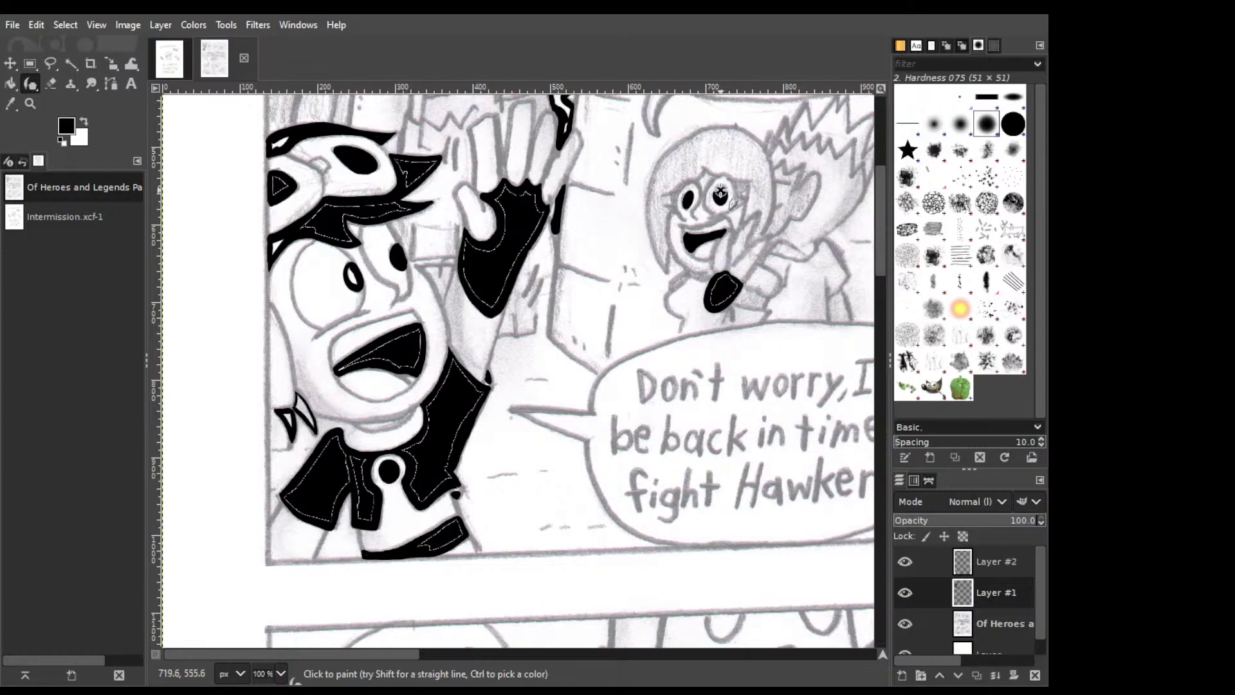
pyautogui.hotkey('ctrl', 'z')
pyautogui.hotkey('ctrl', 'z')
pyautogui.moveTo(718, 190); pyautogui.dragTo(718, 199)
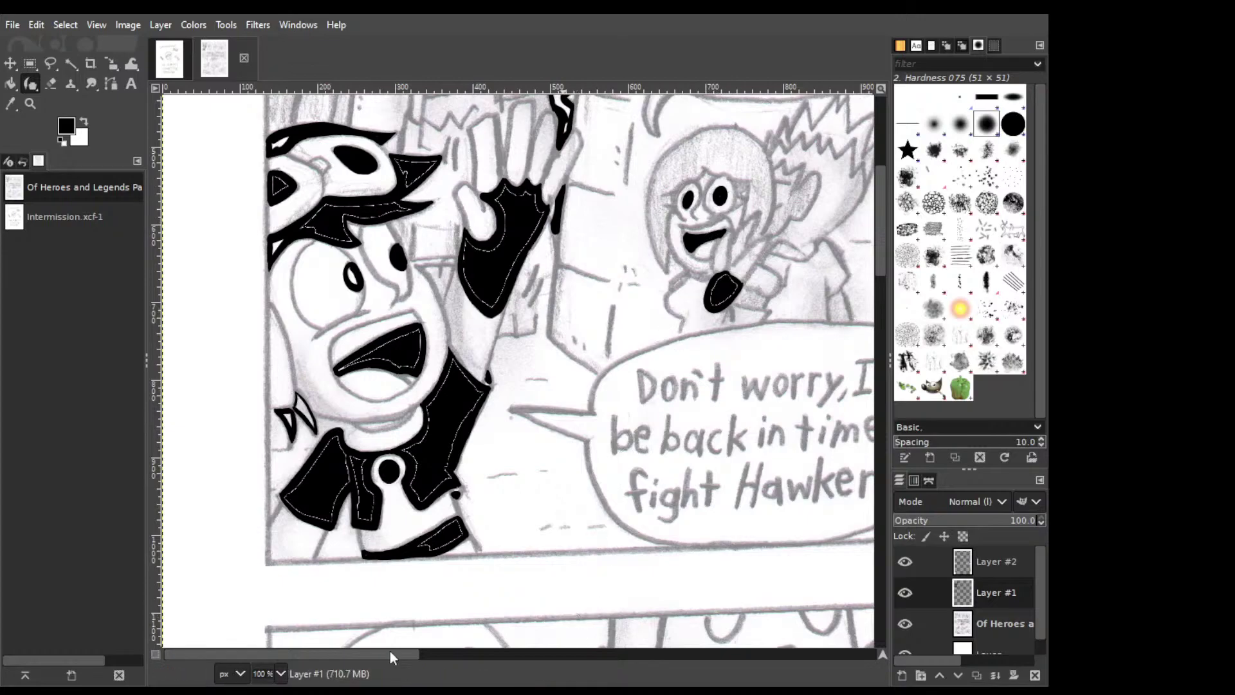
# Look over the second panel and the rest of the first panel for remaining areas to ink.
pyautogui.moveTo(390, 651); pyautogui.dragTo(680, 651)
pyautogui.moveTo(880, 238); pyautogui.dragTo(883, 212)
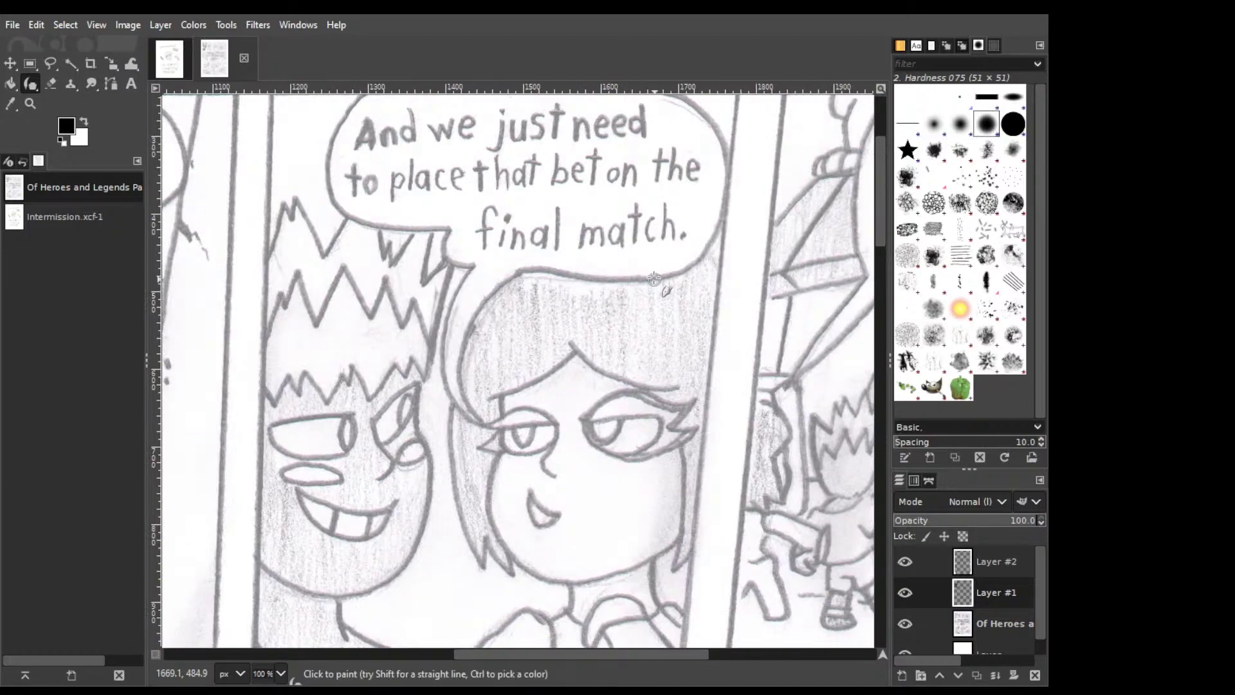
pyautogui.moveTo(672, 655); pyautogui.dragTo(611, 655)
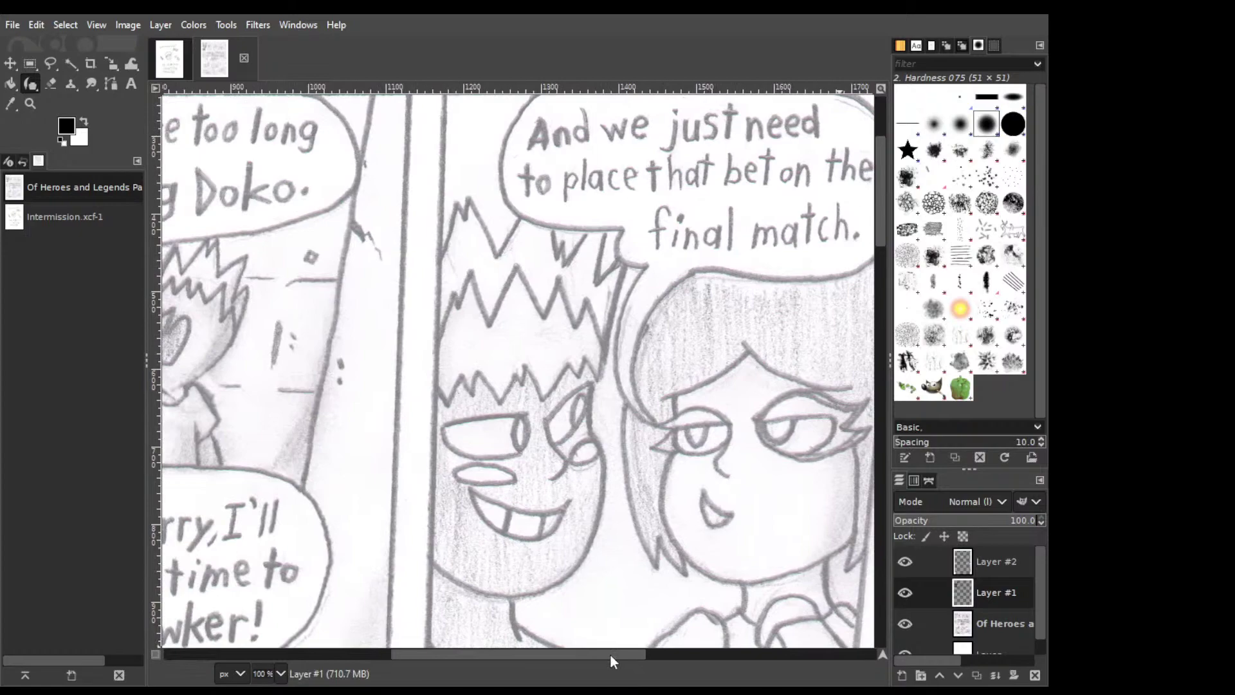
pyautogui.scroll(-3, 524, 361)
pyautogui.moveTo(616, 656); pyautogui.dragTo(457, 654)
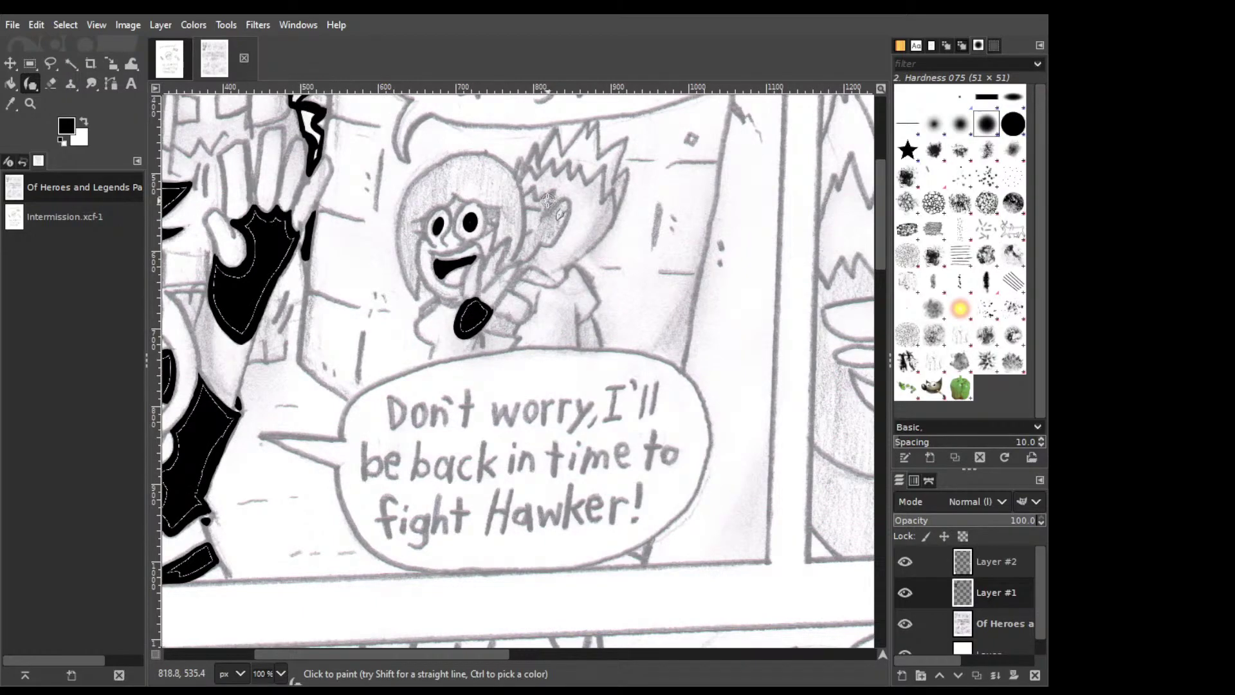
pyautogui.moveTo(552, 224)
pyautogui.mouseDown()
pyautogui.moveTo(541, 170)
pyautogui.moveTo(539, 205)
pyautogui.moveTo(571, 200)
pyautogui.moveTo(583, 240)
pyautogui.moveTo(511, 313)
pyautogui.moveTo(568, 265)
pyautogui.mouseUp()
pyautogui.moveTo(492, 656); pyautogui.dragTo(429, 659)
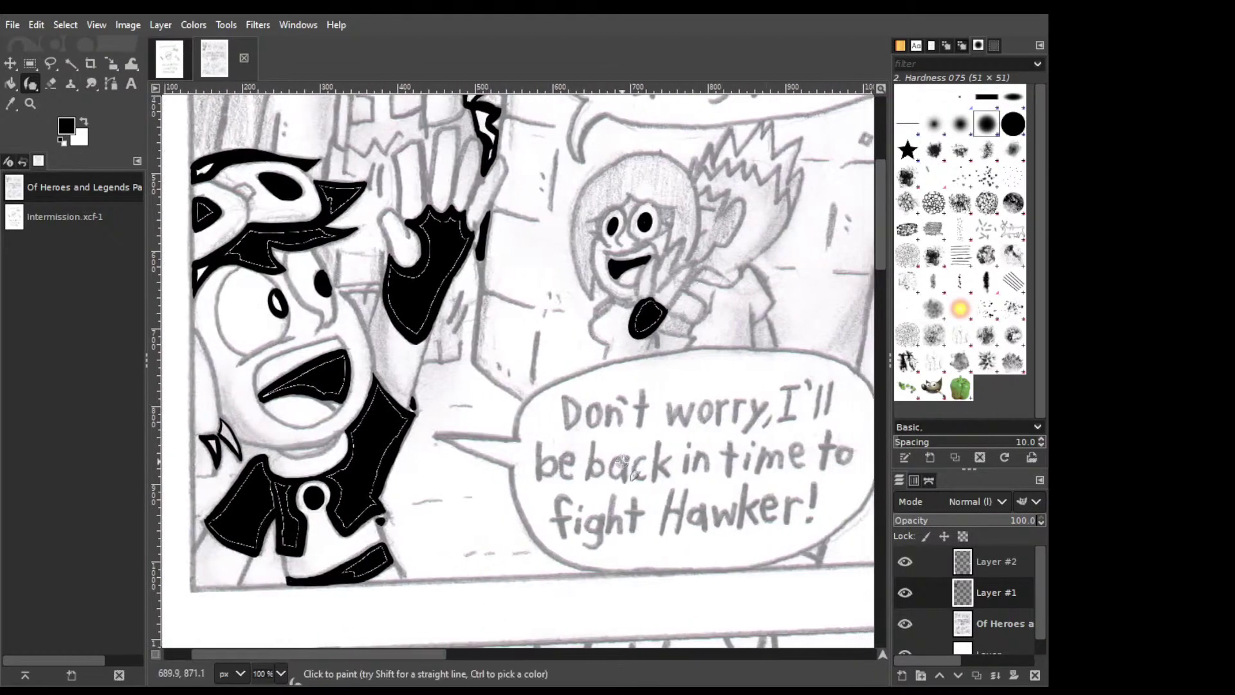
pyautogui.moveTo(882, 238); pyautogui.dragTo(885, 193)
pyautogui.moveTo(422, 658); pyautogui.dragTo(614, 672)
pyautogui.hotkey('ctrl', 'z')
pyautogui.hotkey('ctrl', 'z')
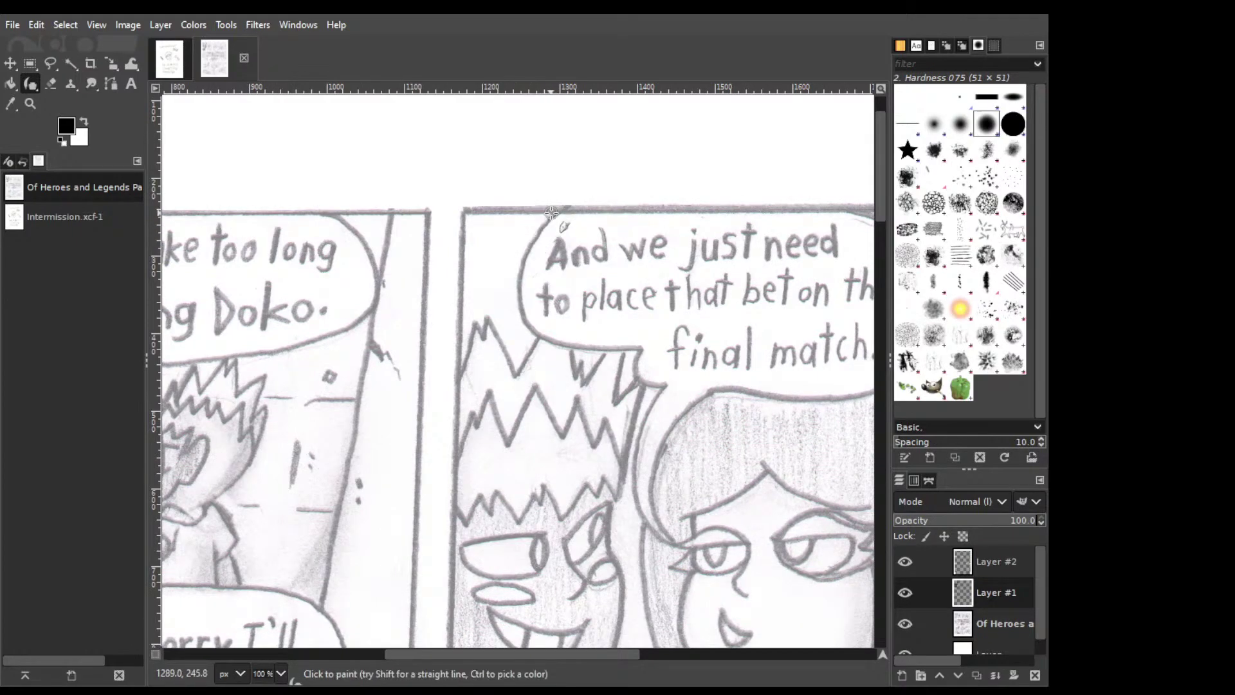
# Outline the curved speech-bubble edge and the boy's hair spikes bordering the background corner of the second panel in black.
pyautogui.moveTo(539, 223)
pyautogui.mouseDown()
pyautogui.moveTo(522, 253)
pyautogui.moveTo(553, 211)
pyautogui.moveTo(518, 273)
pyautogui.mouseUp()
pyautogui.hotkey('ctrl', 'z')
pyautogui.moveTo(534, 232)
pyautogui.mouseDown()
pyautogui.moveTo(509, 299)
pyautogui.moveTo(525, 251)
pyautogui.moveTo(510, 302)
pyautogui.moveTo(522, 256)
pyautogui.moveTo(513, 303)
pyautogui.moveTo(527, 328)
pyautogui.moveTo(518, 287)
pyautogui.moveTo(529, 333)
pyautogui.moveTo(529, 284)
pyautogui.moveTo(514, 291)
pyautogui.moveTo(531, 340)
pyautogui.moveTo(518, 366)
pyautogui.moveTo(535, 339)
pyautogui.moveTo(516, 369)
pyautogui.moveTo(522, 357)
pyautogui.moveTo(516, 367)
pyautogui.moveTo(487, 302)
pyautogui.mouseUp()
pyautogui.hotkey('ctrl', 'z')
pyautogui.hotkey('ctrl', 'z')
pyautogui.hotkey('ctrl', 'z')
pyautogui.hotkey('ctrl', 'z')
pyautogui.hotkey('ctrl', 'z')
pyautogui.hotkey('ctrl', 'z')
pyautogui.moveTo(500, 352)
pyautogui.mouseDown()
pyautogui.moveTo(472, 301)
pyautogui.moveTo(461, 370)
pyautogui.mouseUp()
pyautogui.hotkey('ctrl', 'z')
pyautogui.moveTo(487, 312); pyautogui.dragTo(462, 370)
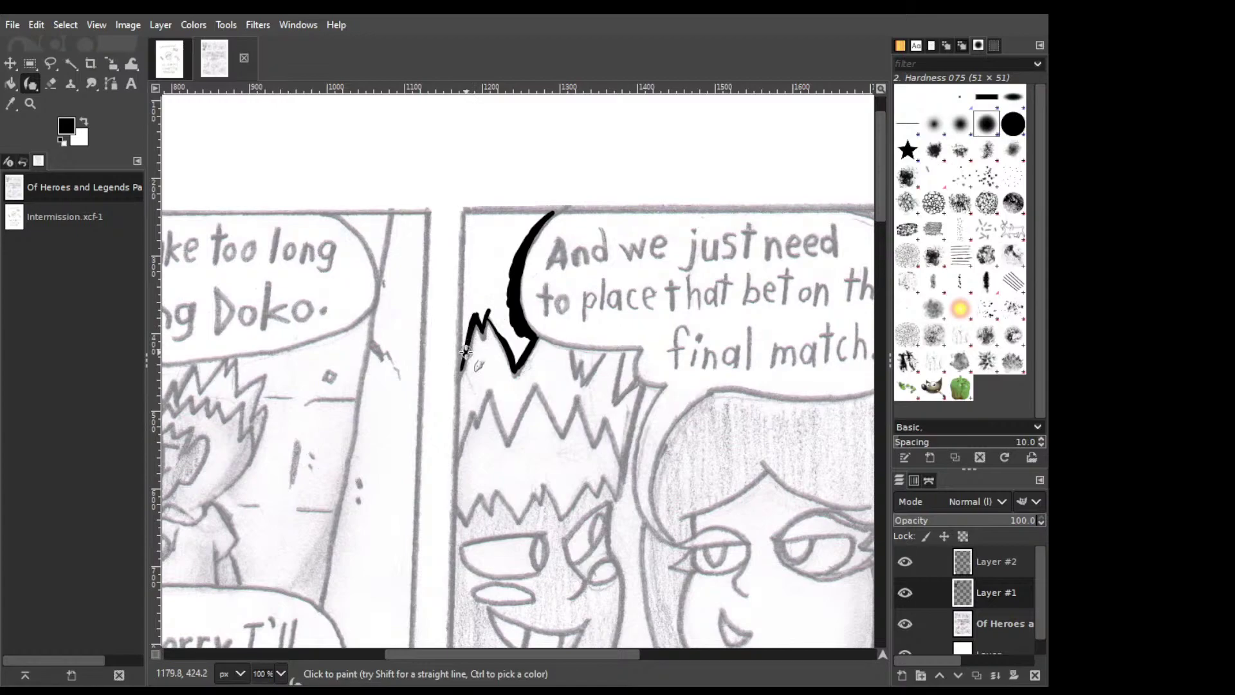
# Ink the second panel's inner side border from its upper corner down to the boy's hair spikes.
pyautogui.moveTo(465, 213); pyautogui.dragTo(480, 297)
pyautogui.hotkey('ctrl', 'z')
pyautogui.moveTo(466, 220); pyautogui.dragTo(464, 332)
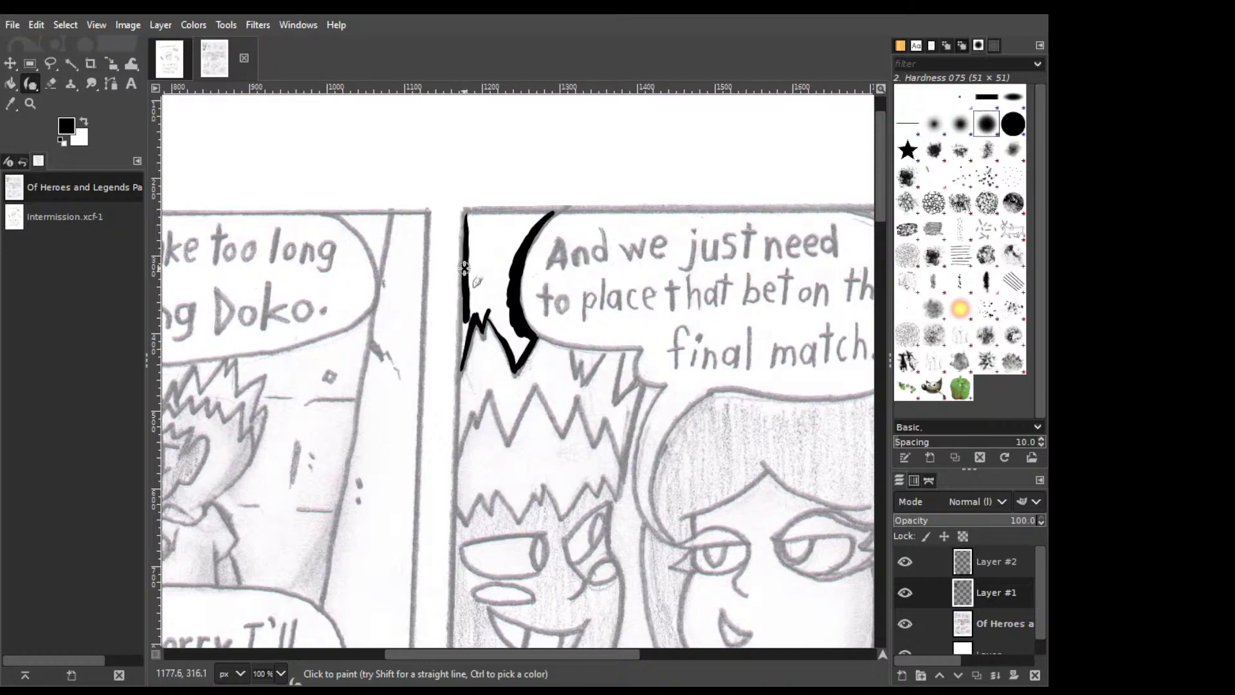
pyautogui.hotkey('shift', 'd')
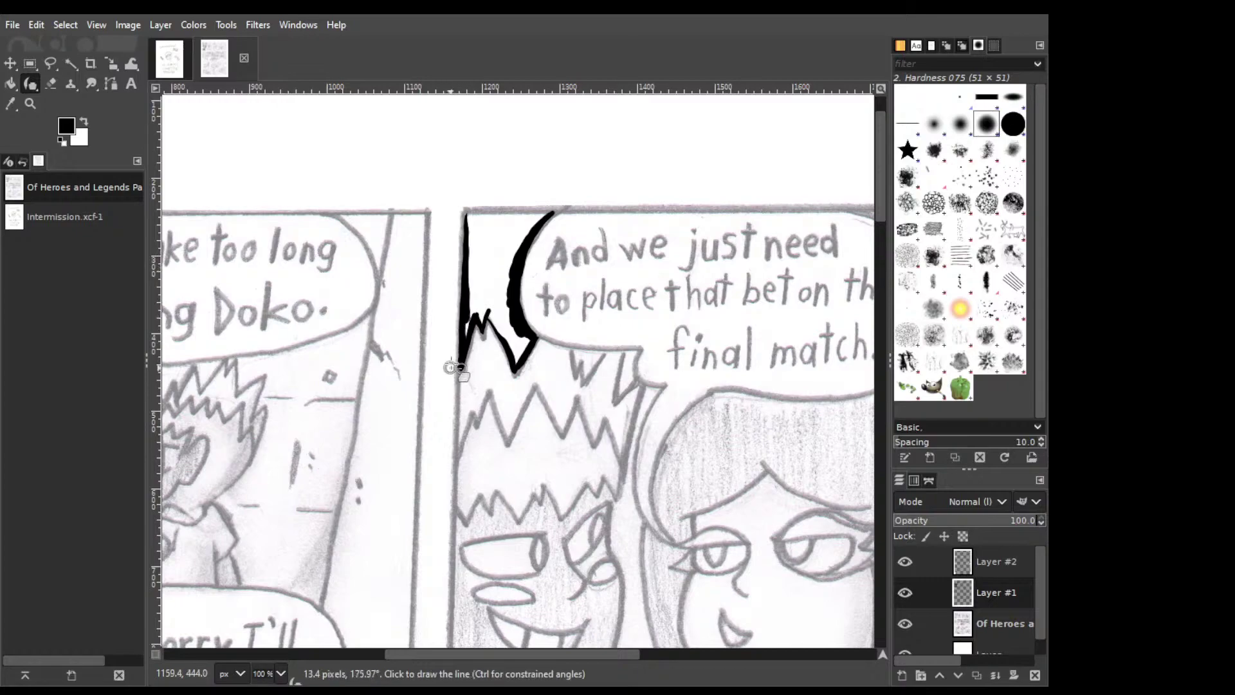
pyautogui.moveTo(456, 345); pyautogui.dragTo(465, 317)
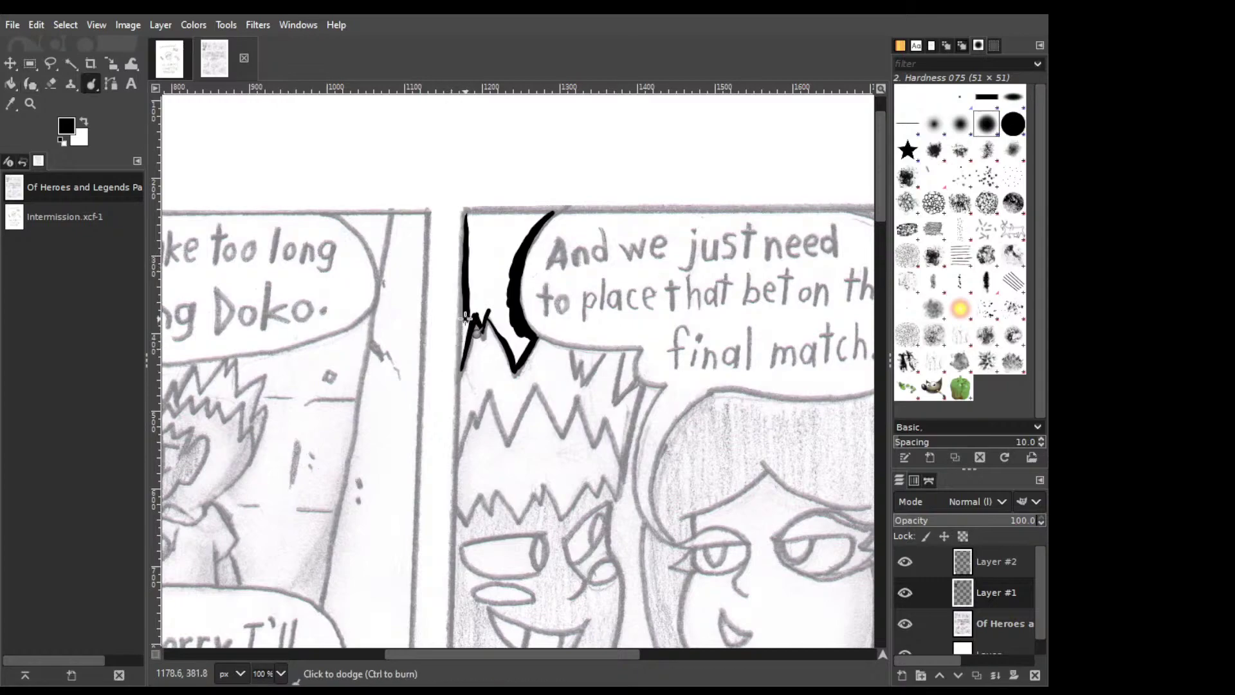
pyautogui.hotkey('shift', 'e')
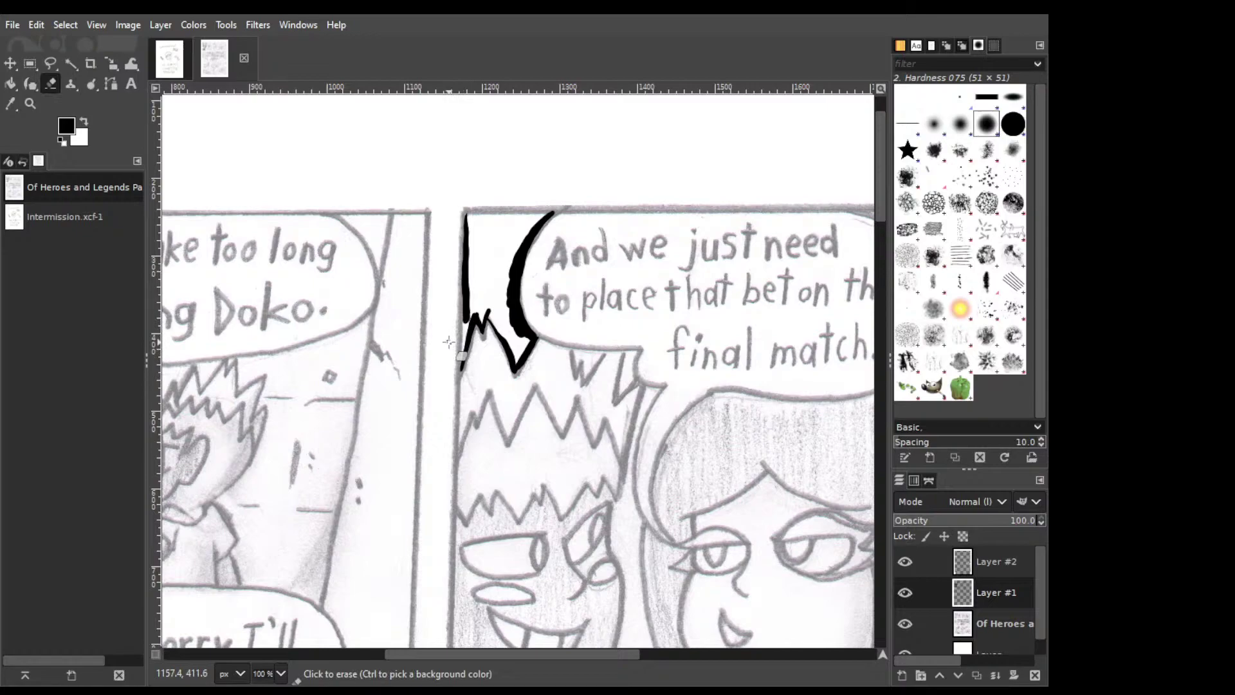
pyautogui.hotkey('ctrl', 'z')
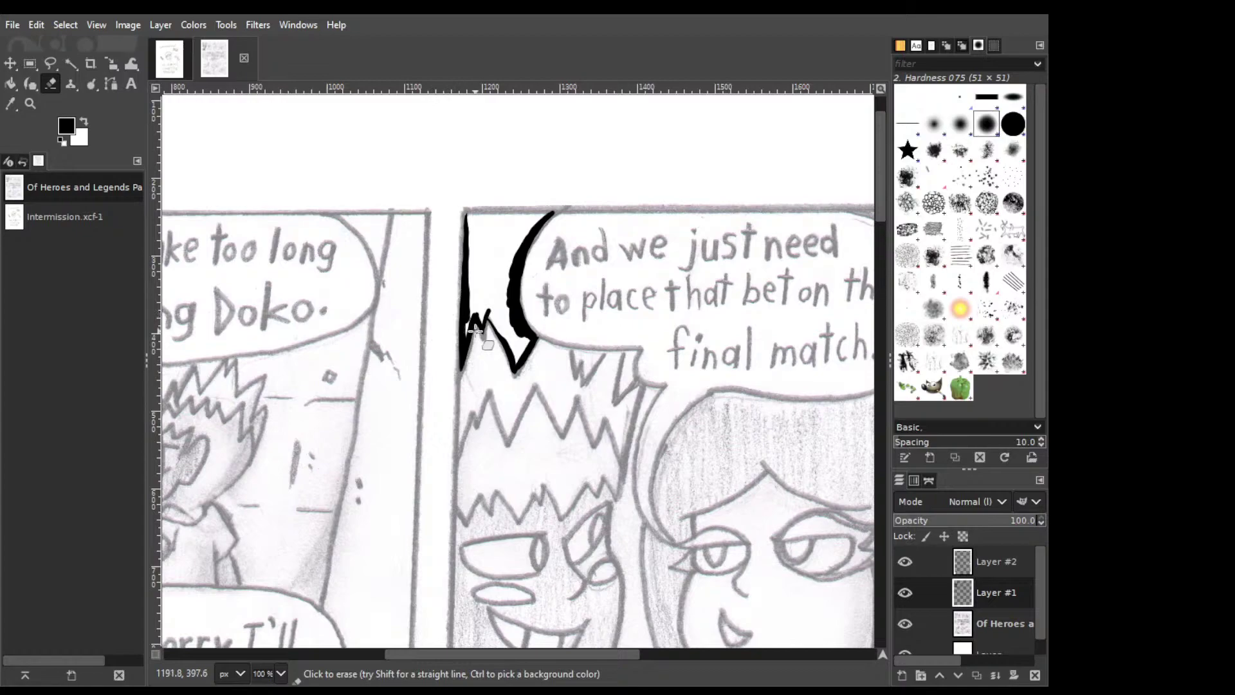
pyautogui.press('p')
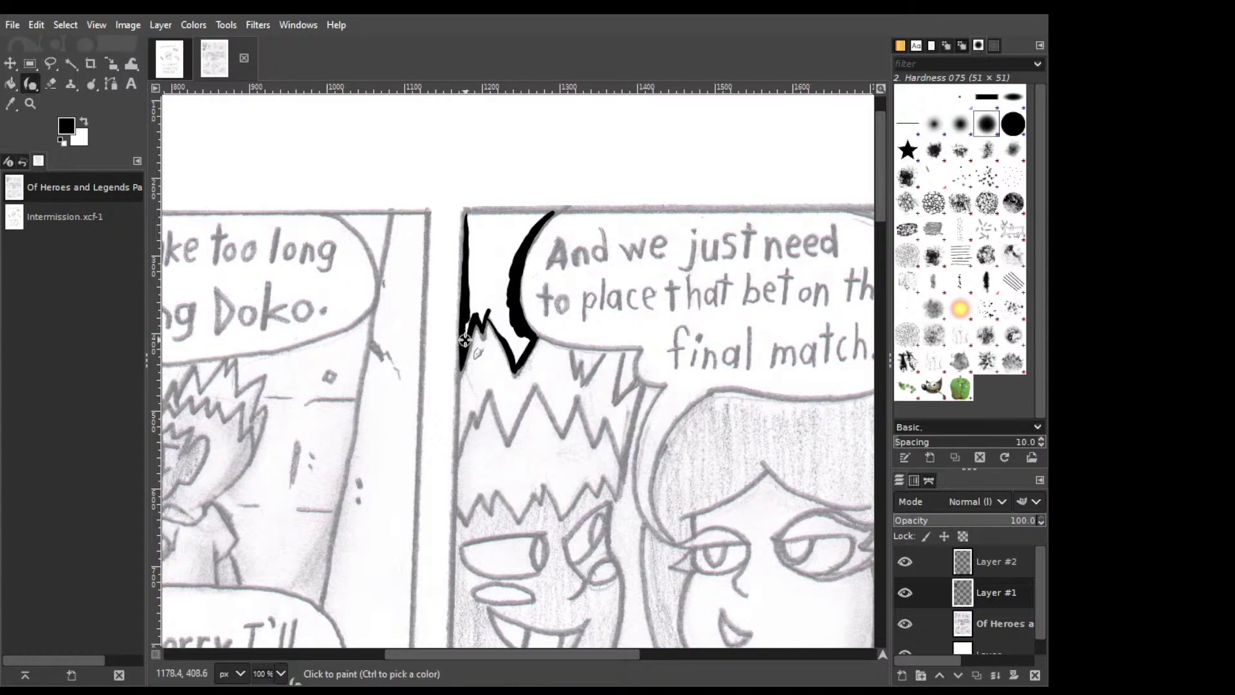
pyautogui.moveTo(464, 339); pyautogui.dragTo(466, 310)
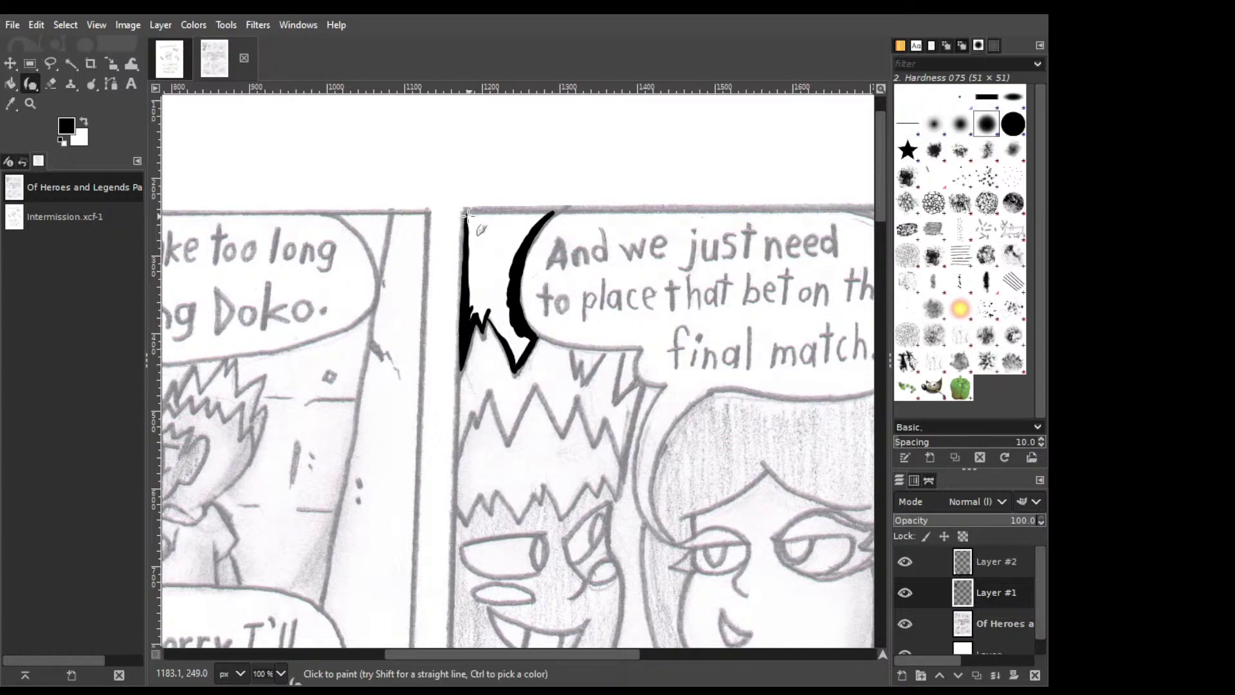
# Close the outline along the panel's upper border and fill the enclosed background corner with black.
pyautogui.moveTo(468, 215); pyautogui.dragTo(554, 208)
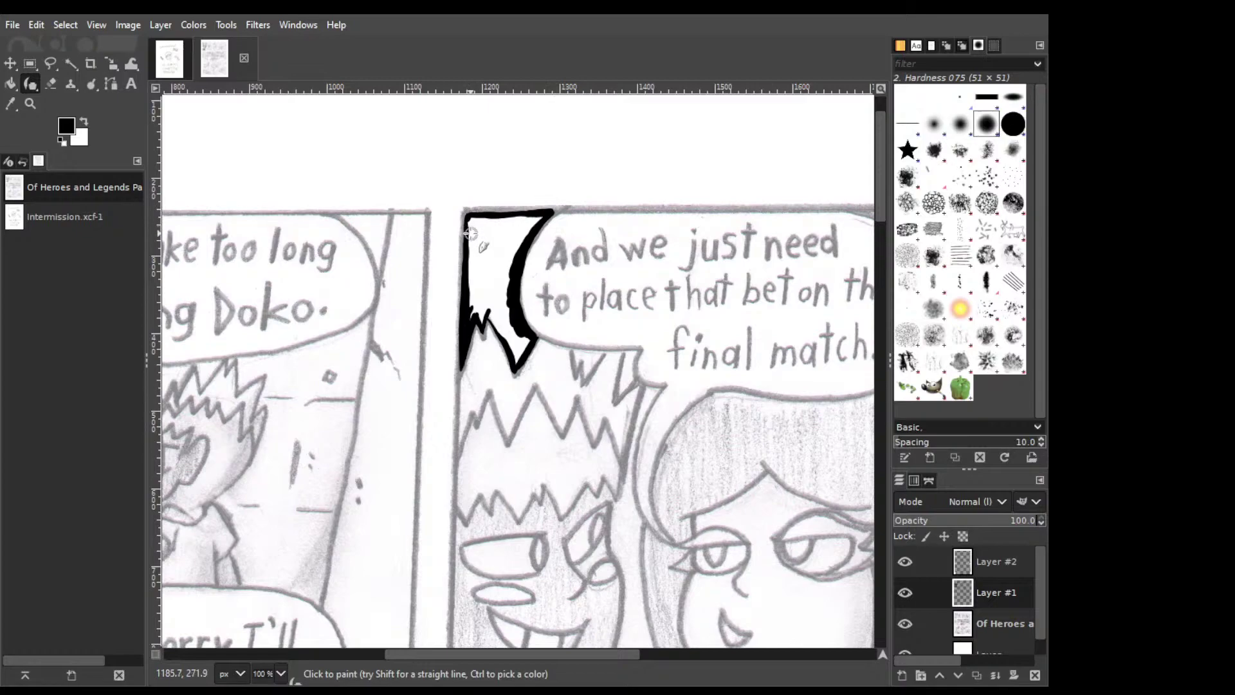
pyautogui.hotkey('shift', 'b')
pyautogui.click(495, 240)
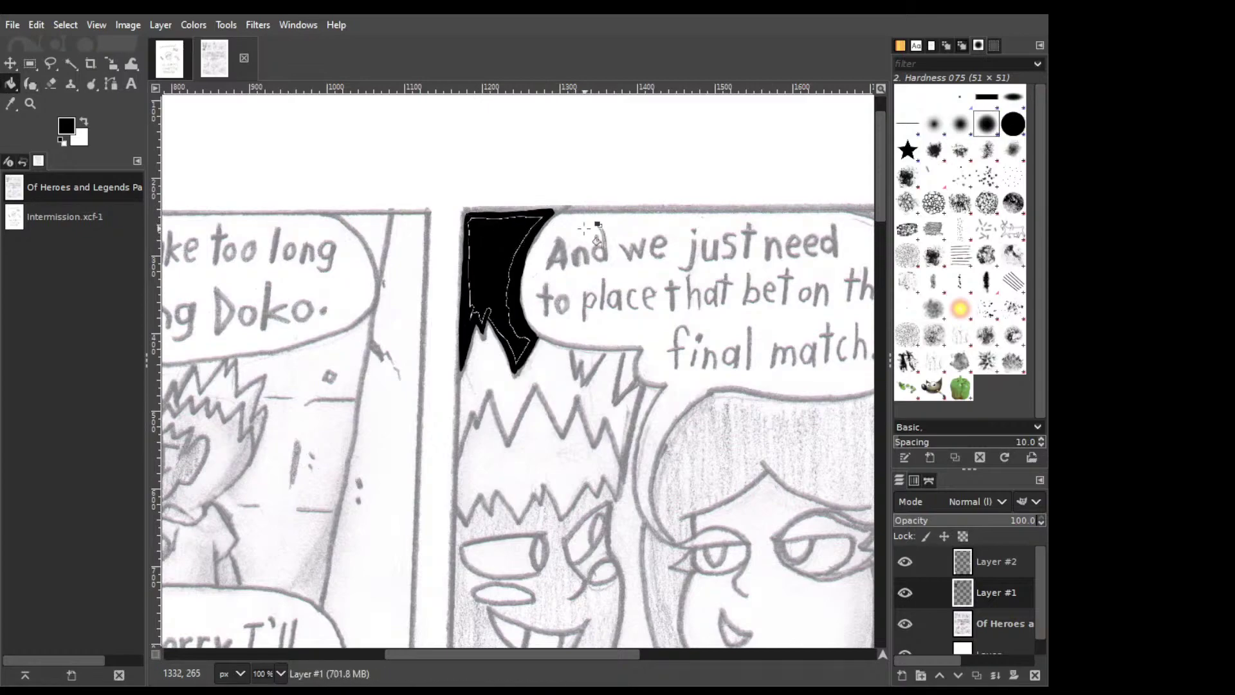
# Ink the spiky-haired boy's pupil nearest the woman as a solid black oval.
pyautogui.press('p')
pyautogui.moveTo(882, 198); pyautogui.dragTo(880, 264)
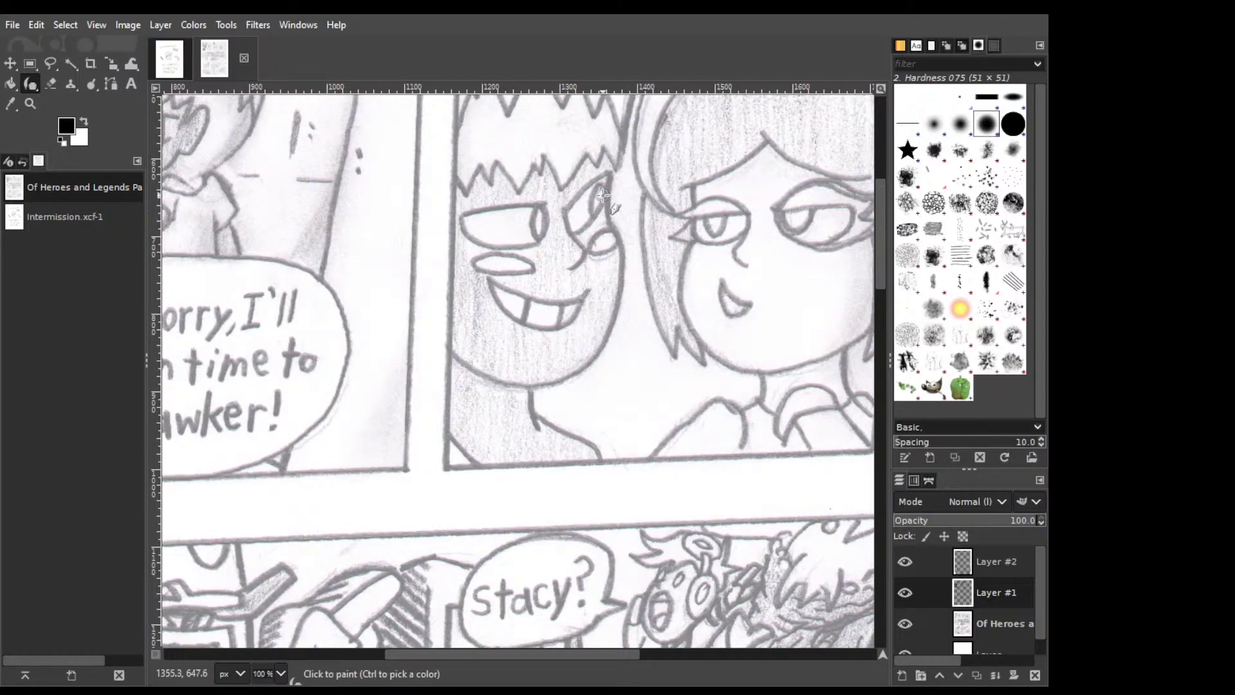
pyautogui.moveTo(593, 215); pyautogui.dragTo(603, 189)
pyautogui.hotkey('ctrl', 'z')
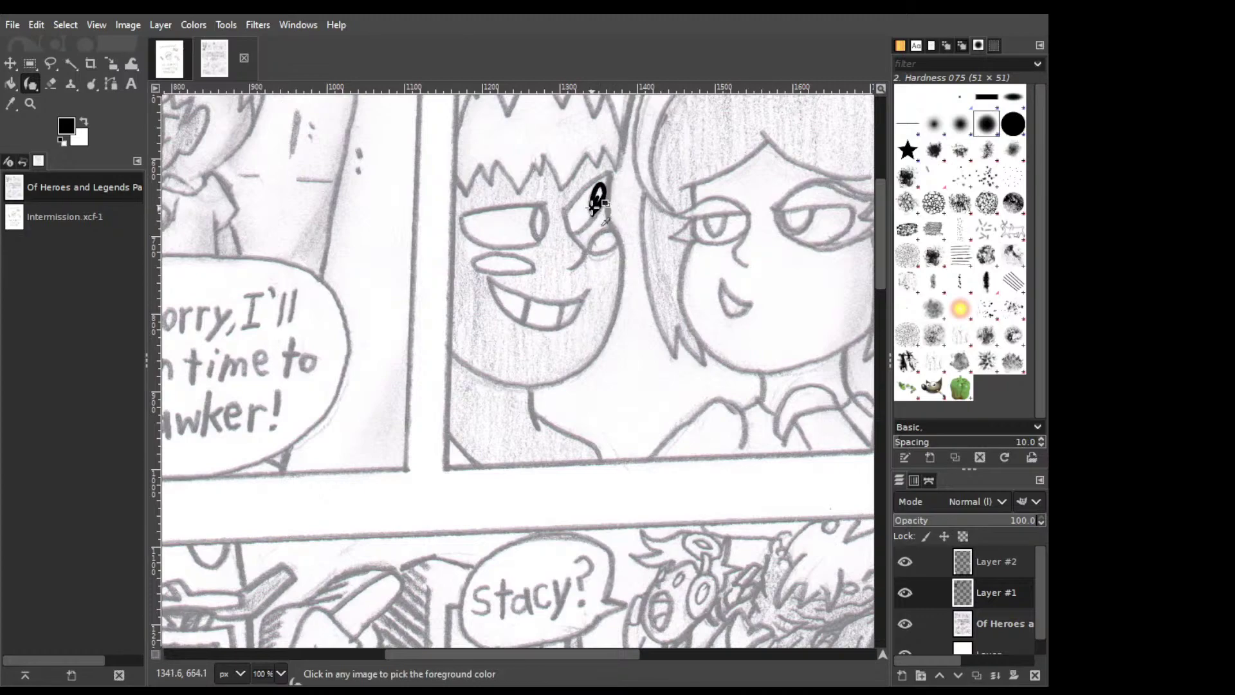
pyautogui.moveTo(597, 206); pyautogui.dragTo(600, 191)
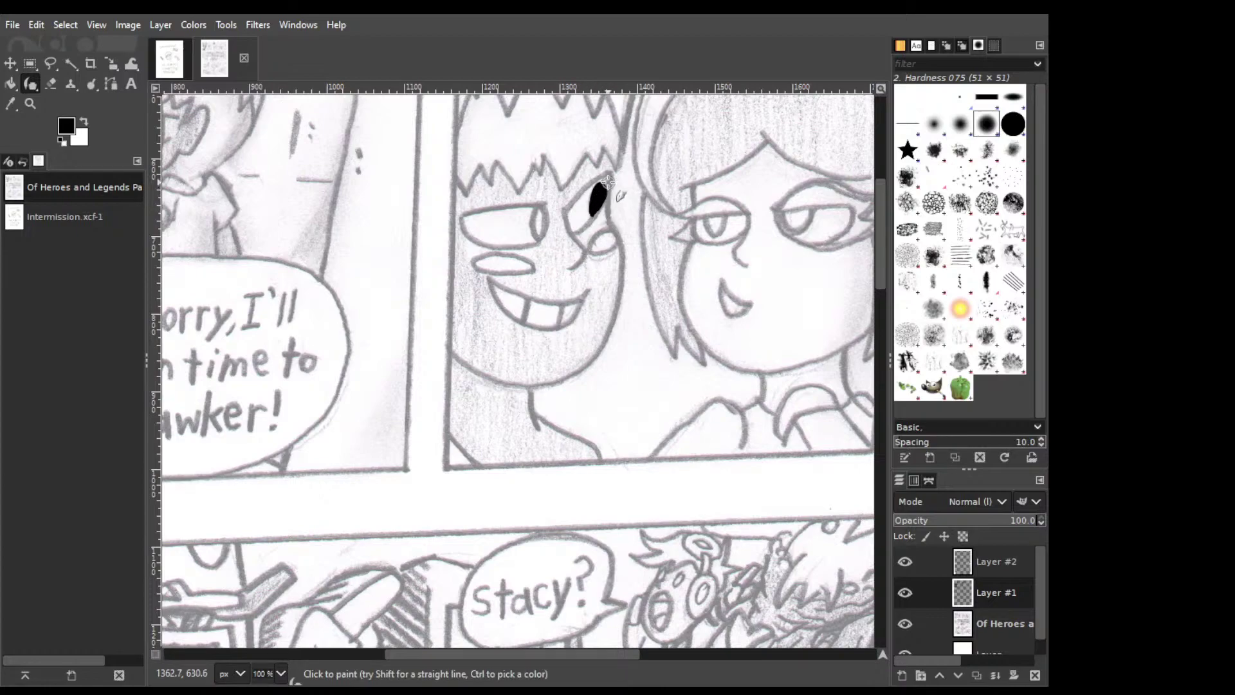
# Ink the thick black curve along the underside of that eye and fill the boy's other pupil solid black.
pyautogui.moveTo(579, 241); pyautogui.dragTo(613, 194)
pyautogui.moveTo(602, 209)
pyautogui.mouseDown()
pyautogui.moveTo(583, 230)
pyautogui.moveTo(604, 208)
pyautogui.moveTo(589, 244)
pyautogui.moveTo(606, 211)
pyautogui.moveTo(546, 239)
pyautogui.moveTo(535, 218)
pyautogui.mouseUp()
pyautogui.hotkey('ctrl', 'z')
pyautogui.hotkey('ctrl', 'z')
pyautogui.hotkey('ctrl', 'z')
pyautogui.moveTo(537, 209); pyautogui.dragTo(539, 230)
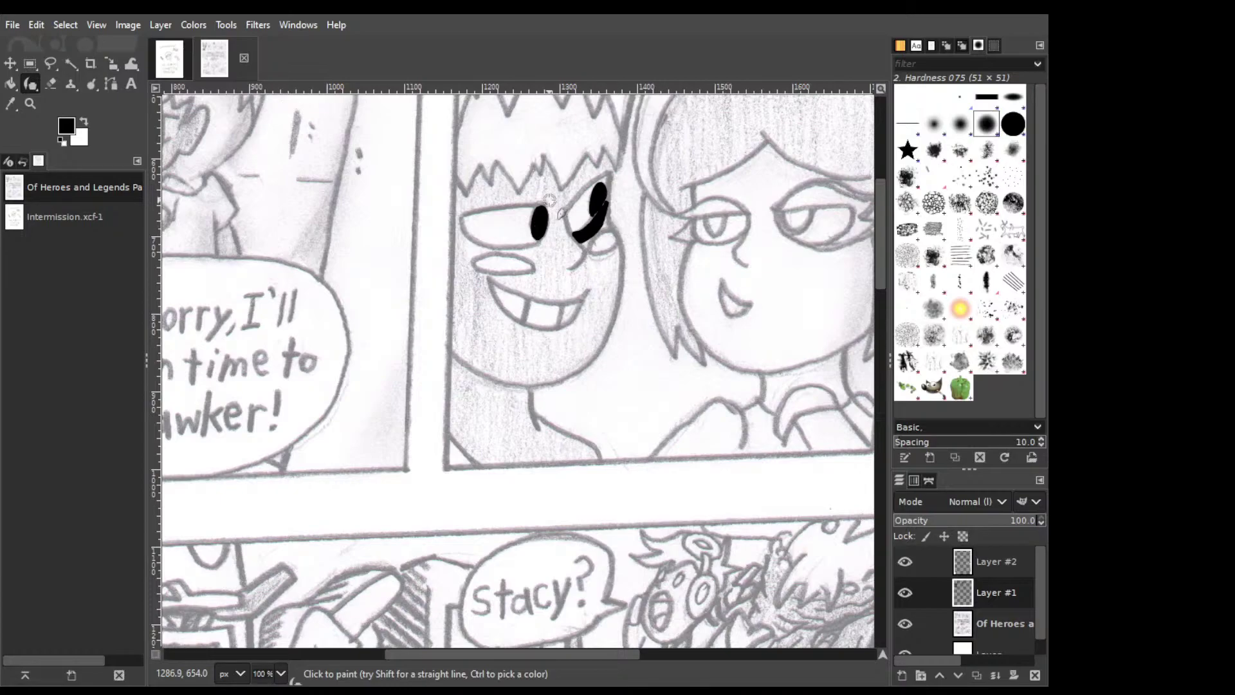
# Outline the small W-shaped background gap between the hair spikes just beneath the speech bubble in black.
pyautogui.scroll(5, 883, 250)
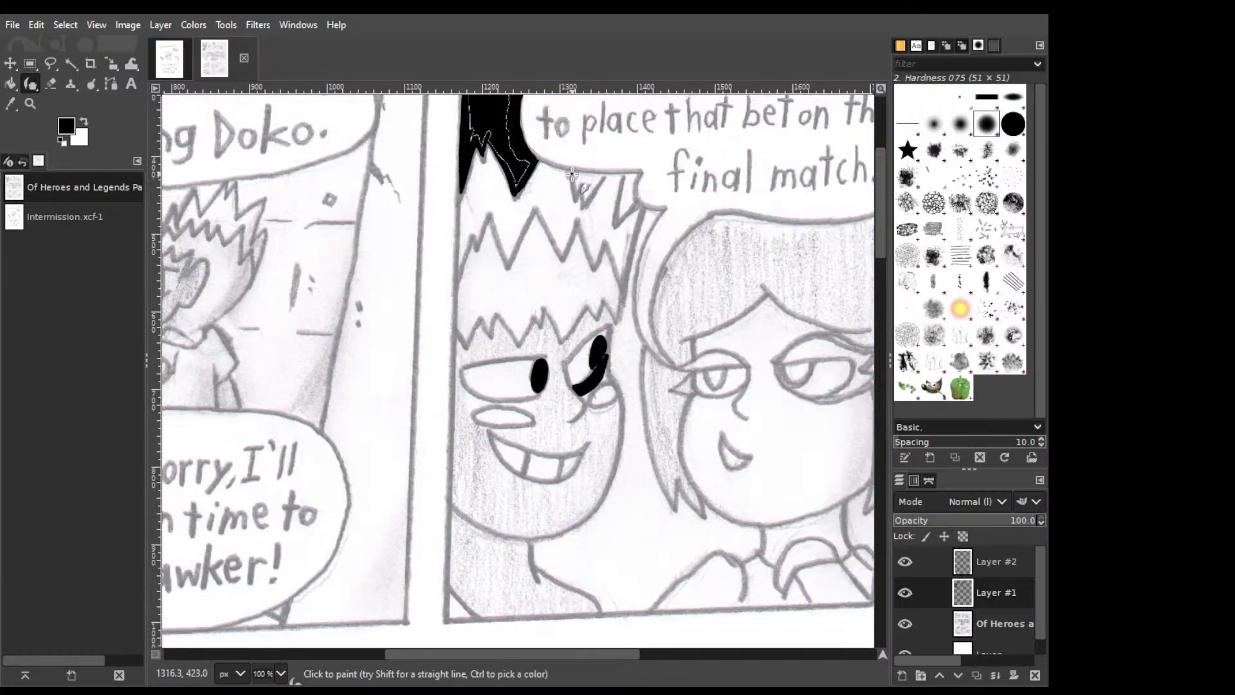
pyautogui.moveTo(571, 169); pyautogui.dragTo(573, 181)
pyautogui.moveTo(579, 184)
pyautogui.mouseDown()
pyautogui.moveTo(584, 199)
pyautogui.moveTo(599, 176)
pyautogui.mouseUp()
pyautogui.moveTo(577, 169); pyautogui.dragTo(598, 173)
pyautogui.press('ctrl')
pyautogui.press('ctrl')
pyautogui.press('ctrl')
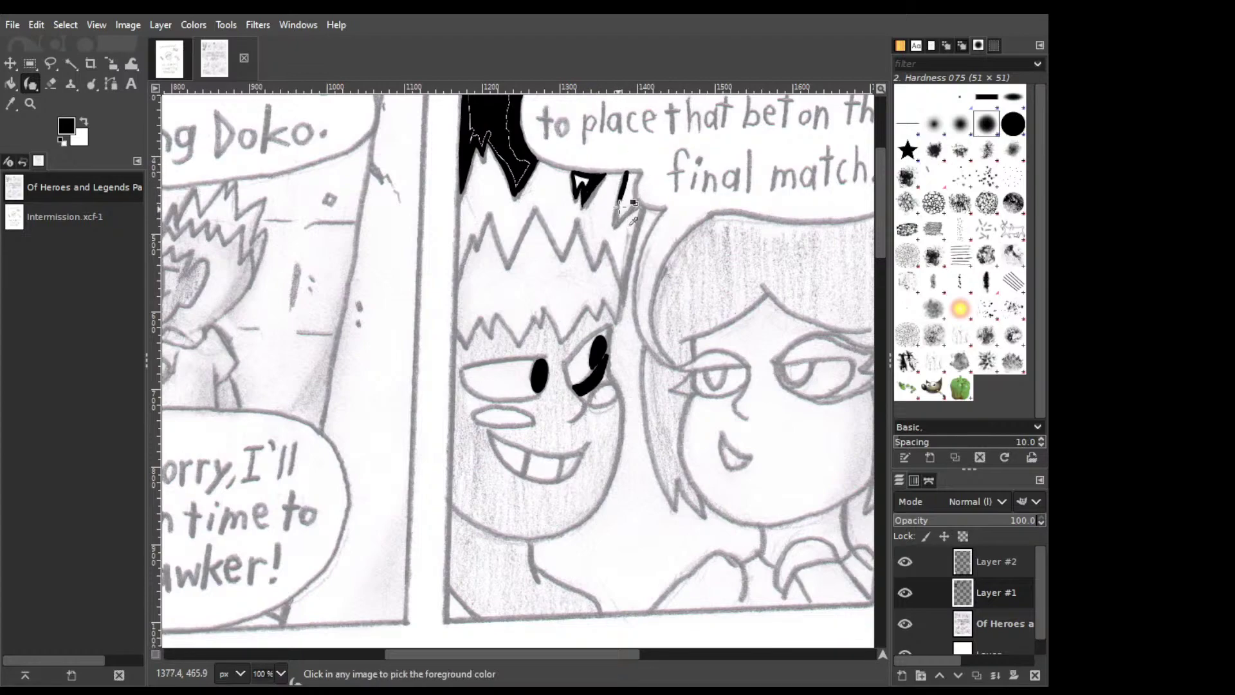
# Outline the narrow background gap between the last hair spikes beside the speech bubble's tail in black.
pyautogui.moveTo(623, 172)
pyautogui.mouseDown()
pyautogui.moveTo(616, 220)
pyautogui.moveTo(624, 214)
pyautogui.mouseUp()
pyautogui.hotkey('ctrl', 'z')
pyautogui.moveTo(624, 175)
pyautogui.mouseDown()
pyautogui.moveTo(616, 222)
pyautogui.moveTo(641, 175)
pyautogui.mouseUp()
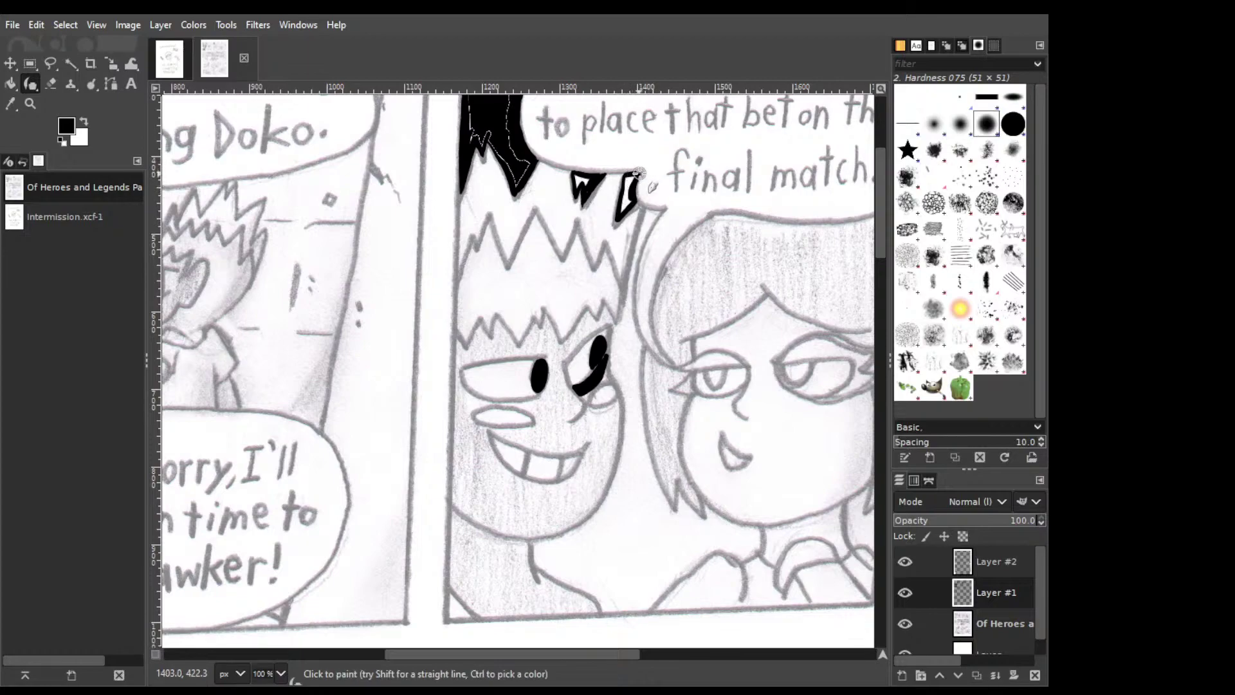
pyautogui.moveTo(640, 173); pyautogui.dragTo(626, 175)
# Ink the narrow background strip between the boy's hair and the woman's hair solid black, from the bubble's tail to eye level.
pyautogui.moveTo(644, 211)
pyautogui.mouseDown()
pyautogui.moveTo(641, 235)
pyautogui.moveTo(629, 209)
pyautogui.mouseUp()
pyautogui.moveTo(637, 248); pyautogui.dragTo(623, 306)
pyautogui.hotkey('ctrl', 'z')
pyautogui.moveTo(634, 242); pyautogui.dragTo(622, 304)
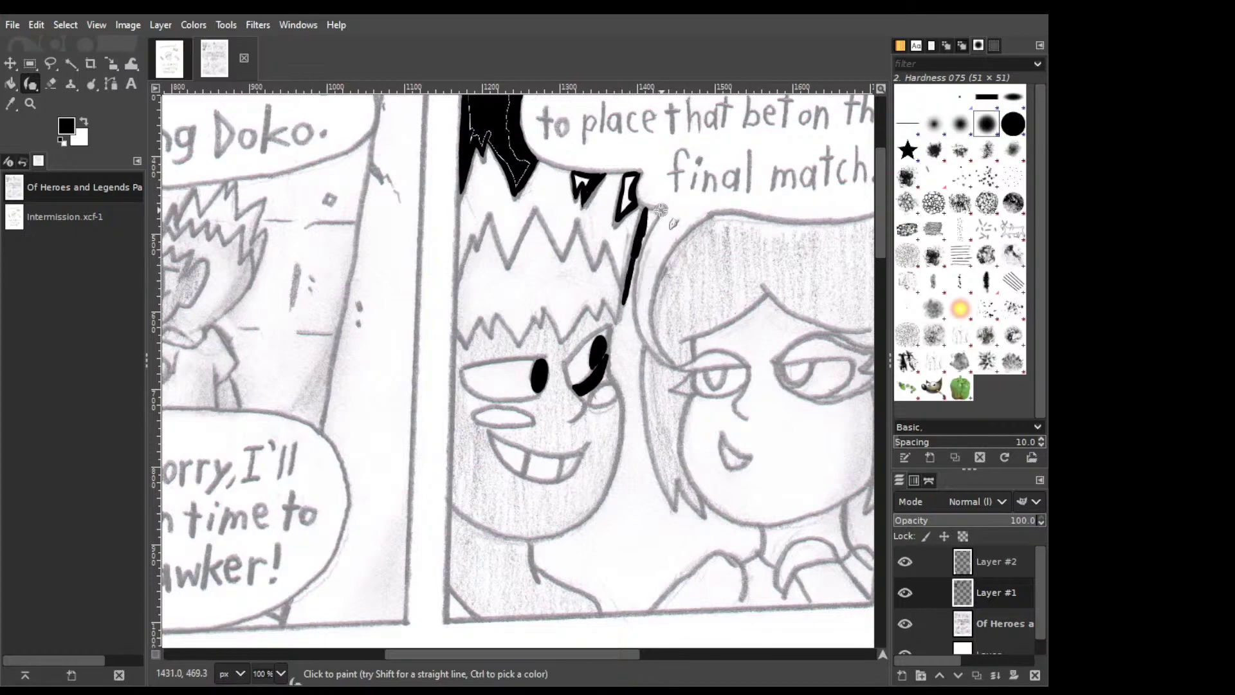
pyautogui.moveTo(661, 211)
pyautogui.mouseDown()
pyautogui.moveTo(644, 225)
pyautogui.moveTo(629, 282)
pyautogui.mouseUp()
pyautogui.moveTo(642, 212)
pyautogui.mouseDown()
pyautogui.moveTo(658, 209)
pyautogui.moveTo(632, 322)
pyautogui.mouseUp()
pyautogui.moveTo(635, 262)
pyautogui.mouseDown()
pyautogui.moveTo(631, 316)
pyautogui.moveTo(632, 286)
pyautogui.mouseUp()
pyautogui.moveTo(631, 293); pyautogui.dragTo(641, 348)
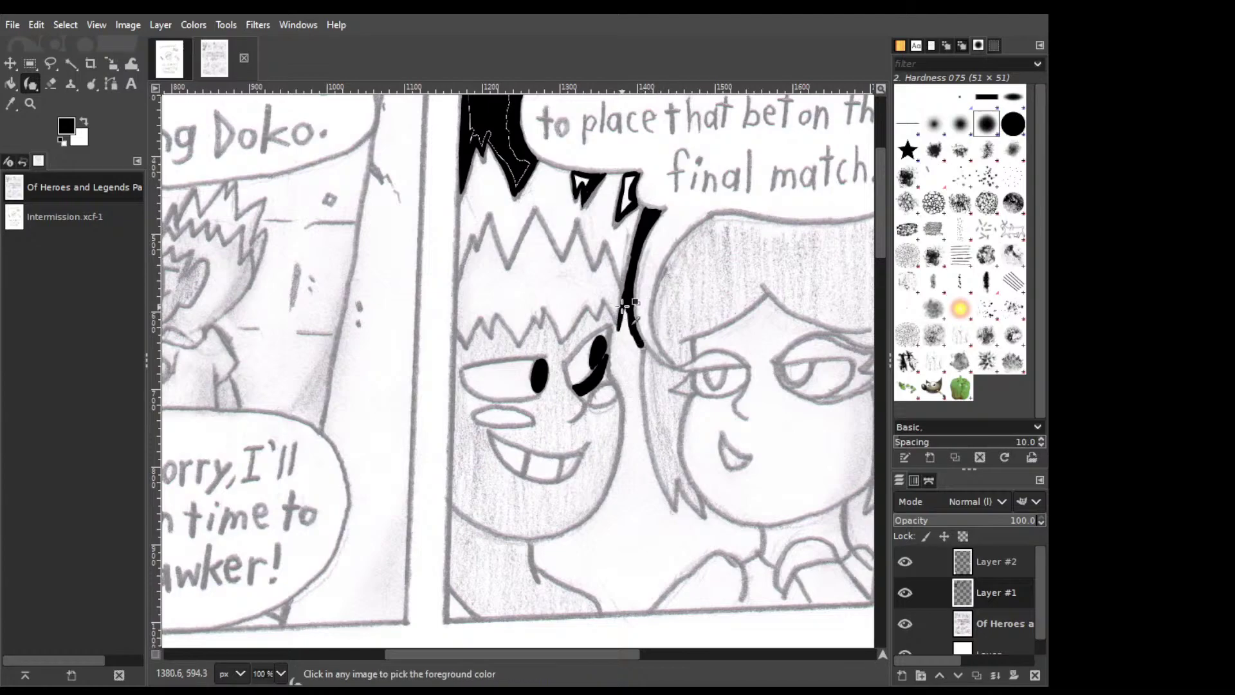
pyautogui.hotkey('ctrl', 'z')
pyautogui.hotkey('ctrl', 'z')
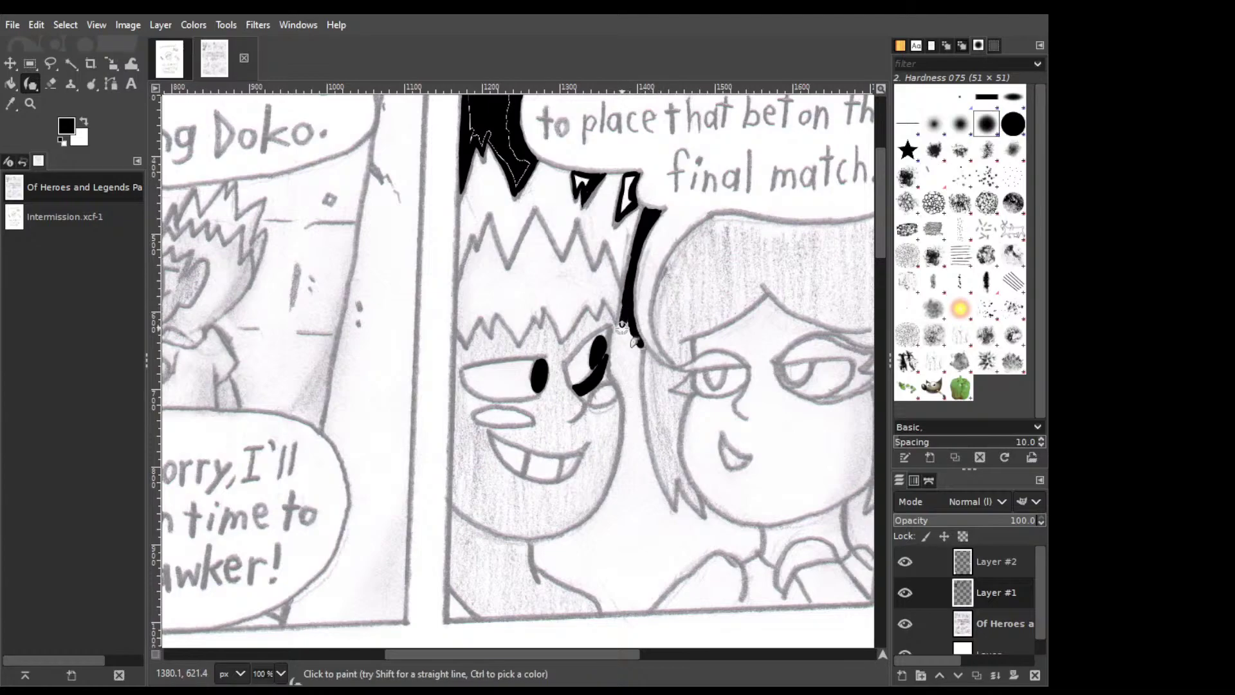
pyautogui.hotkey('ctrl', 'y')
# Ink the edge of the boy's face in black from beside his eye down to the upper cheek.
pyautogui.moveTo(613, 328); pyautogui.dragTo(613, 369)
pyautogui.moveTo(612, 371); pyautogui.dragTo(623, 390)
pyautogui.hotkey('shift', 'e')
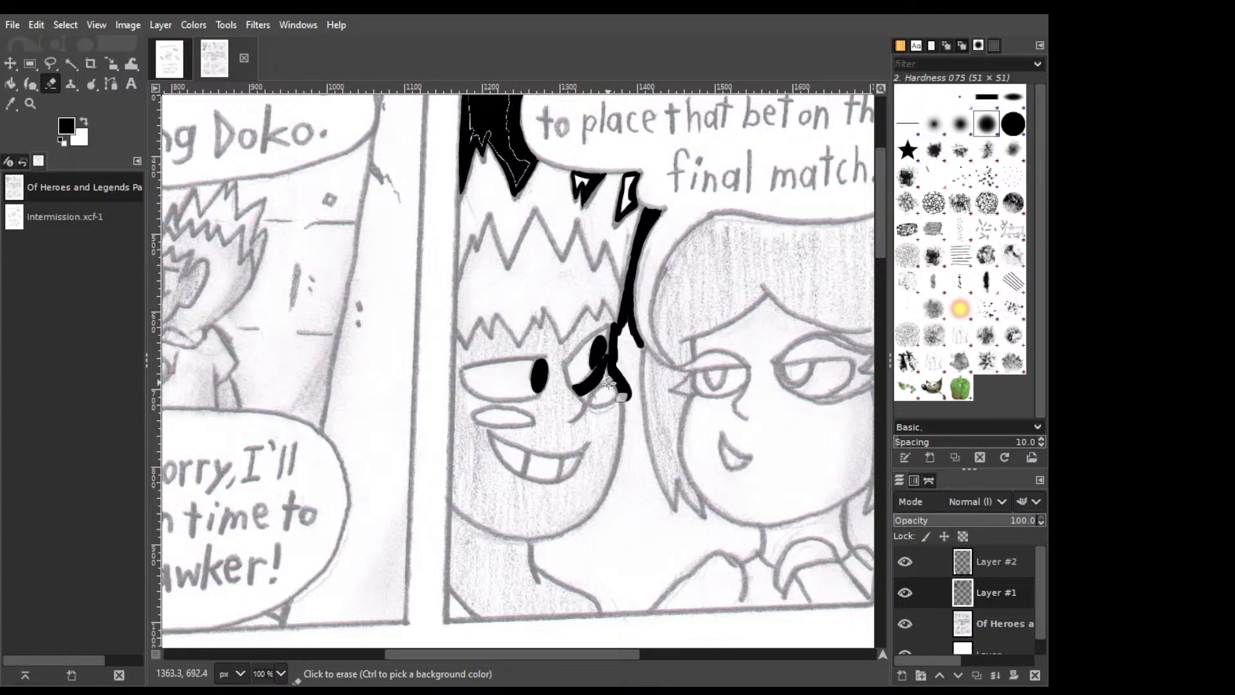
pyautogui.moveTo(612, 378); pyautogui.dragTo(611, 370)
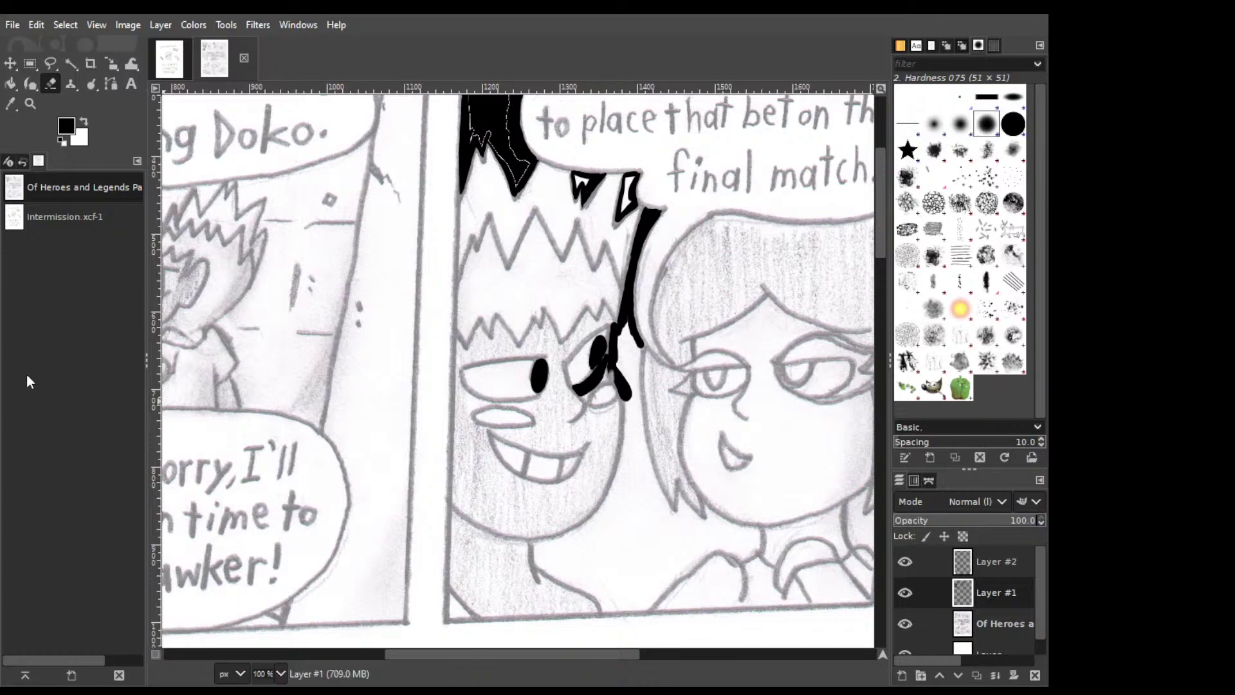
pyautogui.press('.')
pyautogui.moveTo(601, 386); pyautogui.dragTo(618, 379)
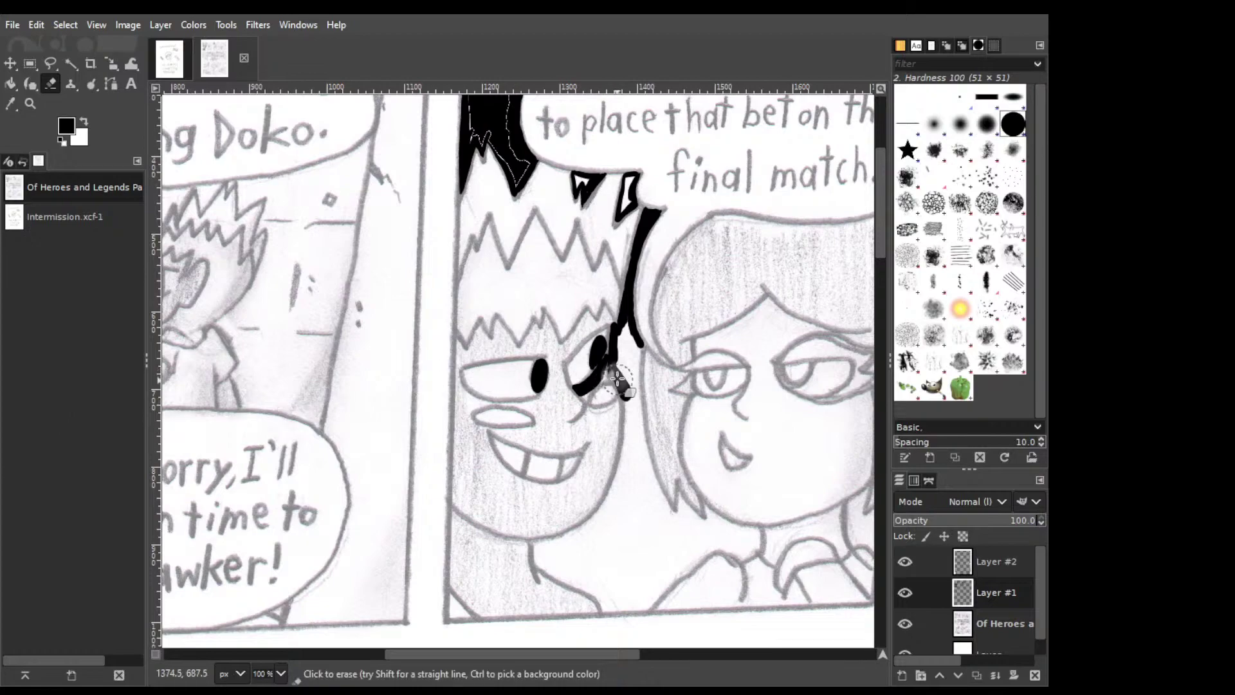
pyautogui.hotkey('ctrl', 'z')
pyautogui.press('p')
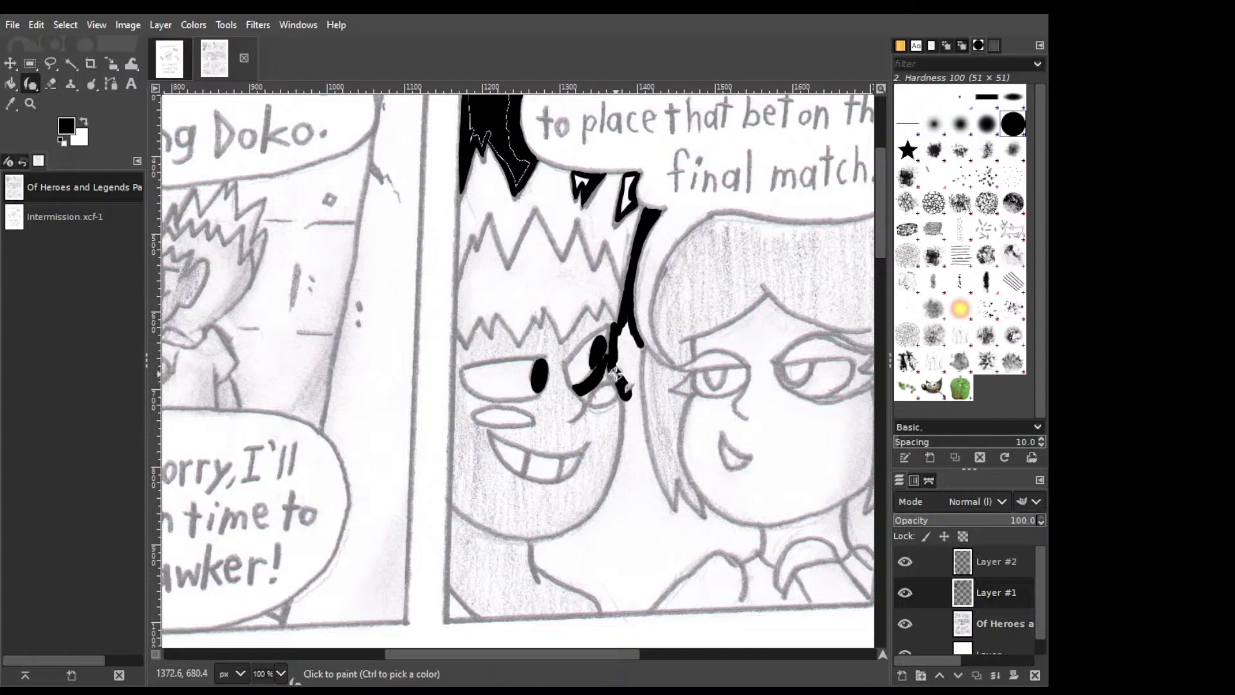
pyautogui.moveTo(612, 371)
pyautogui.mouseDown()
pyautogui.moveTo(630, 421)
pyautogui.moveTo(622, 372)
pyautogui.moveTo(640, 377)
pyautogui.moveTo(641, 392)
pyautogui.mouseUp()
# Ink the outer edge of the woman's hair in black down to its two pointed tips.
pyautogui.moveTo(641, 342); pyautogui.dragTo(643, 441)
pyautogui.hotkey('ctrl', 'z')
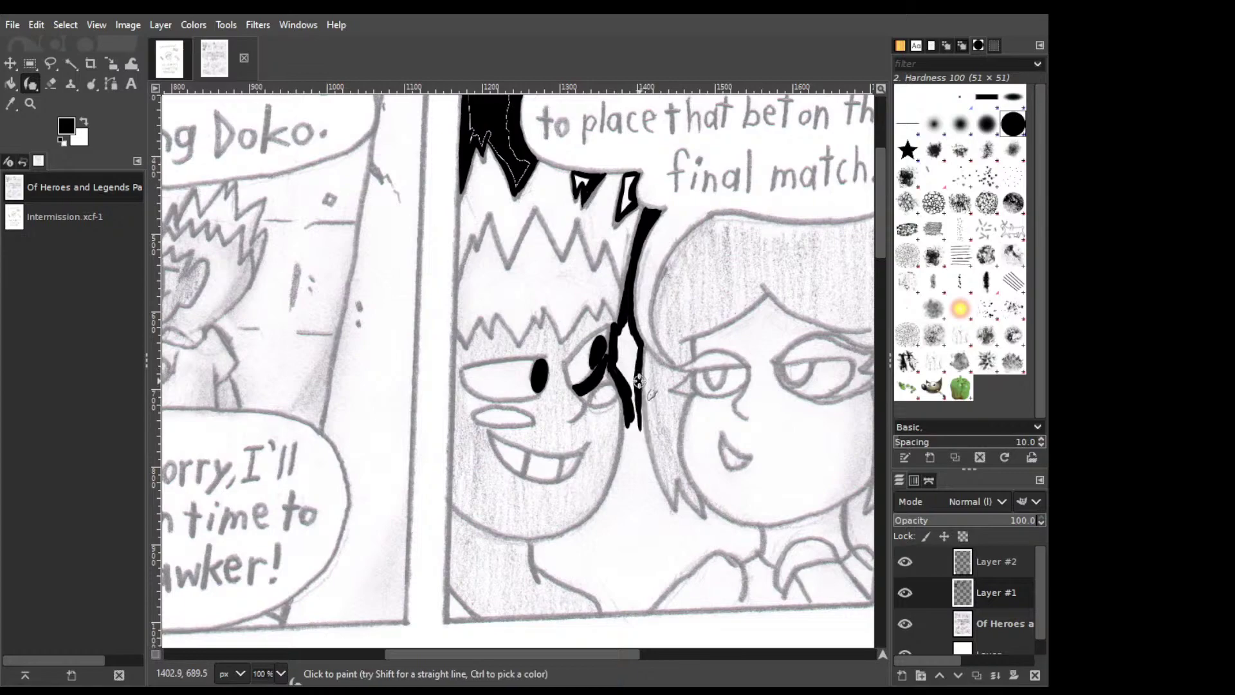
pyautogui.moveTo(638, 379); pyautogui.dragTo(641, 450)
pyautogui.hotkey('ctrl', 'z')
pyautogui.moveTo(638, 380); pyautogui.dragTo(641, 435)
pyautogui.moveTo(642, 427); pyautogui.dragTo(655, 477)
pyautogui.moveTo(669, 507)
pyautogui.mouseDown()
pyautogui.moveTo(678, 518)
pyautogui.moveTo(679, 484)
pyautogui.moveTo(702, 529)
pyautogui.mouseUp()
pyautogui.hotkey('ctrl', 'z')
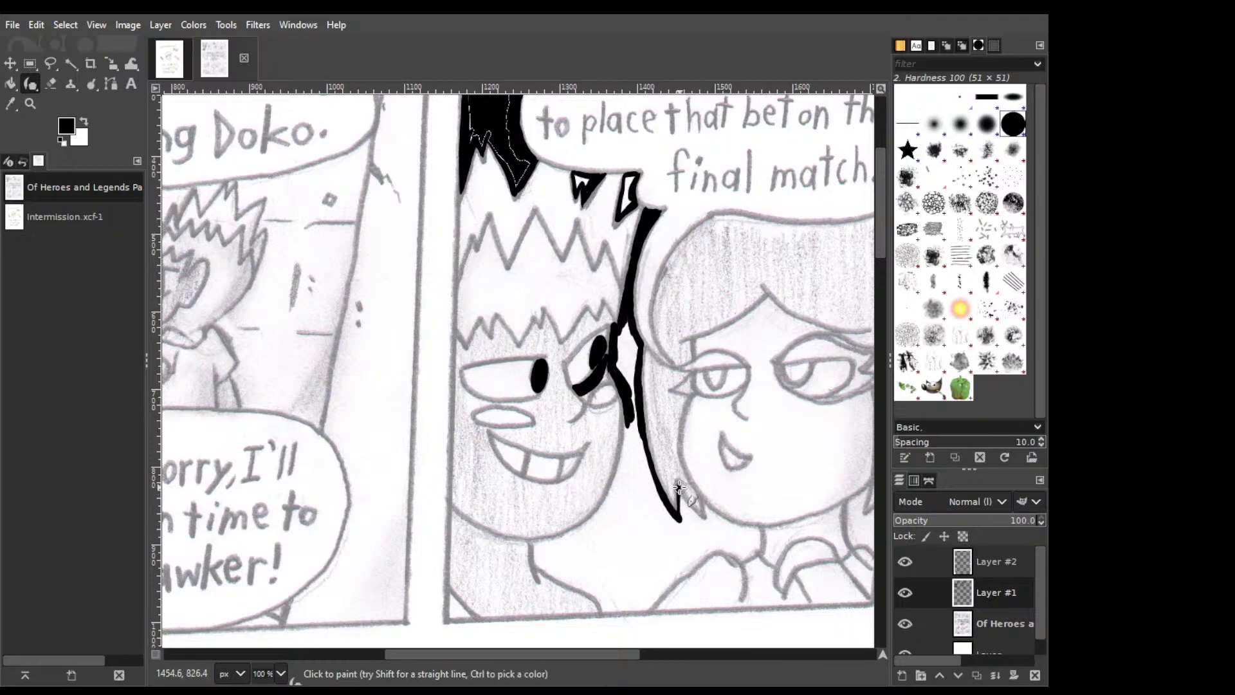
pyautogui.moveTo(679, 487); pyautogui.dragTo(706, 528)
pyautogui.moveTo(685, 502); pyautogui.dragTo(709, 529)
# Ink the woman's collar and shoulder edge in black from her neck down to the panel's lower border.
pyautogui.moveTo(755, 552)
pyautogui.mouseDown()
pyautogui.moveTo(757, 529)
pyautogui.moveTo(733, 548)
pyautogui.moveTo(707, 539)
pyautogui.moveTo(729, 539)
pyautogui.moveTo(646, 590)
pyautogui.mouseUp()
pyautogui.hotkey('ctrl', 'z')
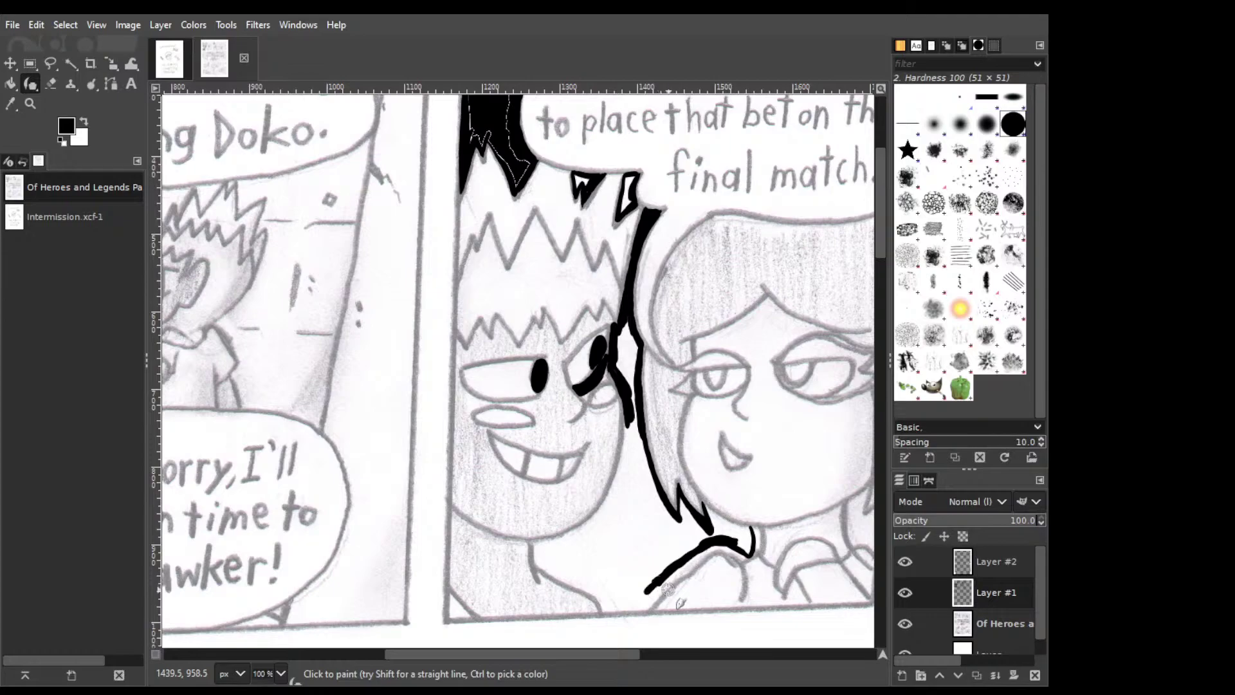
pyautogui.hotkey('shift', 'e')
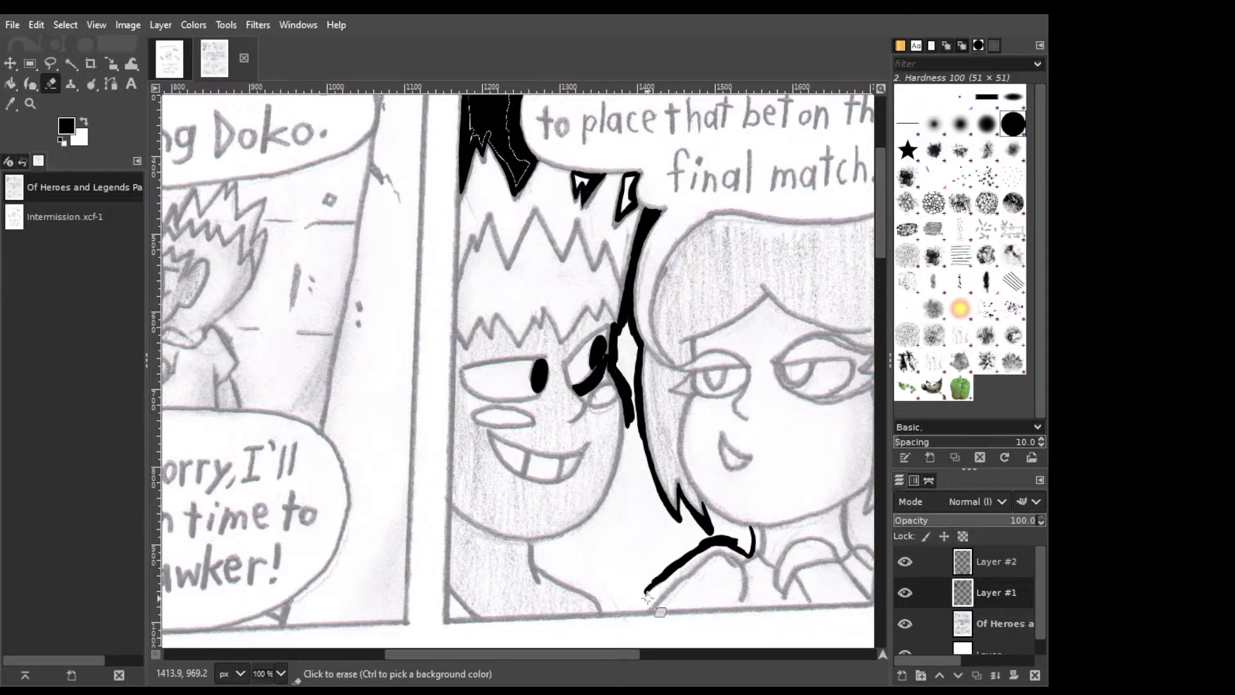
pyautogui.press('p')
pyautogui.moveTo(672, 566); pyautogui.dragTo(644, 602)
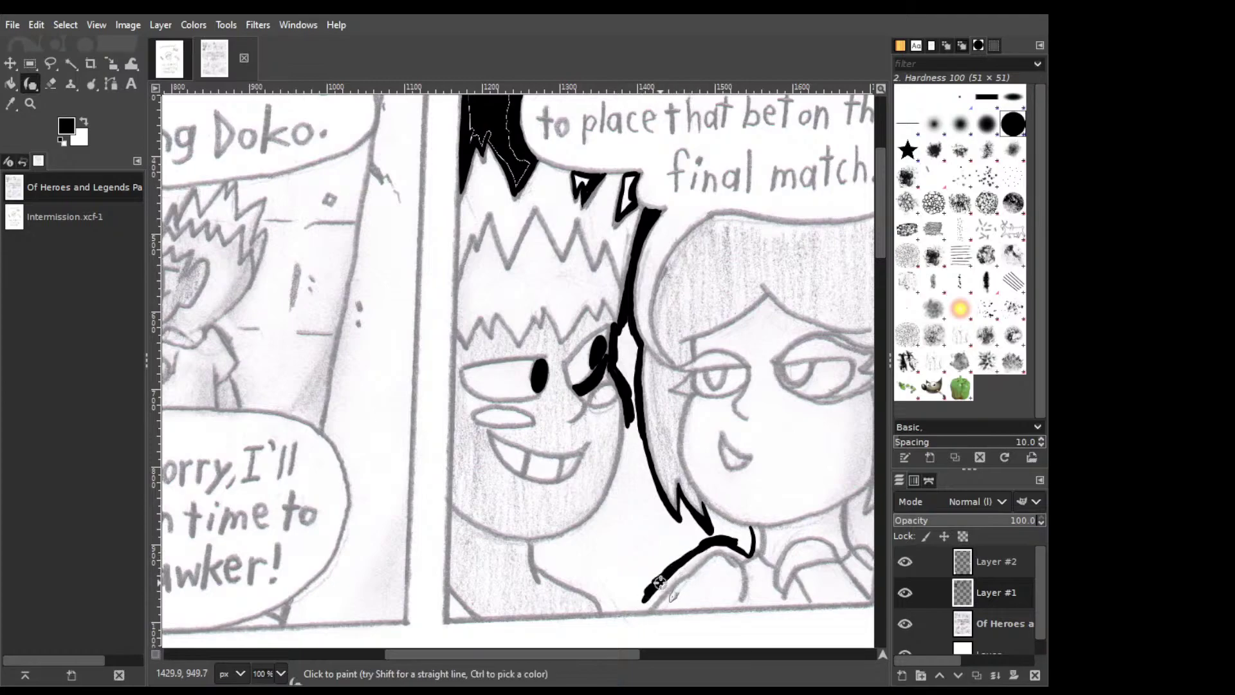
pyautogui.moveTo(661, 582); pyautogui.dragTo(637, 605)
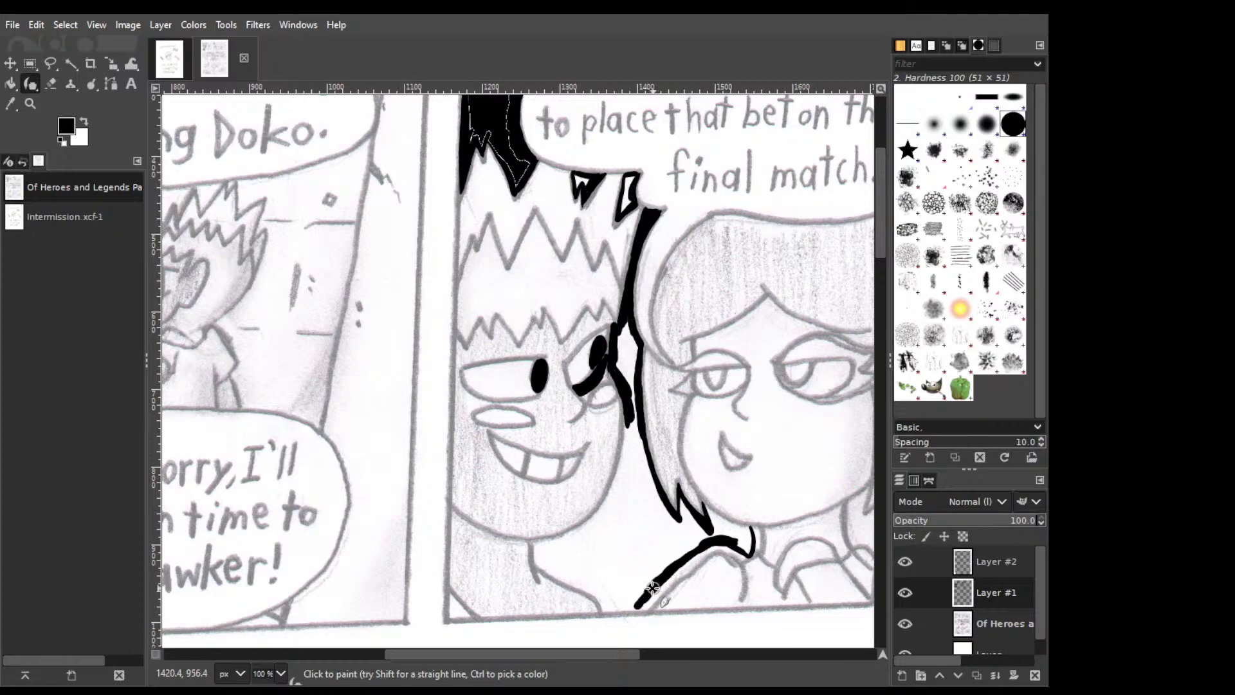
# Ink the lower border between the two figures and the boy's neck and shoulder edge in black.
pyautogui.moveTo(593, 592)
pyautogui.mouseDown()
pyautogui.moveTo(619, 609)
pyautogui.moveTo(646, 585)
pyautogui.mouseUp()
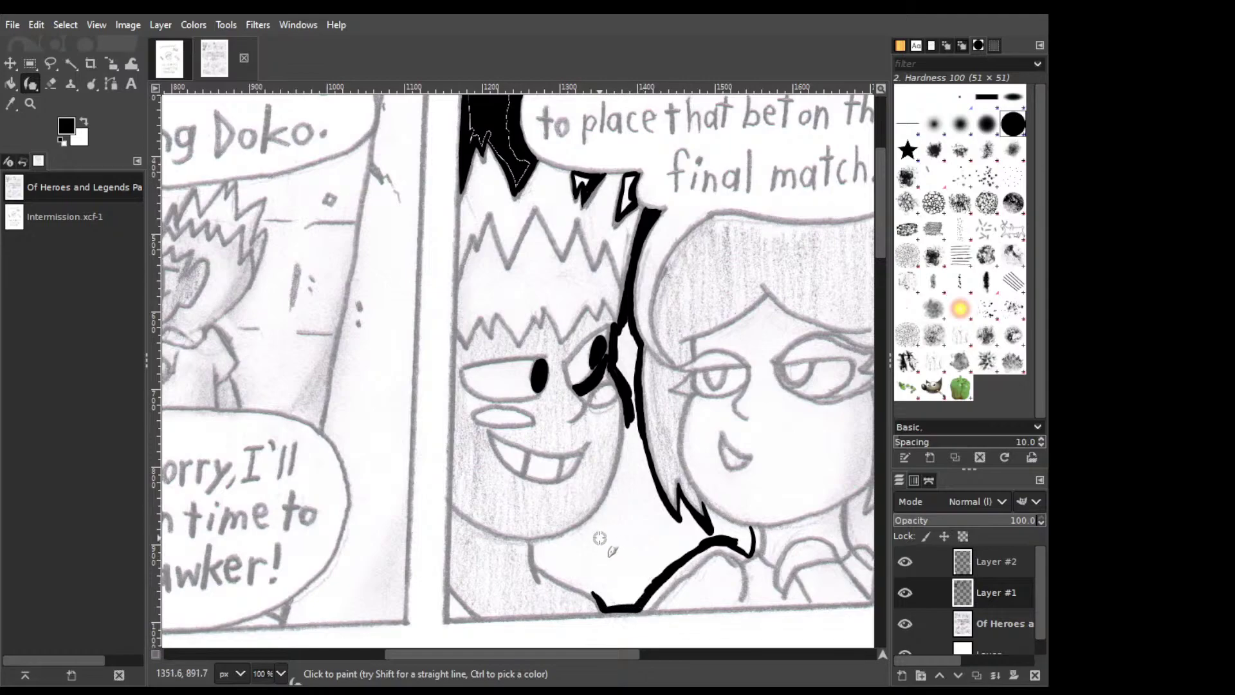
pyautogui.hotkey('shift', 'e')
pyautogui.press('p')
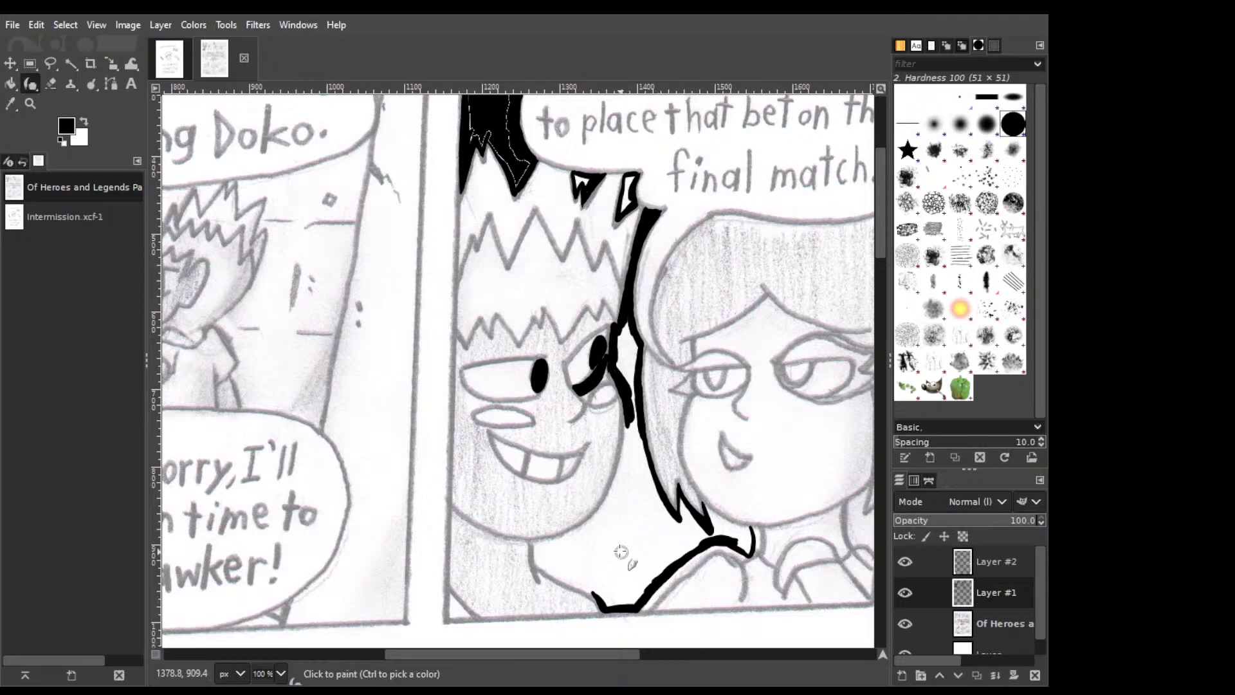
pyautogui.moveTo(532, 541)
pyautogui.mouseDown()
pyautogui.moveTo(535, 566)
pyautogui.moveTo(534, 554)
pyautogui.moveTo(608, 599)
pyautogui.mouseUp()
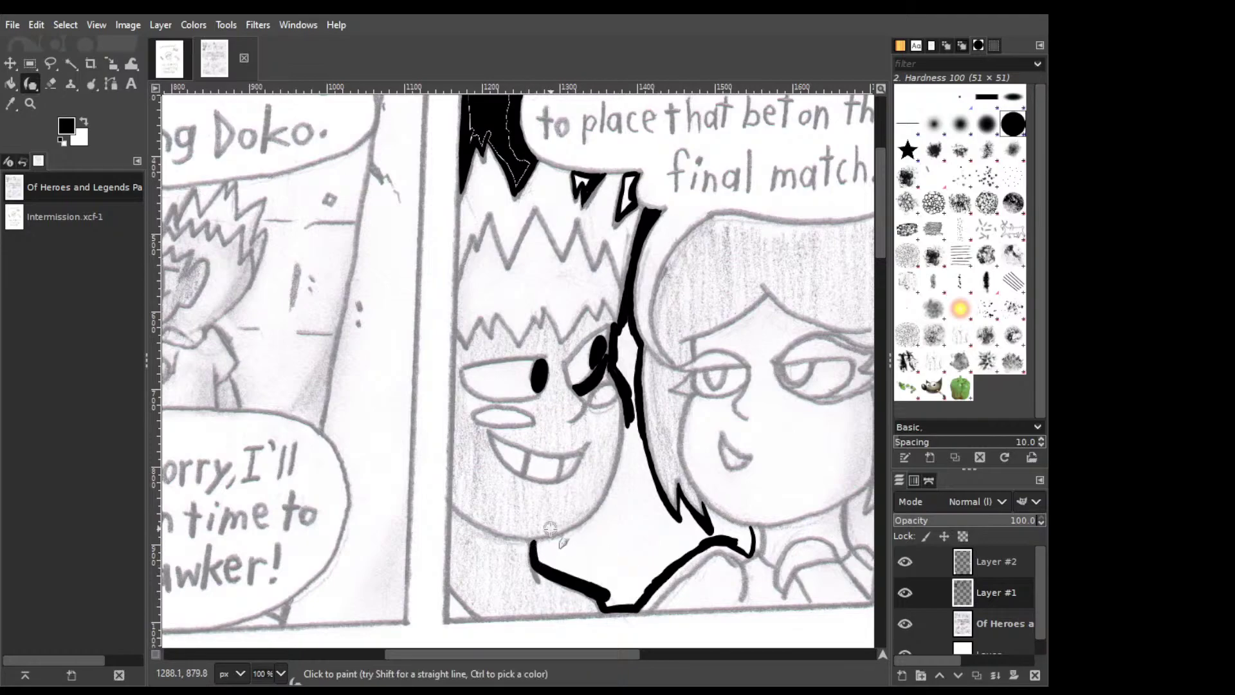
# Ink the boy's cheek and jaw edge in black from below his eye down to his neck.
pyautogui.moveTo(532, 545); pyautogui.dragTo(572, 538)
pyautogui.hotkey('ctrl', 'z')
pyautogui.moveTo(622, 430); pyautogui.dragTo(624, 458)
pyautogui.moveTo(622, 395); pyautogui.dragTo(626, 429)
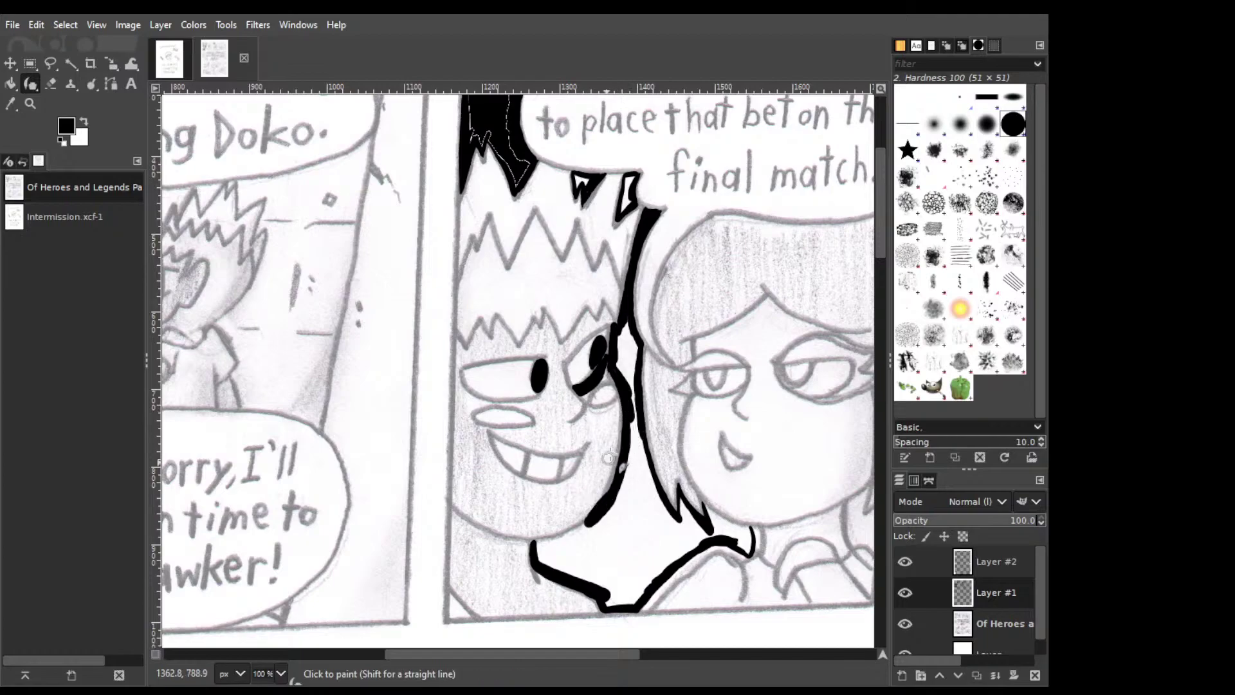
pyautogui.hotkey('ctrl', 'z')
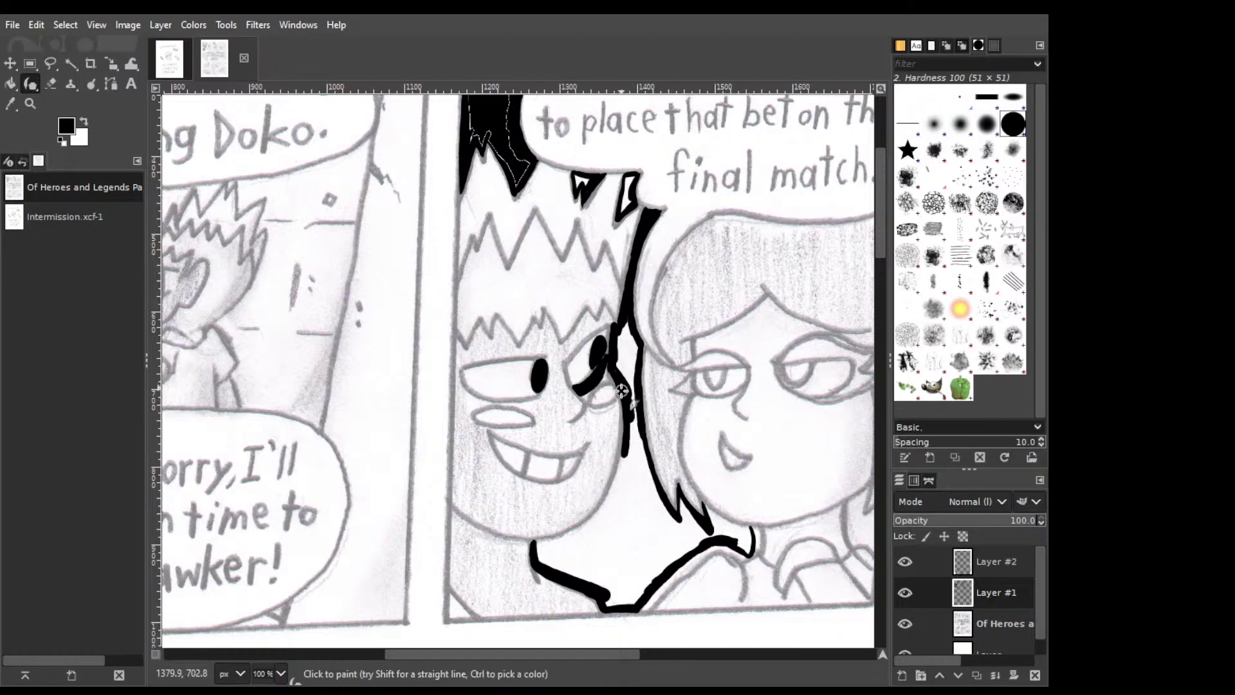
pyautogui.moveTo(624, 396); pyautogui.dragTo(624, 451)
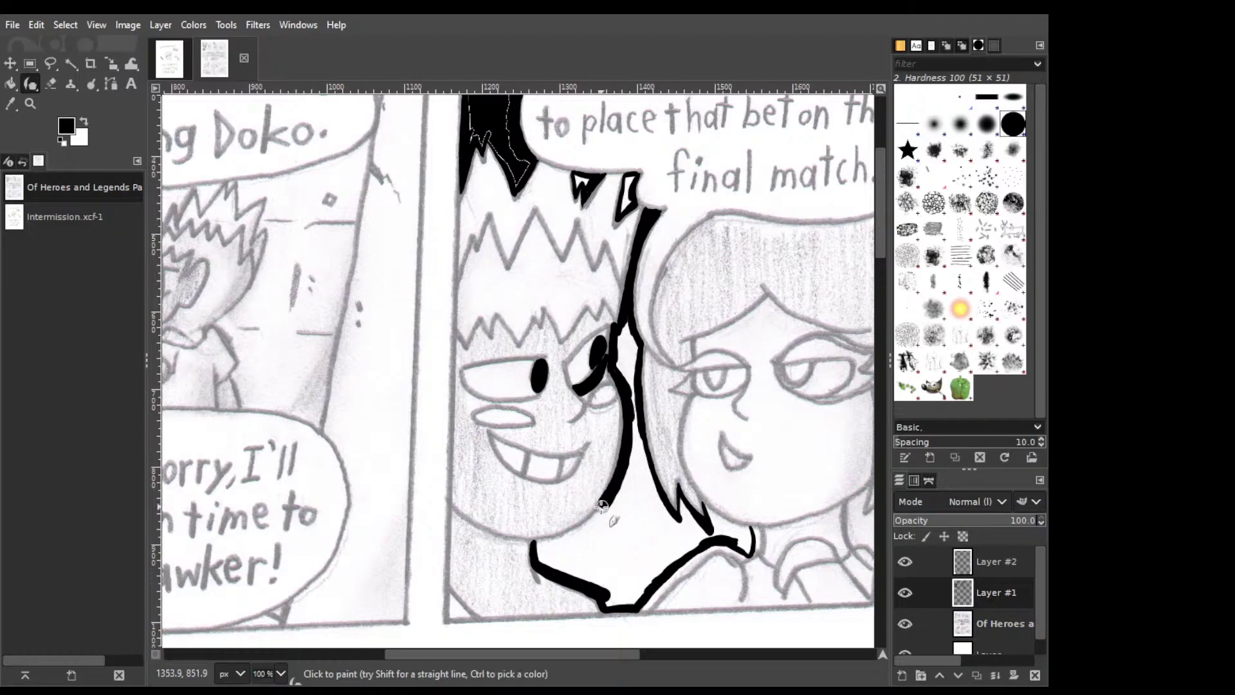
pyautogui.moveTo(533, 542); pyautogui.dragTo(624, 450)
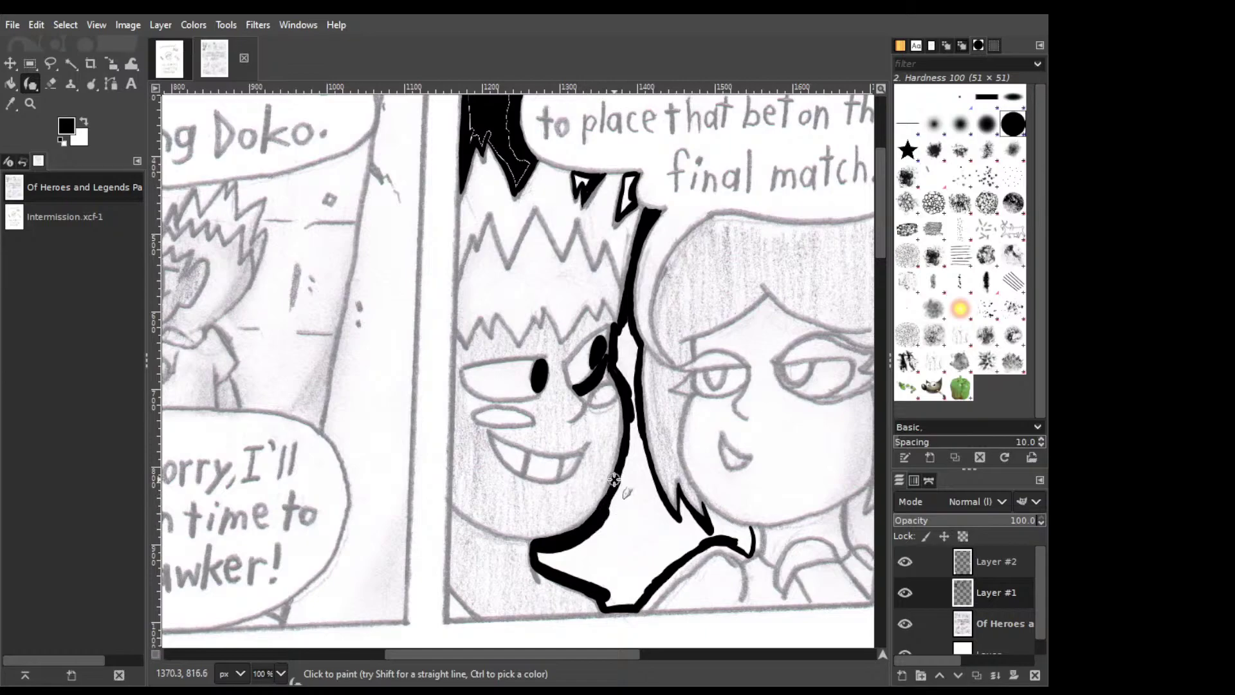
# Clean up the inked edge at the boy's cheek and fill the background between the two figures with black.
pyautogui.hotkey('shift', 'e')
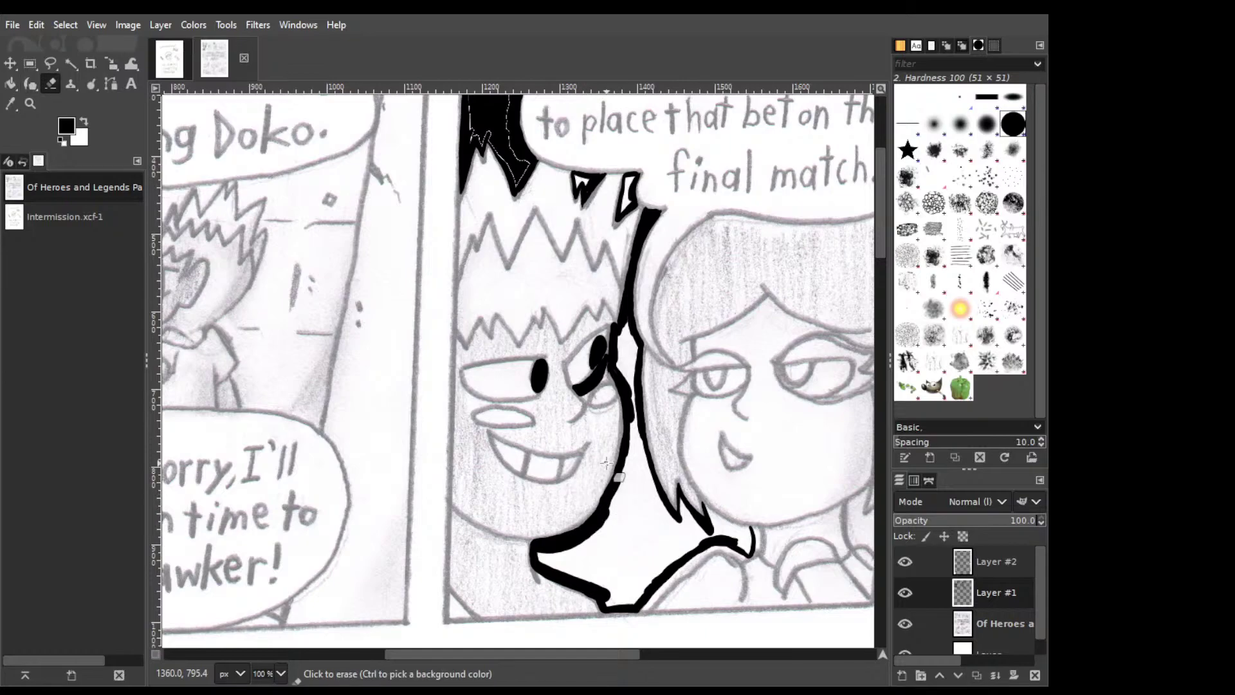
pyautogui.click(623, 408)
pyautogui.press('p')
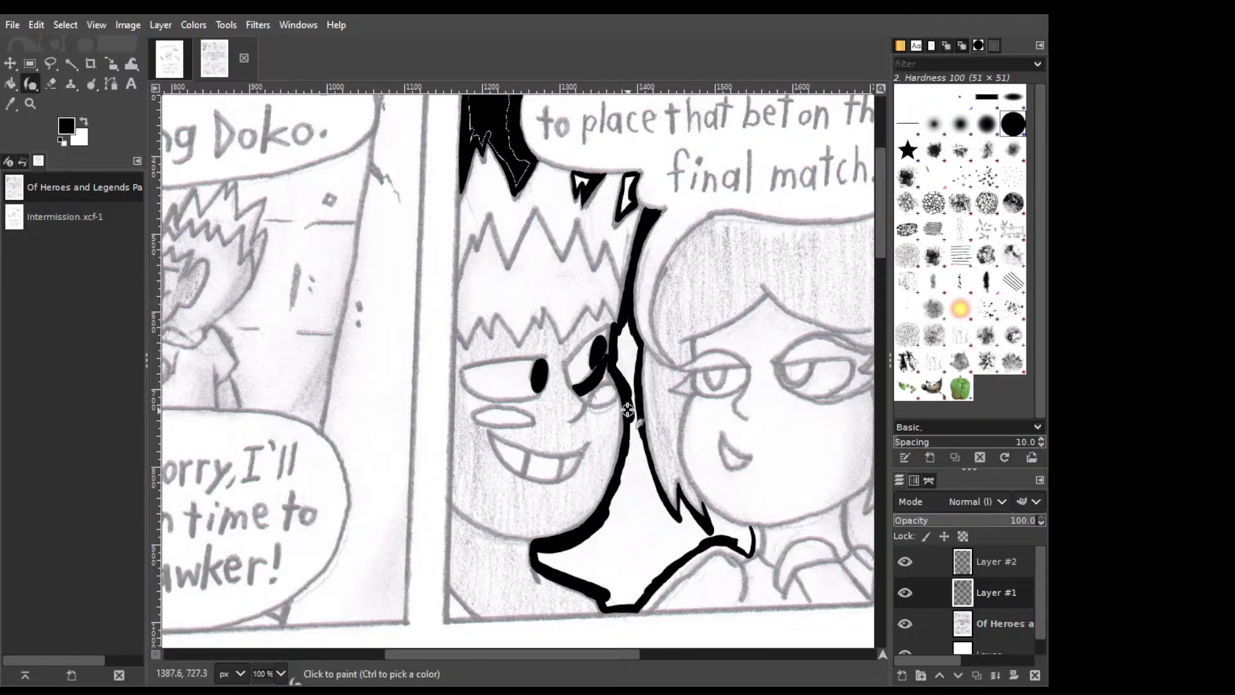
pyautogui.moveTo(626, 406); pyautogui.dragTo(624, 451)
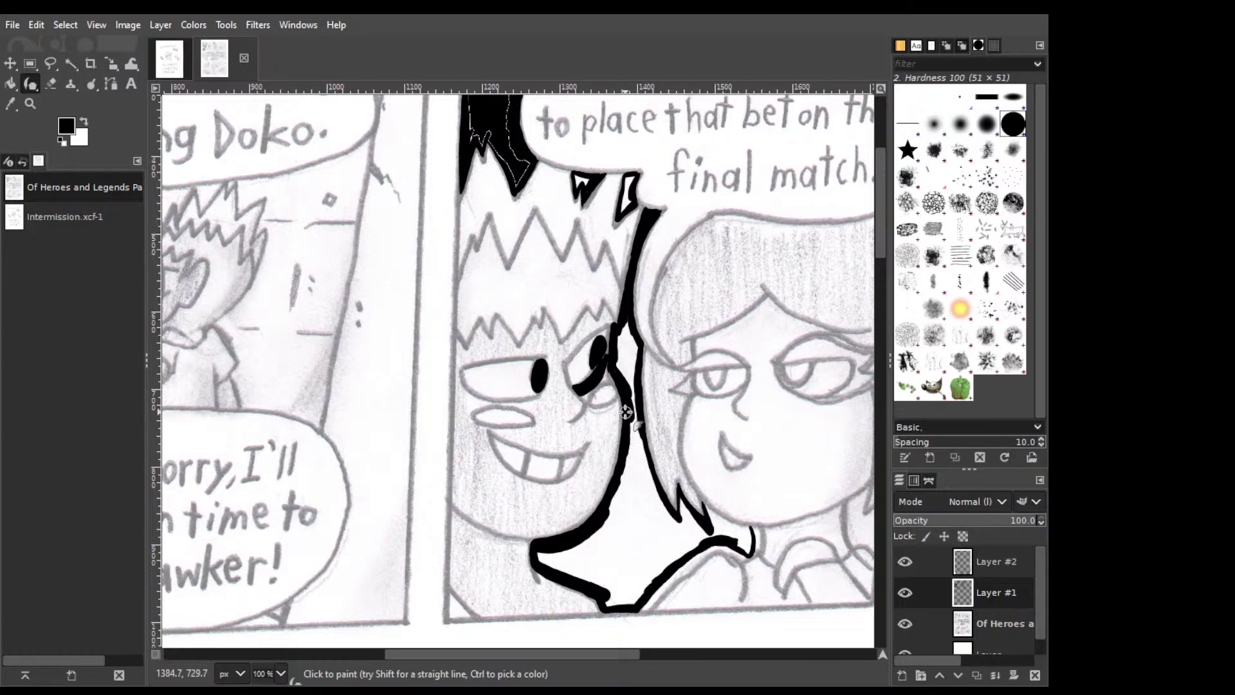
pyautogui.moveTo(624, 415)
pyautogui.mouseDown()
pyautogui.moveTo(673, 441)
pyautogui.moveTo(676, 517)
pyautogui.mouseUp()
pyautogui.hotkey('shift', 'b')
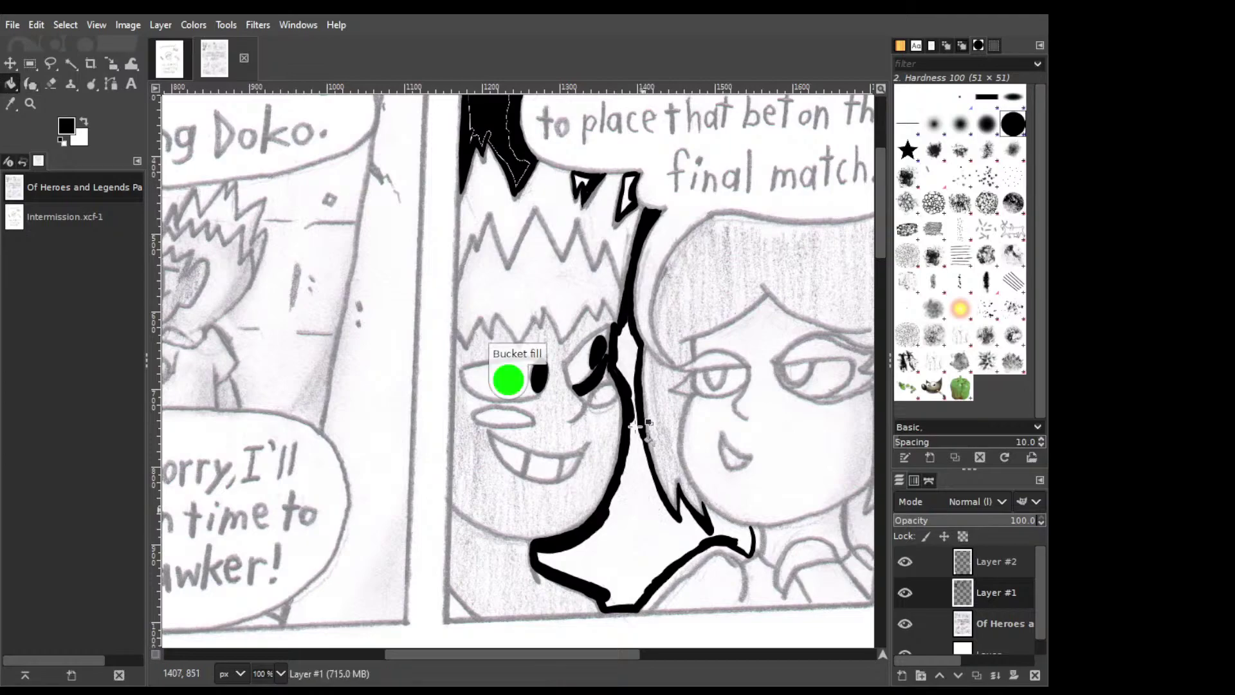
pyautogui.click(632, 354)
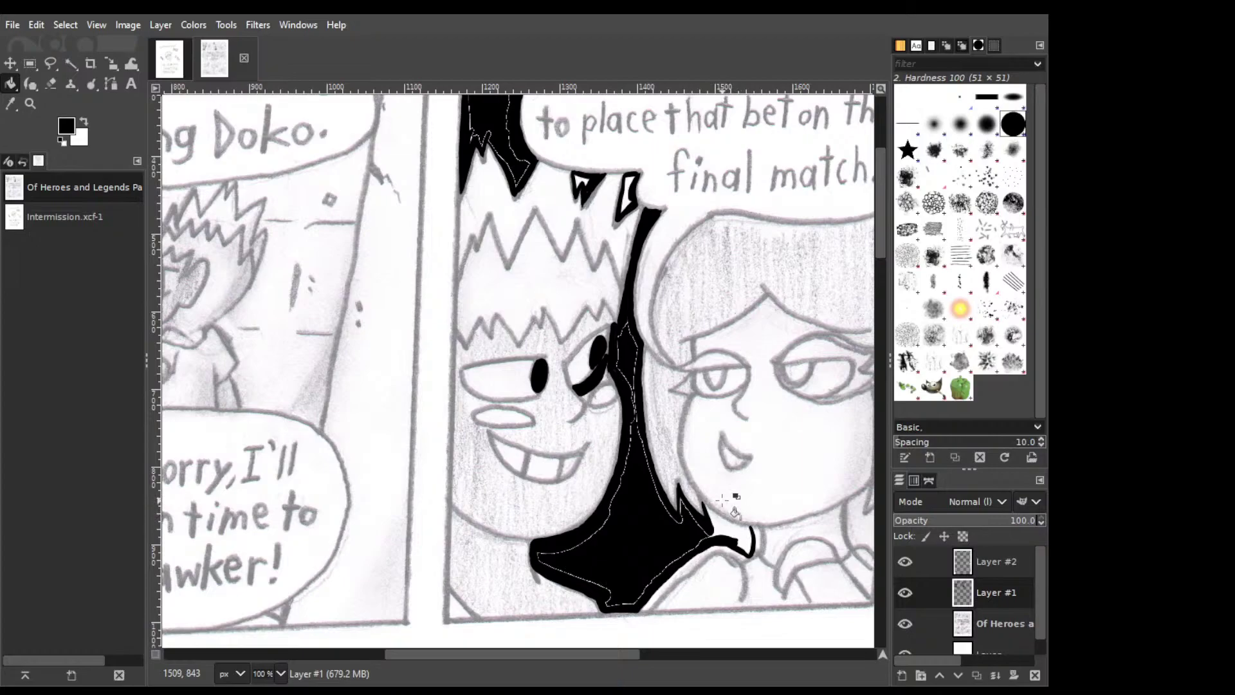
# Ink the edge beneath the woman's jaw from her hair tips to her neck and fill the enclosed gap with black.
pyautogui.press('s')
pyautogui.moveTo(722, 515)
pyautogui.mouseDown()
pyautogui.moveTo(752, 535)
pyautogui.moveTo(715, 513)
pyautogui.moveTo(721, 502)
pyautogui.mouseUp()
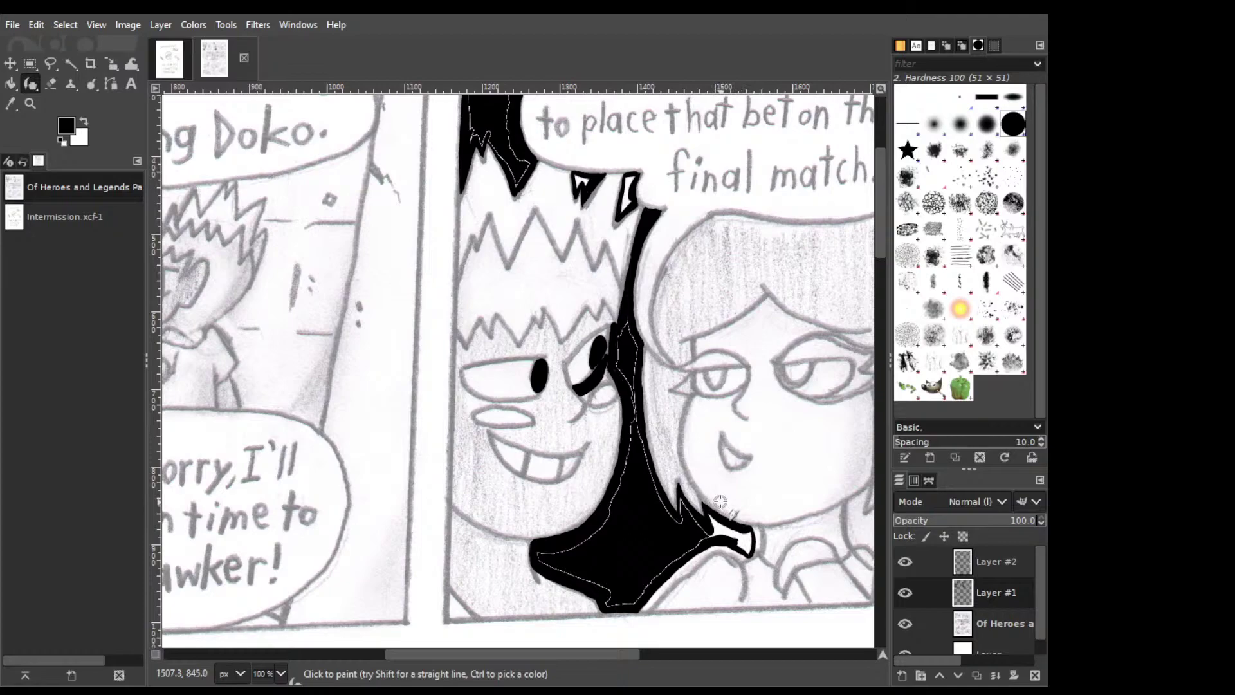
pyautogui.hotkey('shift', 'b')
pyautogui.click(740, 500)
# Ink the pupil and curved upper lash line of the woman's eye nearest the boy in black.
pyautogui.press('p')
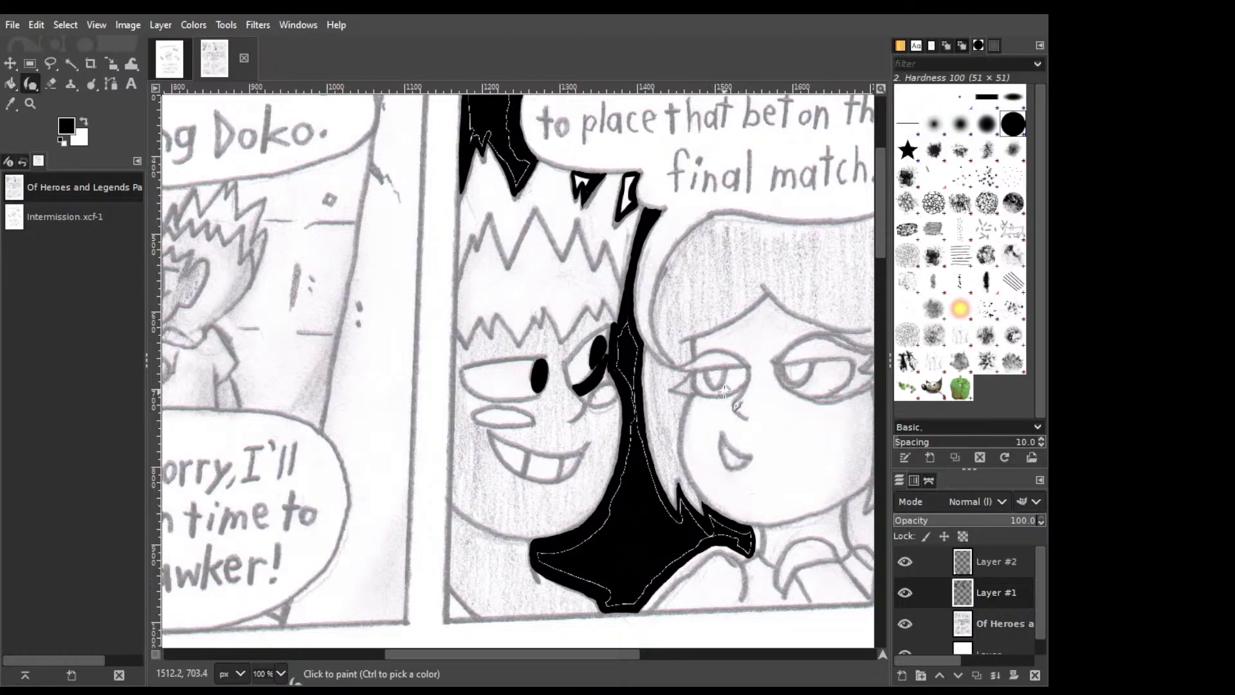
pyautogui.moveTo(705, 366)
pyautogui.mouseDown()
pyautogui.moveTo(715, 383)
pyautogui.moveTo(716, 366)
pyautogui.mouseUp()
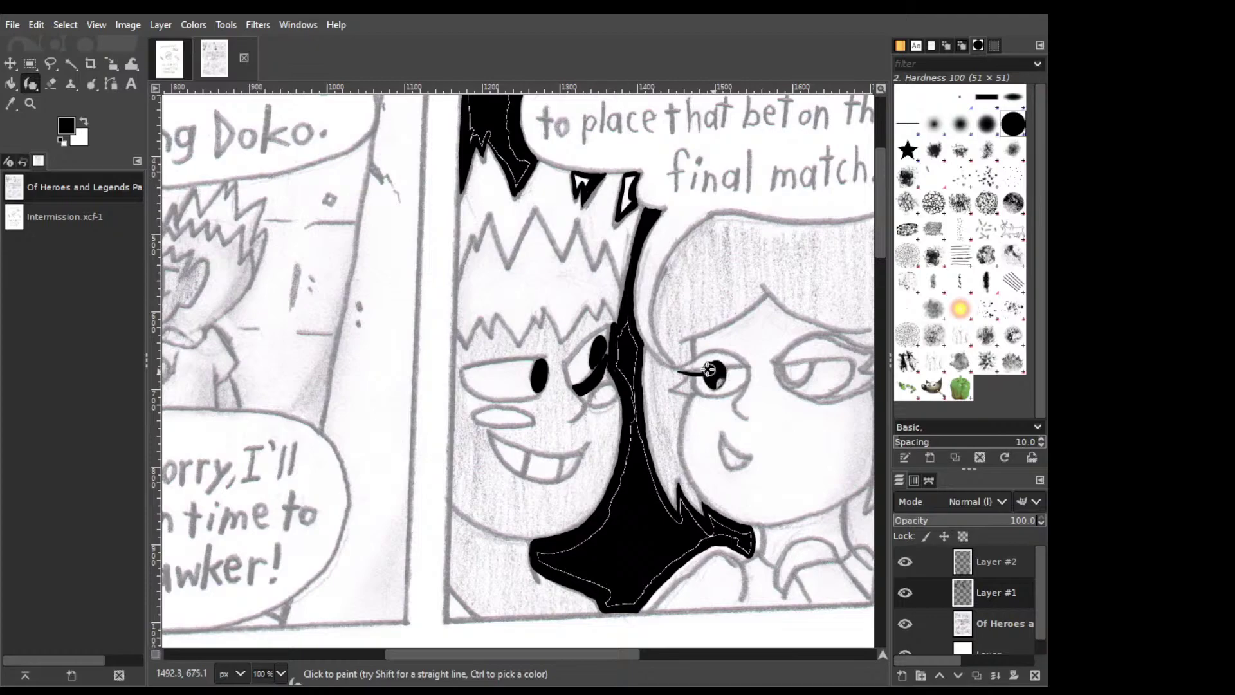
pyautogui.hotkey('ctrl', 'z')
pyautogui.hotkey('ctrl', 'y')
pyautogui.moveTo(678, 367)
pyautogui.mouseDown()
pyautogui.moveTo(738, 366)
pyautogui.moveTo(681, 367)
pyautogui.moveTo(723, 364)
pyautogui.moveTo(719, 354)
pyautogui.moveTo(738, 364)
pyautogui.moveTo(706, 358)
pyautogui.mouseUp()
pyautogui.hotkey('ctrl', 'z')
pyautogui.hotkey('ctrl', 'z')
pyautogui.moveTo(681, 368)
pyautogui.mouseDown()
pyautogui.moveTo(713, 353)
pyautogui.moveTo(746, 362)
pyautogui.mouseUp()
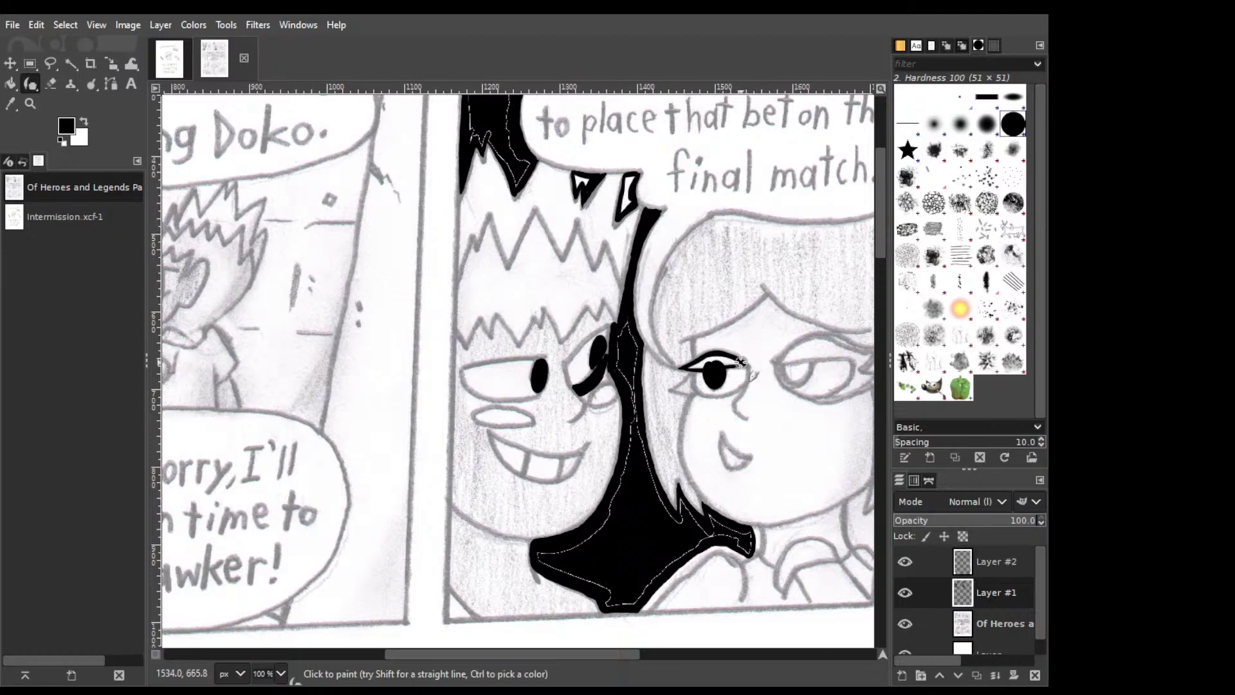
pyautogui.moveTo(738, 362); pyautogui.dragTo(744, 363)
# Ink the lower lashes at the outer corner of the woman's eye nearest the boy.
pyautogui.keyDown('shift'); pyautogui.click(678, 389); pyautogui.keyUp('shift')
pyautogui.hotkey('ctrl', 'z')
pyautogui.keyDown('shift'); pyautogui.click(680, 389); pyautogui.keyUp('shift')
pyautogui.keyDown('shift'); pyautogui.click(704, 395); pyautogui.keyUp('shift')
pyautogui.hotkey('ctrl', 'z')
pyautogui.hotkey('ctrl', 'z')
pyautogui.hotkey('ctrl', 'z')
pyautogui.moveTo(678, 385)
pyautogui.mouseDown()
pyautogui.moveTo(695, 371)
pyautogui.moveTo(702, 390)
pyautogui.mouseUp()
pyautogui.hotkey('ctrl', 'z')
pyautogui.moveTo(673, 390); pyautogui.dragTo(703, 386)
# Ink the dark interior of the woman's open mouth in black, leaving the tongue area unpainted.
pyautogui.moveTo(603, 655); pyautogui.dragTo(663, 655)
pyautogui.moveTo(556, 458)
pyautogui.mouseDown()
pyautogui.moveTo(570, 458)
pyautogui.moveTo(564, 469)
pyautogui.mouseUp()
pyautogui.hotkey('ctrl', 'z')
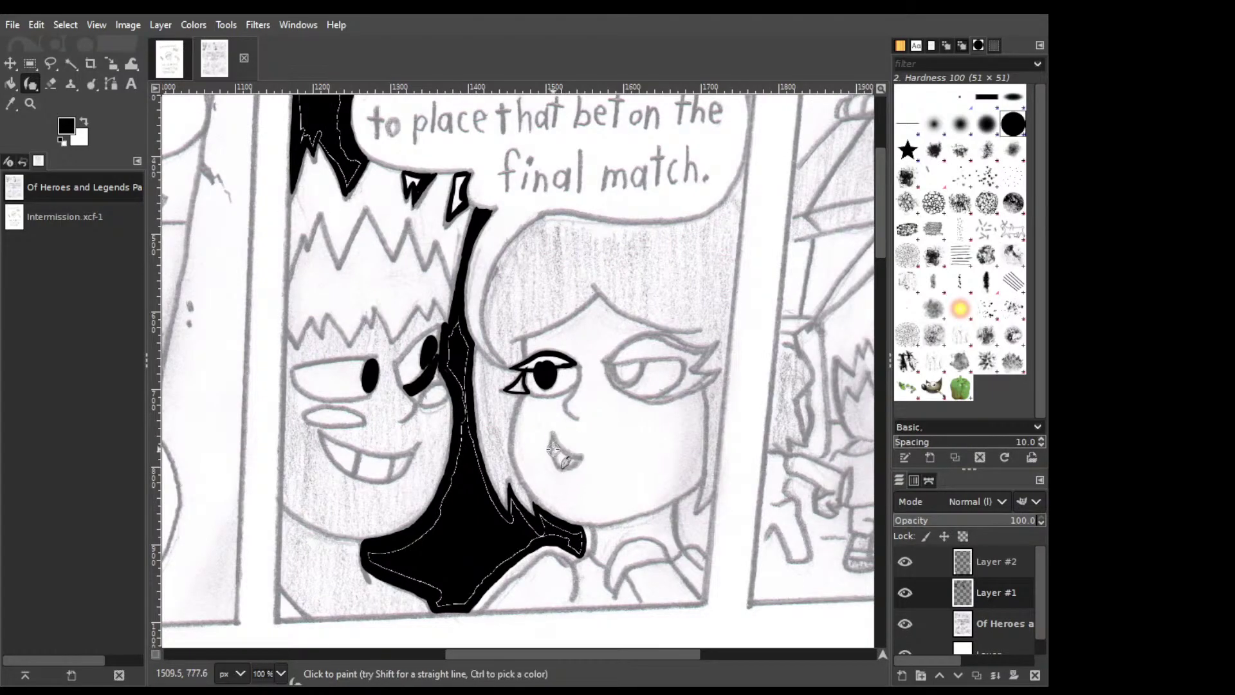
pyautogui.moveTo(552, 444)
pyautogui.mouseDown()
pyautogui.moveTo(563, 468)
pyautogui.moveTo(560, 454)
pyautogui.mouseUp()
pyautogui.hotkey('ctrl', 'z')
pyautogui.hotkey('ctrl', 'z')
pyautogui.moveTo(564, 457); pyautogui.dragTo(561, 447)
# Paint the pupil of the woman's eye farther from the boy solid black.
pyautogui.moveTo(614, 360); pyautogui.dragTo(637, 352)
pyautogui.hotkey('ctrl', 'z')
pyautogui.hotkey('ctrl', 'z')
pyautogui.moveTo(615, 361); pyautogui.dragTo(634, 348)
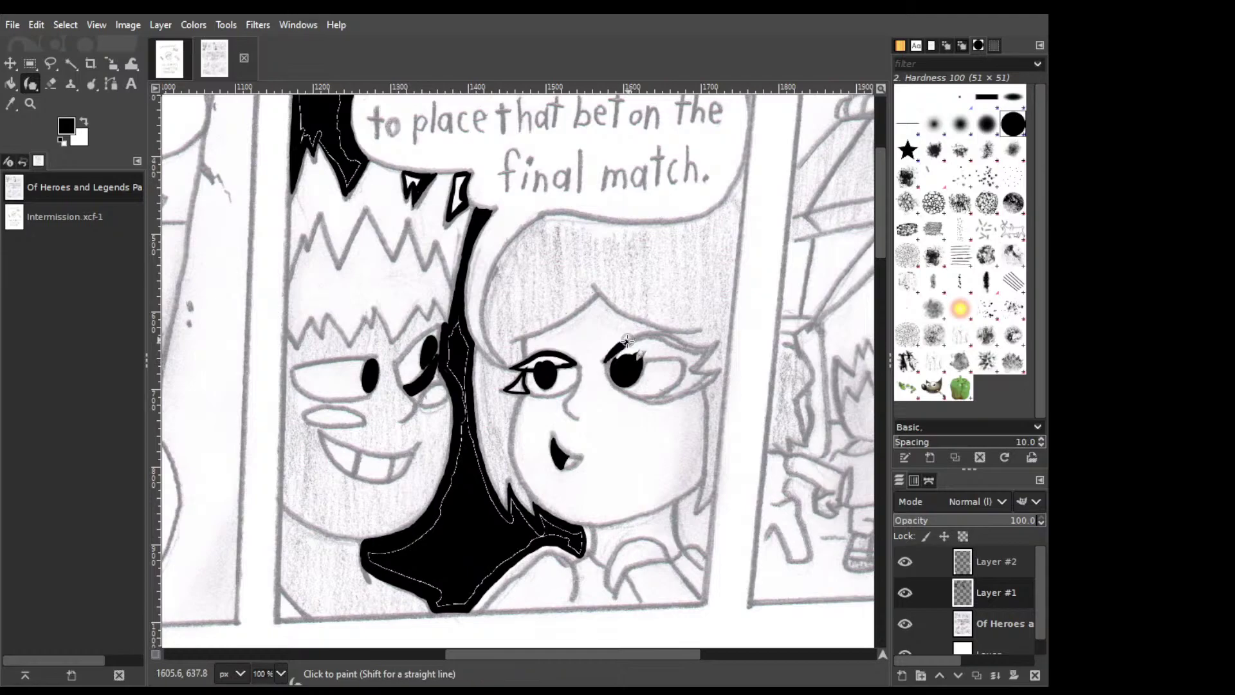
# Ink the upper lash line of the woman's farther eye, ending in a sharp point at its outer corner.
pyautogui.moveTo(603, 362)
pyautogui.mouseDown()
pyautogui.moveTo(642, 332)
pyautogui.moveTo(706, 350)
pyautogui.moveTo(693, 351)
pyautogui.mouseUp()
pyautogui.hotkey('ctrl', 'z')
pyautogui.hotkey('ctrl', 'z')
pyautogui.moveTo(605, 362); pyautogui.dragTo(629, 339)
pyautogui.hotkey('ctrl', 'z')
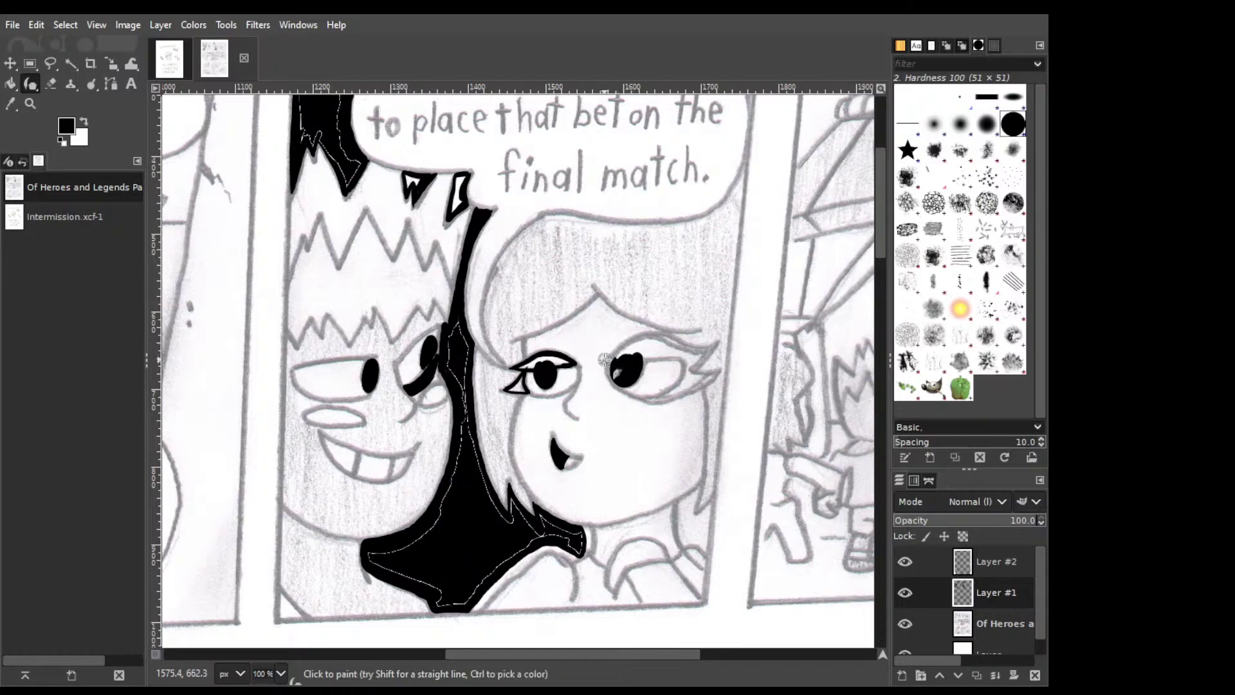
pyautogui.moveTo(603, 361)
pyautogui.mouseDown()
pyautogui.moveTo(655, 336)
pyautogui.moveTo(687, 351)
pyautogui.mouseUp()
pyautogui.moveTo(644, 334); pyautogui.dragTo(718, 343)
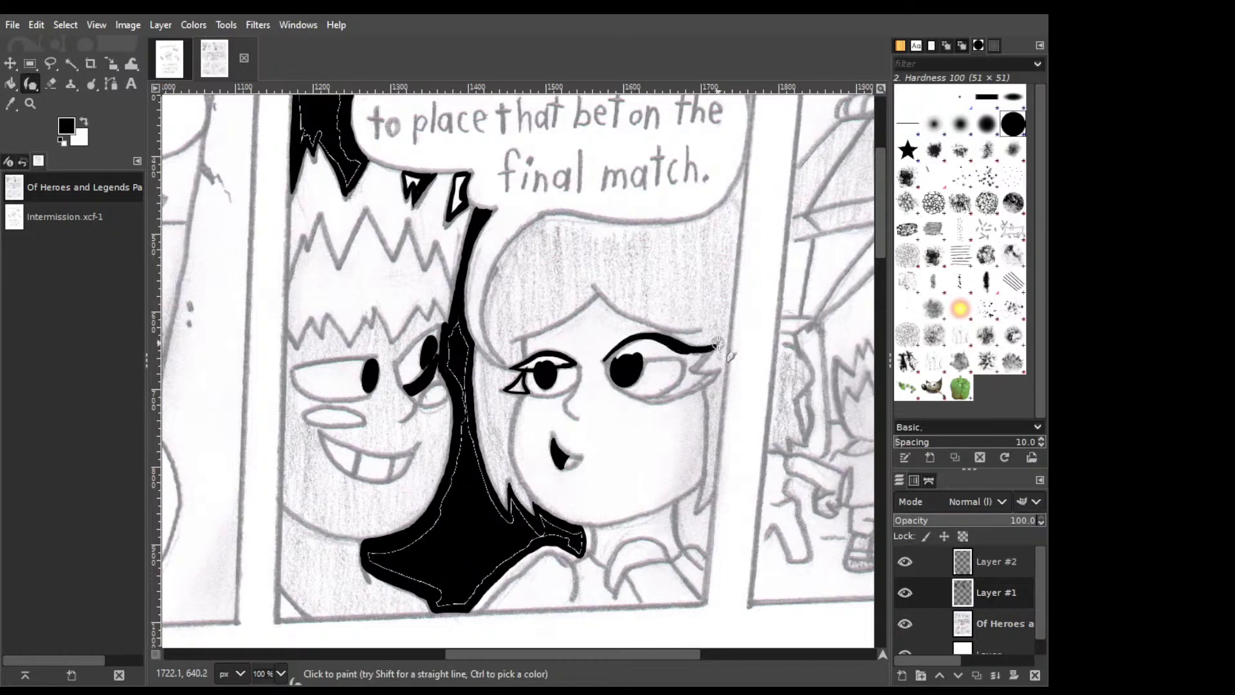
pyautogui.moveTo(716, 342)
pyautogui.mouseDown()
pyautogui.moveTo(697, 361)
pyautogui.moveTo(726, 343)
pyautogui.mouseUp()
pyautogui.hotkey('shift', 'e')
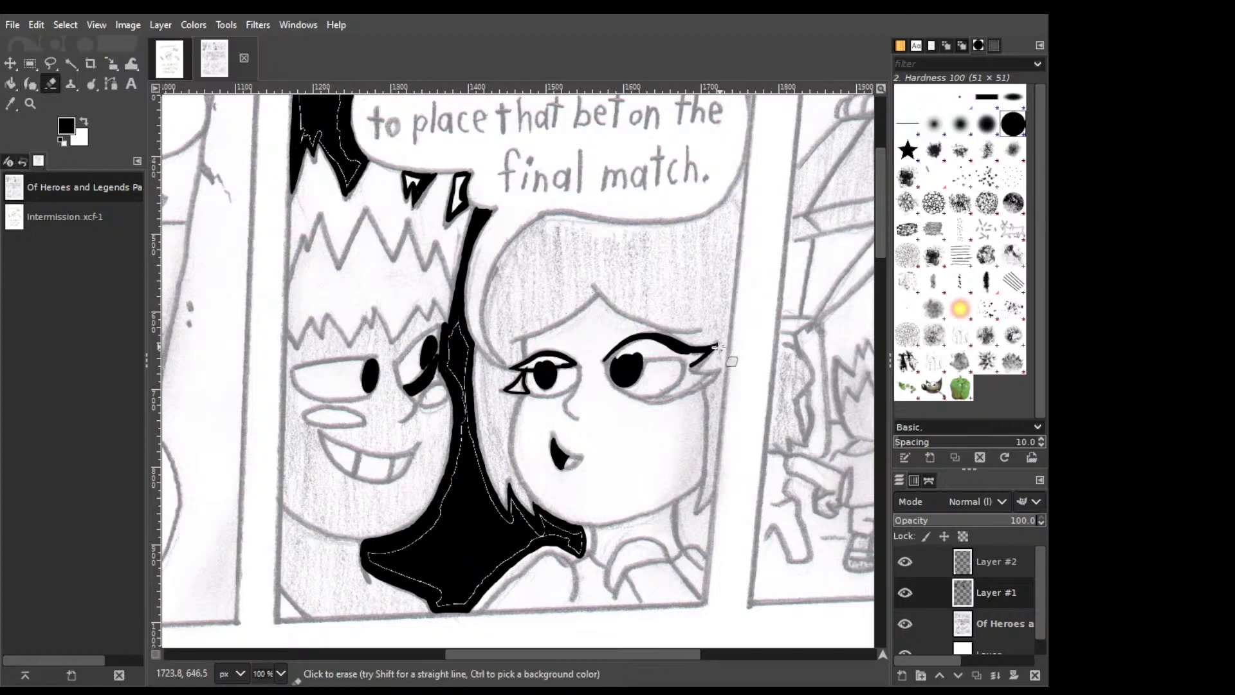
pyautogui.press('p')
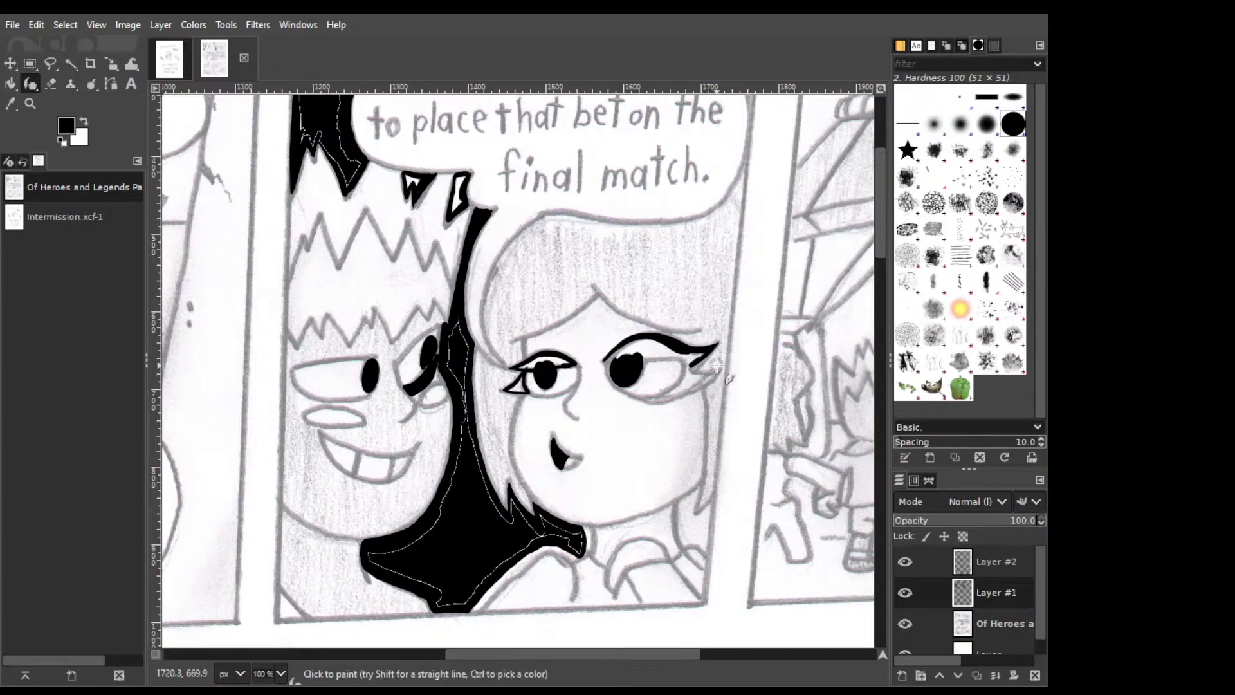
# Ink the lower lashes, outer corner and lower lid of the woman's farther eye in black.
pyautogui.moveTo(716, 366)
pyautogui.mouseDown()
pyautogui.moveTo(709, 358)
pyautogui.moveTo(716, 372)
pyautogui.moveTo(701, 385)
pyautogui.moveTo(655, 395)
pyautogui.moveTo(713, 371)
pyautogui.moveTo(684, 368)
pyautogui.mouseUp()
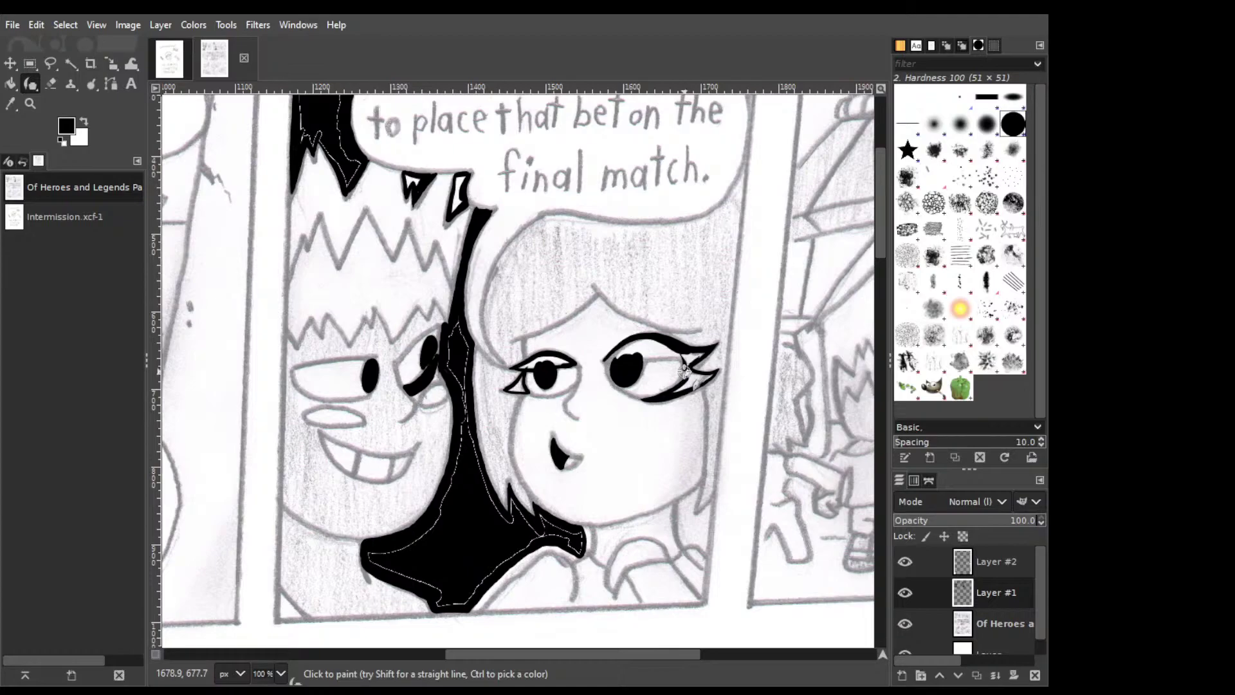
pyautogui.moveTo(680, 365)
pyautogui.mouseDown()
pyautogui.moveTo(685, 351)
pyautogui.moveTo(680, 379)
pyautogui.mouseUp()
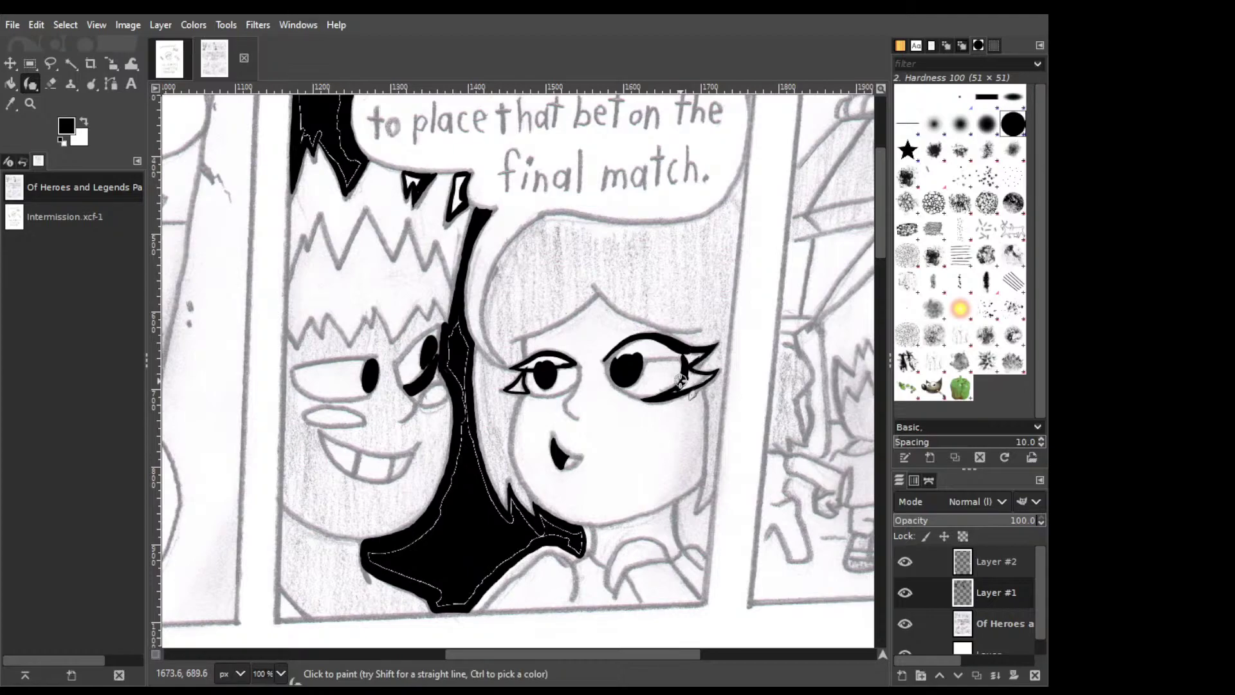
pyautogui.moveTo(681, 382); pyautogui.dragTo(693, 363)
# Ink the eyelid's lower edge across the woman's farther eye and fill both of her upper eyelids with black.
pyautogui.moveTo(623, 362); pyautogui.dragTo(690, 353)
pyautogui.moveTo(695, 371); pyautogui.dragTo(689, 348)
pyautogui.press('shift')
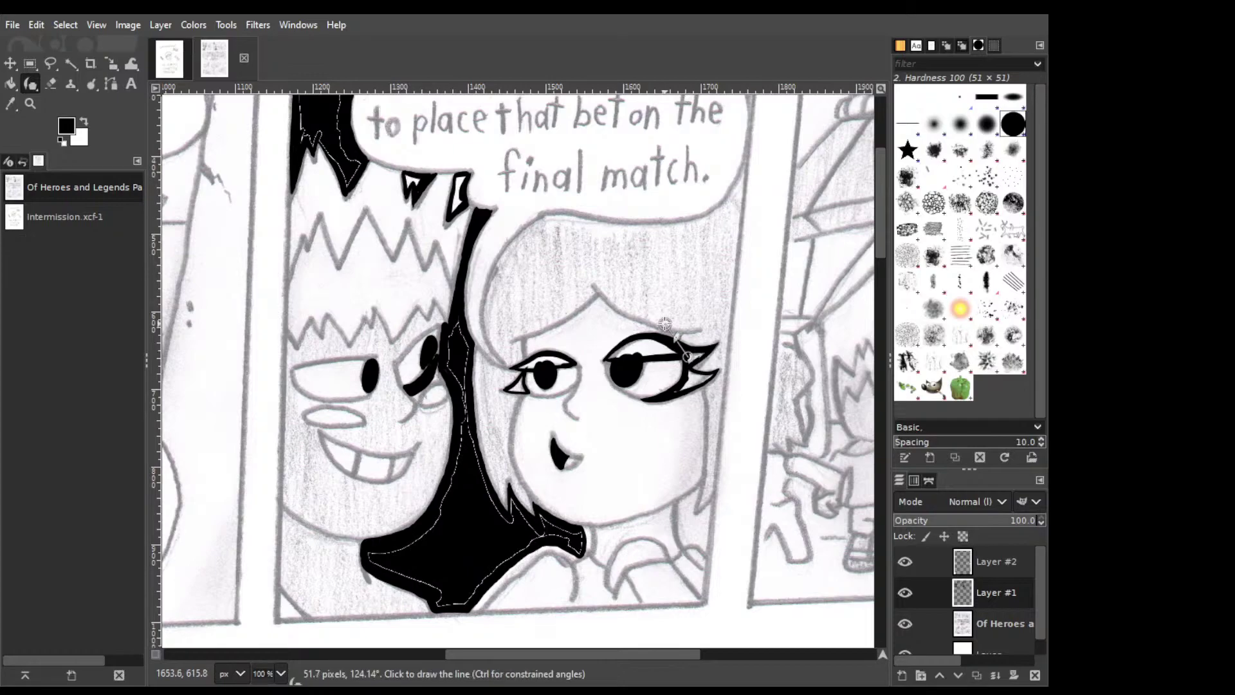
pyautogui.hotkey('shift', 'b')
pyautogui.click(653, 330)
pyautogui.click(547, 358)
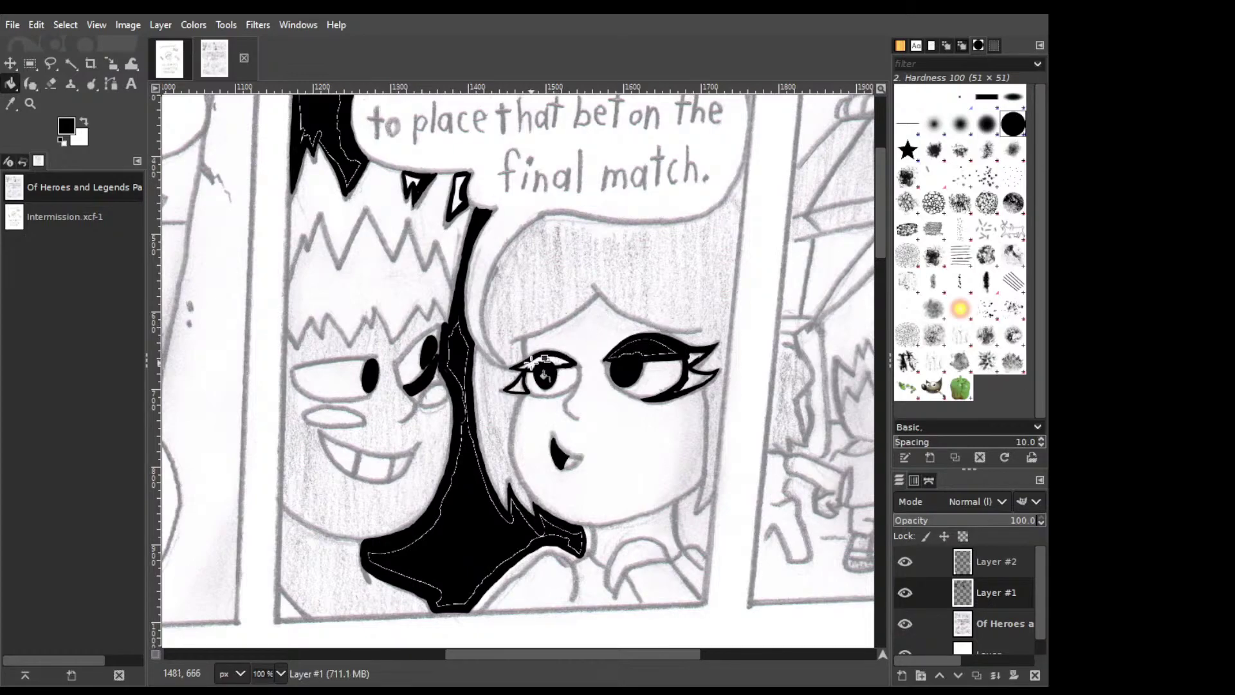
pyautogui.click(530, 363)
# Ink the woman's inner collar curve and both sides of her neck in black.
pyautogui.press('p')
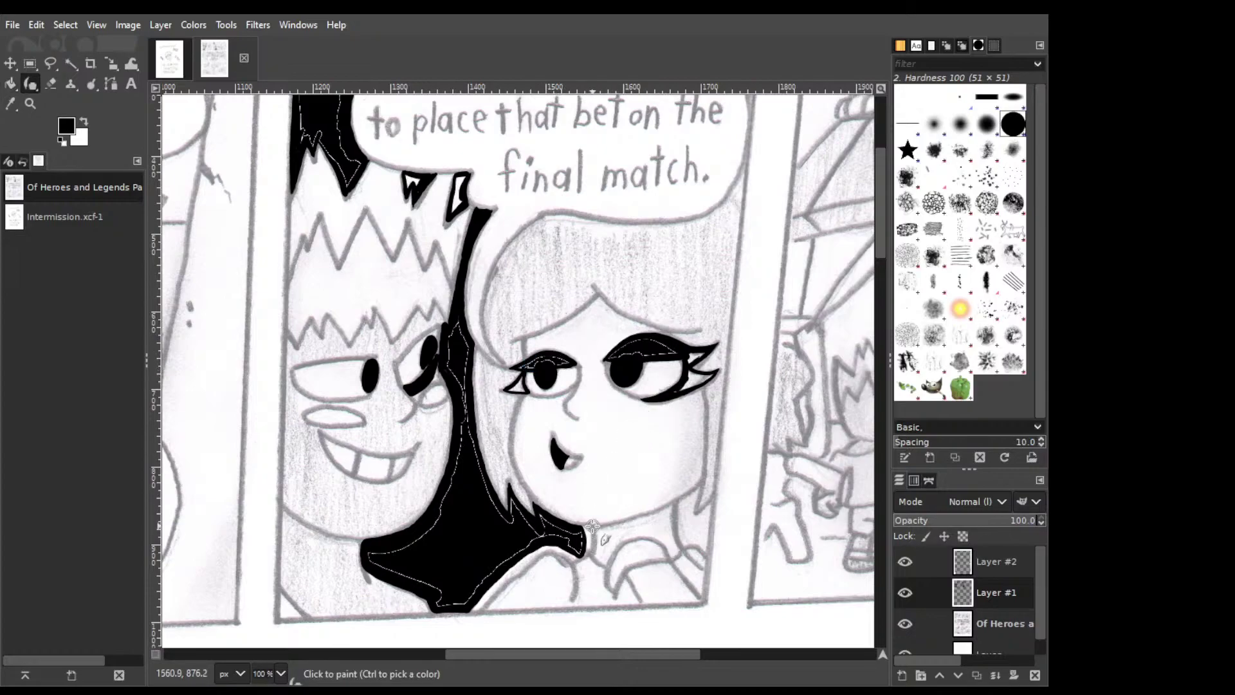
pyautogui.moveTo(592, 526)
pyautogui.mouseDown()
pyautogui.moveTo(530, 551)
pyautogui.moveTo(588, 546)
pyautogui.moveTo(547, 540)
pyautogui.mouseUp()
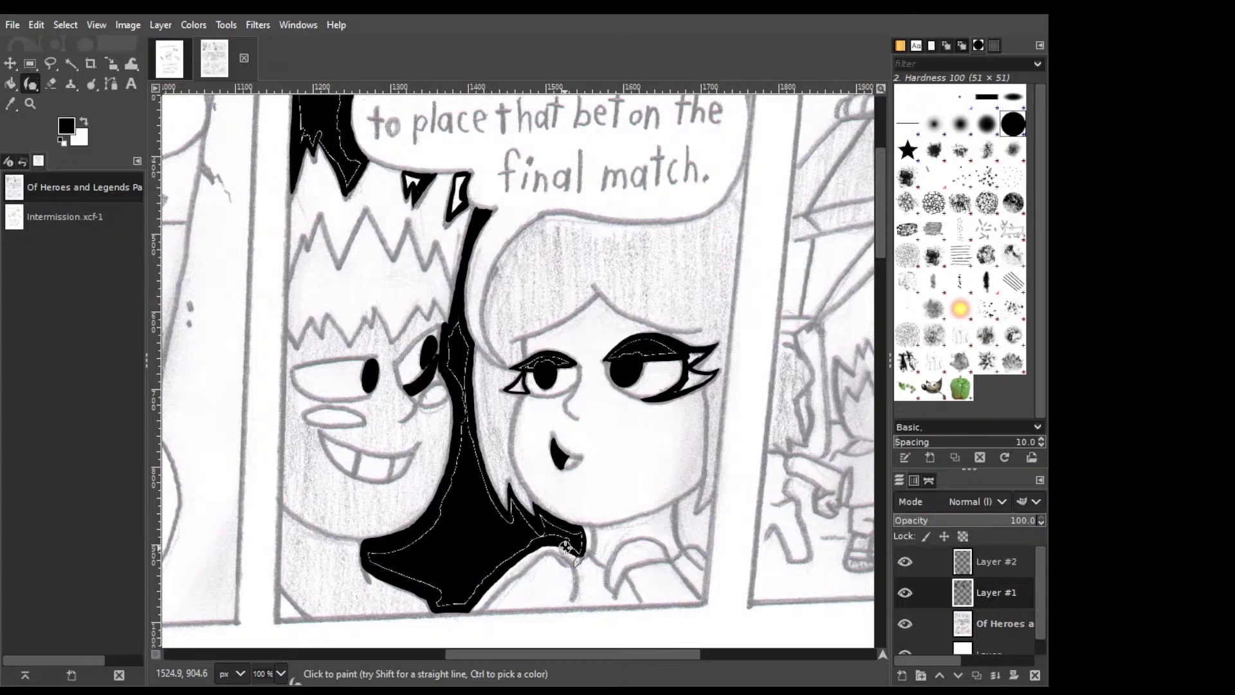
pyautogui.moveTo(592, 532)
pyautogui.mouseDown()
pyautogui.moveTo(606, 564)
pyautogui.moveTo(628, 537)
pyautogui.moveTo(673, 558)
pyautogui.mouseUp()
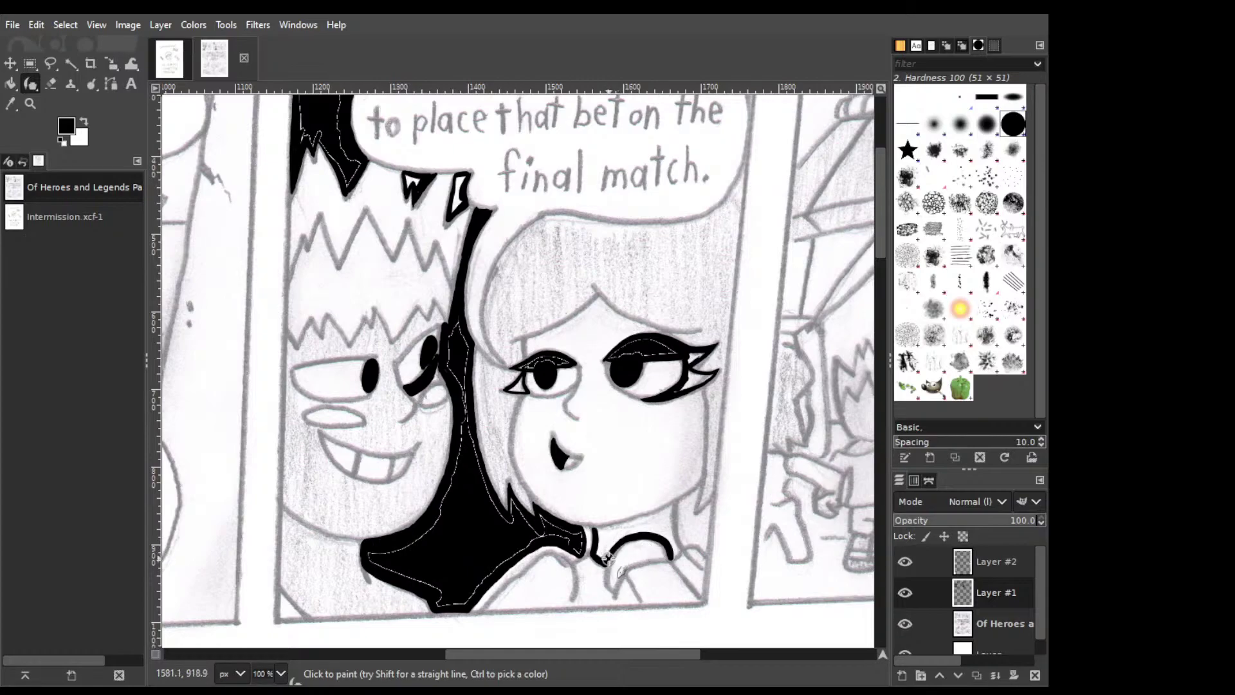
pyautogui.moveTo(671, 512); pyautogui.dragTo(675, 548)
pyautogui.moveTo(671, 528); pyautogui.dragTo(681, 548)
pyautogui.moveTo(671, 504); pyautogui.dragTo(678, 549)
pyautogui.moveTo(676, 546); pyautogui.dragTo(675, 558)
# Ink the edge under the woman's chin and fill her neck area with black.
pyautogui.moveTo(594, 526)
pyautogui.mouseDown()
pyautogui.moveTo(673, 499)
pyautogui.moveTo(643, 516)
pyautogui.mouseUp()
pyautogui.hotkey('ctrl', 'z')
pyautogui.hotkey('ctrl', 'z')
pyautogui.moveTo(672, 504); pyautogui.dragTo(599, 527)
pyautogui.hotkey('shift', 'b')
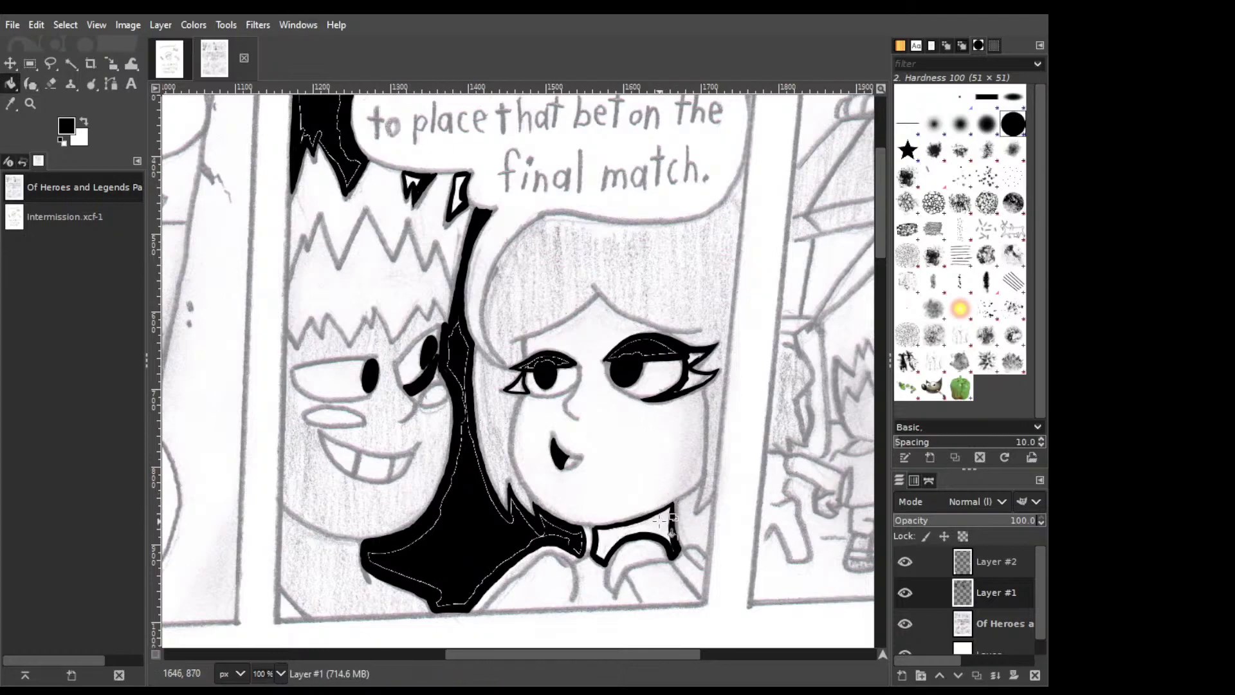
pyautogui.click(663, 521)
# Outline the woman's shoulder section nearest the boy, down to the panel's lower border, and fill it with black.
pyautogui.press('p')
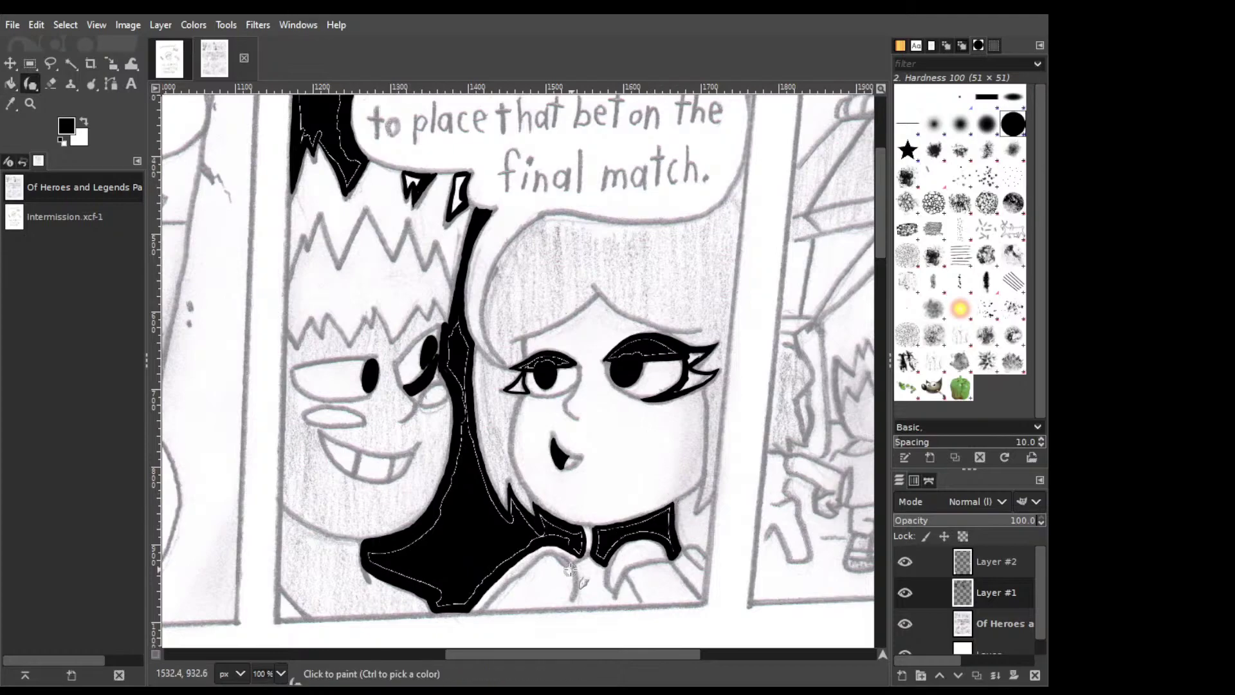
pyautogui.moveTo(498, 595); pyautogui.dragTo(548, 559)
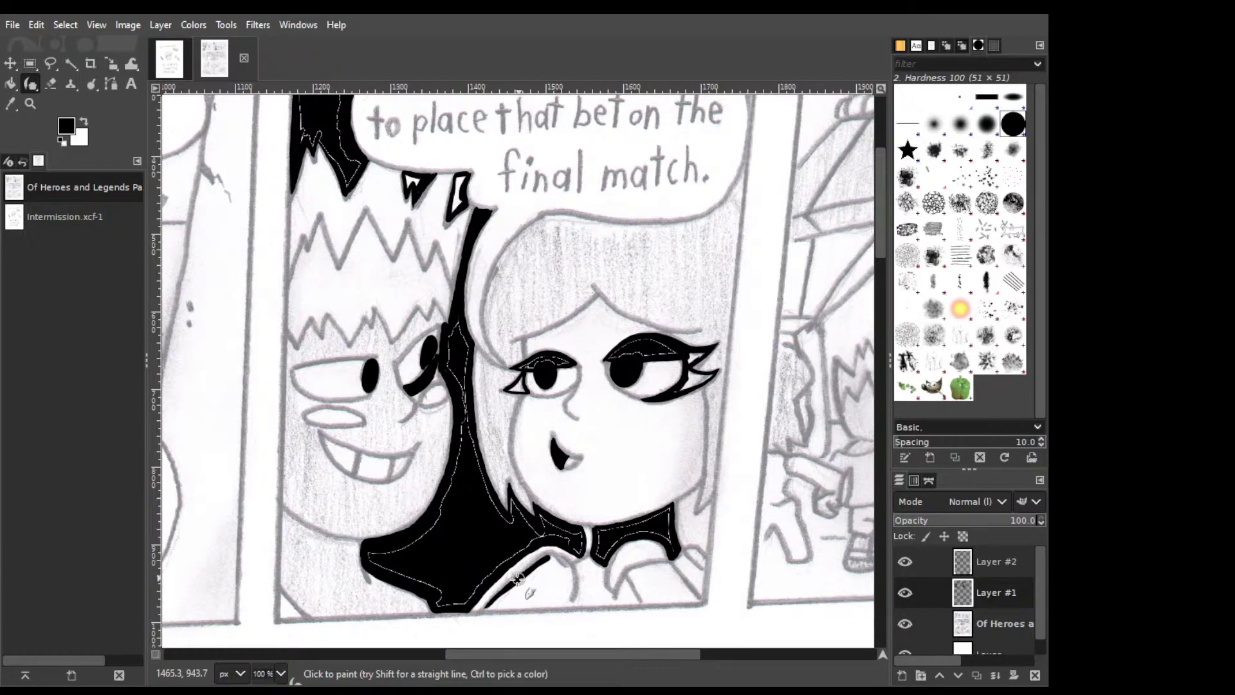
pyautogui.hotkey('ctrl', 'z')
pyautogui.moveTo(484, 610); pyautogui.dragTo(562, 557)
pyautogui.hotkey('ctrl', 'z')
pyautogui.moveTo(484, 606)
pyautogui.mouseDown()
pyautogui.moveTo(556, 557)
pyautogui.moveTo(572, 593)
pyautogui.moveTo(509, 609)
pyautogui.moveTo(567, 604)
pyautogui.mouseUp()
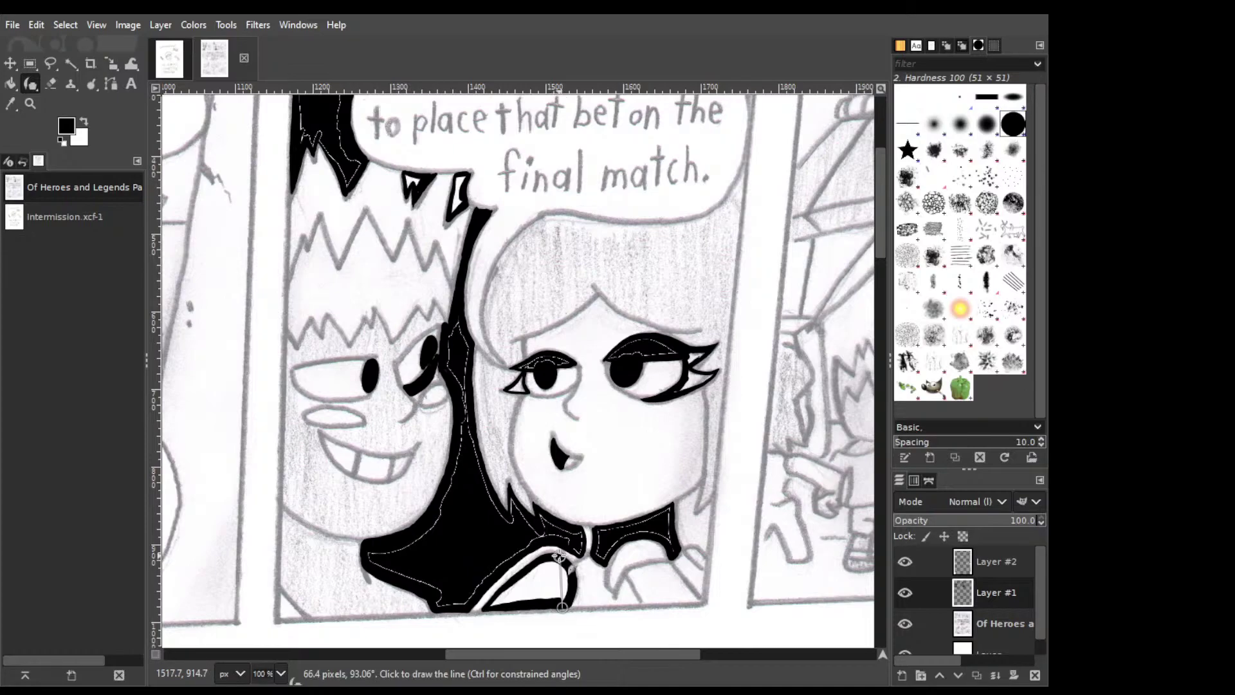
pyautogui.hotkey('shift', 'b')
pyautogui.click(560, 557)
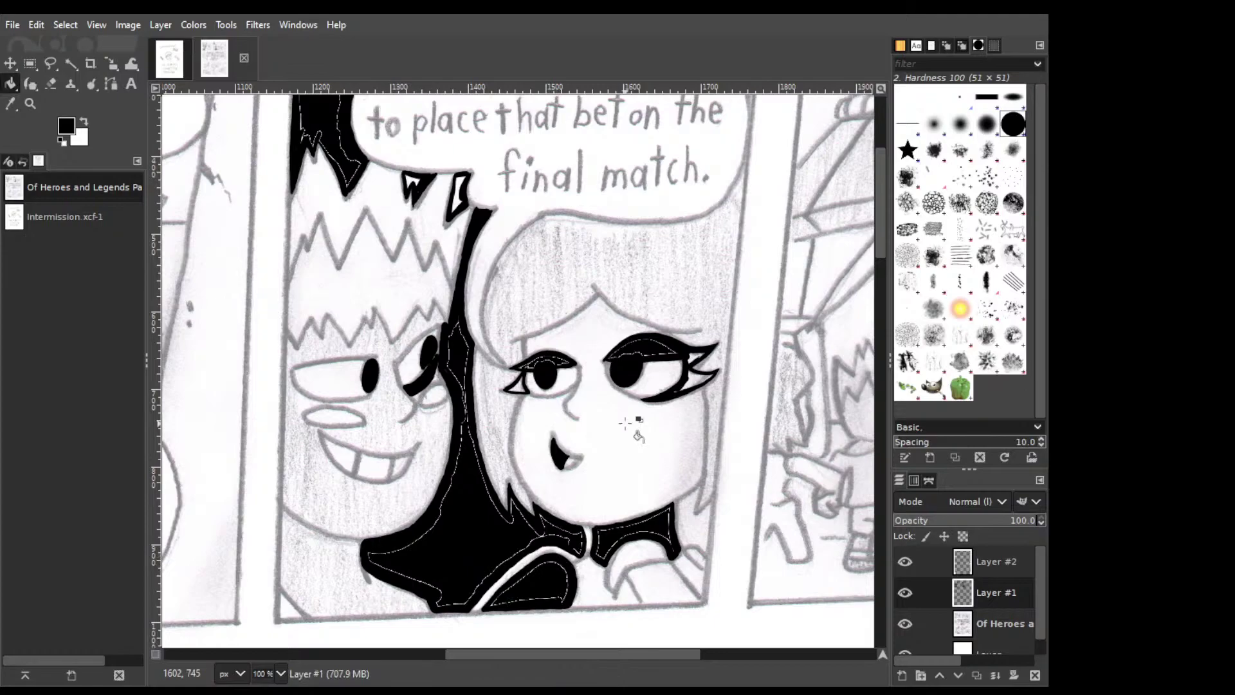
# Touch up the pointed corner of the black neck area where it meets the woman's jaw.
pyautogui.press('p')
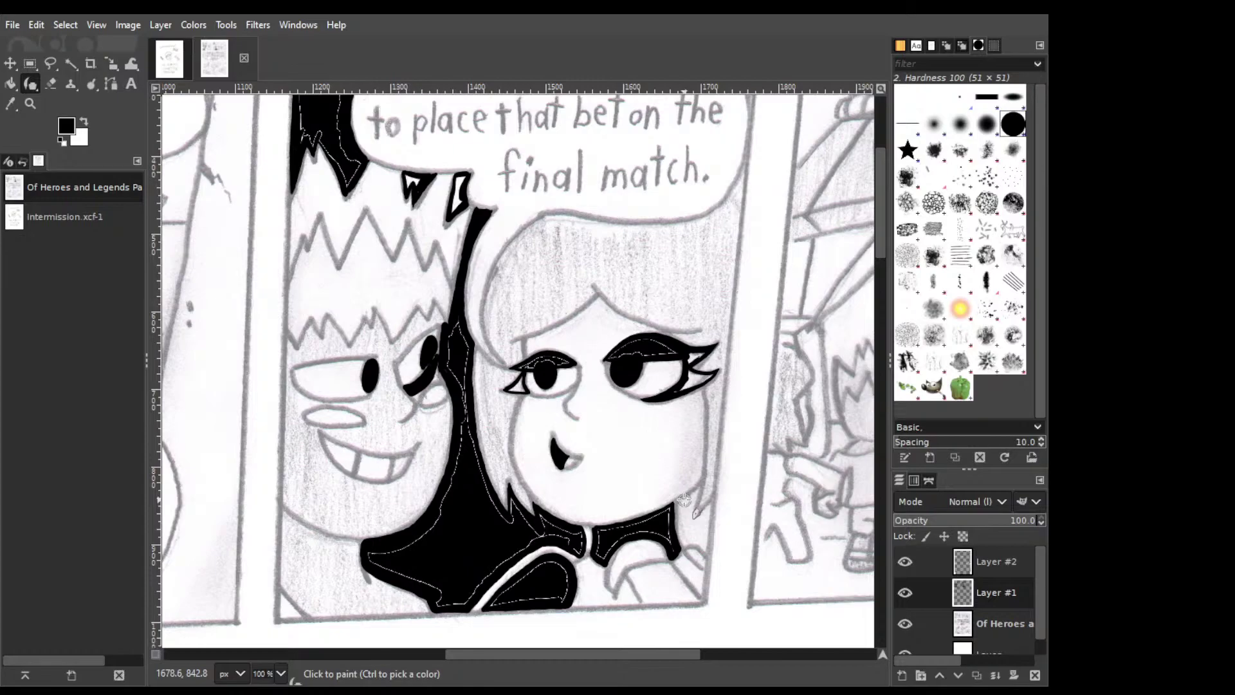
pyautogui.click(676, 501)
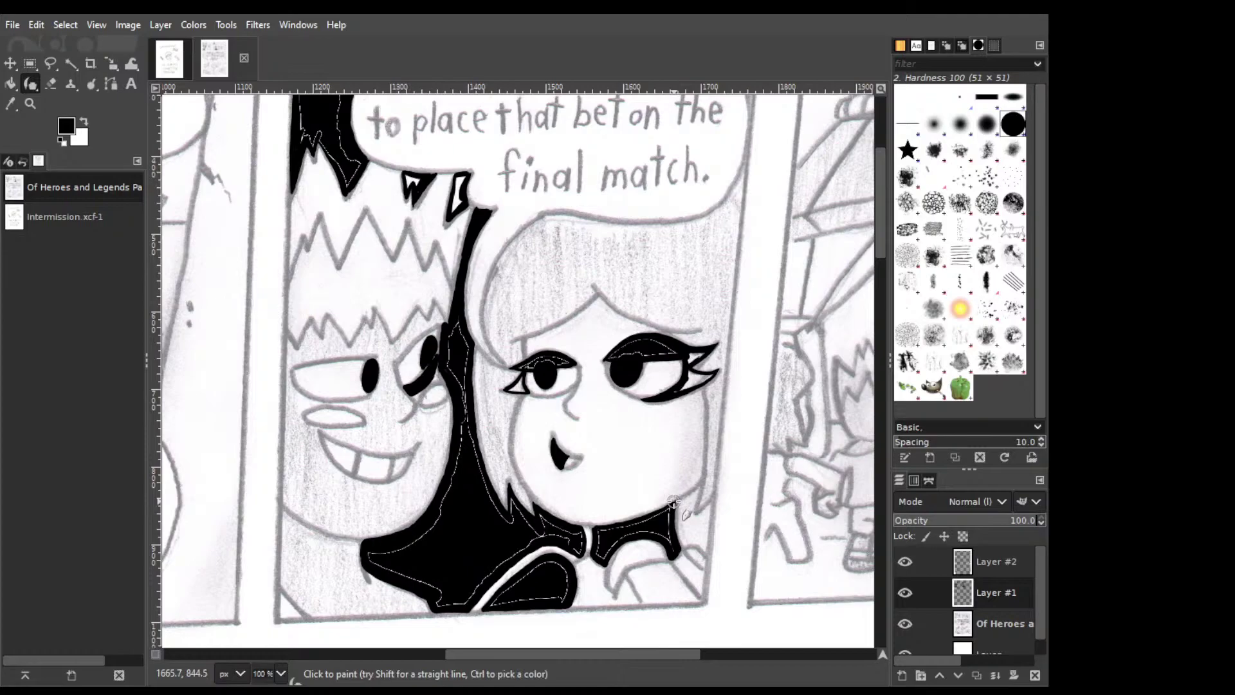
pyautogui.hotkey('shift', 'e')
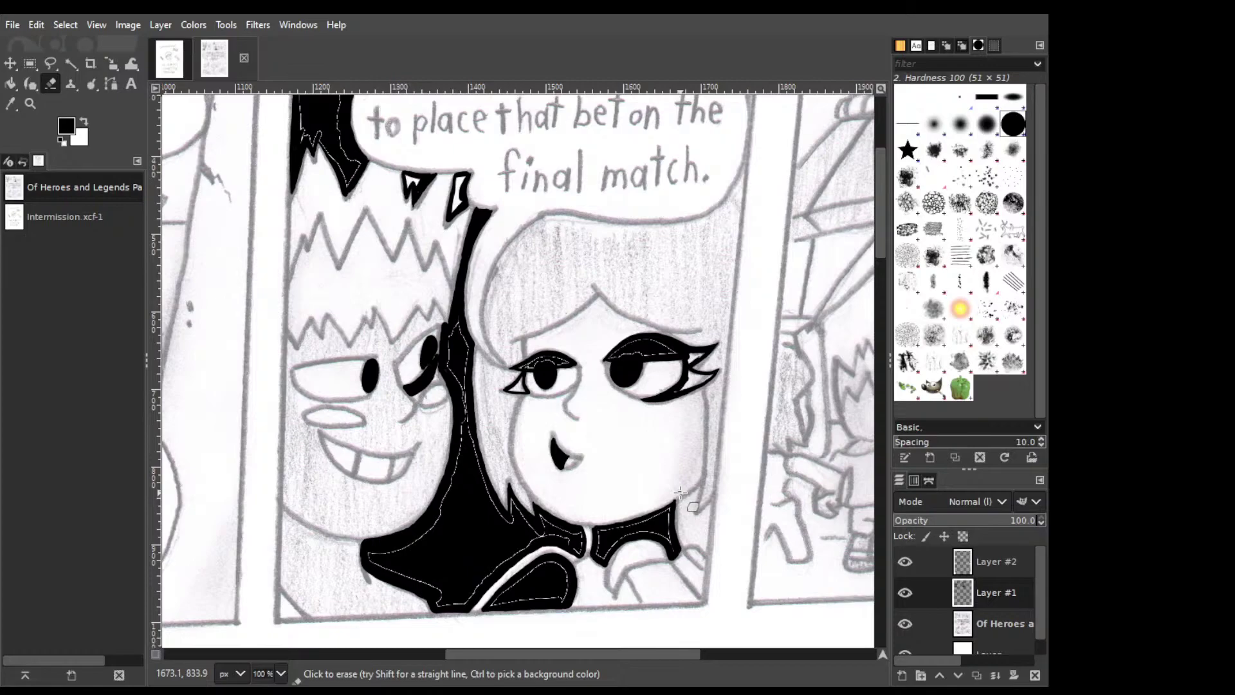
pyautogui.press('p')
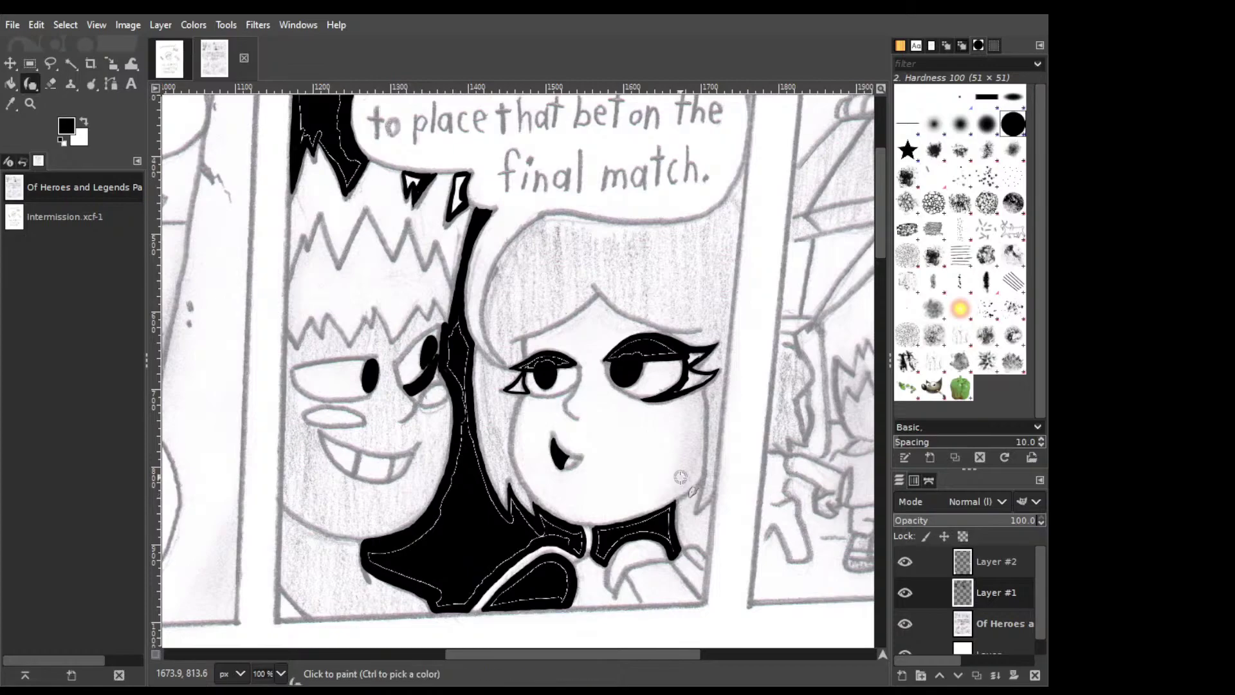
# Outline the jagged area between the woman's neck and the second panel's side border, and fill it with black.
pyautogui.moveTo(684, 497); pyautogui.dragTo(685, 513)
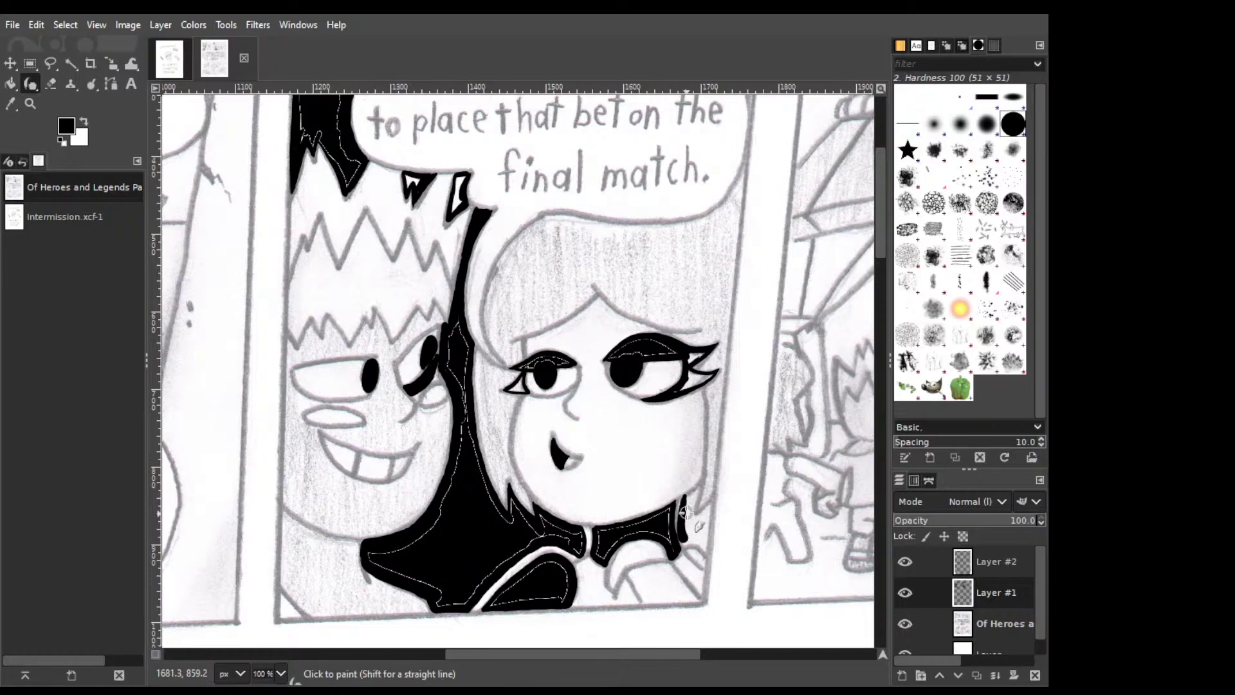
pyautogui.hotkey('ctrl', 'z')
pyautogui.moveTo(692, 501); pyautogui.dragTo(697, 533)
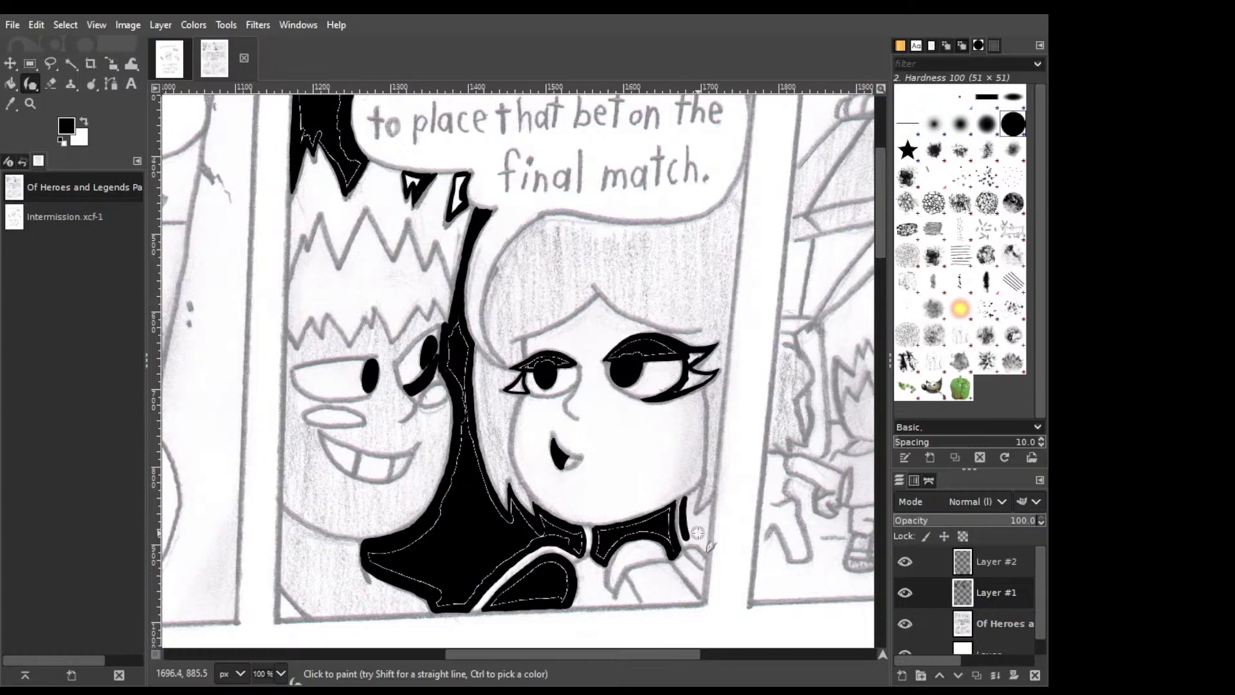
pyautogui.moveTo(687, 538)
pyautogui.mouseDown()
pyautogui.moveTo(704, 539)
pyautogui.moveTo(686, 537)
pyautogui.mouseUp()
pyautogui.hotkey('ctrl', 'z')
pyautogui.moveTo(702, 541); pyautogui.dragTo(711, 500)
pyautogui.moveTo(713, 497)
pyautogui.mouseDown()
pyautogui.moveTo(696, 515)
pyautogui.moveTo(681, 504)
pyautogui.mouseUp()
pyautogui.moveTo(711, 506); pyautogui.dragTo(709, 527)
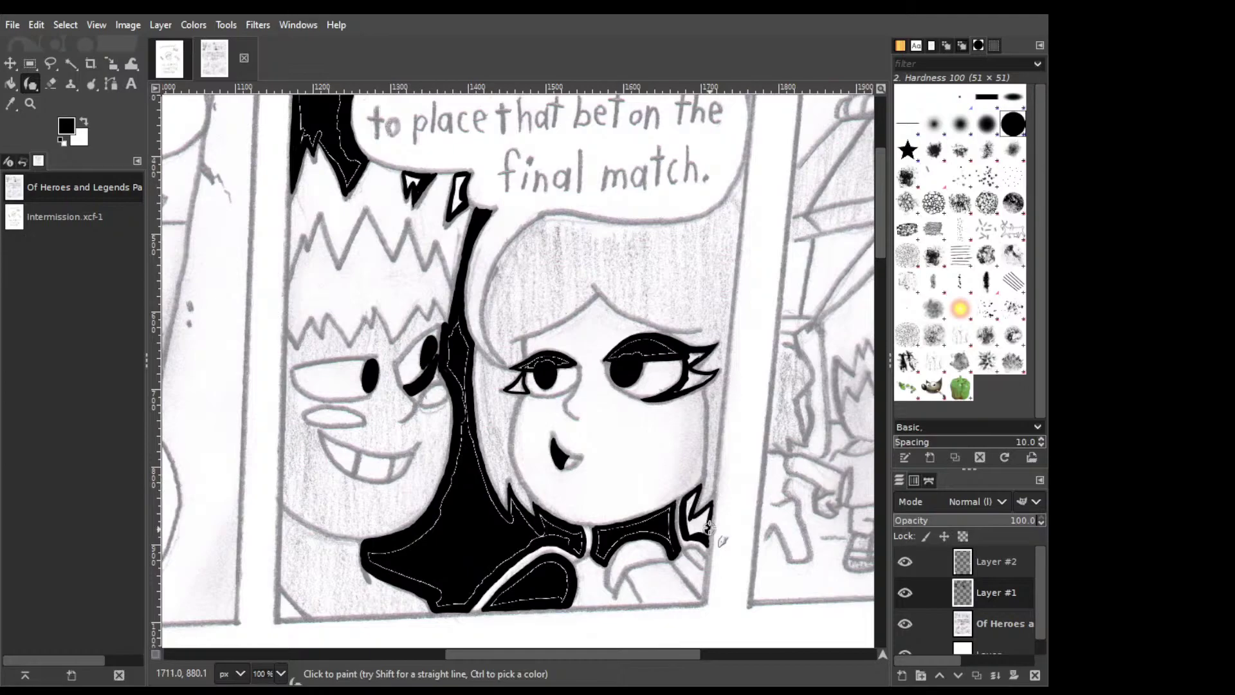
pyautogui.hotkey('shift', 'b')
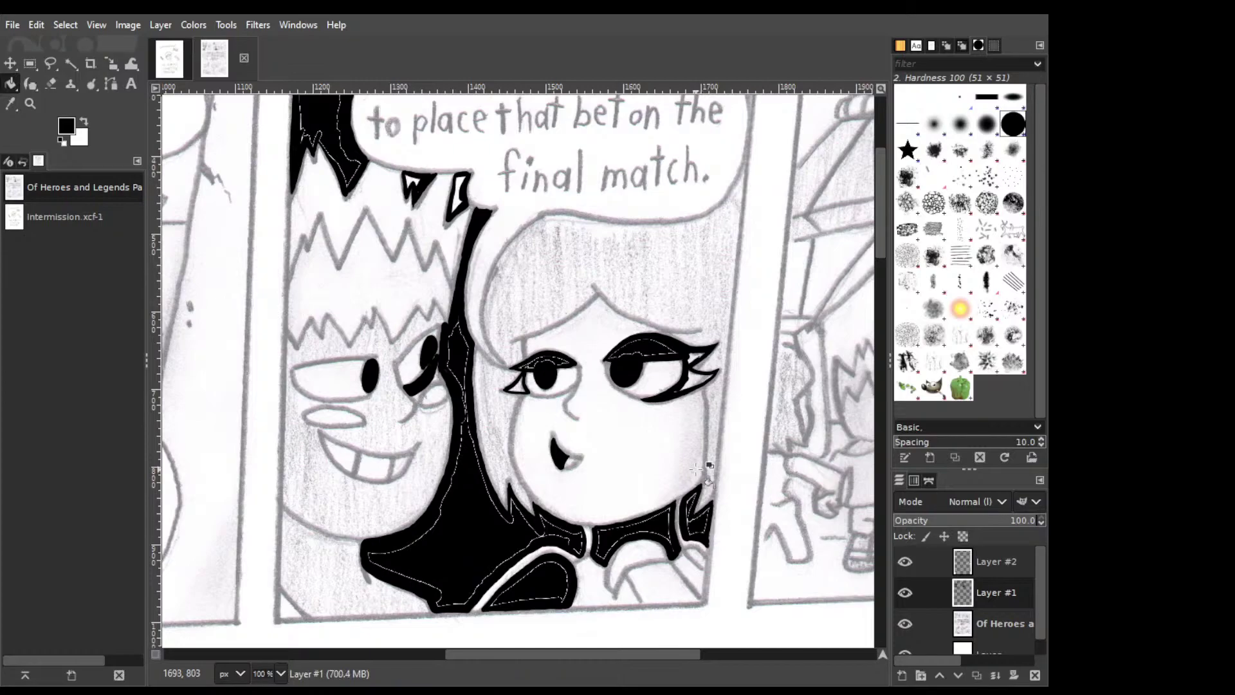
# Ink the small black patch on the woman's shoulder next to the second panel's side border.
pyautogui.press('p')
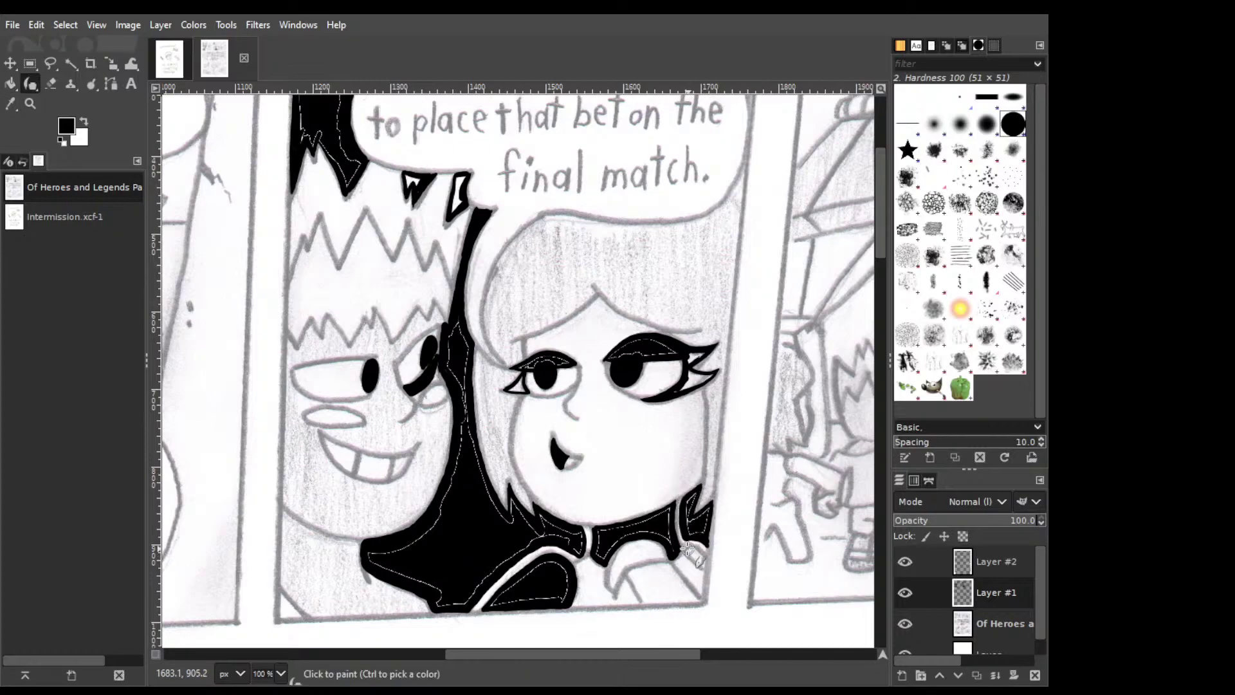
pyautogui.click(687, 548)
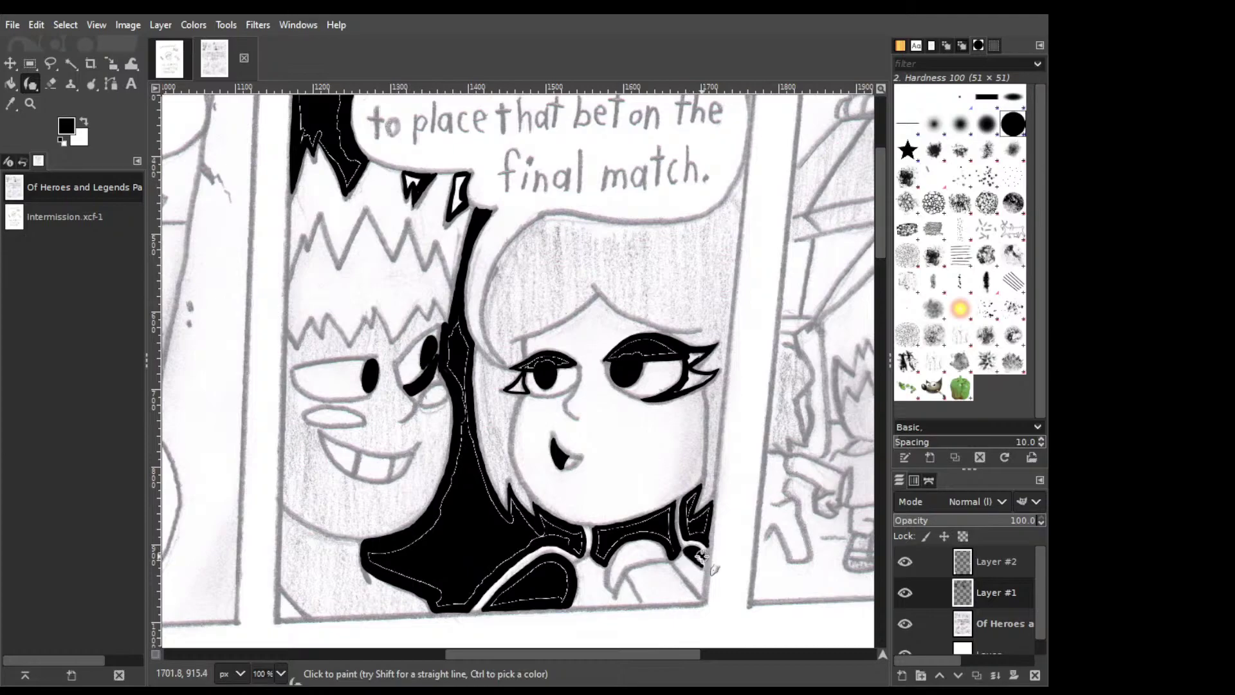
pyautogui.moveTo(704, 555); pyautogui.dragTo(708, 553)
# Ink the edge of the curved rooftop ornament and the sloping roof line in the third panel's upper corner.
pyautogui.moveTo(676, 652); pyautogui.dragTo(754, 654)
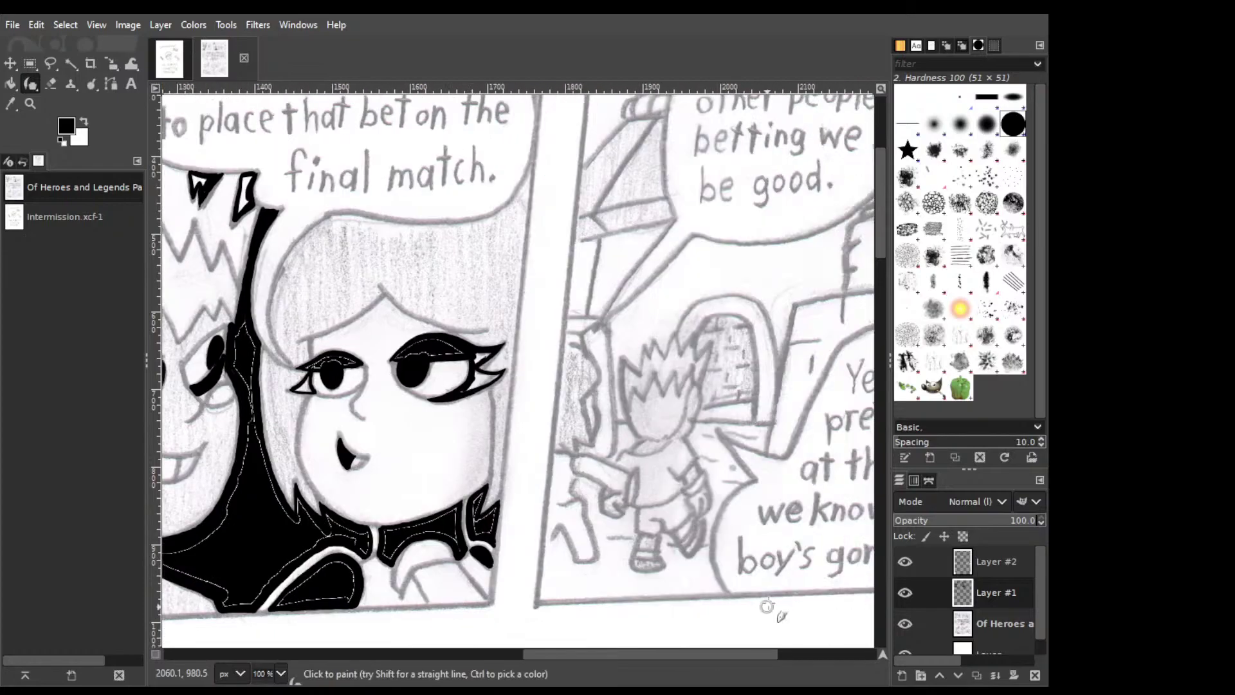
pyautogui.moveTo(881, 250); pyautogui.dragTo(893, 220)
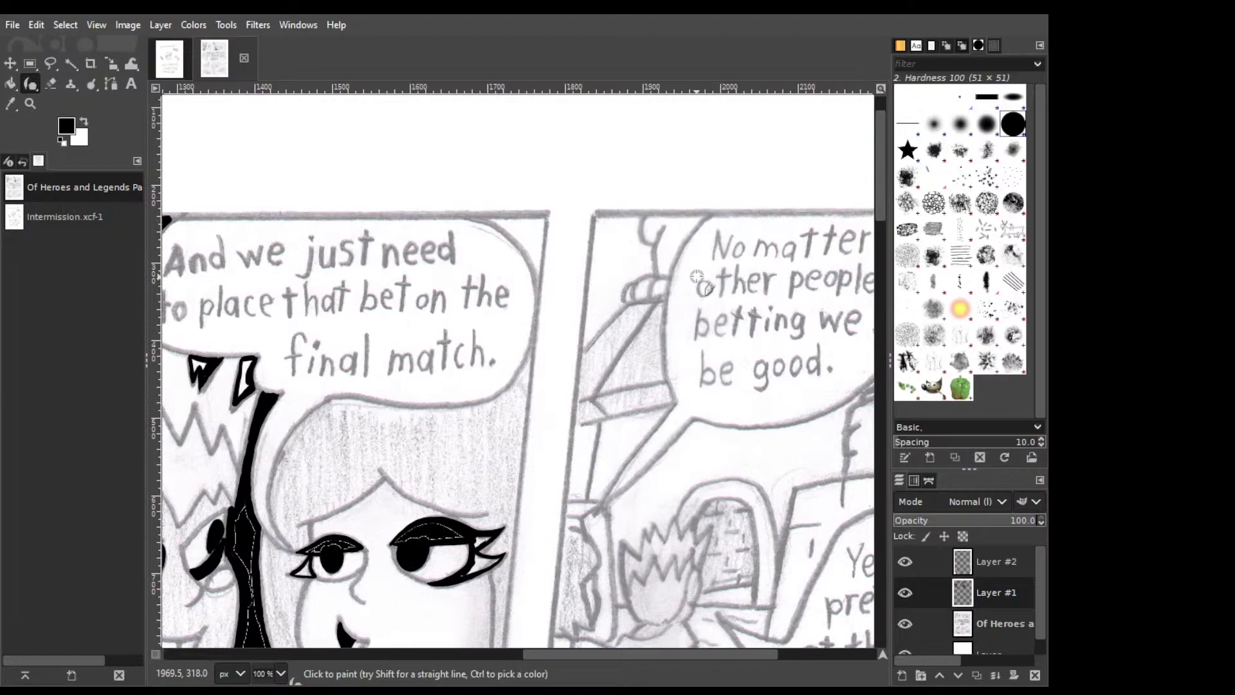
pyautogui.moveTo(651, 246); pyautogui.dragTo(656, 271)
pyautogui.hotkey('ctrl', 'z')
pyautogui.moveTo(652, 246)
pyautogui.mouseDown()
pyautogui.moveTo(654, 274)
pyautogui.moveTo(630, 276)
pyautogui.moveTo(620, 312)
pyautogui.moveTo(584, 346)
pyautogui.moveTo(598, 317)
pyautogui.mouseUp()
pyautogui.hotkey('ctrl', 'z')
pyautogui.moveTo(588, 343); pyautogui.dragTo(583, 350)
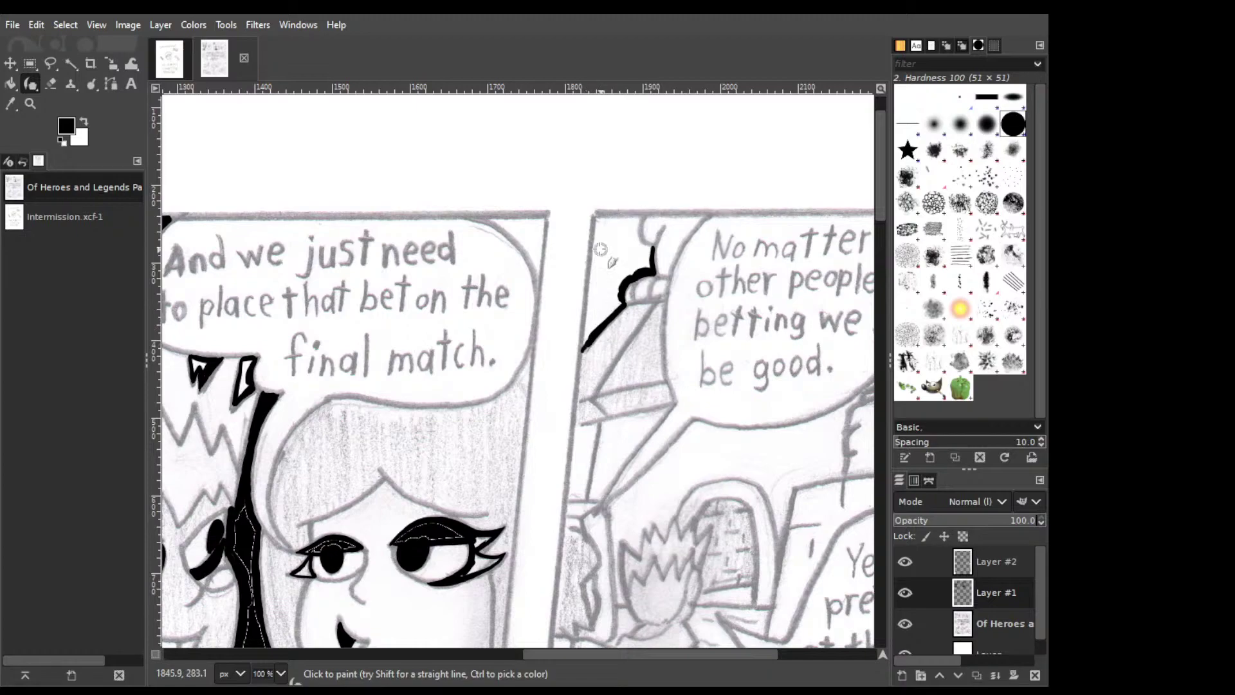
# Ink the third panel's side border from its upper corner down to the roof line.
pyautogui.moveTo(597, 222); pyautogui.dragTo(591, 289)
pyautogui.hotkey('ctrl', 'z')
pyautogui.moveTo(597, 219); pyautogui.dragTo(586, 330)
pyautogui.moveTo(591, 262); pyautogui.dragTo(583, 347)
pyautogui.hotkey('ctrl', 'z')
pyautogui.hotkey('ctrl', 'z')
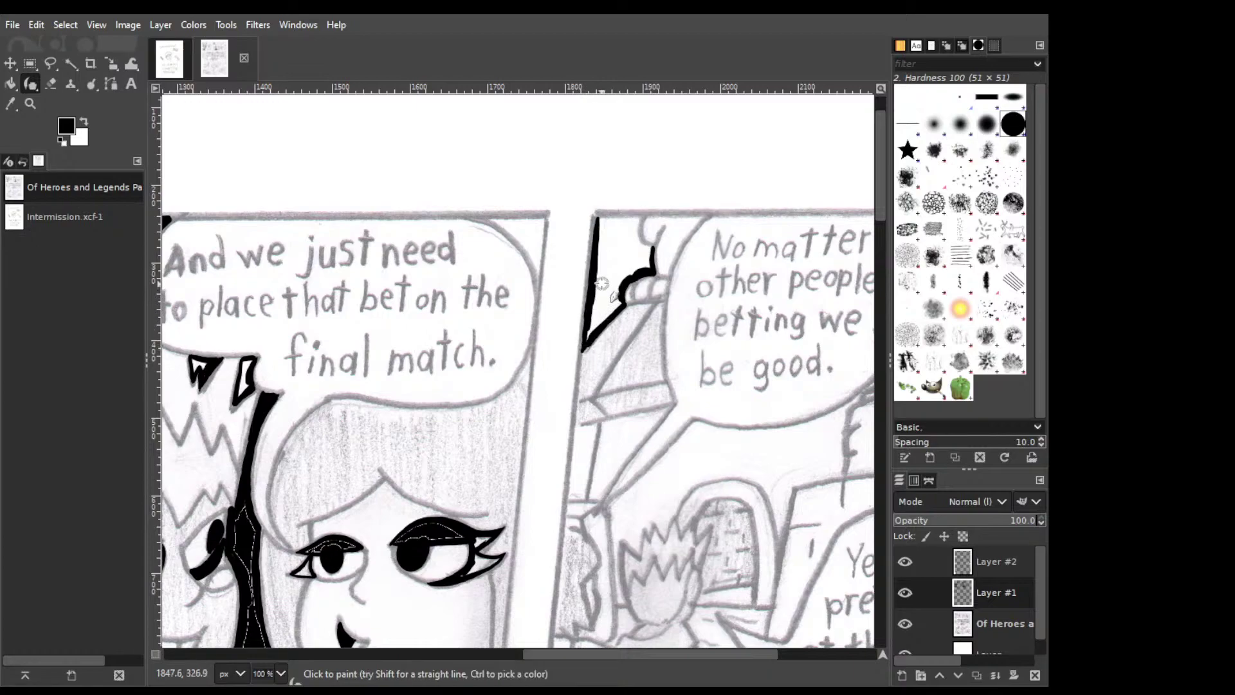
# Close the outline along the third panel's upper border and ornament, and fill the sky area with black.
pyautogui.moveTo(598, 219)
pyautogui.mouseDown()
pyautogui.moveTo(643, 217)
pyautogui.moveTo(602, 218)
pyautogui.mouseUp()
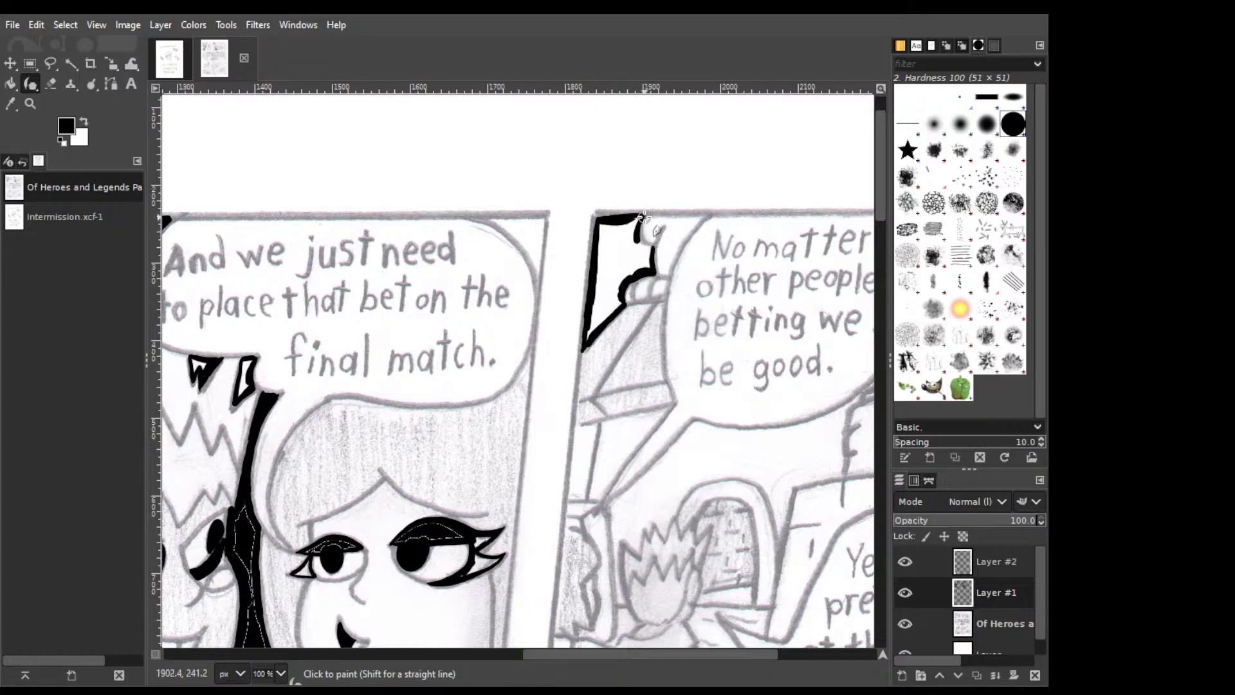
pyautogui.moveTo(644, 216); pyautogui.dragTo(652, 221)
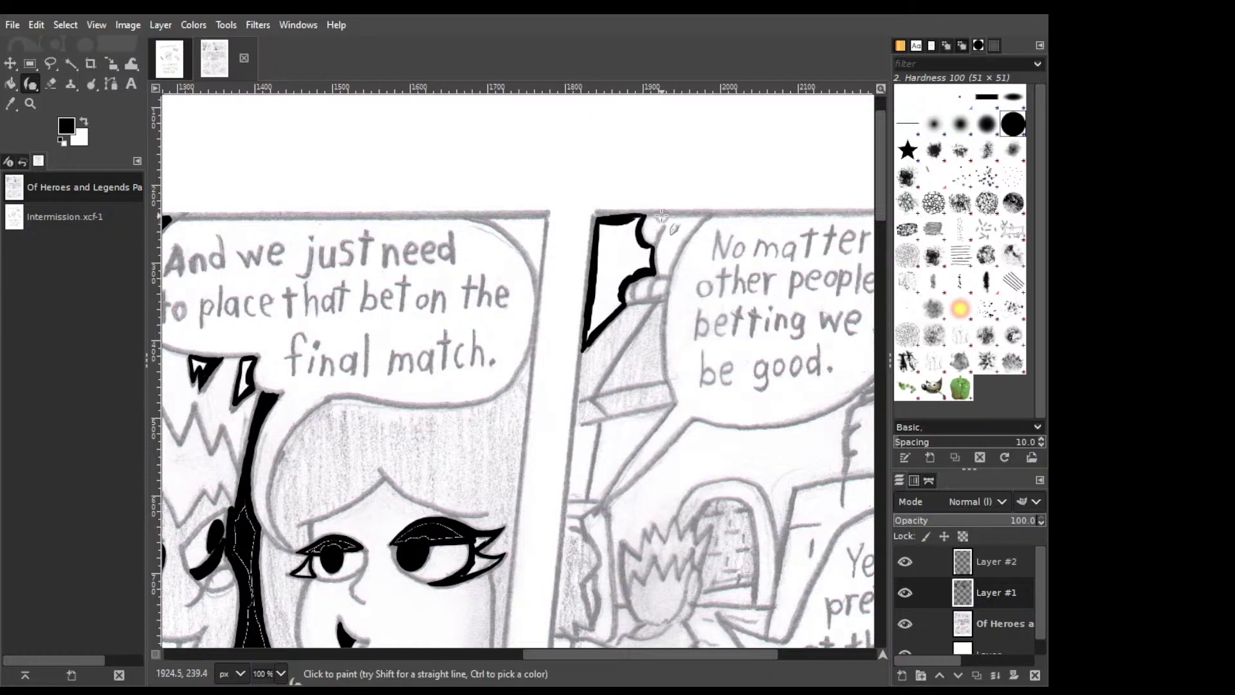
pyautogui.hotkey('shift', 'b')
pyautogui.click(618, 248)
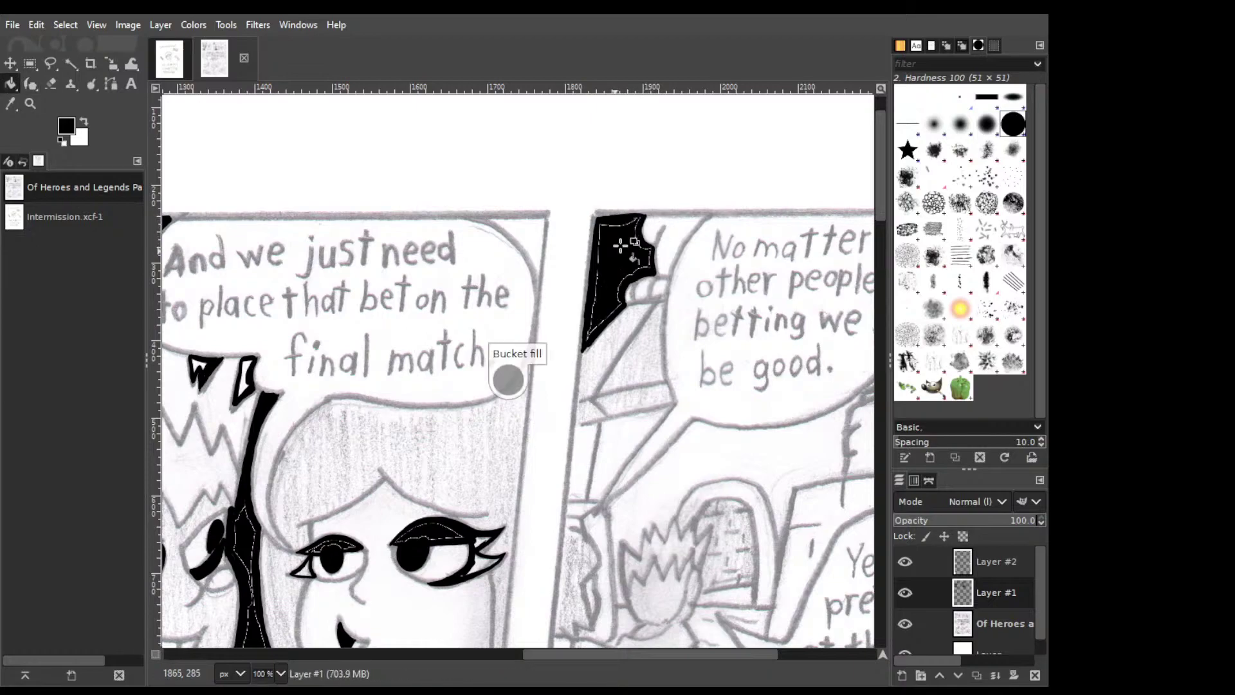
# Outline the narrow four-sided gap below the roof at the third panel's side border, and fill it with black.
pyautogui.press('p')
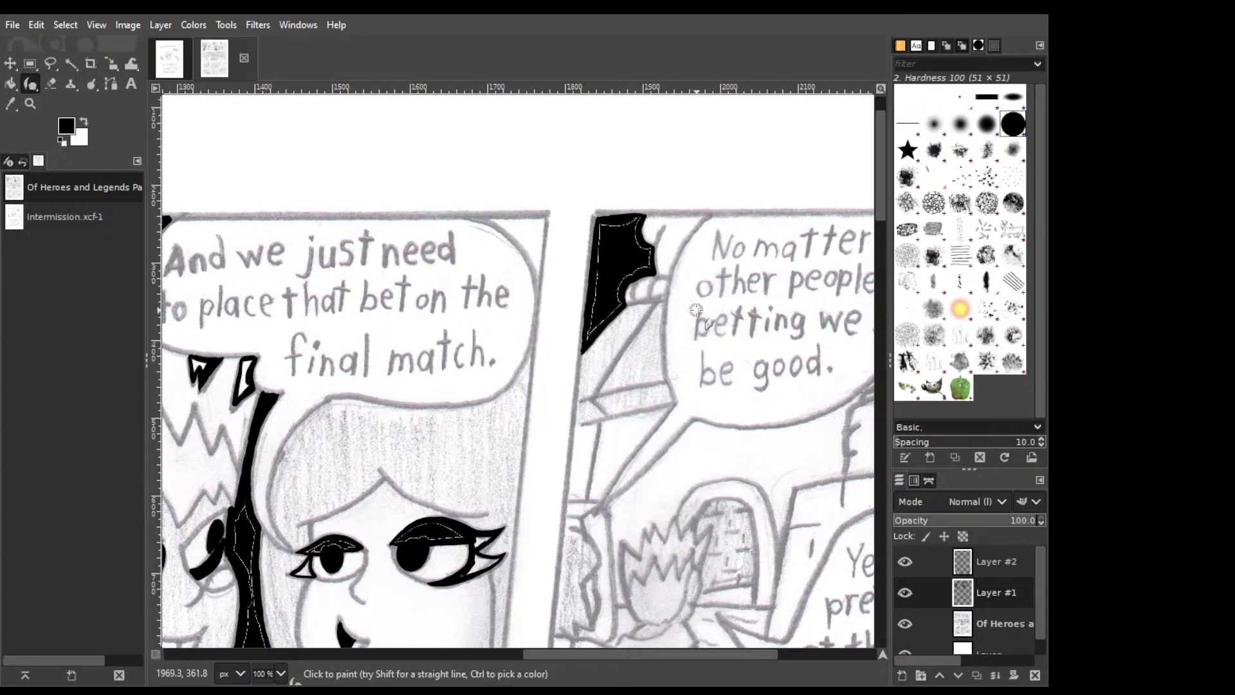
pyautogui.scroll(-5, 554, 257)
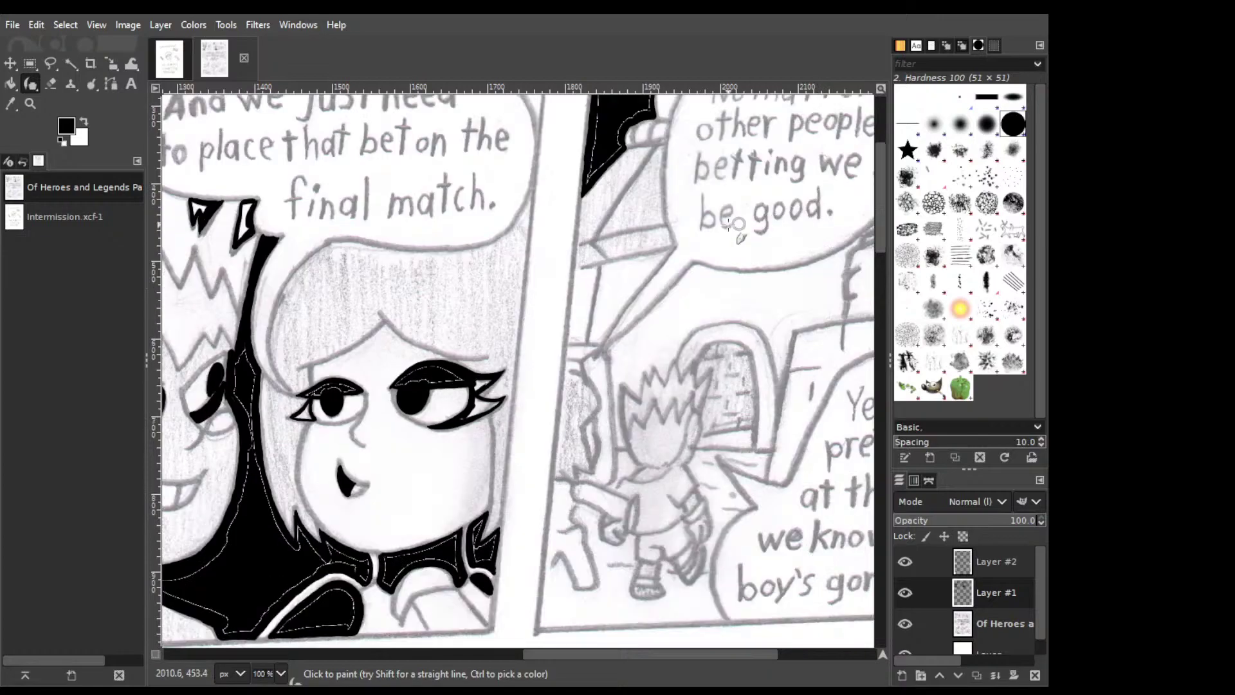
pyautogui.moveTo(584, 269); pyautogui.dragTo(574, 273)
pyautogui.hotkey('ctrl', 'z')
pyautogui.moveTo(574, 269)
pyautogui.mouseDown()
pyautogui.moveTo(588, 300)
pyautogui.moveTo(598, 267)
pyautogui.moveTo(584, 344)
pyautogui.mouseUp()
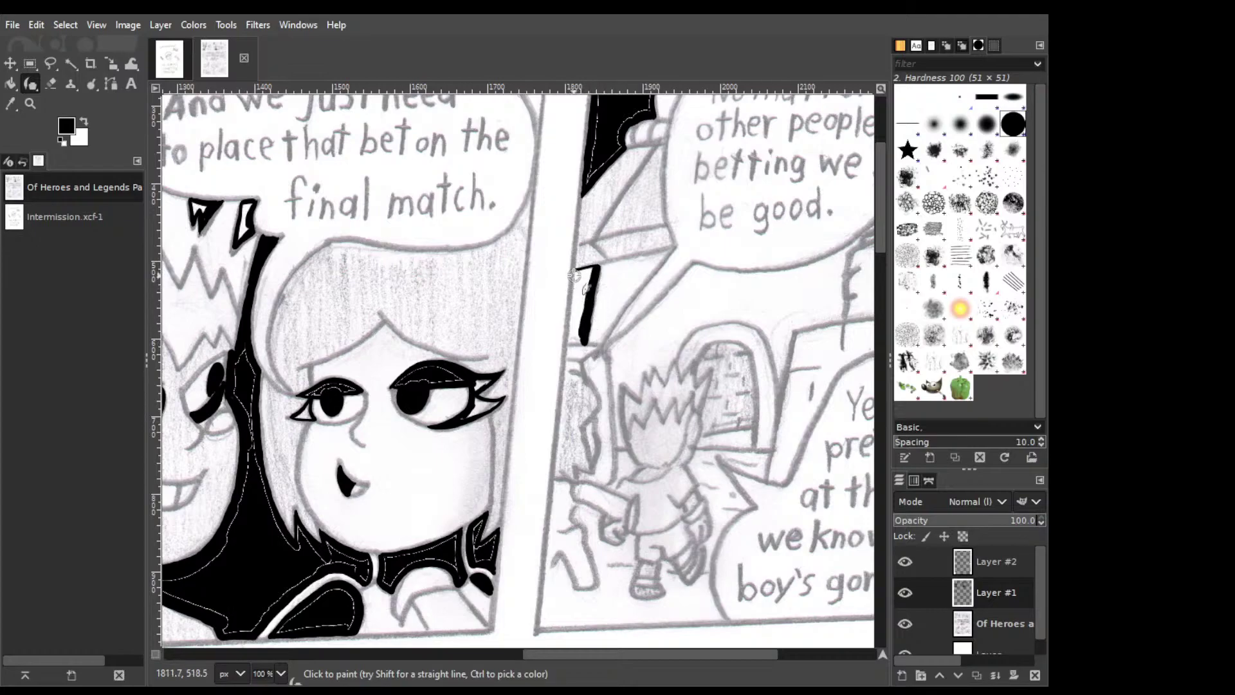
pyautogui.moveTo(574, 273); pyautogui.dragTo(574, 340)
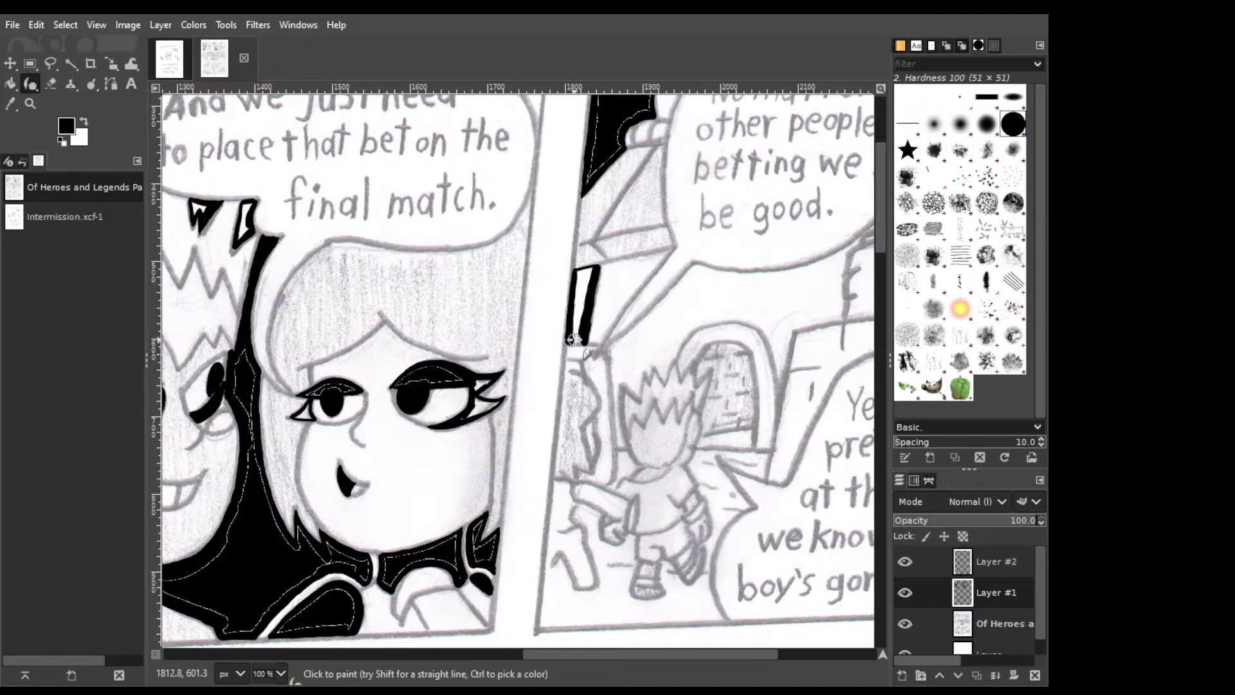
pyautogui.hotkey('shift', 'b')
pyautogui.click(589, 274)
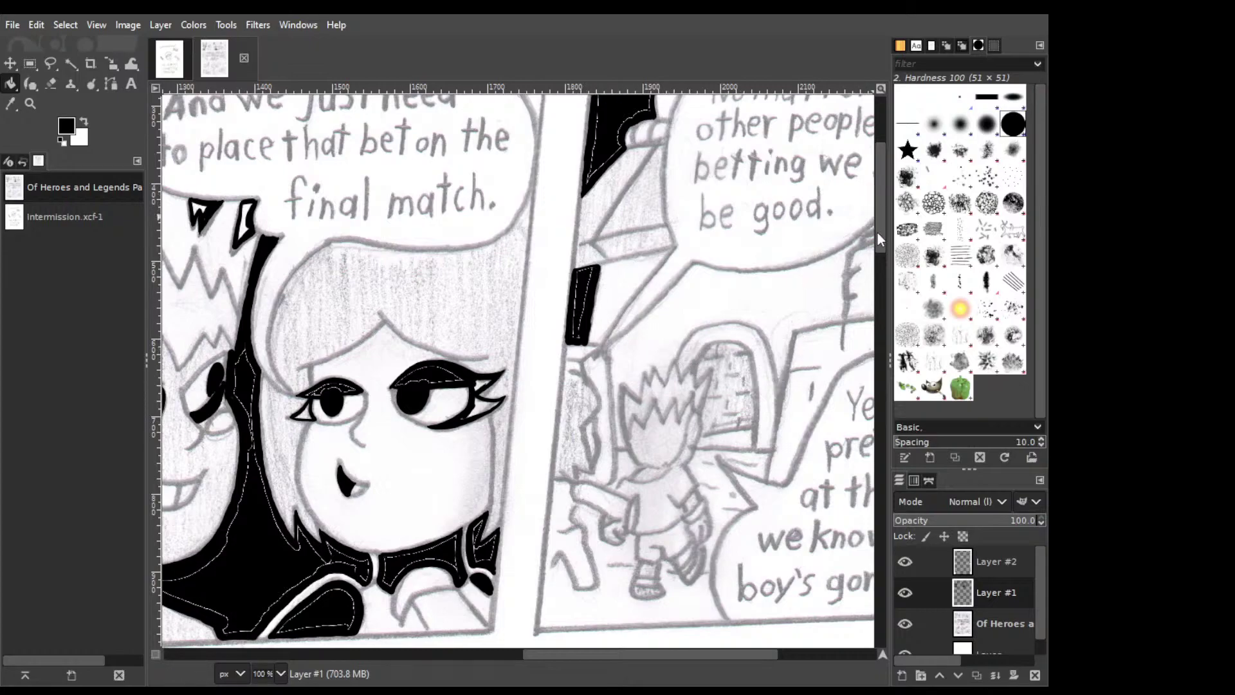
# Outline the second panel's corner wedge between the "And we just need" speech bubble and the panel borders.
pyautogui.scroll(1, 878, 229)
pyautogui.scroll(5, 880, 232)
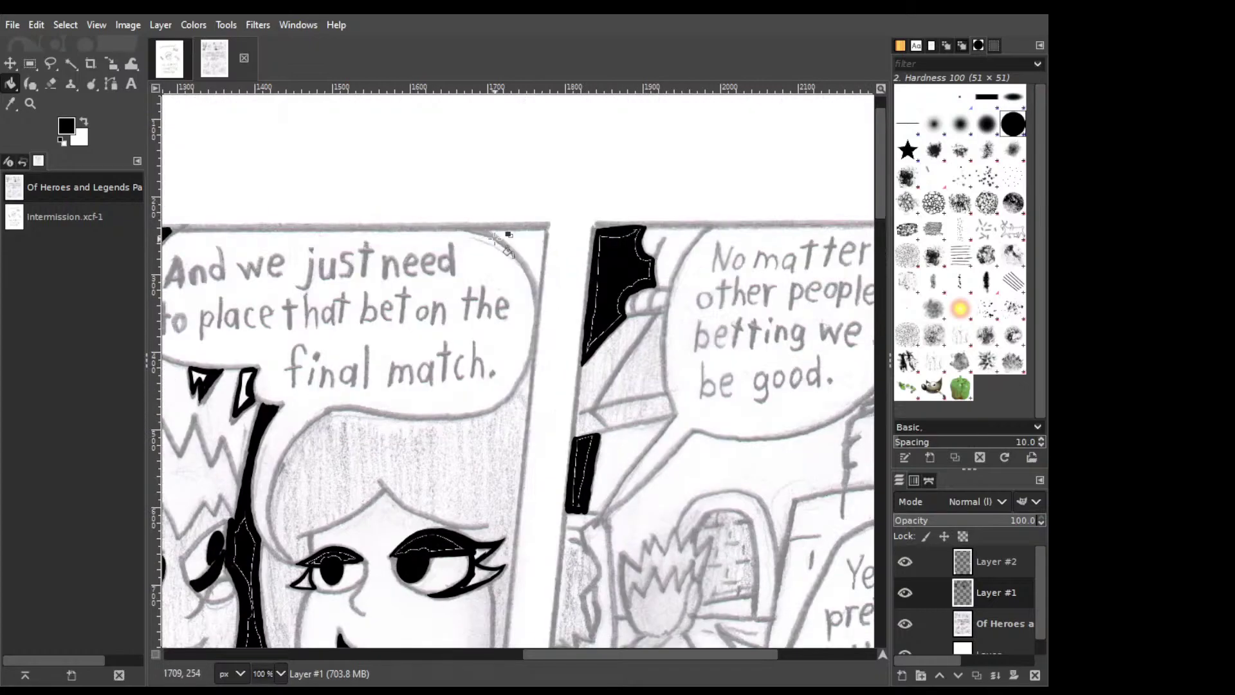
pyautogui.press('p')
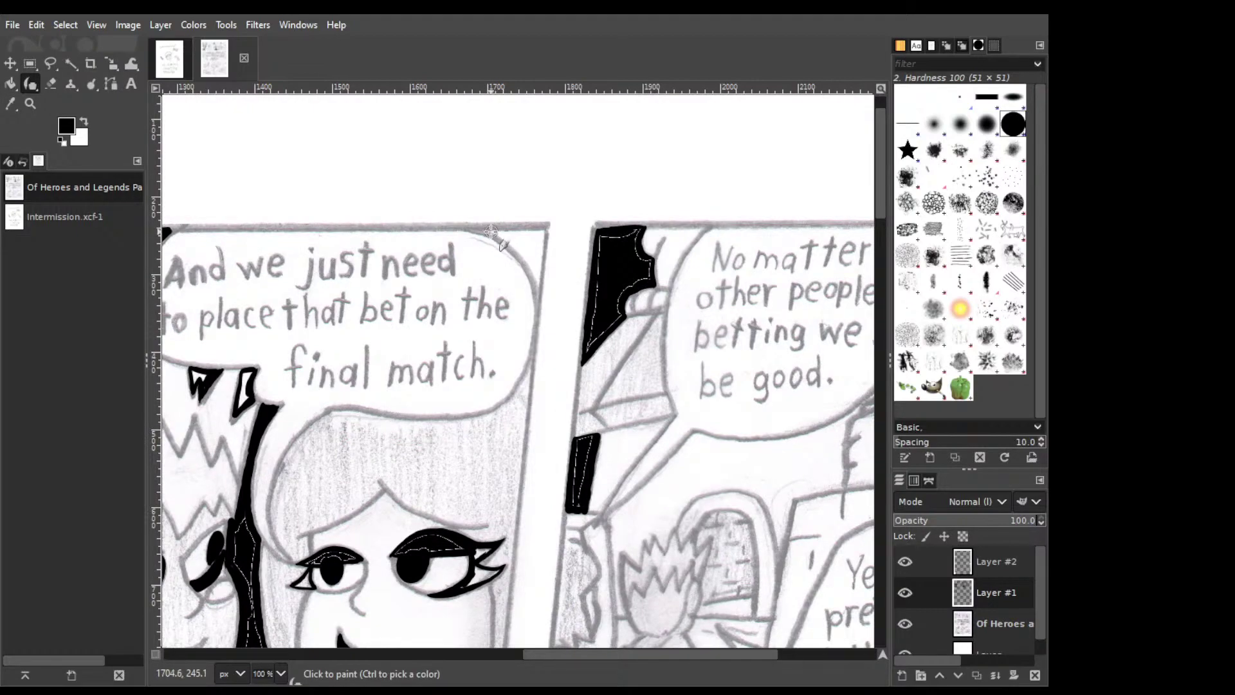
pyautogui.click(486, 229)
pyautogui.moveTo(485, 229)
pyautogui.mouseDown()
pyautogui.moveTo(520, 251)
pyautogui.moveTo(494, 236)
pyautogui.moveTo(537, 287)
pyautogui.mouseUp()
pyautogui.hotkey('ctrl', 'z')
pyautogui.hotkey('ctrl', 'z')
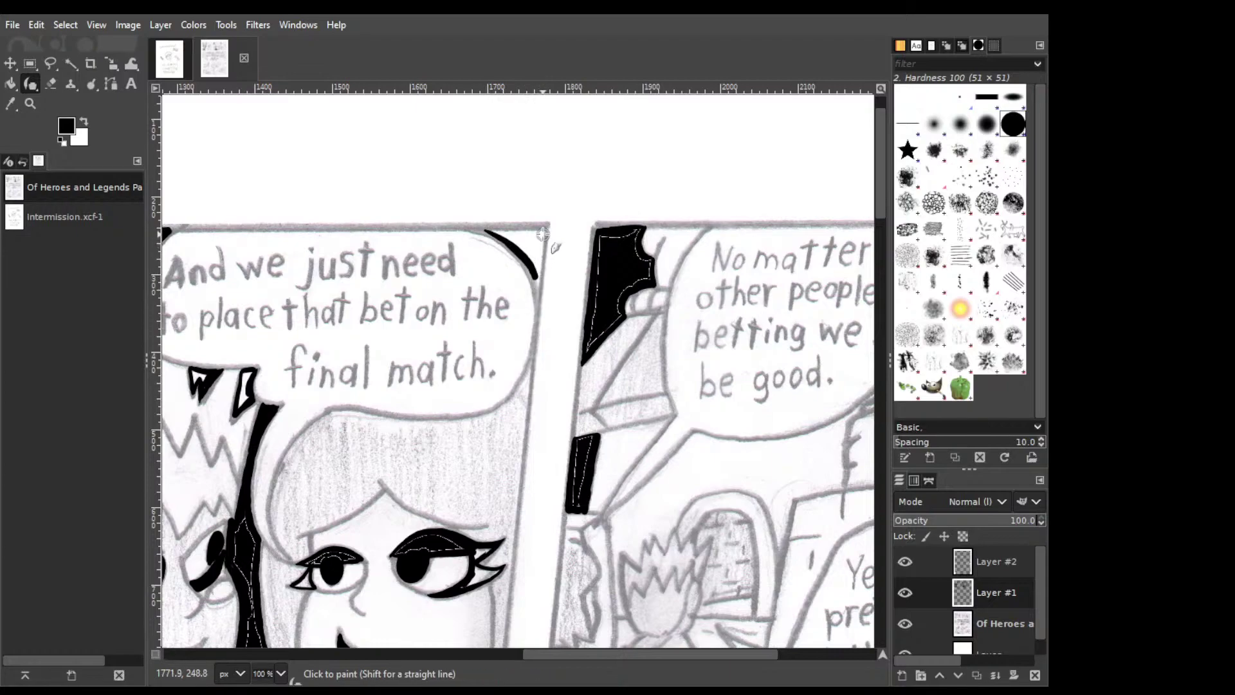
pyautogui.moveTo(543, 233); pyautogui.dragTo(538, 293)
pyautogui.hotkey('ctrl', 'z')
pyautogui.moveTo(544, 226)
pyautogui.mouseDown()
pyautogui.moveTo(537, 286)
pyautogui.moveTo(534, 250)
pyautogui.moveTo(503, 233)
pyautogui.moveTo(547, 231)
pyautogui.moveTo(488, 232)
pyautogui.moveTo(516, 221)
pyautogui.moveTo(504, 232)
pyautogui.mouseUp()
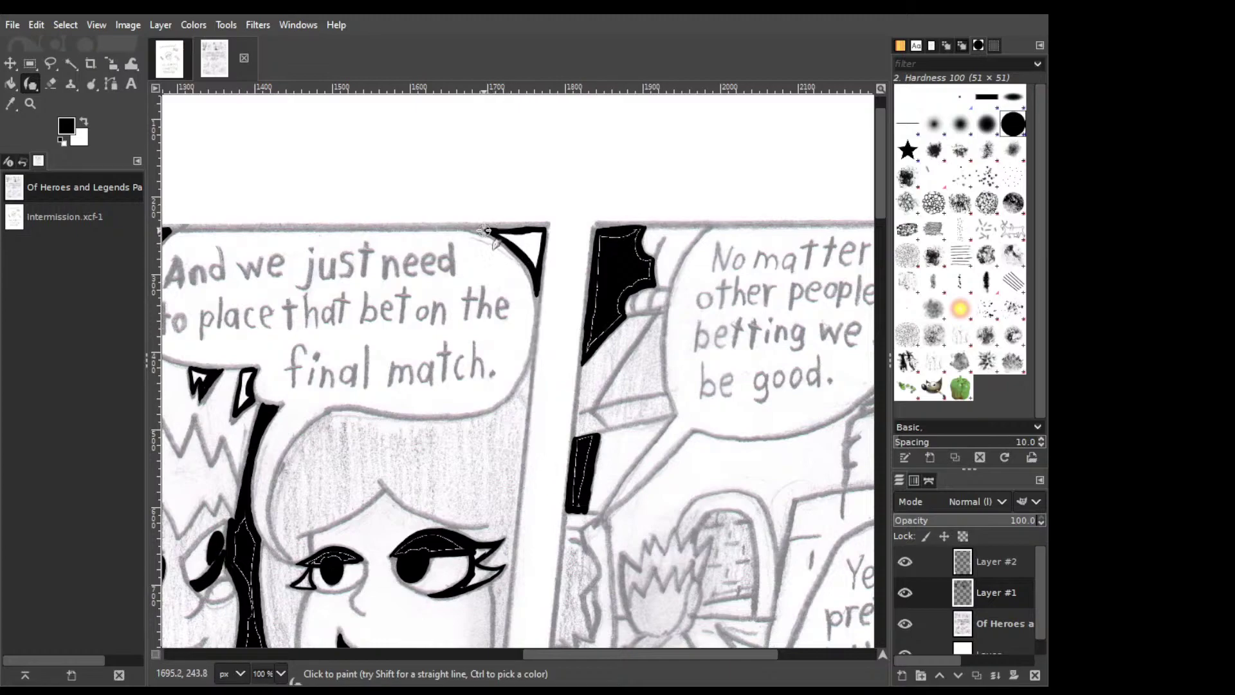
pyautogui.moveTo(480, 231); pyautogui.dragTo(494, 227)
# Ink the small gap between the speech bubble, the woman's hair and the panel border, and fill the corner wedge with black.
pyautogui.moveTo(527, 393)
pyautogui.mouseDown()
pyautogui.moveTo(531, 350)
pyautogui.moveTo(522, 384)
pyautogui.mouseUp()
pyautogui.hotkey('ctrl', 'z')
pyautogui.moveTo(525, 382); pyautogui.dragTo(530, 367)
pyautogui.hotkey('shift', 'e')
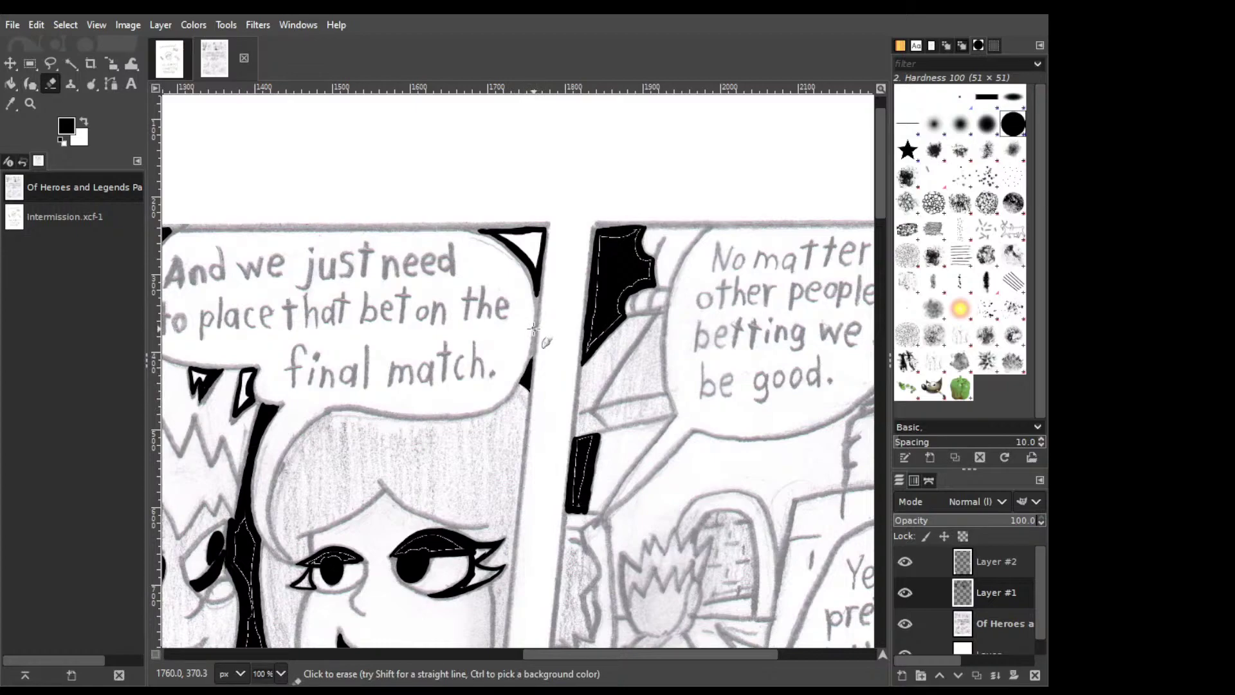
pyautogui.press('k')
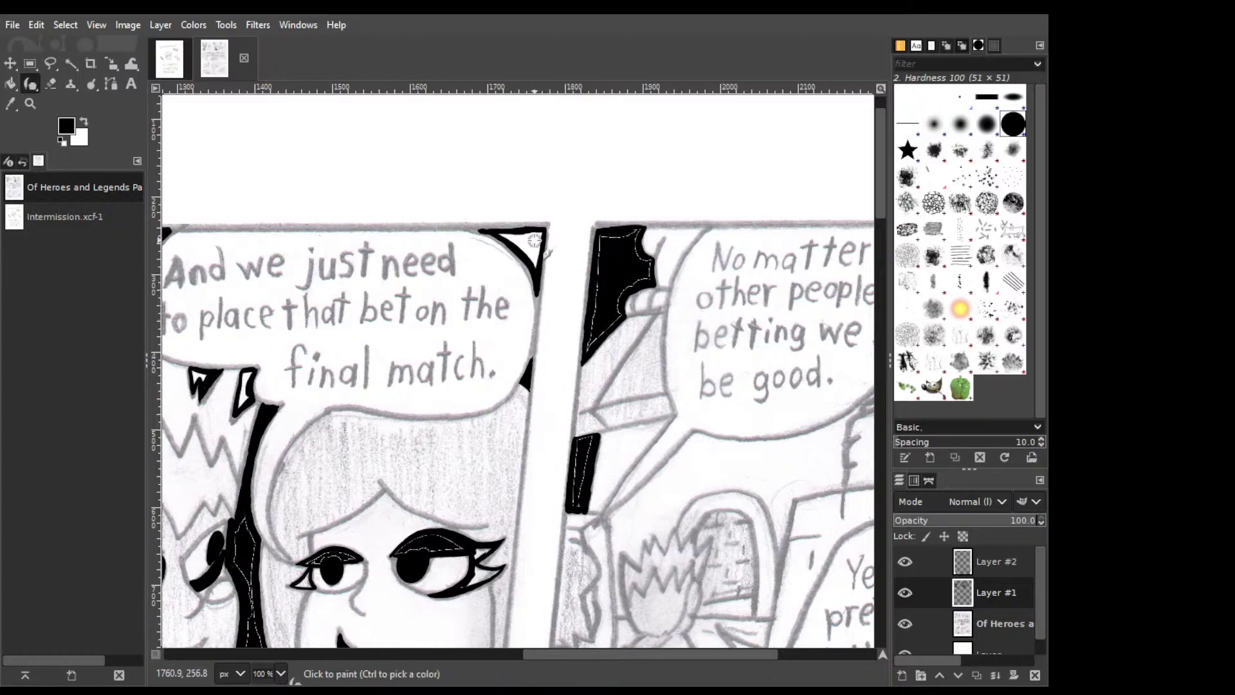
pyautogui.moveTo(535, 240); pyautogui.dragTo(614, 240)
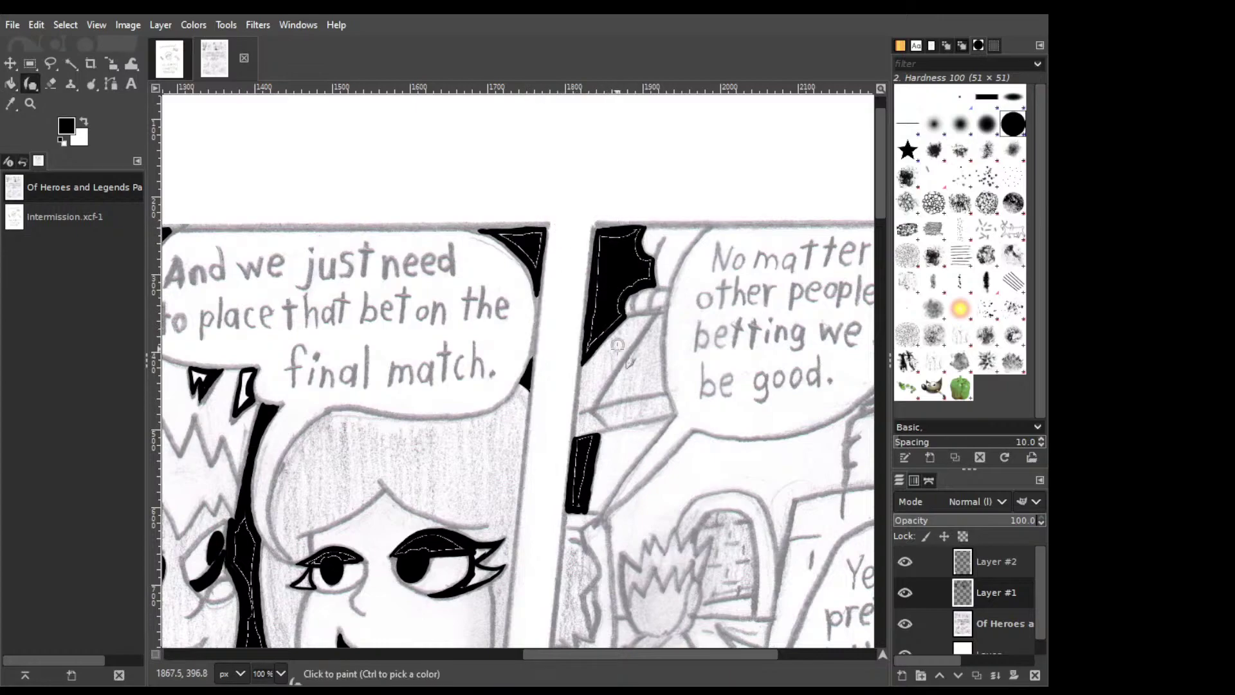
# Ink the outer and inner contours of the bent leg-like shape beside the walking boy in the third panel.
pyautogui.hscroll(5, 708, 399)
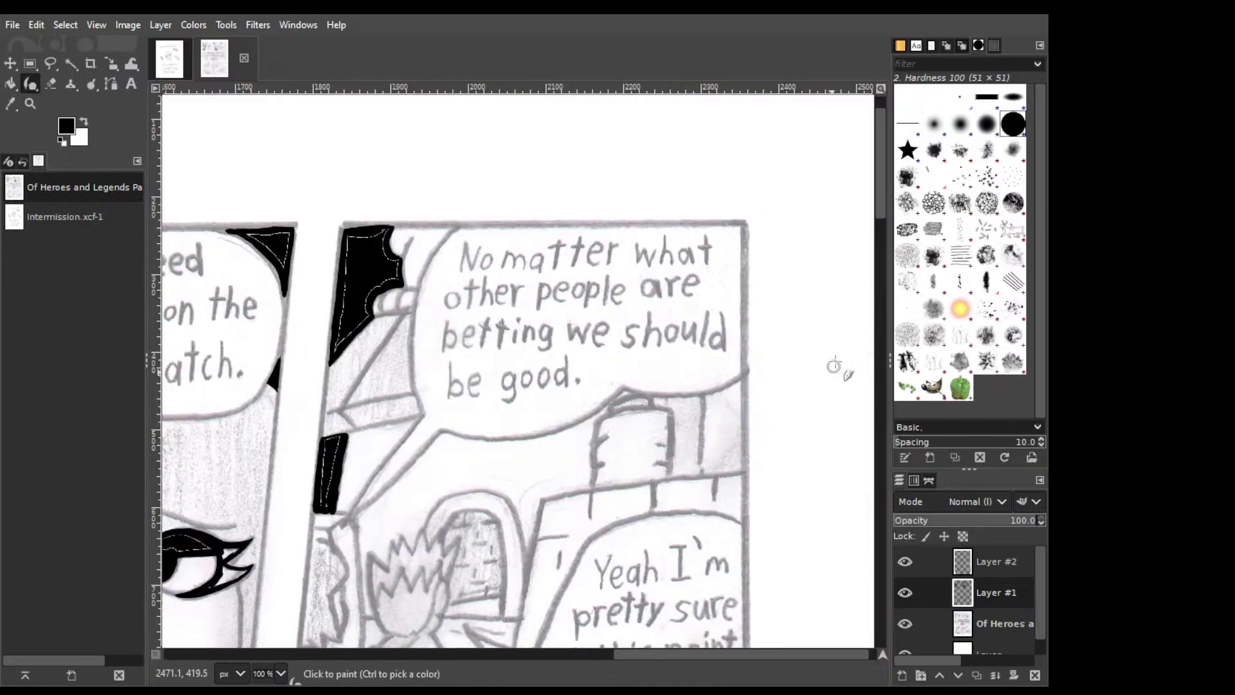
pyautogui.moveTo(880, 183); pyautogui.dragTo(874, 245)
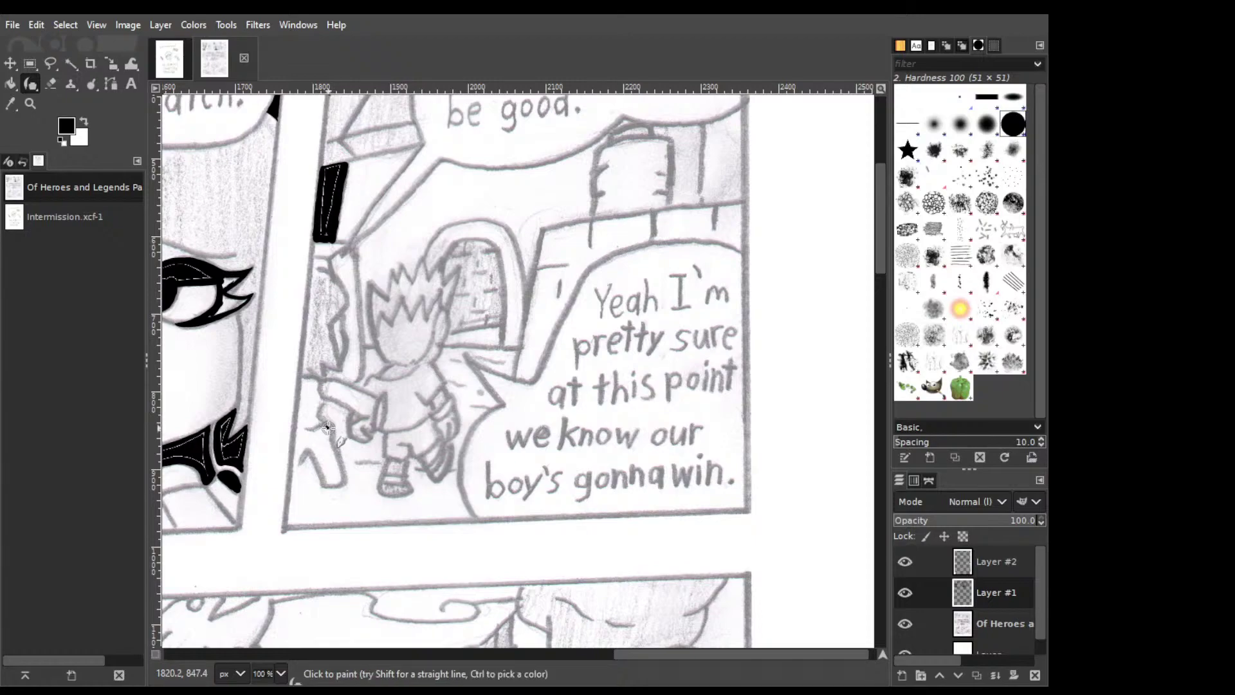
pyautogui.moveTo(329, 429); pyautogui.dragTo(350, 486)
pyautogui.hotkey('ctrl', 'z')
pyautogui.moveTo(327, 427)
pyautogui.mouseDown()
pyautogui.moveTo(339, 484)
pyautogui.moveTo(305, 445)
pyautogui.moveTo(292, 475)
pyautogui.mouseUp()
pyautogui.hotkey('ctrl', 'z')
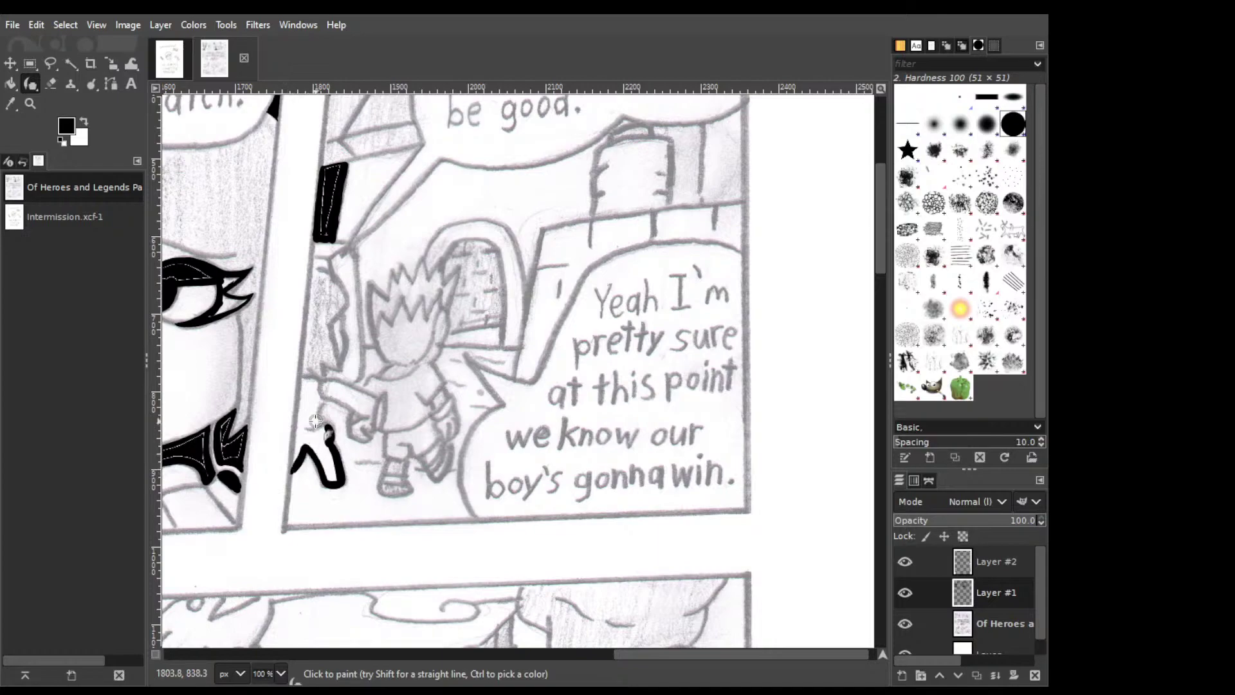
# Close the bent shape's outline along the panel border and its upper edge, erasing the ink that overshoots the border.
pyautogui.moveTo(295, 432); pyautogui.dragTo(291, 469)
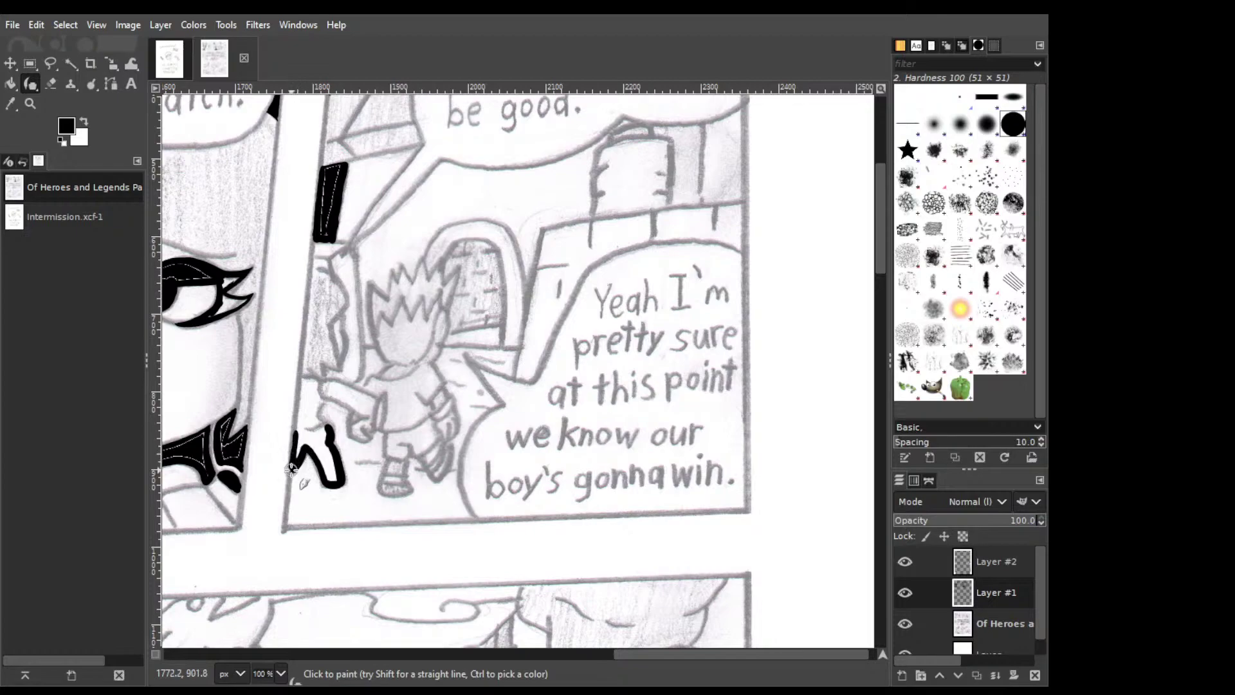
pyautogui.hotkey('shift', 'e')
pyautogui.moveTo(286, 465); pyautogui.dragTo(300, 489)
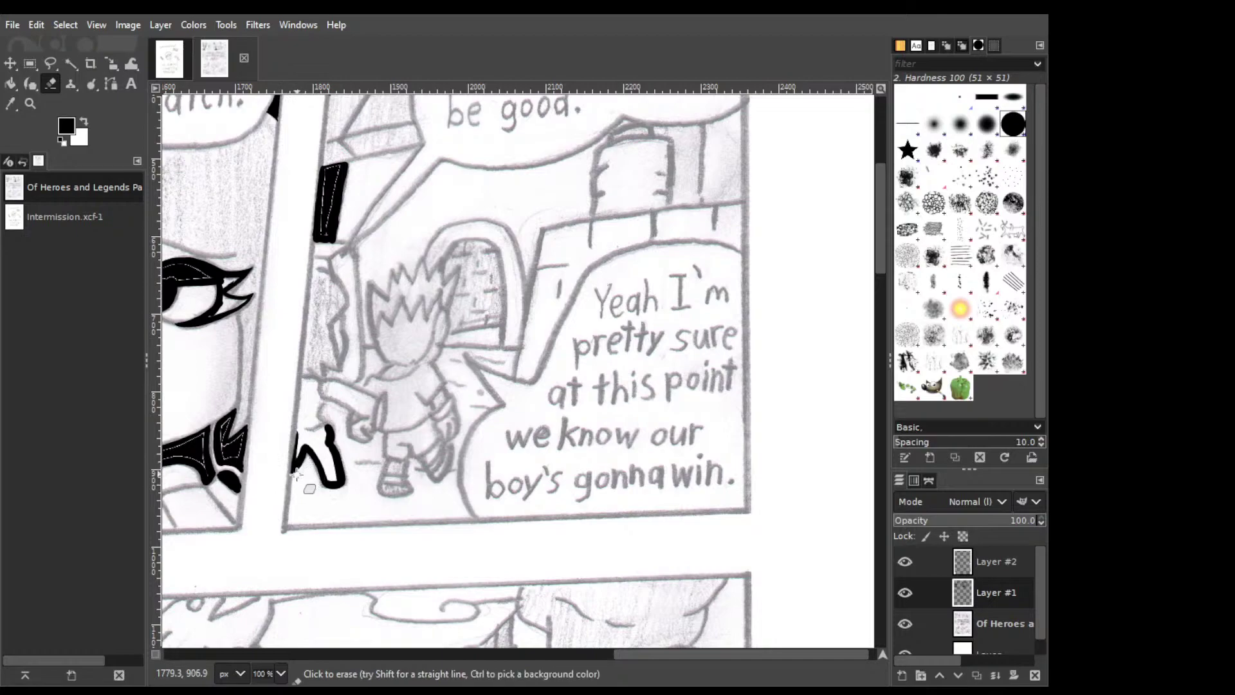
pyautogui.press('p')
pyautogui.moveTo(339, 443)
pyautogui.mouseDown()
pyautogui.moveTo(325, 425)
pyautogui.moveTo(300, 426)
pyautogui.moveTo(310, 427)
pyautogui.moveTo(293, 455)
pyautogui.mouseUp()
pyautogui.hotkey('ctrl', 'z')
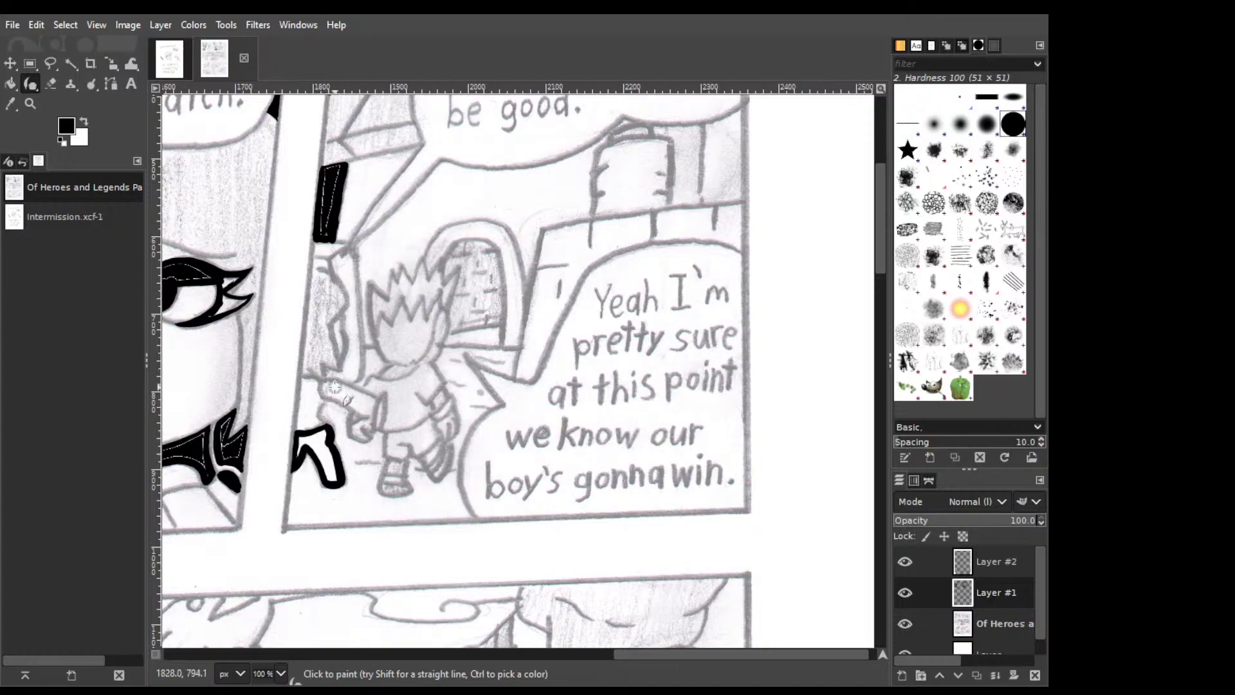
# Outline the slanted elongated shape next to the walking boy's shoulder, and fill it and the bent shape below with black.
pyautogui.moveTo(327, 384)
pyautogui.mouseDown()
pyautogui.moveTo(362, 415)
pyautogui.moveTo(341, 384)
pyautogui.mouseUp()
pyautogui.hotkey('ctrl', 'z')
pyautogui.hotkey('ctrl', 'z')
pyautogui.moveTo(322, 389)
pyautogui.mouseDown()
pyautogui.moveTo(372, 409)
pyautogui.moveTo(327, 381)
pyautogui.mouseUp()
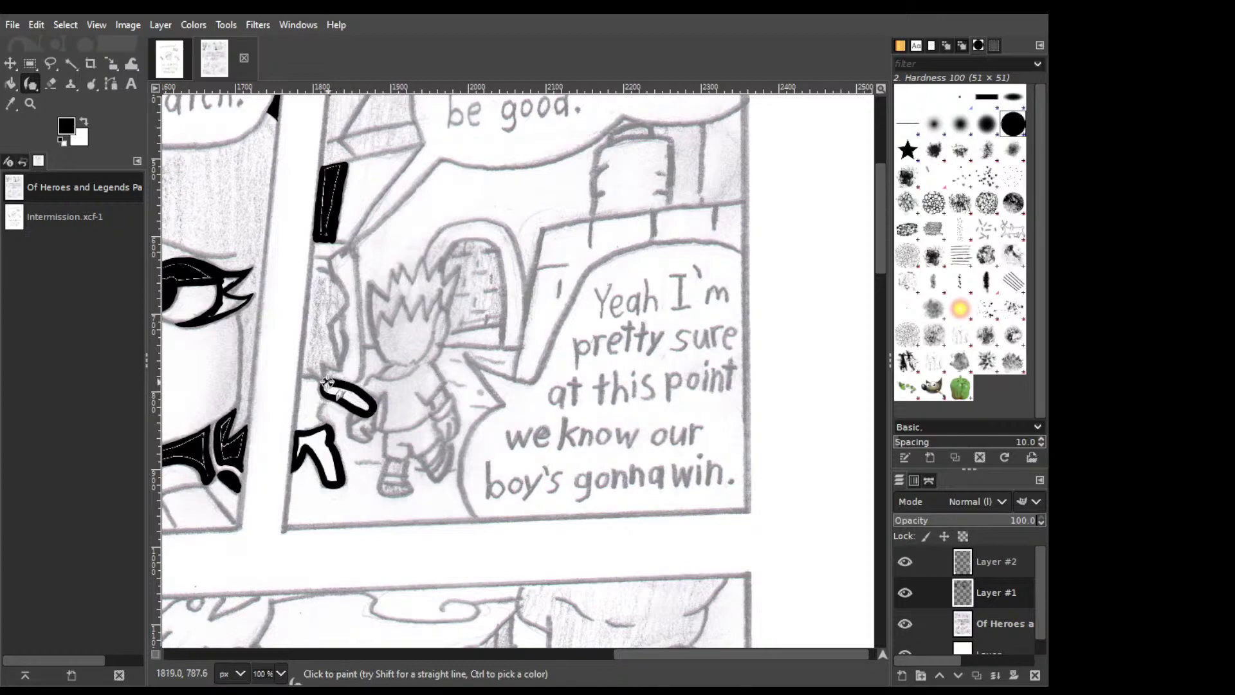
pyautogui.hotkey('shift', 'b')
pyautogui.click(325, 450)
pyautogui.click(350, 400)
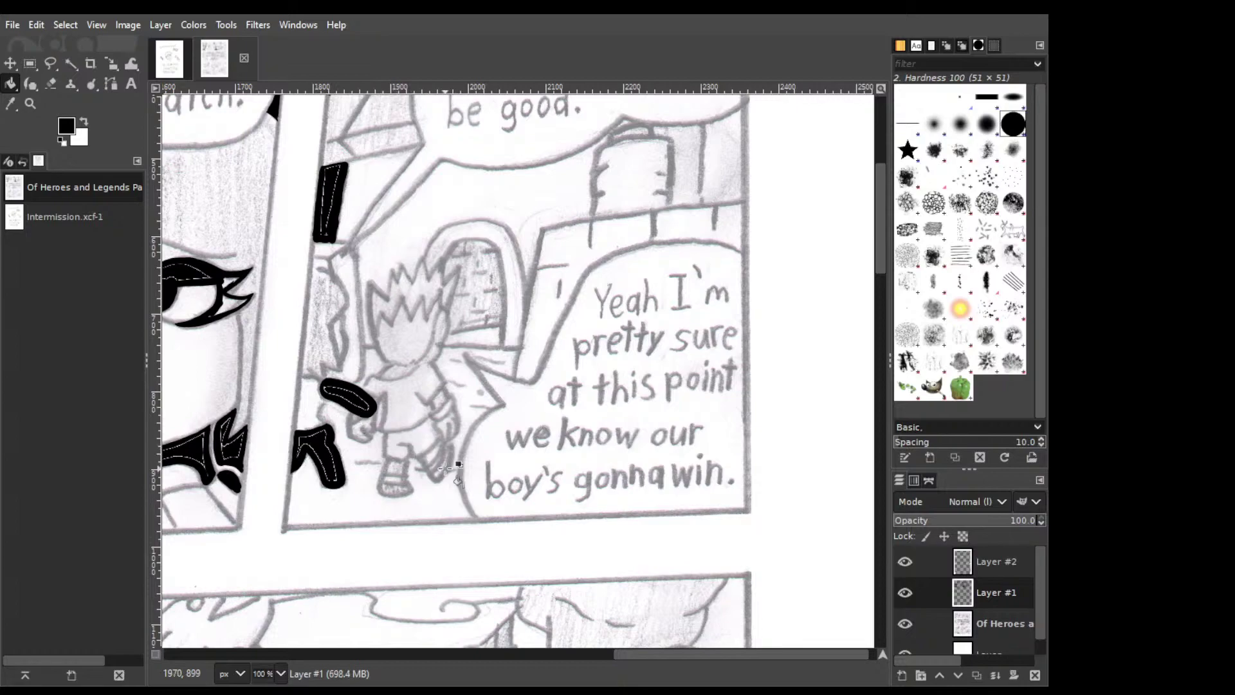
pyautogui.scroll(3, 879, 194)
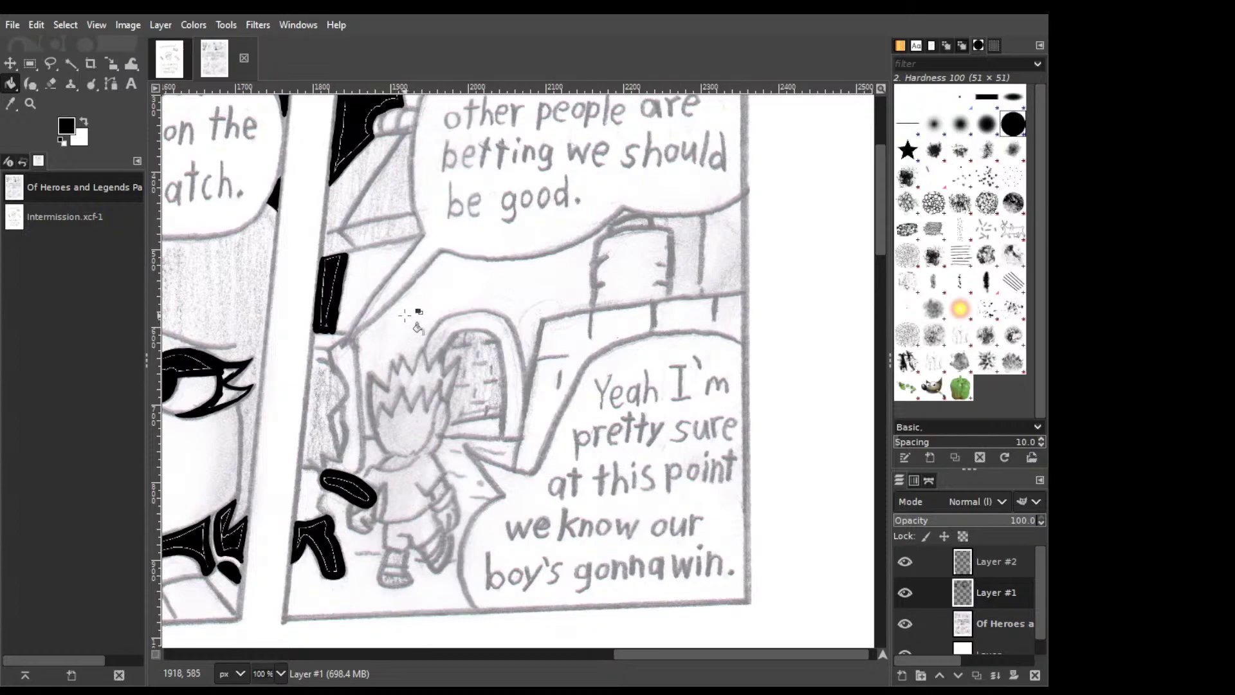
pyautogui.press('p')
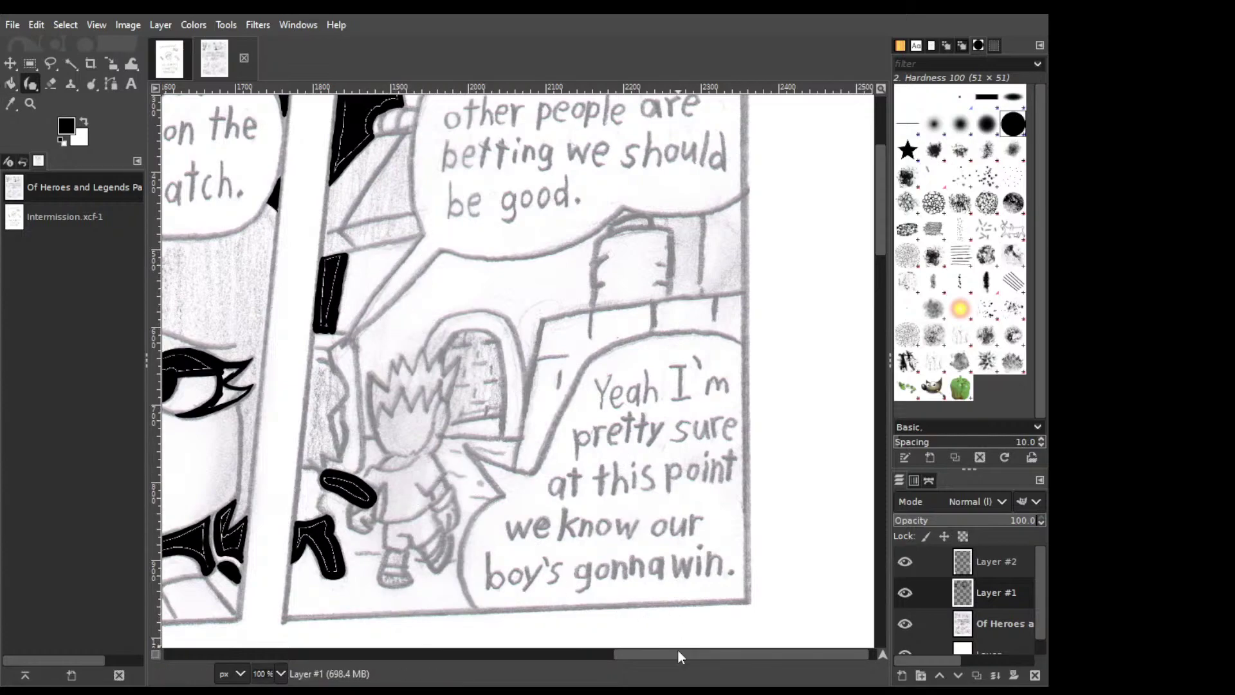
# Hide the scanned page layer, fill the jagged outlined shapes above the raised gloved hand with black, and save the image.
pyautogui.moveTo(677, 654); pyautogui.dragTo(243, 596)
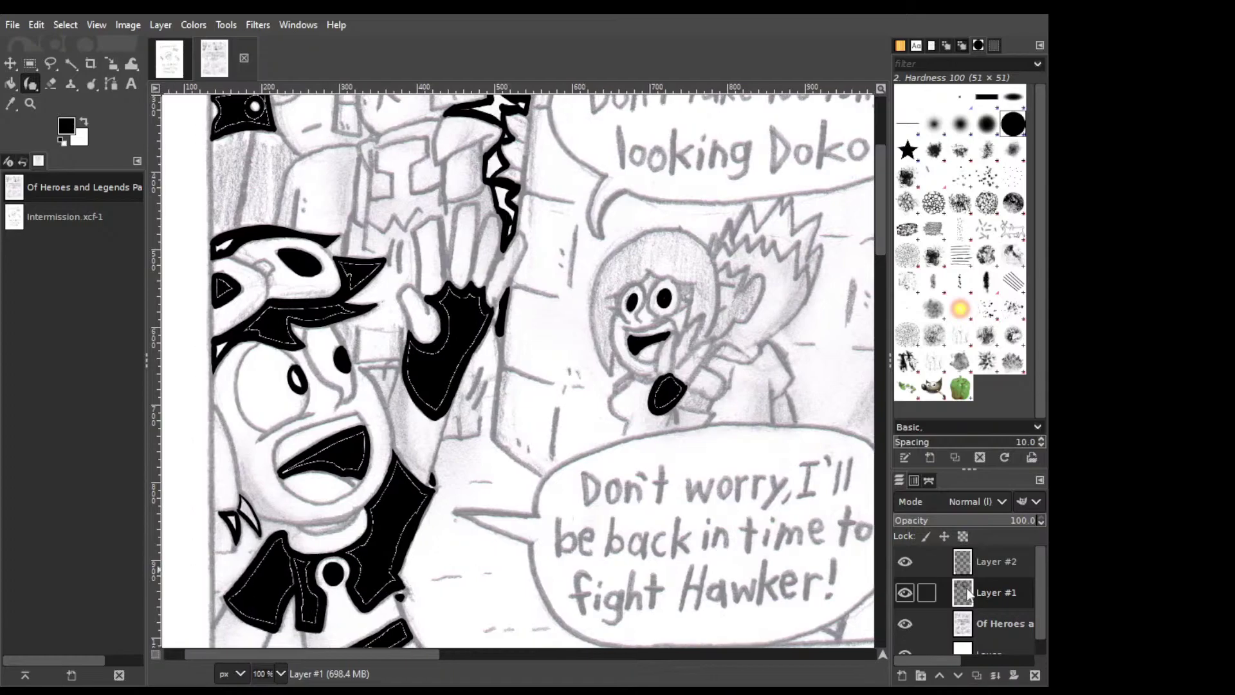
pyautogui.click(905, 624)
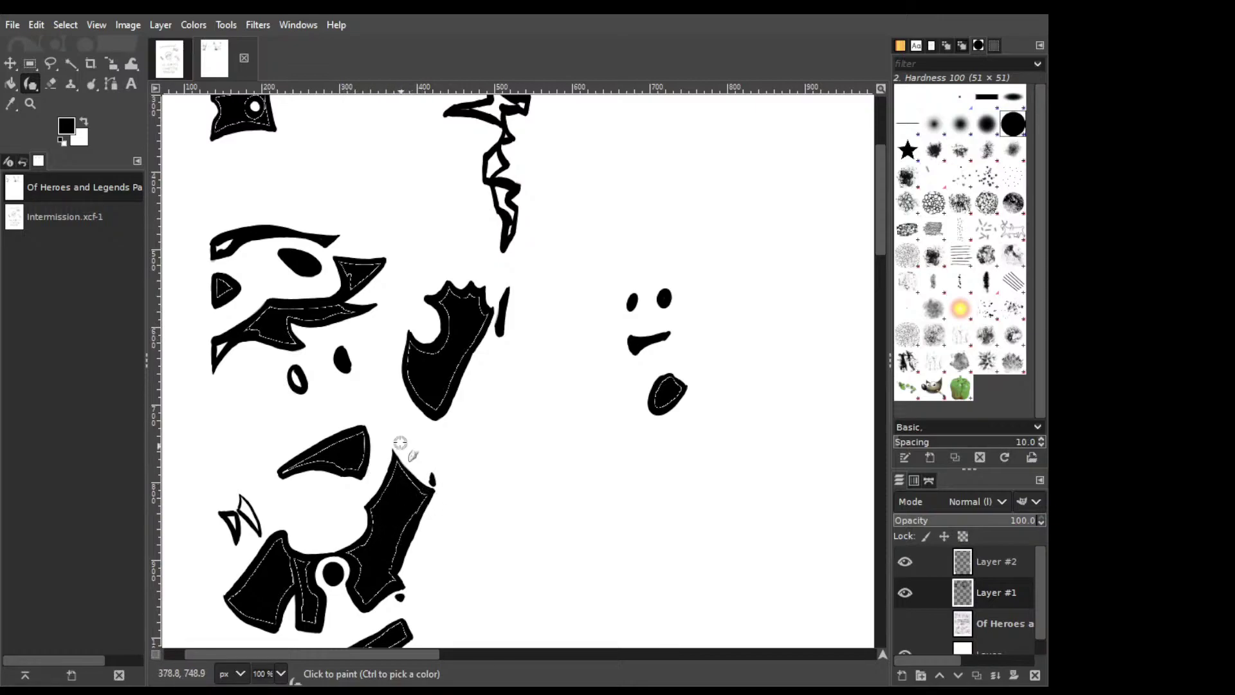
pyautogui.hotkey('shift', 'b')
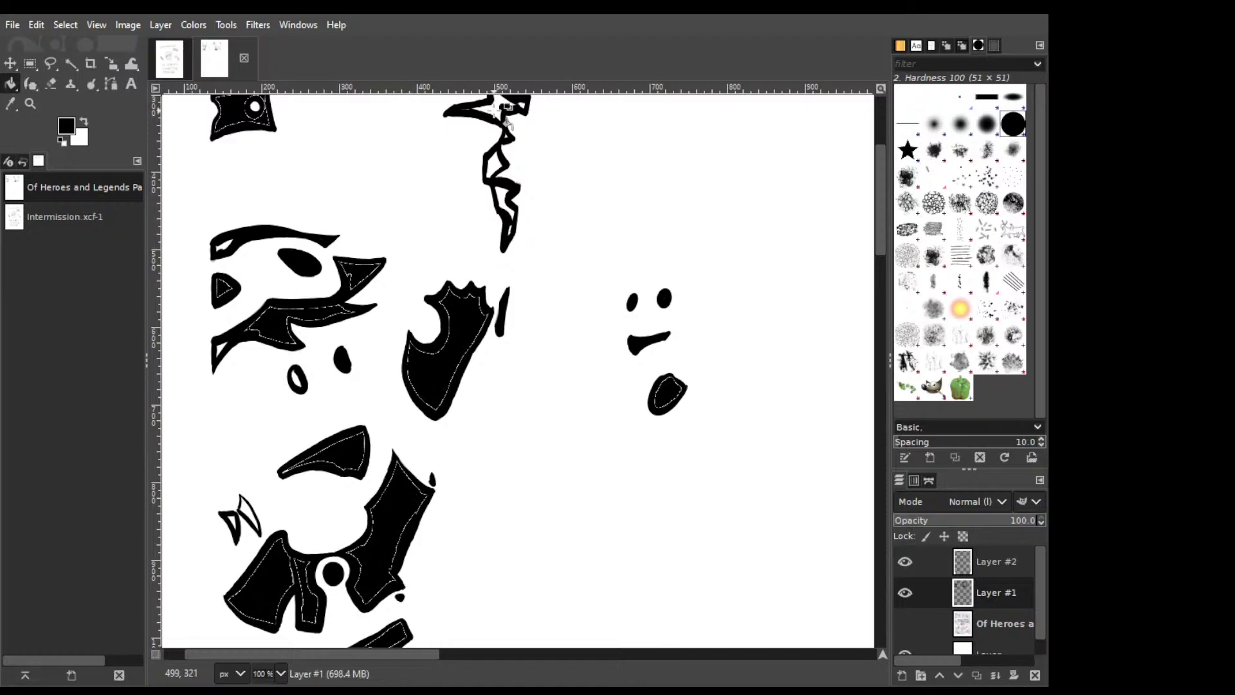
pyautogui.click(501, 192)
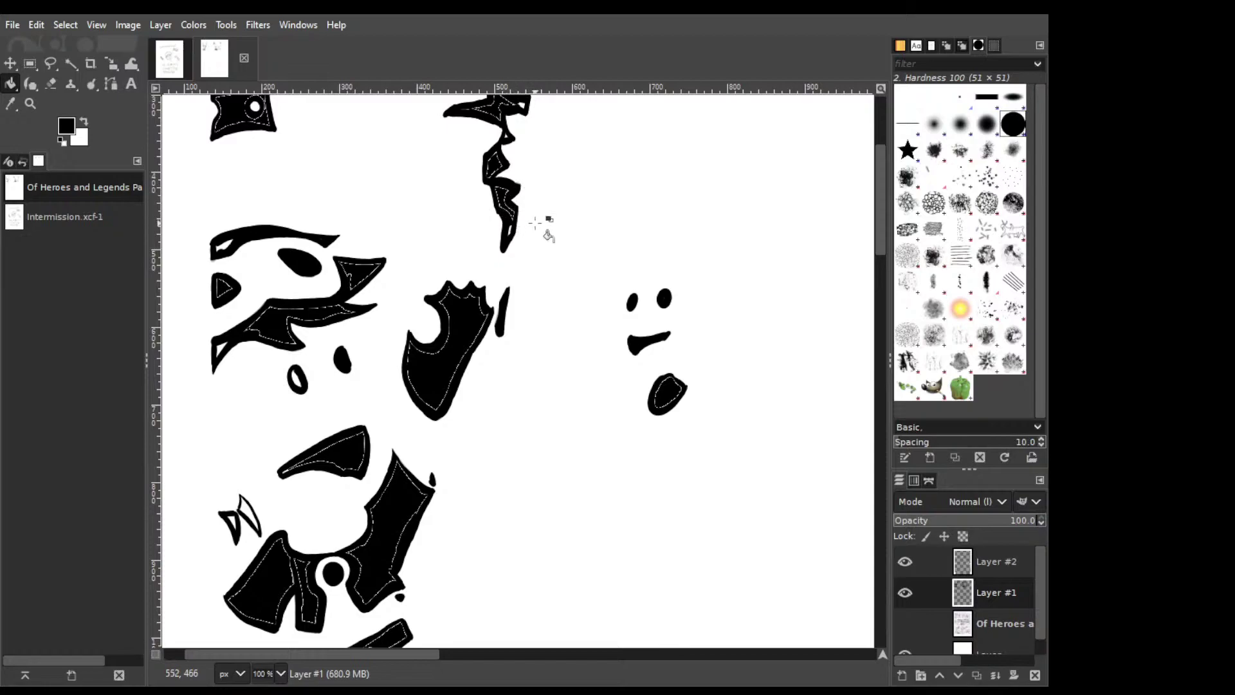
pyautogui.hotkey('ctrl', 's')
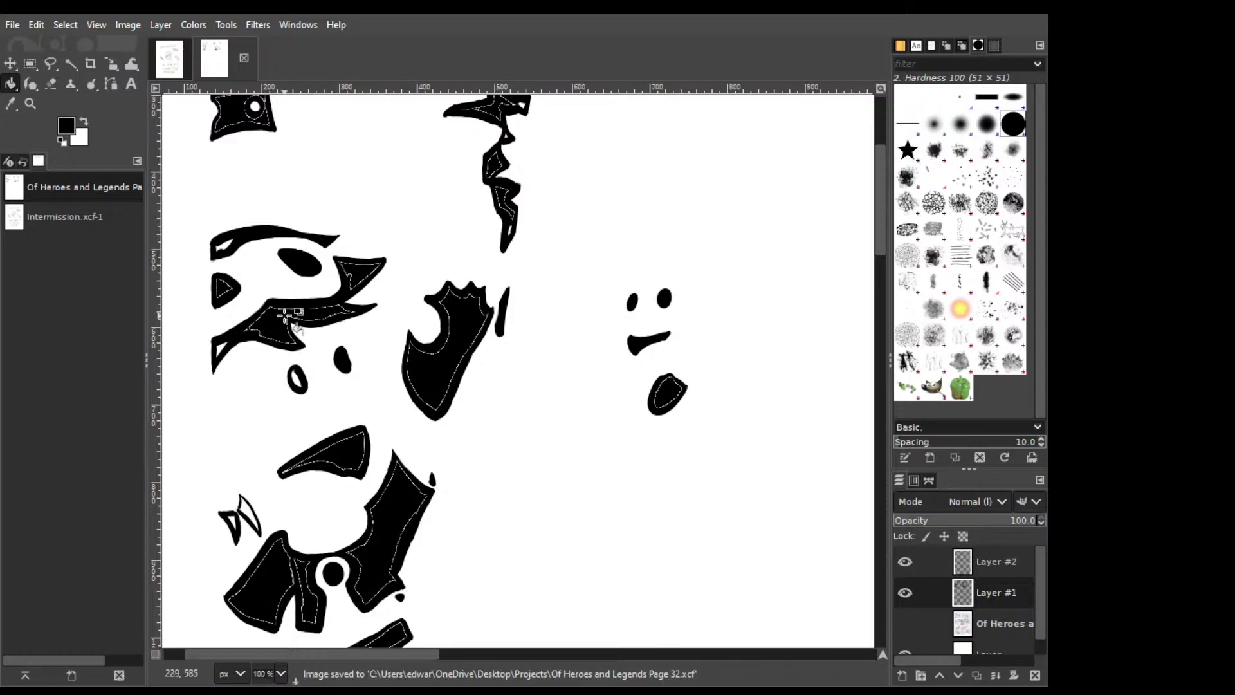
# Paint over the thin white fill seams in the sleeve and collar sections around the round button of the first panel's character.
pyautogui.press('m')
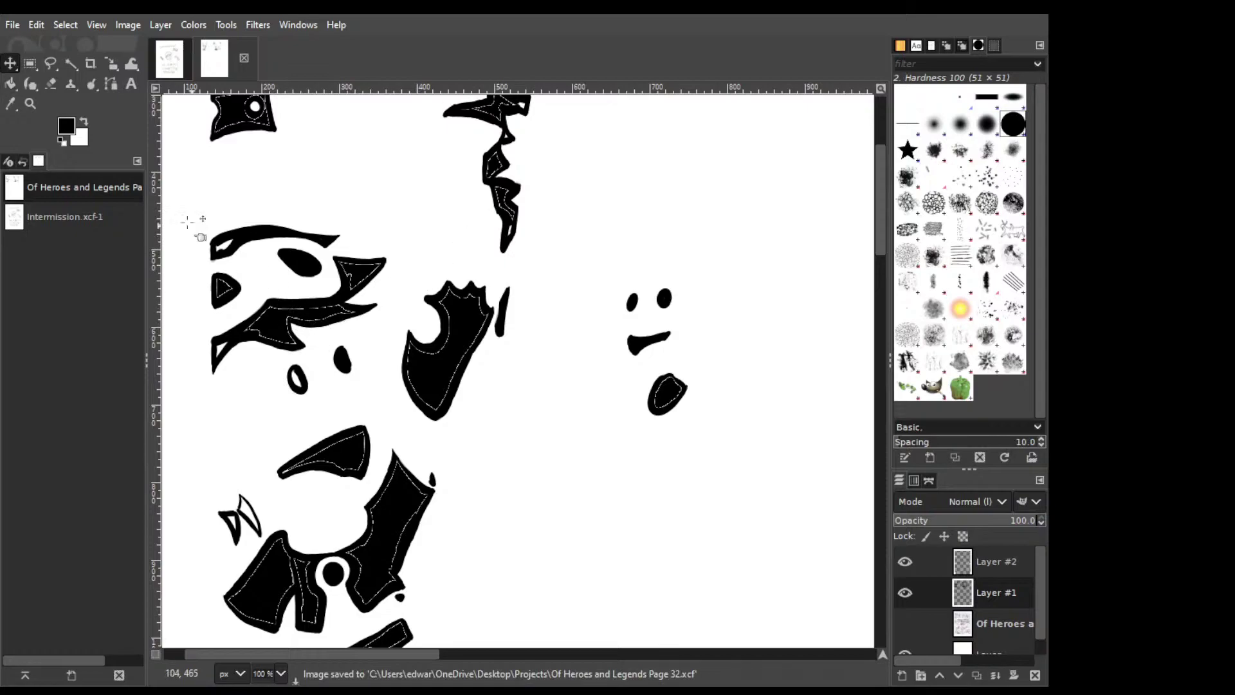
pyautogui.scroll(1, 363, 542)
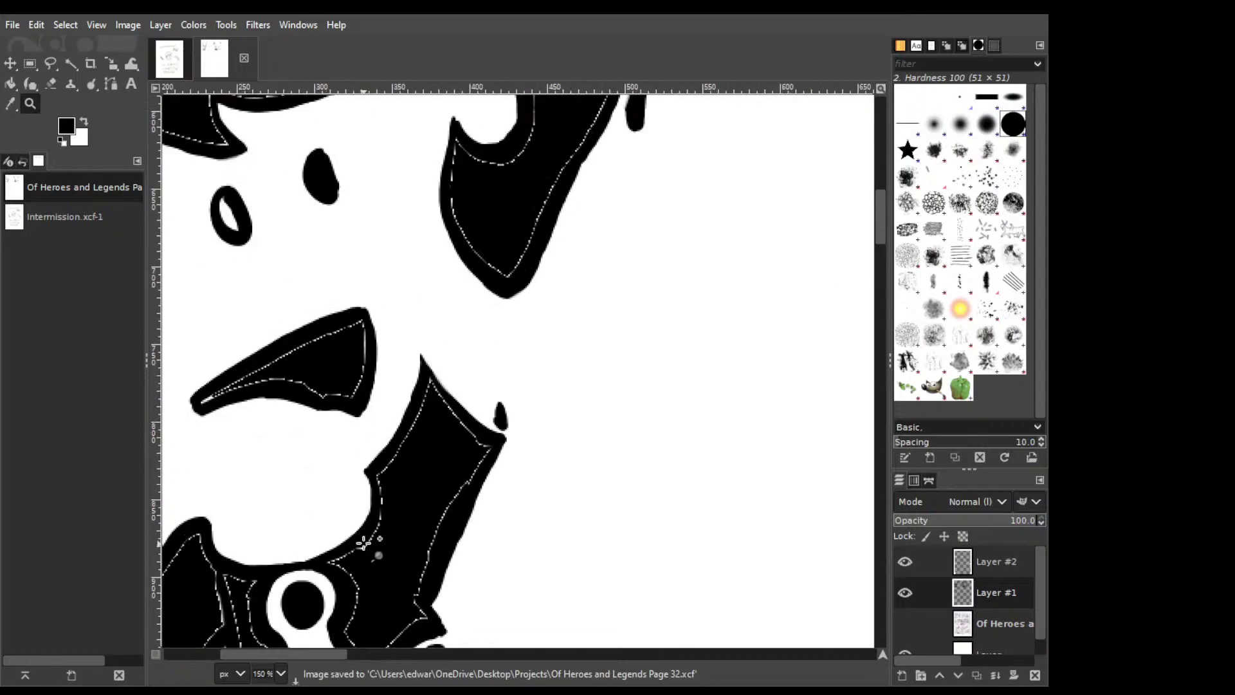
pyautogui.press('p')
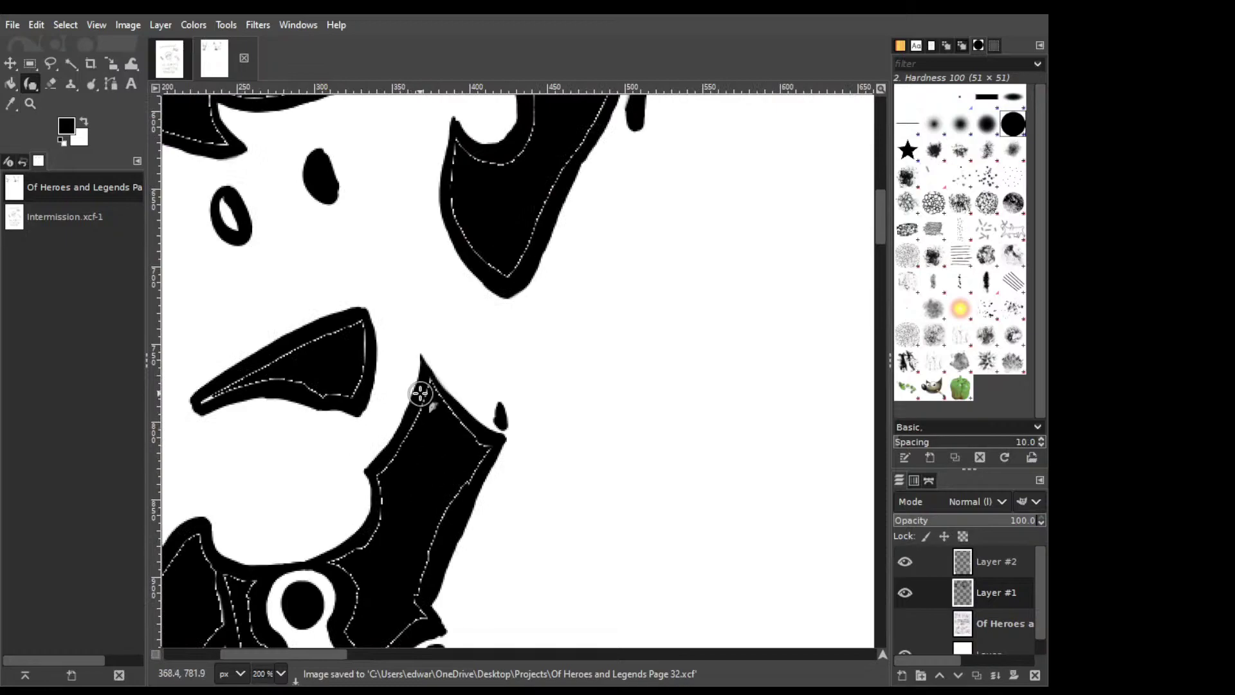
pyautogui.moveTo(440, 404)
pyautogui.mouseDown()
pyautogui.moveTo(429, 378)
pyautogui.moveTo(462, 423)
pyautogui.moveTo(498, 439)
pyautogui.moveTo(446, 504)
pyautogui.moveTo(476, 466)
pyautogui.moveTo(454, 510)
pyautogui.mouseUp()
pyautogui.moveTo(422, 558)
pyautogui.mouseDown()
pyautogui.moveTo(415, 587)
pyautogui.moveTo(432, 554)
pyautogui.moveTo(408, 603)
pyautogui.moveTo(417, 585)
pyautogui.moveTo(423, 618)
pyautogui.mouseUp()
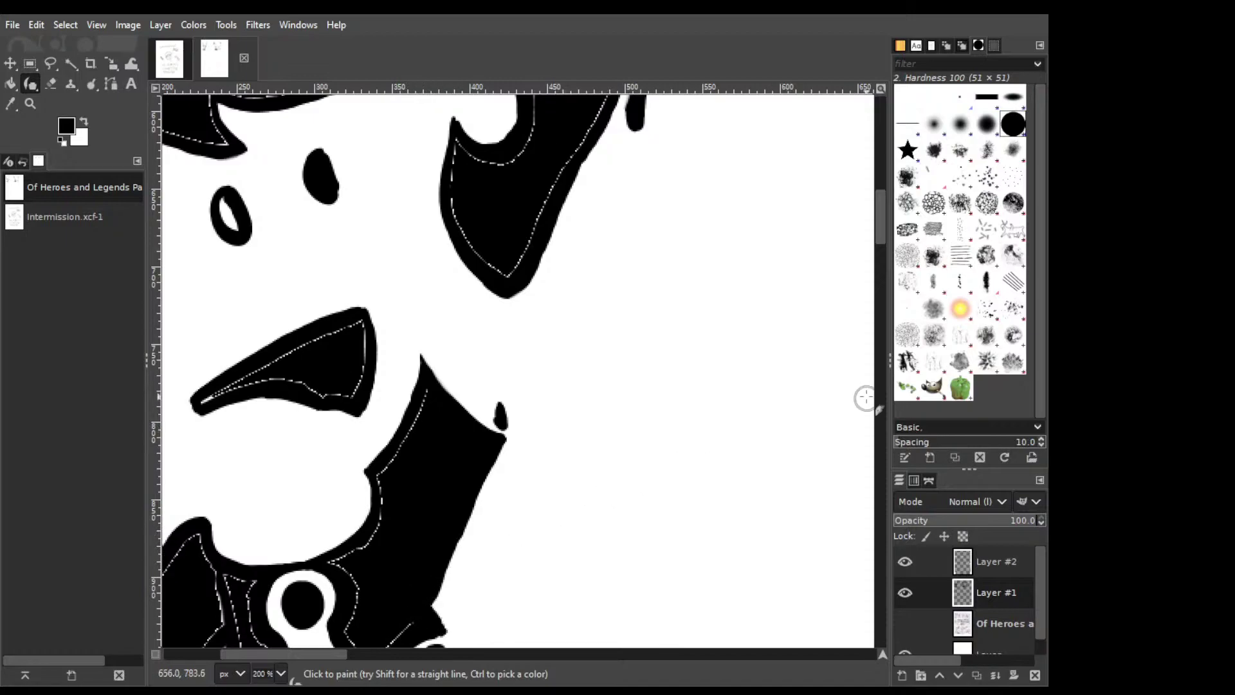
pyautogui.moveTo(883, 222); pyautogui.dragTo(880, 243)
pyautogui.moveTo(414, 276)
pyautogui.mouseDown()
pyautogui.moveTo(428, 285)
pyautogui.moveTo(422, 317)
pyautogui.moveTo(378, 367)
pyautogui.moveTo(385, 399)
pyautogui.moveTo(364, 447)
pyautogui.moveTo(325, 464)
pyautogui.moveTo(361, 447)
pyautogui.moveTo(344, 485)
pyautogui.moveTo(359, 490)
pyautogui.moveTo(348, 520)
pyautogui.moveTo(361, 559)
pyautogui.moveTo(423, 513)
pyautogui.mouseUp()
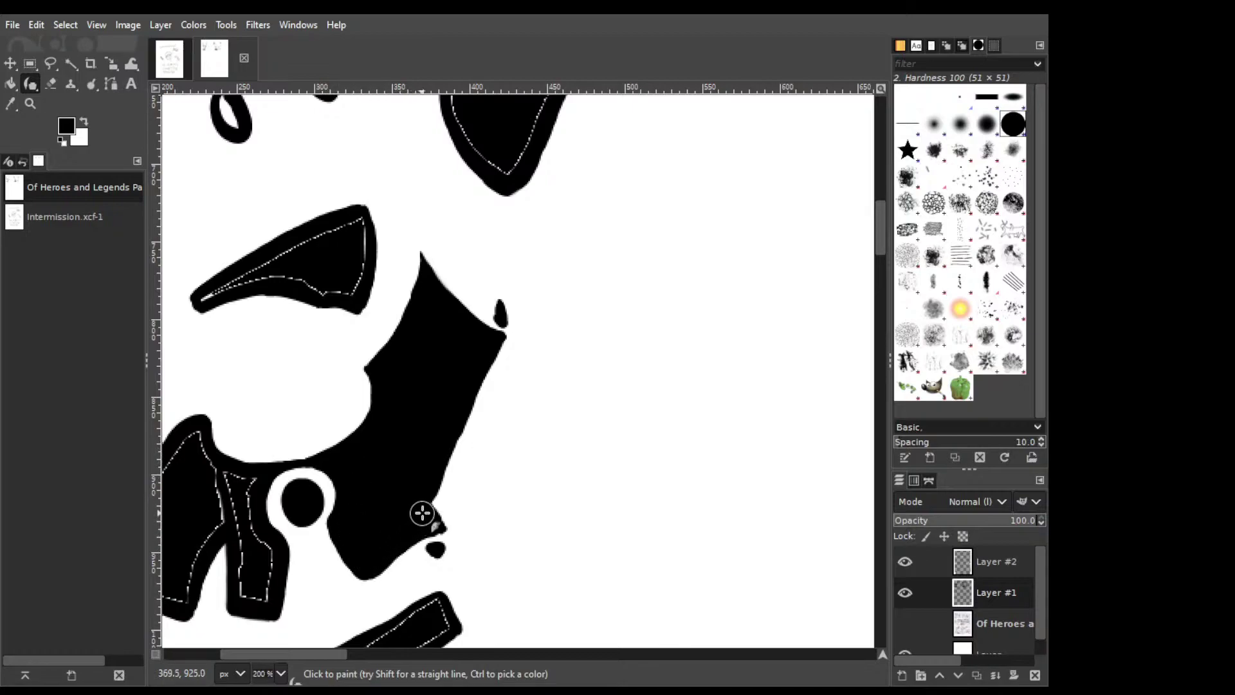
pyautogui.moveTo(254, 484)
pyautogui.mouseDown()
pyautogui.moveTo(249, 519)
pyautogui.moveTo(271, 552)
pyautogui.moveTo(265, 598)
pyautogui.moveTo(243, 595)
pyautogui.moveTo(223, 485)
pyautogui.moveTo(251, 482)
pyautogui.moveTo(217, 466)
pyautogui.moveTo(257, 481)
pyautogui.moveTo(248, 473)
pyautogui.mouseUp()
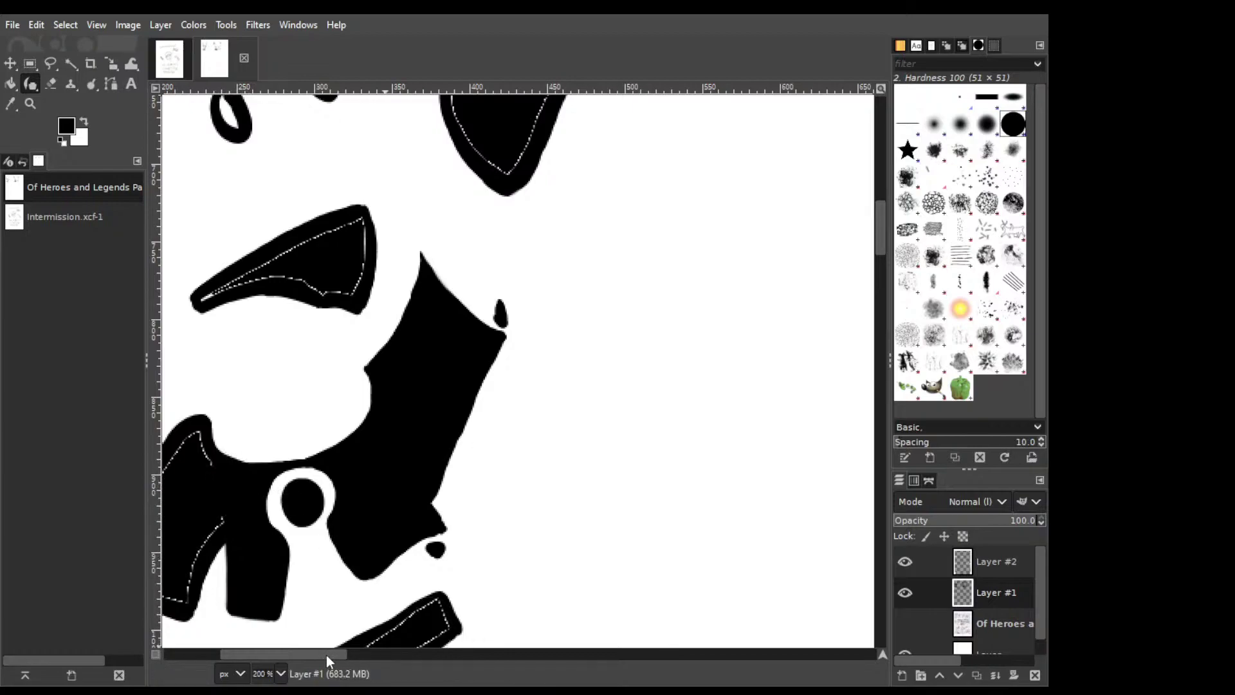
# Fill the two small spikes beside the collar with black, and paint over their seams and those along the collar's outer edge.
pyautogui.moveTo(327, 654); pyautogui.dragTo(302, 655)
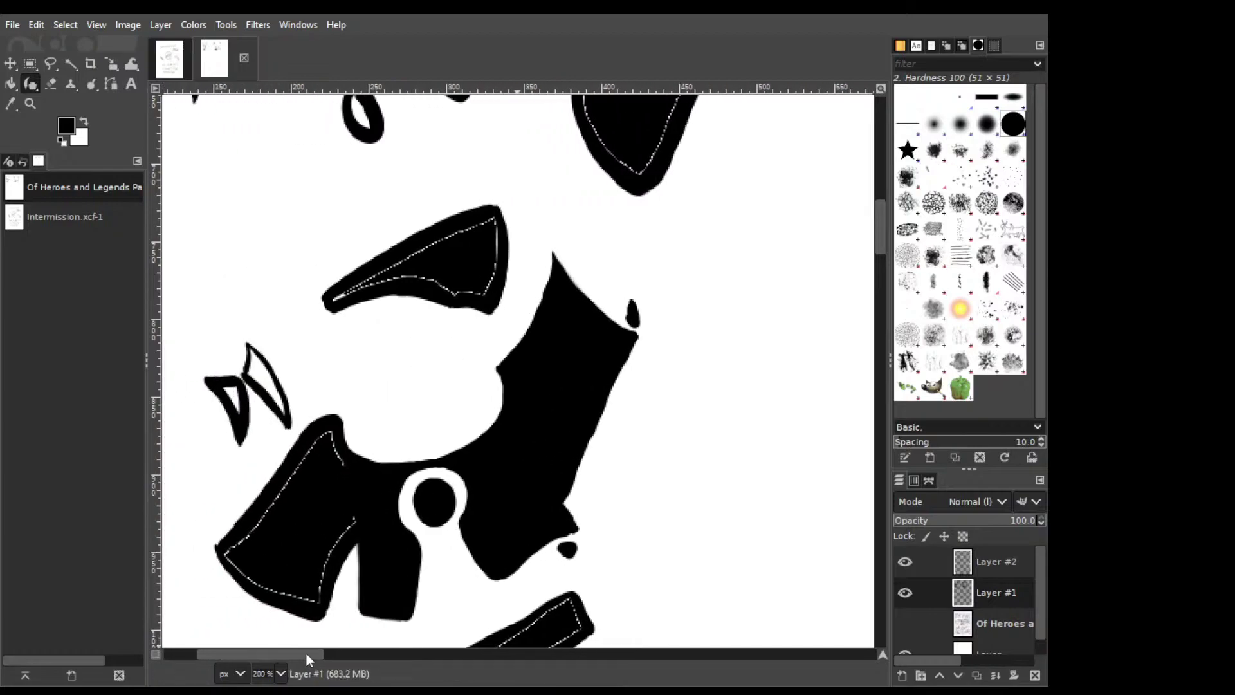
pyautogui.hotkey('shift', 'b')
pyautogui.click(266, 351)
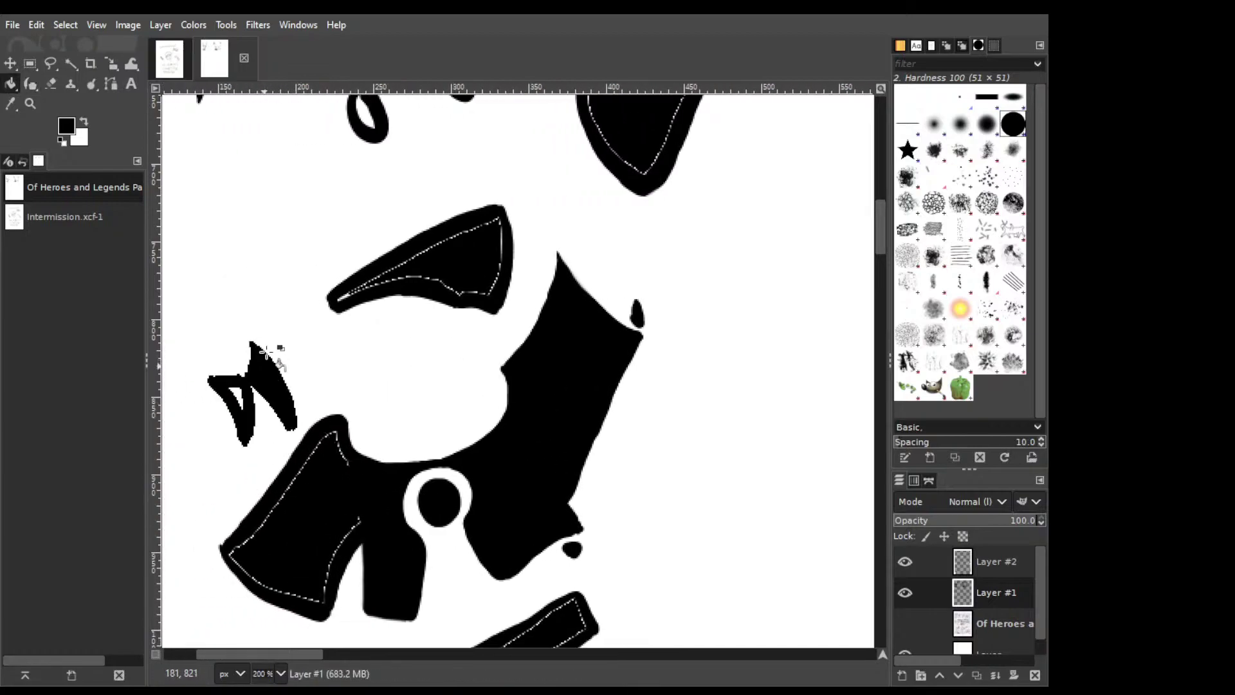
pyautogui.hotkey('ctrl', 'z')
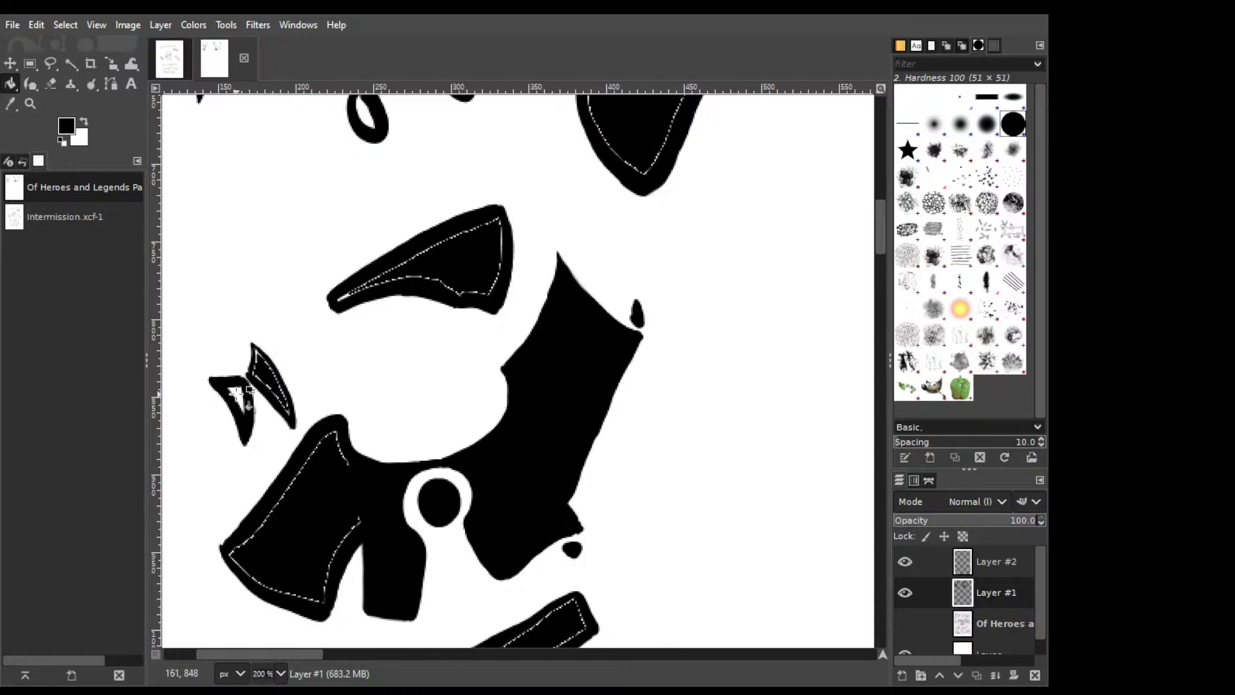
pyautogui.click(248, 379)
pyautogui.press('s')
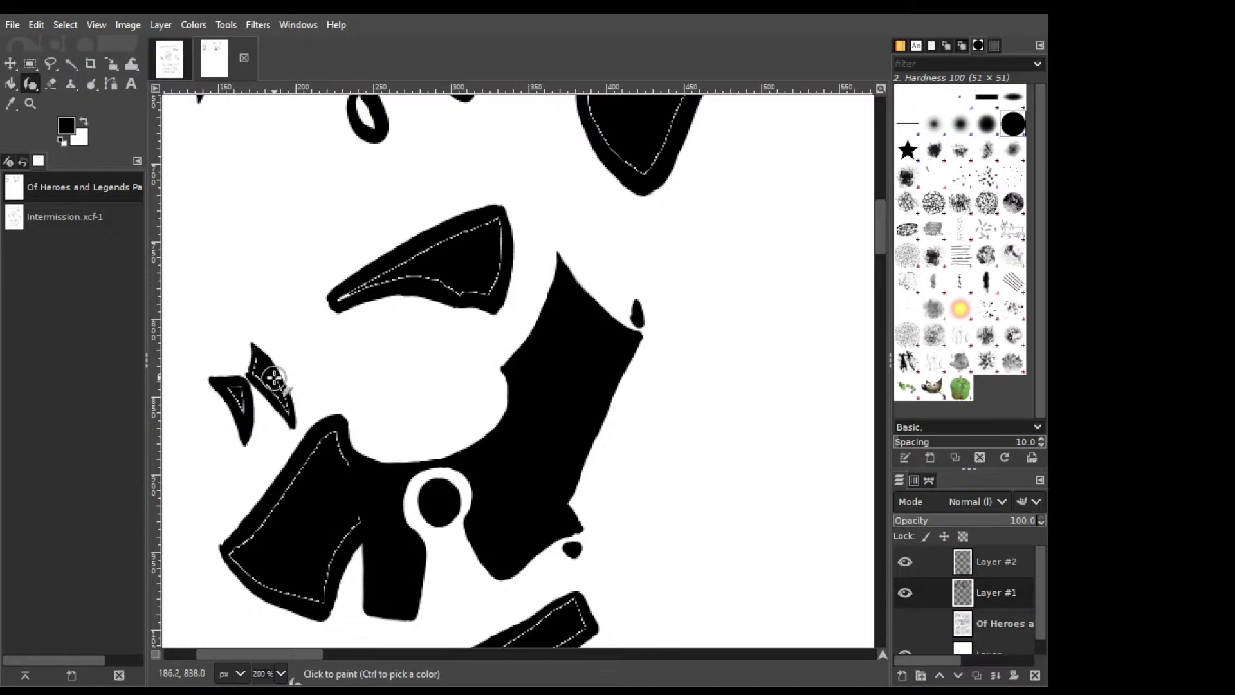
pyautogui.moveTo(274, 380)
pyautogui.mouseDown()
pyautogui.moveTo(290, 409)
pyautogui.moveTo(261, 354)
pyautogui.mouseUp()
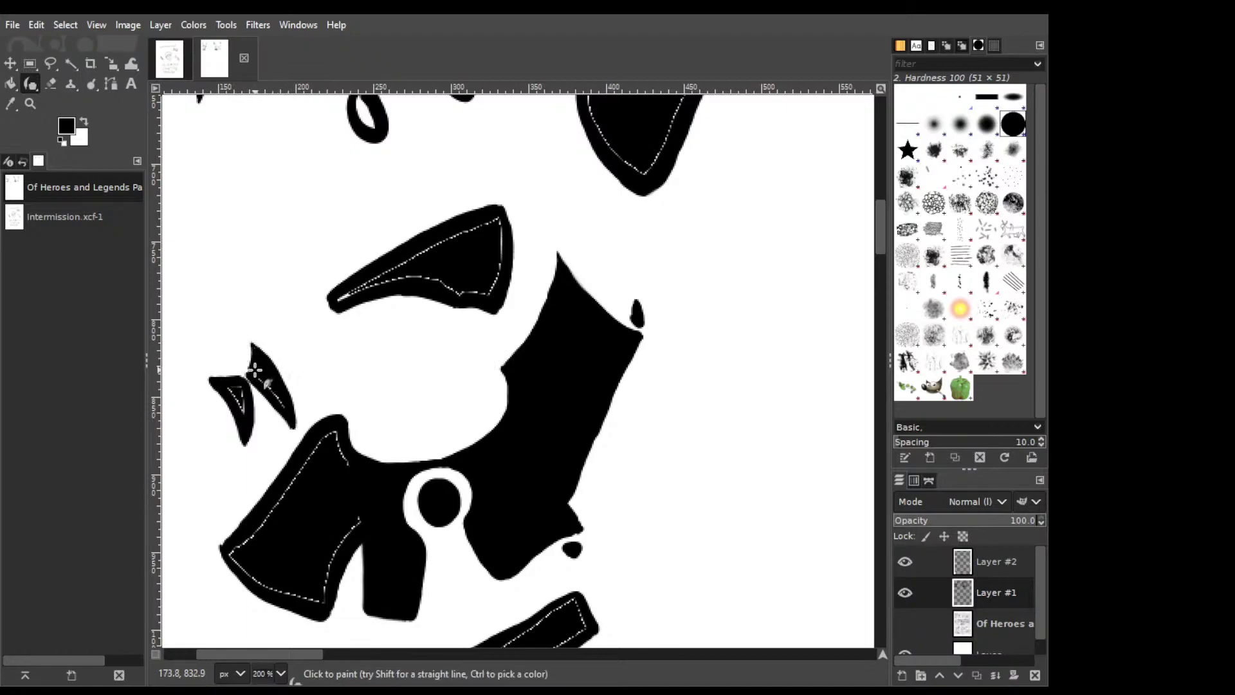
pyautogui.moveTo(235, 389)
pyautogui.mouseDown()
pyautogui.moveTo(221, 380)
pyautogui.moveTo(239, 403)
pyautogui.mouseUp()
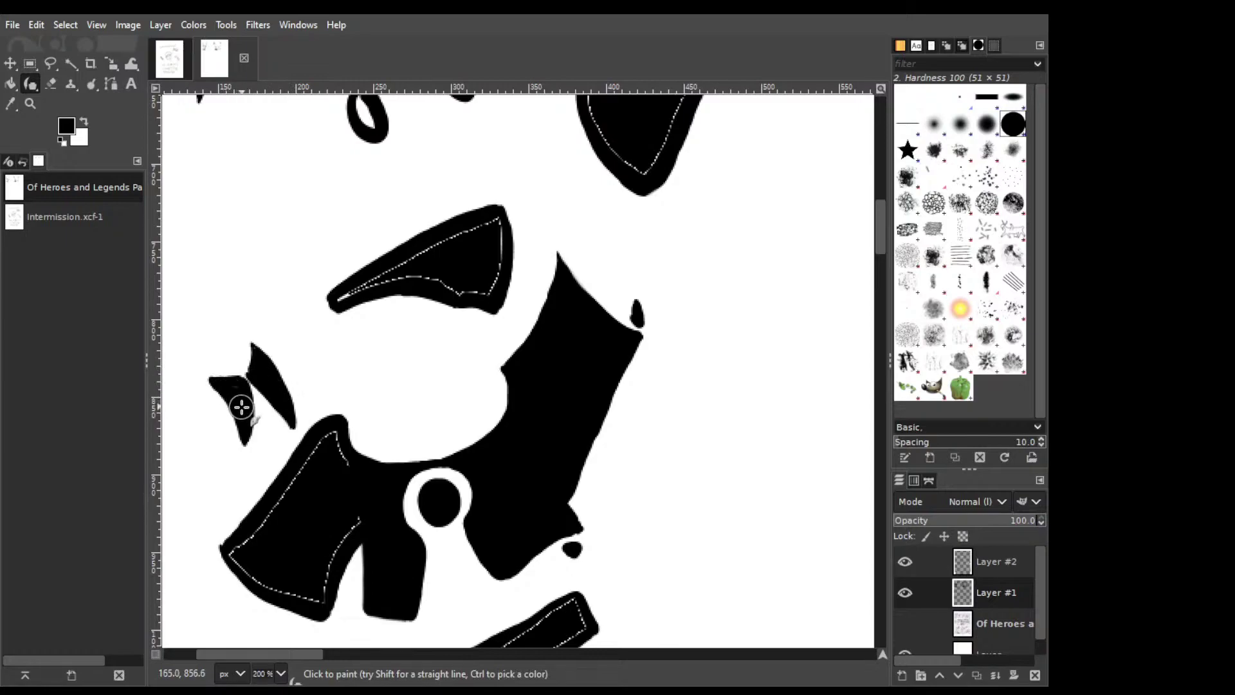
pyautogui.moveTo(331, 436)
pyautogui.mouseDown()
pyautogui.moveTo(359, 467)
pyautogui.moveTo(336, 440)
pyautogui.moveTo(355, 469)
pyautogui.moveTo(305, 480)
pyautogui.moveTo(318, 446)
pyautogui.moveTo(244, 563)
pyautogui.mouseUp()
pyautogui.moveTo(728, 357)
pyautogui.mouseDown()
pyautogui.moveTo(722, 398)
pyautogui.moveTo(808, 414)
pyautogui.moveTo(830, 376)
pyautogui.mouseUp()
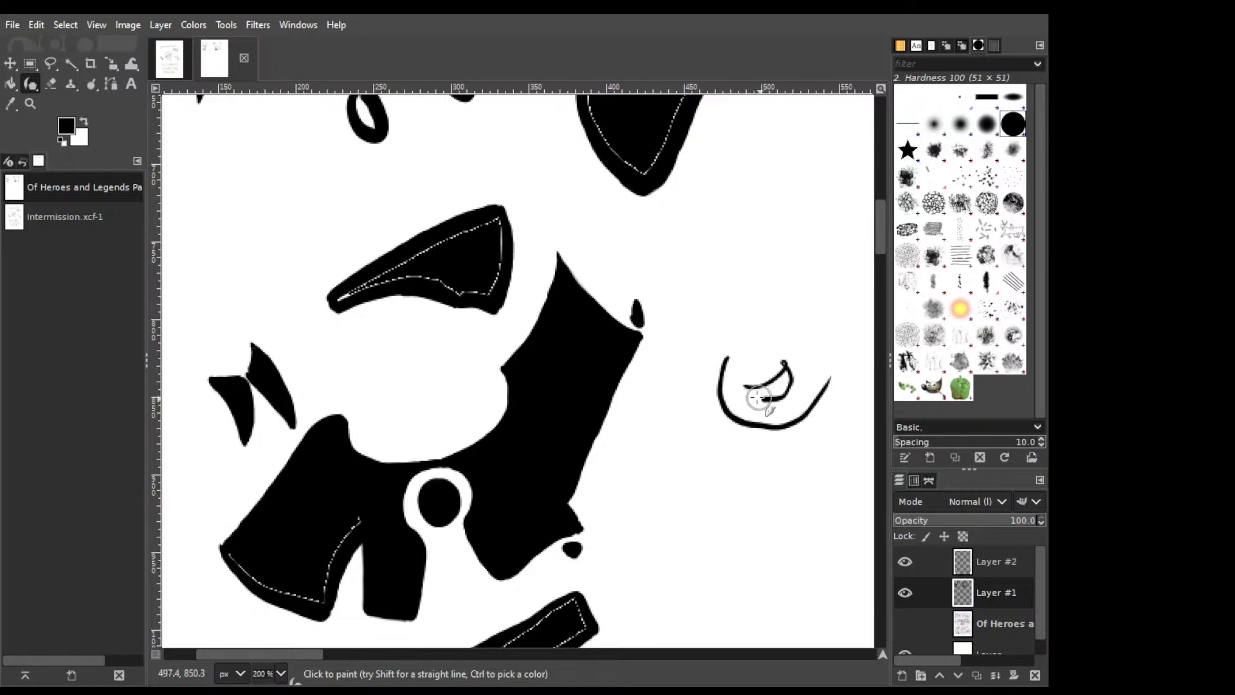
pyautogui.moveTo(743, 384); pyautogui.dragTo(752, 395)
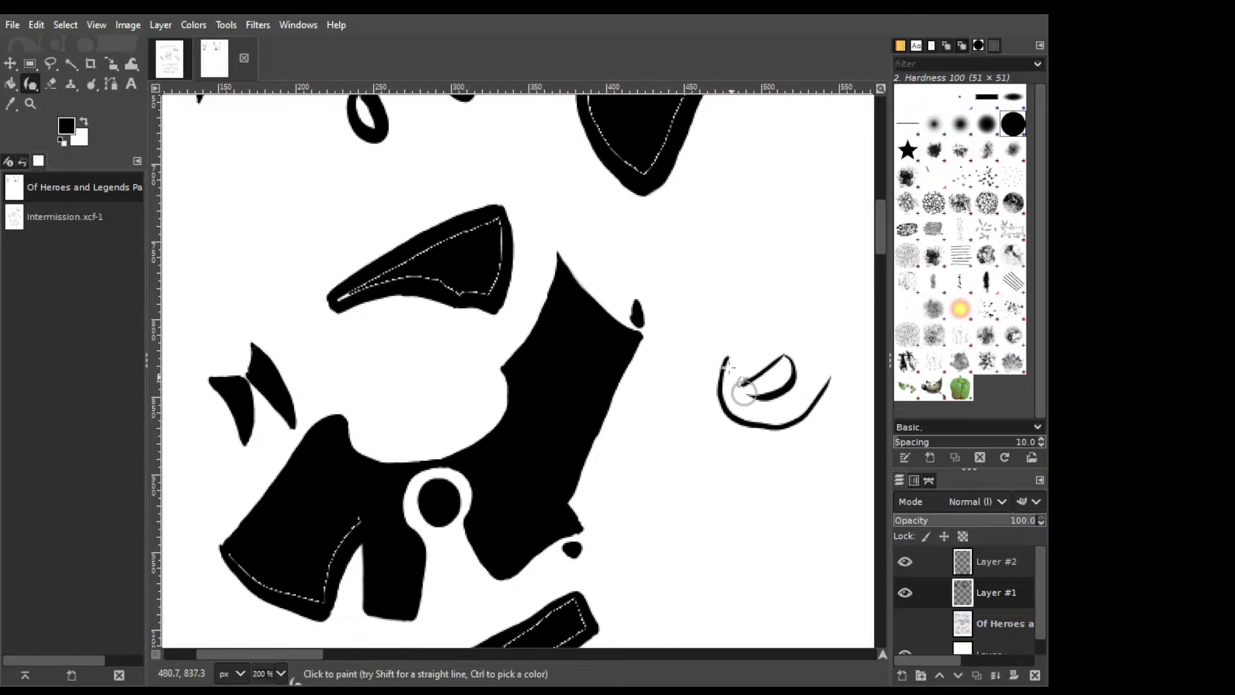
pyautogui.moveTo(764, 301); pyautogui.dragTo(786, 340)
pyautogui.moveTo(768, 318)
pyautogui.mouseDown()
pyautogui.moveTo(731, 315)
pyautogui.moveTo(740, 339)
pyautogui.moveTo(749, 322)
pyautogui.moveTo(719, 353)
pyautogui.moveTo(714, 325)
pyautogui.mouseUp()
pyautogui.moveTo(796, 284)
pyautogui.mouseDown()
pyautogui.moveTo(732, 301)
pyautogui.moveTo(708, 332)
pyautogui.mouseUp()
pyautogui.moveTo(737, 286)
pyautogui.mouseDown()
pyautogui.moveTo(703, 330)
pyautogui.moveTo(695, 320)
pyautogui.moveTo(732, 257)
pyautogui.moveTo(816, 247)
pyautogui.mouseUp()
pyautogui.moveTo(816, 314)
pyautogui.mouseDown()
pyautogui.moveTo(821, 294)
pyautogui.moveTo(830, 338)
pyautogui.moveTo(813, 337)
pyautogui.mouseUp()
pyautogui.hotkey('ctrl', 'z')
pyautogui.hotkey('ctrl', 'z')
pyautogui.hotkey('ctrl', 'z')
pyautogui.hotkey('ctrl', 'z')
pyautogui.hotkey('ctrl', 'z')
pyautogui.hotkey('ctrl', 'z')
pyautogui.hotkey('ctrl', 'z')
pyautogui.hotkey('ctrl', 'z')
pyautogui.hotkey('ctrl', 'z')
pyautogui.hotkey('ctrl', 'z')
pyautogui.hotkey('ctrl', 'z')
pyautogui.hotkey('ctrl', 'z')
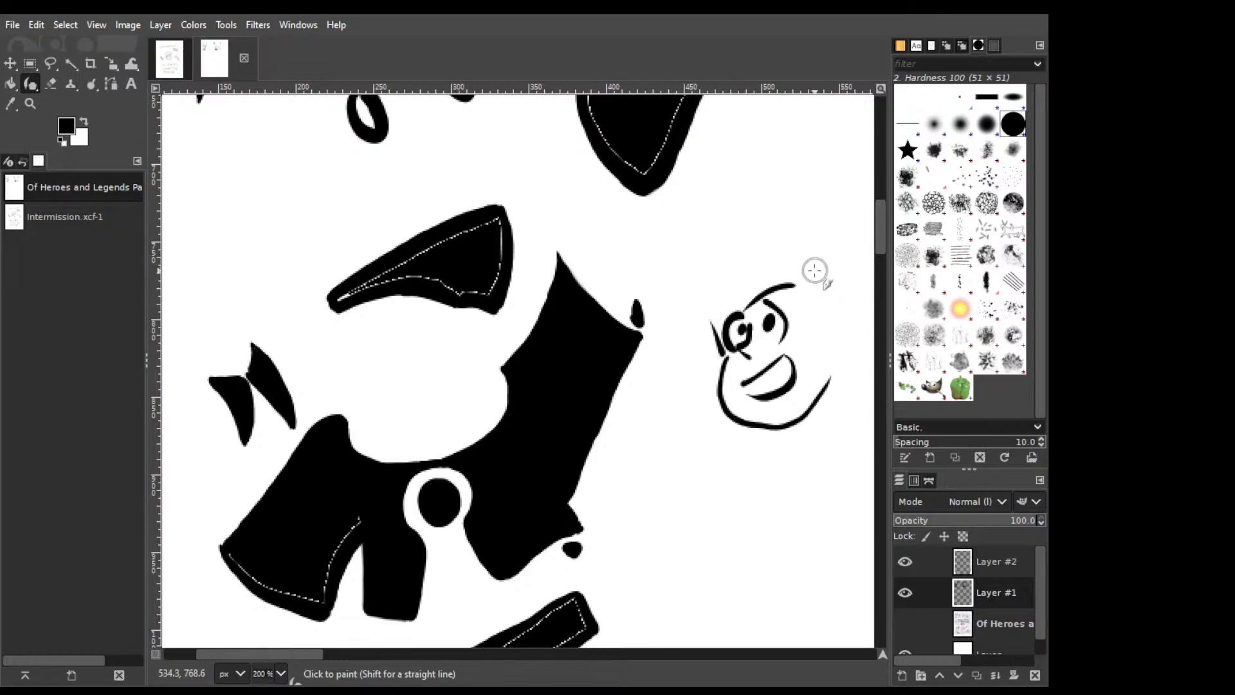
pyautogui.hotkey('ctrl', 'z')
pyautogui.hotkey('ctrl', 'z')
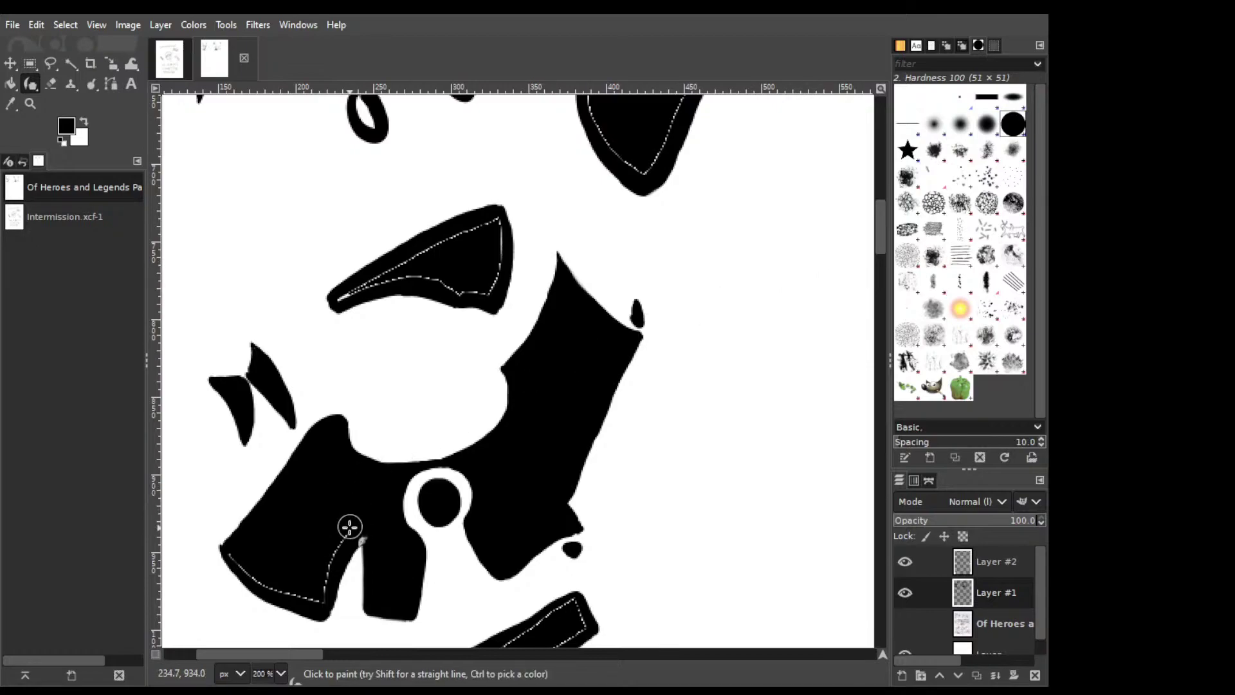
# Paint over the remaining white seams in the collar flap, the open mouth and the curved strip below the collar.
pyautogui.moveTo(342, 535)
pyautogui.mouseDown()
pyautogui.moveTo(312, 596)
pyautogui.moveTo(235, 547)
pyautogui.moveTo(234, 565)
pyautogui.moveTo(262, 579)
pyautogui.moveTo(253, 558)
pyautogui.mouseUp()
pyautogui.moveTo(345, 292)
pyautogui.mouseDown()
pyautogui.moveTo(498, 217)
pyautogui.moveTo(487, 296)
pyautogui.moveTo(414, 276)
pyautogui.mouseUp()
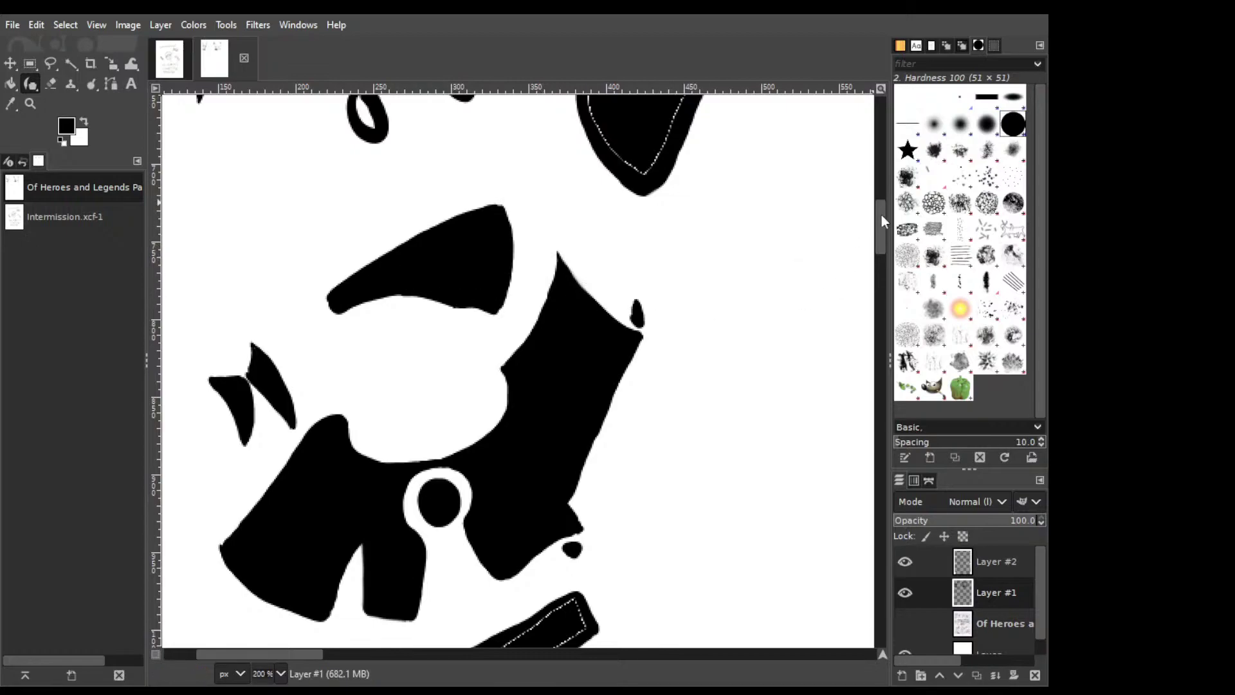
pyautogui.moveTo(881, 215); pyautogui.dragTo(882, 238)
pyautogui.moveTo(552, 413)
pyautogui.mouseDown()
pyautogui.moveTo(583, 429)
pyautogui.moveTo(547, 448)
pyautogui.moveTo(601, 408)
pyautogui.moveTo(529, 443)
pyautogui.mouseUp()
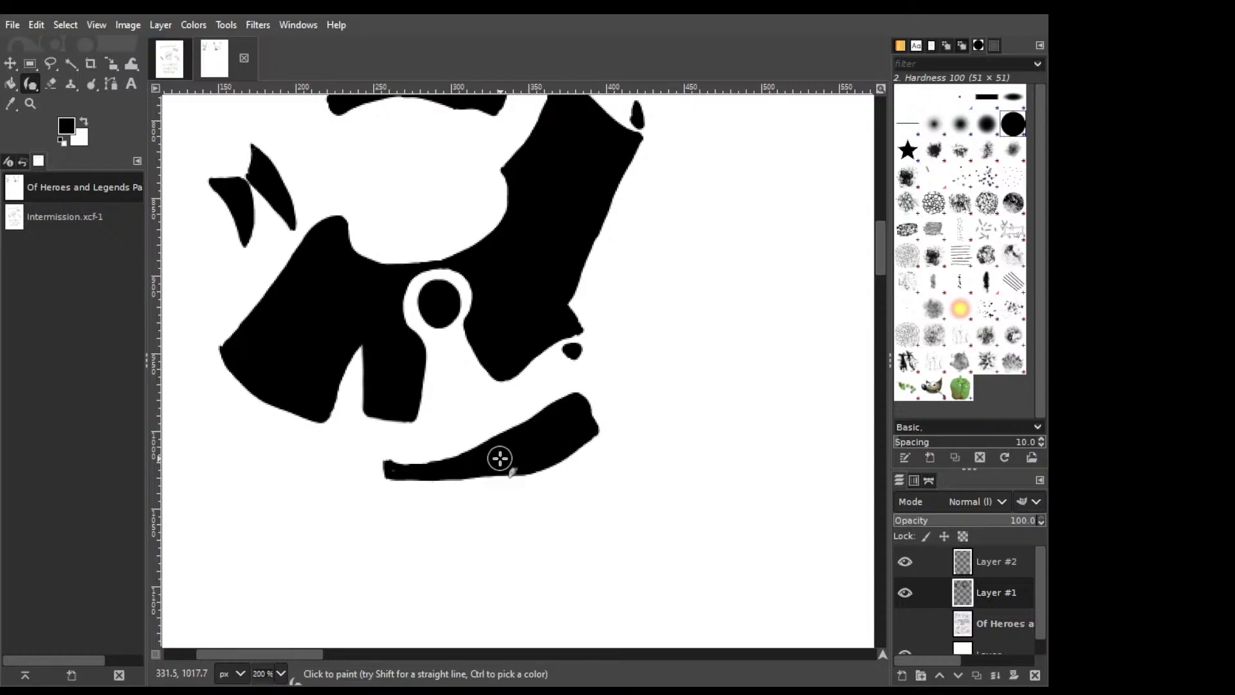
# Paint over the white fill seams in the raised glove and in the black hair shapes above the character's eyes.
pyautogui.scroll(5, 887, 214)
pyautogui.scroll(3, 887, 214)
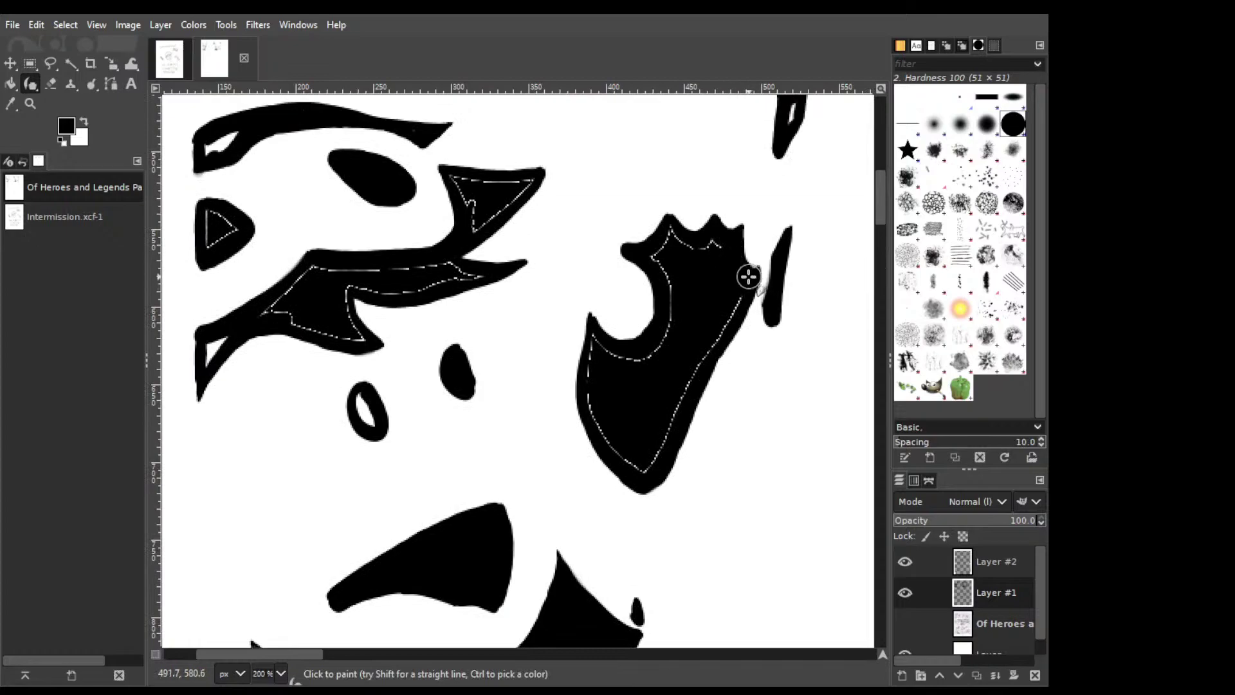
pyautogui.moveTo(746, 280)
pyautogui.mouseDown()
pyautogui.moveTo(714, 293)
pyautogui.moveTo(725, 248)
pyautogui.moveTo(684, 244)
pyautogui.moveTo(693, 250)
pyautogui.moveTo(667, 326)
pyautogui.moveTo(634, 359)
pyautogui.moveTo(601, 330)
pyautogui.moveTo(593, 337)
pyautogui.moveTo(628, 359)
pyautogui.moveTo(590, 341)
pyautogui.moveTo(637, 463)
pyautogui.moveTo(653, 457)
pyautogui.moveTo(695, 370)
pyautogui.mouseUp()
pyautogui.moveTo(471, 184)
pyautogui.mouseDown()
pyautogui.moveTo(443, 170)
pyautogui.moveTo(460, 182)
pyautogui.moveTo(537, 176)
pyautogui.moveTo(470, 227)
pyautogui.moveTo(481, 197)
pyautogui.moveTo(473, 273)
pyautogui.moveTo(480, 265)
pyautogui.moveTo(340, 271)
pyautogui.moveTo(264, 312)
pyautogui.moveTo(309, 276)
pyautogui.moveTo(270, 312)
pyautogui.moveTo(349, 316)
pyautogui.moveTo(301, 321)
pyautogui.moveTo(370, 338)
pyautogui.mouseUp()
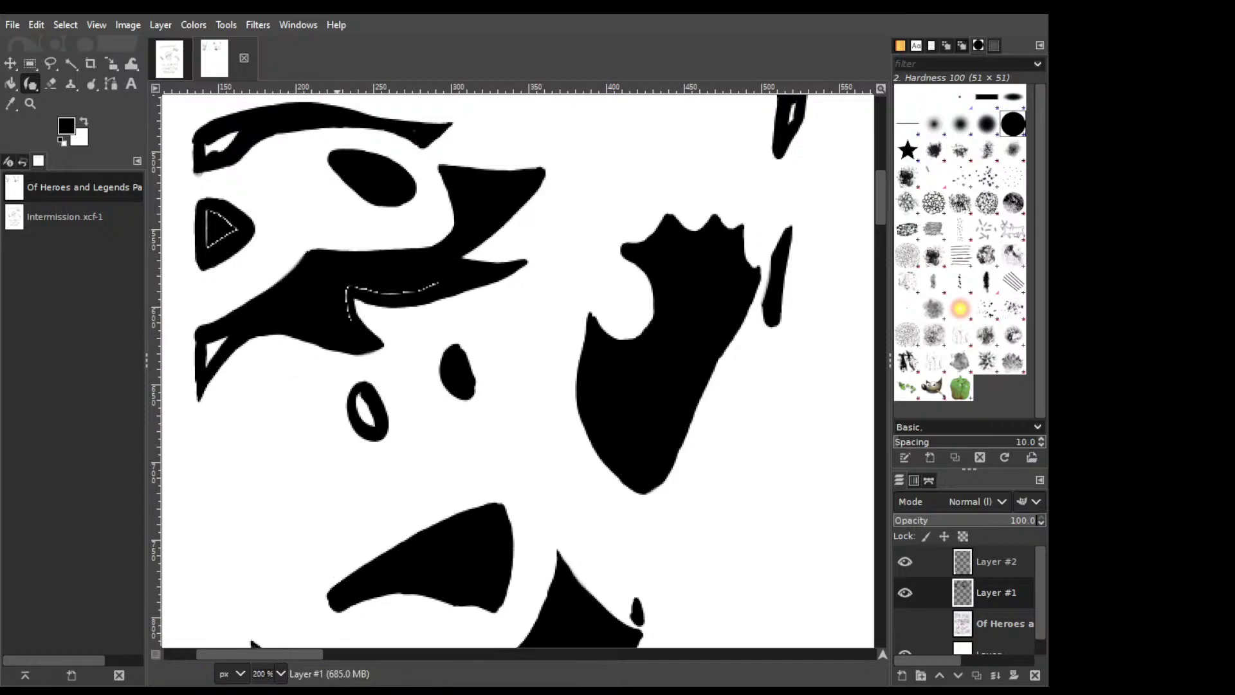
pyautogui.press('c')
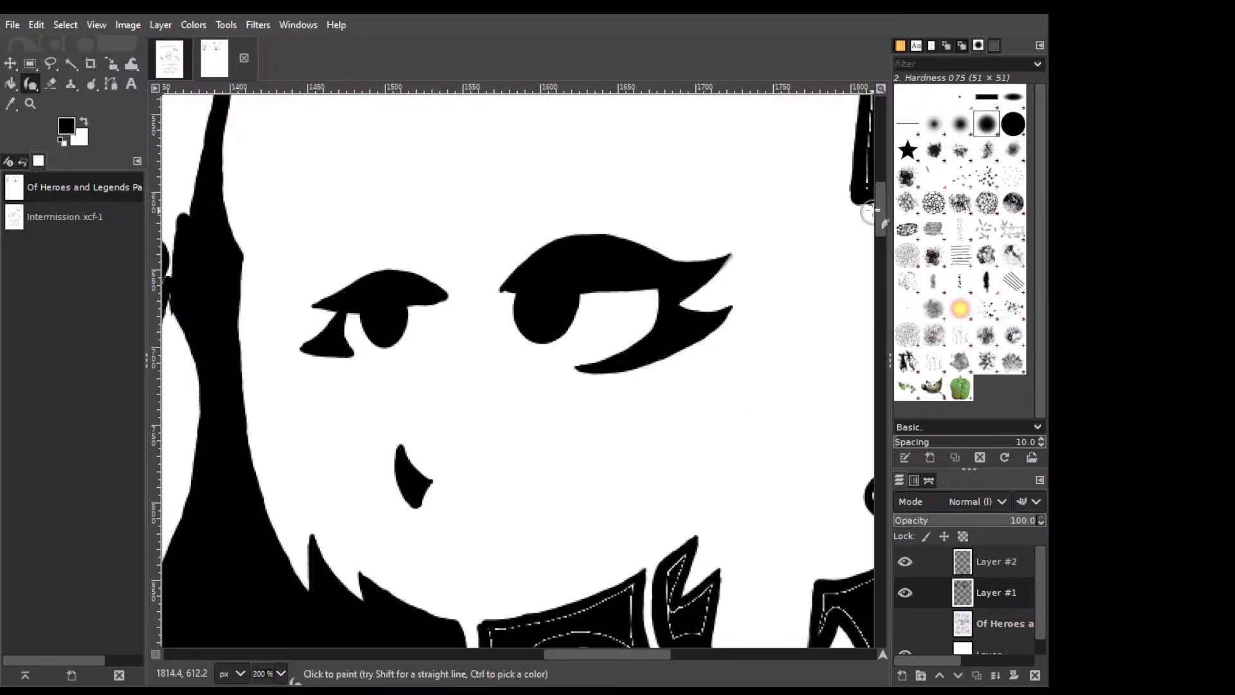
# Outline the background gap between the lower panel's first speech bubble, the character's head and the roof edge, and trim the overshooting ink.
pyautogui.scroll(-2, 882, 232)
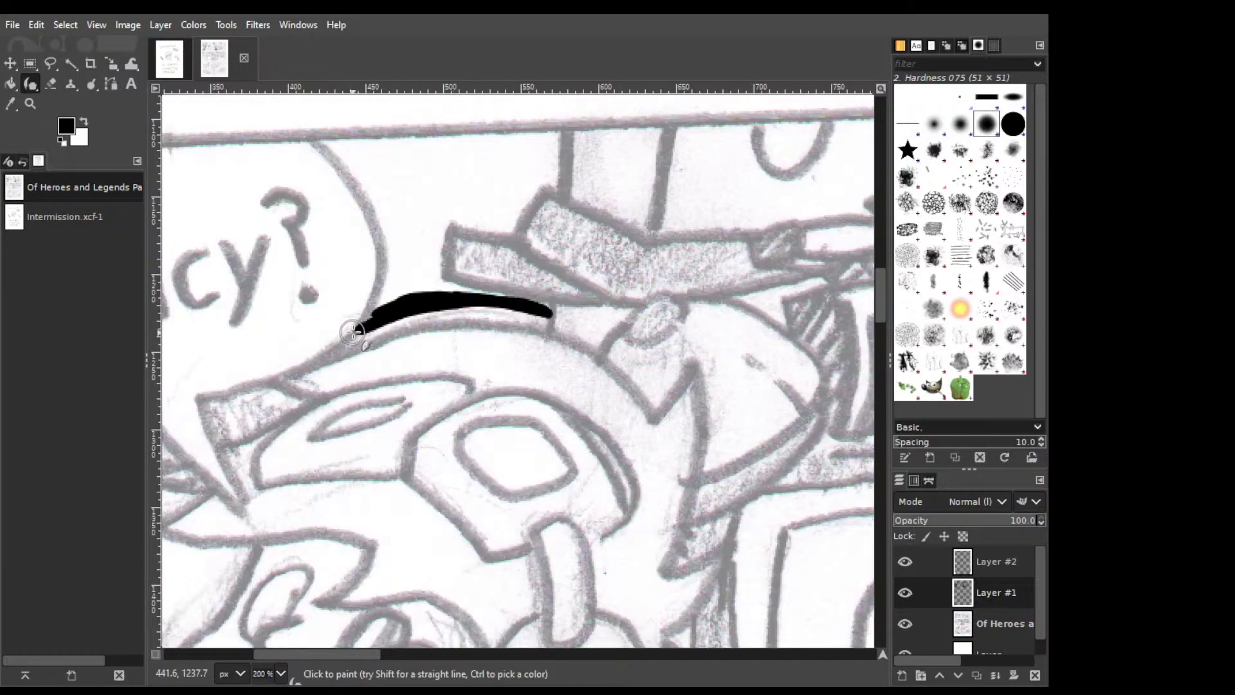
pyautogui.moveTo(357, 330); pyautogui.dragTo(389, 294)
pyautogui.hotkey('ctrl', 'z')
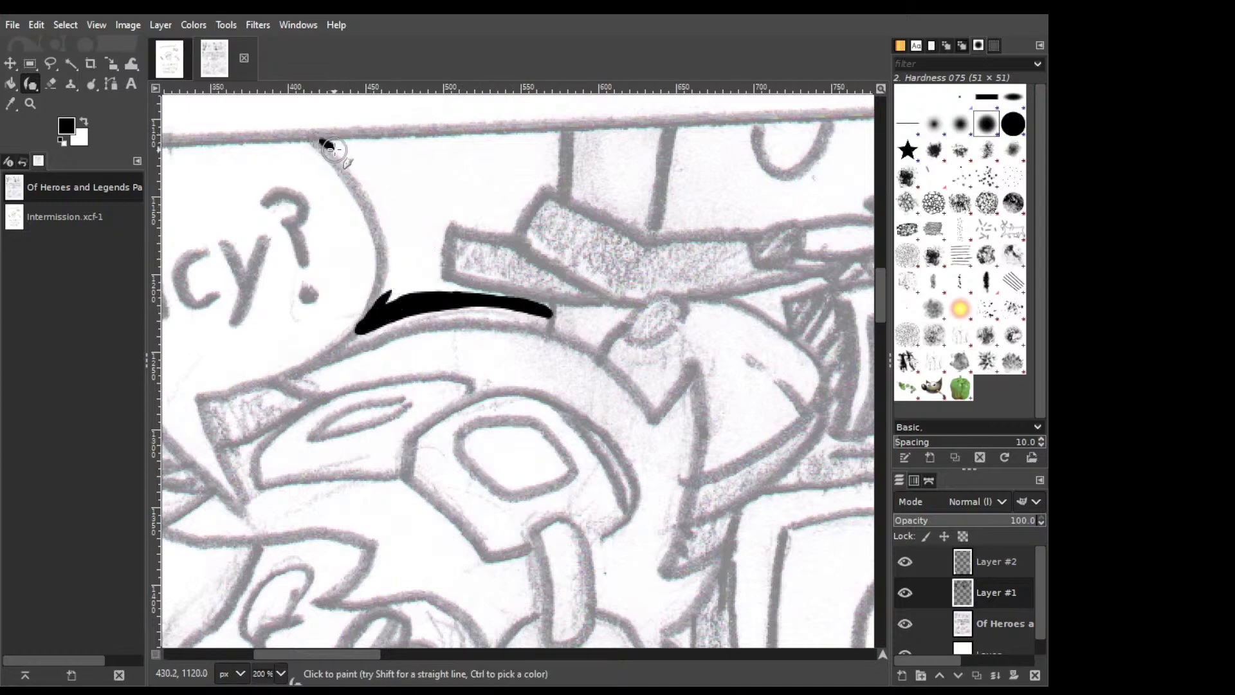
pyautogui.moveTo(321, 143)
pyautogui.mouseDown()
pyautogui.moveTo(373, 207)
pyautogui.moveTo(384, 245)
pyautogui.moveTo(372, 291)
pyautogui.mouseUp()
pyautogui.press('1')
pyautogui.moveTo(567, 161); pyautogui.dragTo(507, 222)
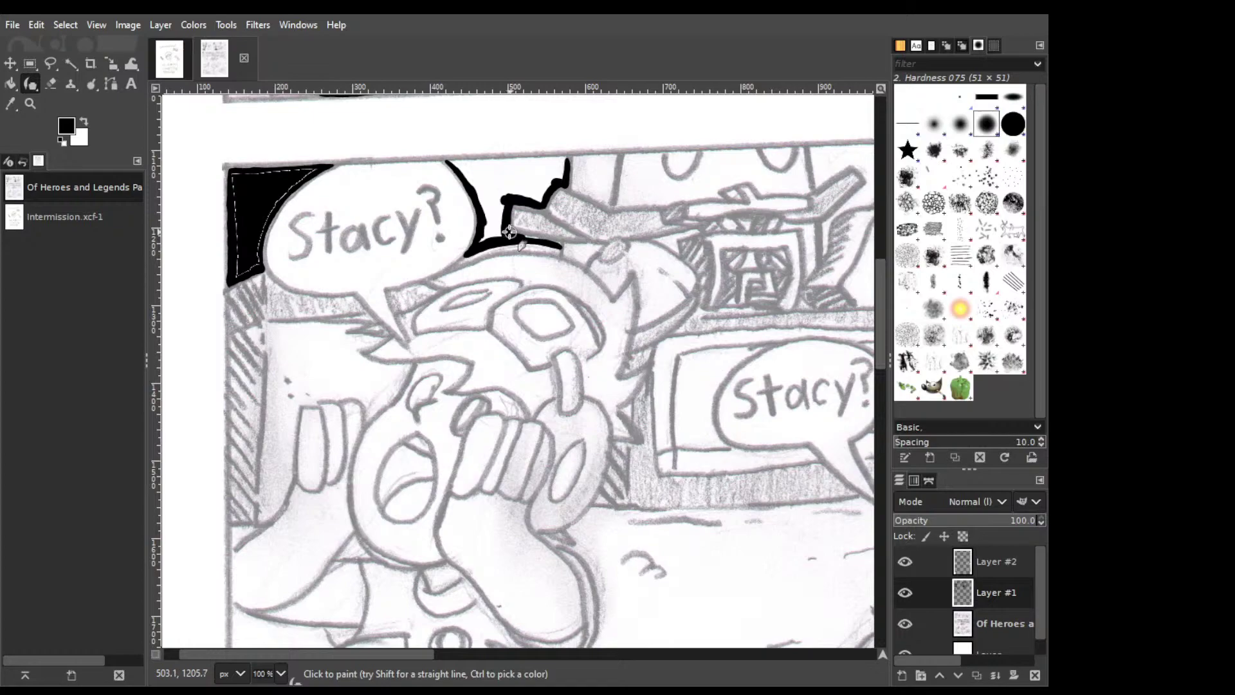
pyautogui.moveTo(508, 232); pyautogui.dragTo(556, 243)
pyautogui.hotkey('shift', 'e')
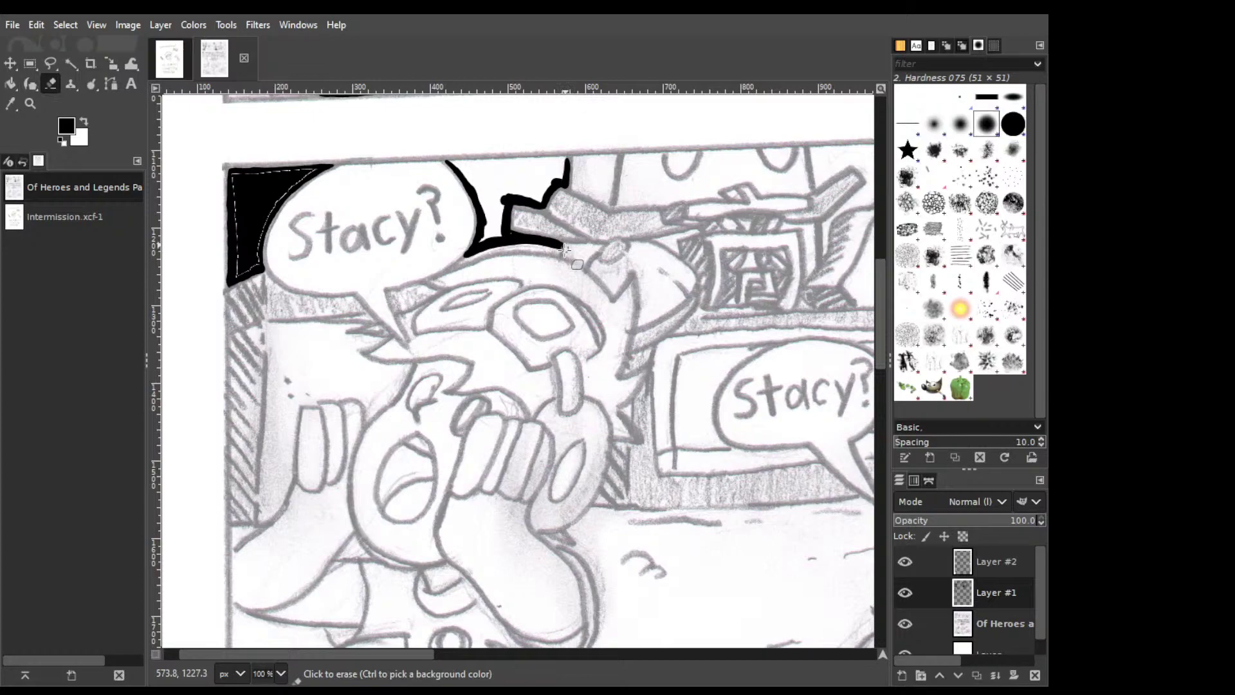
pyautogui.click(564, 248)
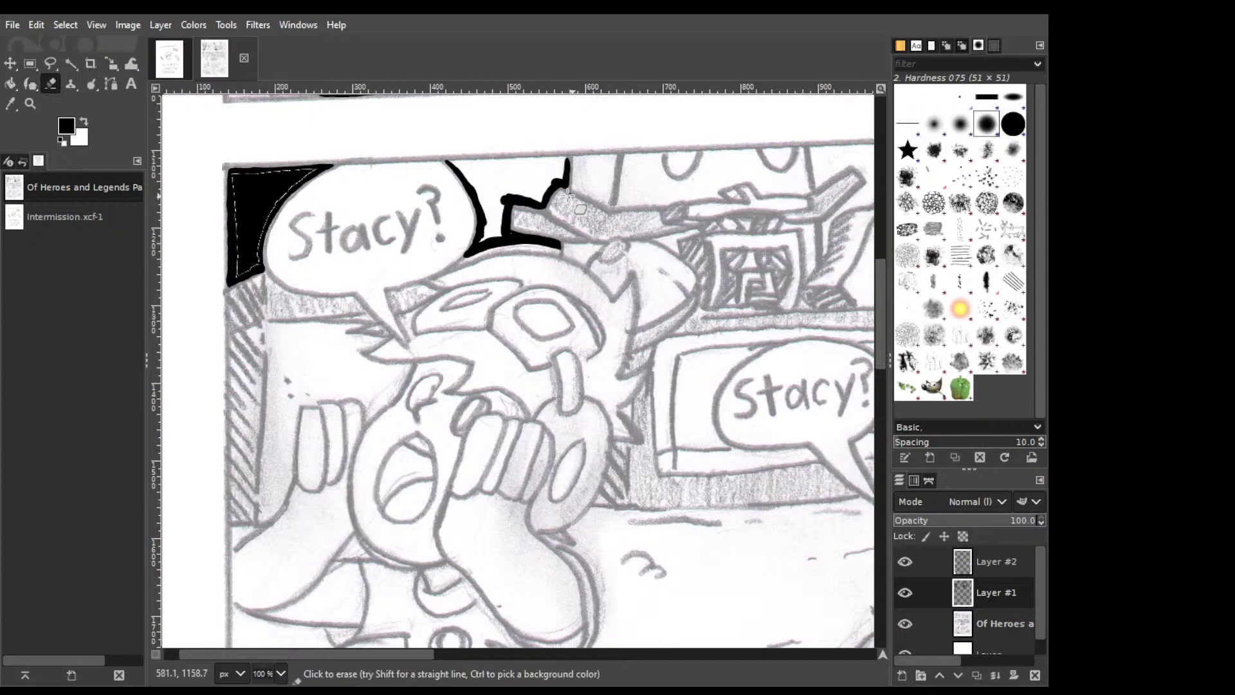
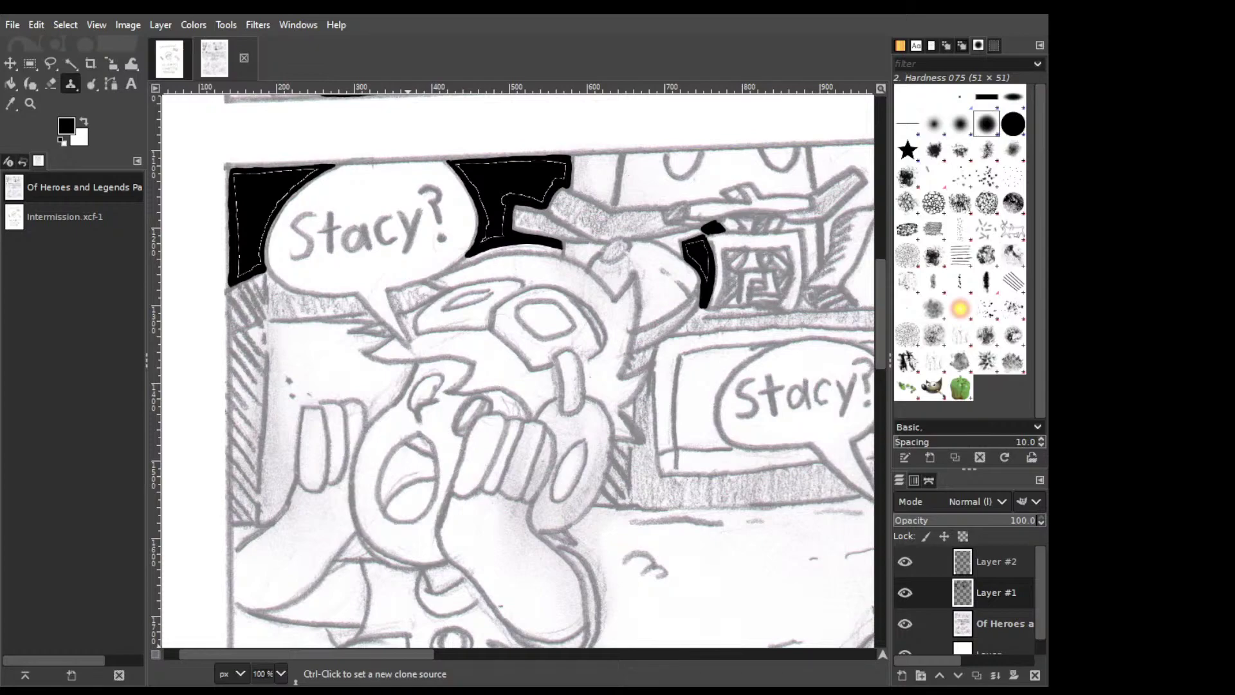
# Ink the small dark gap between the crossed roof beams solid black and trim its edge along the upper beam.
pyautogui.press('p')
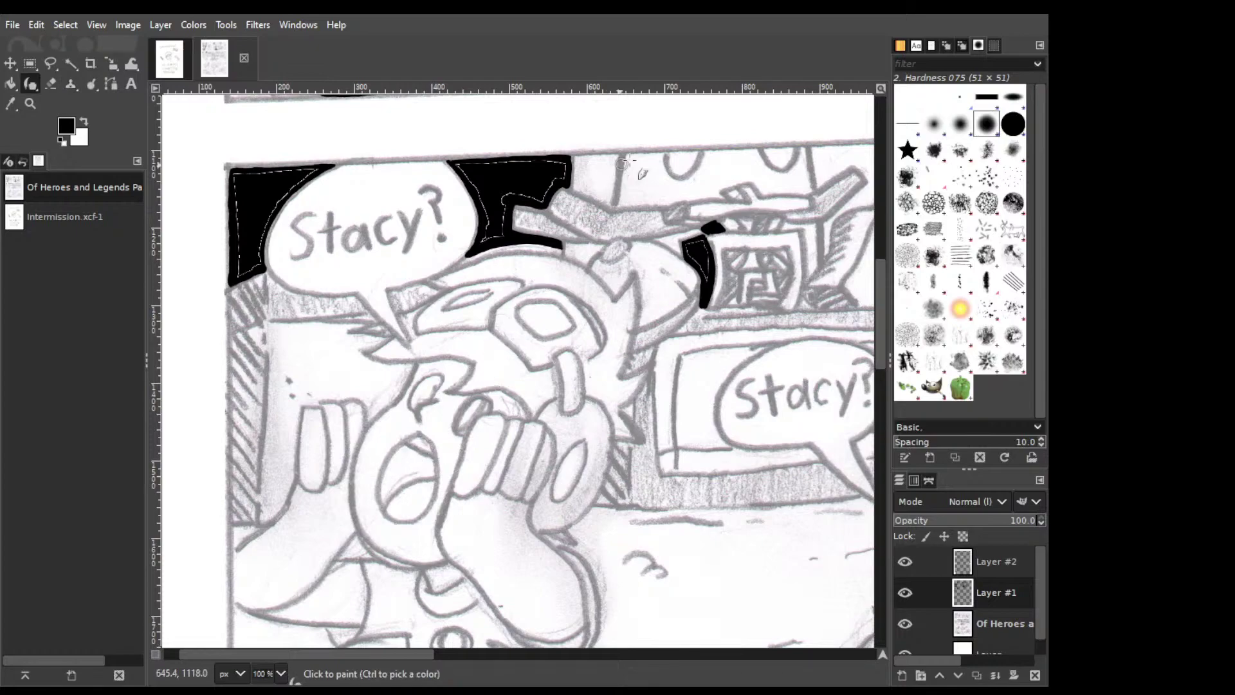
pyautogui.moveTo(706, 225)
pyautogui.mouseDown()
pyautogui.moveTo(686, 204)
pyautogui.moveTo(666, 223)
pyautogui.mouseUp()
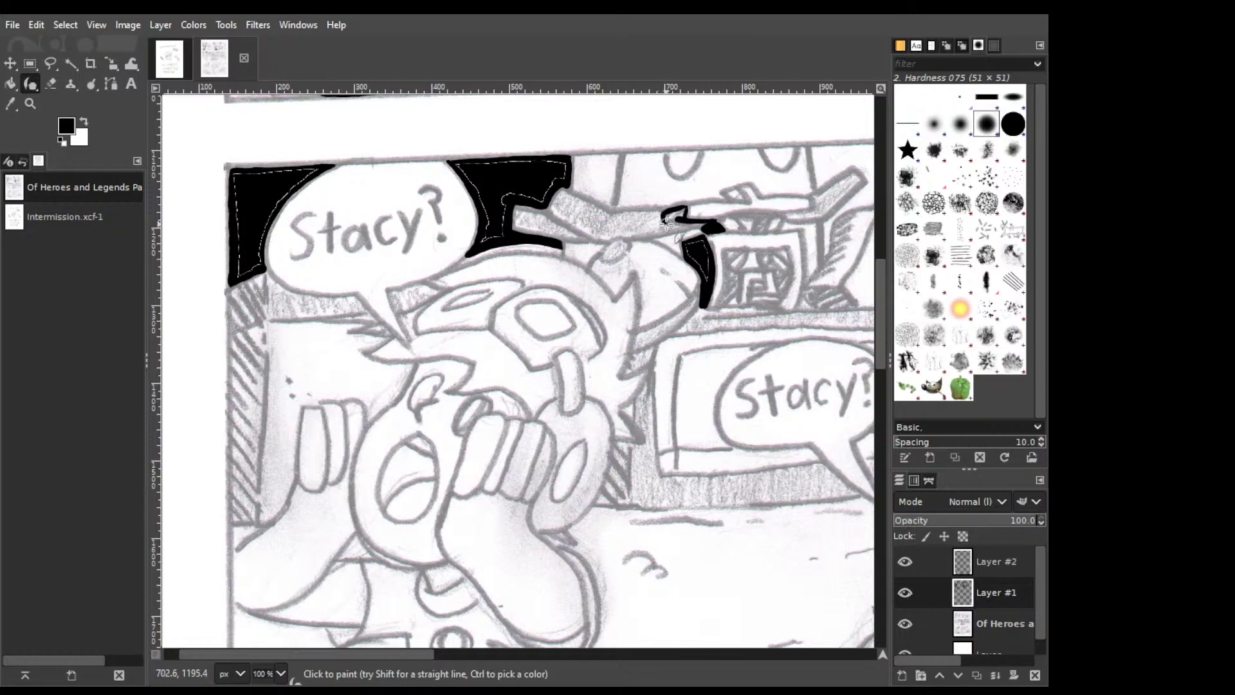
pyautogui.hotkey('ctrl', 'z')
pyautogui.hotkey('ctrl', 'z')
pyautogui.moveTo(712, 222)
pyautogui.mouseDown()
pyautogui.moveTo(662, 223)
pyautogui.moveTo(685, 205)
pyautogui.mouseUp()
pyautogui.moveTo(682, 204); pyautogui.dragTo(683, 213)
pyautogui.hotkey('shift', 'e')
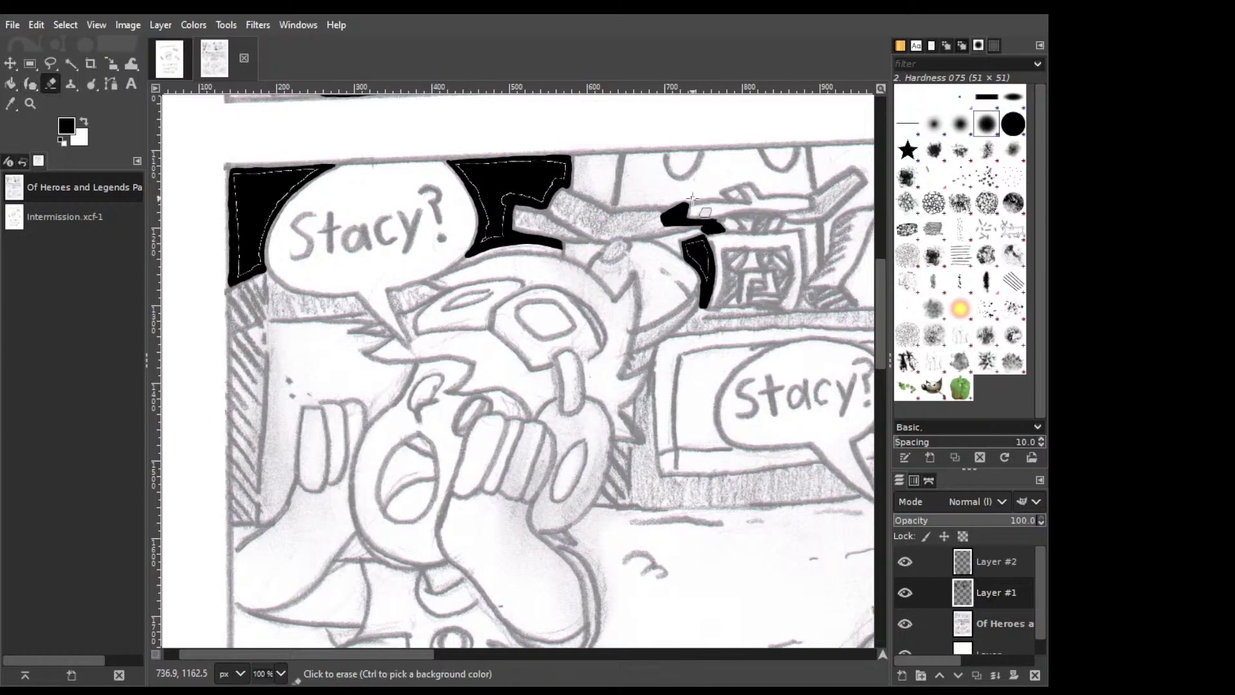
pyautogui.moveTo(692, 199); pyautogui.dragTo(734, 174)
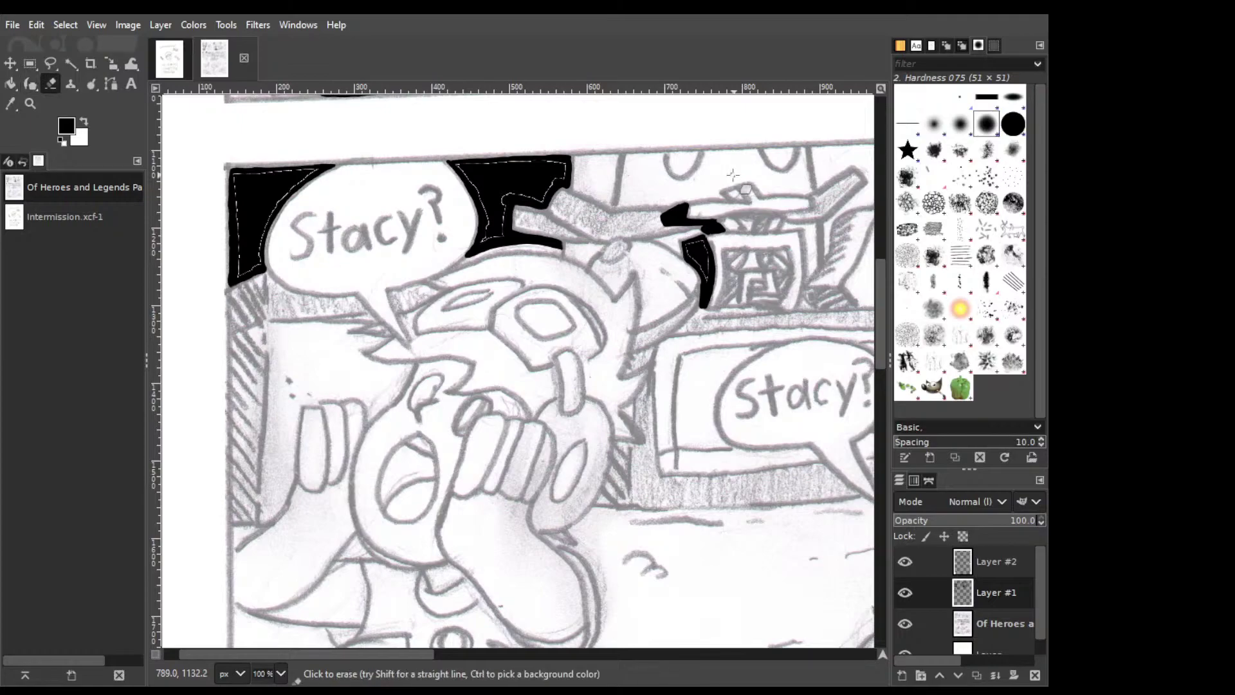
# Ink the small wedge above the long roof beam and the narrow gap beneath it, over the framed emblem, solid black.
pyautogui.press('p')
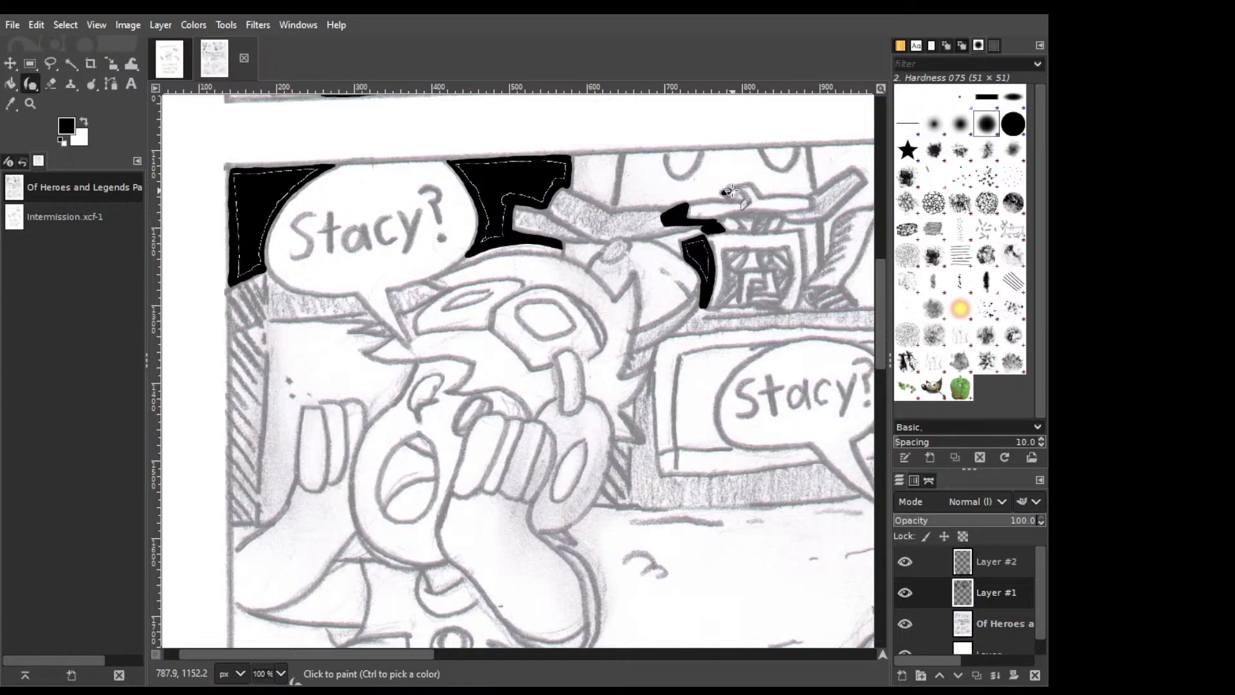
pyautogui.moveTo(731, 191); pyautogui.dragTo(743, 195)
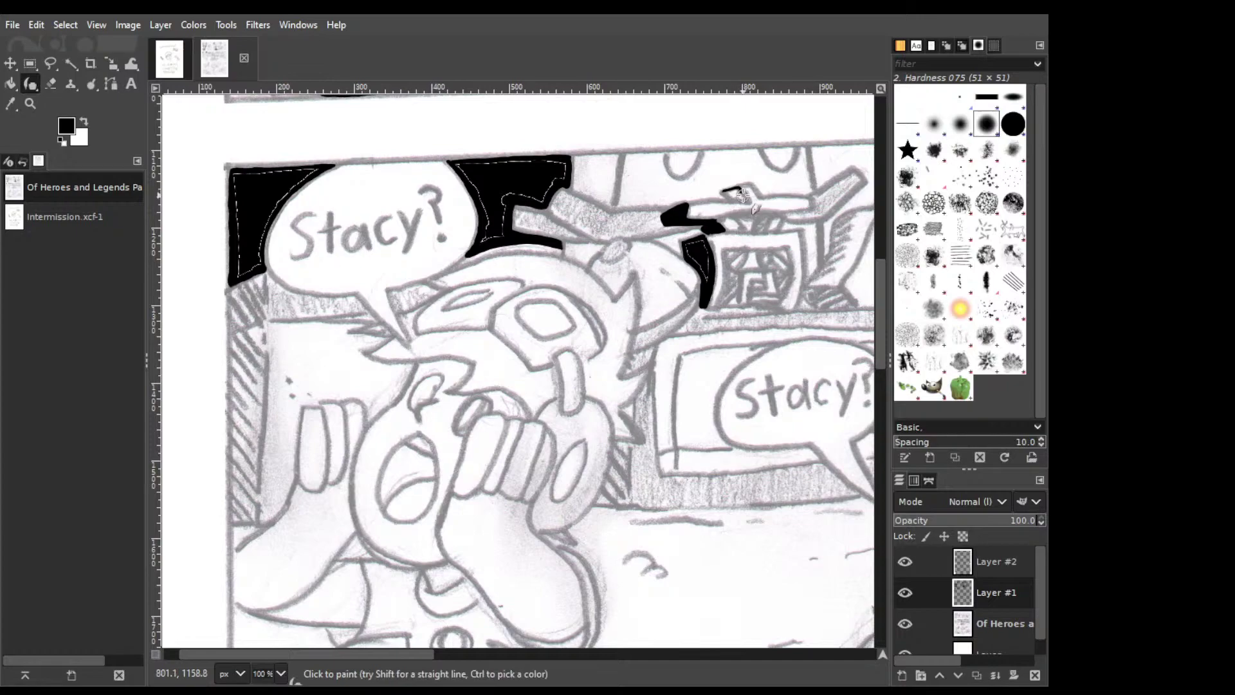
pyautogui.hotkey('ctrl', 'z')
pyautogui.moveTo(723, 193); pyautogui.dragTo(741, 196)
pyautogui.moveTo(760, 219)
pyautogui.mouseDown()
pyautogui.moveTo(753, 233)
pyautogui.moveTo(739, 219)
pyautogui.mouseUp()
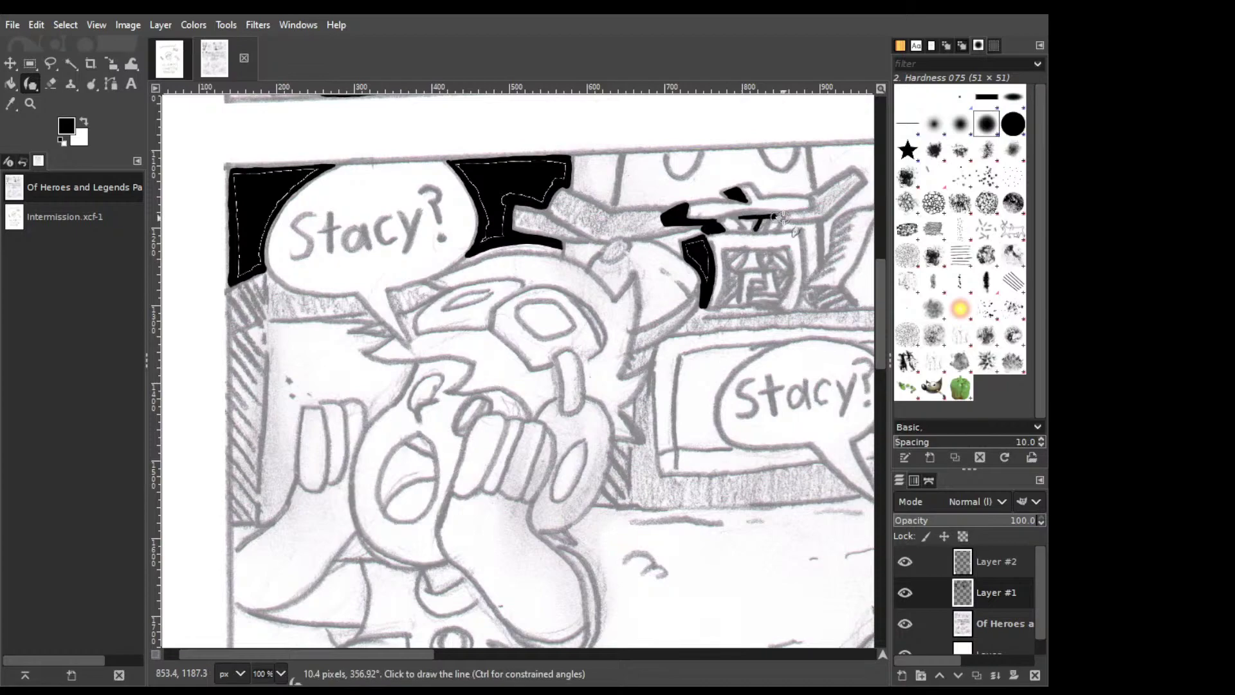
pyautogui.hotkey('shift', 'e')
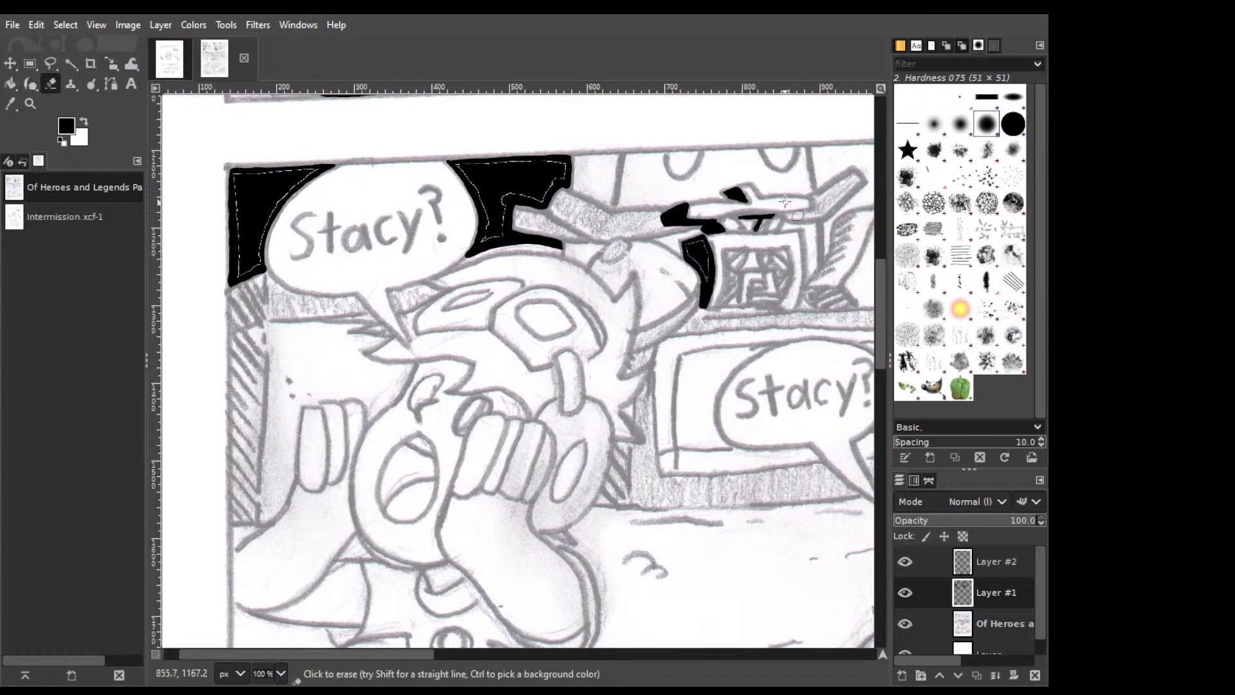
pyautogui.press('p')
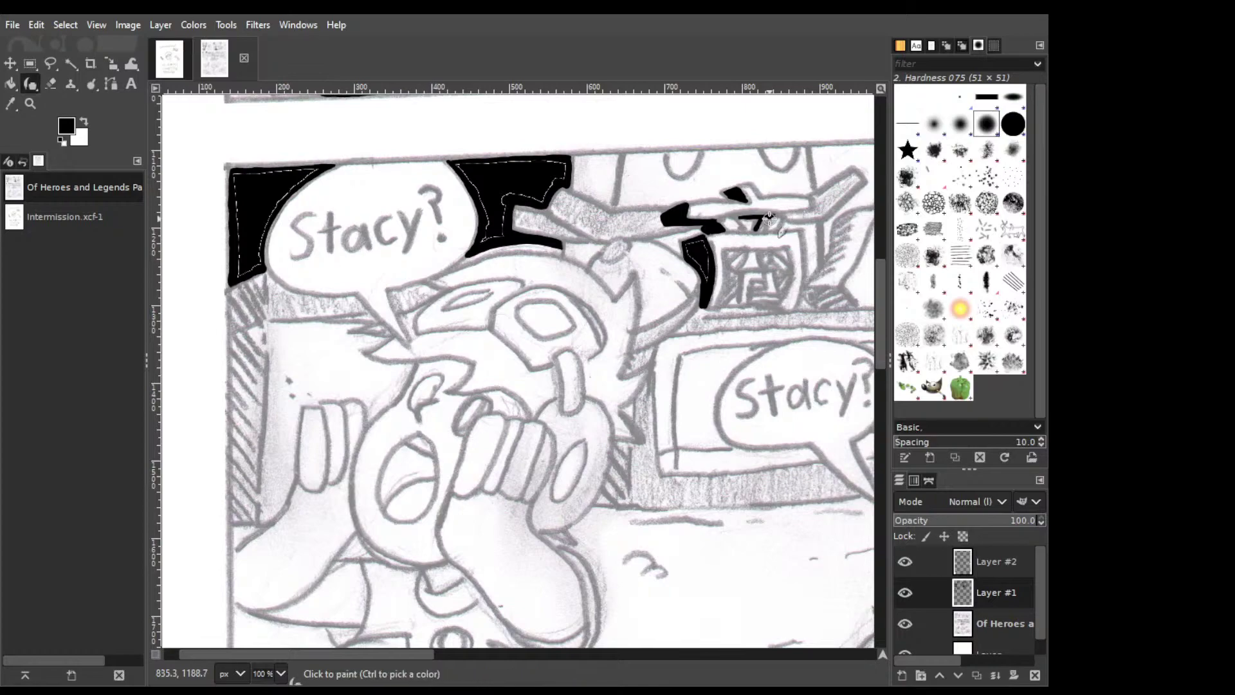
pyautogui.click(770, 219)
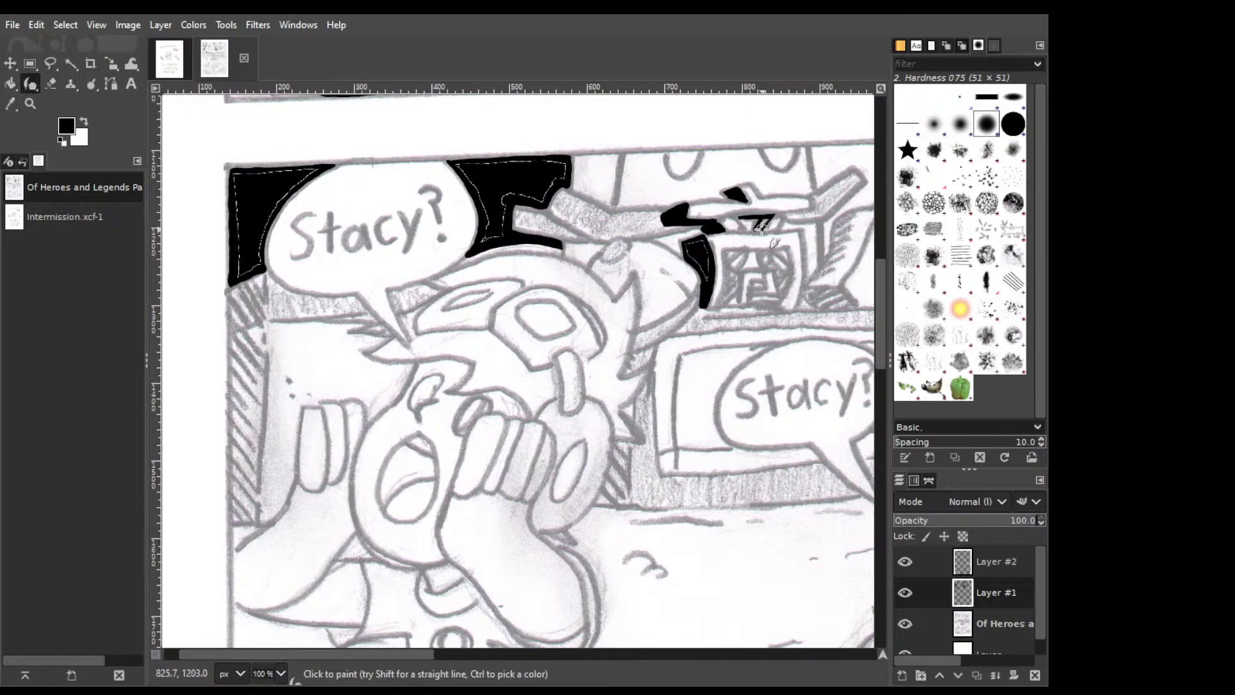
pyautogui.moveTo(761, 229)
pyautogui.mouseDown()
pyautogui.moveTo(775, 211)
pyautogui.moveTo(762, 224)
pyautogui.mouseUp()
pyautogui.moveTo(761, 221); pyautogui.dragTo(775, 216)
# Ink the two upper dark shapes inside the framed emblem under the roof and trim the overshoot beside the second one.
pyautogui.moveTo(737, 254); pyautogui.dragTo(726, 262)
pyautogui.moveTo(728, 255); pyautogui.dragTo(732, 251)
pyautogui.click(732, 254)
pyautogui.click(763, 261)
pyautogui.moveTo(764, 263); pyautogui.dragTo(783, 276)
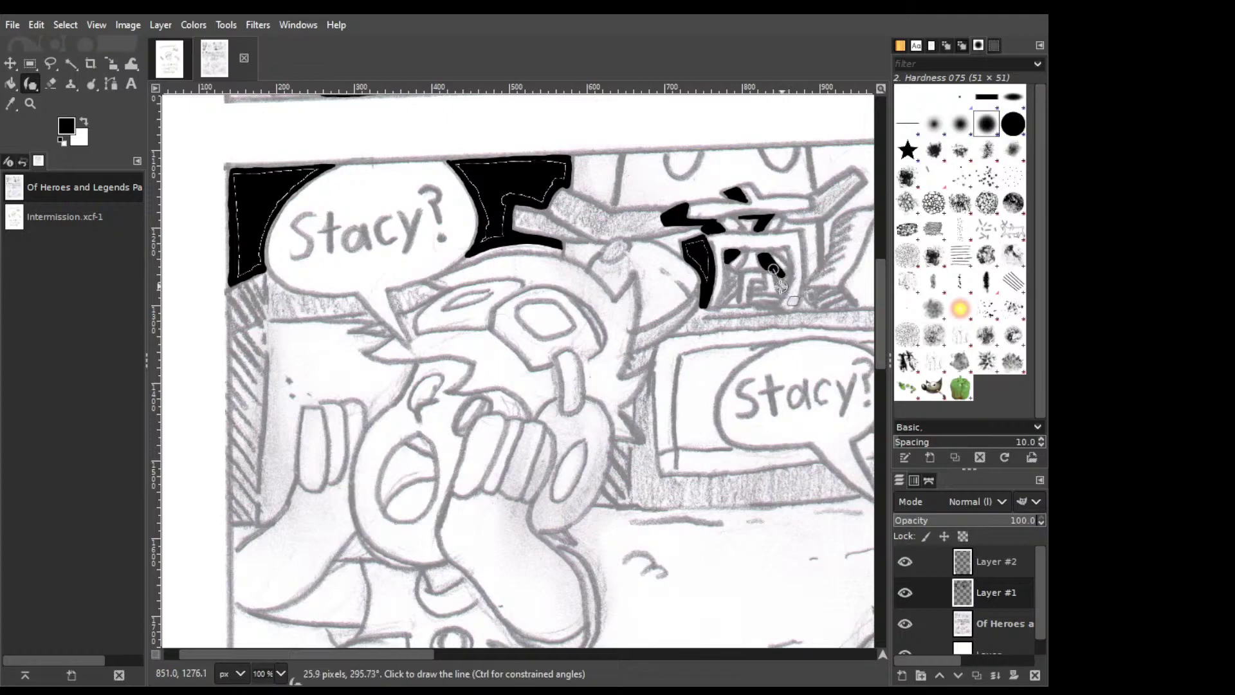
pyautogui.hotkey('shift', 'e')
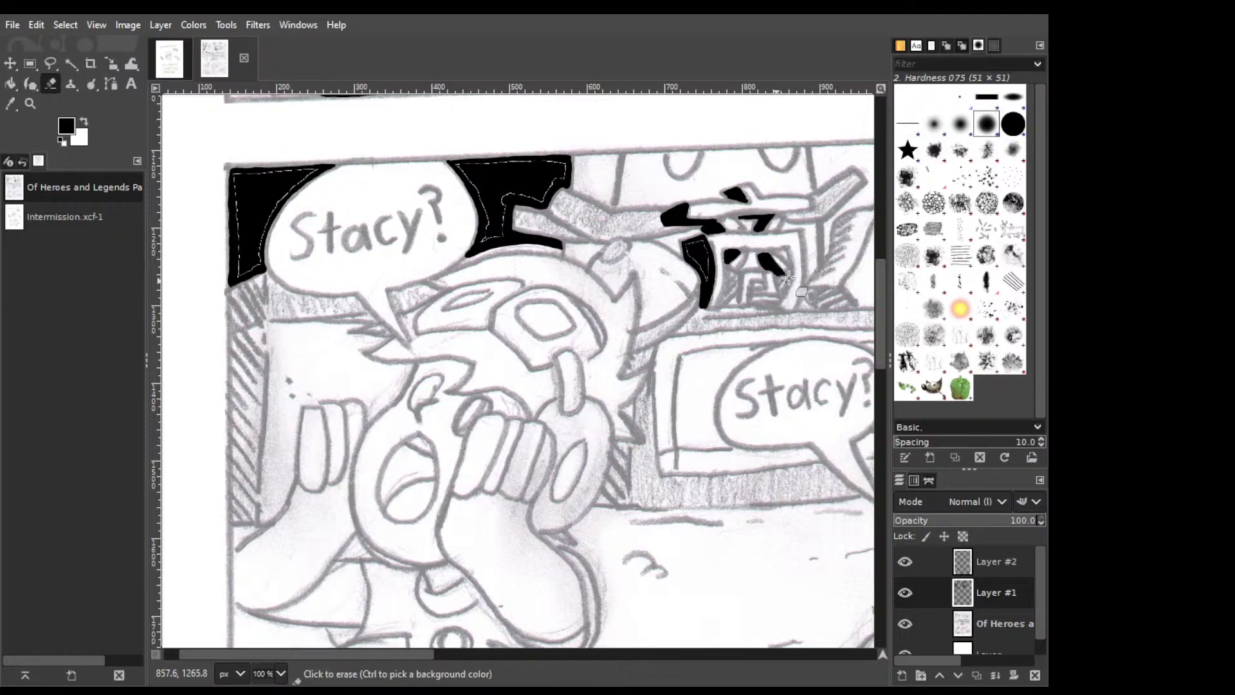
pyautogui.click(788, 277)
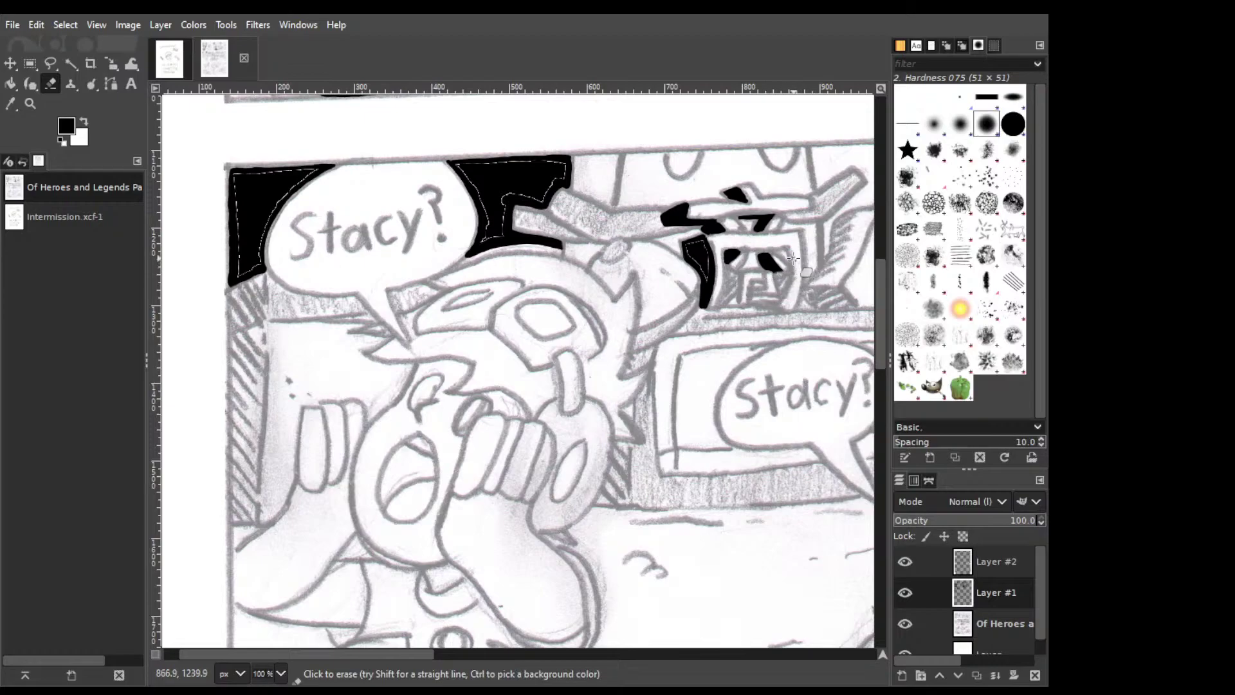
# Ink the emblem's lower-left dark shape and small central mark solid black, trimming the stray ink at the base.
pyautogui.press('p')
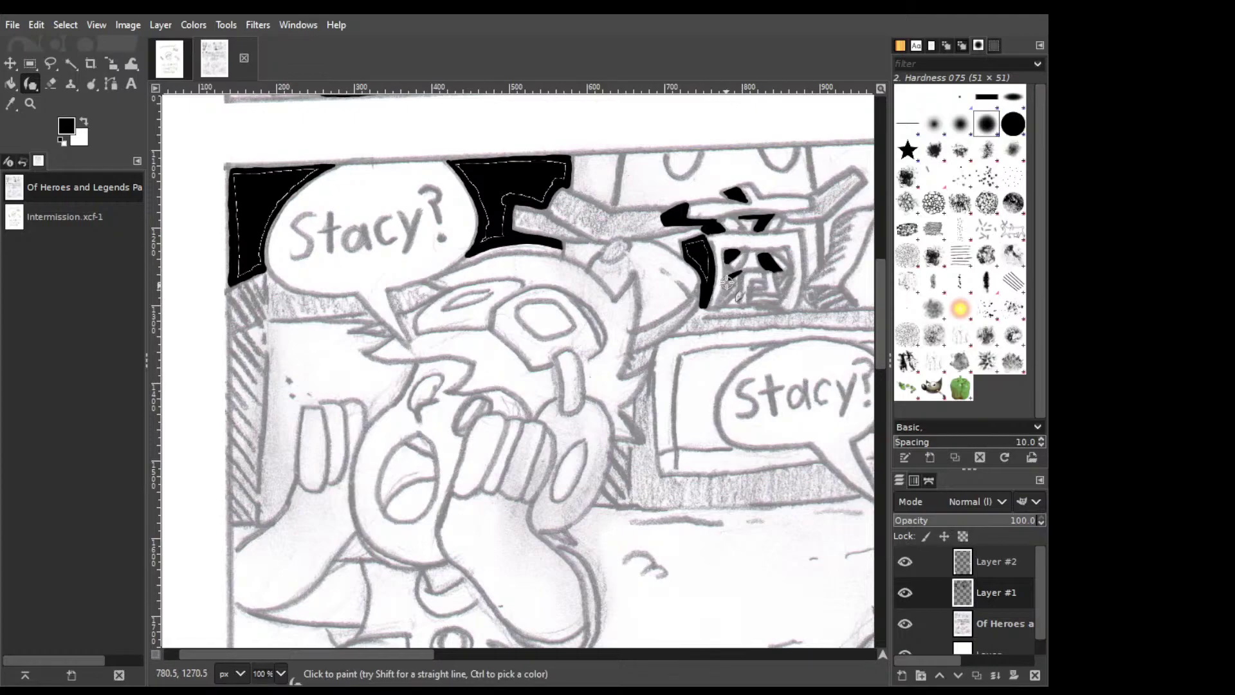
pyautogui.moveTo(726, 282); pyautogui.dragTo(719, 301)
pyautogui.moveTo(733, 278); pyautogui.dragTo(736, 301)
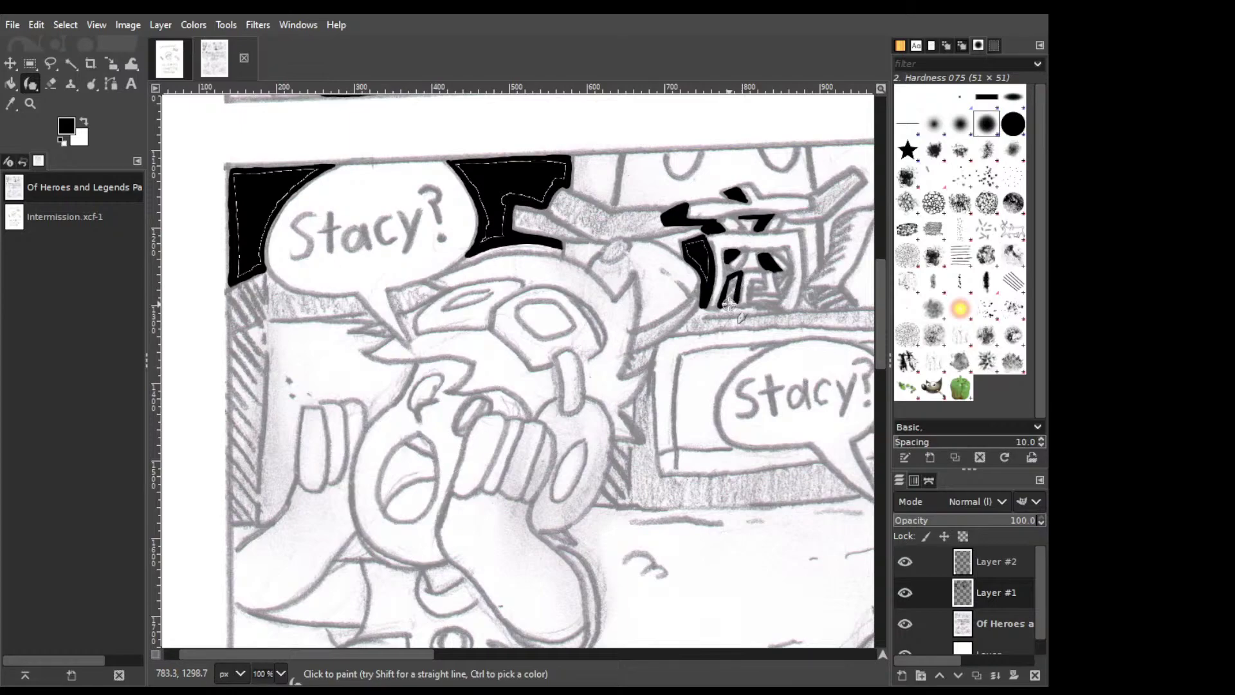
pyautogui.hotkey('shift', 'e')
pyautogui.moveTo(711, 311)
pyautogui.mouseDown()
pyautogui.moveTo(734, 309)
pyautogui.moveTo(733, 289)
pyautogui.mouseUp()
pyautogui.press('p')
pyautogui.moveTo(736, 287)
pyautogui.mouseDown()
pyautogui.moveTo(726, 302)
pyautogui.moveTo(734, 278)
pyautogui.mouseUp()
pyautogui.moveTo(769, 254)
pyautogui.mouseDown()
pyautogui.moveTo(780, 274)
pyautogui.moveTo(765, 283)
pyautogui.moveTo(790, 286)
pyautogui.moveTo(754, 287)
pyautogui.moveTo(783, 263)
pyautogui.moveTo(751, 224)
pyautogui.moveTo(772, 206)
pyautogui.moveTo(765, 222)
pyautogui.mouseUp()
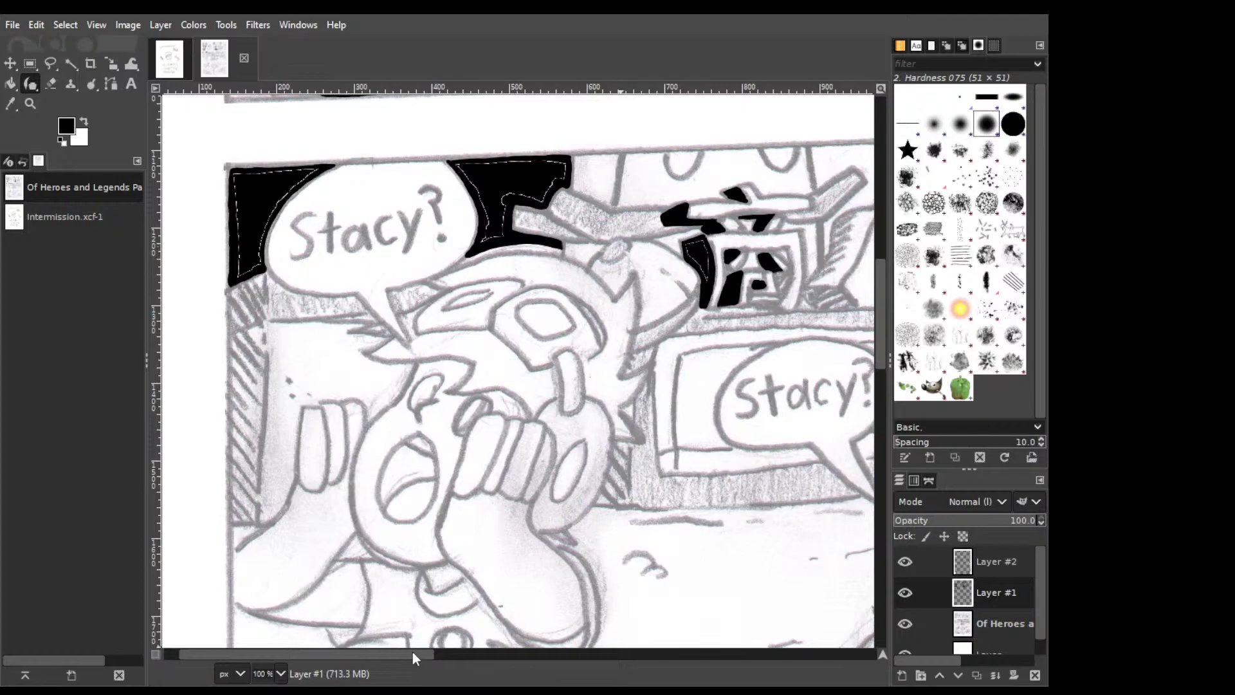
# Outline the background gap from the pointing fingertip to the neighbouring speech bubble and along the panel's upper border.
pyautogui.moveTo(412, 651); pyautogui.dragTo(522, 651)
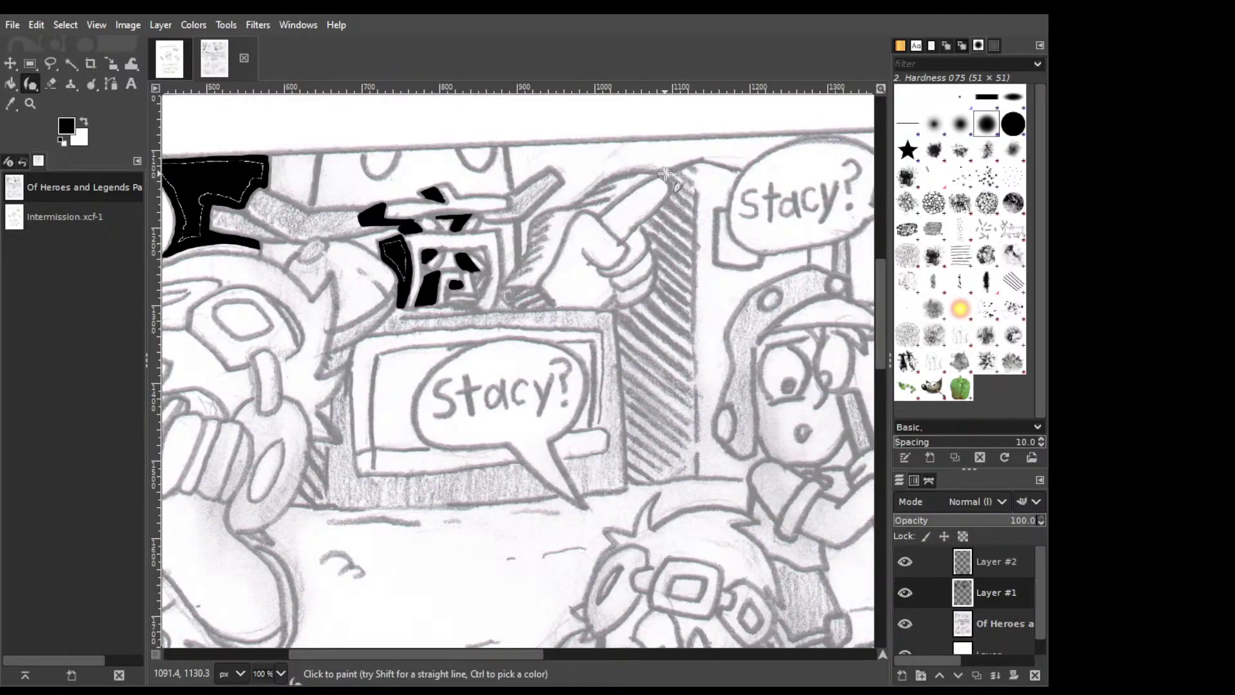
pyautogui.moveTo(665, 172); pyautogui.dragTo(708, 152)
pyautogui.press('ctrl')
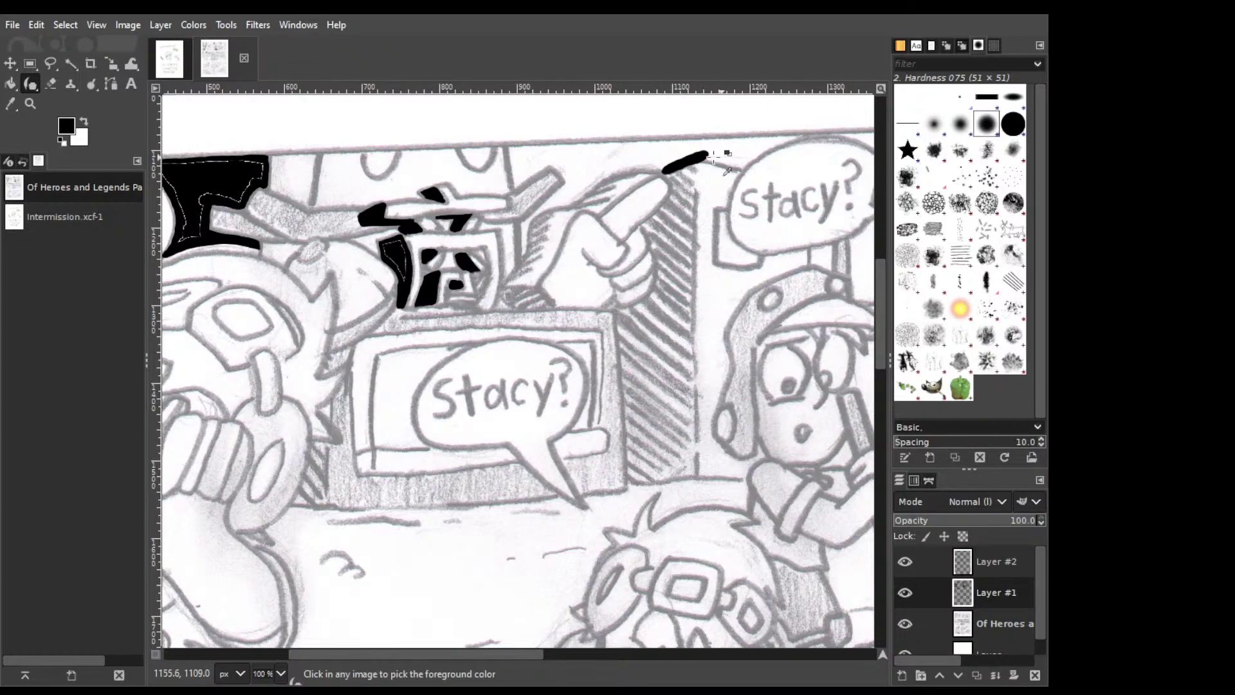
pyautogui.moveTo(708, 153); pyautogui.dragTo(747, 166)
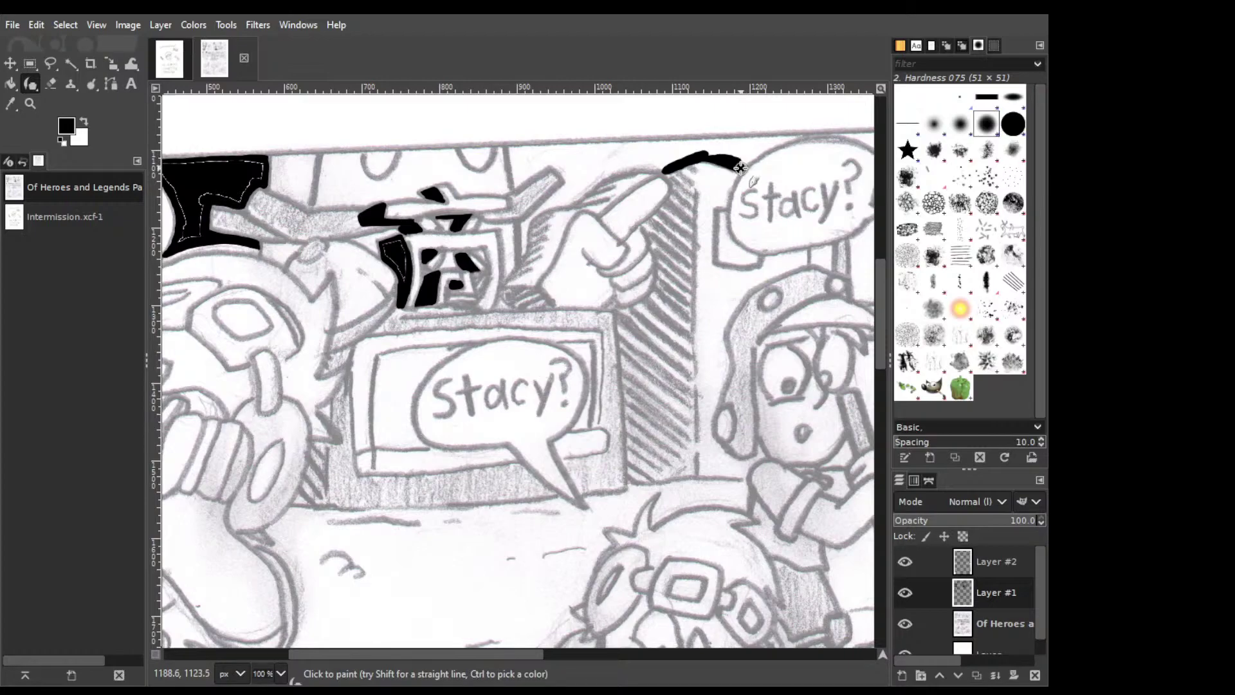
pyautogui.moveTo(740, 168); pyautogui.dragTo(799, 138)
pyautogui.hotkey('ctrl', 'z')
pyautogui.moveTo(811, 134)
pyautogui.mouseDown()
pyautogui.moveTo(761, 147)
pyautogui.moveTo(789, 139)
pyautogui.mouseUp()
pyautogui.moveTo(797, 135)
pyautogui.mouseDown()
pyautogui.moveTo(666, 140)
pyautogui.moveTo(688, 127)
pyautogui.moveTo(654, 147)
pyautogui.moveTo(513, 148)
pyautogui.moveTo(642, 141)
pyautogui.mouseUp()
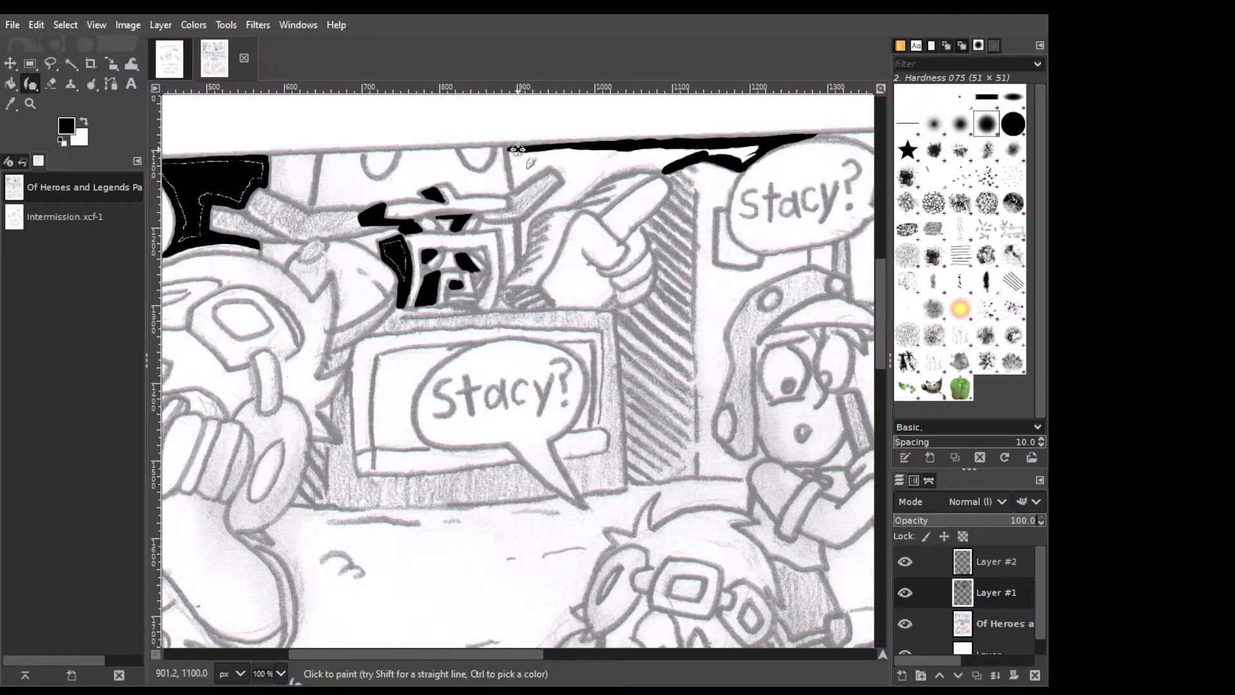
# Outline the rest of the background gap around the roof beam's raised end and along the pointing arm to the fingertip.
pyautogui.moveTo(518, 149); pyautogui.dragTo(515, 190)
pyautogui.moveTo(518, 184); pyautogui.dragTo(541, 168)
pyautogui.hotkey('shift', 'e')
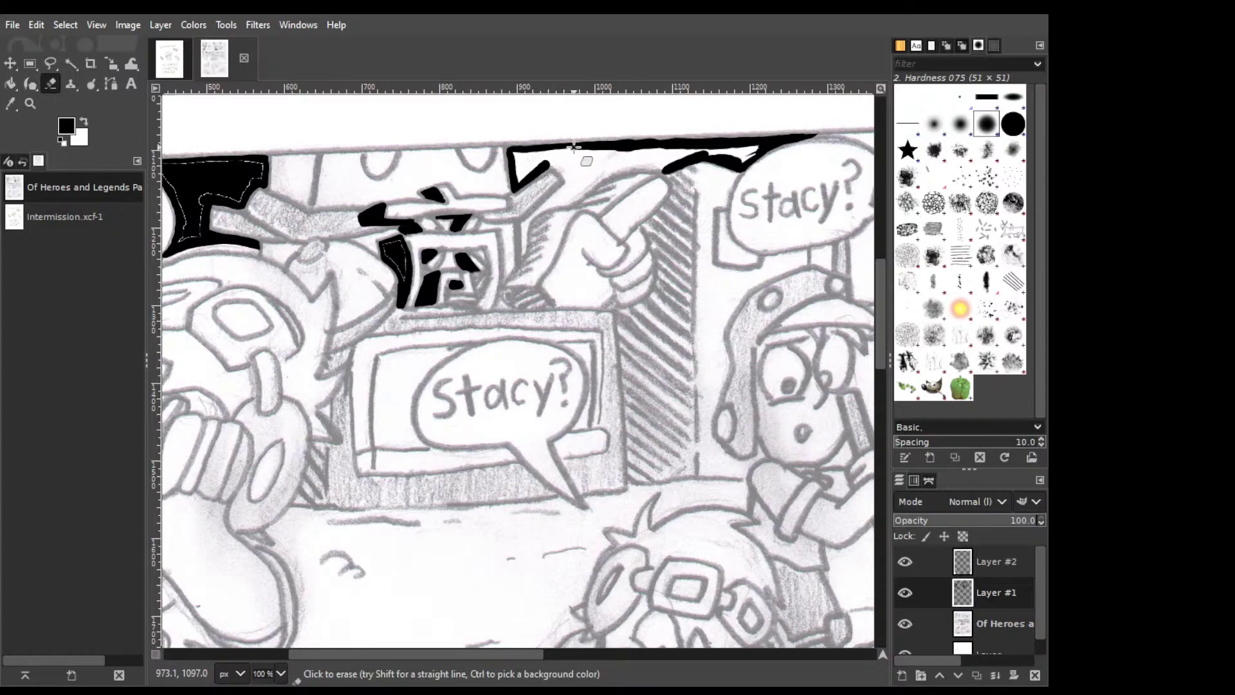
pyautogui.press('p')
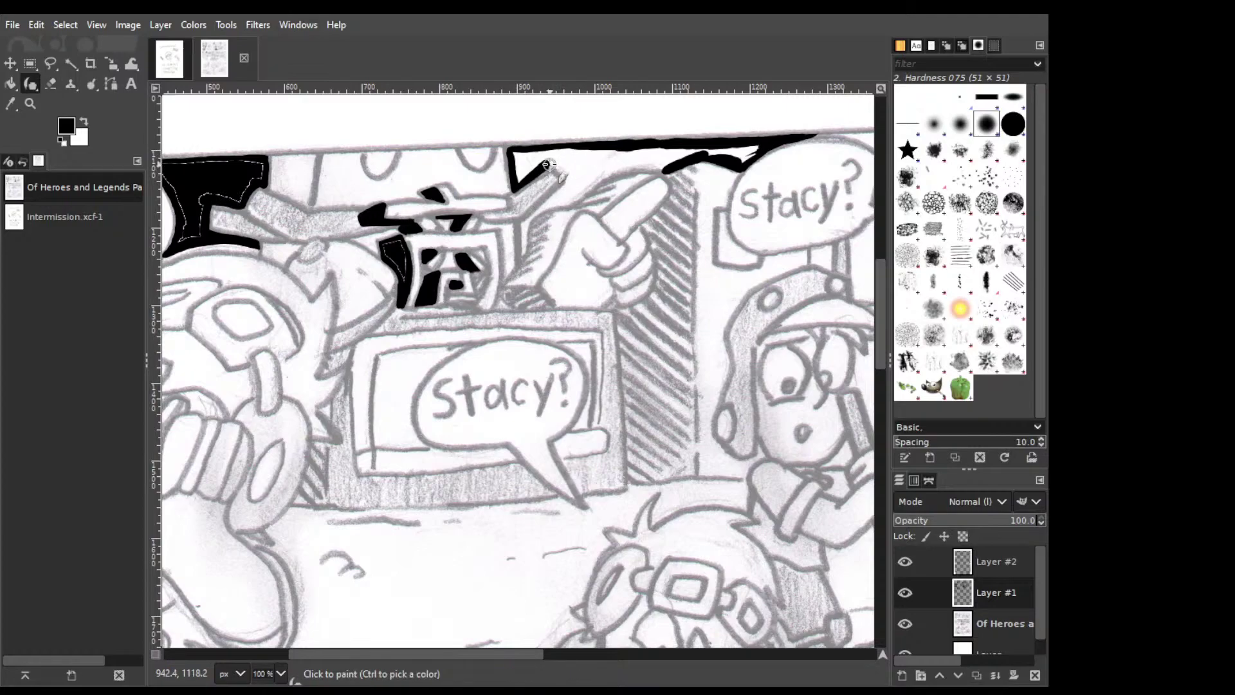
pyautogui.moveTo(547, 164); pyautogui.dragTo(568, 182)
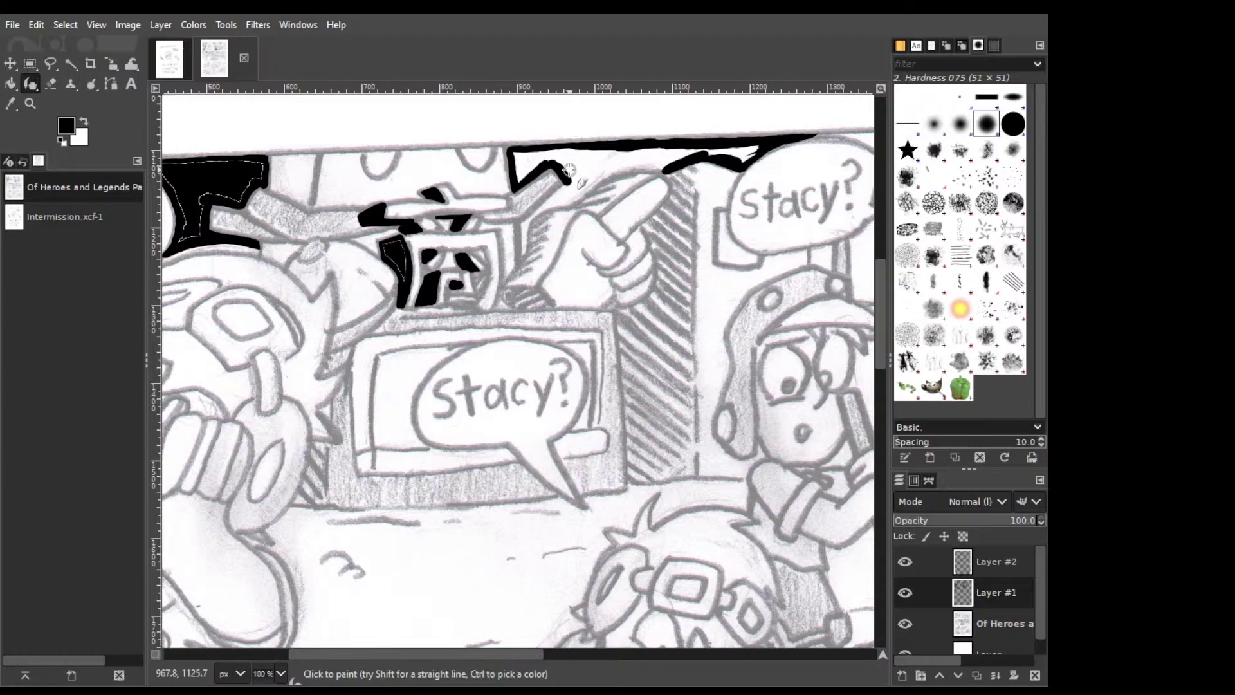
pyautogui.moveTo(569, 169); pyautogui.dragTo(526, 222)
pyautogui.hotkey('ctrl', 'z')
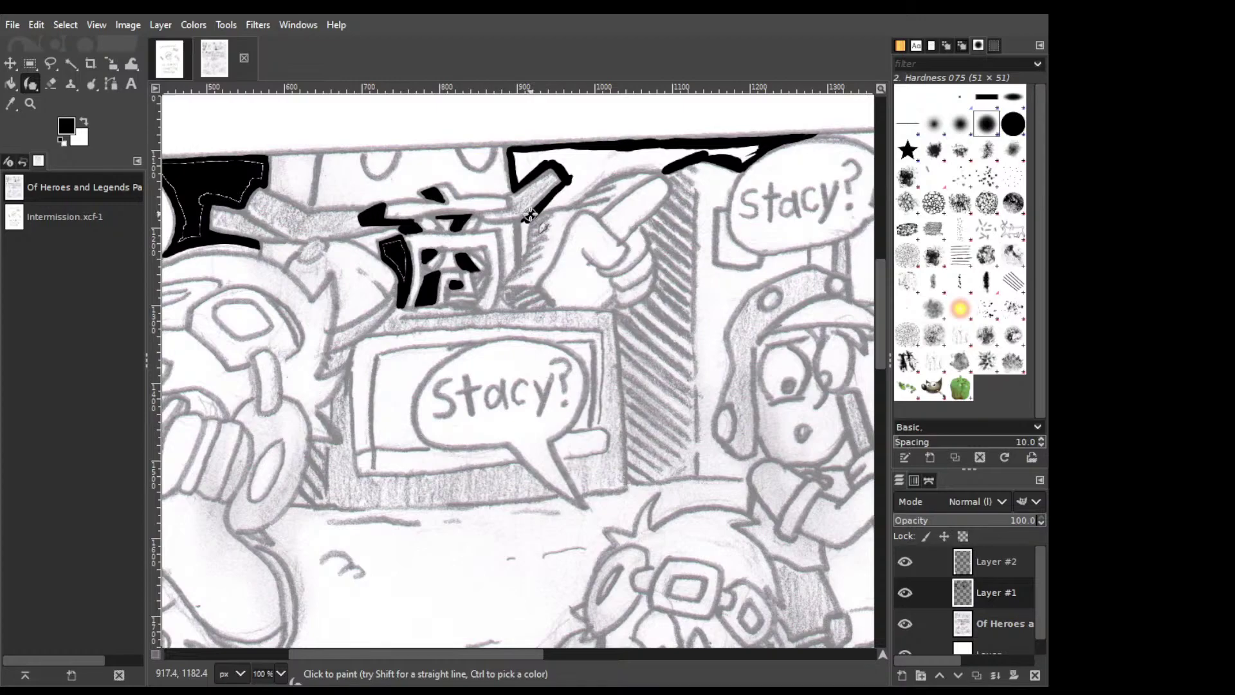
pyautogui.moveTo(530, 214); pyautogui.dragTo(520, 251)
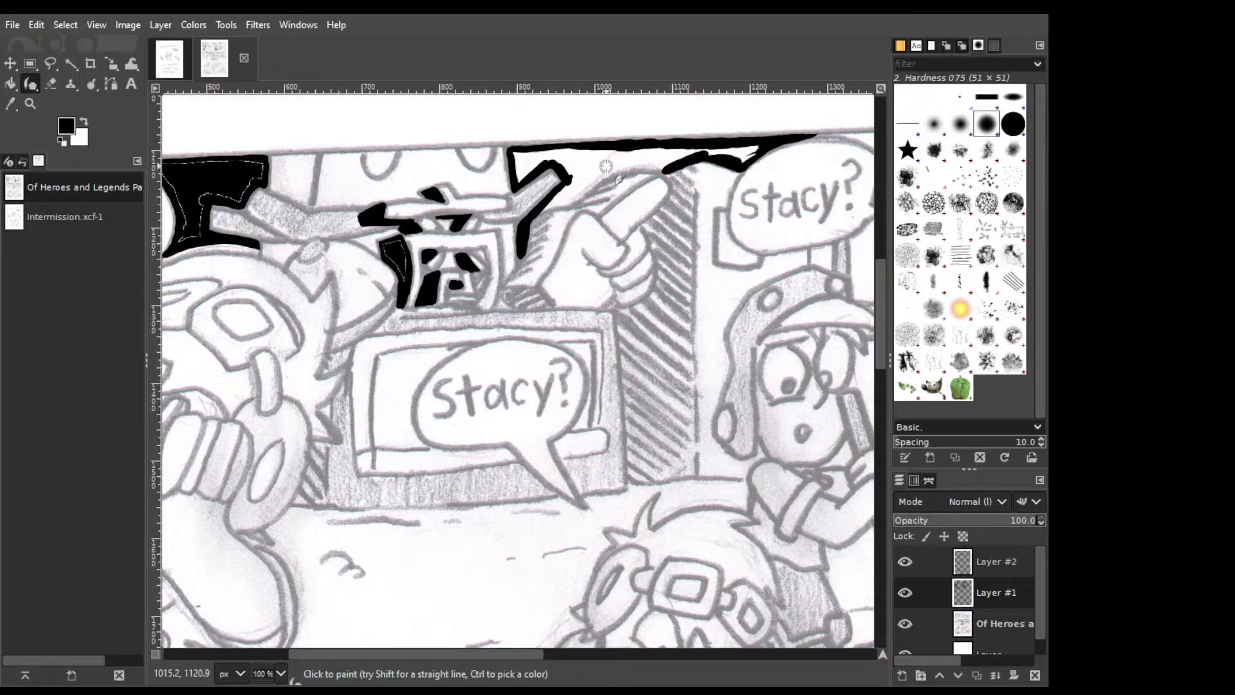
pyautogui.moveTo(538, 215)
pyautogui.mouseDown()
pyautogui.moveTo(602, 175)
pyautogui.moveTo(693, 151)
pyautogui.moveTo(680, 146)
pyautogui.mouseUp()
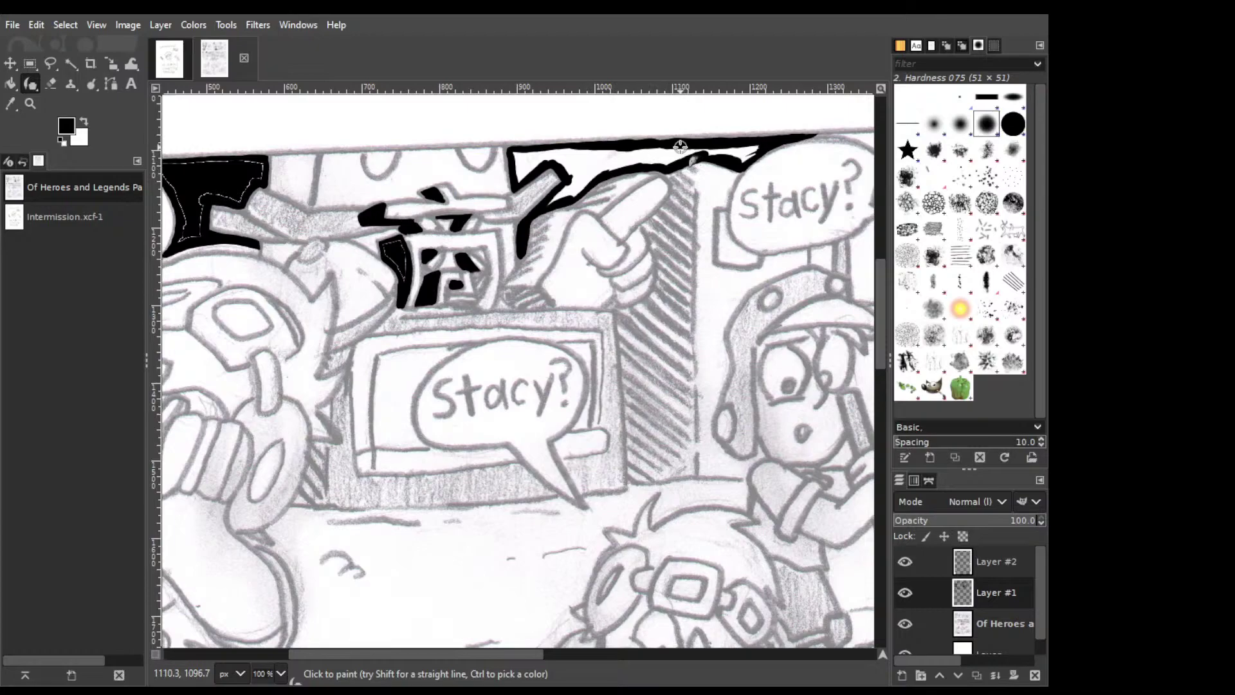
# Fill the outlined background gap above the pointing hand with black up to the speech bubble.
pyautogui.hotkey('shift', 'b')
pyautogui.click(685, 152)
pyautogui.click(739, 153)
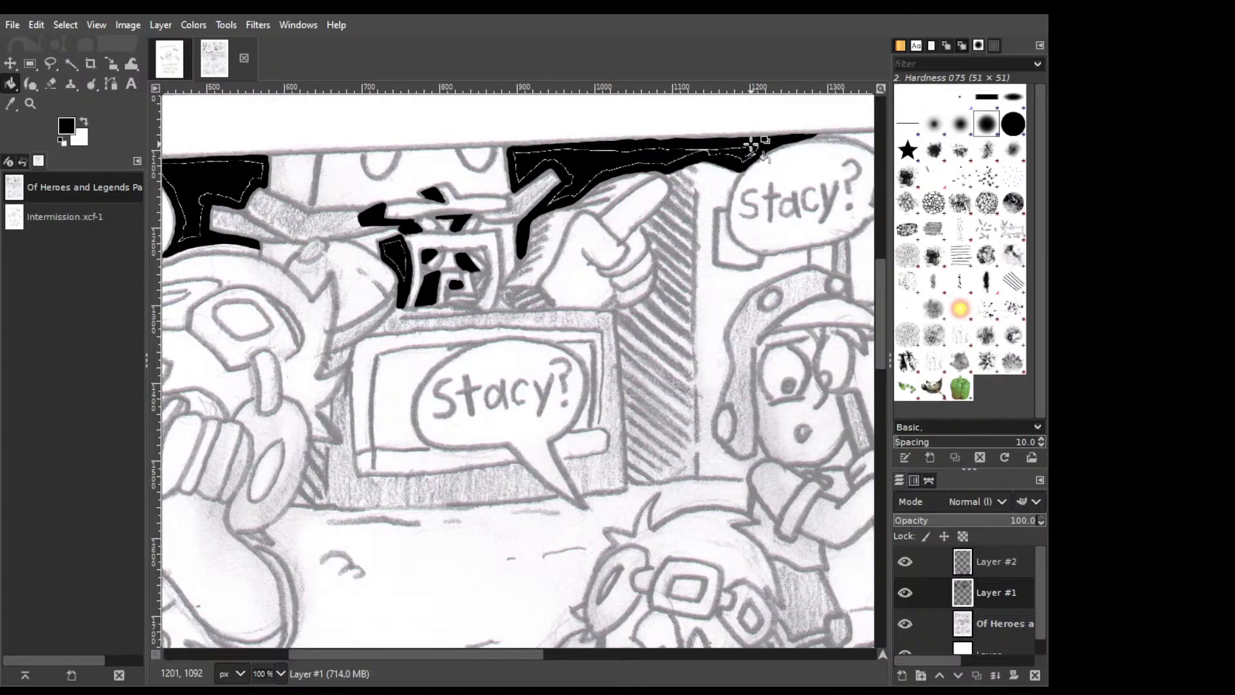
# Ink the background edge over the top of the speech bubble beside the pointing hand and down to its tail.
pyautogui.press('p')
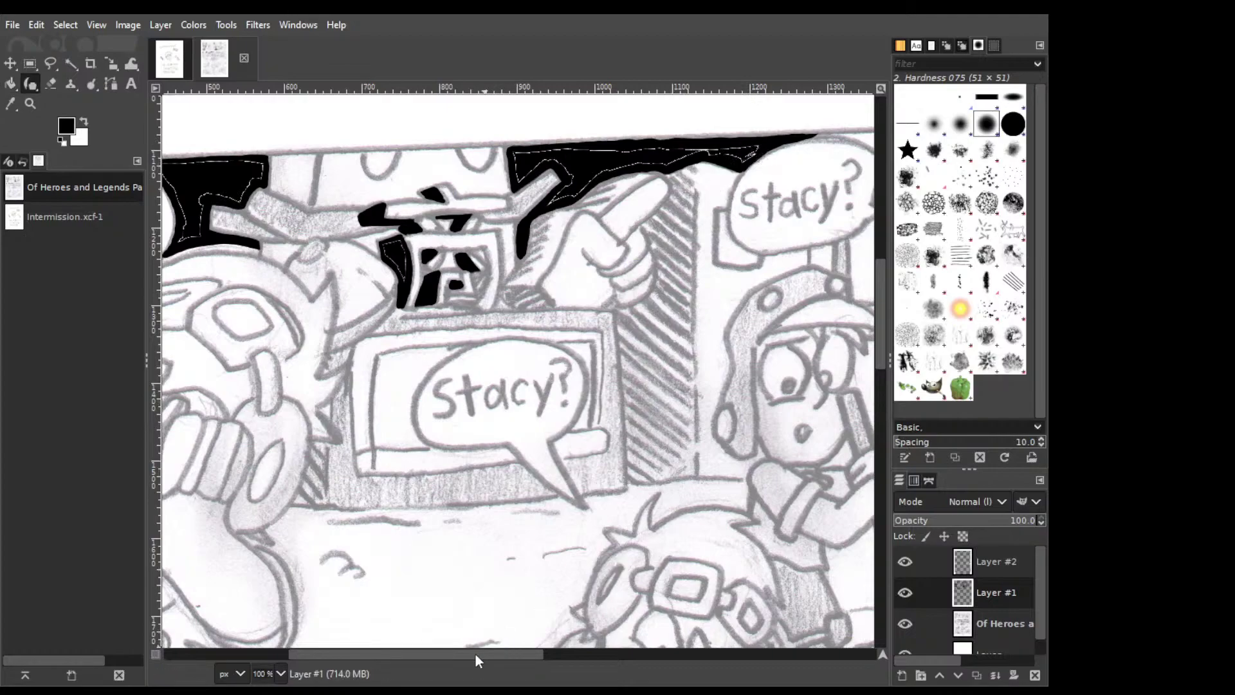
pyautogui.moveTo(477, 654); pyautogui.dragTo(576, 659)
pyautogui.moveTo(537, 137)
pyautogui.mouseDown()
pyautogui.moveTo(619, 150)
pyautogui.moveTo(551, 136)
pyautogui.moveTo(615, 147)
pyautogui.mouseUp()
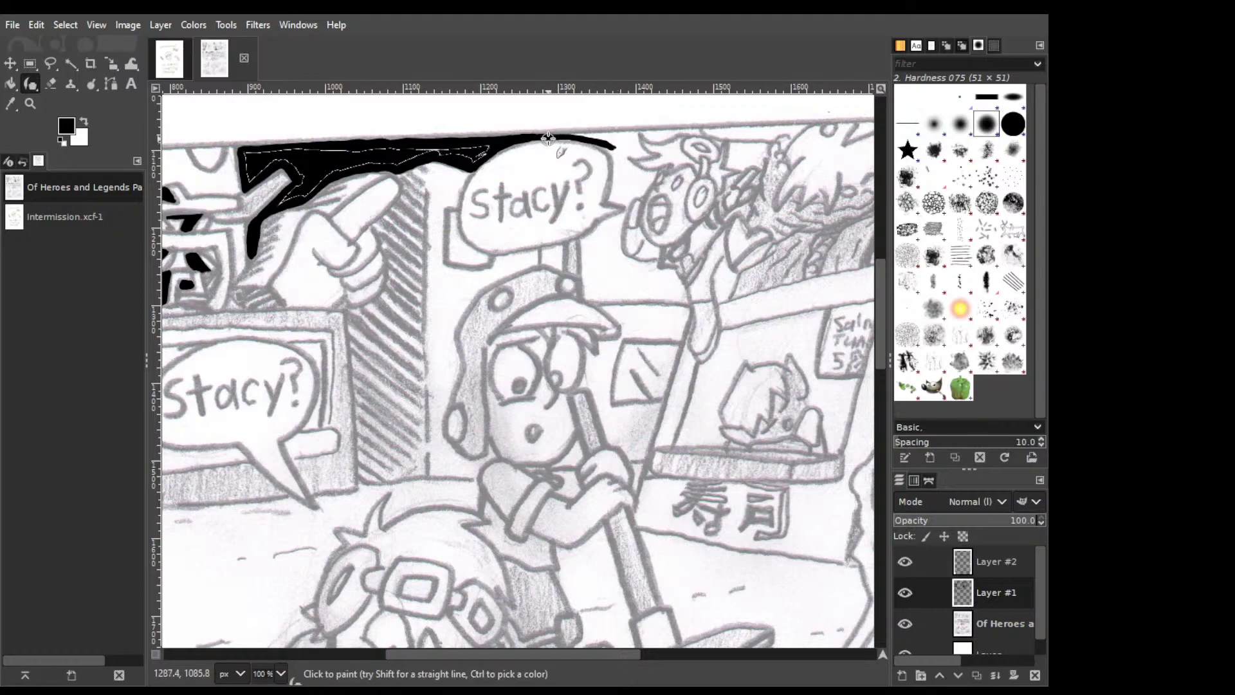
pyautogui.moveTo(548, 138)
pyautogui.mouseDown()
pyautogui.moveTo(606, 146)
pyautogui.moveTo(616, 172)
pyautogui.moveTo(605, 199)
pyautogui.moveTo(615, 164)
pyautogui.mouseUp()
pyautogui.hotkey('ctrl', 'z')
pyautogui.hotkey('ctrl', 'z')
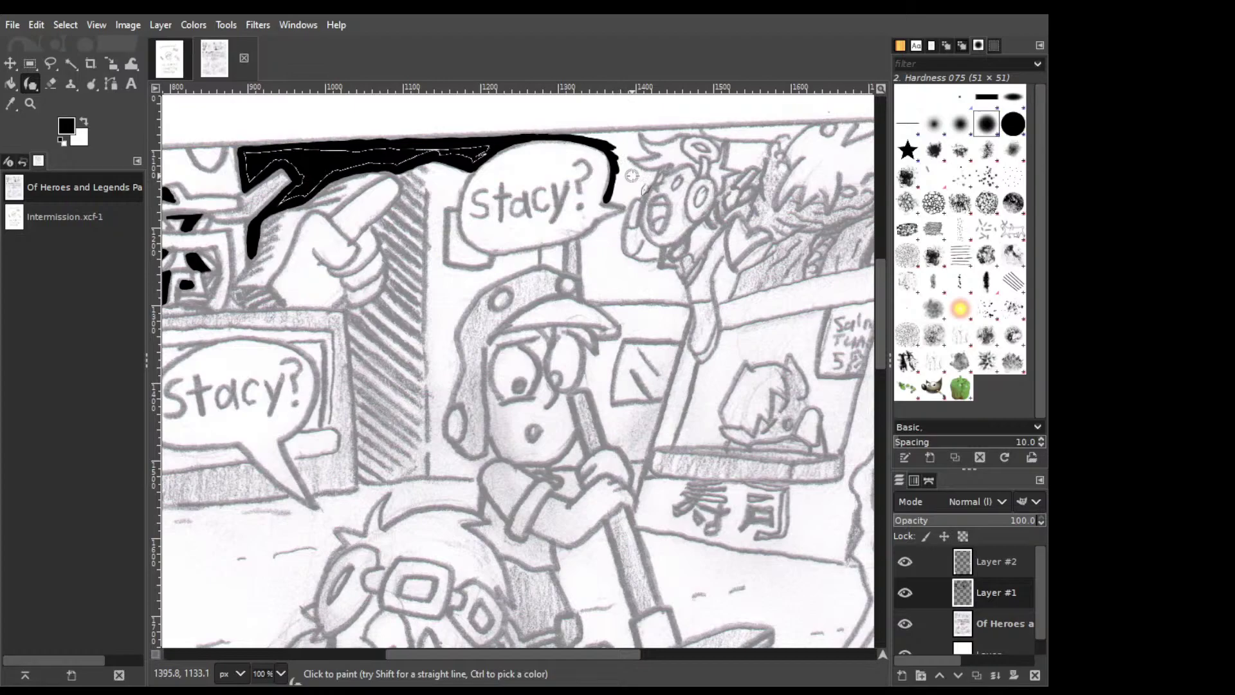
pyautogui.moveTo(614, 161)
pyautogui.mouseDown()
pyautogui.moveTo(606, 200)
pyautogui.moveTo(635, 206)
pyautogui.moveTo(607, 204)
pyautogui.moveTo(631, 205)
pyautogui.mouseUp()
# Ink the background edge from the speech bubble's tail to the goggled character's face and hair, erasing the stray stroke ends.
pyautogui.moveTo(616, 153); pyautogui.dragTo(660, 182)
pyautogui.hotkey('ctrl', 'z')
pyautogui.hotkey('shift', 'e')
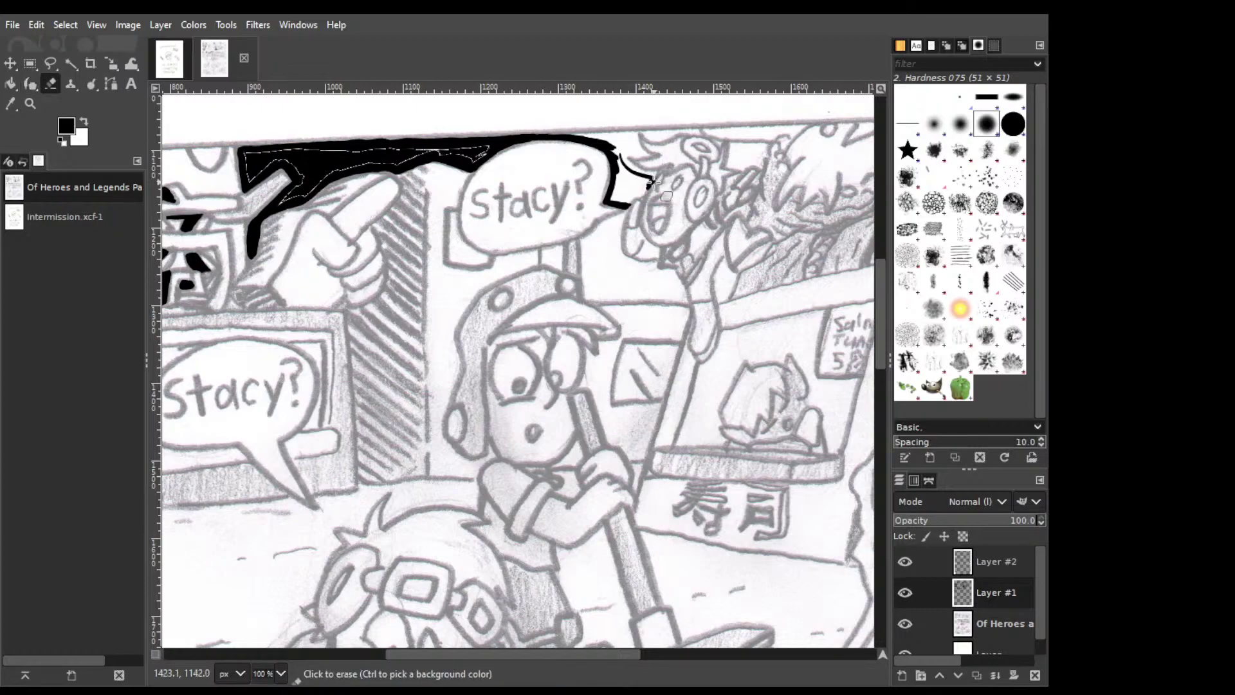
pyautogui.moveTo(653, 182); pyautogui.dragTo(668, 161)
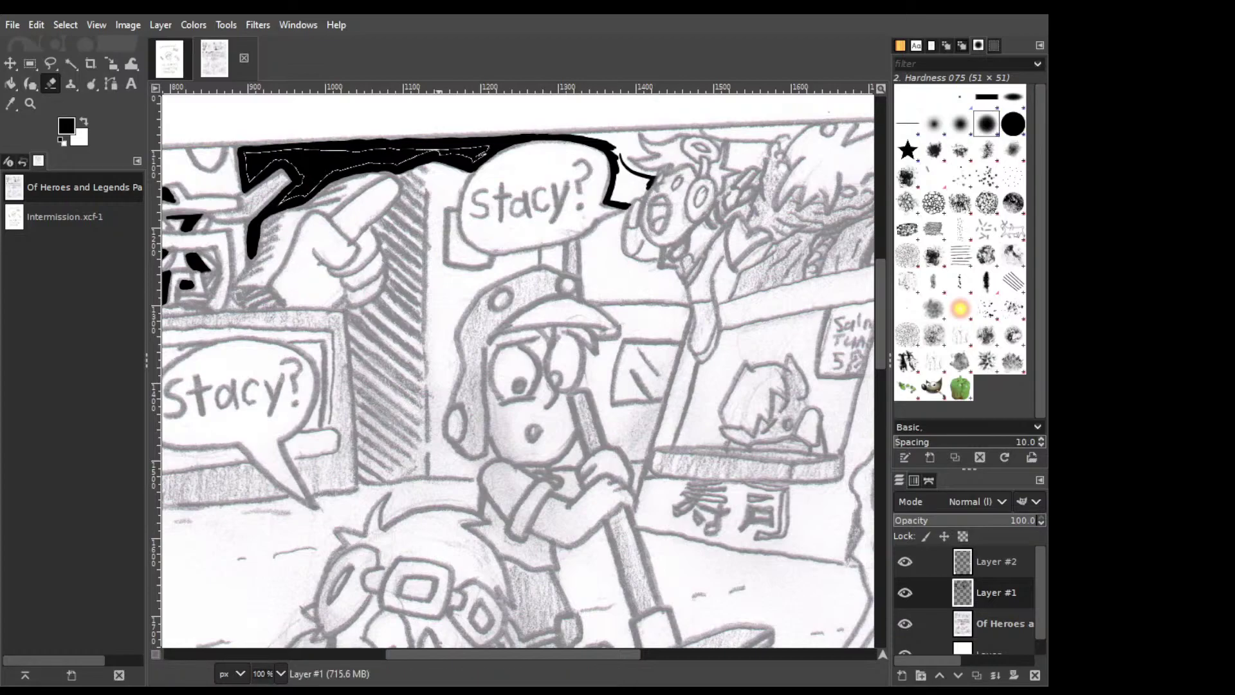
pyautogui.press('c')
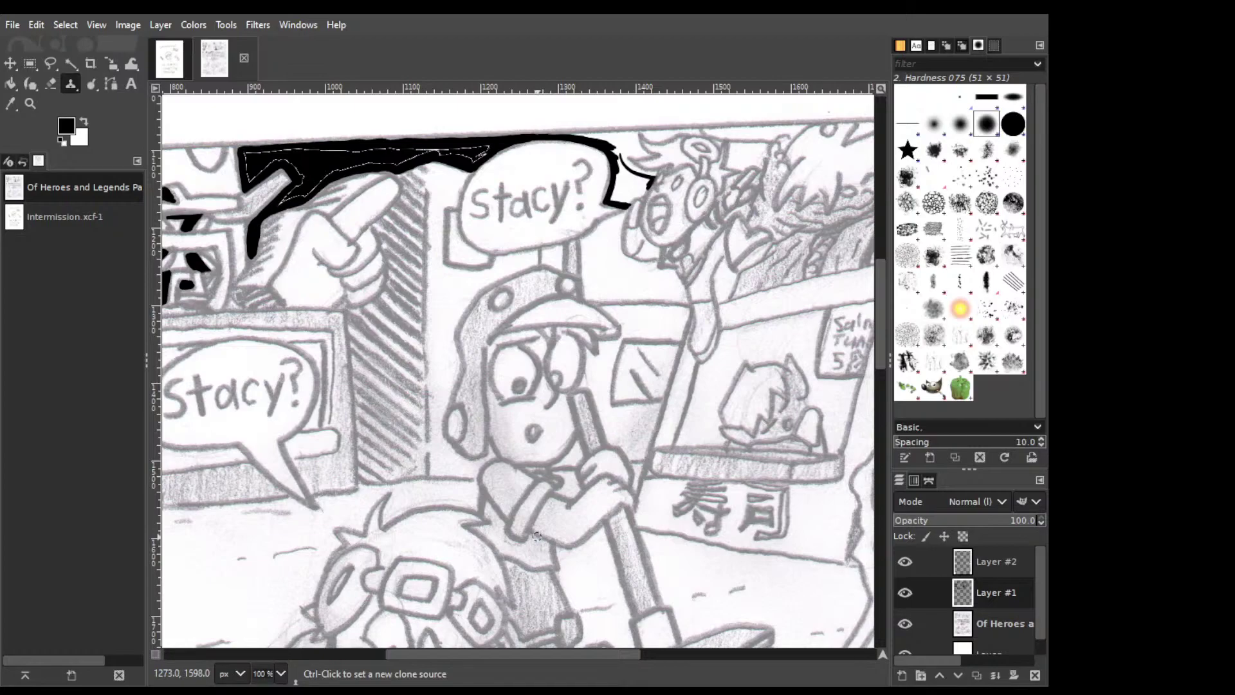
pyautogui.hotkey('shift', 'e')
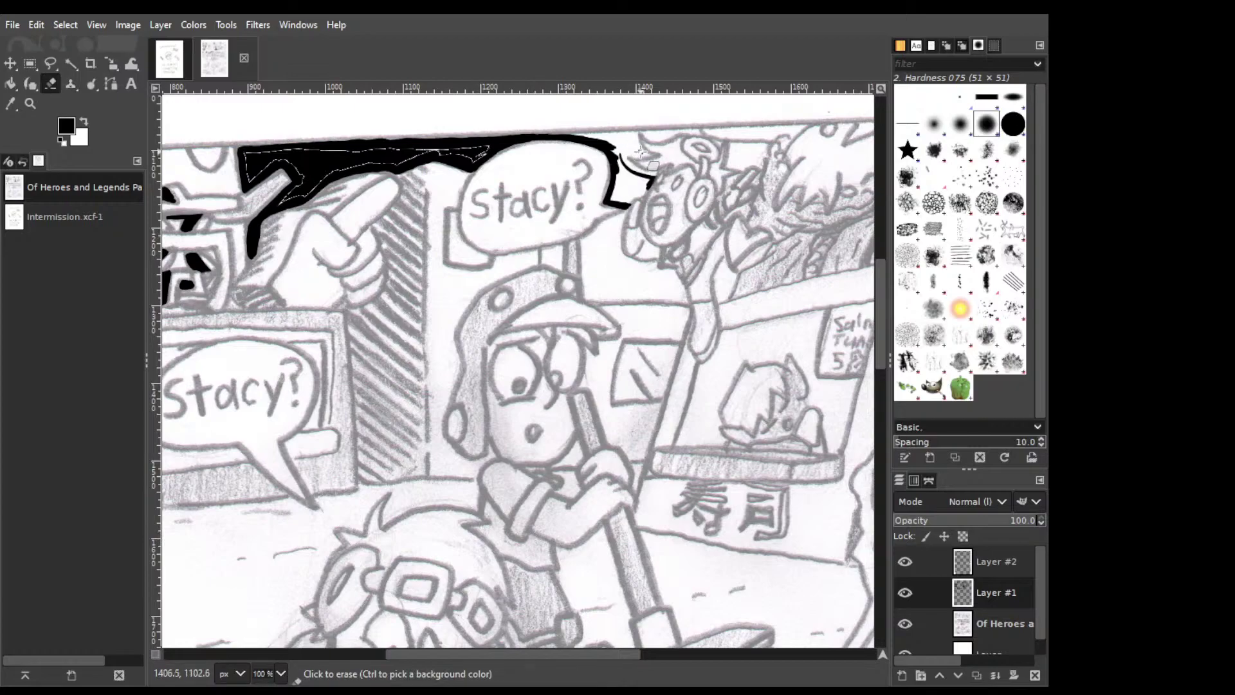
pyautogui.click(618, 140)
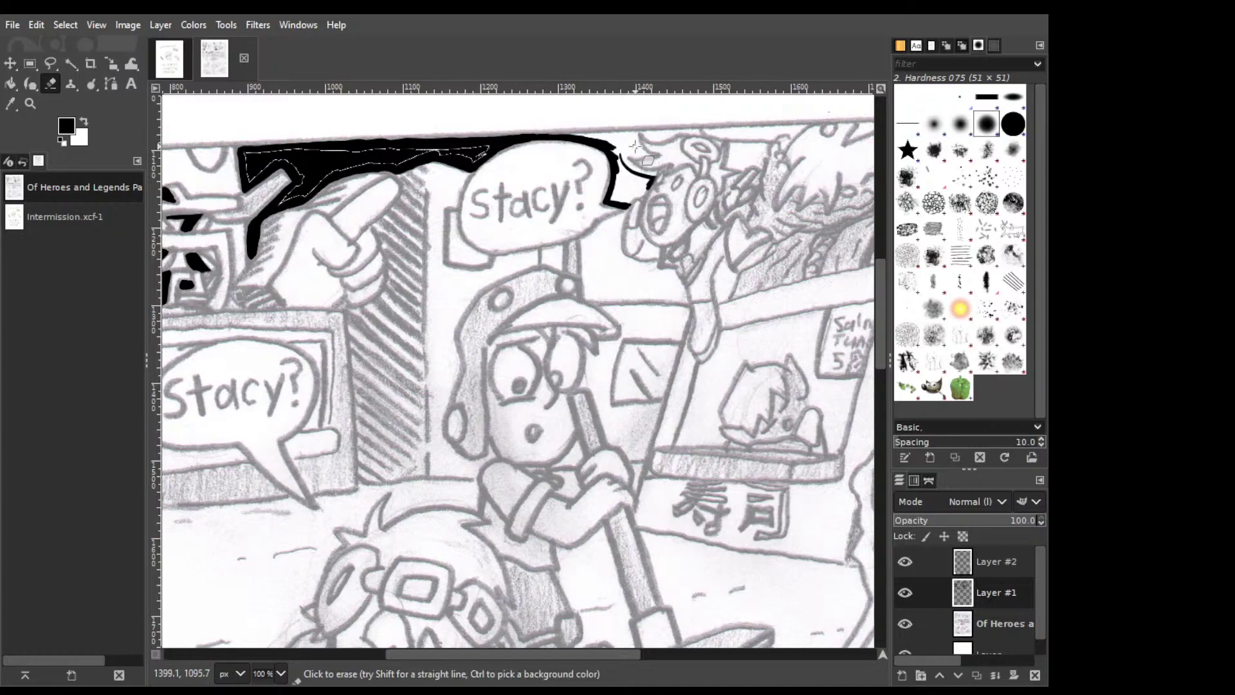
# Outline the background around the goggled character's foremost hair tip and extend the black along the panel's upper border to it.
pyautogui.press('p')
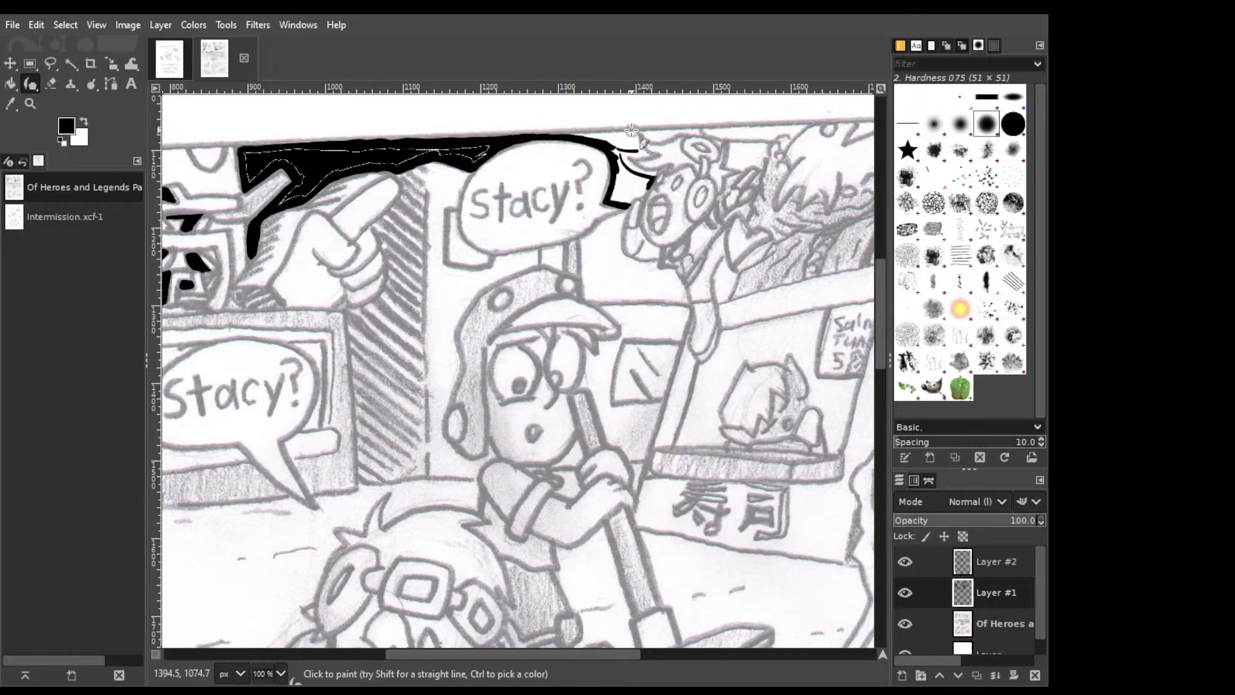
pyautogui.moveTo(631, 131); pyautogui.dragTo(637, 152)
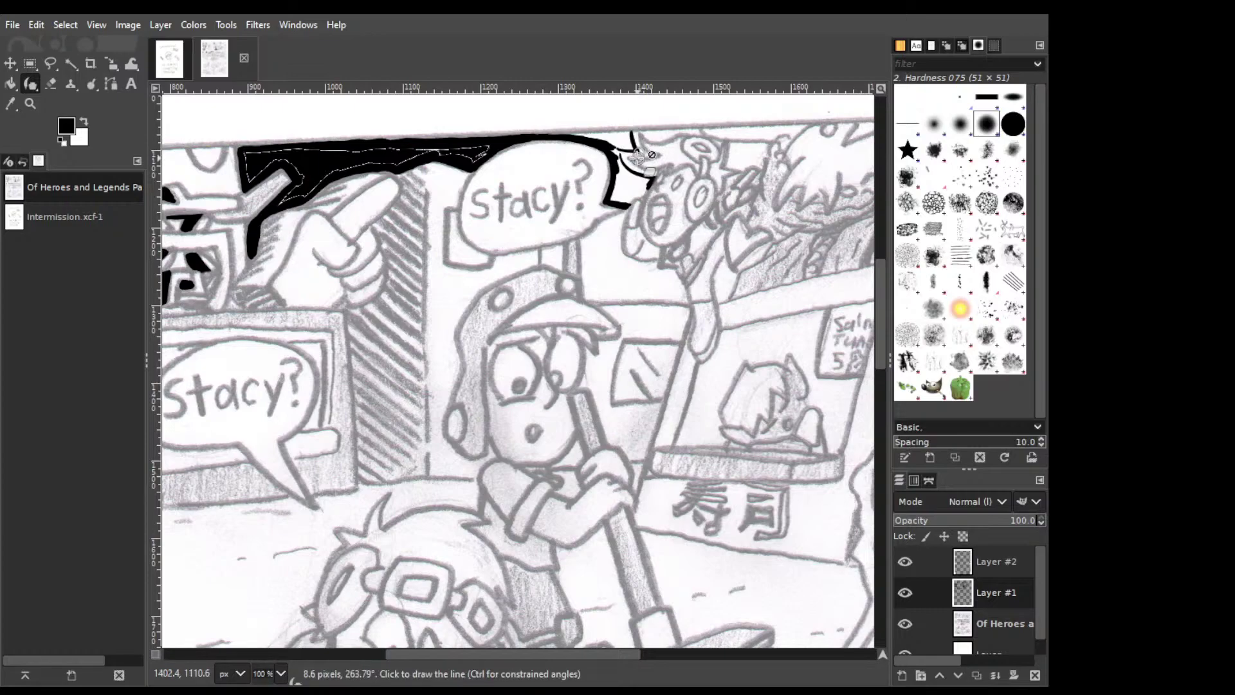
pyautogui.hotkey('shift', 'e')
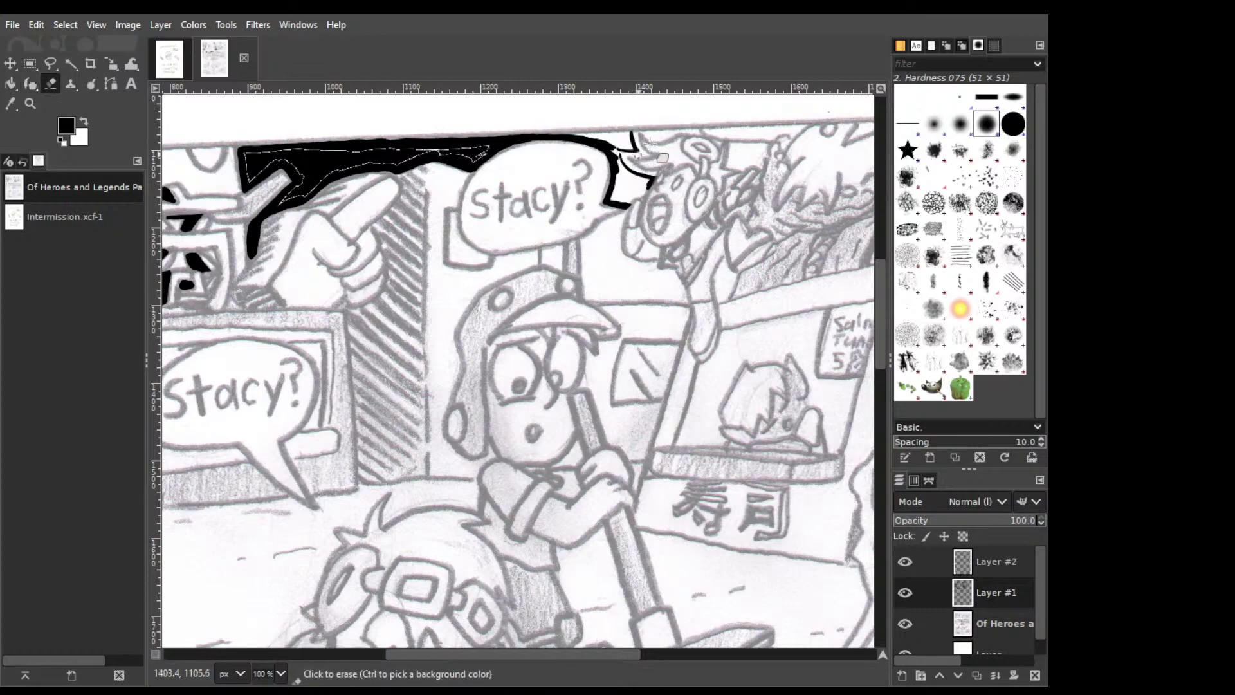
pyautogui.press('ctrl')
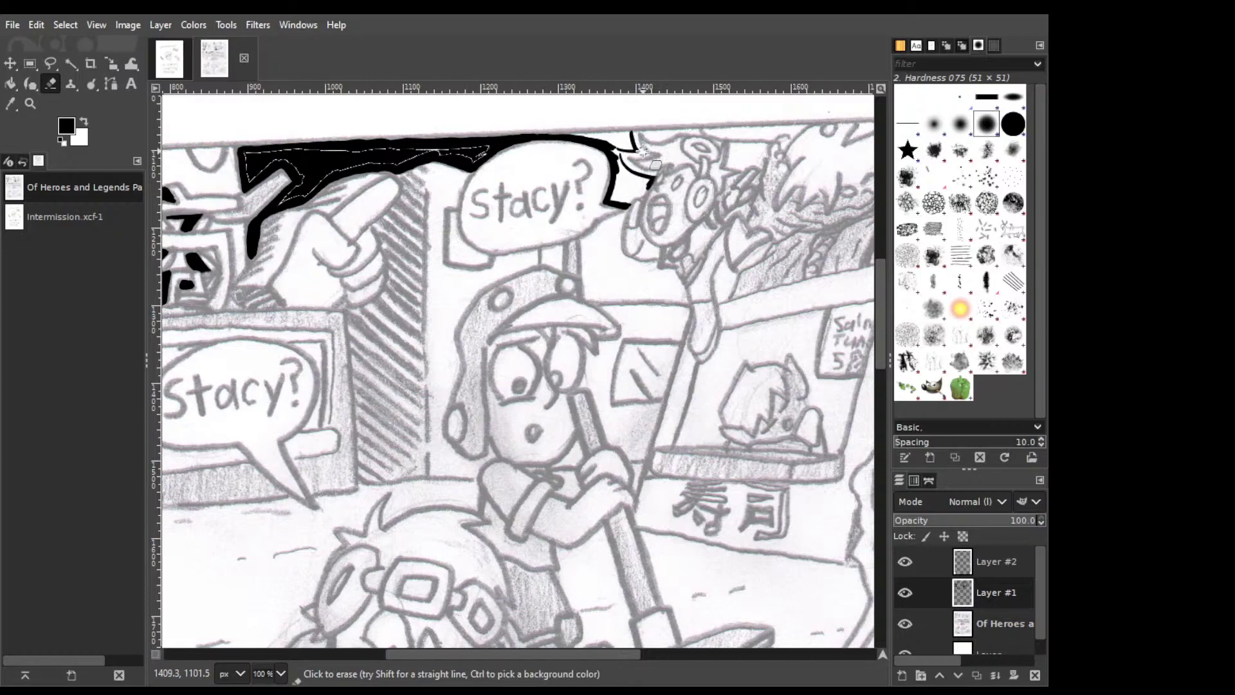
pyautogui.press('k')
pyautogui.moveTo(589, 128); pyautogui.dragTo(632, 129)
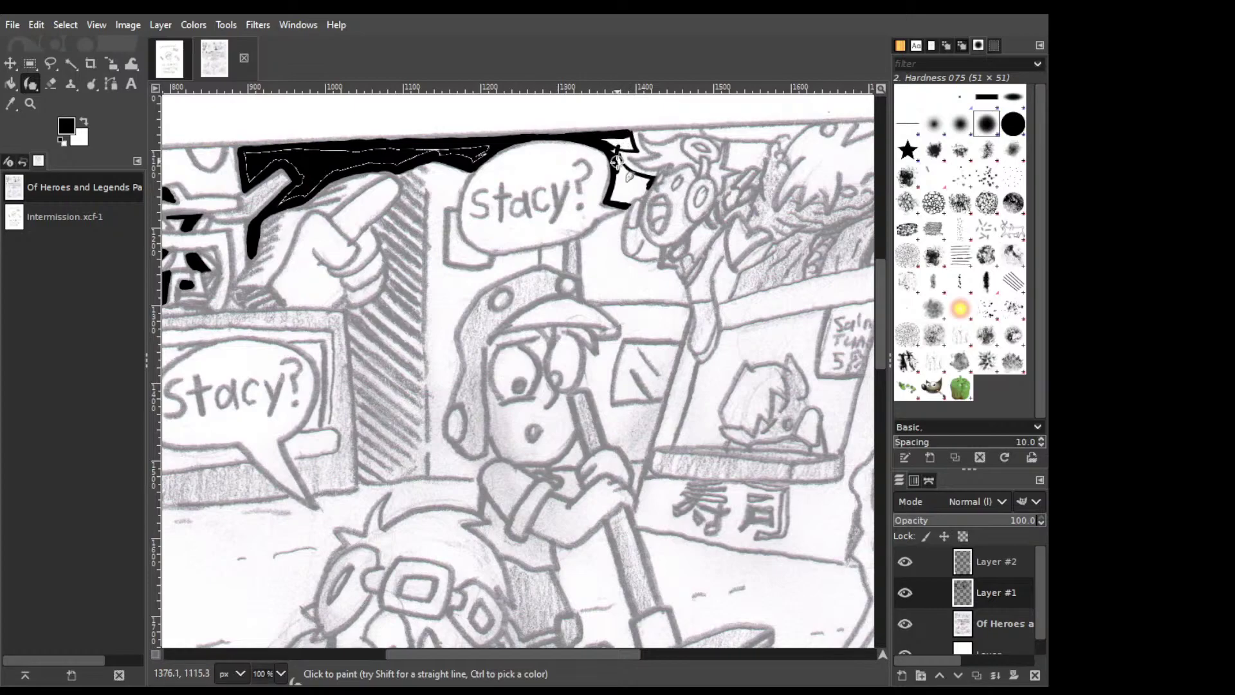
pyautogui.press('ctrl')
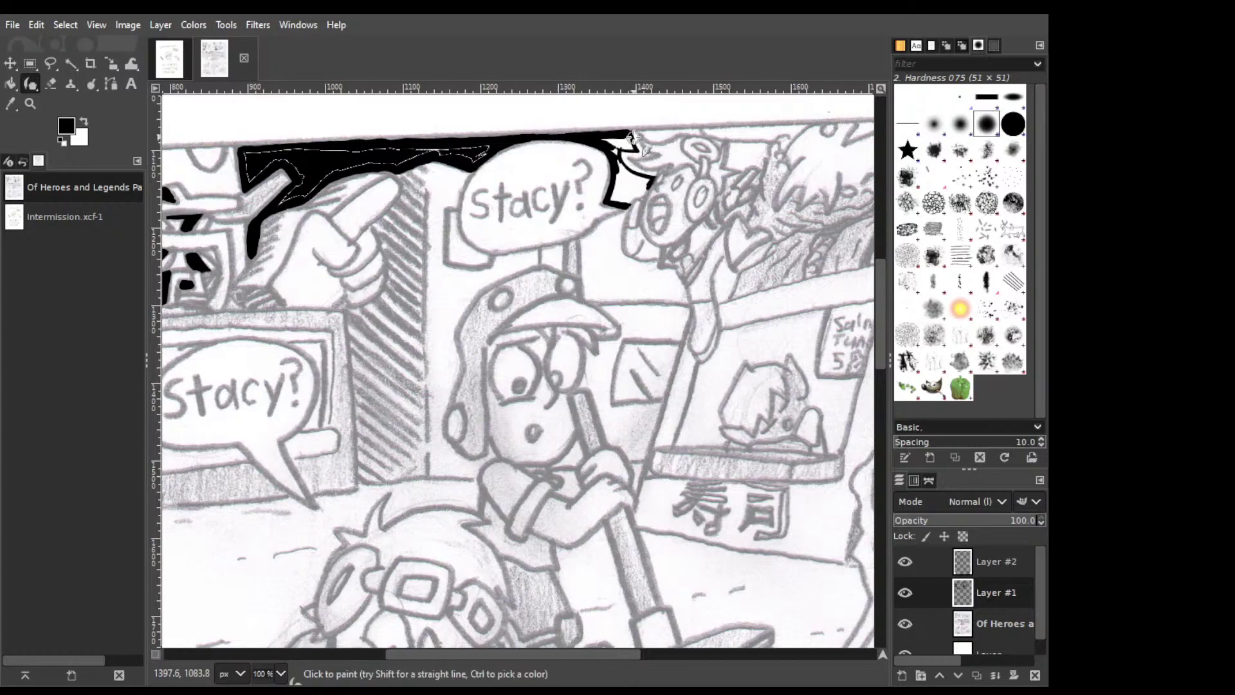
# Close the outline beside the speech bubble's tail and fill the gap between the bubble and the goggled character with black.
pyautogui.hotkey('shift', 'b')
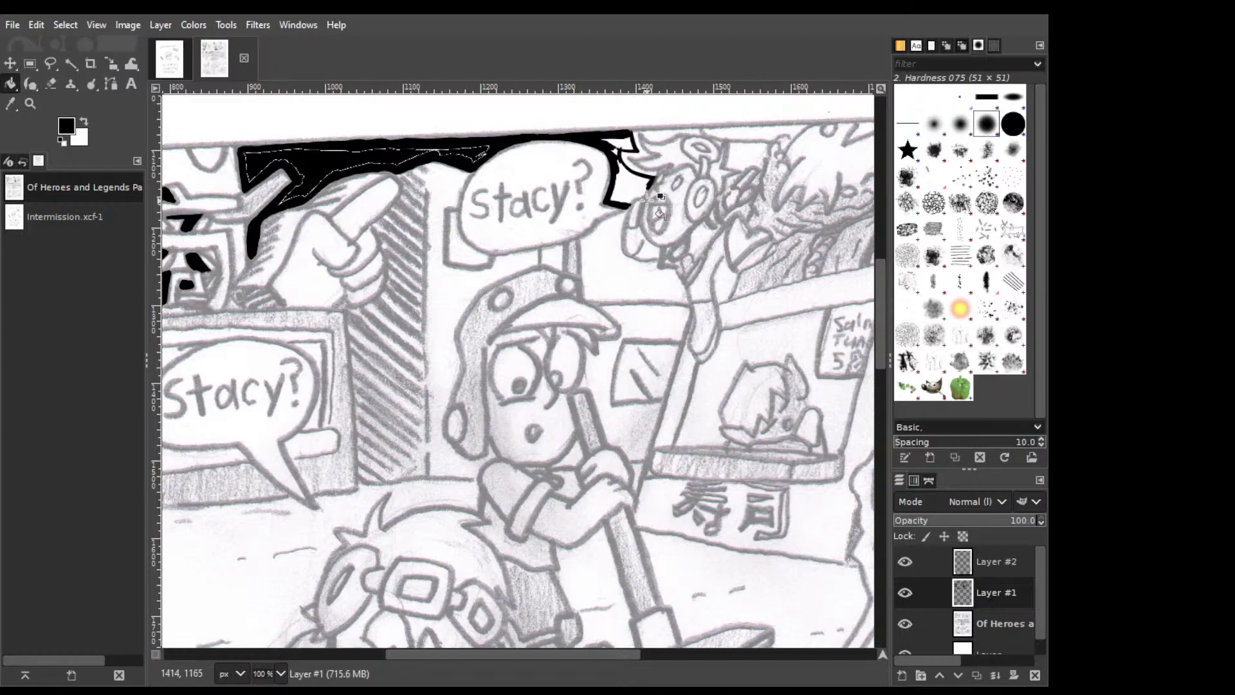
pyautogui.press('p')
pyautogui.moveTo(642, 193); pyautogui.dragTo(653, 180)
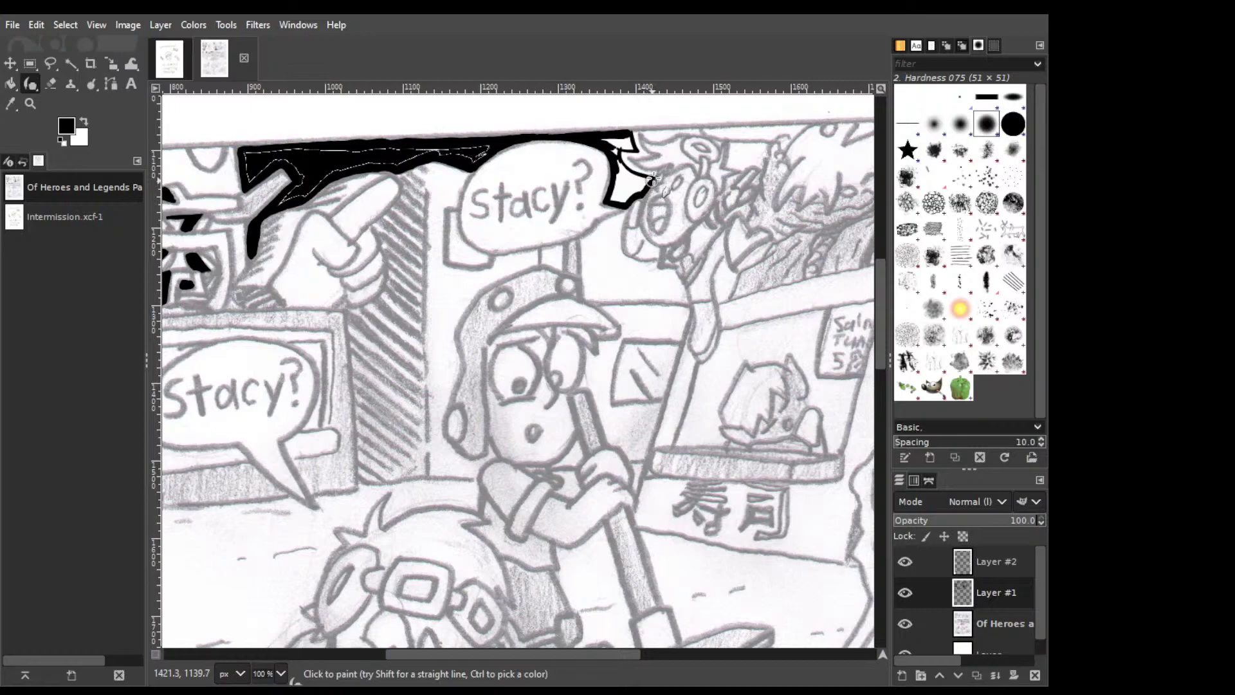
pyautogui.hotkey('shift', 'b')
pyautogui.click(650, 184)
pyautogui.click(644, 136)
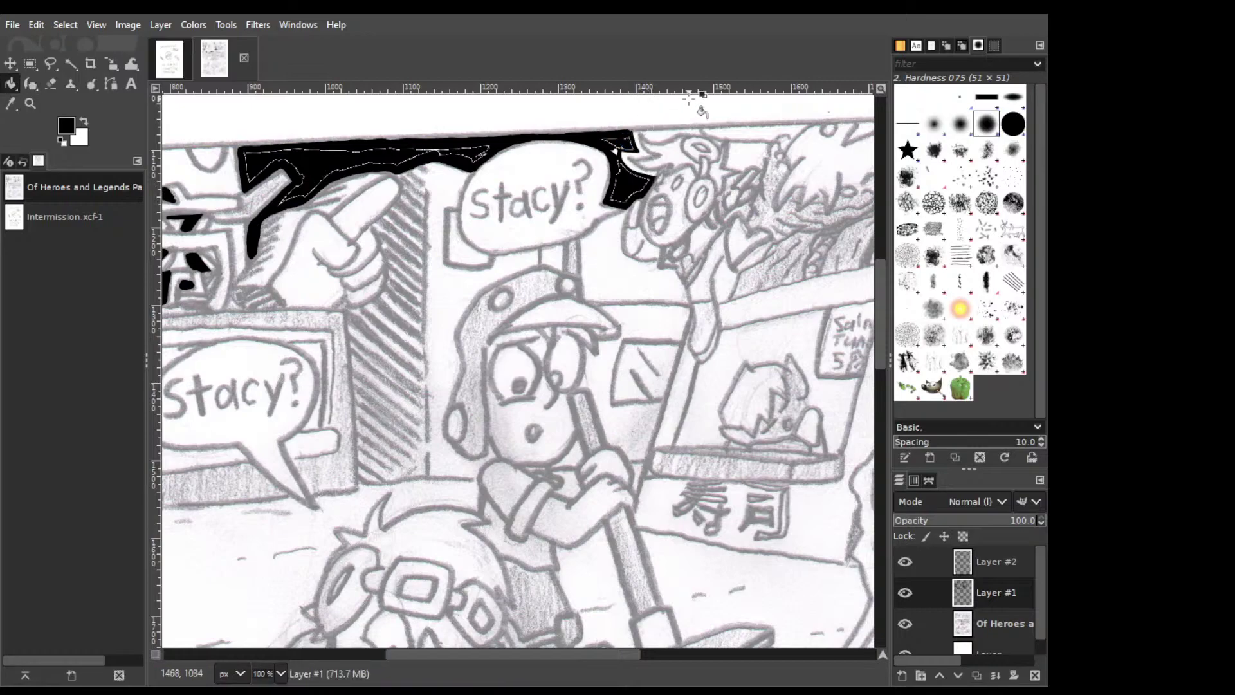
# Ink the background below the panel's upper border and the dark upper strands of the goggled character's hair.
pyautogui.press('p')
pyautogui.moveTo(649, 131); pyautogui.dragTo(666, 131)
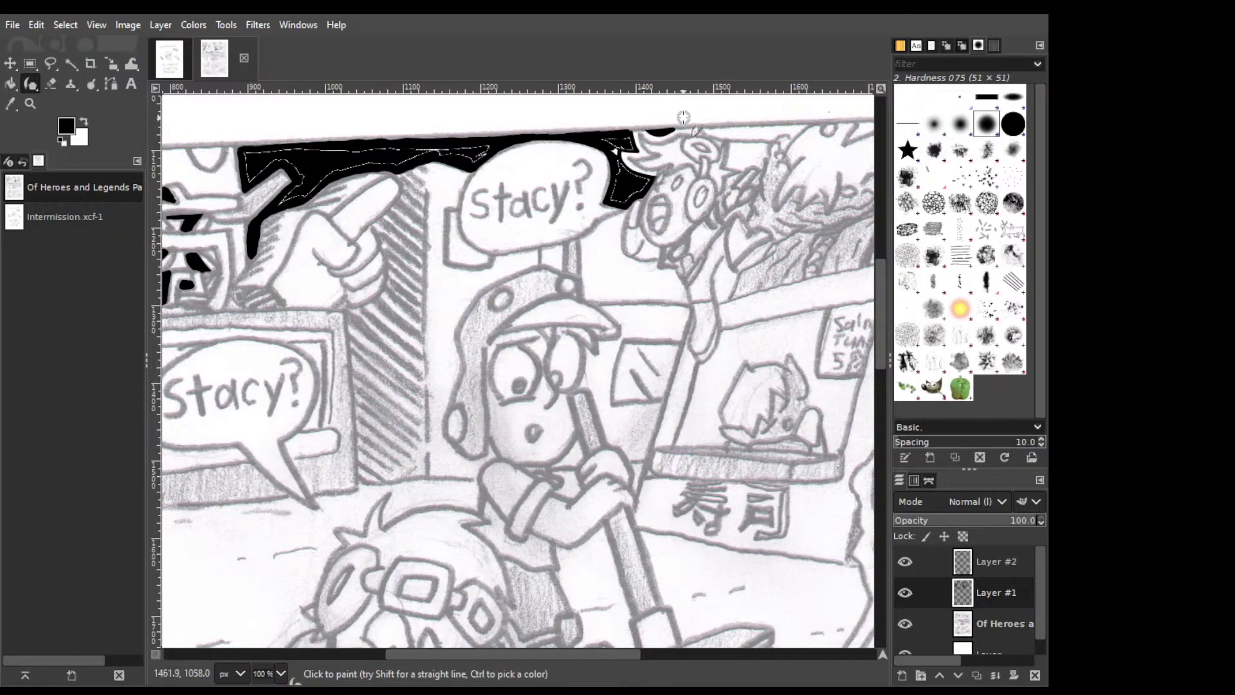
pyautogui.moveTo(681, 135); pyautogui.dragTo(653, 152)
pyautogui.hotkey('ctrl', 'z')
pyautogui.moveTo(685, 136)
pyautogui.mouseDown()
pyautogui.moveTo(641, 137)
pyautogui.moveTo(656, 152)
pyautogui.moveTo(640, 132)
pyautogui.moveTo(665, 153)
pyautogui.moveTo(637, 162)
pyautogui.mouseUp()
pyautogui.press('ctrl')
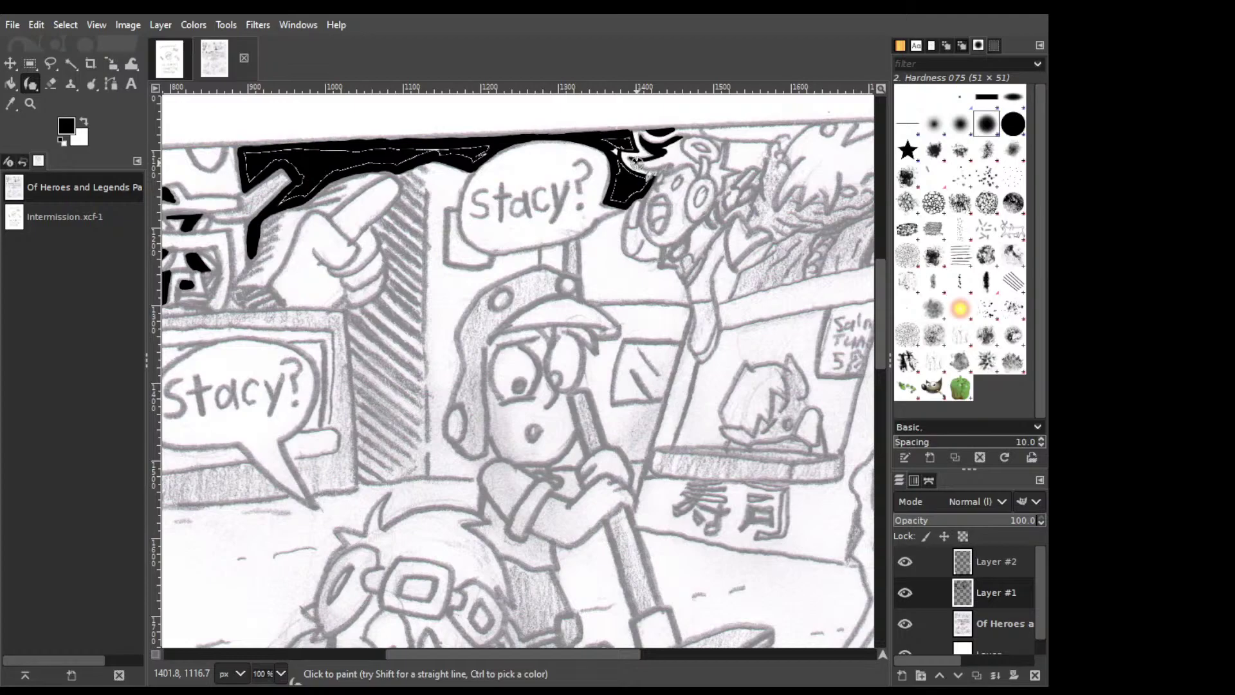
# Outline the dark area between the goggled character's lower hair spikes and the raised goggles, and fill it with black.
pyautogui.press('ctrl')
pyautogui.press('ctrl')
pyautogui.press('ctrl')
pyautogui.moveTo(643, 154)
pyautogui.mouseDown()
pyautogui.moveTo(695, 161)
pyautogui.moveTo(667, 167)
pyautogui.moveTo(683, 164)
pyautogui.mouseUp()
pyautogui.press('ctrl')
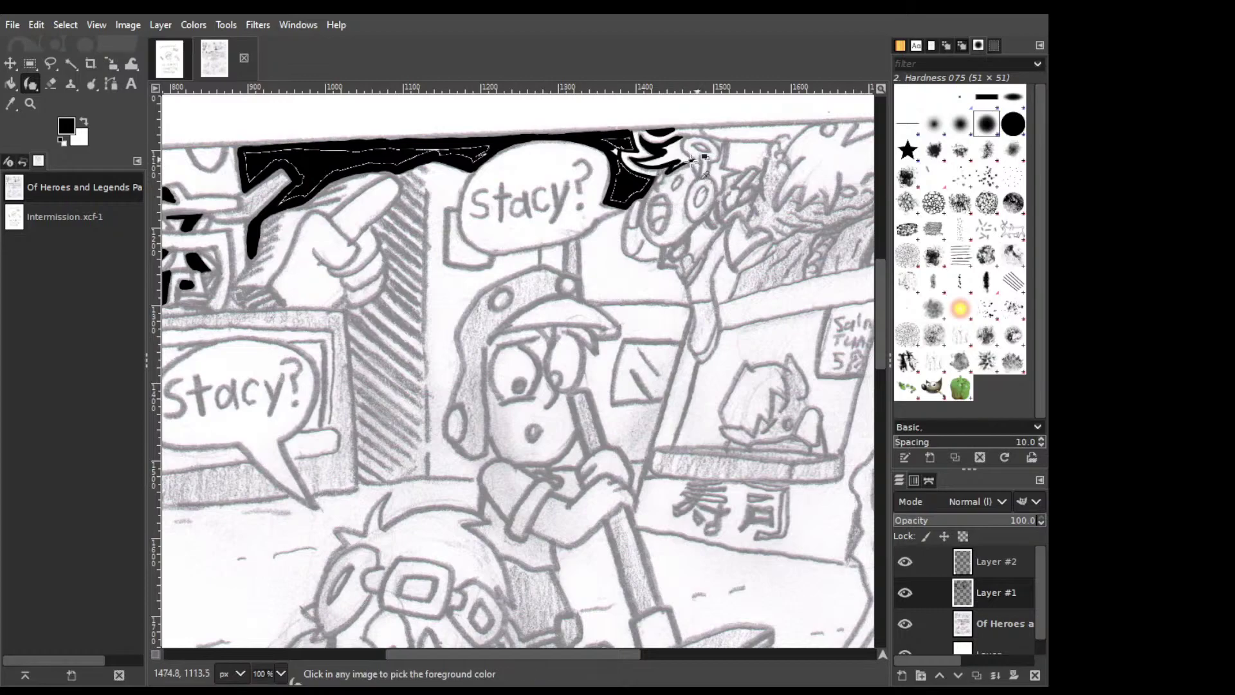
pyautogui.moveTo(694, 164); pyautogui.dragTo(697, 179)
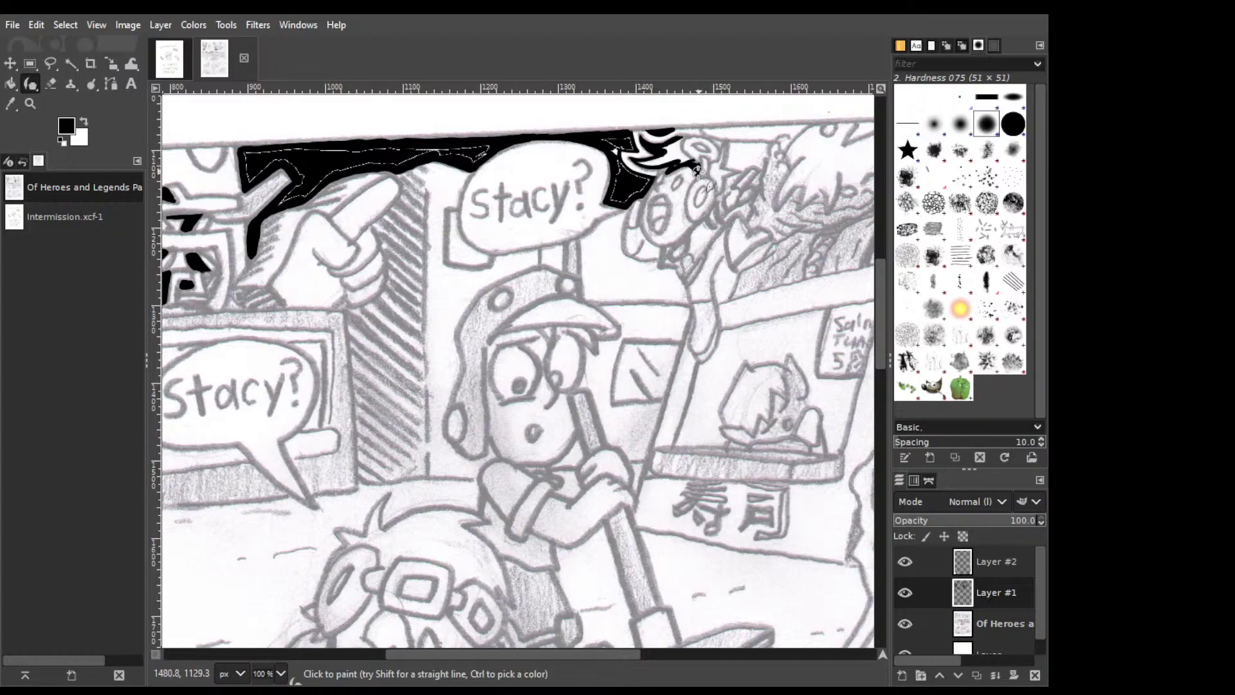
pyautogui.press('ctrl')
pyautogui.hotkey('shift', 'e')
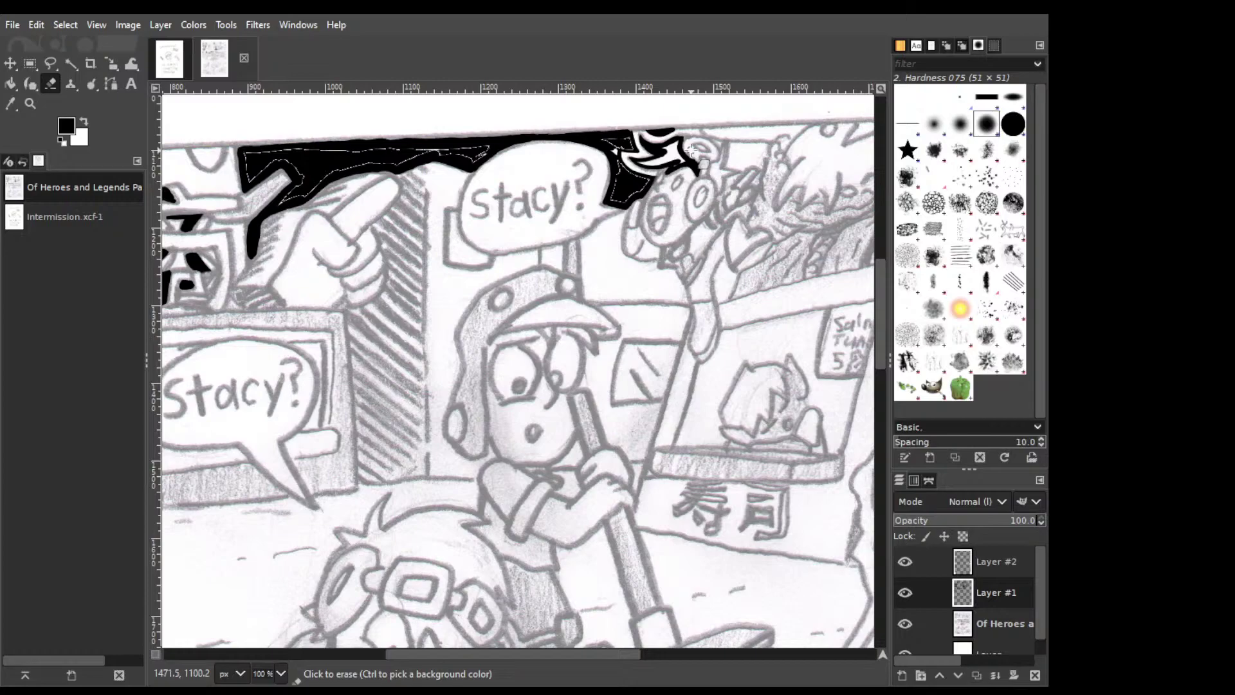
pyautogui.hotkey('shift', 'b')
pyautogui.press('p')
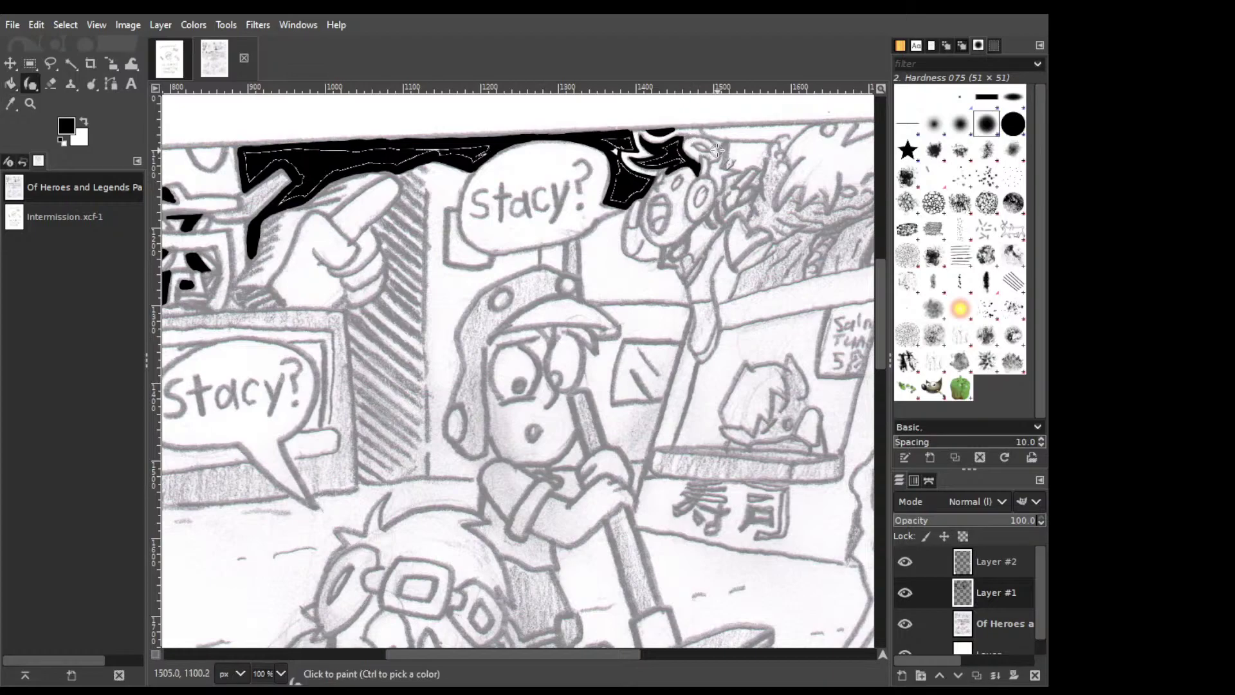
# Ink the dark centre of the goggles raised on the character's head and save the image.
pyautogui.click(703, 142)
pyautogui.moveTo(703, 145); pyautogui.dragTo(711, 140)
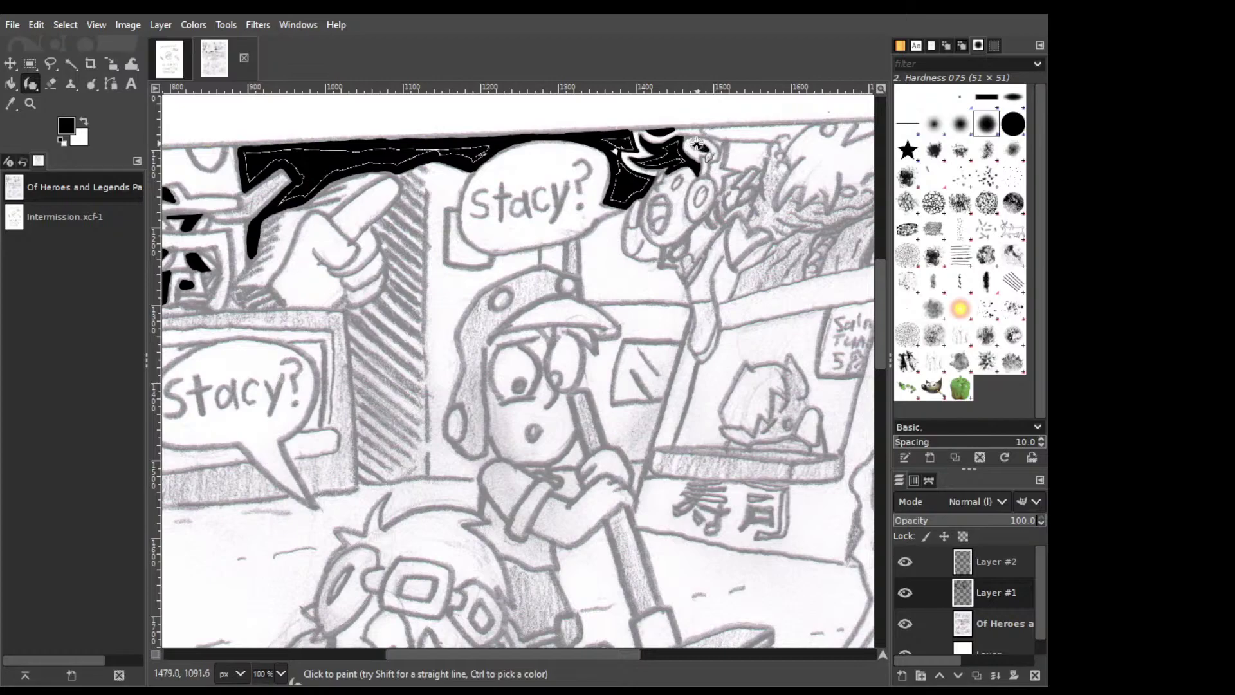
pyautogui.press('ctrl')
pyautogui.hotkey('ctrl', 's')
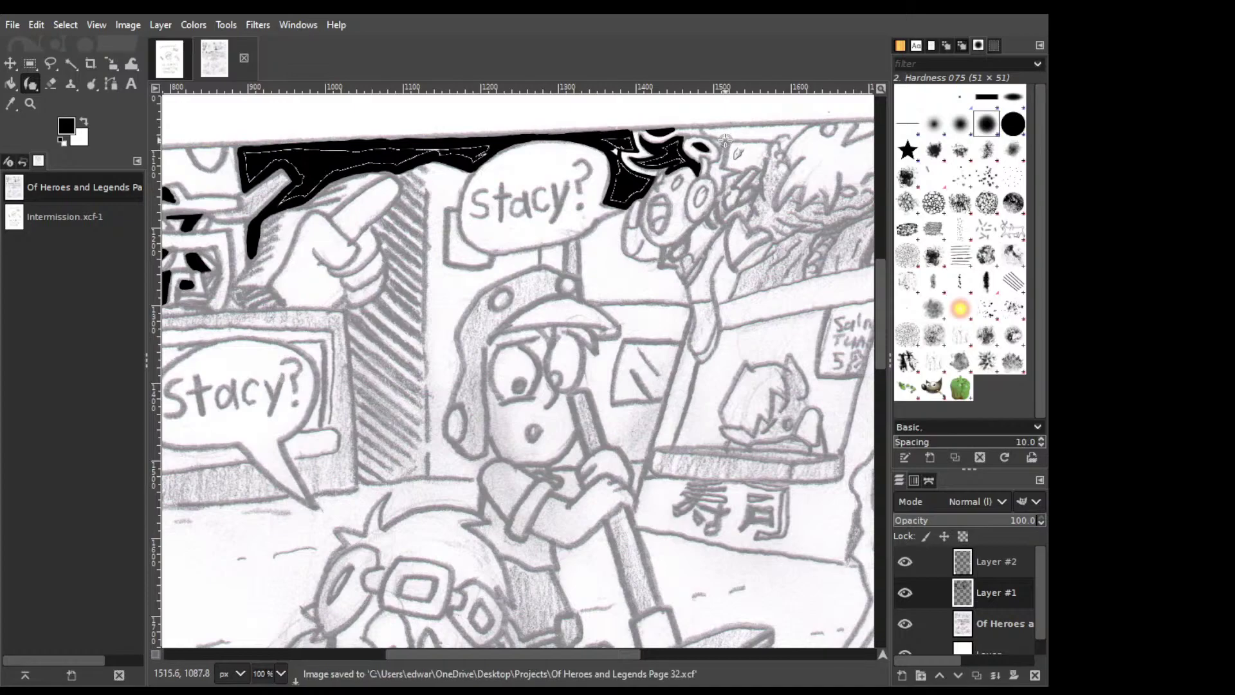
# Extend the black background along the upper border above the raised goggles and ink the dark hair behind them.
pyautogui.click(724, 143)
pyautogui.press('c')
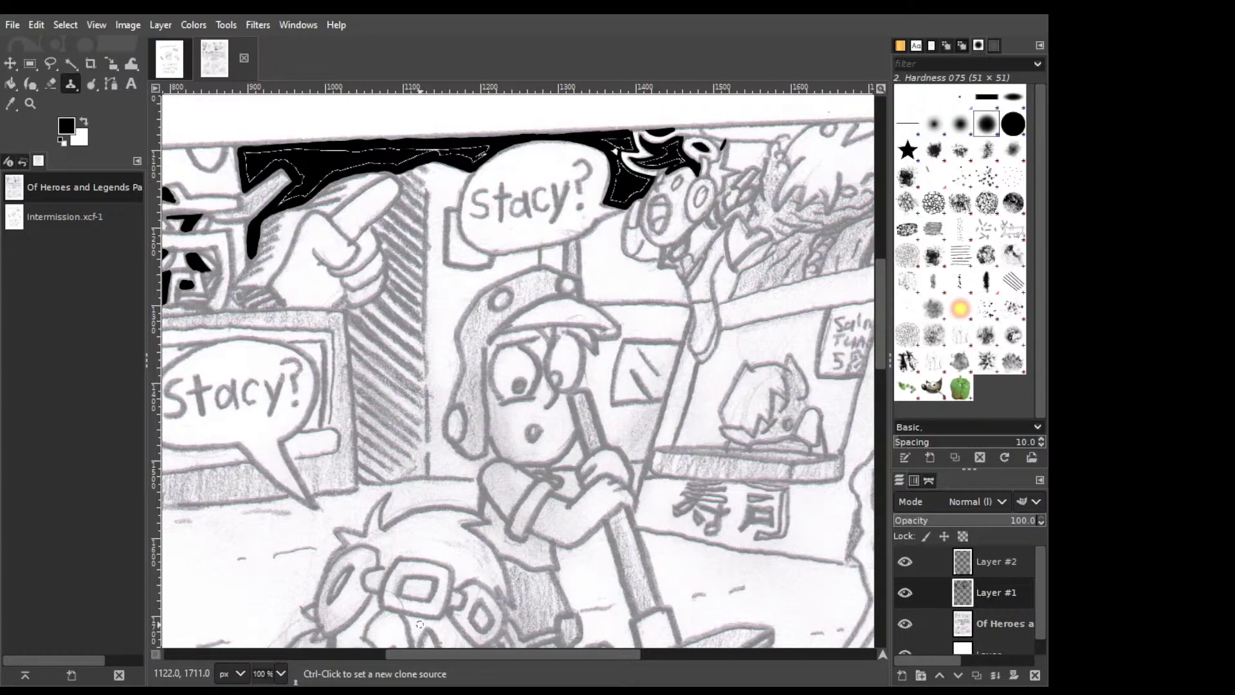
pyautogui.press('p')
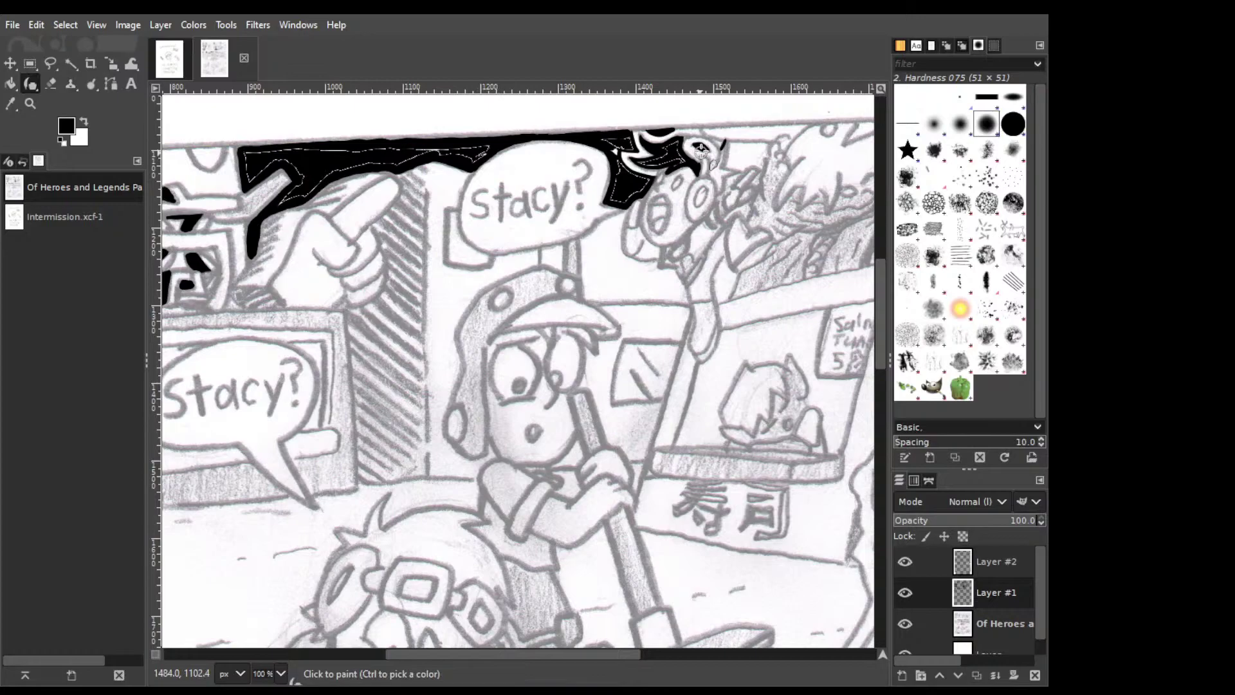
pyautogui.moveTo(701, 150); pyautogui.dragTo(691, 128)
pyautogui.hotkey('ctrl', 'z')
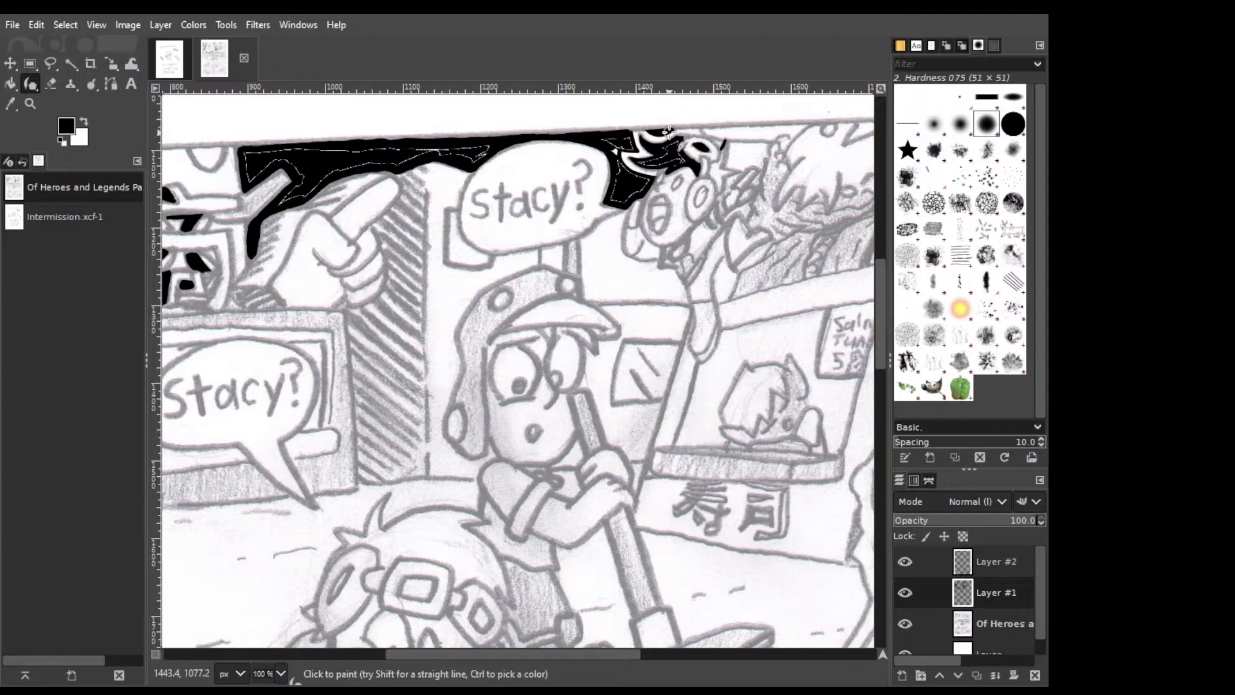
pyautogui.moveTo(669, 131)
pyautogui.mouseDown()
pyautogui.moveTo(702, 129)
pyautogui.moveTo(721, 166)
pyautogui.moveTo(725, 147)
pyautogui.moveTo(718, 191)
pyautogui.mouseUp()
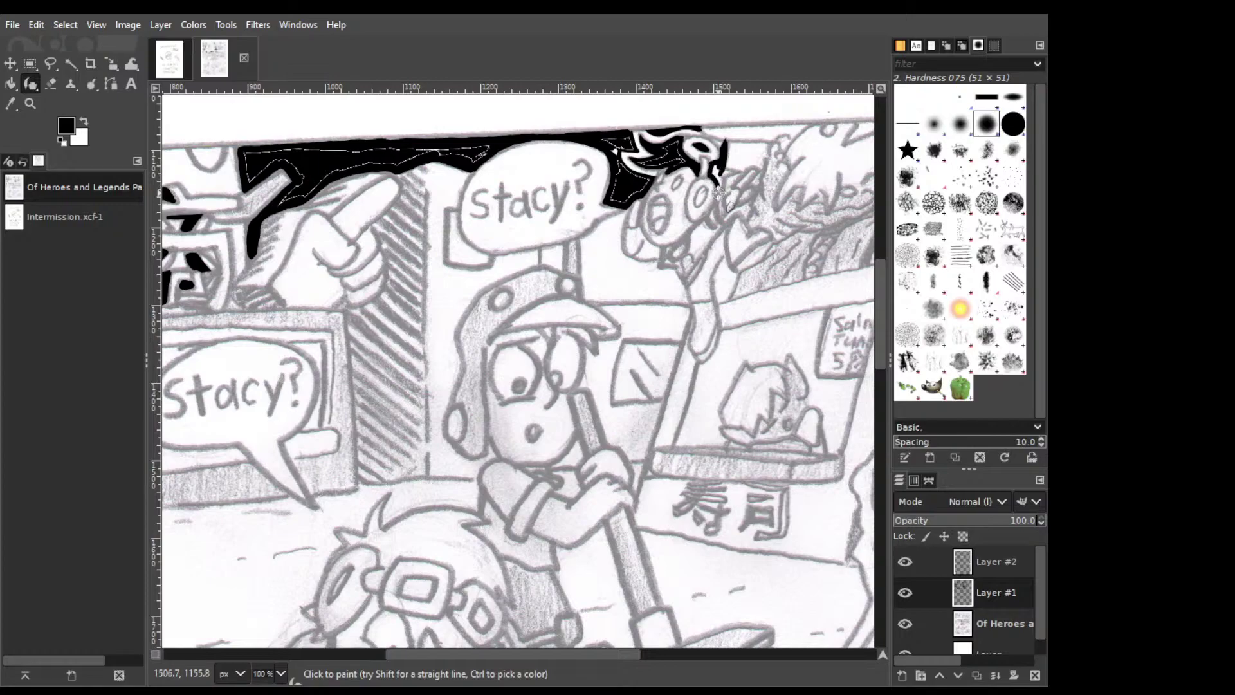
# Ink the pointed dark hair strands behind the raised goggles down to the side of the goggled character's face.
pyautogui.press('ctrl')
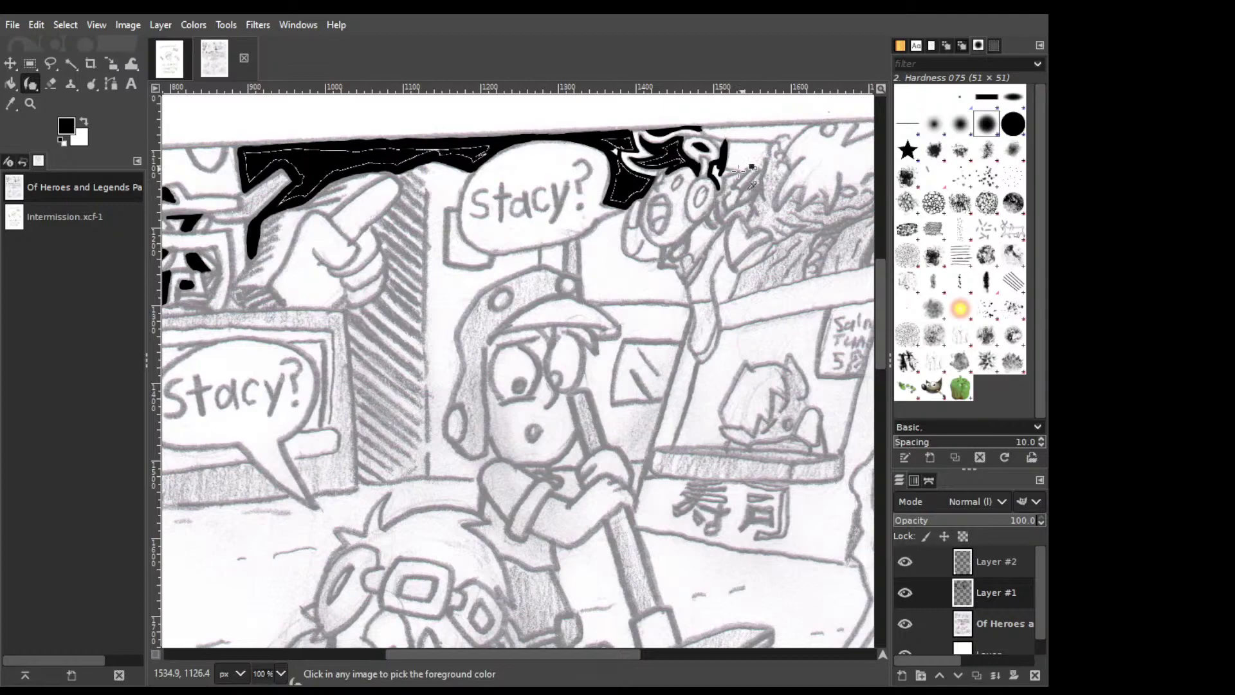
pyautogui.press('ctrl')
pyautogui.moveTo(716, 173)
pyautogui.mouseDown()
pyautogui.moveTo(717, 186)
pyautogui.moveTo(714, 174)
pyautogui.mouseUp()
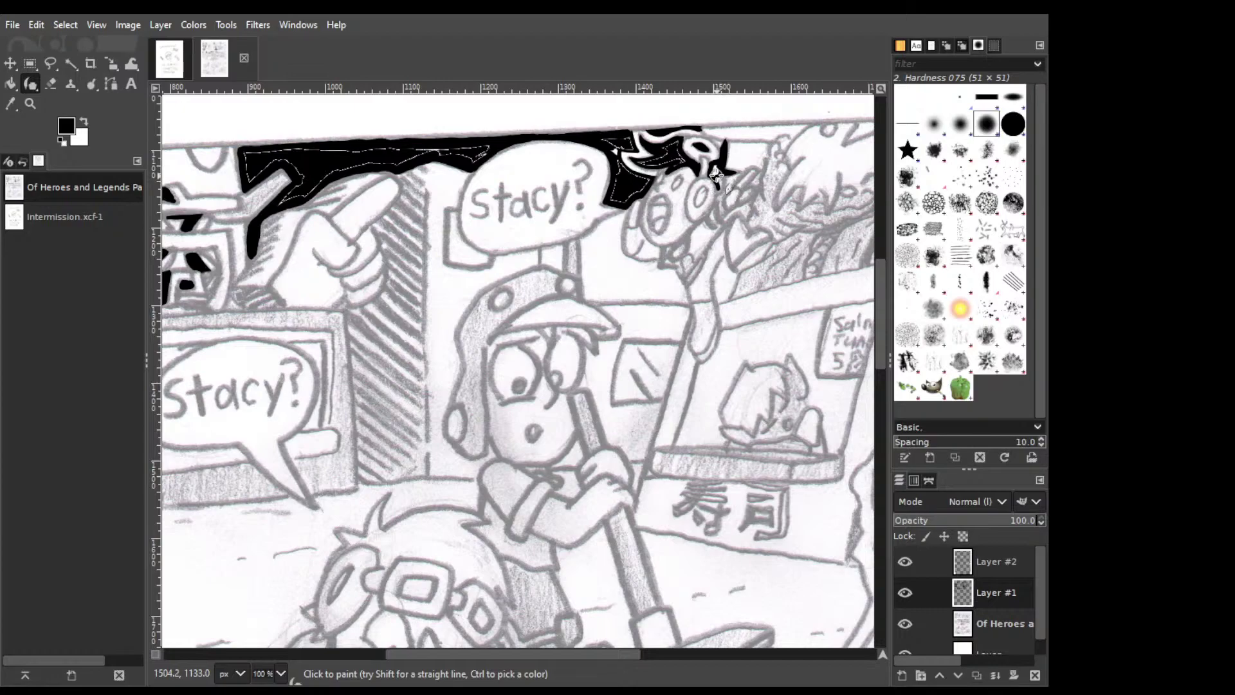
pyautogui.moveTo(716, 175); pyautogui.dragTo(726, 136)
# Outline the dark patch beneath the goggled character's cheek and fill it with black.
pyautogui.moveTo(700, 220); pyautogui.dragTo(712, 234)
pyautogui.moveTo(708, 239)
pyautogui.mouseDown()
pyautogui.moveTo(695, 257)
pyautogui.moveTo(701, 249)
pyautogui.mouseUp()
pyautogui.hotkey('ctrl', 'z')
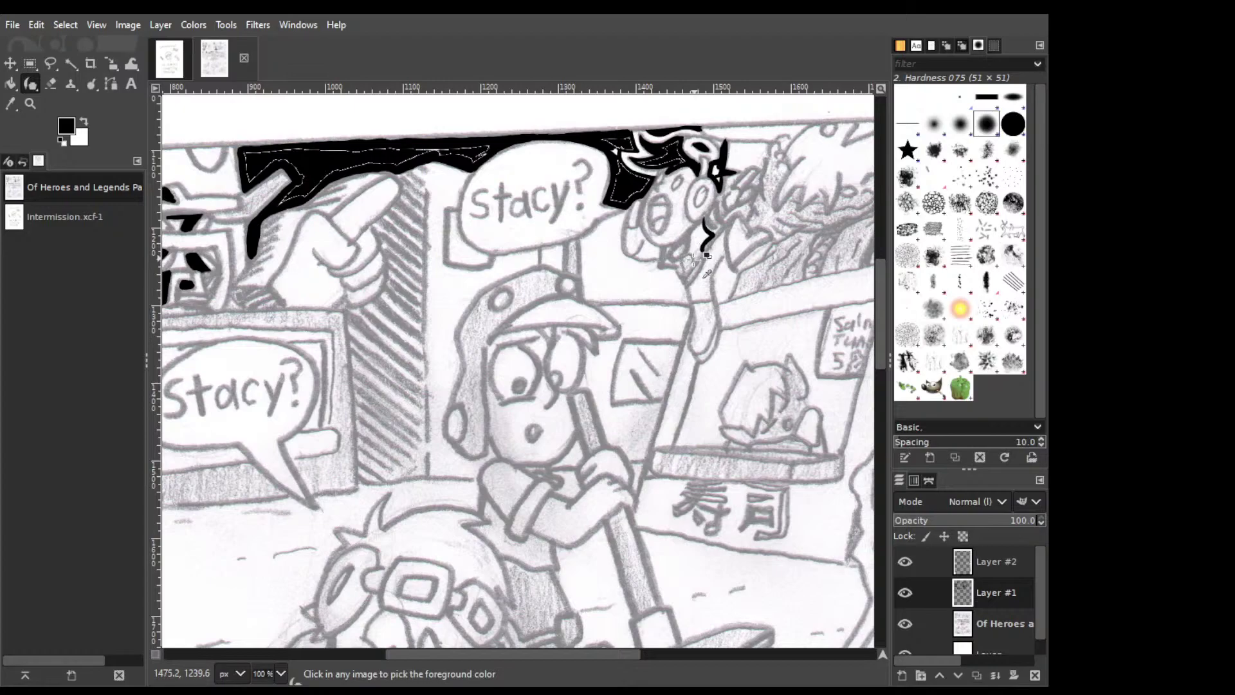
pyautogui.moveTo(693, 255)
pyautogui.mouseDown()
pyautogui.moveTo(701, 220)
pyautogui.moveTo(715, 235)
pyautogui.moveTo(704, 218)
pyautogui.moveTo(686, 238)
pyautogui.mouseUp()
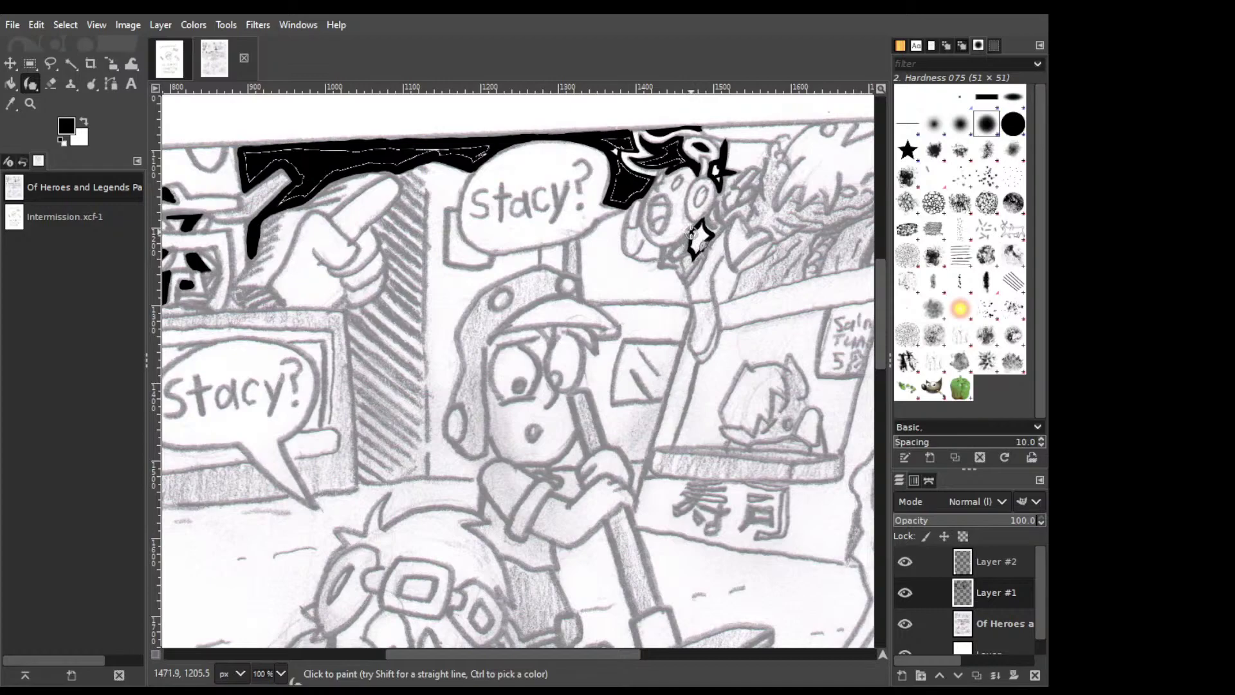
pyautogui.hotkey('shift', 'b')
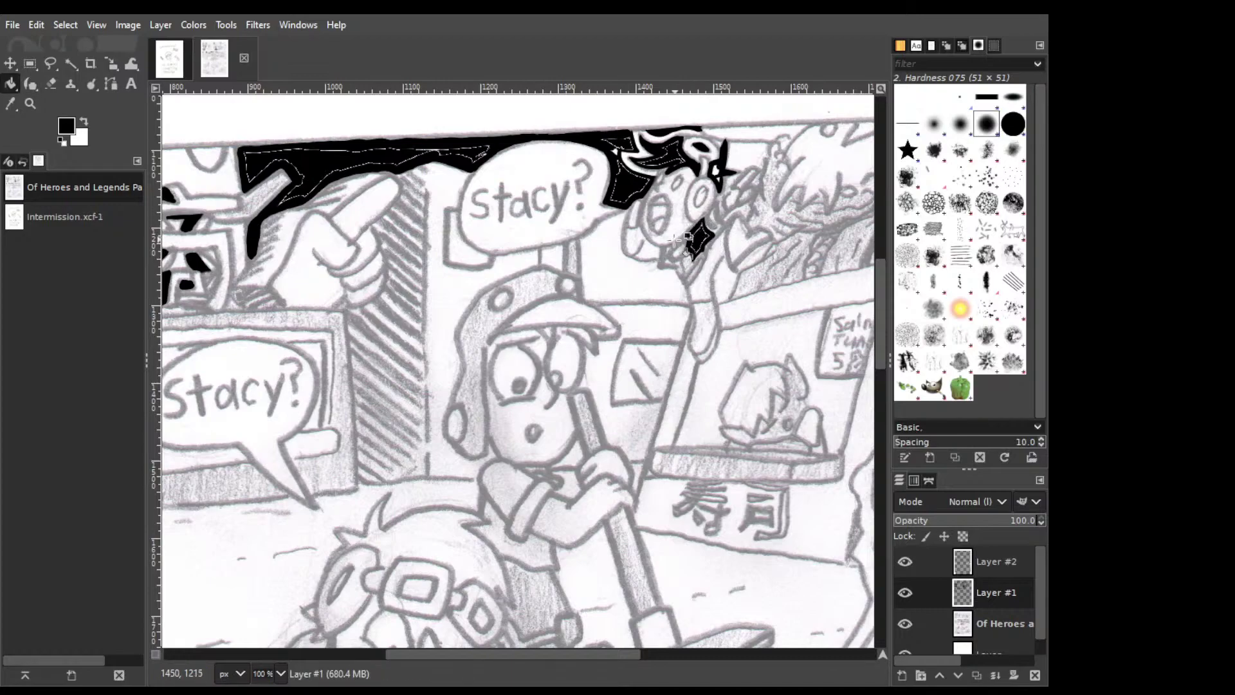
# Ink the small dark shapes under the goggled character's chin, joining them to the filled patch beside the neck.
pyautogui.press('p')
pyautogui.moveTo(673, 245); pyautogui.dragTo(662, 258)
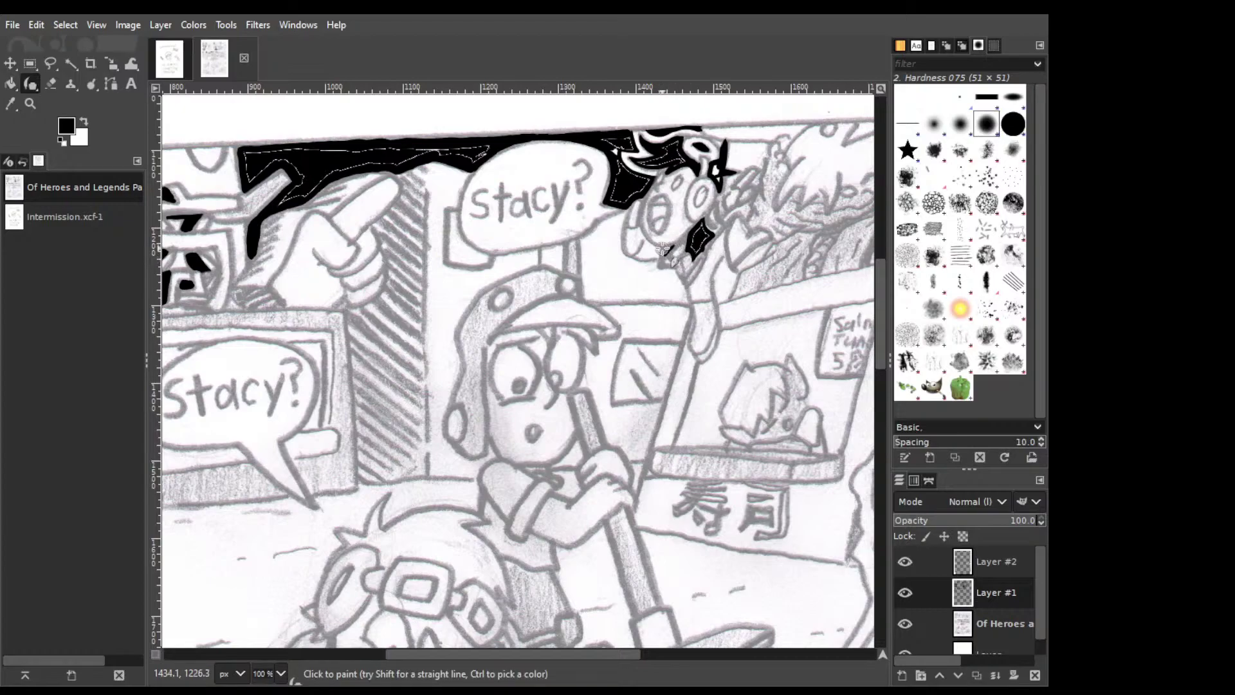
pyautogui.press('ctrl')
pyautogui.moveTo(661, 260); pyautogui.dragTo(665, 256)
pyautogui.press('ctrl')
pyautogui.moveTo(673, 262); pyautogui.dragTo(687, 260)
pyautogui.click(675, 262)
# Ink the goggled character's open mouth, and outline and fill the dark patch at the near side of the face with black.
pyautogui.moveTo(660, 211); pyautogui.dragTo(662, 220)
pyautogui.moveTo(639, 225)
pyautogui.mouseDown()
pyautogui.moveTo(628, 256)
pyautogui.moveTo(625, 226)
pyautogui.mouseUp()
pyautogui.hotkey('shift', 'b')
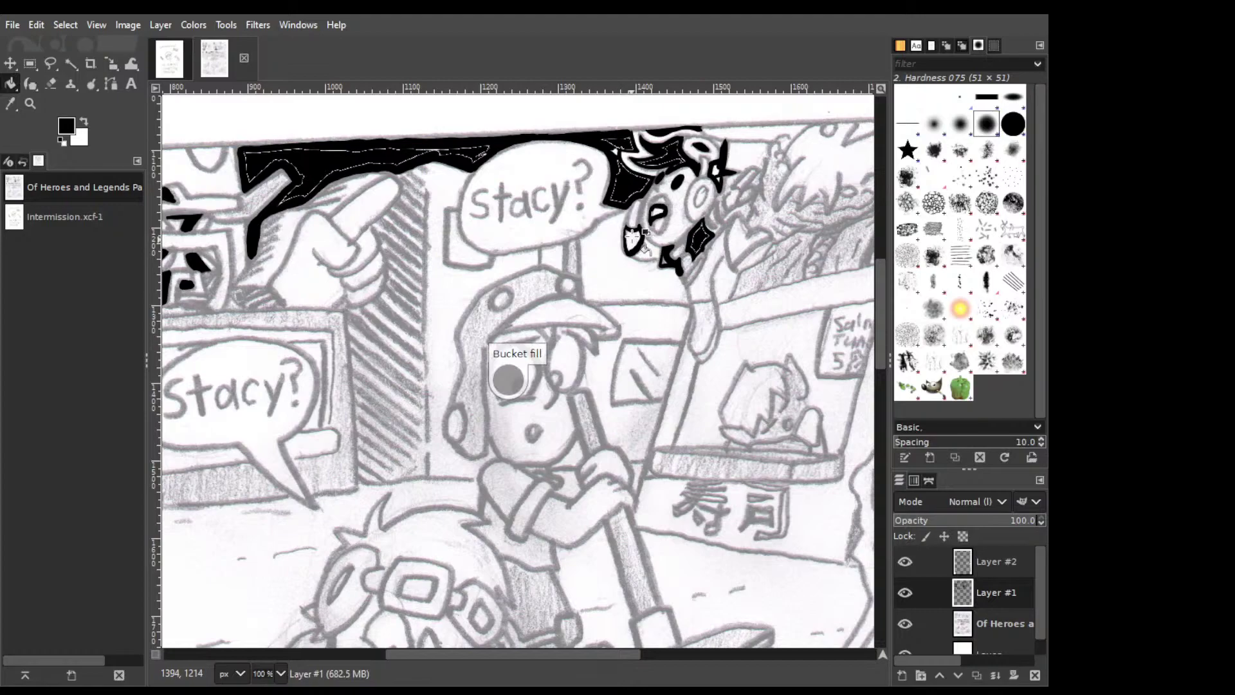
pyautogui.click(631, 240)
pyautogui.press('k')
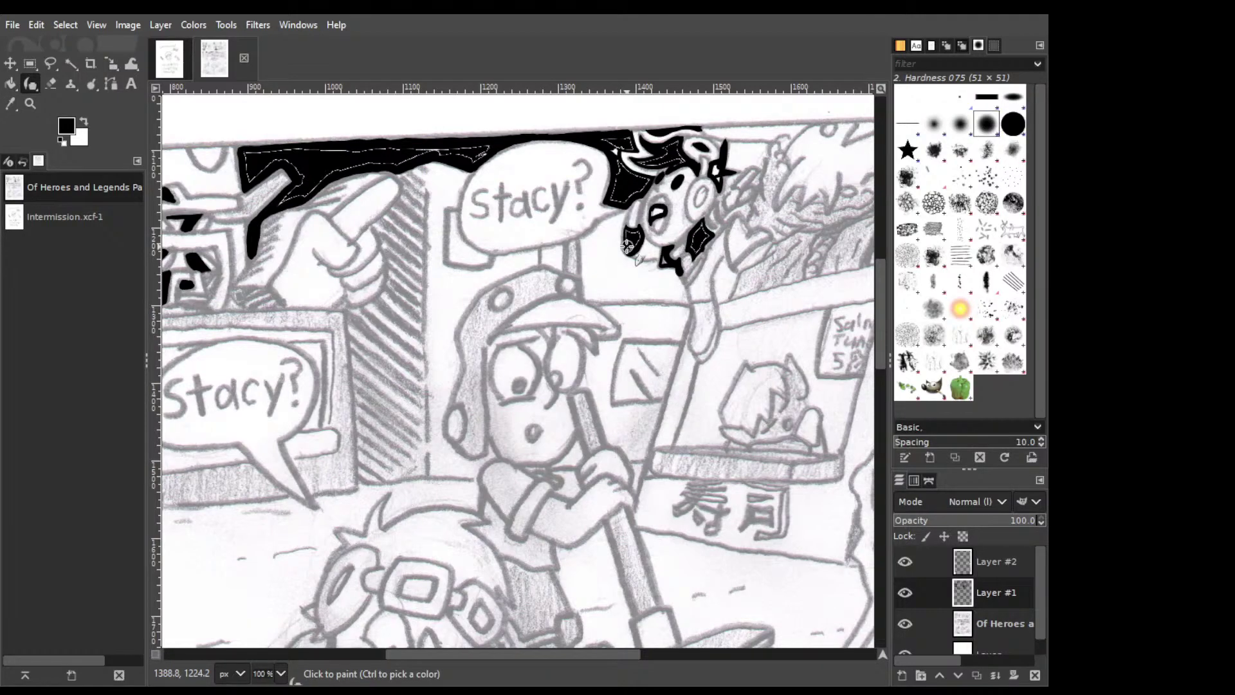
pyautogui.moveTo(627, 245)
pyautogui.mouseDown()
pyautogui.moveTo(628, 232)
pyautogui.moveTo(631, 245)
pyautogui.mouseUp()
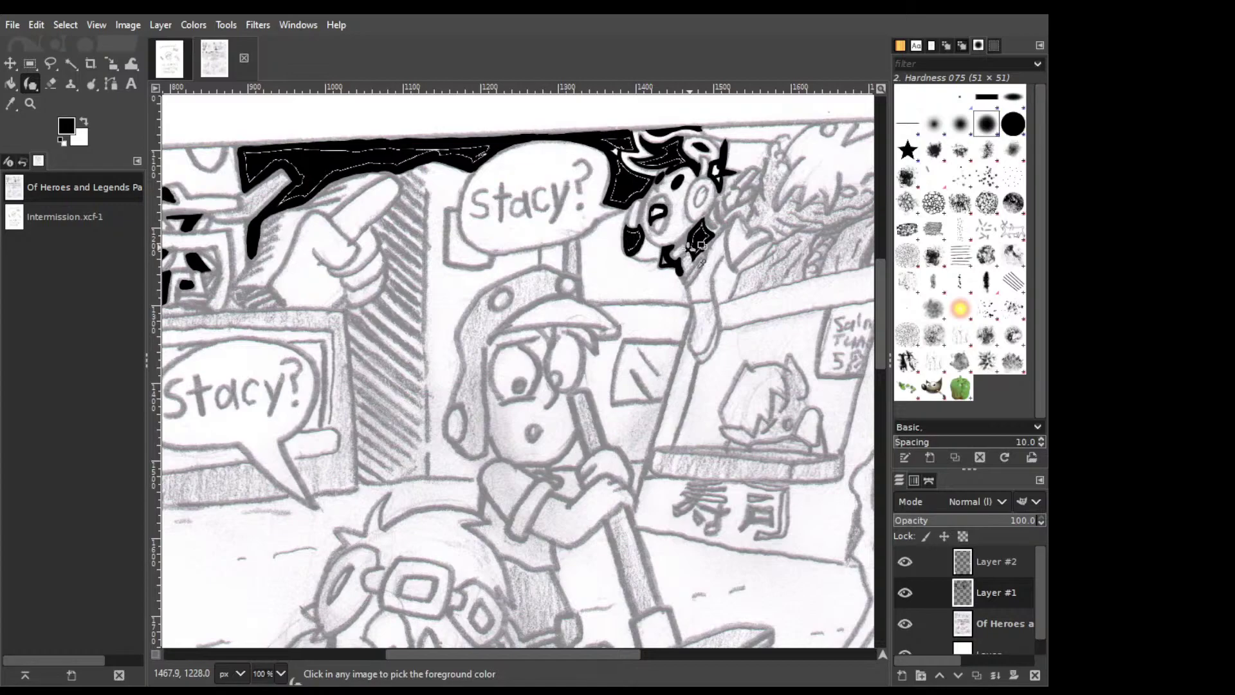
# Extend the black ink beneath the goggled character's chin, and outline and fill the rounded dark shape hanging below it.
pyautogui.moveTo(701, 246)
pyautogui.mouseDown()
pyautogui.moveTo(683, 260)
pyautogui.moveTo(707, 251)
pyautogui.mouseUp()
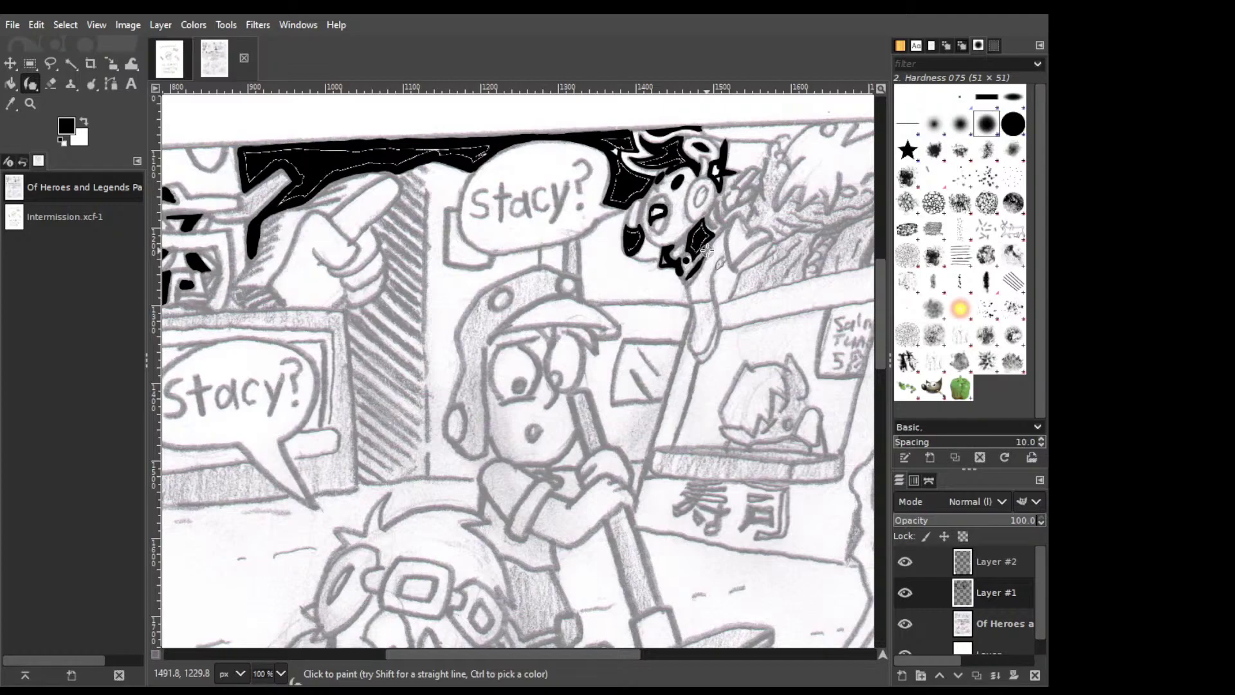
pyautogui.hotkey('ctrl', 'z')
pyautogui.moveTo(703, 257)
pyautogui.mouseDown()
pyautogui.moveTo(687, 284)
pyautogui.moveTo(706, 252)
pyautogui.mouseUp()
pyautogui.moveTo(709, 301)
pyautogui.mouseDown()
pyautogui.moveTo(696, 354)
pyautogui.moveTo(693, 304)
pyautogui.moveTo(713, 302)
pyautogui.mouseUp()
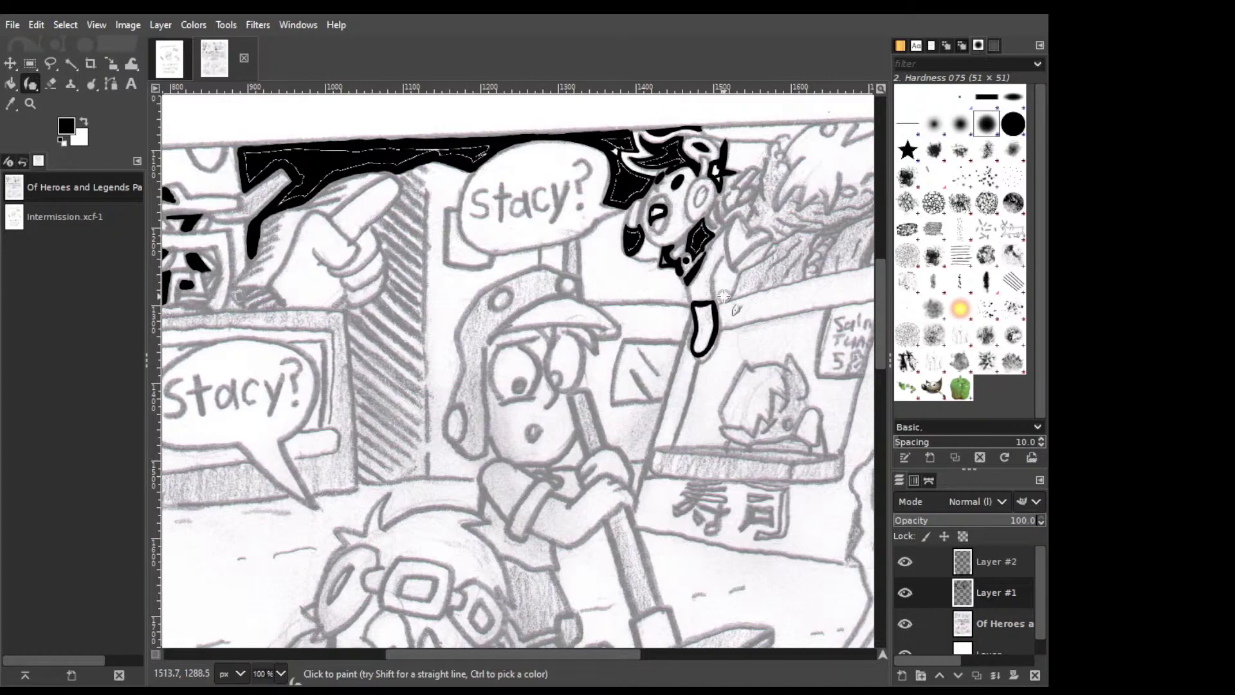
pyautogui.hotkey('shift', 'b')
pyautogui.click(704, 318)
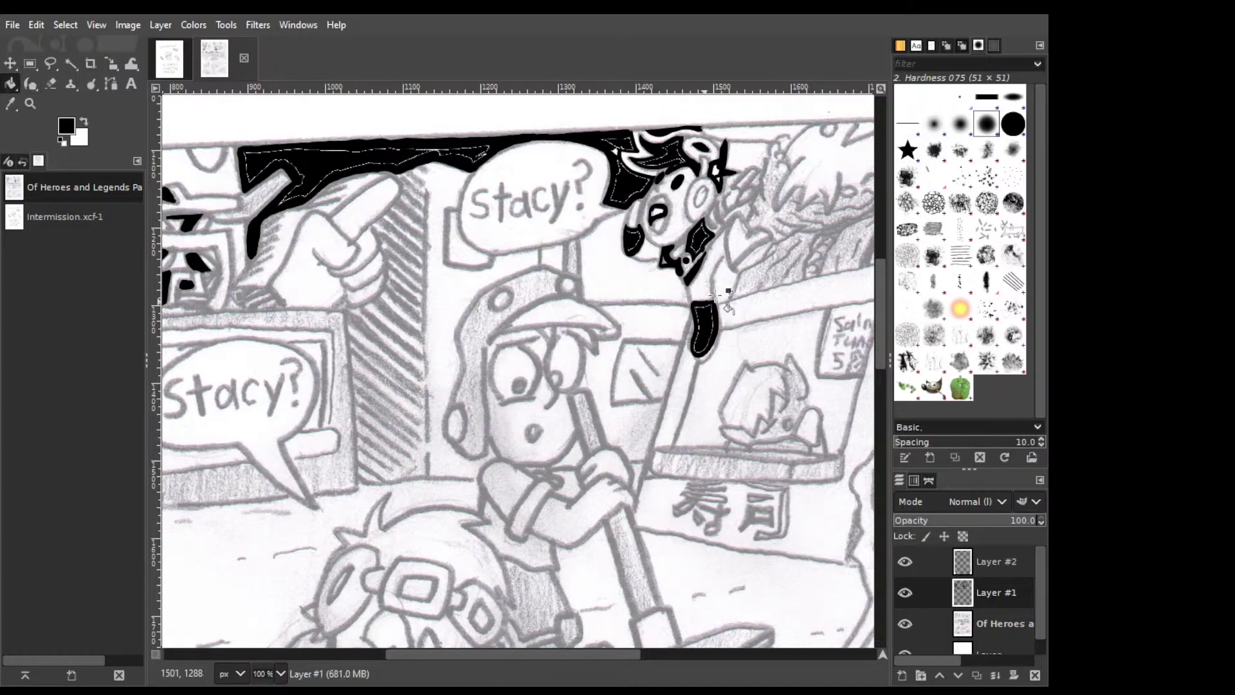
# Ink the near side edge of the sushi stall's window opening from the filled rounded shape down to the lower corner.
pyautogui.press('p')
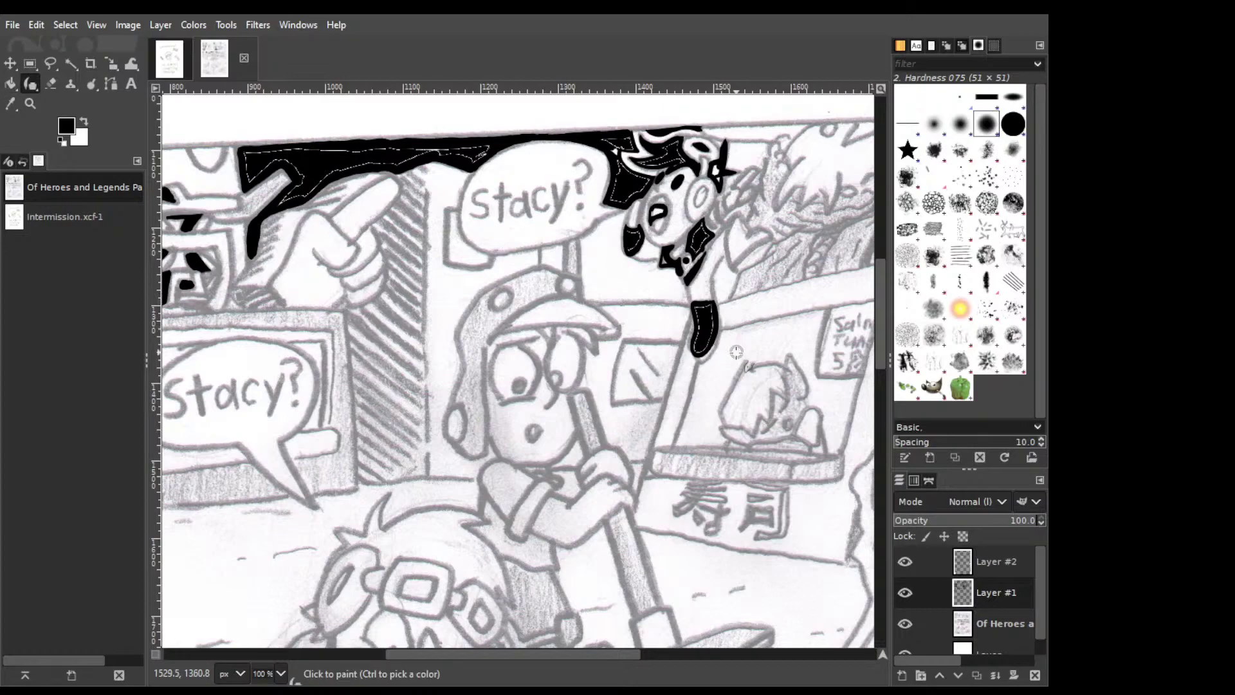
pyautogui.click(722, 329)
pyautogui.moveTo(721, 329)
pyautogui.mouseDown()
pyautogui.moveTo(700, 365)
pyautogui.moveTo(726, 325)
pyautogui.moveTo(695, 377)
pyautogui.moveTo(697, 366)
pyautogui.moveTo(677, 440)
pyautogui.mouseUp()
pyautogui.hotkey('ctrl', 'z')
pyautogui.moveTo(691, 392); pyautogui.dragTo(676, 448)
pyautogui.hotkey('ctrl', 'z')
pyautogui.hotkey('ctrl', 'y')
pyautogui.hotkey('ctrl', 'z')
pyautogui.moveTo(679, 437)
pyautogui.mouseDown()
pyautogui.moveTo(725, 444)
pyautogui.moveTo(681, 443)
pyautogui.moveTo(713, 441)
pyautogui.mouseUp()
pyautogui.hotkey('ctrl', 'z')
pyautogui.hotkey('ctrl', 'z')
# Ink the back contour of the small figure in the stall window down to the counter, and ink the window's upper edge.
pyautogui.moveTo(744, 350); pyautogui.dragTo(723, 399)
pyautogui.hotkey('ctrl', 'z')
pyautogui.moveTo(747, 356); pyautogui.dragTo(724, 393)
pyautogui.hotkey('ctrl', 'z')
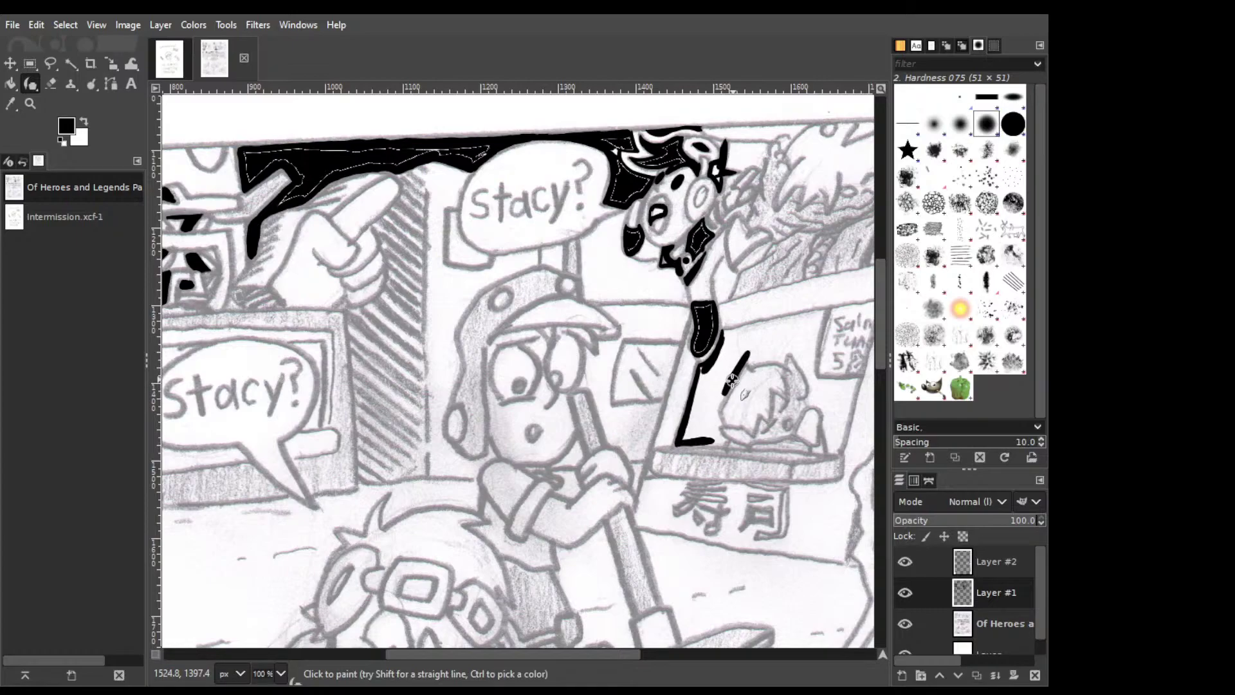
pyautogui.hotkey('ctrl', 'z')
pyautogui.moveTo(745, 356)
pyautogui.mouseDown()
pyautogui.moveTo(717, 418)
pyautogui.moveTo(716, 406)
pyautogui.moveTo(723, 439)
pyautogui.mouseUp()
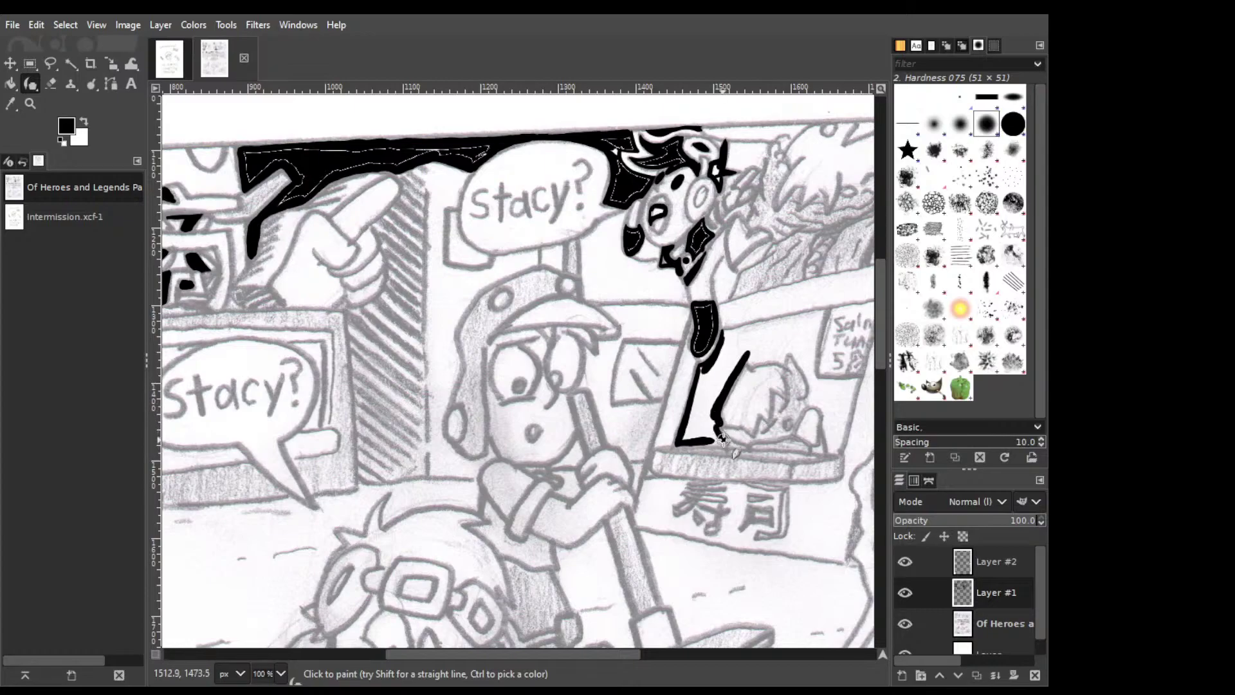
pyautogui.moveTo(725, 439); pyautogui.dragTo(706, 443)
pyautogui.moveTo(720, 332); pyautogui.dragTo(759, 325)
pyautogui.moveTo(734, 330); pyautogui.dragTo(830, 311)
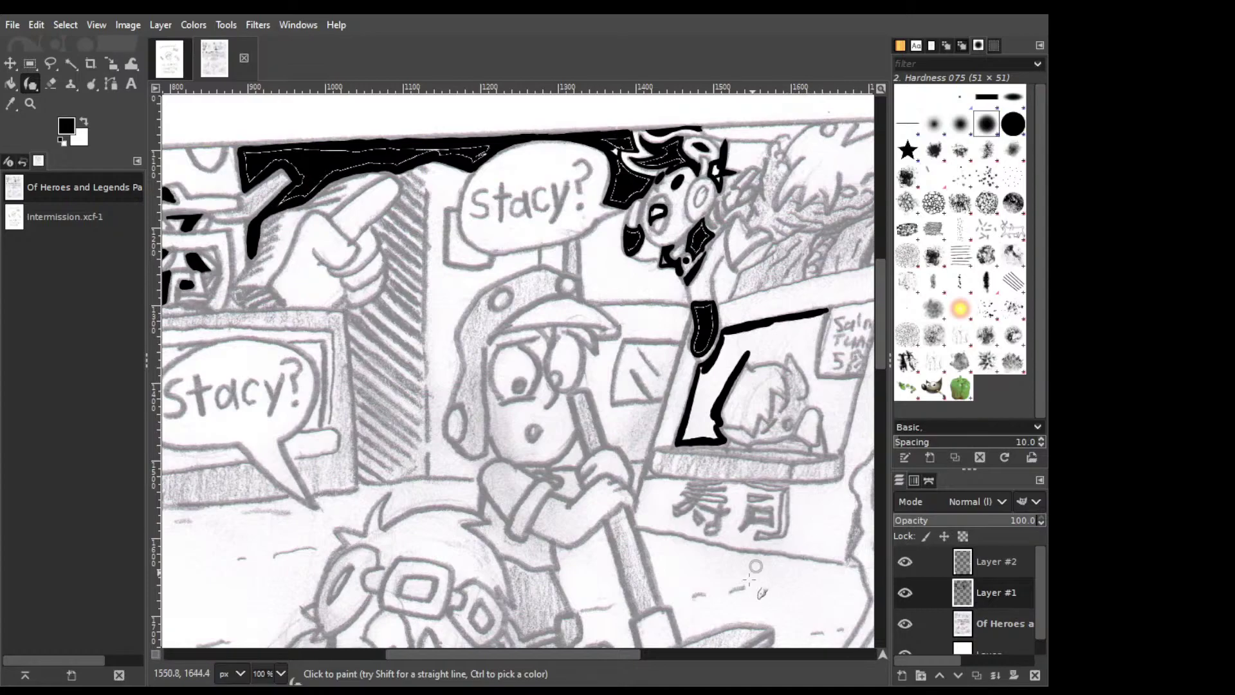
pyautogui.hscroll(3, 708, 521)
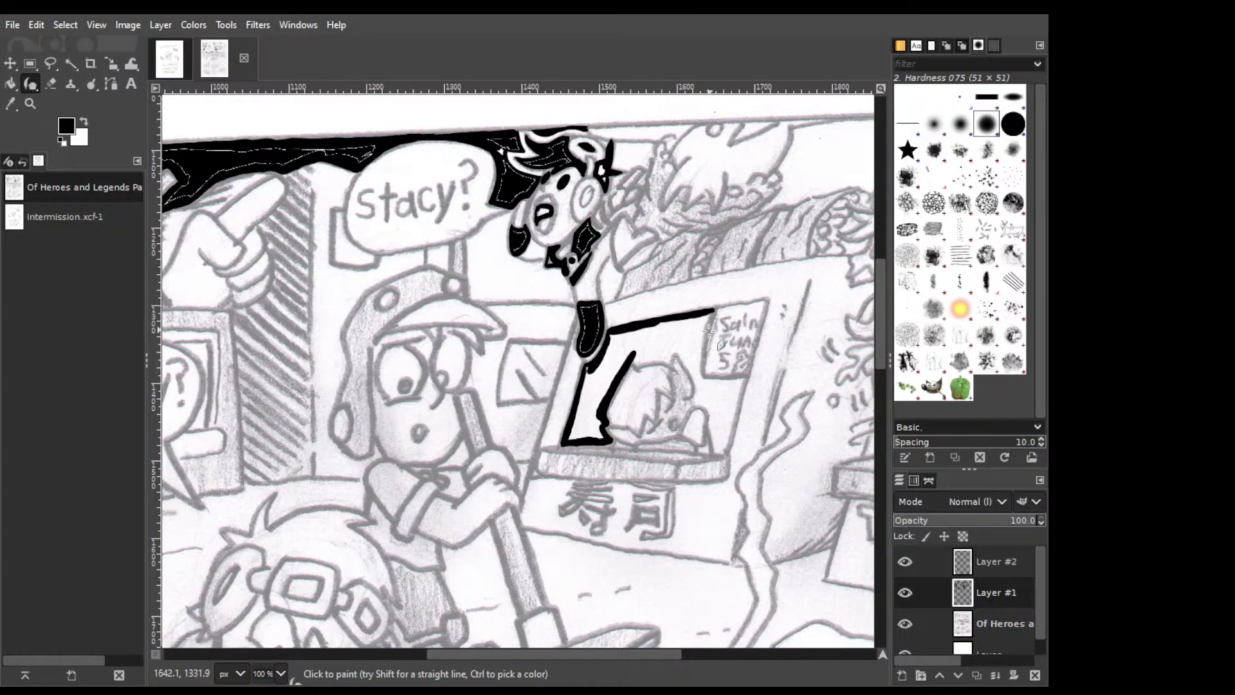
pyautogui.hscroll(3, 710, 329)
pyautogui.moveTo(710, 142)
pyautogui.mouseDown()
pyautogui.moveTo(680, 151)
pyautogui.moveTo(698, 158)
pyautogui.mouseUp()
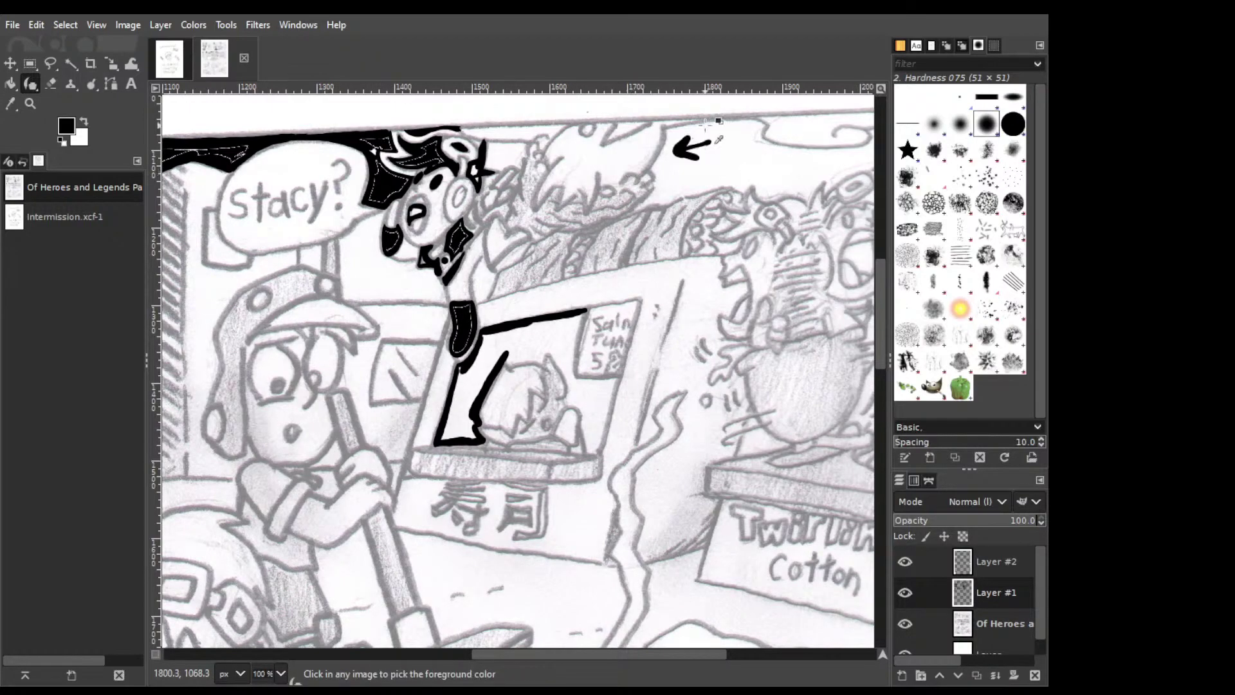
pyautogui.moveTo(677, 152); pyautogui.dragTo(689, 142)
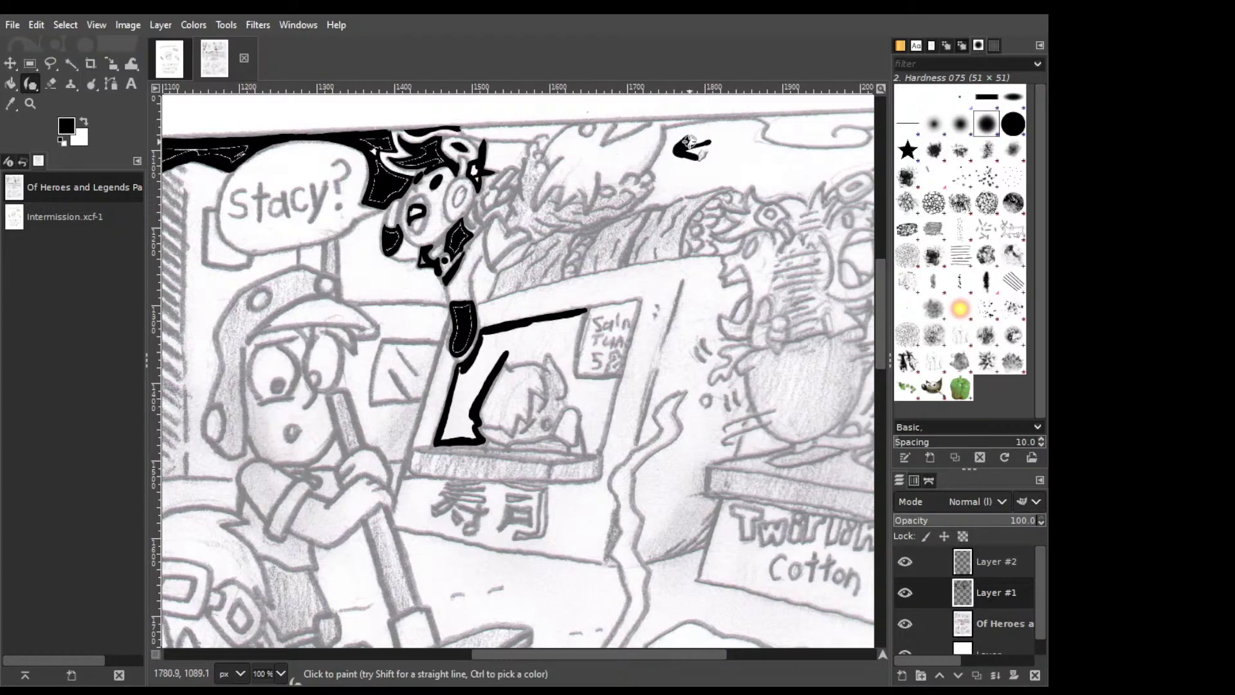
pyautogui.hotkey('ctrl', 'z')
pyautogui.hotkey('ctrl', 'z')
pyautogui.hotkey('ctrl', 'z')
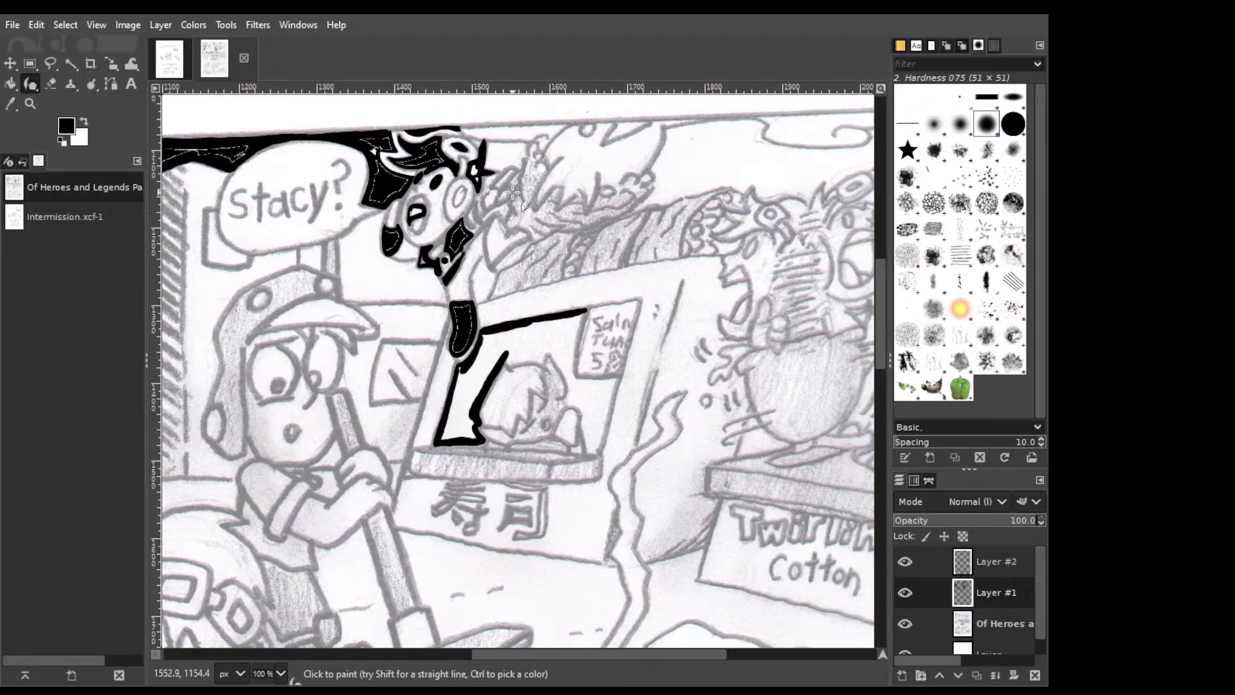
# Outline the triangular dark patch between the goggled character and the stall roof, and fill it with black.
pyautogui.moveTo(495, 212); pyautogui.dragTo(499, 250)
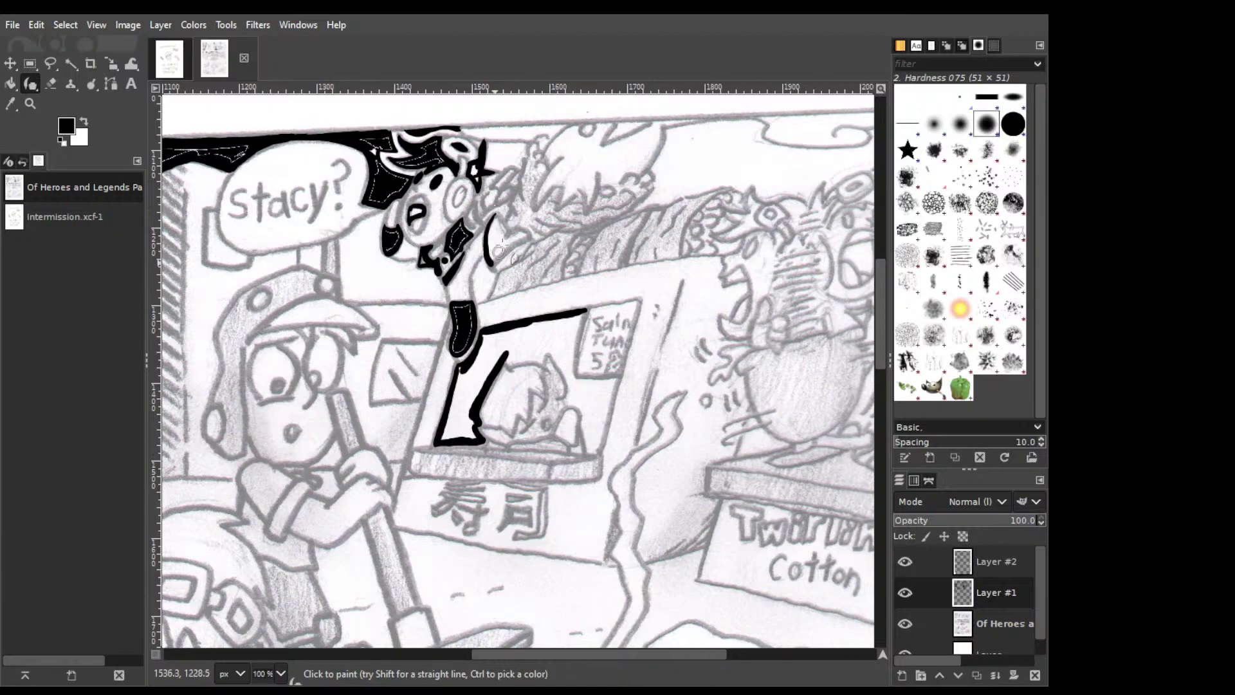
pyautogui.moveTo(495, 214); pyautogui.dragTo(512, 234)
pyautogui.moveTo(519, 230); pyautogui.dragTo(491, 264)
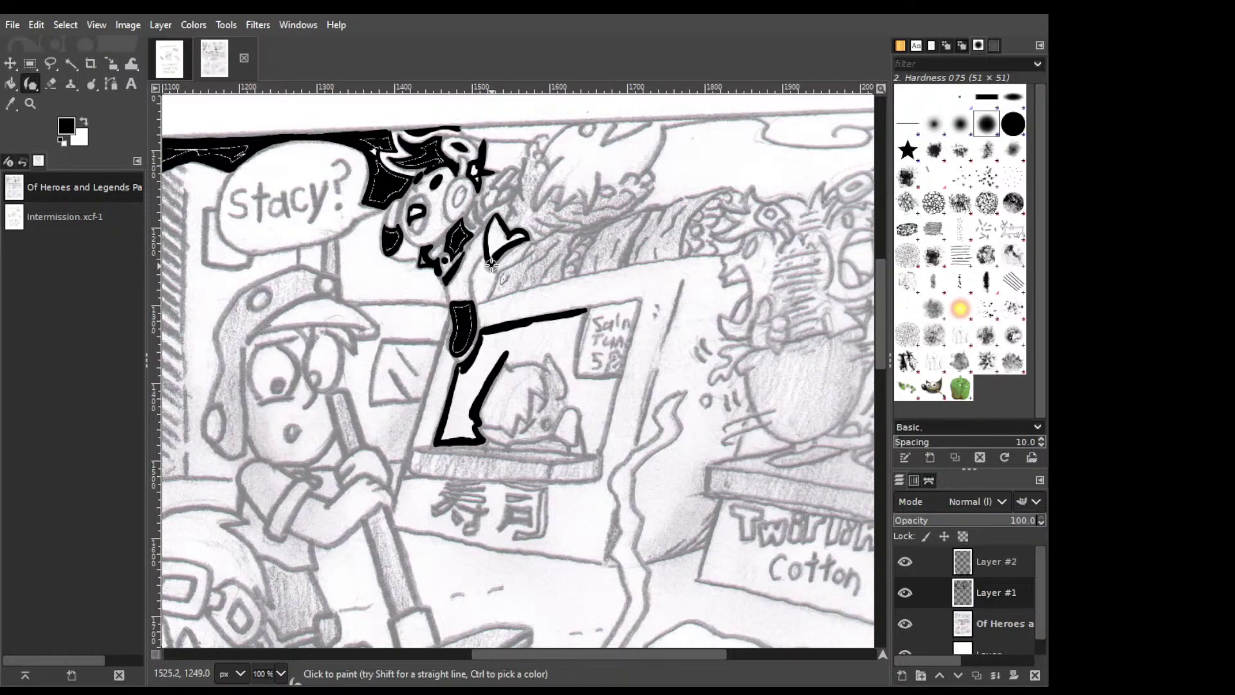
pyautogui.hotkey('shift', 'b')
pyautogui.click(502, 248)
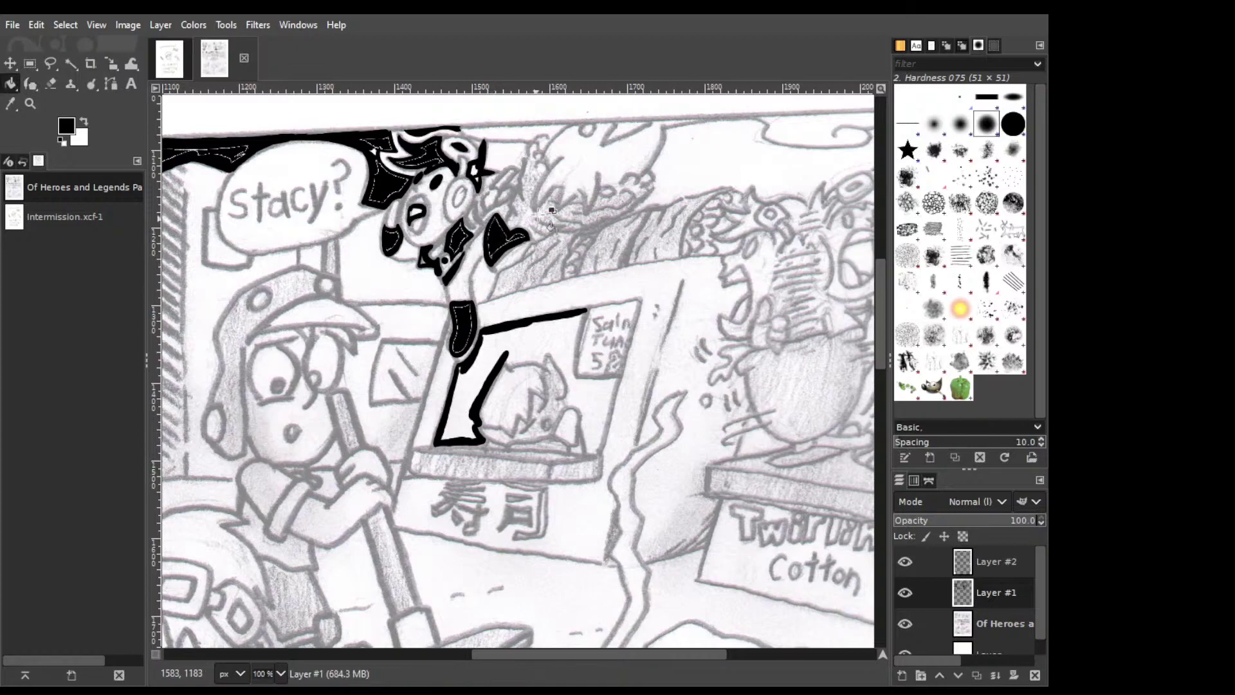
# Outline the small dark patch beside the goggled character's face, clean up its edge with the eraser, and fill it with black.
pyautogui.press('p')
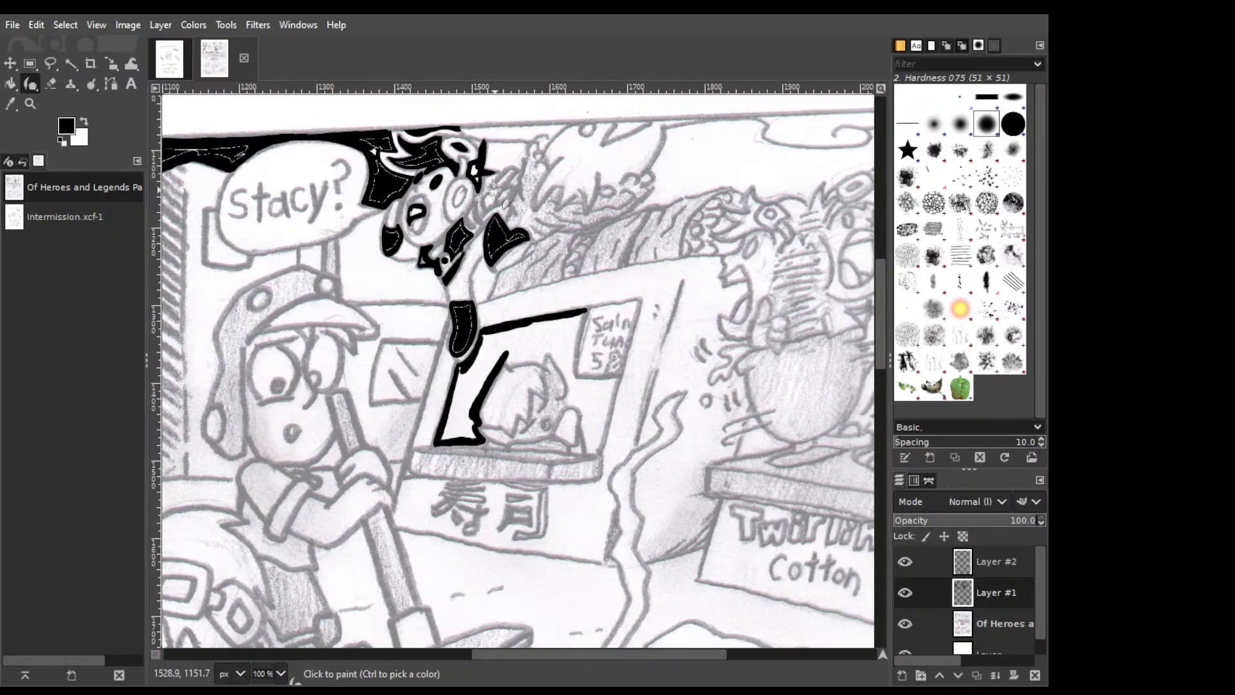
pyautogui.moveTo(493, 185); pyautogui.dragTo(480, 205)
pyautogui.hotkey('ctrl', 'z')
pyautogui.press('ctrl')
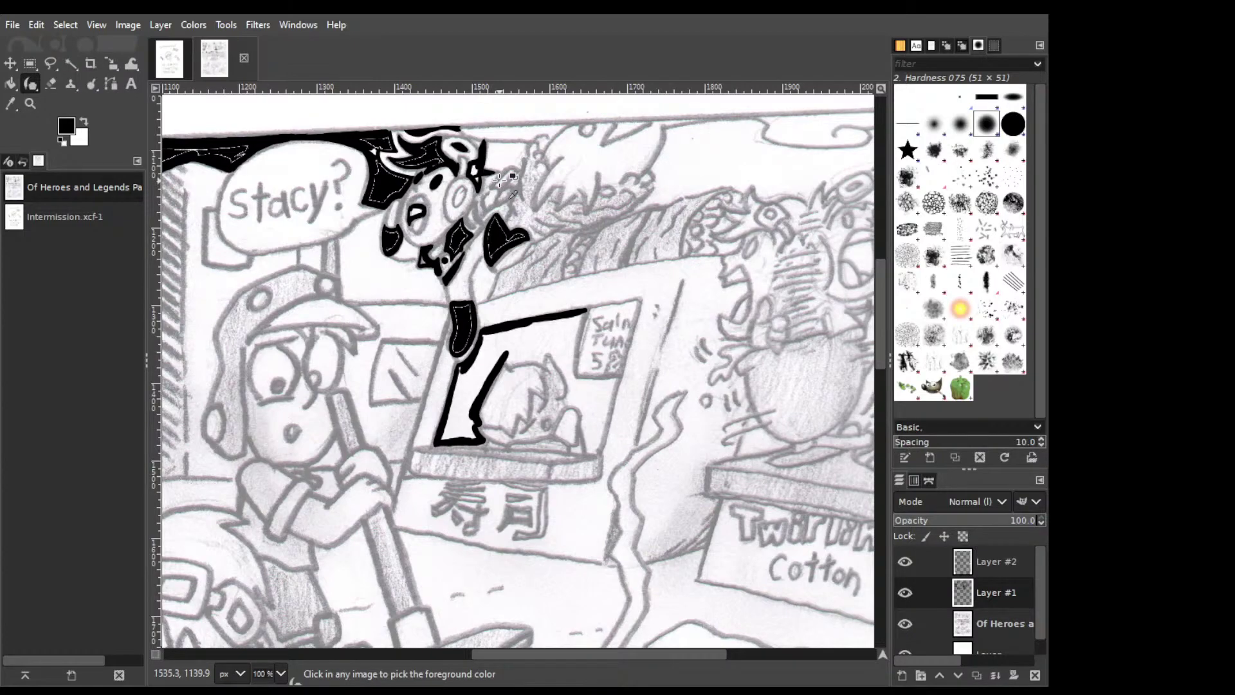
pyautogui.moveTo(486, 193)
pyautogui.mouseDown()
pyautogui.moveTo(506, 185)
pyautogui.moveTo(494, 201)
pyautogui.mouseUp()
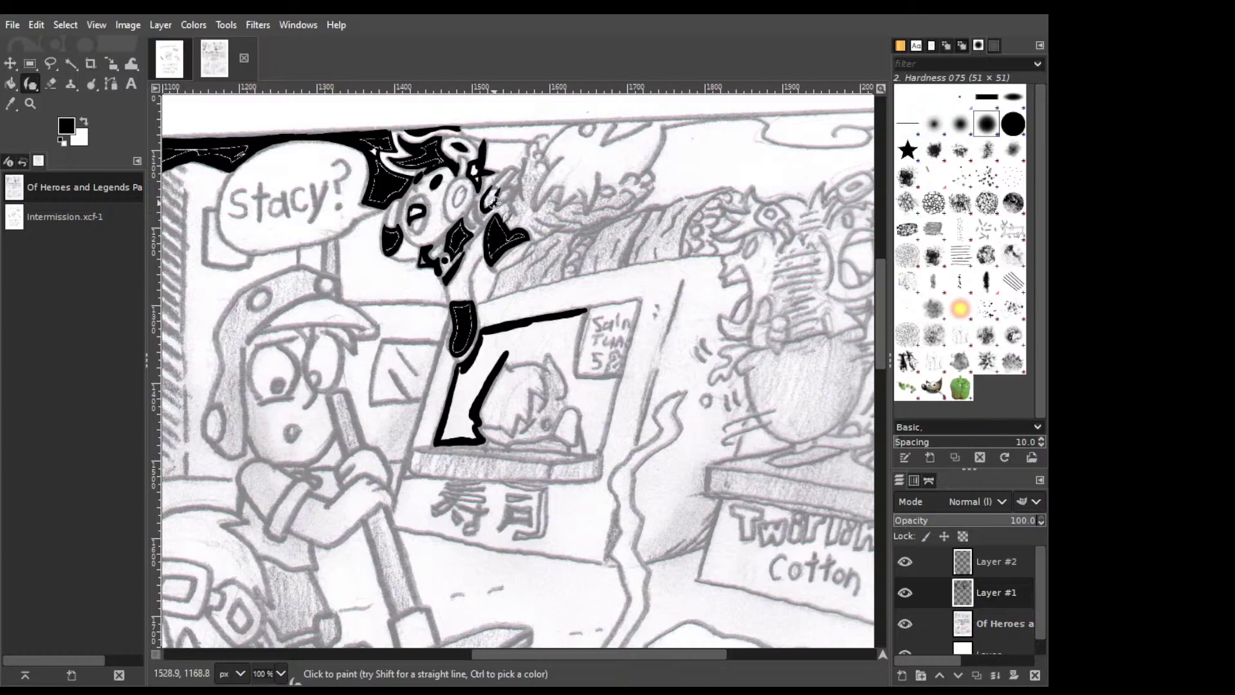
pyautogui.hotkey('shift', 'e')
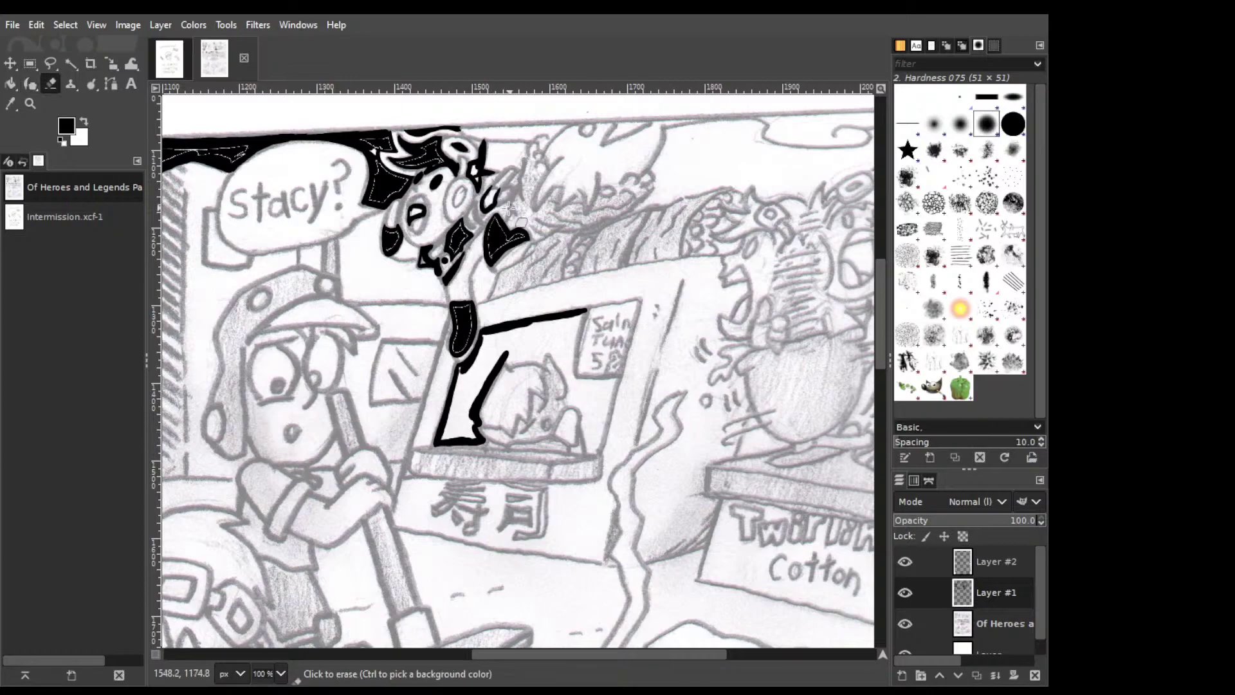
pyautogui.moveTo(507, 192); pyautogui.dragTo(504, 185)
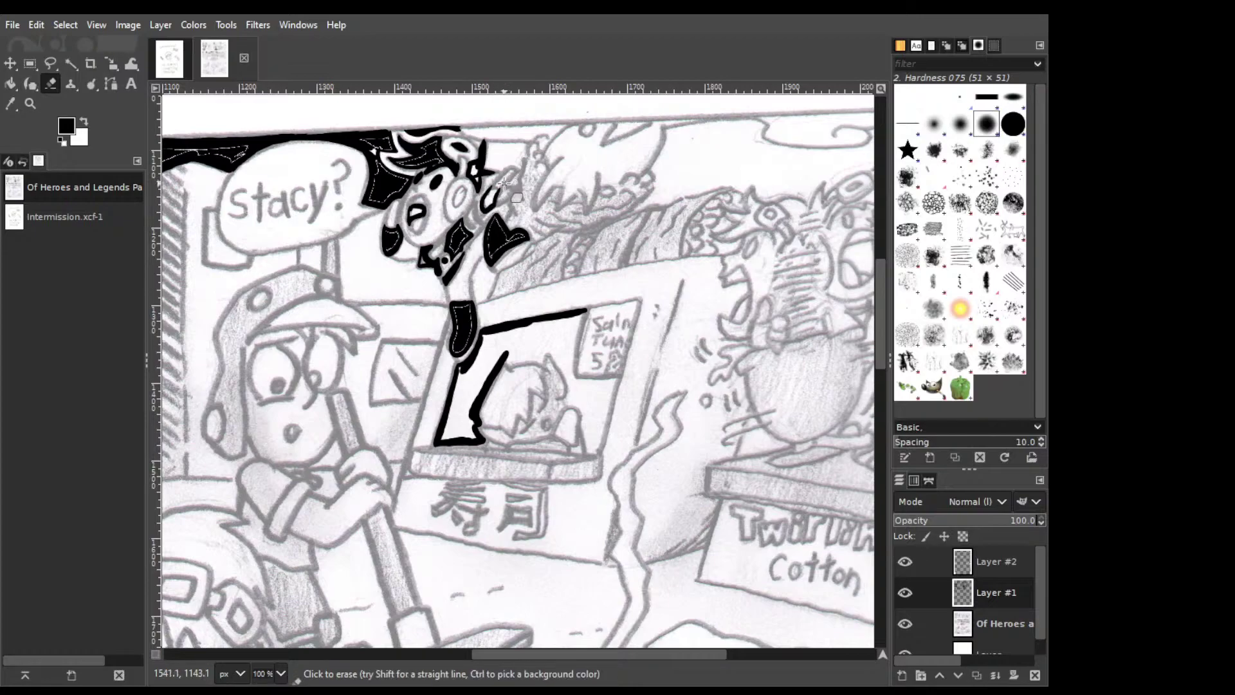
pyautogui.press('p')
pyautogui.moveTo(484, 198); pyautogui.dragTo(490, 187)
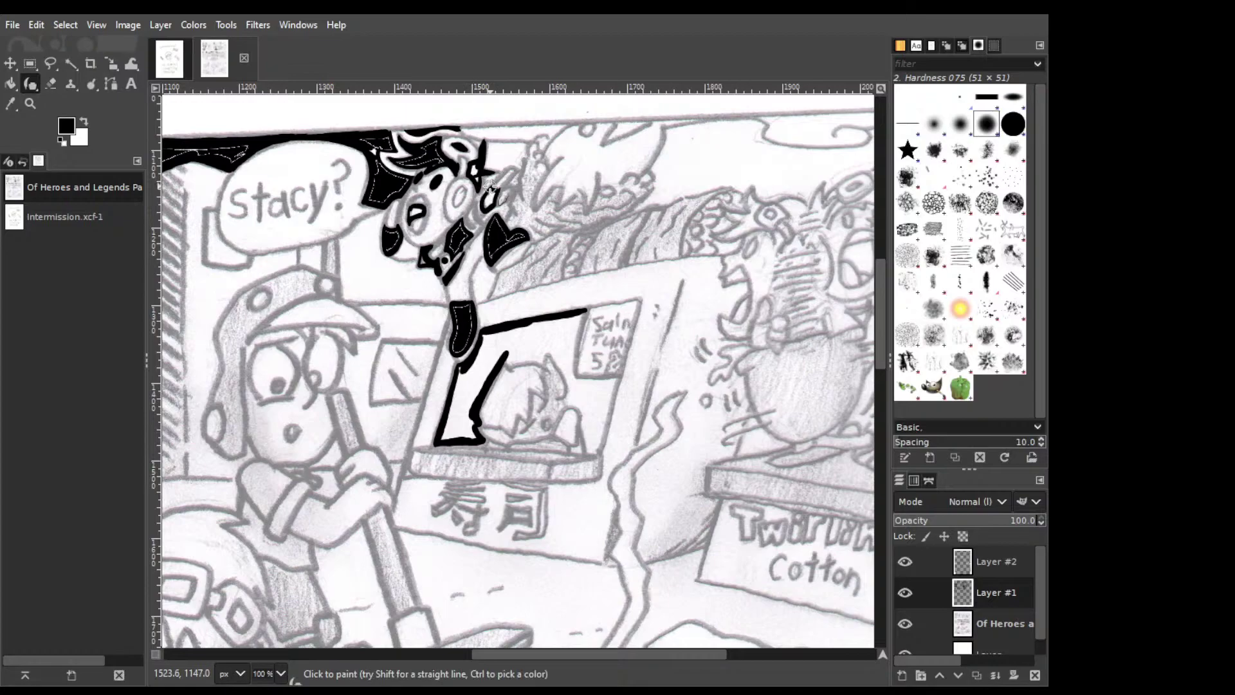
pyautogui.hotkey('shift', 'b')
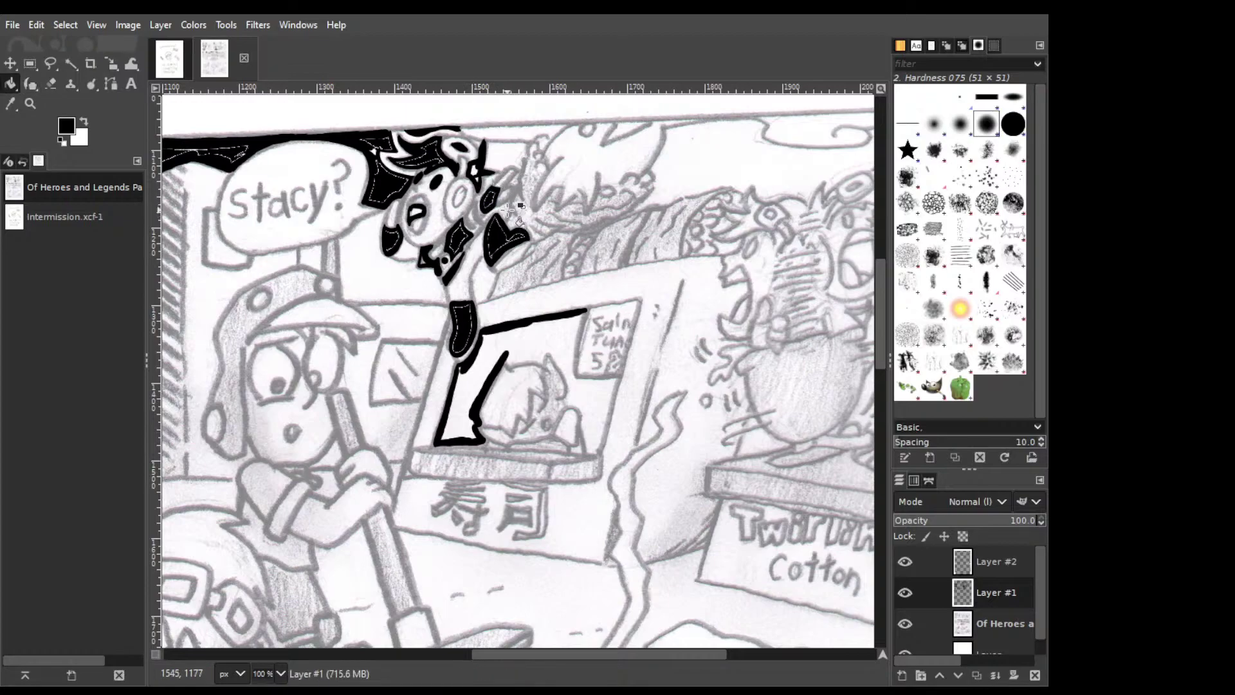
# Ink the spiky top of the small window figure's hair down its far side, and dot the dark spot on its face.
pyautogui.press('p')
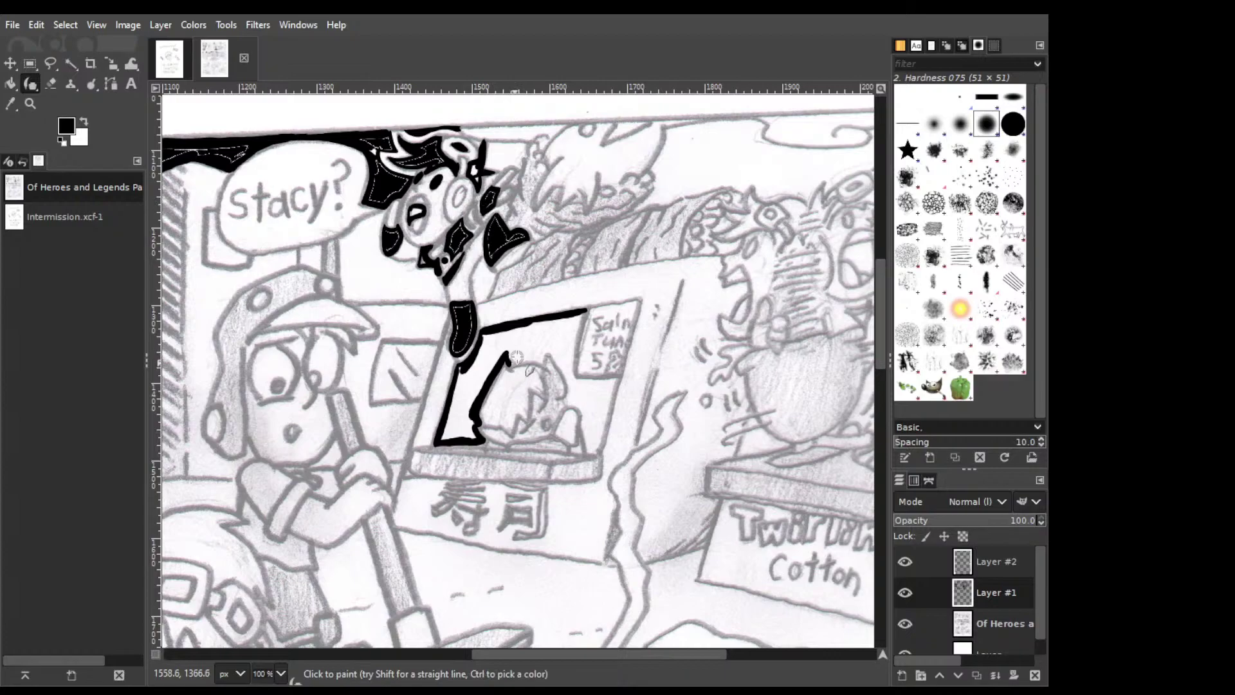
pyautogui.moveTo(509, 359); pyautogui.dragTo(545, 364)
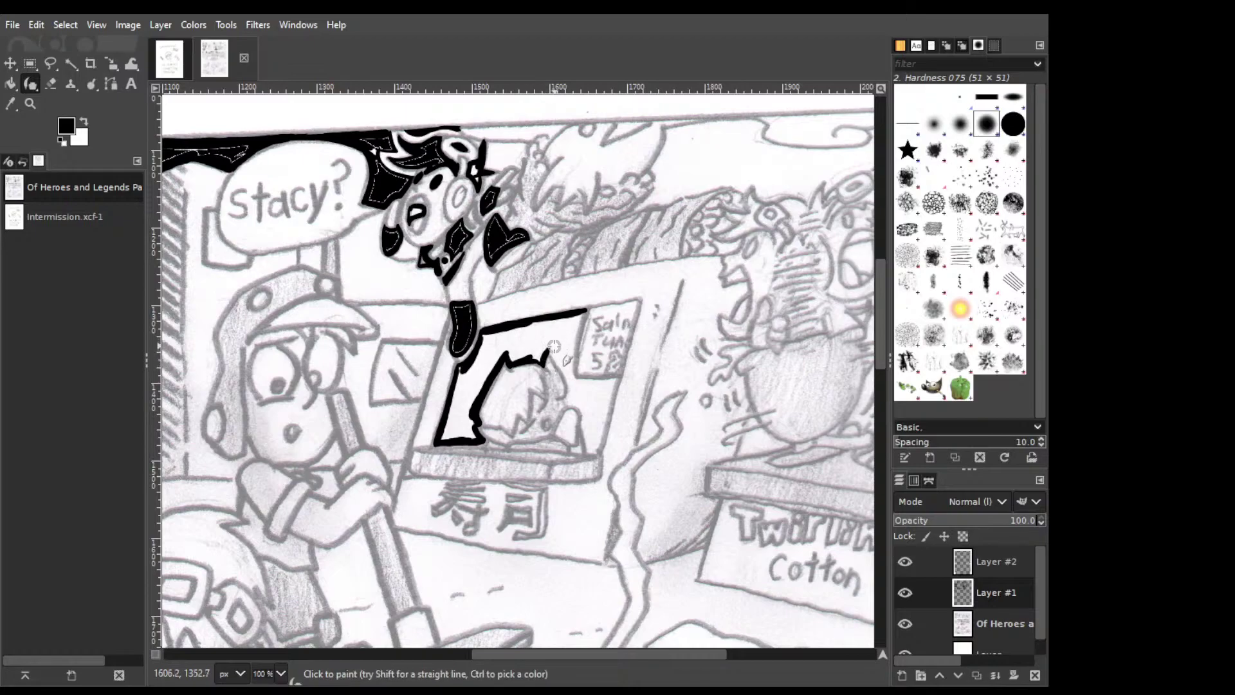
pyautogui.moveTo(550, 349); pyautogui.dragTo(569, 399)
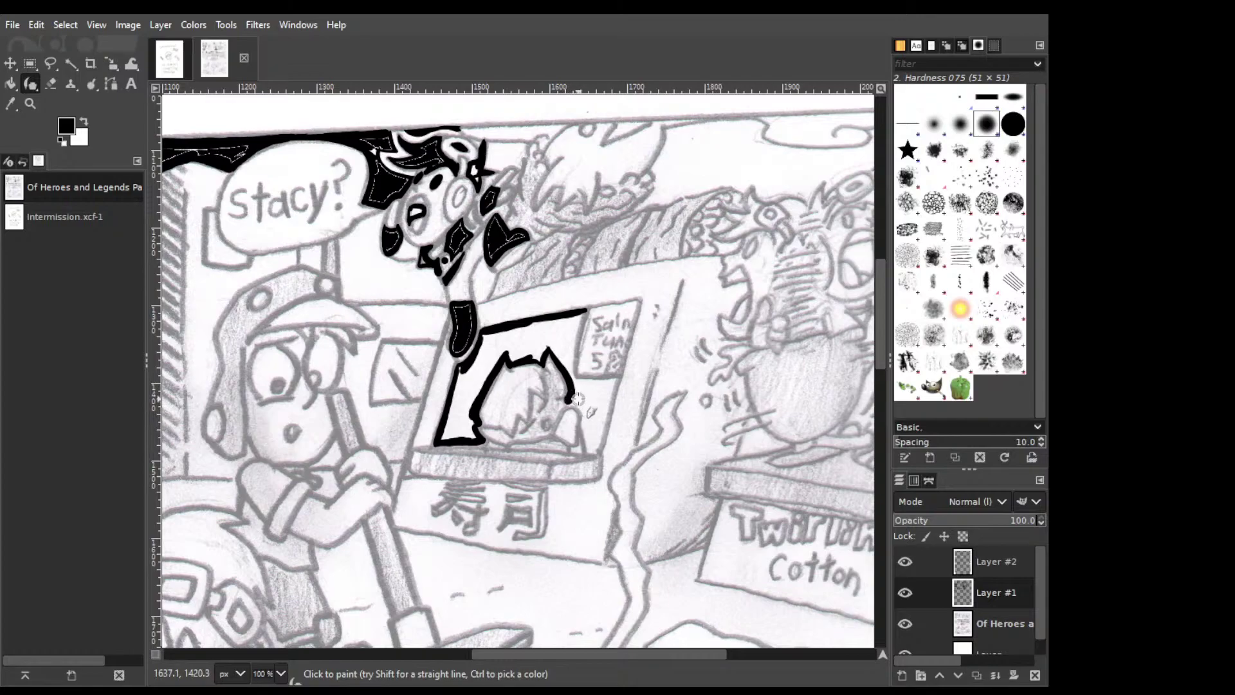
pyautogui.hotkey('ctrl', 'z')
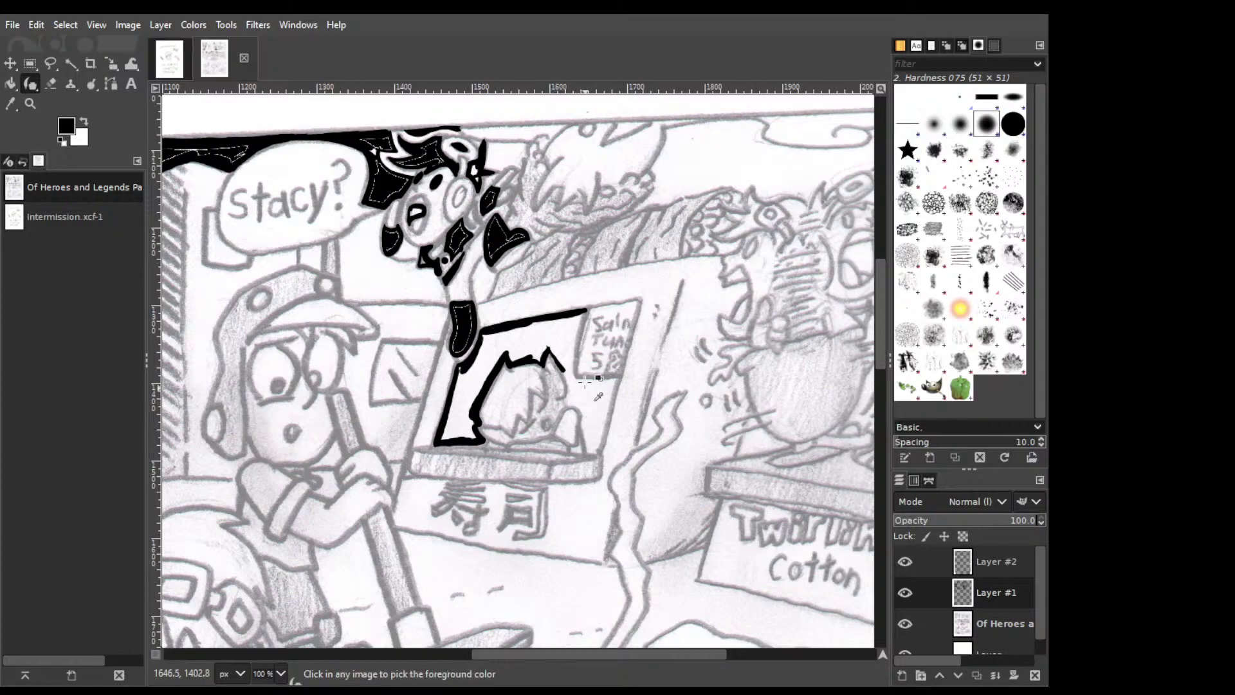
pyautogui.moveTo(562, 369); pyautogui.dragTo(569, 402)
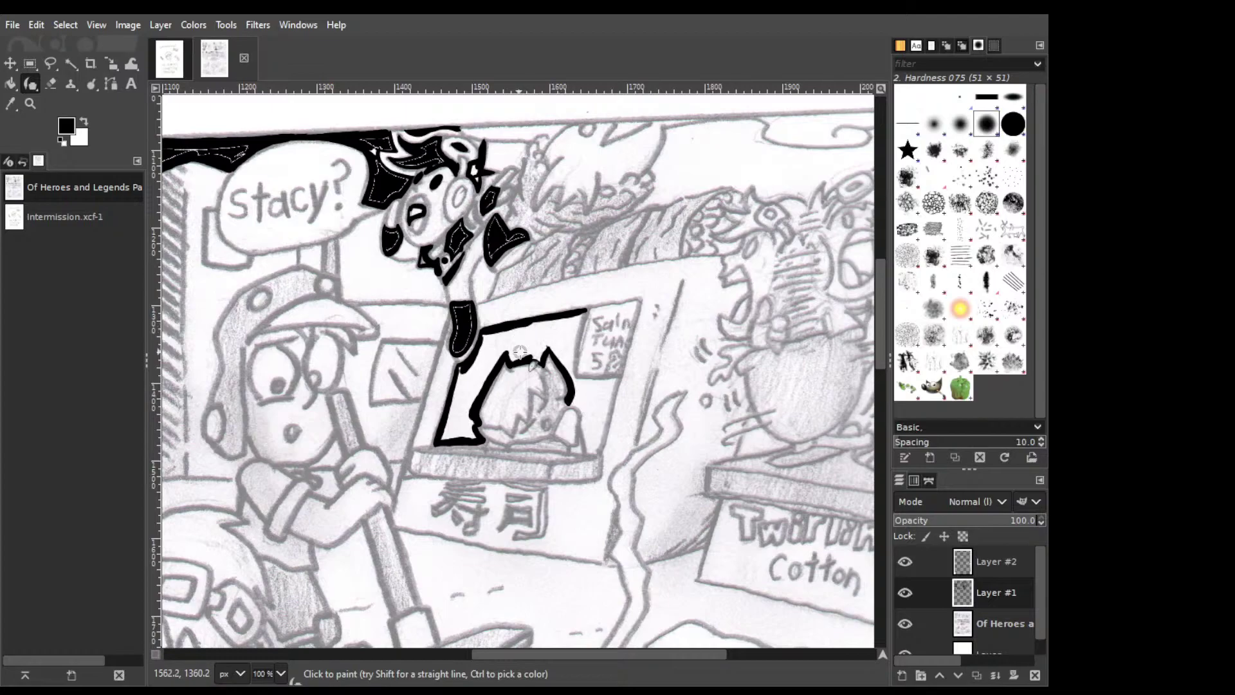
pyautogui.click(546, 424)
pyautogui.press('ctrl')
# Ink the small figure's far side down to the counter, and the window's far edge from the price sign to the counter.
pyautogui.moveTo(569, 399)
pyautogui.mouseDown()
pyautogui.moveTo(587, 414)
pyautogui.moveTo(587, 444)
pyautogui.mouseUp()
pyautogui.press('ctrl')
pyautogui.press('ctrl')
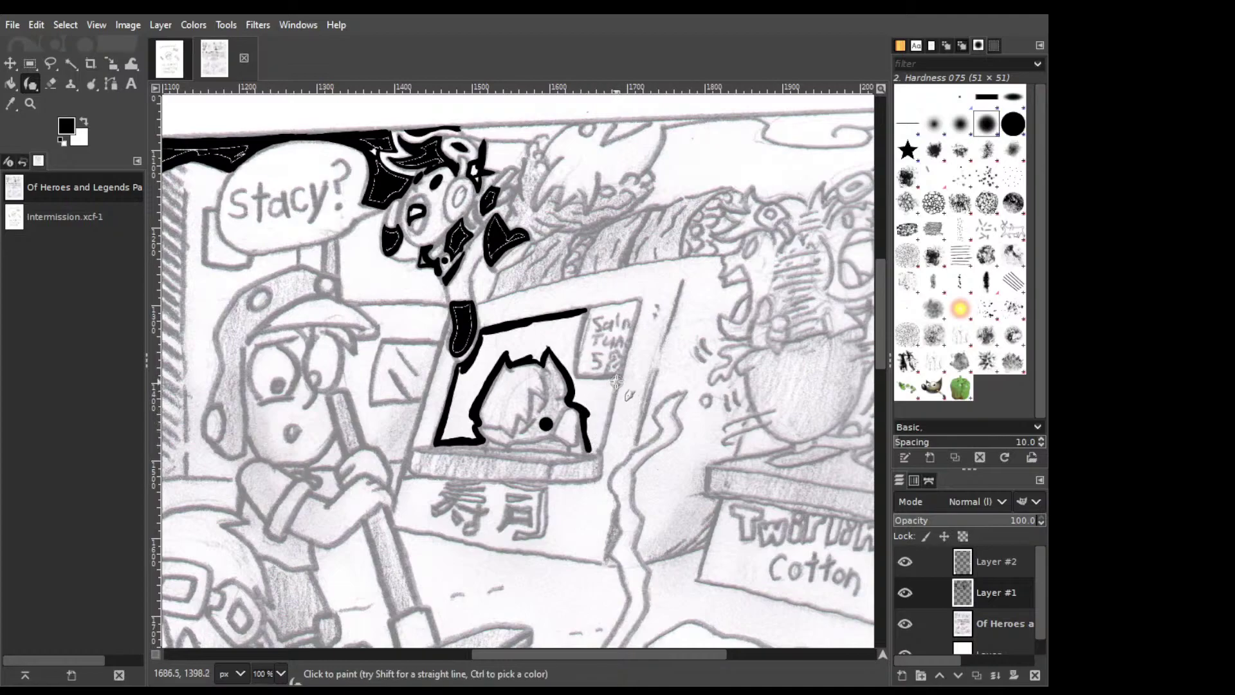
pyautogui.moveTo(617, 378); pyautogui.dragTo(590, 454)
pyautogui.press('ctrl')
pyautogui.press('ctrl')
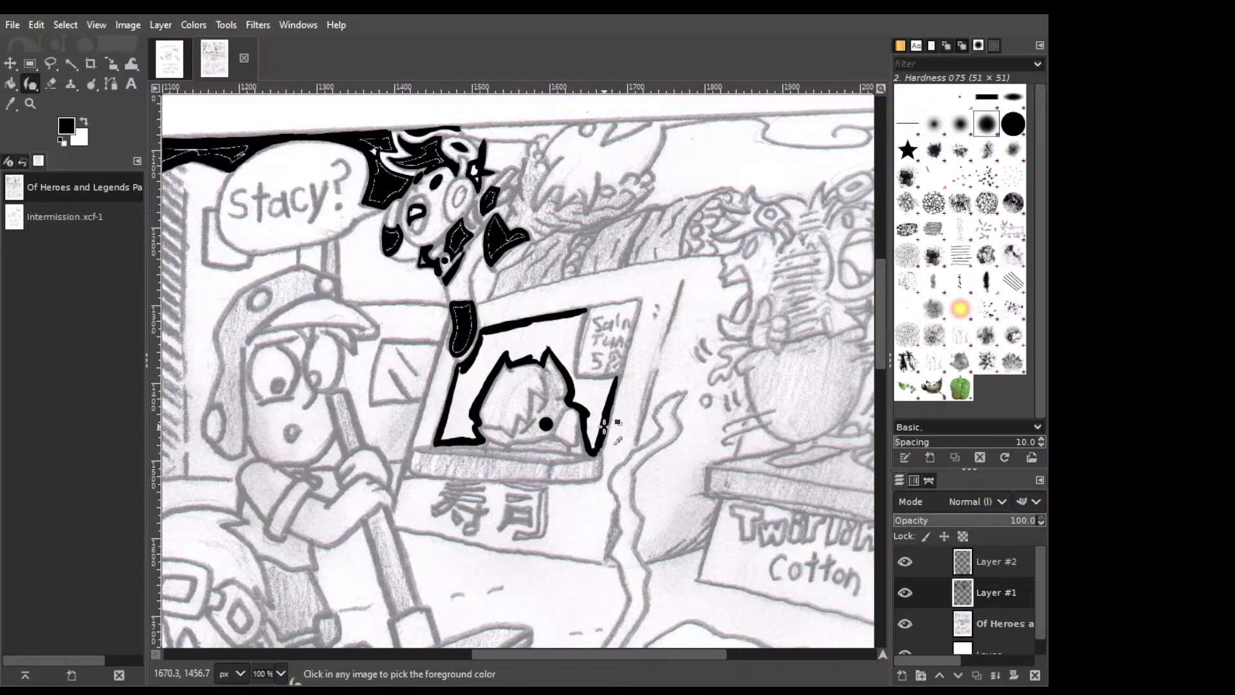
# Ink the window border around the price sign and fill the enclosed background behind the small figure with black.
pyautogui.moveTo(586, 312); pyautogui.dragTo(571, 351)
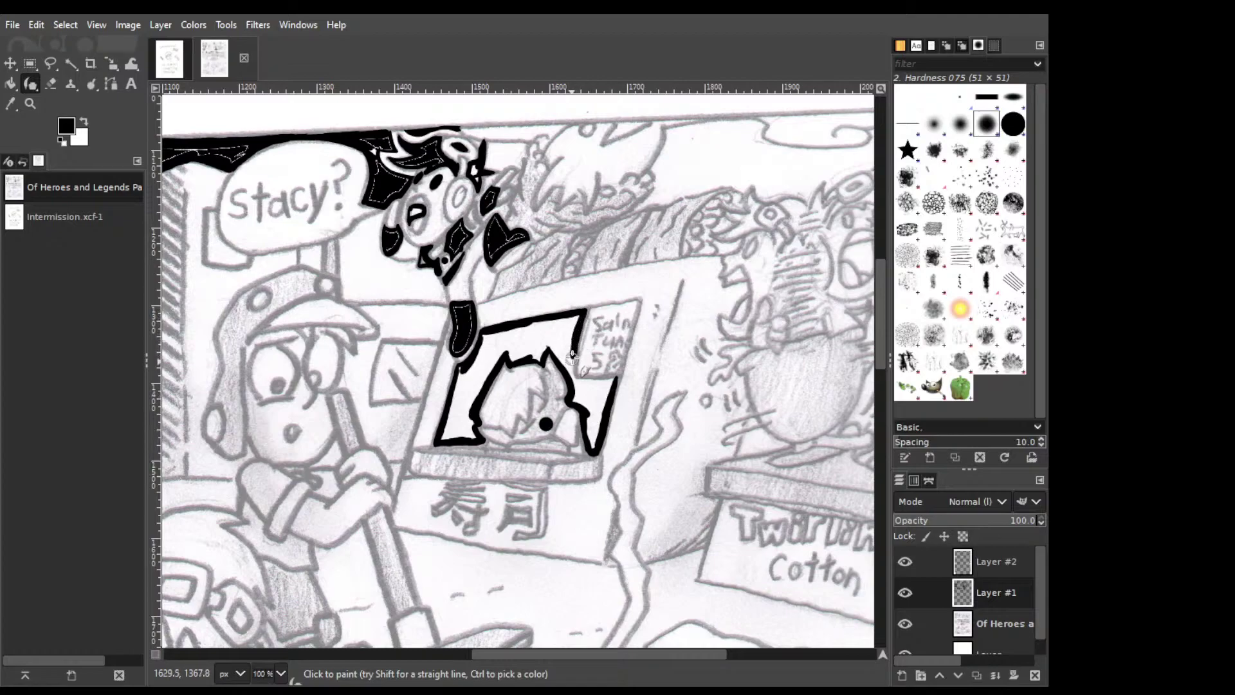
pyautogui.moveTo(579, 326)
pyautogui.mouseDown()
pyautogui.moveTo(572, 351)
pyautogui.moveTo(619, 377)
pyautogui.mouseUp()
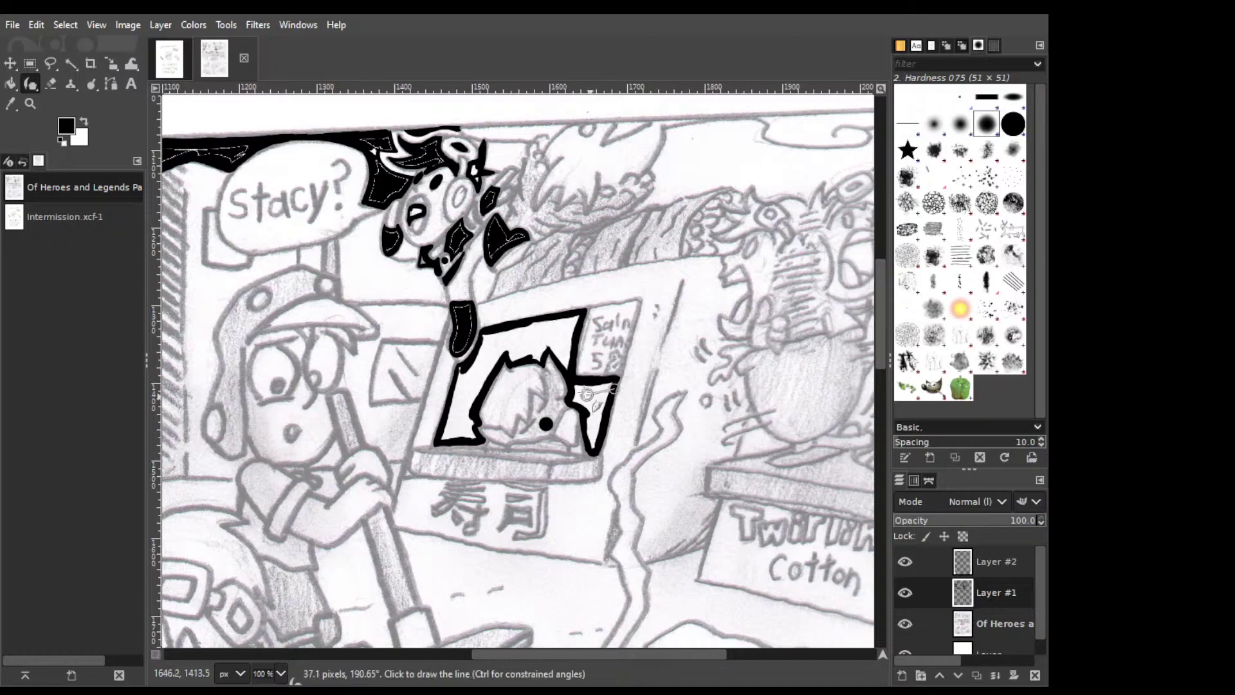
pyautogui.hotkey('ctrl', ',')
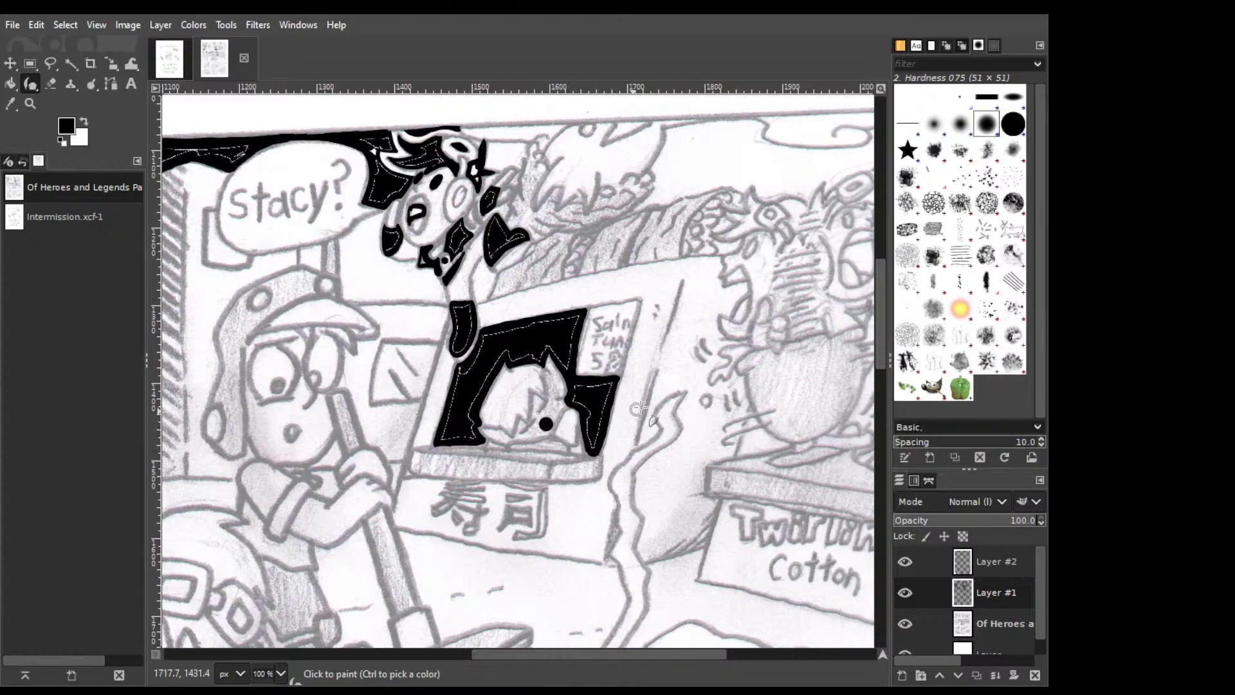
# Ink the long vertical stroke and bottom hook of the second kanji on the sushi stall's sign.
pyautogui.scroll(-2, 637, 407)
pyautogui.moveTo(542, 422); pyautogui.dragTo(542, 461)
pyautogui.hotkey('ctrl', 'z')
pyautogui.moveTo(544, 422)
pyautogui.mouseDown()
pyautogui.moveTo(514, 469)
pyautogui.moveTo(540, 463)
pyautogui.moveTo(547, 458)
pyautogui.mouseUp()
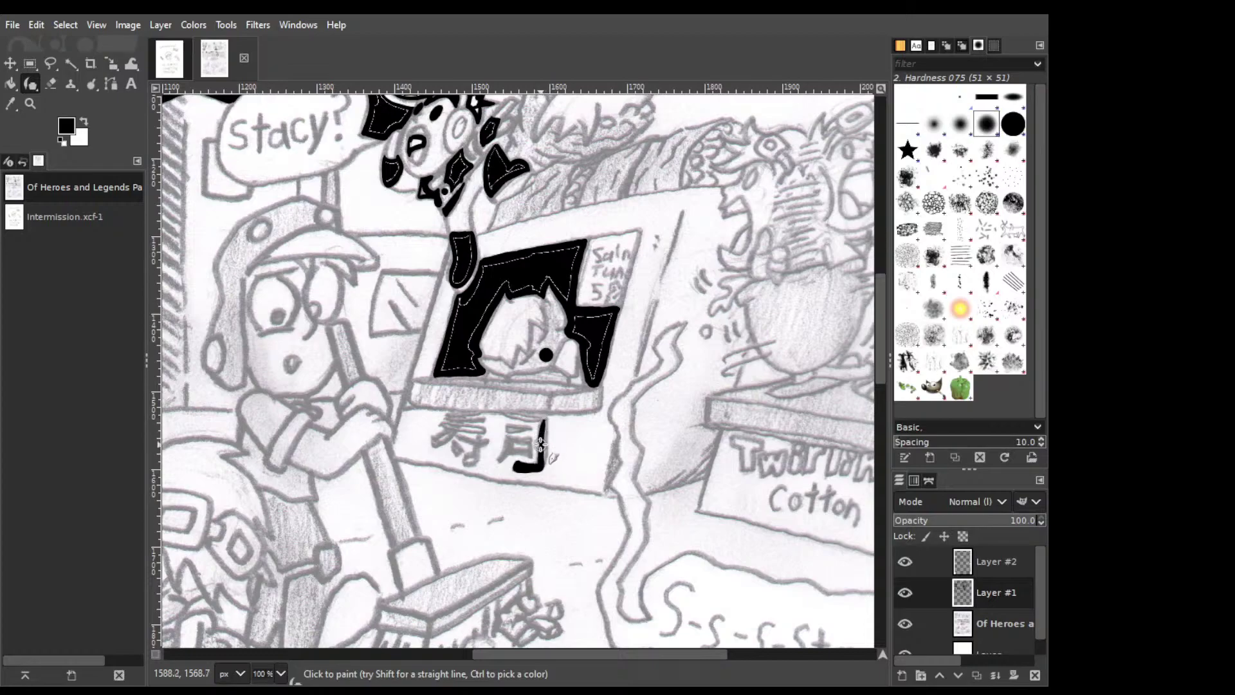
pyautogui.moveTo(541, 458)
pyautogui.mouseDown()
pyautogui.moveTo(544, 425)
pyautogui.moveTo(543, 462)
pyautogui.mouseUp()
# Ink the top horizontal stroke of the sign's second kanji, joining it to the long vertical stroke.
pyautogui.moveTo(507, 415)
pyautogui.mouseDown()
pyautogui.moveTo(558, 435)
pyautogui.moveTo(545, 415)
pyautogui.mouseUp()
pyautogui.hotkey('ctrl', 'z')
pyautogui.hotkey('ctrl', 'z')
pyautogui.hotkey('ctrl', 'z')
pyautogui.moveTo(504, 412); pyautogui.dragTo(545, 419)
pyautogui.hotkey('ctrl', 'z')
pyautogui.moveTo(512, 416); pyautogui.dragTo(542, 417)
pyautogui.hotkey('ctrl', 'z')
pyautogui.press('ctrl')
# Ink the inner box and short horizontal stroke inside the sign's second kanji, redoing strokes as needed.
pyautogui.moveTo(507, 443); pyautogui.dragTo(498, 458)
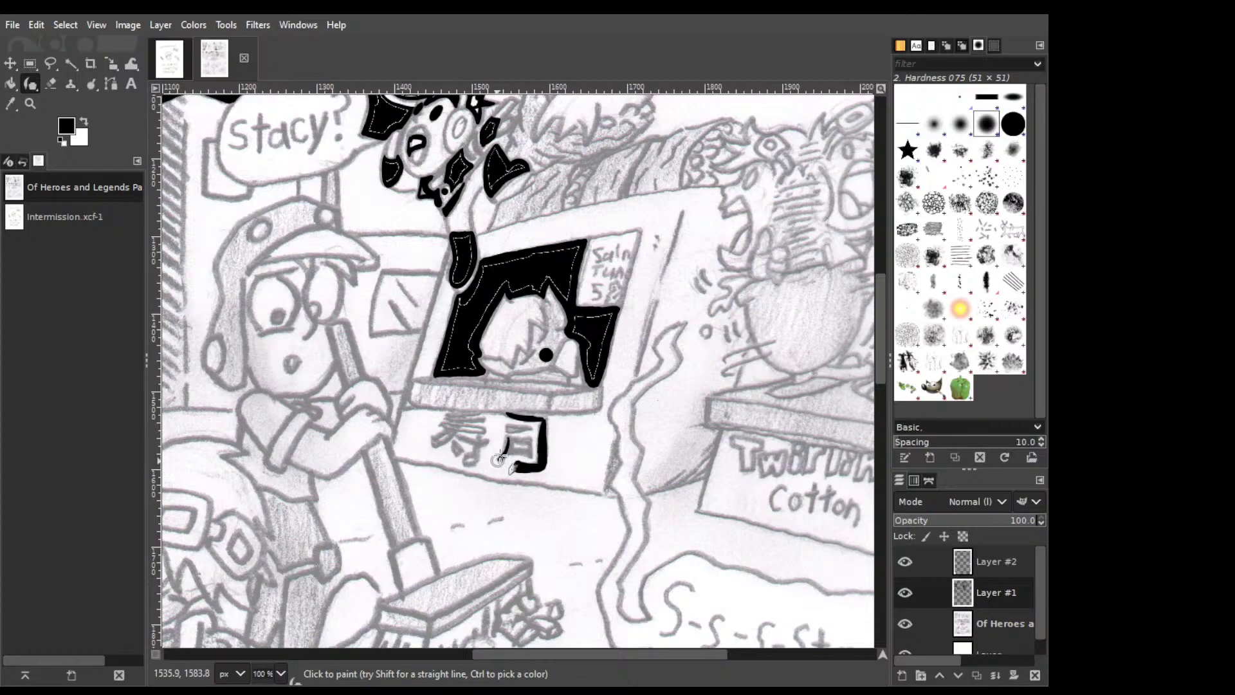
pyautogui.moveTo(508, 450); pyautogui.dragTo(530, 456)
pyautogui.hotkey('ctrl', 'z')
pyautogui.moveTo(509, 451); pyautogui.dragTo(534, 454)
pyautogui.hotkey('ctrl', 'z')
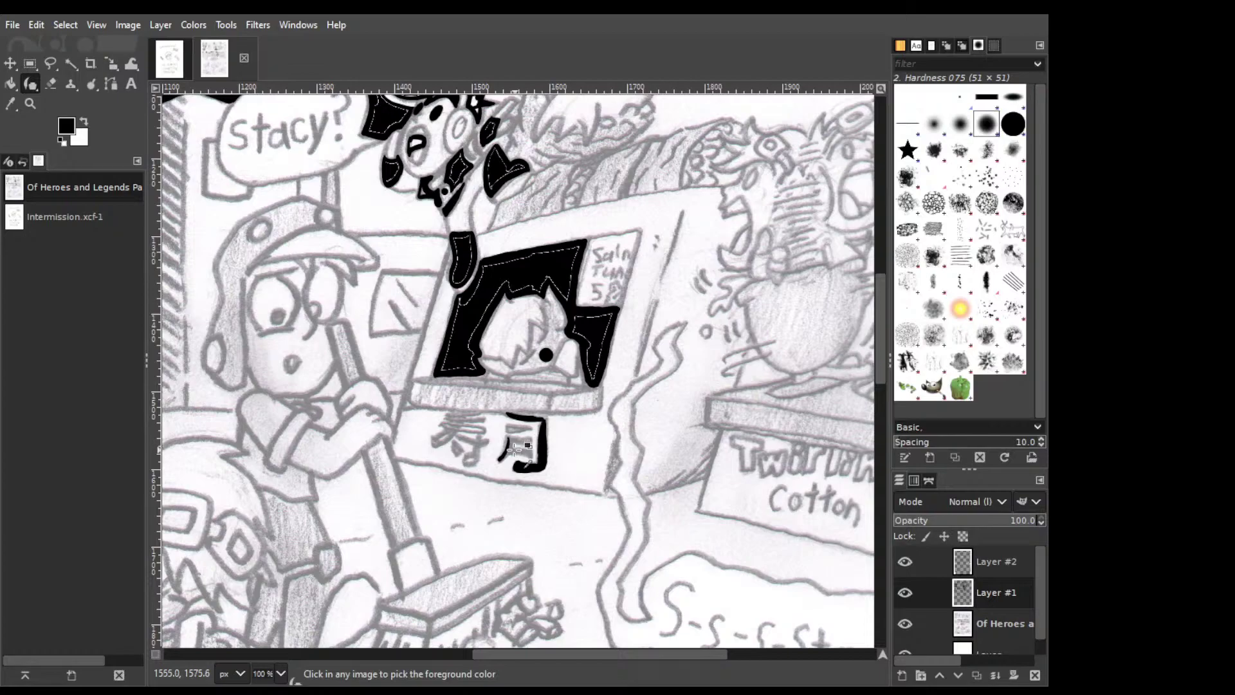
pyautogui.moveTo(528, 438)
pyautogui.mouseDown()
pyautogui.moveTo(532, 427)
pyautogui.moveTo(515, 421)
pyautogui.mouseUp()
pyautogui.hotkey('ctrl', 'z')
pyautogui.press('ctrl')
pyautogui.hotkey('ctrl', 'z')
pyautogui.moveTo(508, 438); pyautogui.dragTo(529, 427)
pyautogui.press('ctrl')
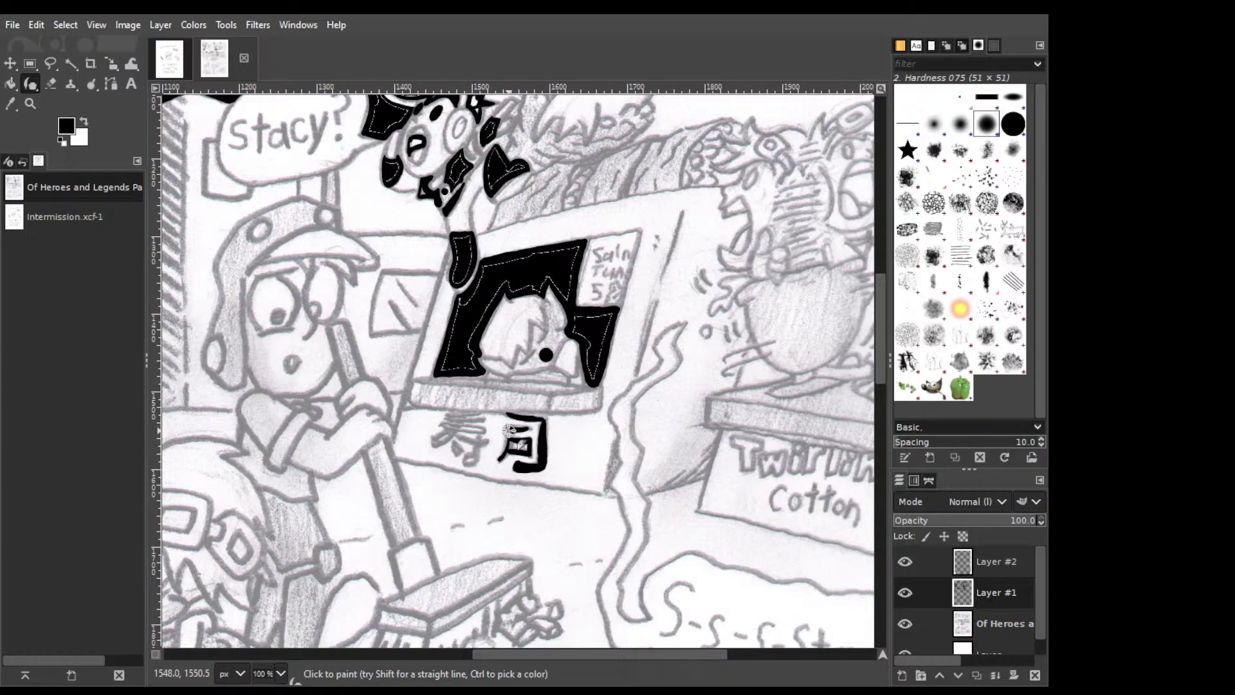
# Finish the upper inner stroke of the sign's second kanji, checking it by undoing and redoing the stroke.
pyautogui.moveTo(509, 432); pyautogui.dragTo(524, 417)
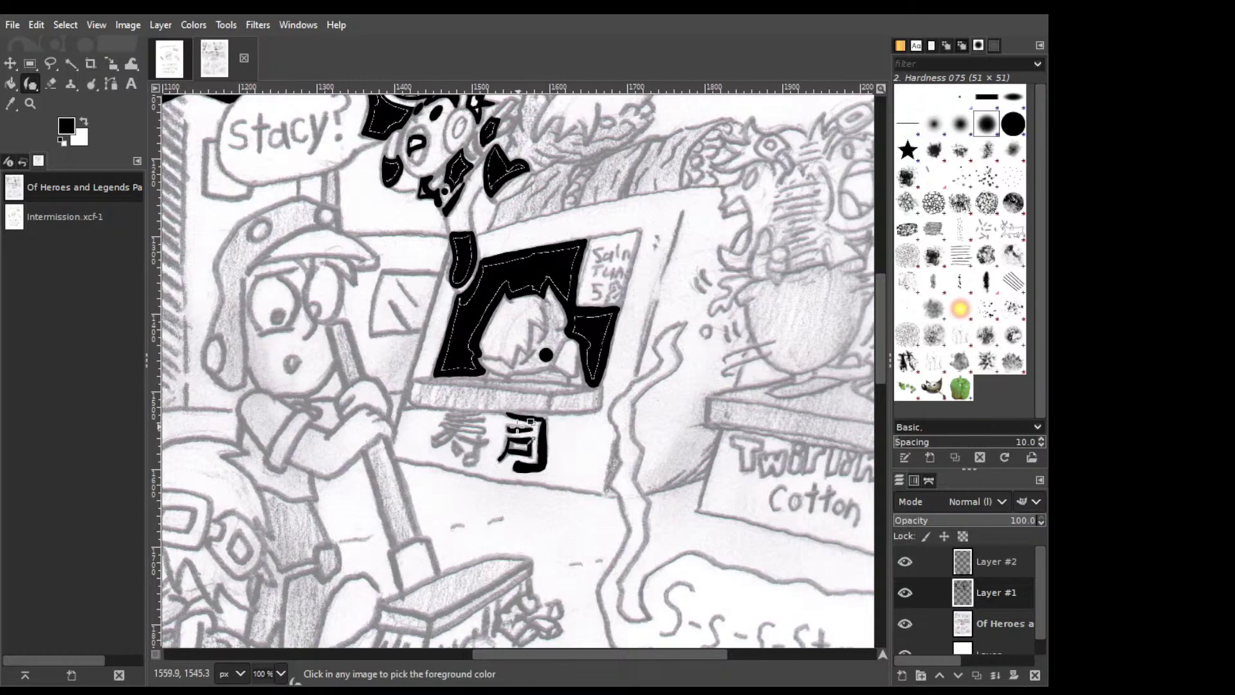
pyautogui.hotkey('ctrl', 'z')
pyautogui.hotkey('ctrl', 'y')
pyautogui.hotkey('ctrl', 'z')
pyautogui.hotkey('ctrl', 'y')
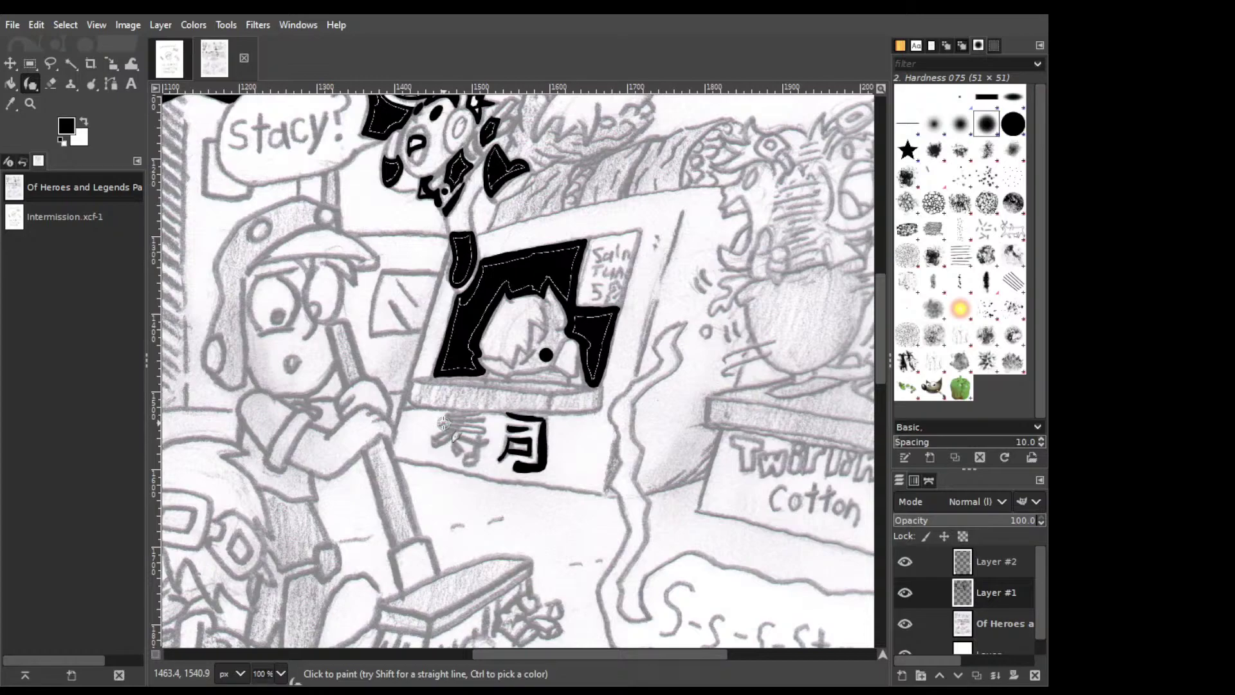
# Ink the horizontal, vertical and slanted strokes of the upper and middle parts of the sign's first kanji.
pyautogui.moveTo(449, 424); pyautogui.dragTo(488, 420)
pyautogui.moveTo(456, 414)
pyautogui.mouseDown()
pyautogui.moveTo(473, 414)
pyautogui.moveTo(435, 440)
pyautogui.moveTo(453, 429)
pyautogui.mouseUp()
pyautogui.moveTo(438, 440); pyautogui.dragTo(469, 433)
pyautogui.moveTo(455, 444); pyautogui.dragTo(462, 457)
pyautogui.moveTo(452, 431); pyautogui.dragTo(489, 439)
pyautogui.press('ctrl')
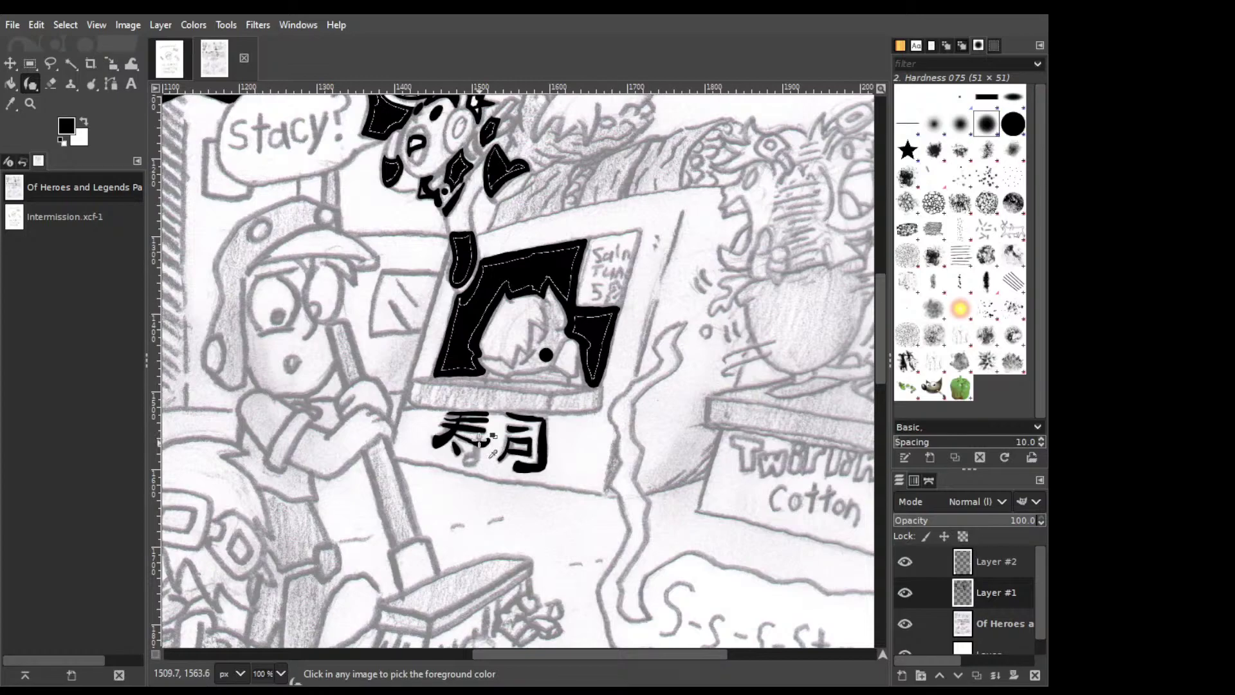
# Ink the lower vertical hook and small dot of the sign's first kanji, redoing the hook once, and save the image.
pyautogui.moveTo(477, 441); pyautogui.dragTo(465, 458)
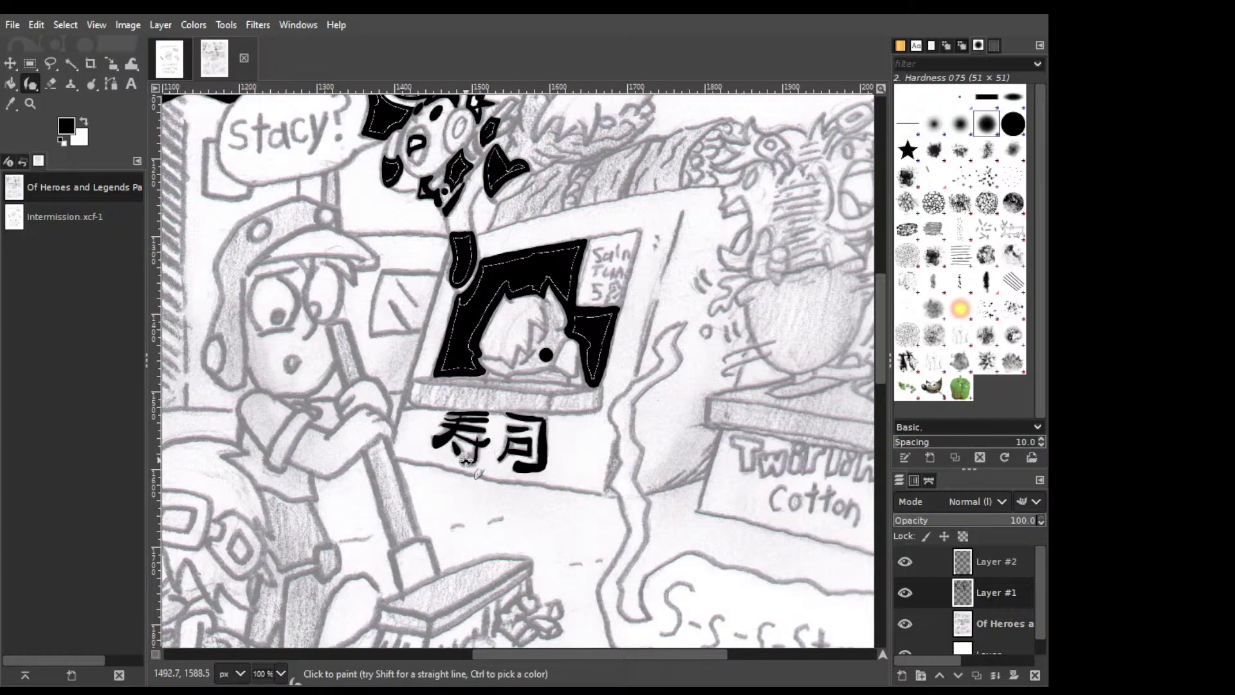
pyautogui.hotkey('ctrl', 'z')
pyautogui.moveTo(476, 445); pyautogui.dragTo(472, 464)
pyautogui.moveTo(473, 461)
pyautogui.mouseDown()
pyautogui.moveTo(475, 444)
pyautogui.moveTo(467, 462)
pyautogui.mouseUp()
pyautogui.moveTo(465, 460); pyautogui.dragTo(482, 429)
pyautogui.click(467, 458)
pyautogui.hscroll(-5, 504, 256)
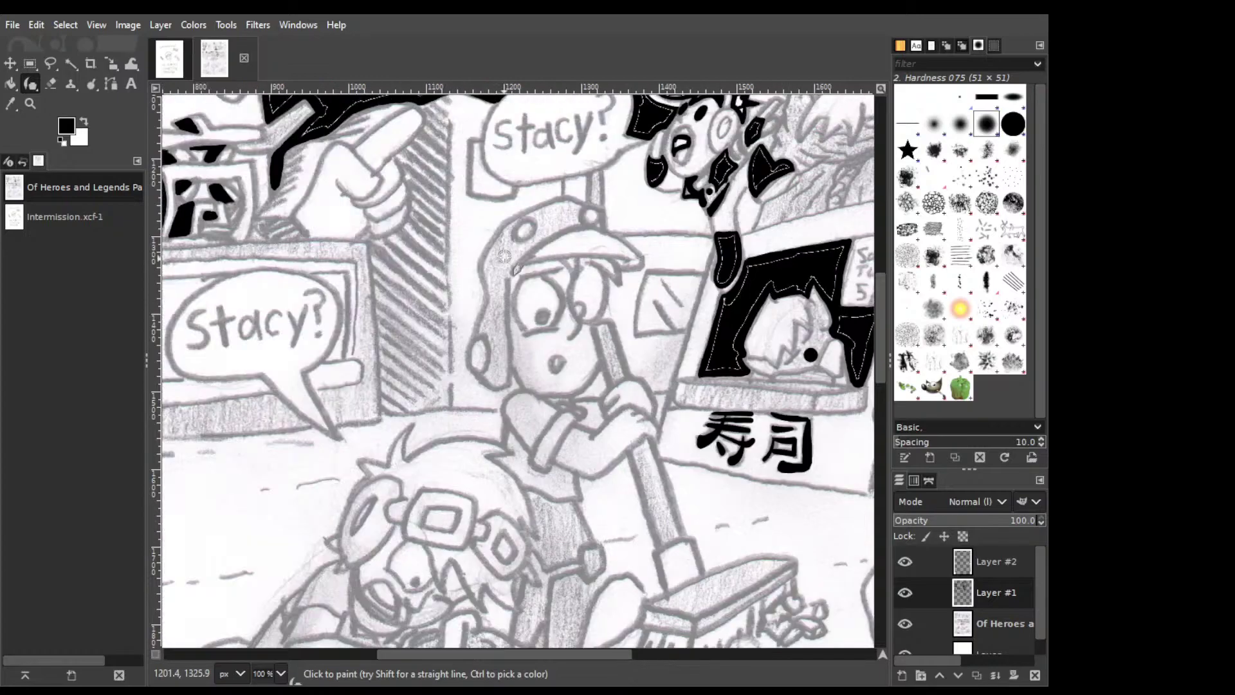
pyautogui.hotkey('ctrl', 's')
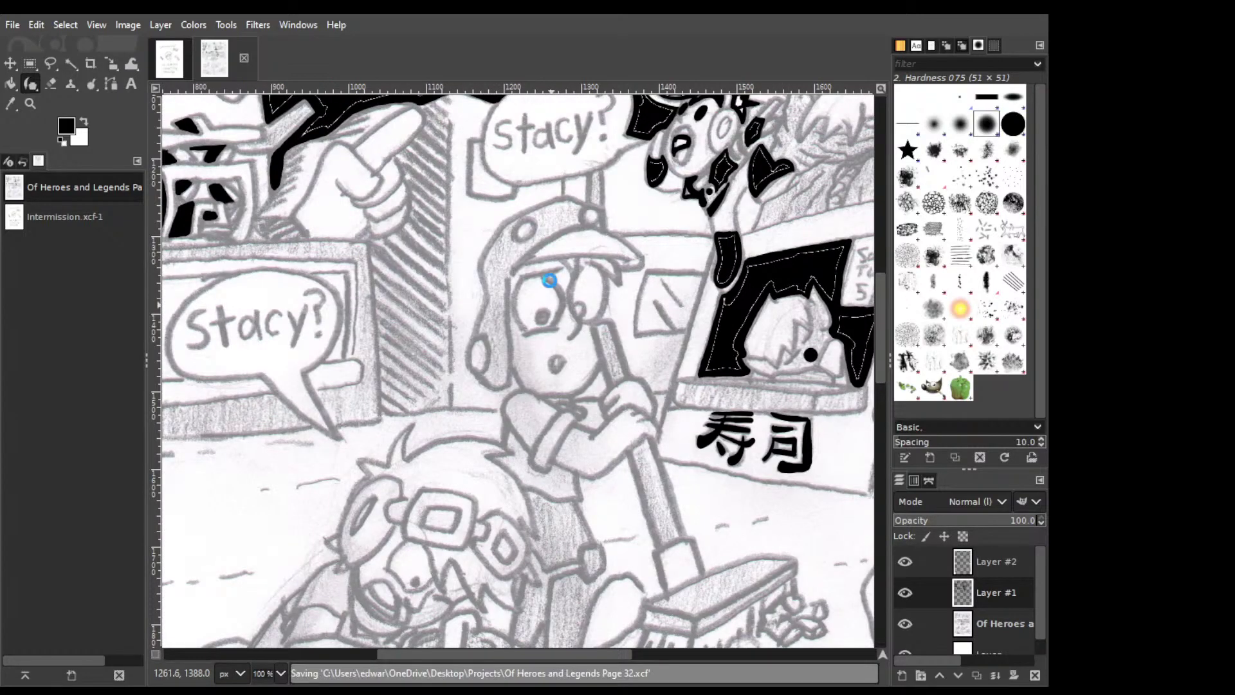
# Ink both pupils and the open mouth of the capped character holding the broom as solid black spots.
pyautogui.click(543, 316)
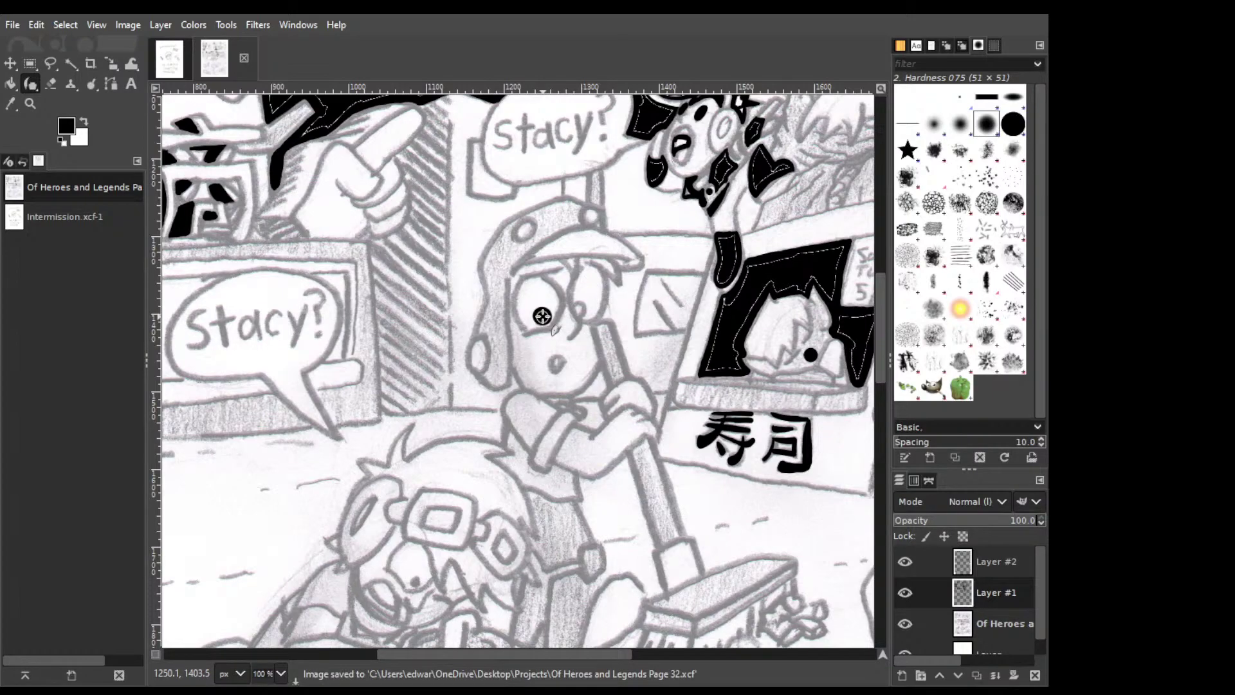
pyautogui.hotkey('ctrl', 'z')
pyautogui.click(543, 316)
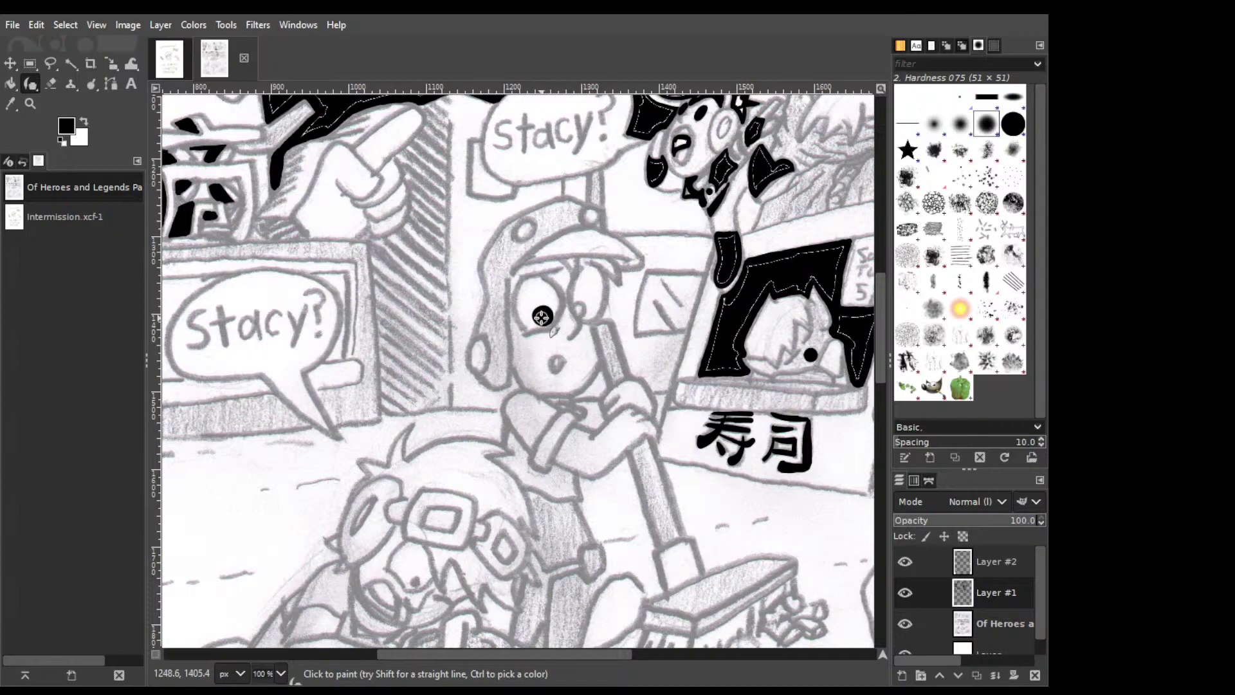
pyautogui.click(577, 310)
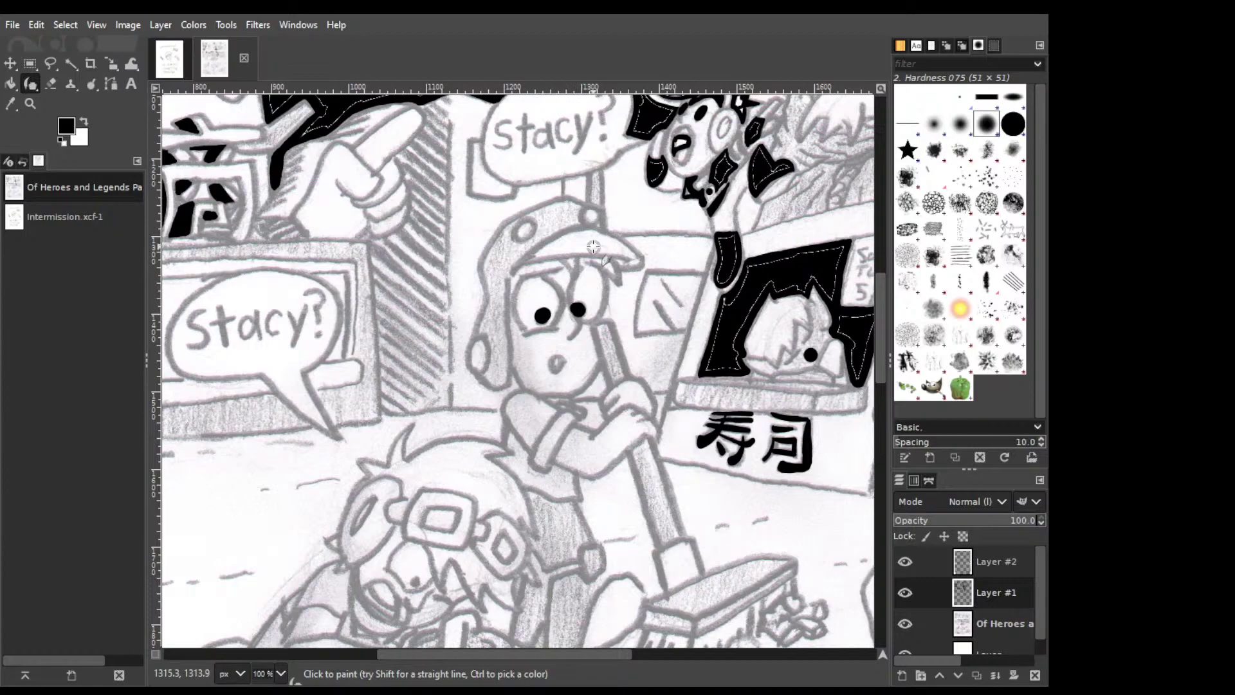
pyautogui.moveTo(559, 365); pyautogui.dragTo(554, 368)
pyautogui.hotkey('ctrl', 'z')
pyautogui.moveTo(553, 366); pyautogui.dragTo(560, 362)
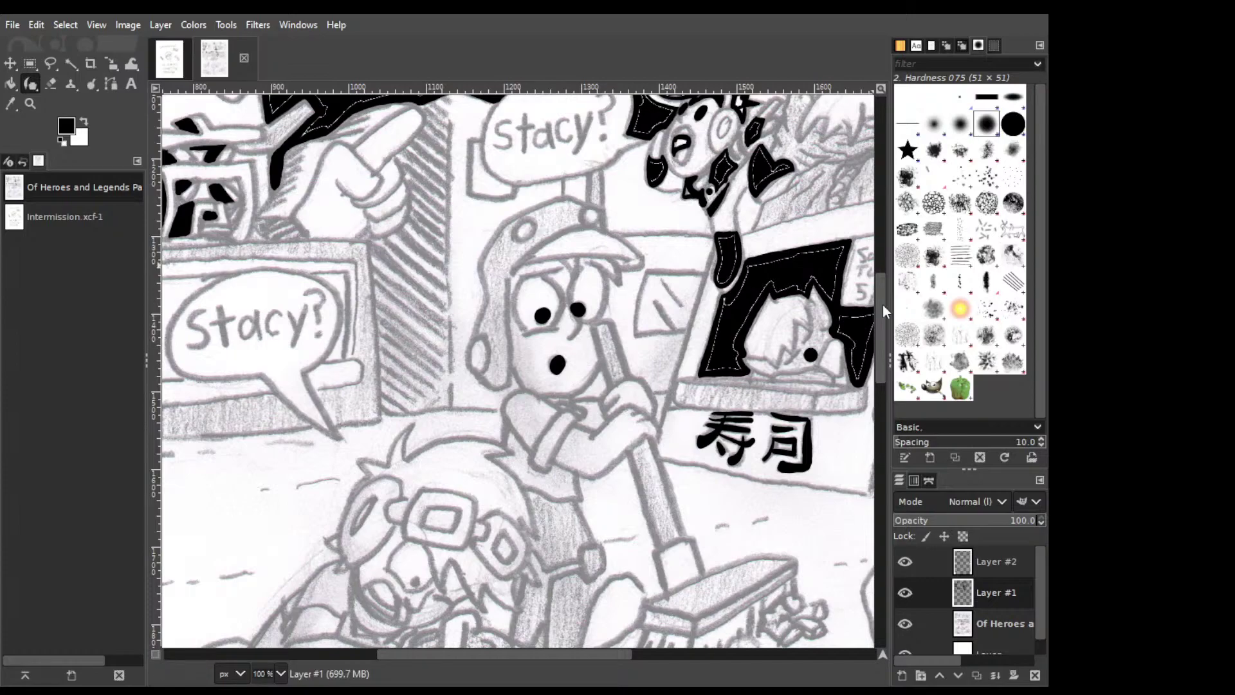
# Ink the pupil of the crouching goggled character's visible eye as a solid black dot.
pyautogui.scroll(-5, 883, 304)
pyautogui.moveTo(482, 651); pyautogui.dragTo(431, 652)
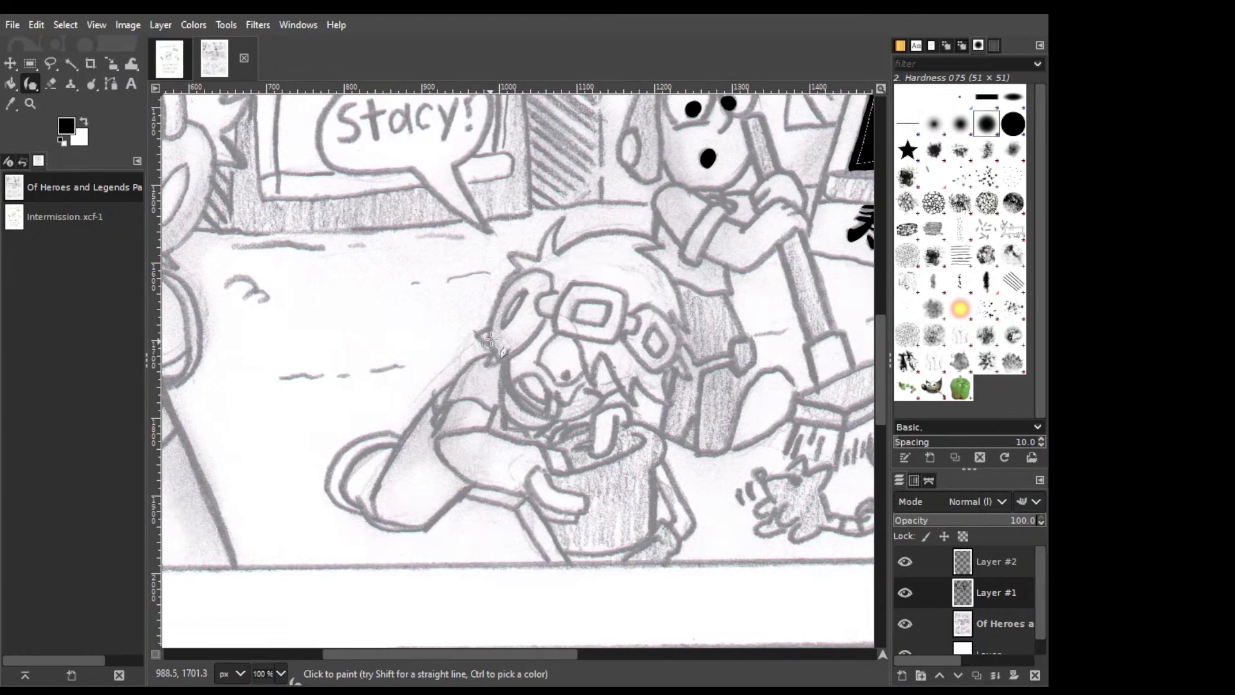
pyautogui.click(567, 376)
# Outline the crouching character's sleeve above the hand with a closed thick black contour, redoing strokes as needed.
pyautogui.click(540, 445)
pyautogui.moveTo(542, 451)
pyautogui.mouseDown()
pyautogui.moveTo(547, 466)
pyautogui.moveTo(522, 483)
pyautogui.mouseUp()
pyautogui.moveTo(543, 459)
pyautogui.mouseDown()
pyautogui.moveTo(527, 492)
pyautogui.moveTo(507, 491)
pyautogui.mouseUp()
pyautogui.hotkey('ctrl', 'z')
pyautogui.moveTo(438, 439)
pyautogui.mouseDown()
pyautogui.moveTo(520, 491)
pyautogui.moveTo(441, 452)
pyautogui.moveTo(459, 470)
pyautogui.moveTo(439, 445)
pyautogui.moveTo(482, 478)
pyautogui.moveTo(451, 461)
pyautogui.moveTo(459, 470)
pyautogui.moveTo(482, 475)
pyautogui.moveTo(452, 461)
pyautogui.moveTo(514, 486)
pyautogui.moveTo(542, 444)
pyautogui.moveTo(494, 430)
pyautogui.mouseUp()
pyautogui.hotkey('ctrl', 'z')
pyautogui.hotkey('ctrl', 'z')
pyautogui.hotkey('ctrl', 'z')
pyautogui.hotkey('ctrl', 'z')
pyautogui.hotkey('ctrl', 'z')
pyautogui.hotkey('ctrl', 'z')
pyautogui.hotkey('ctrl', 'z')
pyautogui.hotkey('ctrl', 'z')
pyautogui.moveTo(548, 462)
pyautogui.mouseDown()
pyautogui.moveTo(510, 441)
pyautogui.moveTo(438, 444)
pyautogui.moveTo(497, 484)
pyautogui.moveTo(516, 471)
pyautogui.mouseUp()
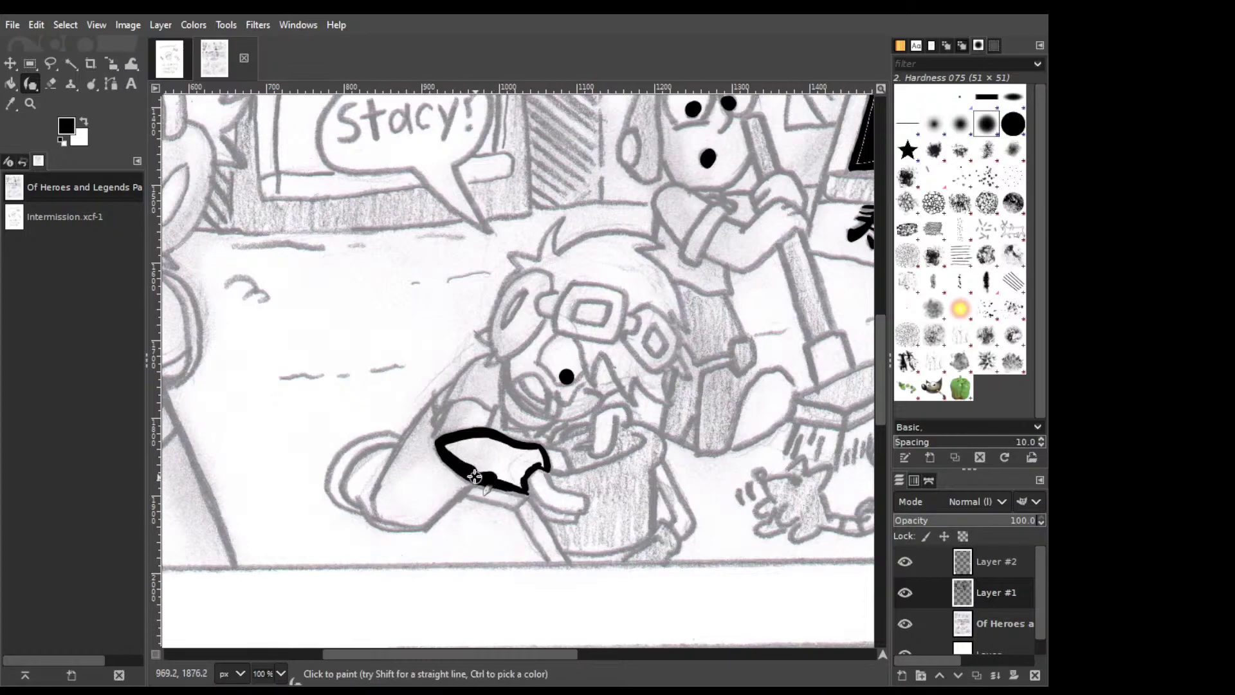
pyautogui.moveTo(482, 481); pyautogui.dragTo(522, 489)
# Fill the outlined sleeve of the crouching character with solid black.
pyautogui.hotkey('shift', 'e')
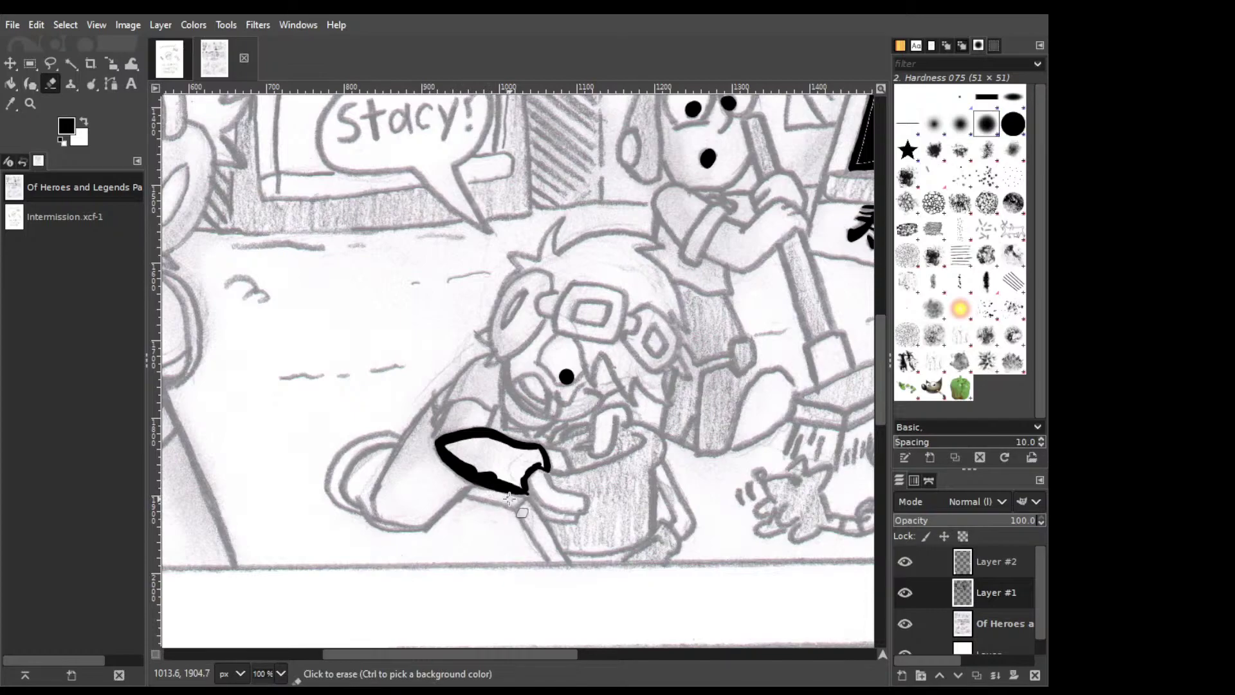
pyautogui.hotkey('shift', 'b')
pyautogui.click(515, 447)
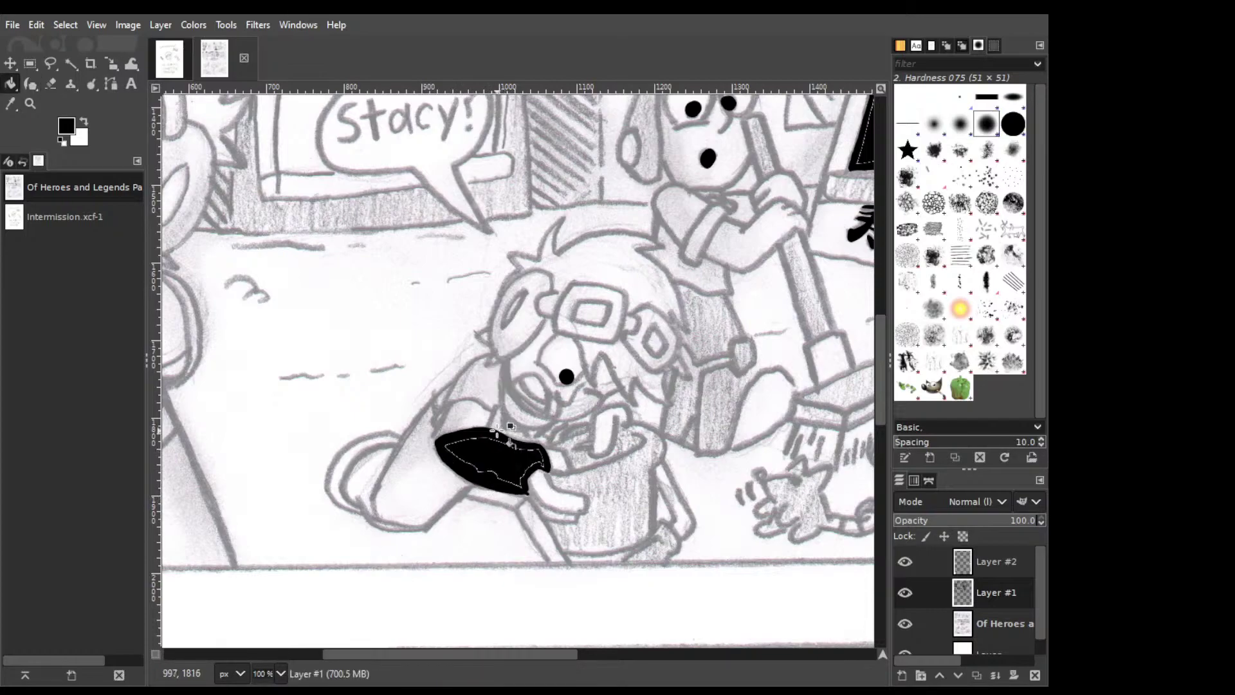
# Ink the rear edge and curved lower end of the crouching character's bent leg, redoing strokes as needed.
pyautogui.press('k')
pyautogui.moveTo(393, 447)
pyautogui.mouseDown()
pyautogui.moveTo(371, 516)
pyautogui.moveTo(427, 524)
pyautogui.moveTo(376, 522)
pyautogui.moveTo(370, 510)
pyautogui.moveTo(414, 529)
pyautogui.mouseUp()
pyautogui.hotkey('ctrl', 'z')
pyautogui.hotkey('ctrl', 'z')
pyautogui.hotkey('ctrl', 'z')
pyautogui.moveTo(374, 520)
pyautogui.mouseDown()
pyautogui.moveTo(386, 527)
pyautogui.moveTo(360, 494)
pyautogui.moveTo(375, 520)
pyautogui.mouseUp()
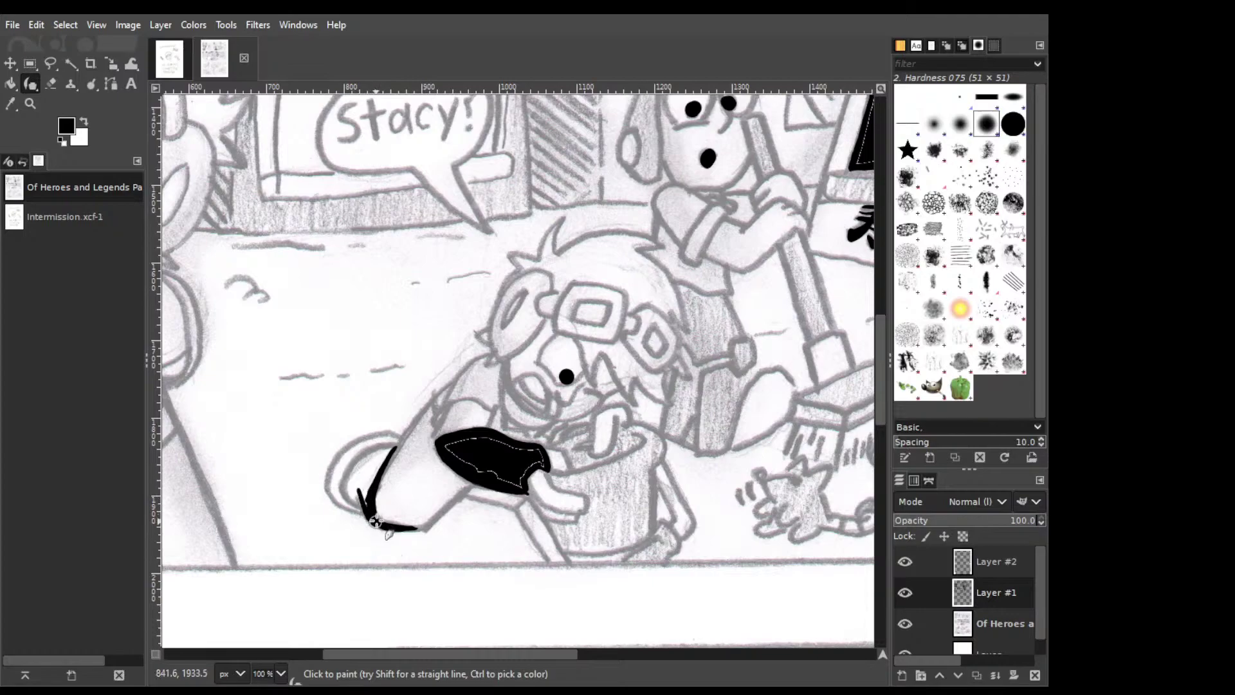
pyautogui.press('ctrl')
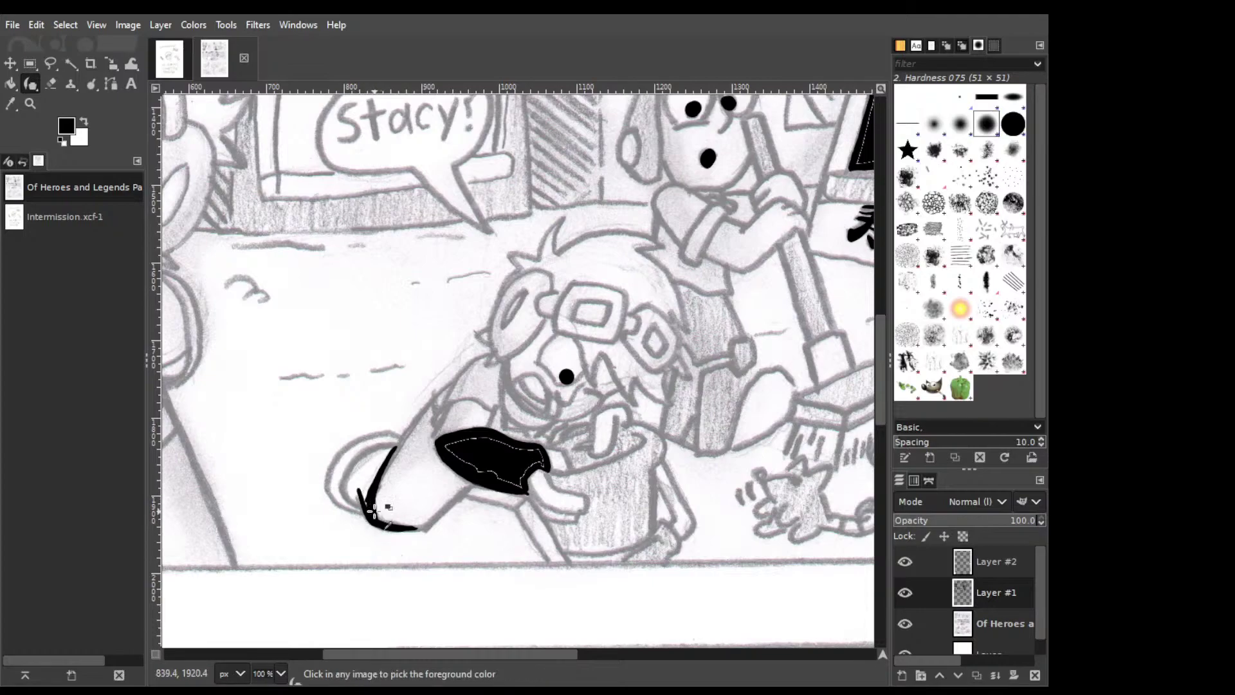
# Outline the inner curve of the crouching character's shoe behind the leg and fill the enclosed area with black.
pyautogui.moveTo(367, 510)
pyautogui.mouseDown()
pyautogui.moveTo(373, 497)
pyautogui.moveTo(355, 500)
pyautogui.moveTo(344, 482)
pyautogui.moveTo(394, 443)
pyautogui.moveTo(380, 447)
pyautogui.moveTo(399, 454)
pyautogui.moveTo(366, 473)
pyautogui.mouseUp()
pyautogui.hotkey('ctrl', 'z')
pyautogui.hotkey('ctrl', 'z')
pyautogui.hotkey('ctrl', 'z')
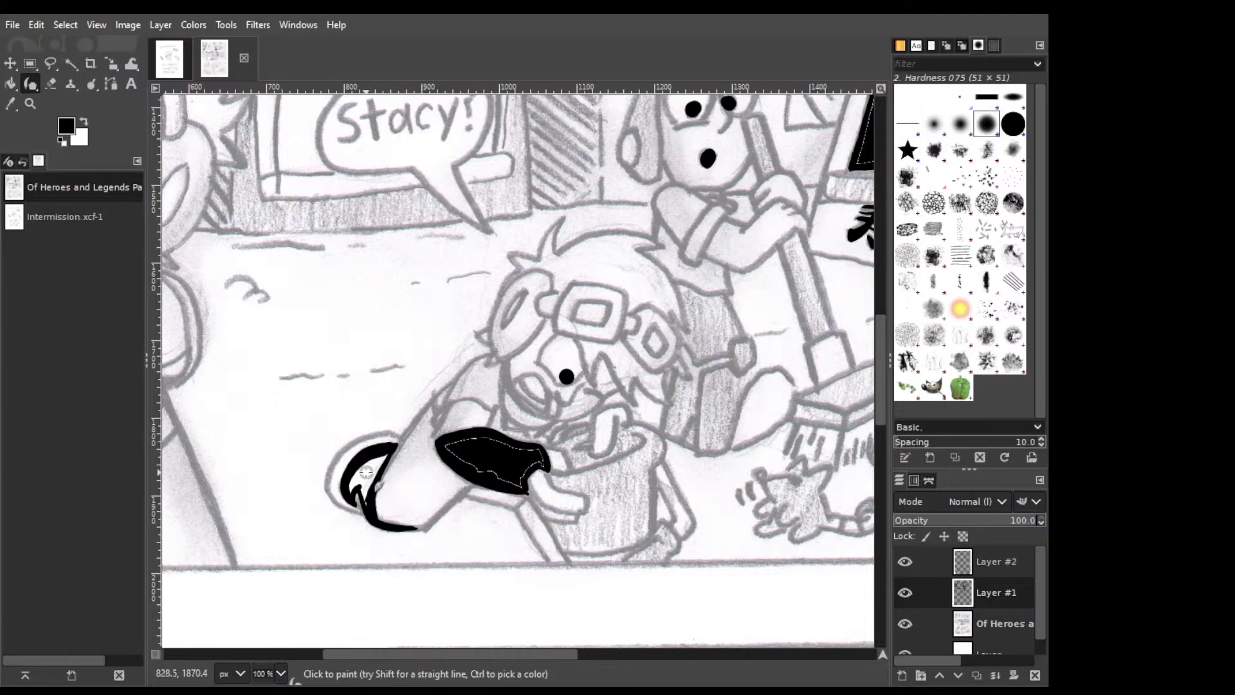
pyautogui.hotkey('shift', 'b')
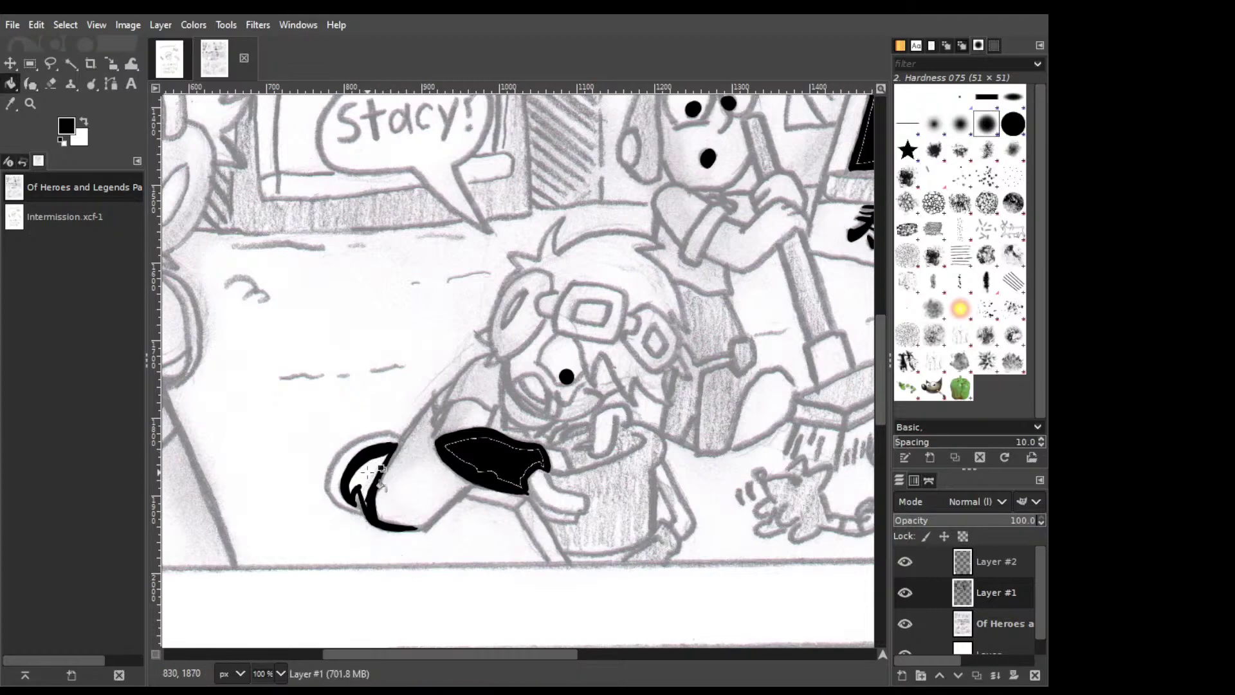
pyautogui.click(370, 471)
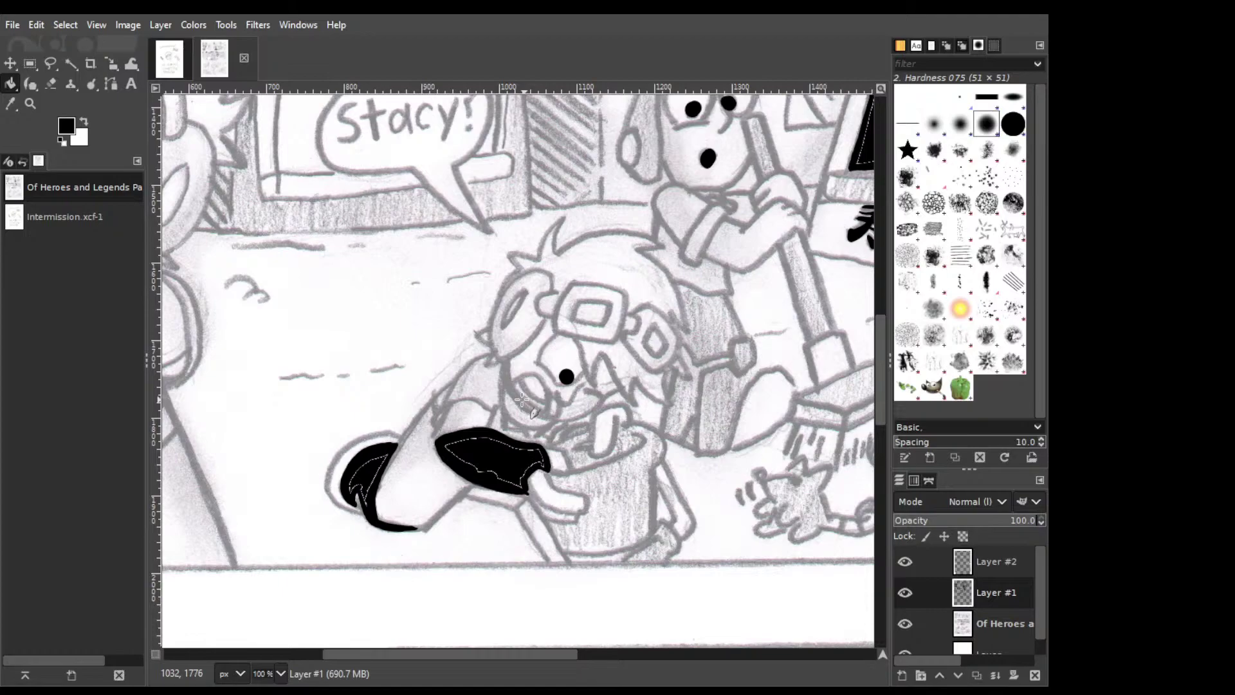
# Ink the small hair tip behind the crouching character's head and begin the collar and shoulder patch outline.
pyautogui.press('k')
pyautogui.moveTo(486, 331); pyautogui.dragTo(488, 341)
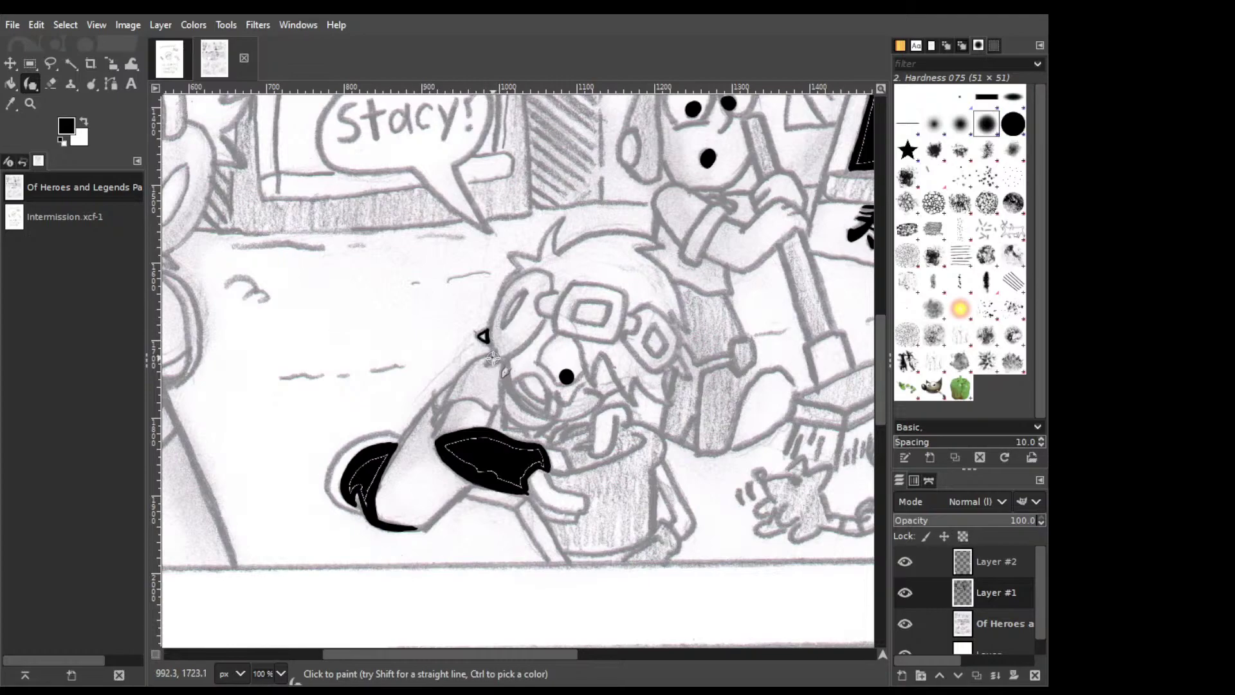
pyautogui.moveTo(499, 361)
pyautogui.mouseDown()
pyautogui.moveTo(508, 335)
pyautogui.moveTo(485, 366)
pyautogui.moveTo(500, 361)
pyautogui.moveTo(500, 349)
pyautogui.moveTo(477, 371)
pyautogui.moveTo(490, 377)
pyautogui.moveTo(474, 372)
pyautogui.moveTo(512, 368)
pyautogui.moveTo(438, 413)
pyautogui.moveTo(460, 396)
pyautogui.mouseUp()
pyautogui.press('ctrl')
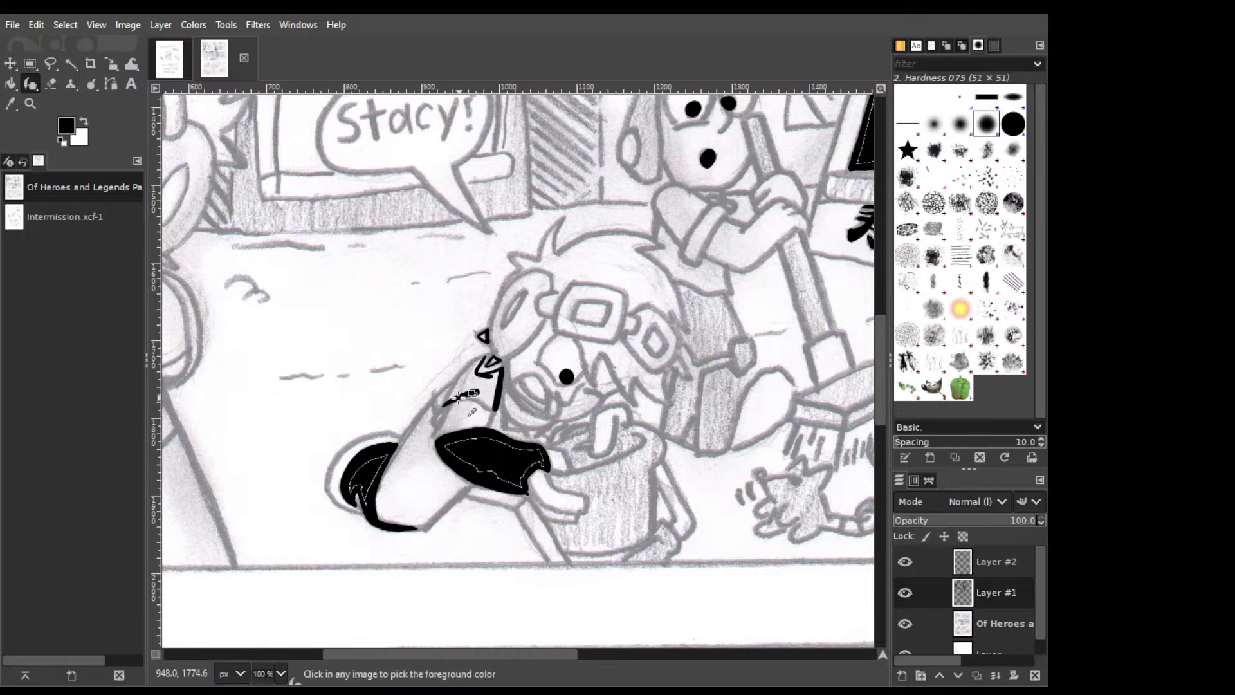
# Close the outline of the crouching character's shoulder patch and fill it with solid black.
pyautogui.moveTo(466, 397)
pyautogui.mouseDown()
pyautogui.moveTo(493, 392)
pyautogui.moveTo(473, 398)
pyautogui.moveTo(495, 406)
pyautogui.moveTo(476, 395)
pyautogui.moveTo(494, 407)
pyautogui.moveTo(491, 379)
pyautogui.moveTo(440, 406)
pyautogui.moveTo(469, 361)
pyautogui.mouseUp()
pyautogui.press('ctrl')
pyautogui.hotkey('ctrl', 'z')
pyautogui.moveTo(465, 370); pyautogui.dragTo(444, 405)
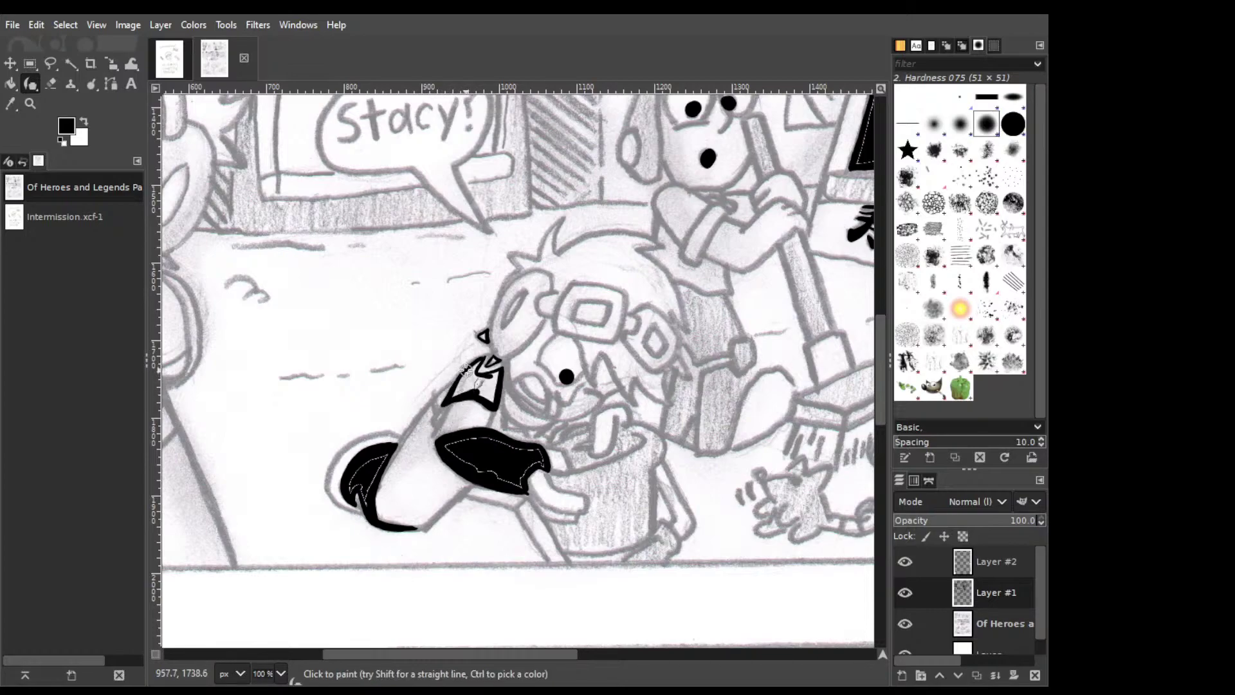
pyautogui.moveTo(498, 372); pyautogui.dragTo(487, 352)
pyautogui.hotkey('shift', 'b')
pyautogui.click(499, 376)
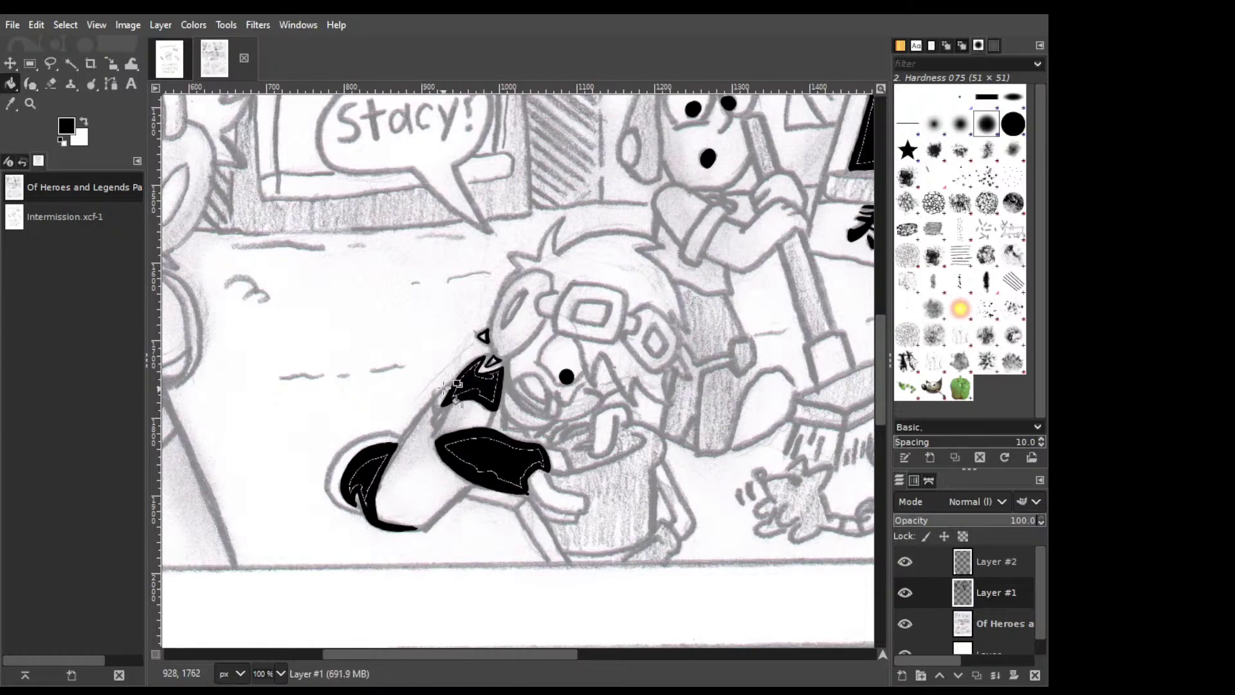
# Ink the narrow black sliver along the crouching character's back beside the filled shoulder patch.
pyautogui.press('p')
pyautogui.click(435, 410)
pyautogui.moveTo(439, 392)
pyautogui.mouseDown()
pyautogui.moveTo(434, 402)
pyautogui.moveTo(450, 385)
pyautogui.moveTo(435, 404)
pyautogui.moveTo(455, 375)
pyautogui.mouseUp()
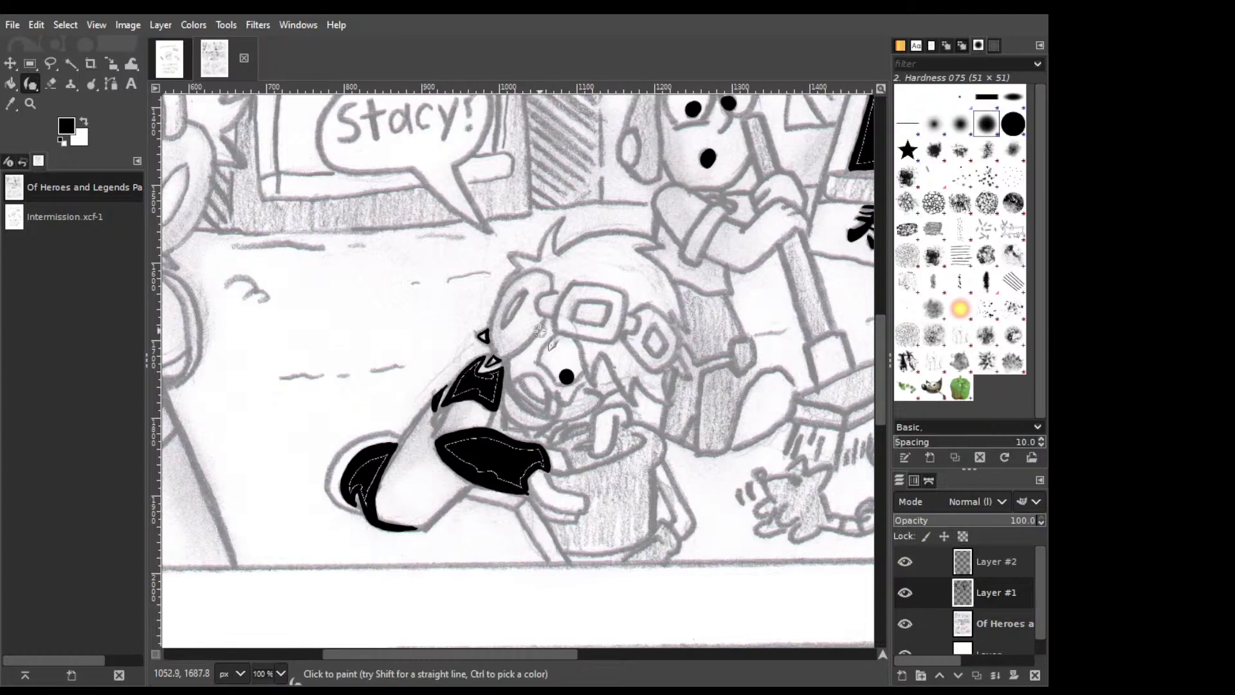
# Ink the small dark gap between the crouching character's ear and goggles, redoing strokes as needed.
pyautogui.moveTo(543, 329); pyautogui.dragTo(551, 322)
pyautogui.moveTo(548, 315); pyautogui.dragTo(547, 325)
pyautogui.hotkey('ctrl', 'z')
pyautogui.moveTo(547, 321); pyautogui.dragTo(548, 315)
pyautogui.hotkey('ctrl', 'z')
# Ink the hair edge above the crouching character's ear and the small pointed tuft beside it.
pyautogui.moveTo(552, 272)
pyautogui.mouseDown()
pyautogui.moveTo(555, 293)
pyautogui.moveTo(531, 264)
pyautogui.moveTo(559, 275)
pyautogui.moveTo(521, 269)
pyautogui.mouseUp()
pyautogui.hotkey('ctrl', 'z')
pyautogui.hotkey('ctrl', 'z')
pyautogui.press('ctrl')
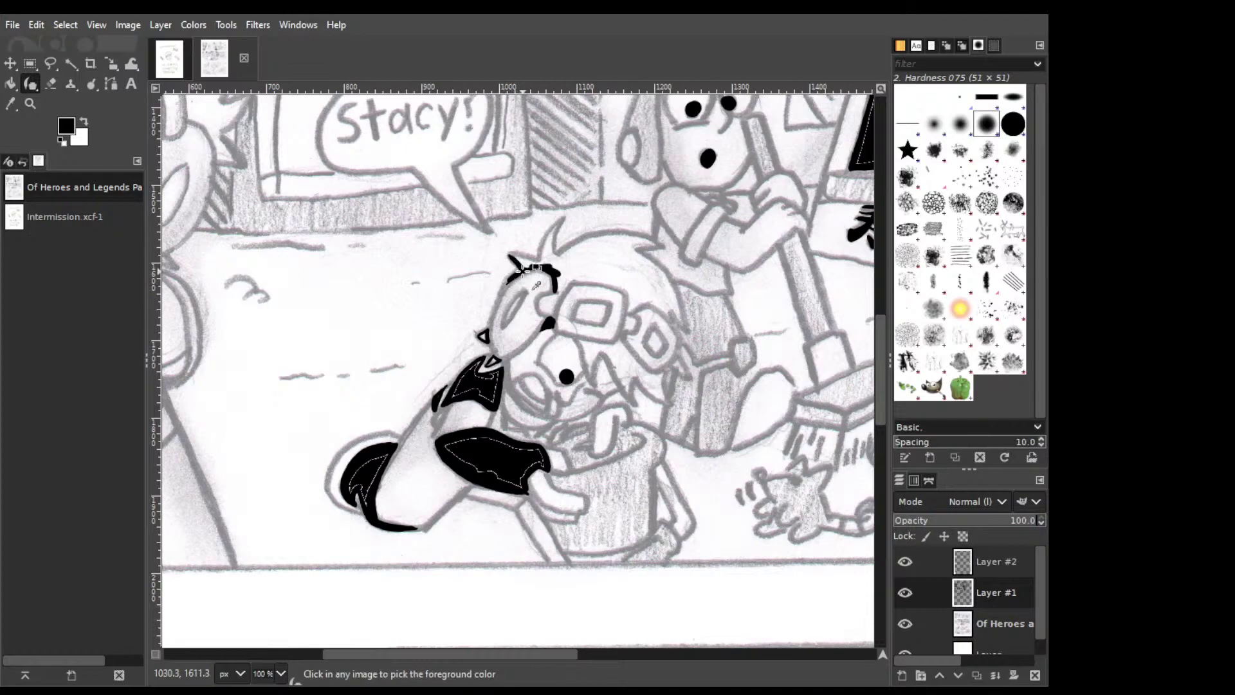
pyautogui.moveTo(508, 256)
pyautogui.mouseDown()
pyautogui.moveTo(541, 252)
pyautogui.moveTo(525, 256)
pyautogui.moveTo(544, 264)
pyautogui.moveTo(509, 253)
pyautogui.mouseUp()
pyautogui.hotkey('ctrl', 'z')
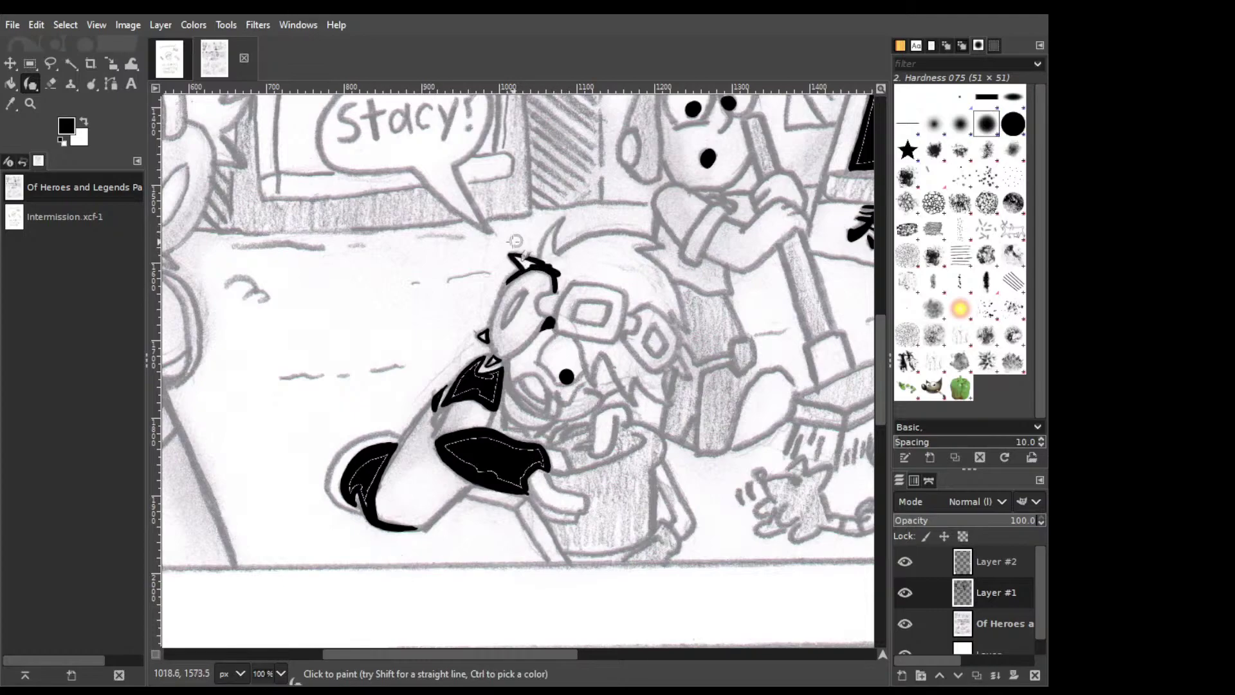
pyautogui.hotkey('shift', 'e')
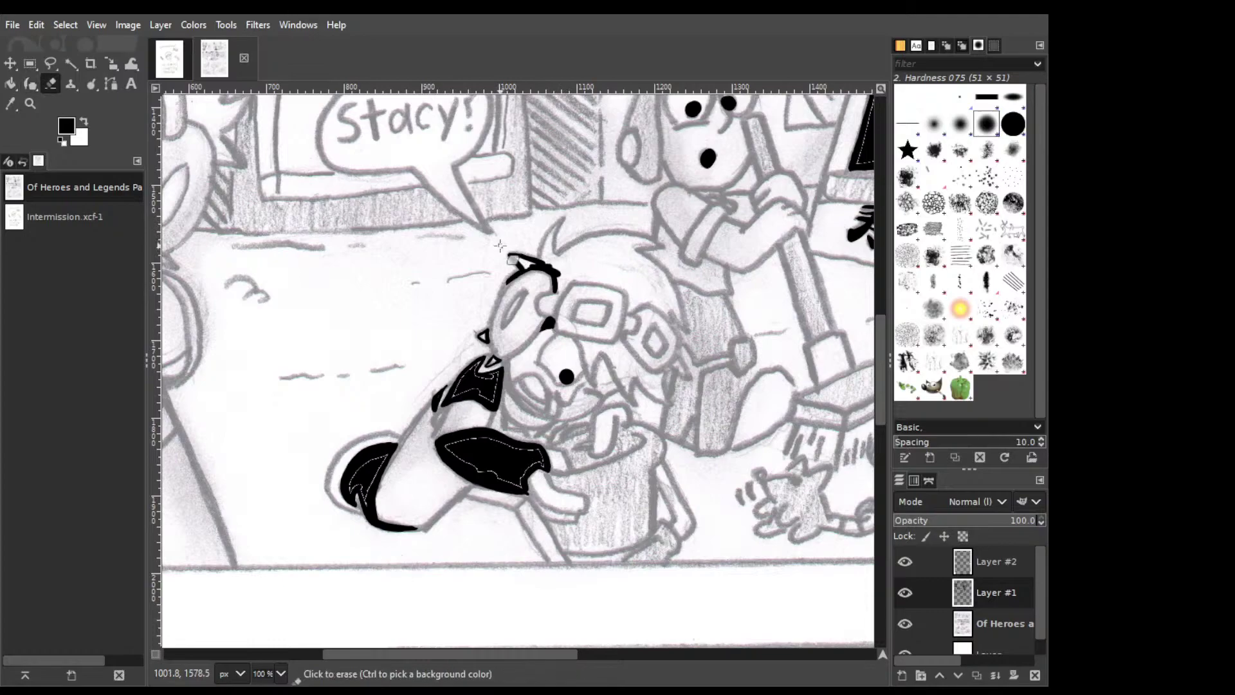
pyautogui.press('p')
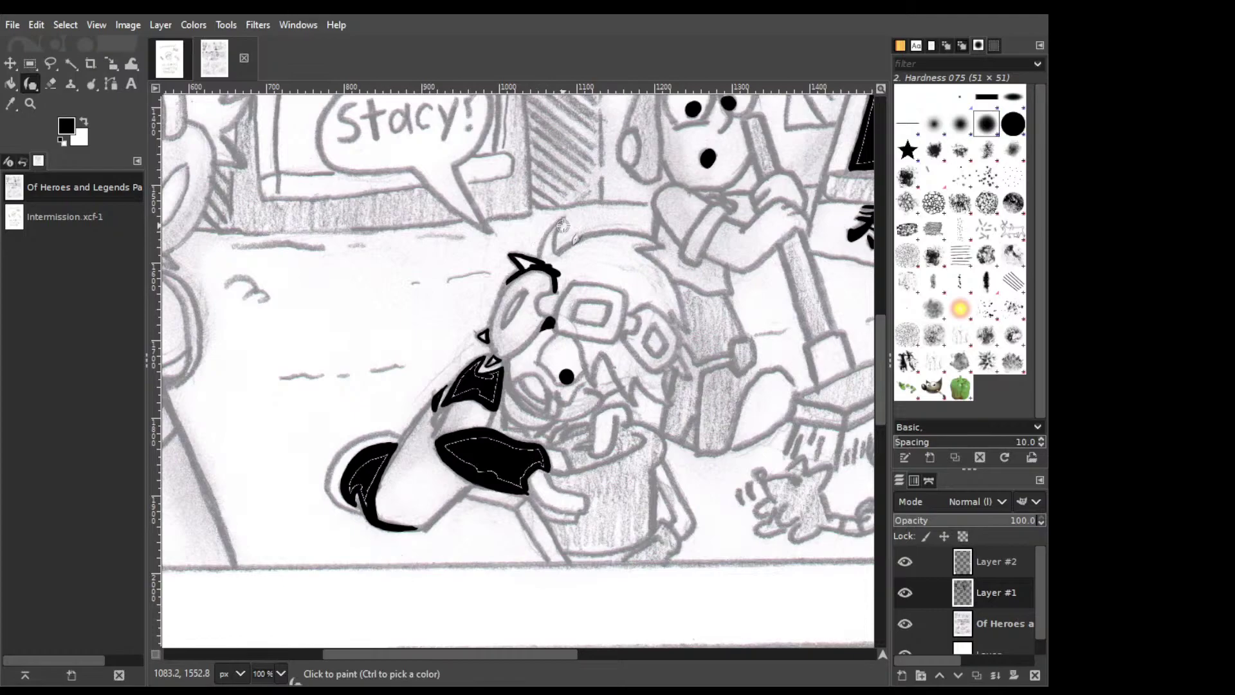
# Ink the tall hair spike and the tapered curve along the top of the crouching character's head.
pyautogui.moveTo(540, 260); pyautogui.dragTo(563, 220)
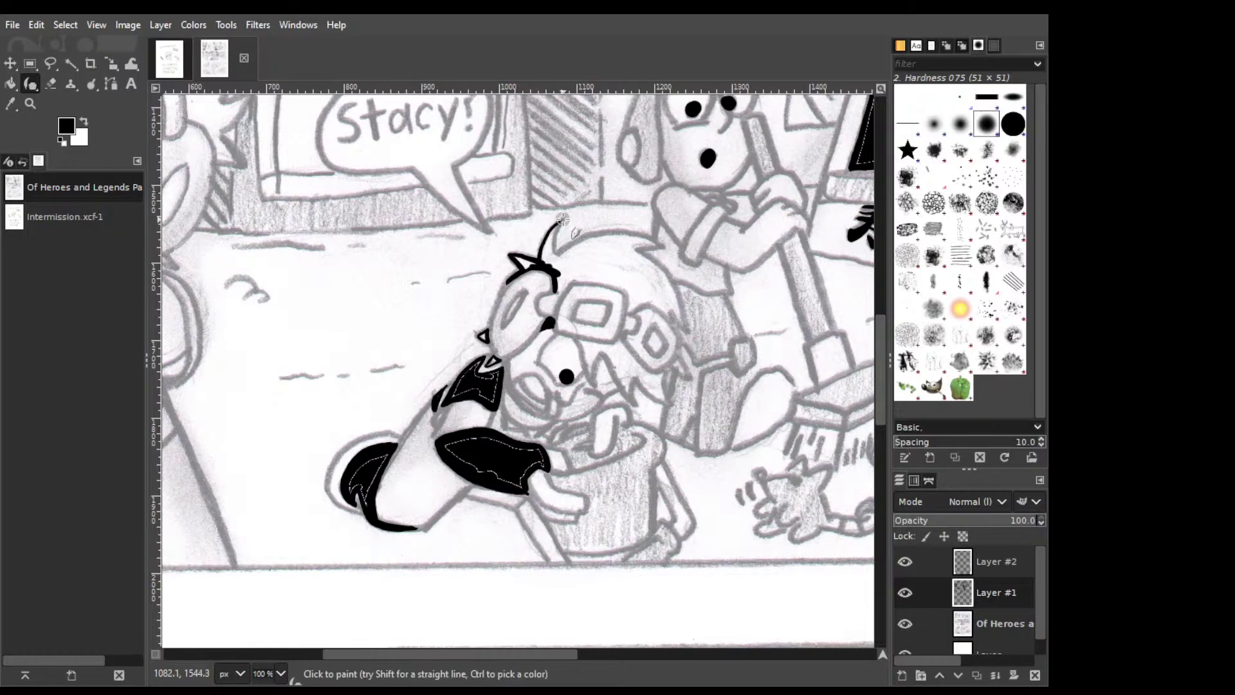
pyautogui.moveTo(559, 223)
pyautogui.mouseDown()
pyautogui.moveTo(551, 241)
pyautogui.moveTo(560, 221)
pyautogui.mouseUp()
pyautogui.moveTo(553, 228)
pyautogui.mouseDown()
pyautogui.moveTo(565, 251)
pyautogui.moveTo(584, 240)
pyautogui.mouseUp()
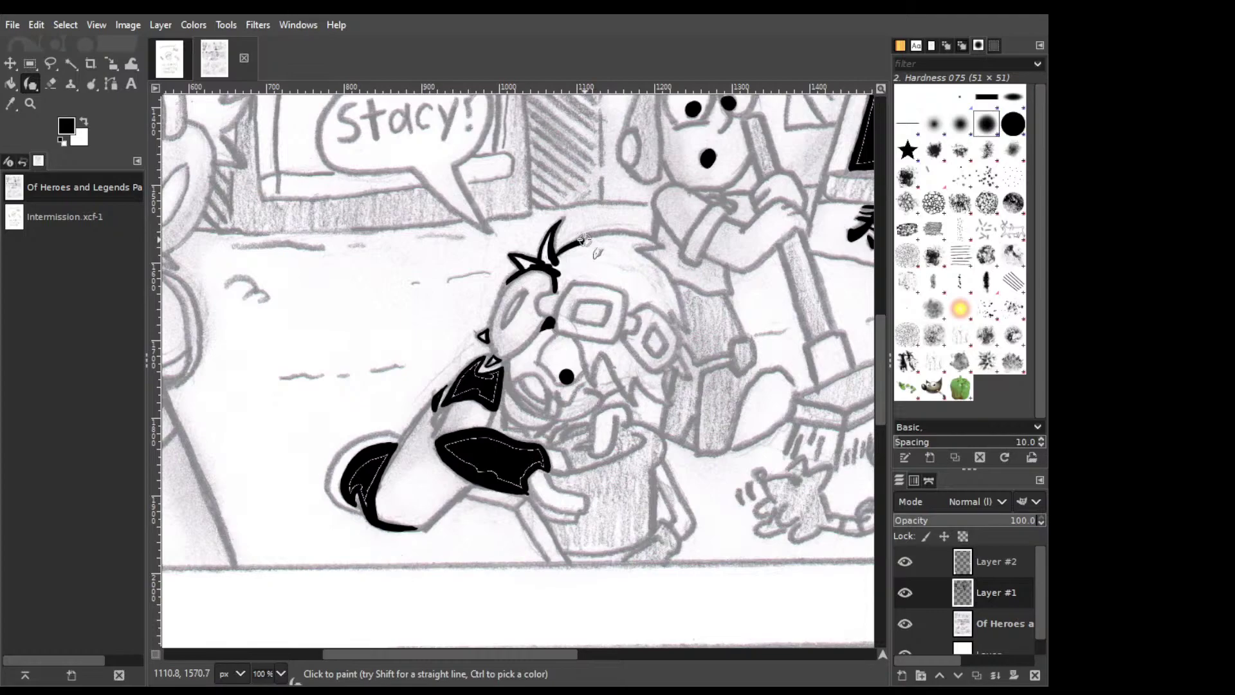
pyautogui.moveTo(585, 240); pyautogui.dragTo(602, 237)
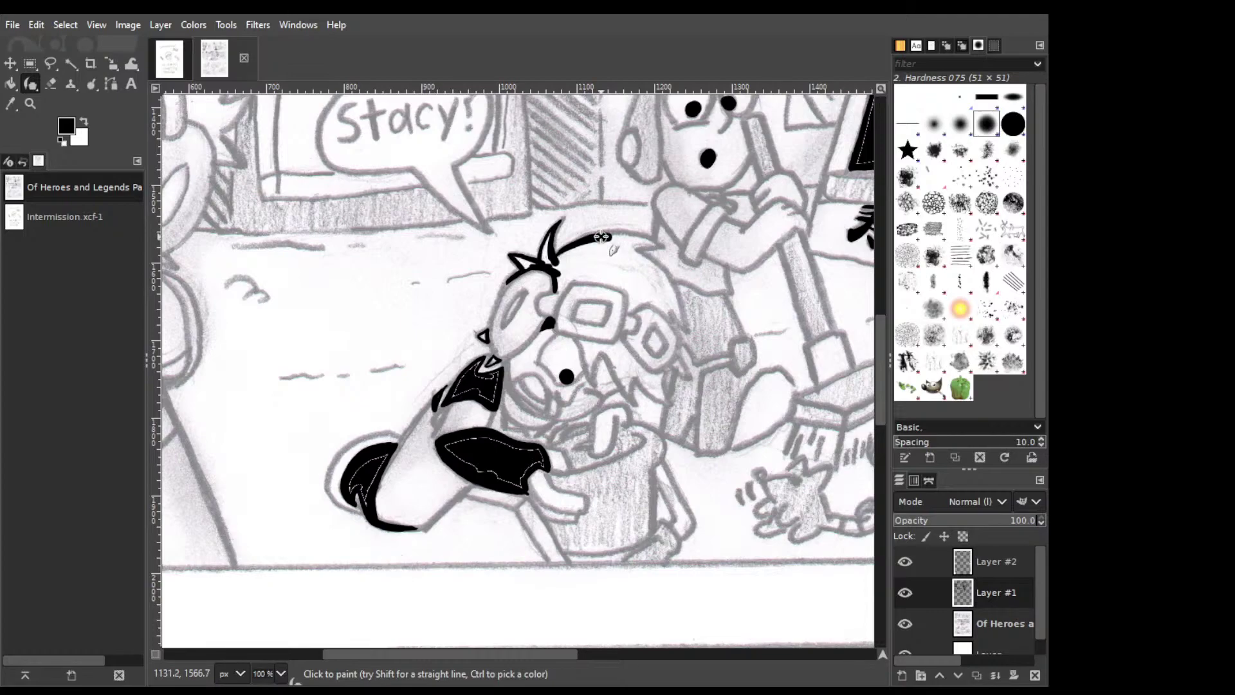
pyautogui.press('c')
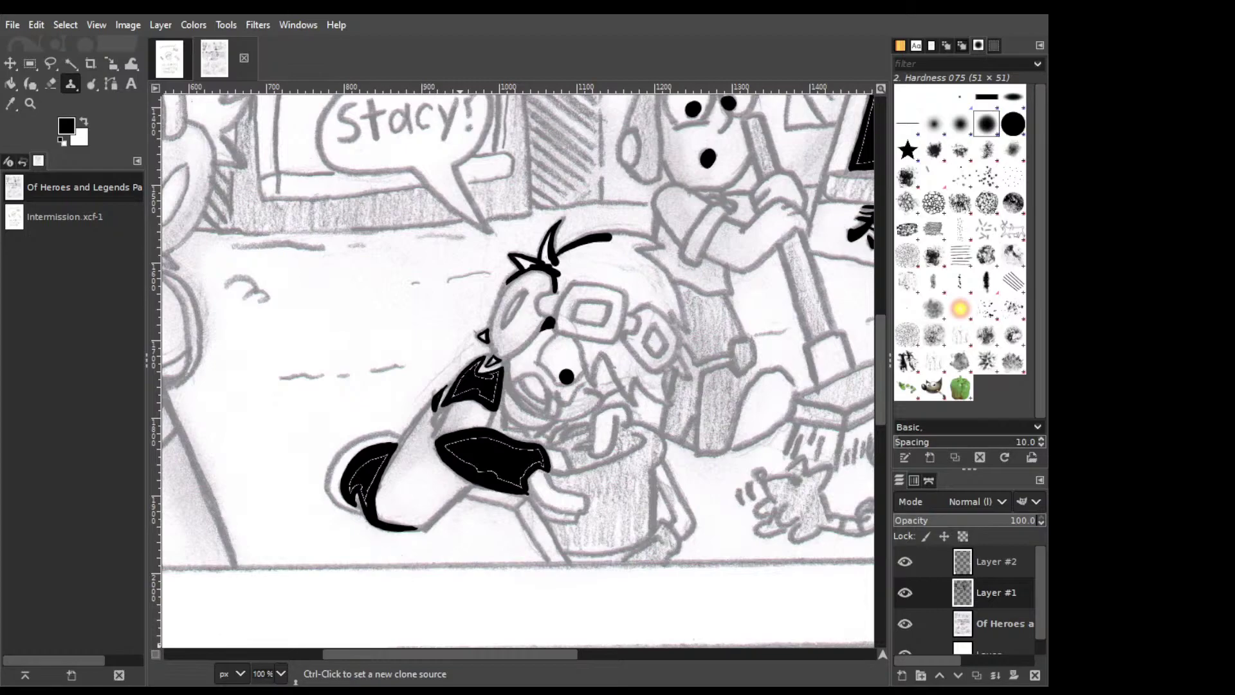
# Ink the first pointed hair strand below the goggles beside the crouching character's eye, redoing strokes as needed.
pyautogui.moveTo(368, 655); pyautogui.dragTo(377, 655)
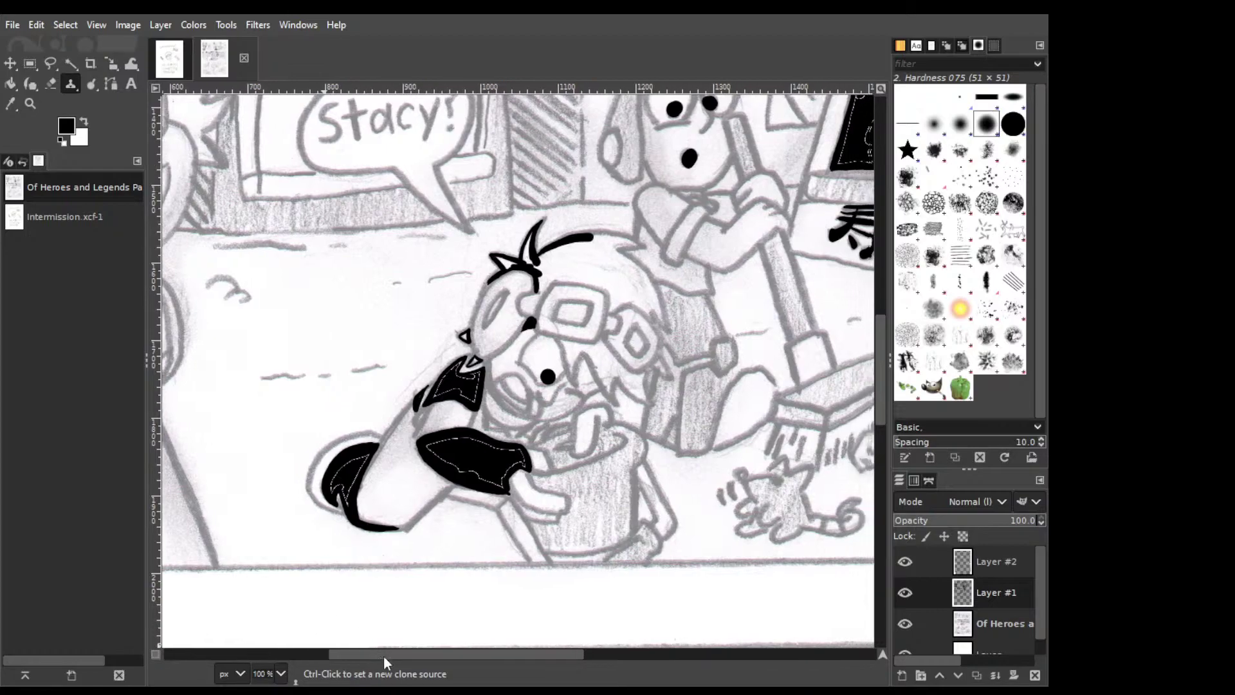
pyautogui.press('p')
pyautogui.moveTo(557, 344); pyautogui.dragTo(562, 364)
pyautogui.hotkey('ctrl', 'z')
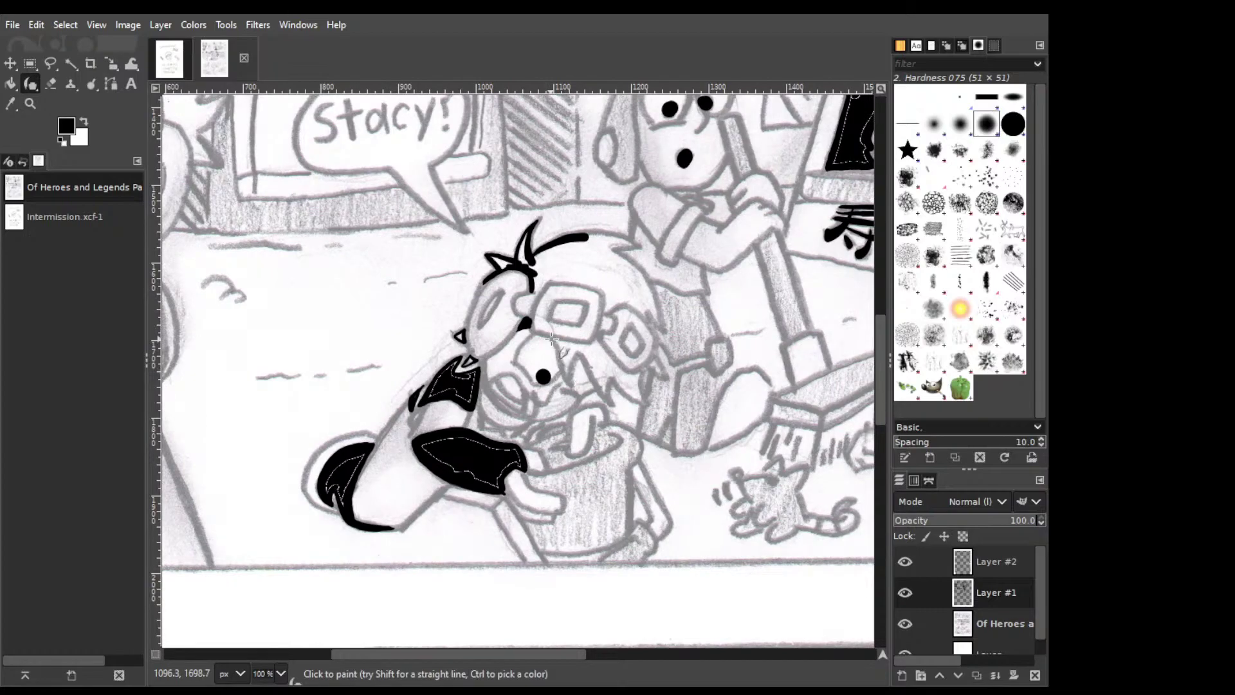
pyautogui.moveTo(554, 340); pyautogui.dragTo(569, 383)
pyautogui.hotkey('ctrl', 'z')
pyautogui.moveTo(553, 340)
pyautogui.mouseDown()
pyautogui.moveTo(569, 379)
pyautogui.moveTo(585, 346)
pyautogui.moveTo(570, 388)
pyautogui.moveTo(583, 348)
pyautogui.mouseUp()
pyautogui.hotkey('shift', 'e')
pyautogui.press('ctrl')
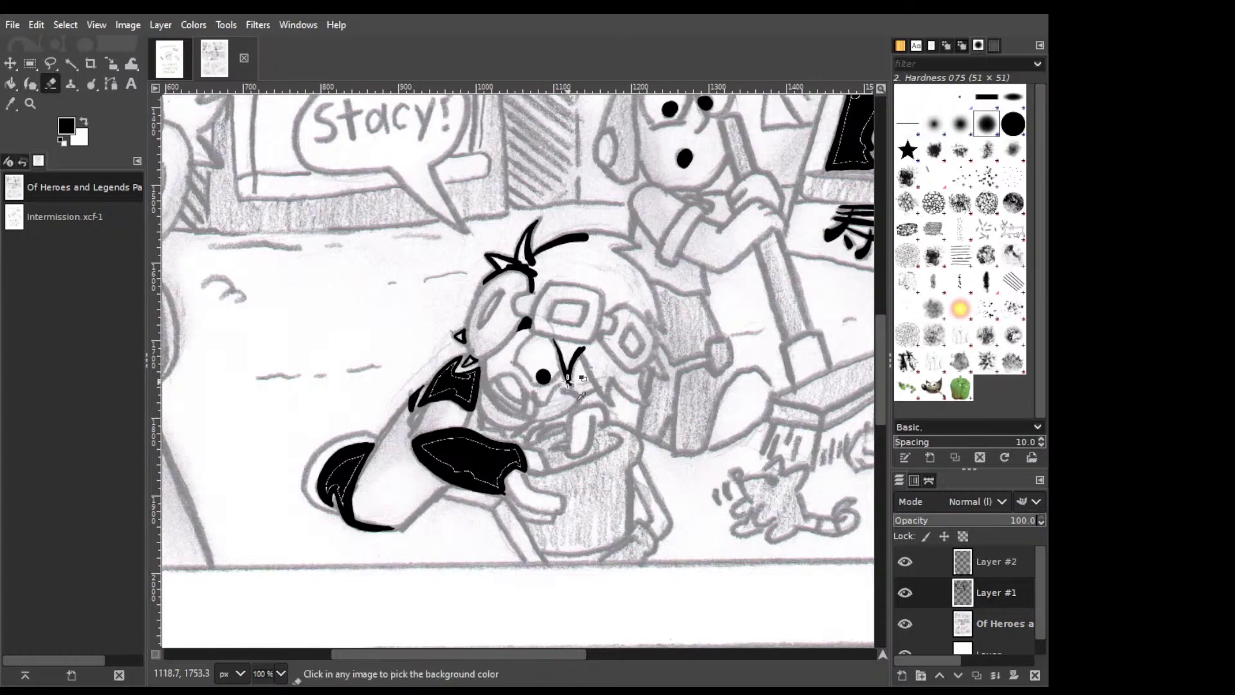
pyautogui.press('ctrl')
pyautogui.press('p')
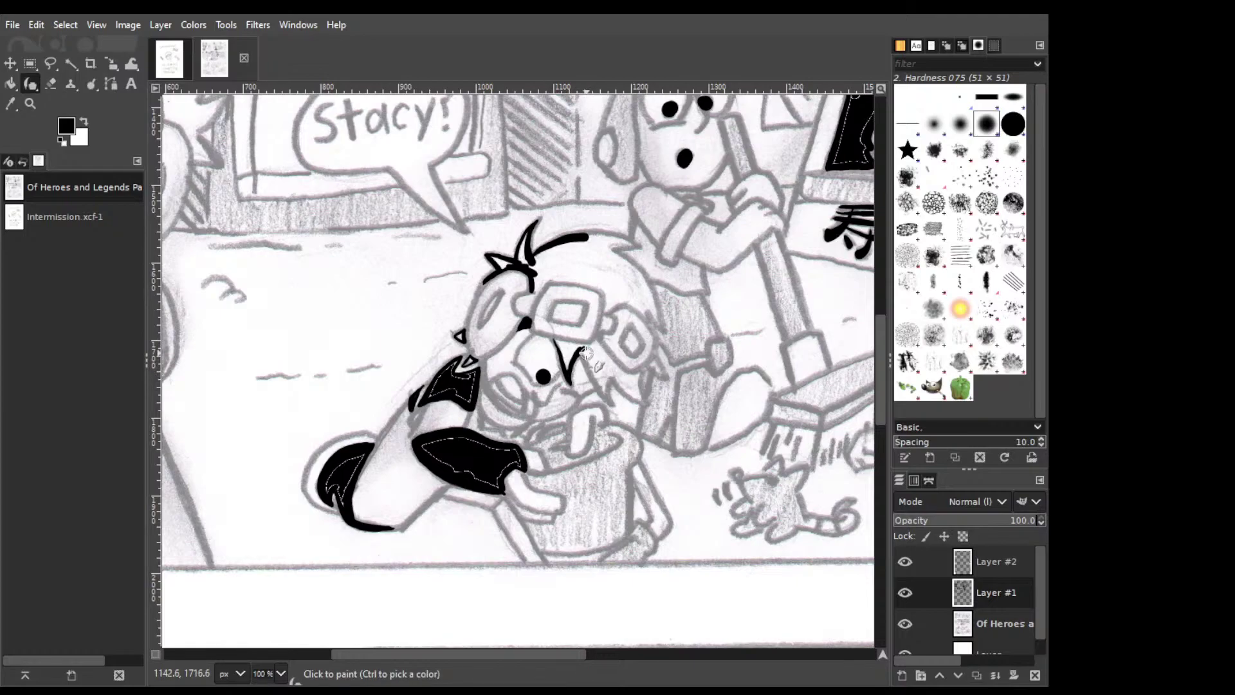
# Ink the slanted edge of the second fringe strand below the goggles, undoing and redrawing unsatisfactory strokes.
pyautogui.moveTo(585, 353); pyautogui.dragTo(590, 371)
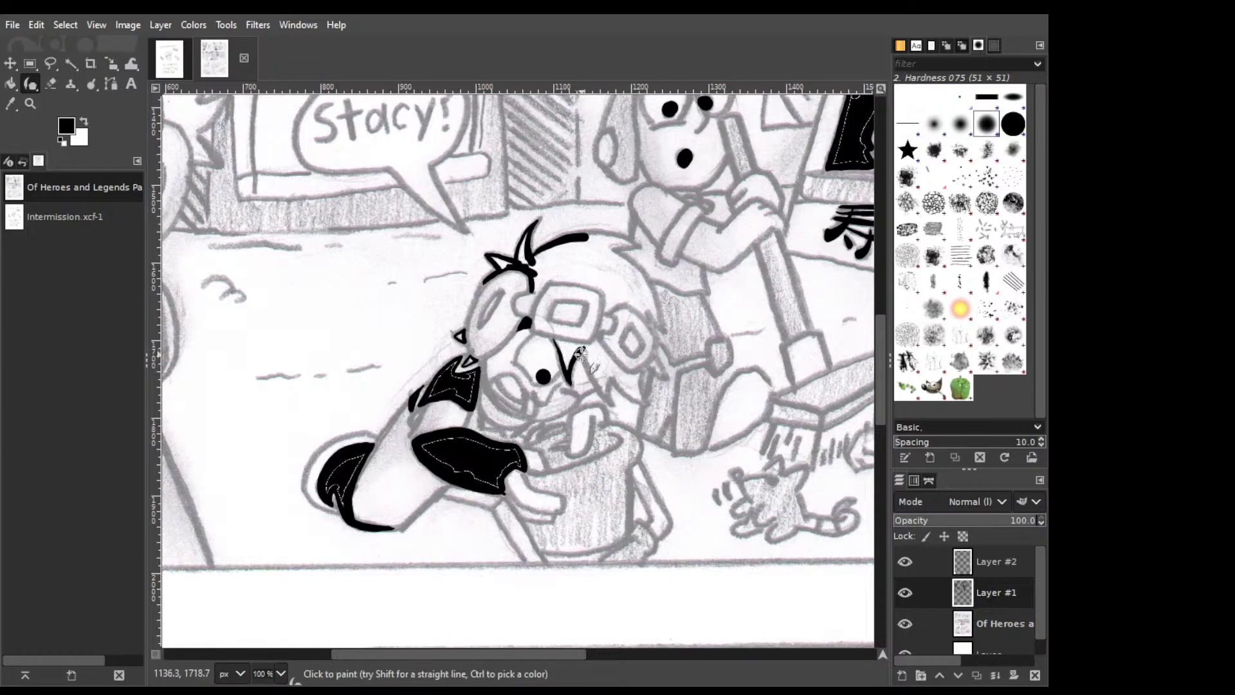
pyautogui.moveTo(578, 350)
pyautogui.mouseDown()
pyautogui.moveTo(608, 394)
pyautogui.moveTo(584, 350)
pyautogui.moveTo(597, 391)
pyautogui.mouseUp()
pyautogui.hotkey('ctrl', 'z')
pyautogui.hotkey('ctrl', 'z')
pyautogui.moveTo(590, 372); pyautogui.dragTo(595, 384)
pyautogui.hotkey('ctrl', 'z')
pyautogui.moveTo(608, 399)
pyautogui.mouseDown()
pyautogui.moveTo(589, 359)
pyautogui.moveTo(603, 392)
pyautogui.moveTo(574, 349)
pyautogui.moveTo(610, 395)
pyautogui.moveTo(582, 351)
pyautogui.mouseUp()
pyautogui.hotkey('ctrl', 'z')
pyautogui.hotkey('ctrl', 'z')
pyautogui.moveTo(577, 348); pyautogui.dragTo(605, 397)
pyautogui.hotkey('ctrl', 'z')
pyautogui.hotkey('ctrl', 'z')
# Ink the remaining jagged fringe tips beneath the smaller goggle lens and clean the outermost tip with the eraser.
pyautogui.moveTo(605, 393); pyautogui.dragTo(612, 379)
pyautogui.moveTo(611, 401); pyautogui.dragTo(615, 362)
pyautogui.moveTo(644, 367); pyautogui.dragTo(646, 402)
pyautogui.moveTo(611, 373)
pyautogui.mouseDown()
pyautogui.moveTo(626, 398)
pyautogui.moveTo(645, 392)
pyautogui.mouseUp()
pyautogui.hotkey('ctrl', 'z')
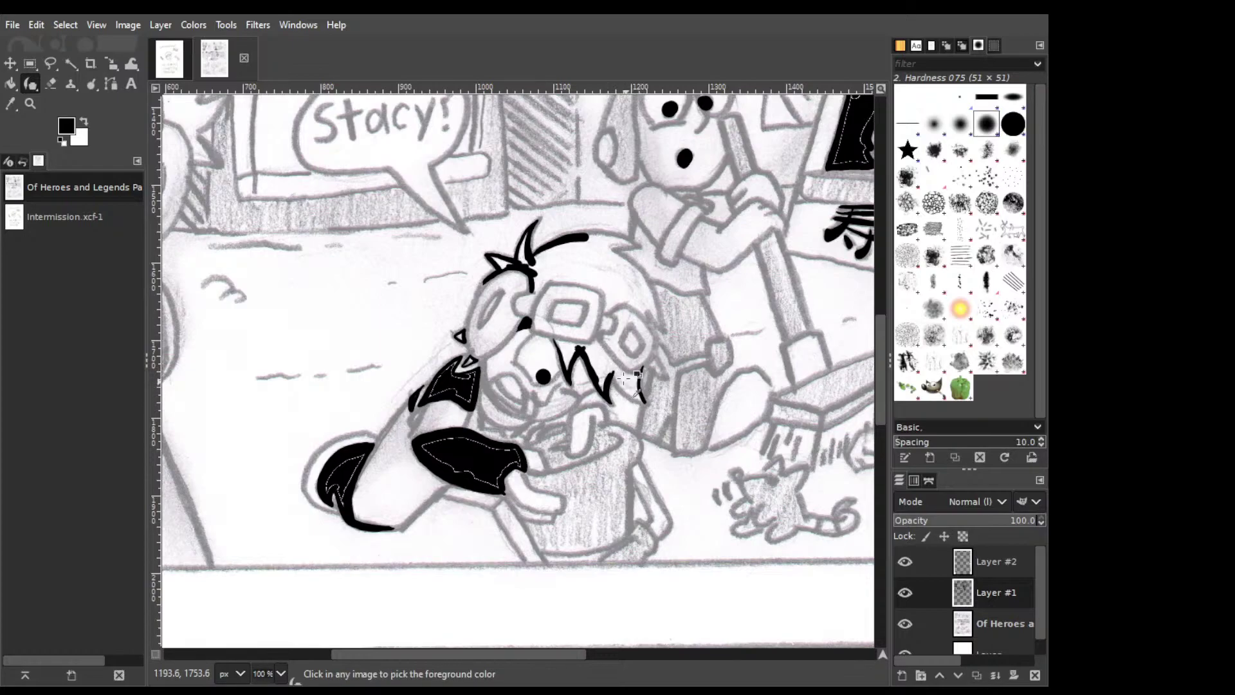
pyautogui.moveTo(610, 374)
pyautogui.mouseDown()
pyautogui.moveTo(632, 400)
pyautogui.moveTo(647, 394)
pyautogui.mouseUp()
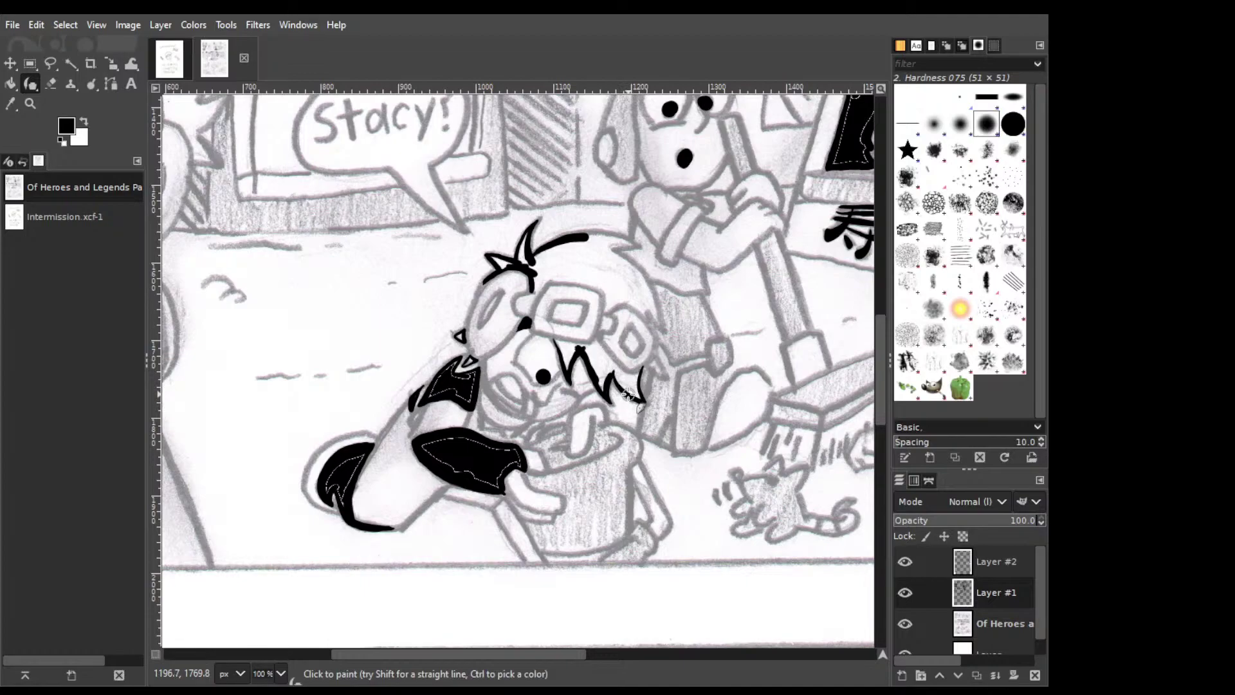
pyautogui.hotkey('shift', 'e')
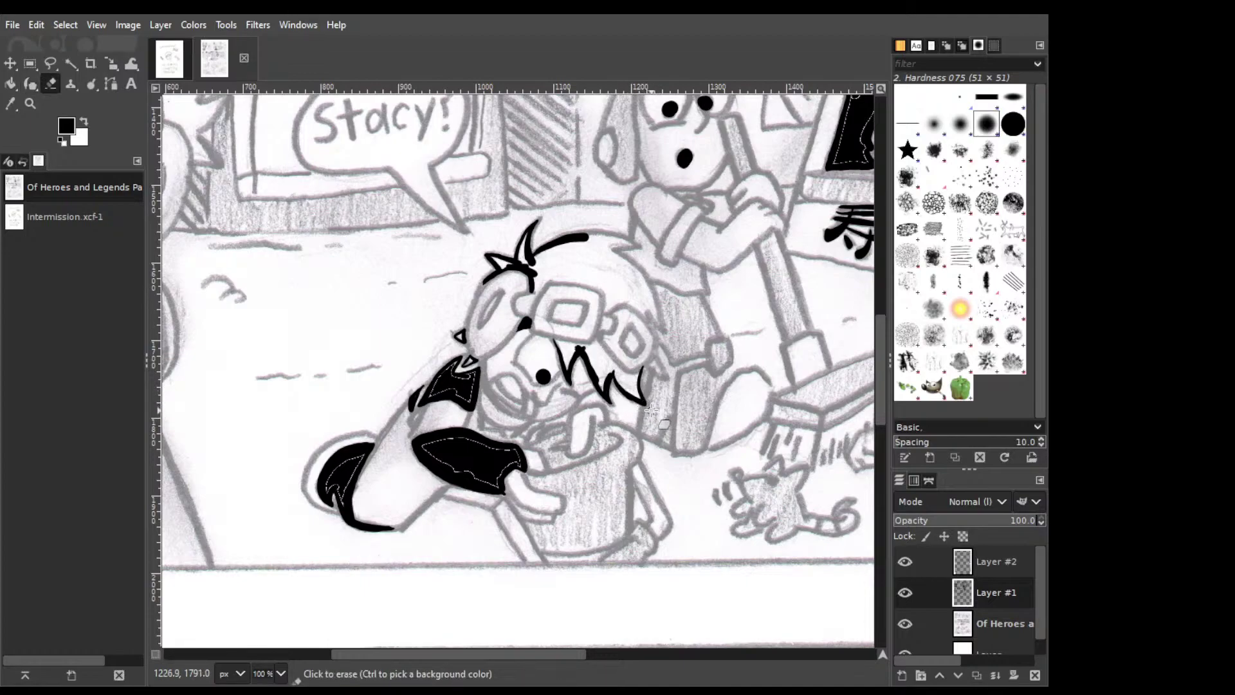
pyautogui.moveTo(631, 403); pyautogui.dragTo(659, 406)
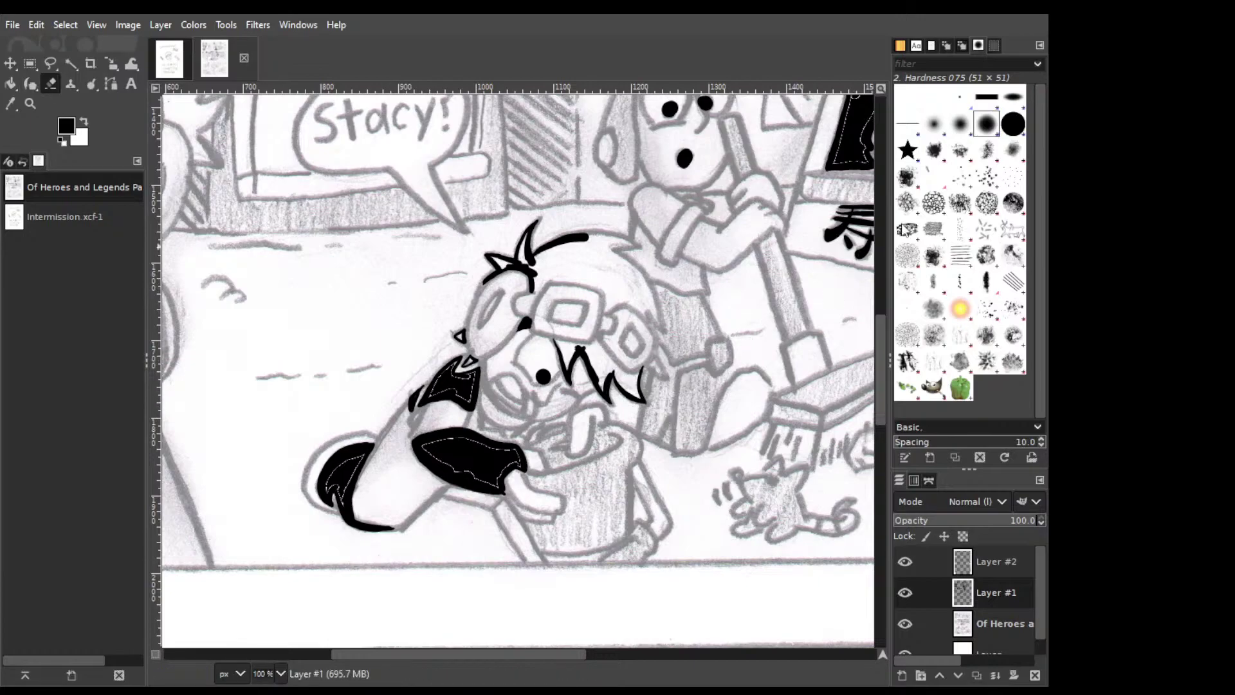
# Select the Hardness 100 brush and ink the fringe's upper edge along the underside of the goggles to close its outline.
pyautogui.click(1013, 123)
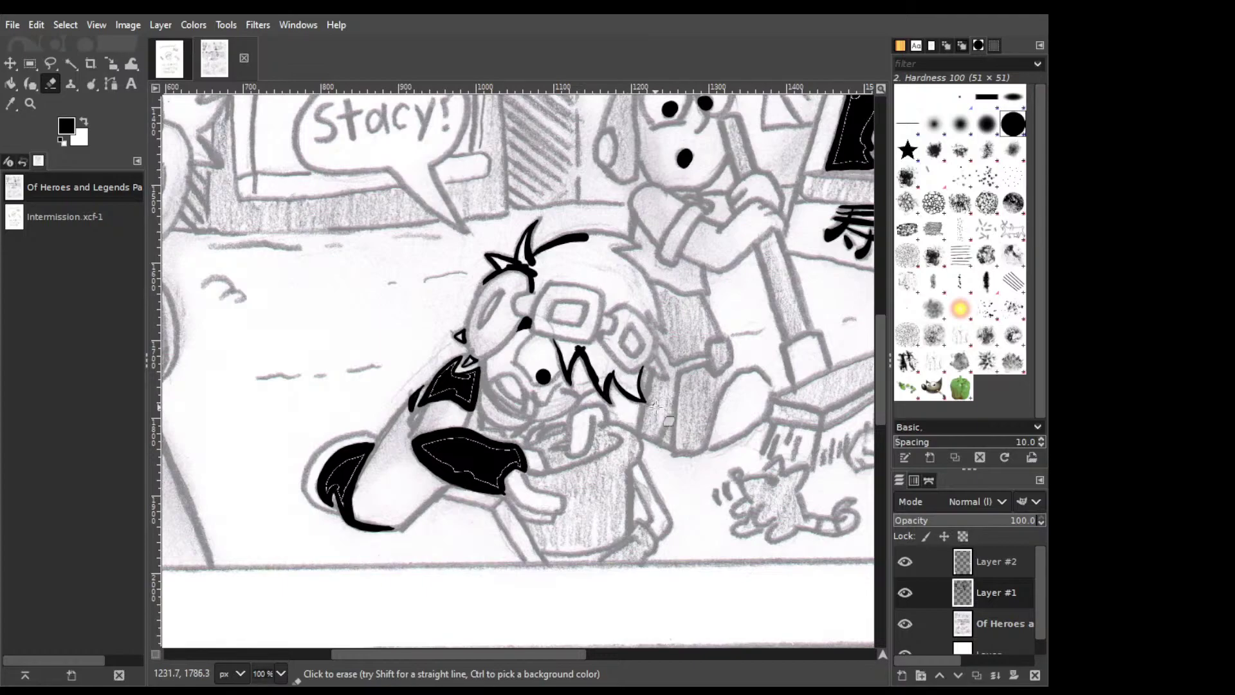
pyautogui.press('p')
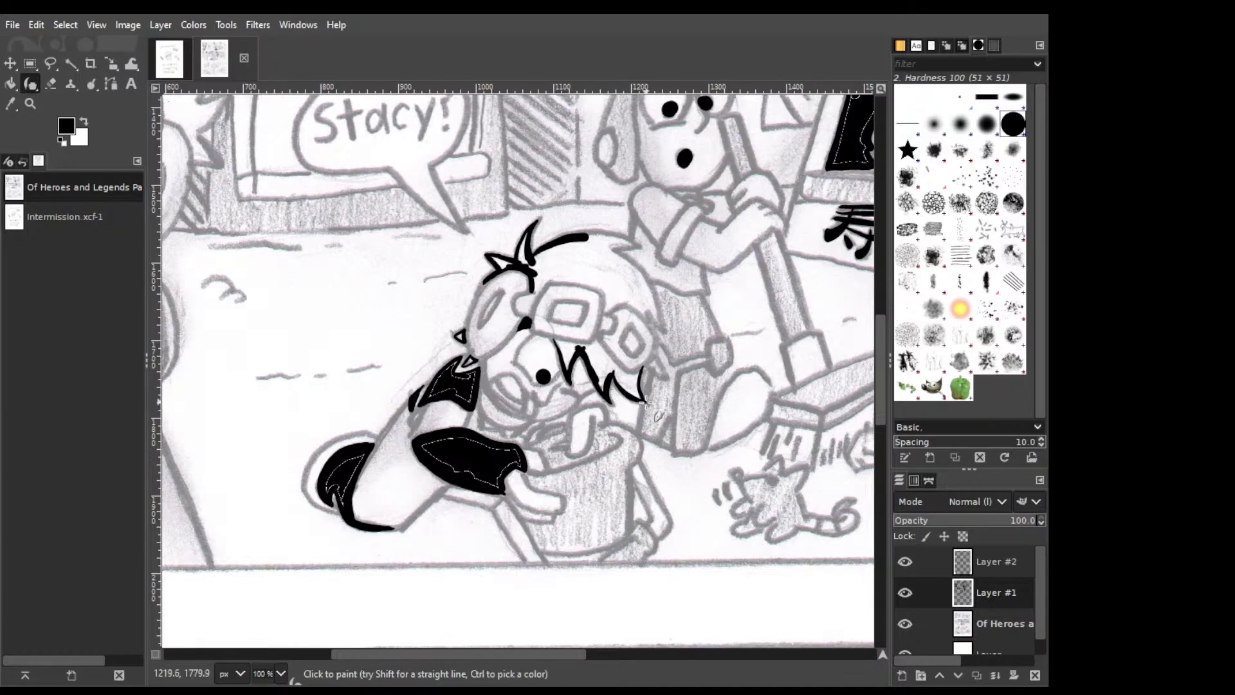
pyautogui.moveTo(634, 396)
pyautogui.mouseDown()
pyautogui.moveTo(630, 368)
pyautogui.moveTo(645, 363)
pyautogui.moveTo(617, 376)
pyautogui.mouseUp()
pyautogui.moveTo(595, 335); pyautogui.dragTo(644, 386)
pyautogui.moveTo(595, 336); pyautogui.dragTo(643, 394)
pyautogui.moveTo(603, 348); pyautogui.dragTo(629, 380)
pyautogui.moveTo(583, 345)
pyautogui.mouseDown()
pyautogui.moveTo(596, 337)
pyautogui.moveTo(567, 341)
pyautogui.moveTo(582, 344)
pyautogui.mouseUp()
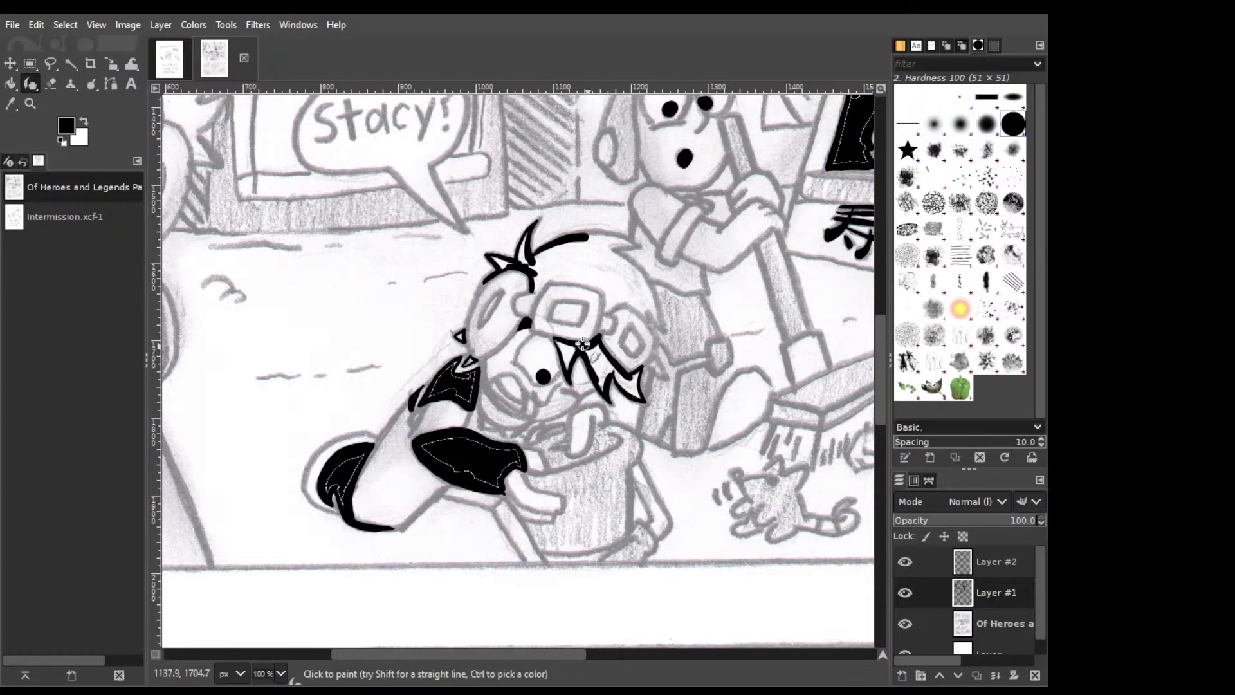
# Fill the outlined fringe below the goggles with solid black, undoing any fill that spills over the layer.
pyautogui.hotkey('shift', 'b')
pyautogui.click(612, 349)
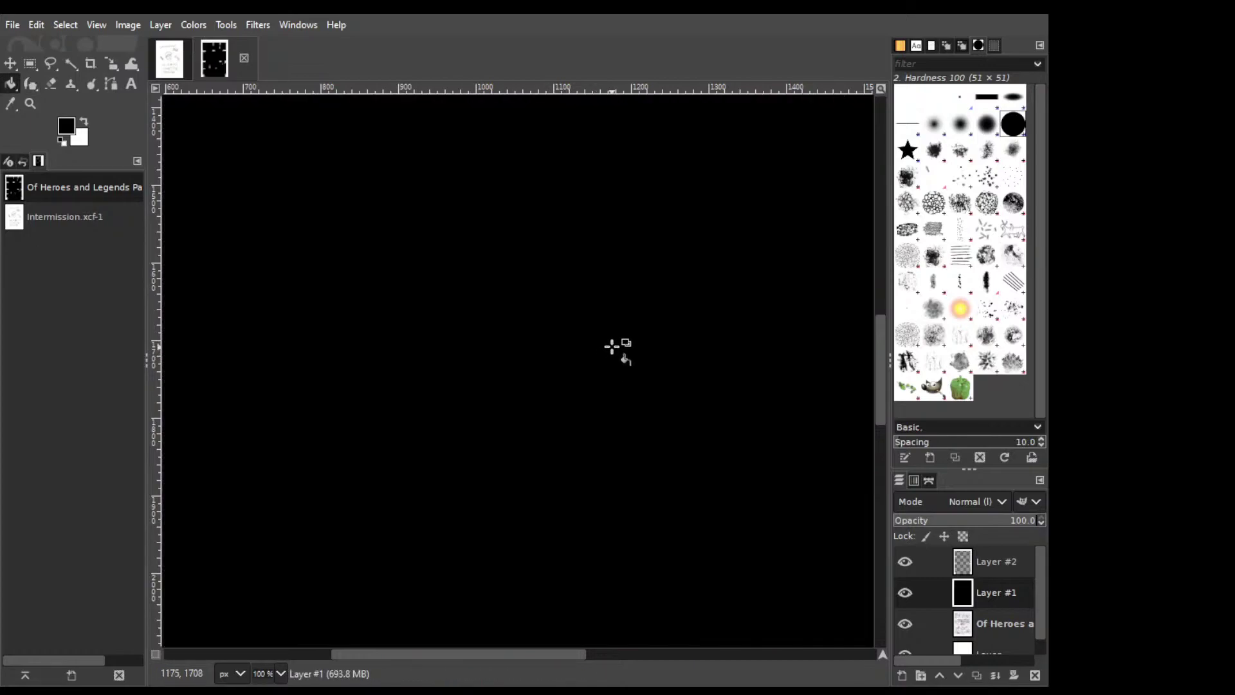
pyautogui.hotkey('ctrl', 'z')
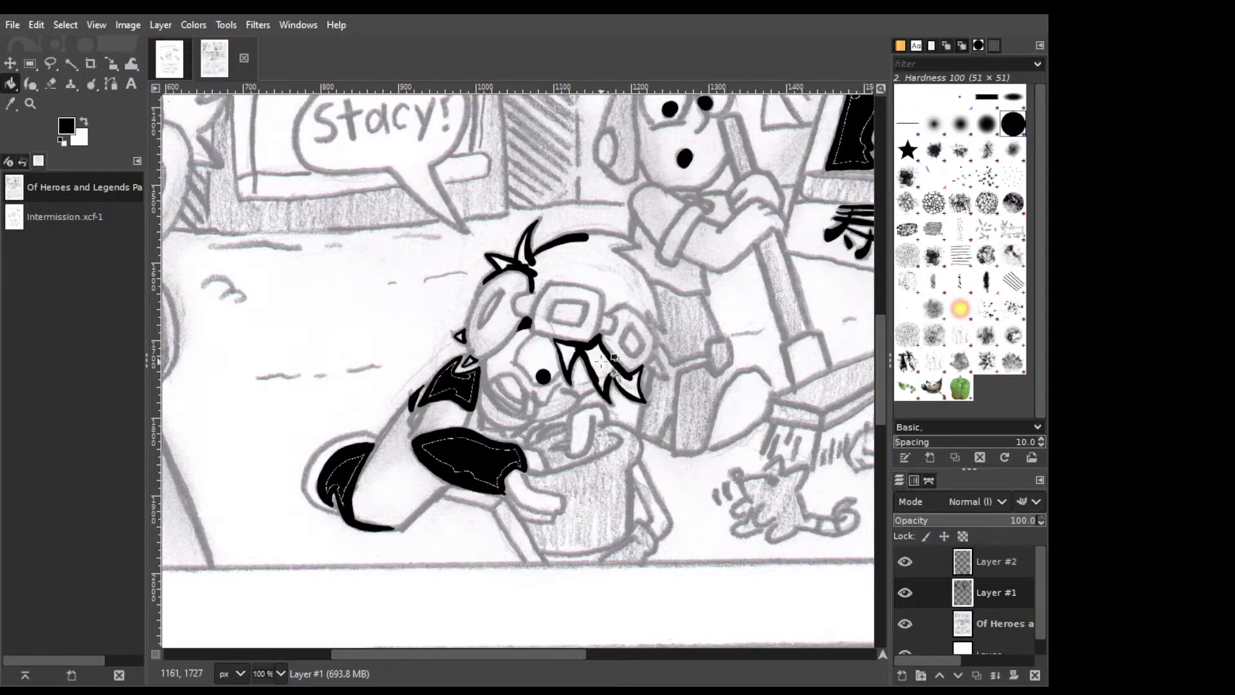
pyautogui.click(603, 359)
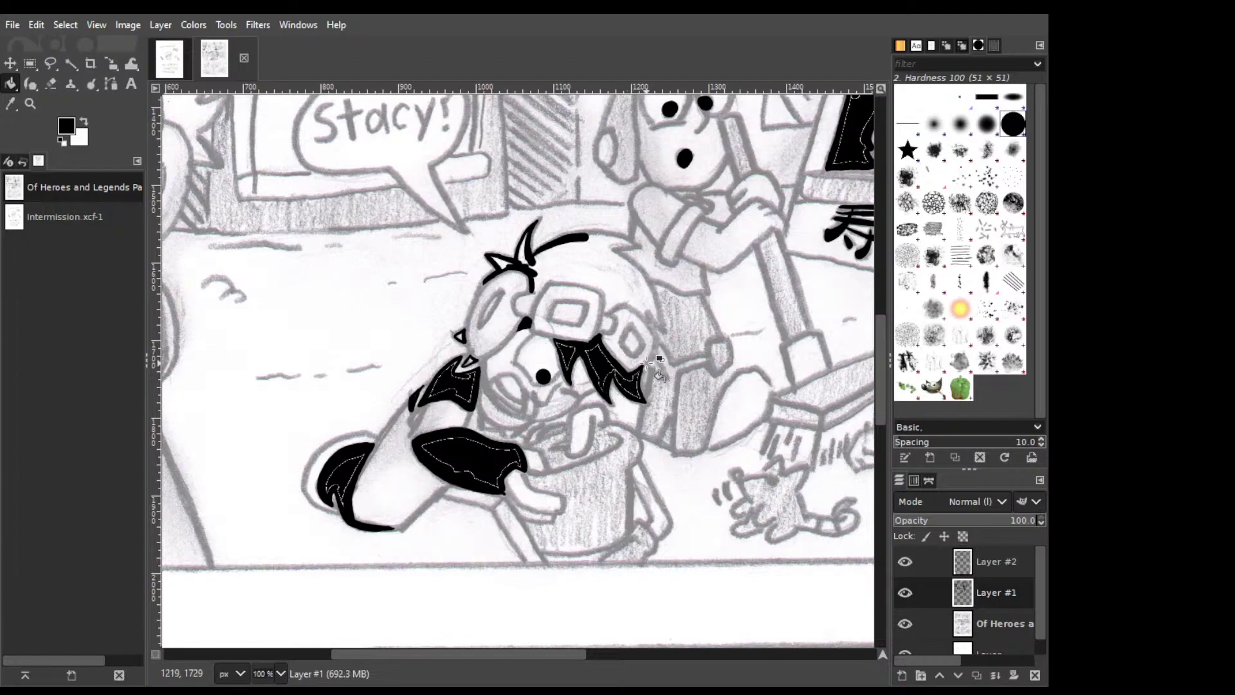
# Ink the outline of the smaller goggle lens in black and save the image.
pyautogui.press('p')
pyautogui.moveTo(630, 327); pyautogui.dragTo(638, 336)
pyautogui.hotkey('ctrl', 's')
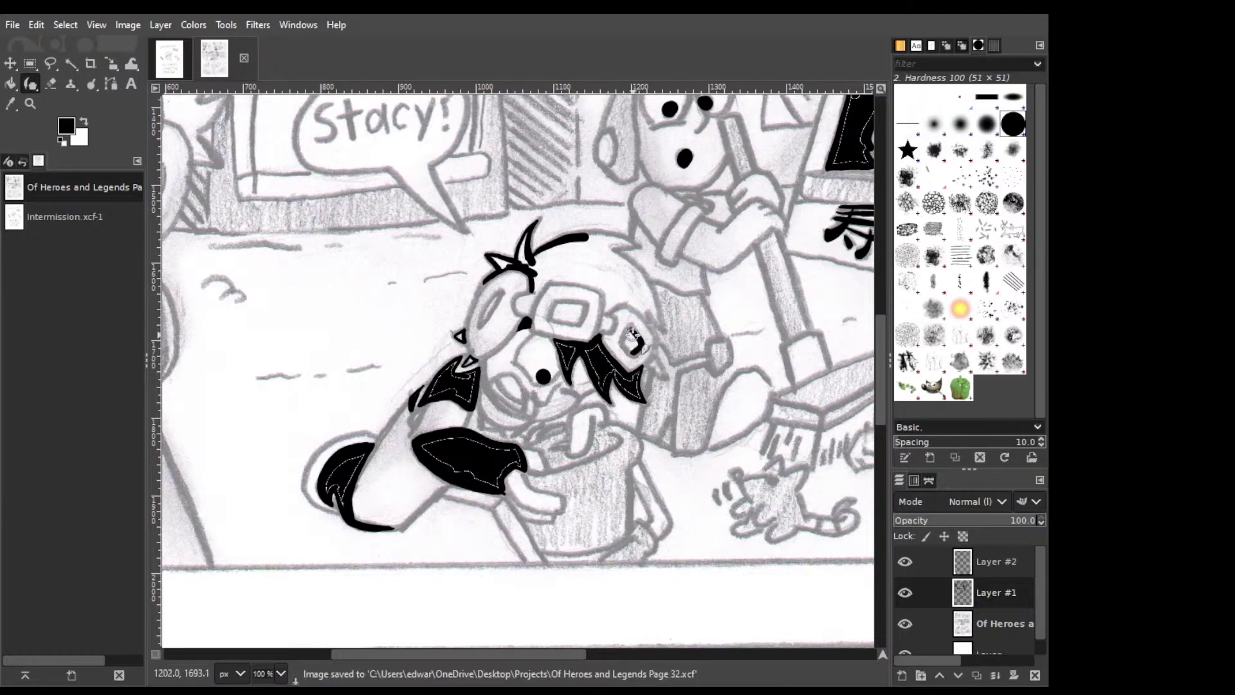
pyautogui.moveTo(626, 332); pyautogui.dragTo(639, 341)
pyautogui.moveTo(631, 349); pyautogui.dragTo(633, 335)
pyautogui.hotkey('ctrl', 'z')
pyautogui.press('c')
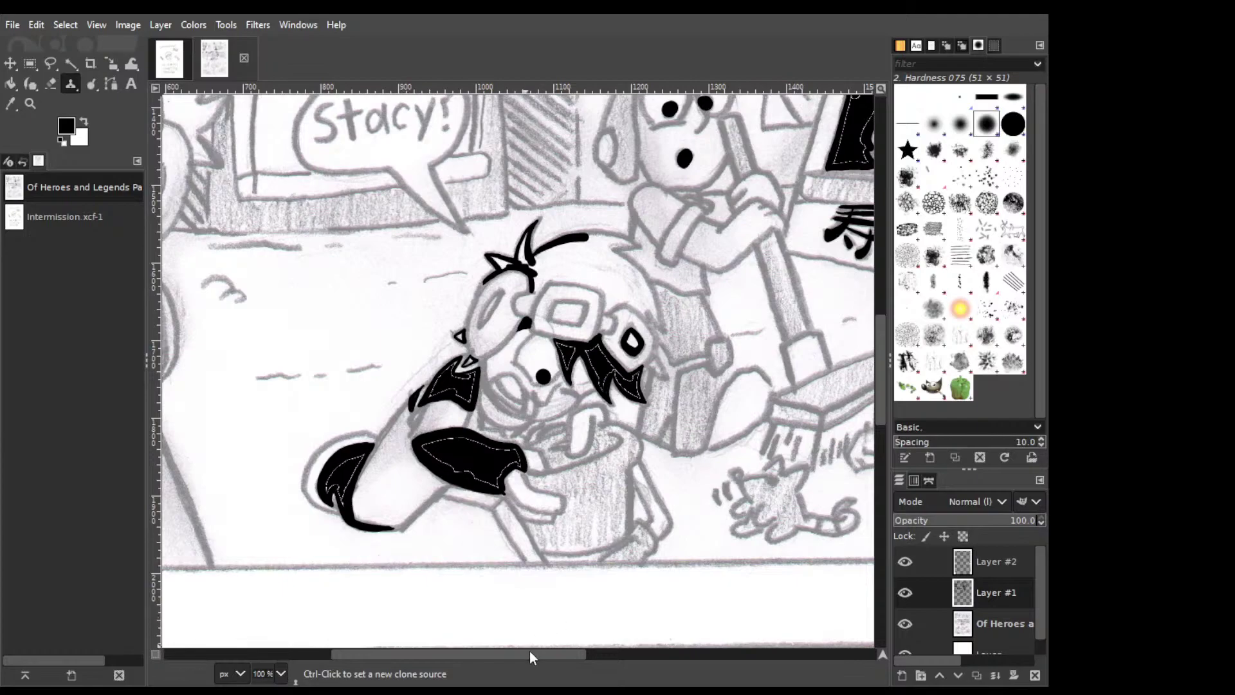
# Ink the larger goggle lens solid black.
pyautogui.press('p')
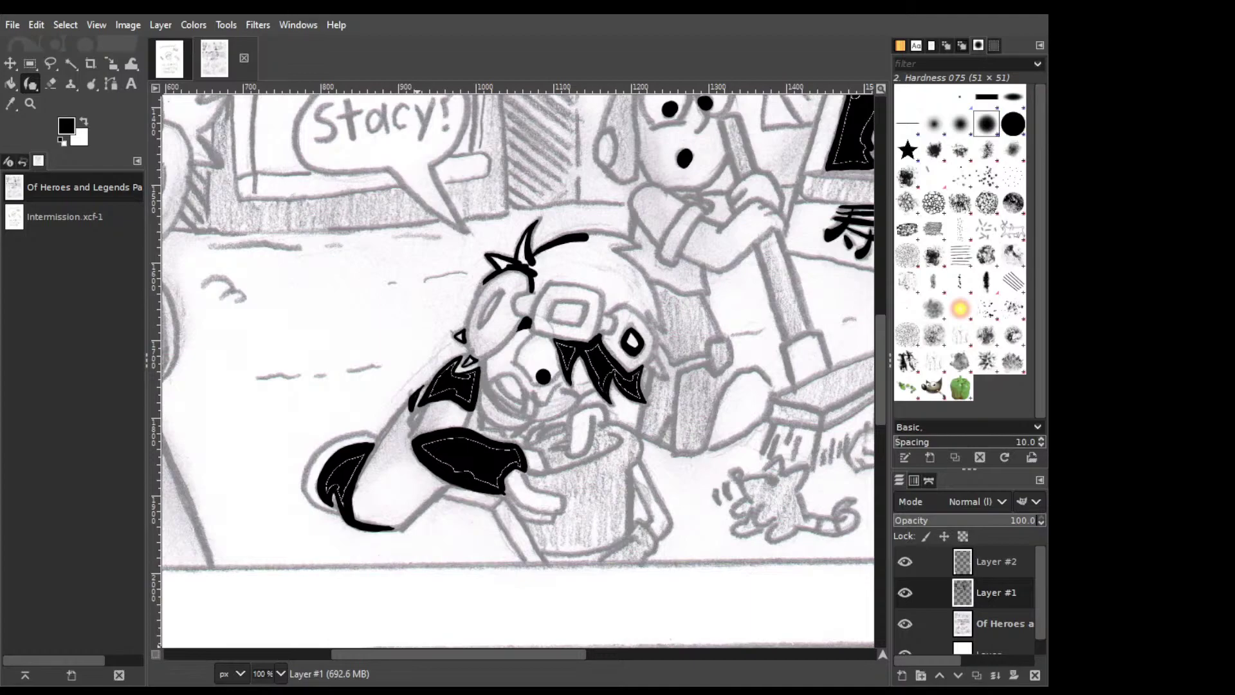
pyautogui.press('c')
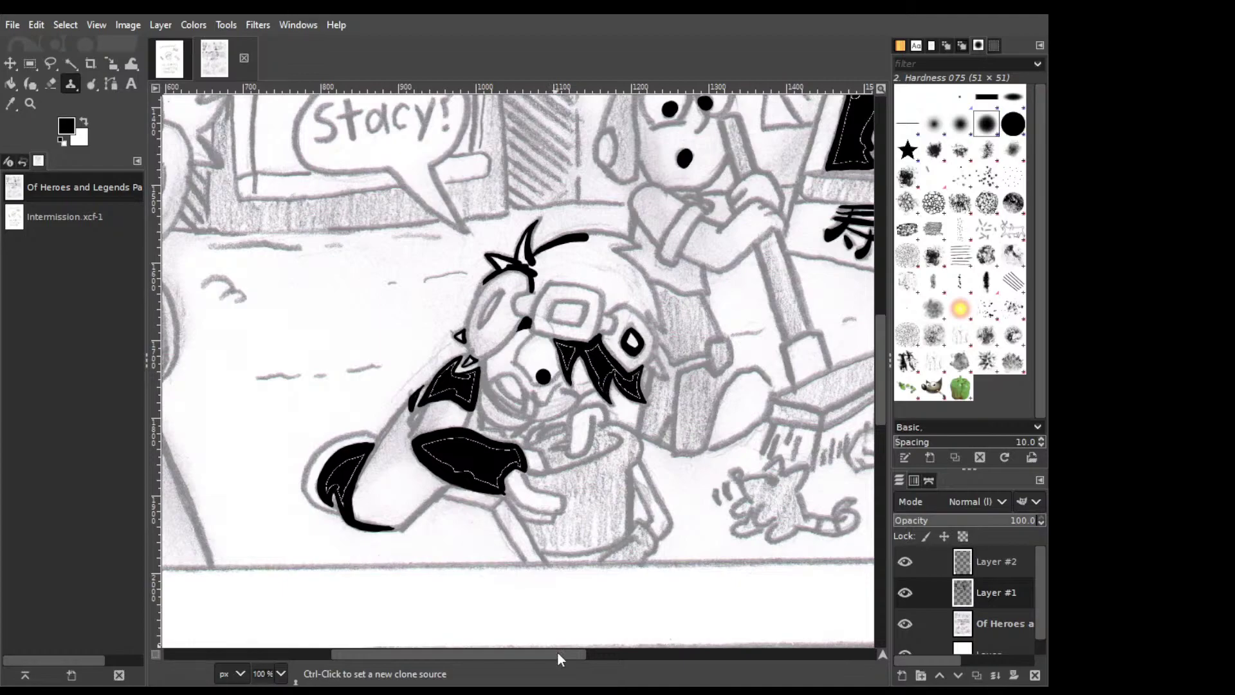
pyautogui.press('p')
pyautogui.moveTo(585, 301)
pyautogui.mouseDown()
pyautogui.moveTo(575, 319)
pyautogui.moveTo(556, 320)
pyautogui.moveTo(583, 301)
pyautogui.mouseUp()
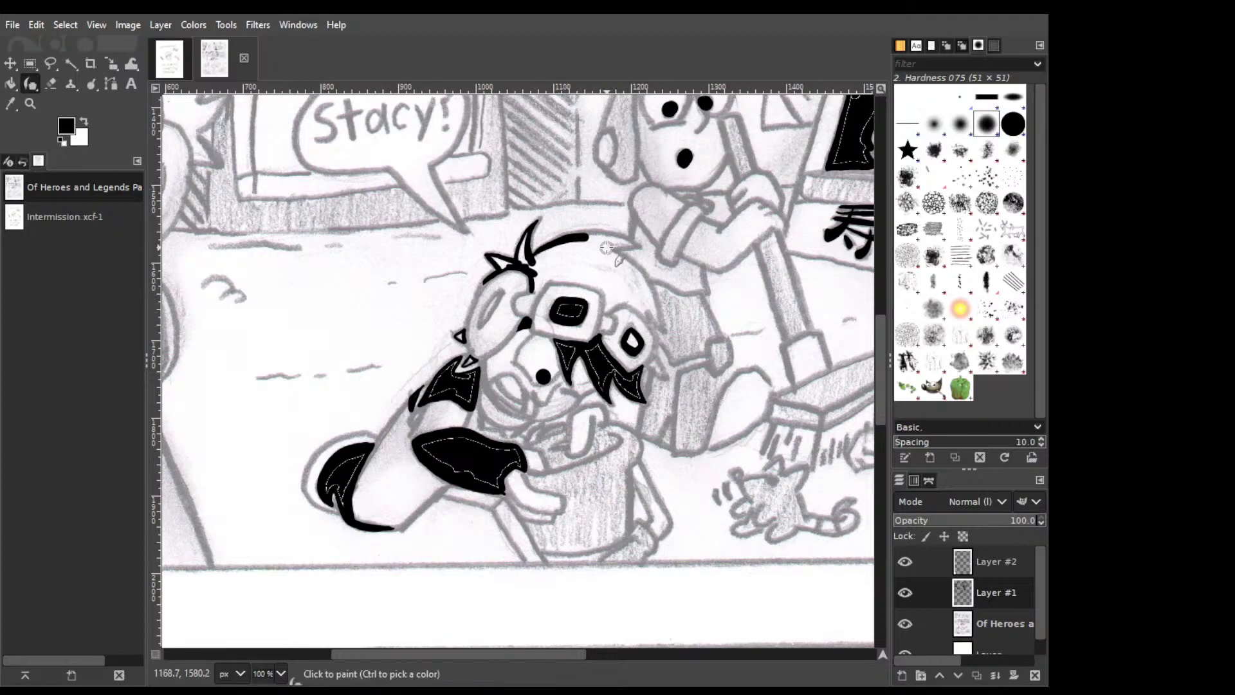
# Ink the back curve of the crouching character's hair, the hairline above the goggles and the pointed tuft at the crown.
pyautogui.moveTo(606, 248)
pyautogui.mouseDown()
pyautogui.moveTo(659, 306)
pyautogui.moveTo(634, 302)
pyautogui.moveTo(653, 327)
pyautogui.mouseUp()
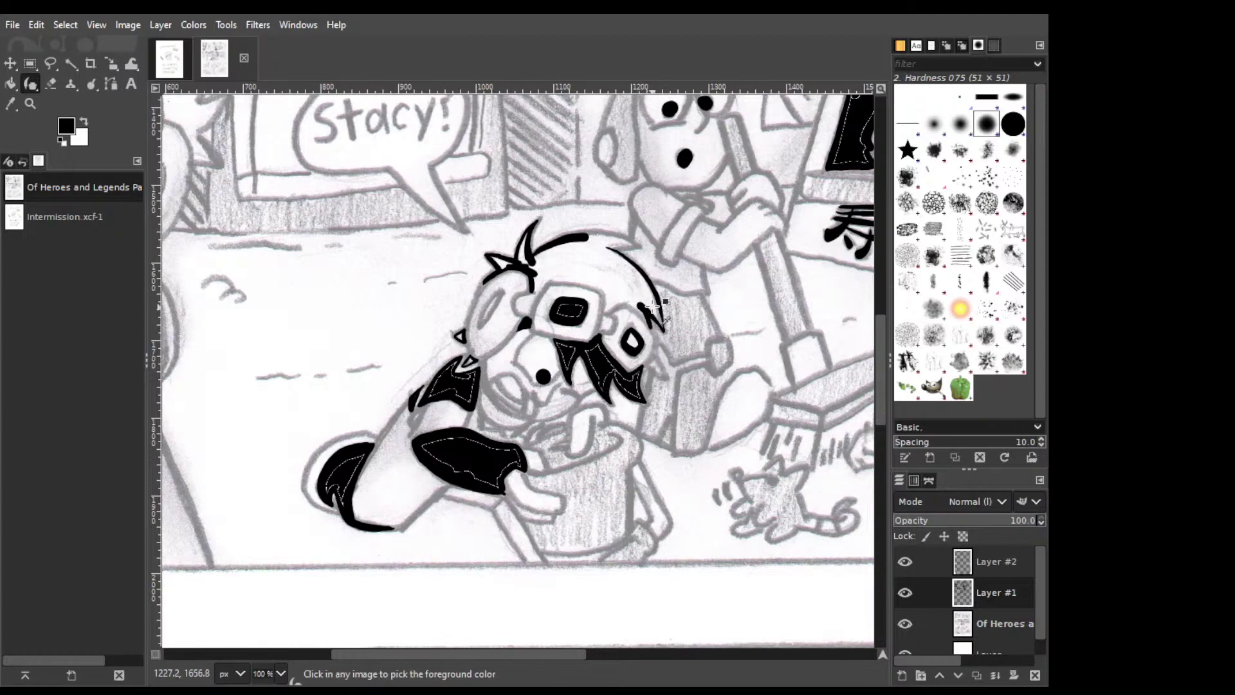
pyautogui.moveTo(659, 330)
pyautogui.mouseDown()
pyautogui.moveTo(623, 295)
pyautogui.moveTo(606, 312)
pyautogui.moveTo(621, 304)
pyautogui.moveTo(606, 305)
pyautogui.moveTo(594, 276)
pyautogui.moveTo(606, 294)
pyautogui.moveTo(537, 281)
pyautogui.moveTo(607, 301)
pyautogui.mouseUp()
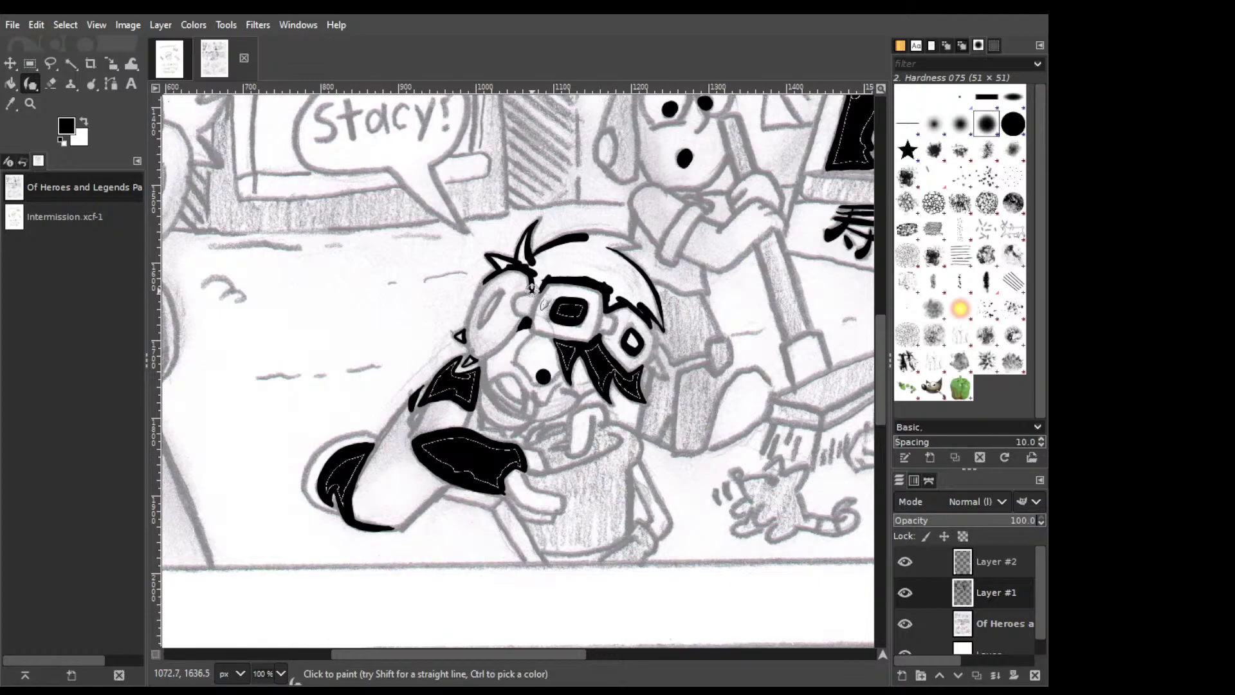
pyautogui.moveTo(627, 248); pyautogui.dragTo(643, 248)
pyautogui.hotkey('ctrl', 'z')
pyautogui.moveTo(627, 245); pyautogui.dragTo(624, 243)
pyautogui.press('ctrl')
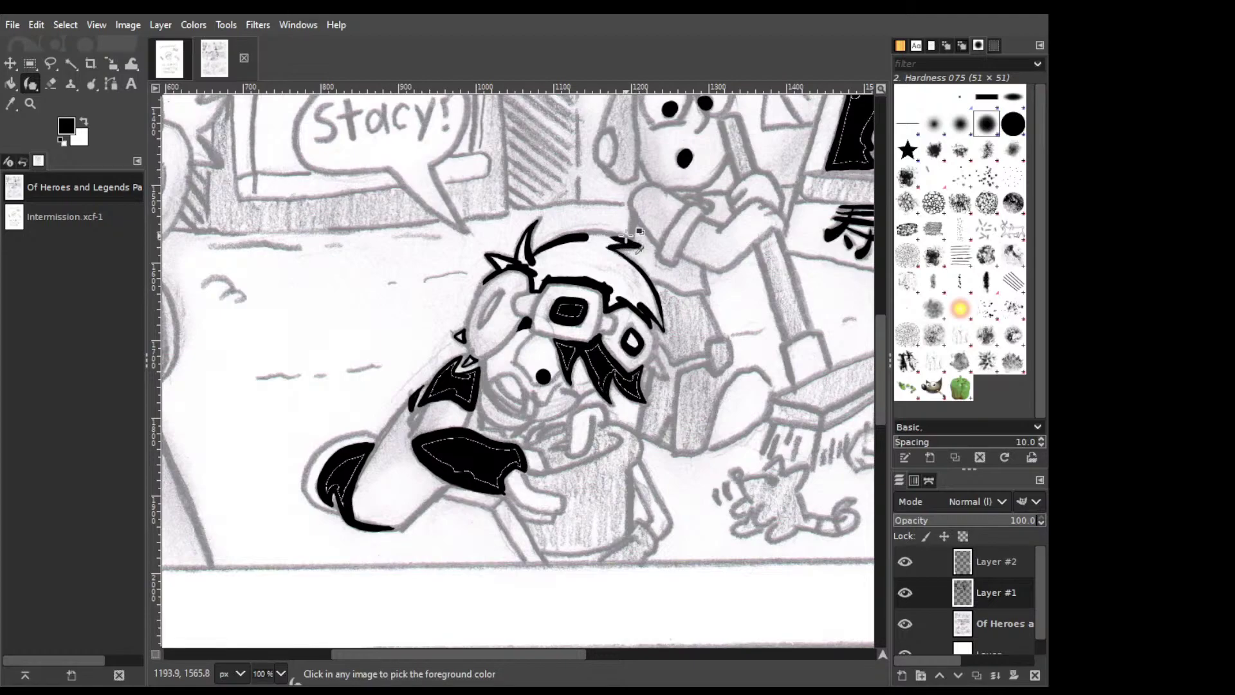
# Ink the top contour from the crown tuft to the front spike, redoing strokes, and fill the hair above the goggles solid black.
pyautogui.moveTo(638, 245); pyautogui.dragTo(573, 241)
pyautogui.press('ctrl')
pyautogui.hotkey('ctrl', 'z')
pyautogui.moveTo(636, 245); pyautogui.dragTo(579, 239)
pyautogui.hotkey('ctrl', 'z')
pyautogui.moveTo(652, 252); pyautogui.dragTo(576, 236)
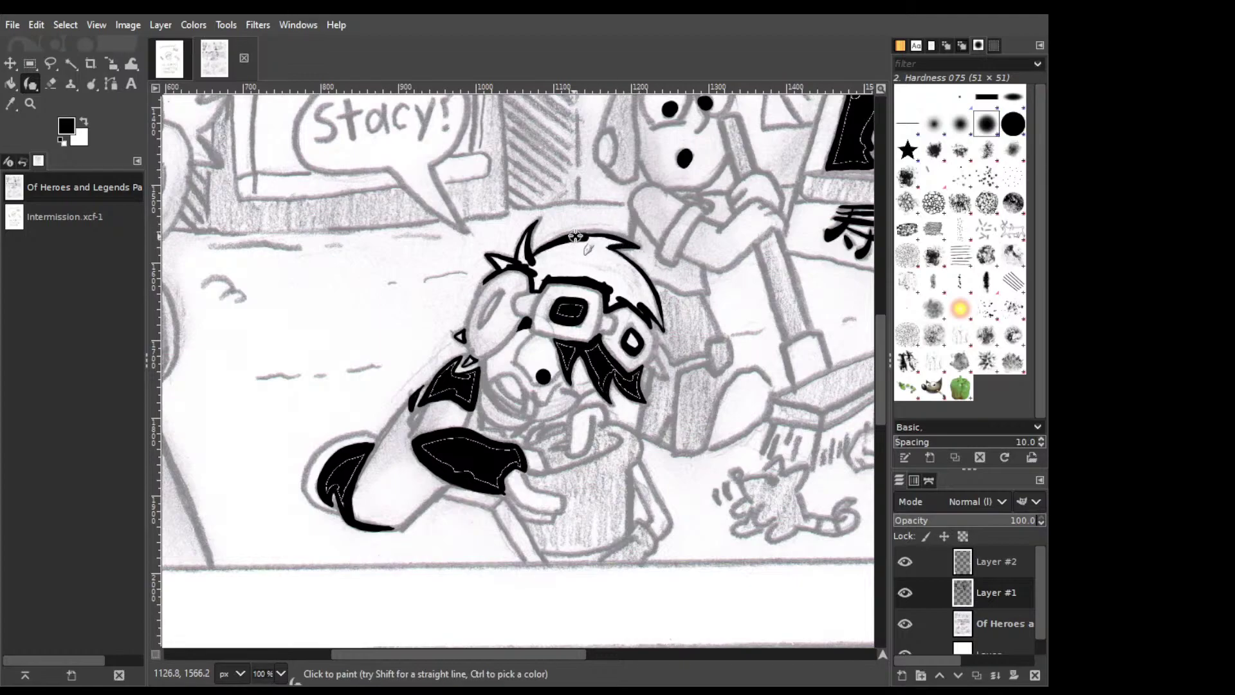
pyautogui.hotkey('ctrl', 'z')
pyautogui.moveTo(652, 260); pyautogui.dragTo(576, 231)
pyautogui.press('ctrl')
pyautogui.hotkey('ctrl', 'z')
pyautogui.moveTo(640, 248); pyautogui.dragTo(592, 228)
pyautogui.hotkey('ctrl', 'z')
pyautogui.moveTo(628, 242)
pyautogui.mouseDown()
pyautogui.moveTo(590, 234)
pyautogui.moveTo(597, 241)
pyautogui.moveTo(534, 281)
pyautogui.mouseUp()
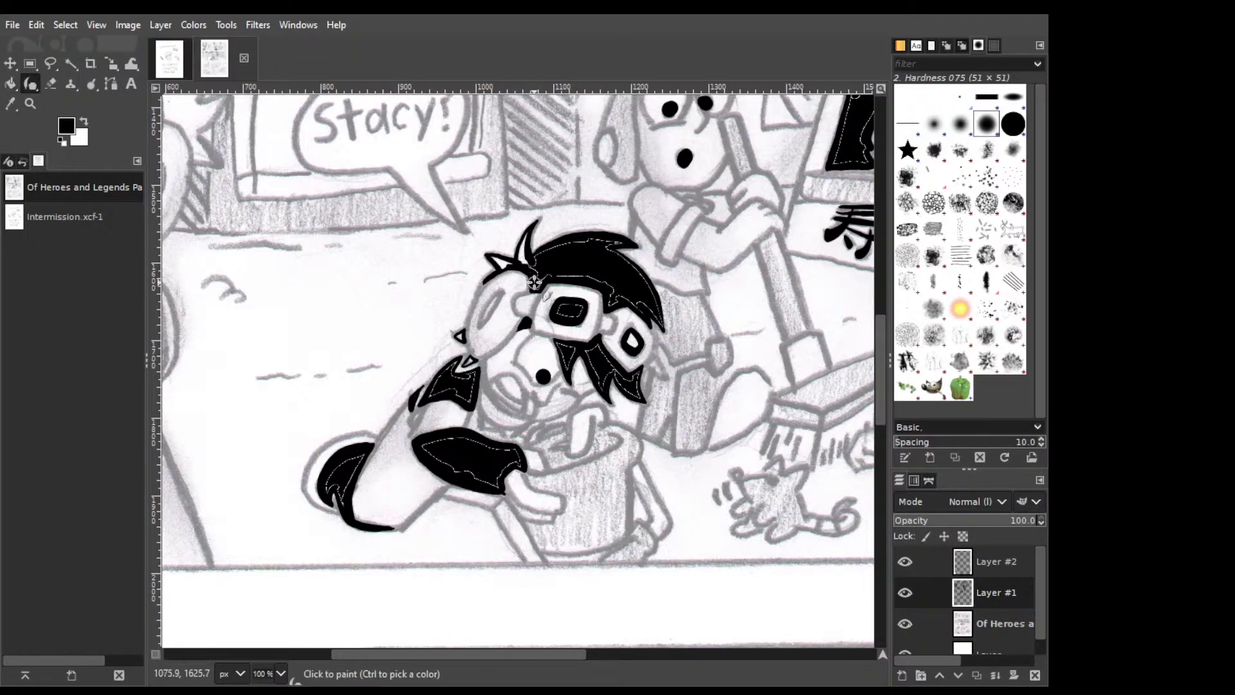
# Ink the short dark bar across the sweeping character's leg beside the crouching character's hair.
pyautogui.moveTo(681, 367); pyautogui.dragTo(706, 358)
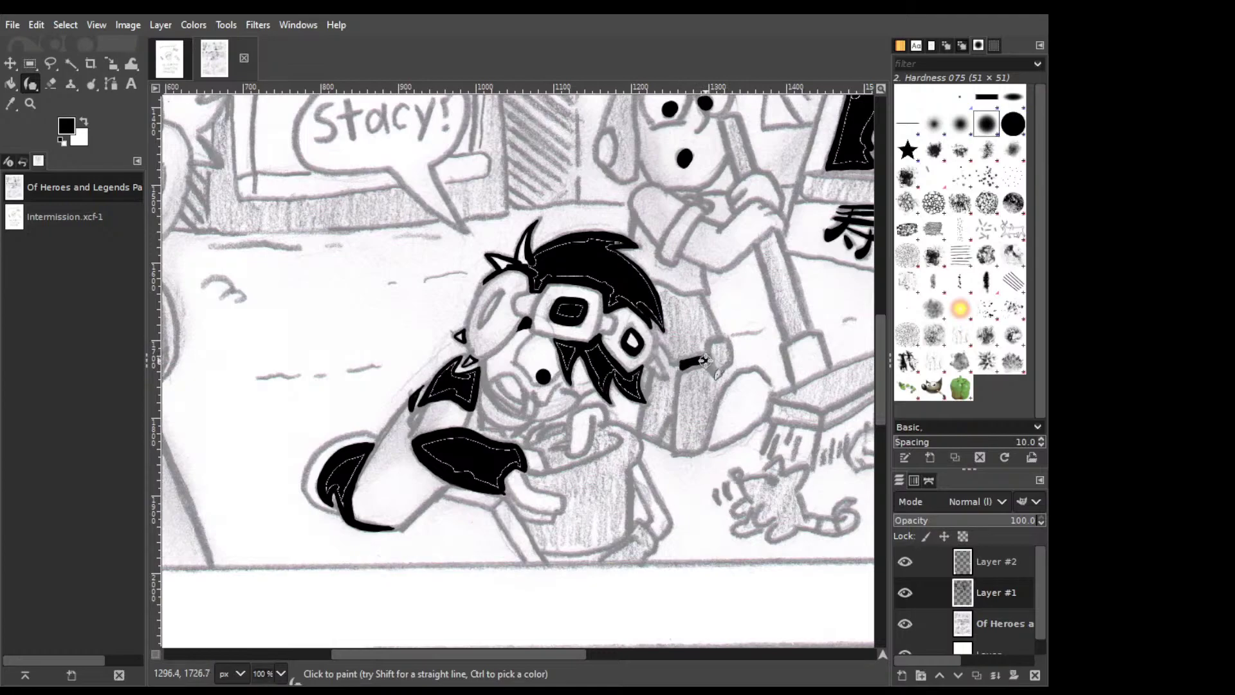
pyautogui.hotkey('ctrl', 'z')
pyautogui.moveTo(710, 367)
pyautogui.mouseDown()
pyautogui.moveTo(683, 366)
pyautogui.moveTo(704, 362)
pyautogui.mouseUp()
pyautogui.hotkey('ctrl', 'z')
# Ink the sweeping character's large shoe solid black and the small dark wedge behind the trouser leg, trimming its edge with the eraser.
pyautogui.moveTo(741, 376)
pyautogui.mouseDown()
pyautogui.moveTo(711, 436)
pyautogui.moveTo(772, 407)
pyautogui.moveTo(758, 372)
pyautogui.moveTo(740, 411)
pyautogui.mouseUp()
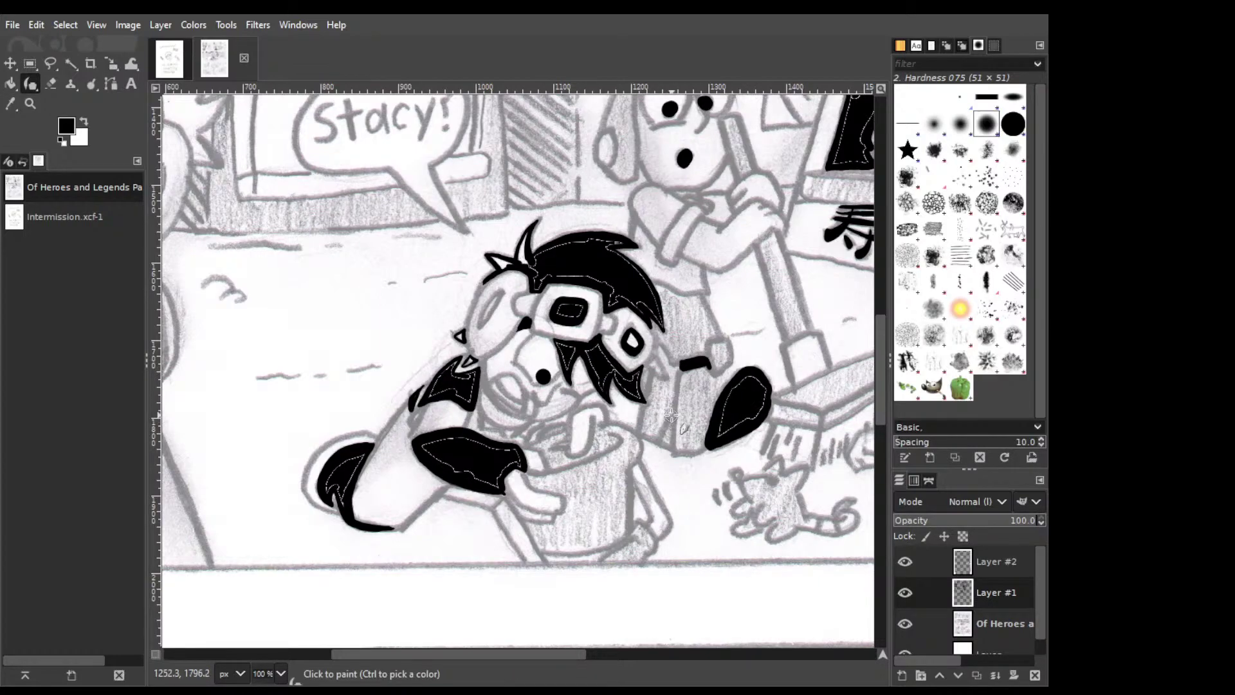
pyautogui.moveTo(671, 415); pyautogui.dragTo(663, 443)
pyautogui.hotkey('ctrl', 'z')
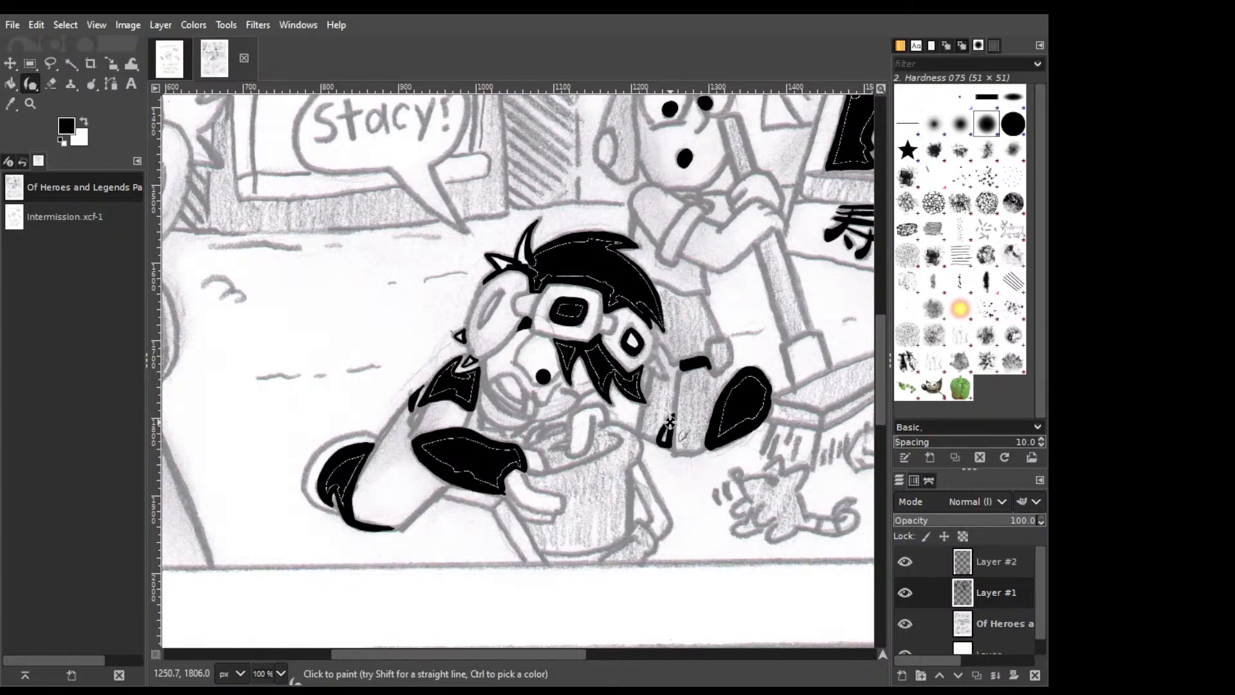
pyautogui.hotkey('shift', 'e')
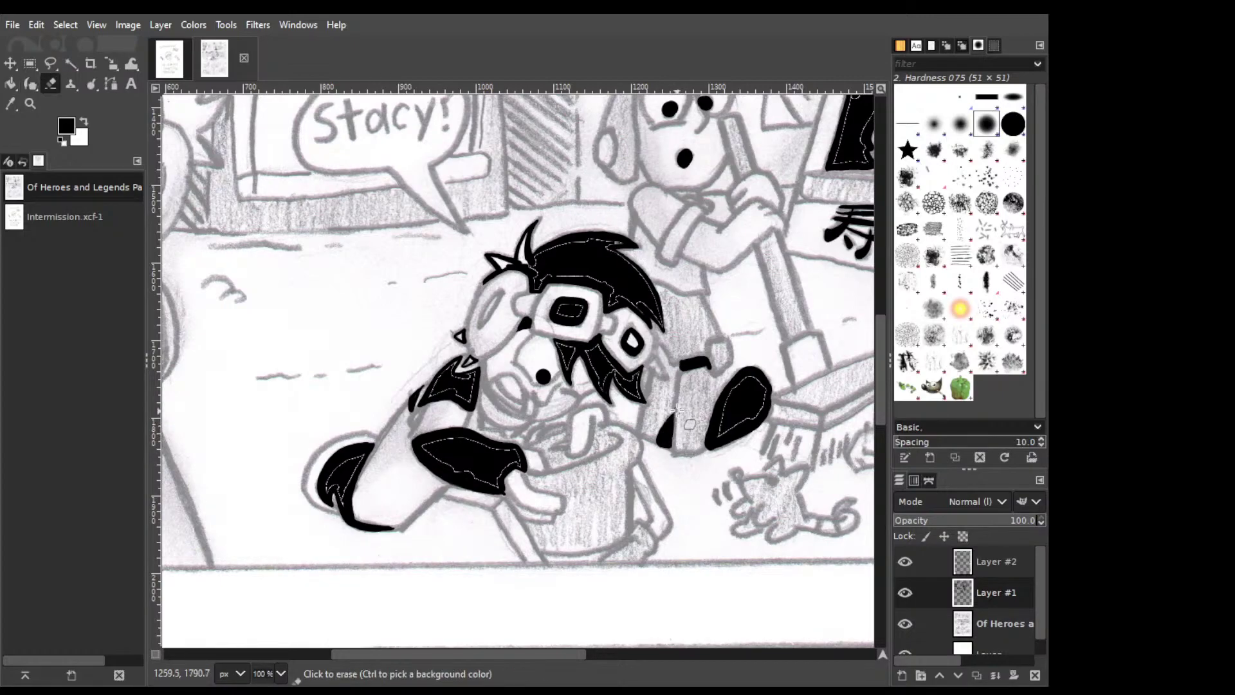
pyautogui.moveTo(684, 463); pyautogui.dragTo(686, 400)
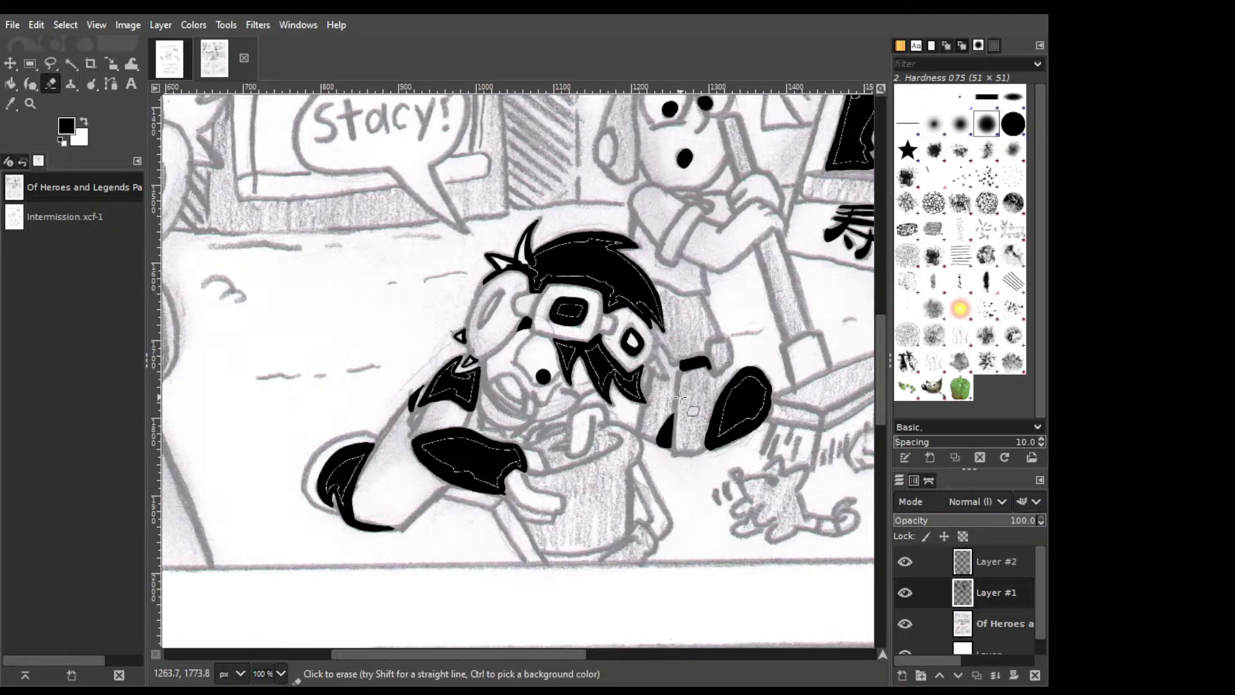
# Outline the small pointed hair tuft beside the smaller goggle lens.
pyautogui.press('k')
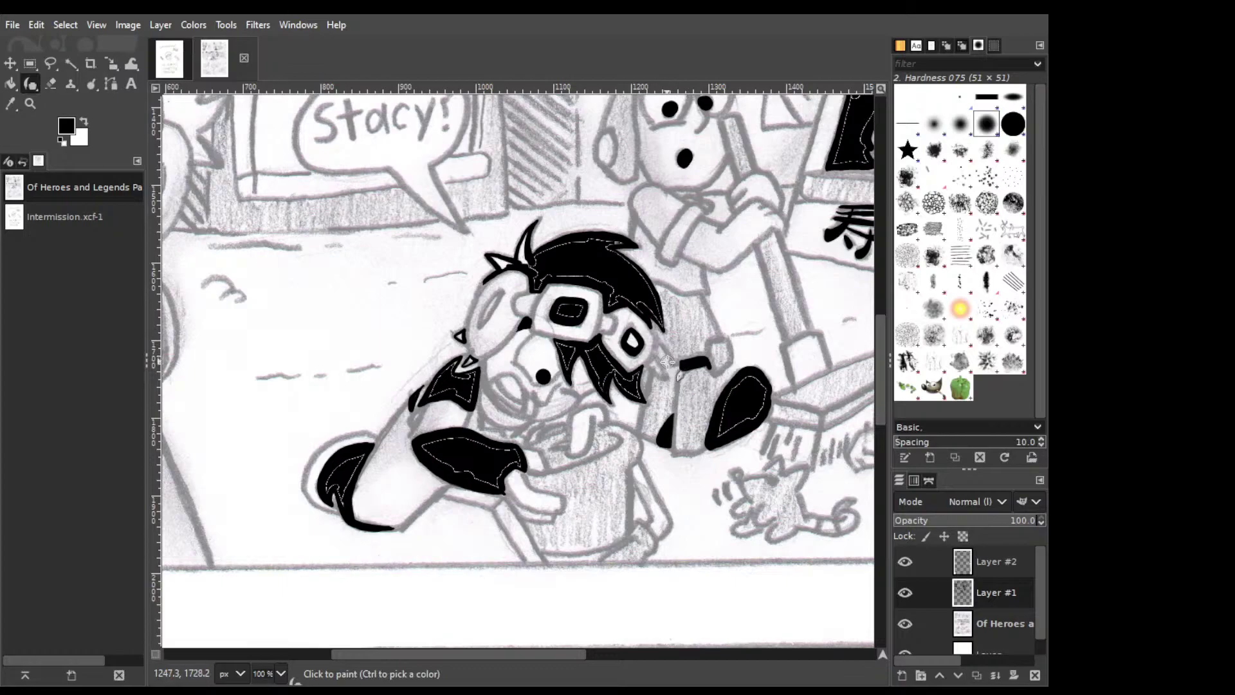
pyautogui.moveTo(669, 350)
pyautogui.mouseDown()
pyautogui.moveTo(647, 366)
pyautogui.moveTo(676, 386)
pyautogui.mouseUp()
pyautogui.hotkey('ctrl', 'z')
pyautogui.hotkey('ctrl', 'z')
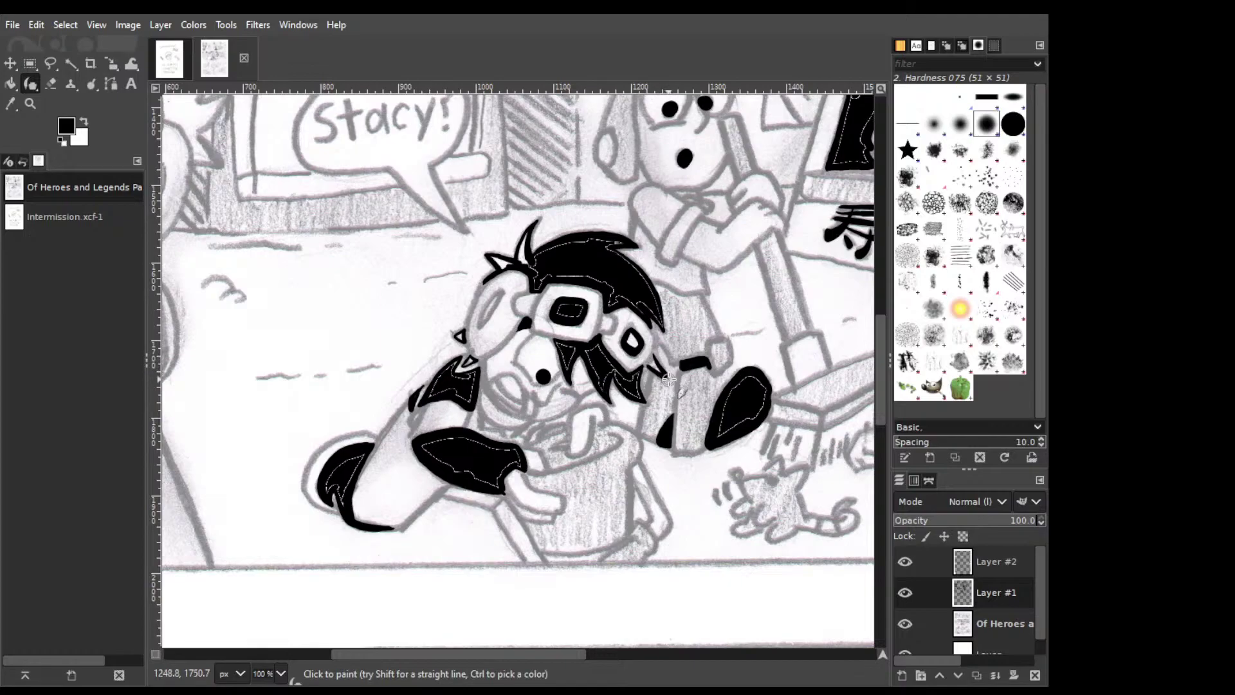
pyautogui.hotkey('shift', 'e')
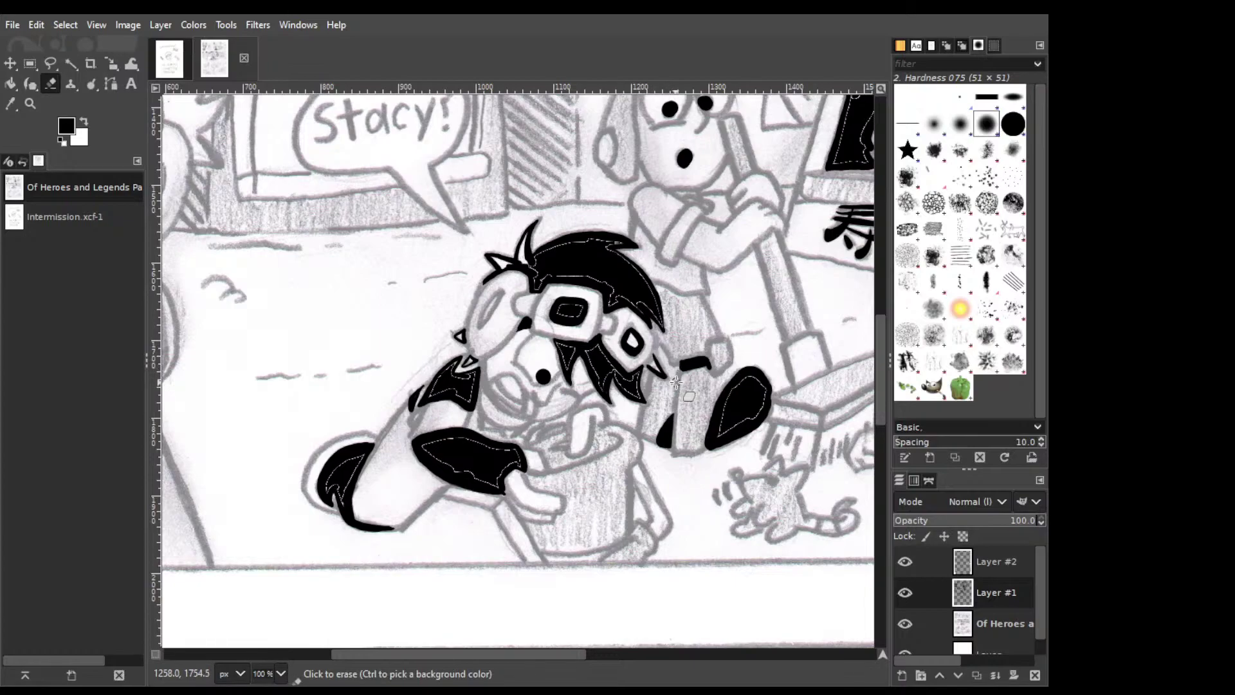
pyautogui.press('k')
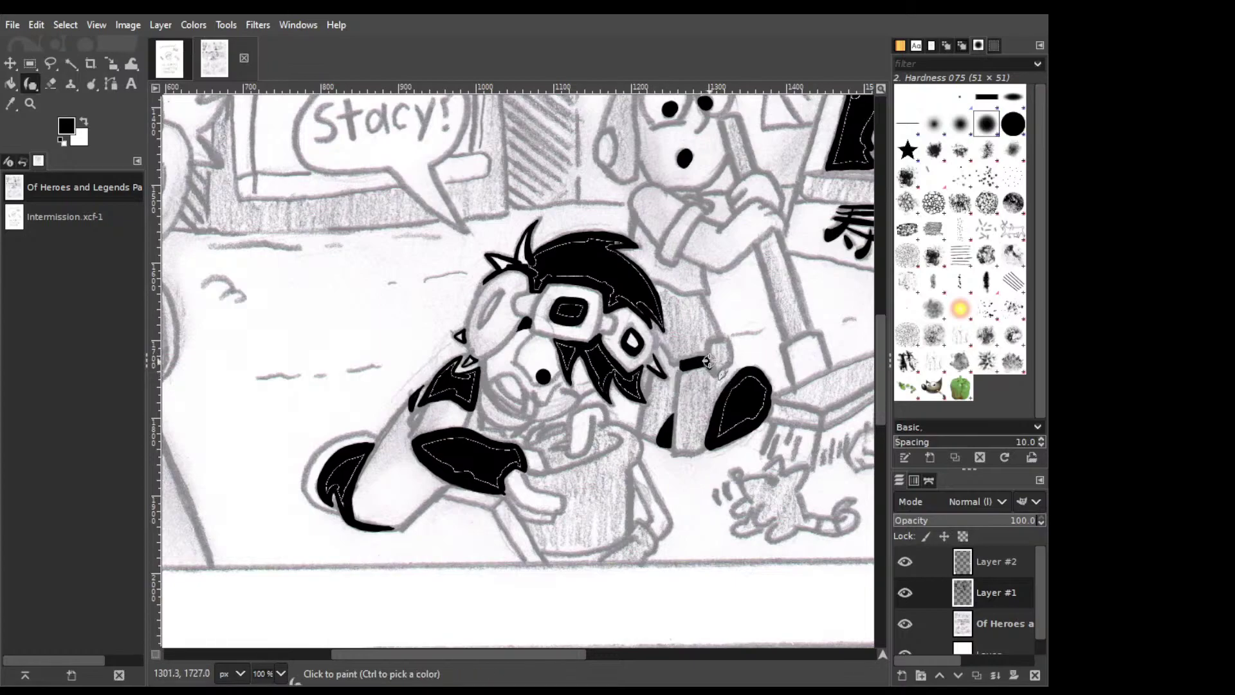
# Ink the crosspiece at the end of the short bar and fill the small hair tuft and smaller goggle lens with black.
pyautogui.moveTo(708, 364); pyautogui.dragTo(707, 347)
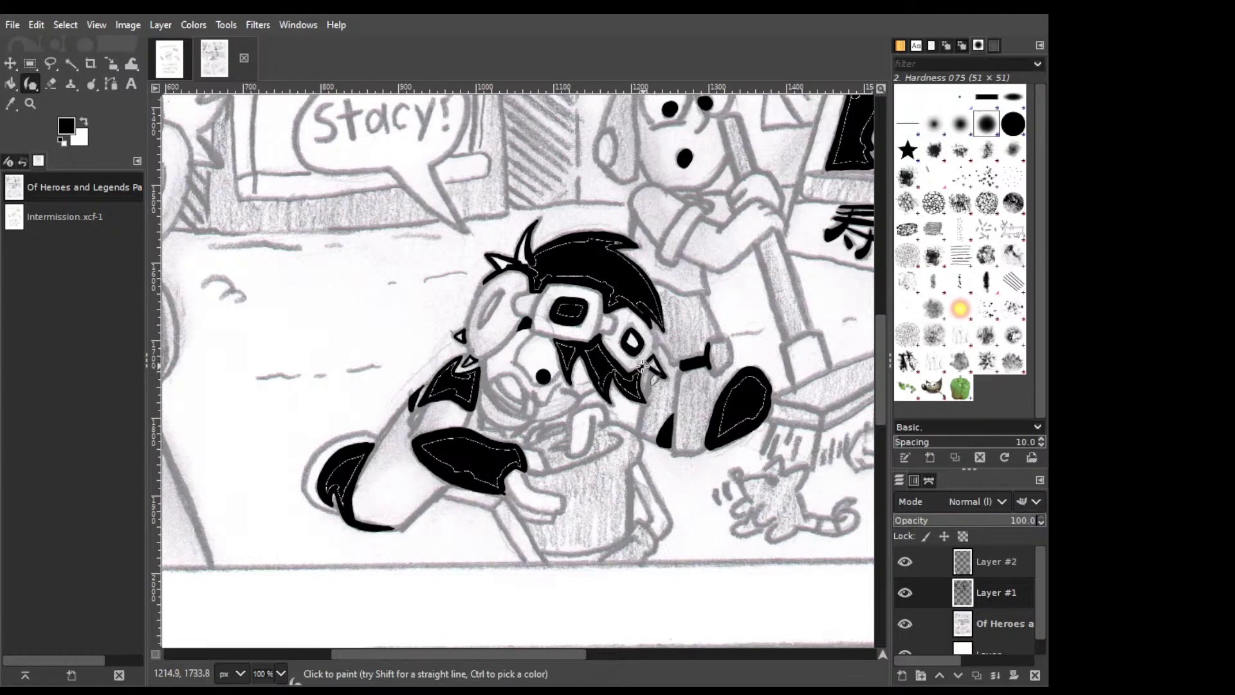
pyautogui.press('shift')
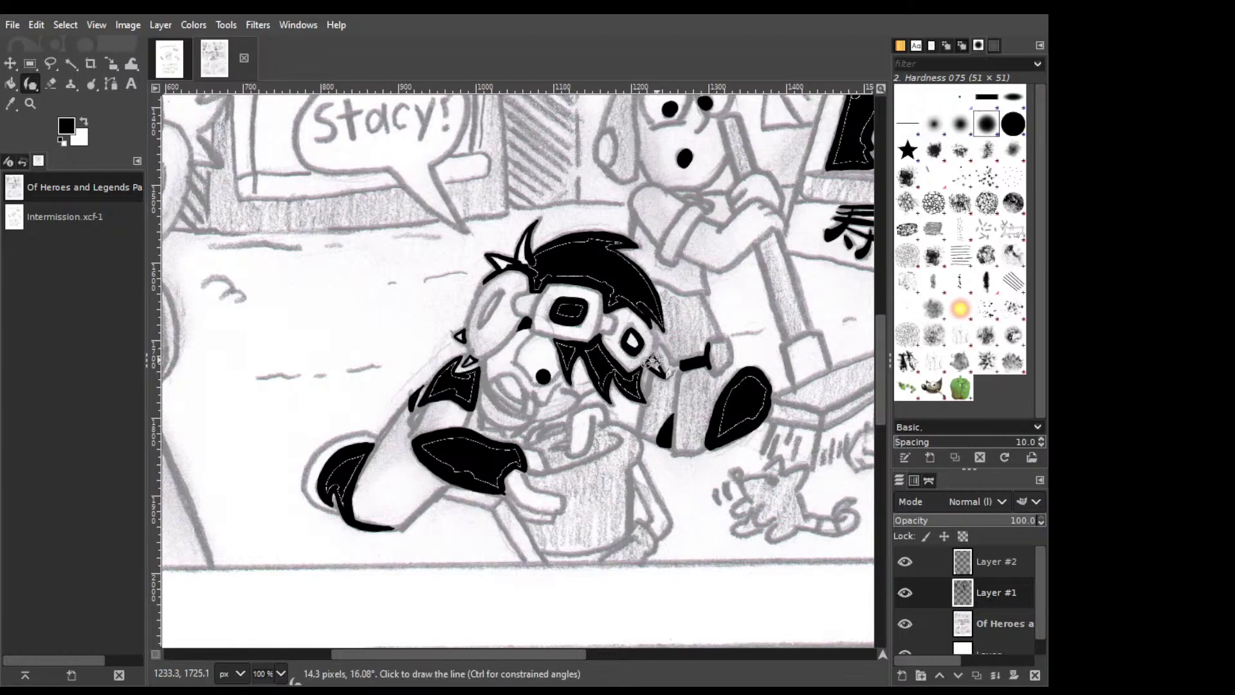
pyautogui.hotkey('shift', 'b')
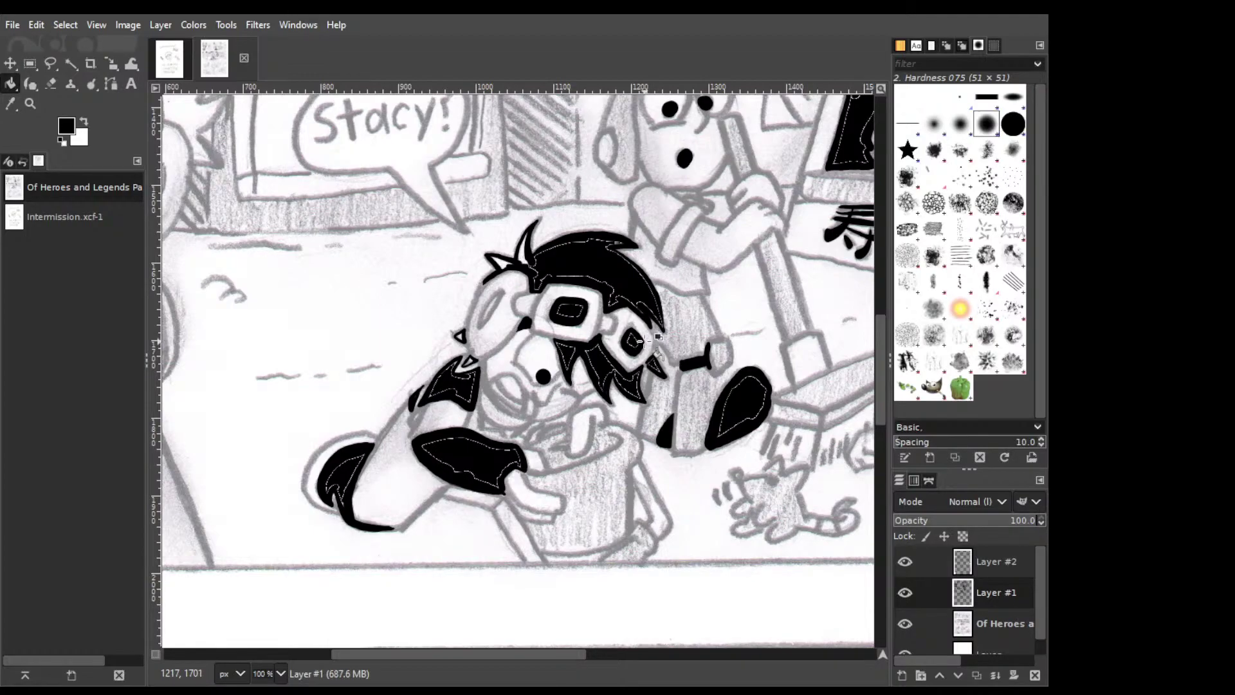
# Ink the small dark spot between the crouching character's chin and the filled sleeve.
pyautogui.press('p')
pyautogui.moveTo(495, 653); pyautogui.dragTo(476, 651)
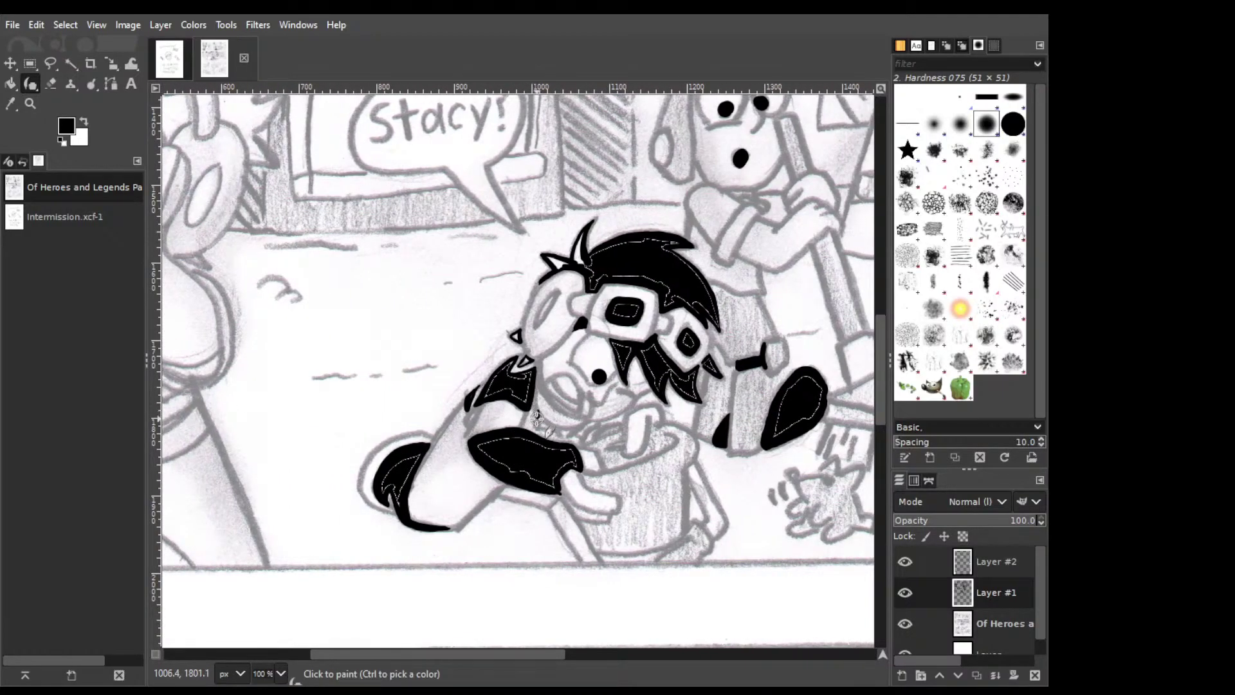
pyautogui.click(531, 417)
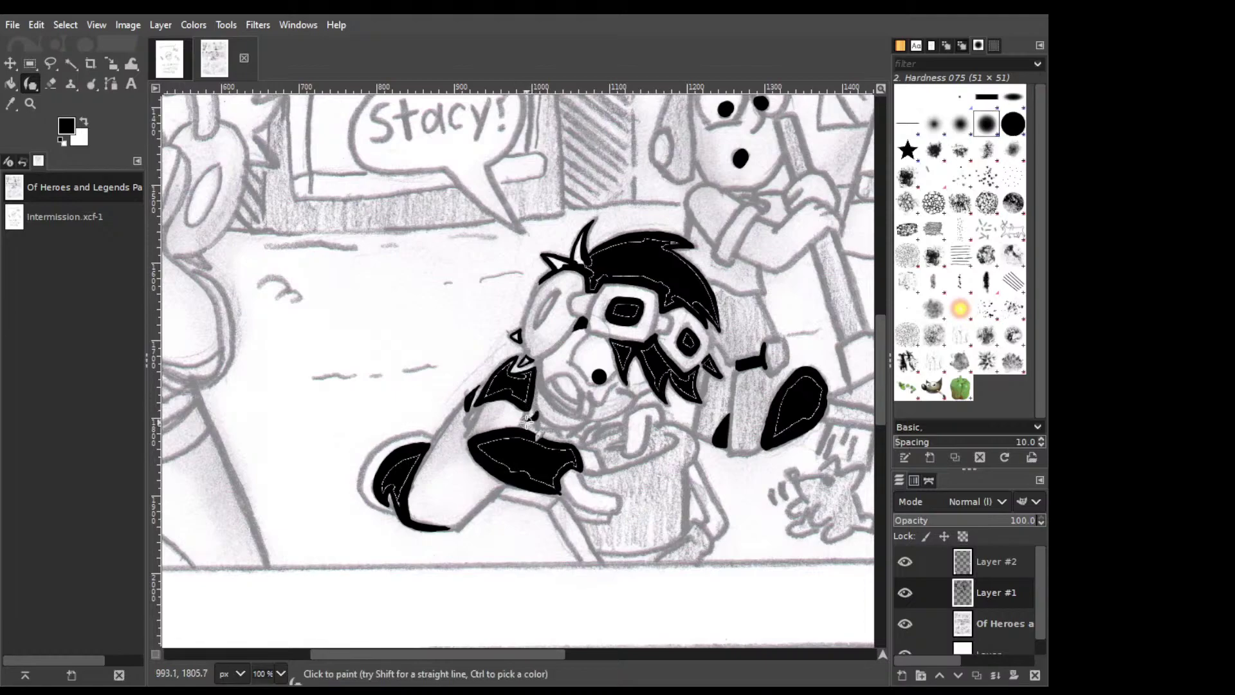
# Ink the black patch under the goggled boy's chin and the dark line at the corner of his mouth.
pyautogui.moveTo(526, 420); pyautogui.dragTo(539, 423)
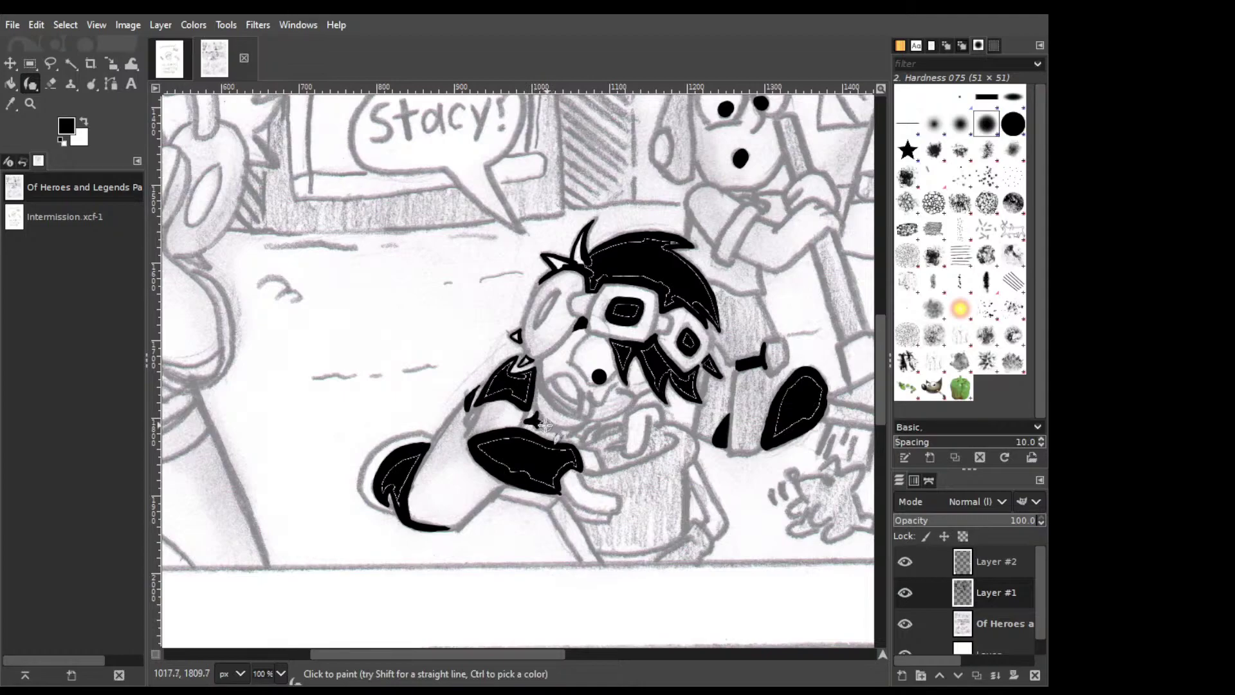
pyautogui.moveTo(548, 428); pyautogui.dragTo(539, 416)
pyautogui.moveTo(538, 416)
pyautogui.mouseDown()
pyautogui.moveTo(595, 437)
pyautogui.moveTo(569, 430)
pyautogui.moveTo(585, 422)
pyautogui.moveTo(561, 432)
pyautogui.moveTo(573, 438)
pyautogui.moveTo(588, 395)
pyautogui.mouseUp()
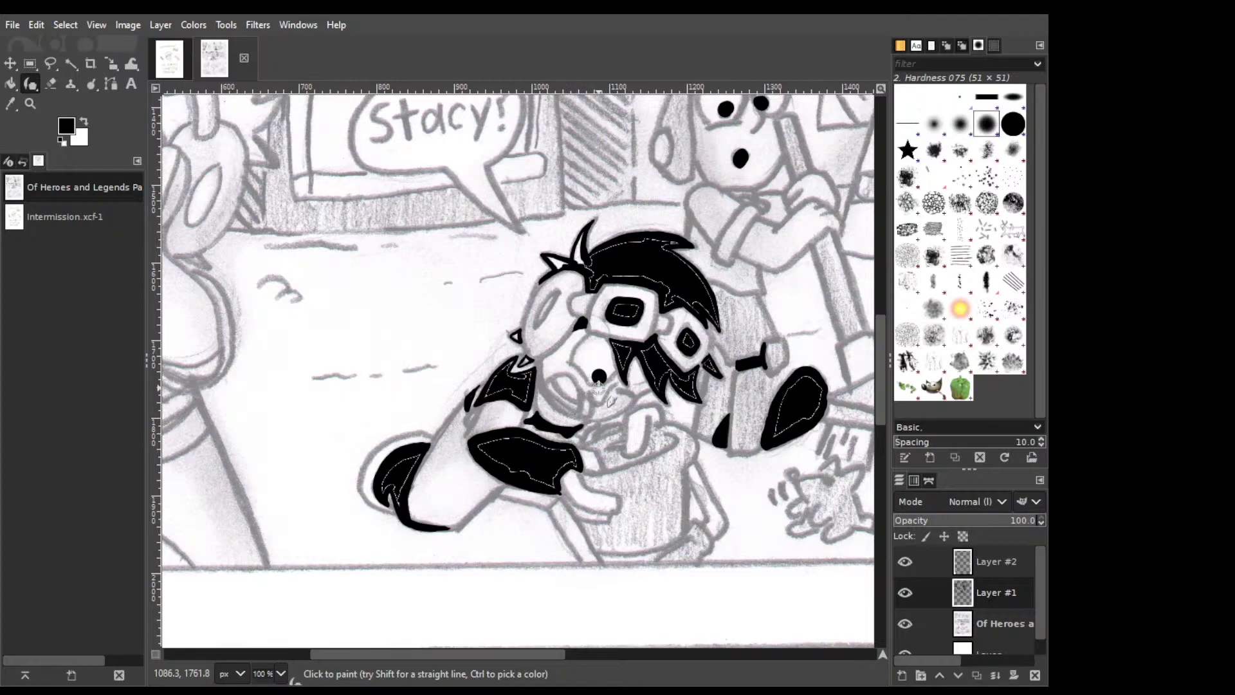
pyautogui.moveTo(583, 398); pyautogui.dragTo(587, 412)
pyautogui.moveTo(588, 397); pyautogui.dragTo(590, 415)
# Ink a thin black strip along the underside of the goggled boy's bent arm, below the filled black area.
pyautogui.moveTo(537, 500)
pyautogui.mouseDown()
pyautogui.moveTo(497, 494)
pyautogui.moveTo(518, 497)
pyautogui.mouseUp()
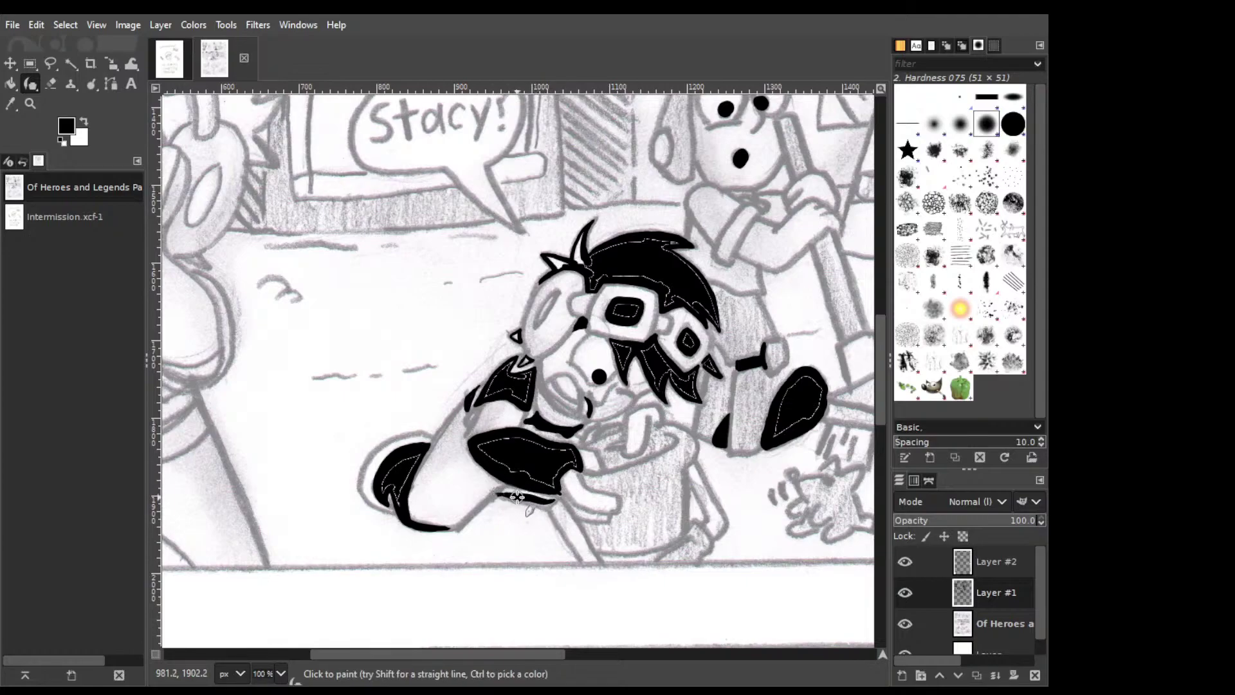
pyautogui.press('ctrl')
pyautogui.moveTo(499, 495); pyautogui.dragTo(549, 504)
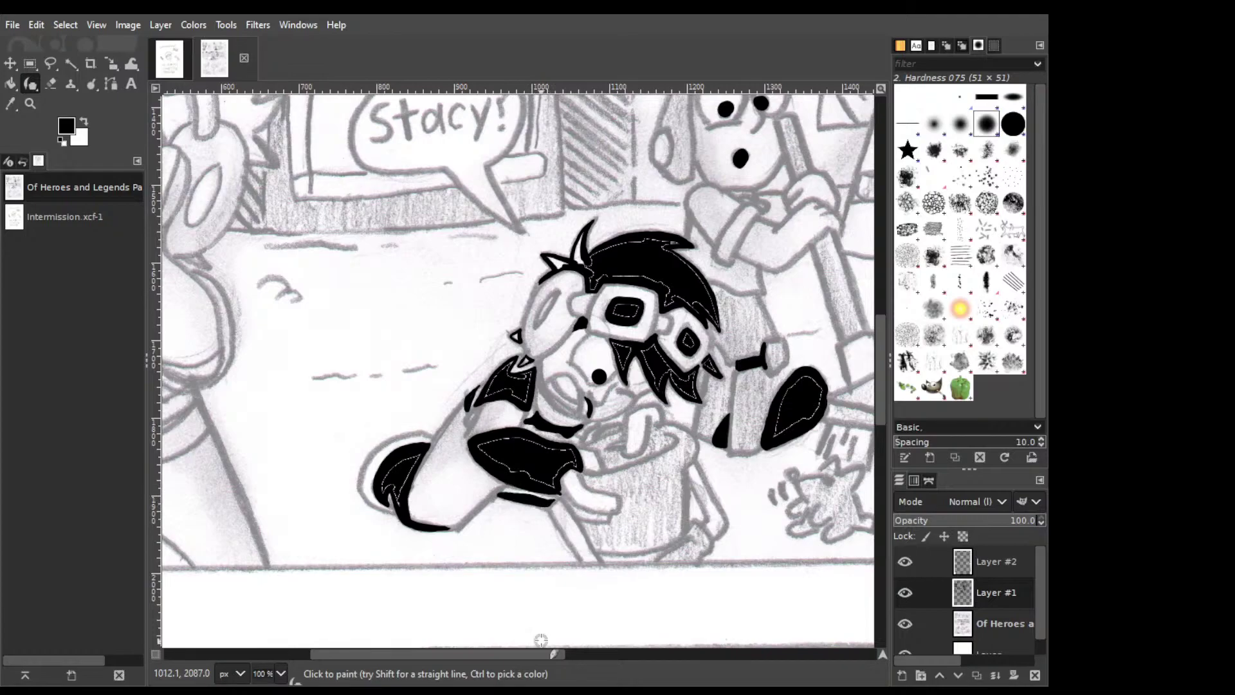
# Ink the two black eyes of the small animal below the broom.
pyautogui.hscroll(6, 555, 664)
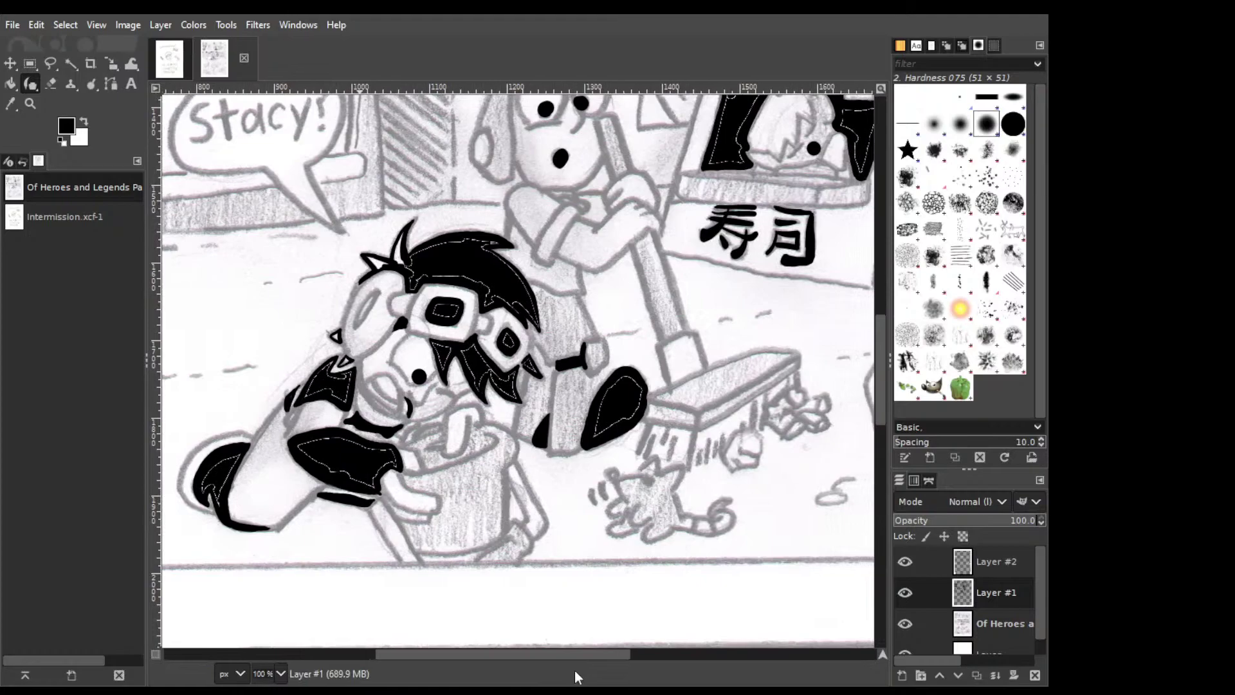
pyautogui.hscroll(-1, 569, 667)
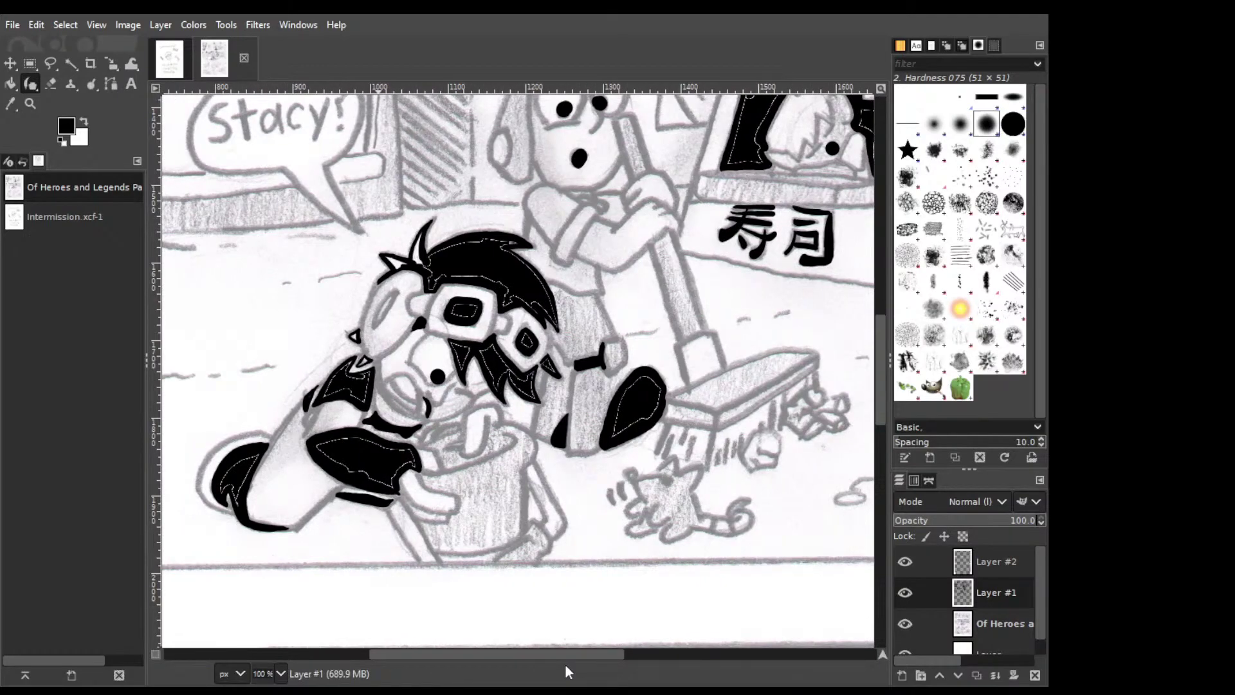
pyautogui.hscroll(-2, 565, 663)
pyautogui.click(701, 482)
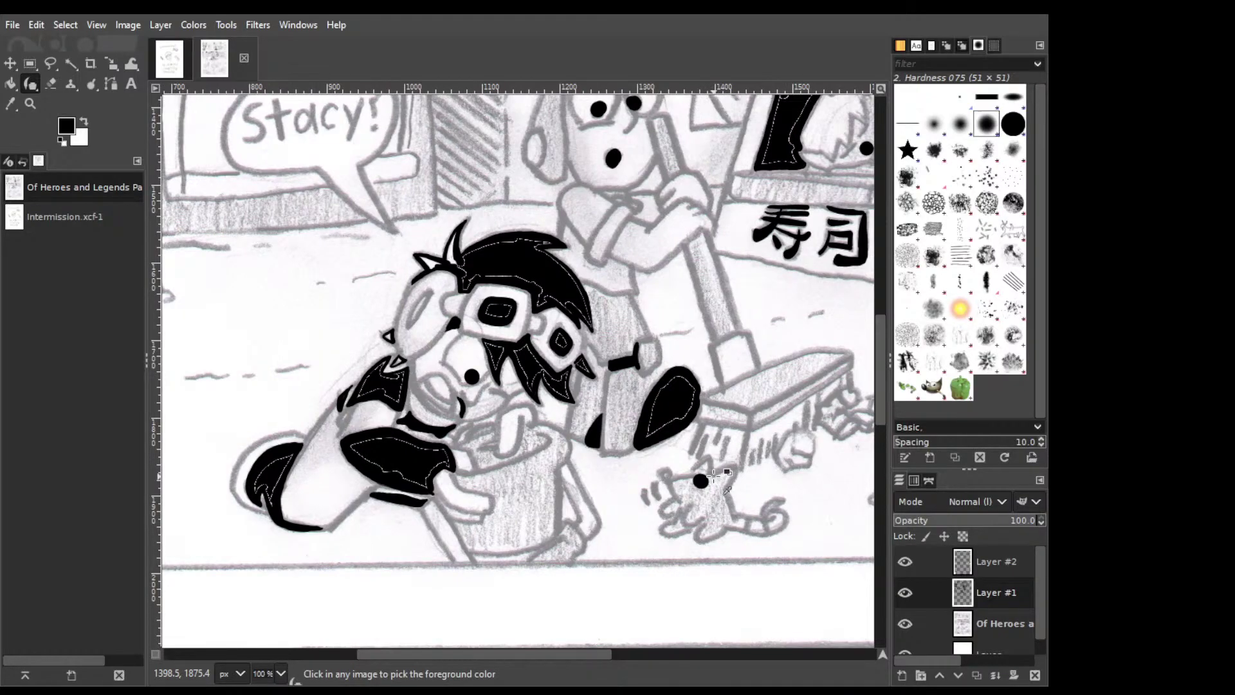
pyautogui.click(689, 474)
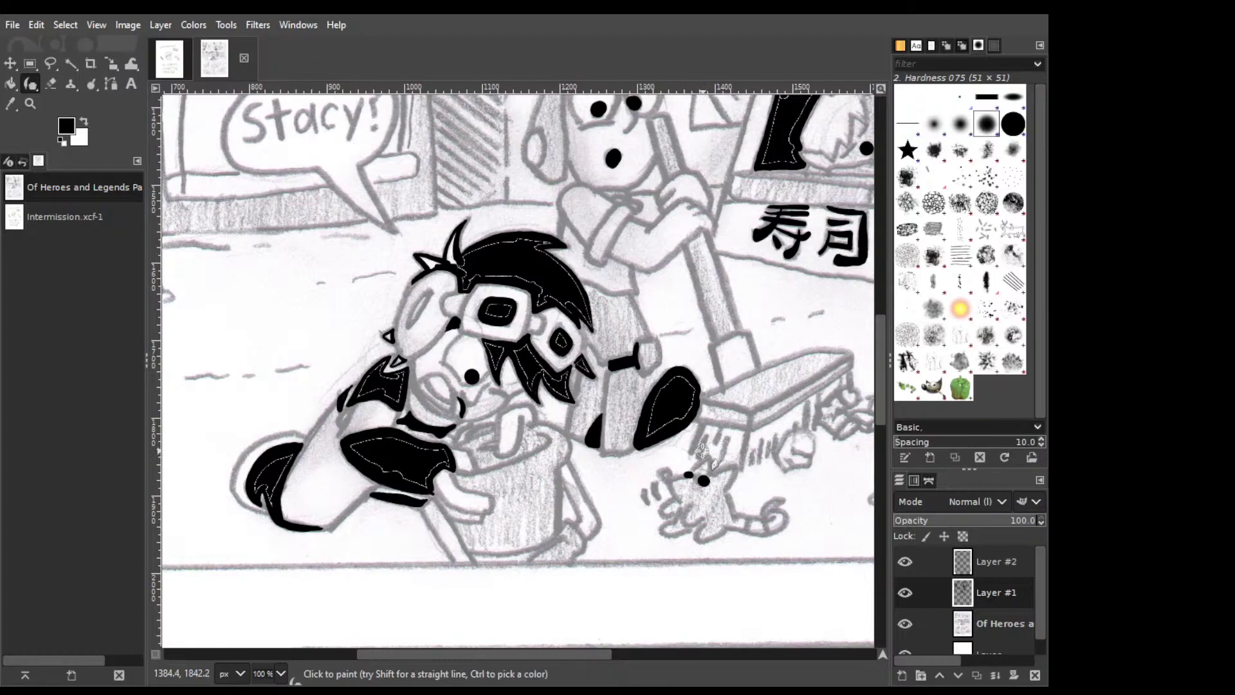
# Ink the small triangular patch below the shouting character's left sleeve solid black.
pyautogui.scroll(5, 879, 372)
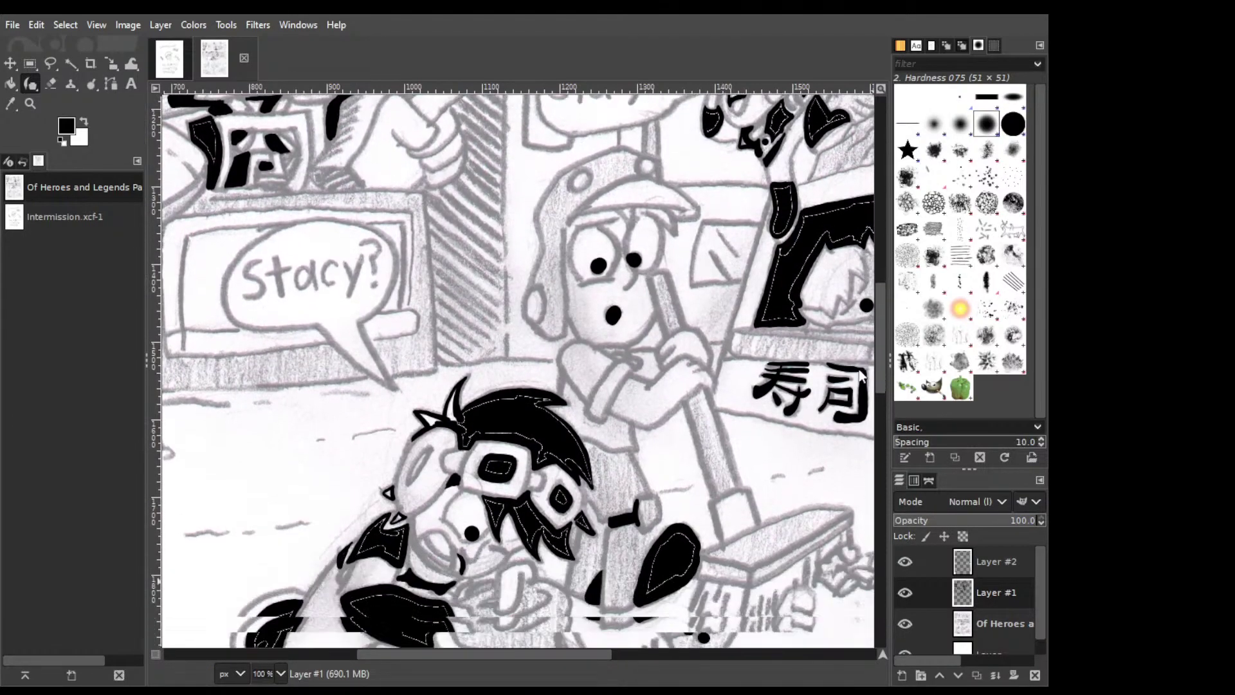
pyautogui.scroll(-2, 862, 376)
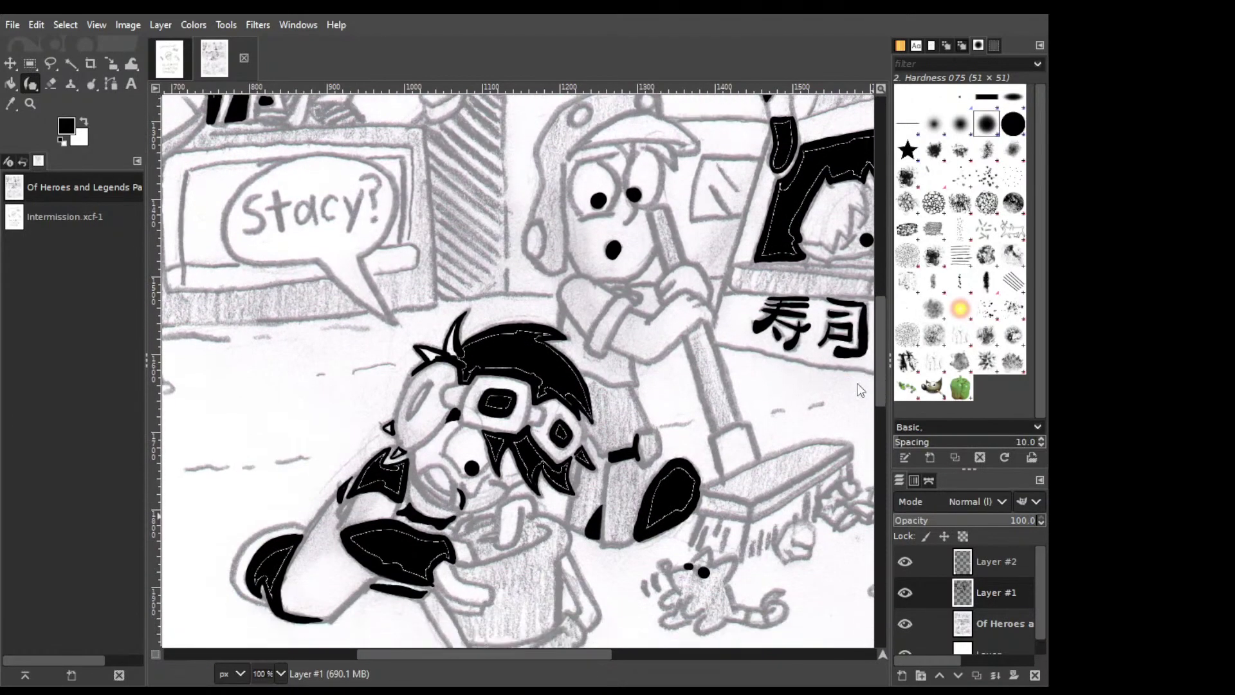
pyautogui.scroll(-2, 861, 391)
pyautogui.moveTo(526, 653); pyautogui.dragTo(354, 651)
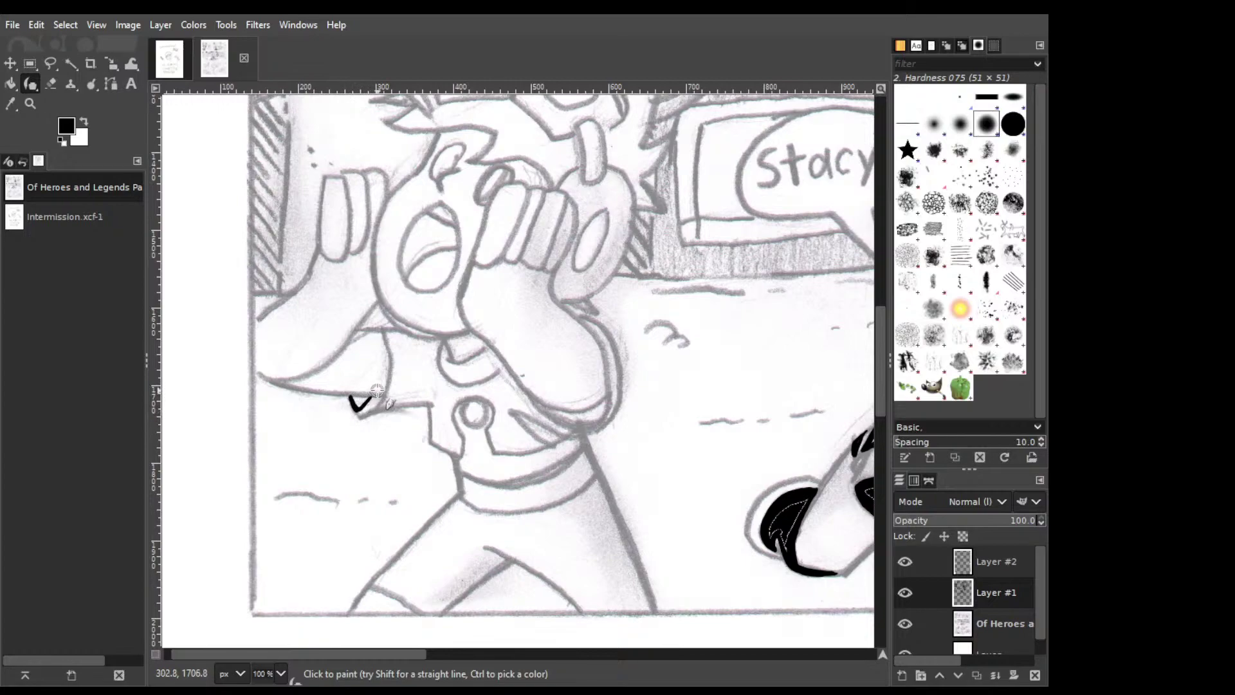
pyautogui.press('ctrl')
pyautogui.moveTo(373, 395); pyautogui.dragTo(358, 408)
# Ink the armhole and lower edge of the shouting character's vest on its left side, undoing faulty strokes.
pyautogui.moveTo(385, 329)
pyautogui.mouseDown()
pyautogui.moveTo(395, 380)
pyautogui.moveTo(381, 415)
pyautogui.mouseUp()
pyautogui.hotkey('ctrl', 'z')
pyautogui.moveTo(382, 332); pyautogui.dragTo(393, 399)
pyautogui.hotkey('ctrl', 'z')
pyautogui.moveTo(383, 333)
pyautogui.mouseDown()
pyautogui.moveTo(379, 406)
pyautogui.moveTo(393, 405)
pyautogui.moveTo(374, 412)
pyautogui.moveTo(433, 409)
pyautogui.moveTo(396, 405)
pyautogui.moveTo(439, 406)
pyautogui.mouseUp()
pyautogui.hotkey('ctrl', 'z')
pyautogui.hotkey('ctrl', 'z')
pyautogui.hotkey('ctrl', 'z')
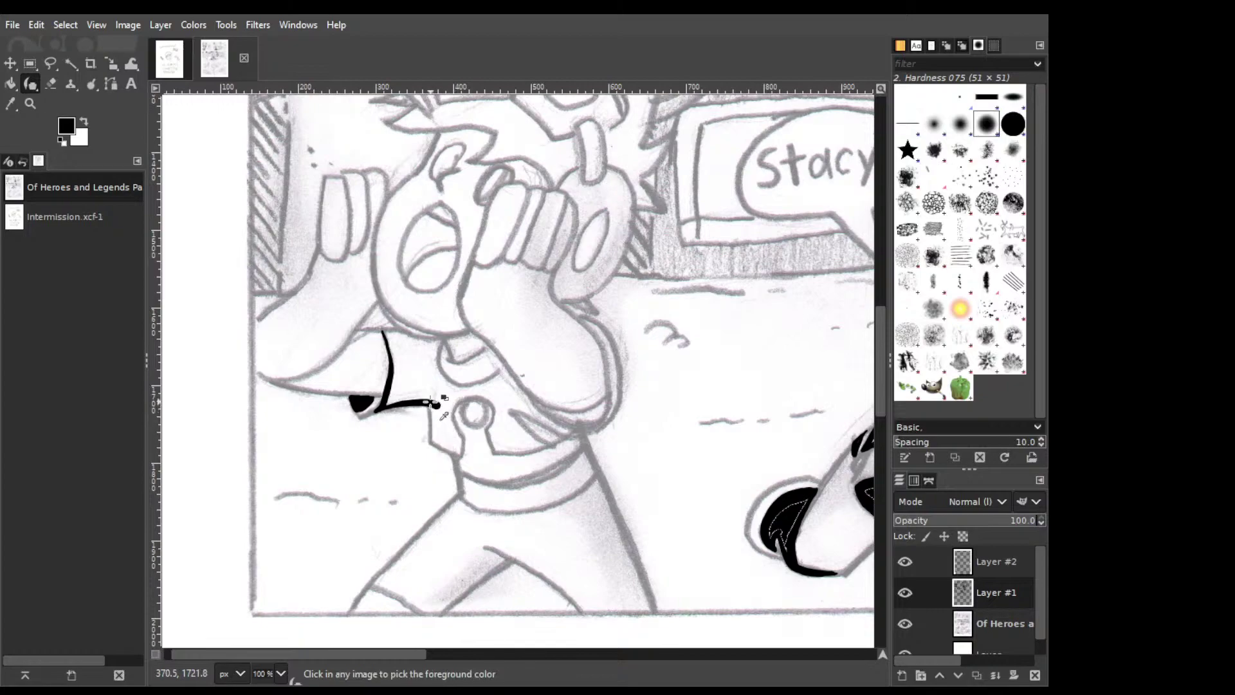
# Outline the vest's lower front corner, the curve around the round chest emblem, and the flap beside the raised arm.
pyautogui.moveTo(433, 409)
pyautogui.mouseDown()
pyautogui.moveTo(433, 443)
pyautogui.moveTo(459, 458)
pyautogui.moveTo(465, 435)
pyautogui.moveTo(448, 412)
pyautogui.moveTo(460, 435)
pyautogui.moveTo(449, 409)
pyautogui.moveTo(460, 396)
pyautogui.moveTo(454, 429)
pyautogui.moveTo(463, 392)
pyautogui.moveTo(497, 405)
pyautogui.moveTo(480, 395)
pyautogui.moveTo(486, 433)
pyautogui.moveTo(501, 424)
pyautogui.moveTo(496, 453)
pyautogui.moveTo(548, 445)
pyautogui.mouseUp()
pyautogui.hotkey('ctrl', 'z')
pyautogui.hotkey('ctrl', 'z')
pyautogui.moveTo(508, 409); pyautogui.dragTo(572, 438)
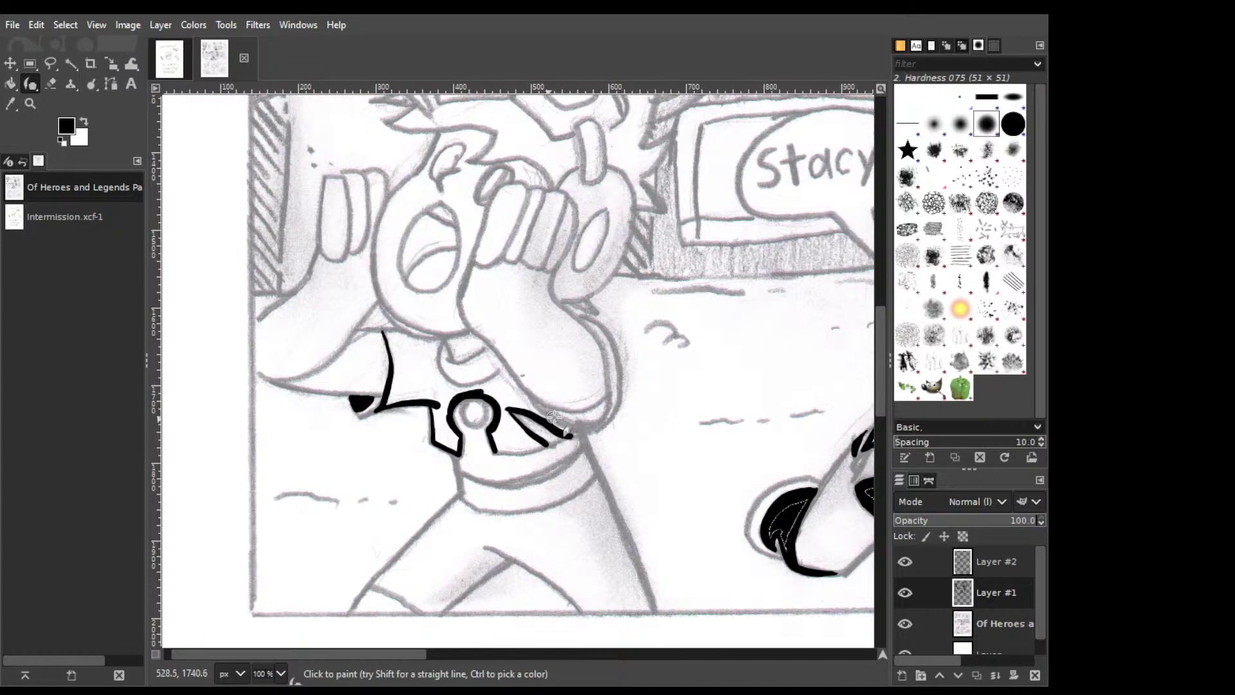
pyautogui.moveTo(563, 433)
pyautogui.mouseDown()
pyautogui.moveTo(605, 427)
pyautogui.moveTo(570, 436)
pyautogui.mouseUp()
pyautogui.hotkey('shift', 'e')
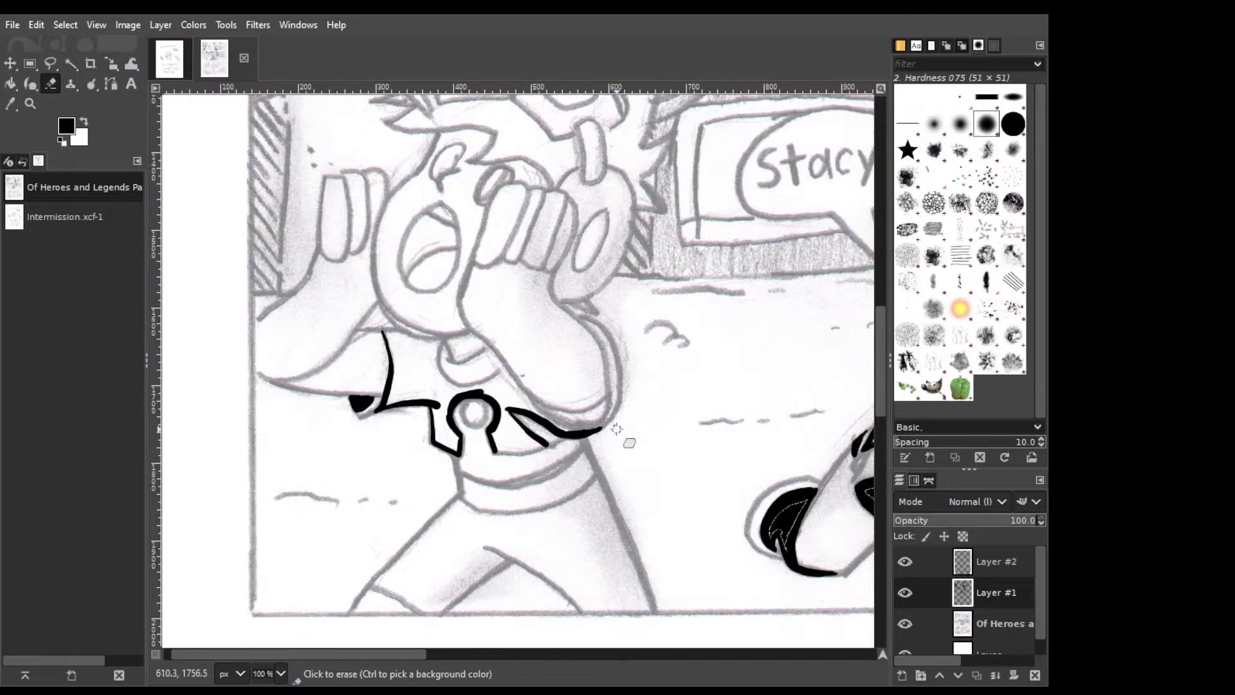
pyautogui.press('k')
# Ink the vest edge along the raised arm, the solid round emblem and the curved neckline.
pyautogui.moveTo(501, 372); pyautogui.dragTo(515, 391)
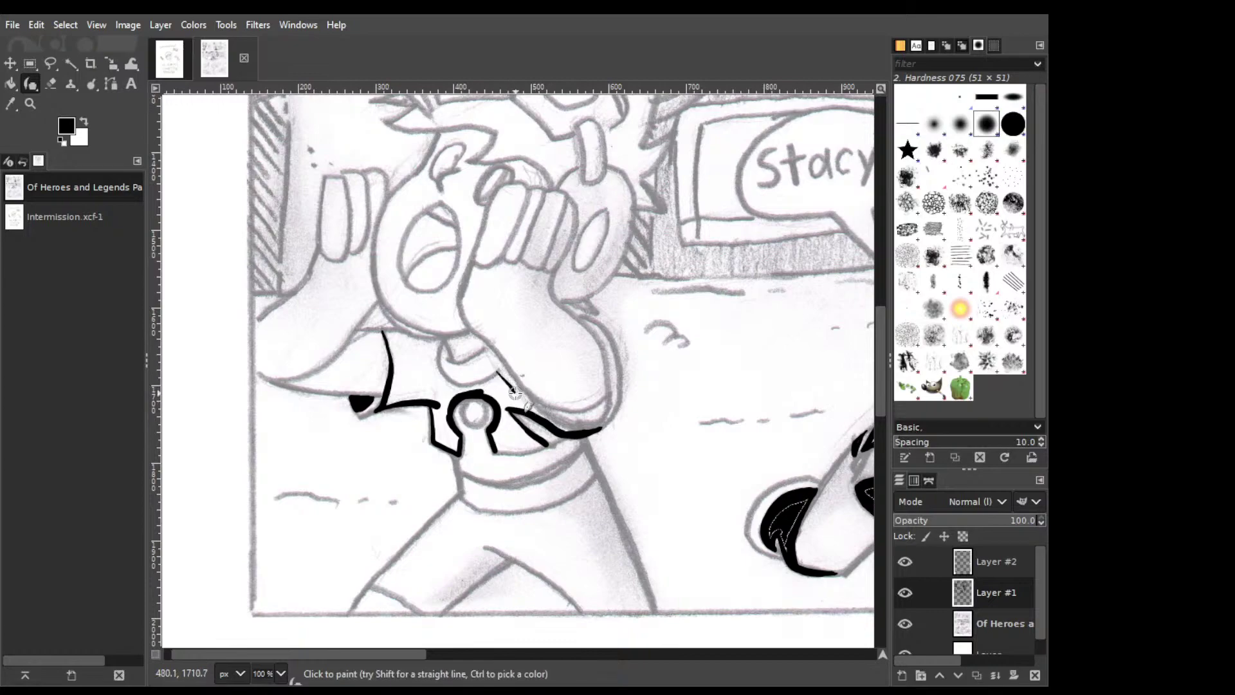
pyautogui.moveTo(512, 386); pyautogui.dragTo(548, 426)
pyautogui.moveTo(482, 384); pyautogui.dragTo(496, 376)
pyautogui.hotkey('ctrl', 'z')
pyautogui.moveTo(443, 341); pyautogui.dragTo(439, 378)
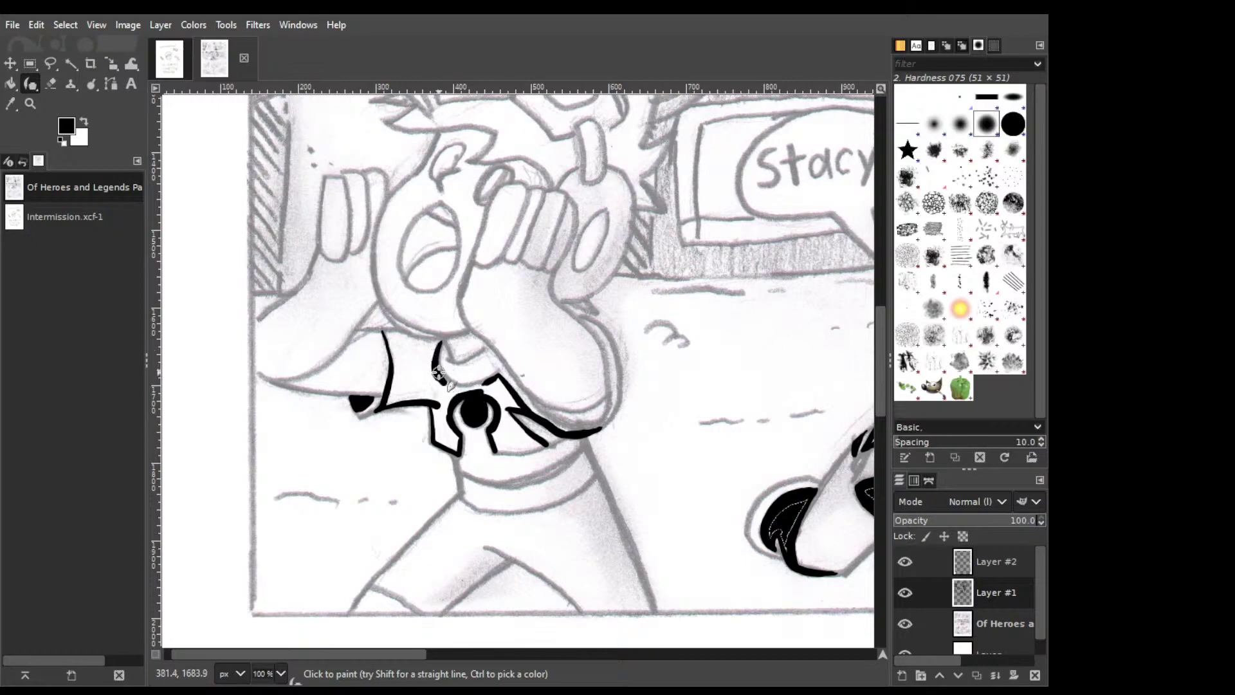
pyautogui.moveTo(440, 376)
pyautogui.mouseDown()
pyautogui.moveTo(459, 394)
pyautogui.moveTo(503, 375)
pyautogui.mouseUp()
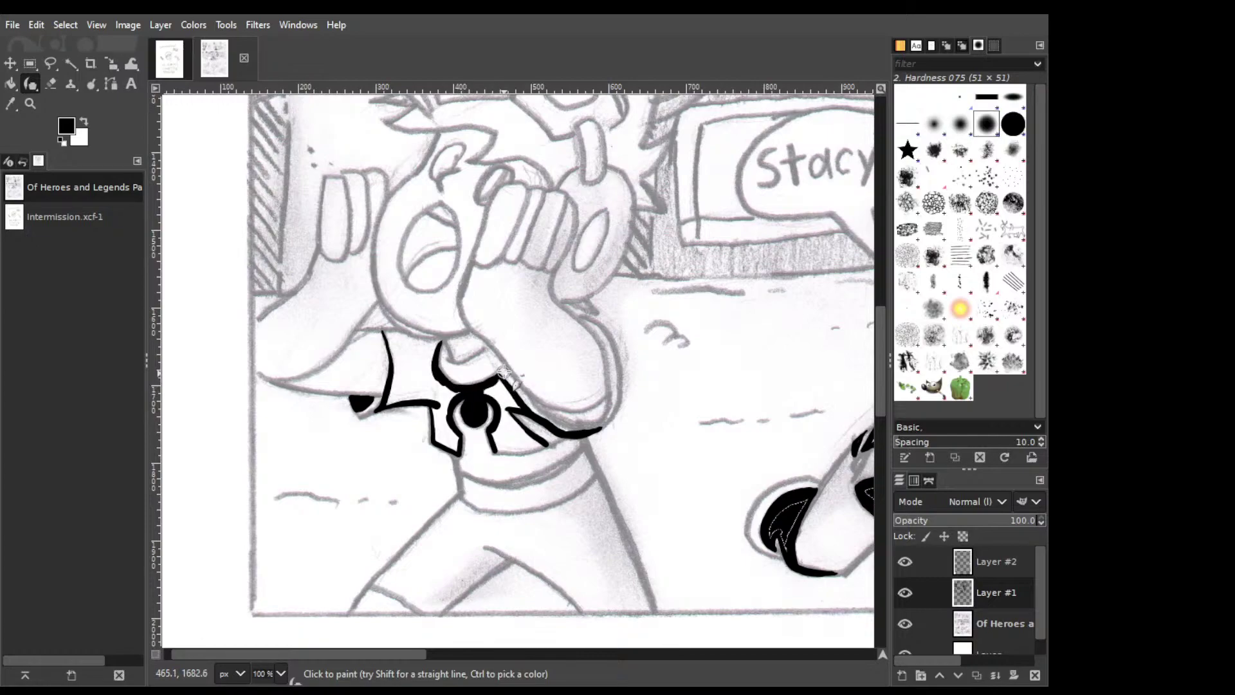
# Close the vest outline along the shoulder and lower hem, and fill the vest with black.
pyautogui.moveTo(385, 327)
pyautogui.mouseDown()
pyautogui.moveTo(435, 342)
pyautogui.moveTo(384, 328)
pyautogui.moveTo(442, 342)
pyautogui.mouseUp()
pyautogui.hotkey('ctrl', 'z')
pyautogui.hotkey('ctrl', 'z')
pyautogui.hotkey('ctrl', 'z')
pyautogui.moveTo(510, 452); pyautogui.dragTo(546, 443)
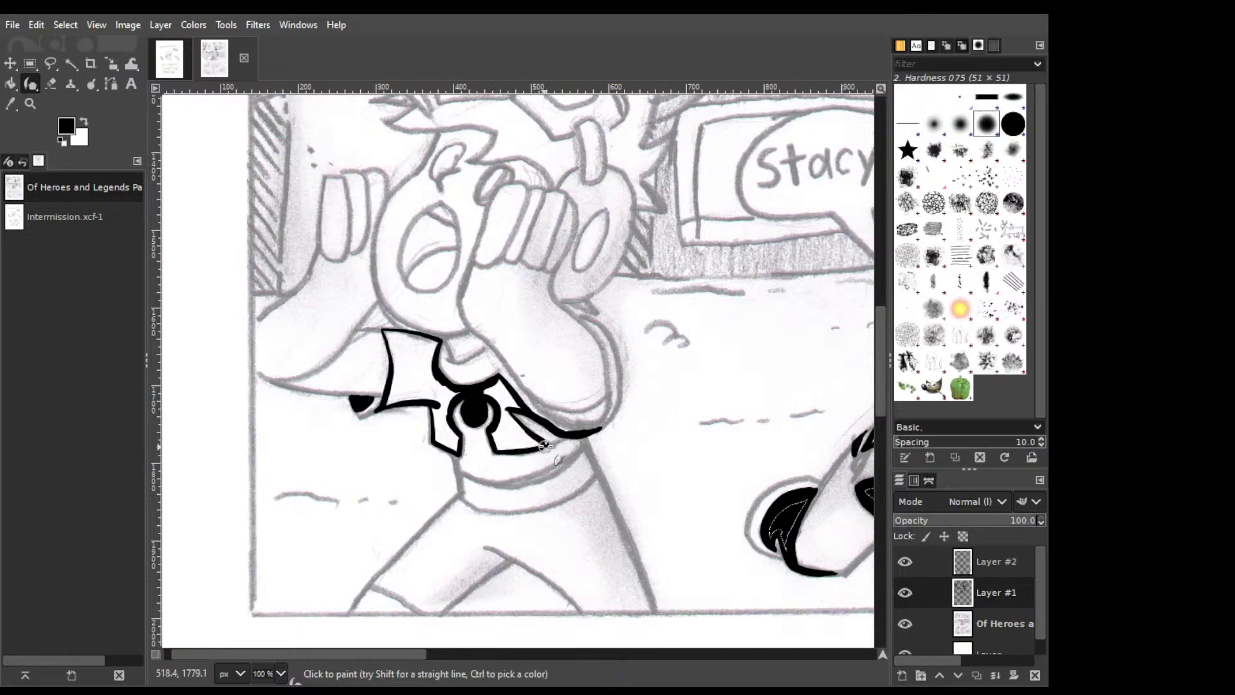
pyautogui.hotkey('shift', 'b')
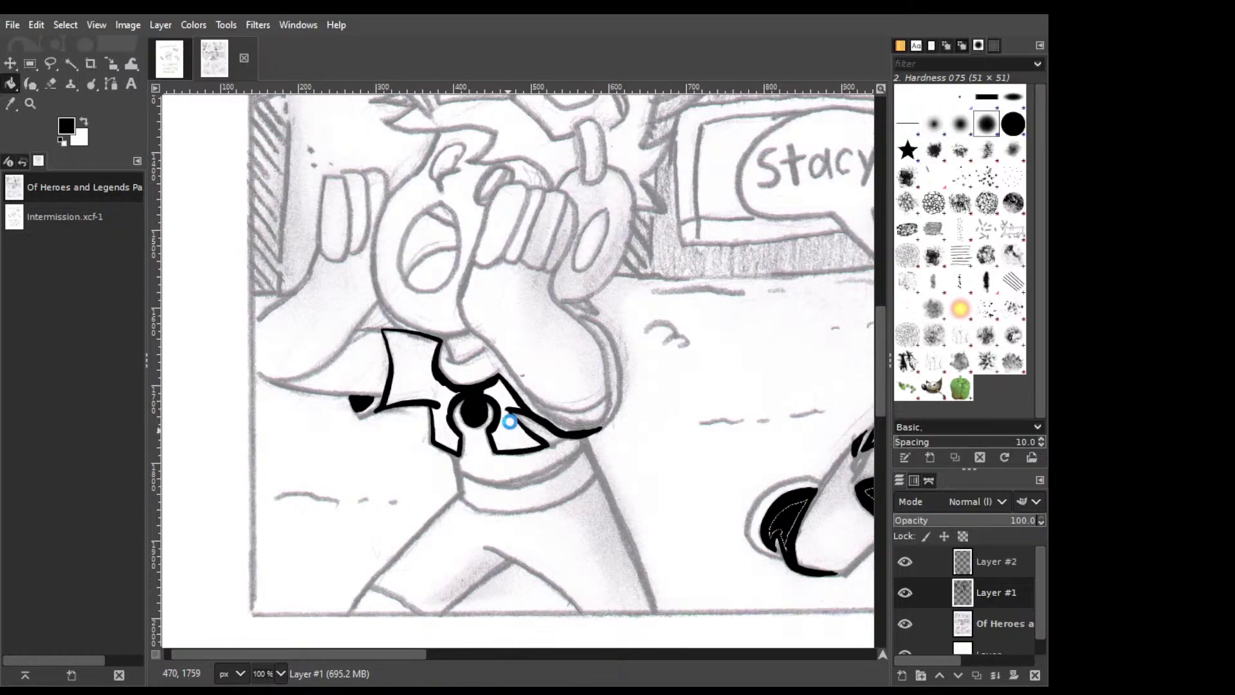
pyautogui.click(510, 422)
pyautogui.press('p')
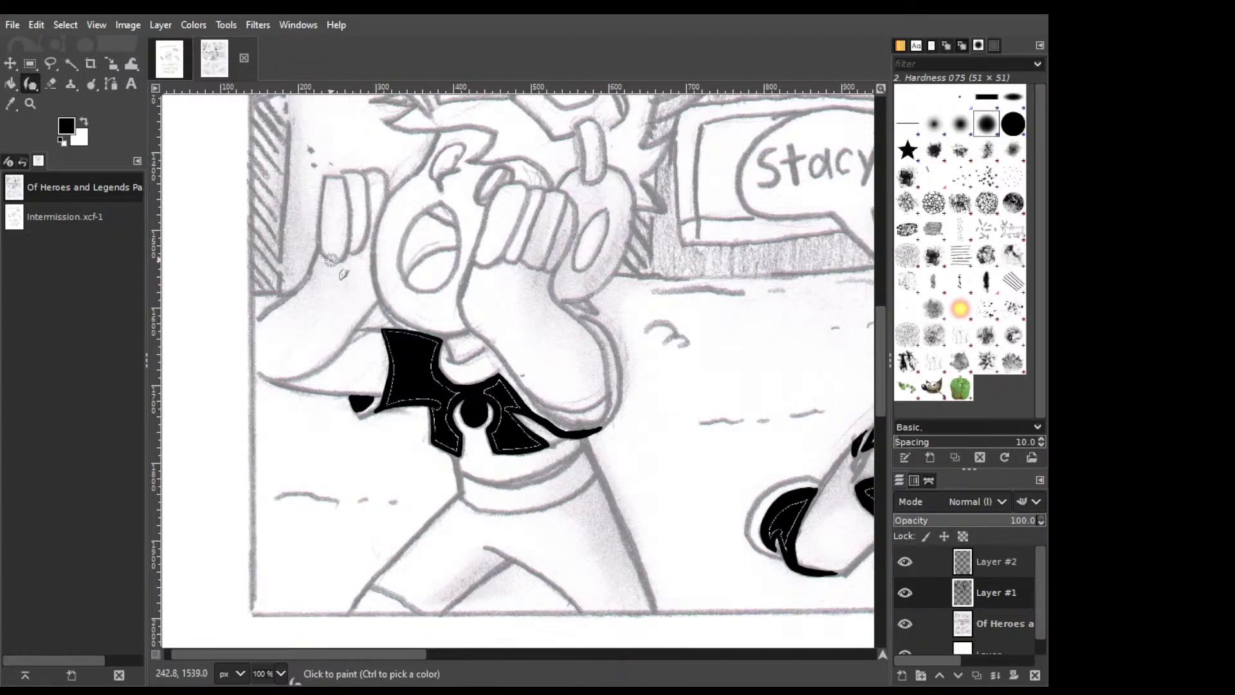
# Outline both sides of the shouting character's glove beside the panel's left border in black.
pyautogui.moveTo(363, 250); pyautogui.dragTo(371, 246)
pyautogui.hotkey('ctrl', 'z')
pyautogui.click(364, 245)
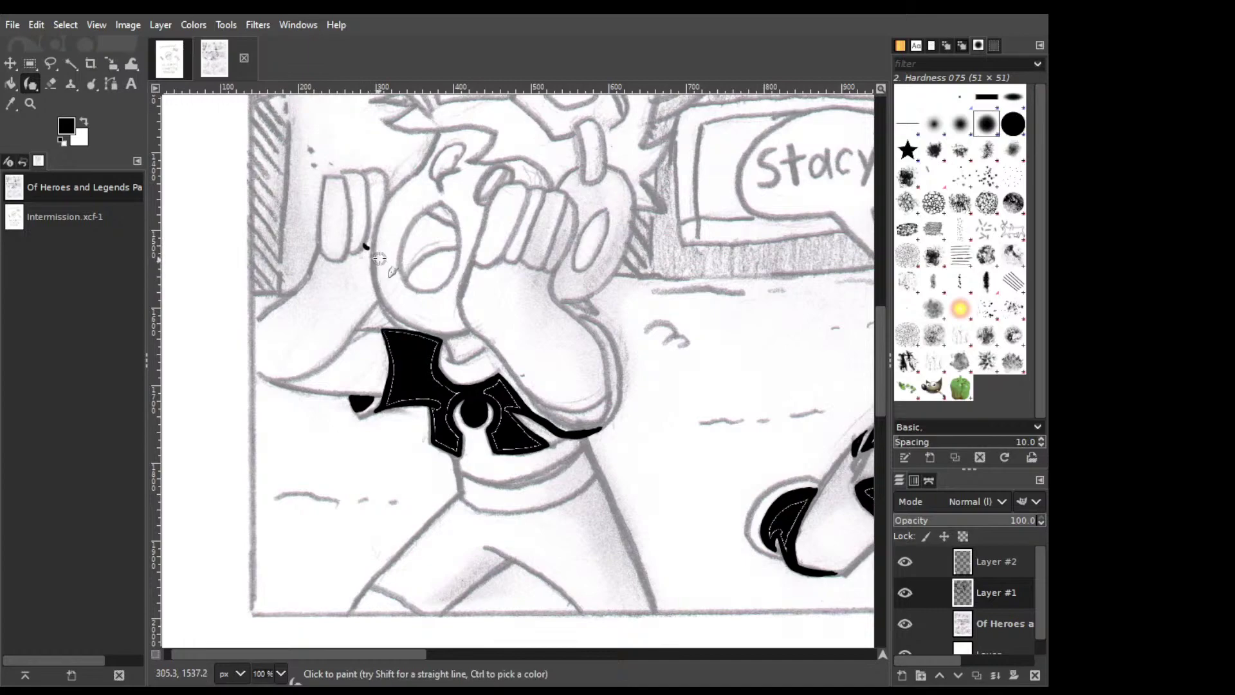
pyautogui.moveTo(369, 255); pyautogui.dragTo(375, 300)
pyautogui.moveTo(373, 305)
pyautogui.mouseDown()
pyautogui.moveTo(344, 335)
pyautogui.moveTo(375, 298)
pyautogui.moveTo(342, 337)
pyautogui.moveTo(366, 307)
pyautogui.moveTo(337, 348)
pyautogui.mouseUp()
pyautogui.hotkey('ctrl', 'z')
pyautogui.hotkey('ctrl', 'z')
pyautogui.hotkey('ctrl', 'z')
pyautogui.moveTo(373, 301); pyautogui.dragTo(304, 371)
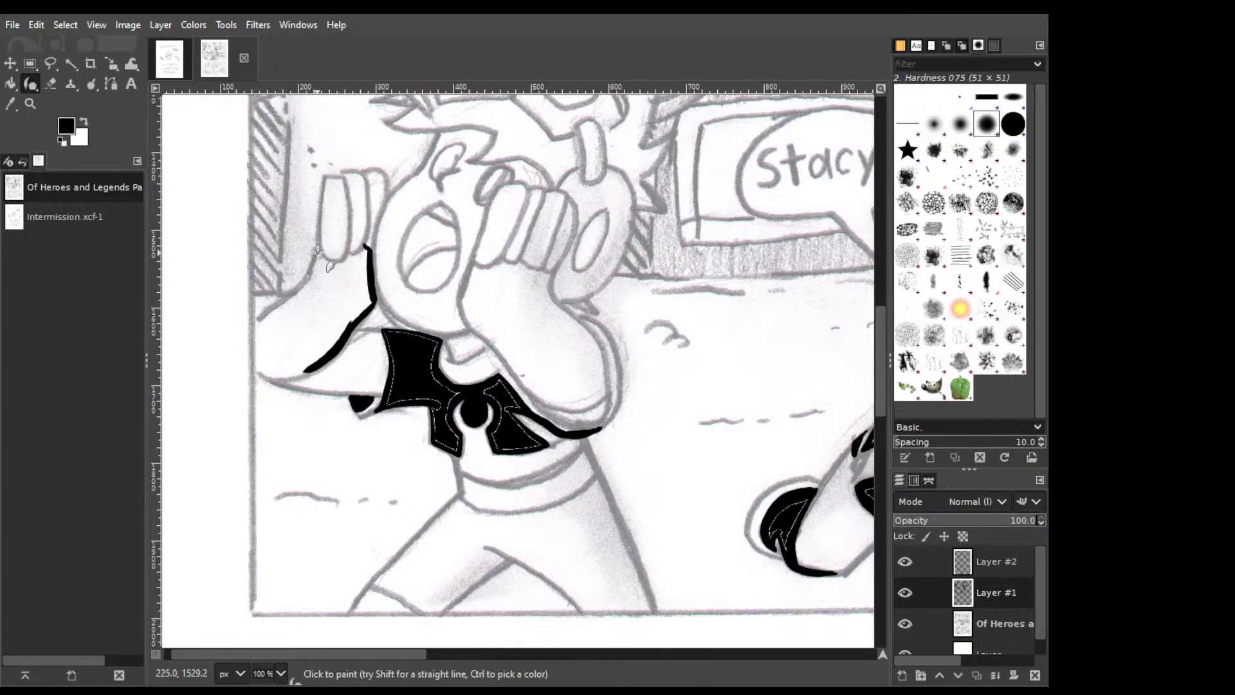
pyautogui.moveTo(315, 259)
pyautogui.mouseDown()
pyautogui.moveTo(264, 317)
pyautogui.moveTo(252, 362)
pyautogui.moveTo(255, 335)
pyautogui.mouseUp()
pyautogui.press('shift')
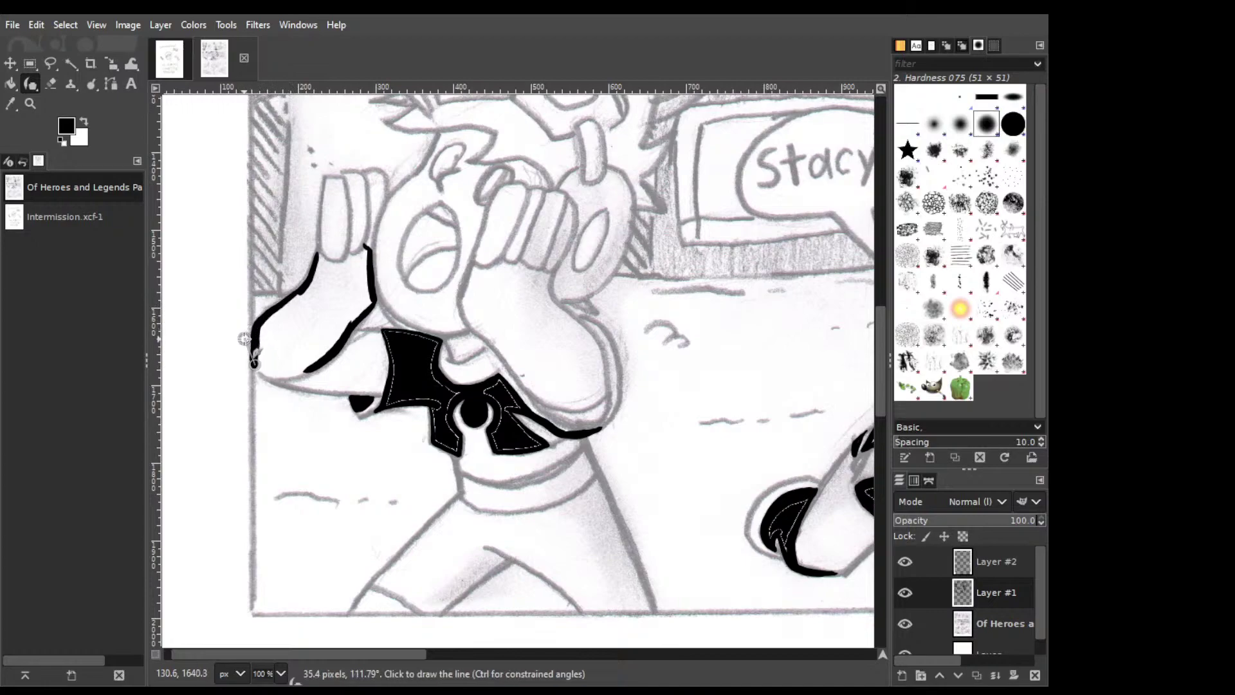
# Close the left glove's outline around the elbow and below the fingers, and fill the glove with black.
pyautogui.hotkey('shift', 'e')
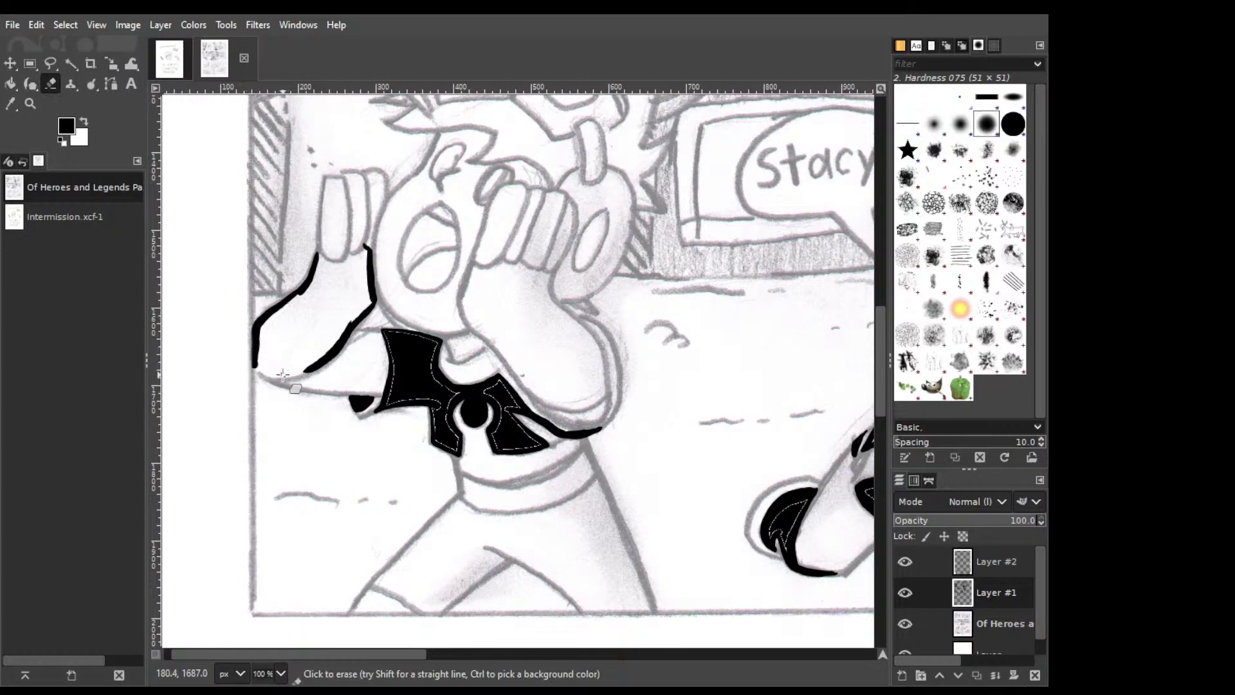
pyautogui.press('k')
pyautogui.moveTo(255, 358)
pyautogui.mouseDown()
pyautogui.moveTo(276, 378)
pyautogui.moveTo(328, 362)
pyautogui.mouseUp()
pyautogui.moveTo(319, 255); pyautogui.dragTo(348, 263)
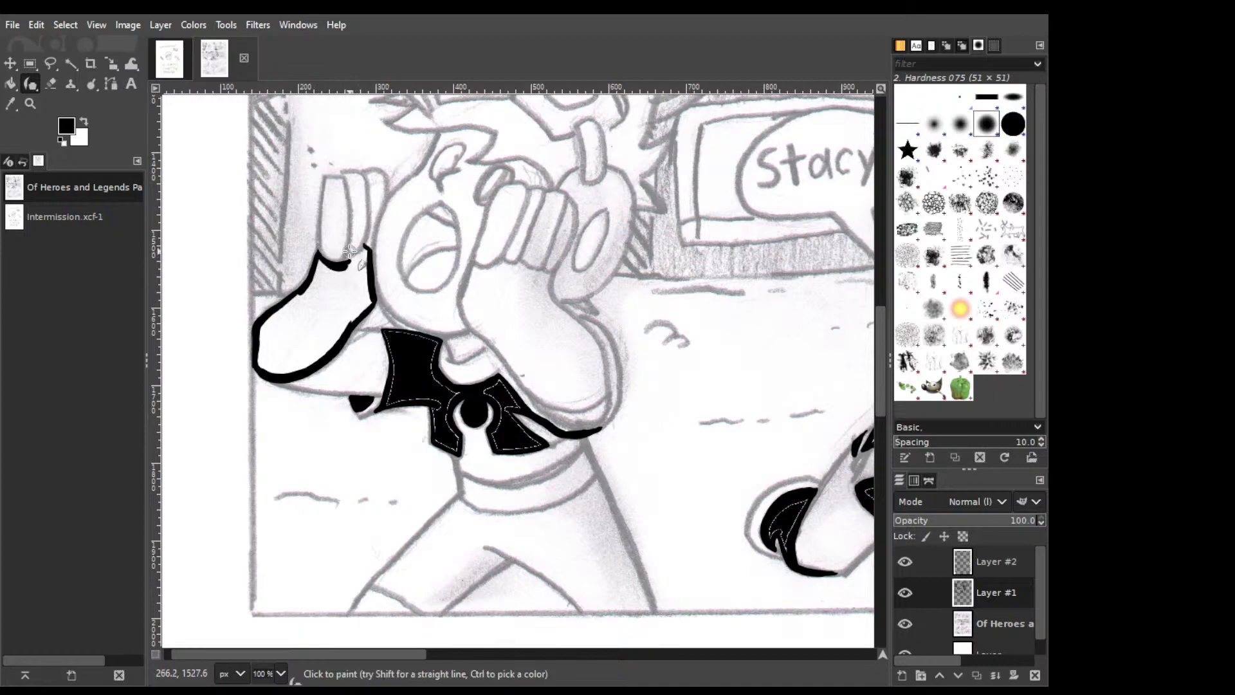
pyautogui.moveTo(348, 259); pyautogui.dragTo(323, 267)
pyautogui.moveTo(350, 258); pyautogui.dragTo(364, 251)
pyautogui.hotkey('shift', 'b')
pyautogui.click(360, 270)
pyautogui.press('k')
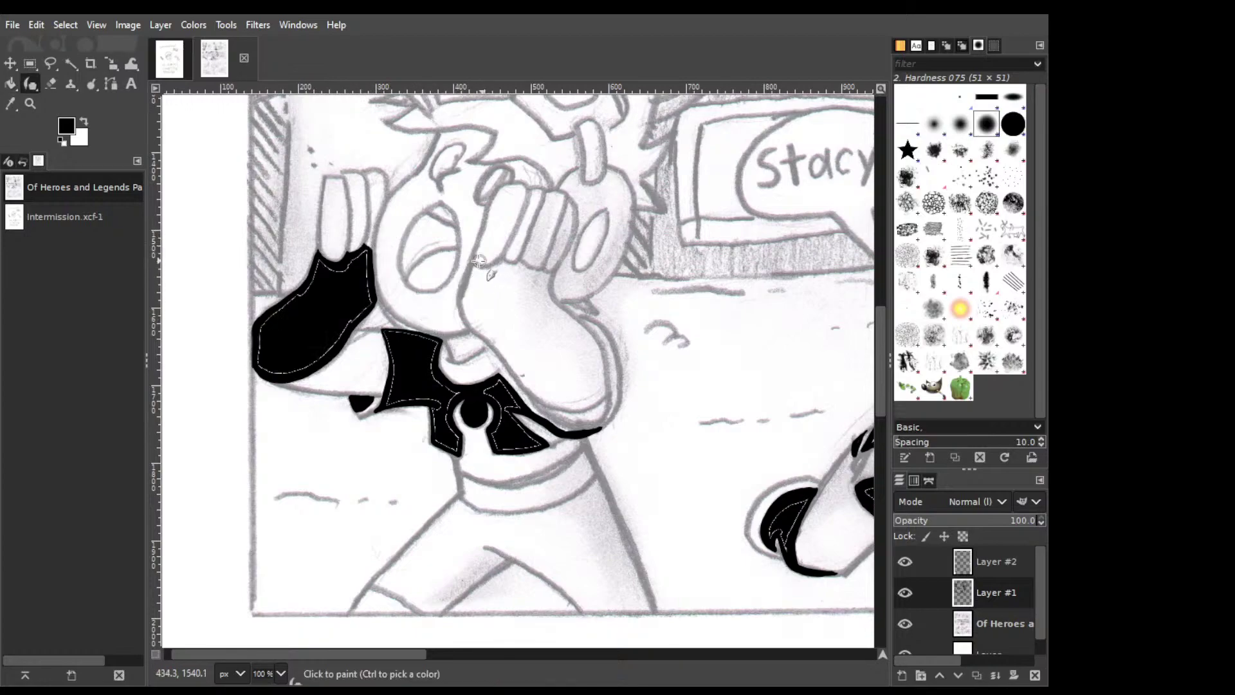
# Ink the inner edge of the shouting character's right glove from the fingers down towards the elbow.
pyautogui.moveTo(474, 261)
pyautogui.mouseDown()
pyautogui.moveTo(463, 280)
pyautogui.moveTo(483, 329)
pyautogui.moveTo(515, 362)
pyautogui.mouseUp()
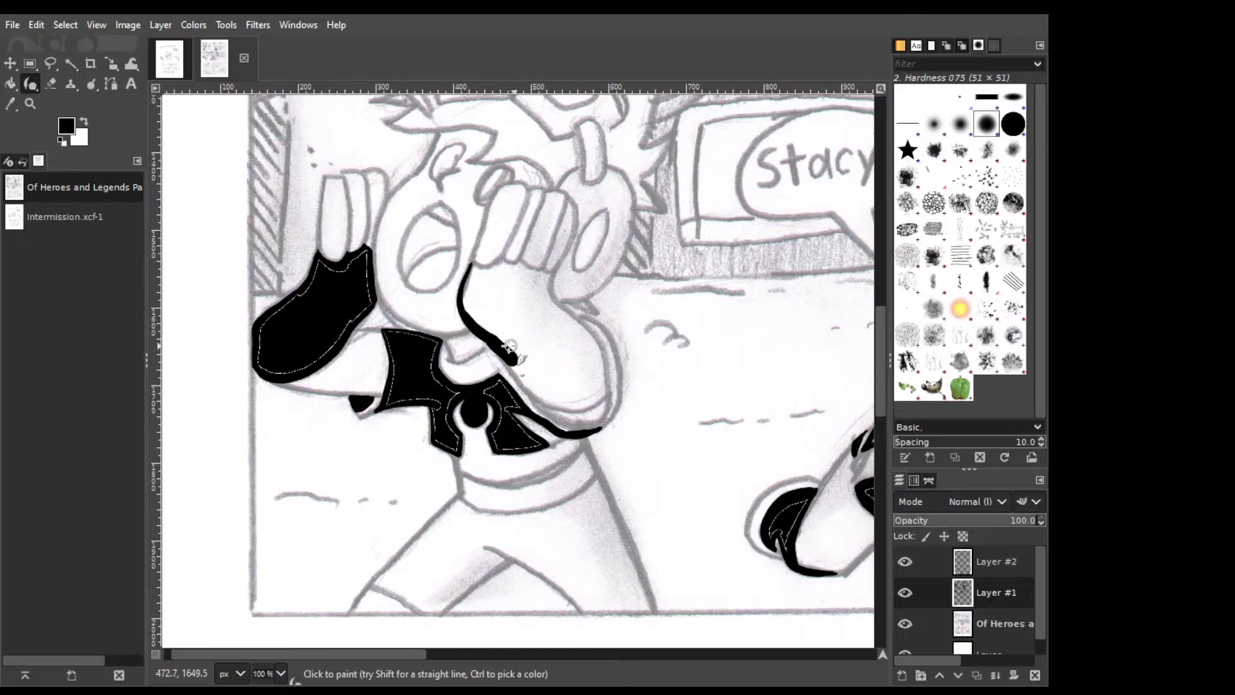
pyautogui.hotkey('shift', 'e')
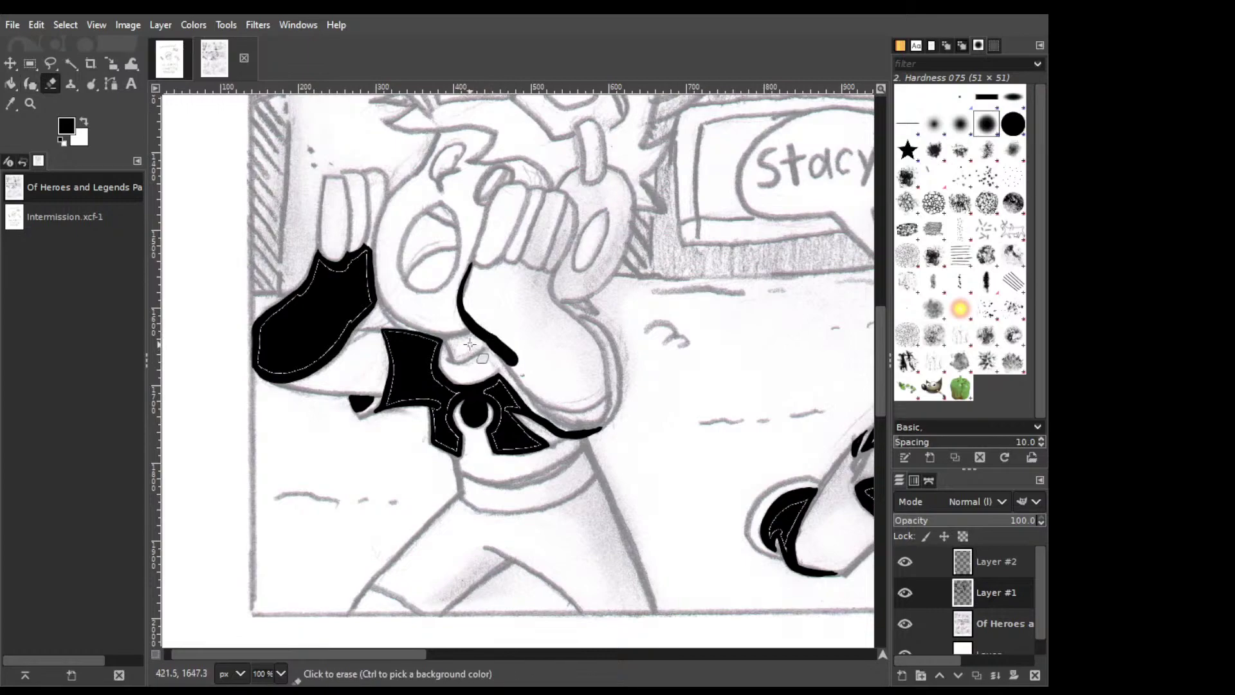
pyautogui.click(470, 345)
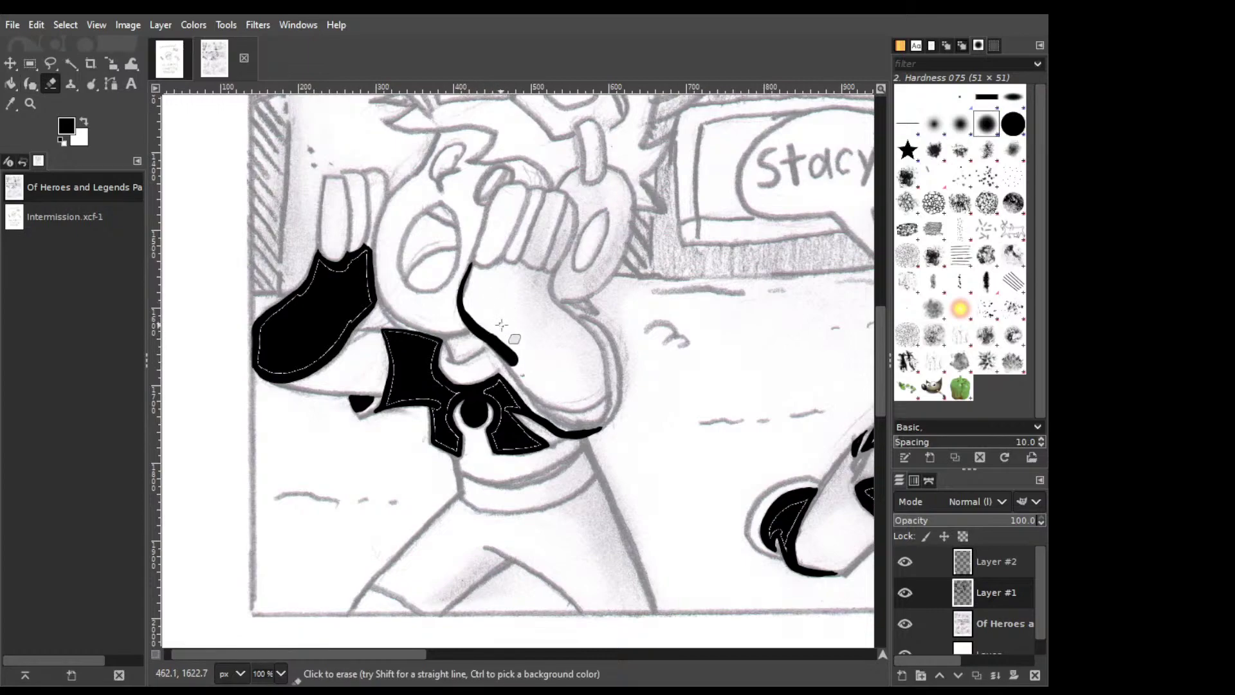
pyautogui.press('k')
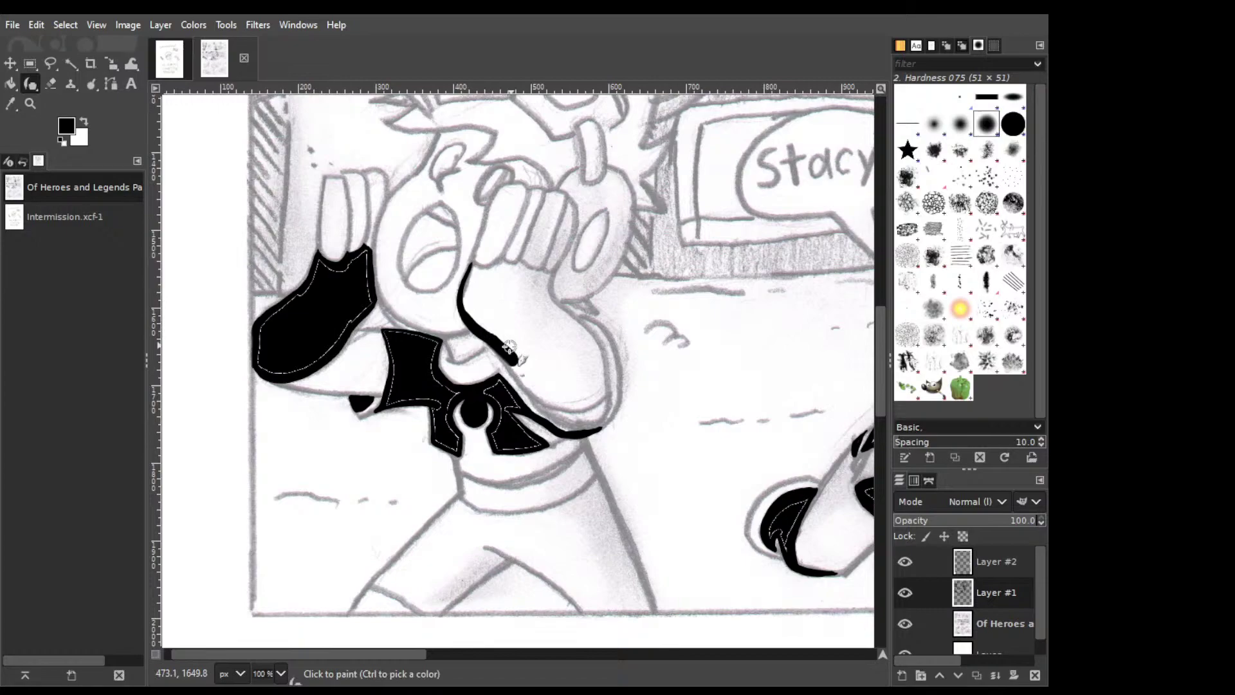
pyautogui.hotkey('ctrl', 'z')
pyautogui.moveTo(503, 358); pyautogui.dragTo(516, 370)
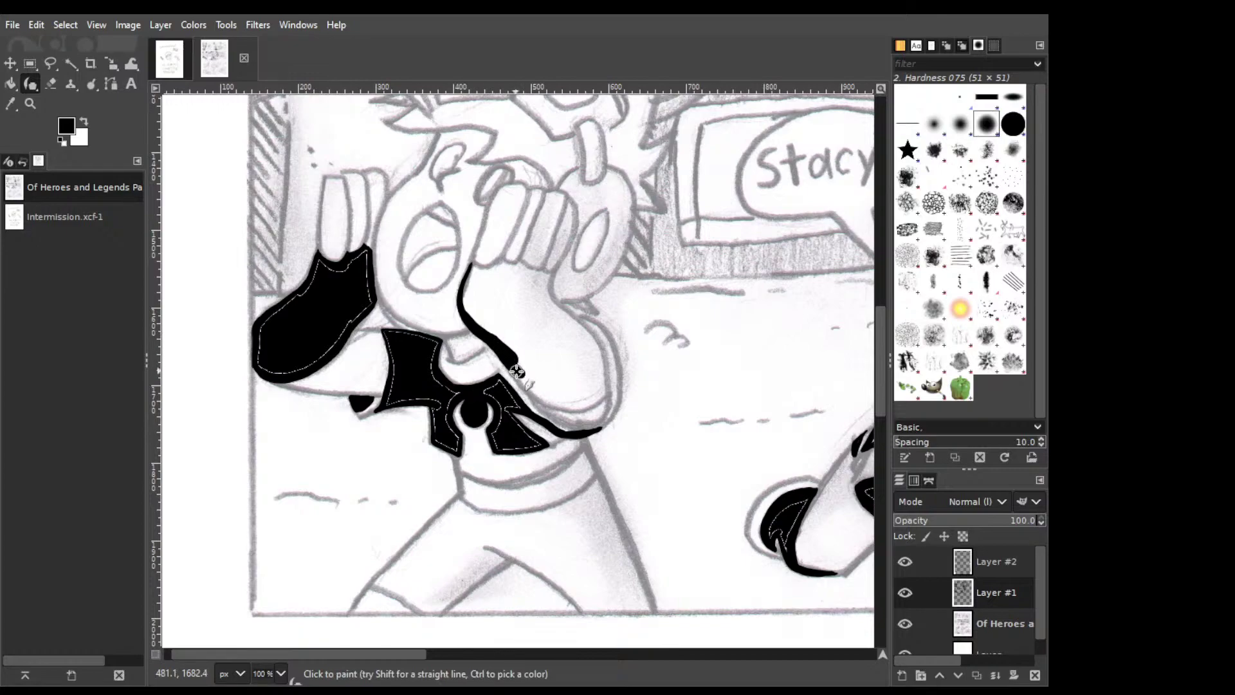
pyautogui.moveTo(502, 353)
pyautogui.mouseDown()
pyautogui.moveTo(533, 386)
pyautogui.moveTo(500, 352)
pyautogui.moveTo(552, 387)
pyautogui.mouseUp()
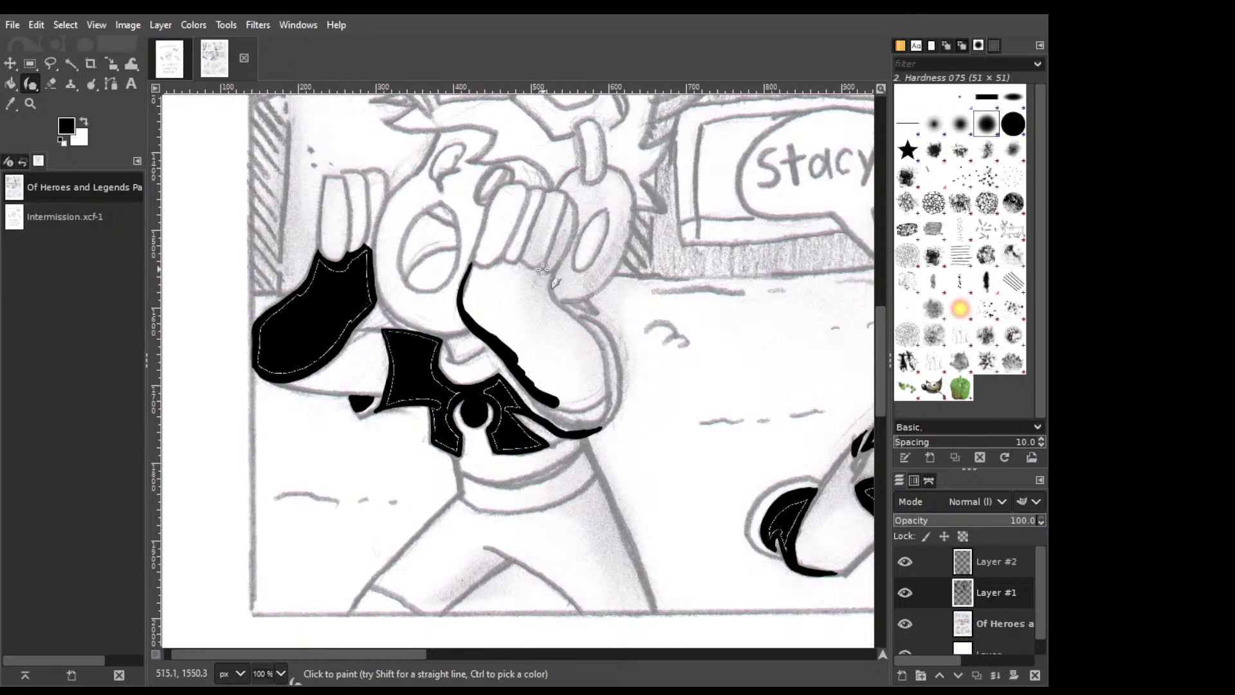
# Complete the right glove's outline along the outer edge, elbow and finger line, and fill the glove with black.
pyautogui.moveTo(552, 271)
pyautogui.mouseDown()
pyautogui.moveTo(552, 305)
pyautogui.moveTo(603, 365)
pyautogui.moveTo(584, 330)
pyautogui.mouseUp()
pyautogui.hotkey('ctrl', 'z')
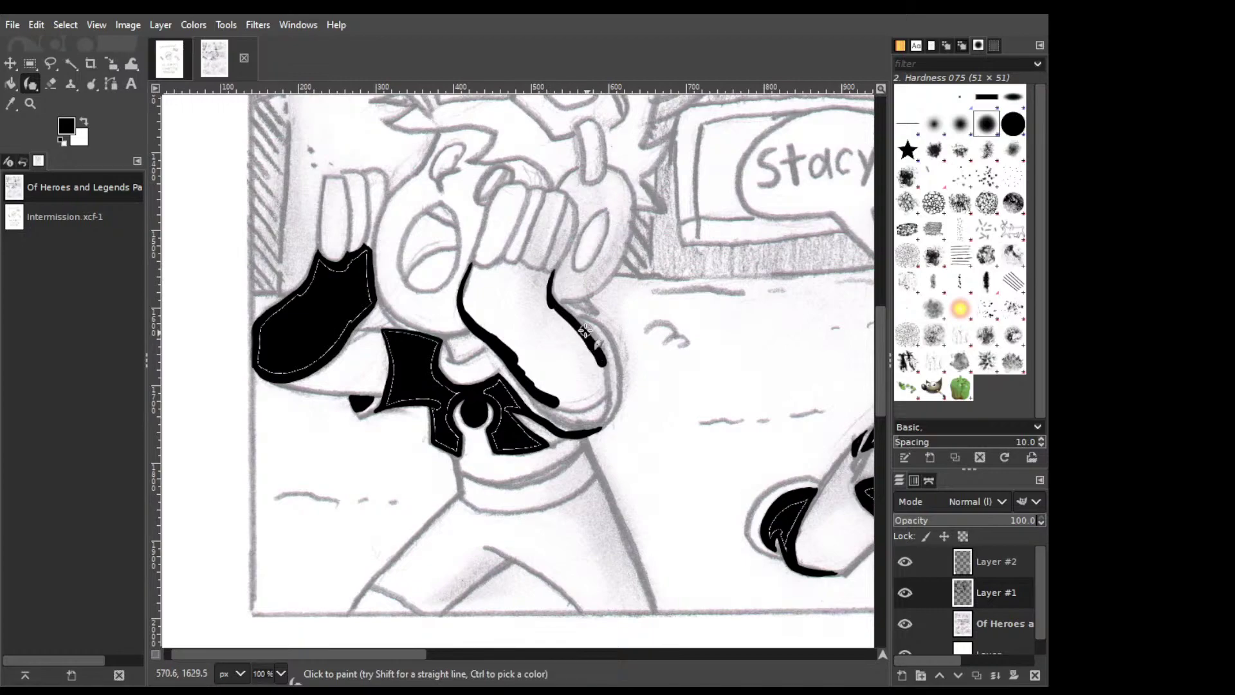
pyautogui.moveTo(583, 332)
pyautogui.mouseDown()
pyautogui.moveTo(596, 351)
pyautogui.moveTo(579, 404)
pyautogui.moveTo(540, 391)
pyautogui.moveTo(568, 407)
pyautogui.mouseUp()
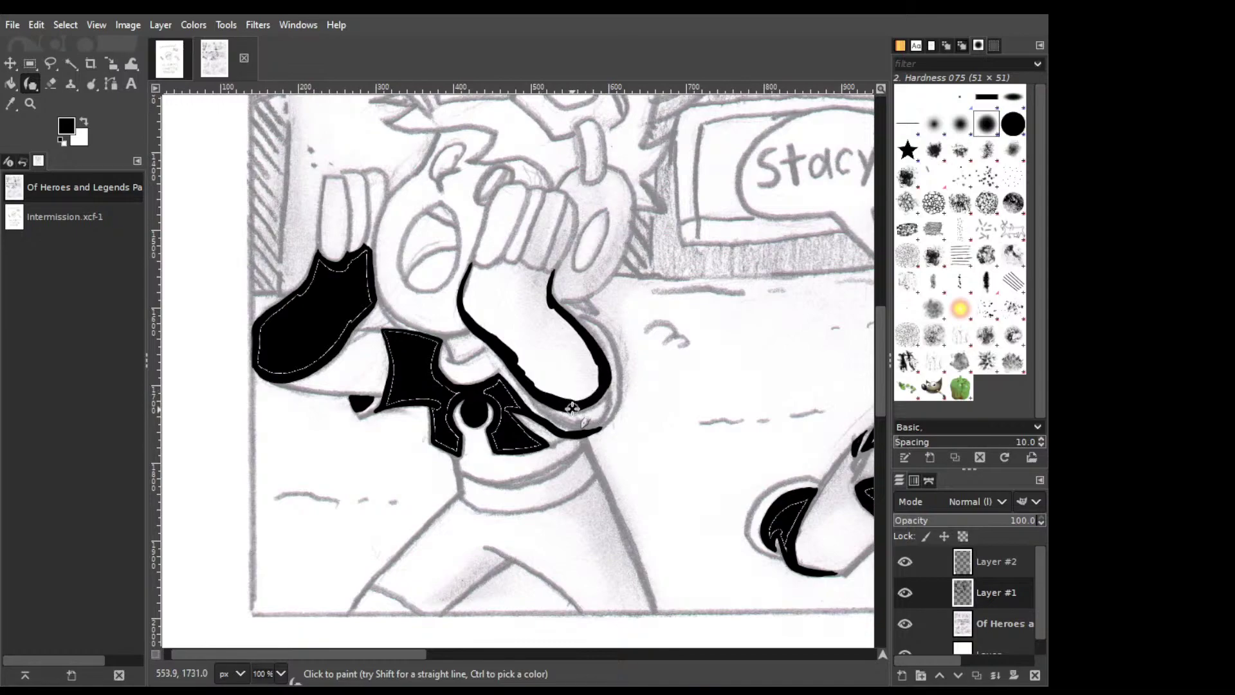
pyautogui.moveTo(598, 369); pyautogui.dragTo(557, 267)
pyautogui.moveTo(543, 271); pyautogui.dragTo(490, 266)
pyautogui.hotkey('shift', 'b')
pyautogui.click(512, 363)
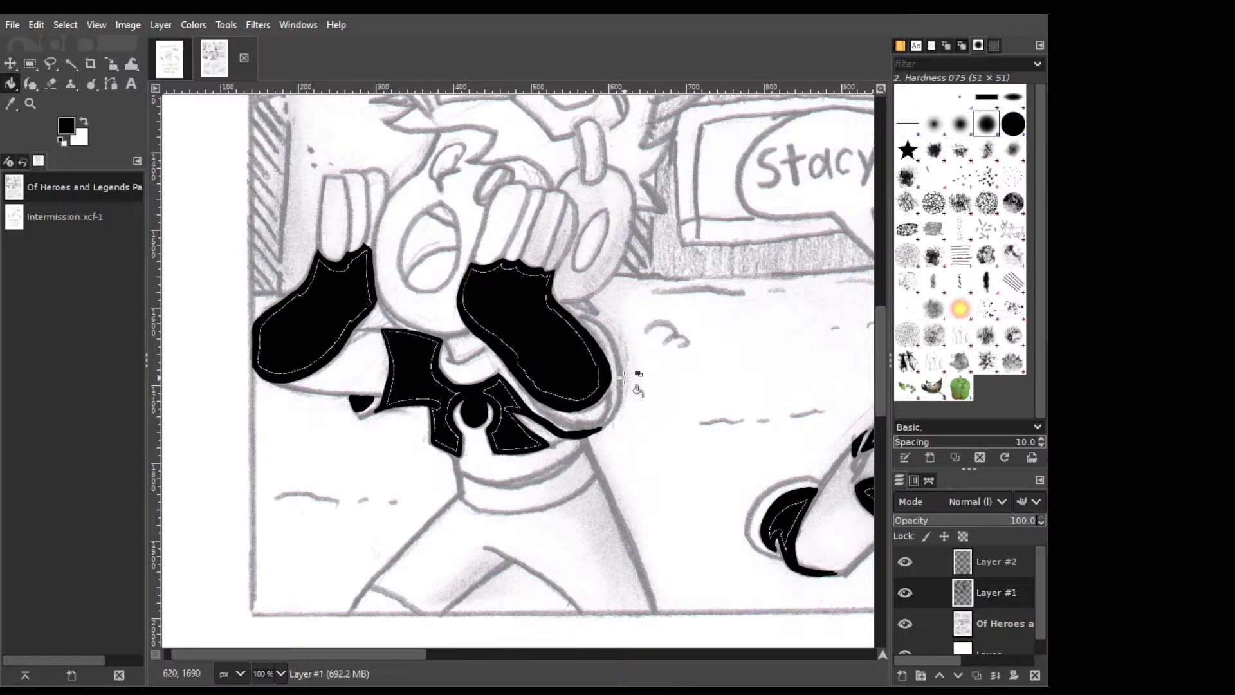
# Ink the curved edge of the shouting character's sleeve around the outside of the right glove's elbow in black.
pyautogui.press('p')
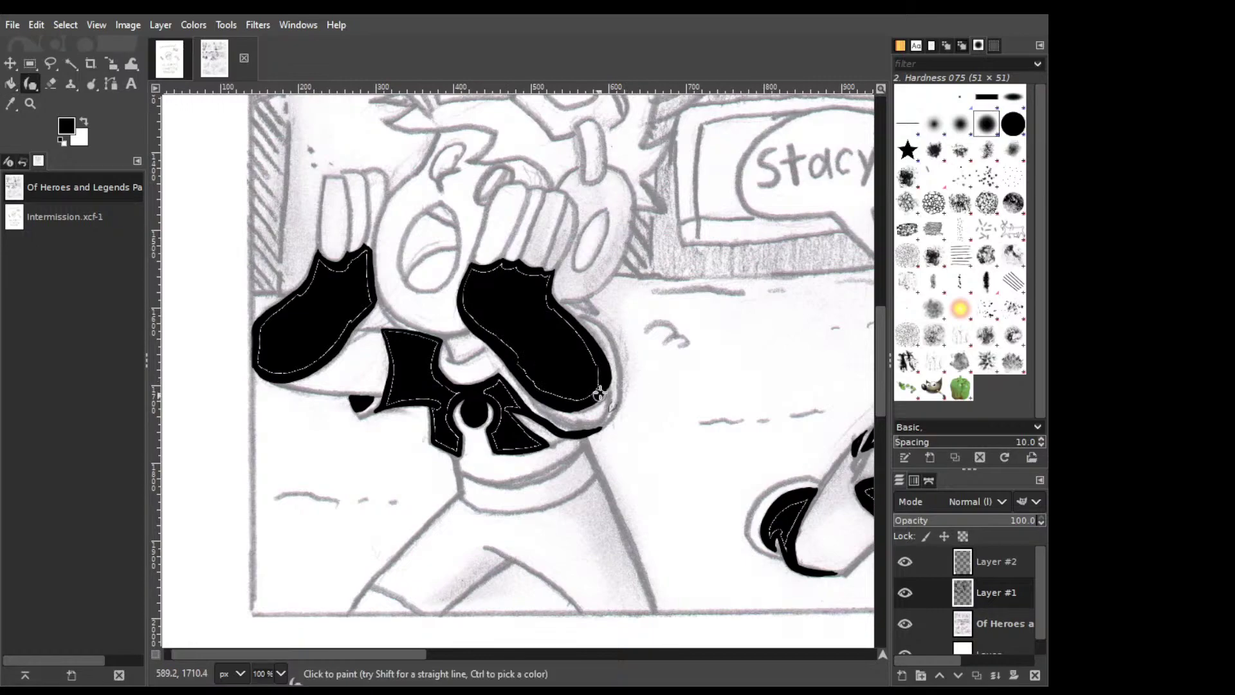
pyautogui.moveTo(600, 394); pyautogui.dragTo(566, 401)
pyautogui.moveTo(589, 319)
pyautogui.mouseDown()
pyautogui.moveTo(610, 349)
pyautogui.moveTo(601, 332)
pyautogui.moveTo(608, 418)
pyautogui.mouseUp()
pyautogui.hotkey('ctrl', 'z')
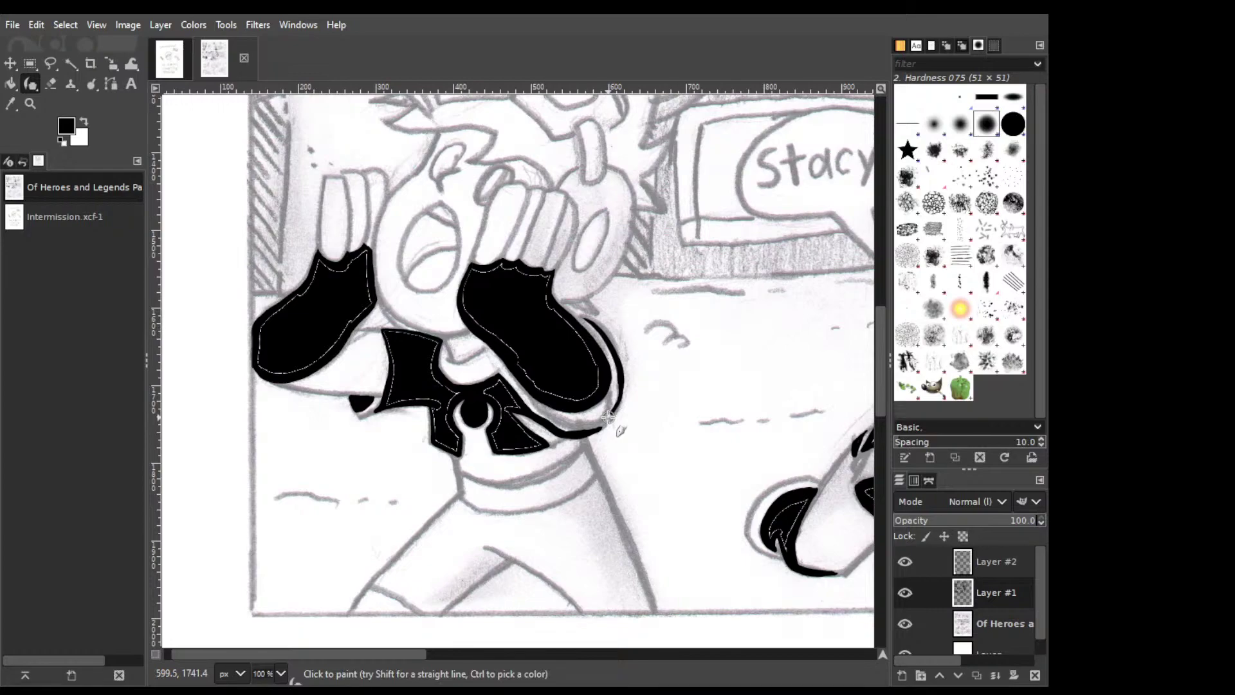
pyautogui.hotkey('ctrl', 'z')
pyautogui.moveTo(615, 402)
pyautogui.mouseDown()
pyautogui.moveTo(574, 318)
pyautogui.moveTo(614, 368)
pyautogui.mouseUp()
pyautogui.hotkey('ctrl', 'z')
pyautogui.moveTo(597, 331); pyautogui.dragTo(619, 381)
pyautogui.press('ctrl')
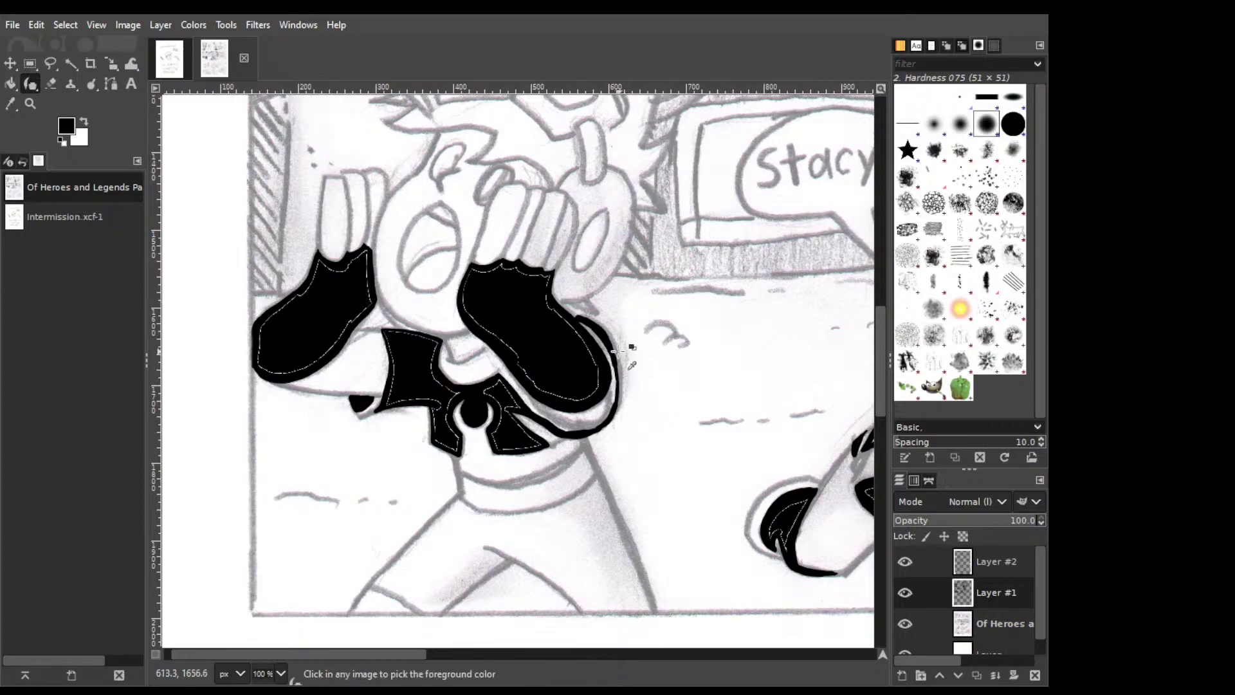
# Thicken the sleeve line outside the right elbow and extend the ink along the glove's underside to the chest.
pyautogui.moveTo(605, 333); pyautogui.dragTo(620, 378)
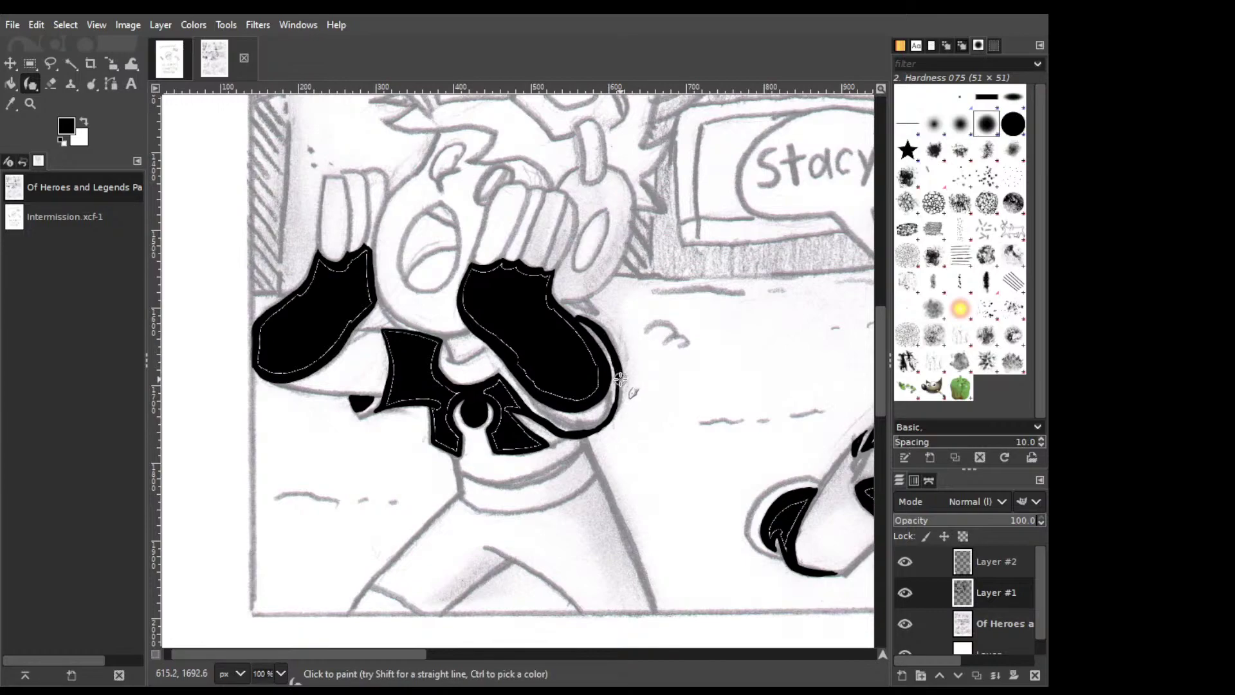
pyautogui.moveTo(612, 353); pyautogui.dragTo(613, 406)
pyautogui.moveTo(551, 417)
pyautogui.mouseDown()
pyautogui.moveTo(575, 428)
pyautogui.moveTo(608, 412)
pyautogui.moveTo(617, 354)
pyautogui.moveTo(610, 409)
pyautogui.moveTo(613, 365)
pyautogui.moveTo(499, 360)
pyautogui.moveTo(531, 406)
pyautogui.moveTo(502, 369)
pyautogui.moveTo(589, 446)
pyautogui.moveTo(504, 373)
pyautogui.mouseUp()
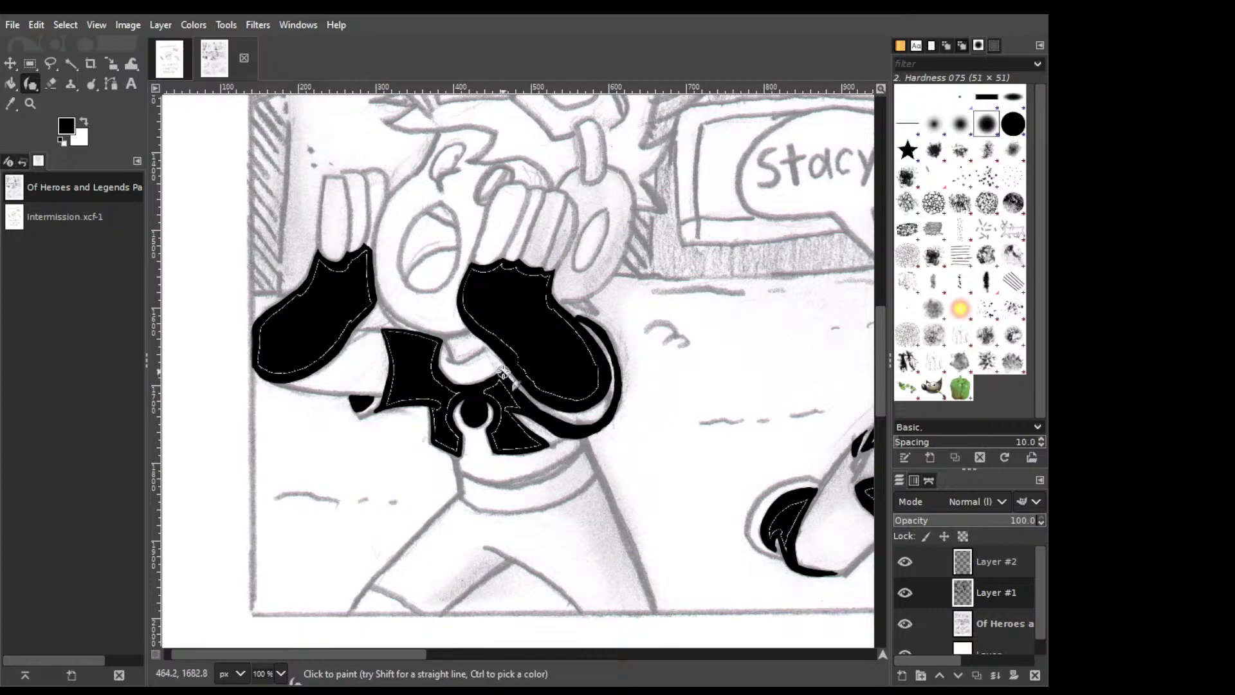
pyautogui.click(499, 383)
# Ink the lower edge and both short ends of the shouting character's belt in black.
pyautogui.moveTo(583, 443); pyautogui.dragTo(599, 476)
pyautogui.hotkey('ctrl', 'z')
pyautogui.moveTo(585, 447)
pyautogui.mouseDown()
pyautogui.moveTo(595, 469)
pyautogui.moveTo(569, 499)
pyautogui.moveTo(480, 512)
pyautogui.mouseUp()
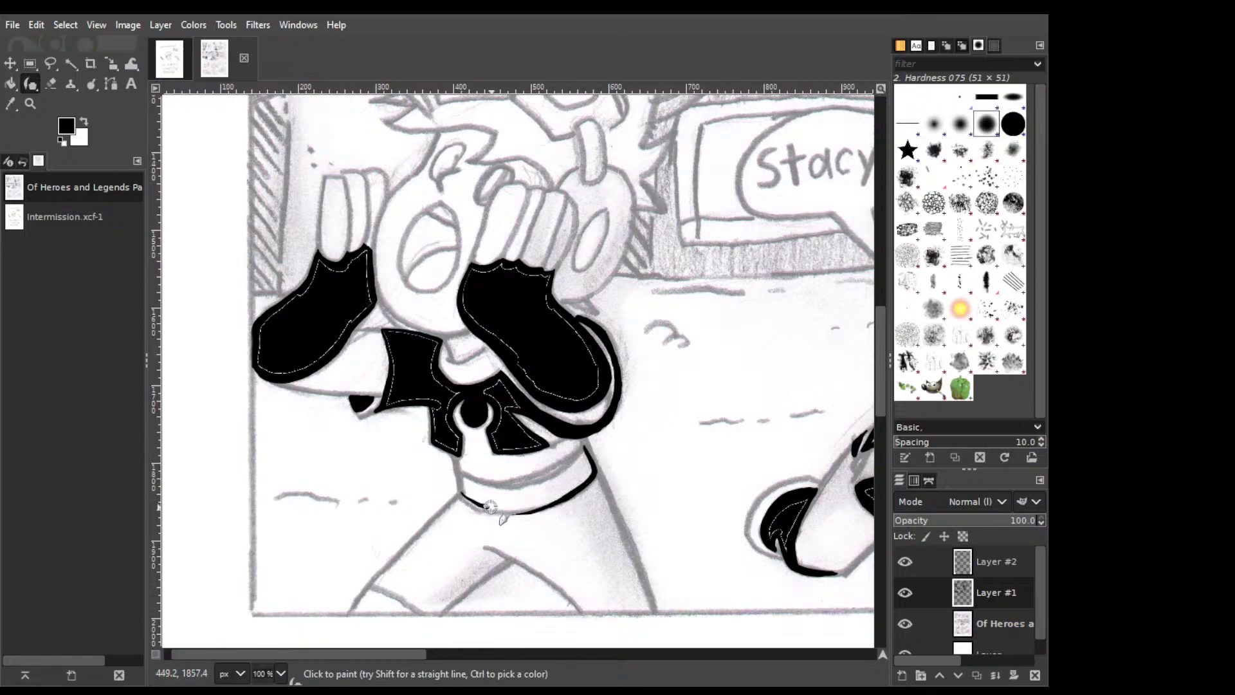
pyautogui.moveTo(462, 496); pyautogui.dragTo(548, 506)
pyautogui.moveTo(459, 474)
pyautogui.mouseDown()
pyautogui.moveTo(459, 475)
pyautogui.moveTo(462, 472)
pyautogui.mouseUp()
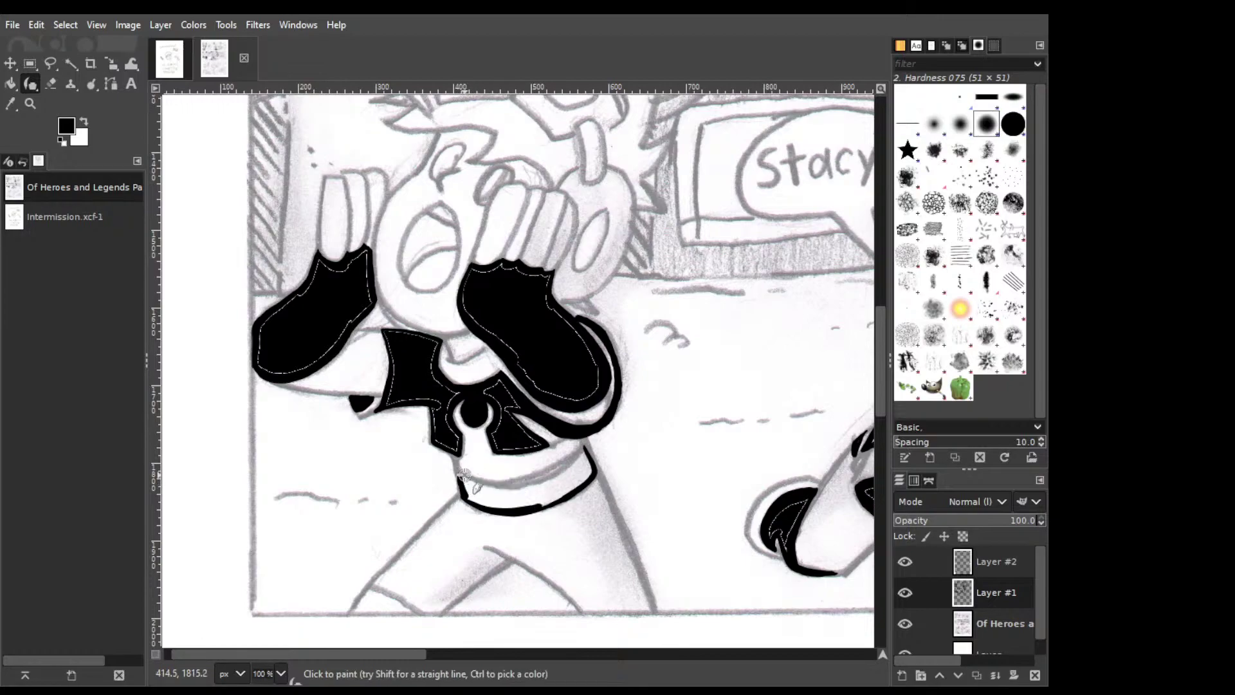
# Ink the belt's upper edge to close its outline, and fill the belt with black.
pyautogui.moveTo(464, 477)
pyautogui.mouseDown()
pyautogui.moveTo(492, 490)
pyautogui.moveTo(547, 473)
pyautogui.mouseUp()
pyautogui.hotkey('ctrl', 'z')
pyautogui.moveTo(465, 475)
pyautogui.mouseDown()
pyautogui.moveTo(511, 486)
pyautogui.moveTo(570, 466)
pyautogui.moveTo(506, 486)
pyautogui.moveTo(458, 473)
pyautogui.mouseUp()
pyautogui.hotkey('ctrl', 'z')
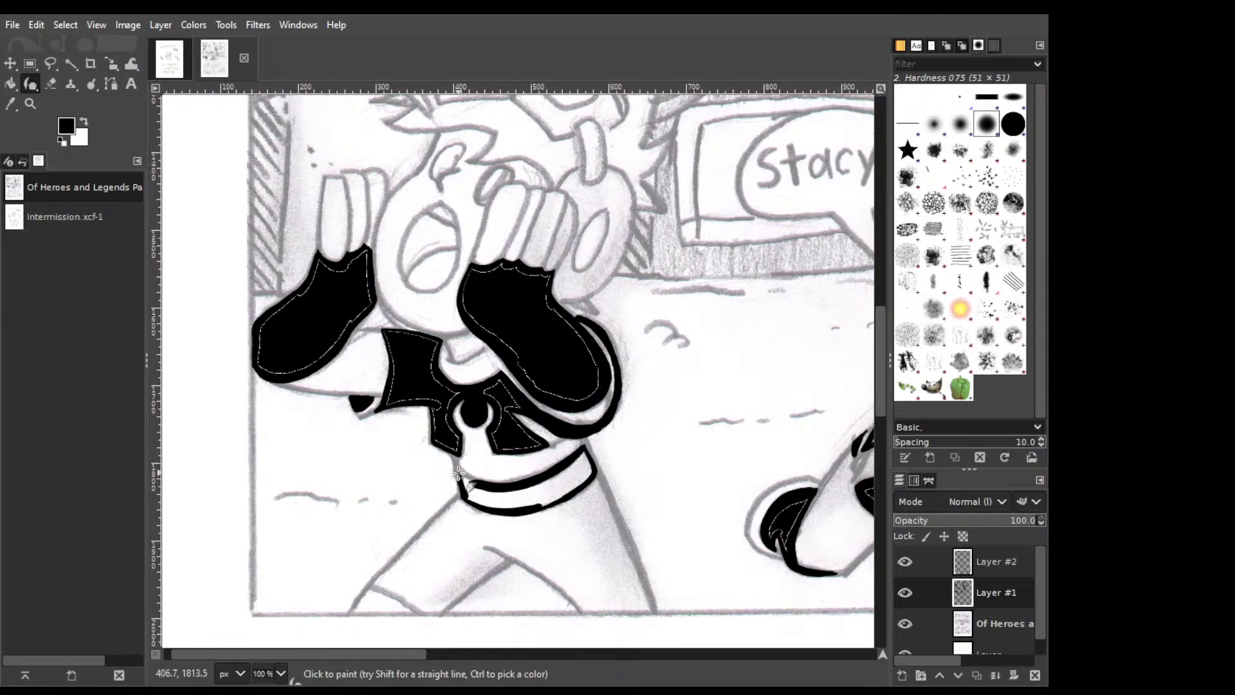
pyautogui.hotkey('shift', 'b')
pyautogui.click(559, 484)
pyautogui.click(573, 457)
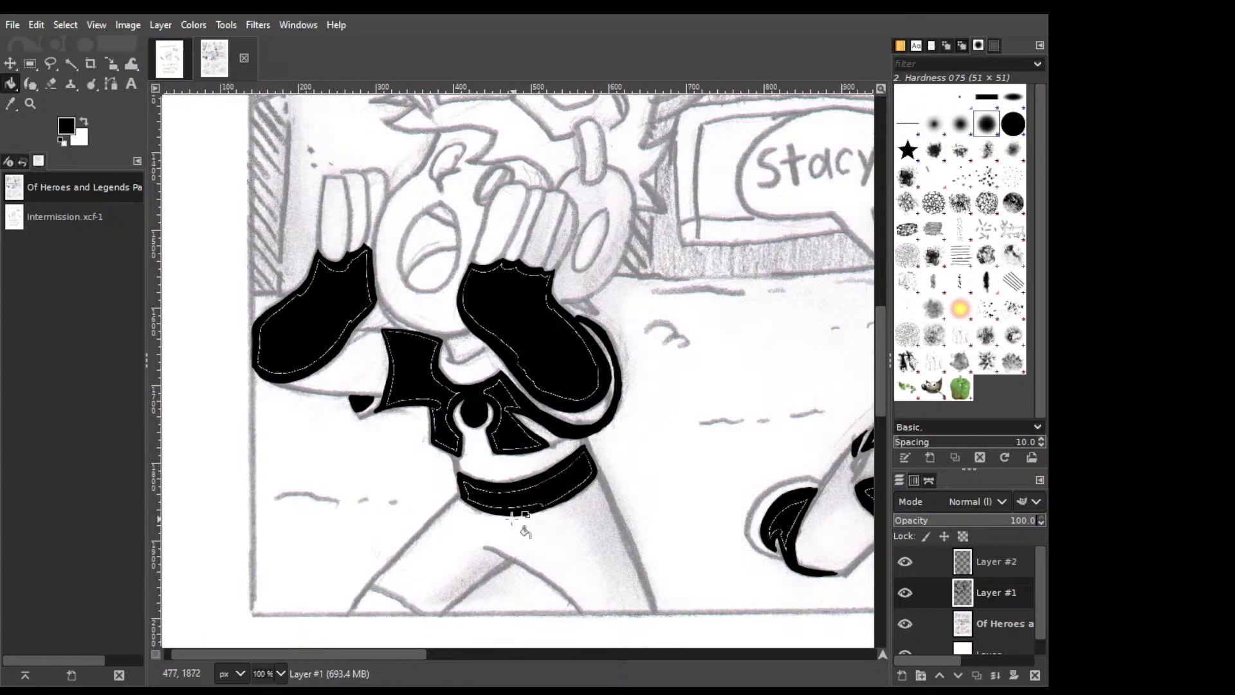
# Outline the small curved patch on the character's bent leg where it meets the panel's bottom border.
pyautogui.press('k')
pyautogui.moveTo(351, 614)
pyautogui.mouseDown()
pyautogui.moveTo(375, 590)
pyautogui.moveTo(417, 609)
pyautogui.mouseUp()
pyautogui.hotkey('shift', 'e')
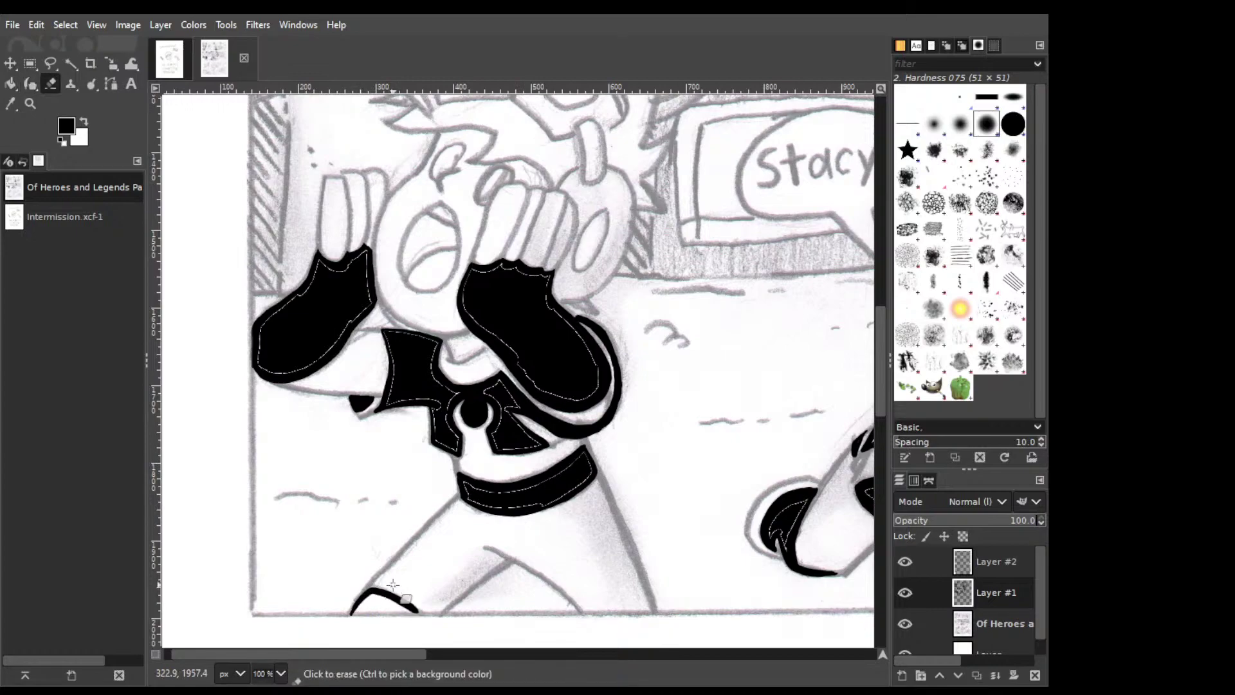
pyautogui.click(418, 608)
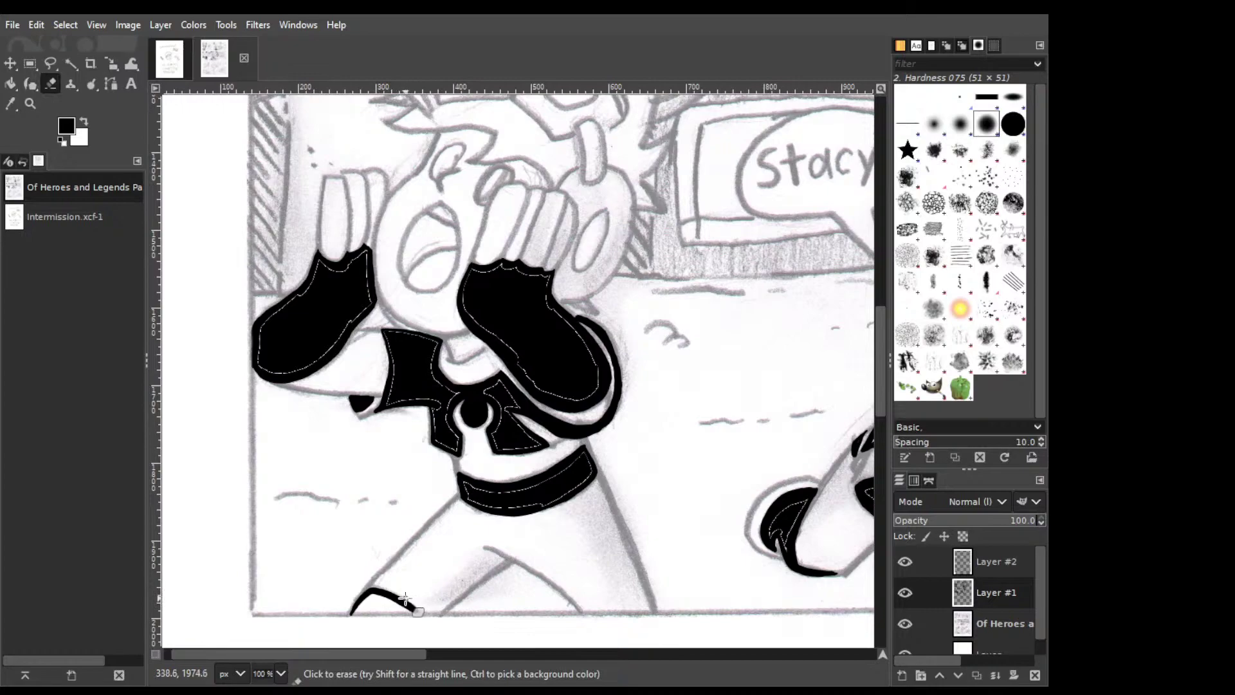
pyautogui.press('k')
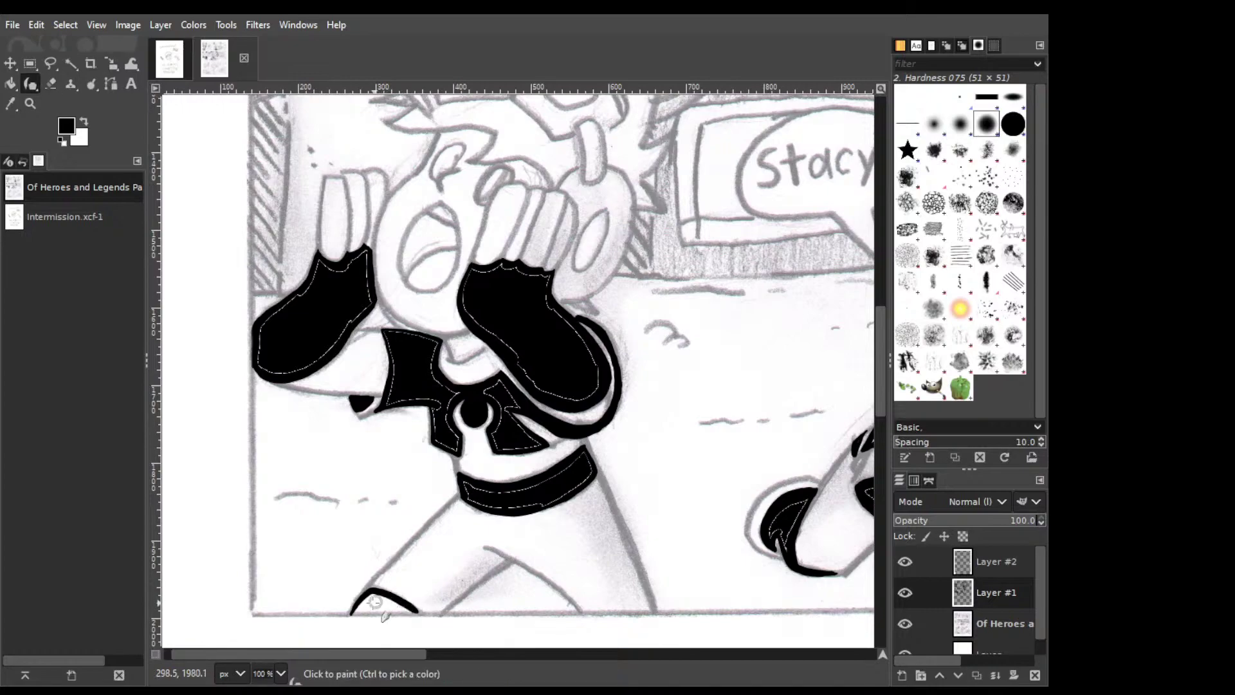
pyautogui.moveTo(417, 610); pyautogui.dragTo(366, 610)
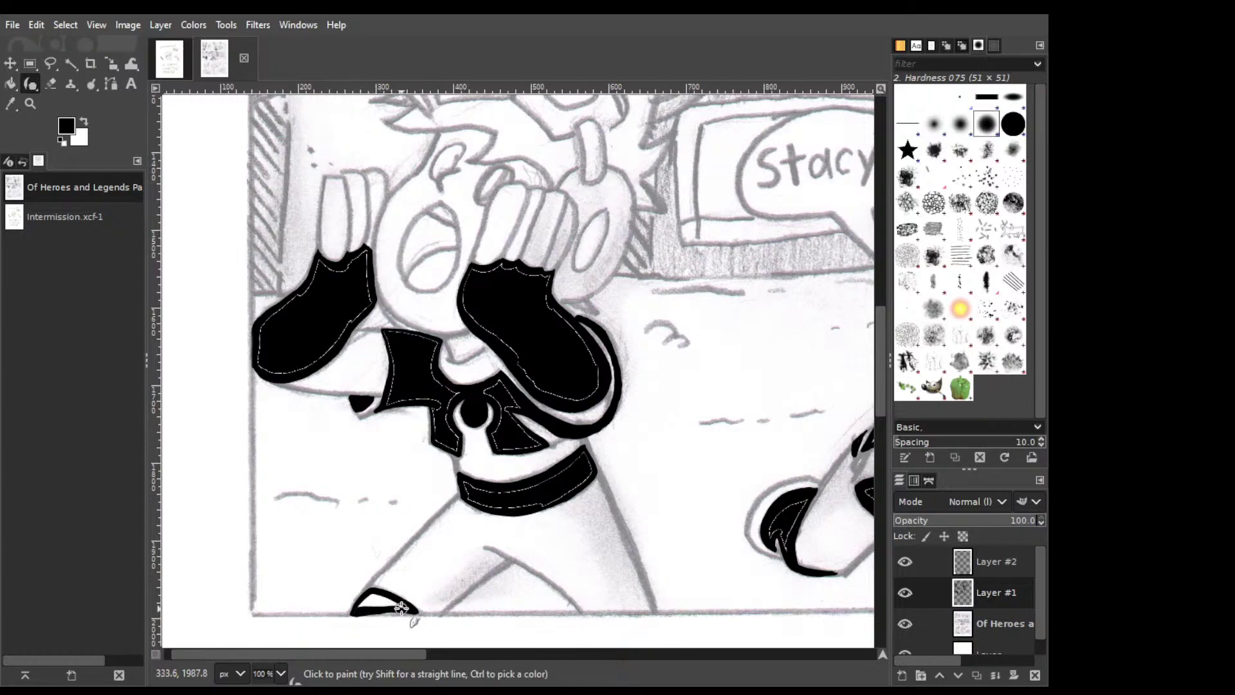
# Thicken the leg patch's outline along its base and left corner, and fill the patch with black.
pyautogui.press('ctrl')
pyautogui.moveTo(393, 606); pyautogui.dragTo(361, 605)
pyautogui.moveTo(362, 604); pyautogui.dragTo(365, 599)
pyautogui.hotkey('shift', 'e')
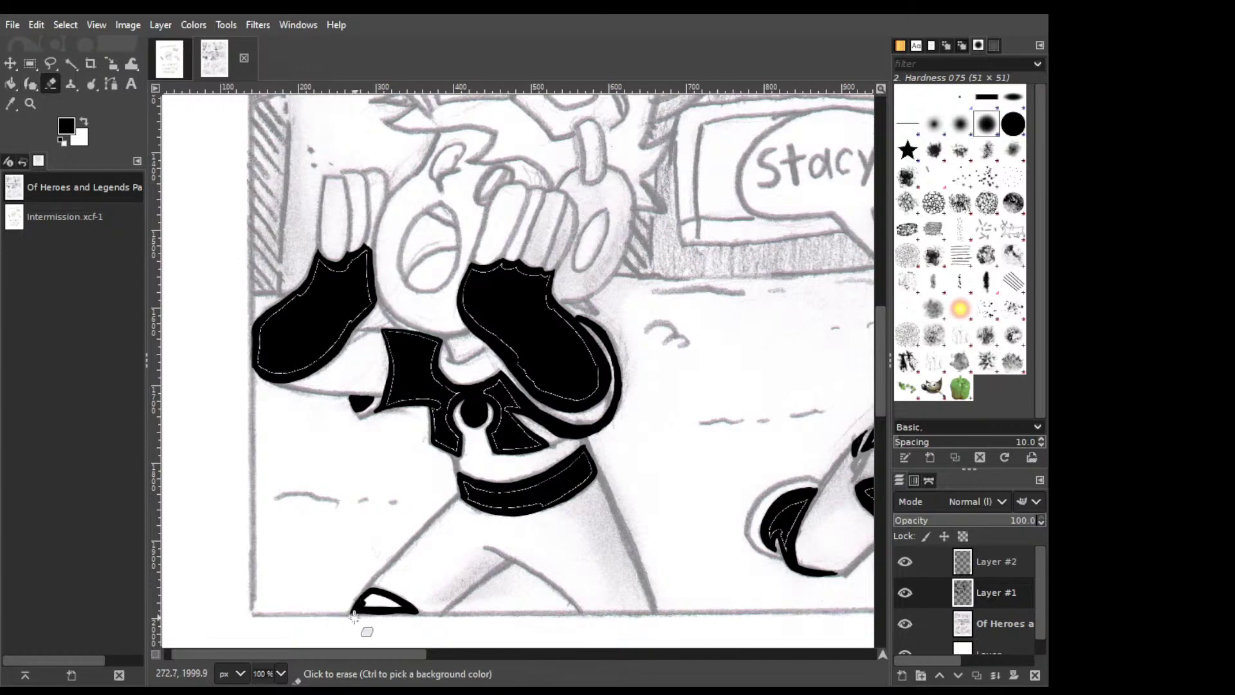
pyautogui.press('k')
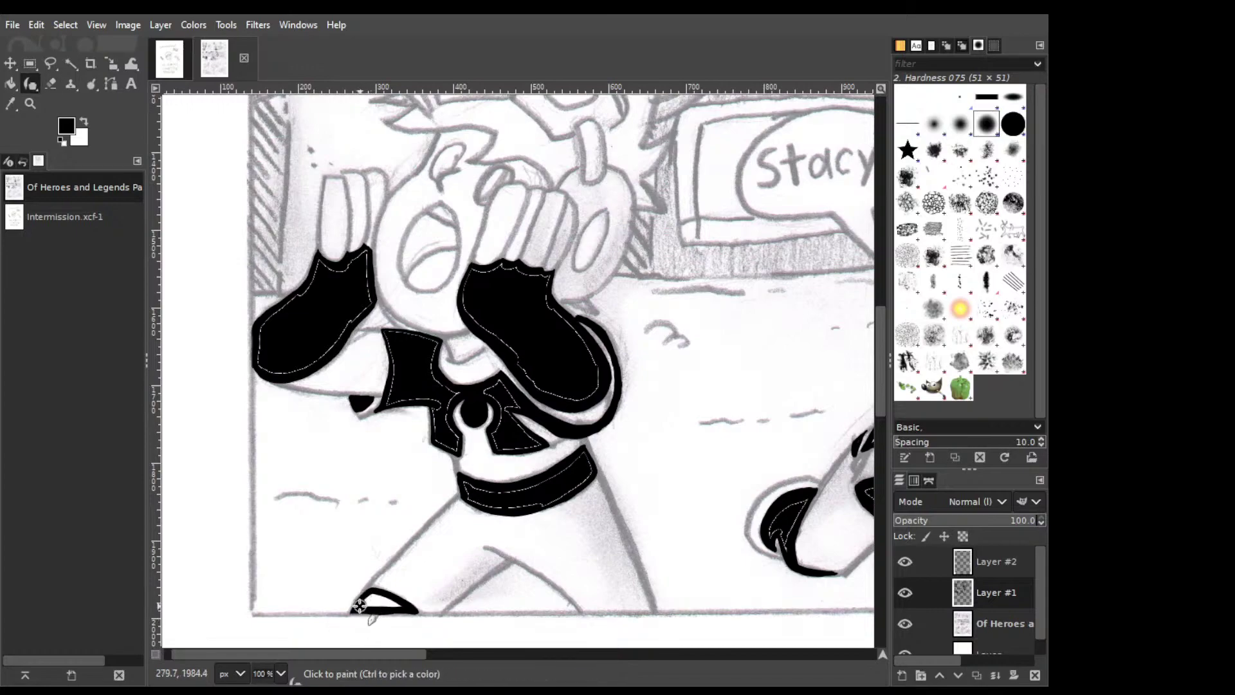
pyautogui.hotkey('shift', 'b')
pyautogui.click(379, 602)
# Outline the dark upper part of the shouting character's open mouth above the tongue, and make it solid black.
pyautogui.press('k')
pyautogui.moveTo(402, 267); pyautogui.dragTo(415, 263)
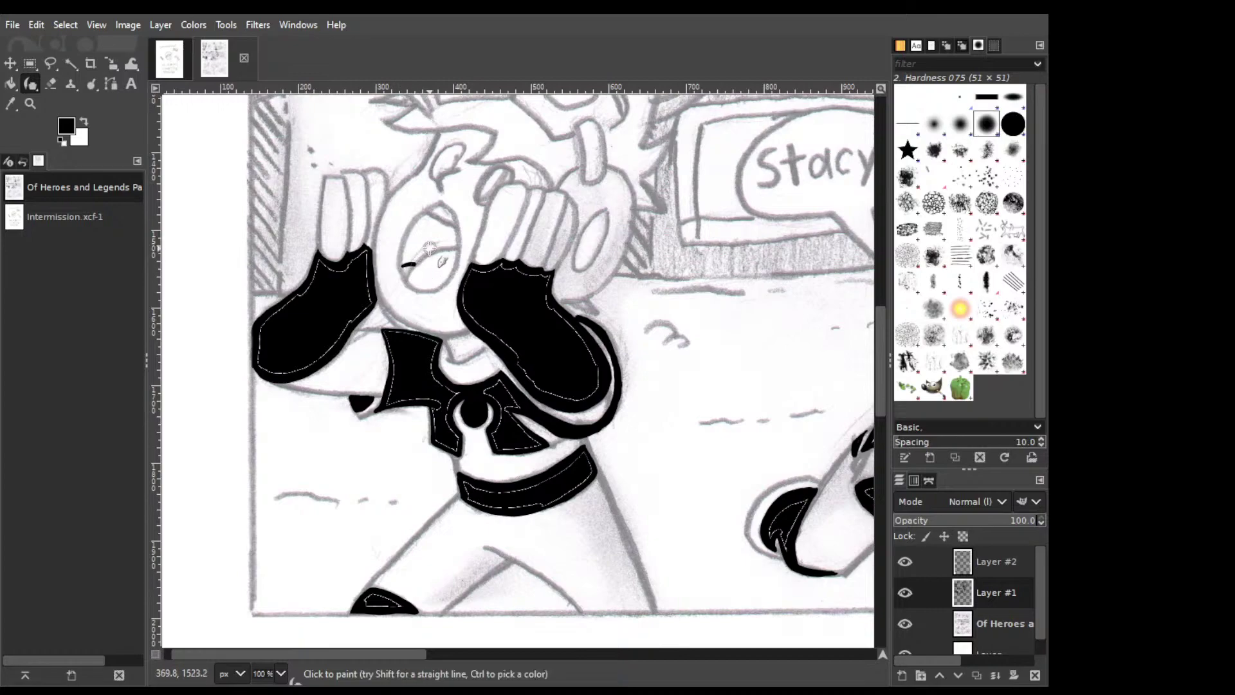
pyautogui.moveTo(413, 260)
pyautogui.mouseDown()
pyautogui.moveTo(453, 246)
pyautogui.moveTo(409, 262)
pyautogui.moveTo(454, 245)
pyautogui.moveTo(461, 225)
pyautogui.moveTo(426, 215)
pyautogui.moveTo(404, 263)
pyautogui.moveTo(404, 253)
pyautogui.mouseUp()
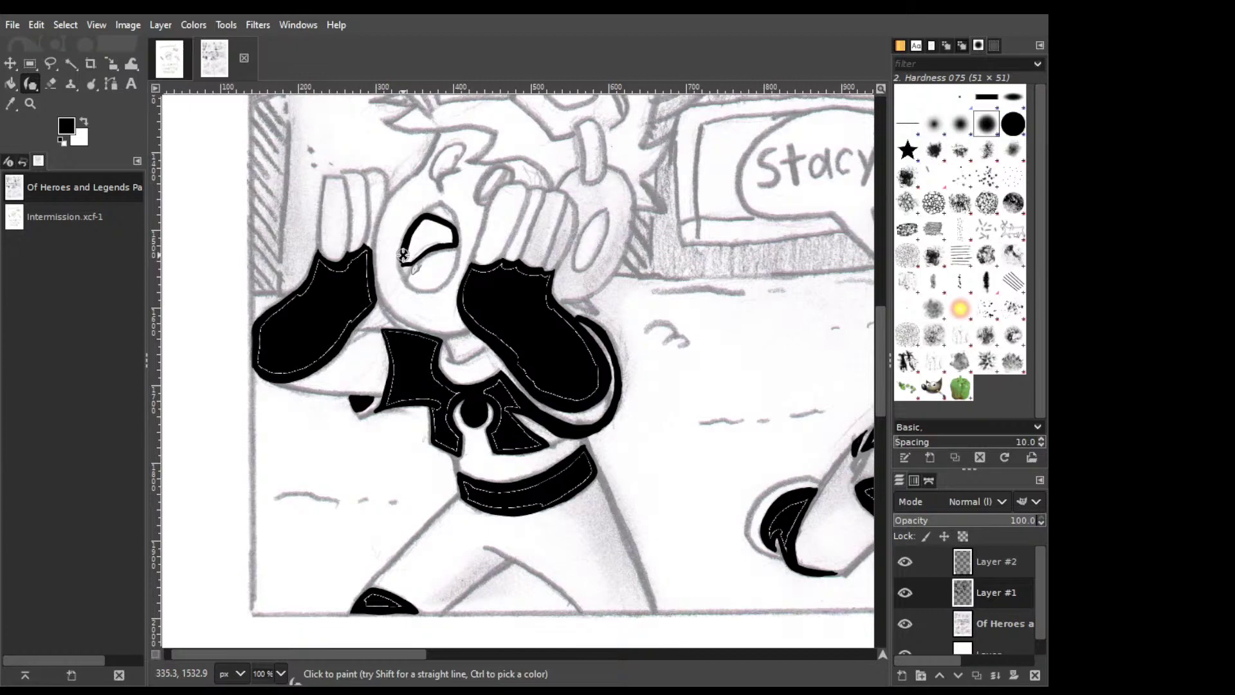
pyautogui.hotkey('shift', 'e')
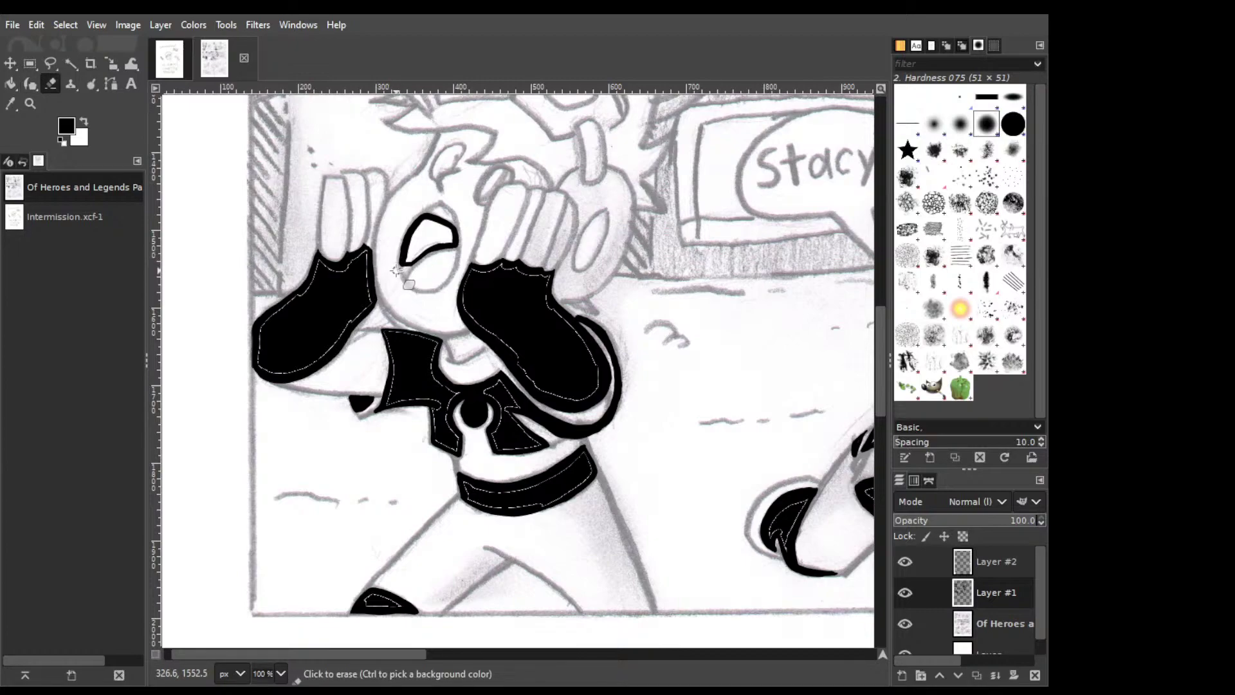
pyautogui.hotkey('ctrl', 'z')
# Outline the shouting character's eye beside the raised right hand, and fill it with black.
pyautogui.press('k')
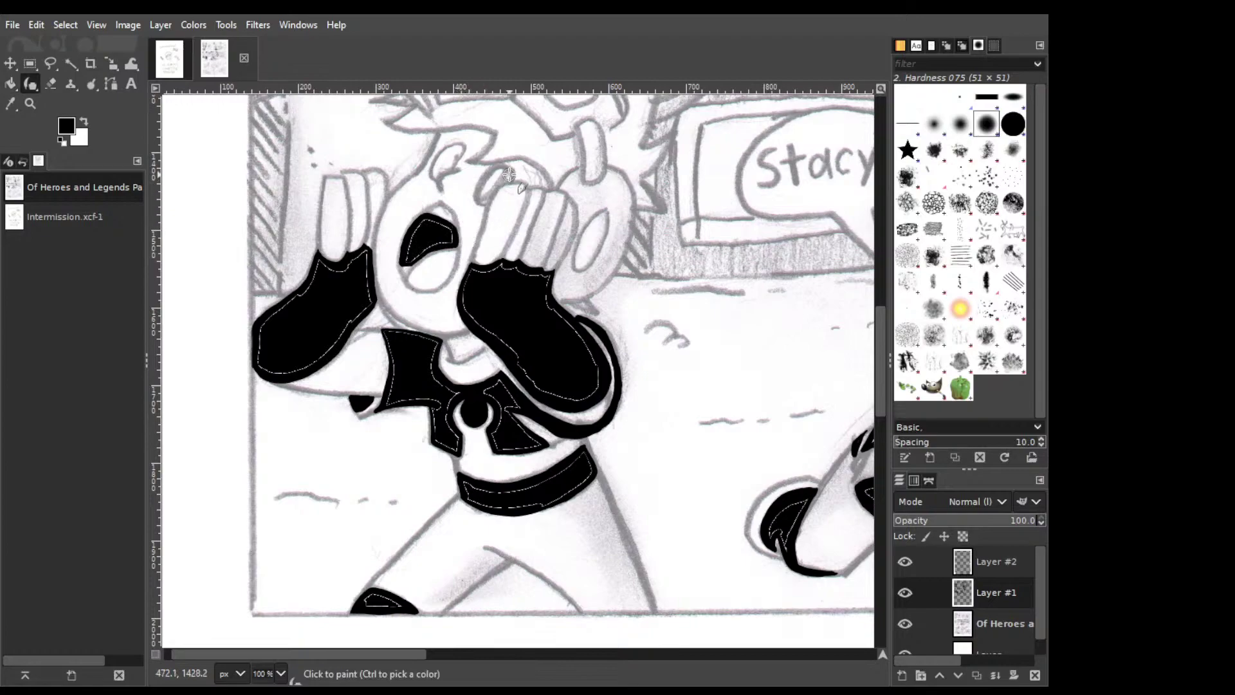
pyautogui.moveTo(510, 181)
pyautogui.mouseDown()
pyautogui.moveTo(495, 169)
pyautogui.moveTo(476, 193)
pyautogui.moveTo(483, 175)
pyautogui.moveTo(506, 170)
pyautogui.moveTo(489, 187)
pyautogui.mouseUp()
pyautogui.hotkey('ctrl', 'z')
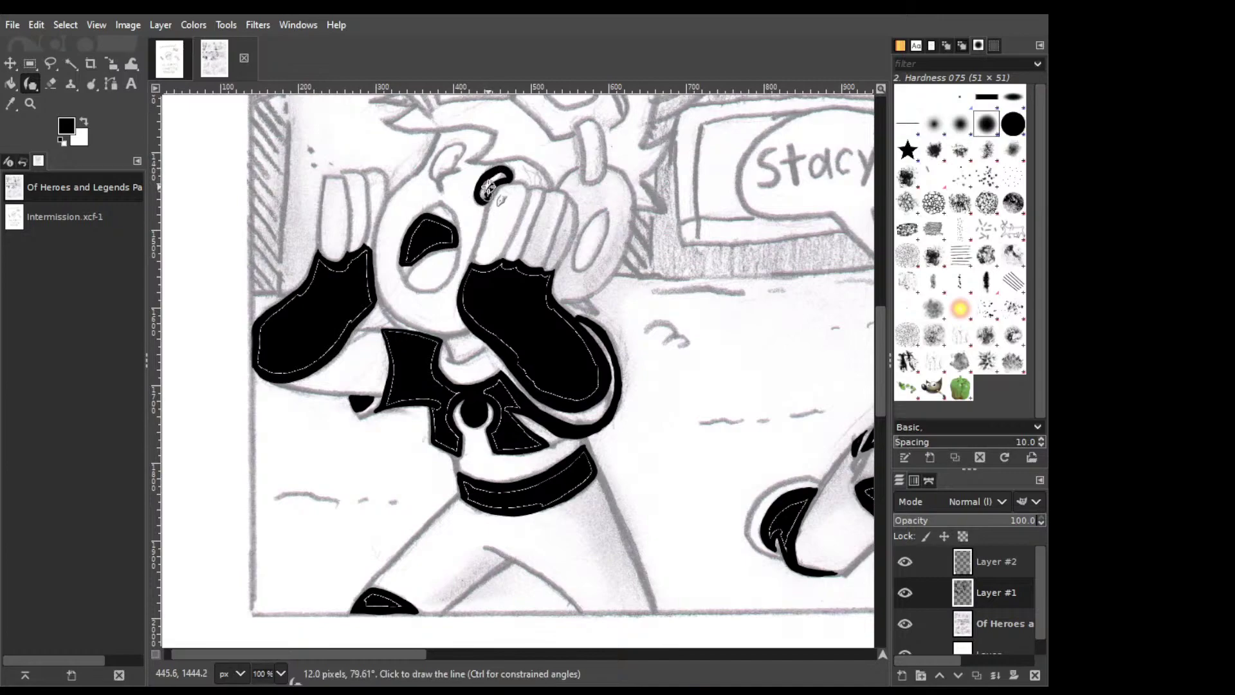
pyautogui.hotkey('shift', 'b')
pyautogui.click(485, 186)
# Outline the character's other eye above the mouth, and fill it with black.
pyautogui.press('k')
pyautogui.moveTo(462, 152)
pyautogui.mouseDown()
pyautogui.moveTo(455, 165)
pyautogui.moveTo(462, 147)
pyautogui.mouseUp()
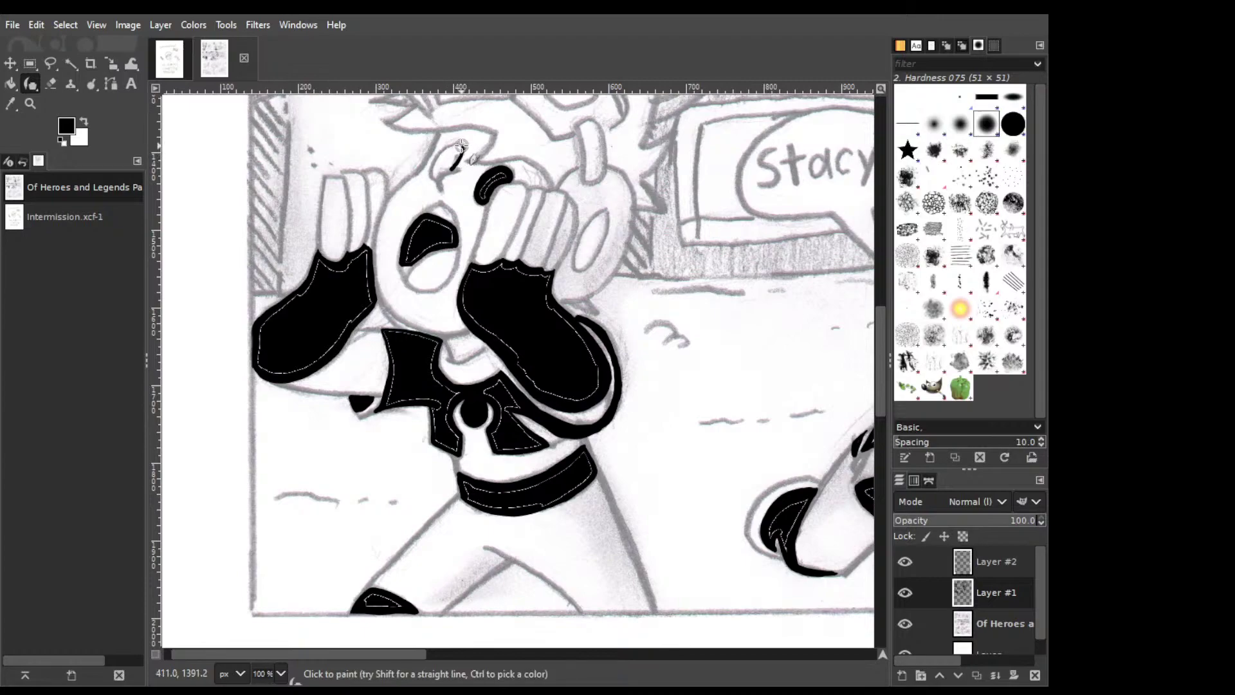
pyautogui.moveTo(454, 145)
pyautogui.mouseDown()
pyautogui.moveTo(445, 175)
pyautogui.moveTo(458, 156)
pyautogui.mouseUp()
pyautogui.hotkey('shift', 'b')
pyautogui.click(454, 157)
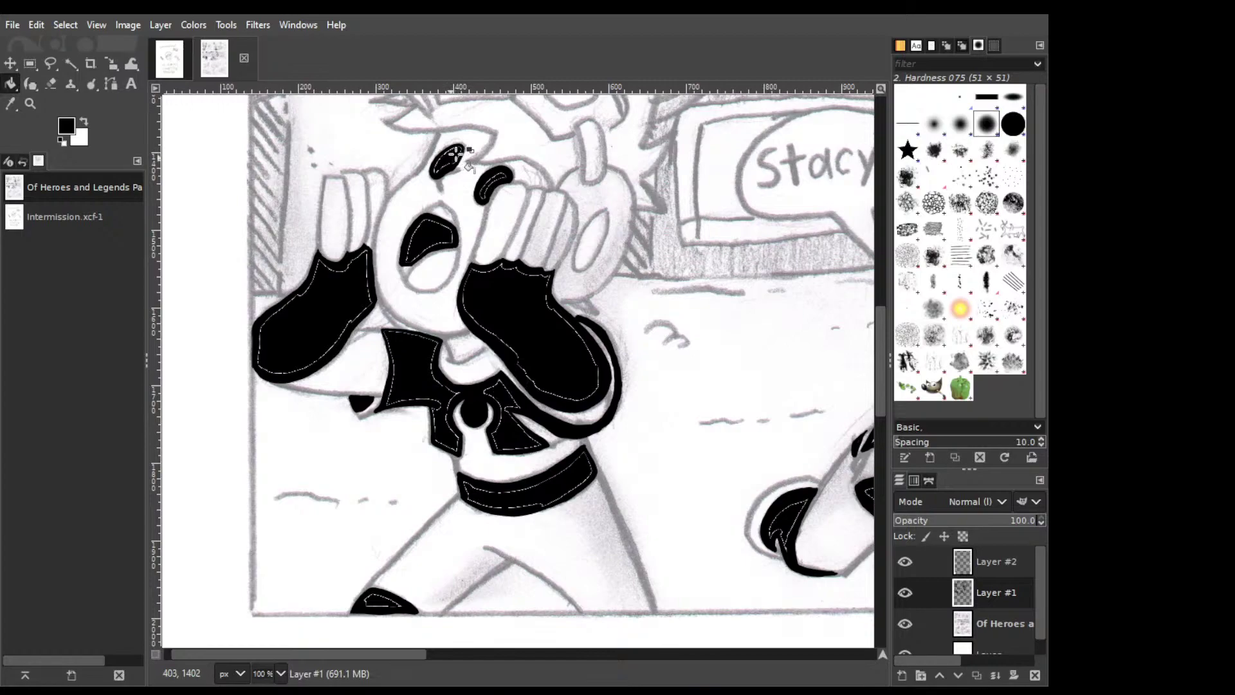
# Ink the hair's upper edge along the headgear rim, from beside the ear to the pointed tuft at the forehead.
pyautogui.press('k')
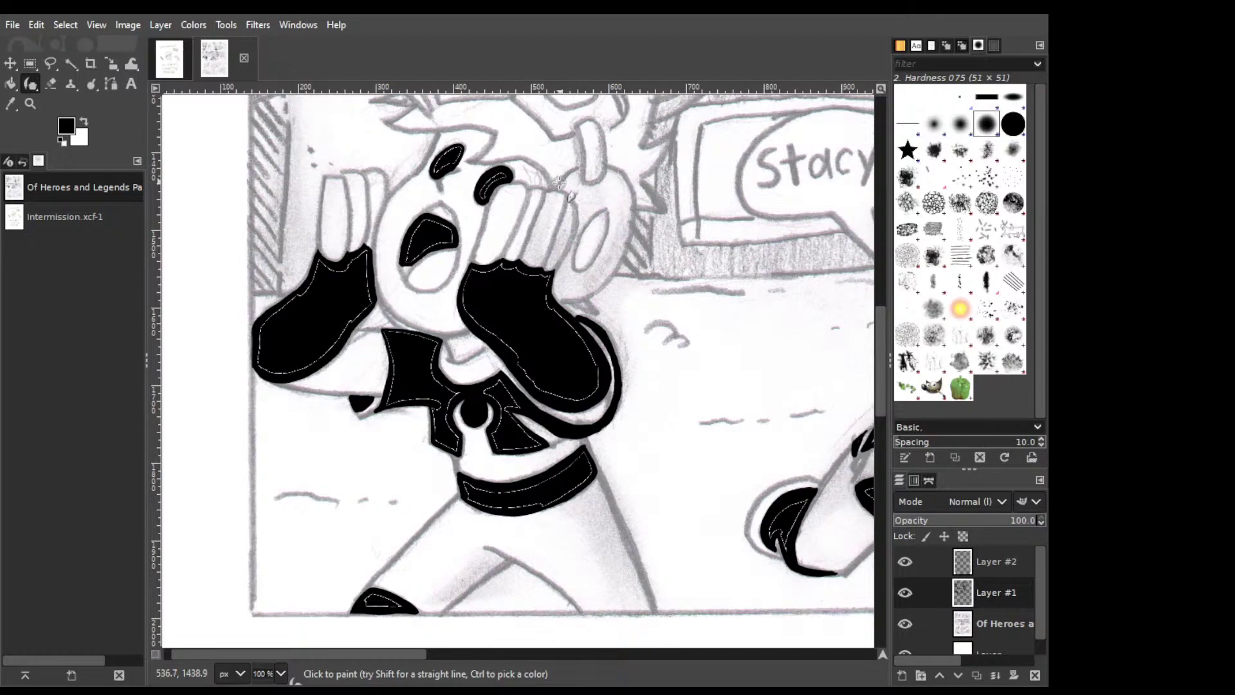
pyautogui.moveTo(557, 181); pyautogui.dragTo(582, 162)
pyautogui.scroll(3, 559, 180)
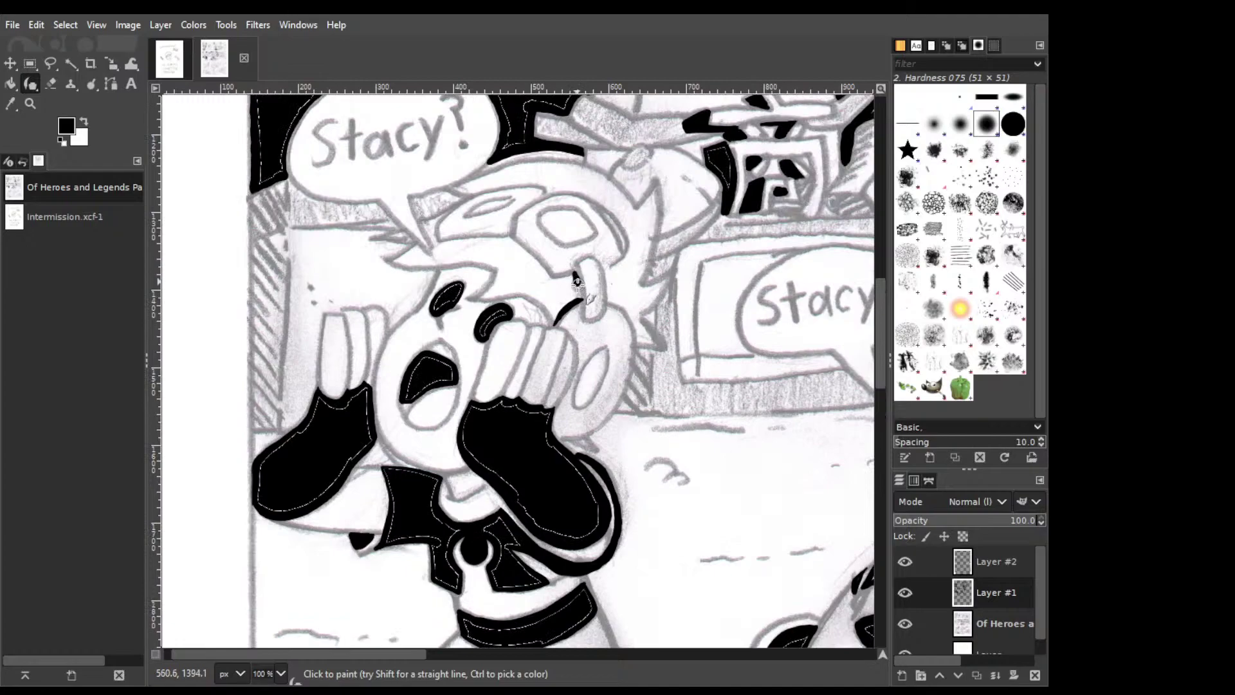
pyautogui.moveTo(581, 272)
pyautogui.mouseDown()
pyautogui.moveTo(580, 297)
pyautogui.moveTo(509, 235)
pyautogui.mouseUp()
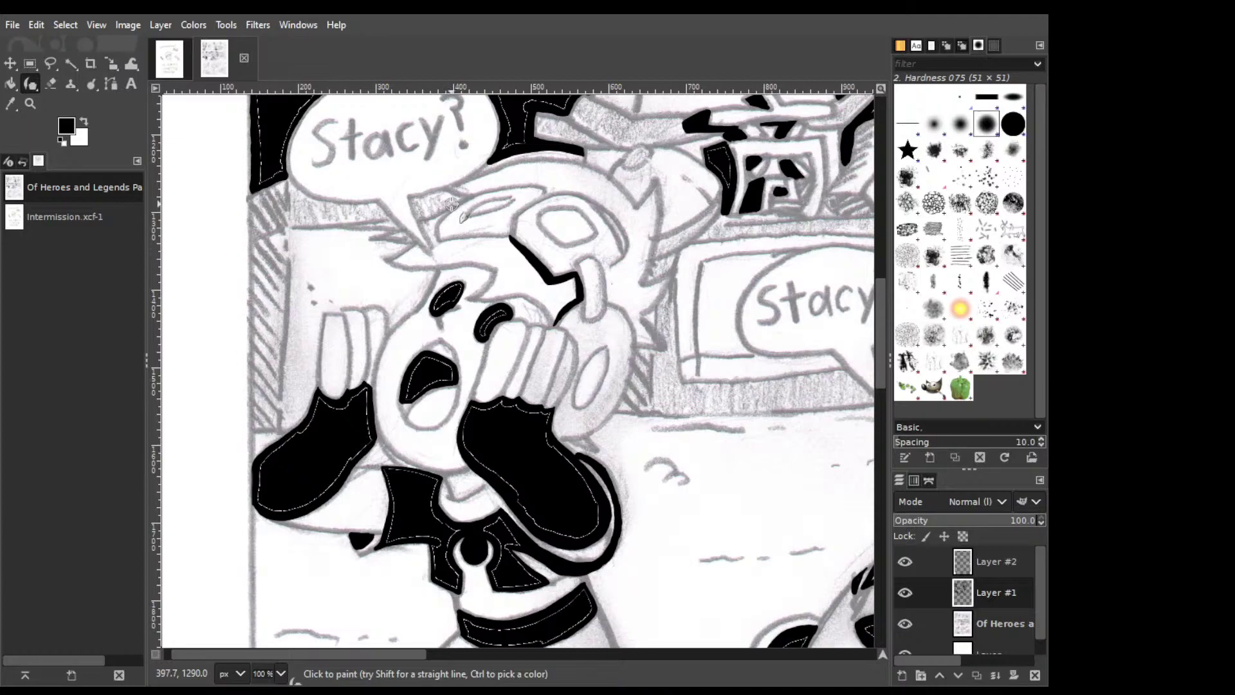
pyautogui.moveTo(444, 216)
pyautogui.mouseDown()
pyautogui.moveTo(433, 229)
pyautogui.moveTo(441, 216)
pyautogui.moveTo(458, 241)
pyautogui.moveTo(518, 234)
pyautogui.mouseUp()
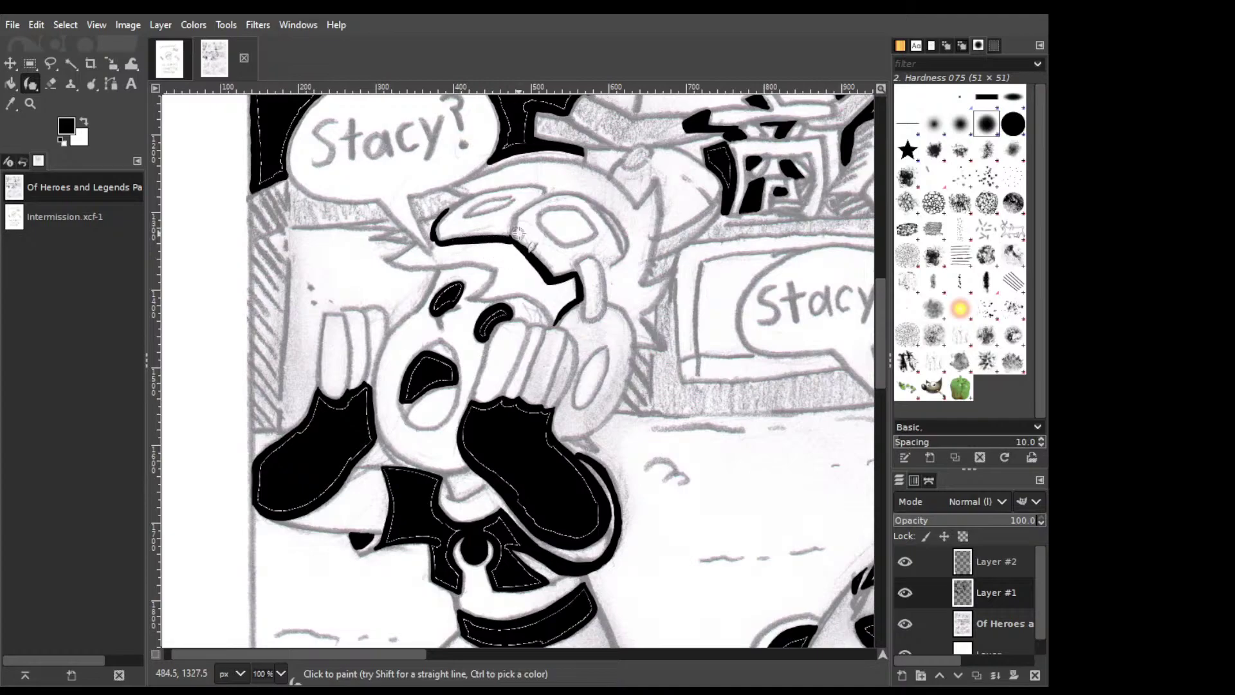
pyautogui.moveTo(436, 253)
pyautogui.mouseDown()
pyautogui.moveTo(440, 214)
pyautogui.moveTo(436, 252)
pyautogui.mouseUp()
pyautogui.press('ctrl')
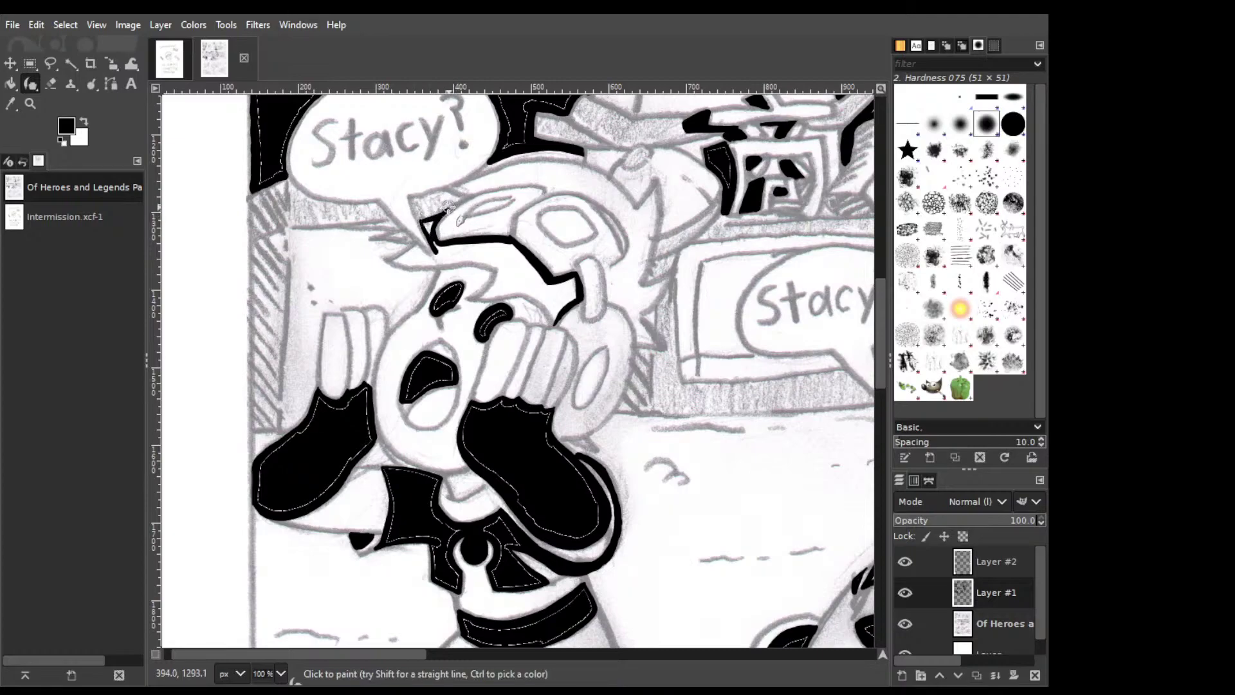
pyautogui.hotkey('shift', 'e')
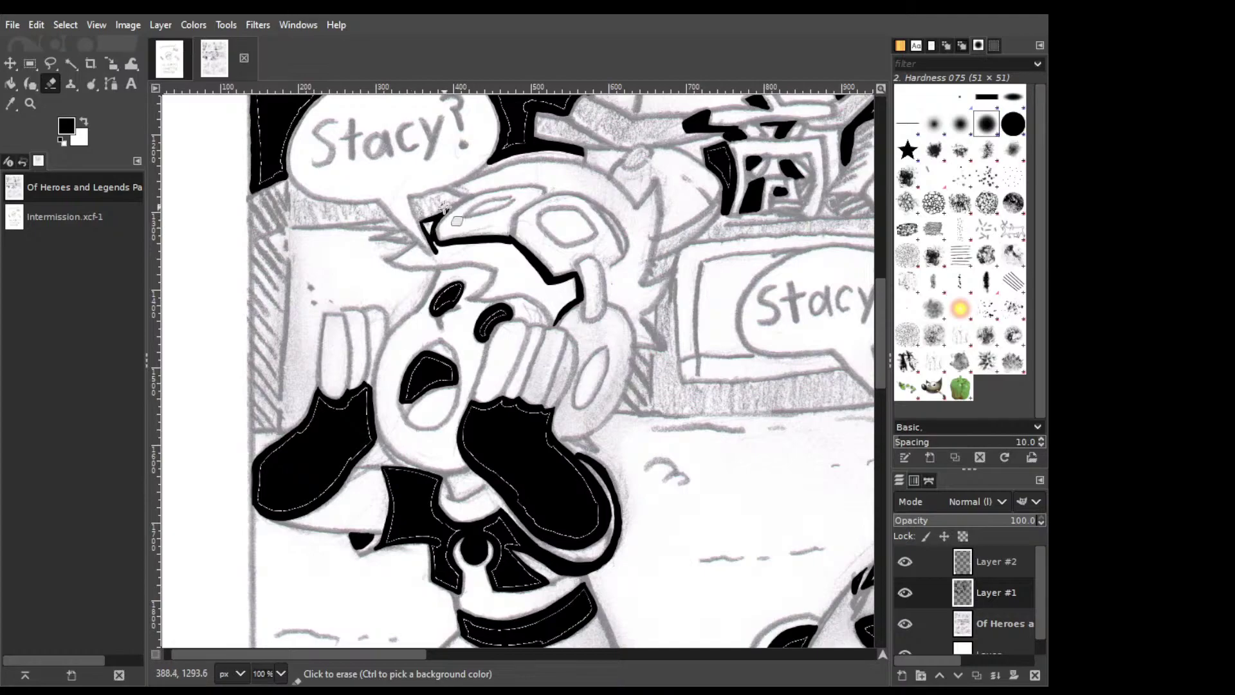
pyautogui.click(444, 194)
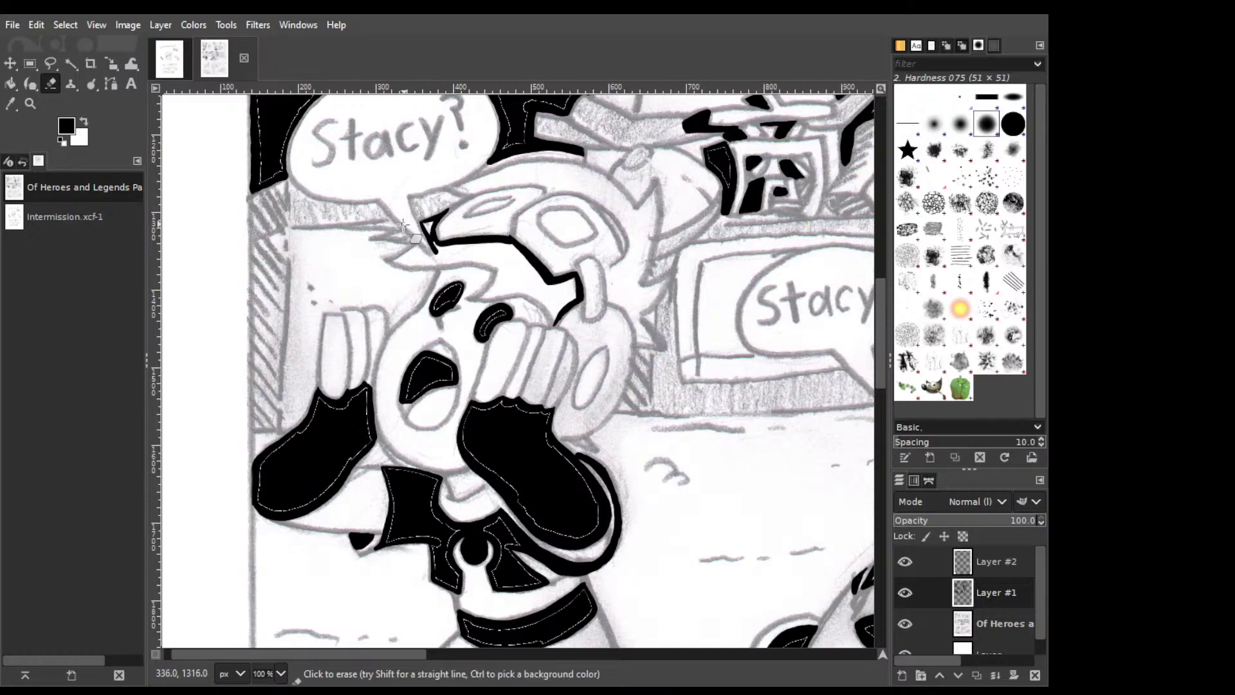
# Ink the pointed hair tuft below the speech bubble's tail, and begin the lower tuft beneath it.
pyautogui.press('p')
pyautogui.moveTo(391, 235); pyautogui.dragTo(372, 239)
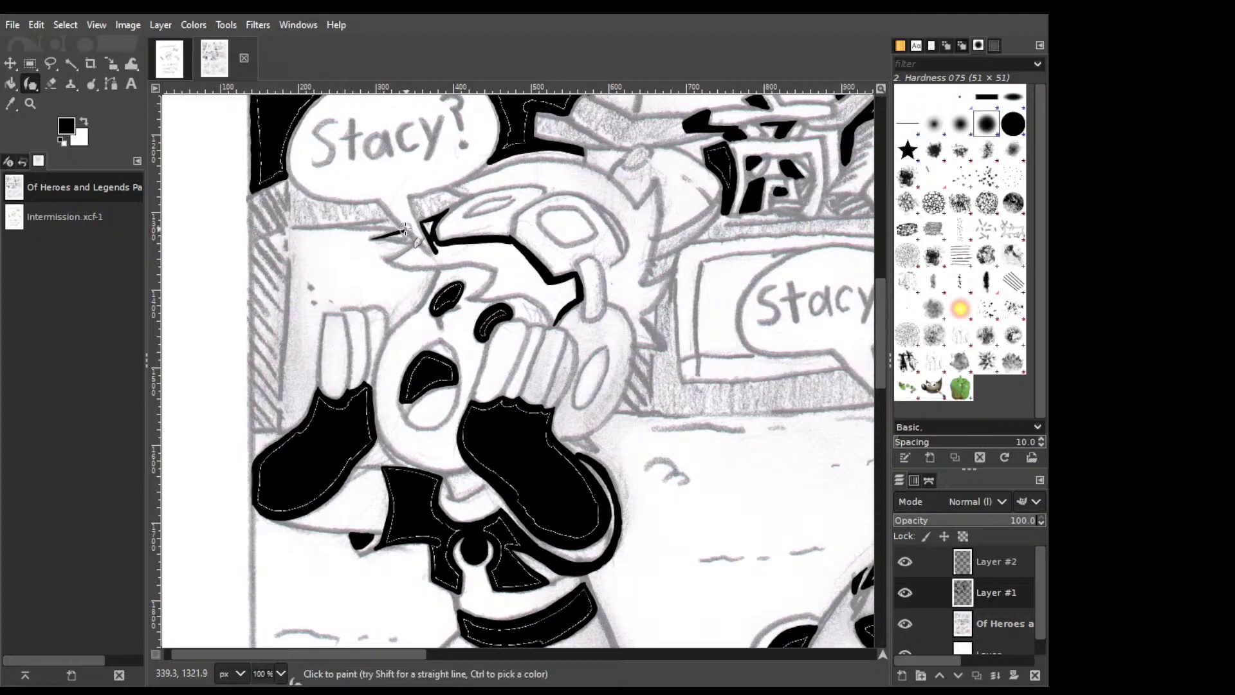
pyautogui.moveTo(386, 238); pyautogui.dragTo(406, 240)
pyautogui.moveTo(392, 260); pyautogui.dragTo(496, 269)
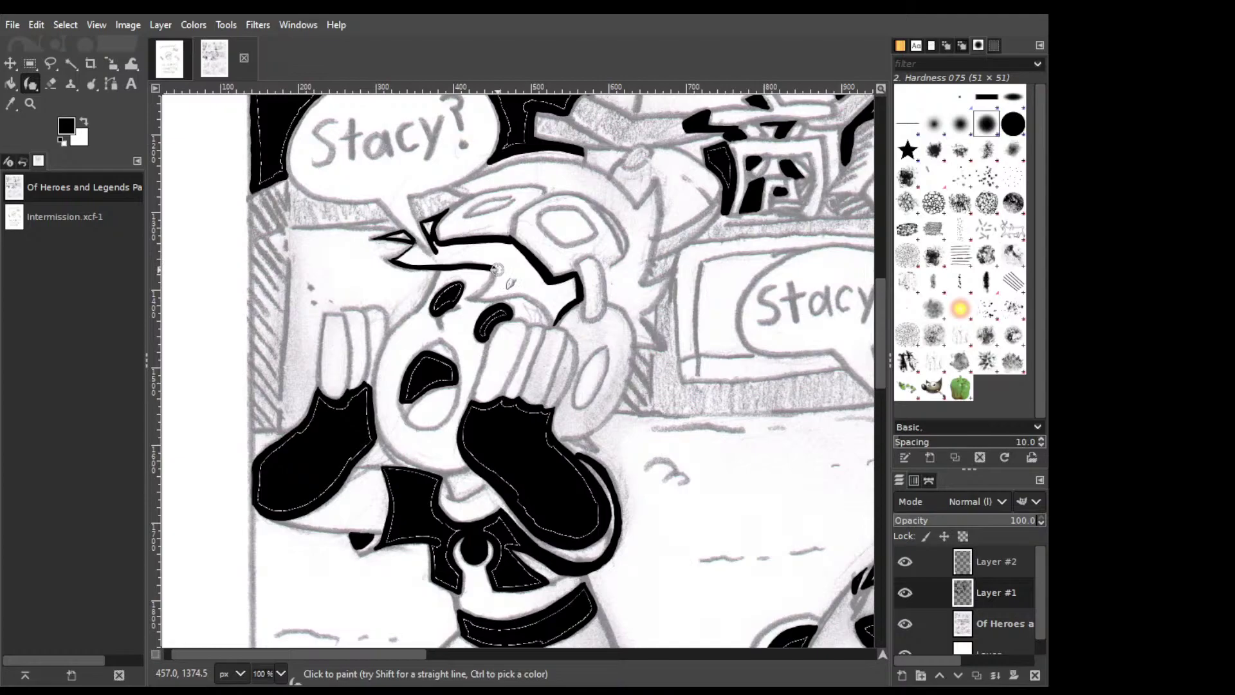
pyautogui.hotkey('ctrl', 'z')
pyautogui.press('ctrl')
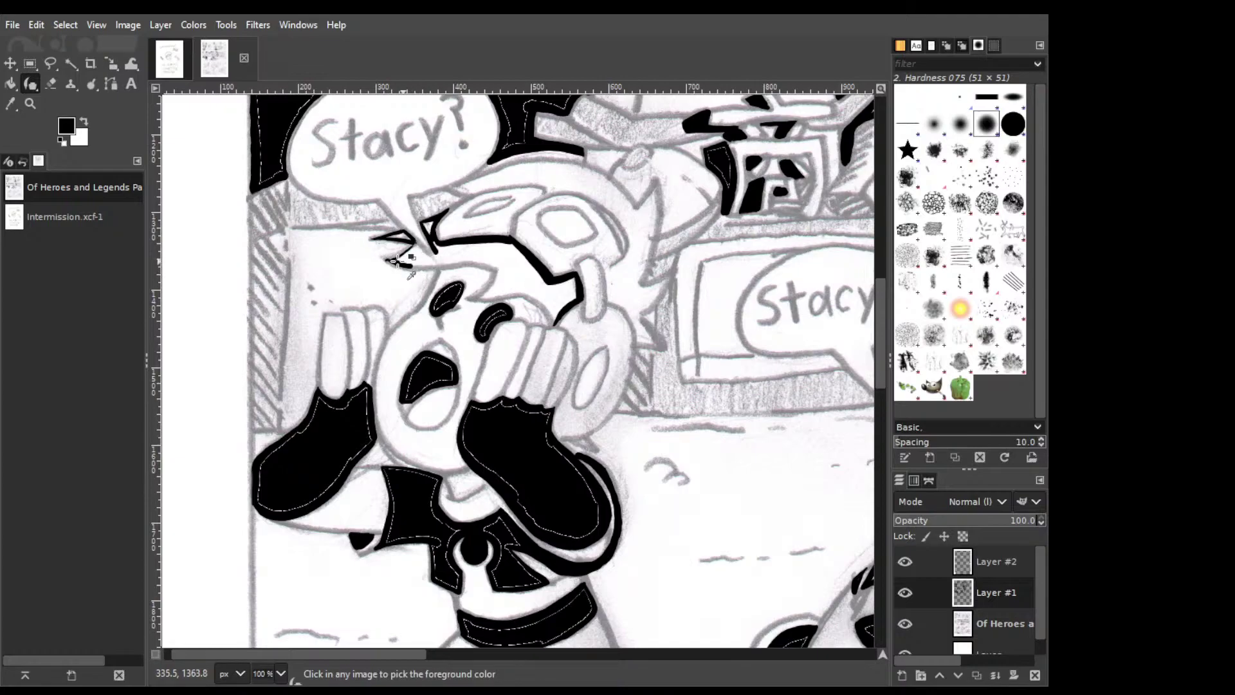
# Ink the hair's lower edge across the forehead to the ear, close the front tufts, and erase excess ink near the hand.
pyautogui.moveTo(409, 264); pyautogui.dragTo(509, 272)
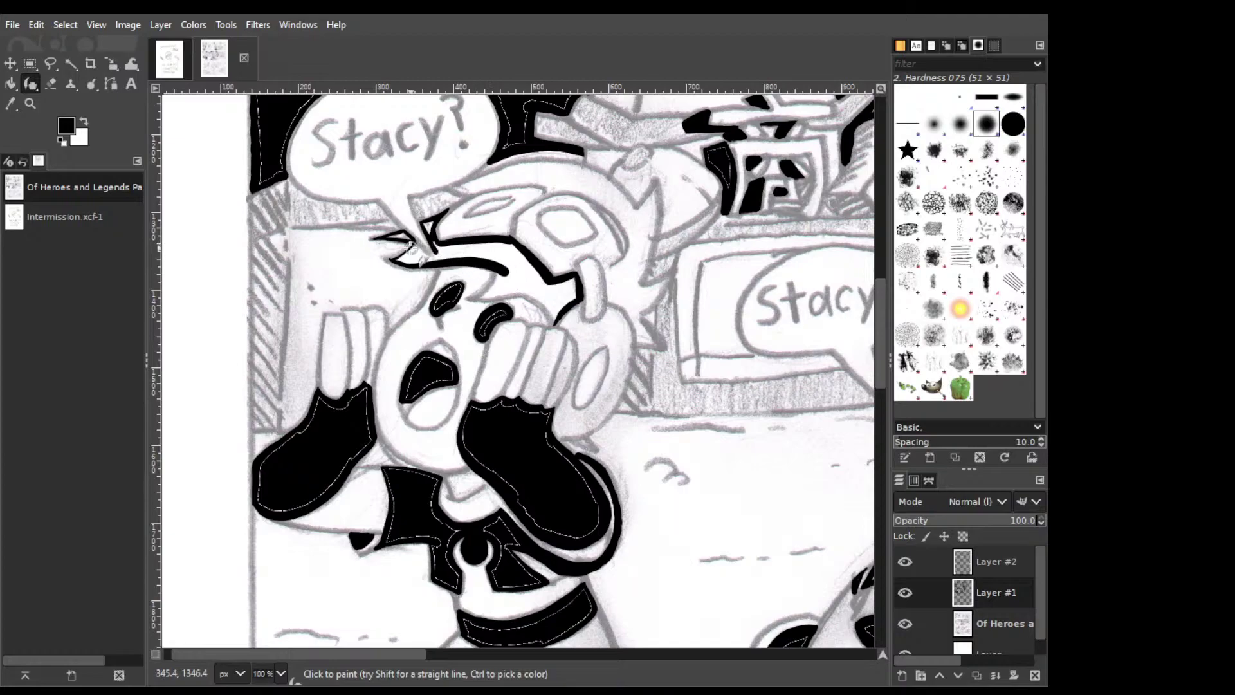
pyautogui.moveTo(390, 258)
pyautogui.mouseDown()
pyautogui.moveTo(418, 264)
pyautogui.moveTo(394, 260)
pyautogui.moveTo(412, 247)
pyautogui.mouseUp()
pyautogui.moveTo(436, 259)
pyautogui.mouseDown()
pyautogui.moveTo(435, 240)
pyautogui.moveTo(435, 260)
pyautogui.moveTo(428, 250)
pyautogui.moveTo(444, 255)
pyautogui.mouseUp()
pyautogui.moveTo(497, 271); pyautogui.dragTo(479, 297)
pyautogui.moveTo(471, 298)
pyautogui.mouseDown()
pyautogui.moveTo(518, 294)
pyautogui.moveTo(554, 326)
pyautogui.mouseUp()
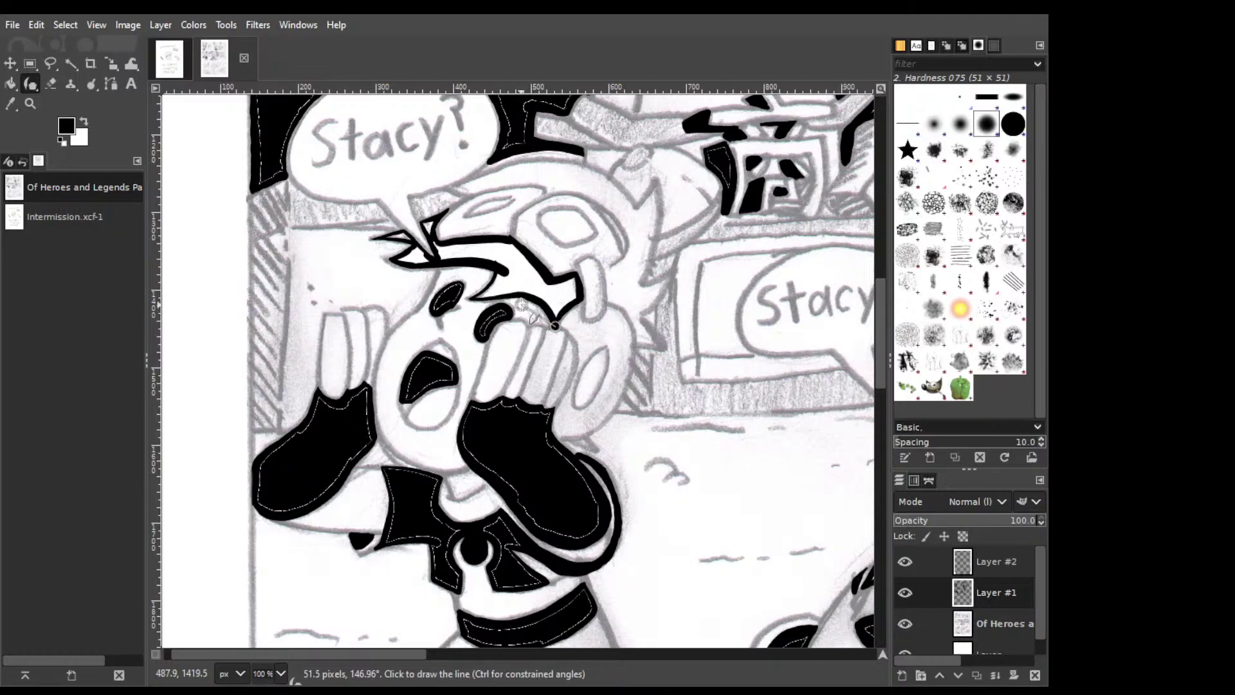
pyautogui.hotkey('shift', 'e')
pyautogui.moveTo(523, 302); pyautogui.dragTo(539, 313)
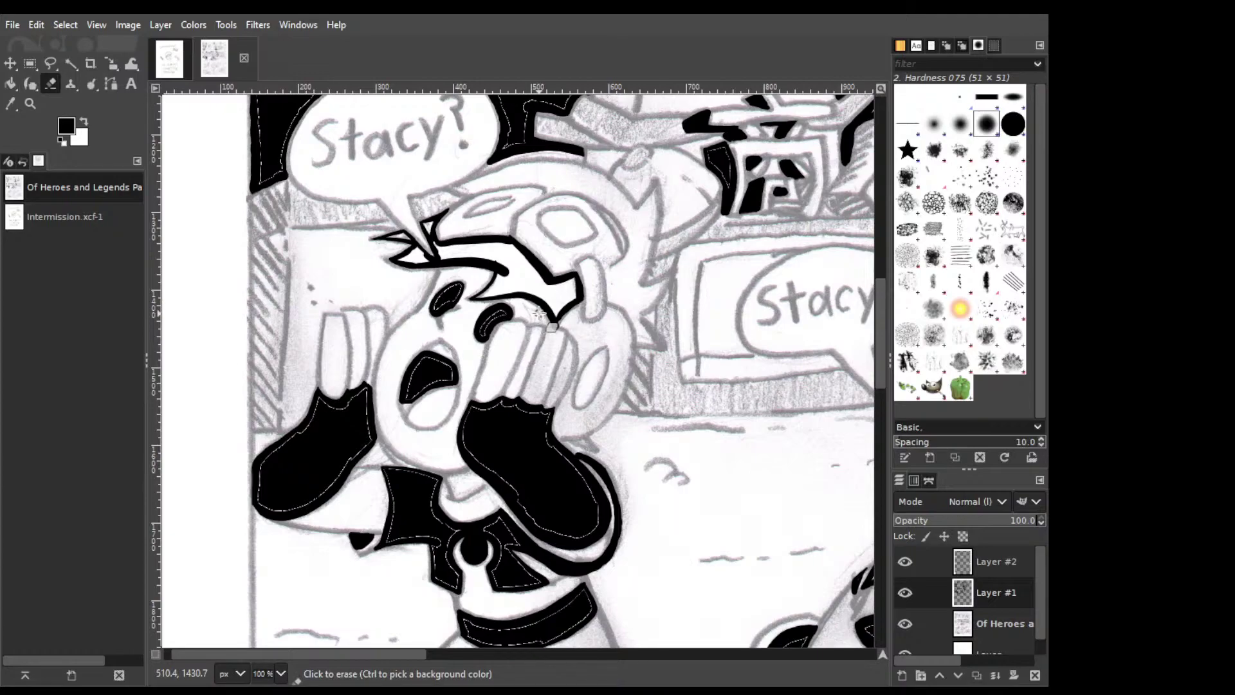
# Fill the hair across the forehead with black, and erase excess ink where it meets the hand and ear.
pyautogui.hotkey('shift', 'b')
pyautogui.click(509, 245)
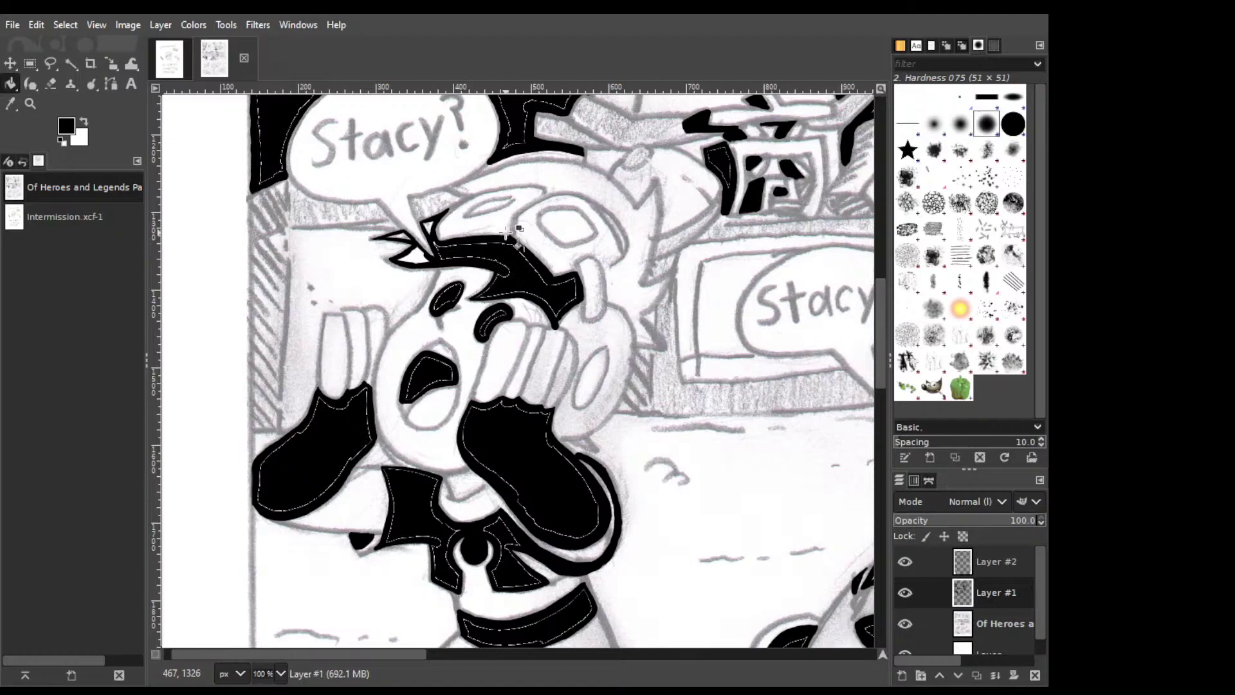
pyautogui.click(480, 239)
pyautogui.press('p')
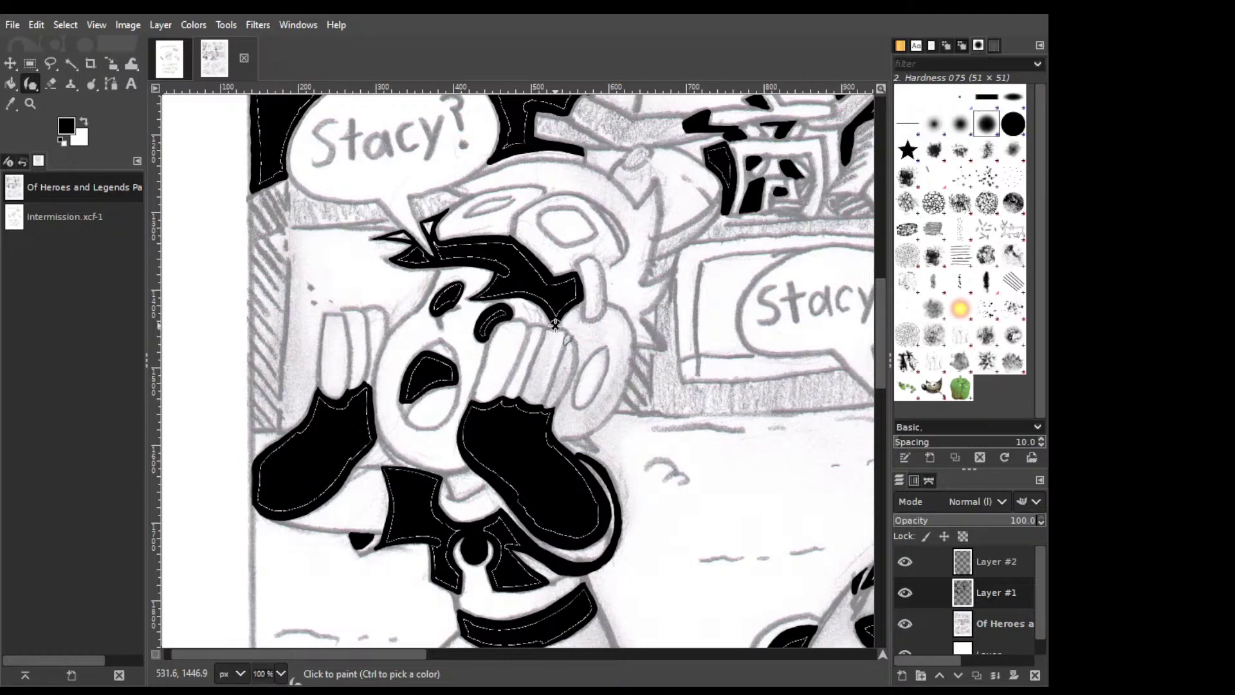
pyautogui.hotkey('shift', 'e')
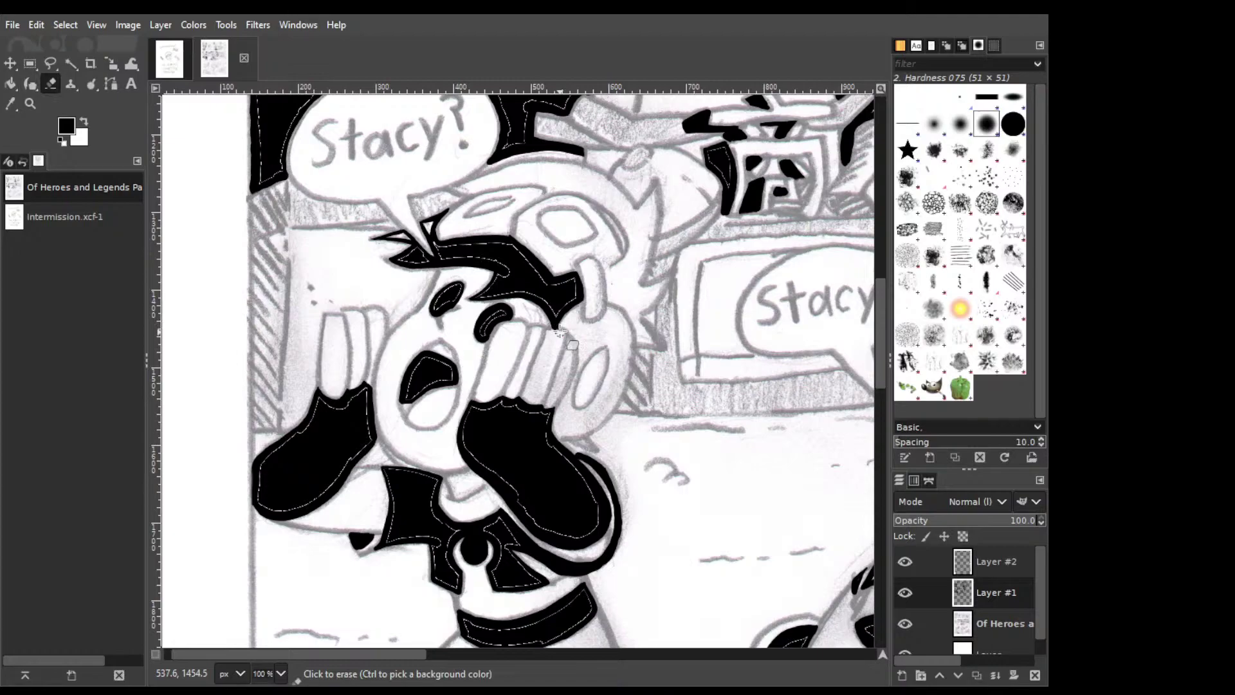
pyautogui.moveTo(560, 331); pyautogui.dragTo(579, 287)
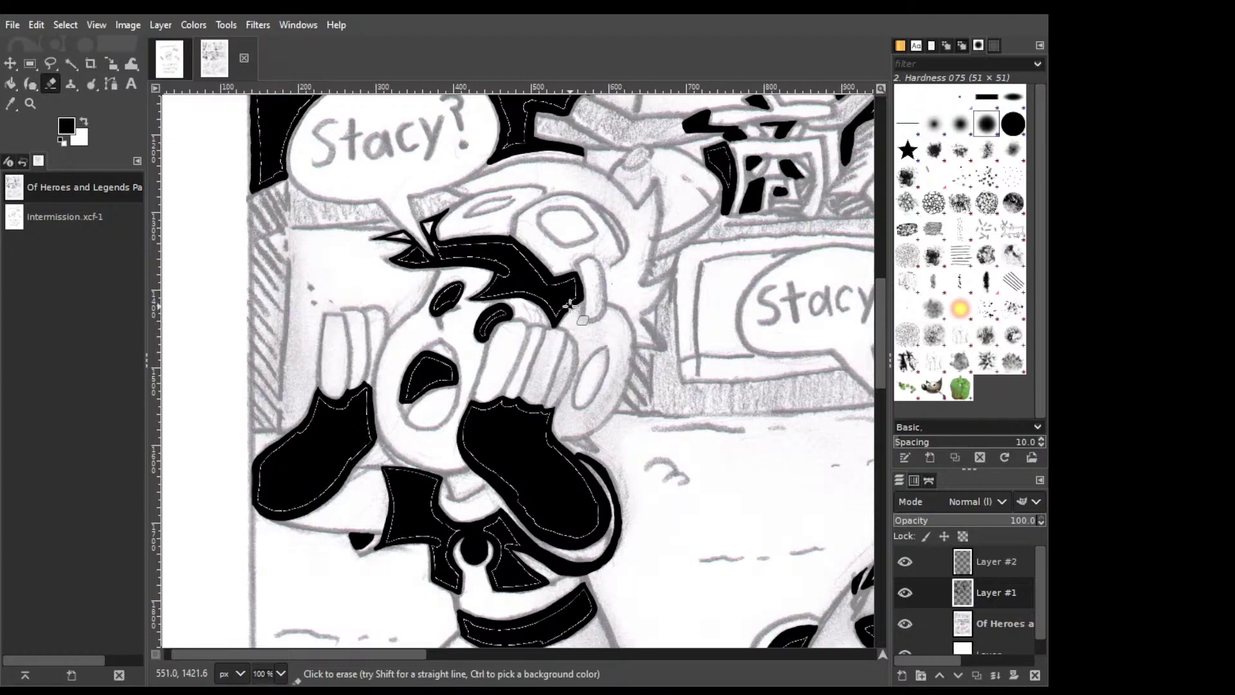
# Ink the narrow goggle lens on the front of the headgear solid black, and clean up around its end.
pyautogui.press('p')
pyautogui.press('ctrl')
pyautogui.moveTo(514, 197); pyautogui.dragTo(473, 210)
pyautogui.hotkey('ctrl', 'z')
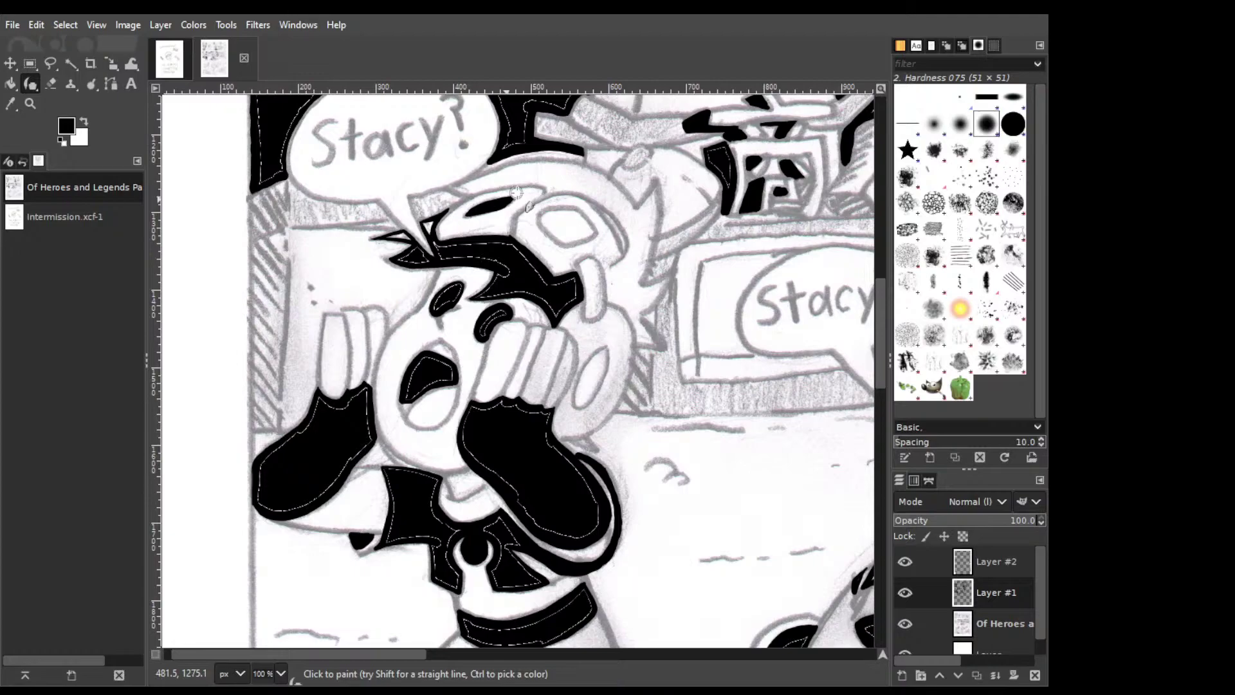
pyautogui.hotkey('shift', 'e')
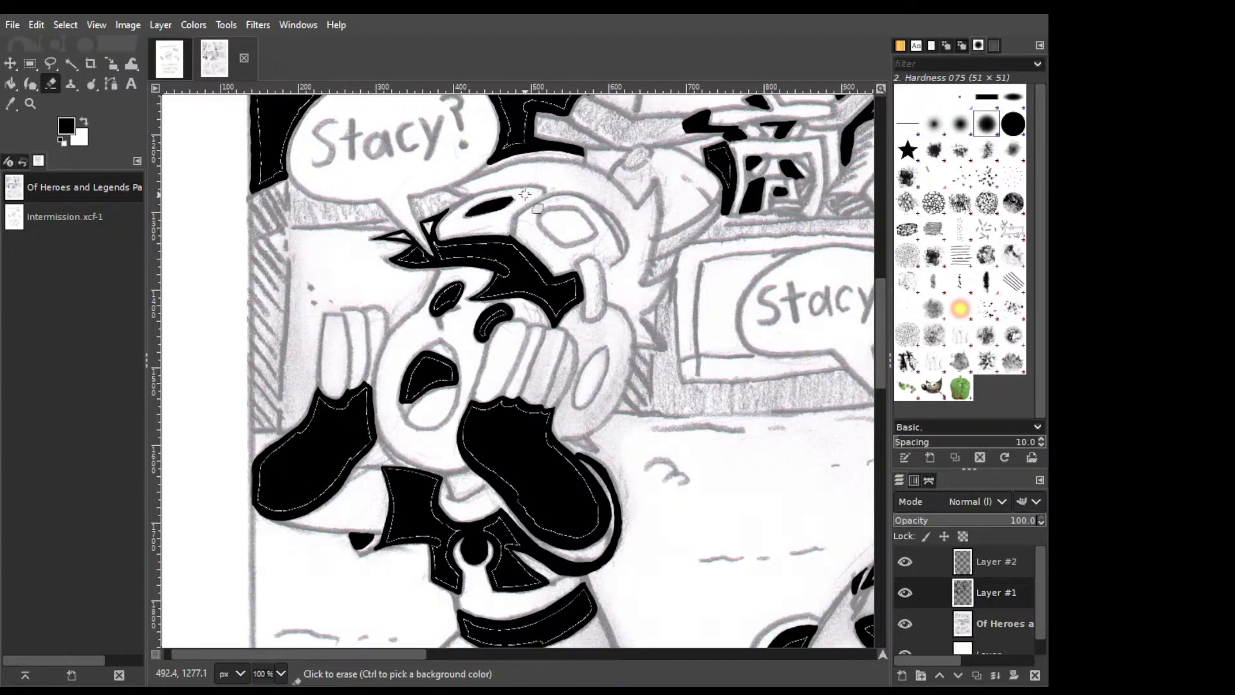
pyautogui.moveTo(525, 194); pyautogui.dragTo(535, 203)
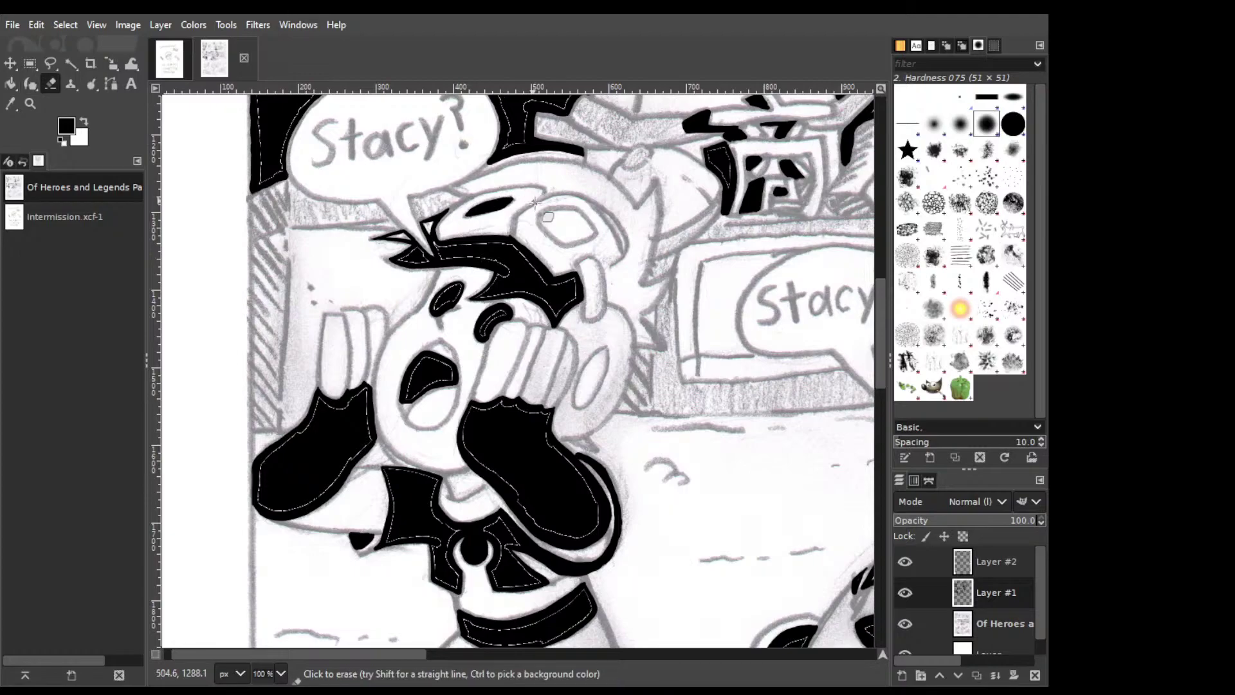
# Outline the larger goggle lens on the headgear, and fill it with black.
pyautogui.press('p')
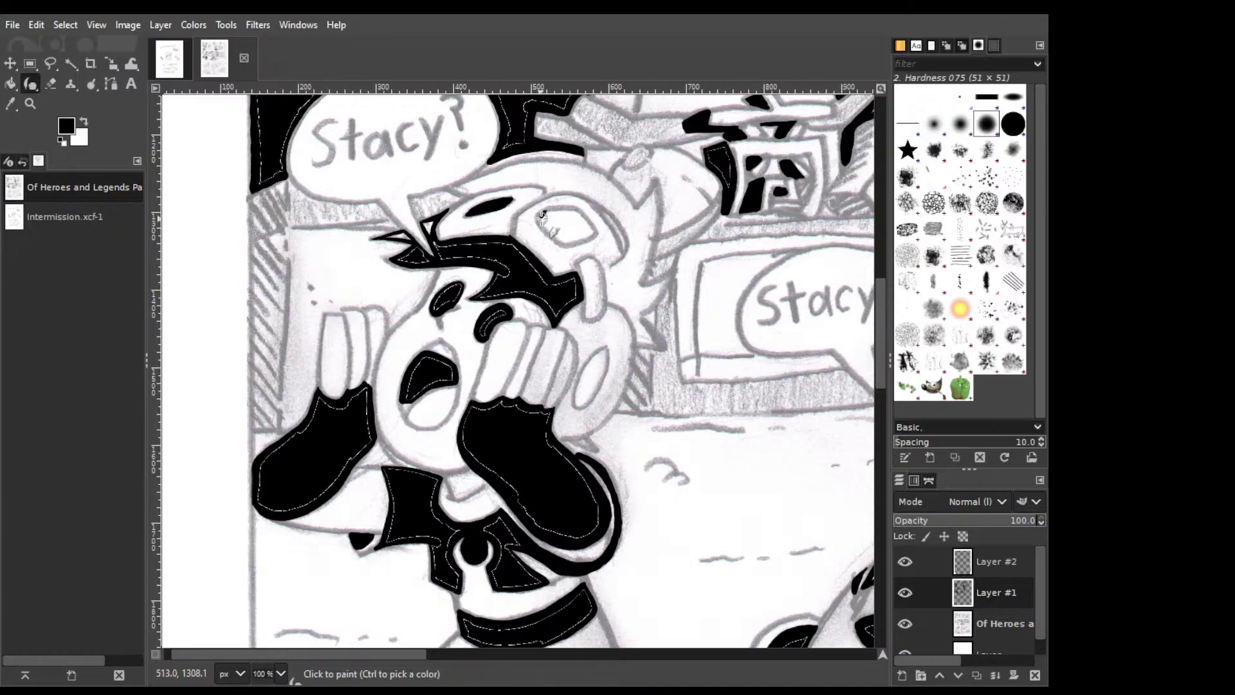
pyautogui.click(540, 216)
pyautogui.moveTo(539, 217); pyautogui.dragTo(560, 242)
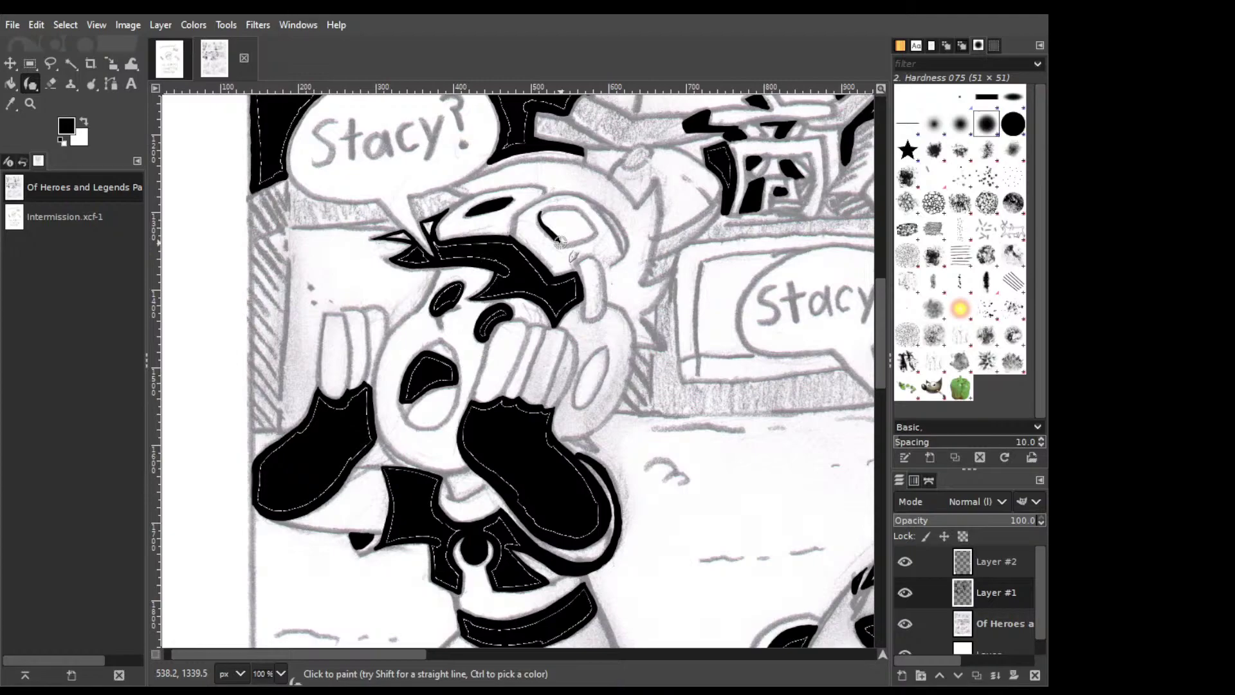
pyautogui.moveTo(557, 241); pyautogui.dragTo(593, 211)
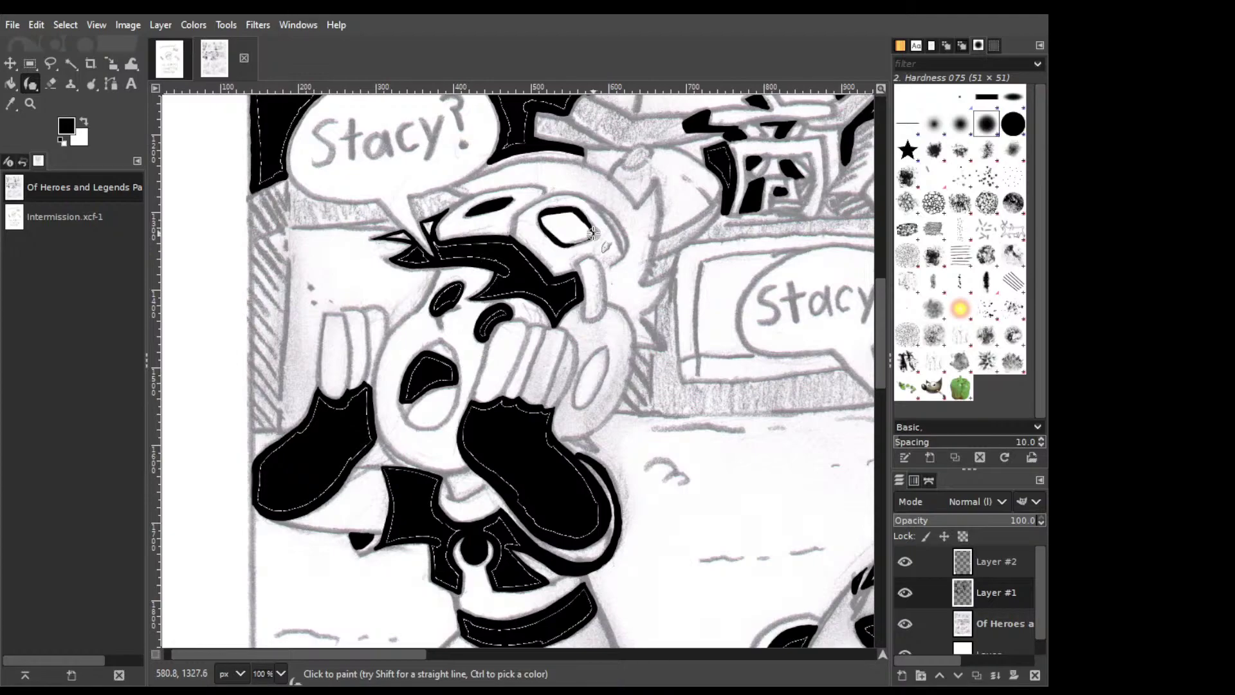
pyautogui.hotkey('shift', 'b')
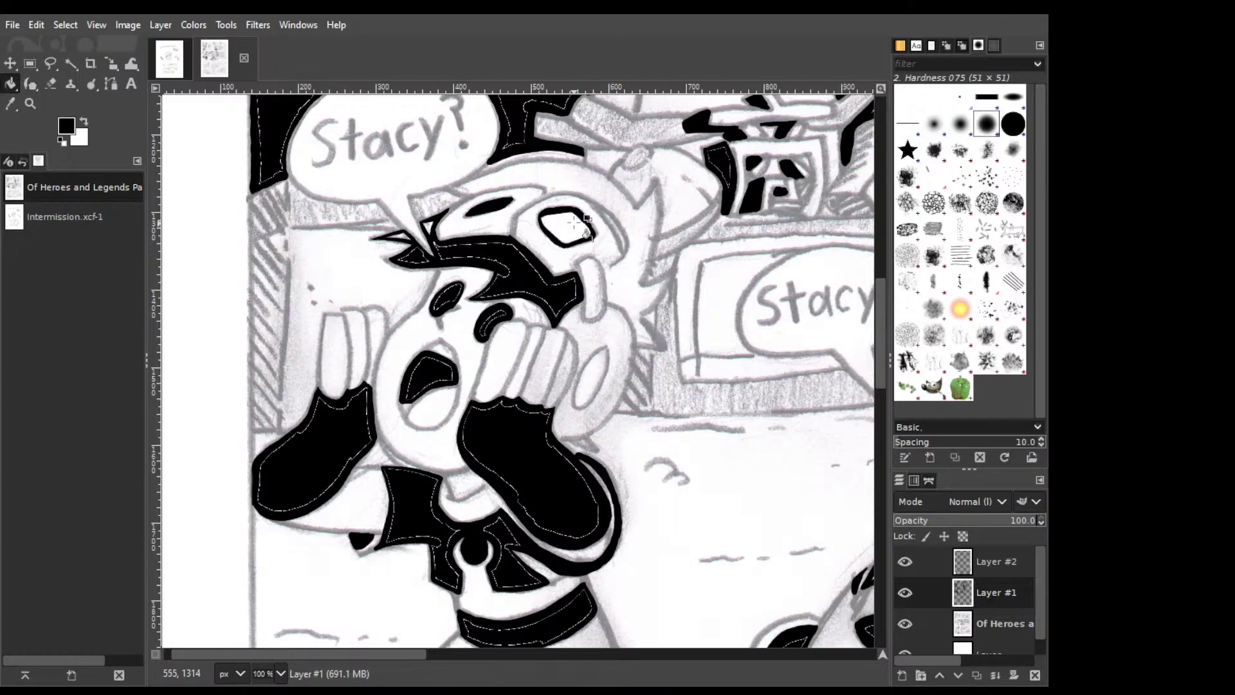
pyautogui.click(574, 220)
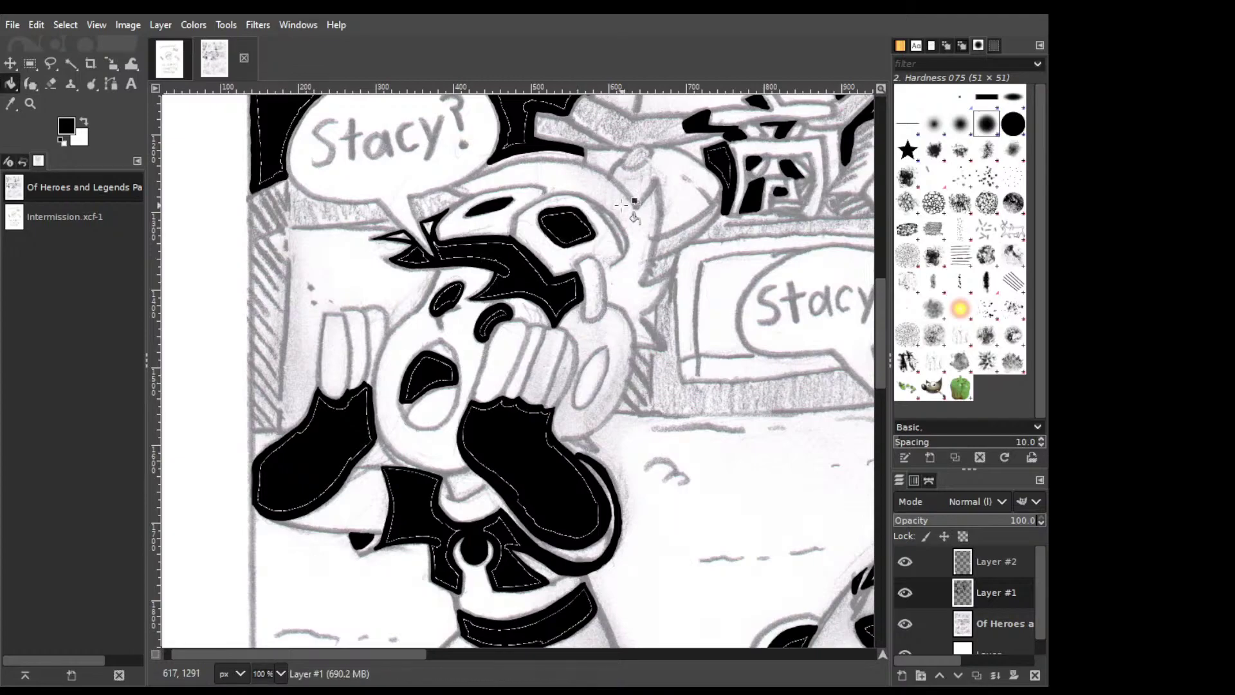
# Ink the spiky back edge of the hair behind the ear and the hair's inner edge around the larger goggle.
pyautogui.press('p')
pyautogui.moveTo(656, 183); pyautogui.dragTo(633, 315)
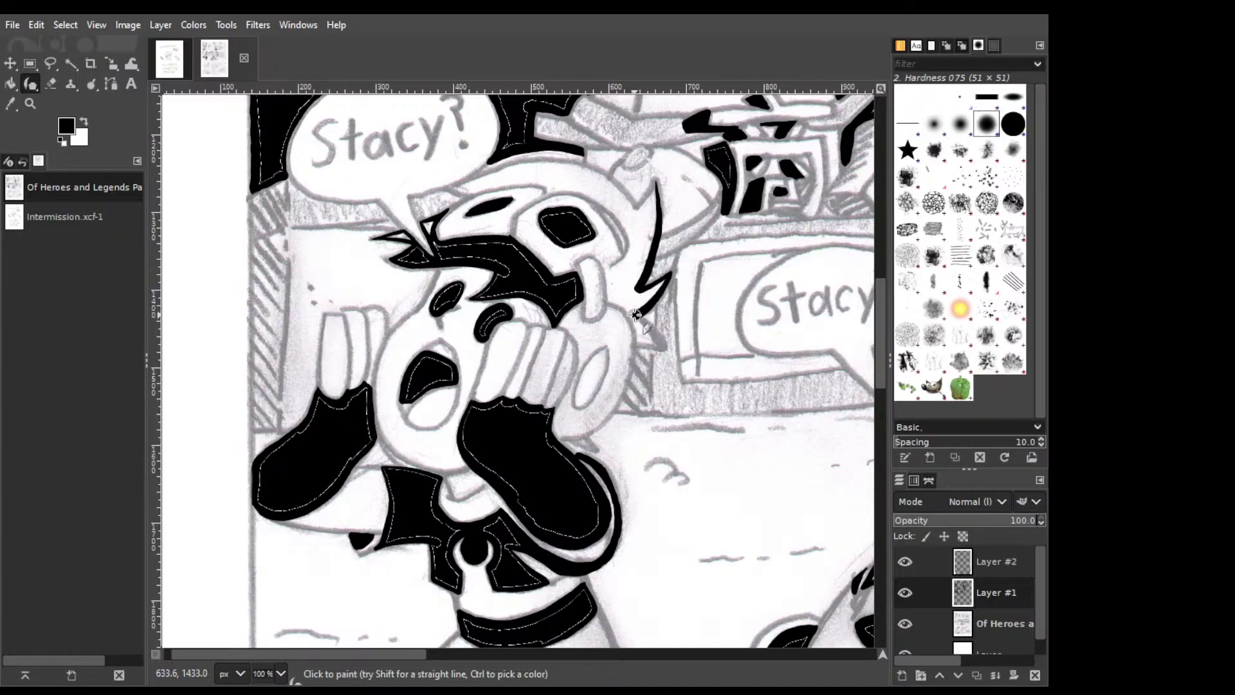
pyautogui.moveTo(634, 314); pyautogui.dragTo(664, 350)
pyautogui.moveTo(606, 298); pyautogui.dragTo(640, 339)
pyautogui.moveTo(604, 271)
pyautogui.mouseDown()
pyautogui.moveTo(609, 293)
pyautogui.moveTo(625, 258)
pyautogui.moveTo(547, 188)
pyautogui.mouseUp()
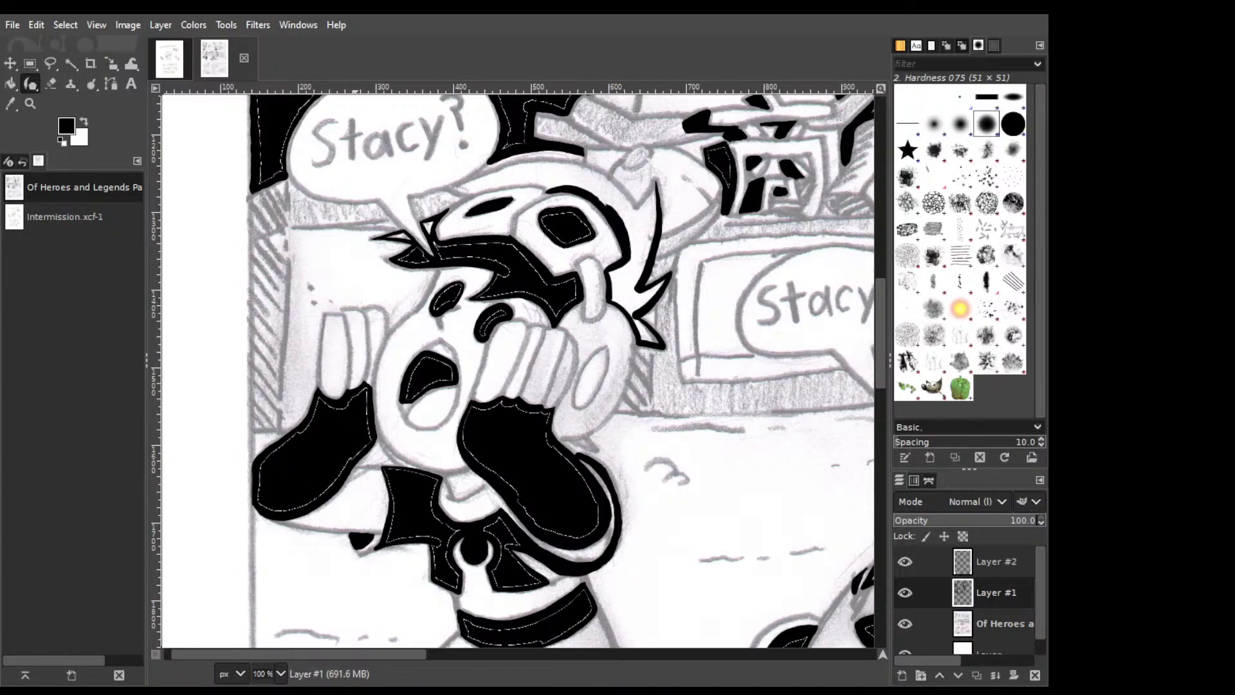
# Ink the lower and upper edges of the hair above the headgear, from the speech bubble toward the back spike.
pyautogui.press('c')
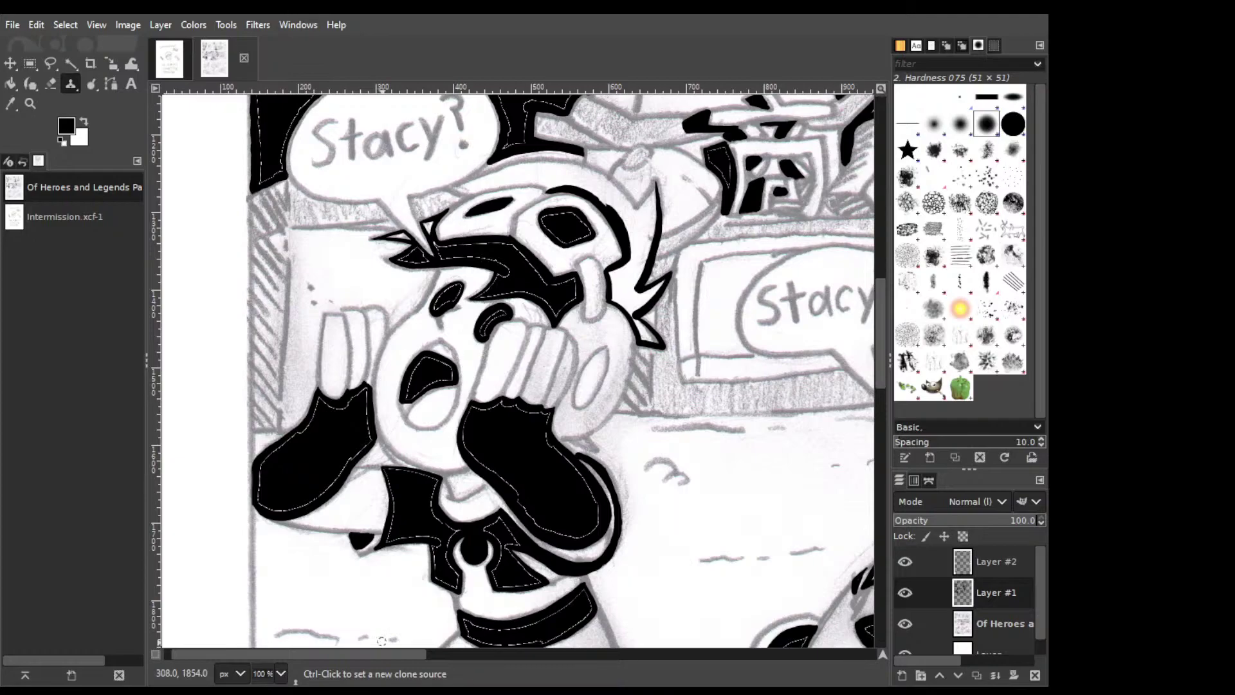
pyautogui.press('p')
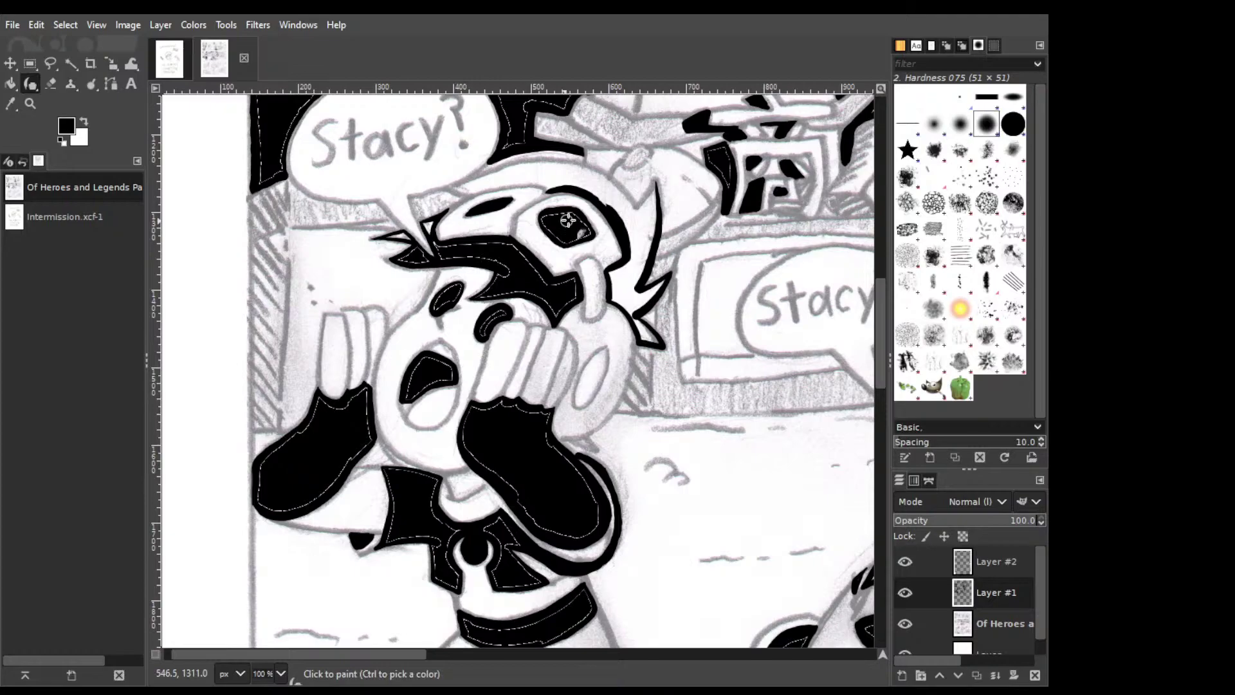
pyautogui.click(568, 220)
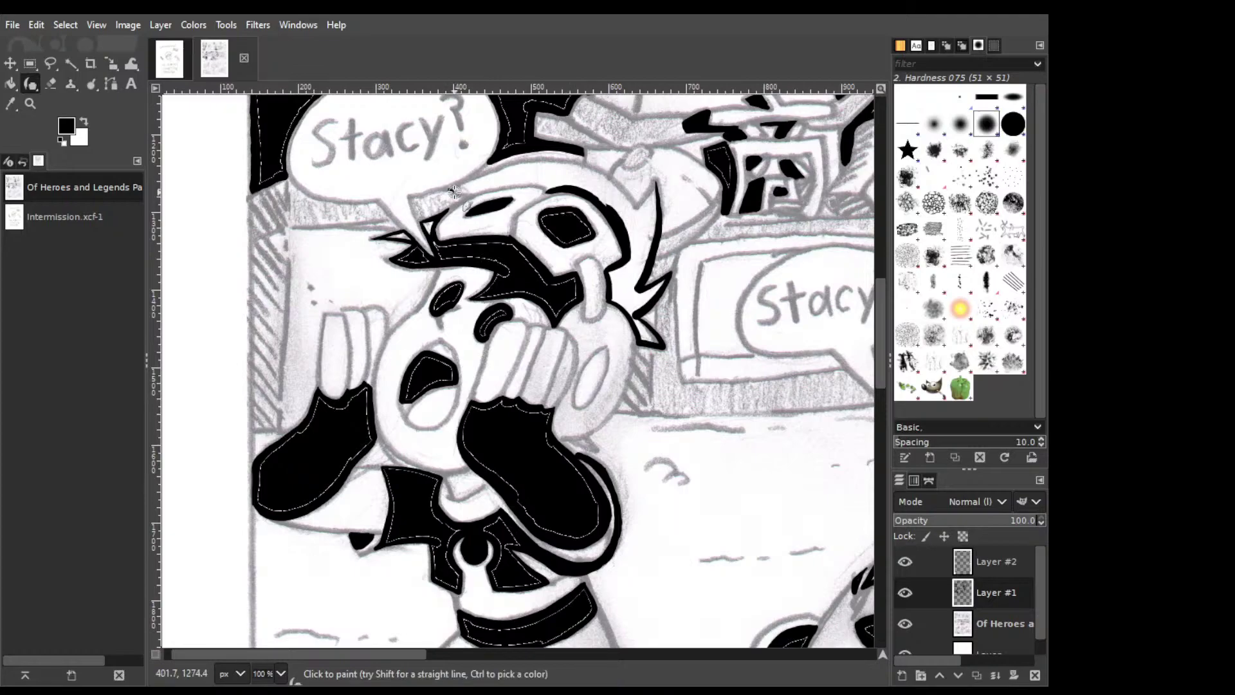
pyautogui.moveTo(454, 191); pyautogui.dragTo(550, 188)
pyautogui.press('ctrl')
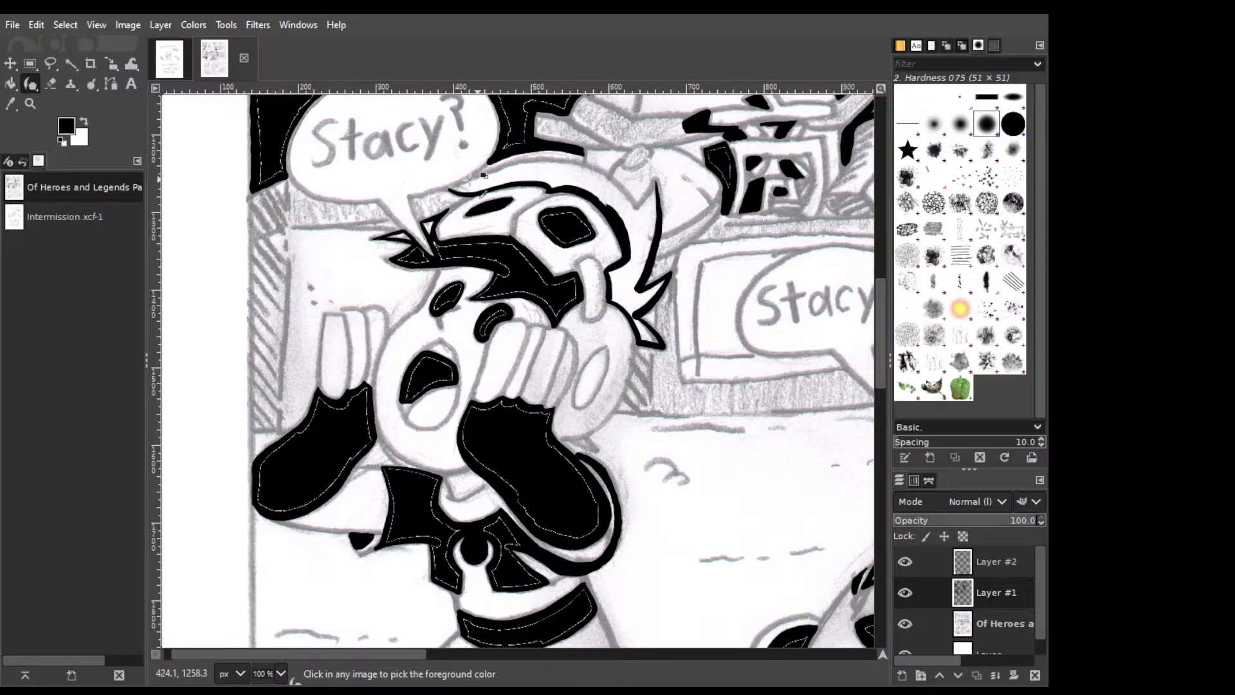
pyautogui.moveTo(450, 188)
pyautogui.mouseDown()
pyautogui.moveTo(524, 164)
pyautogui.moveTo(616, 184)
pyautogui.mouseUp()
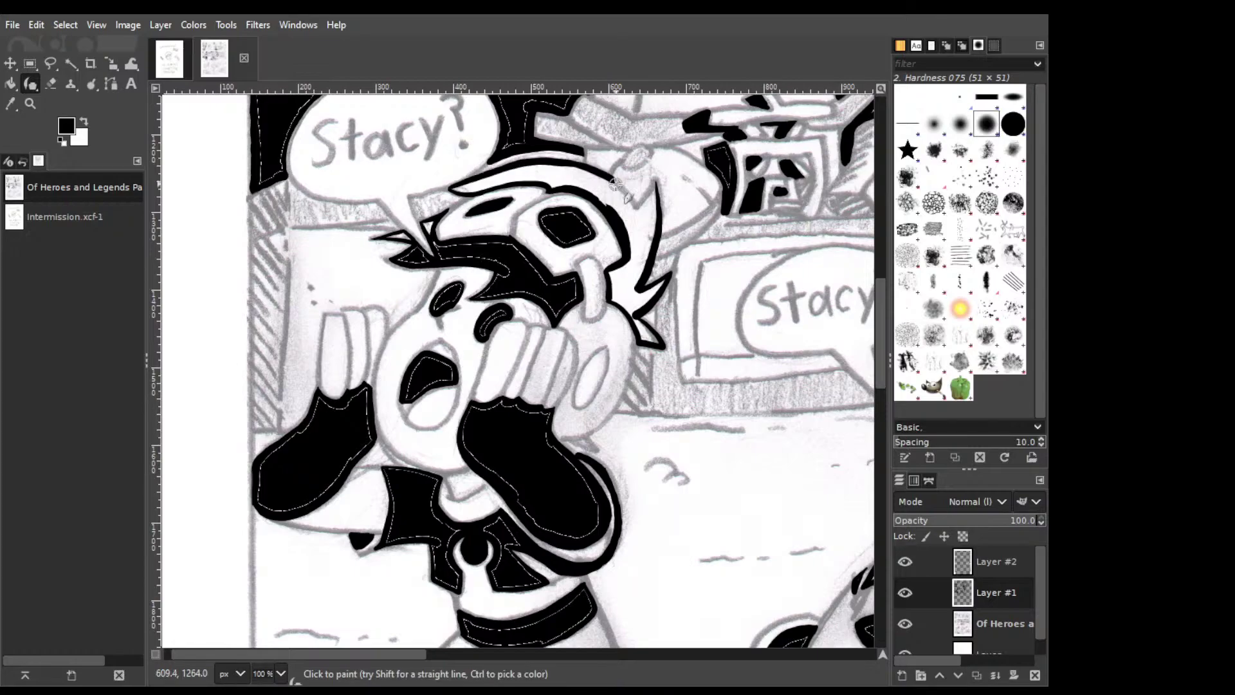
pyautogui.hotkey('shift', 'e')
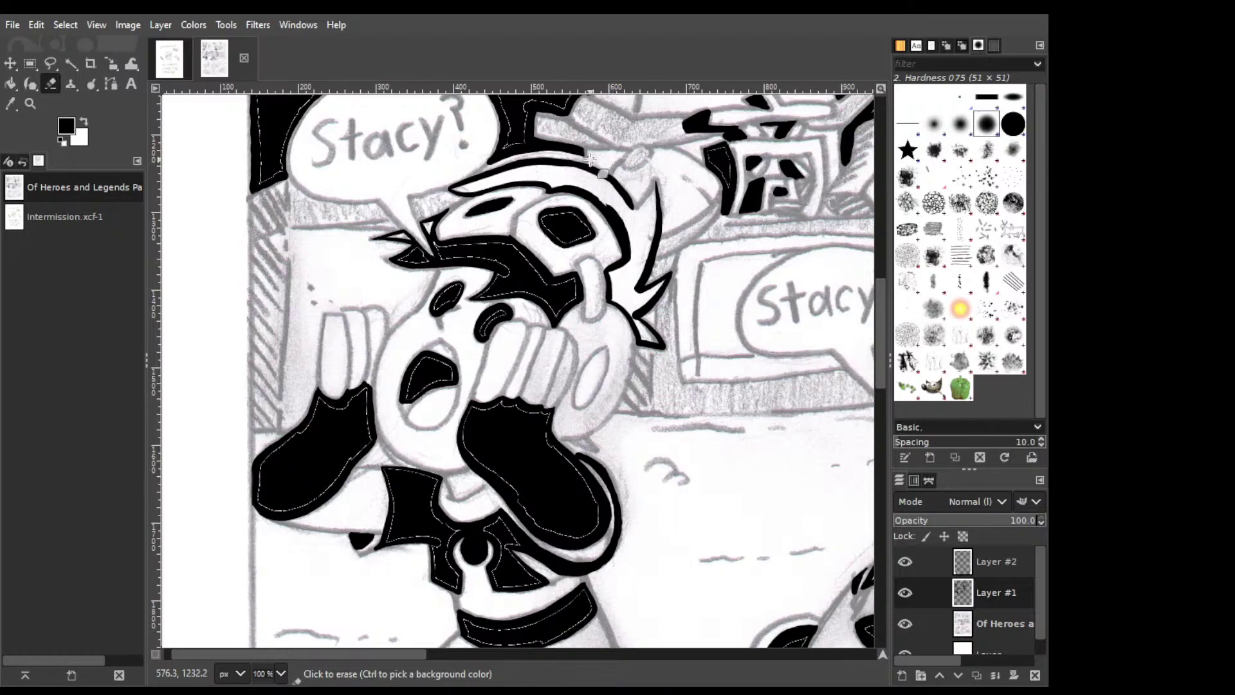
pyautogui.press('ctrl')
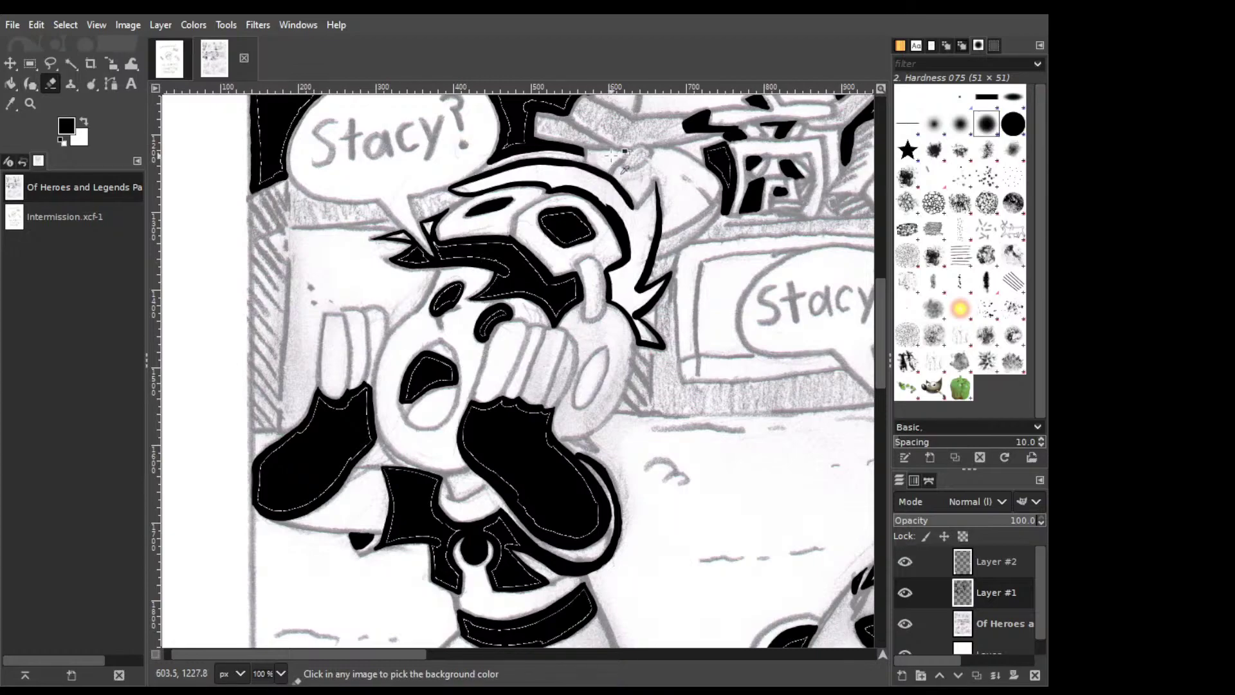
# Close the tip of the hair's back spike, and fill the hair behind the headgear with black.
pyautogui.press('p')
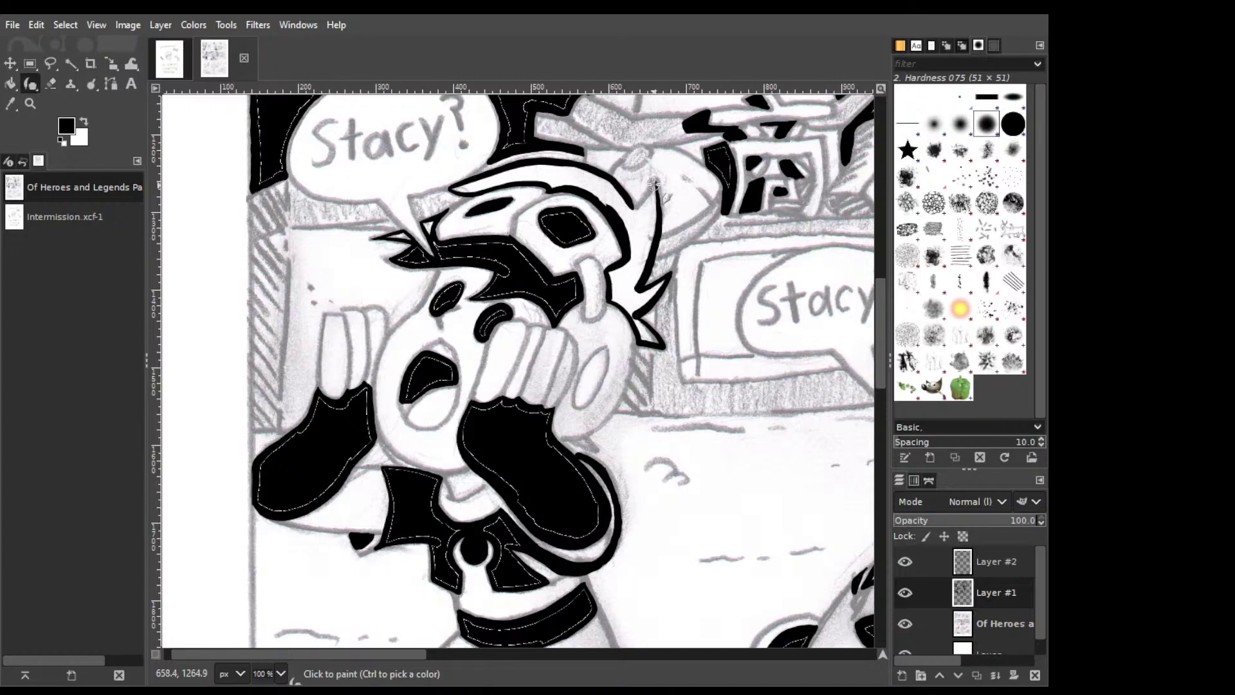
pyautogui.click(652, 188)
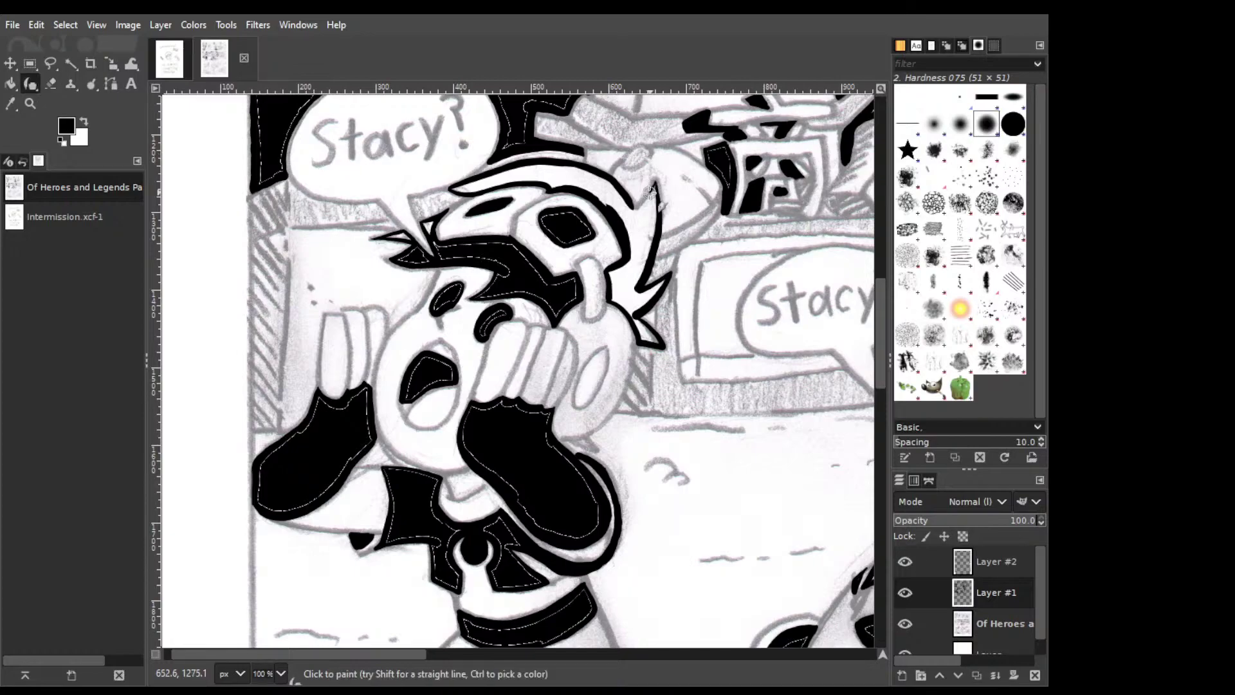
pyautogui.moveTo(650, 190)
pyautogui.mouseDown()
pyautogui.moveTo(625, 198)
pyautogui.moveTo(646, 205)
pyautogui.mouseUp()
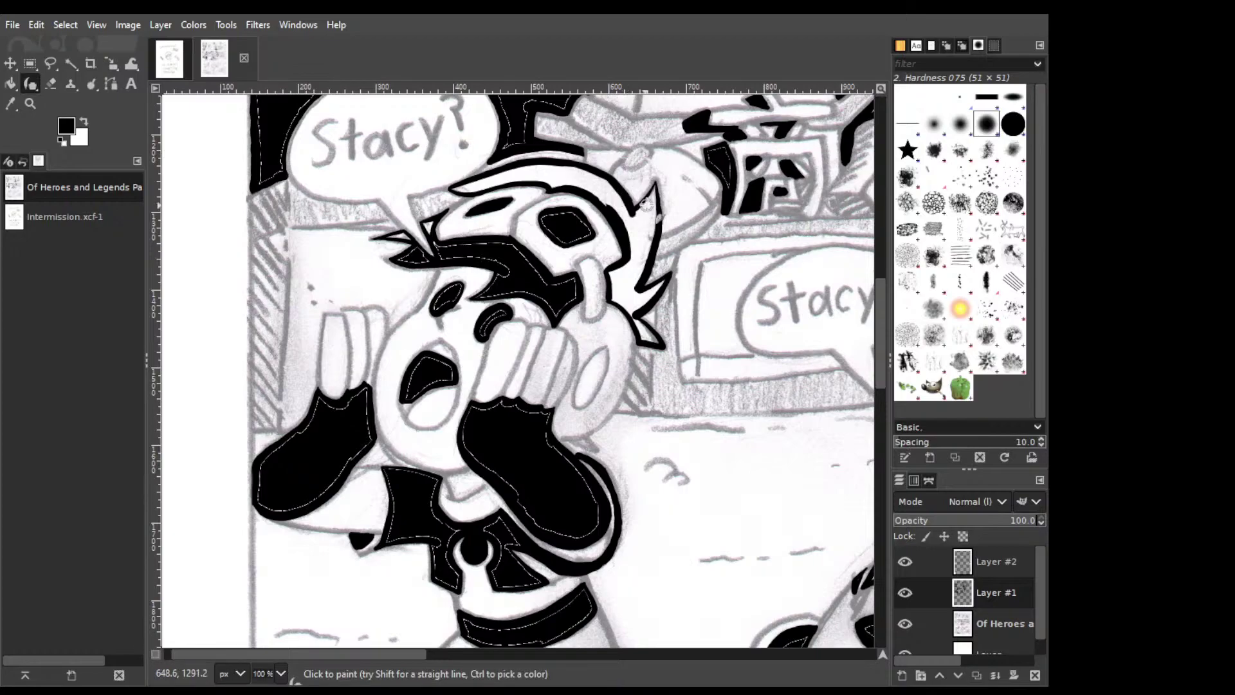
pyautogui.hotkey('shift', 'b')
pyautogui.click(646, 234)
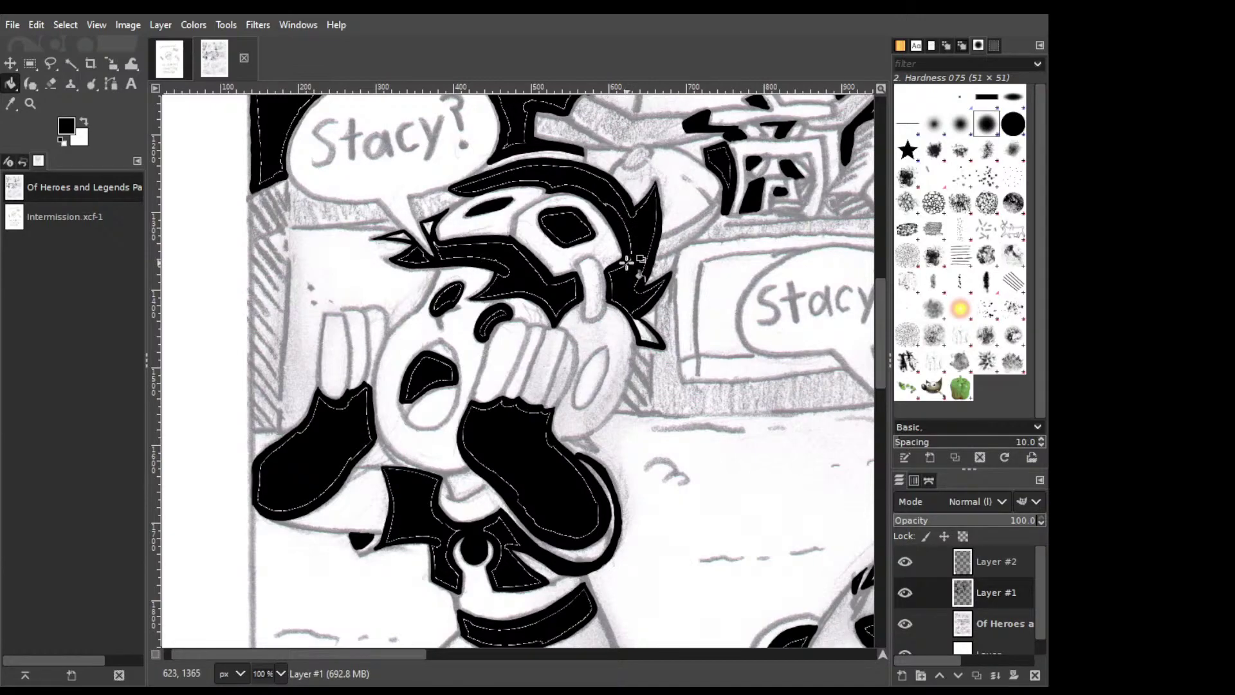
# Ink the small pointed hair tuft below the earpiece, just above the raised arm's shoulder.
pyautogui.press('k')
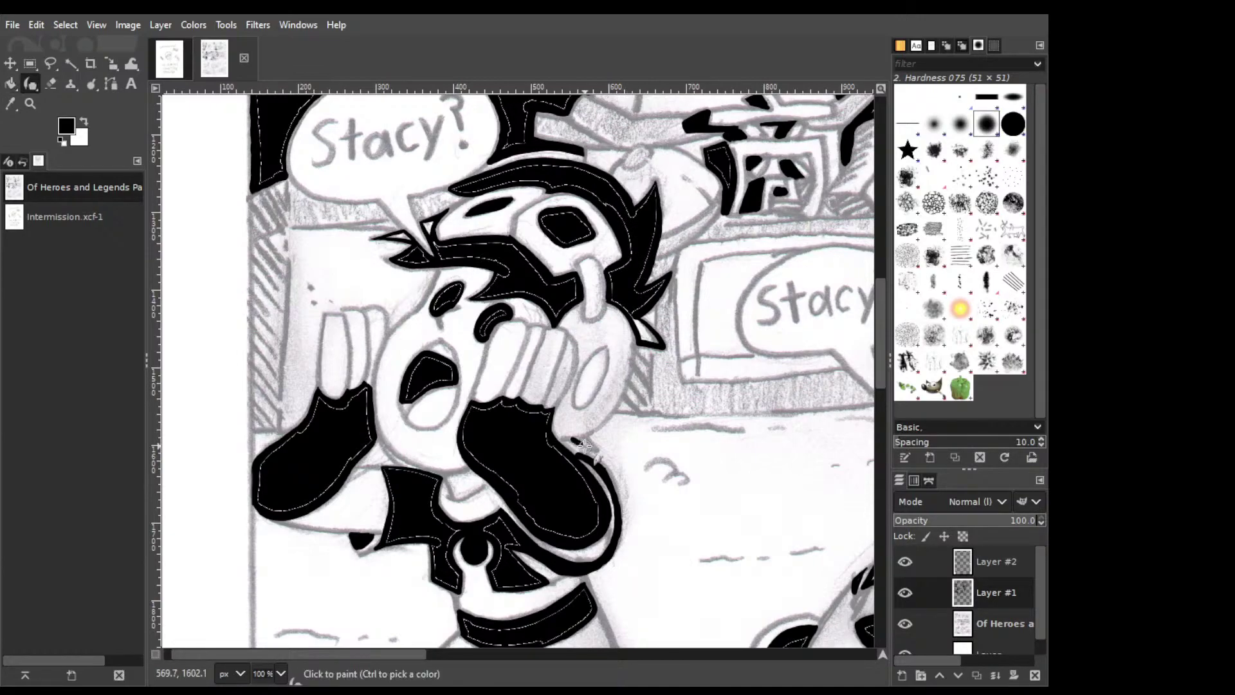
pyautogui.moveTo(584, 444); pyautogui.dragTo(594, 446)
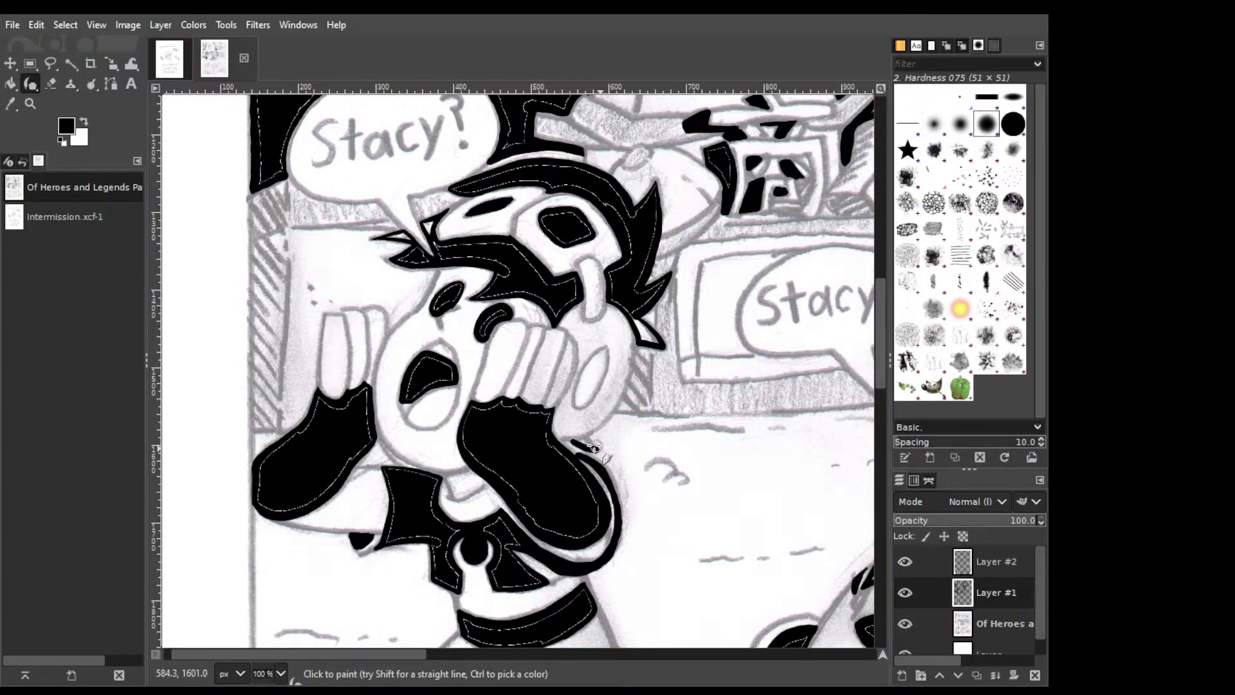
pyautogui.hotkey('ctrl', 'z')
pyautogui.moveTo(591, 444); pyautogui.dragTo(590, 437)
pyautogui.press('ctrl')
# Ink the side and bottom edges of the framed screen behind the second "Stacy?" bubble, and trace the bubble's adjoining curve.
pyautogui.hscroll(5, 526, 423)
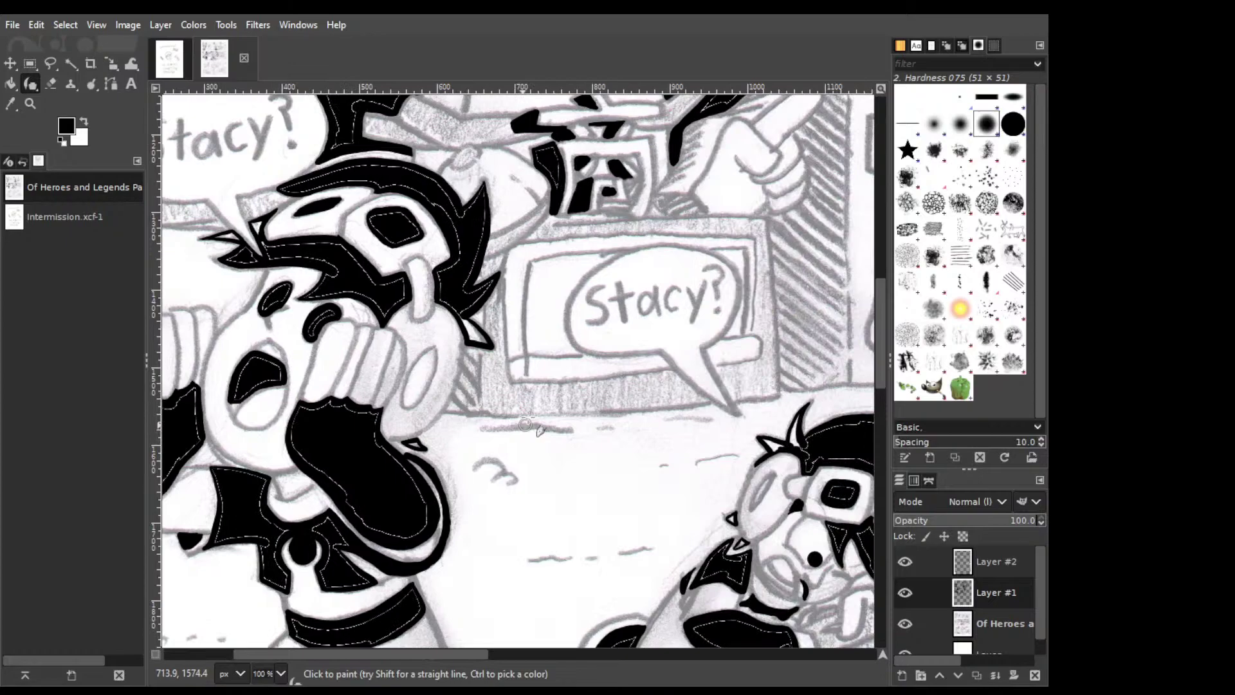
pyautogui.moveTo(531, 261); pyautogui.dragTo(525, 299)
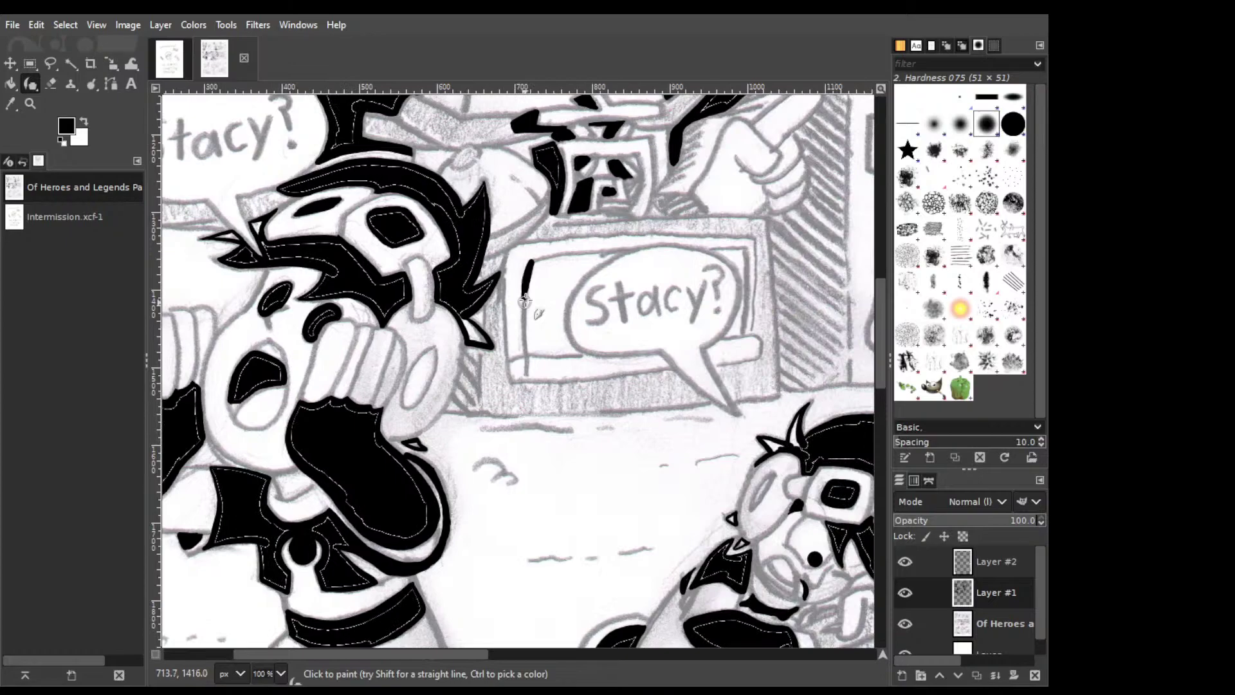
pyautogui.hotkey('ctrl', 'z')
pyautogui.moveTo(526, 291); pyautogui.dragTo(526, 352)
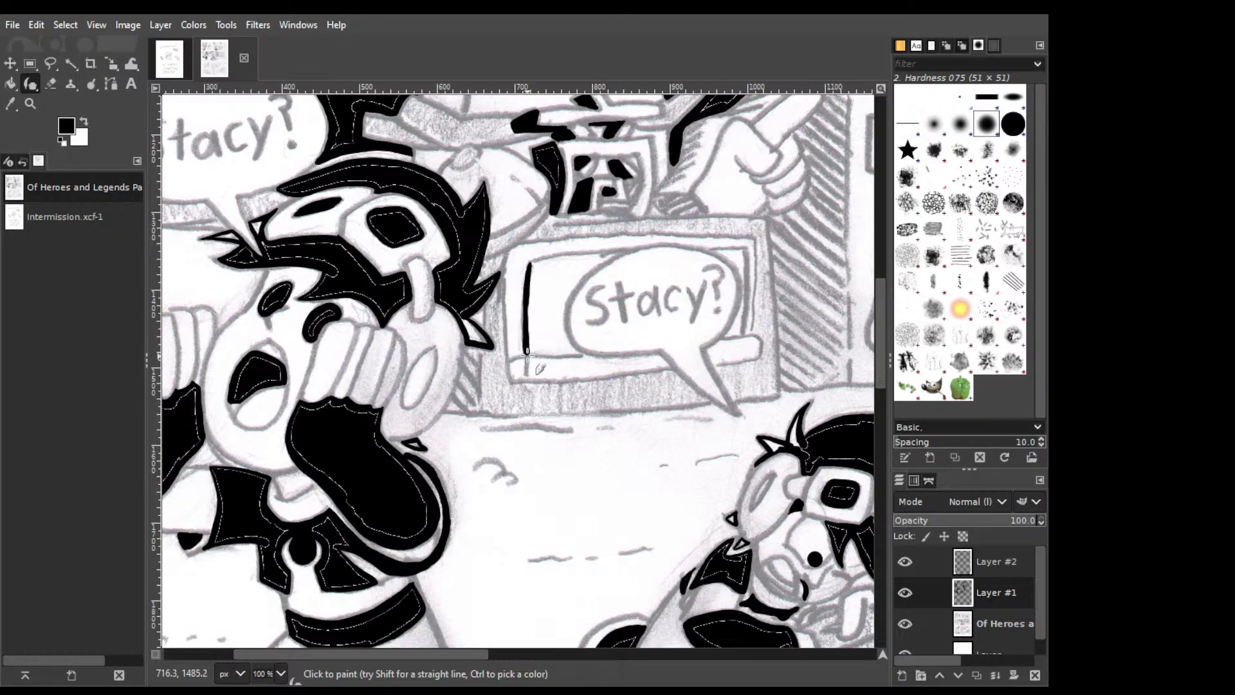
pyautogui.press('ctrl')
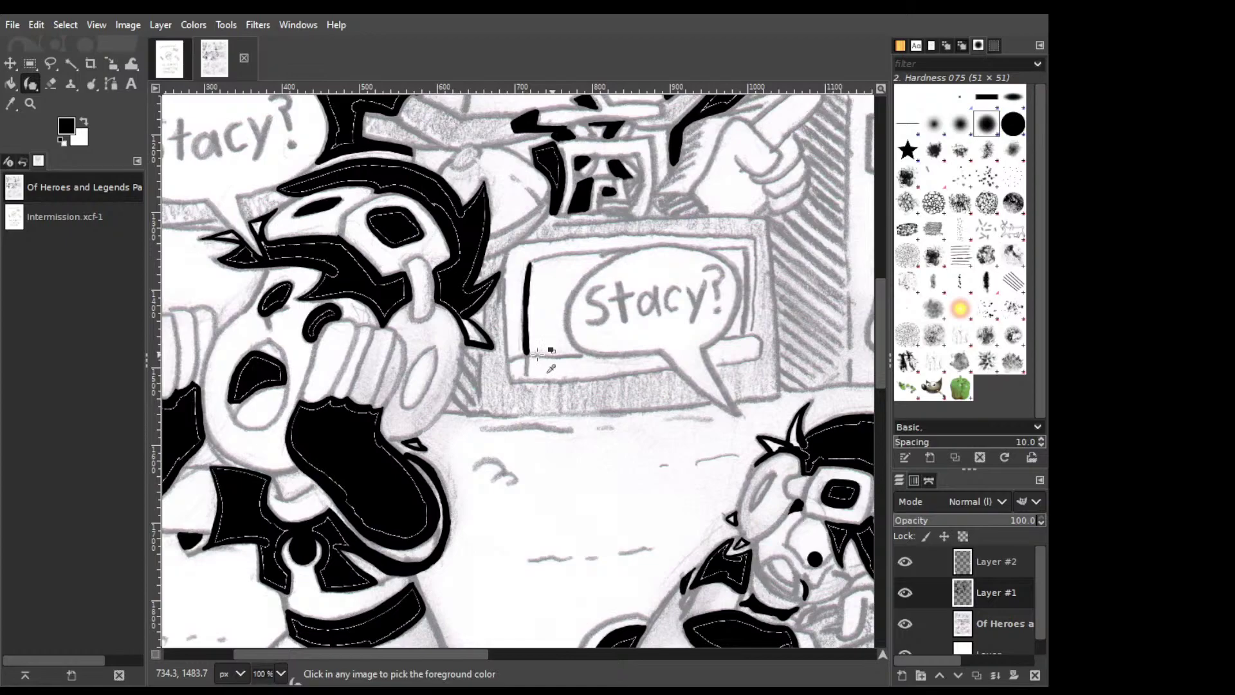
pyautogui.moveTo(538, 353)
pyautogui.mouseDown()
pyautogui.moveTo(581, 351)
pyautogui.moveTo(570, 295)
pyautogui.moveTo(633, 250)
pyautogui.mouseUp()
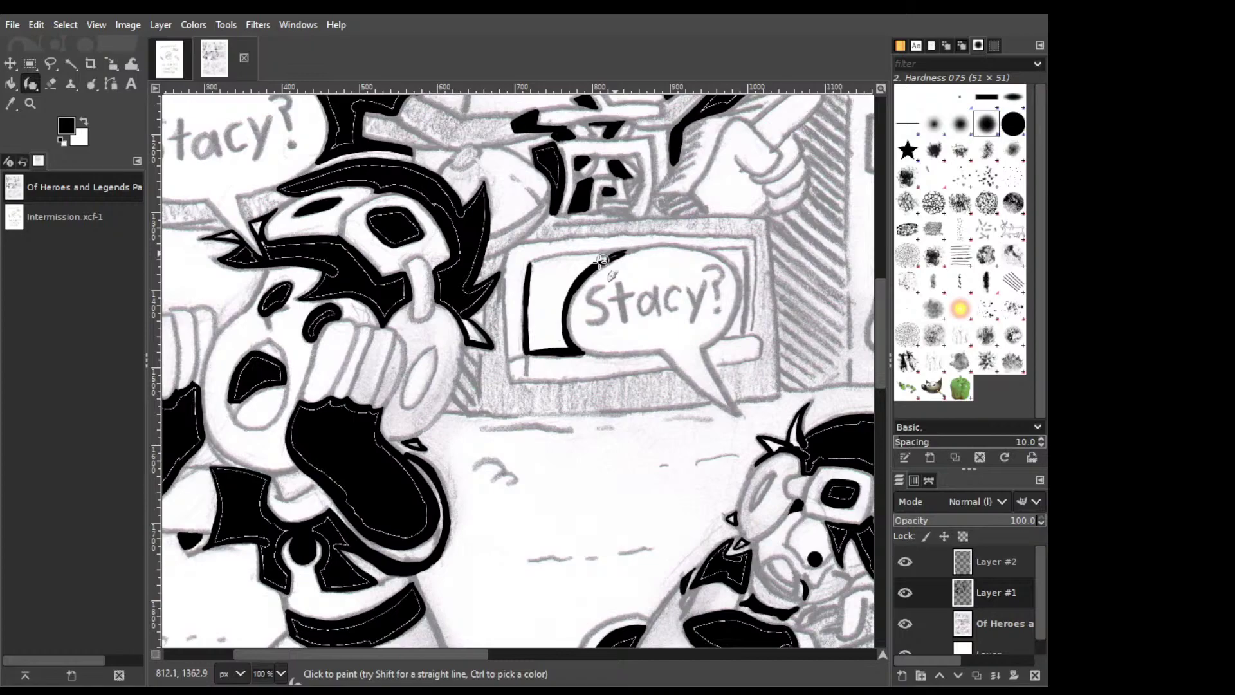
pyautogui.keyDown('shift'); pyautogui.click(557, 256); pyautogui.keyUp('shift')
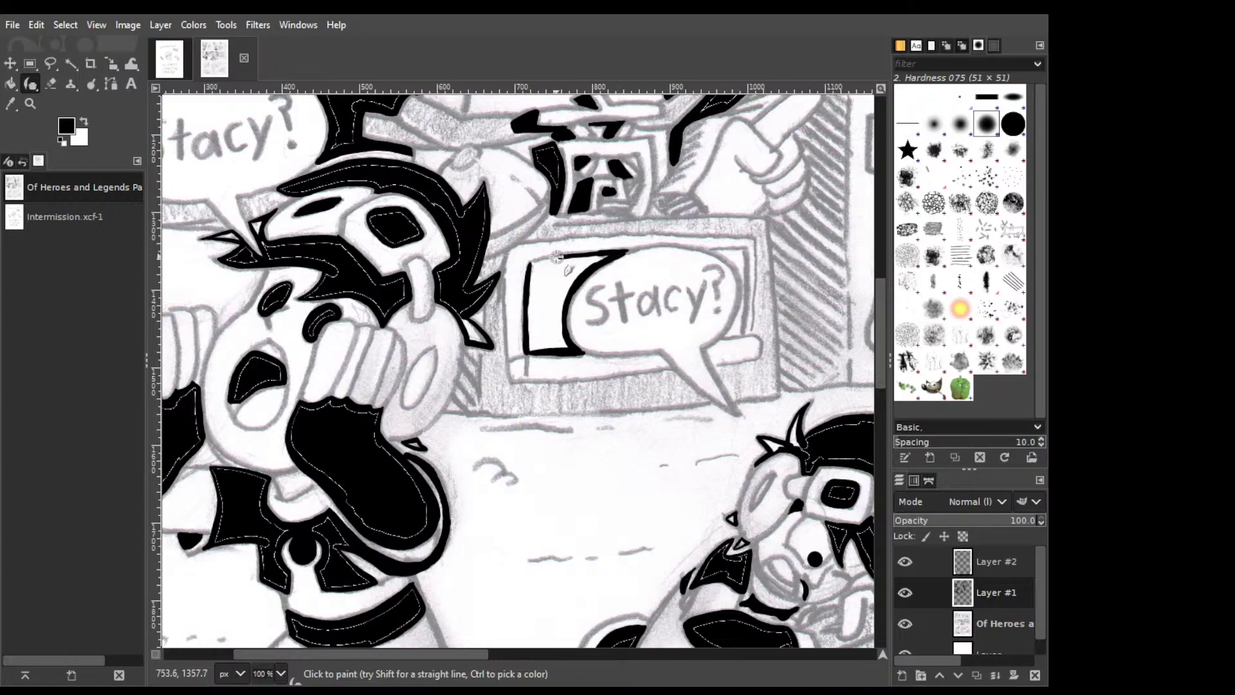
pyautogui.moveTo(531, 261); pyautogui.dragTo(611, 251)
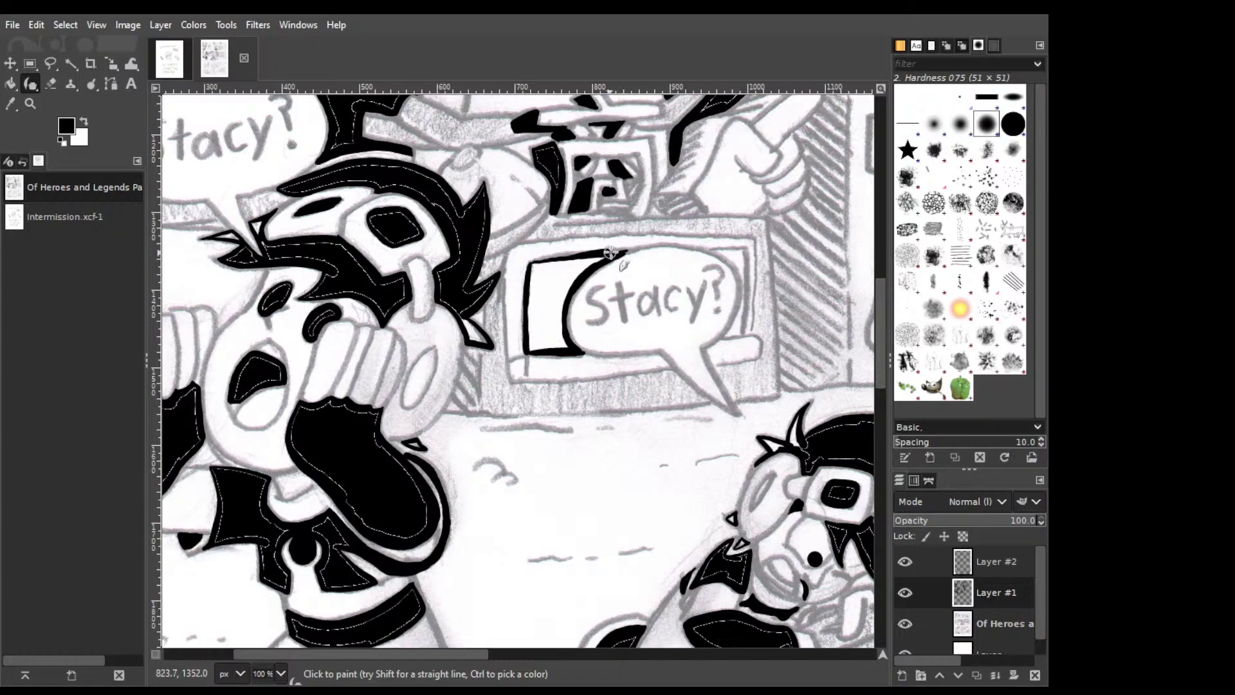
pyautogui.hotkey('ctrl', 'z')
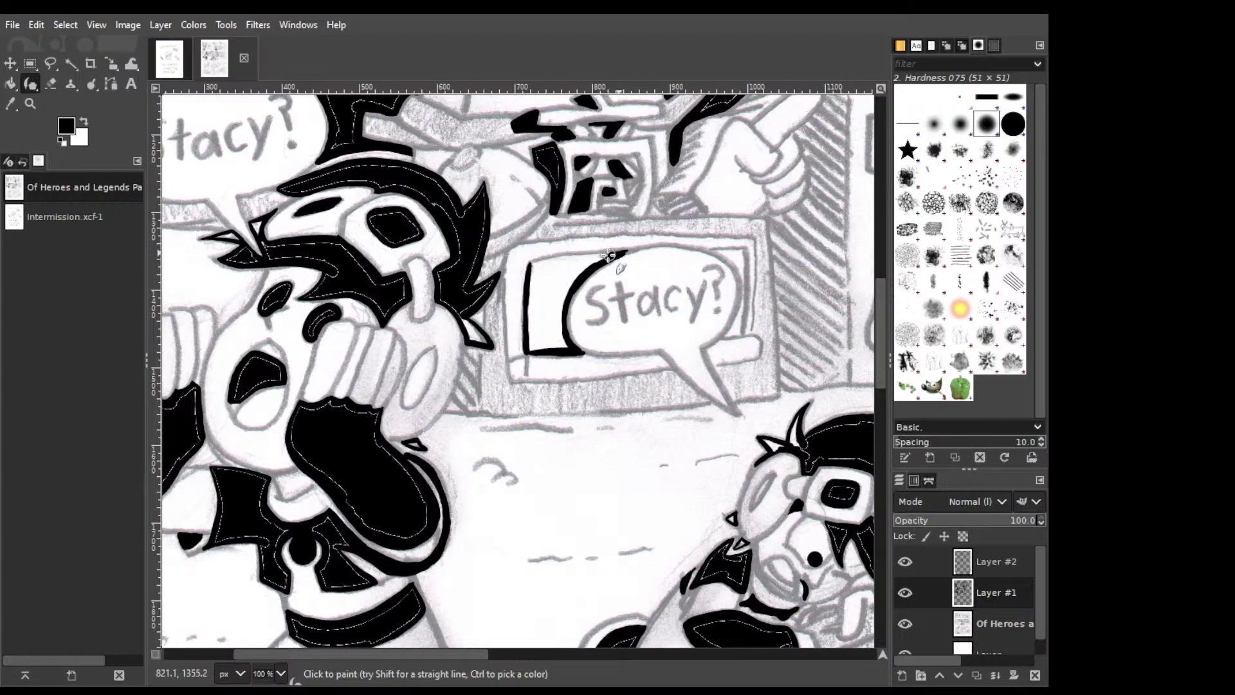
# Finish the outline of the framed screen around the second "Stacy?" bubble, and fill its exposed areas on both sides with black.
pyautogui.moveTo(608, 255)
pyautogui.mouseDown()
pyautogui.moveTo(544, 262)
pyautogui.moveTo(634, 246)
pyautogui.mouseUp()
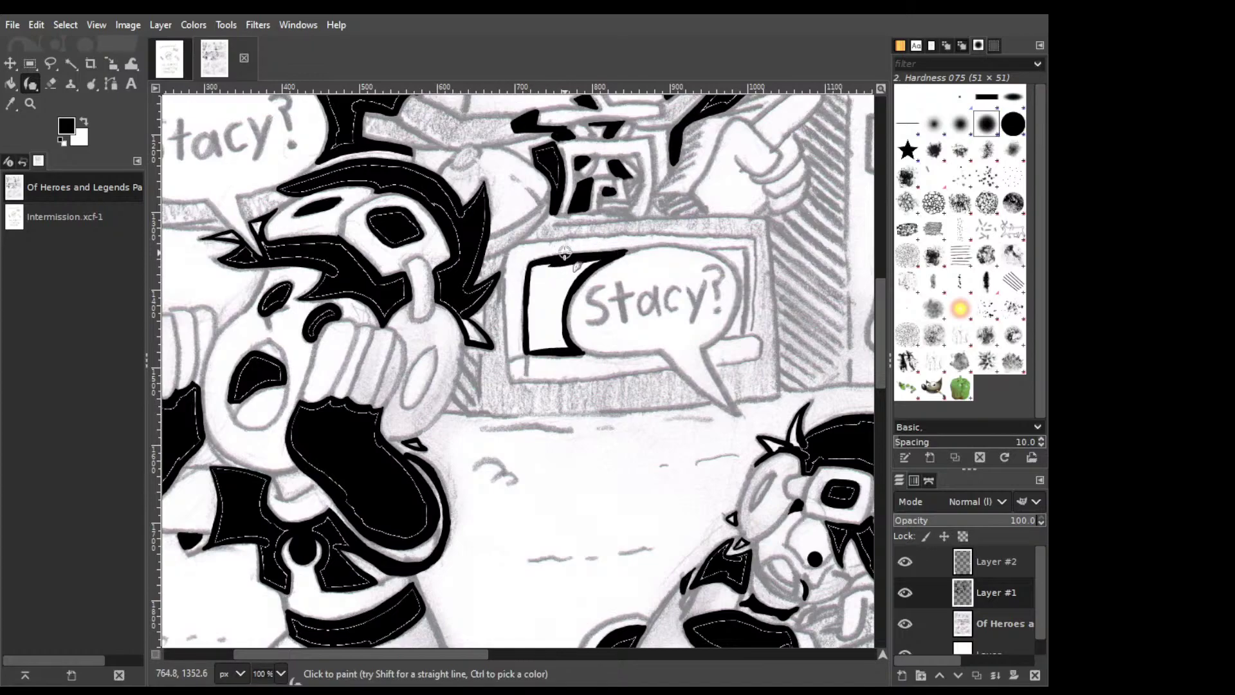
pyautogui.hotkey('ctrl', ',')
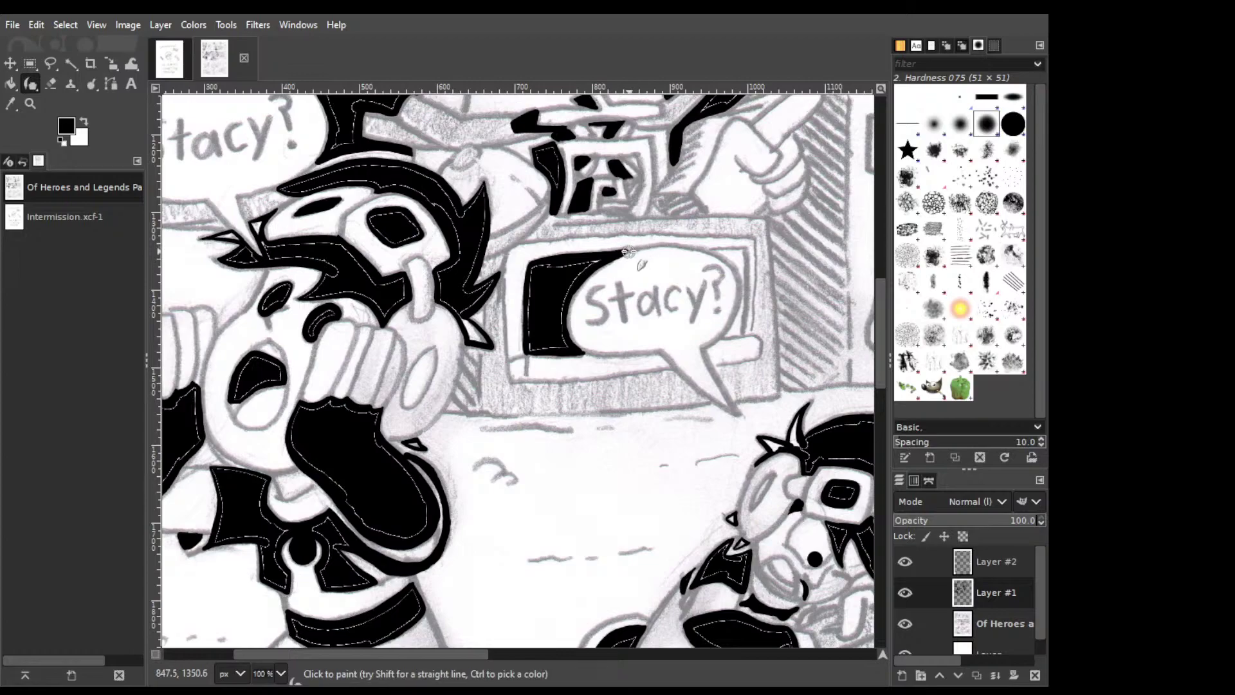
pyautogui.moveTo(708, 250)
pyautogui.mouseDown()
pyautogui.moveTo(749, 250)
pyautogui.moveTo(728, 249)
pyautogui.moveTo(743, 250)
pyautogui.moveTo(742, 282)
pyautogui.mouseUp()
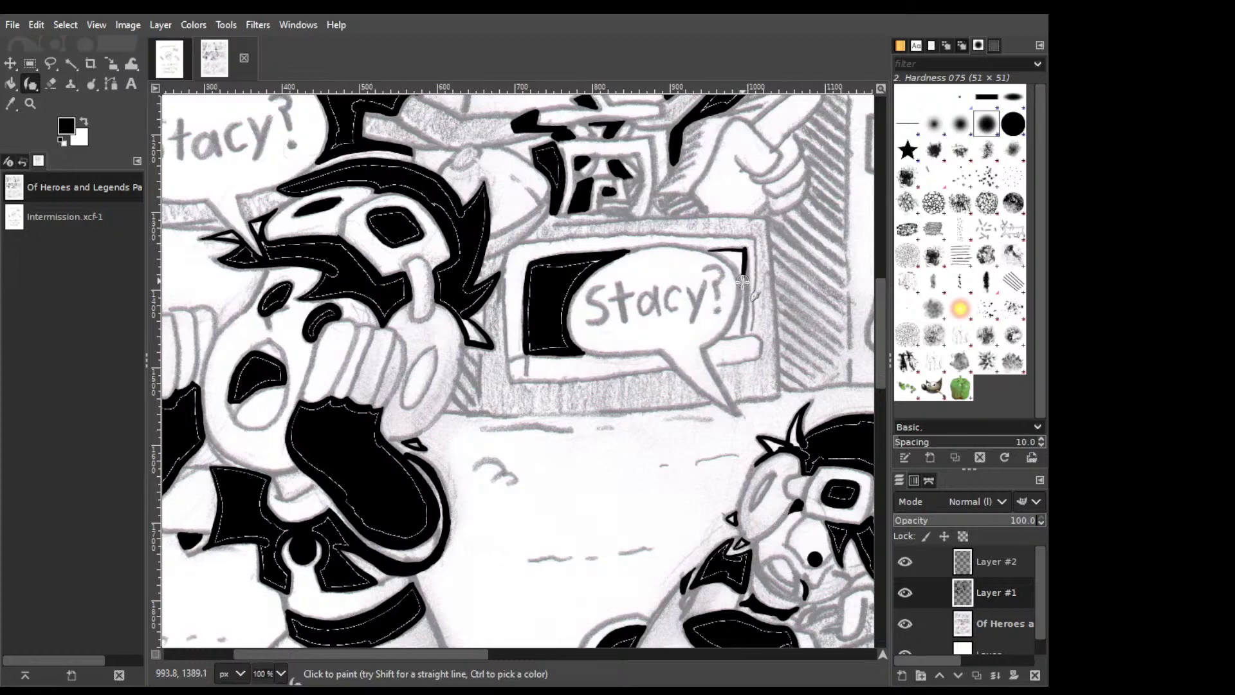
pyautogui.hotkey('ctrl', 'z')
pyautogui.moveTo(746, 261); pyautogui.dragTo(745, 294)
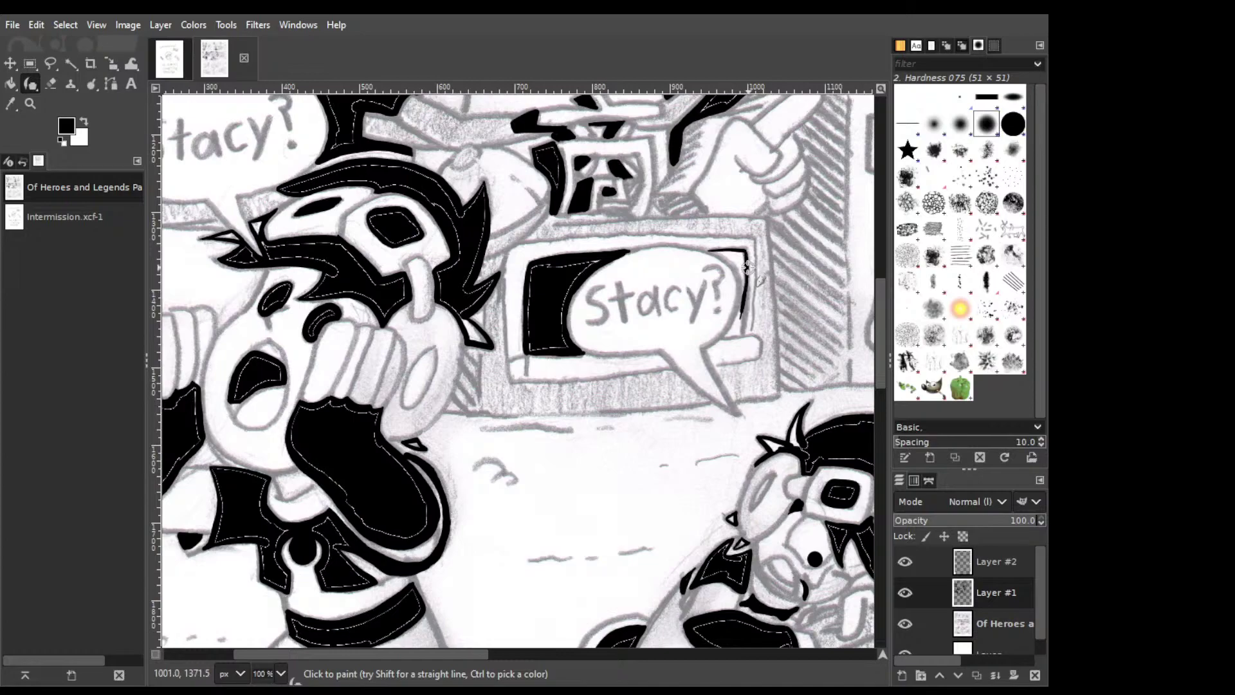
pyautogui.moveTo(747, 266); pyautogui.dragTo(748, 287)
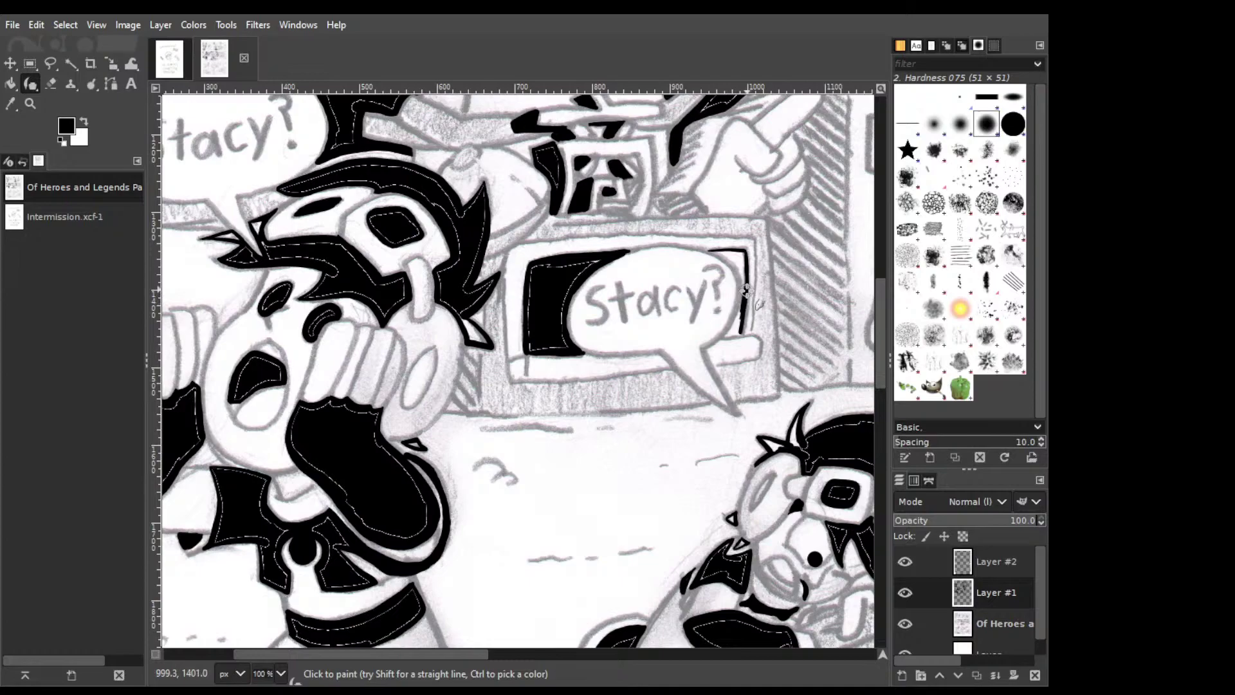
pyautogui.moveTo(747, 291); pyautogui.dragTo(743, 326)
pyautogui.moveTo(725, 336)
pyautogui.mouseDown()
pyautogui.moveTo(743, 333)
pyautogui.moveTo(725, 293)
pyautogui.moveTo(731, 258)
pyautogui.moveTo(744, 293)
pyautogui.mouseUp()
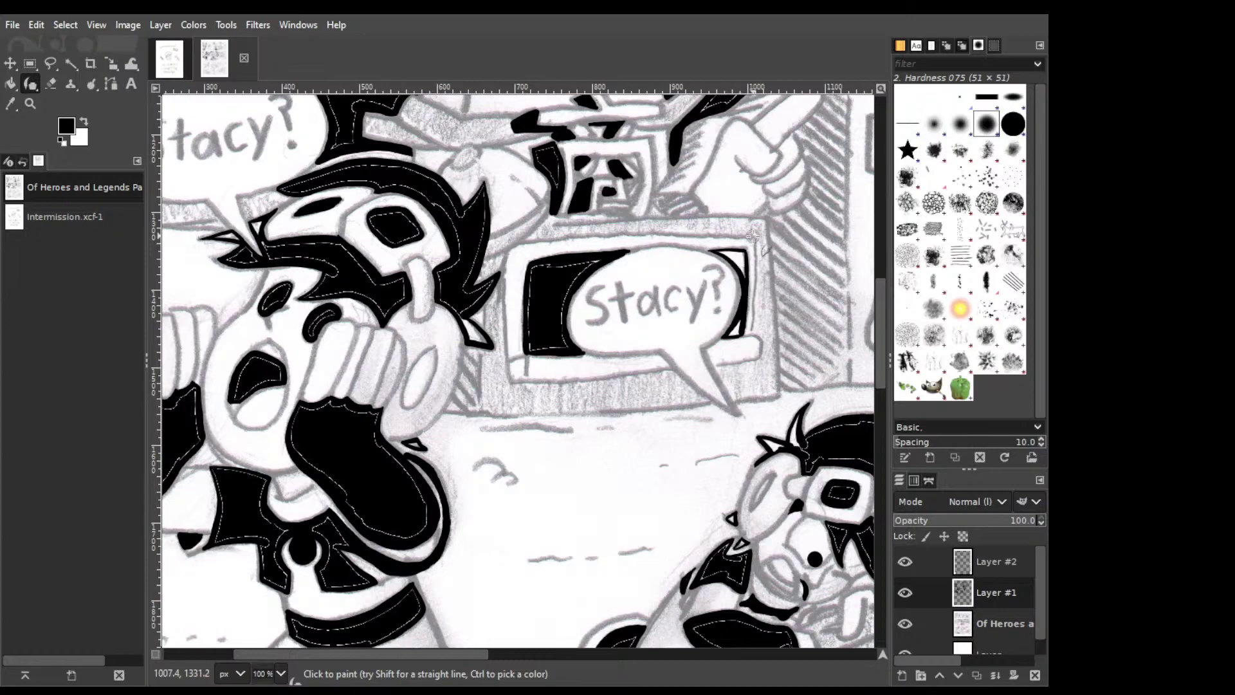
pyautogui.hotkey('shift', 'b')
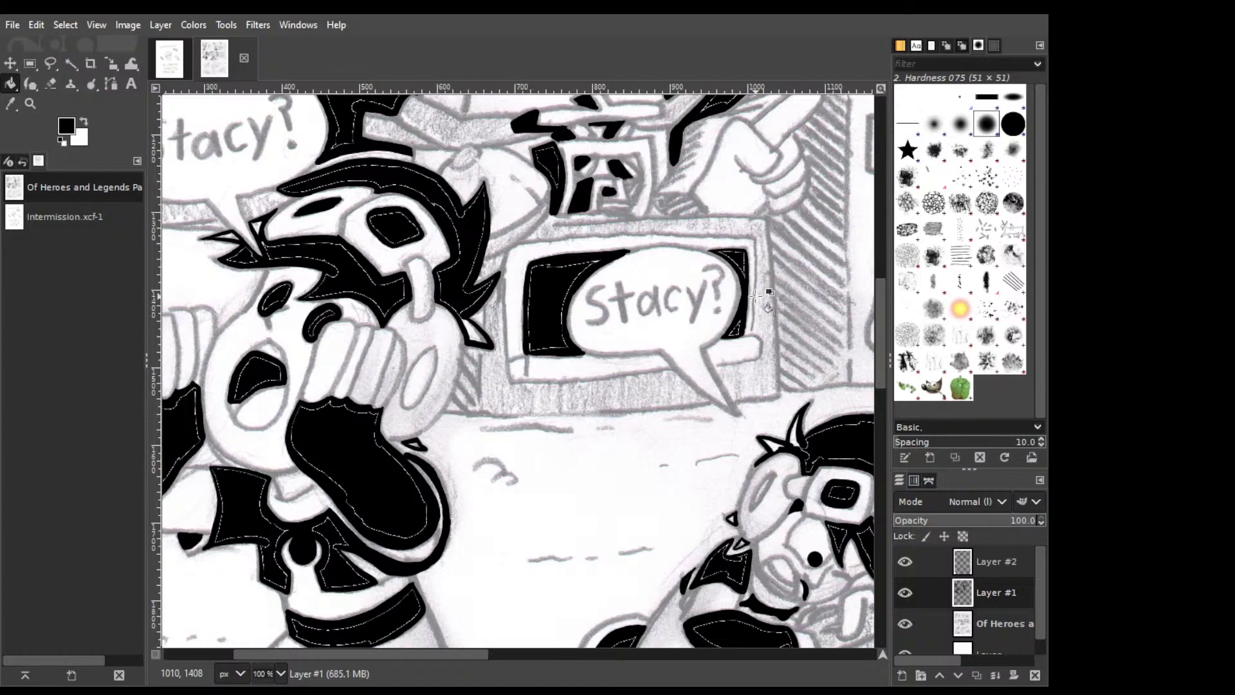
# Outline the small four-sided gap beneath the upper "Stacy?" bubble, beside the post above the helmeted character.
pyautogui.press('p')
pyautogui.moveTo(461, 654); pyautogui.dragTo(525, 674)
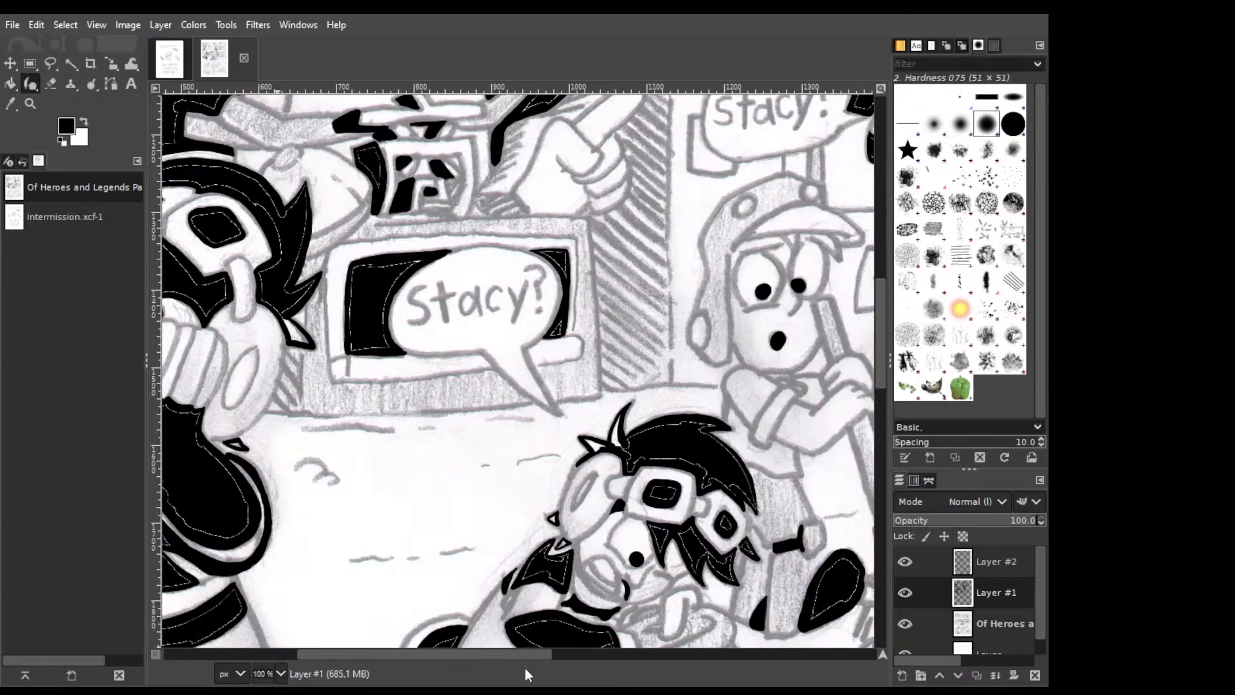
pyautogui.hscroll(5, 849, 335)
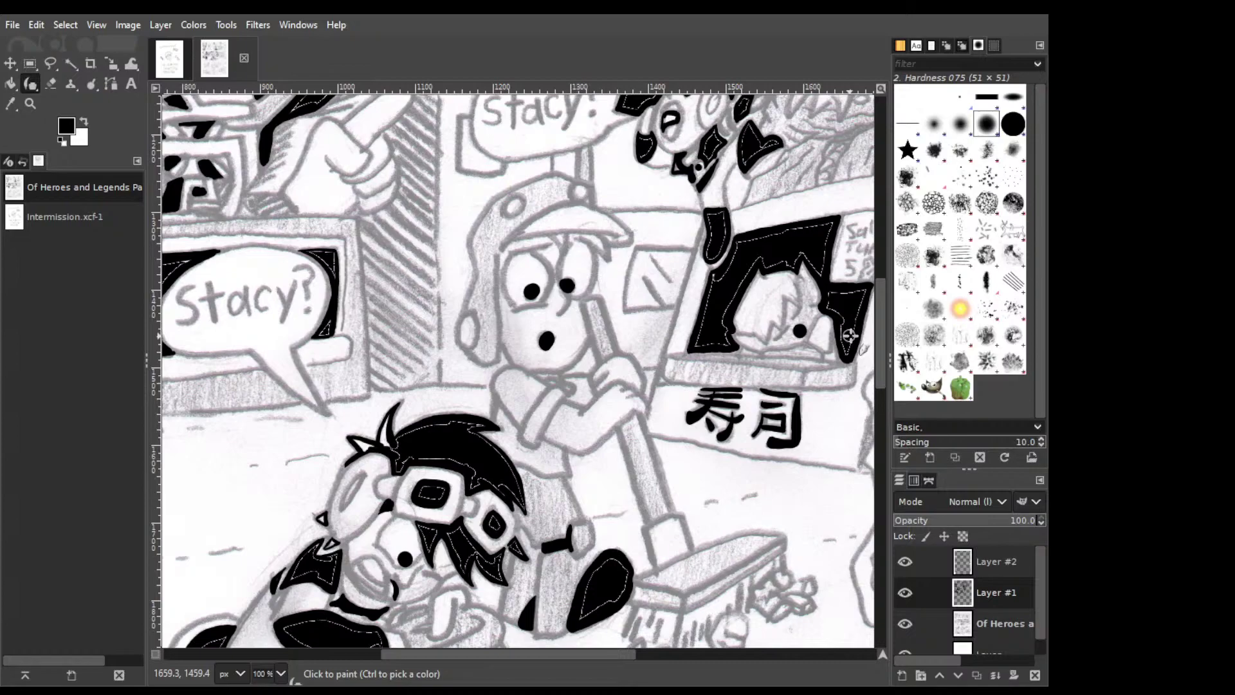
pyautogui.moveTo(881, 334); pyautogui.dragTo(882, 306)
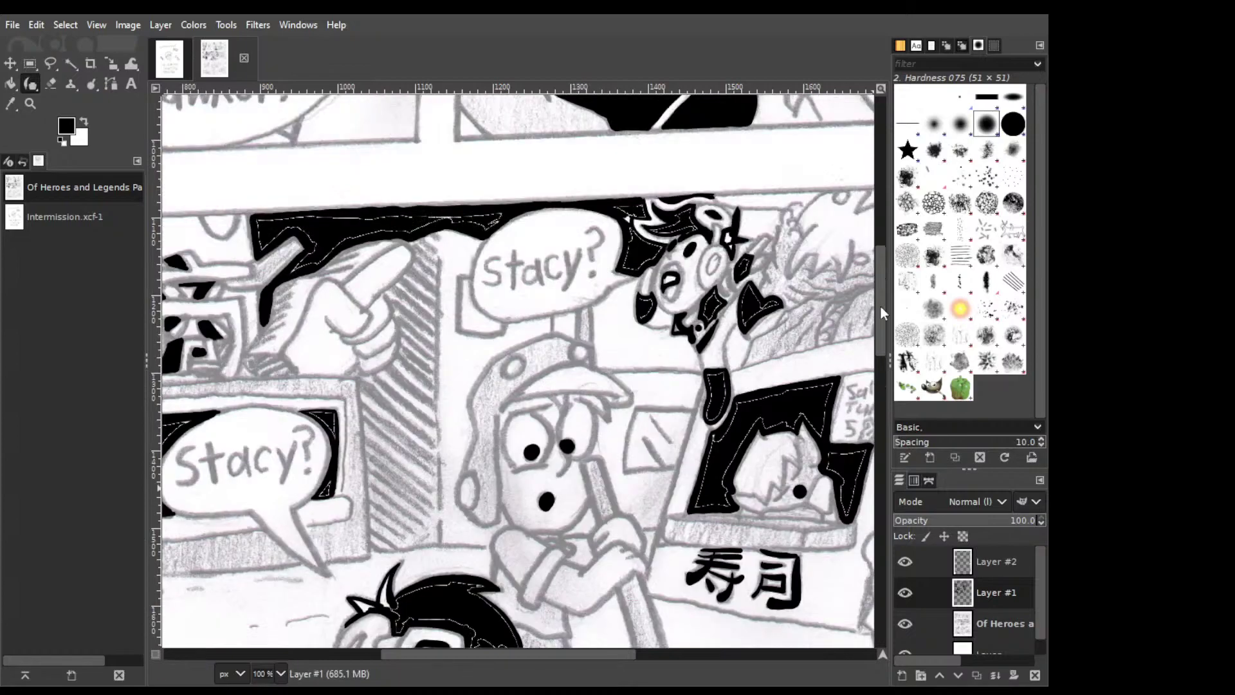
pyautogui.press('ctrl')
pyautogui.moveTo(578, 313)
pyautogui.mouseDown()
pyautogui.moveTo(576, 337)
pyautogui.moveTo(554, 322)
pyautogui.moveTo(576, 310)
pyautogui.mouseUp()
pyautogui.hotkey('ctrl', 'z')
pyautogui.moveTo(553, 315); pyautogui.dragTo(552, 316)
pyautogui.hotkey('ctrl', 'z')
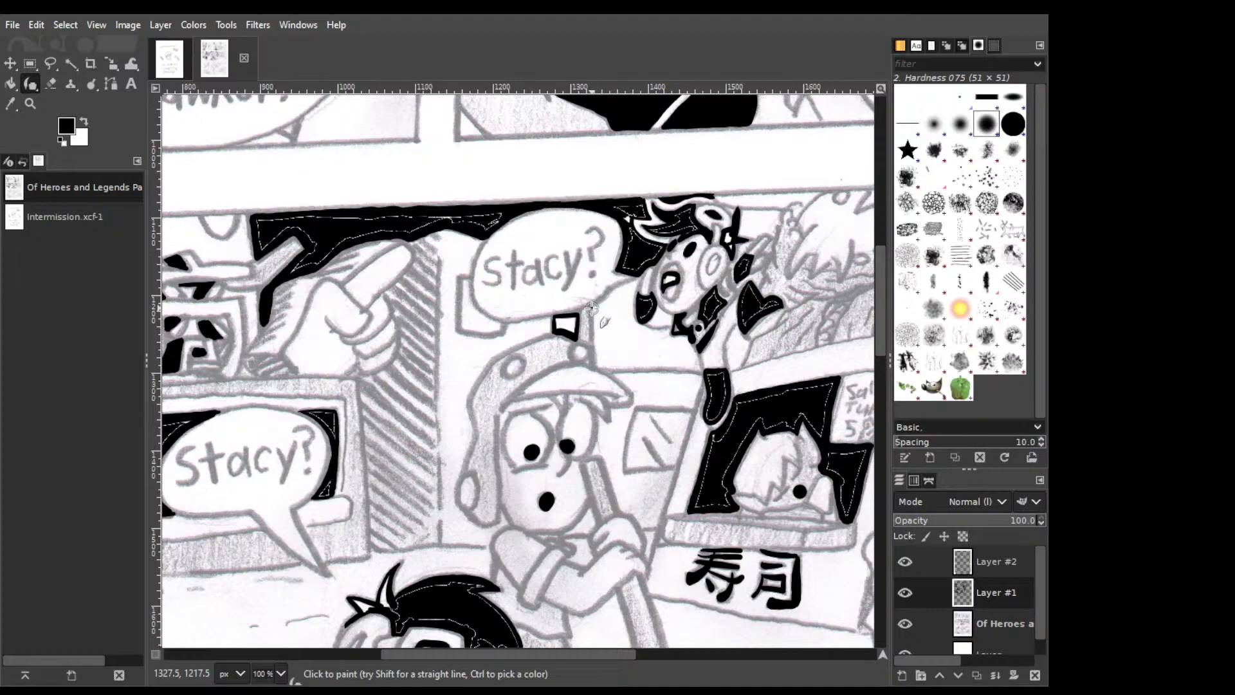
# Ink the post's edge and the contour under the shouting character to bound the background area between them.
pyautogui.moveTo(591, 309); pyautogui.dragTo(597, 368)
pyautogui.moveTo(592, 310)
pyautogui.mouseDown()
pyautogui.moveTo(634, 287)
pyautogui.moveTo(636, 341)
pyautogui.moveTo(647, 328)
pyautogui.moveTo(656, 337)
pyautogui.mouseUp()
pyautogui.hotkey('ctrl', 'z')
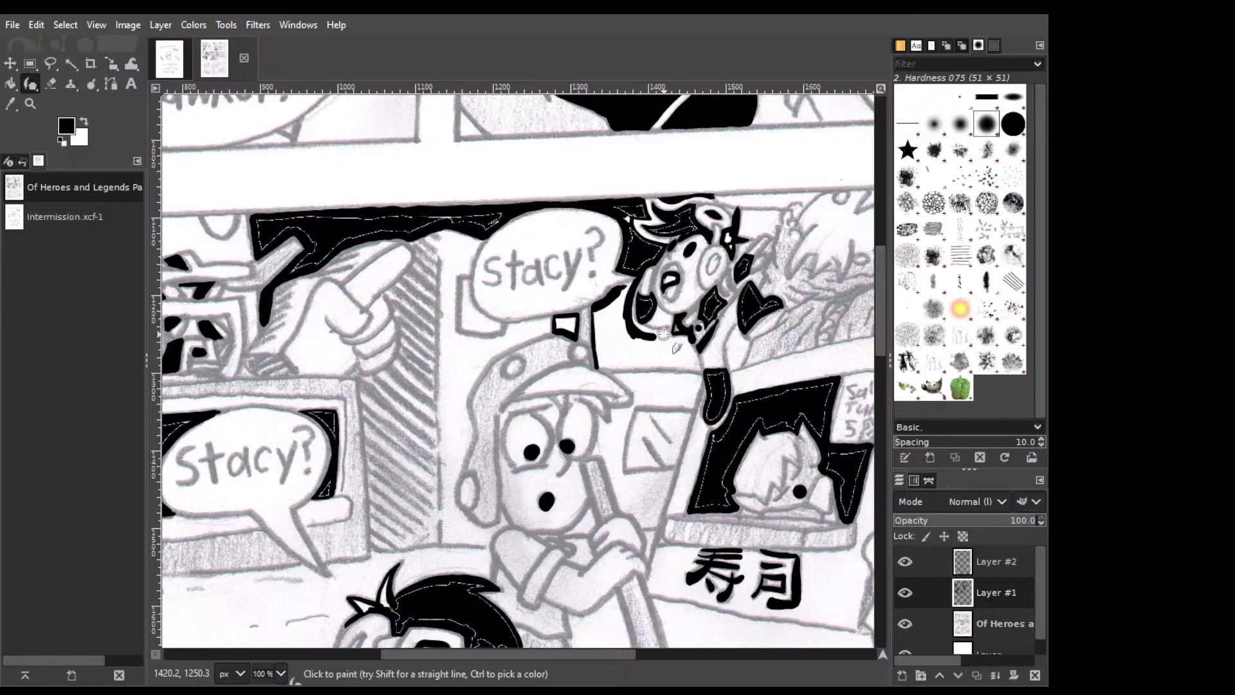
pyautogui.moveTo(671, 339); pyautogui.dragTo(664, 335)
pyautogui.moveTo(661, 340)
pyautogui.mouseDown()
pyautogui.moveTo(701, 342)
pyautogui.moveTo(690, 351)
pyautogui.moveTo(711, 331)
pyautogui.mouseUp()
pyautogui.moveTo(681, 339)
pyautogui.mouseDown()
pyautogui.moveTo(688, 351)
pyautogui.moveTo(708, 344)
pyautogui.moveTo(700, 372)
pyautogui.mouseUp()
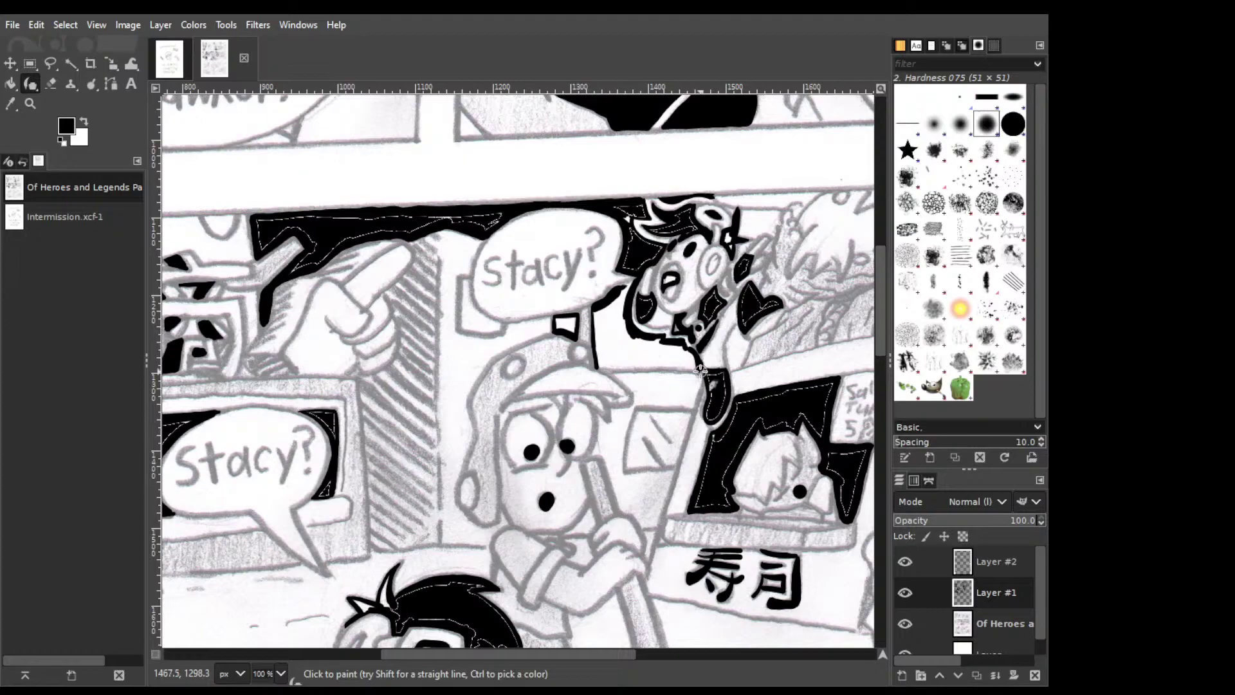
# Ink the bottom edge of the background area beside the shouting character, and fill it and the small gap by the post with black.
pyautogui.keyDown('shift'); pyautogui.click(629, 366); pyautogui.keyUp('shift')
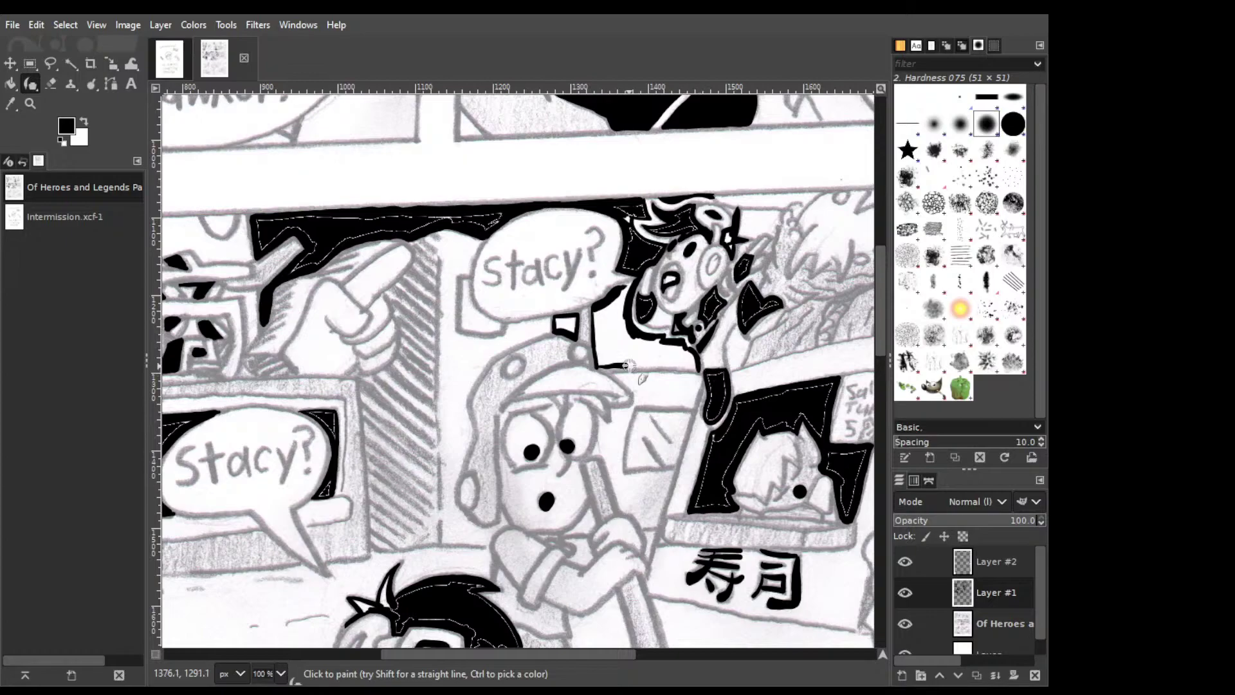
pyautogui.keyDown('shift'); pyautogui.click(679, 367); pyautogui.keyUp('shift')
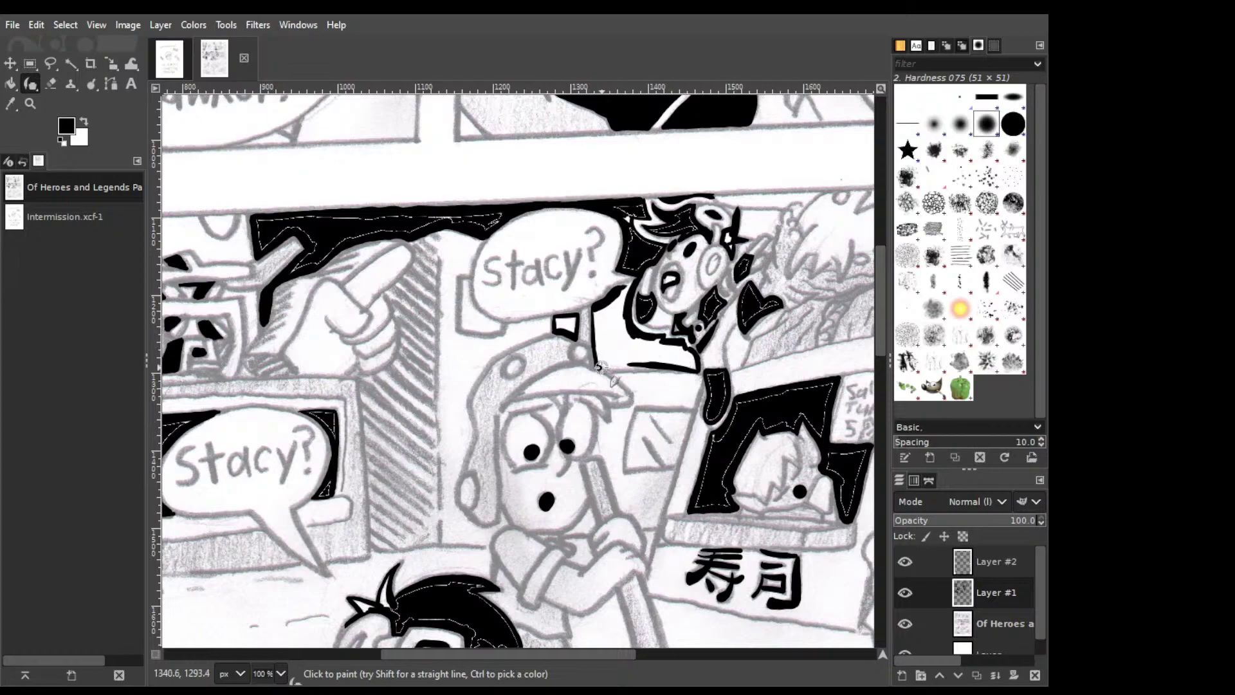
pyautogui.keyDown('shift'); pyautogui.click(680, 366); pyautogui.keyUp('shift')
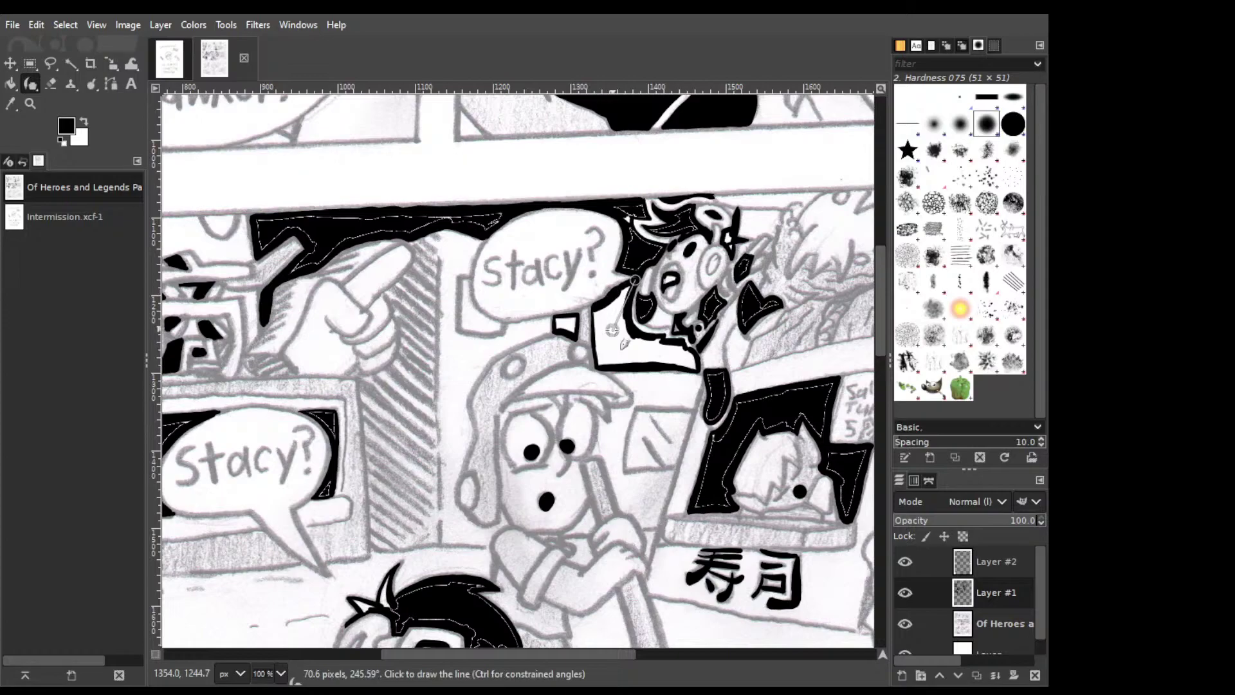
pyautogui.hotkey('shift', 'b')
pyautogui.click(613, 304)
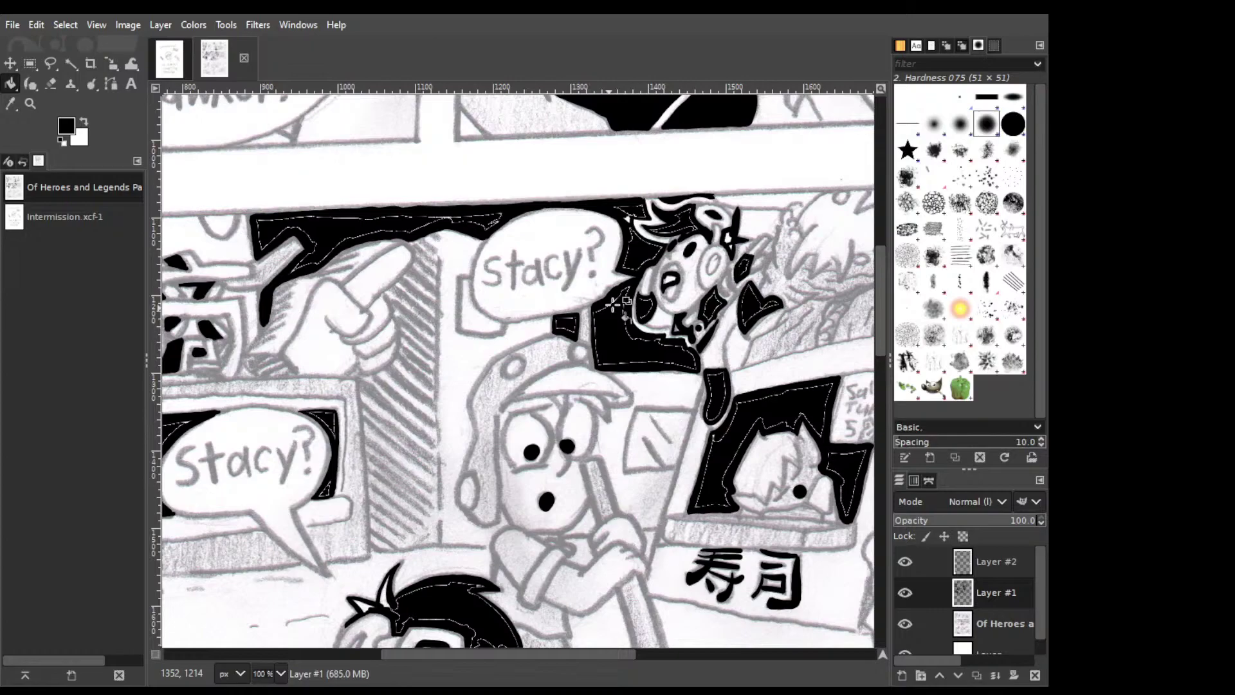
# Ink and fill the small pointed background patch between the shouting character's arm and the large figure's shoulder.
pyautogui.press('p')
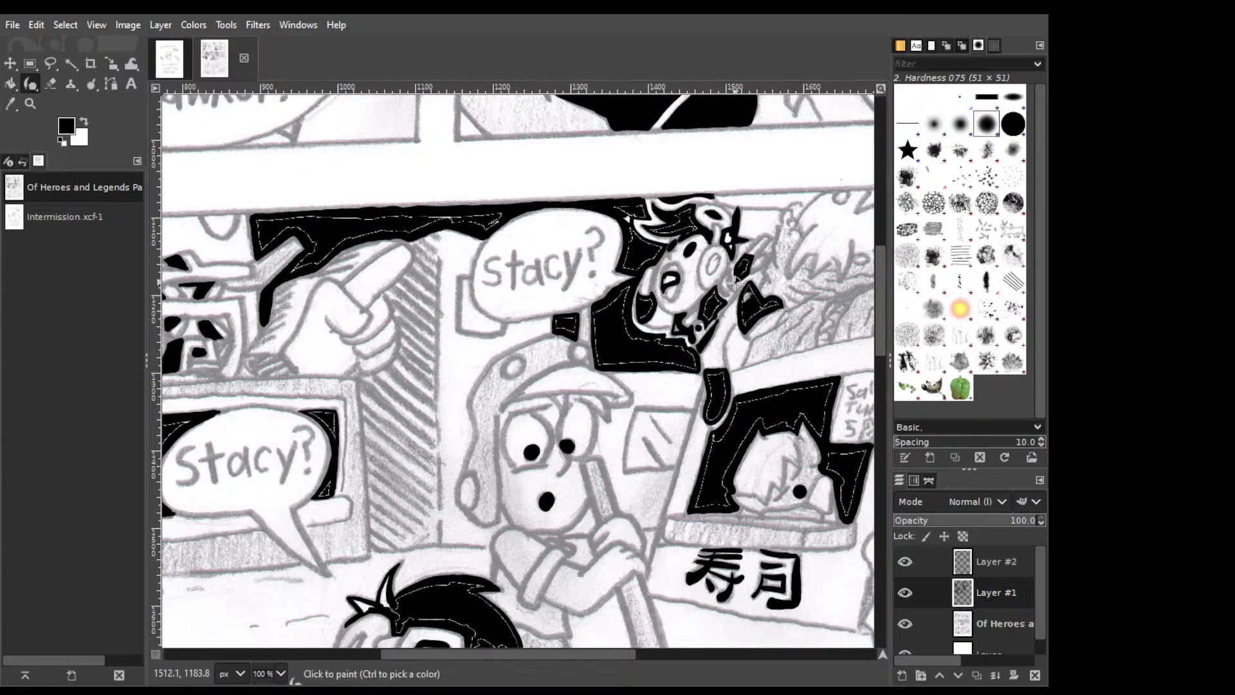
pyautogui.moveTo(735, 325); pyautogui.dragTo(749, 339)
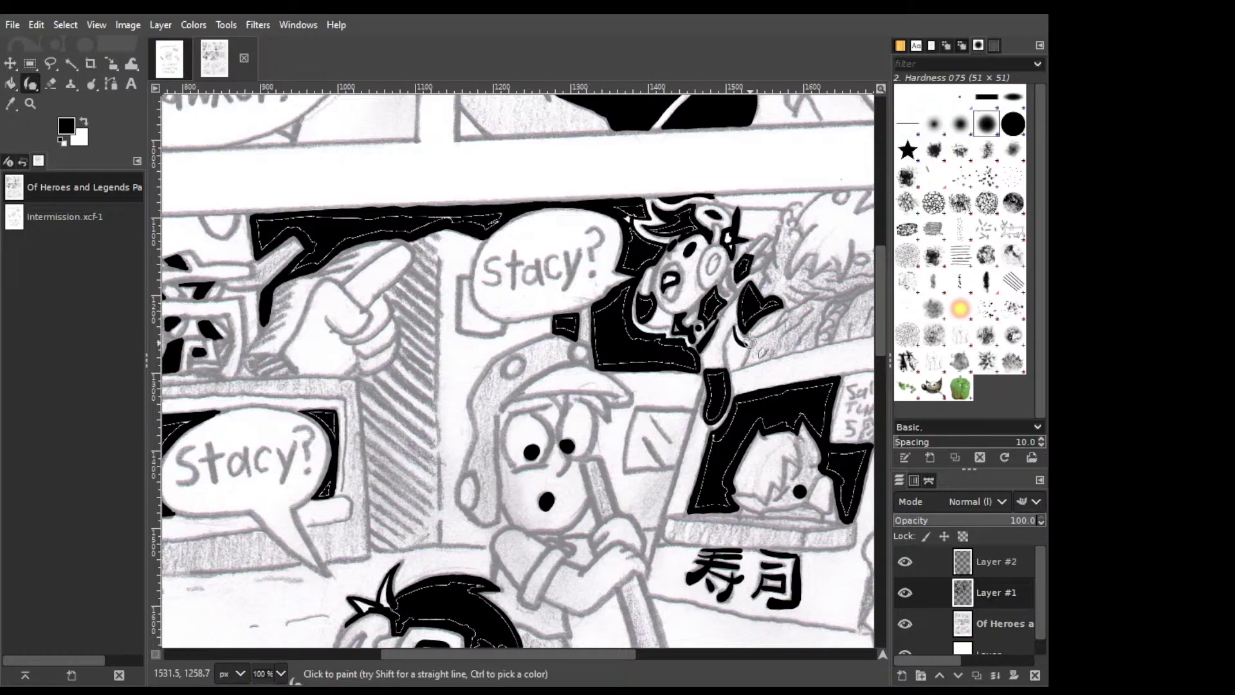
pyautogui.moveTo(735, 332)
pyautogui.mouseDown()
pyautogui.moveTo(751, 341)
pyautogui.moveTo(750, 326)
pyautogui.moveTo(735, 330)
pyautogui.moveTo(724, 348)
pyautogui.moveTo(740, 332)
pyautogui.moveTo(741, 366)
pyautogui.moveTo(729, 354)
pyautogui.mouseUp()
pyautogui.hotkey('ctrl', 'z')
pyautogui.moveTo(727, 348); pyautogui.dragTo(736, 358)
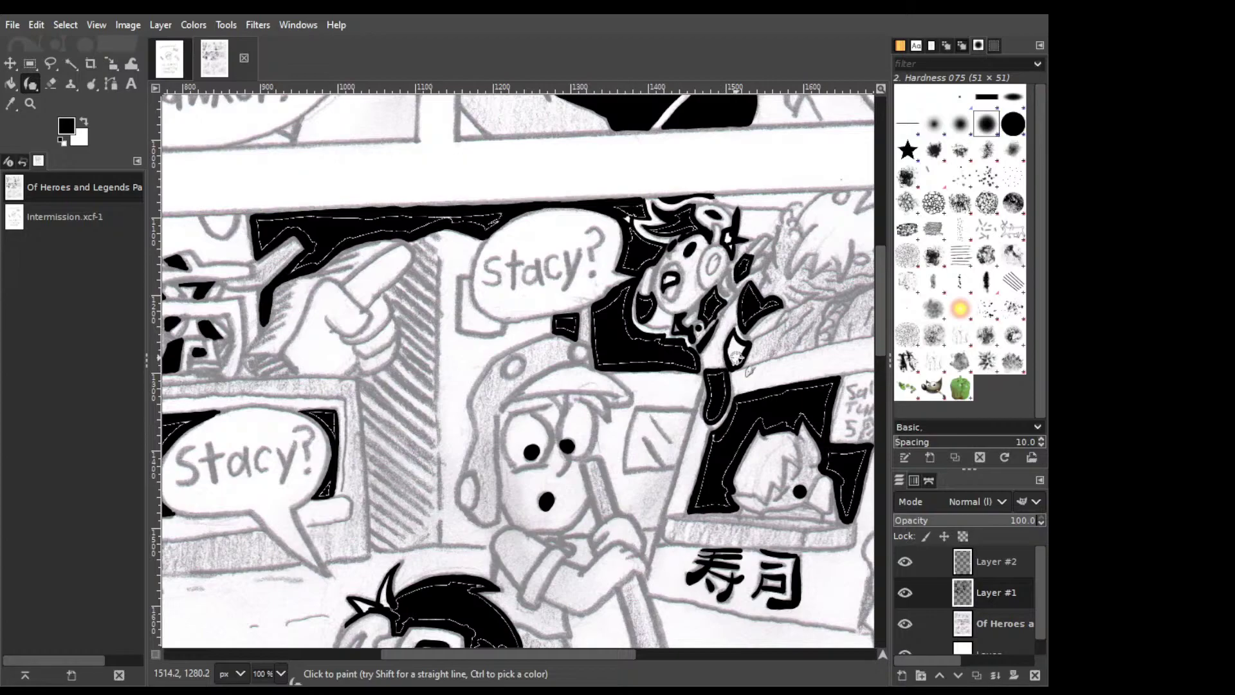
pyautogui.hotkey('shift', 'b')
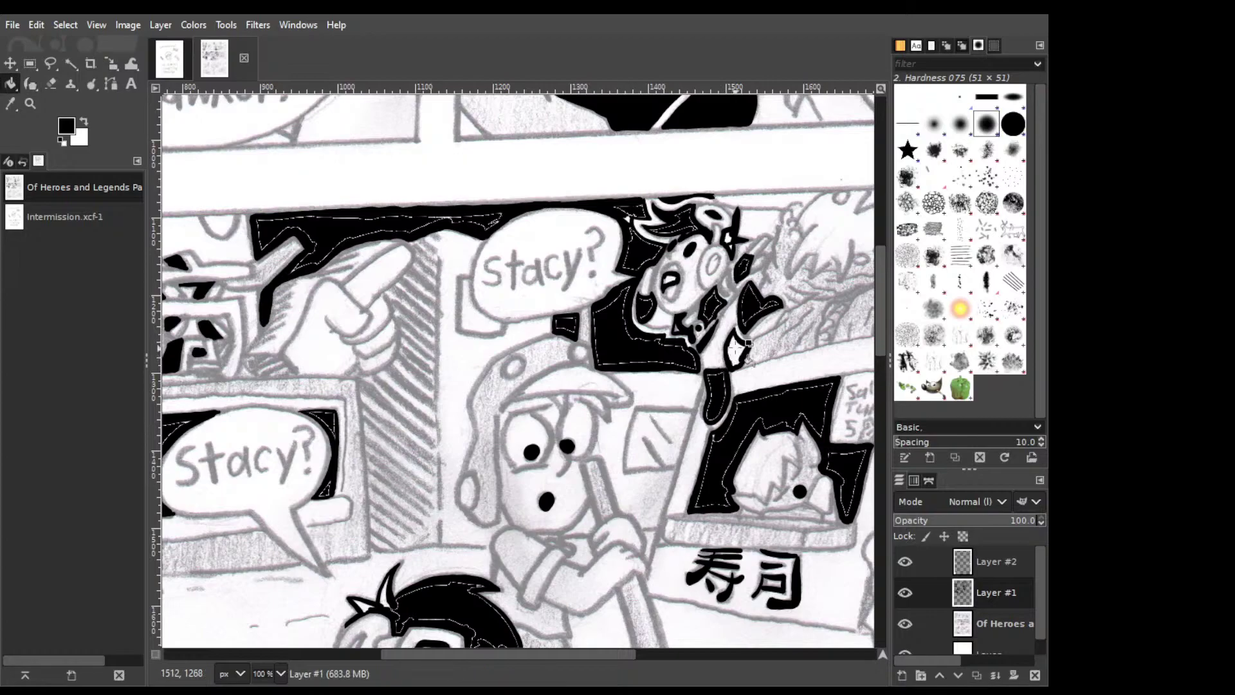
pyautogui.click(735, 347)
# Outline the background patch between the shouting character's headgear and the large figure's hair, and fill it with black.
pyautogui.press('p')
pyautogui.moveTo(737, 227)
pyautogui.mouseDown()
pyautogui.moveTo(740, 210)
pyautogui.moveTo(745, 231)
pyautogui.mouseUp()
pyautogui.click(746, 231)
pyautogui.moveTo(745, 232); pyautogui.dragTo(749, 213)
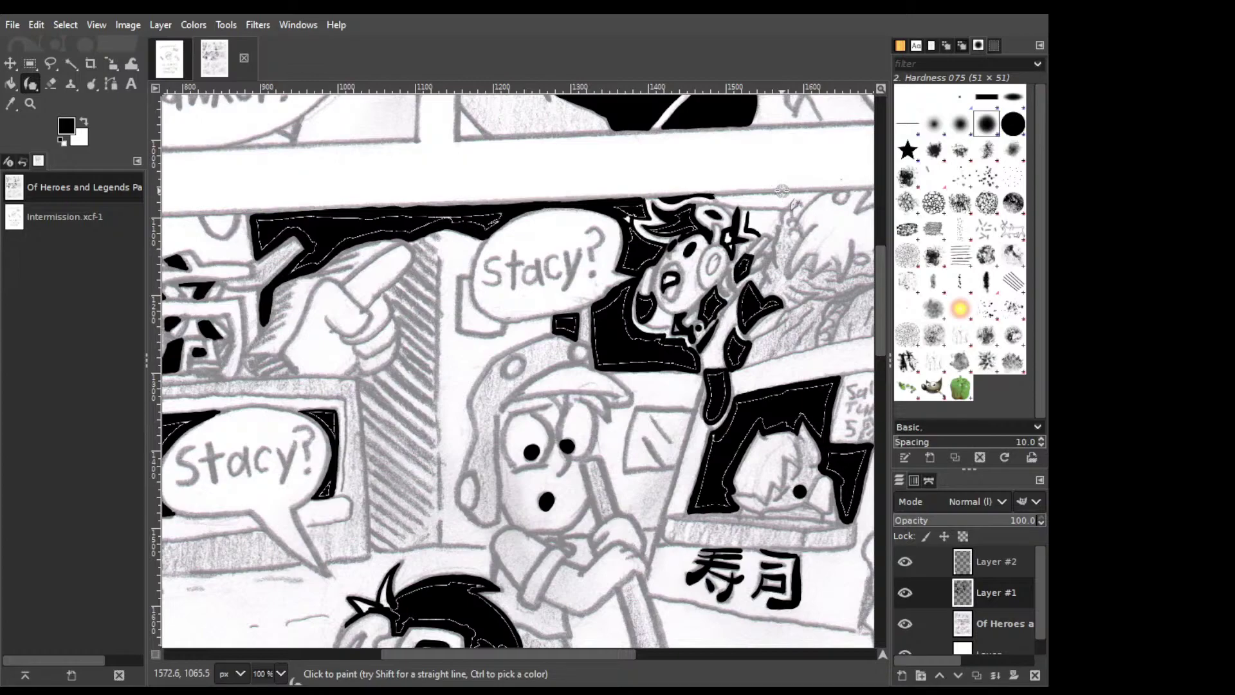
pyautogui.moveTo(779, 218); pyautogui.dragTo(781, 218)
pyautogui.press('ctrl')
pyautogui.moveTo(747, 219); pyautogui.dragTo(778, 210)
pyautogui.hotkey('shift', 'b')
pyautogui.click(765, 222)
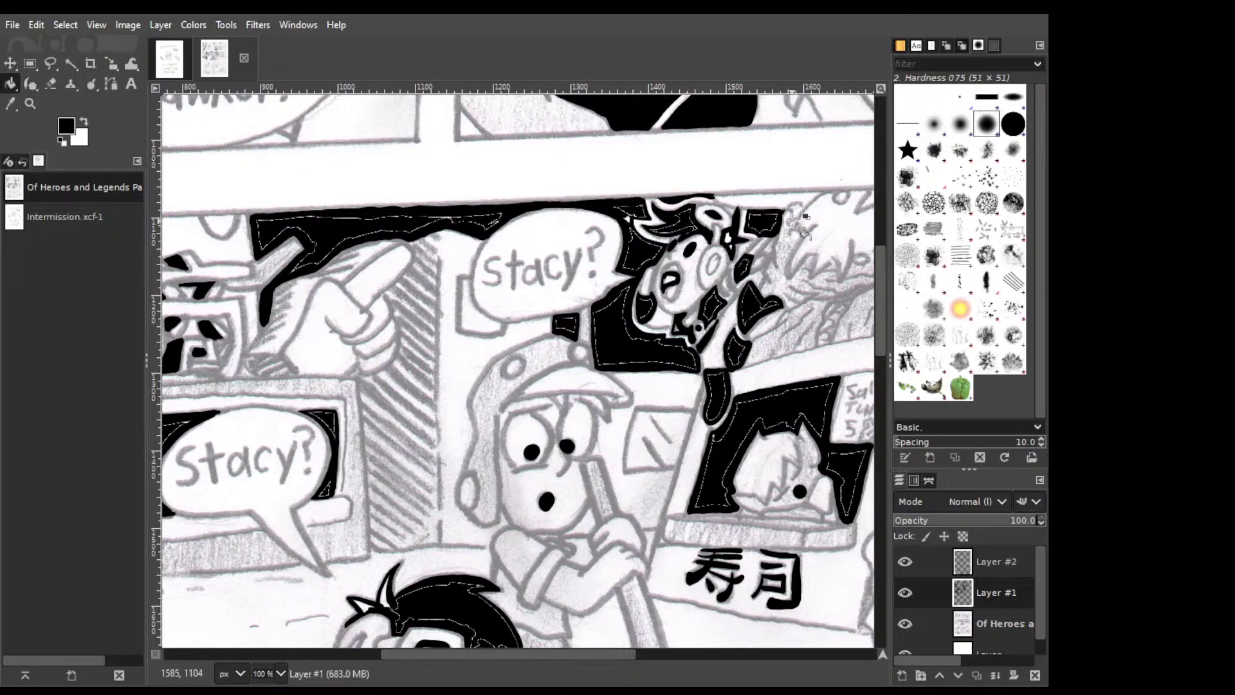
# Touch up the edge of the patch beside the headgear, and ink the small area below it near the large figure's hair.
pyautogui.press('p')
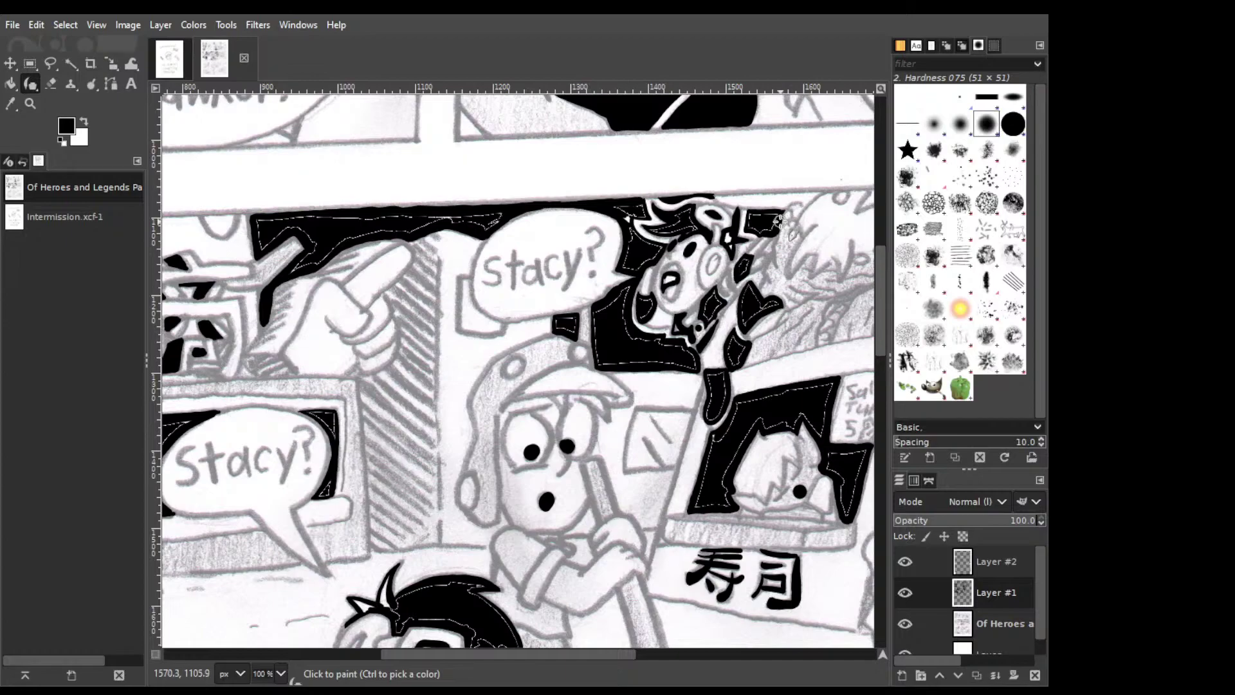
pyautogui.click(777, 223)
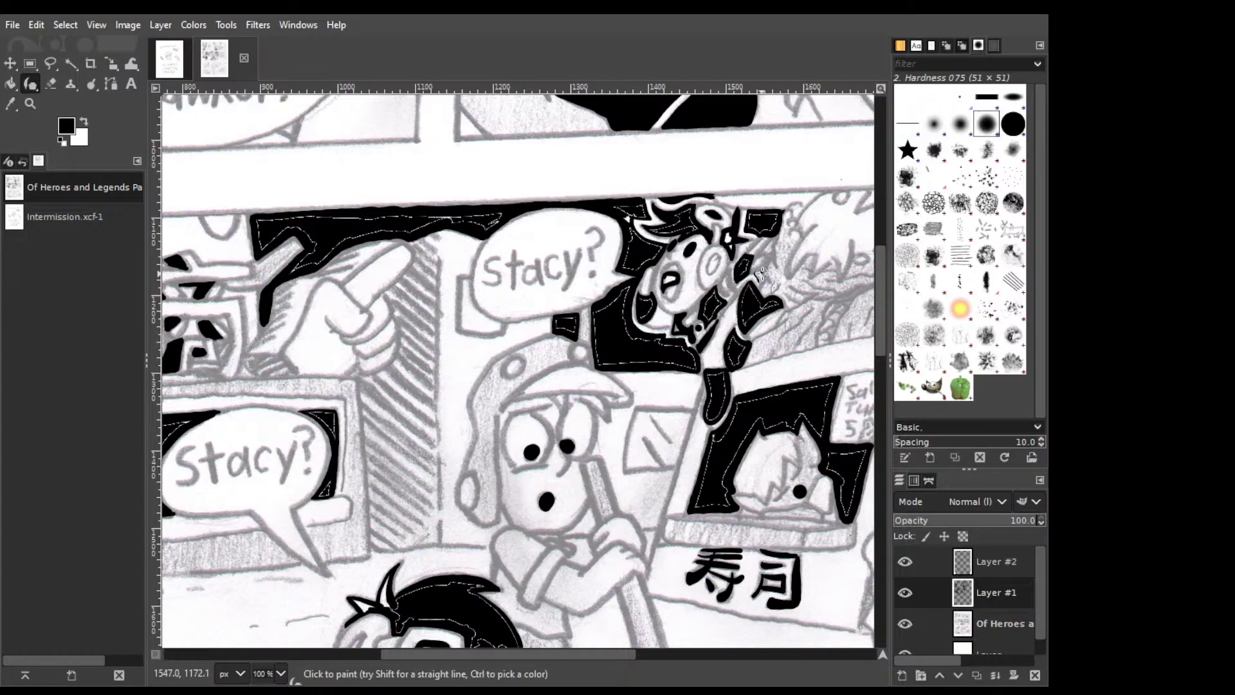
pyautogui.press('ctrl')
pyautogui.moveTo(759, 282); pyautogui.dragTo(754, 272)
# Outline the small triangular shape and the small ring above the large figure's hair, along the panel's top border.
pyautogui.moveTo(570, 654); pyautogui.dragTo(629, 671)
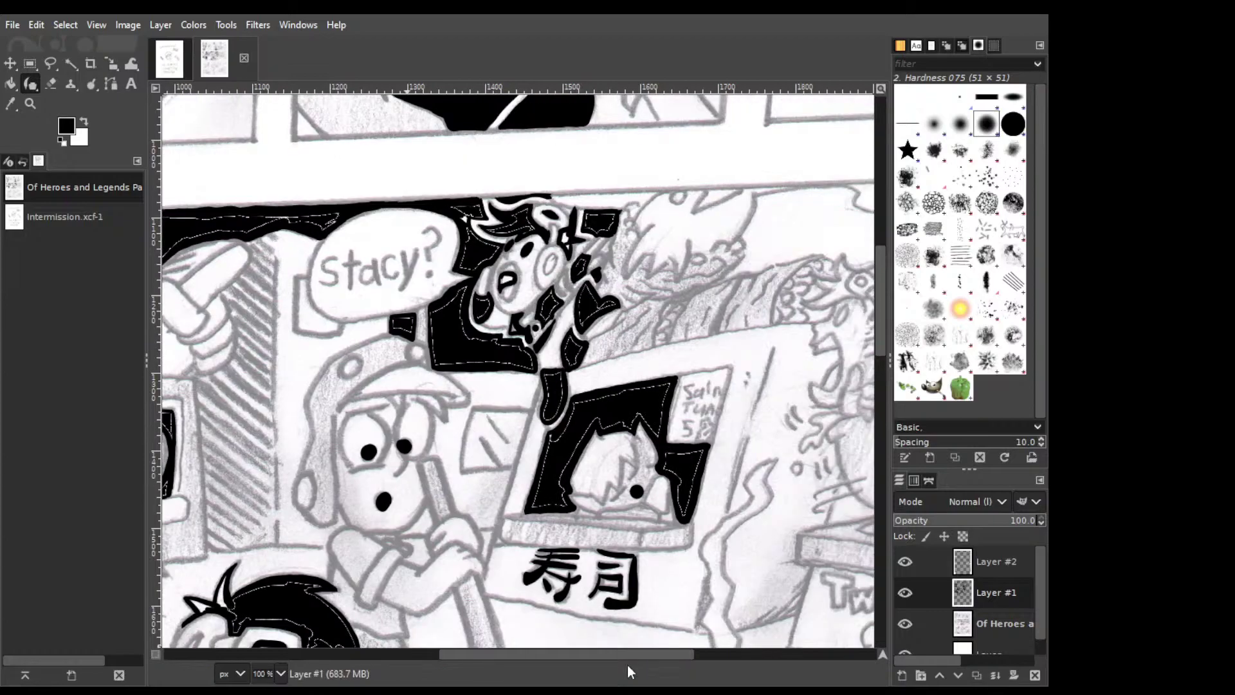
pyautogui.hscroll(1, 674, 187)
pyautogui.moveTo(660, 207); pyautogui.dragTo(672, 190)
pyautogui.hotkey('ctrl', 'z')
pyautogui.moveTo(674, 188); pyautogui.dragTo(657, 213)
pyautogui.press('ctrl')
pyautogui.moveTo(699, 188)
pyautogui.mouseDown()
pyautogui.moveTo(657, 209)
pyautogui.moveTo(693, 191)
pyautogui.mouseUp()
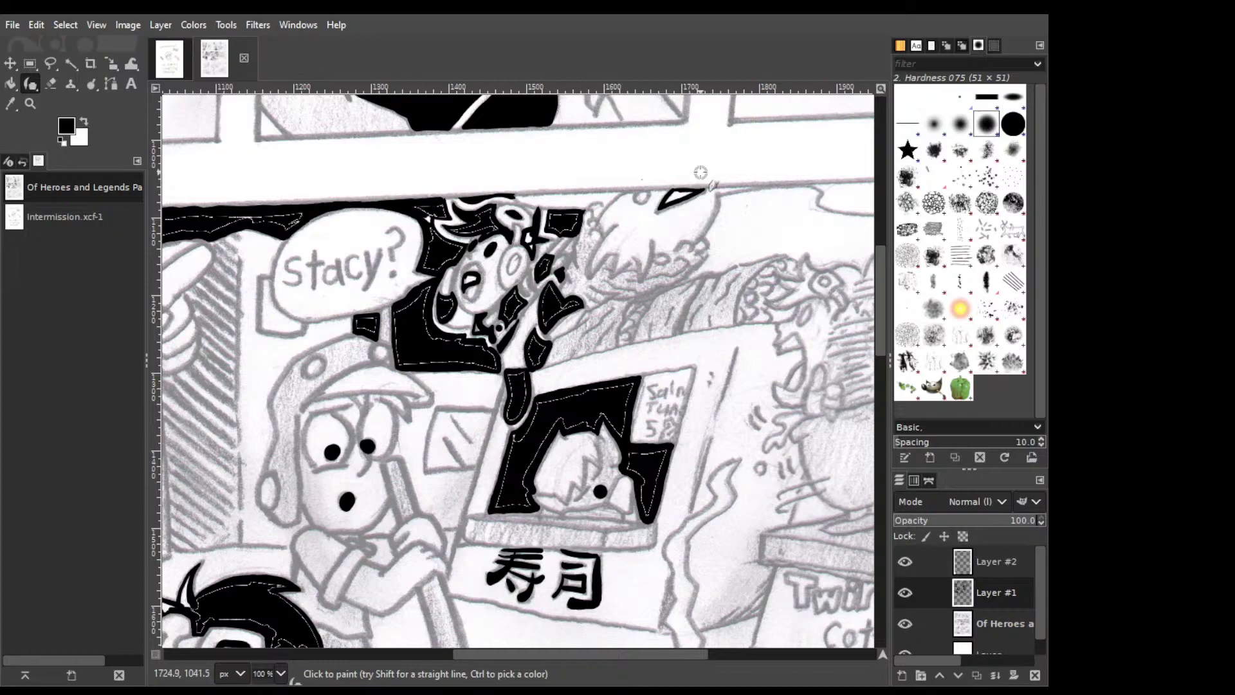
pyautogui.click(640, 199)
# Ink the back edge of the large figure's head from the panel border down to the neck.
pyautogui.moveTo(719, 196); pyautogui.dragTo(720, 204)
pyautogui.hotkey('ctrl', 'z')
pyautogui.moveTo(702, 237)
pyautogui.mouseDown()
pyautogui.moveTo(727, 191)
pyautogui.moveTo(706, 260)
pyautogui.mouseUp()
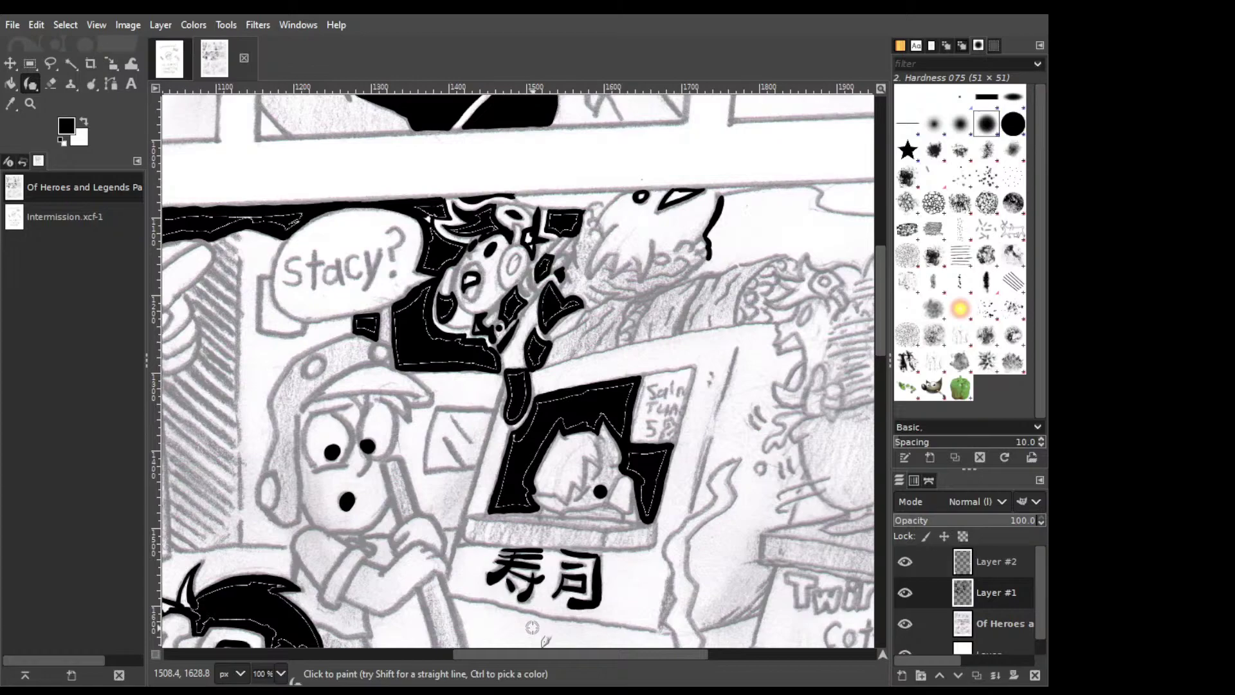
pyautogui.hscroll(5, 510, 270)
pyautogui.moveTo(520, 252); pyautogui.dragTo(500, 275)
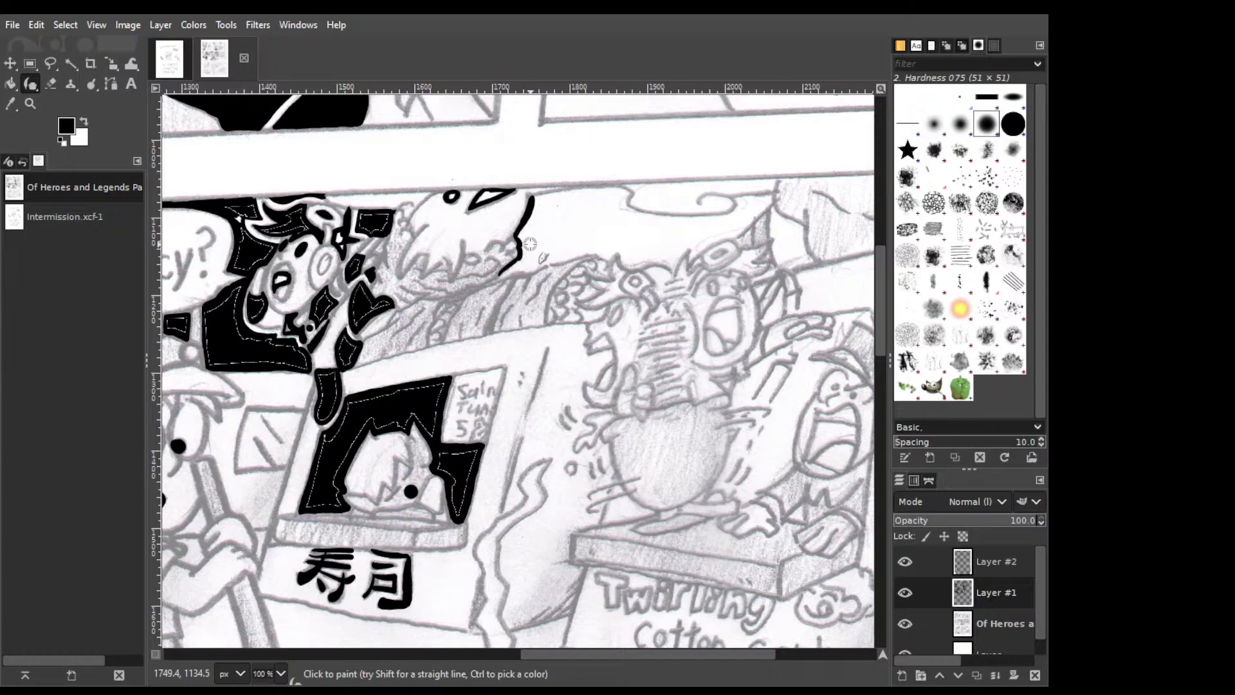
pyautogui.press('ctrl')
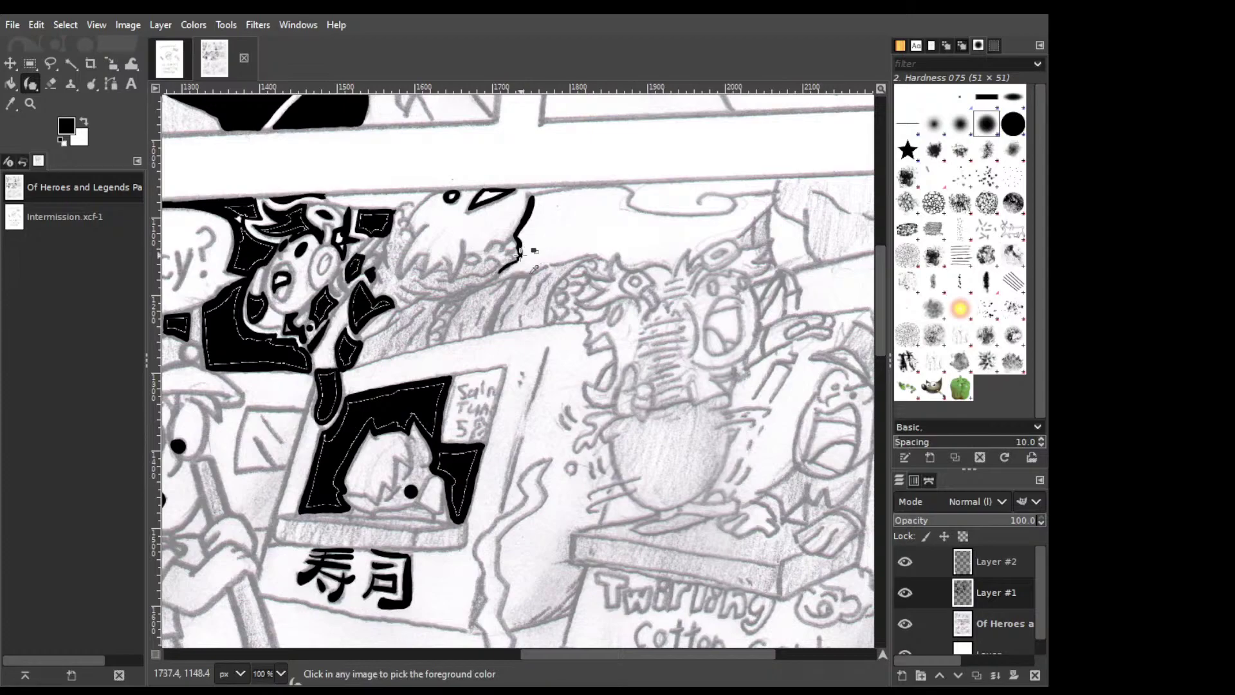
pyautogui.moveTo(516, 255); pyautogui.dragTo(501, 273)
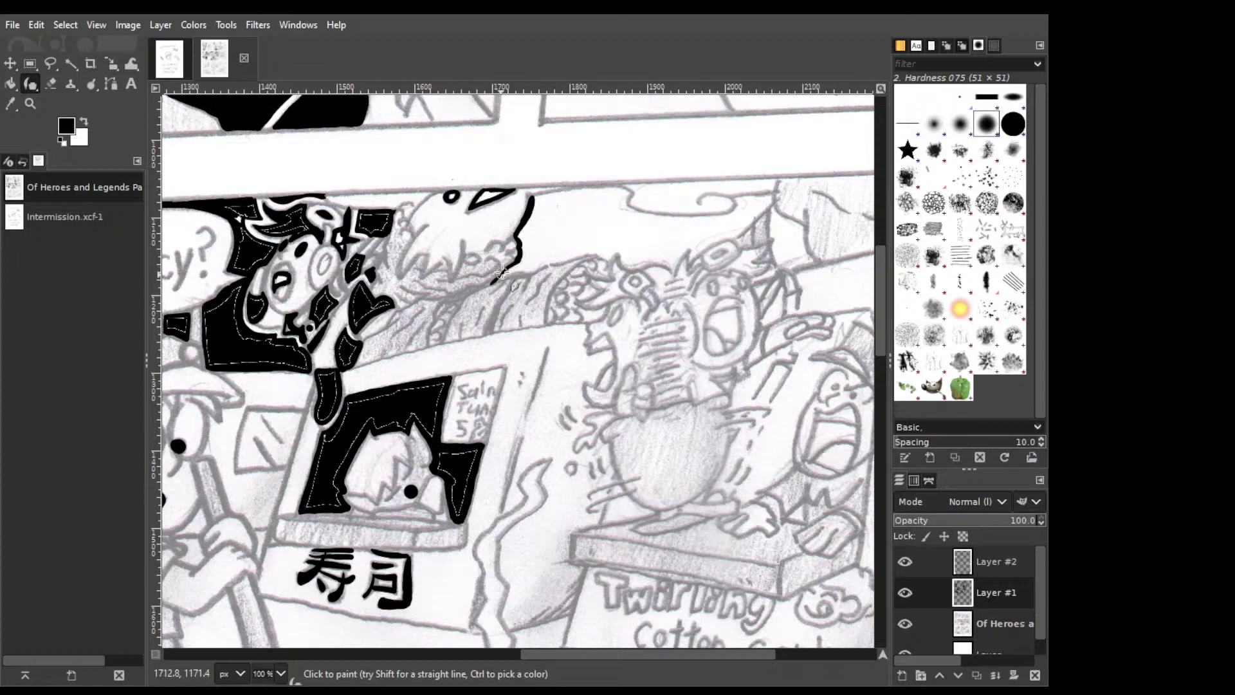
# Ink the start of the large figure's shoulder contour, running from the neck toward the character at the cotton candy stand.
pyautogui.moveTo(493, 283); pyautogui.dragTo(523, 256)
pyautogui.hotkey('ctrl', 'z')
pyautogui.hotkey('ctrl', 'z')
pyautogui.hotkey('ctrl', 'y')
pyautogui.hotkey('shift', 'e')
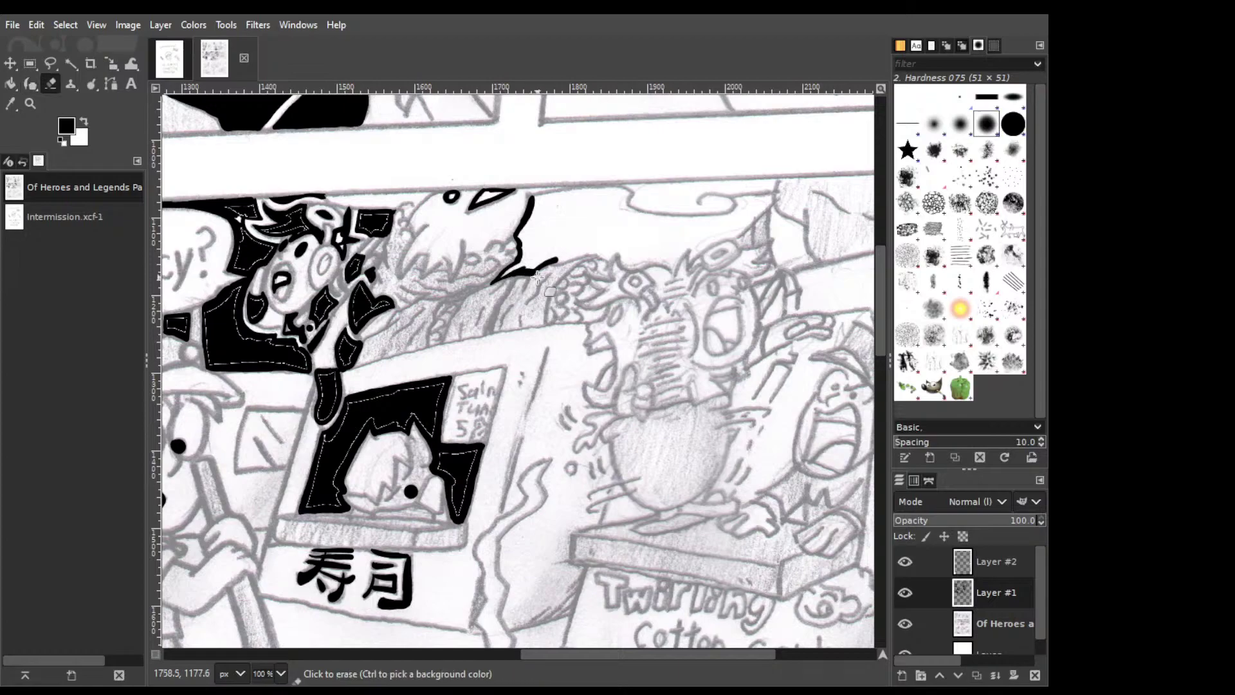
pyautogui.press('k')
pyautogui.press('ctrl')
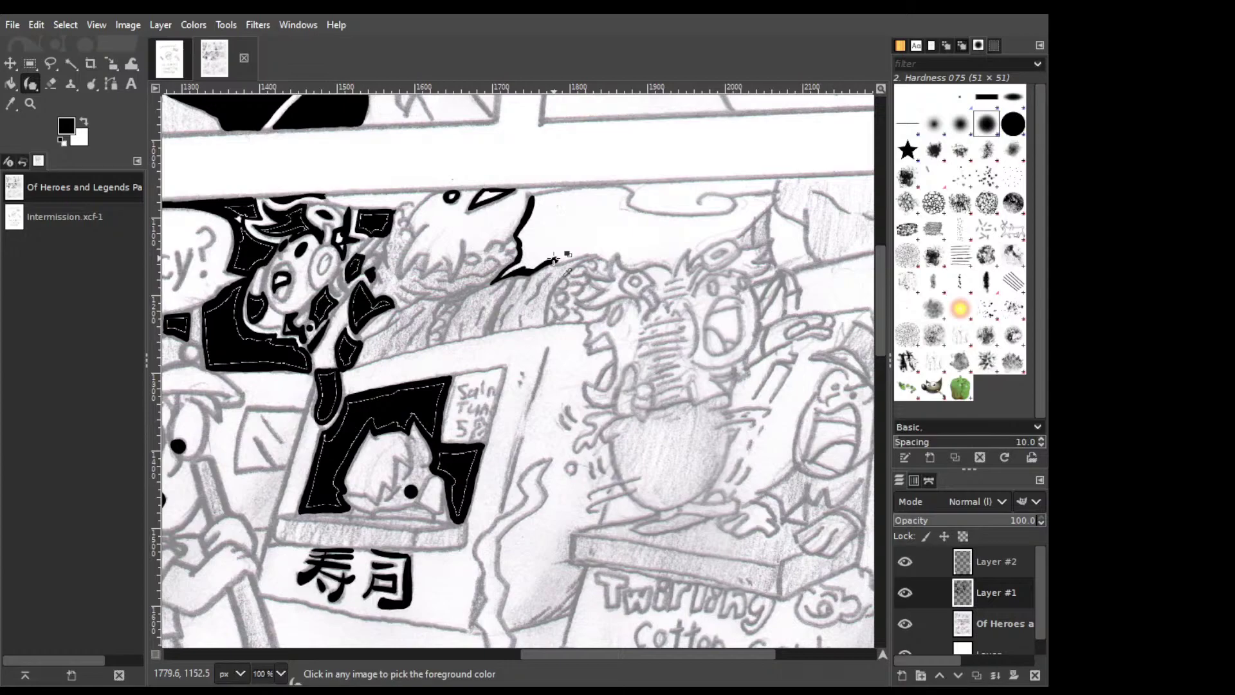
# Continue inking the large figure's shoulder contour up to the hair of the nearest character at the cotton candy stand.
pyautogui.moveTo(546, 259); pyautogui.dragTo(572, 258)
pyautogui.hotkey('ctrl', 'z')
pyautogui.moveTo(549, 260); pyautogui.dragTo(611, 253)
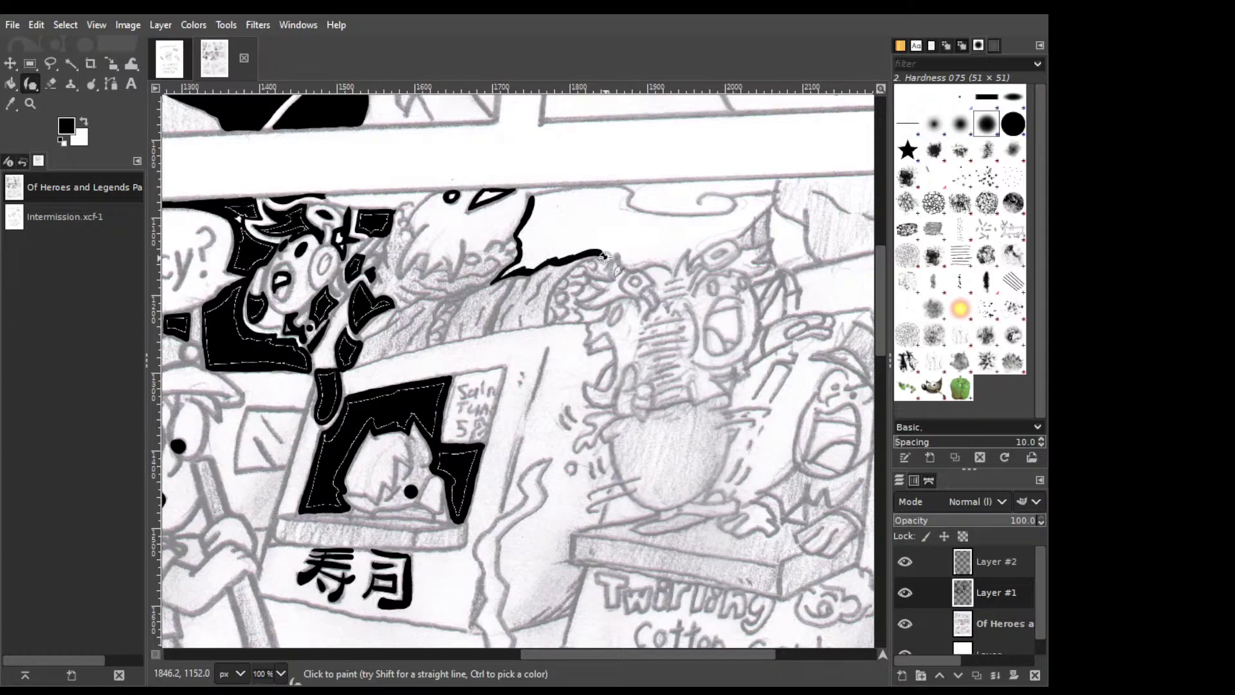
# Ink the top edge of that character's hair toward the screaming character, trimming the spike's tip with the eraser.
pyautogui.moveTo(611, 251); pyautogui.dragTo(619, 248)
pyautogui.hotkey('ctrl', 'z')
pyautogui.hotkey('shift', 'e')
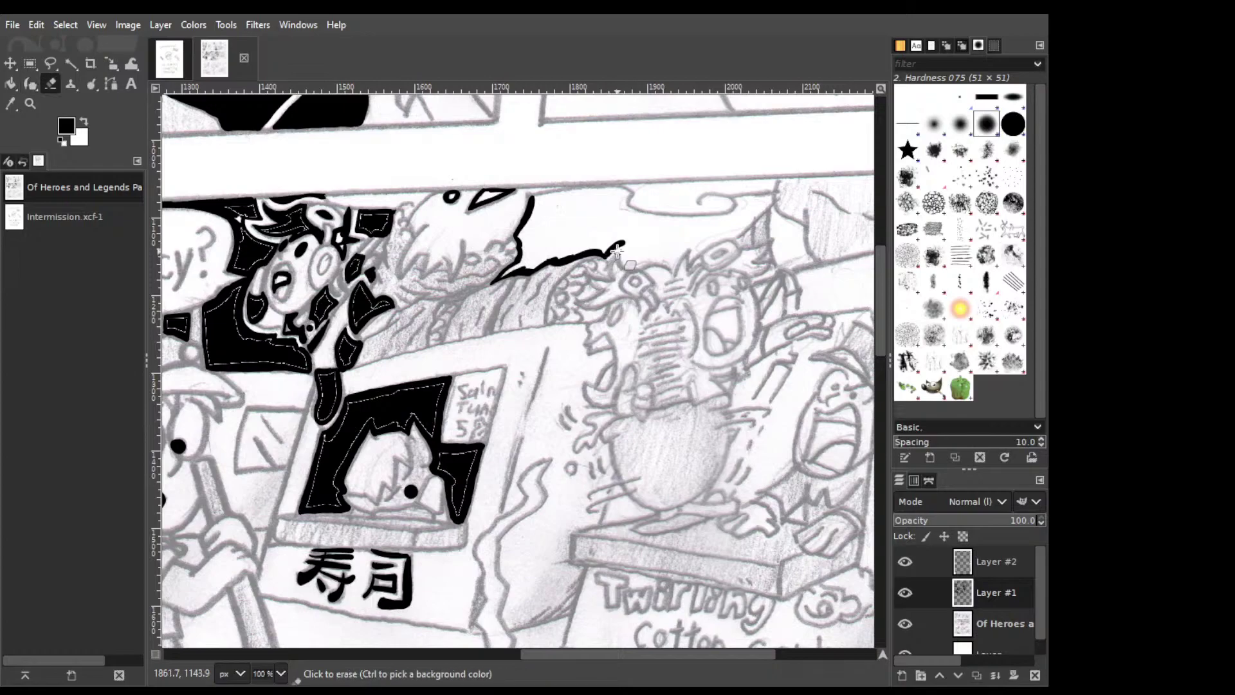
pyautogui.moveTo(616, 250); pyautogui.dragTo(622, 245)
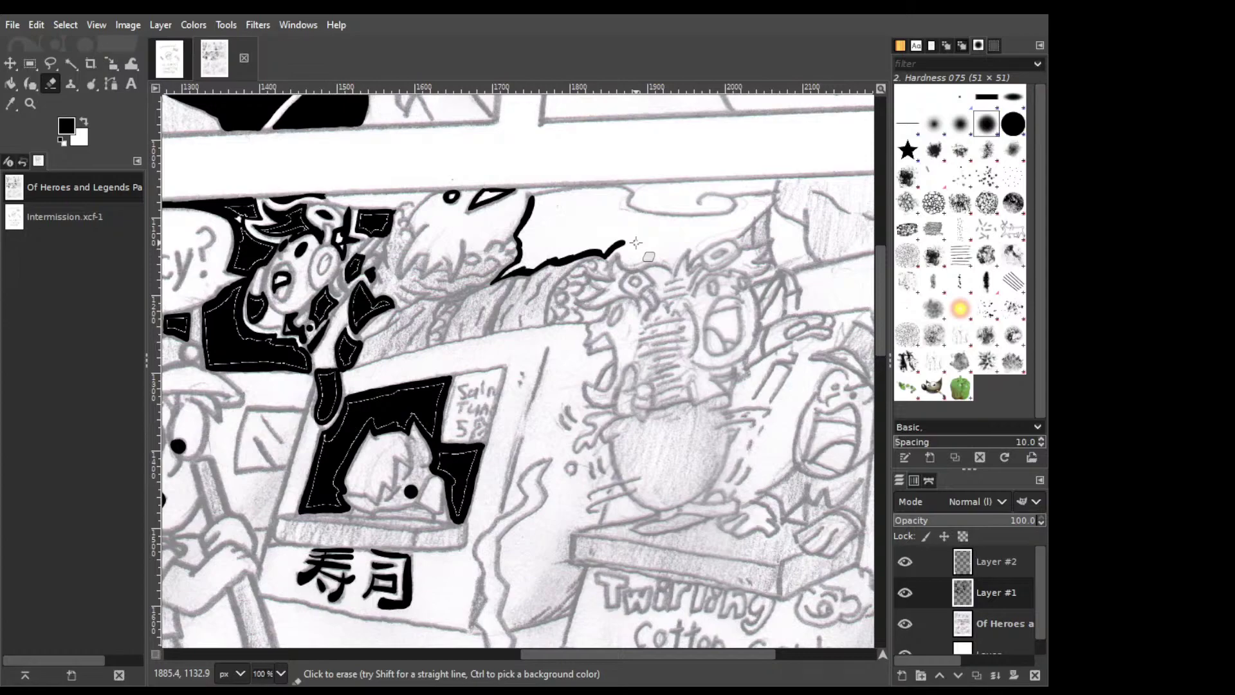
pyautogui.press('p')
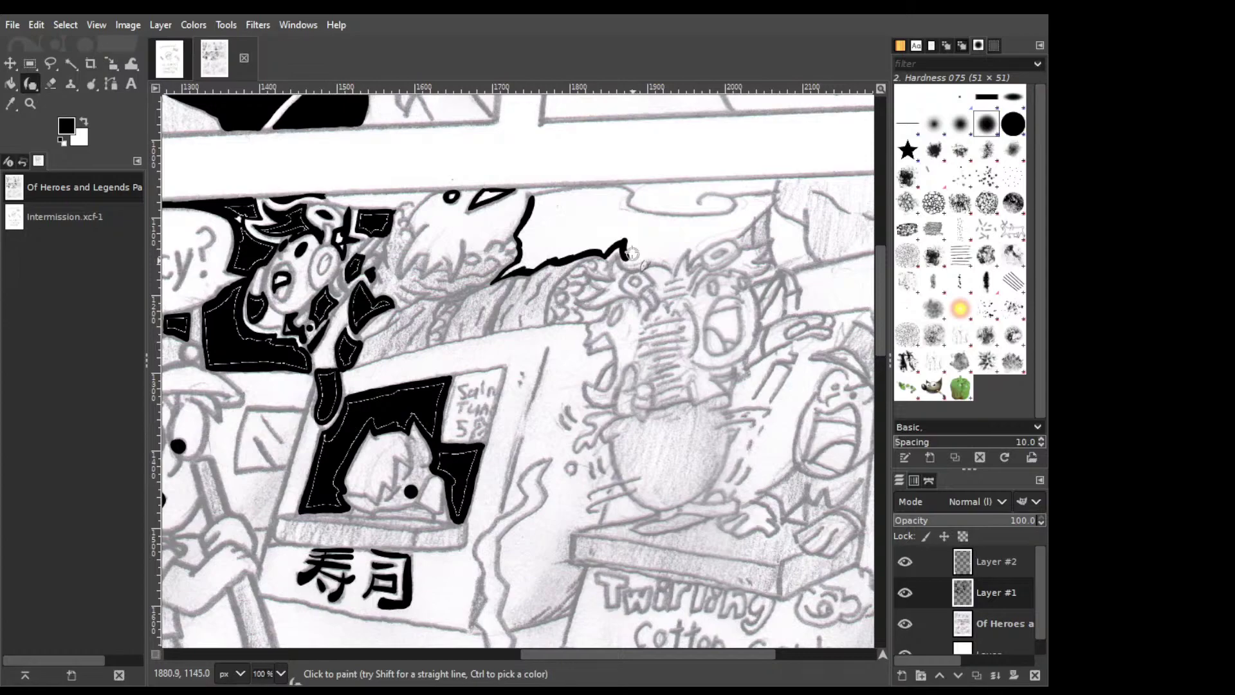
pyautogui.moveTo(624, 246); pyautogui.dragTo(673, 263)
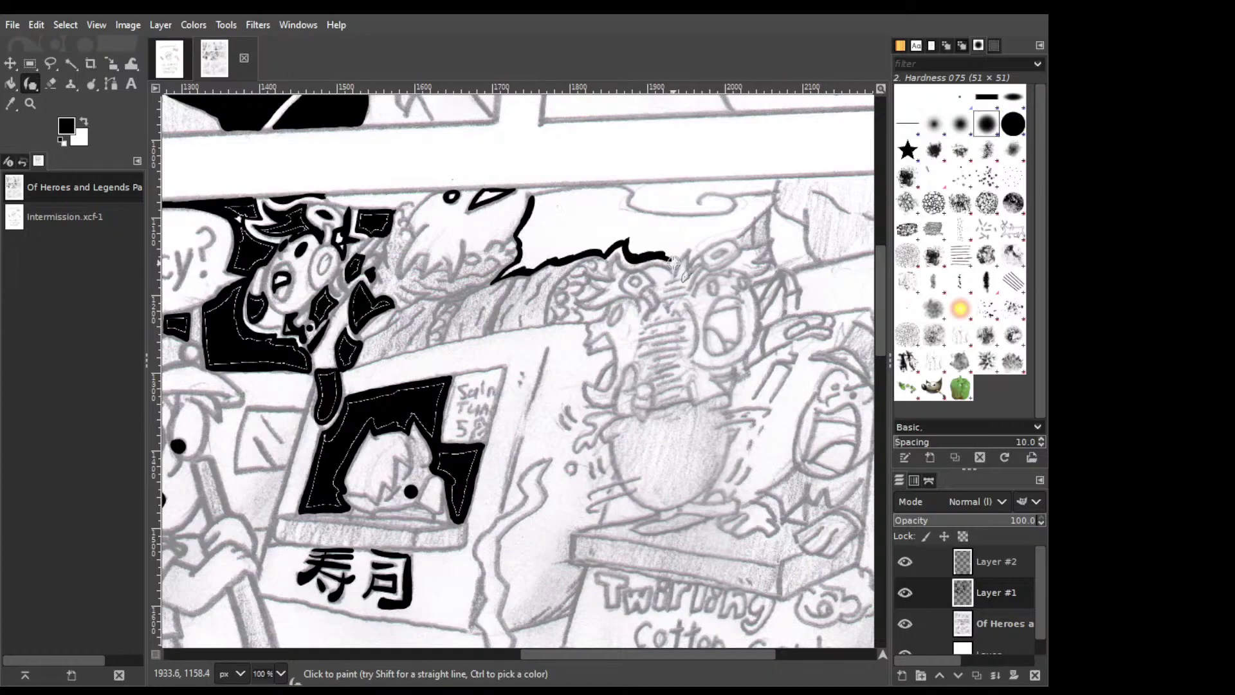
# Ink the upper hair contour of the screaming character, from the front tuft out to the tip of the long back spike.
pyautogui.moveTo(685, 240); pyautogui.dragTo(677, 251)
pyautogui.moveTo(671, 256); pyautogui.dragTo(701, 230)
pyautogui.hotkey('ctrl', 'z')
pyautogui.moveTo(698, 249); pyautogui.dragTo(706, 226)
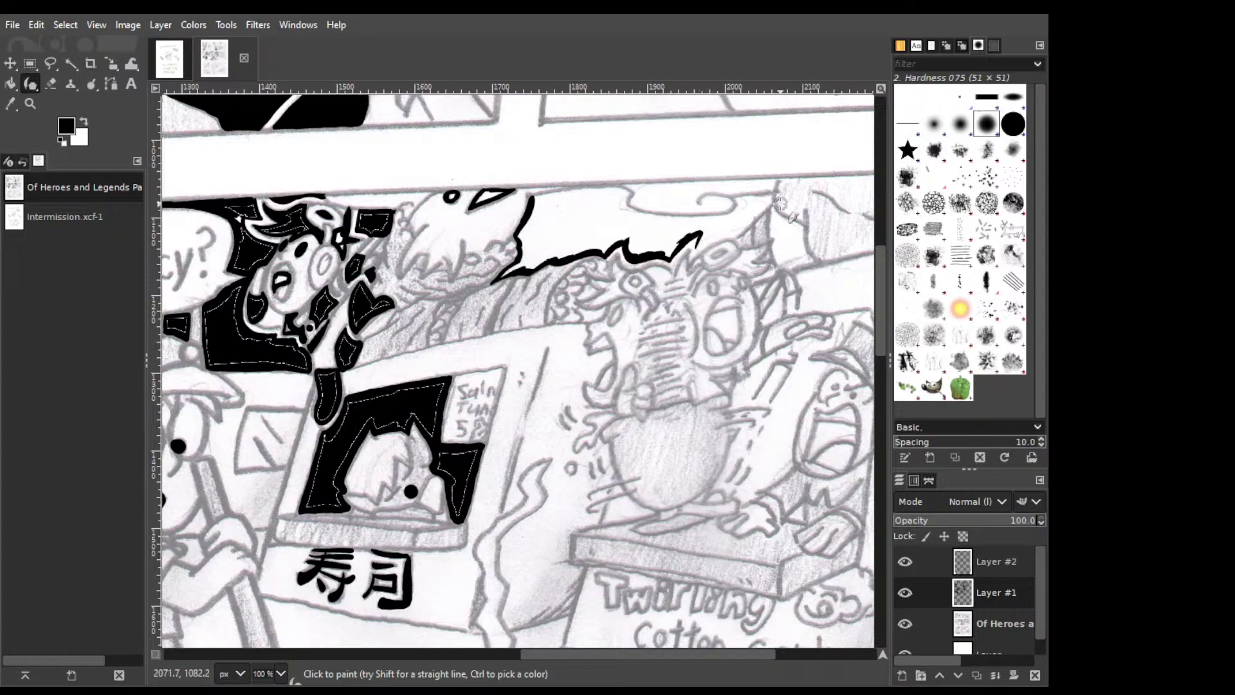
pyautogui.moveTo(775, 200)
pyautogui.mouseDown()
pyautogui.moveTo(735, 230)
pyautogui.moveTo(759, 211)
pyautogui.mouseUp()
pyautogui.moveTo(750, 219); pyautogui.dragTo(716, 240)
pyautogui.press('ctrl')
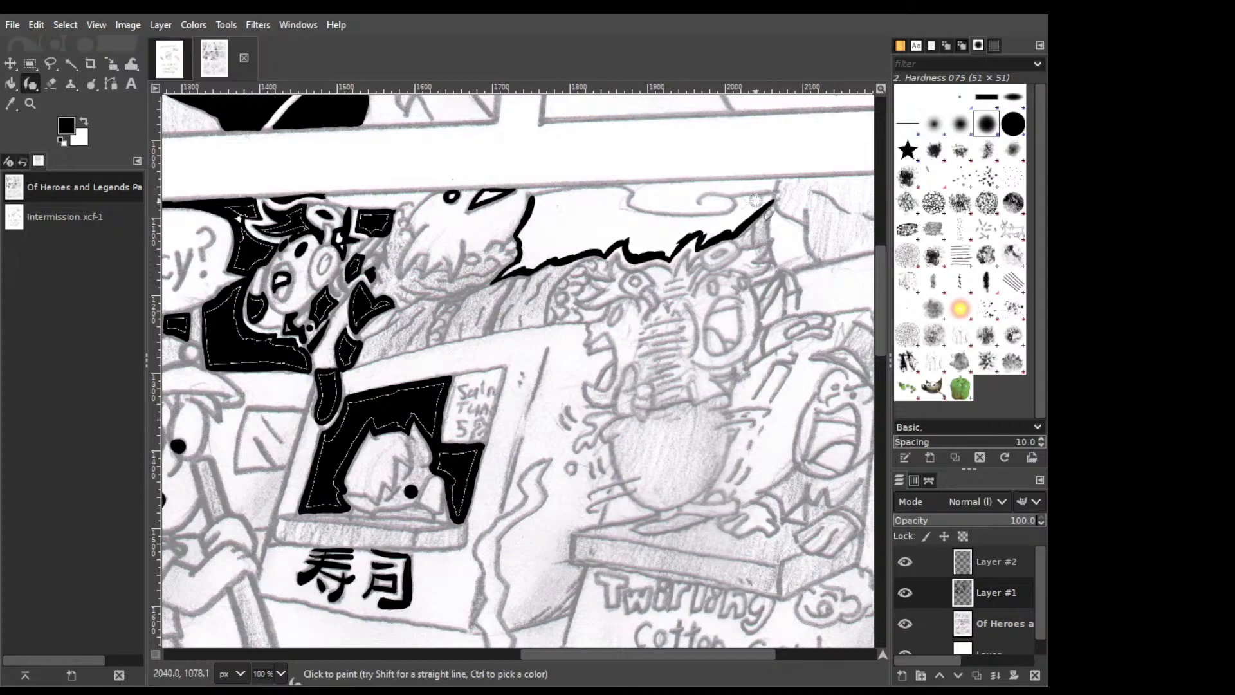
# Ink the background's edge from the hair spike's tip back to the cloud's curl, checking the line with the eraser.
pyautogui.moveTo(771, 202); pyautogui.dragTo(738, 196)
pyautogui.hotkey('shift', 'e')
pyautogui.press('ctrl')
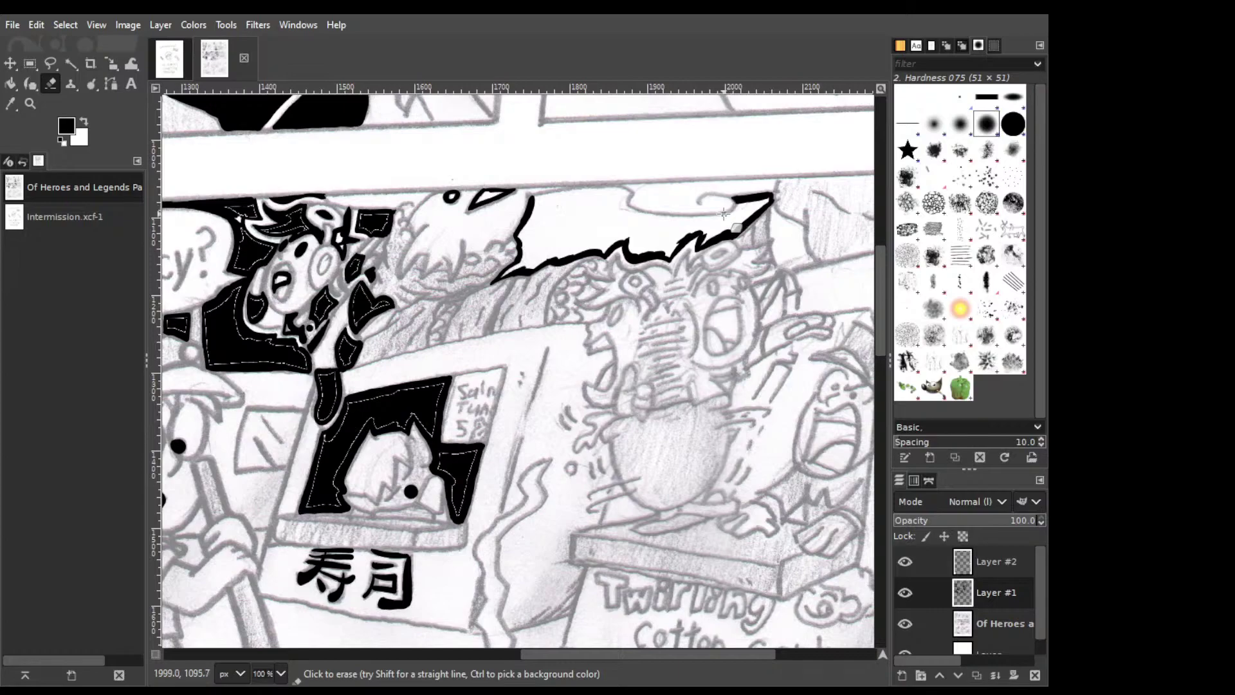
pyautogui.press('p')
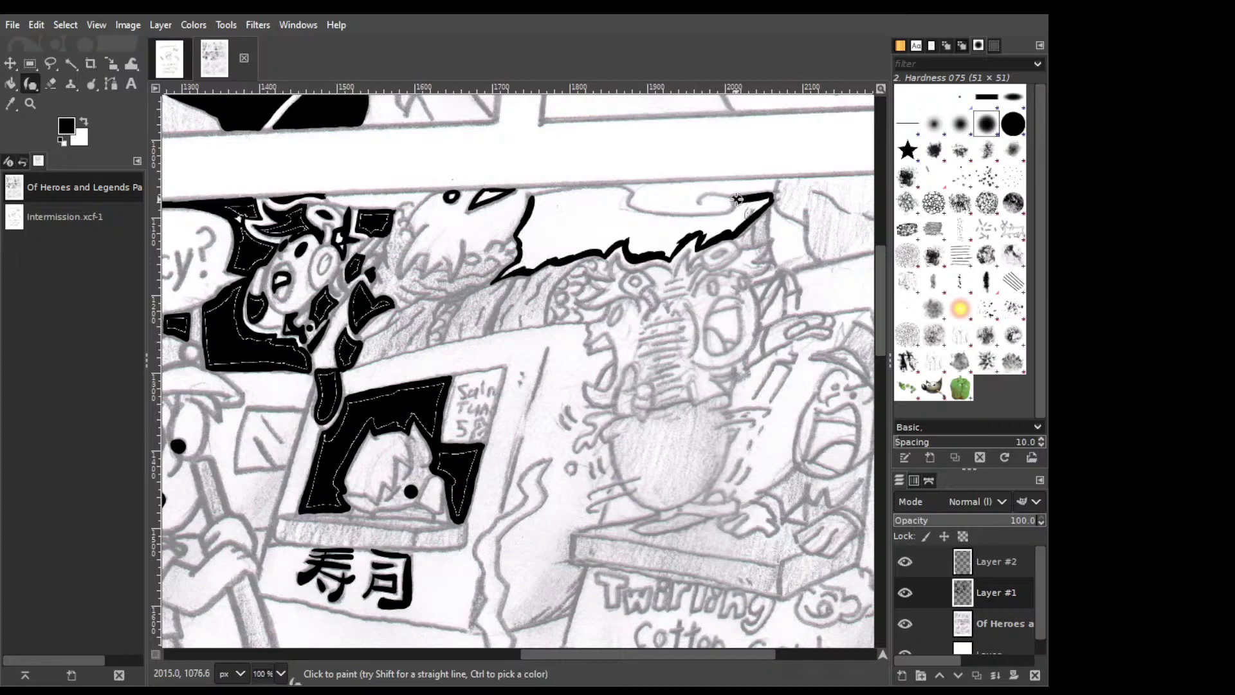
pyautogui.moveTo(737, 199); pyautogui.dragTo(702, 217)
# Close the background area along the cloud's underside and the panel's top border, and fill it with black.
pyautogui.moveTo(631, 192)
pyautogui.mouseDown()
pyautogui.moveTo(626, 204)
pyautogui.moveTo(686, 222)
pyautogui.mouseUp()
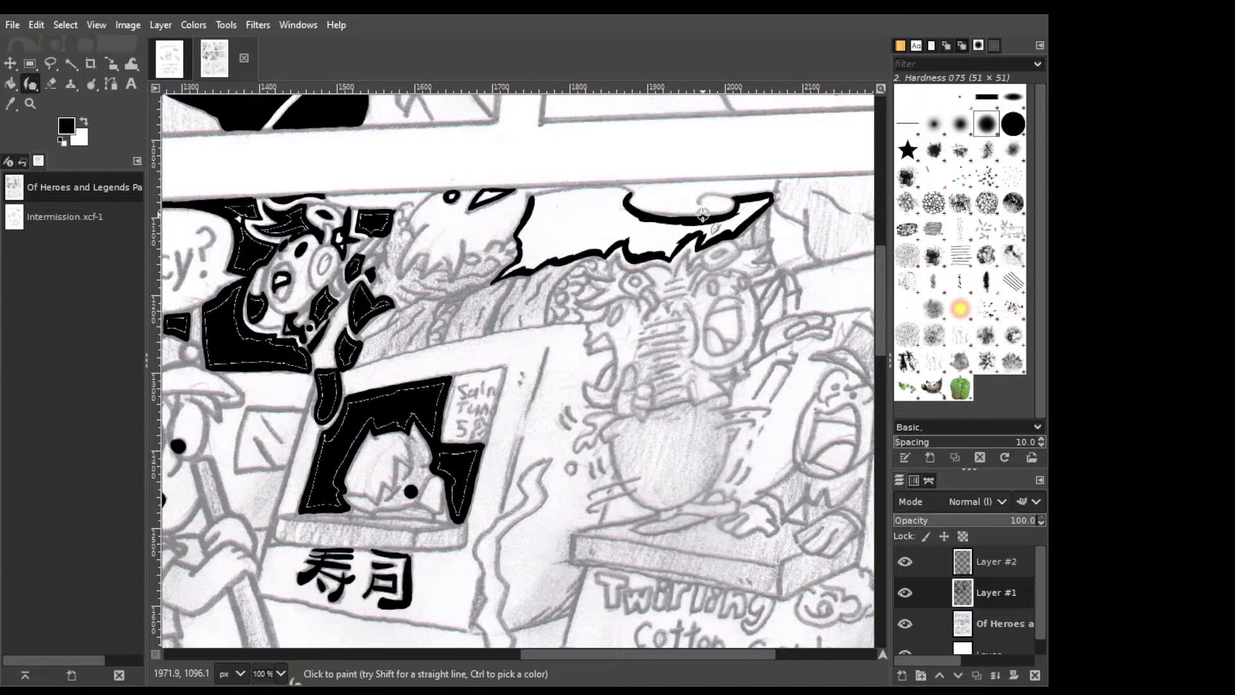
pyautogui.moveTo(694, 217); pyautogui.dragTo(661, 215)
pyautogui.moveTo(534, 197); pyautogui.dragTo(628, 192)
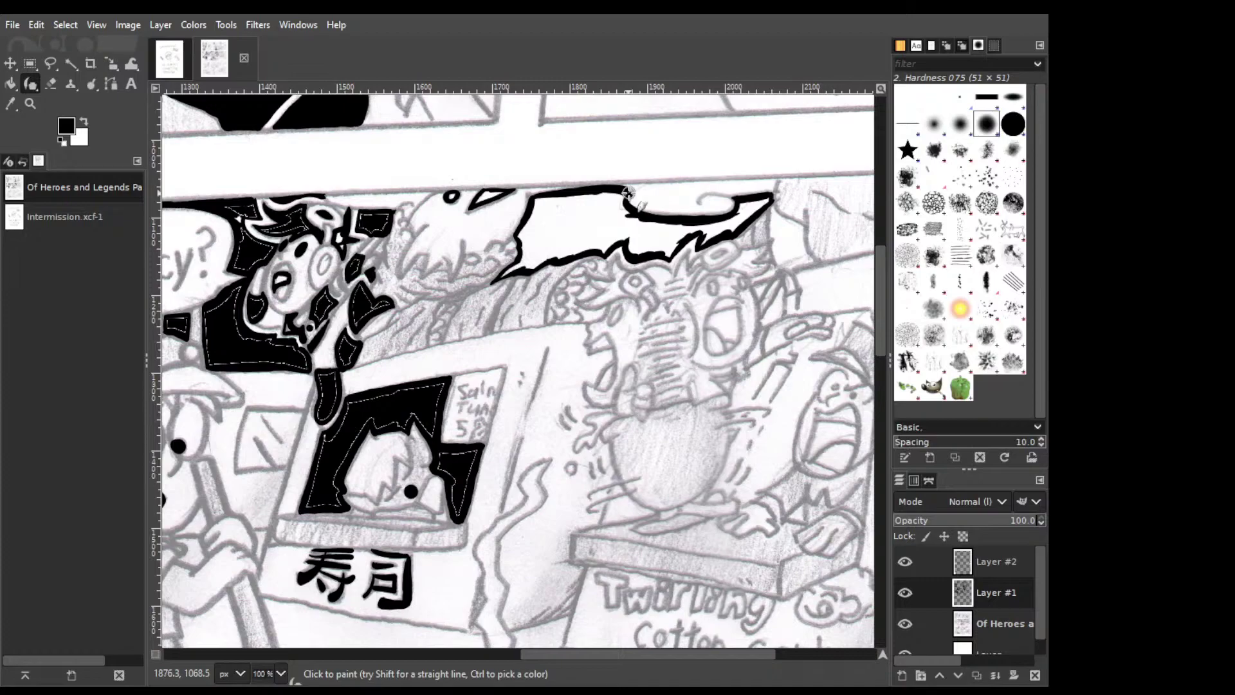
pyautogui.hotkey('shift', 'b')
pyautogui.click(590, 224)
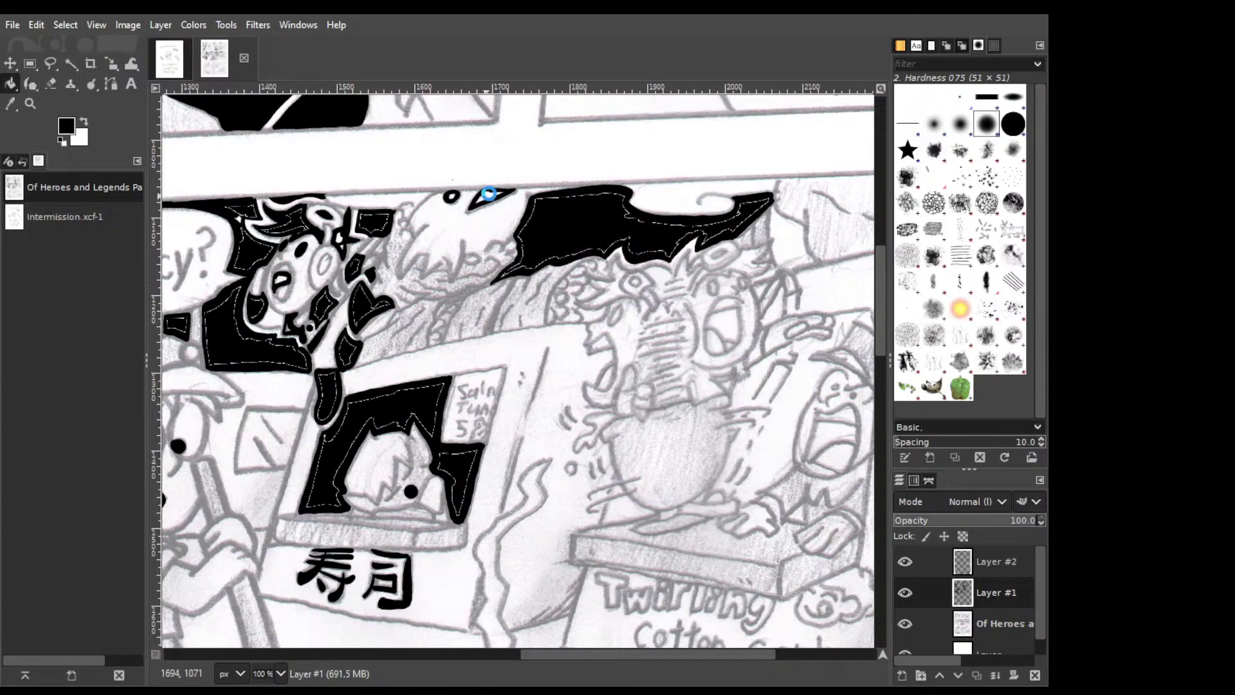
# Ink both eyes of the nearest character at the cotton candy stand in solid black.
pyautogui.press('p')
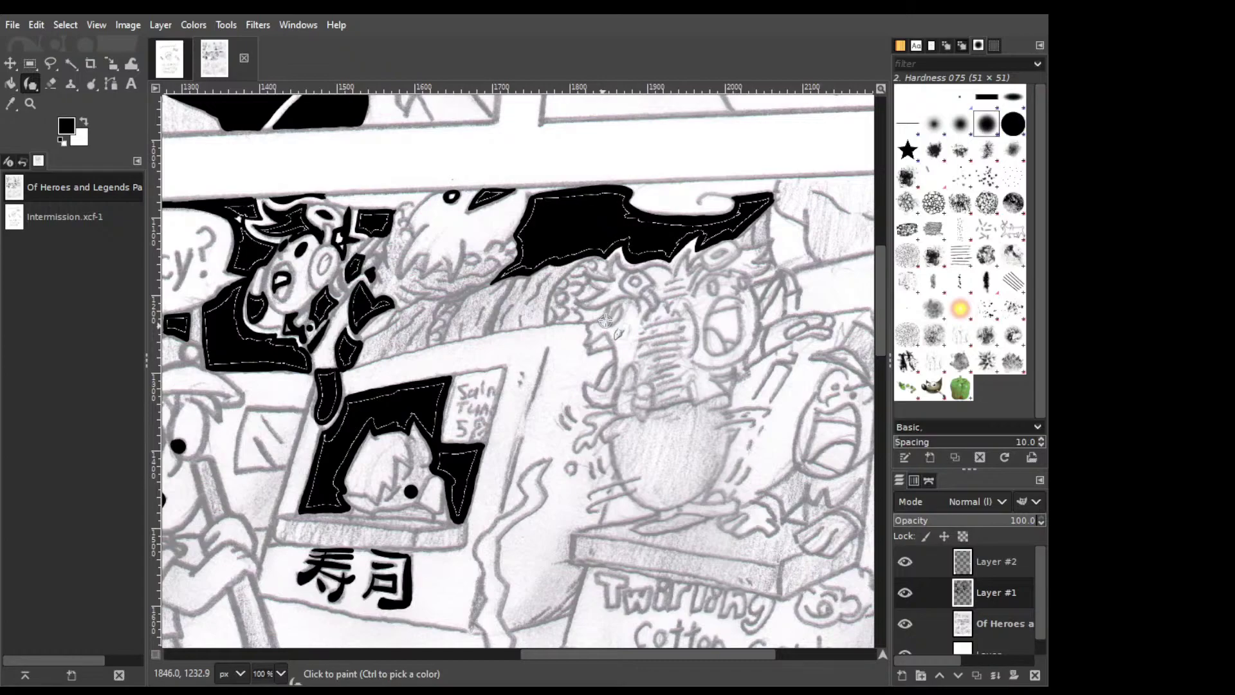
pyautogui.moveTo(619, 308); pyautogui.dragTo(610, 317)
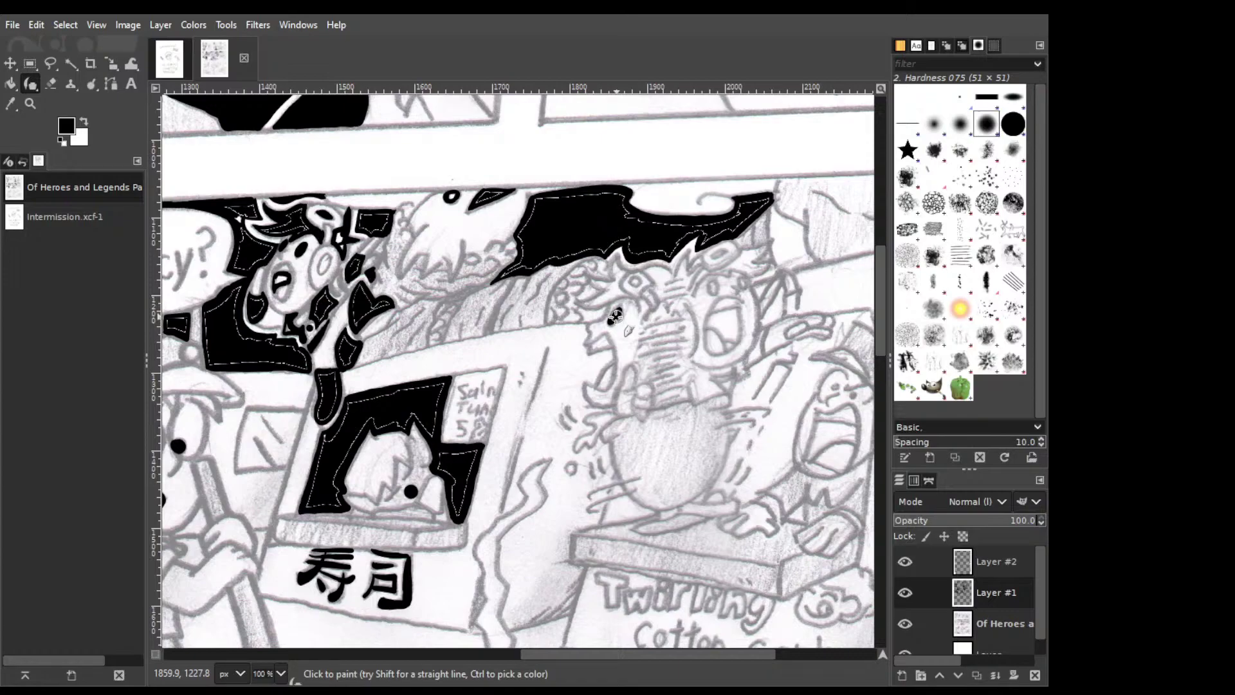
pyautogui.click(633, 280)
# Outline the spiky hair tufts around the eyes of the nearest character at the stand.
pyautogui.moveTo(633, 278)
pyautogui.mouseDown()
pyautogui.moveTo(613, 263)
pyautogui.moveTo(618, 252)
pyautogui.moveTo(609, 267)
pyautogui.mouseUp()
pyautogui.hotkey('ctrl', 'z')
pyautogui.moveTo(617, 263)
pyautogui.mouseDown()
pyautogui.moveTo(590, 261)
pyautogui.moveTo(584, 293)
pyautogui.mouseUp()
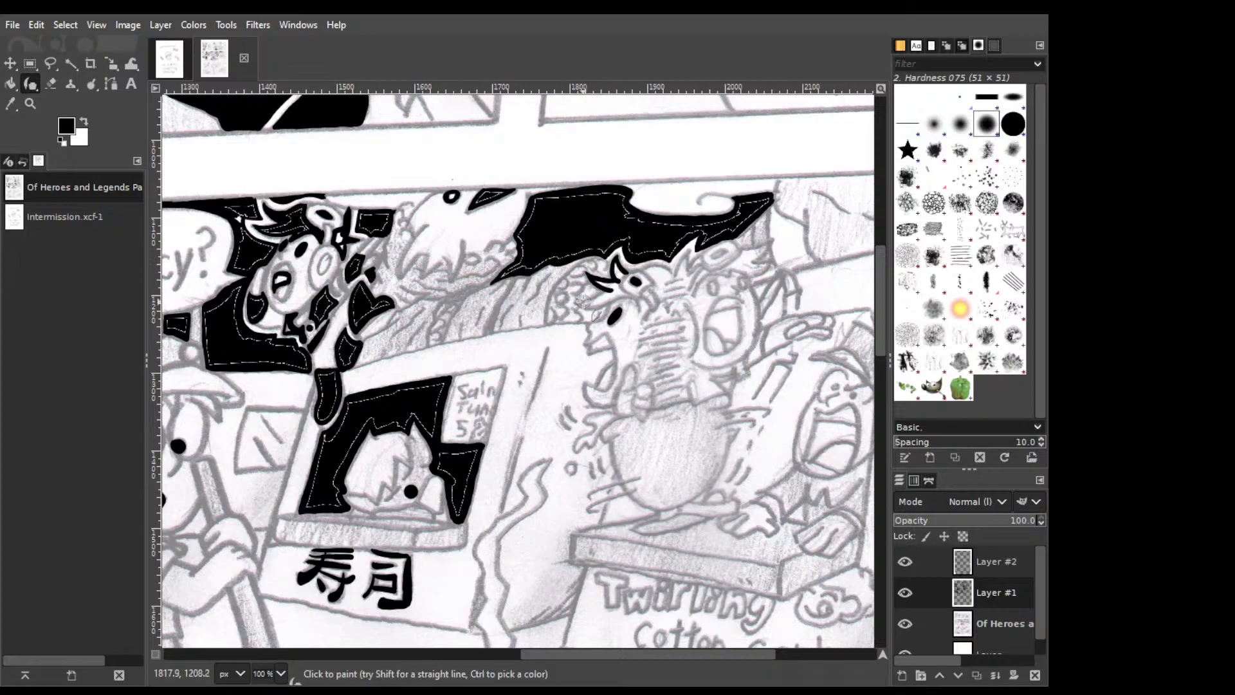
pyautogui.moveTo(578, 301); pyautogui.dragTo(595, 298)
pyautogui.moveTo(594, 298); pyautogui.dragTo(626, 296)
pyautogui.moveTo(629, 272); pyautogui.dragTo(643, 276)
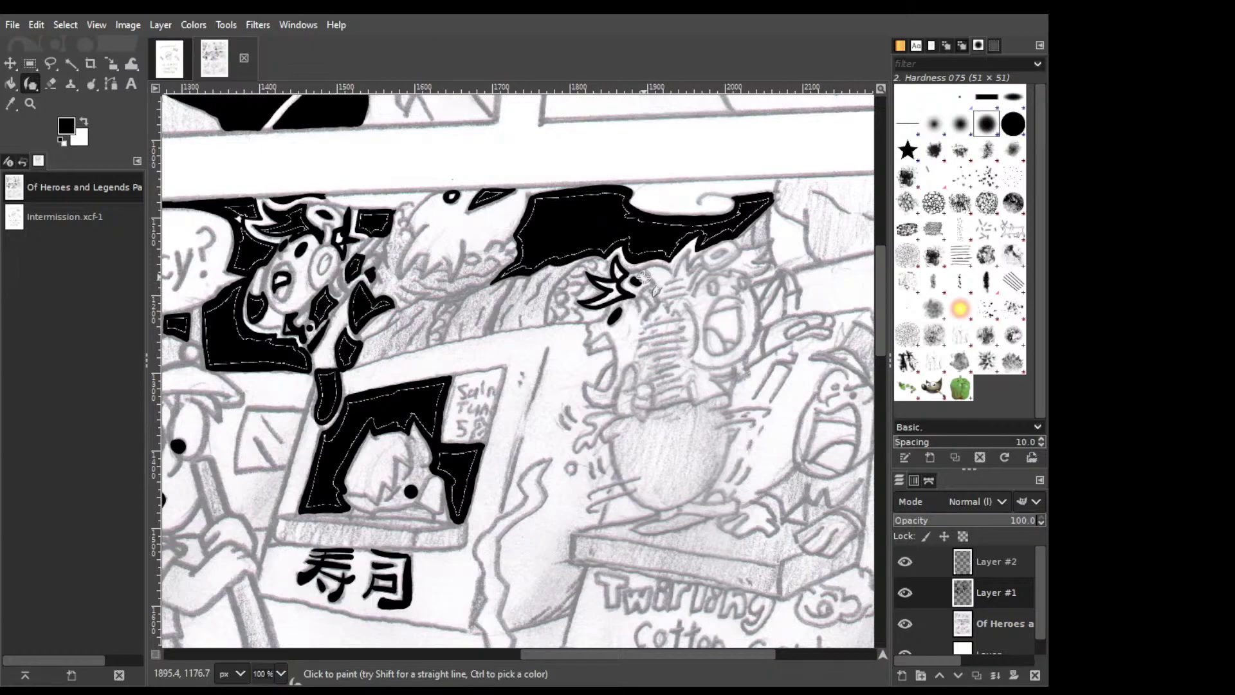
# Erase the stray ink inside the hair tufts and fill them with black.
pyautogui.hotkey('shift', 'e')
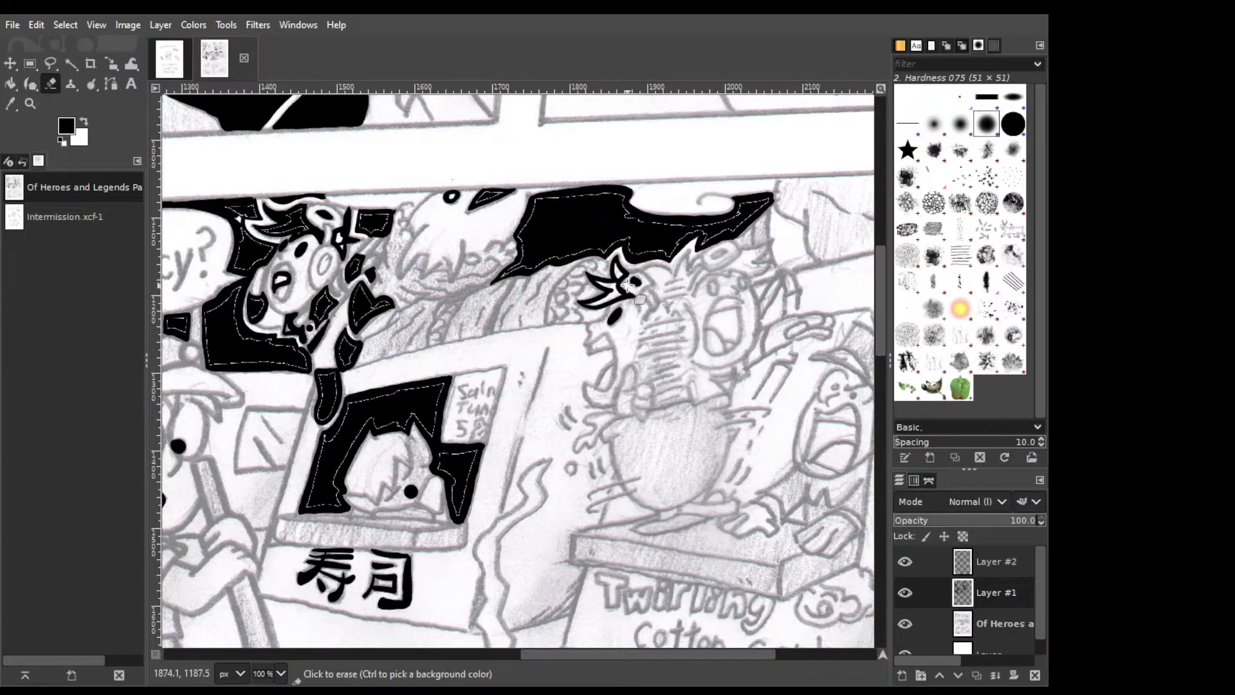
pyautogui.moveTo(626, 285); pyautogui.dragTo(653, 281)
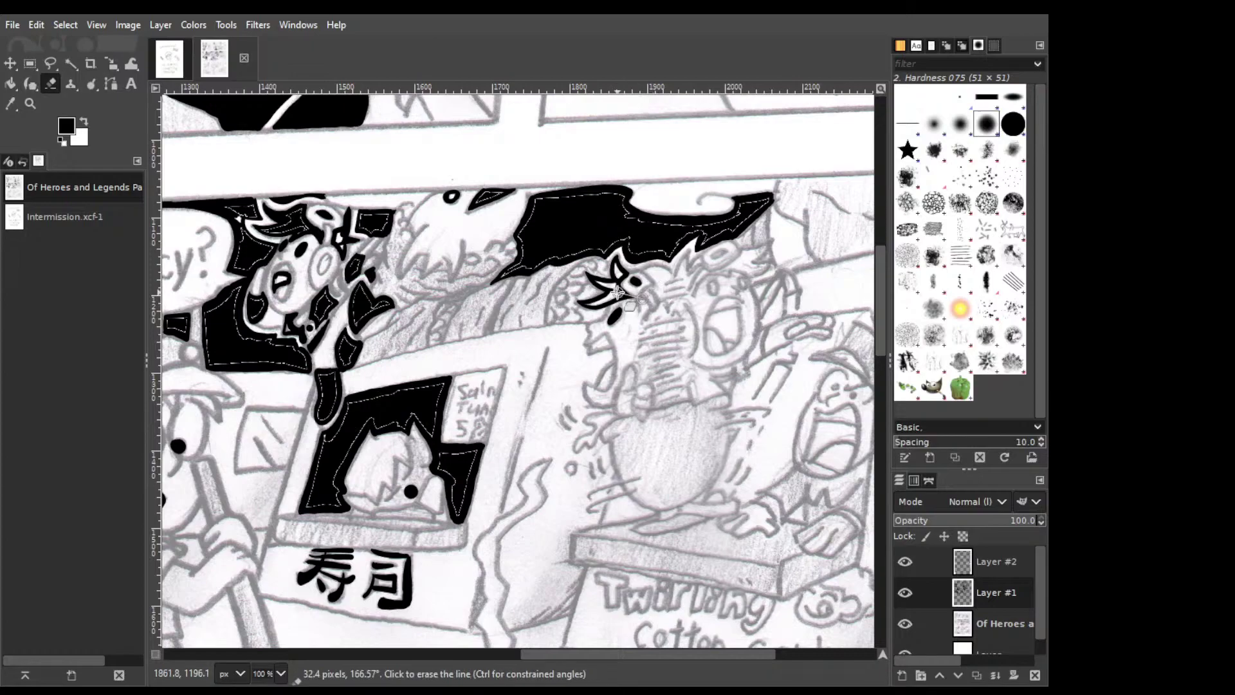
pyautogui.hotkey('shift', 'b')
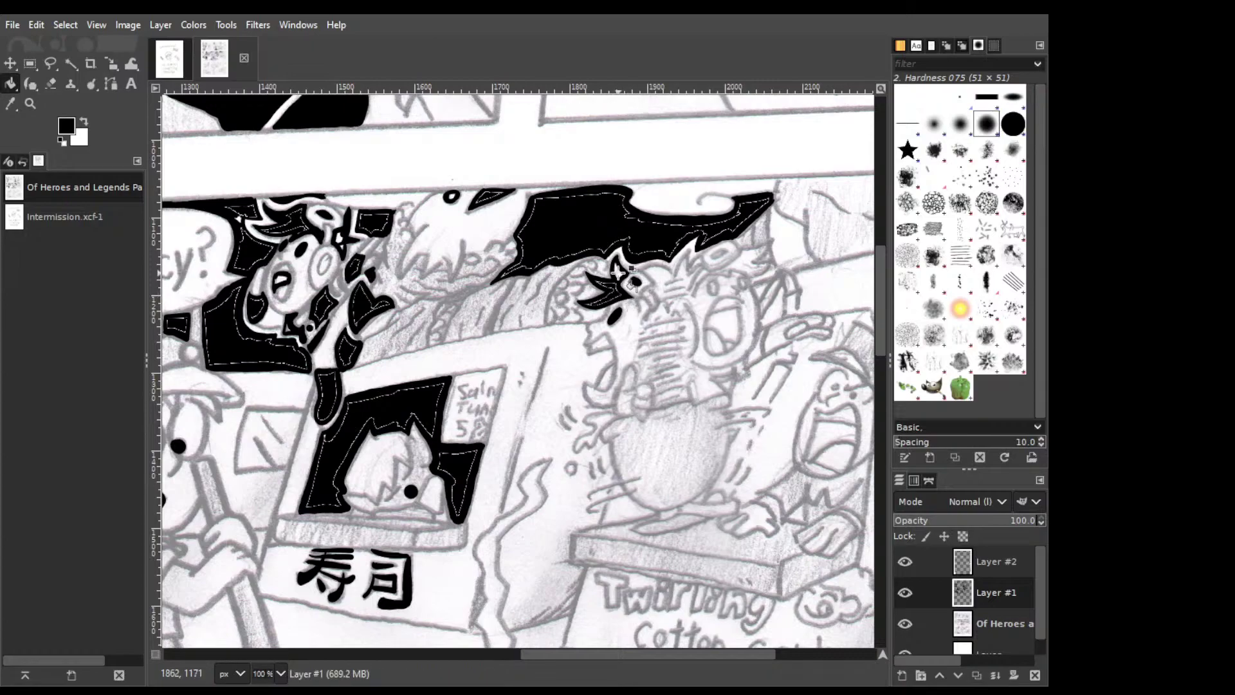
pyautogui.press('p')
pyautogui.moveTo(665, 267); pyautogui.dragTo(673, 276)
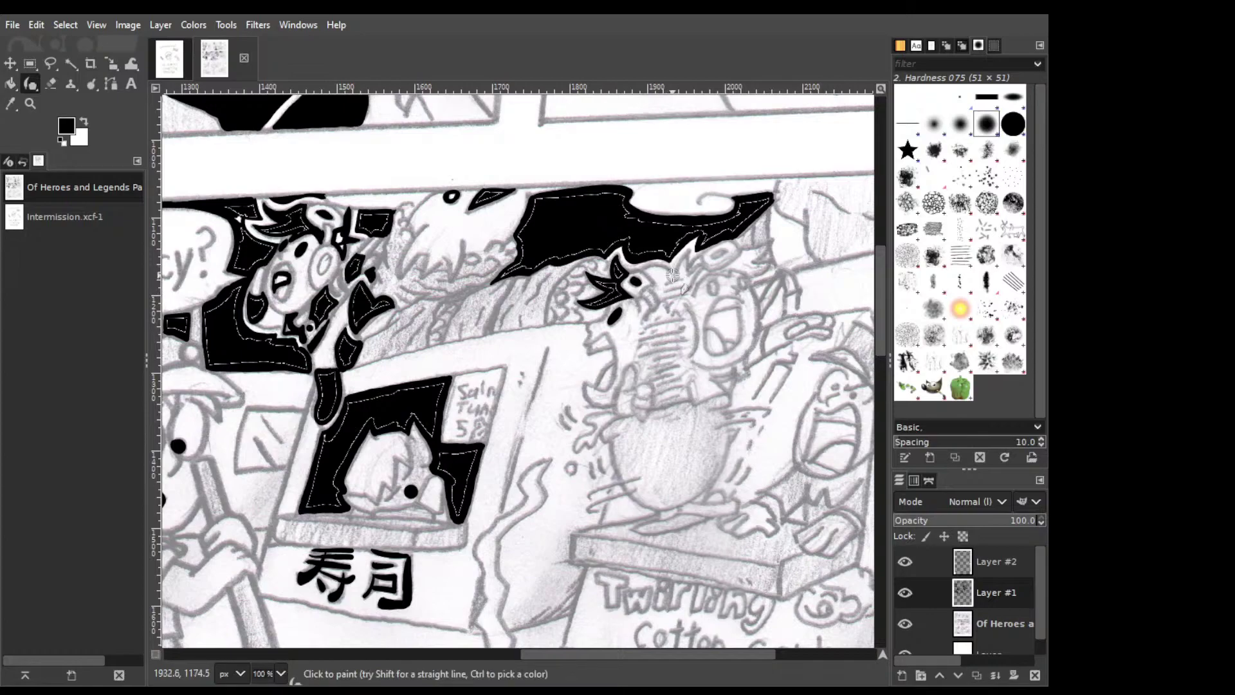
pyautogui.moveTo(669, 281); pyautogui.dragTo(675, 290)
pyautogui.hotkey('ctrl', 'z')
pyautogui.moveTo(667, 286); pyautogui.dragTo(669, 292)
pyautogui.hotkey('ctrl', 'z')
# Save the image and ink the short hair strands beside the eye, between the two characters' faces.
pyautogui.hotkey('ctrl', 's')
pyautogui.moveTo(641, 310); pyautogui.dragTo(643, 317)
pyautogui.moveTo(649, 274); pyautogui.dragTo(655, 282)
pyautogui.press('ctrl')
pyautogui.moveTo(653, 280); pyautogui.dragTo(655, 267)
pyautogui.moveTo(653, 270); pyautogui.dragTo(671, 279)
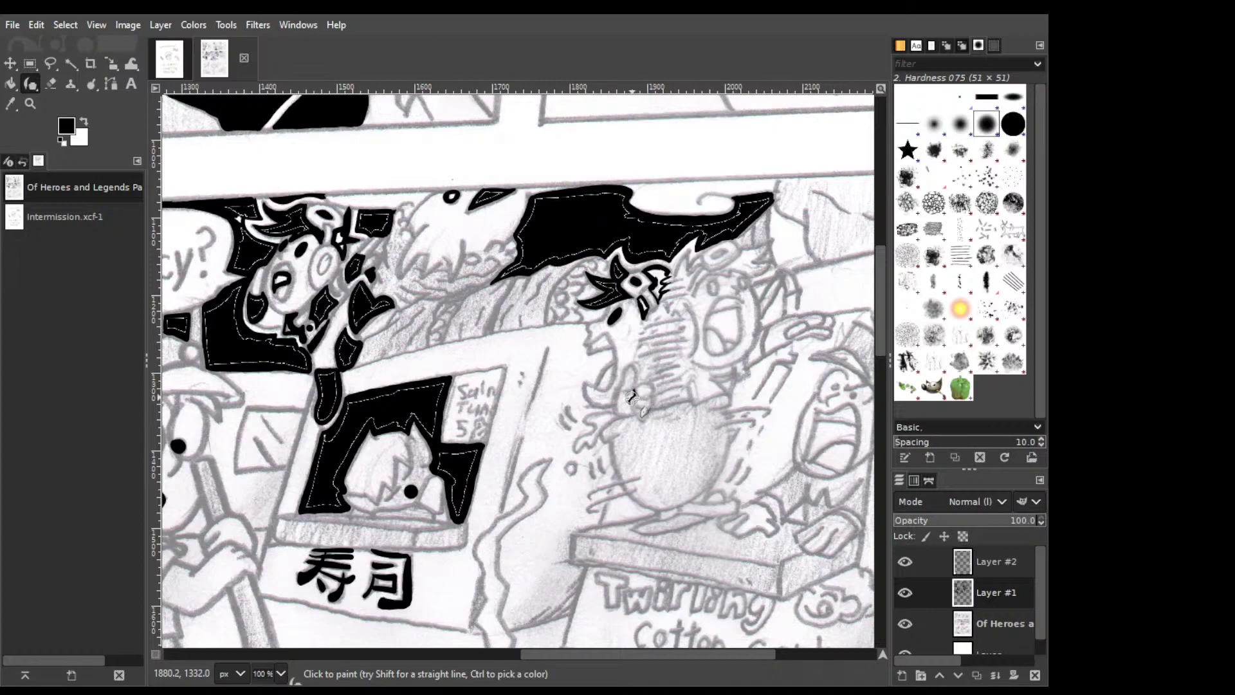
# Outline the small patch just above the bowl's rim, below the nearest character's face, and fill it with black.
pyautogui.moveTo(633, 397); pyautogui.dragTo(629, 408)
pyautogui.press('ctrl')
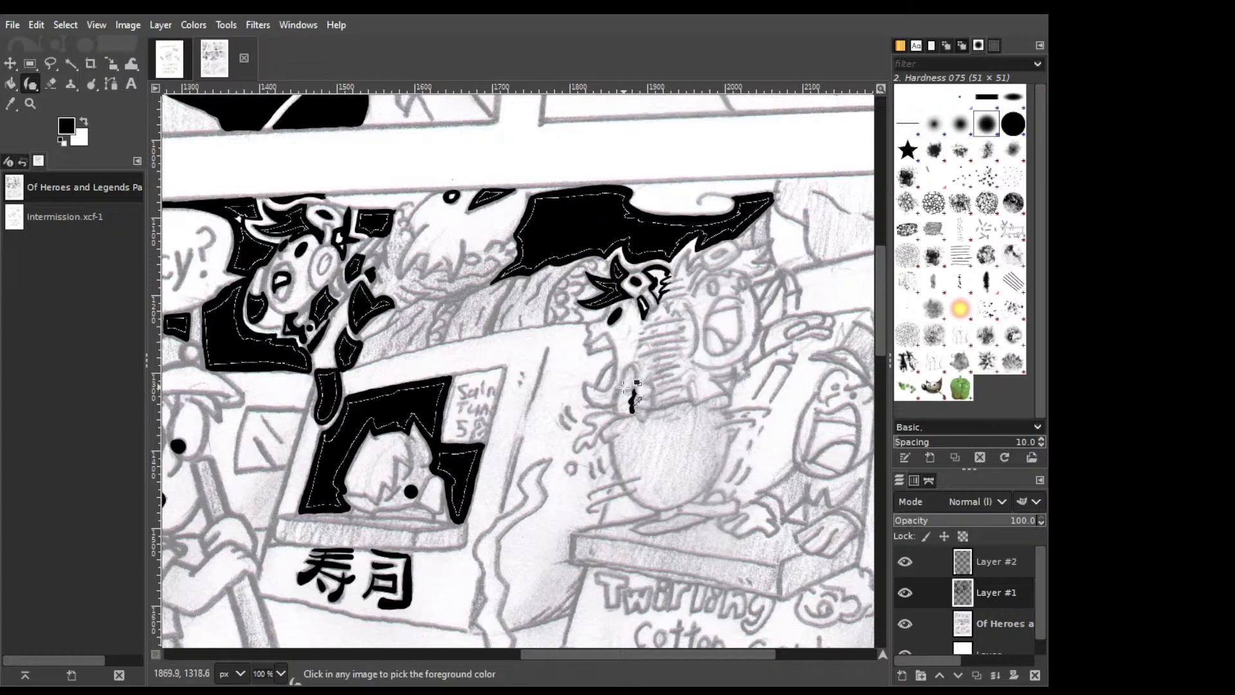
pyautogui.moveTo(619, 384)
pyautogui.mouseDown()
pyautogui.moveTo(624, 412)
pyautogui.moveTo(635, 400)
pyautogui.mouseUp()
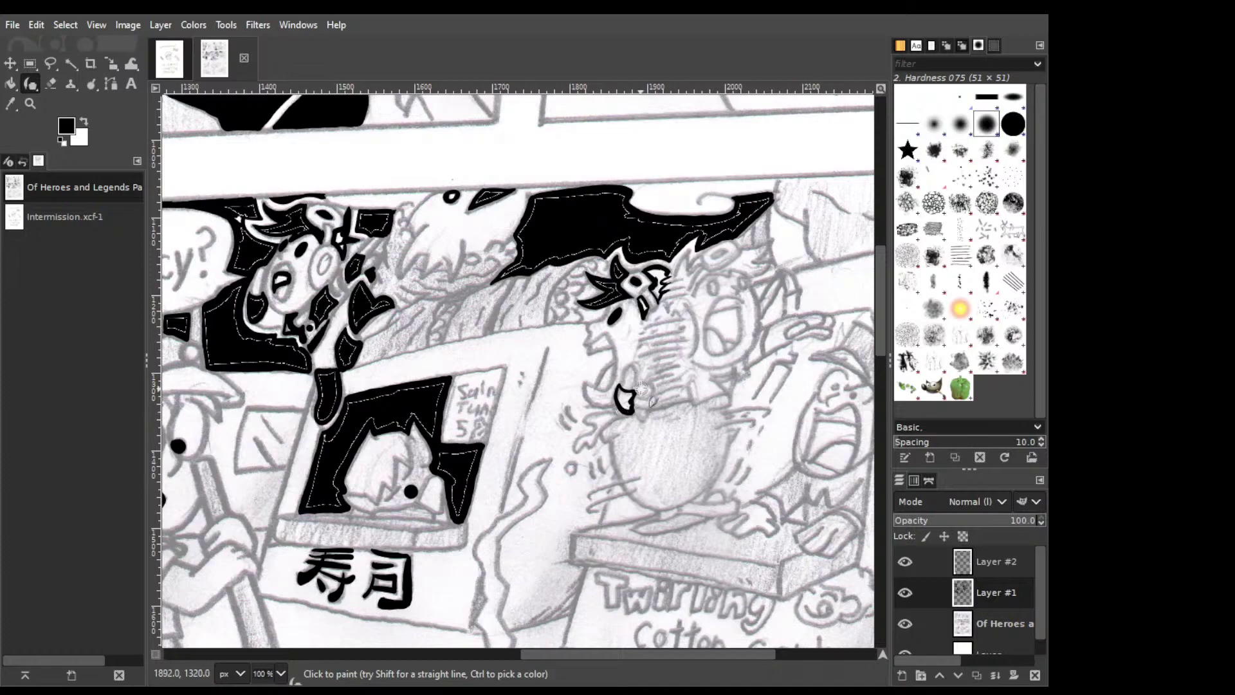
pyautogui.moveTo(637, 384)
pyautogui.mouseDown()
pyautogui.moveTo(616, 408)
pyautogui.moveTo(643, 390)
pyautogui.mouseUp()
pyautogui.hotkey('ctrl', 'z')
pyautogui.hotkey('shift', 'b')
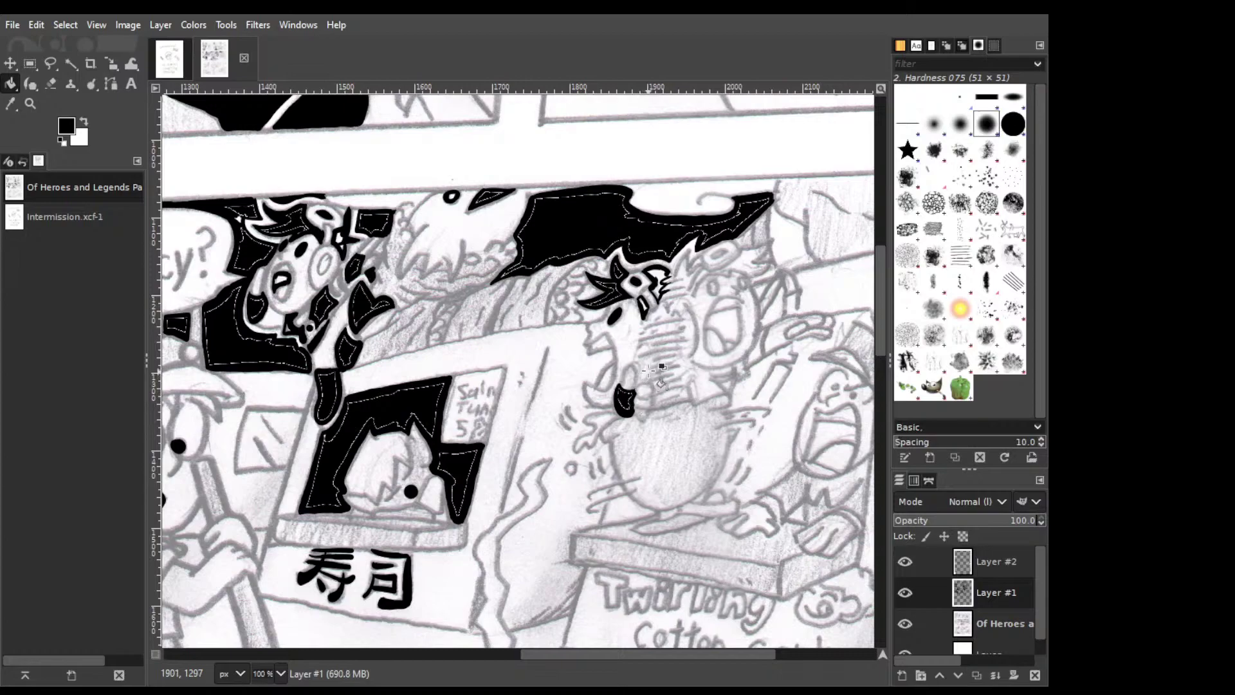
# Ink the dark shapes below the screaming character's chin, from the bowl's rim up to the side of the jaw.
pyautogui.press('k')
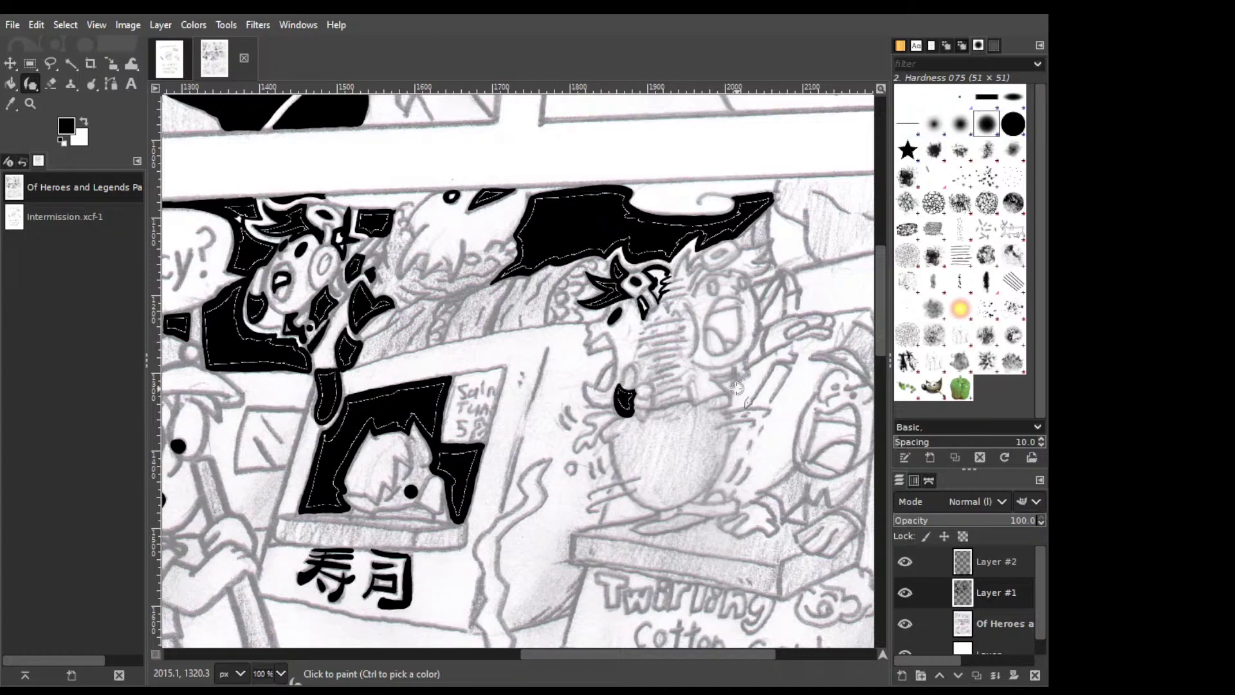
pyautogui.moveTo(718, 383); pyautogui.dragTo(726, 392)
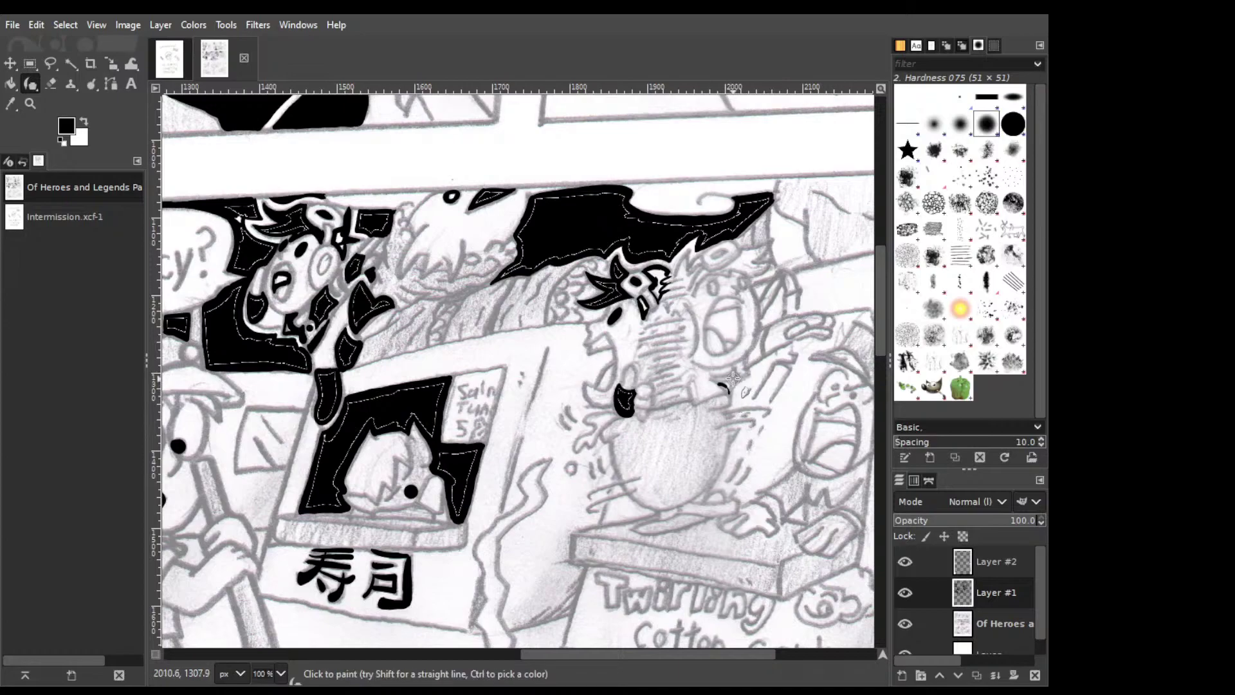
pyautogui.moveTo(733, 378)
pyautogui.mouseDown()
pyautogui.moveTo(721, 371)
pyautogui.moveTo(713, 386)
pyautogui.moveTo(725, 379)
pyautogui.mouseUp()
pyautogui.moveTo(706, 397); pyautogui.dragTo(693, 399)
pyautogui.moveTo(703, 373); pyautogui.dragTo(718, 384)
pyautogui.moveTo(746, 360)
pyautogui.mouseDown()
pyautogui.moveTo(724, 386)
pyautogui.moveTo(746, 358)
pyautogui.mouseUp()
pyautogui.moveTo(740, 360)
pyautogui.mouseDown()
pyautogui.moveTo(727, 388)
pyautogui.moveTo(737, 380)
pyautogui.mouseUp()
pyautogui.press('ctrl')
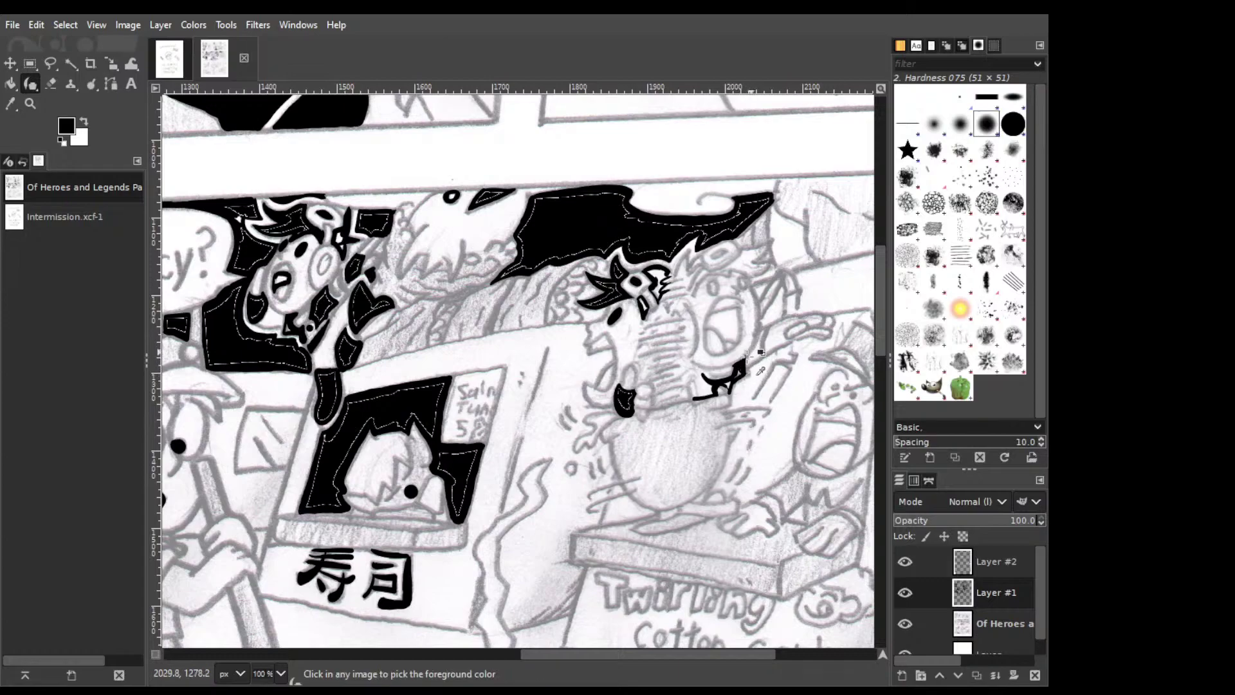
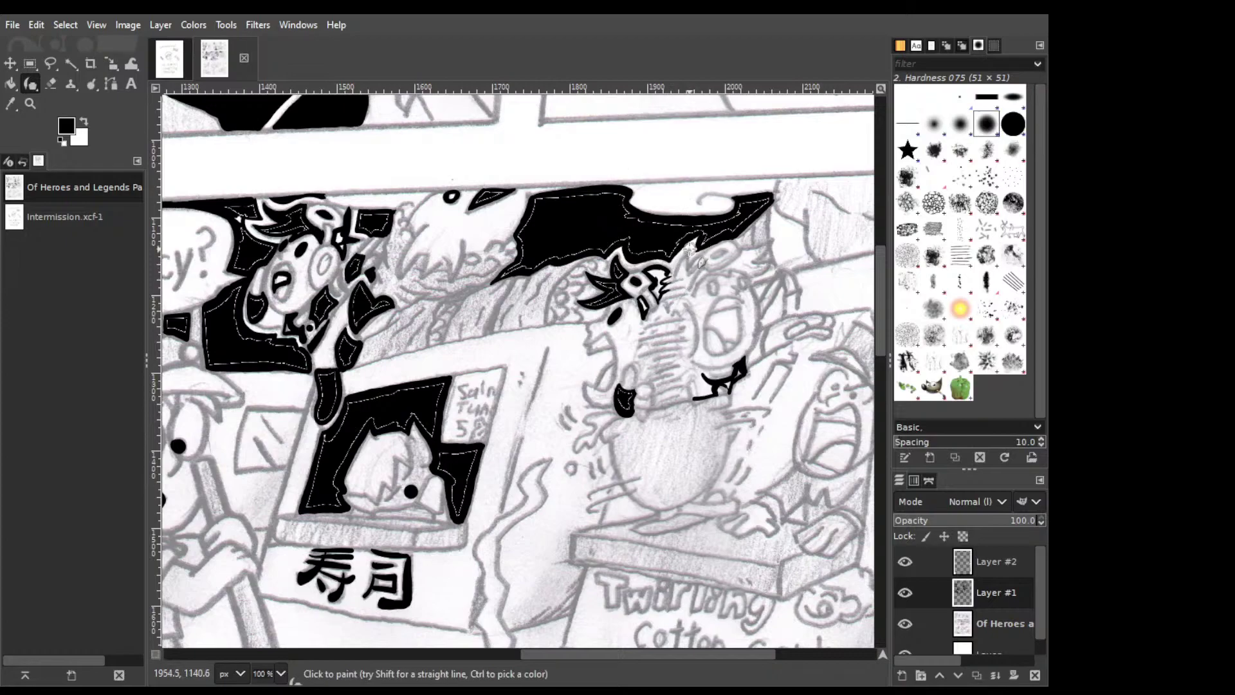
# Ink the front hair tuft above the screaming character's face and dot in both of the pupils.
pyautogui.moveTo(676, 272); pyautogui.dragTo(692, 254)
pyautogui.moveTo(692, 254); pyautogui.dragTo(685, 265)
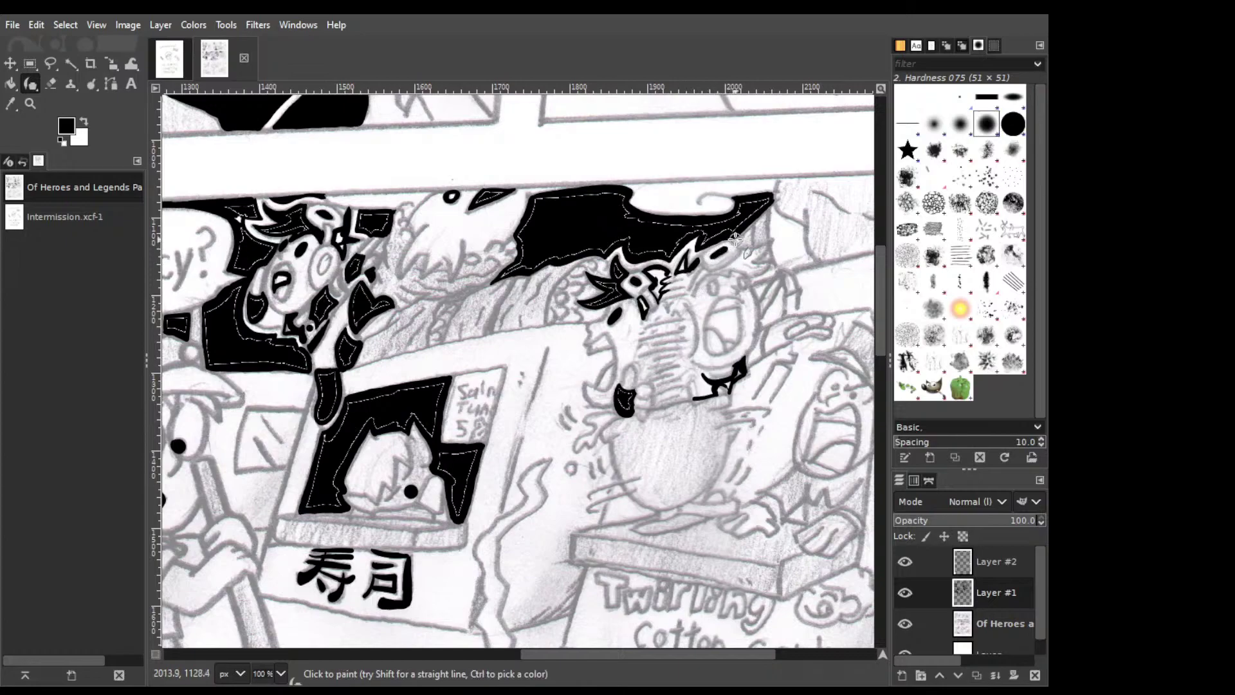
pyautogui.click(712, 284)
pyautogui.click(743, 282)
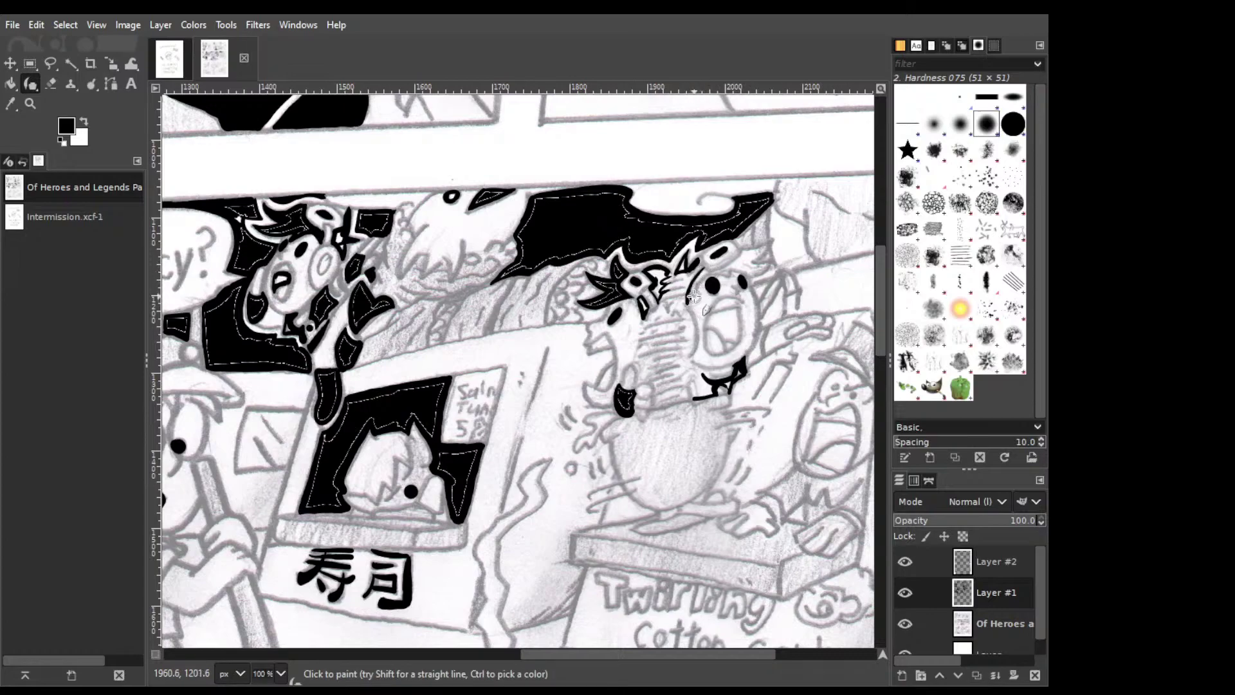
# Ink a thick curved line along the side of the screaming character's face, beside the nearer eye.
pyautogui.moveTo(706, 271); pyautogui.dragTo(689, 308)
pyautogui.press('ctrl')
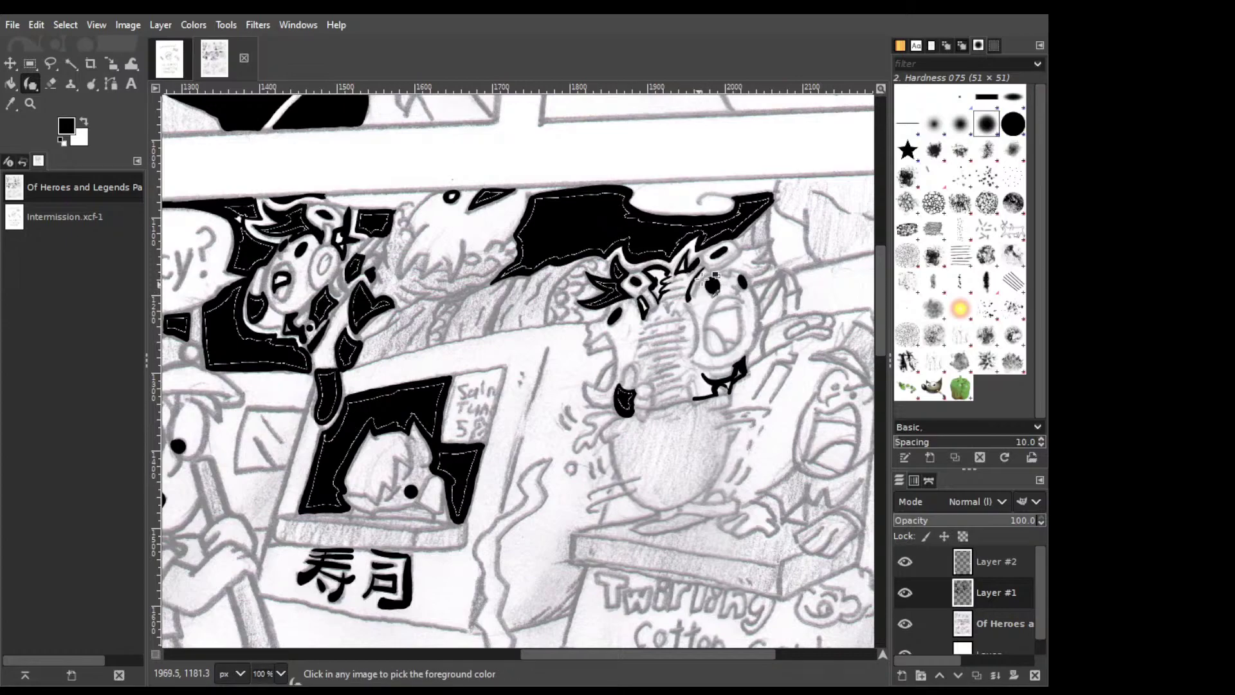
pyautogui.moveTo(696, 287)
pyautogui.mouseDown()
pyautogui.moveTo(705, 270)
pyautogui.moveTo(689, 296)
pyautogui.moveTo(704, 268)
pyautogui.mouseUp()
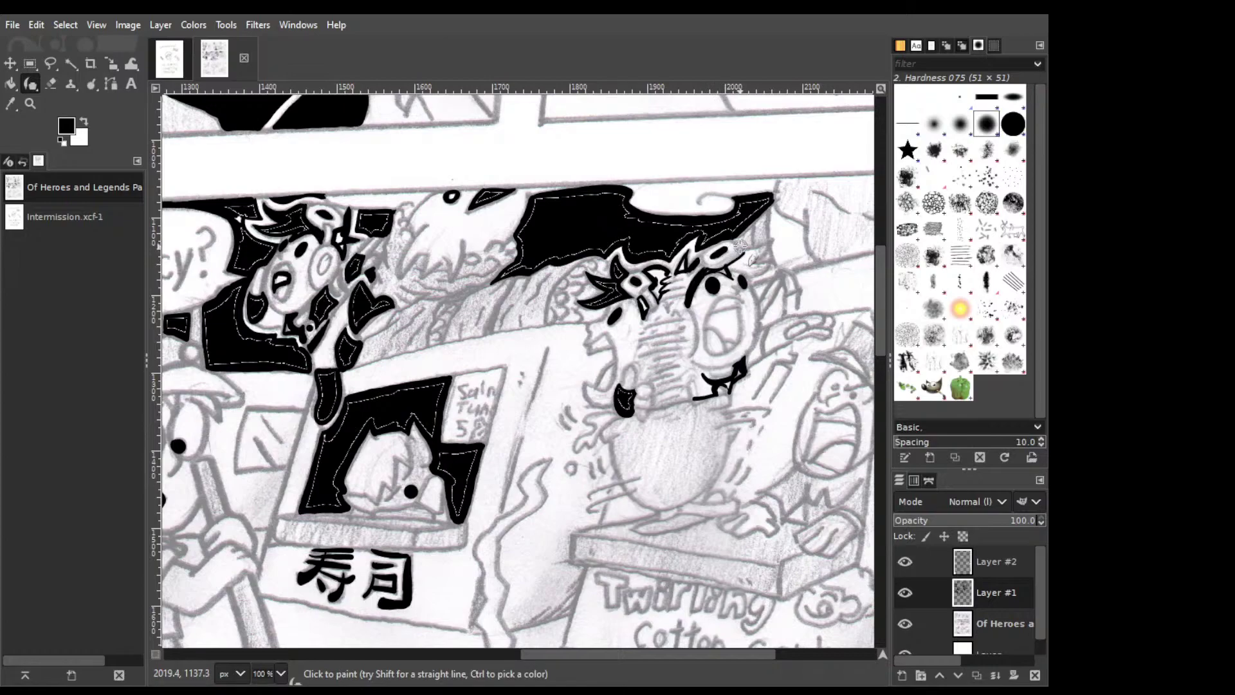
# Outline the hair tuft at the far side of the screaming character's head, above the farther eye, and fill it with black.
pyautogui.hotkey('shift', 'e')
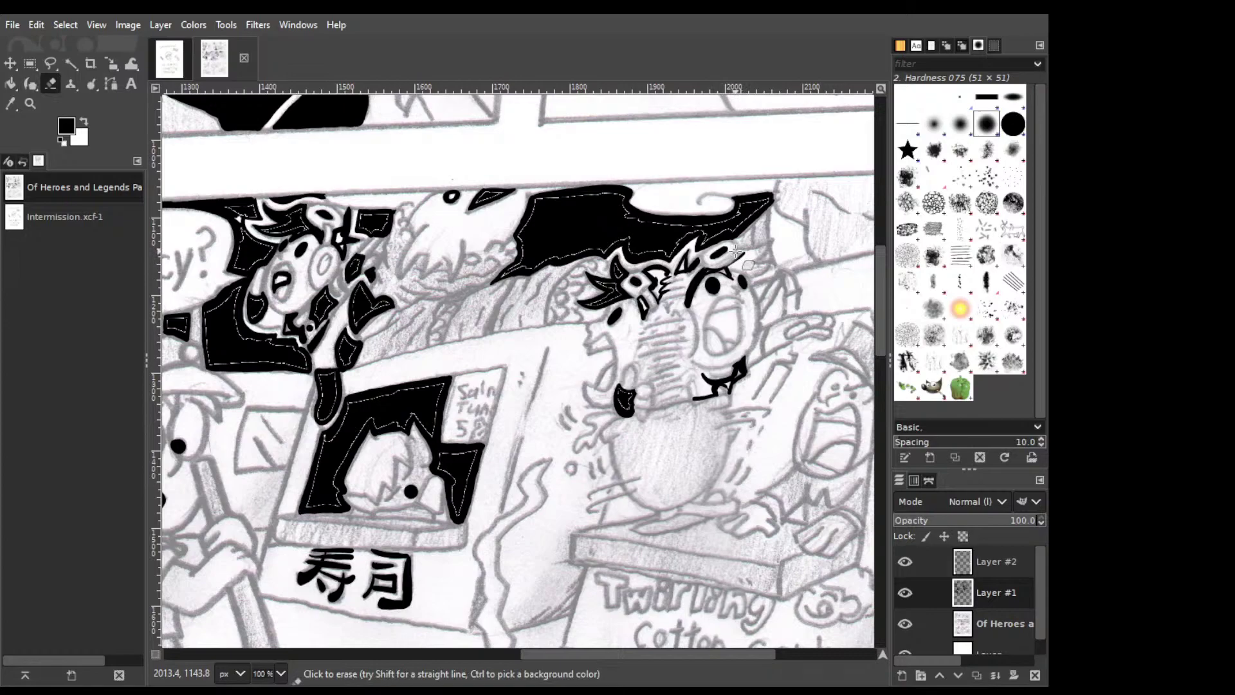
pyautogui.press('p')
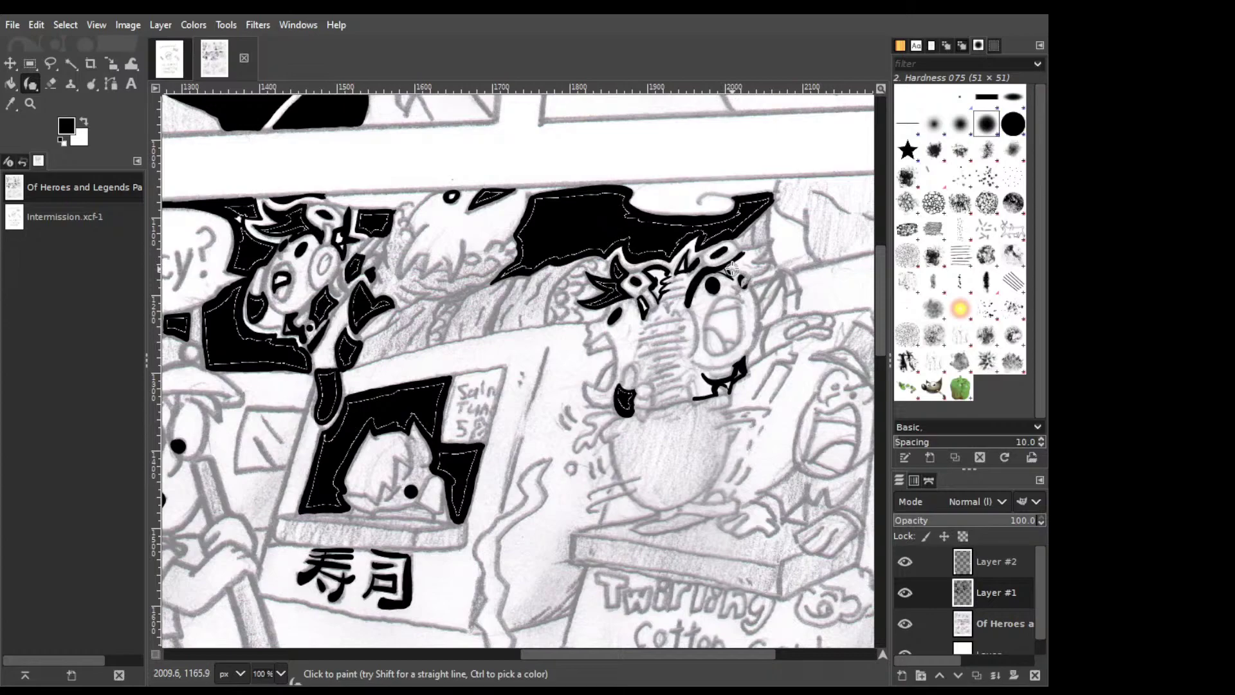
pyautogui.moveTo(770, 265)
pyautogui.mouseDown()
pyautogui.moveTo(724, 266)
pyautogui.moveTo(736, 257)
pyautogui.moveTo(724, 269)
pyautogui.moveTo(772, 261)
pyautogui.mouseUp()
pyautogui.moveTo(753, 258)
pyautogui.mouseDown()
pyautogui.moveTo(772, 242)
pyautogui.moveTo(773, 256)
pyautogui.mouseUp()
pyautogui.moveTo(770, 239); pyautogui.dragTo(746, 257)
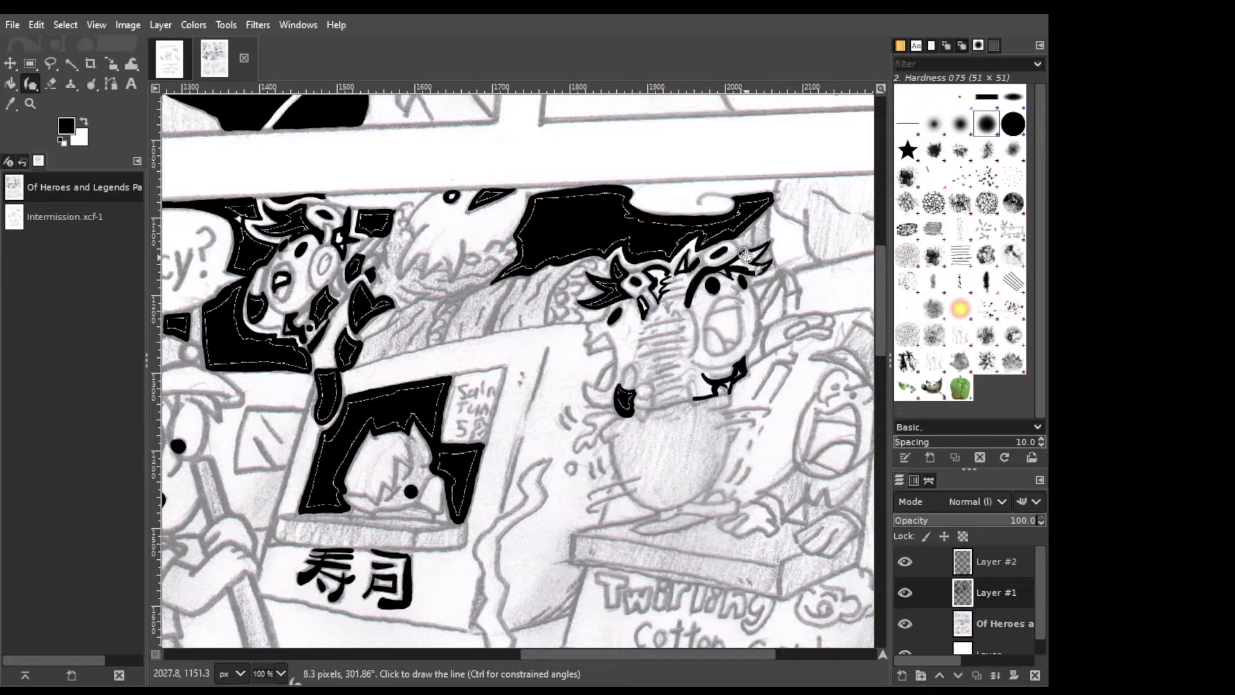
pyautogui.hotkey('shift', 'b')
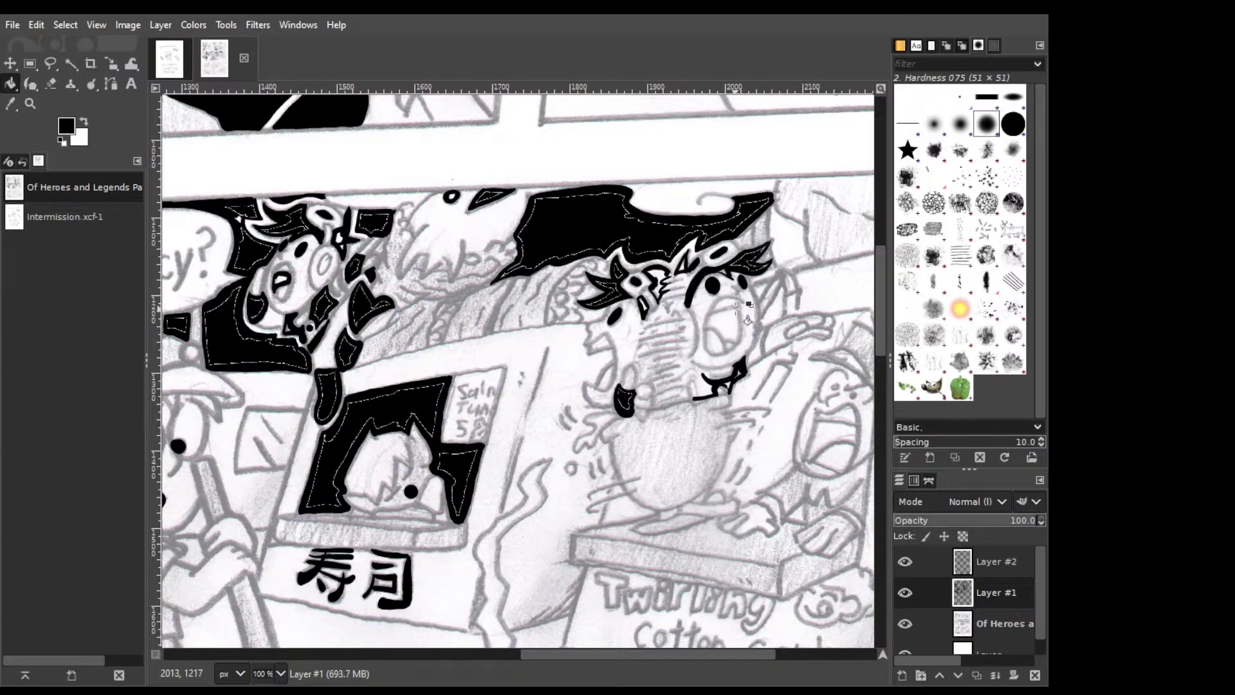
# Outline the inside of the screaming character's open mouth and fill it with black.
pyautogui.press('p')
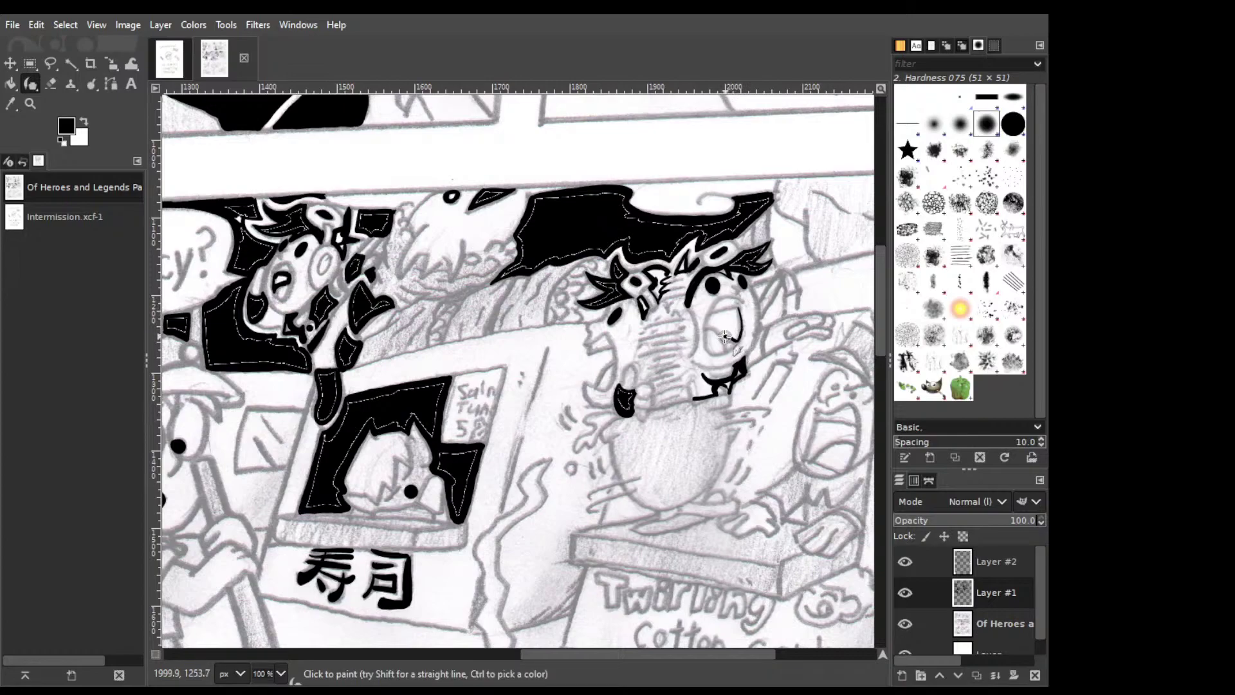
pyautogui.moveTo(733, 344); pyautogui.dragTo(716, 335)
pyautogui.moveTo(723, 344)
pyautogui.mouseDown()
pyautogui.moveTo(706, 327)
pyautogui.moveTo(743, 306)
pyautogui.moveTo(740, 322)
pyautogui.moveTo(708, 315)
pyautogui.moveTo(717, 313)
pyautogui.mouseUp()
pyautogui.hotkey('shift', 'e')
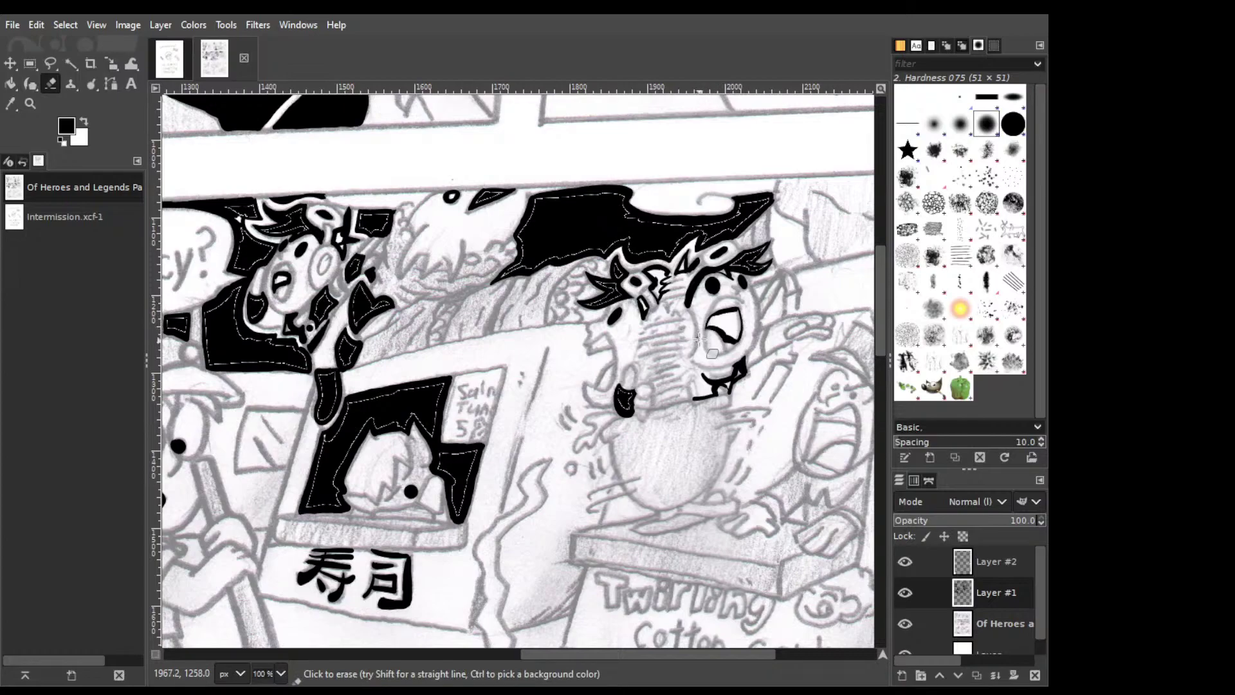
pyautogui.press('p')
pyautogui.moveTo(720, 310); pyautogui.dragTo(718, 318)
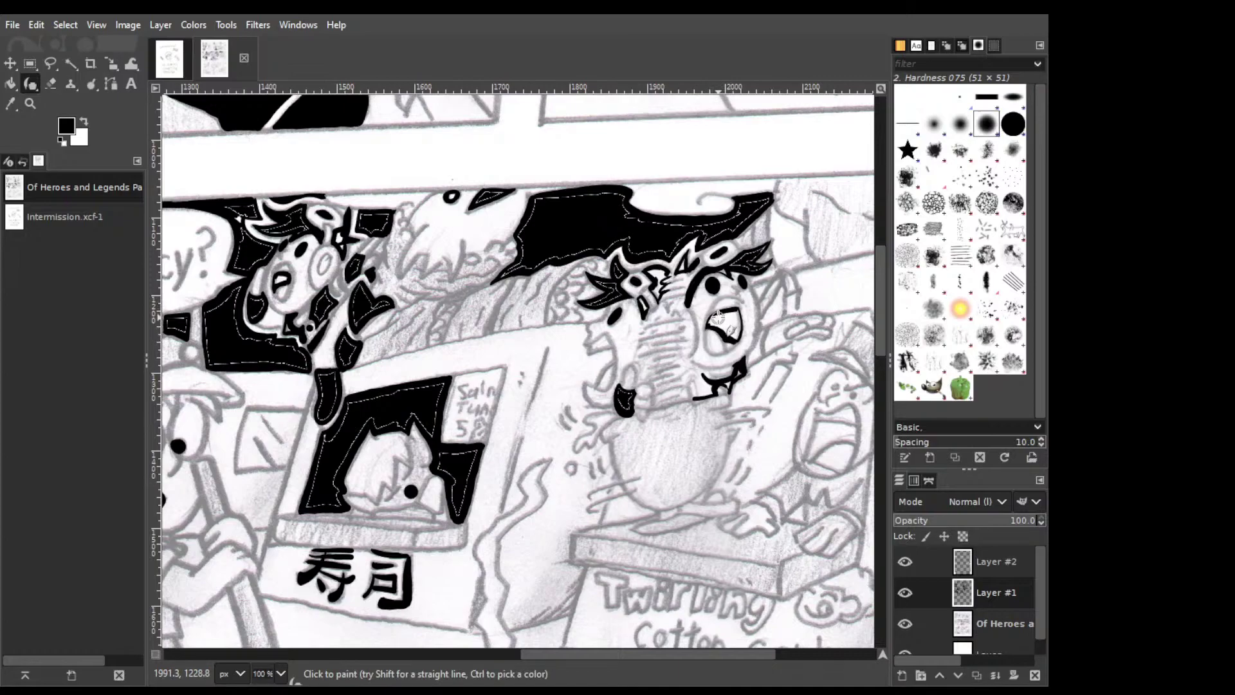
pyautogui.hotkey('shift', 'b')
pyautogui.click(727, 321)
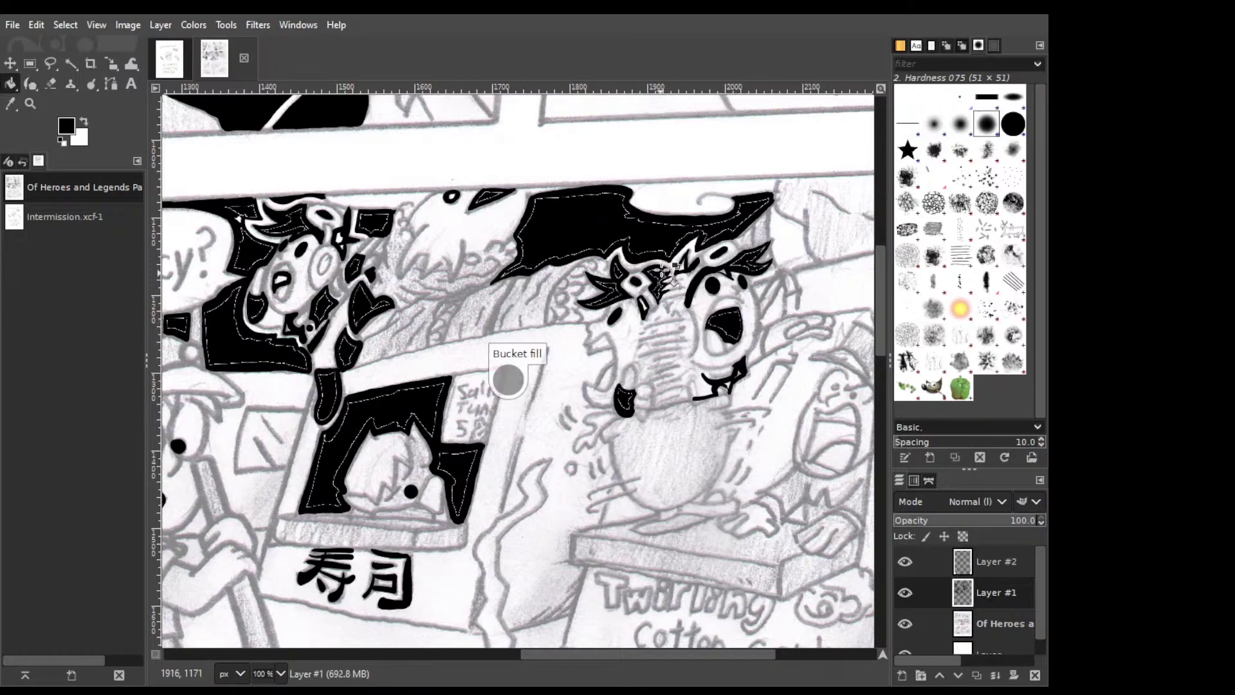
# Extend the dark shape under the screaming character's chin along the bowl's rim with jagged edges and fill it with black.
pyautogui.press('p')
pyautogui.moveTo(703, 372); pyautogui.dragTo(682, 376)
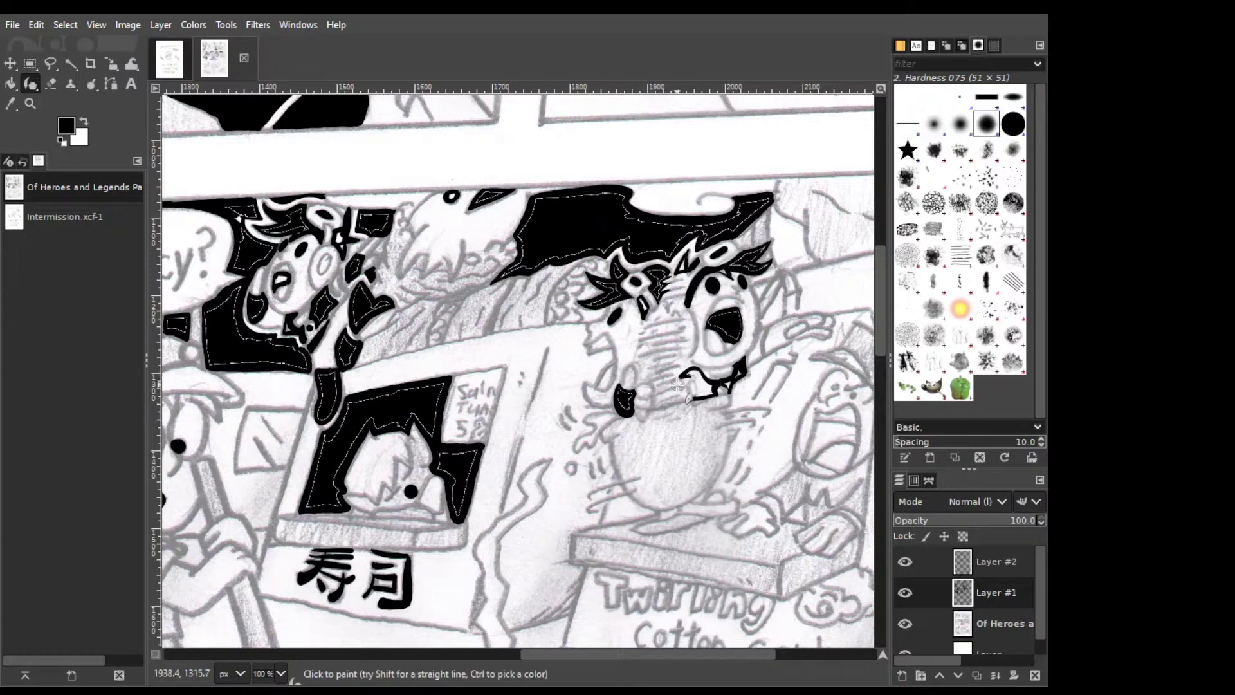
pyautogui.moveTo(677, 386); pyautogui.dragTo(684, 373)
pyautogui.moveTo(693, 373); pyautogui.dragTo(687, 382)
pyautogui.press('ctrl')
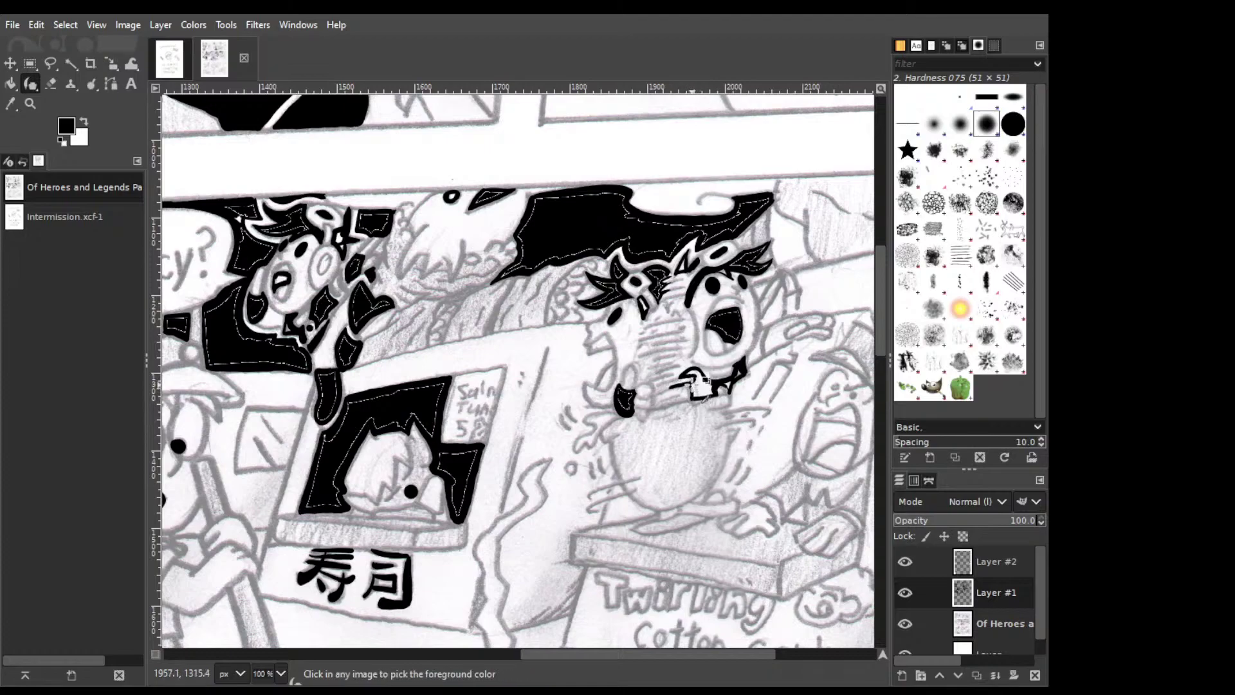
pyautogui.moveTo(688, 383); pyautogui.dragTo(697, 394)
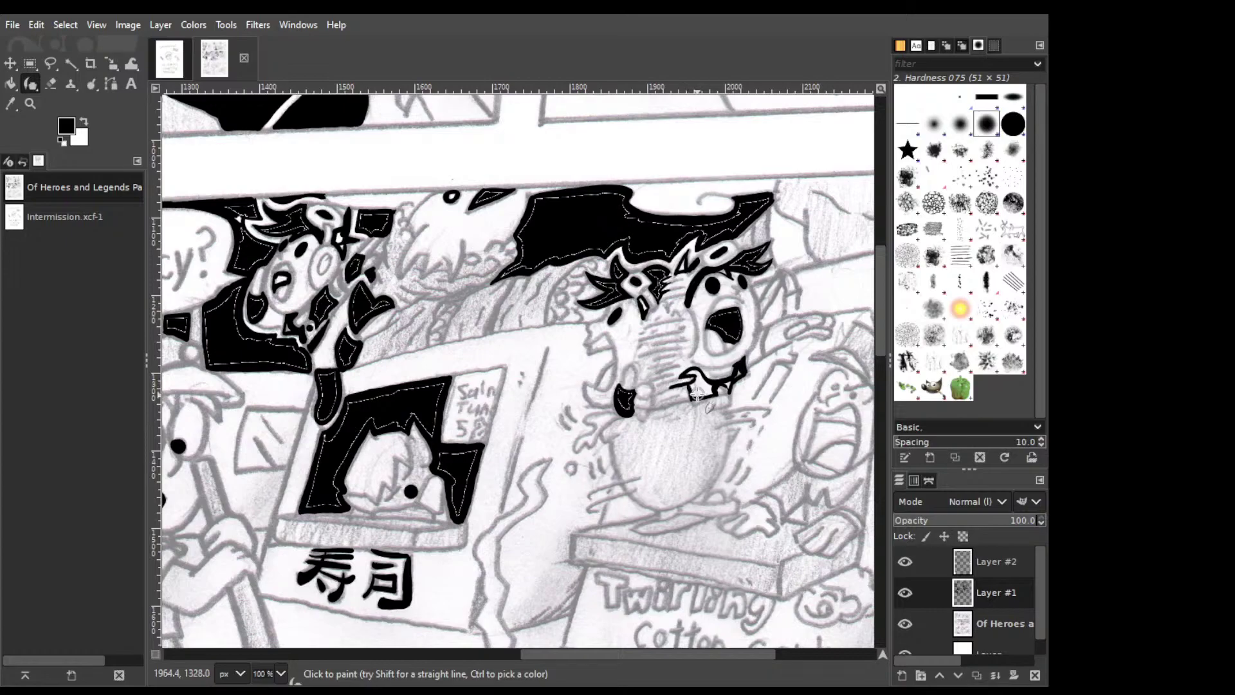
pyautogui.hotkey('shift', 'b')
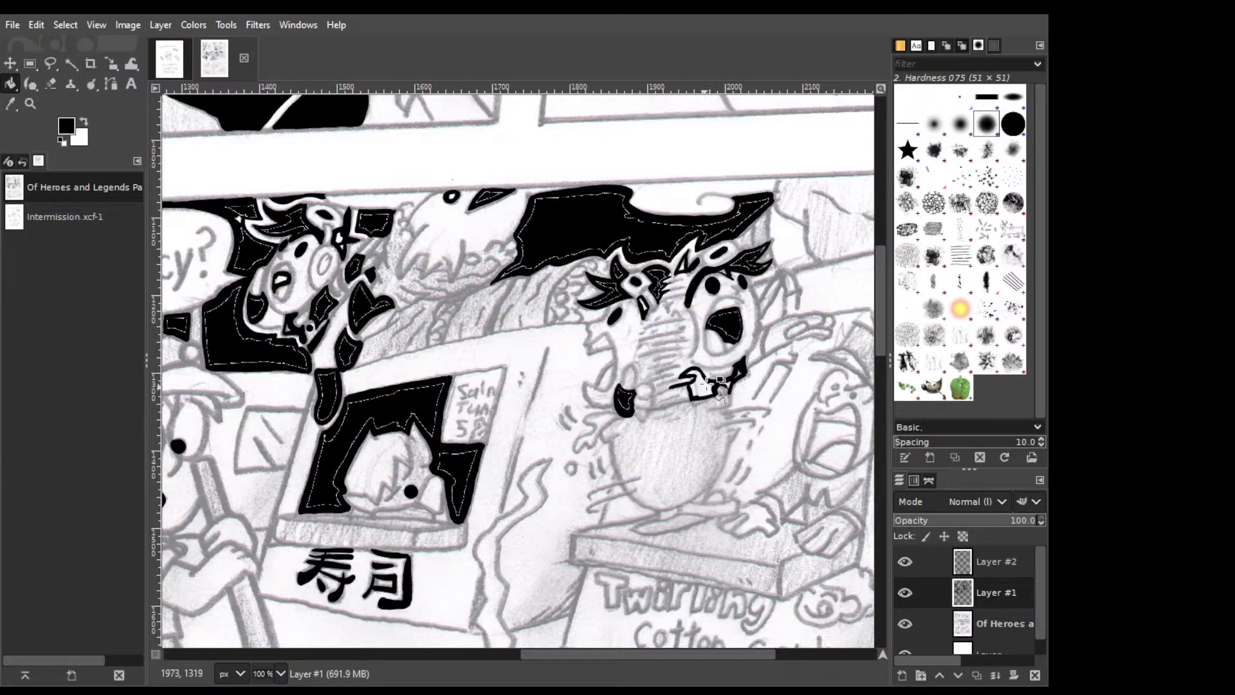
pyautogui.click(718, 385)
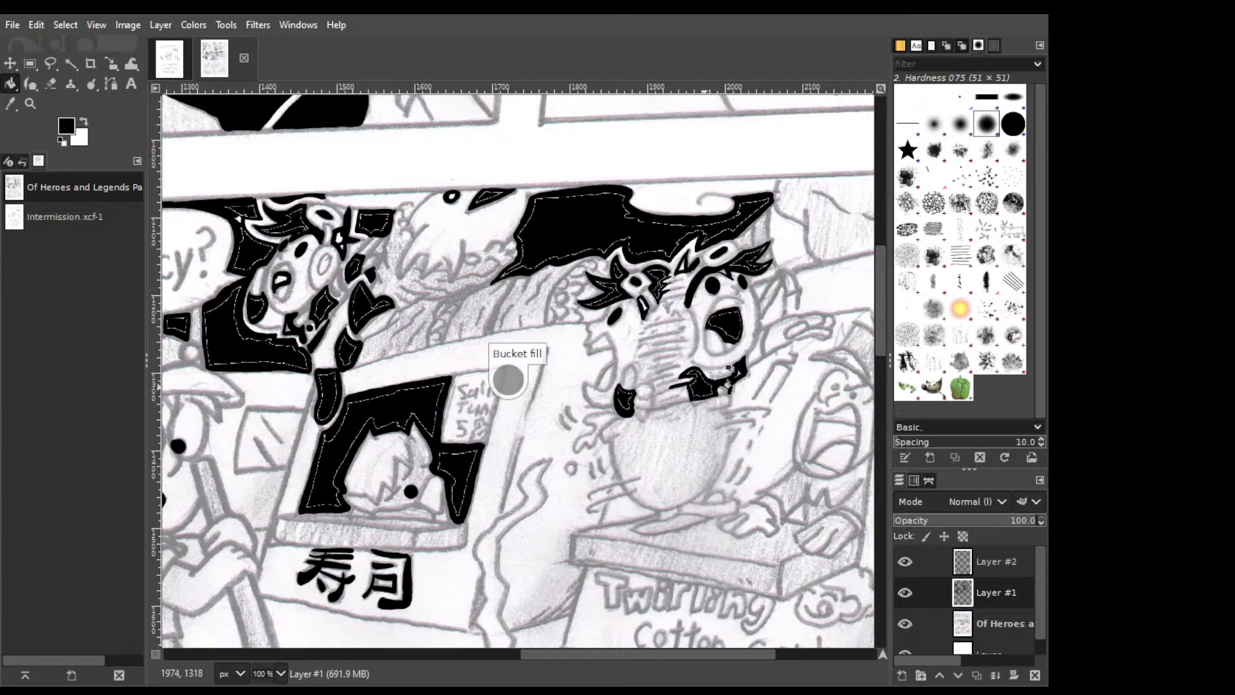
# Outline the curved dark patch beside the raised hand, next to the screaming character's jaw, and fill it with black.
pyautogui.press('p')
pyautogui.moveTo(771, 327); pyautogui.dragTo(765, 350)
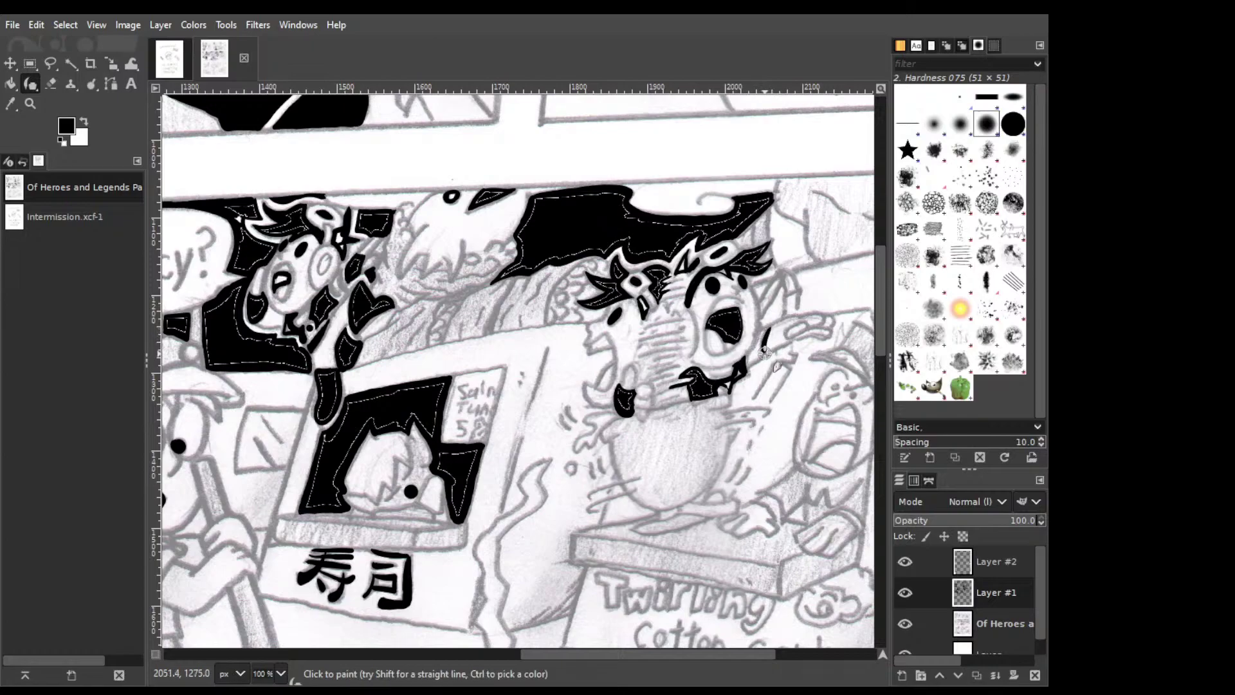
pyautogui.moveTo(768, 352)
pyautogui.mouseDown()
pyautogui.moveTo(788, 342)
pyautogui.moveTo(769, 353)
pyautogui.moveTo(773, 331)
pyautogui.mouseUp()
pyautogui.hotkey('ctrl', 'z')
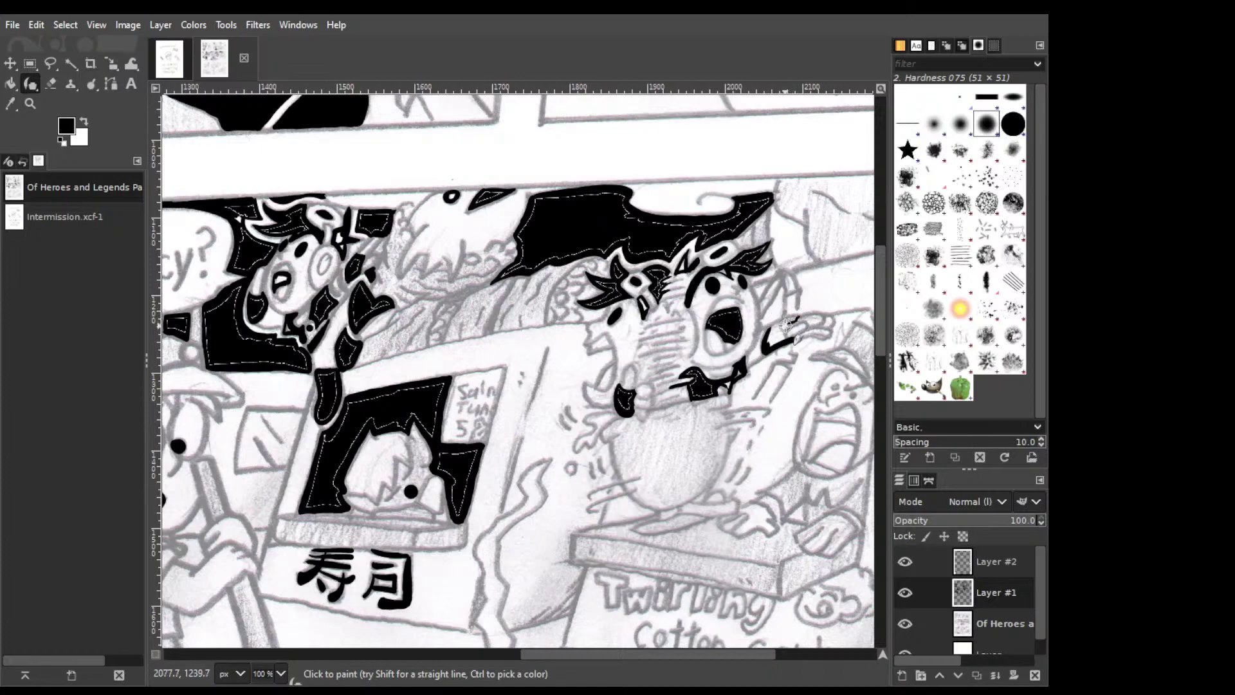
pyautogui.moveTo(778, 332); pyautogui.dragTo(786, 334)
pyautogui.press('ctrl')
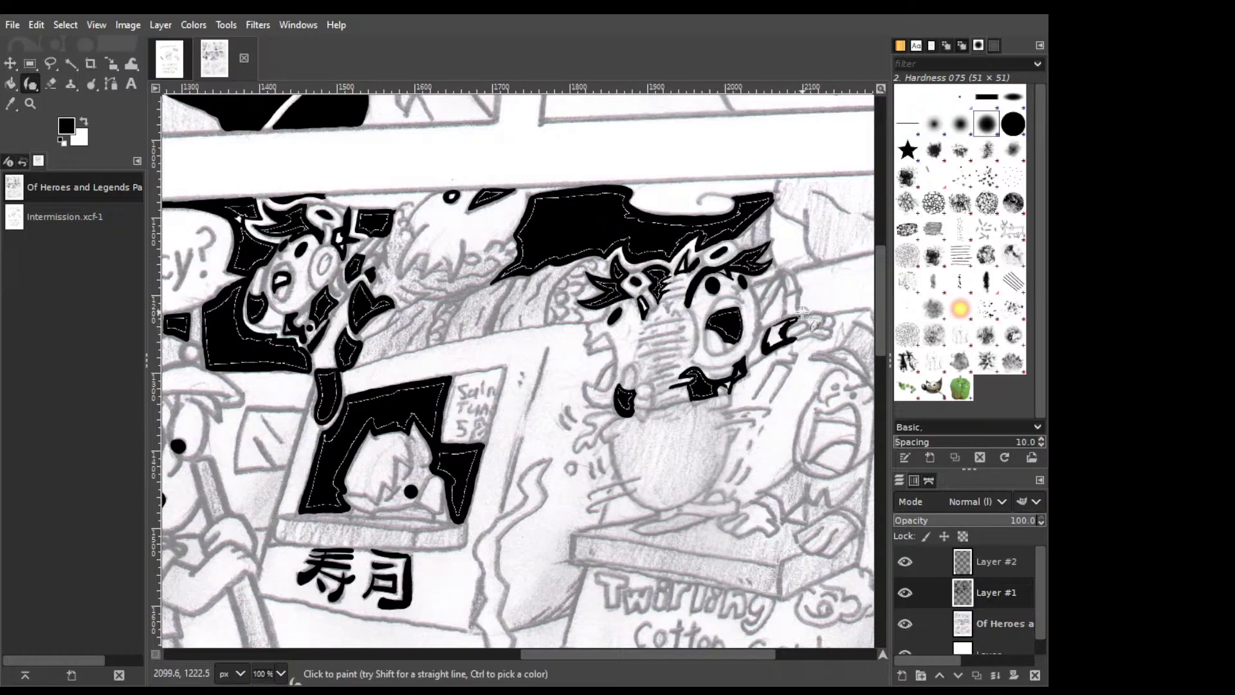
pyautogui.hotkey('shift', 'e')
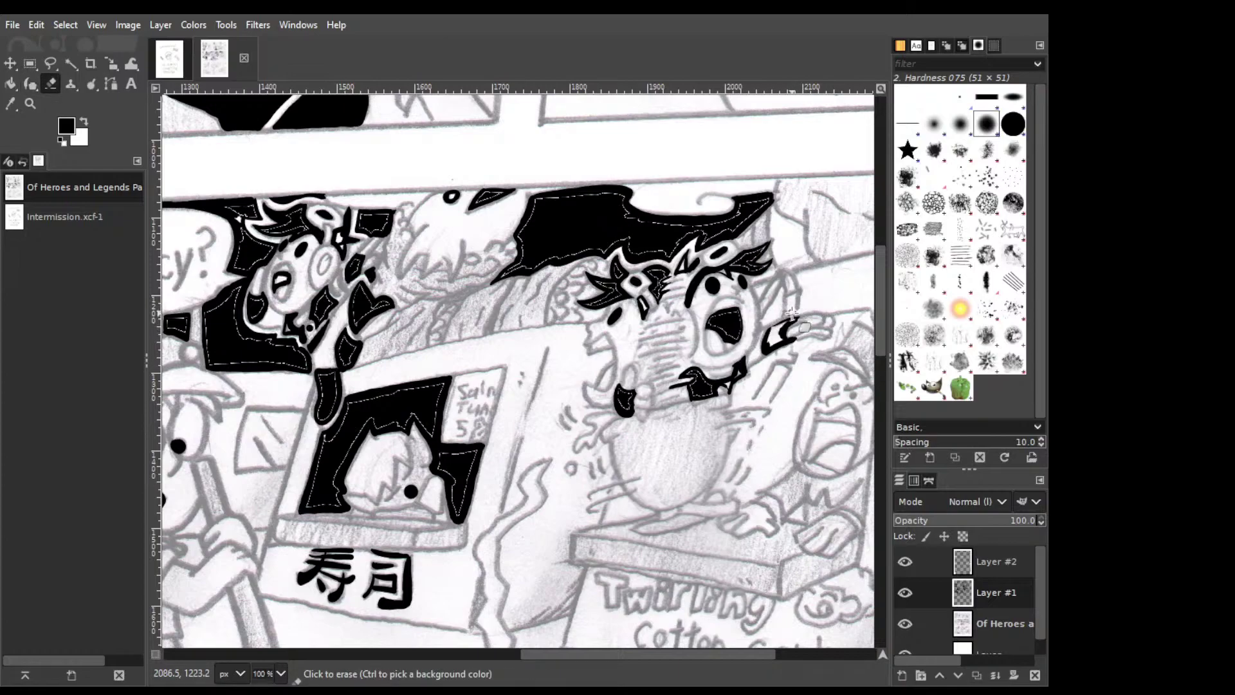
pyautogui.press('p')
pyautogui.moveTo(800, 315)
pyautogui.mouseDown()
pyautogui.moveTo(779, 326)
pyautogui.moveTo(798, 308)
pyautogui.mouseUp()
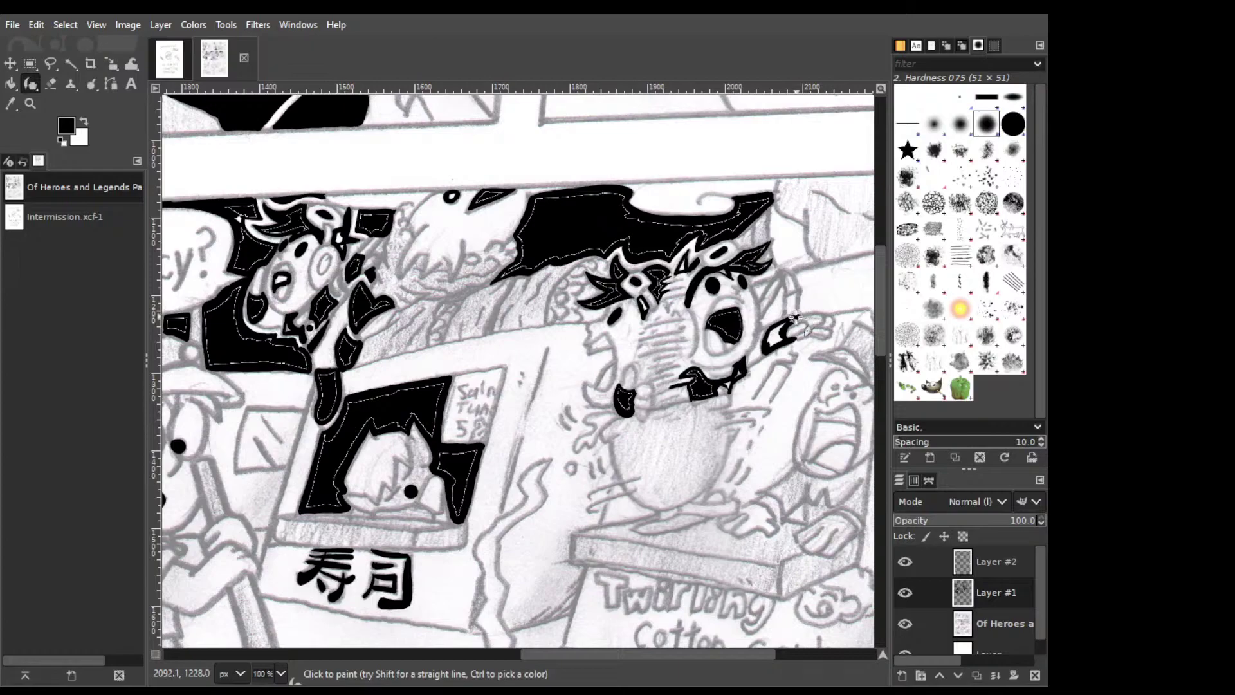
pyautogui.hotkey('shift', 'e')
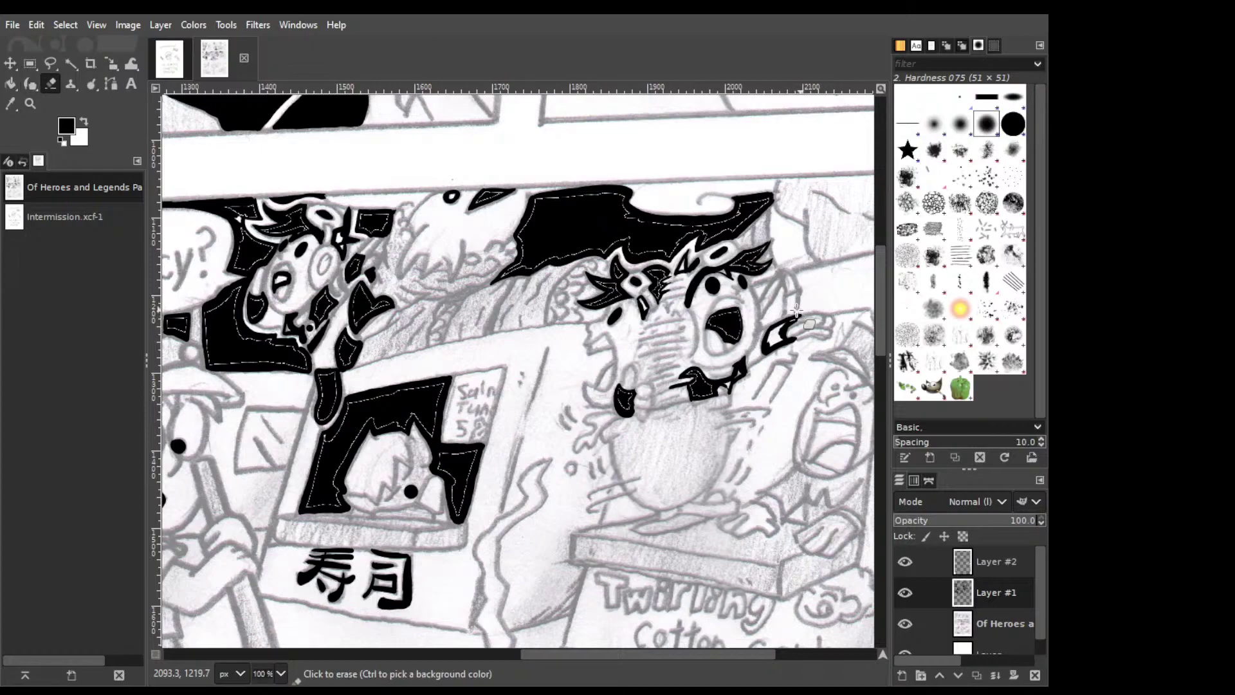
pyautogui.hotkey('shift', 'b')
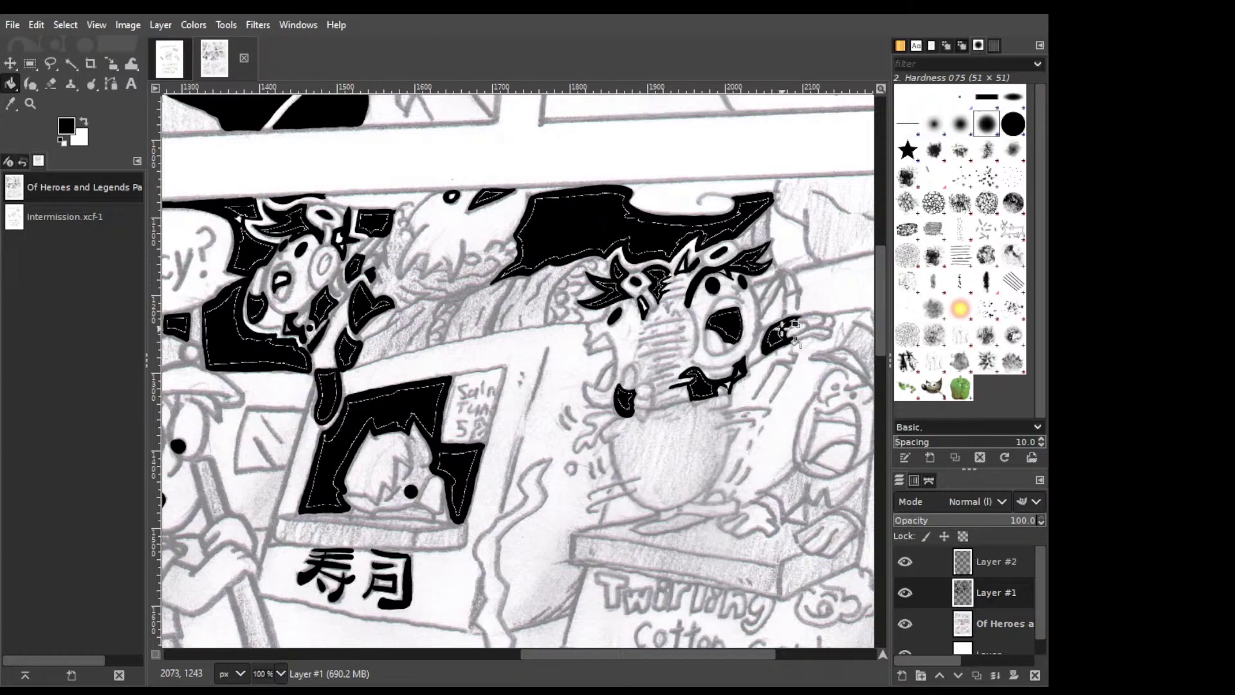
# Outline the narrow slanted shape between the patch beside the raised hand and the dark area under the chin.
pyautogui.press('p')
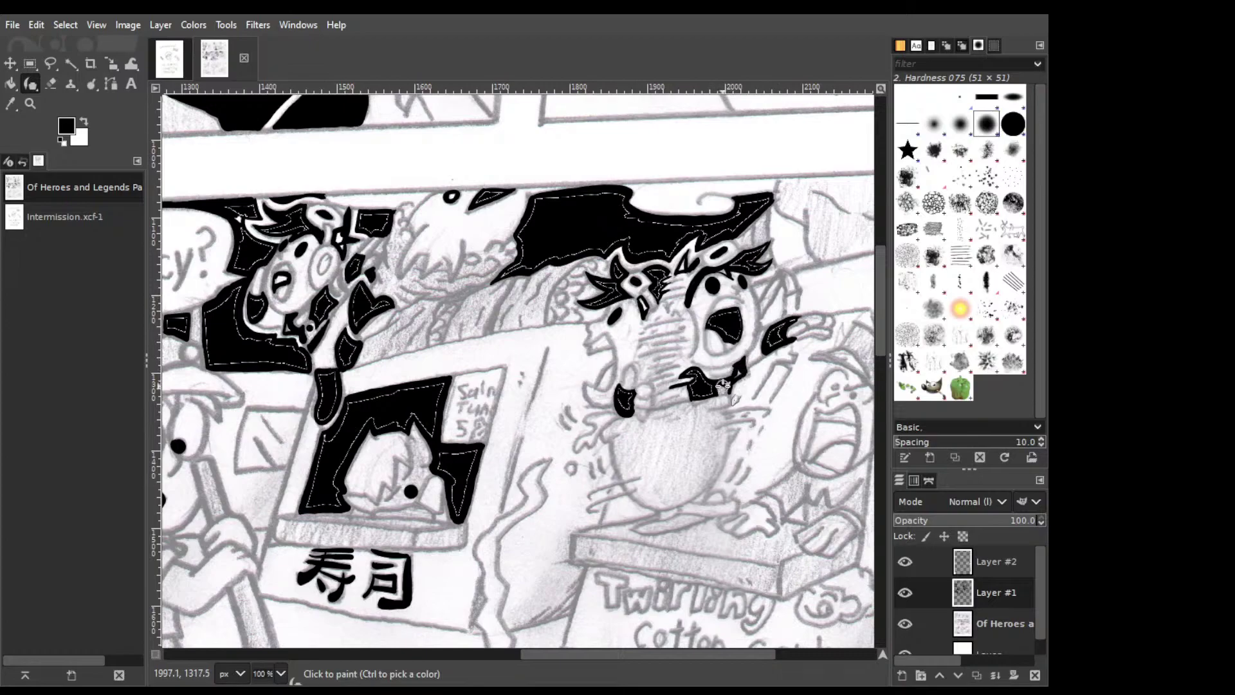
pyautogui.press('ctrl')
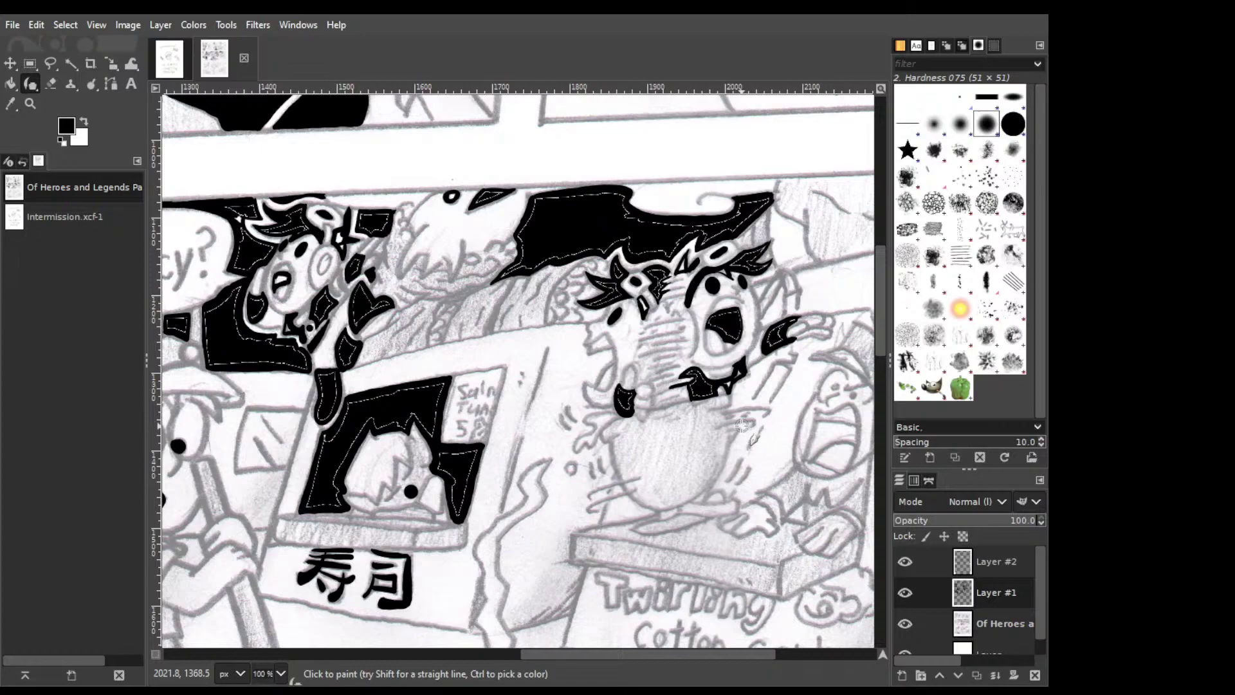
pyautogui.moveTo(678, 650); pyautogui.dragTo(736, 672)
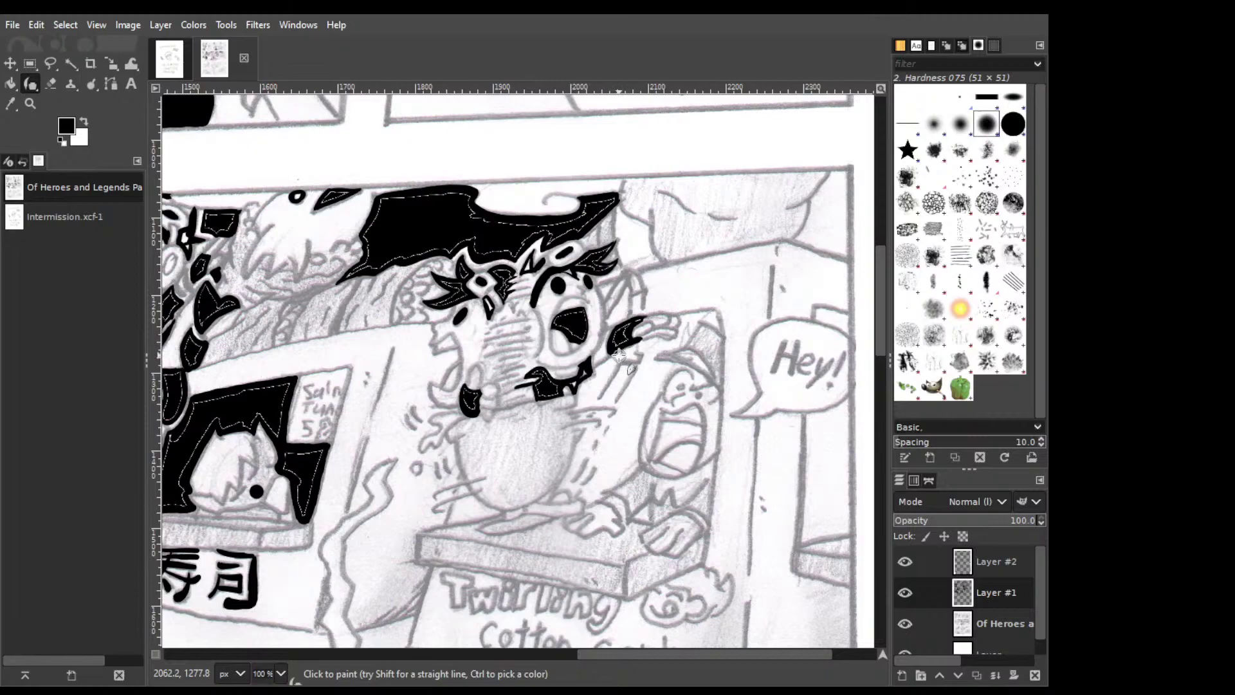
pyautogui.moveTo(616, 360)
pyautogui.mouseDown()
pyautogui.moveTo(599, 393)
pyautogui.moveTo(618, 362)
pyautogui.moveTo(583, 401)
pyautogui.mouseUp()
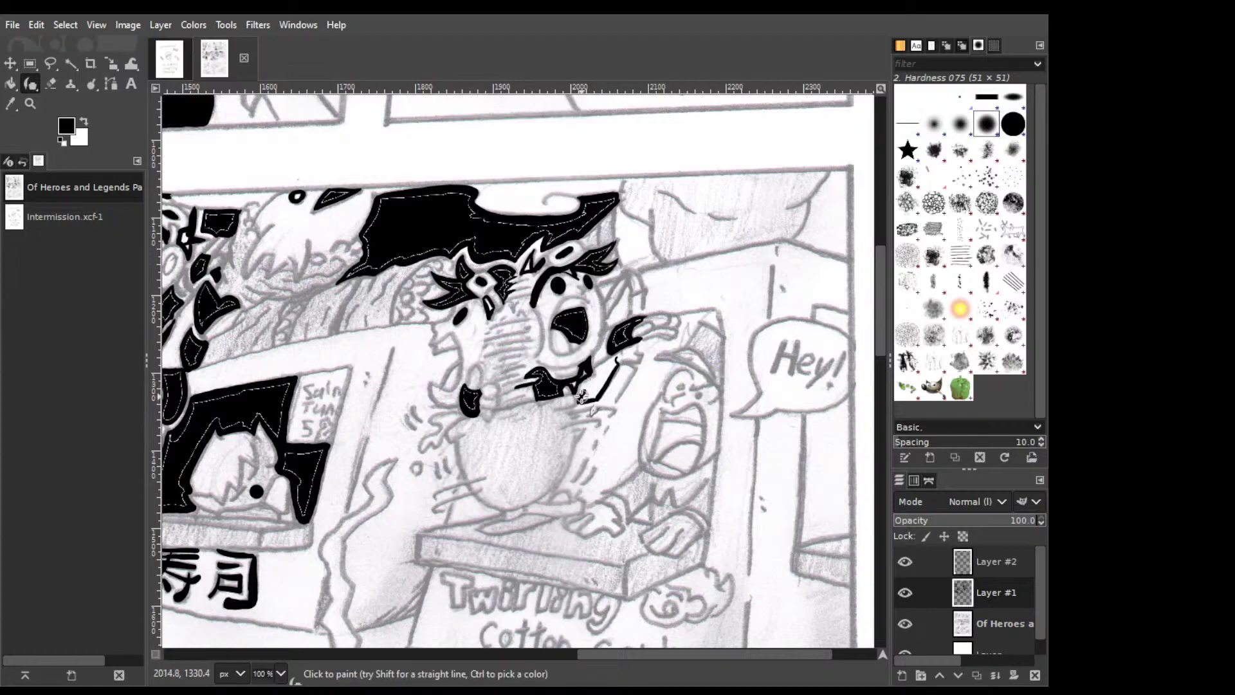
pyautogui.moveTo(583, 391)
pyautogui.mouseDown()
pyautogui.moveTo(595, 392)
pyautogui.moveTo(600, 367)
pyautogui.mouseUp()
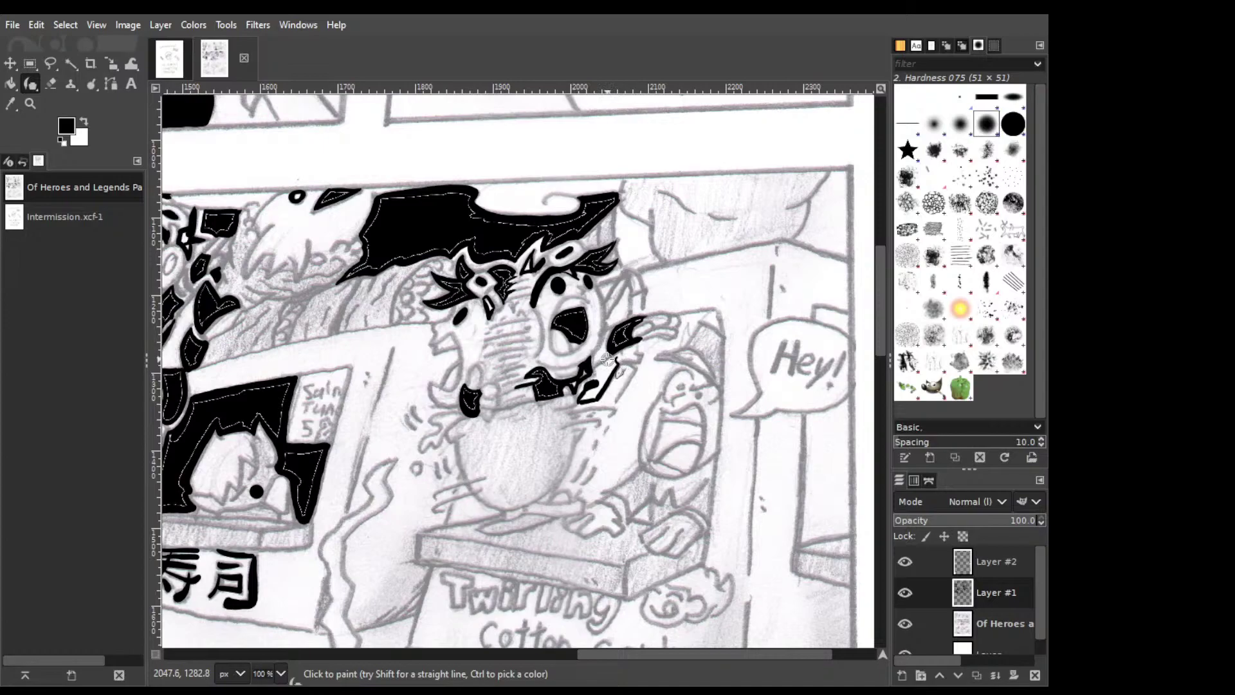
pyautogui.moveTo(607, 356)
pyautogui.mouseDown()
pyautogui.moveTo(590, 383)
pyautogui.moveTo(613, 364)
pyautogui.mouseUp()
pyautogui.moveTo(622, 343)
pyautogui.mouseDown()
pyautogui.moveTo(629, 345)
pyautogui.moveTo(620, 348)
pyautogui.mouseUp()
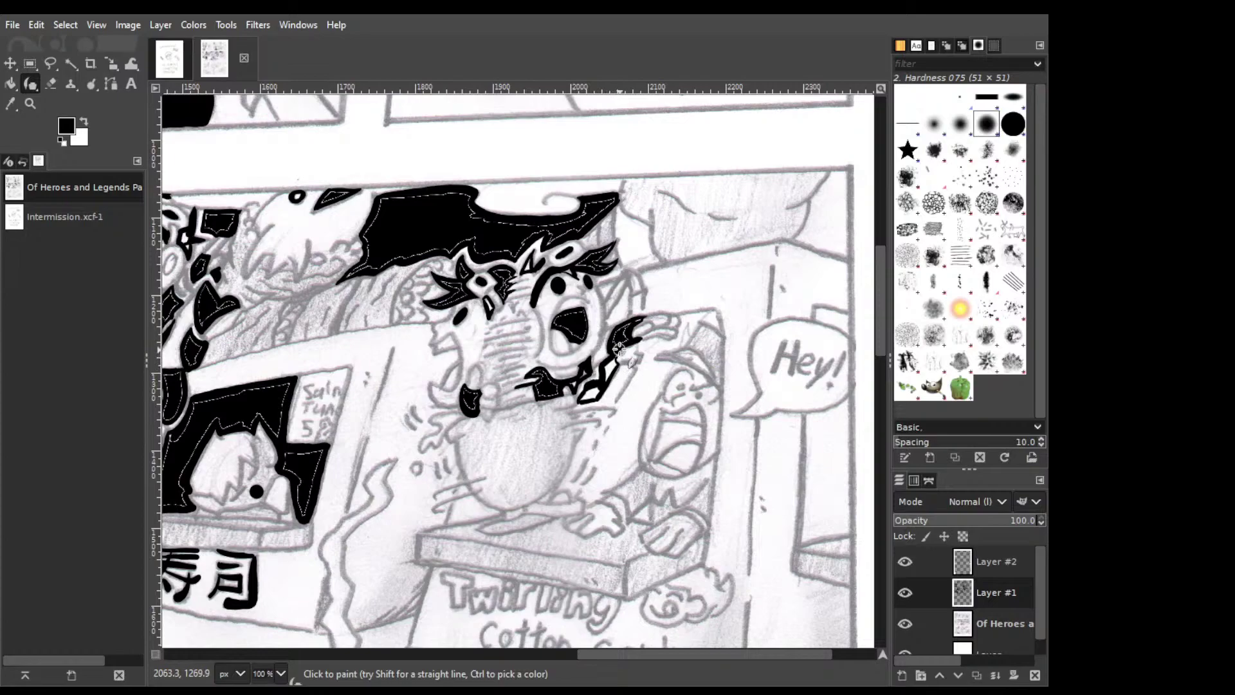
pyautogui.moveTo(622, 343)
pyautogui.mouseDown()
pyautogui.moveTo(634, 370)
pyautogui.moveTo(623, 354)
pyautogui.mouseUp()
# Ink the jagged edge running down beside the bowl and the line from its lower end up to the shouting vendor's jaw.
pyautogui.moveTo(624, 410); pyautogui.dragTo(600, 453)
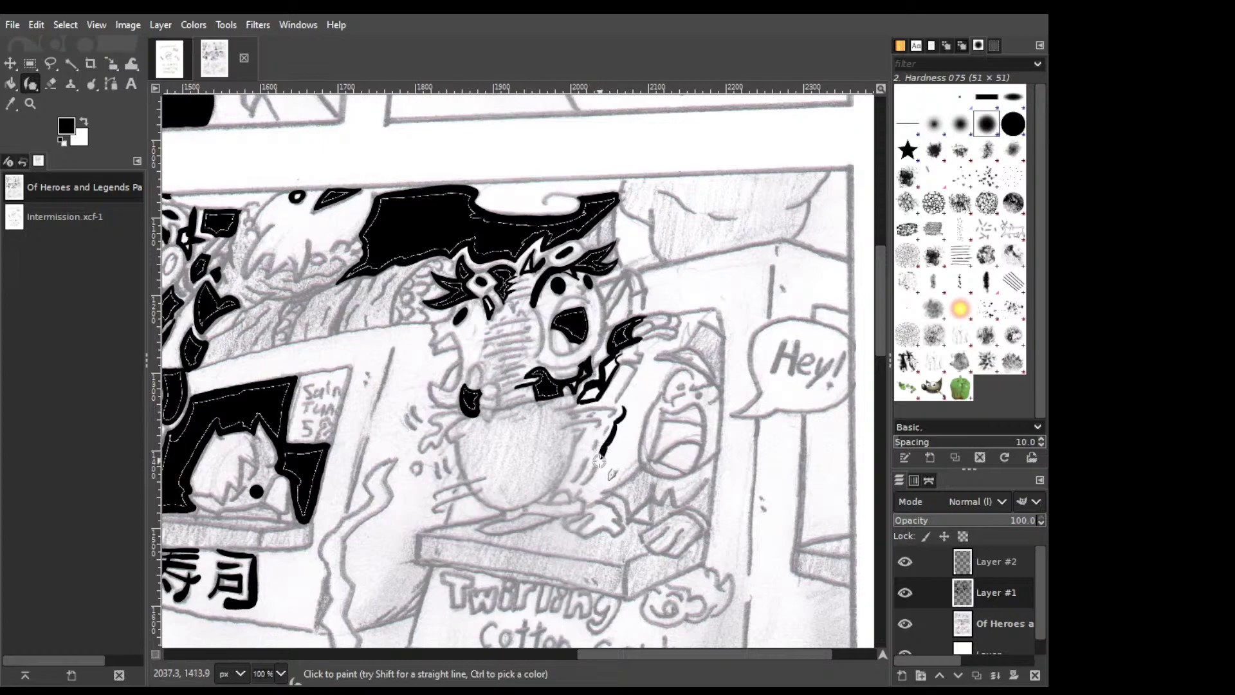
pyautogui.hotkey('ctrl', 'z')
pyautogui.moveTo(601, 456); pyautogui.dragTo(579, 495)
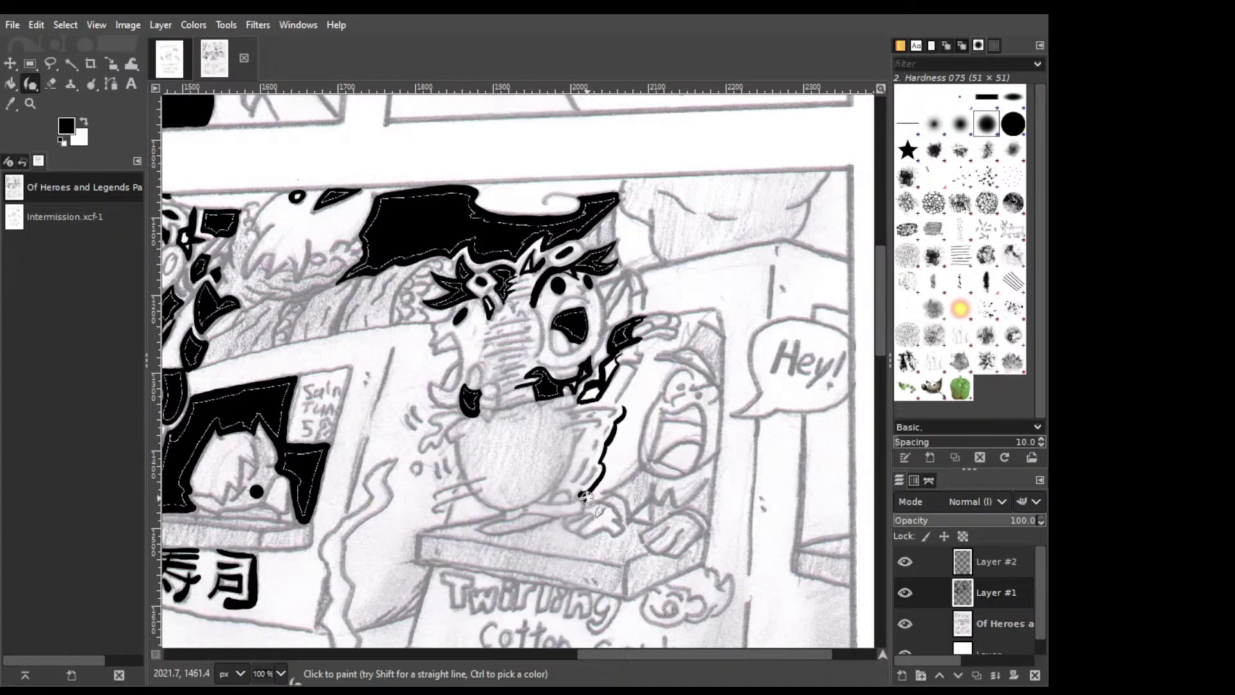
pyautogui.press('ctrl')
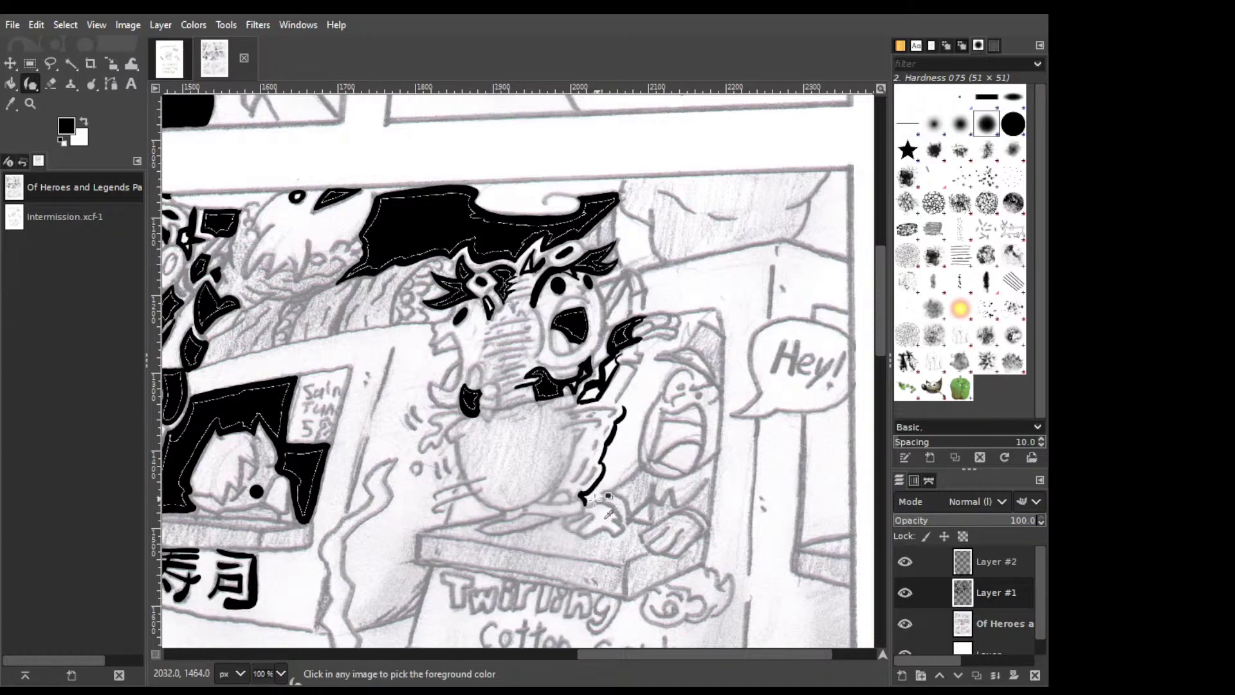
pyautogui.moveTo(587, 503); pyautogui.dragTo(639, 468)
# Ink the small dark wedge just above the shouting vendor's forehead.
pyautogui.moveTo(664, 363); pyautogui.dragTo(672, 368)
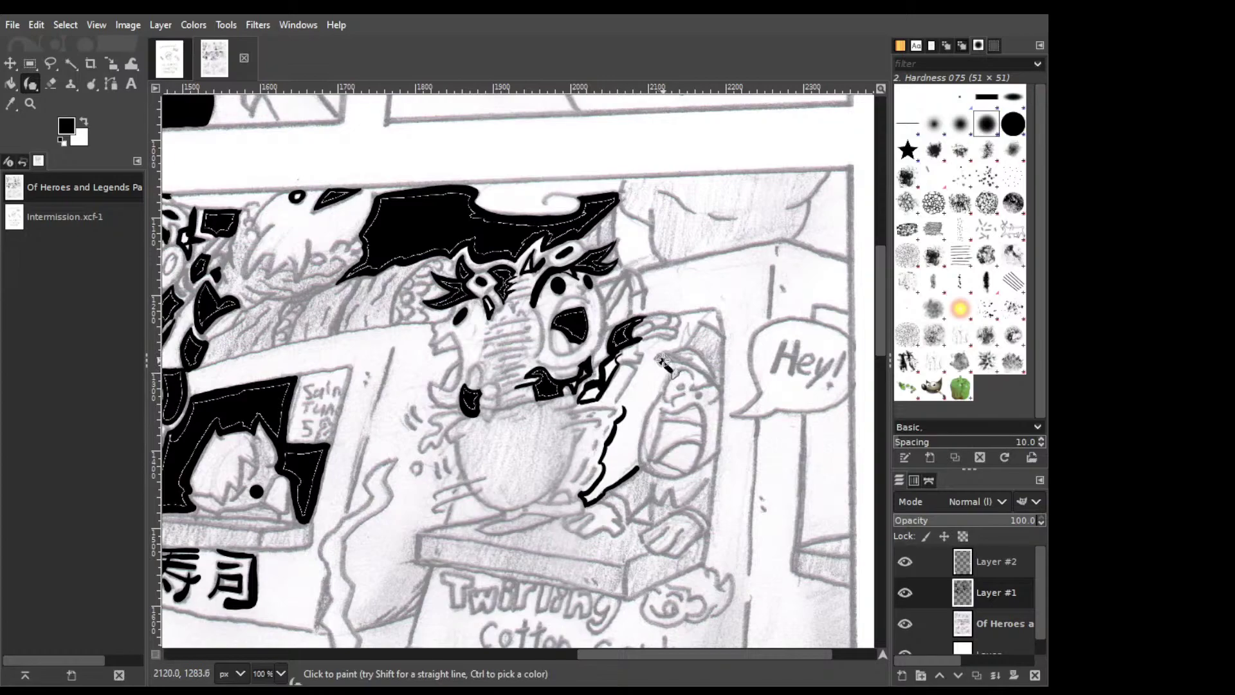
pyautogui.moveTo(669, 364); pyautogui.dragTo(673, 367)
pyautogui.hotkey('shift', 'e')
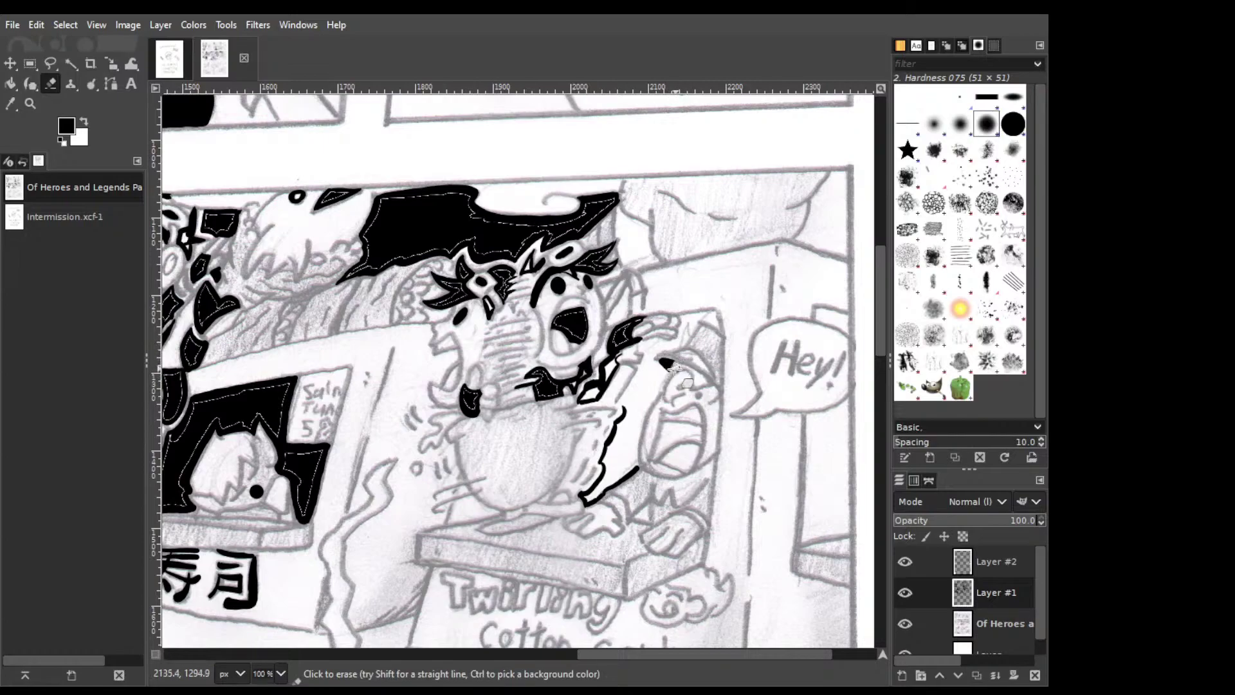
# Clean up the wedge above the shouting vendor's forehead and ink the edge running from it down to the line at the jaw.
pyautogui.press('.')
pyautogui.press('ctrl')
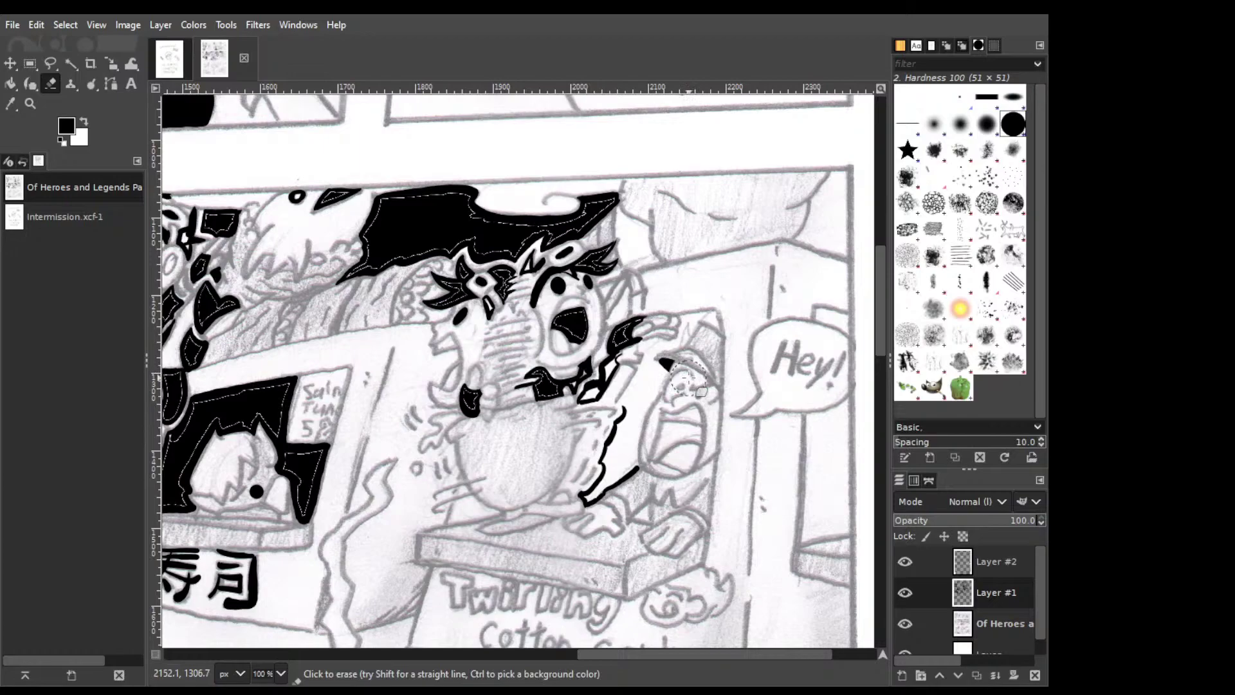
pyautogui.press('k')
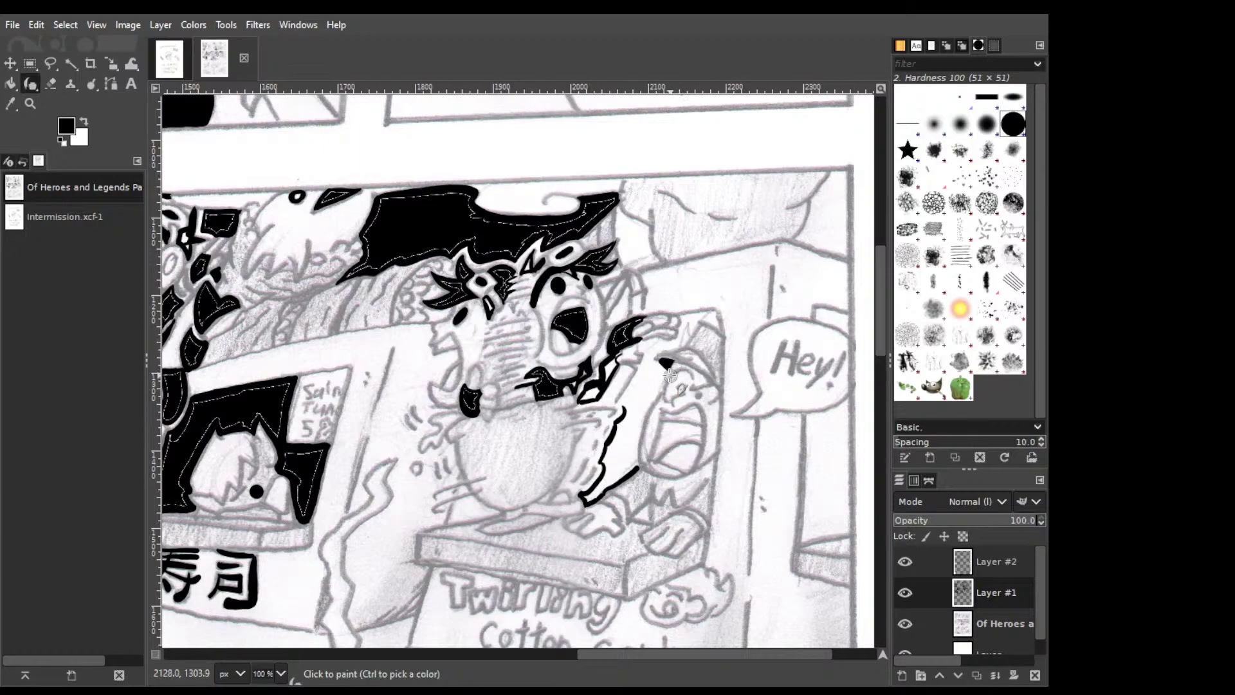
pyautogui.moveTo(654, 364)
pyautogui.mouseDown()
pyautogui.moveTo(663, 393)
pyautogui.moveTo(648, 406)
pyautogui.moveTo(666, 379)
pyautogui.moveTo(637, 439)
pyautogui.moveTo(652, 405)
pyautogui.moveTo(641, 418)
pyautogui.moveTo(648, 403)
pyautogui.moveTo(636, 469)
pyautogui.moveTo(647, 410)
pyautogui.mouseUp()
pyautogui.hotkey('ctrl', 'z')
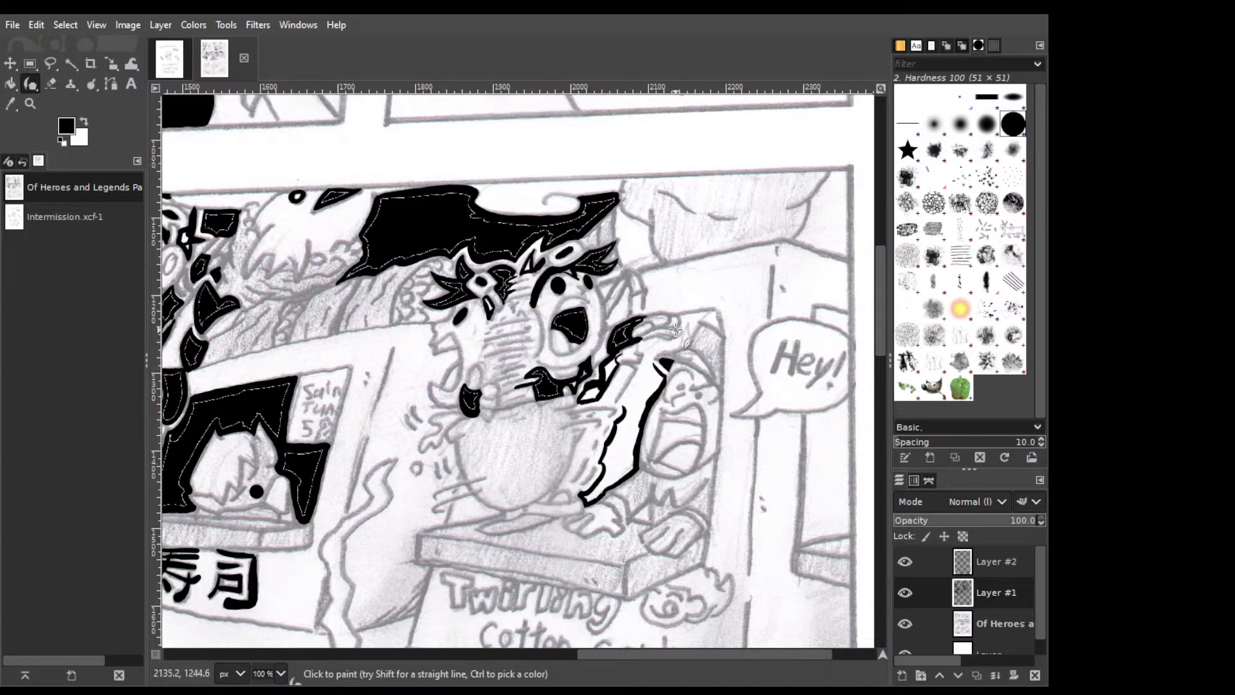
# Ink the outline from the forehead wedge up to the stall opening's upper corner and back along the frame toward the raised hand.
pyautogui.moveTo(668, 339)
pyautogui.mouseDown()
pyautogui.moveTo(648, 361)
pyautogui.moveTo(665, 345)
pyautogui.moveTo(656, 370)
pyautogui.moveTo(668, 346)
pyautogui.mouseUp()
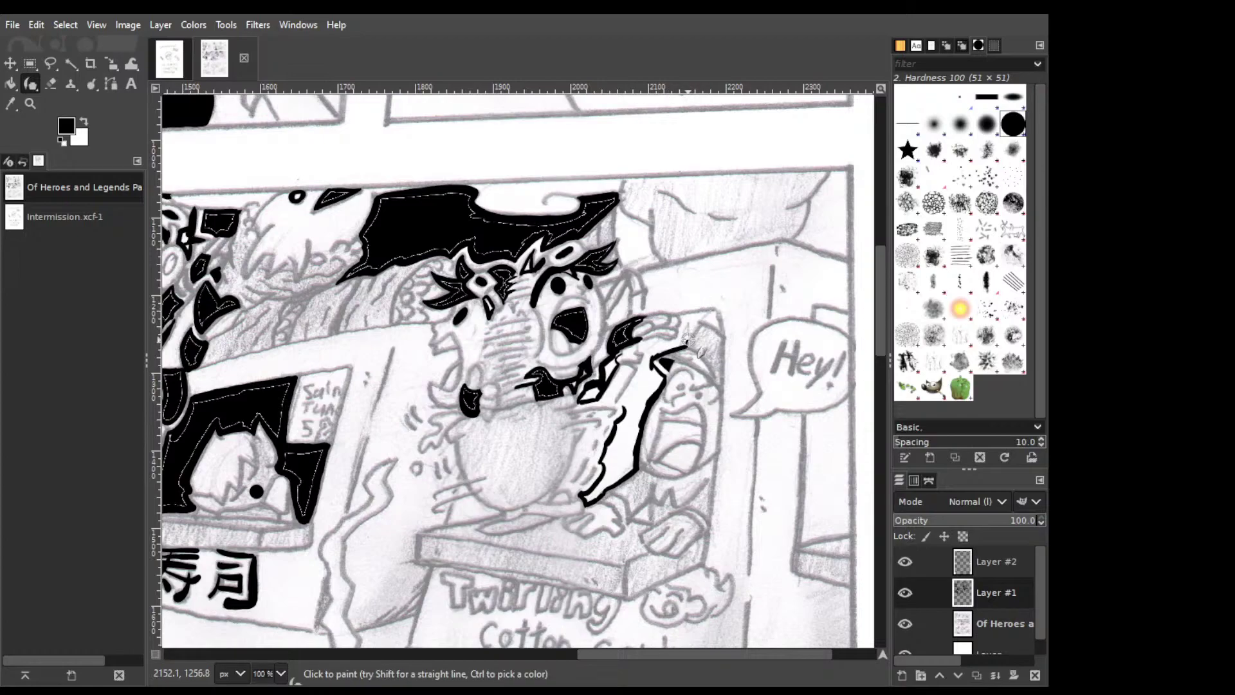
pyautogui.moveTo(701, 317)
pyautogui.mouseDown()
pyautogui.moveTo(685, 346)
pyautogui.moveTo(721, 330)
pyautogui.moveTo(717, 313)
pyautogui.mouseUp()
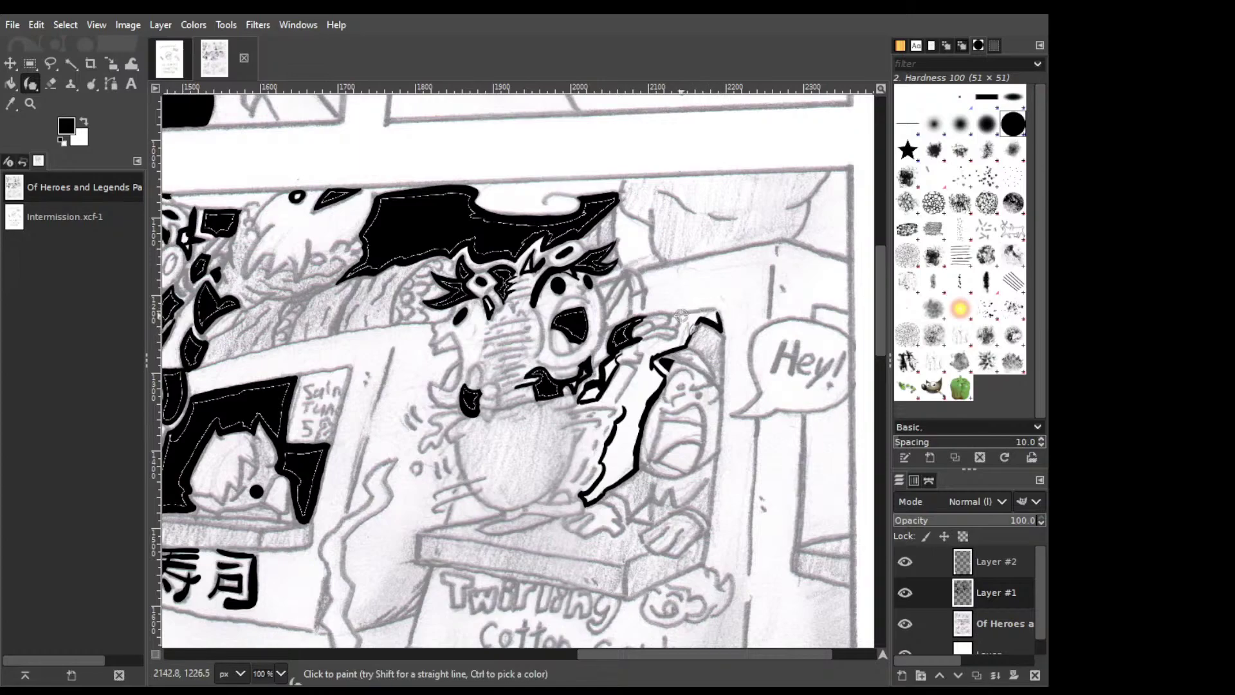
pyautogui.moveTo(680, 316)
pyautogui.mouseDown()
pyautogui.moveTo(730, 311)
pyautogui.moveTo(684, 315)
pyautogui.moveTo(675, 332)
pyautogui.mouseUp()
pyautogui.hotkey('ctrl', 'z')
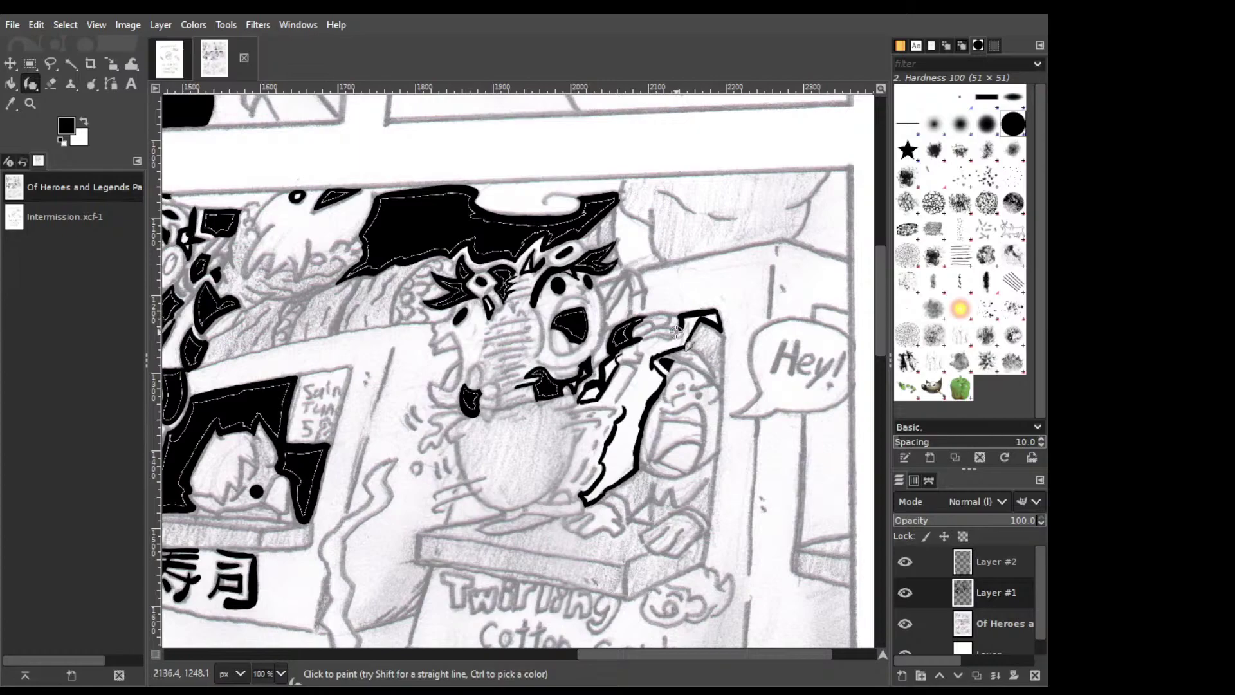
# Close the outline along the raised hand and arm, and fill the dark area between the bowl and the vendor with black.
pyautogui.hotkey('shift', 'e')
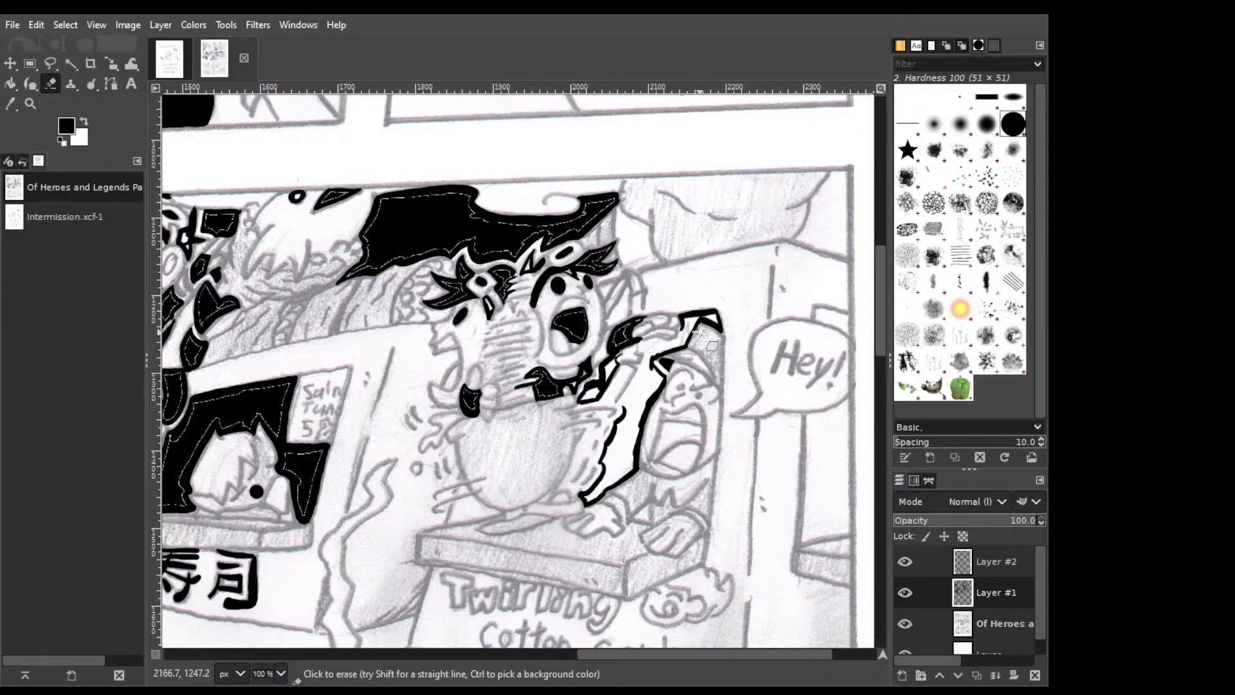
pyautogui.press('k')
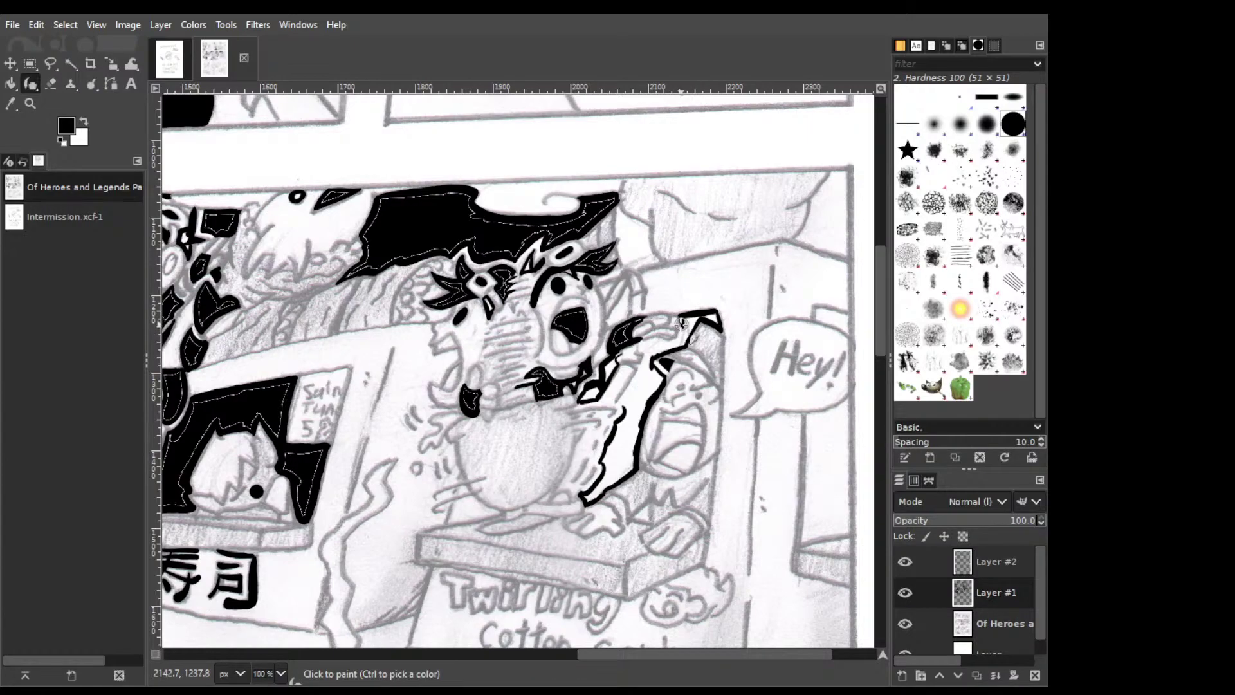
pyautogui.click(682, 325)
pyautogui.moveTo(684, 328)
pyautogui.mouseDown()
pyautogui.moveTo(641, 348)
pyautogui.moveTo(659, 337)
pyautogui.moveTo(655, 347)
pyautogui.moveTo(657, 329)
pyautogui.mouseUp()
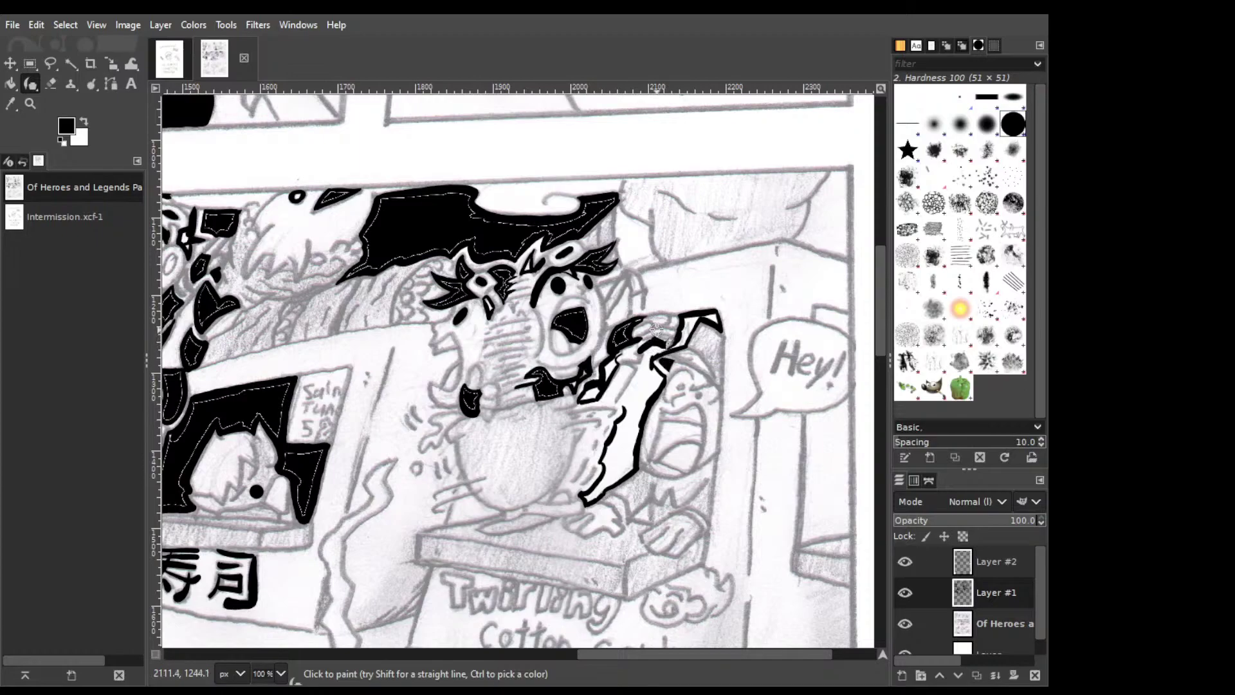
pyautogui.moveTo(652, 331)
pyautogui.mouseDown()
pyautogui.moveTo(652, 356)
pyautogui.moveTo(632, 363)
pyautogui.mouseUp()
pyautogui.hotkey('ctrl', 'z')
pyautogui.moveTo(640, 368); pyautogui.dragTo(630, 384)
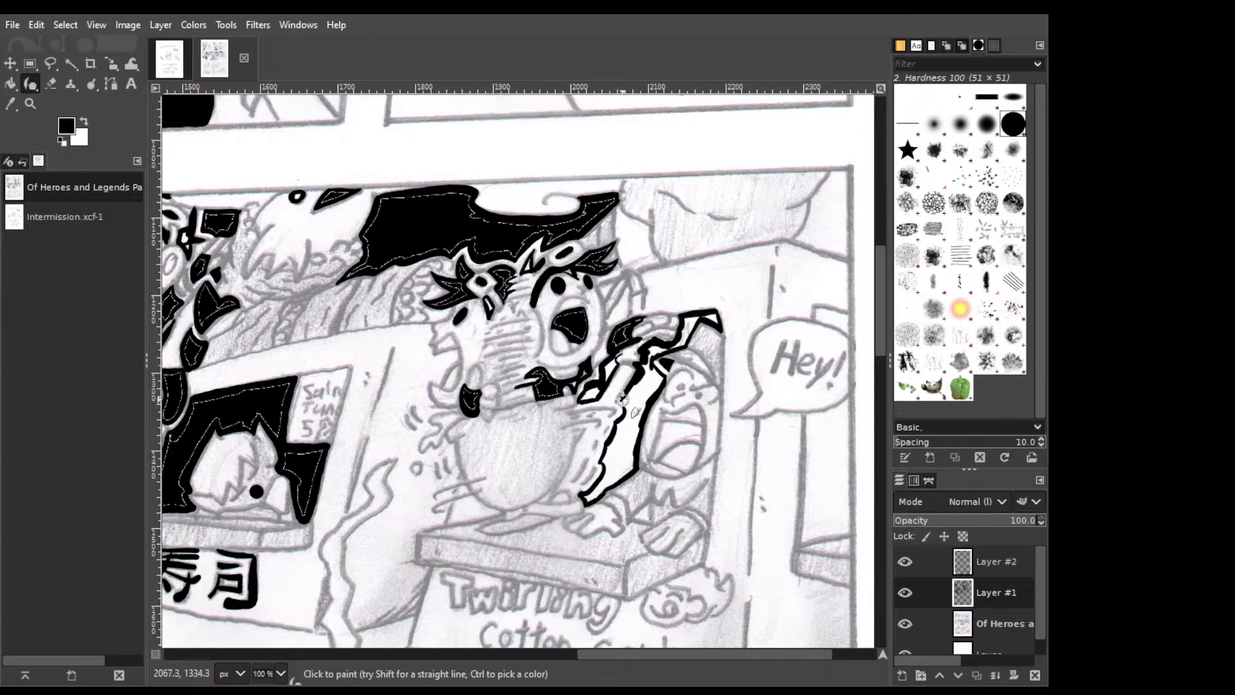
pyautogui.moveTo(628, 390); pyautogui.dragTo(641, 368)
pyautogui.hotkey('shift', 'b')
pyautogui.click(657, 358)
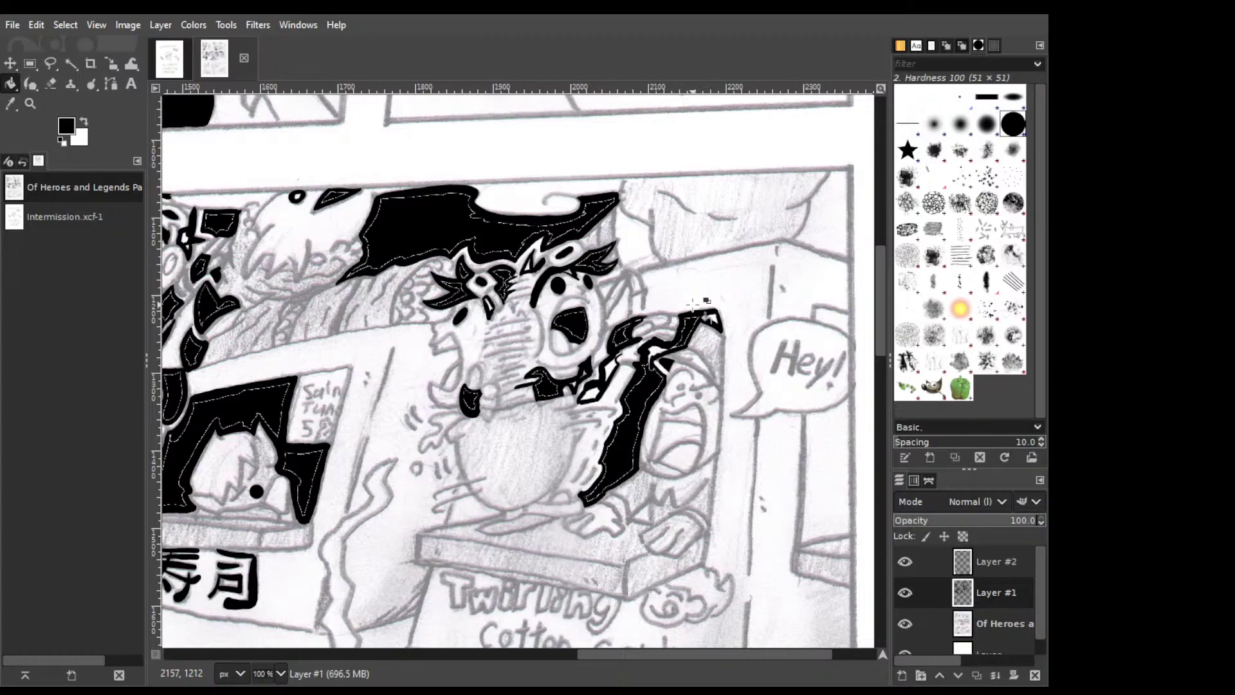
# Outline the tall narrow stall opening below the "Hey!" bubble, up to the panel border.
pyautogui.press('p')
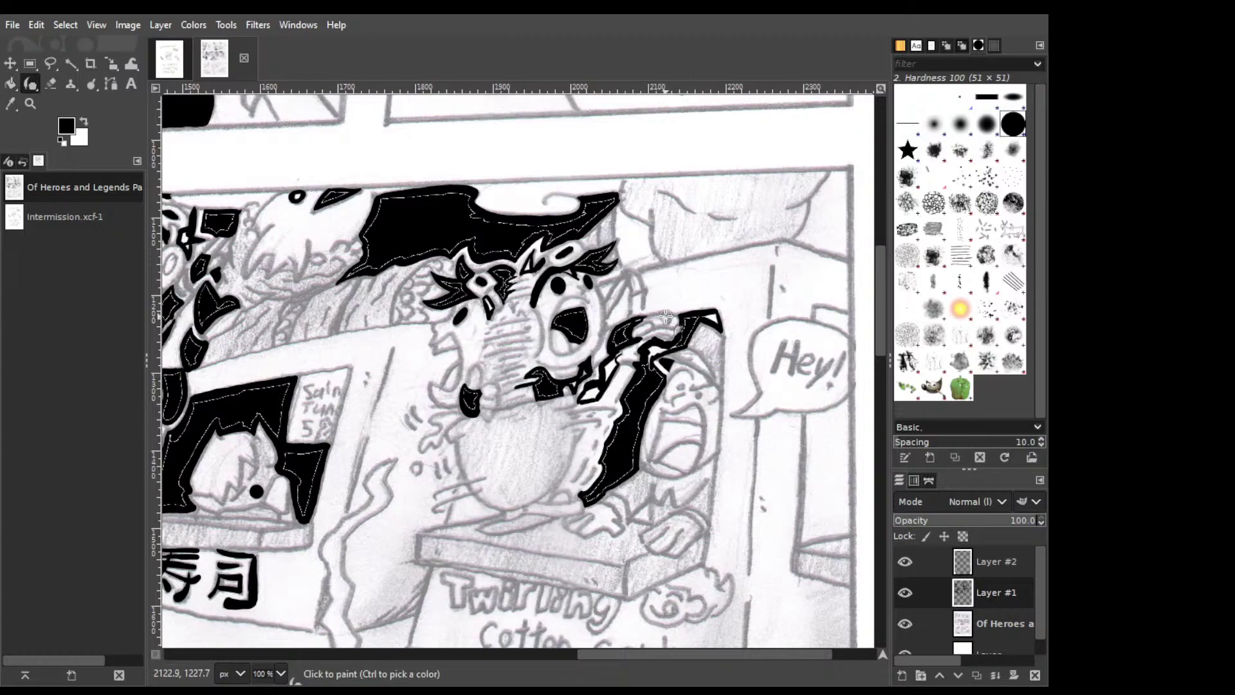
pyautogui.scroll(-5, 880, 319)
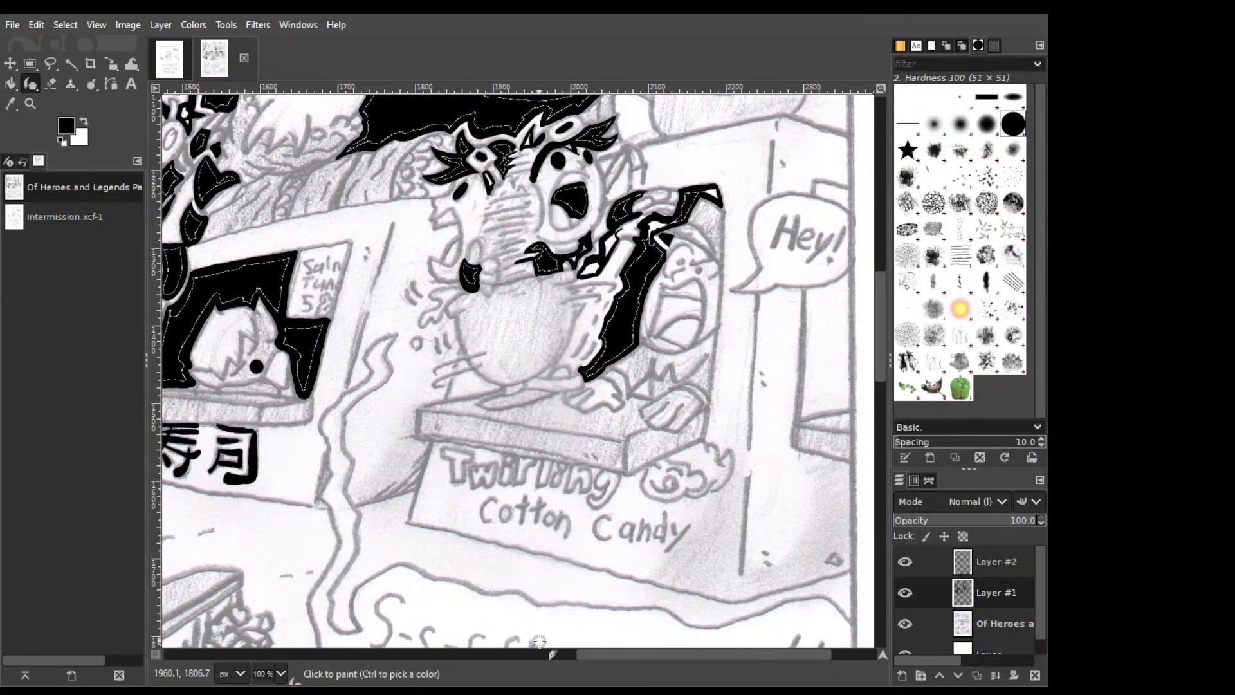
pyautogui.hscroll(5, 540, 640)
pyautogui.moveTo(684, 302)
pyautogui.mouseDown()
pyautogui.moveTo(683, 412)
pyautogui.moveTo(692, 400)
pyautogui.mouseUp()
pyautogui.press('ctrl')
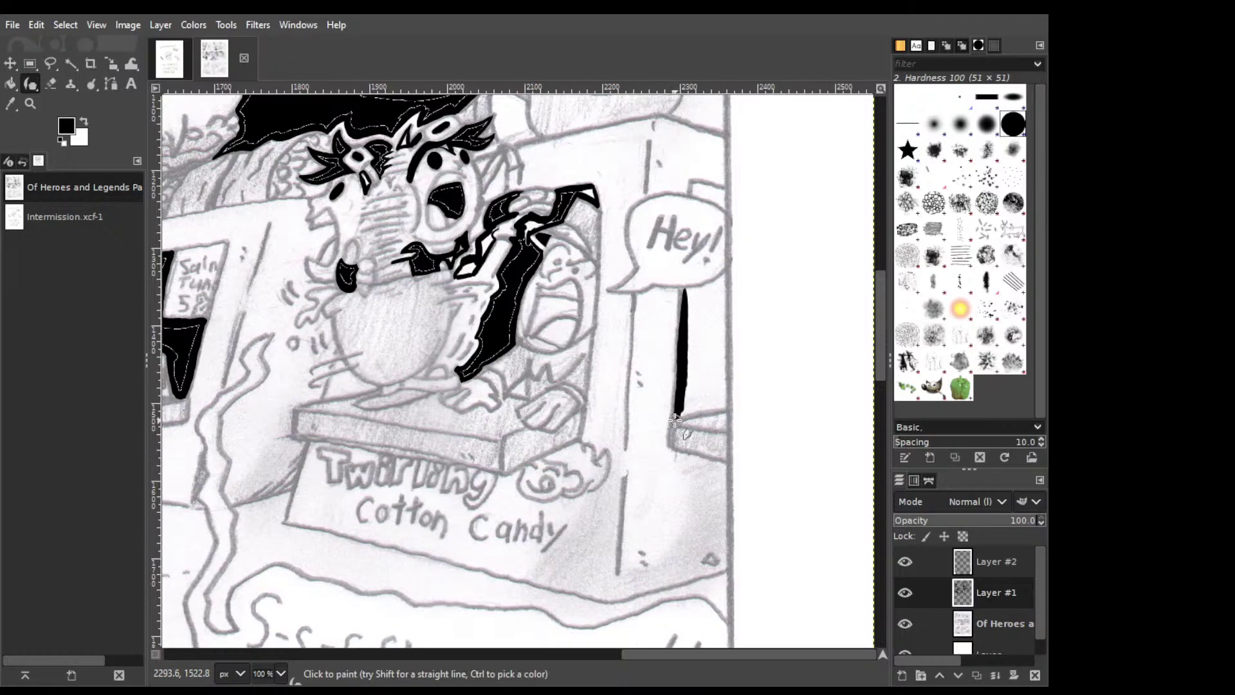
pyautogui.moveTo(679, 419); pyautogui.dragTo(724, 406)
pyautogui.moveTo(725, 279); pyautogui.dragTo(727, 407)
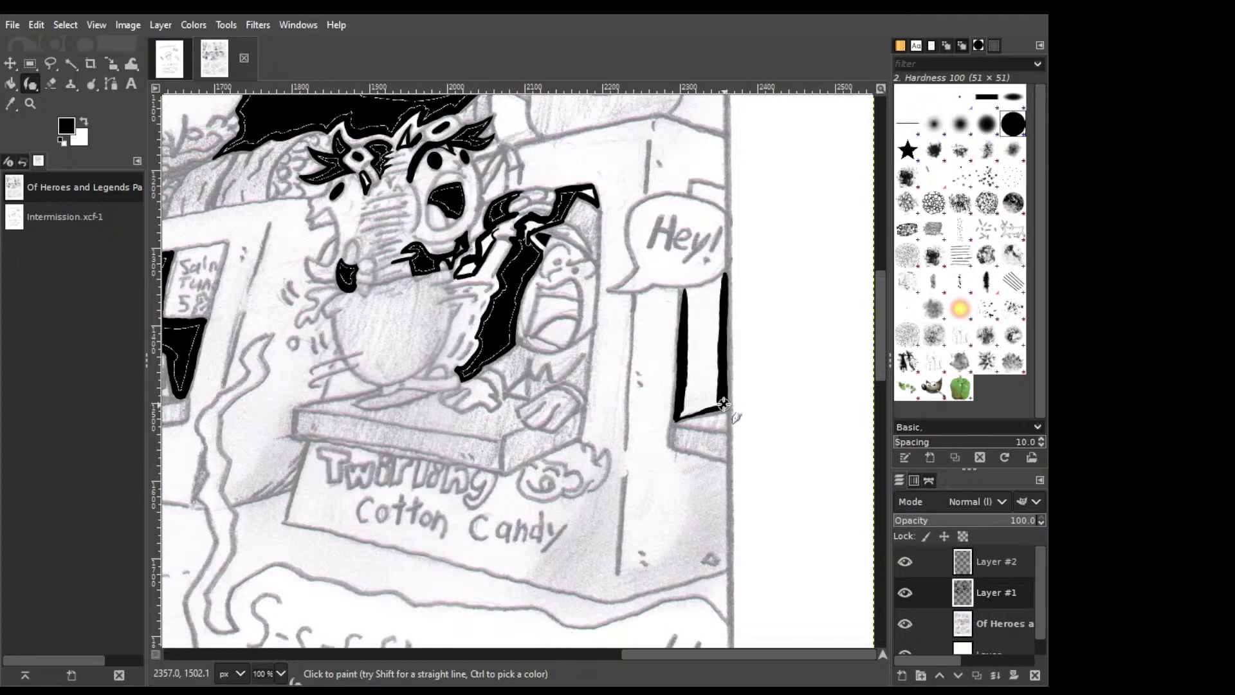
pyautogui.moveTo(686, 288); pyautogui.dragTo(723, 270)
pyautogui.hotkey('ctrl', 'z')
pyautogui.hotkey('ctrl', 'z')
pyautogui.keyDown('shift'); pyautogui.click(682, 288); pyautogui.keyUp('shift')
# Outline the small sliver of the opening above the "Hey!" bubble, and fill both it and the tall part below with black.
pyautogui.moveTo(691, 194)
pyautogui.mouseDown()
pyautogui.moveTo(719, 184)
pyautogui.moveTo(693, 180)
pyautogui.moveTo(725, 196)
pyautogui.moveTo(693, 194)
pyautogui.moveTo(724, 207)
pyautogui.mouseUp()
pyautogui.hotkey('shift', 'e')
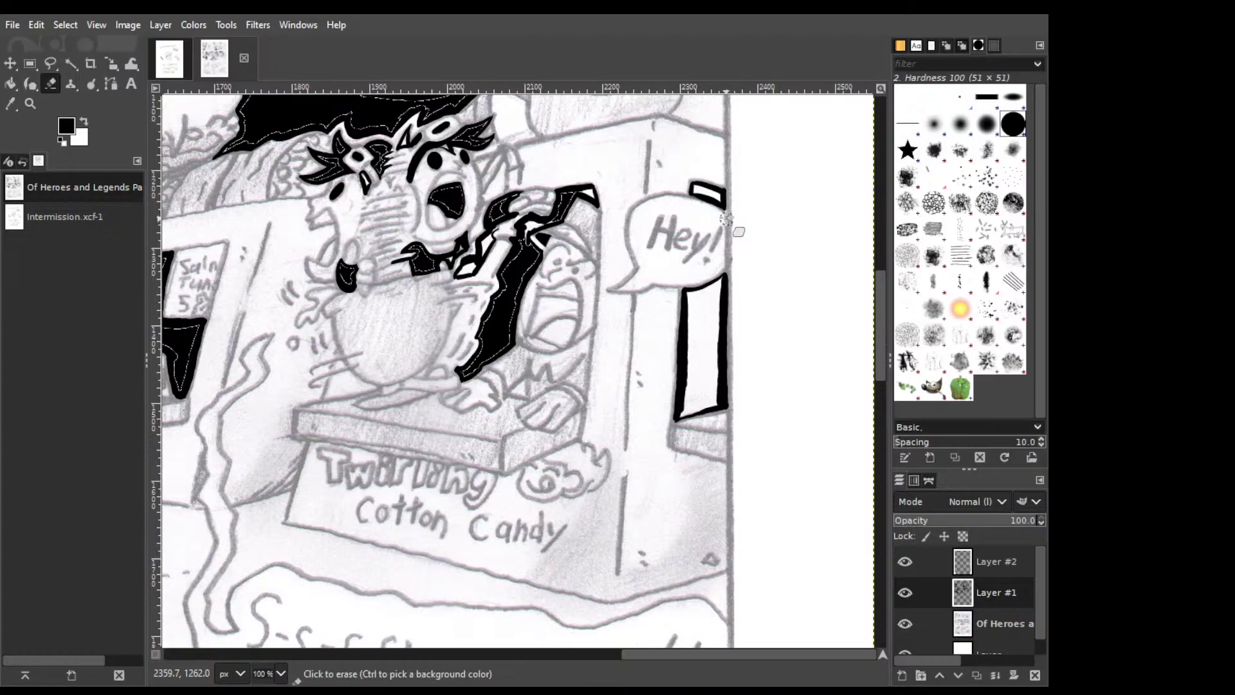
pyautogui.click(713, 195)
pyautogui.press('p')
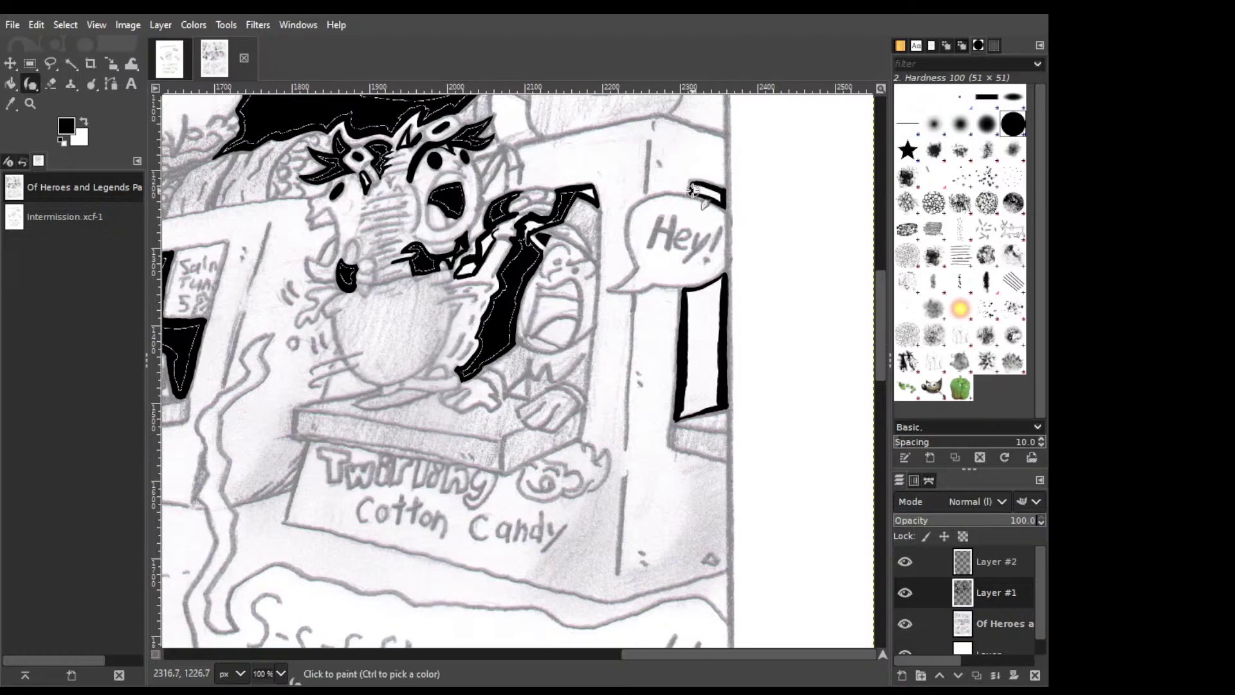
pyautogui.moveTo(692, 191); pyautogui.dragTo(718, 202)
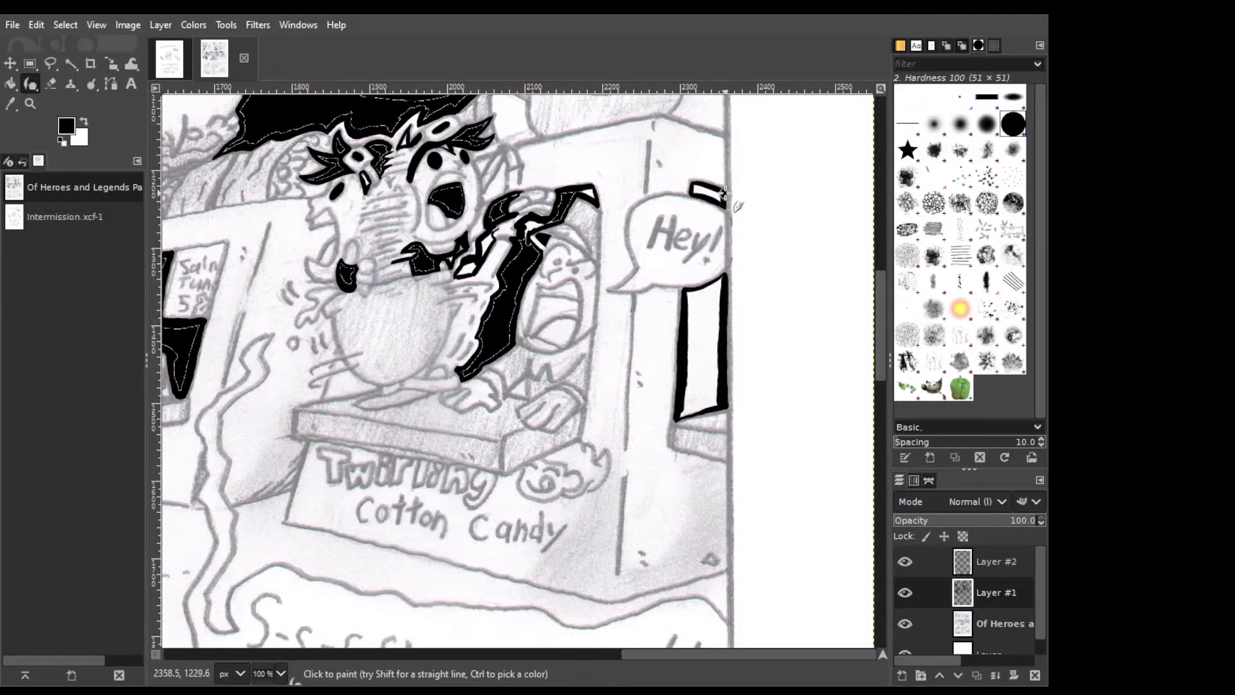
pyautogui.hotkey('shift', 'b')
pyautogui.click(727, 192)
pyautogui.click(705, 191)
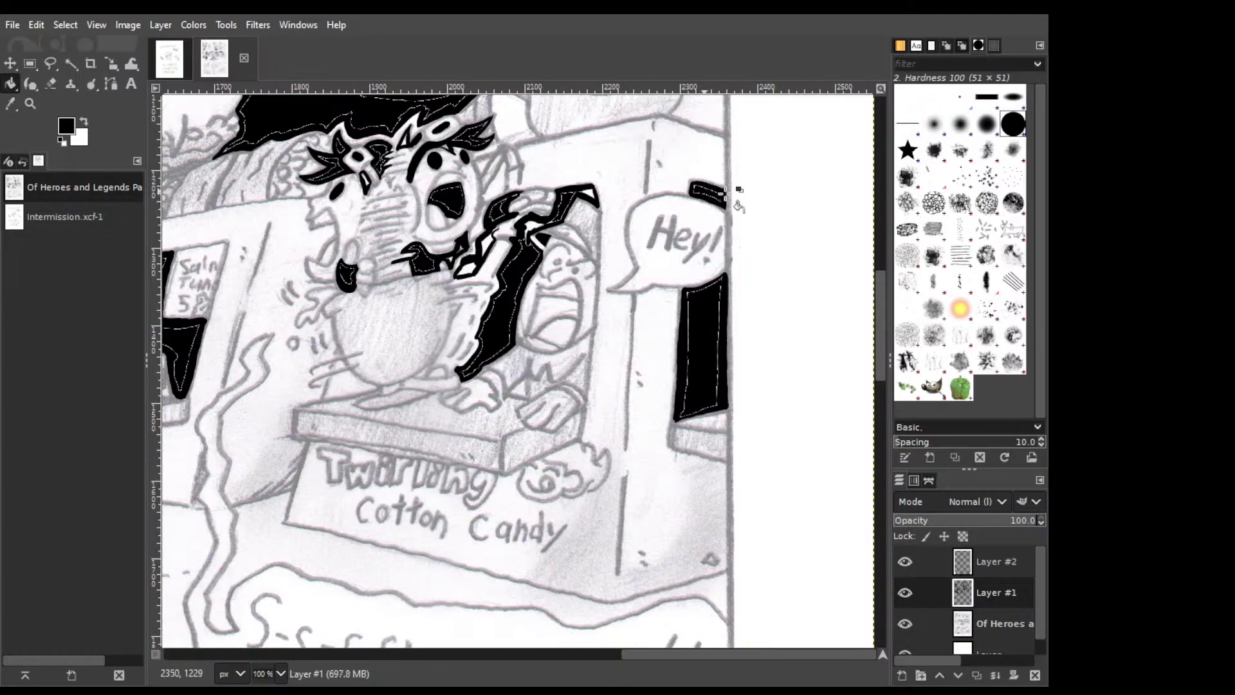
# Ink both eyes of the shouting vendor as solid black dots.
pyautogui.press('p')
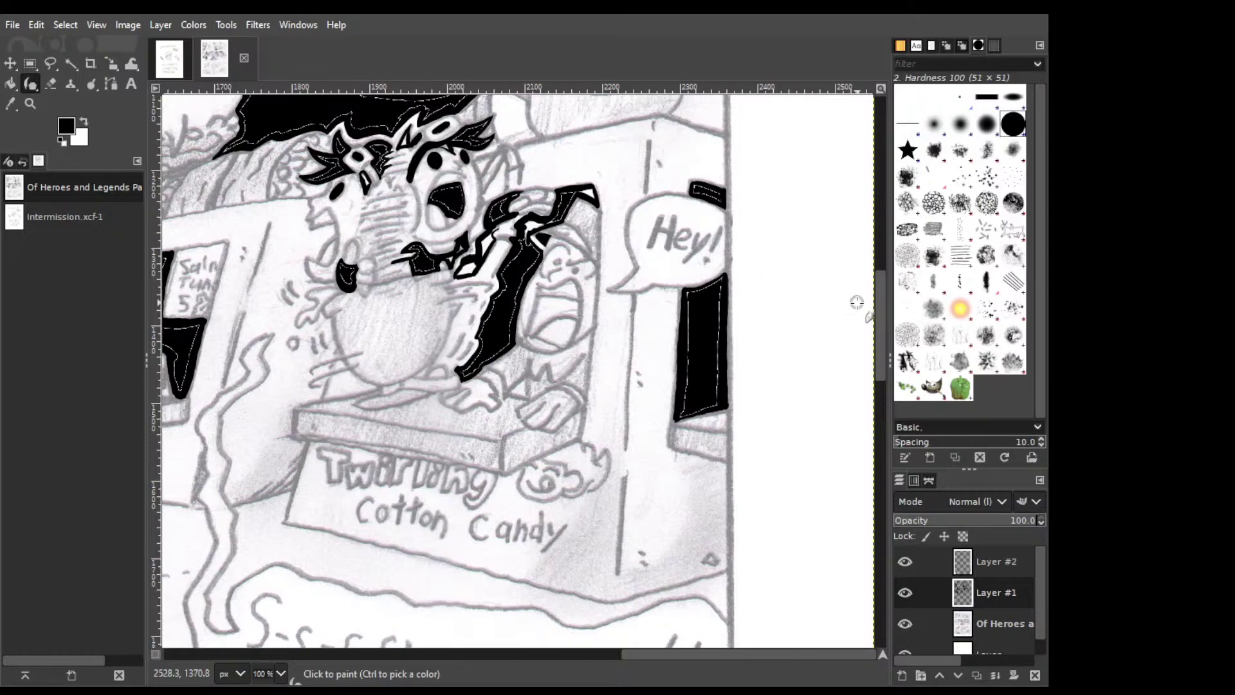
pyautogui.scroll(-3, 857, 302)
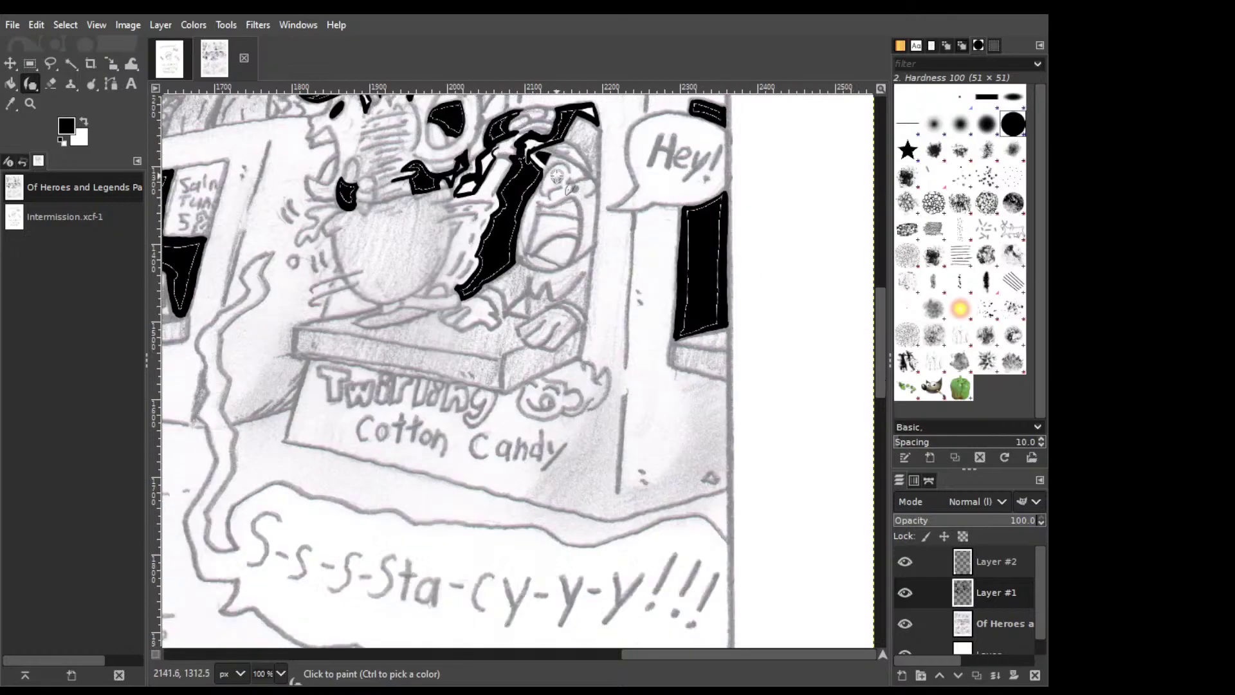
pyautogui.click(557, 180)
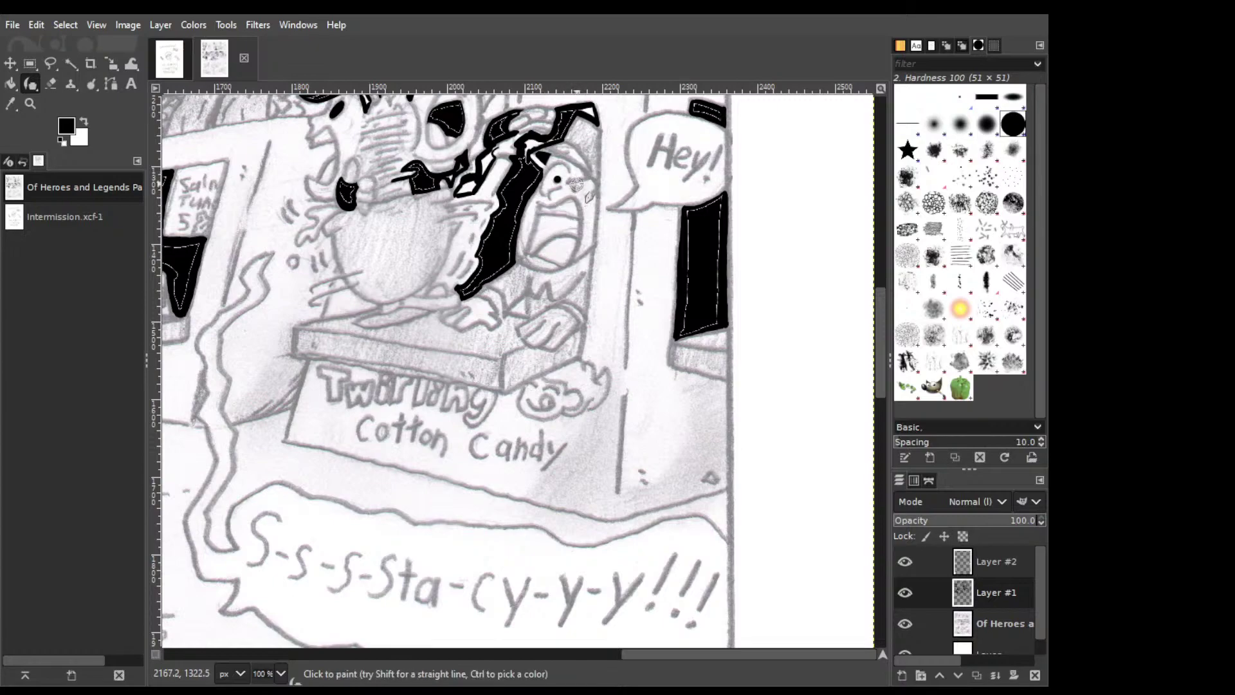
pyautogui.click(577, 186)
# Outline the dark interior of the vendor's open mouth and ink the small triangle below the chin, beside the hand.
pyautogui.moveTo(540, 216); pyautogui.dragTo(527, 254)
pyautogui.press('ctrl')
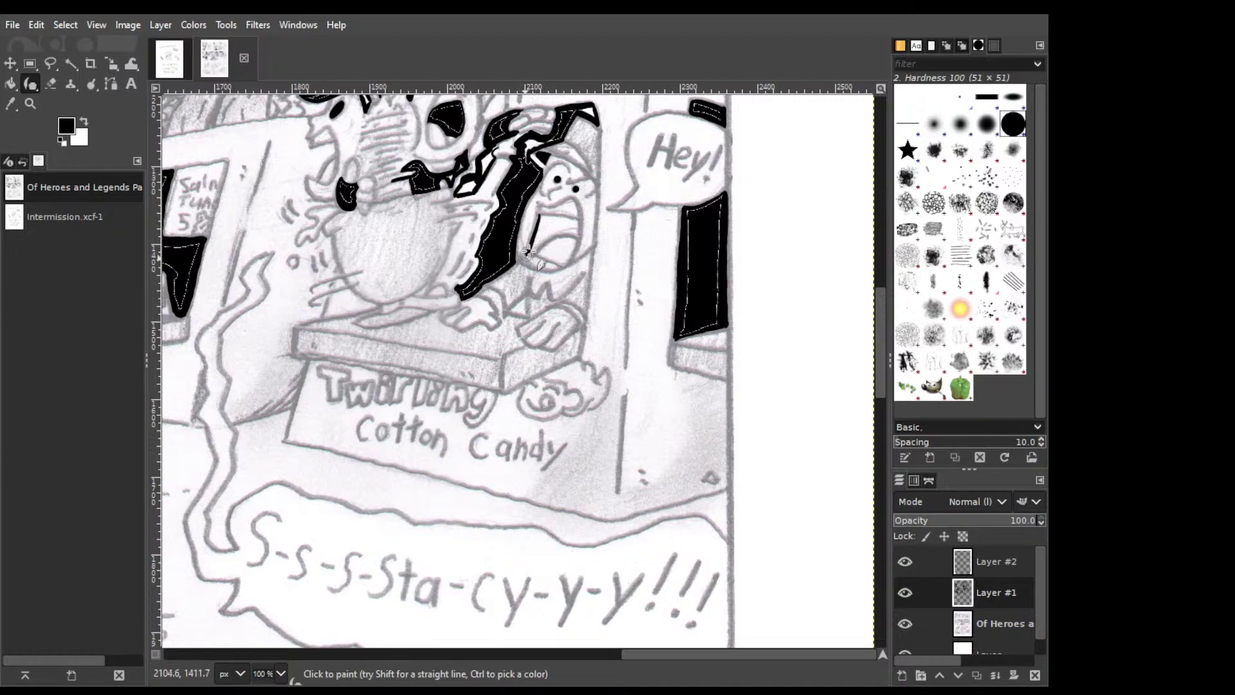
pyautogui.press('ctrl')
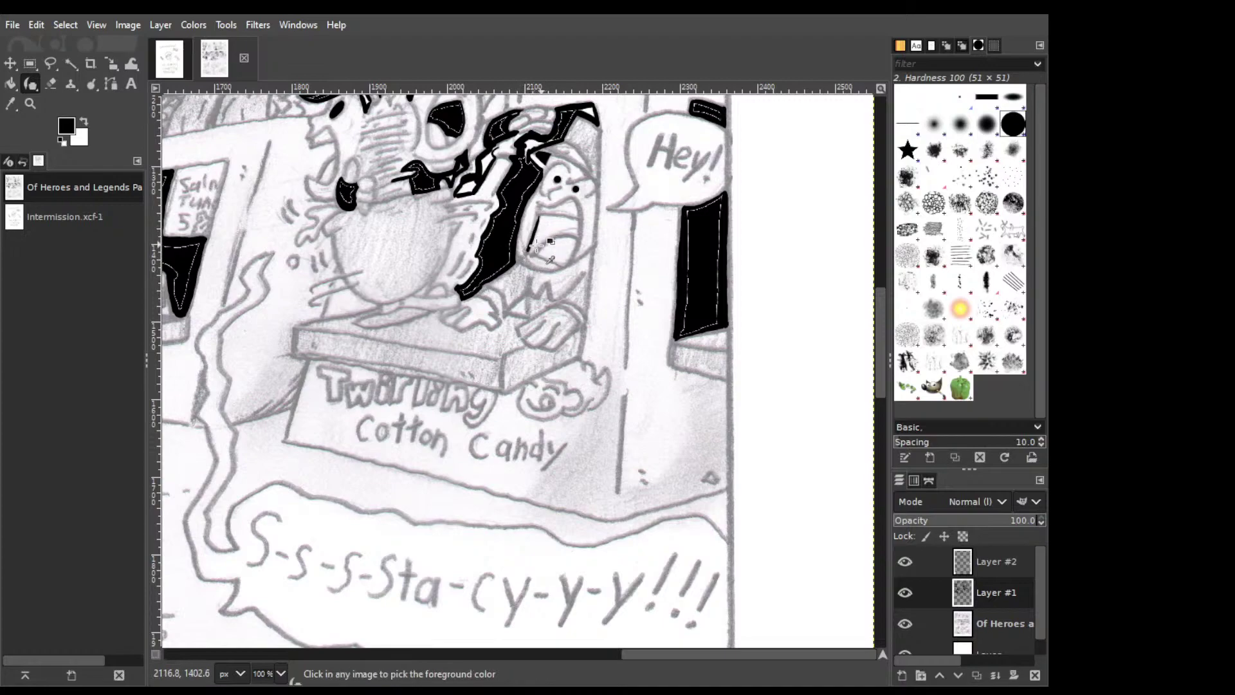
pyautogui.moveTo(528, 252); pyautogui.dragTo(583, 233)
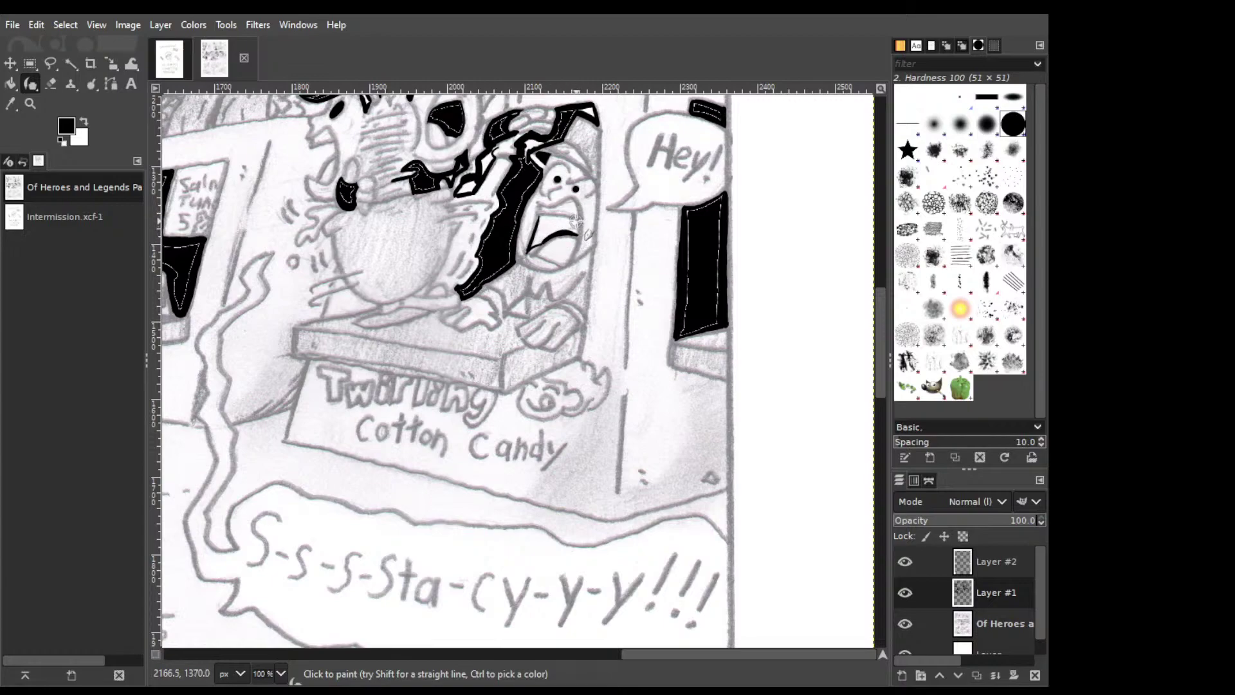
pyautogui.moveTo(575, 224); pyautogui.dragTo(545, 219)
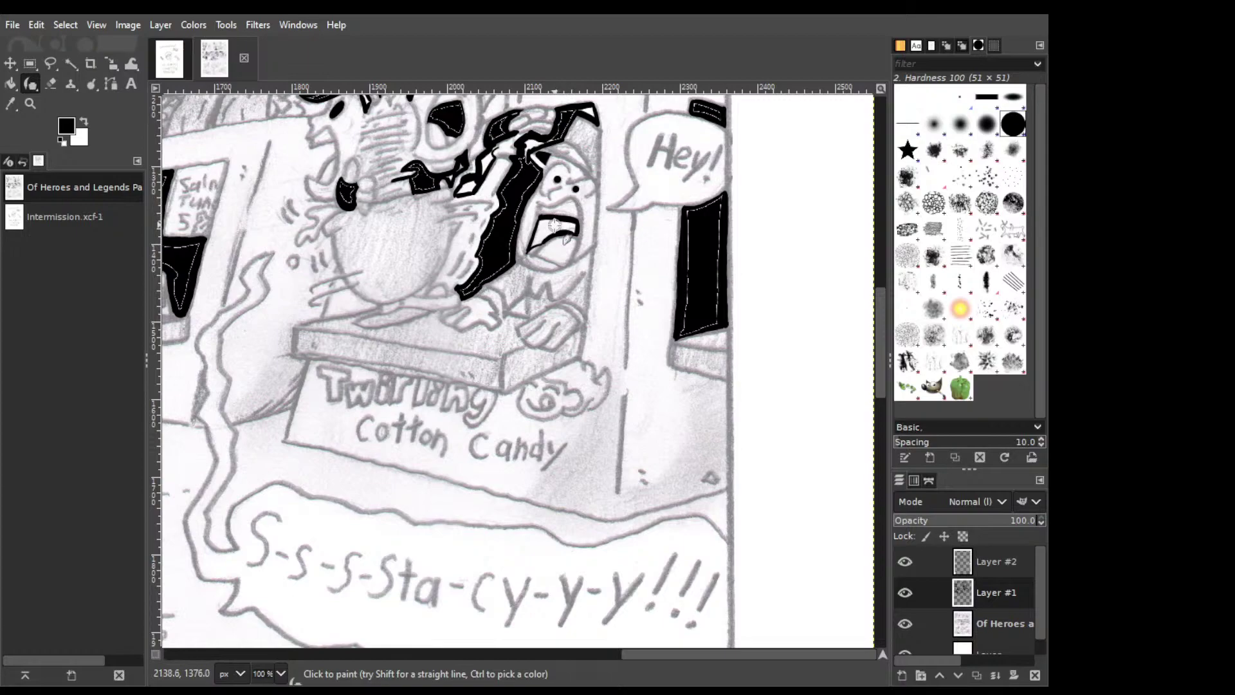
pyautogui.moveTo(525, 305)
pyautogui.mouseDown()
pyautogui.moveTo(513, 314)
pyautogui.moveTo(523, 298)
pyautogui.mouseUp()
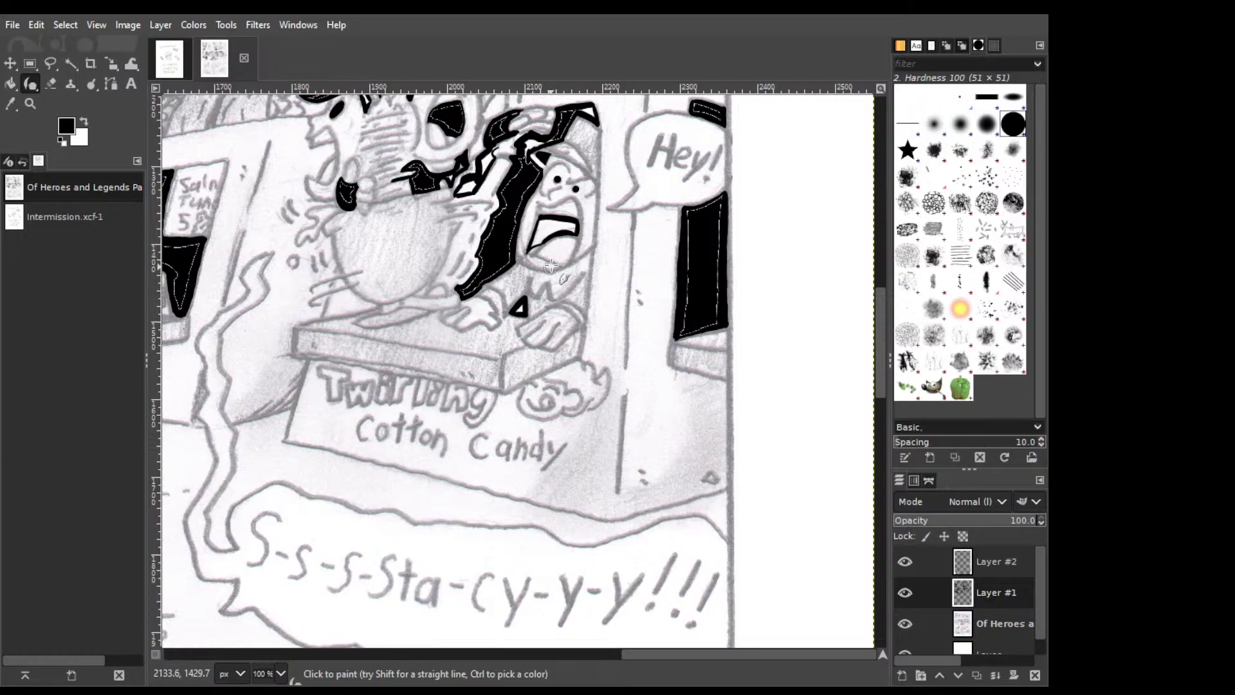
# Ink the outer outline of the spiky hair tuft behind the seated character's headband, down to the raised hand.
pyautogui.moveTo(674, 654); pyautogui.dragTo(362, 653)
pyautogui.moveTo(880, 356); pyautogui.dragTo(871, 504)
pyautogui.moveTo(619, 654); pyautogui.dragTo(397, 657)
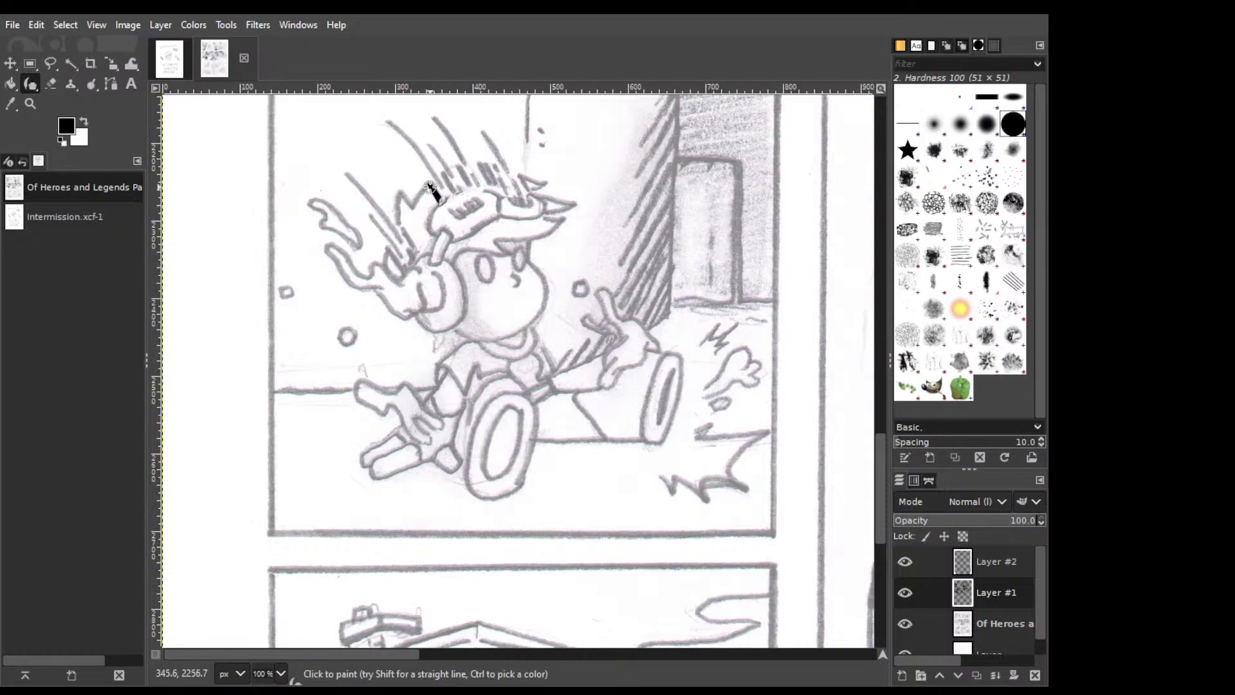
pyautogui.moveTo(430, 185)
pyautogui.mouseDown()
pyautogui.moveTo(413, 210)
pyautogui.moveTo(398, 193)
pyautogui.moveTo(416, 212)
pyautogui.mouseUp()
pyautogui.press('ctrl')
pyautogui.hotkey('ctrl', 'z')
pyautogui.moveTo(399, 224); pyautogui.dragTo(415, 211)
pyautogui.hotkey('ctrl', 'z')
pyautogui.moveTo(420, 250); pyautogui.dragTo(399, 220)
pyautogui.hotkey('shift', 'e')
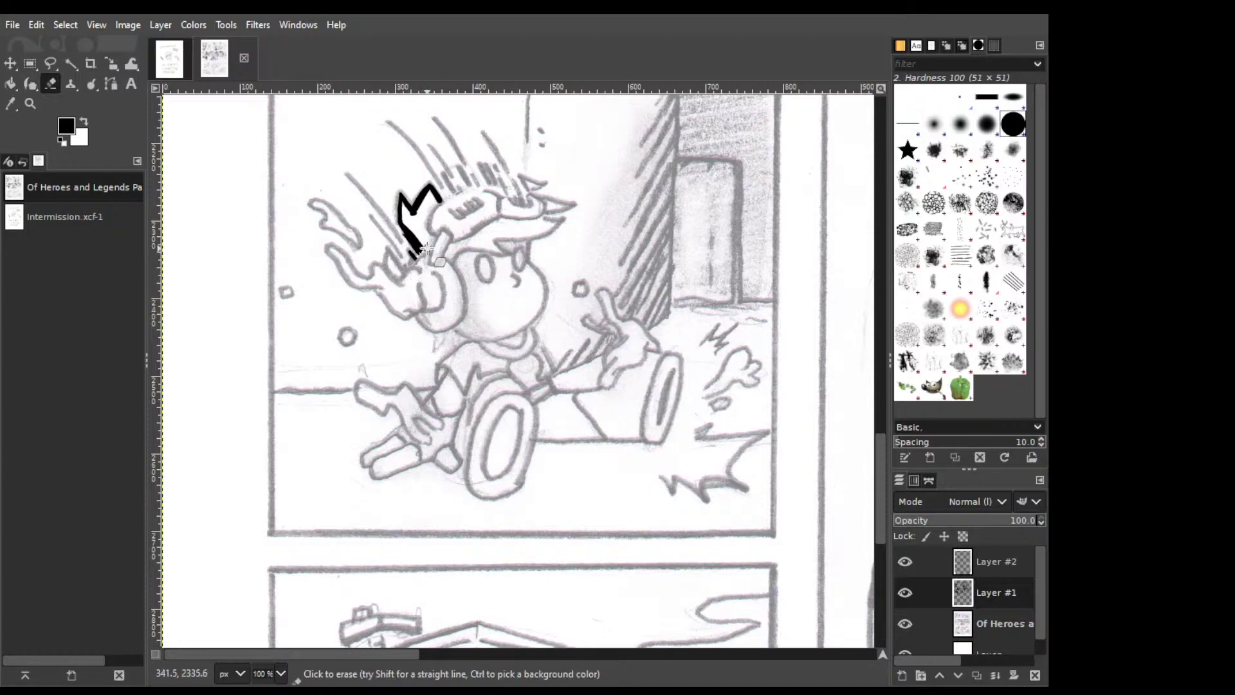
pyautogui.press('p')
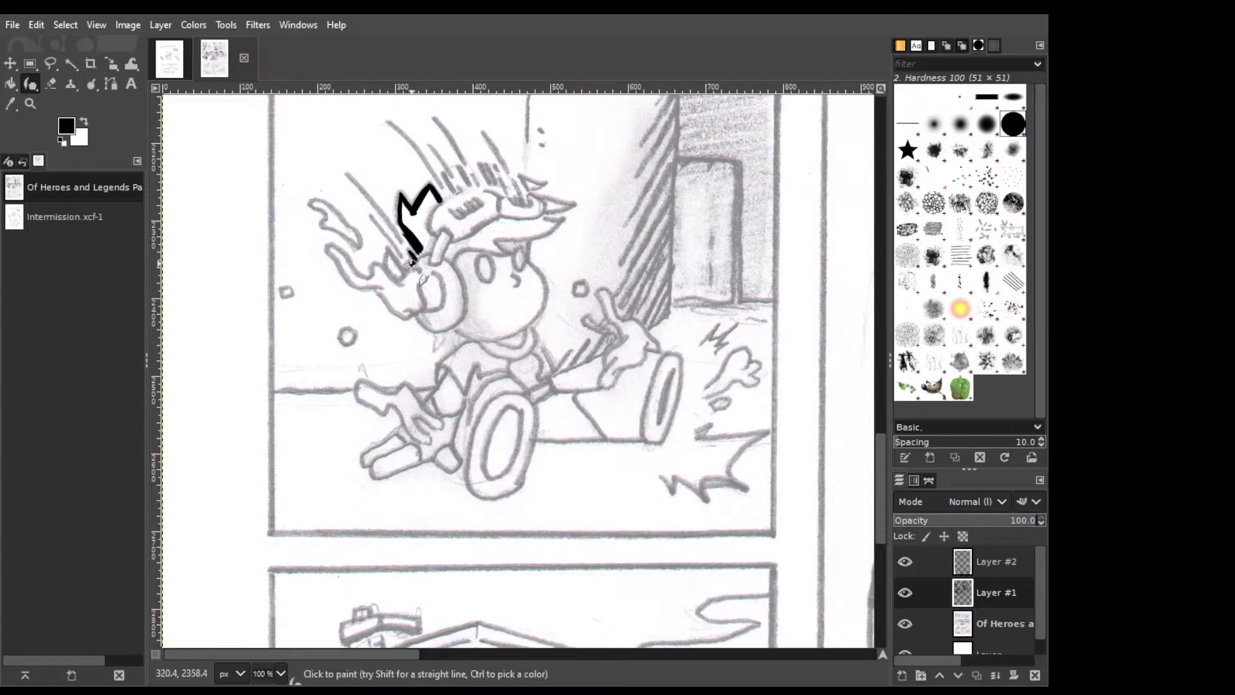
pyautogui.click(412, 264)
# Ink the inner edge of the hair tuft where it meets the seated character's headband.
pyautogui.moveTo(431, 208); pyautogui.dragTo(425, 219)
pyautogui.moveTo(427, 214)
pyautogui.mouseDown()
pyautogui.moveTo(439, 202)
pyautogui.moveTo(426, 230)
pyautogui.mouseUp()
pyautogui.moveTo(425, 227); pyautogui.dragTo(434, 224)
pyautogui.press('ctrl')
# Ink the short dark marks on the seated character's headgear and fill both oval eyes with solid black.
pyautogui.moveTo(468, 205)
pyautogui.mouseDown()
pyautogui.moveTo(481, 205)
pyautogui.moveTo(471, 208)
pyautogui.mouseUp()
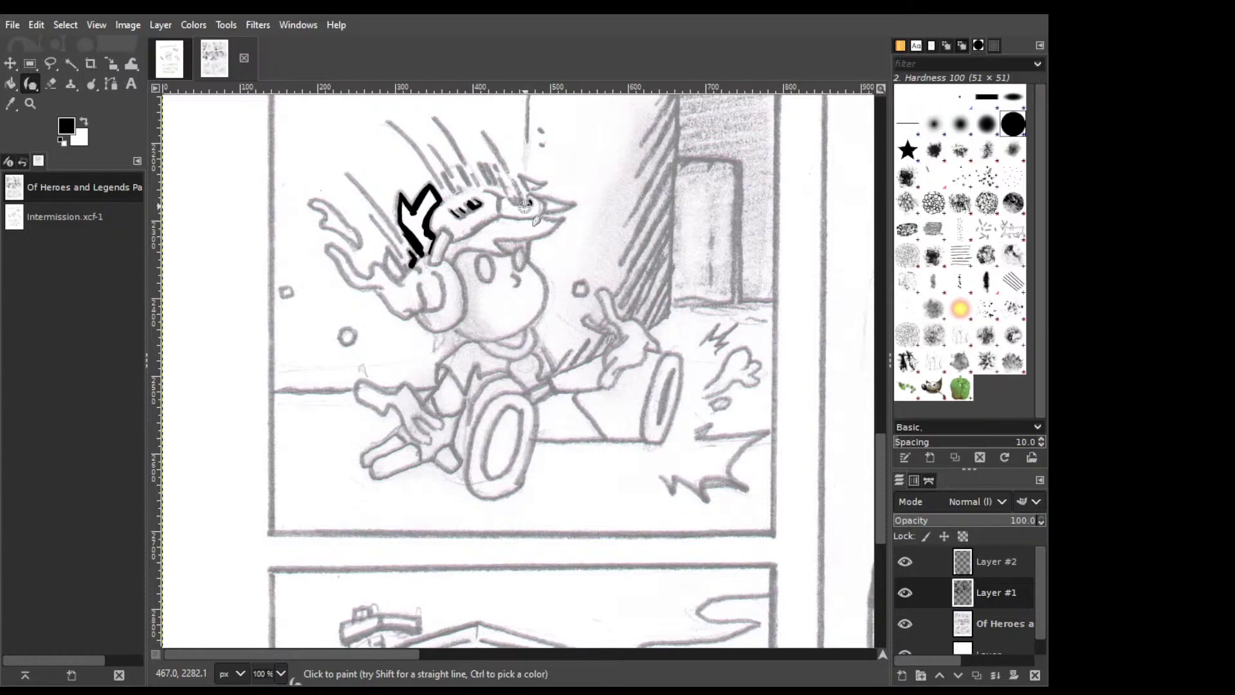
pyautogui.moveTo(525, 204); pyautogui.dragTo(525, 193)
pyautogui.moveTo(522, 248); pyautogui.dragTo(520, 261)
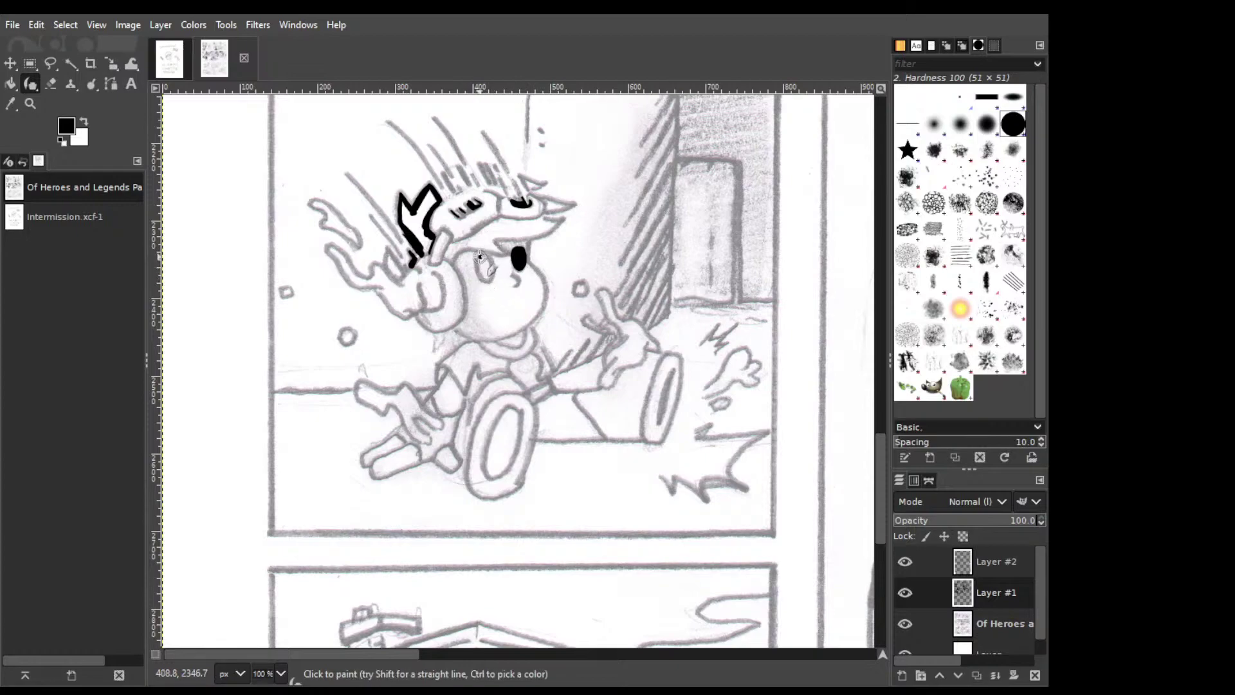
pyautogui.moveTo(478, 260)
pyautogui.mouseDown()
pyautogui.moveTo(489, 278)
pyautogui.moveTo(482, 265)
pyautogui.moveTo(508, 258)
pyautogui.mouseUp()
pyautogui.hotkey('ctrl', 'z')
# Ink the small pointed hair wedge below the seated character's ear and clean up its upper end with the eraser.
pyautogui.moveTo(457, 326); pyautogui.dragTo(455, 350)
pyautogui.hotkey('shift', 'e')
pyautogui.click(451, 320)
pyautogui.press('p')
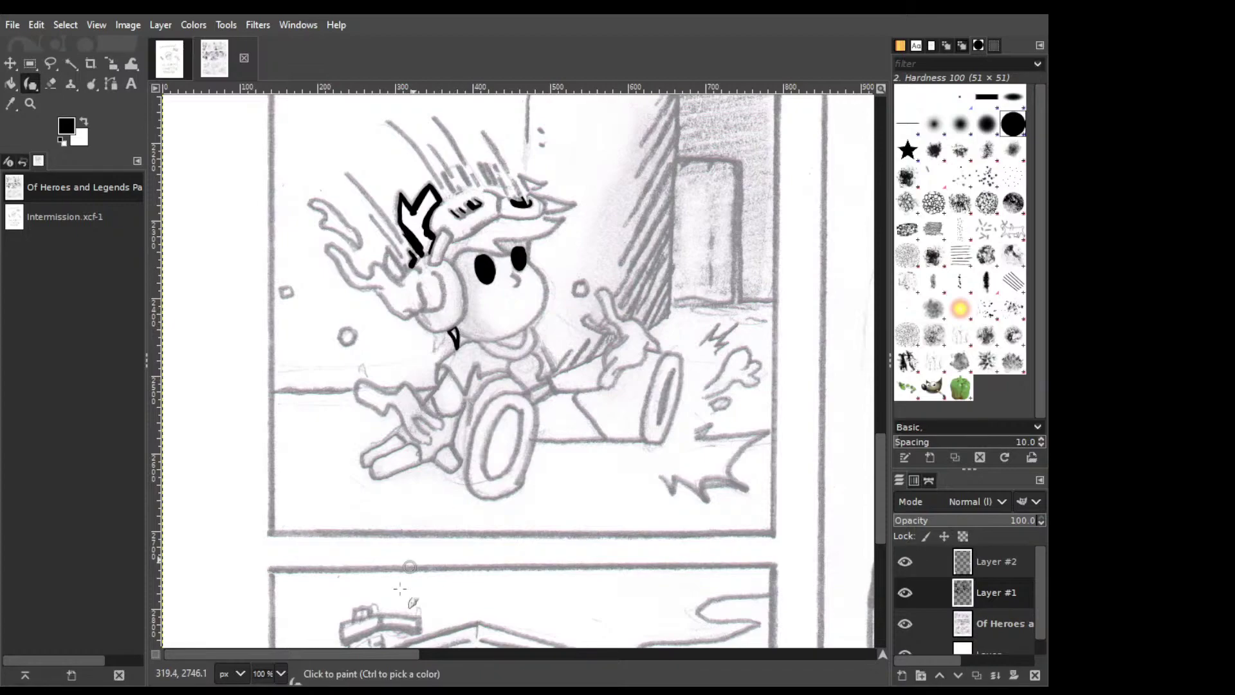
pyautogui.press('c')
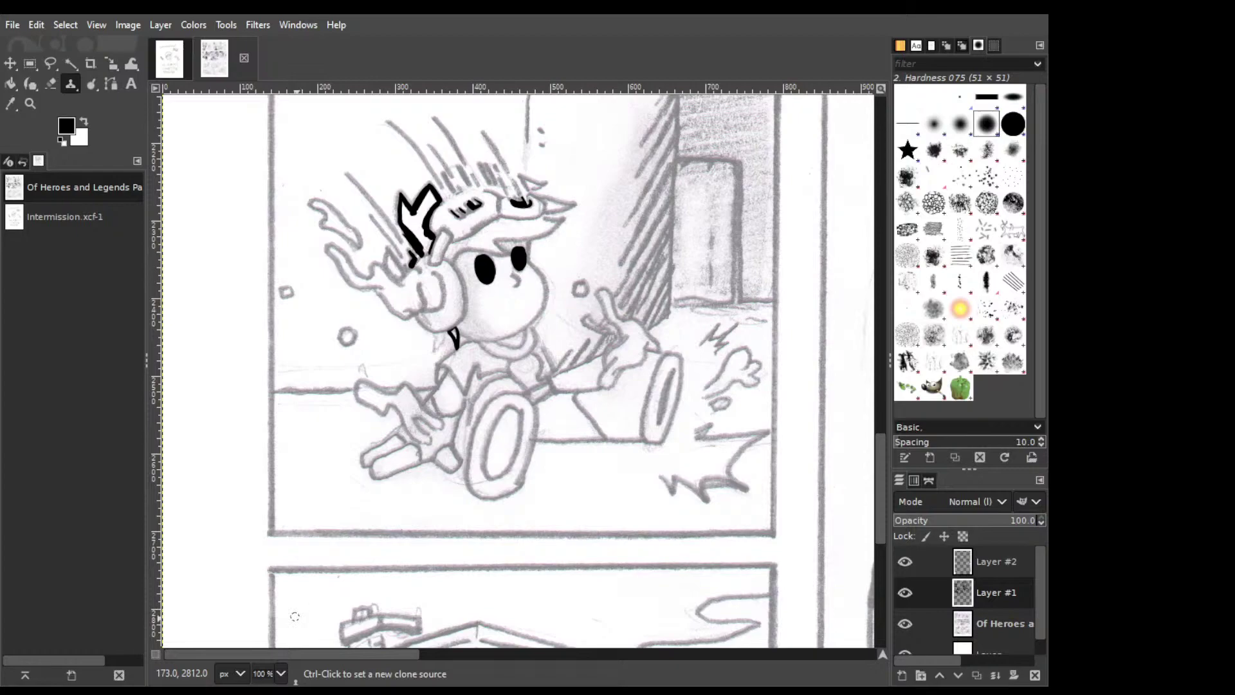
pyautogui.press('p')
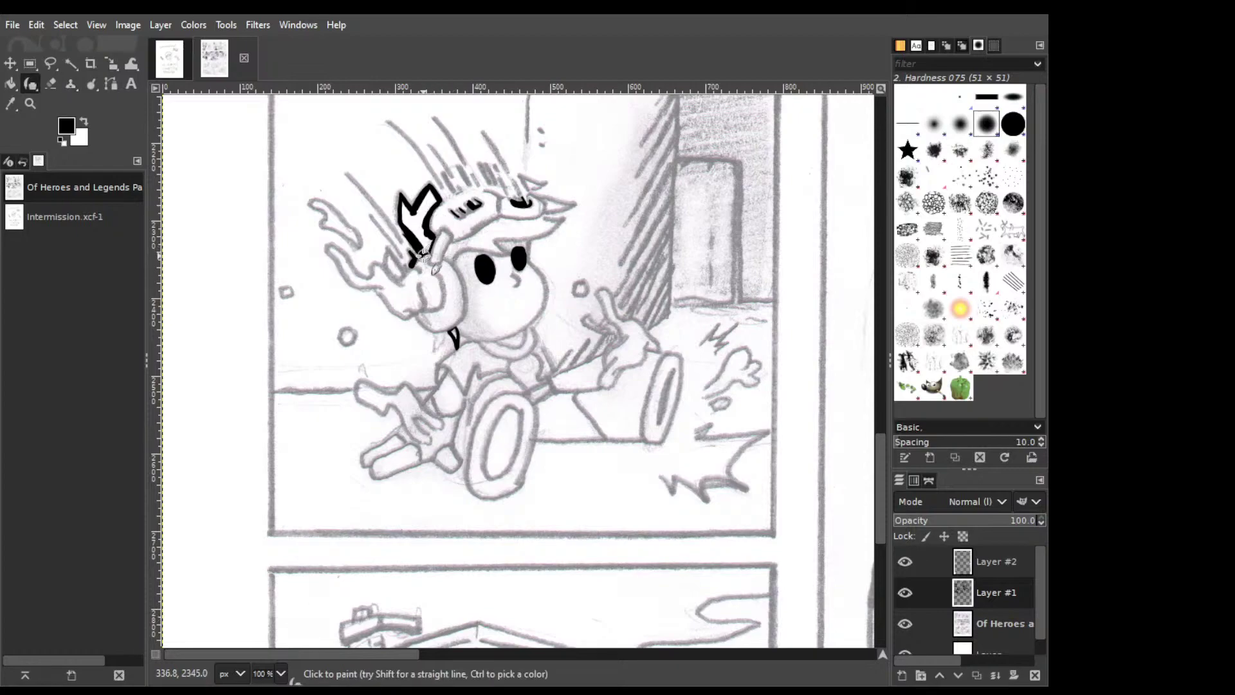
# Ink a second small pointed hair wedge beside the first one below the seated character's ear.
pyautogui.hotkey('shift', 'e')
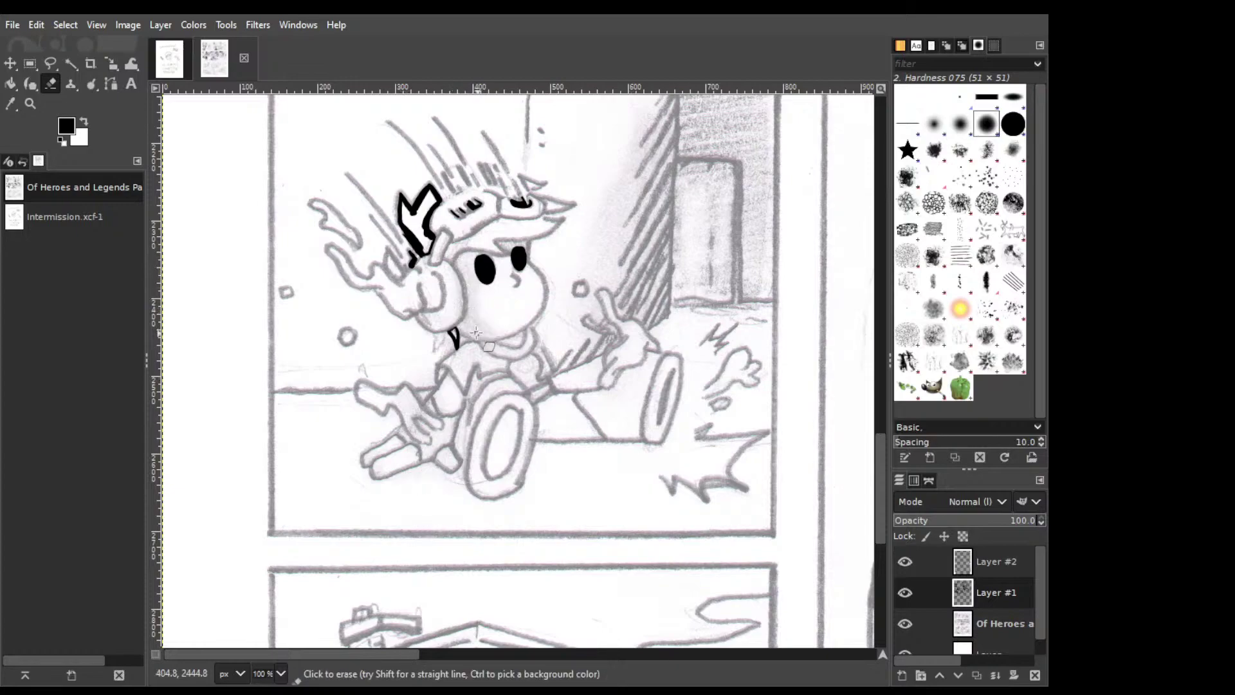
pyautogui.press('p')
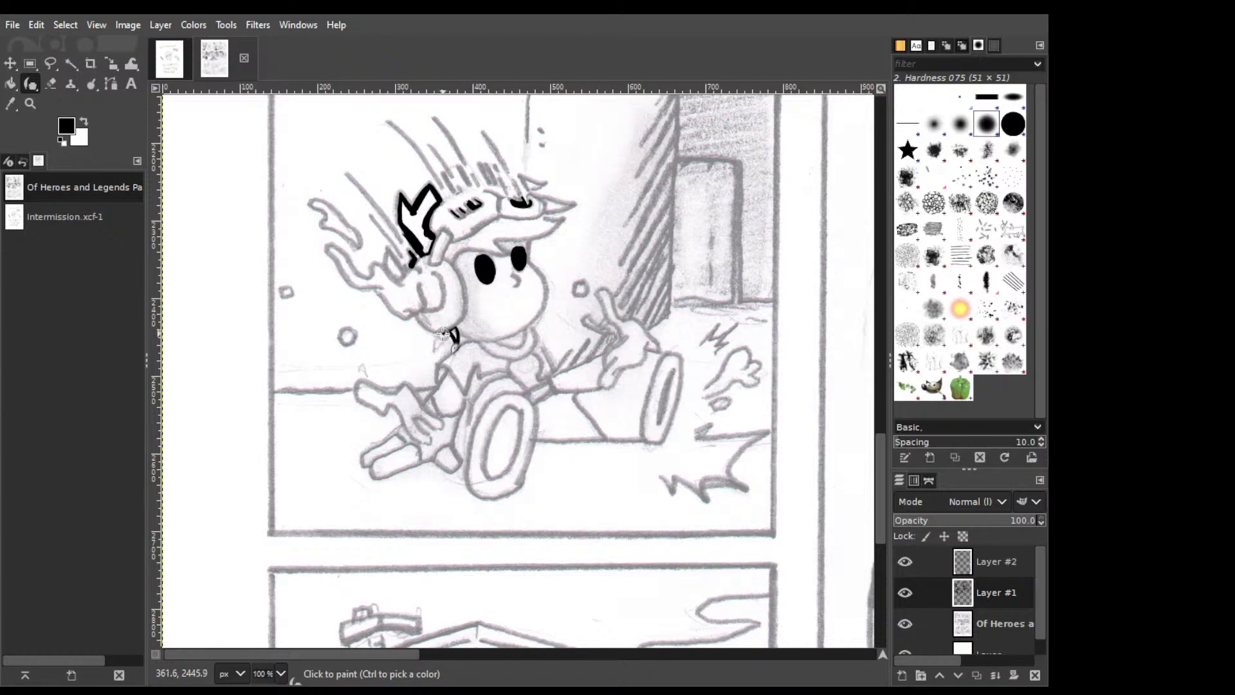
pyautogui.press('ctrl')
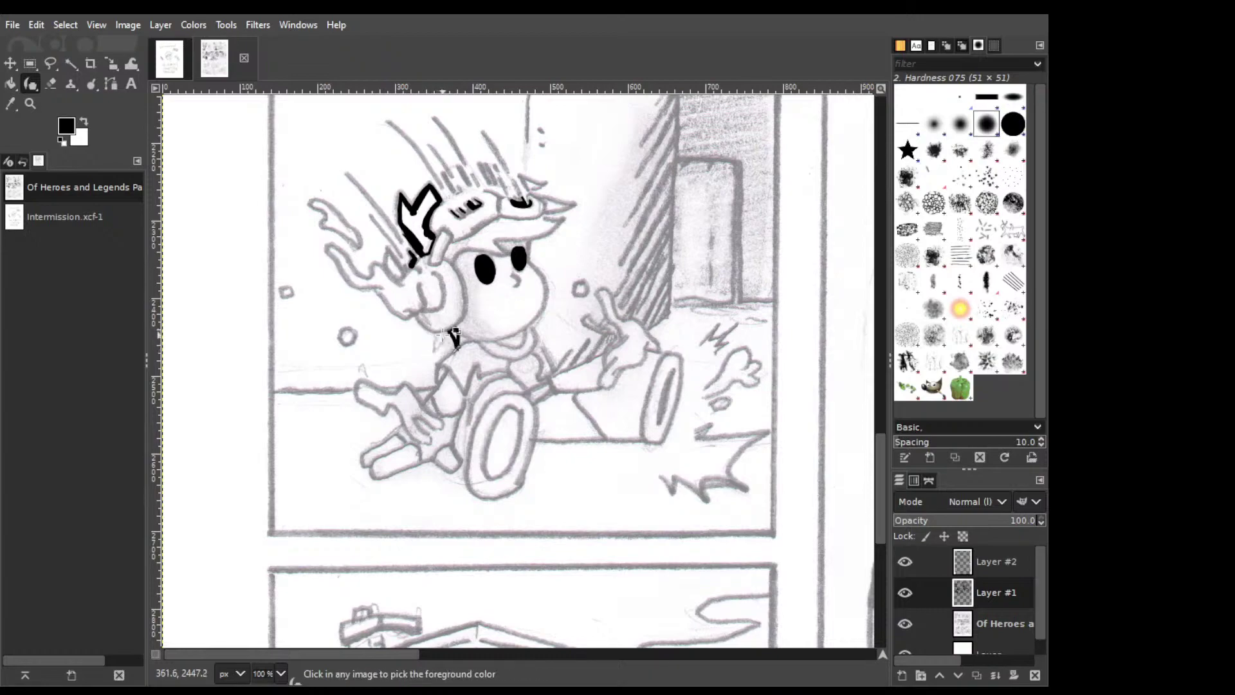
pyautogui.moveTo(435, 332); pyautogui.dragTo(444, 348)
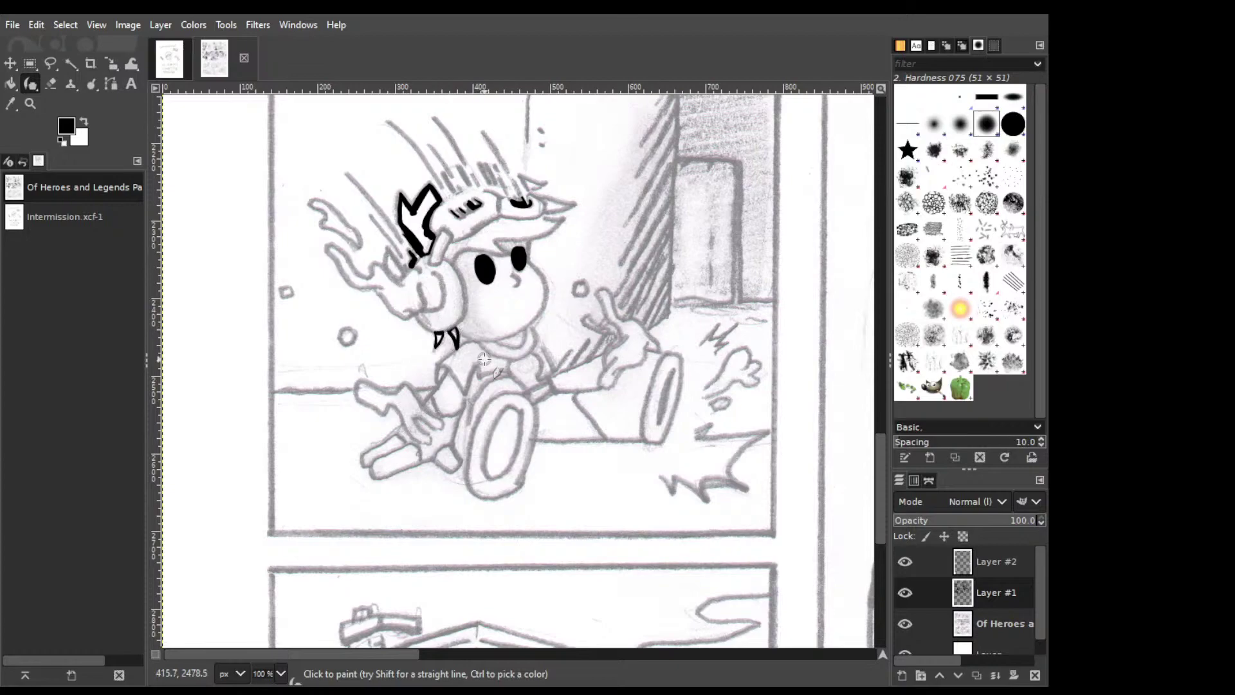
# Outline the seated character's dark shirt around the neck, shoulder and chest and fill it with solid black.
pyautogui.moveTo(441, 363)
pyautogui.mouseDown()
pyautogui.moveTo(466, 343)
pyautogui.moveTo(511, 359)
pyautogui.mouseUp()
pyautogui.moveTo(508, 359)
pyautogui.mouseDown()
pyautogui.moveTo(477, 347)
pyautogui.moveTo(479, 376)
pyautogui.mouseUp()
pyautogui.moveTo(479, 377); pyautogui.dragTo(488, 376)
pyautogui.hotkey('ctrl', 'z')
pyautogui.moveTo(465, 390)
pyautogui.mouseDown()
pyautogui.moveTo(479, 355)
pyautogui.moveTo(497, 368)
pyautogui.mouseUp()
pyautogui.moveTo(466, 391)
pyautogui.mouseDown()
pyautogui.moveTo(443, 364)
pyautogui.moveTo(466, 405)
pyautogui.moveTo(473, 367)
pyautogui.moveTo(492, 354)
pyautogui.moveTo(472, 335)
pyautogui.mouseUp()
pyautogui.hotkey('shift', 'b')
pyautogui.click(477, 368)
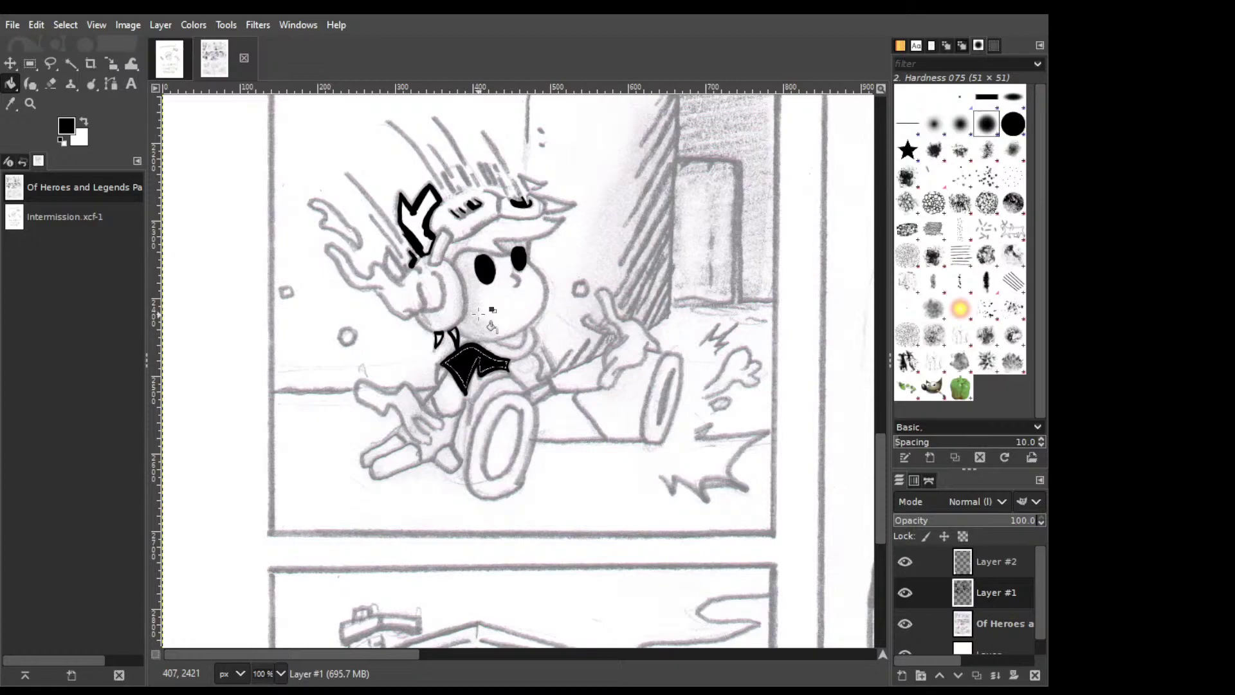
# Ink the small dark patch behind the seated character's upper arm, below the shirt's shoulder.
pyautogui.press('p')
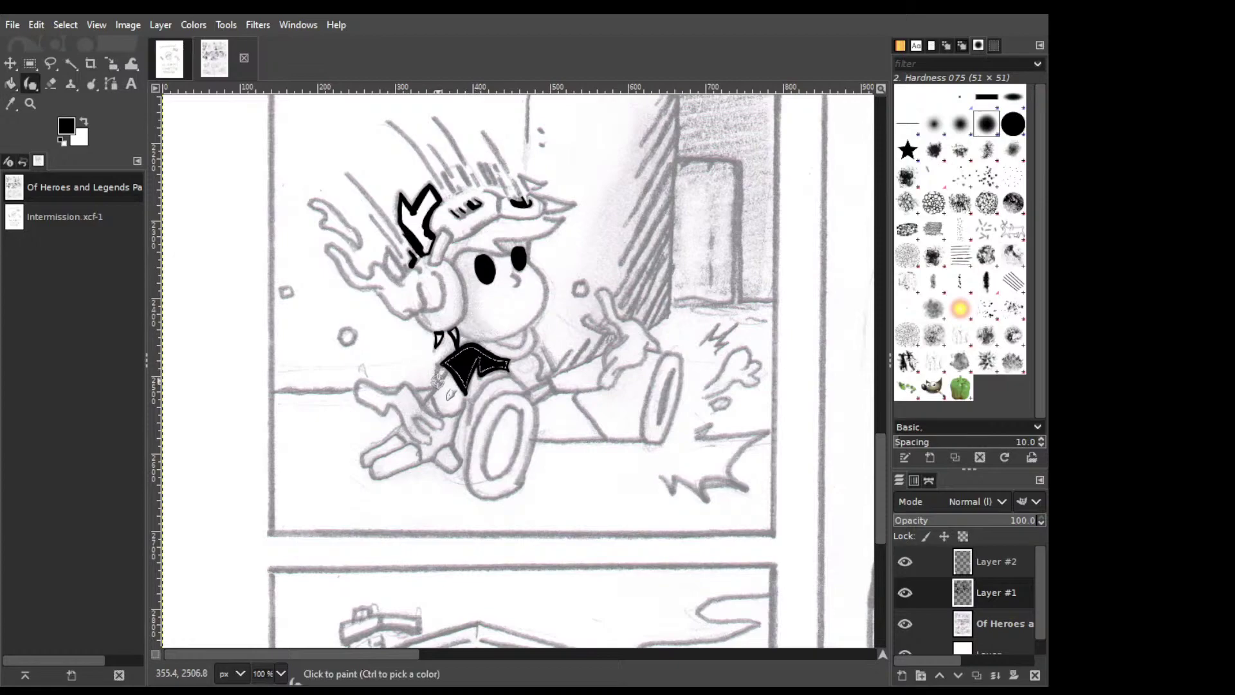
pyautogui.click(441, 376)
pyautogui.moveTo(441, 375)
pyautogui.mouseDown()
pyautogui.moveTo(443, 359)
pyautogui.moveTo(443, 379)
pyautogui.mouseUp()
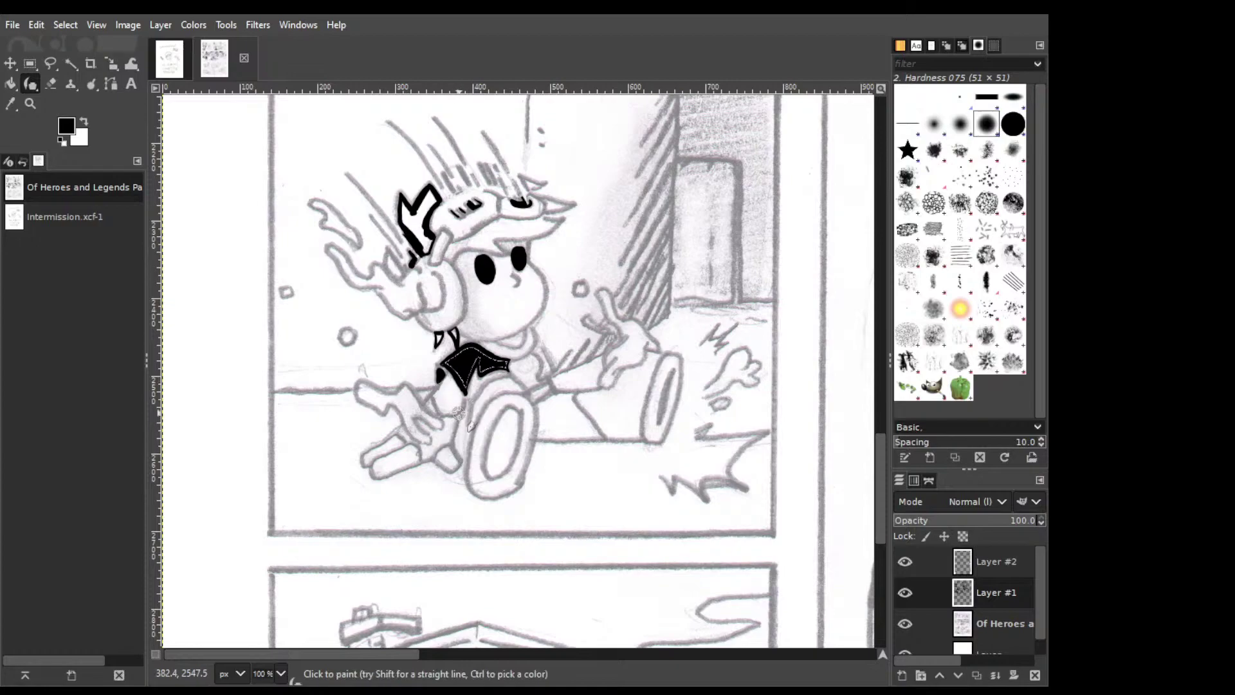
# Ink the dark clothing edges at the seated character's hip around the lower hand's fingers and clean them up with the eraser.
pyautogui.moveTo(456, 418)
pyautogui.mouseDown()
pyautogui.moveTo(450, 443)
pyautogui.moveTo(457, 423)
pyautogui.mouseUp()
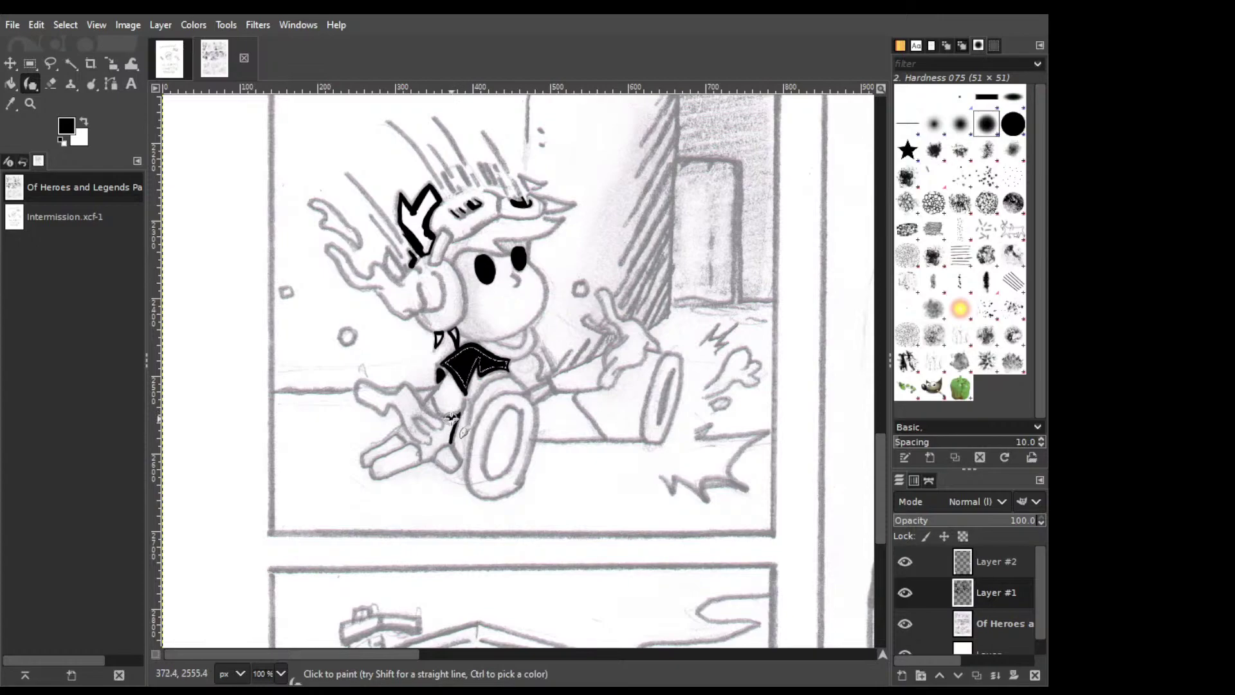
pyautogui.moveTo(446, 419)
pyautogui.mouseDown()
pyautogui.moveTo(462, 429)
pyautogui.moveTo(428, 408)
pyautogui.moveTo(435, 393)
pyautogui.moveTo(433, 426)
pyautogui.moveTo(420, 421)
pyautogui.moveTo(442, 432)
pyautogui.moveTo(420, 422)
pyautogui.moveTo(435, 441)
pyautogui.moveTo(405, 424)
pyautogui.moveTo(441, 460)
pyautogui.moveTo(408, 425)
pyautogui.mouseUp()
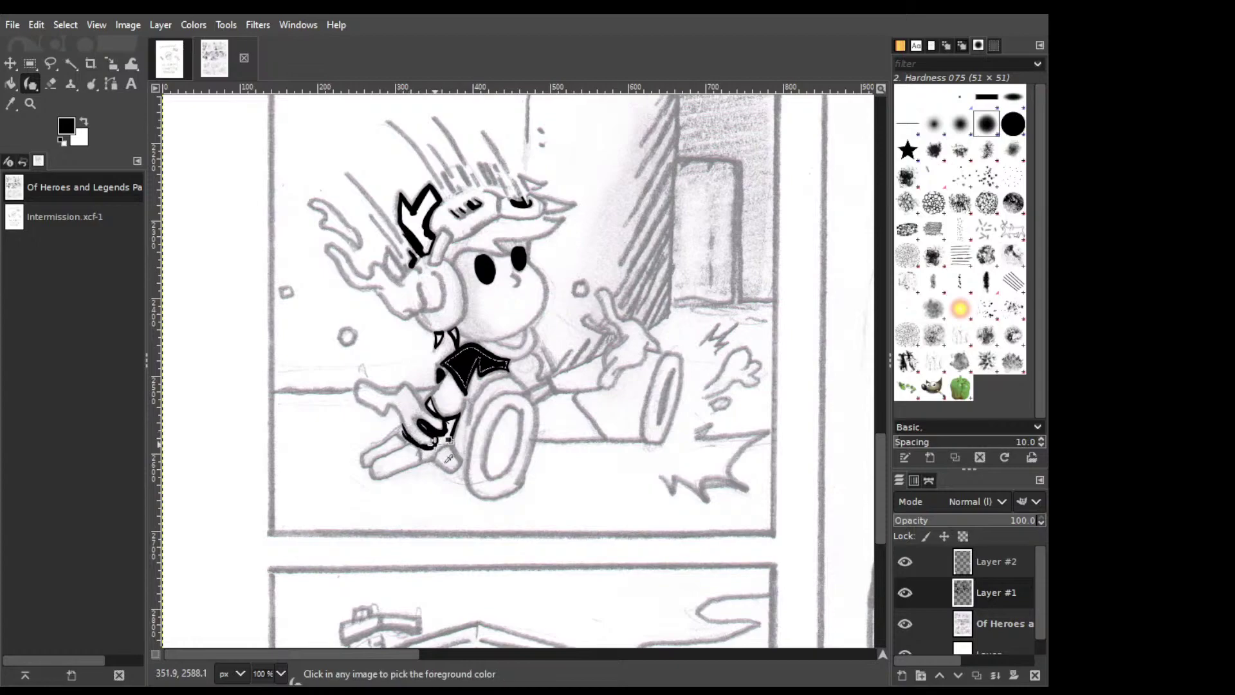
pyautogui.moveTo(416, 439)
pyautogui.mouseDown()
pyautogui.moveTo(399, 430)
pyautogui.moveTo(411, 442)
pyautogui.mouseUp()
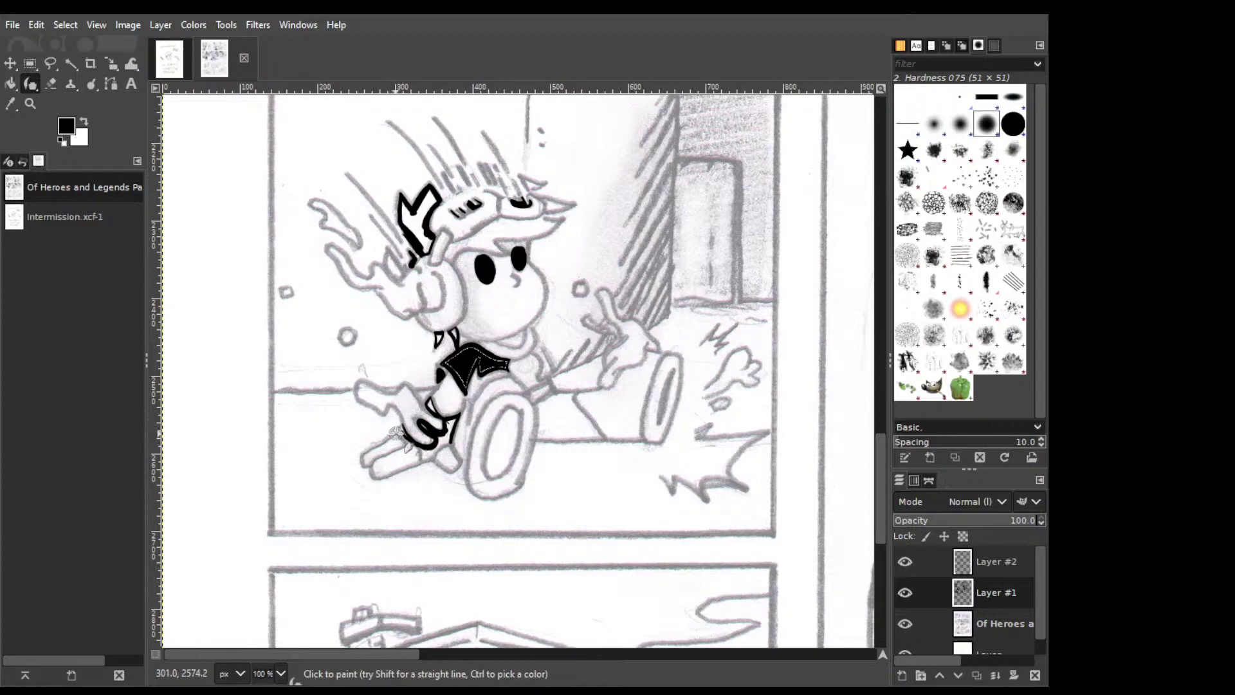
pyautogui.moveTo(400, 435)
pyautogui.mouseDown()
pyautogui.moveTo(417, 451)
pyautogui.moveTo(405, 432)
pyautogui.mouseUp()
pyautogui.hotkey('shift', 'e')
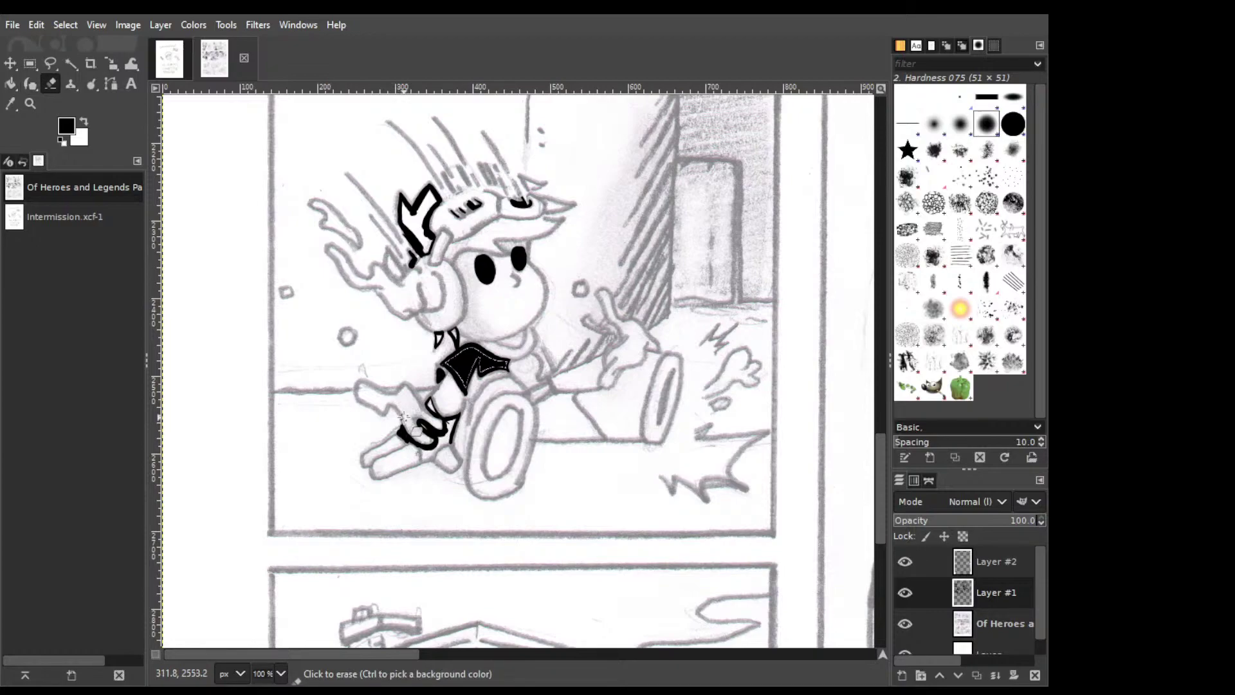
pyautogui.press('k')
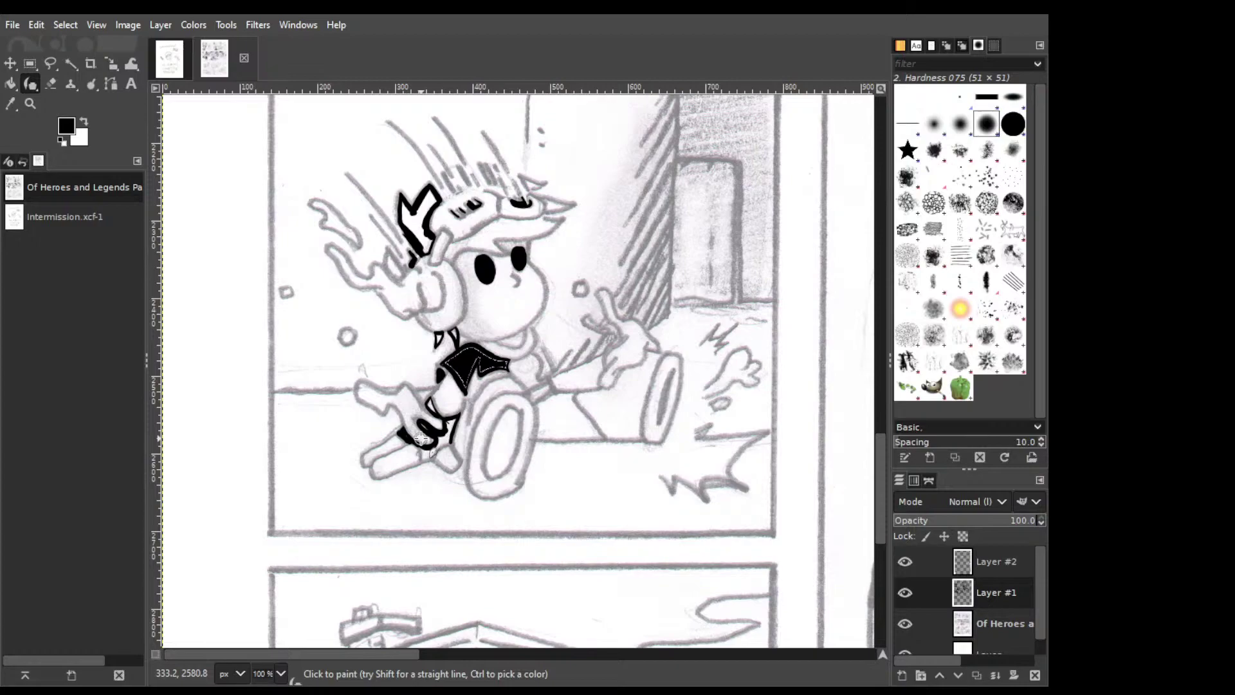
# Ink the lower edge of the dark clothing at the hip and fill the enclosed area with solid black.
pyautogui.moveTo(422, 449); pyautogui.dragTo(448, 437)
pyautogui.hotkey('shift', 'e')
pyautogui.click(406, 410)
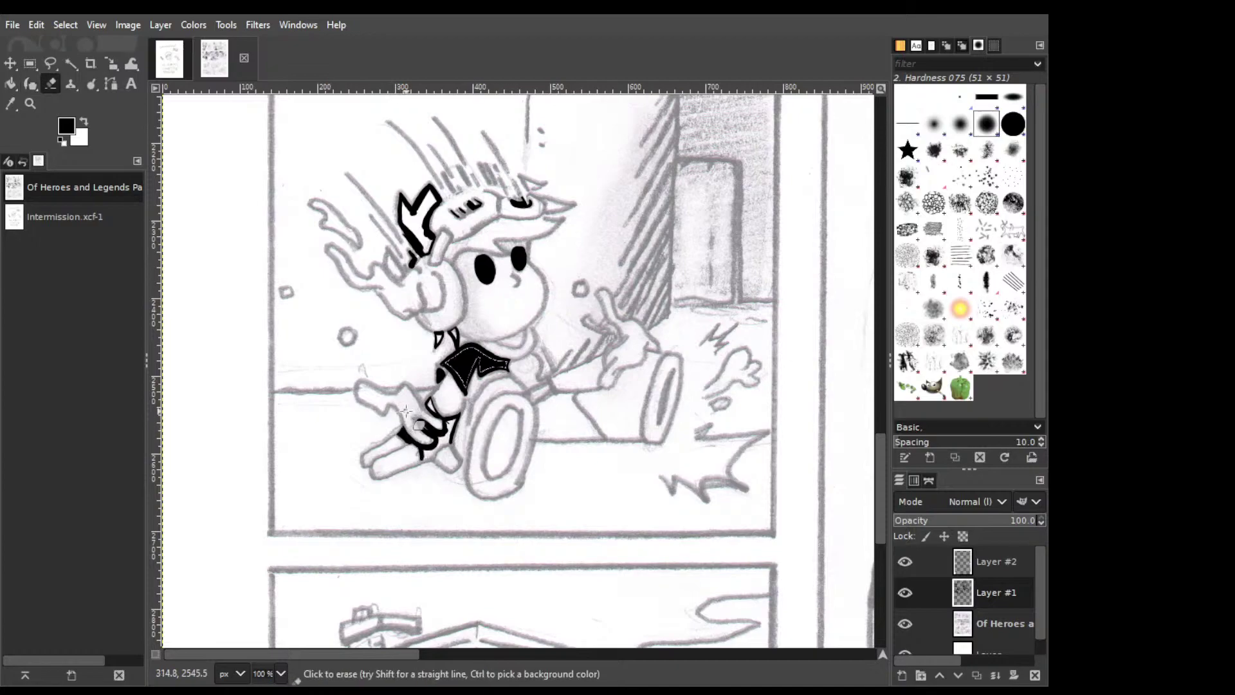
pyautogui.press('k')
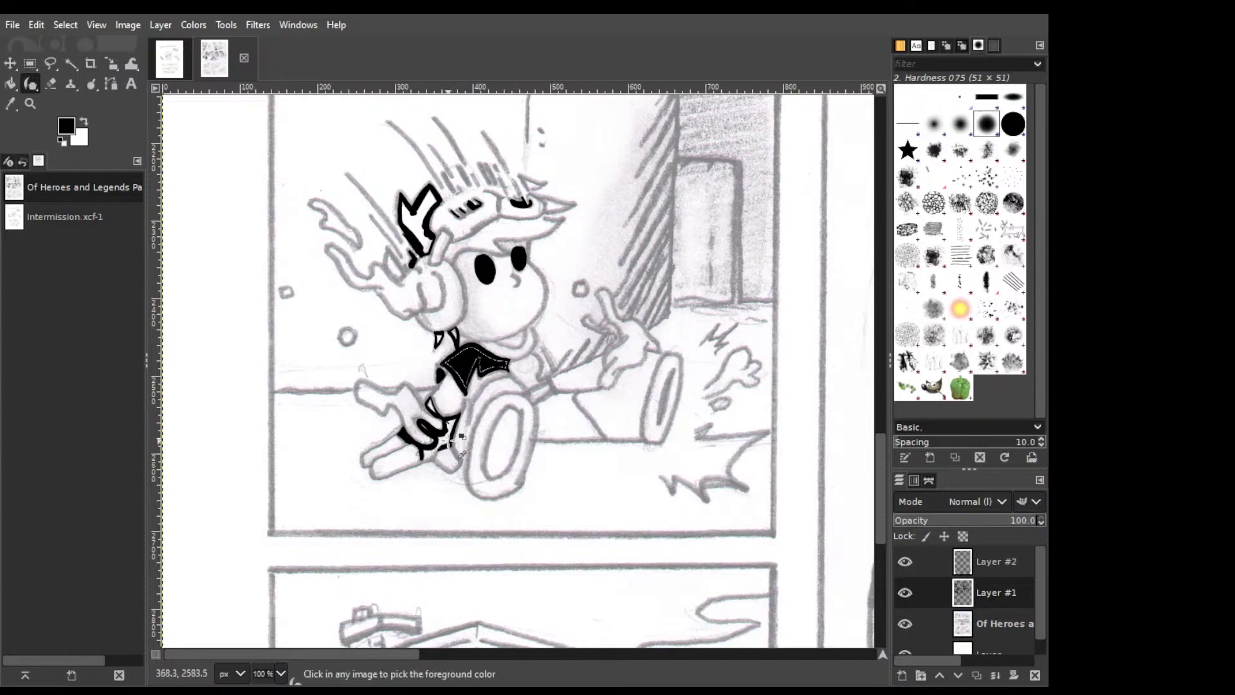
pyautogui.moveTo(450, 439); pyautogui.dragTo(429, 454)
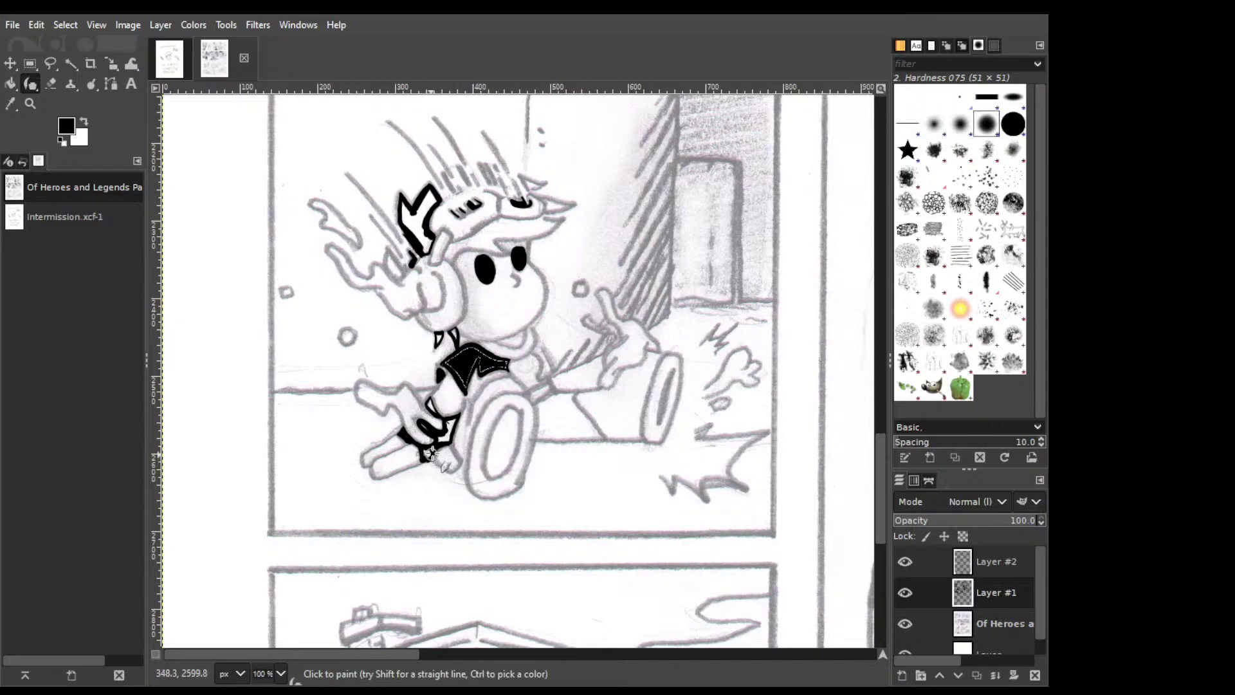
pyautogui.hotkey('shift', 'b')
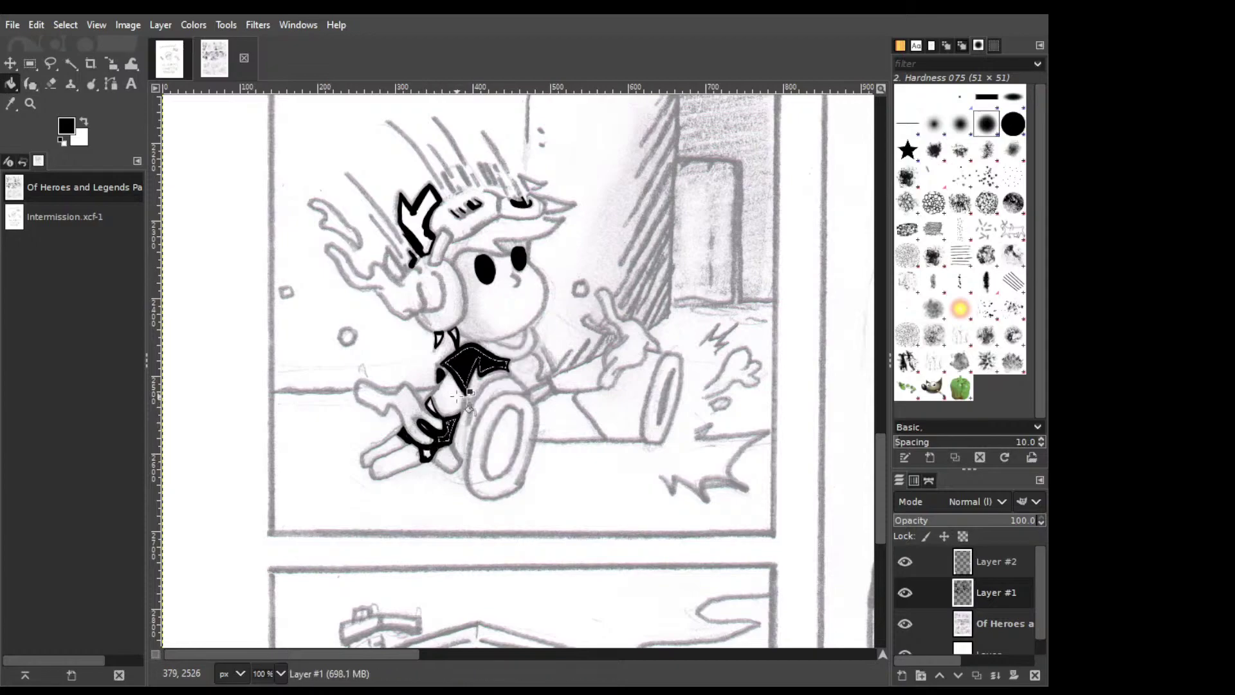
# Paint the round spot on the seated character's chest solid black and choose the Hardness 100 brush.
pyautogui.press('k')
pyautogui.moveTo(515, 376)
pyautogui.mouseDown()
pyautogui.moveTo(538, 379)
pyautogui.moveTo(527, 362)
pyautogui.mouseUp()
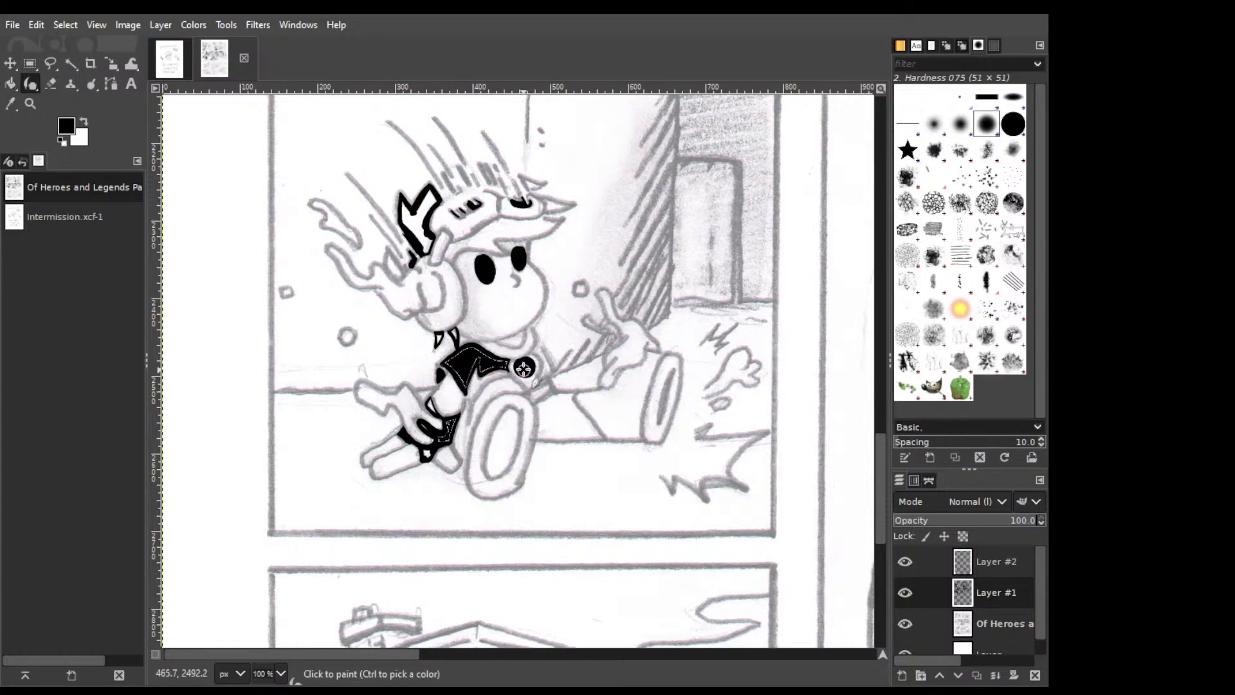
pyautogui.hotkey('ctrl', 'z')
pyautogui.moveTo(529, 367); pyautogui.dragTo(536, 366)
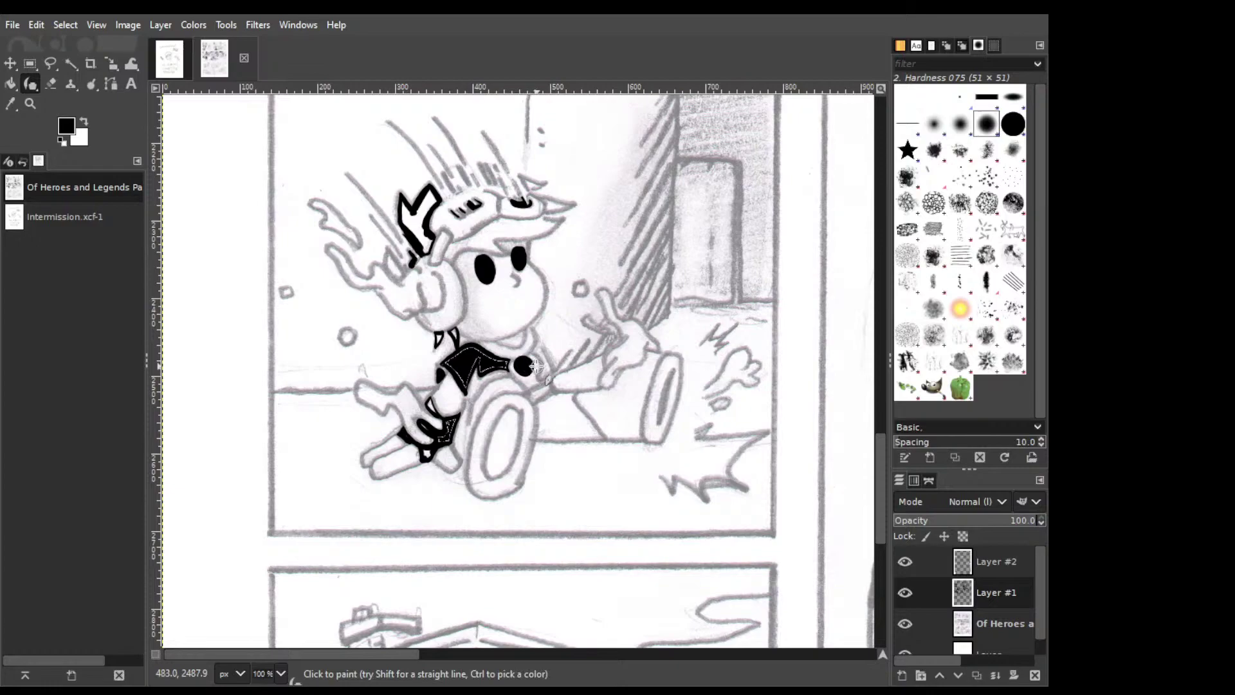
pyautogui.hotkey('shift', 'e')
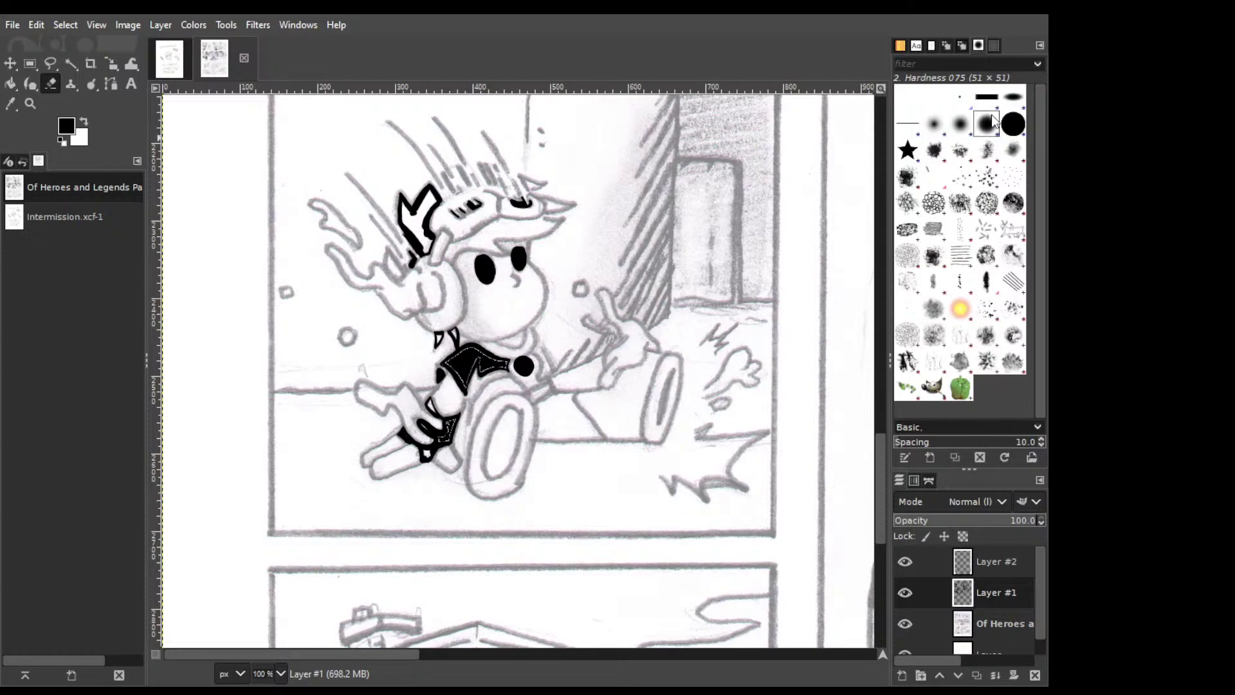
pyautogui.click(1013, 124)
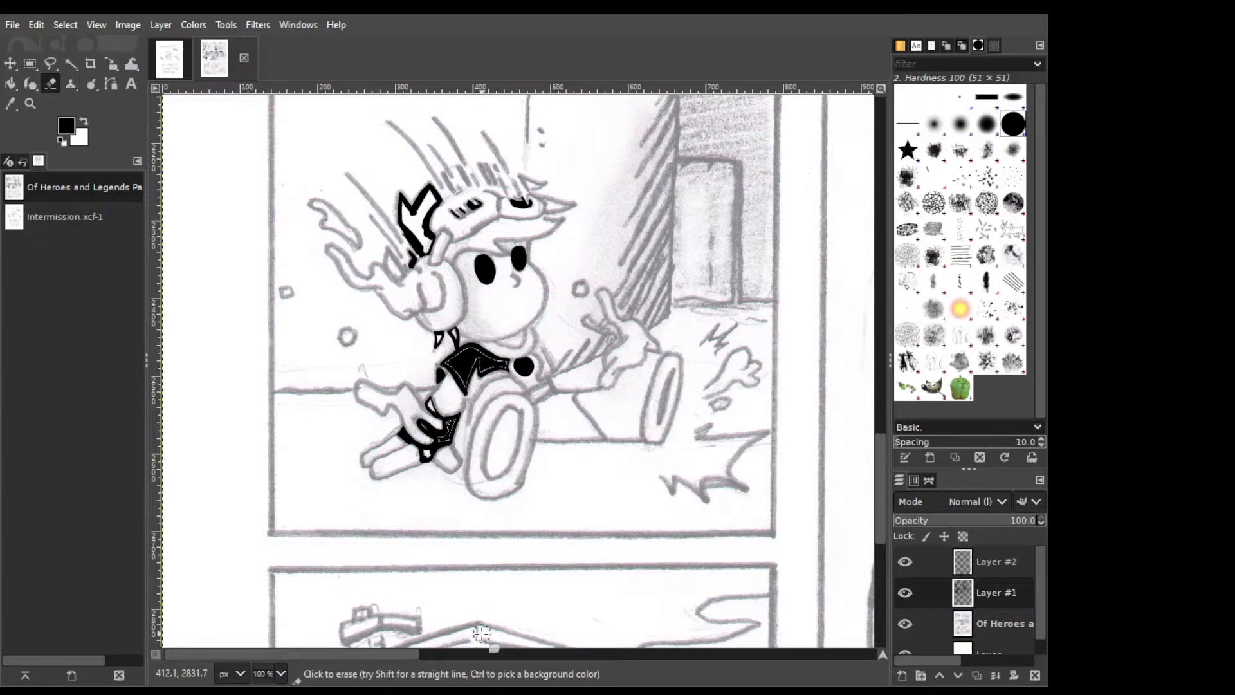
# Look over the inked food-stand panel and the uninked "Stacy ?!" and "Employees Only" panels, returning to the seated character.
pyautogui.hscroll(15, 870, 351)
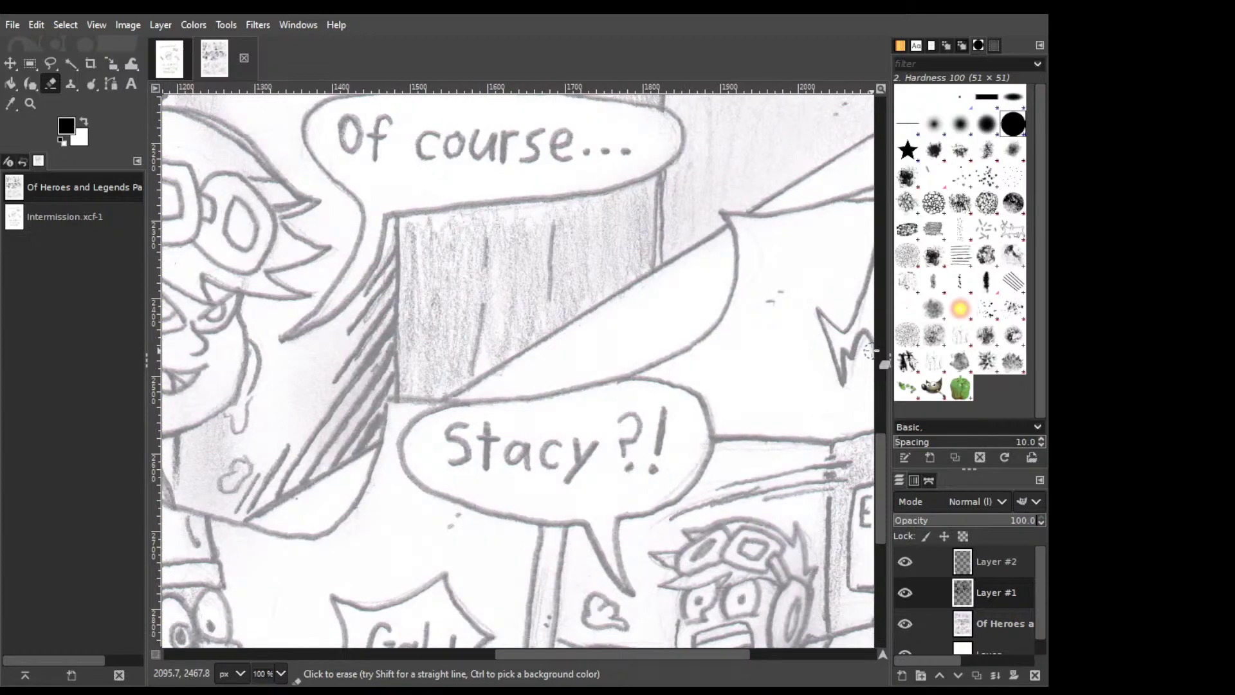
pyautogui.scroll(10, 545, 644)
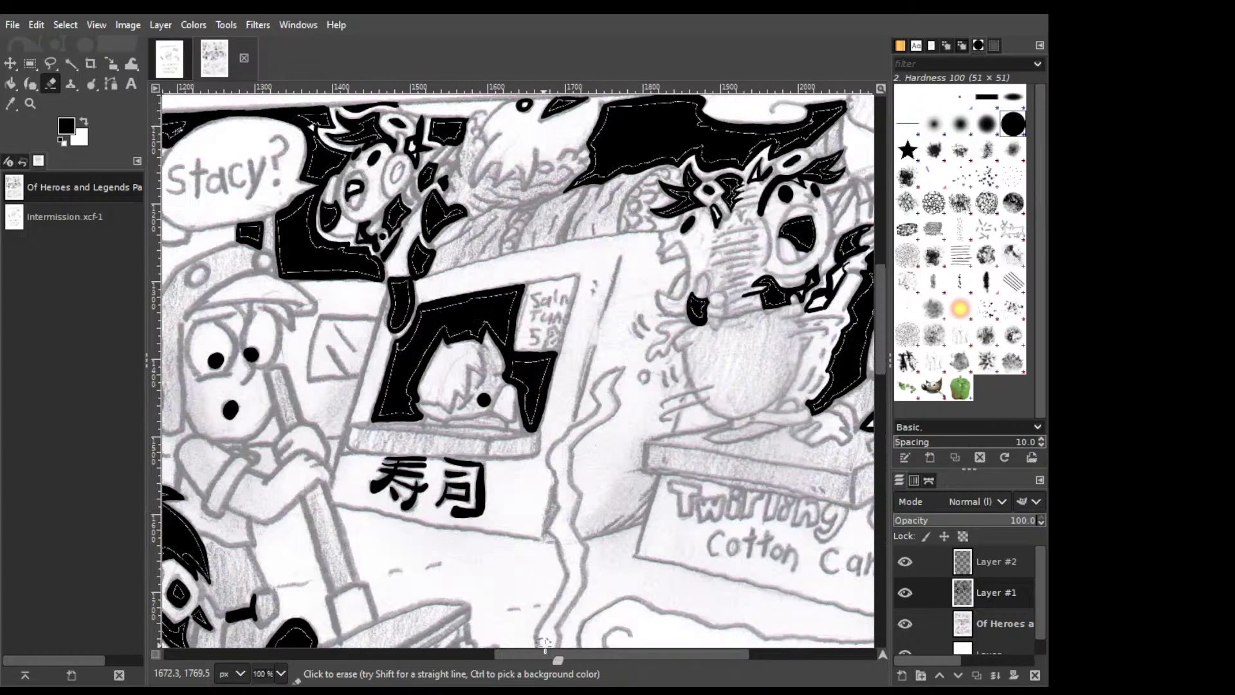
pyautogui.hscroll(4, 545, 642)
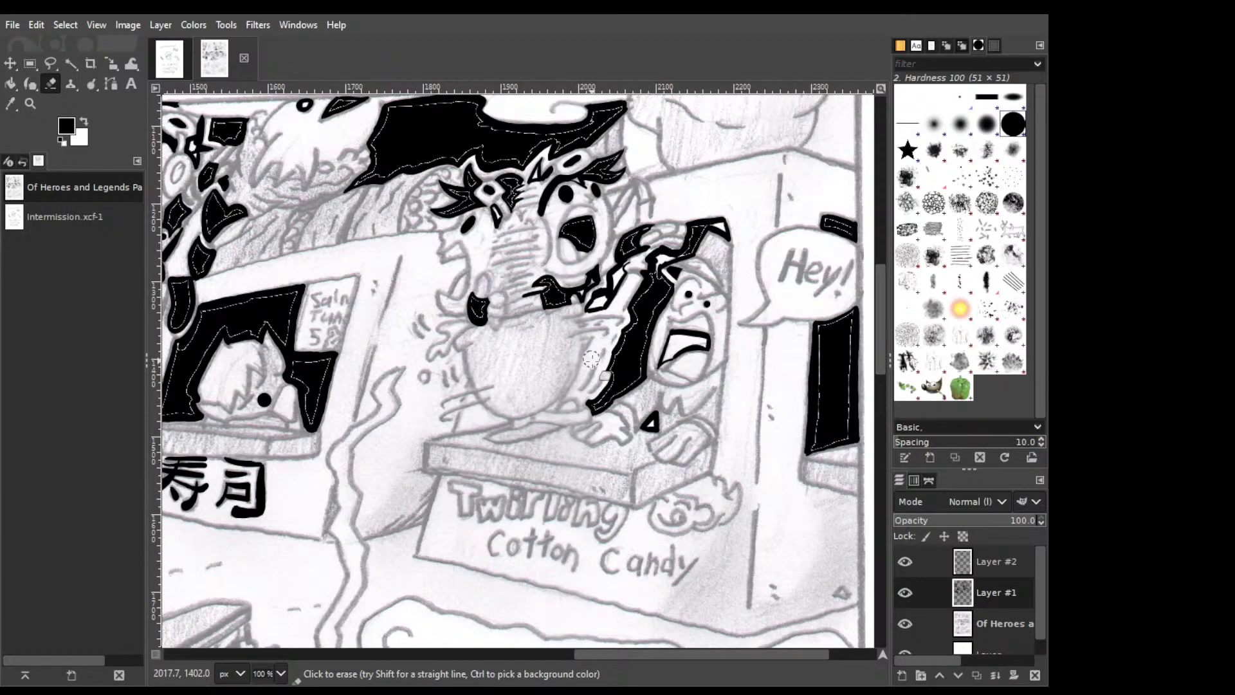
pyautogui.moveTo(883, 261); pyautogui.dragTo(882, 447)
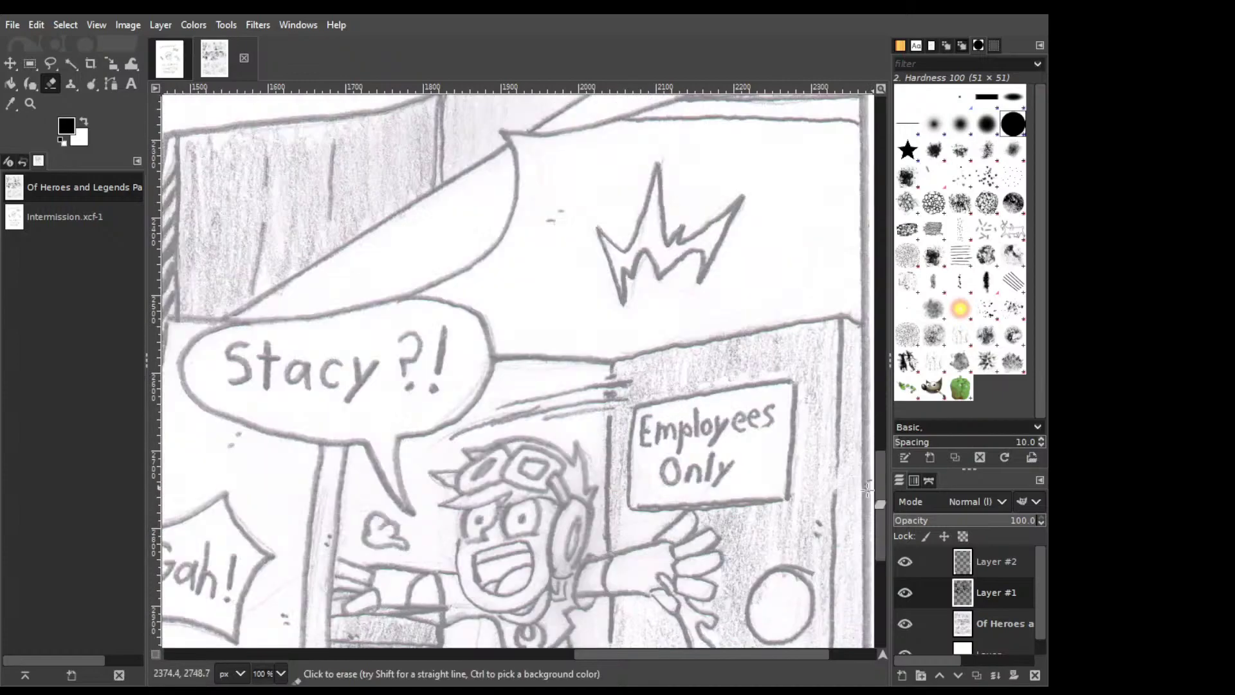
pyautogui.moveTo(759, 654); pyautogui.dragTo(351, 654)
pyautogui.scroll(2, 879, 520)
pyautogui.scroll(2, 878, 520)
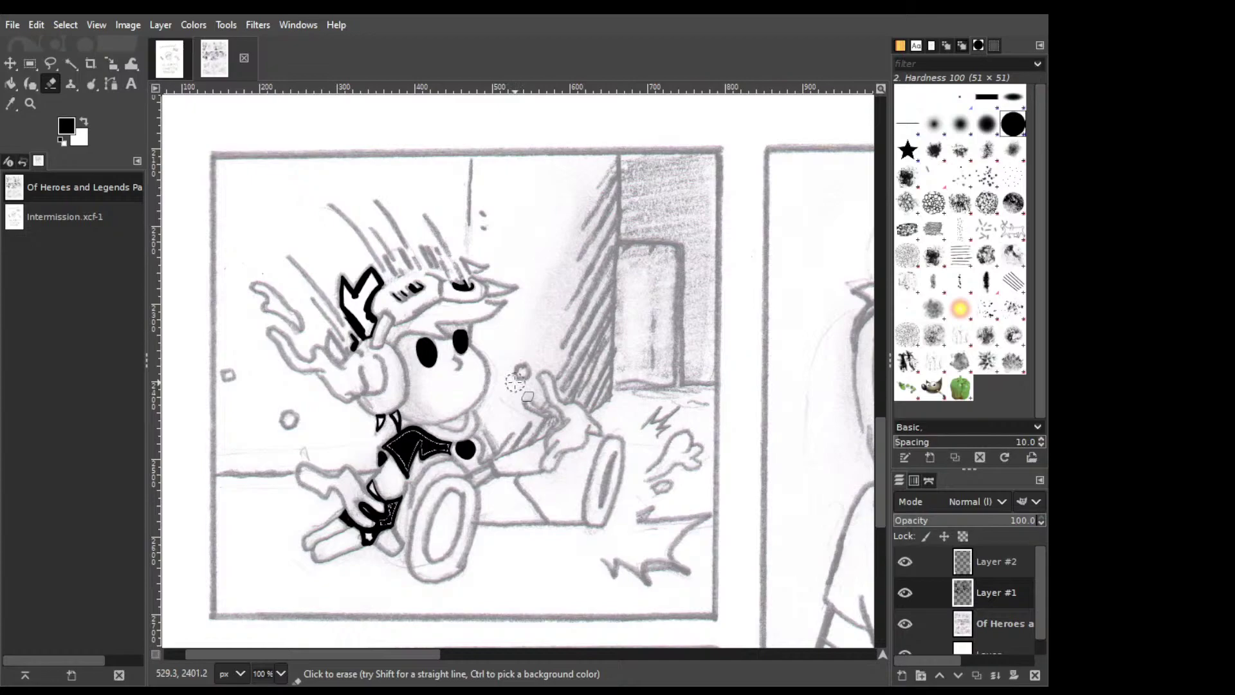
# Ink the hair fringe below the seated character's headband, from the ear cup across the forehead, undoing stray strokes.
pyautogui.press('p')
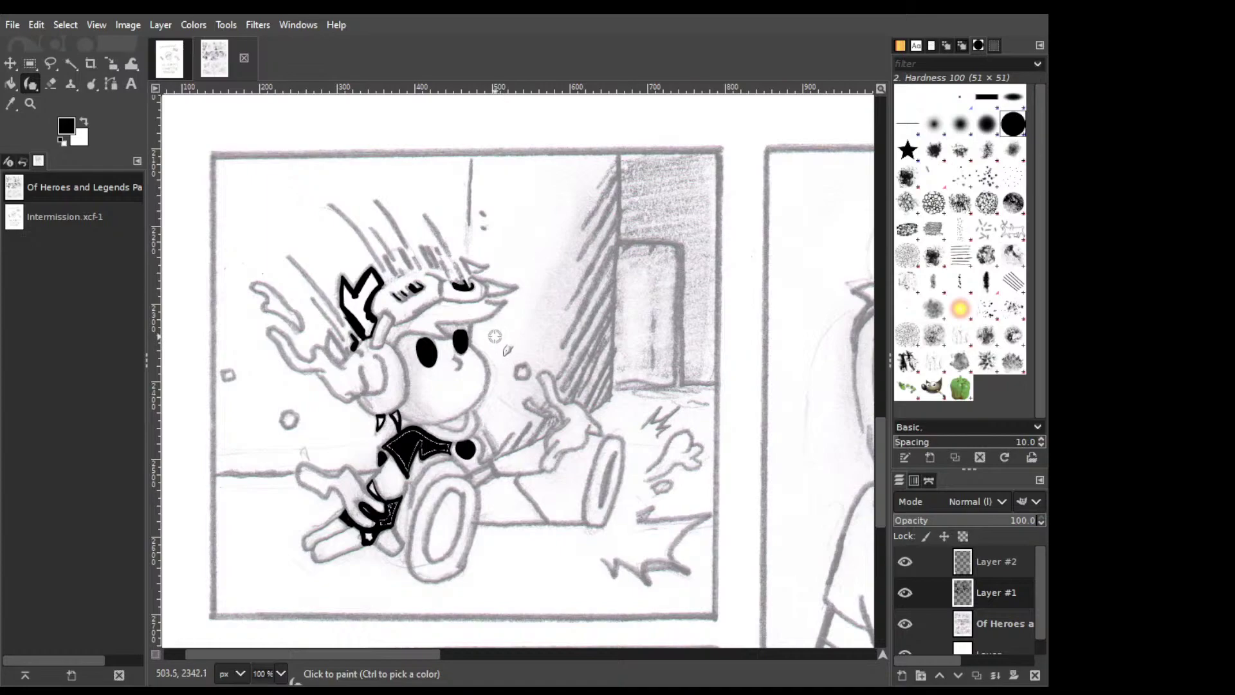
pyautogui.moveTo(395, 326)
pyautogui.mouseDown()
pyautogui.moveTo(418, 320)
pyautogui.moveTo(384, 336)
pyautogui.mouseUp()
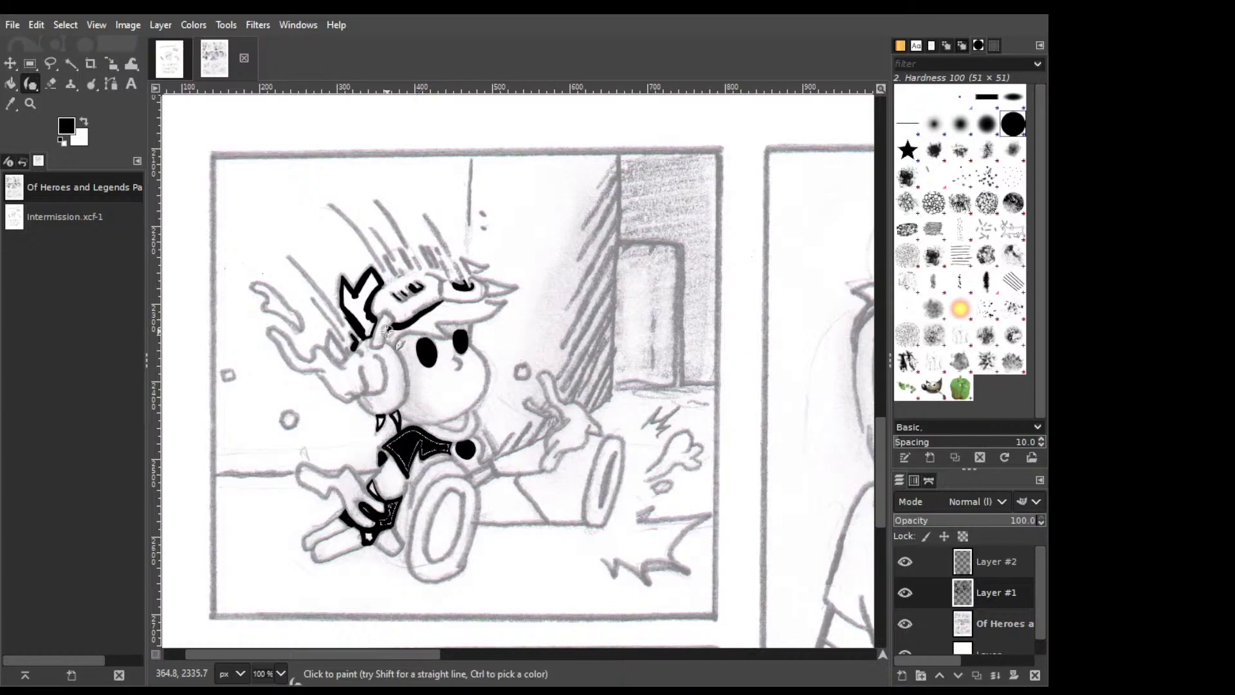
pyautogui.hotkey('ctrl', 'z')
pyautogui.moveTo(393, 323)
pyautogui.mouseDown()
pyautogui.moveTo(385, 337)
pyautogui.moveTo(398, 333)
pyautogui.moveTo(387, 336)
pyautogui.moveTo(397, 347)
pyautogui.moveTo(388, 335)
pyautogui.moveTo(398, 344)
pyautogui.moveTo(406, 320)
pyautogui.mouseUp()
pyautogui.hotkey('ctrl', 'z')
pyautogui.hotkey('ctrl', 'z')
pyautogui.hotkey('ctrl', 'z')
pyautogui.hotkey('ctrl', 'z')
pyautogui.moveTo(388, 334)
pyautogui.mouseDown()
pyautogui.moveTo(398, 314)
pyautogui.moveTo(397, 342)
pyautogui.moveTo(451, 329)
pyautogui.moveTo(438, 315)
pyautogui.moveTo(453, 337)
pyautogui.mouseUp()
pyautogui.hotkey('ctrl', 'z')
pyautogui.hotkey('ctrl', 'z')
pyautogui.moveTo(425, 332); pyautogui.dragTo(446, 336)
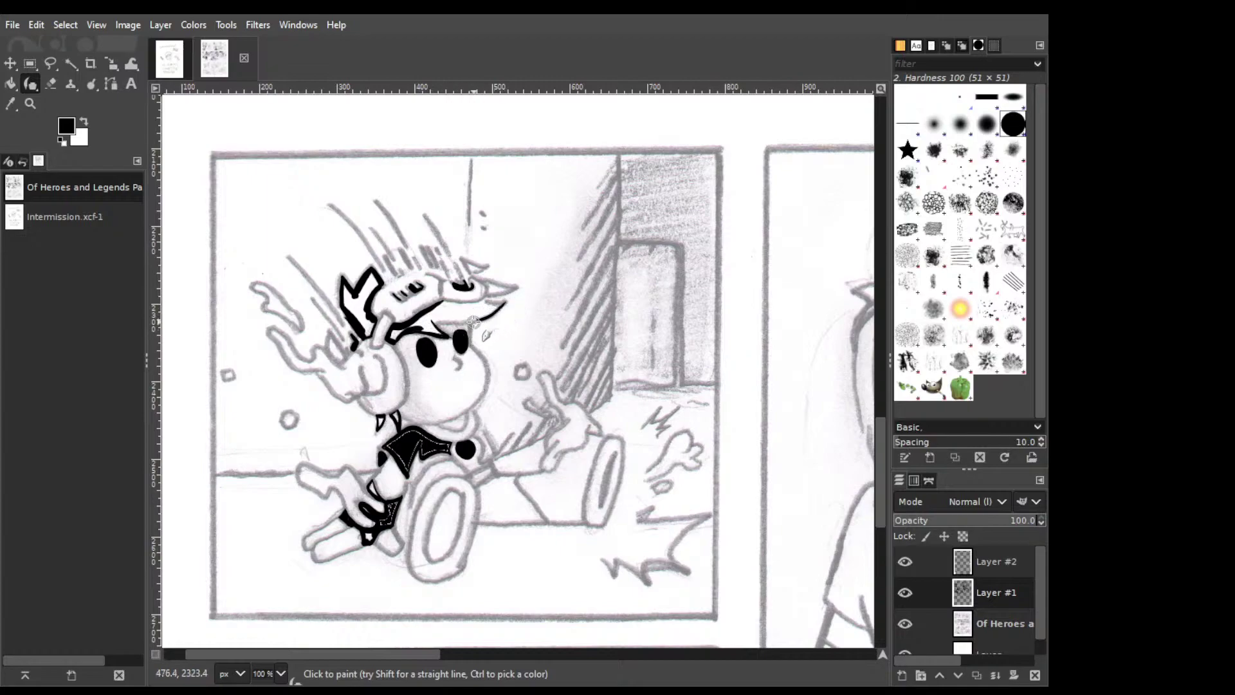
# Ink the edges of the pointed front hair lock beneath the seated character's headband and clean up its tip with the Eraser.
pyautogui.moveTo(507, 300); pyautogui.dragTo(447, 325)
pyautogui.hotkey('ctrl', 'z')
pyautogui.hotkey('shift', 'e')
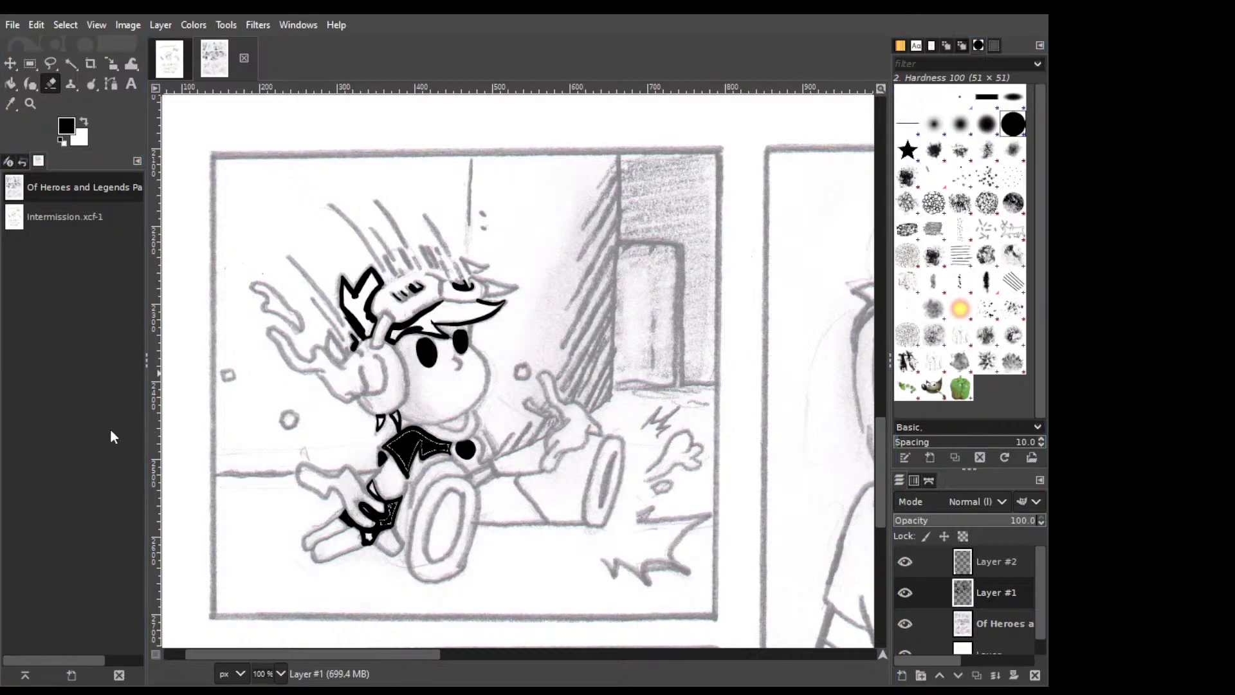
pyautogui.click(507, 290)
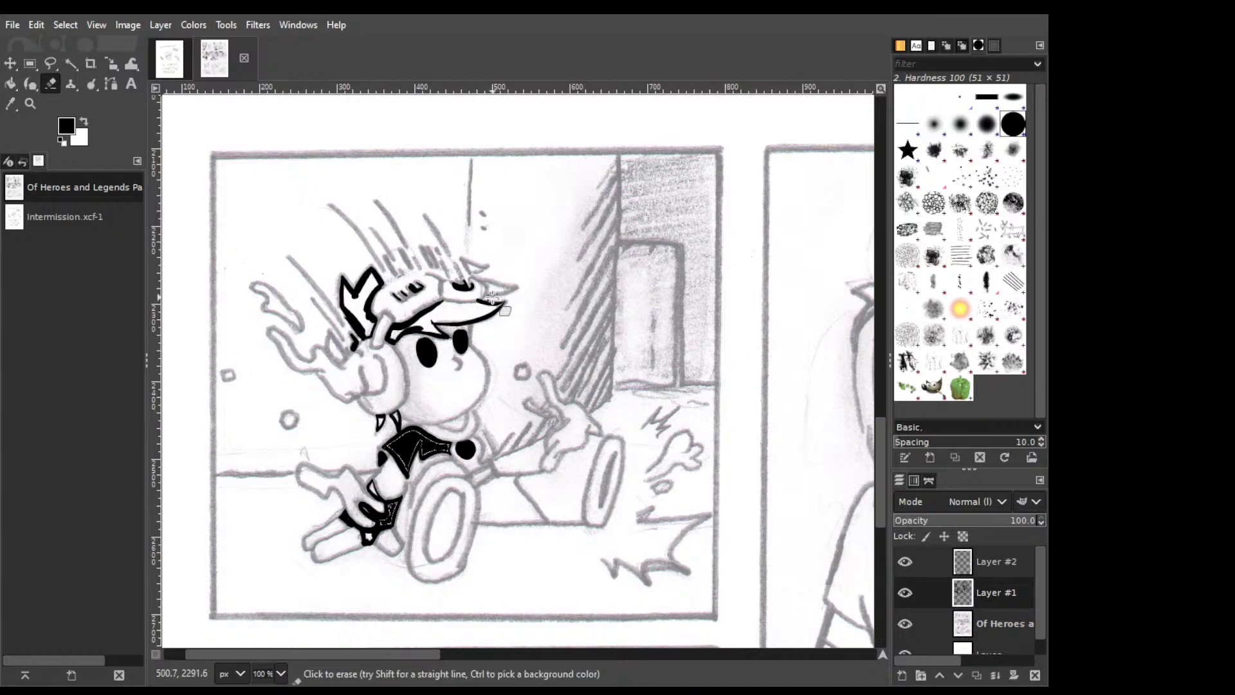
pyautogui.press('p')
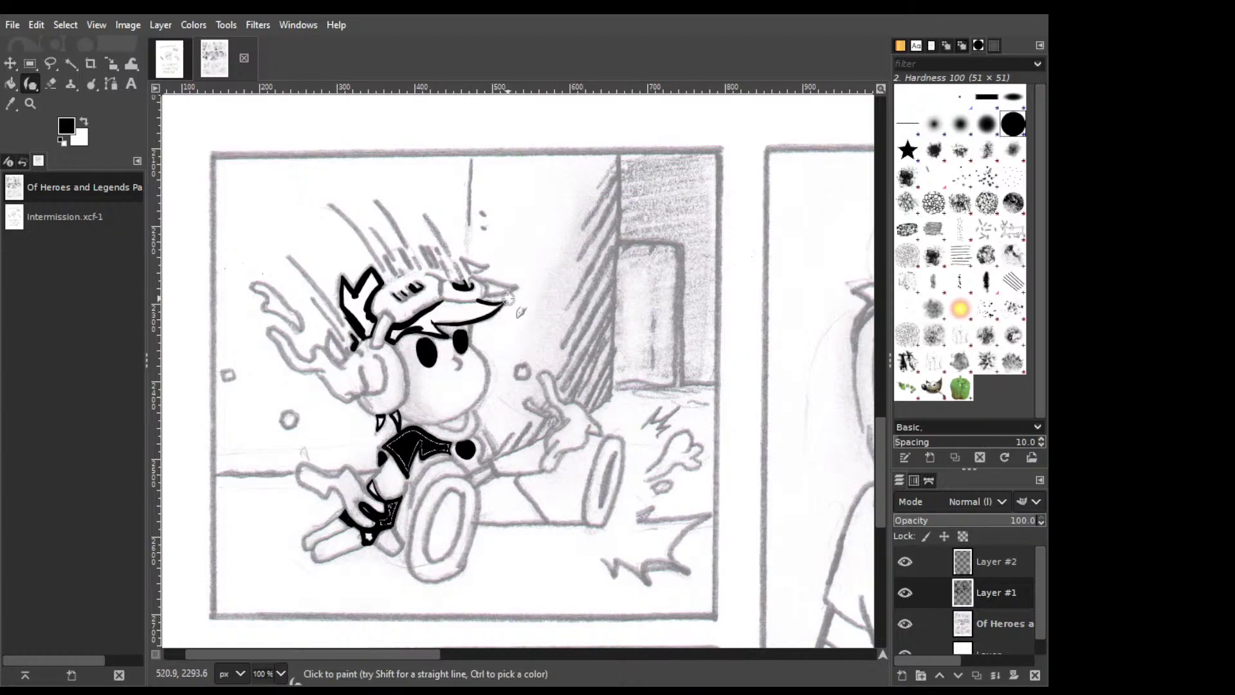
pyautogui.hotkey('shift', 'e')
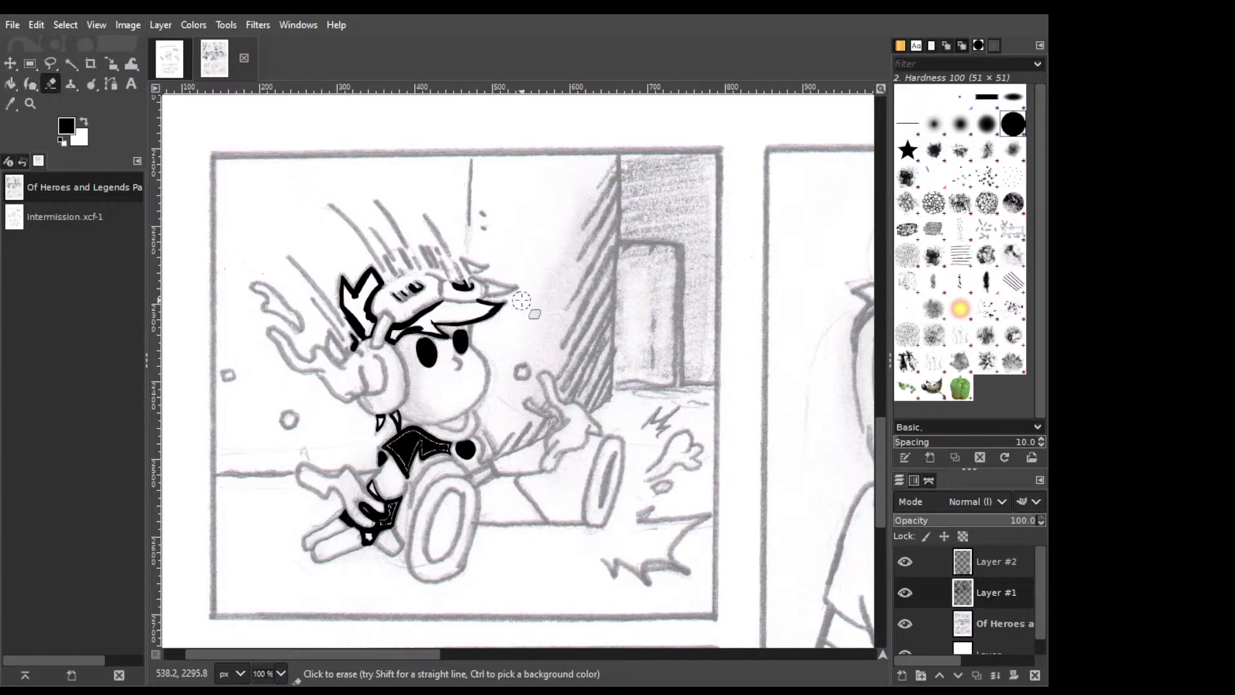
pyautogui.press('k')
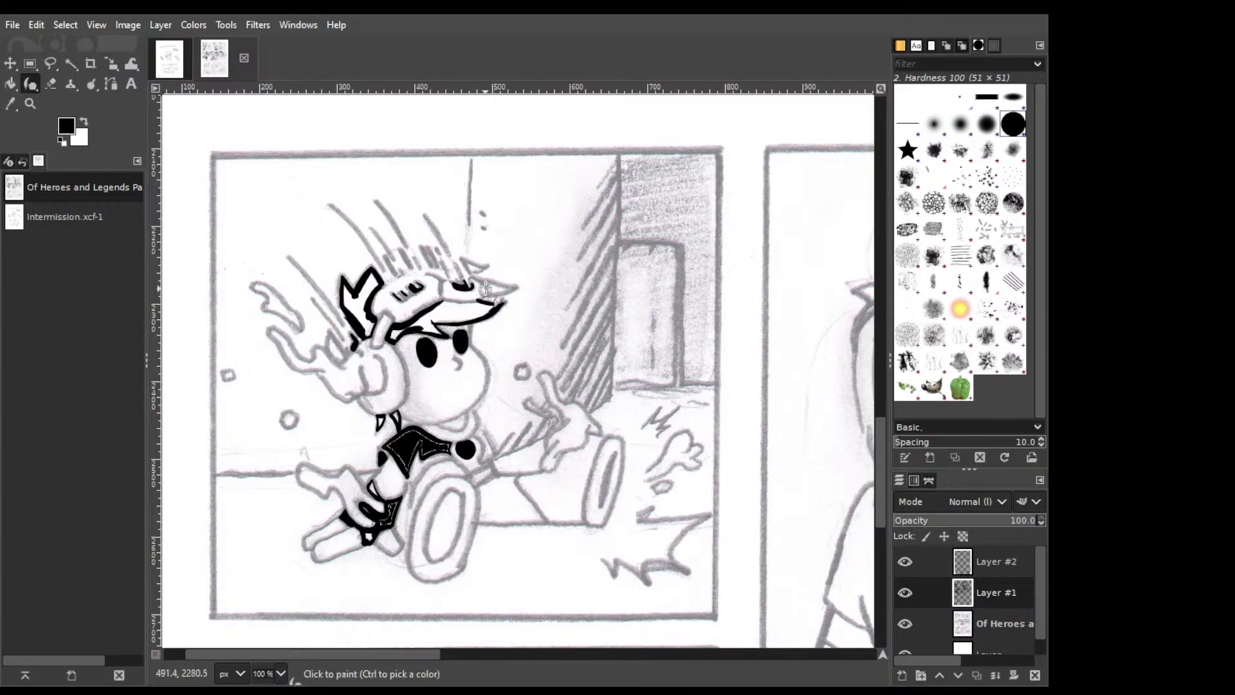
pyautogui.hotkey('shift', 'e')
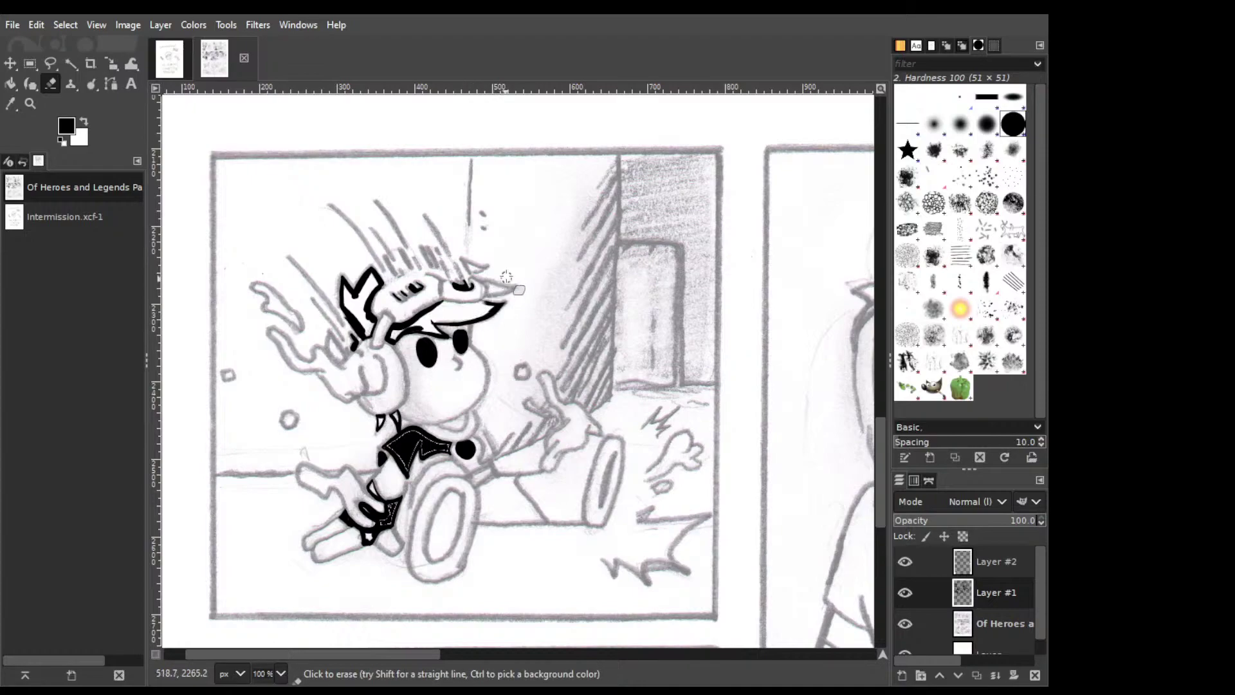
pyautogui.press('k')
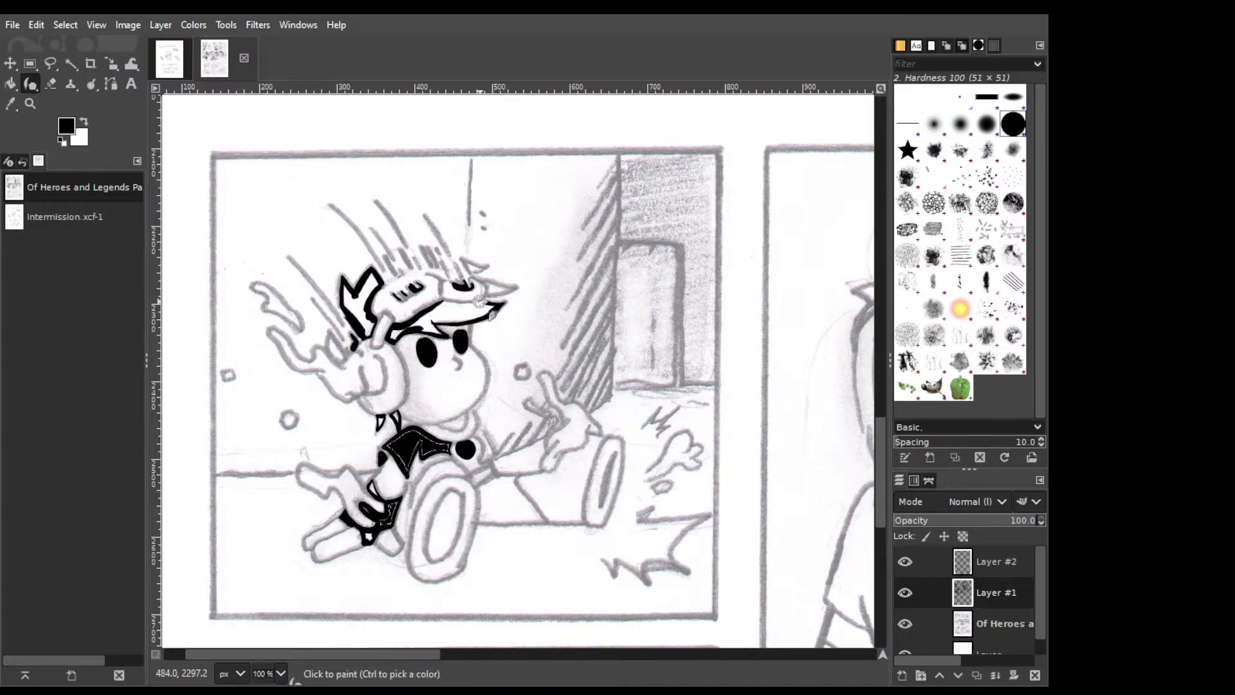
pyautogui.moveTo(488, 303)
pyautogui.mouseDown()
pyautogui.moveTo(505, 301)
pyautogui.moveTo(440, 303)
pyautogui.mouseUp()
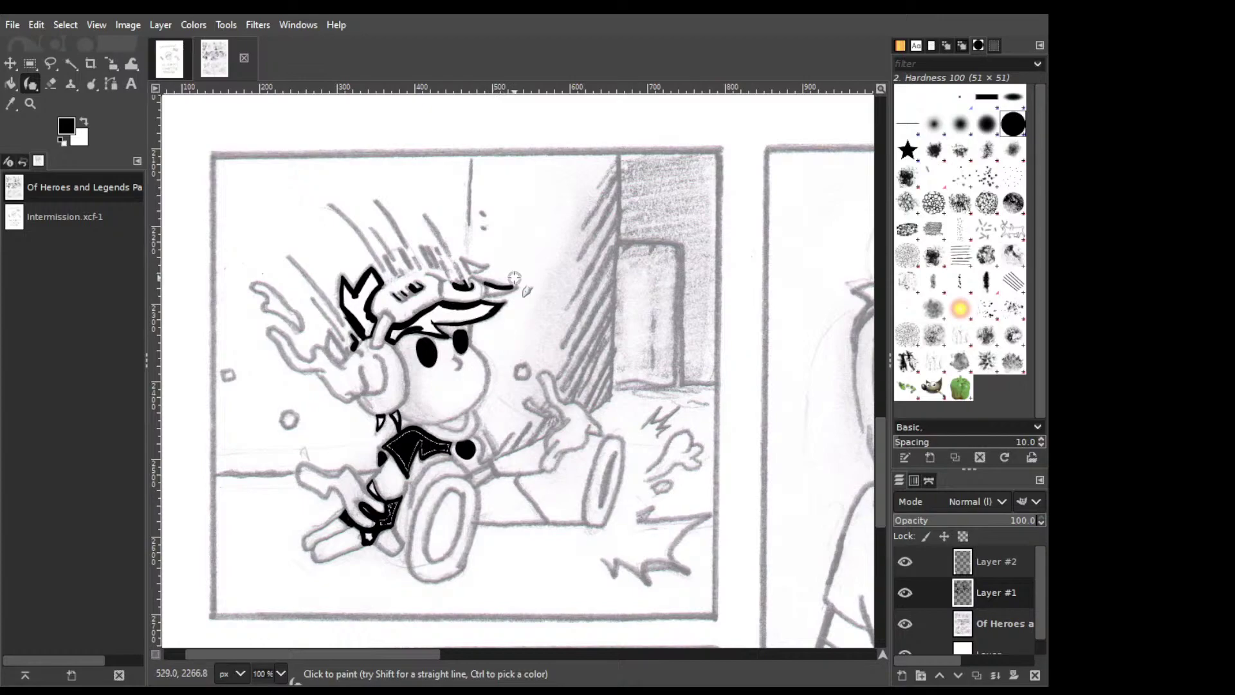
# Ink the small pointed hair tuft sticking out in front of the seated character's headband.
pyautogui.moveTo(481, 281); pyautogui.dragTo(518, 287)
pyautogui.moveTo(515, 287); pyautogui.dragTo(489, 290)
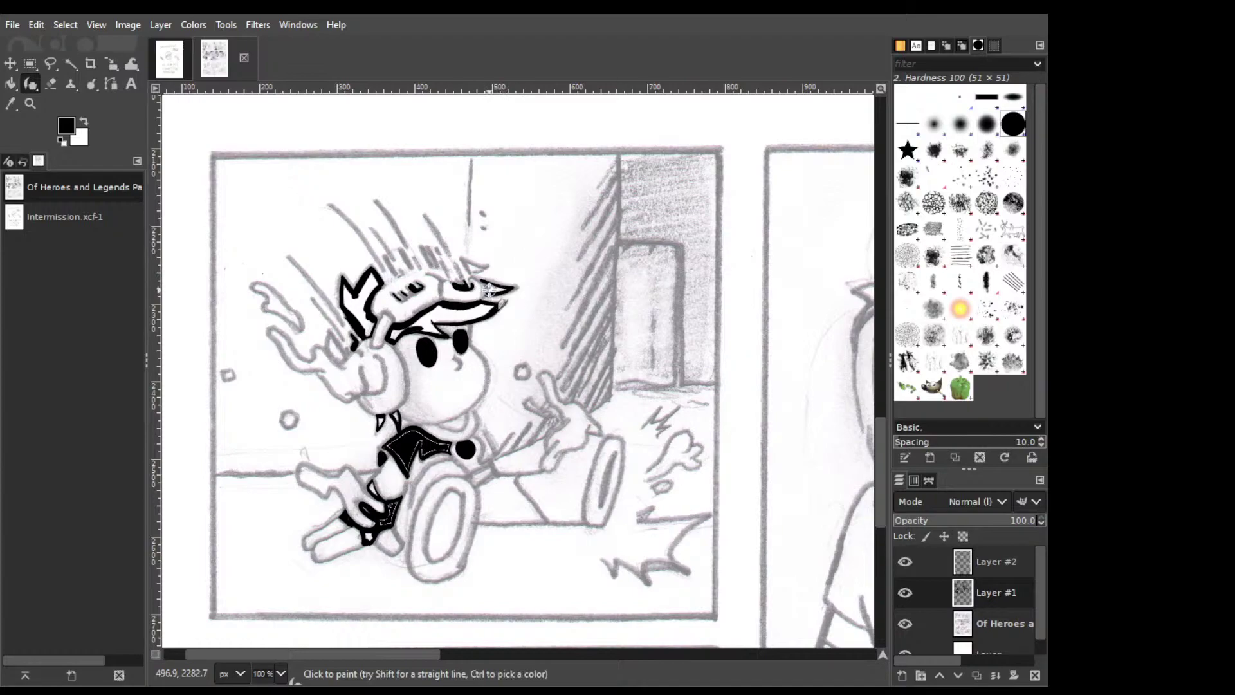
pyautogui.moveTo(489, 291); pyautogui.dragTo(500, 279)
pyautogui.hotkey('shift', 'e')
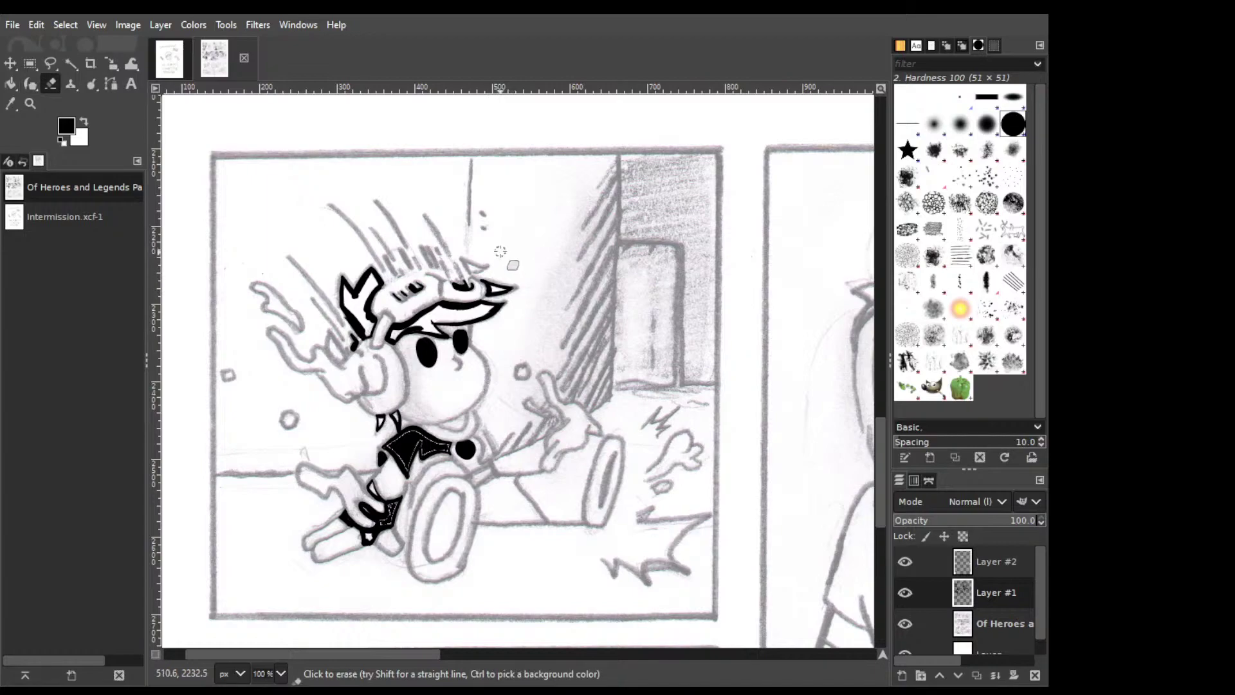
# Ink the short hair tip above the front of the headband, undoing the unsatisfactory strokes.
pyautogui.press('p')
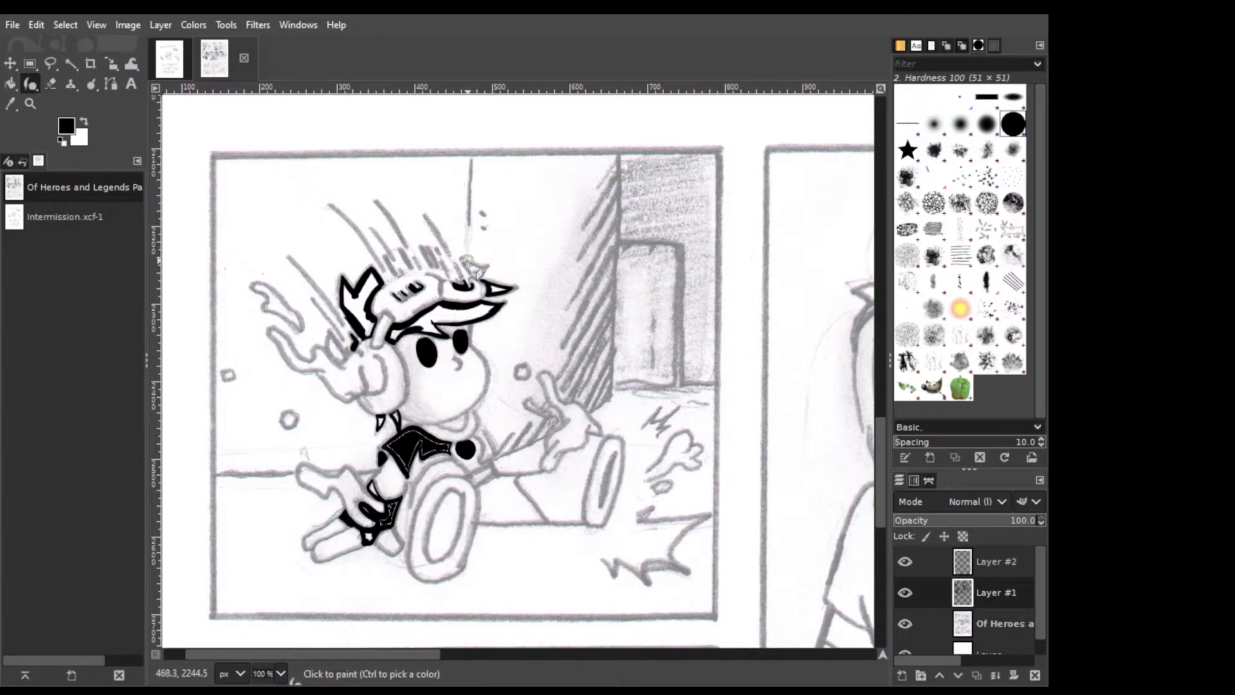
pyautogui.moveTo(468, 259); pyautogui.dragTo(489, 263)
pyautogui.hotkey('ctrl', 'z')
pyautogui.moveTo(487, 266); pyautogui.dragTo(475, 270)
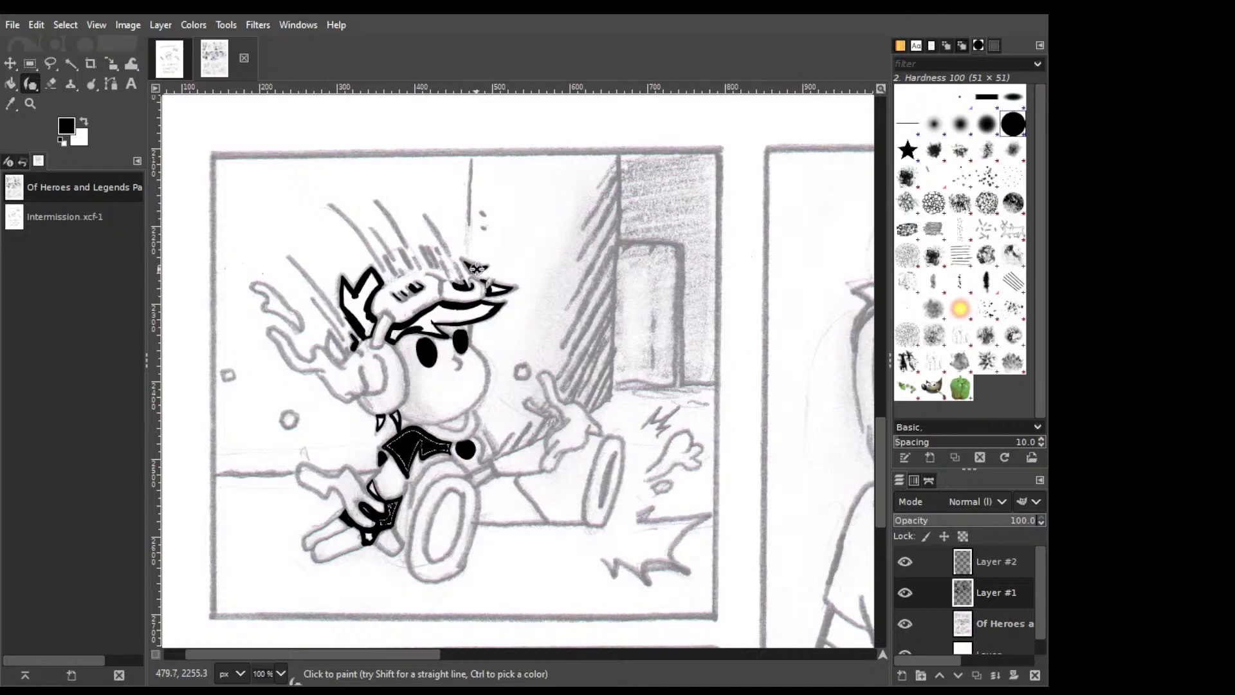
pyautogui.hotkey('ctrl', 'z')
pyautogui.moveTo(469, 267); pyautogui.dragTo(490, 264)
# Fill the seated character's outlined back hair and fringe with solid black and ink the small tuft on top of the head.
pyautogui.hotkey('shift', 'b')
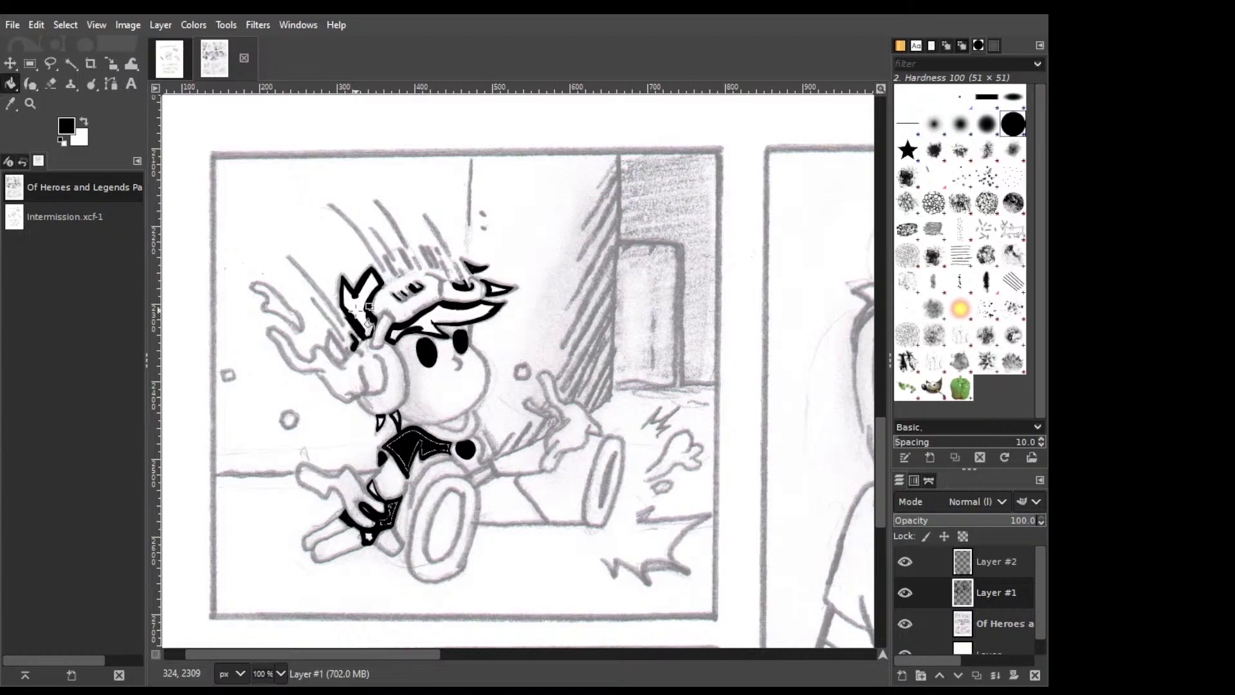
pyautogui.click(356, 309)
pyautogui.press('k')
pyautogui.moveTo(447, 303); pyautogui.dragTo(476, 307)
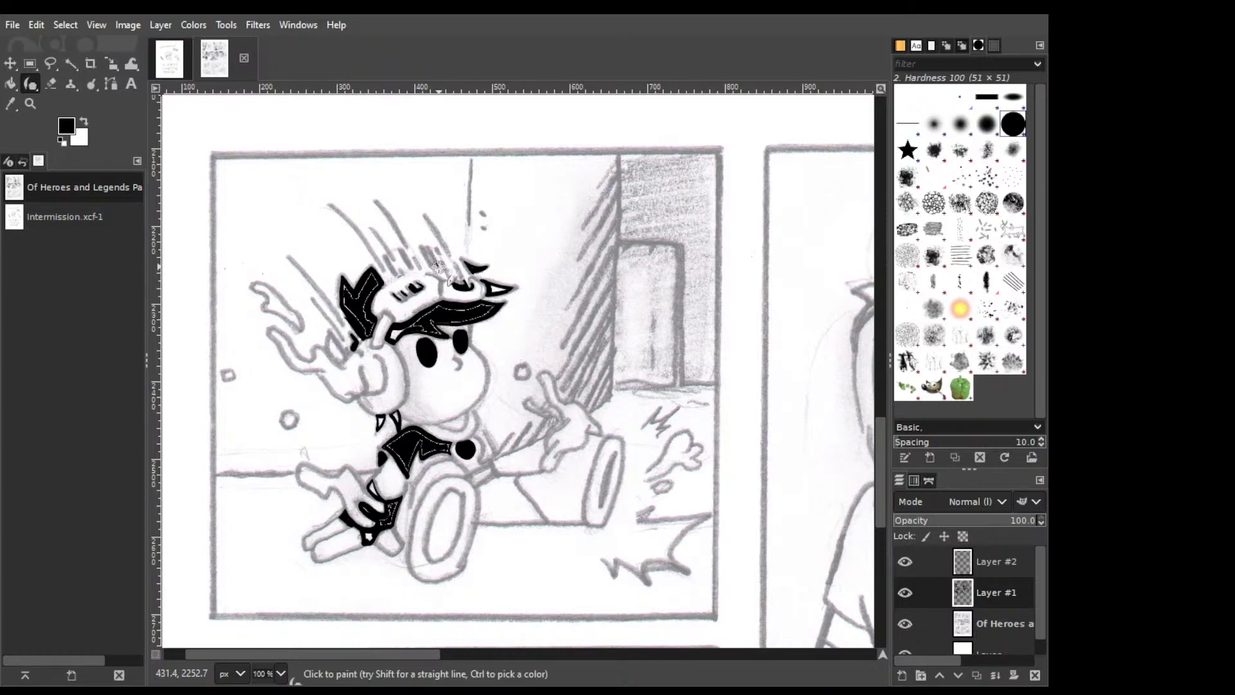
pyautogui.moveTo(438, 265); pyautogui.dragTo(443, 274)
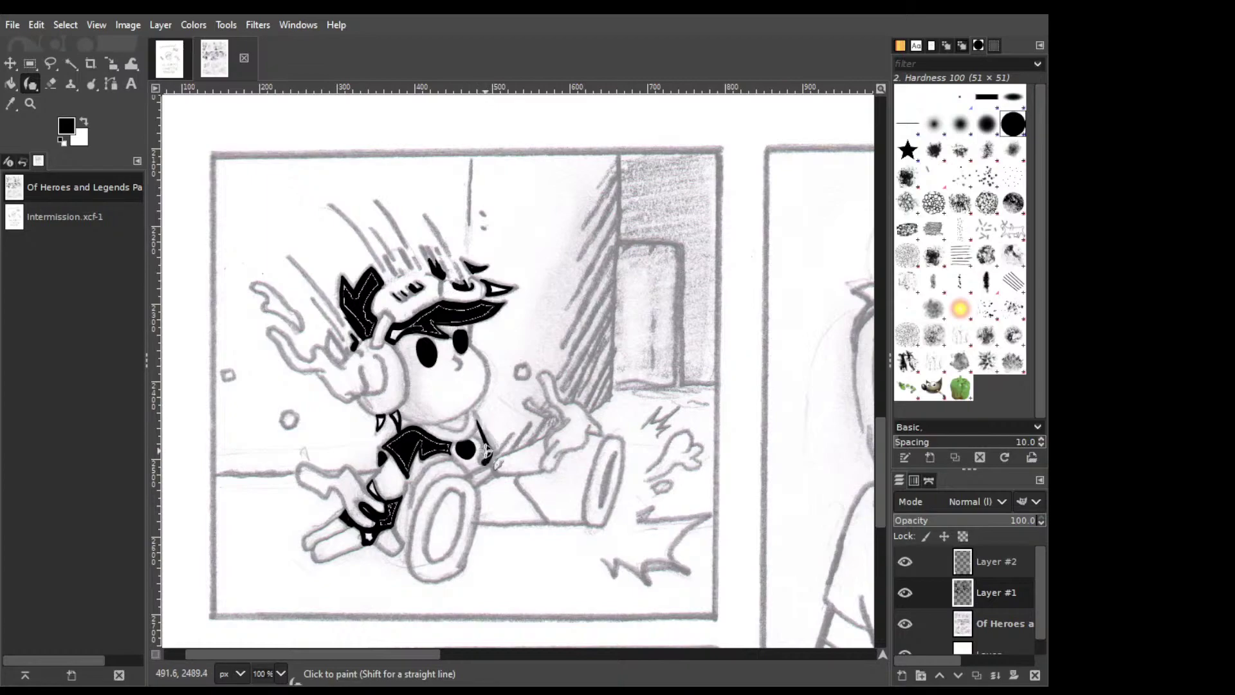
# Ink the dark shirt area beside the round chest spot, from the collar down to the arm, in solid black.
pyautogui.moveTo(482, 453)
pyautogui.mouseDown()
pyautogui.moveTo(485, 462)
pyautogui.moveTo(491, 444)
pyautogui.moveTo(482, 457)
pyautogui.mouseUp()
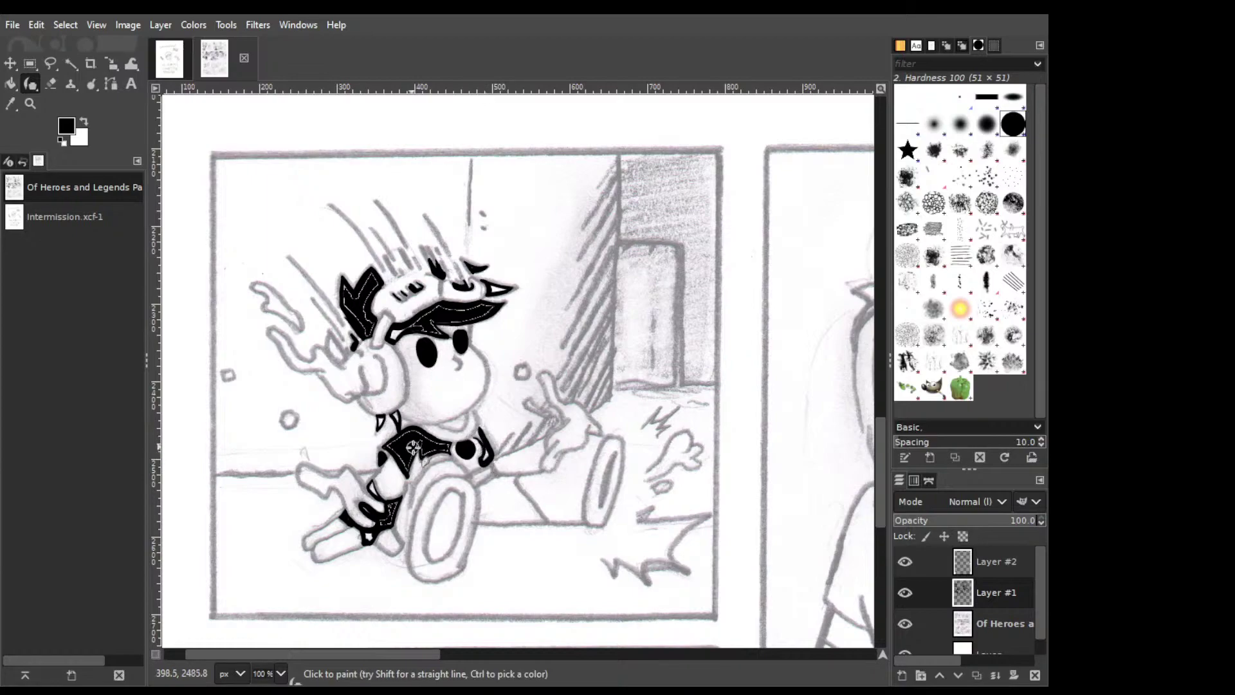
pyautogui.moveTo(477, 425); pyautogui.dragTo(470, 437)
pyautogui.moveTo(481, 432); pyautogui.dragTo(482, 439)
pyautogui.moveTo(487, 454); pyautogui.dragTo(480, 422)
# Ink the dark trouser leg curving behind the seated character's nearer shoe sole and thicken it with black.
pyautogui.moveTo(468, 461)
pyautogui.mouseDown()
pyautogui.moveTo(425, 472)
pyautogui.moveTo(417, 505)
pyautogui.moveTo(419, 482)
pyautogui.moveTo(408, 535)
pyautogui.moveTo(413, 498)
pyautogui.moveTo(421, 555)
pyautogui.mouseUp()
pyautogui.hotkey('ctrl', 'z')
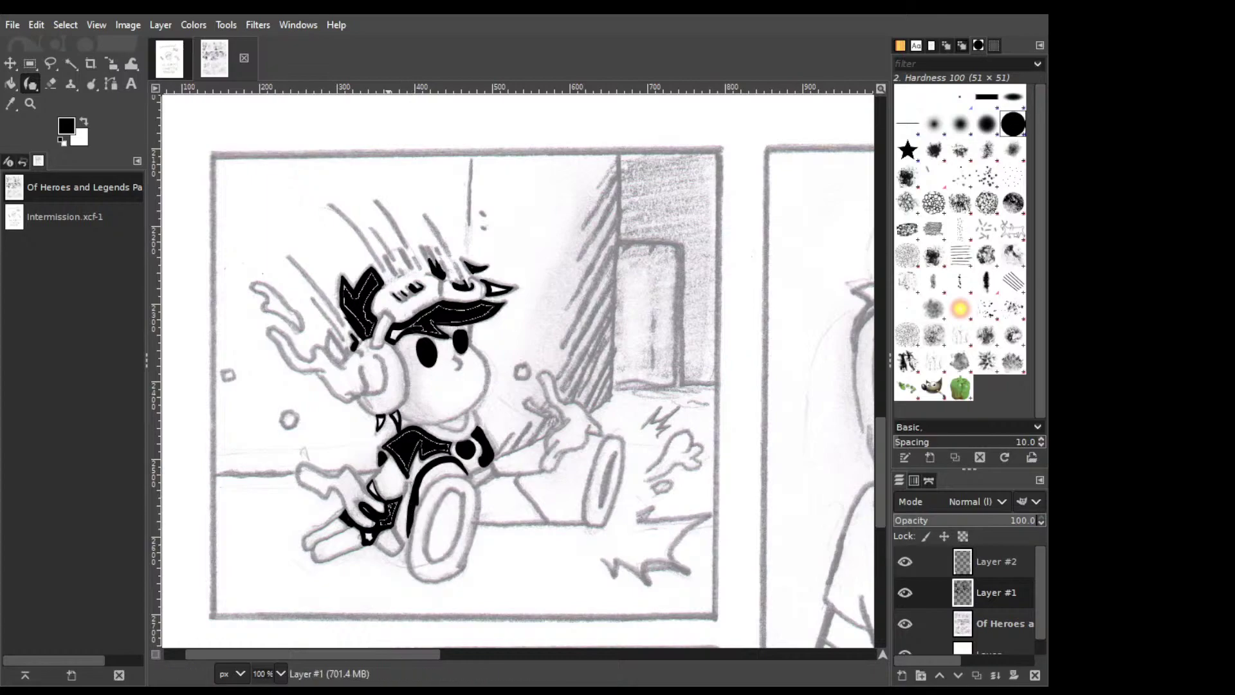
pyautogui.press('c')
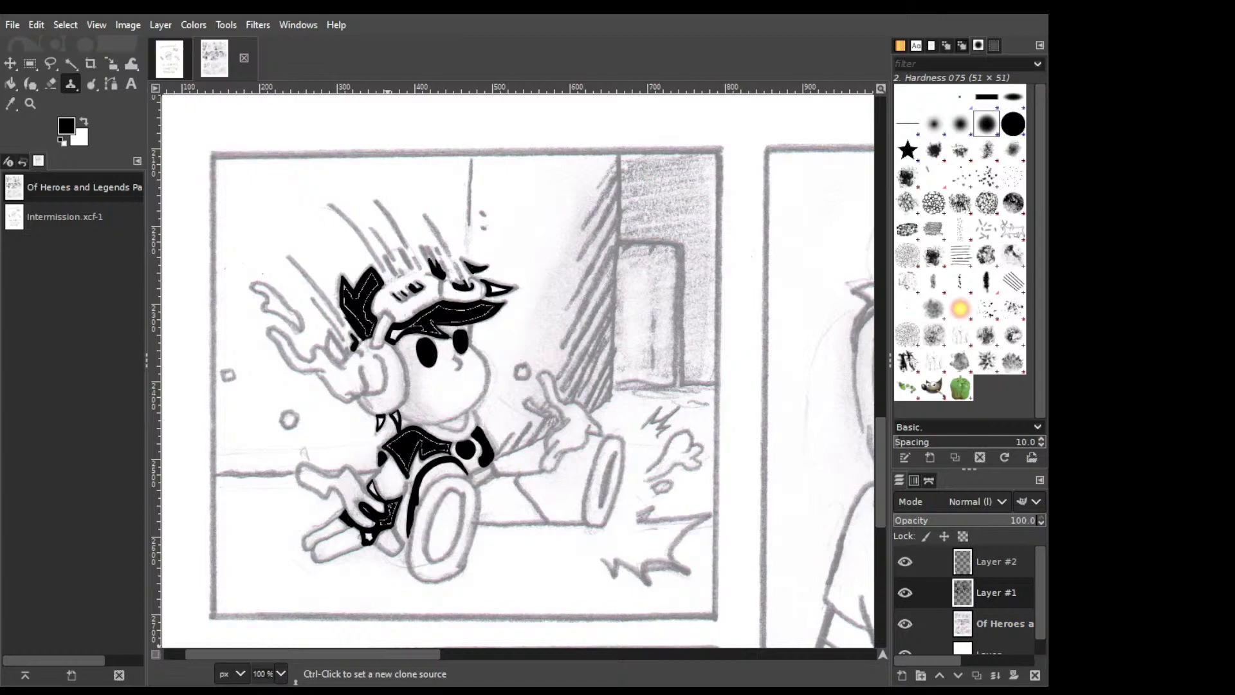
pyautogui.press('p')
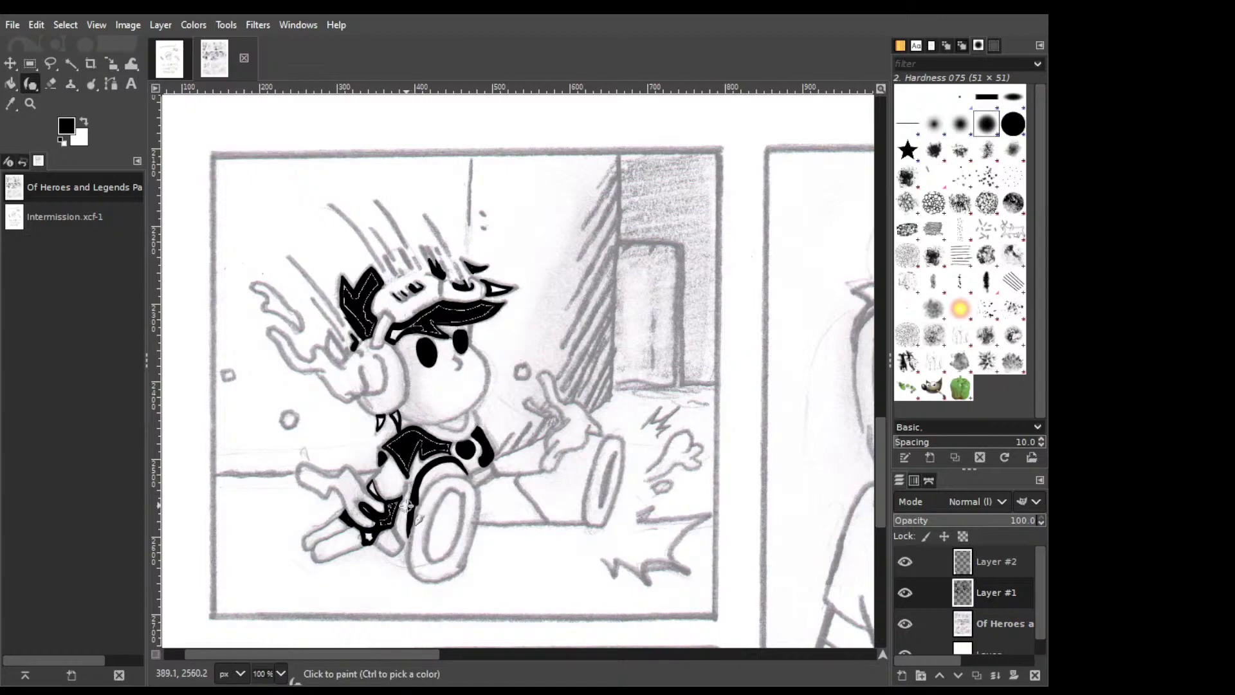
pyautogui.moveTo(406, 513)
pyautogui.mouseDown()
pyautogui.moveTo(460, 473)
pyautogui.moveTo(422, 492)
pyautogui.moveTo(409, 555)
pyautogui.moveTo(423, 491)
pyautogui.mouseUp()
pyautogui.hotkey('ctrl', 'z')
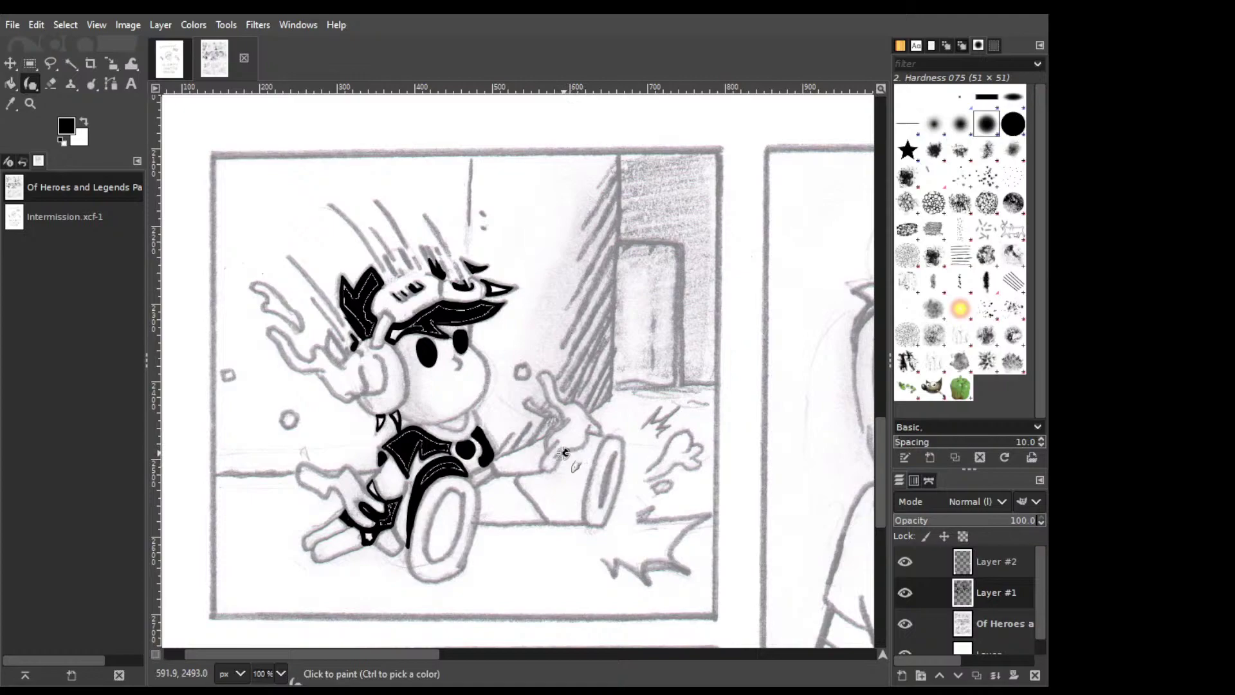
# Outline the outstretched far trouser leg from the hand to the shoe sole and ink the dark patch beside the nearer thigh.
pyautogui.moveTo(562, 455)
pyautogui.mouseDown()
pyautogui.moveTo(535, 480)
pyautogui.moveTo(564, 468)
pyautogui.mouseUp()
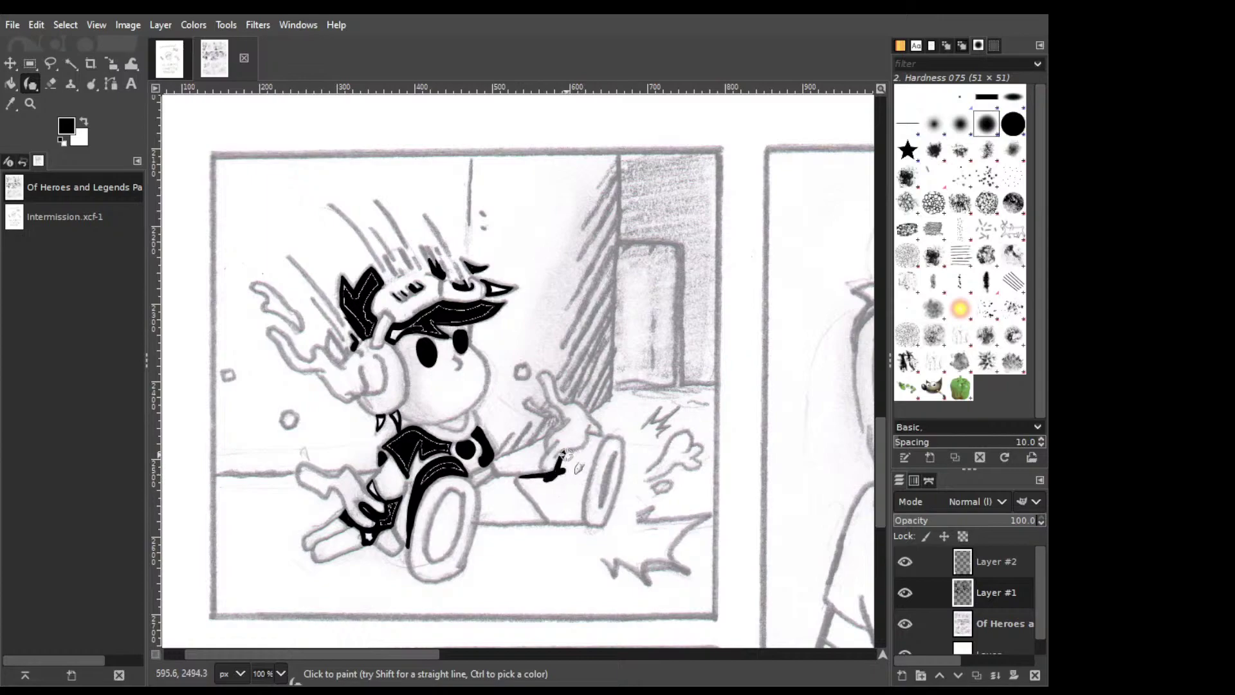
pyautogui.moveTo(564, 452); pyautogui.dragTo(591, 436)
pyautogui.moveTo(590, 436)
pyautogui.mouseDown()
pyautogui.moveTo(608, 437)
pyautogui.moveTo(591, 455)
pyautogui.moveTo(605, 434)
pyautogui.mouseUp()
pyautogui.moveTo(603, 436); pyautogui.dragTo(583, 486)
pyautogui.moveTo(602, 440)
pyautogui.mouseDown()
pyautogui.moveTo(579, 515)
pyautogui.moveTo(586, 478)
pyautogui.moveTo(581, 518)
pyautogui.mouseUp()
pyautogui.moveTo(518, 477)
pyautogui.mouseDown()
pyautogui.moveTo(552, 522)
pyautogui.moveTo(584, 511)
pyautogui.mouseUp()
pyautogui.hotkey('ctrl', 'z')
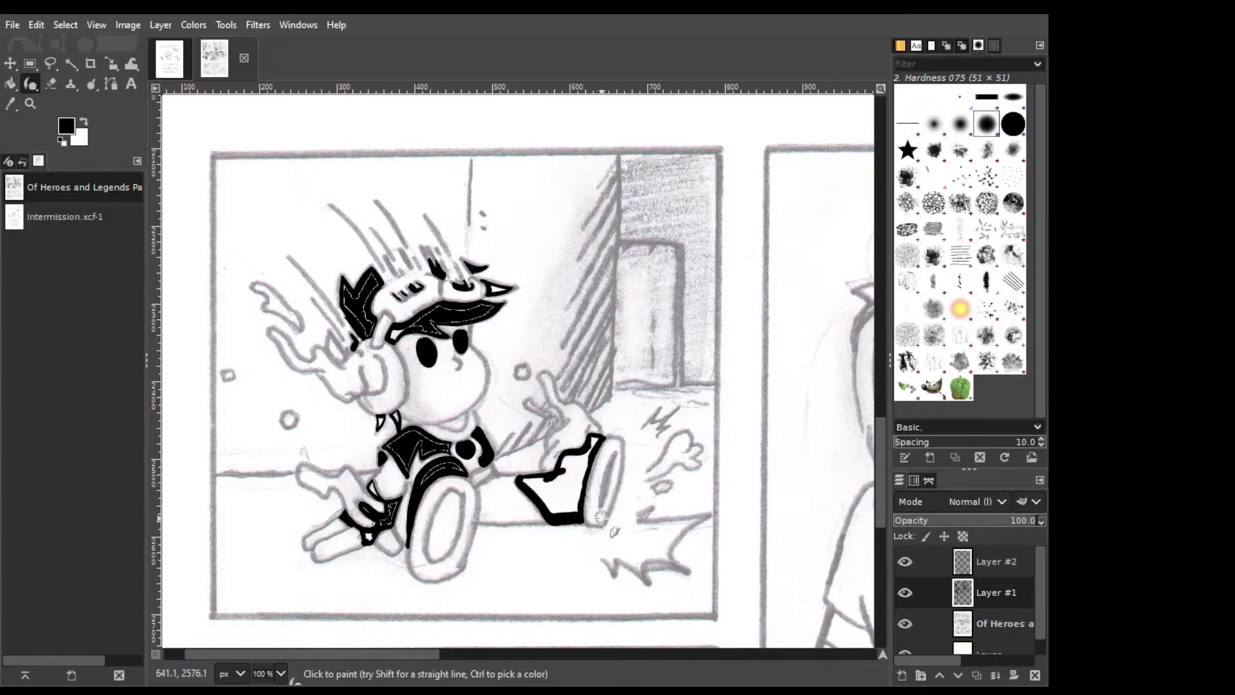
pyautogui.hotkey('shift', 'e')
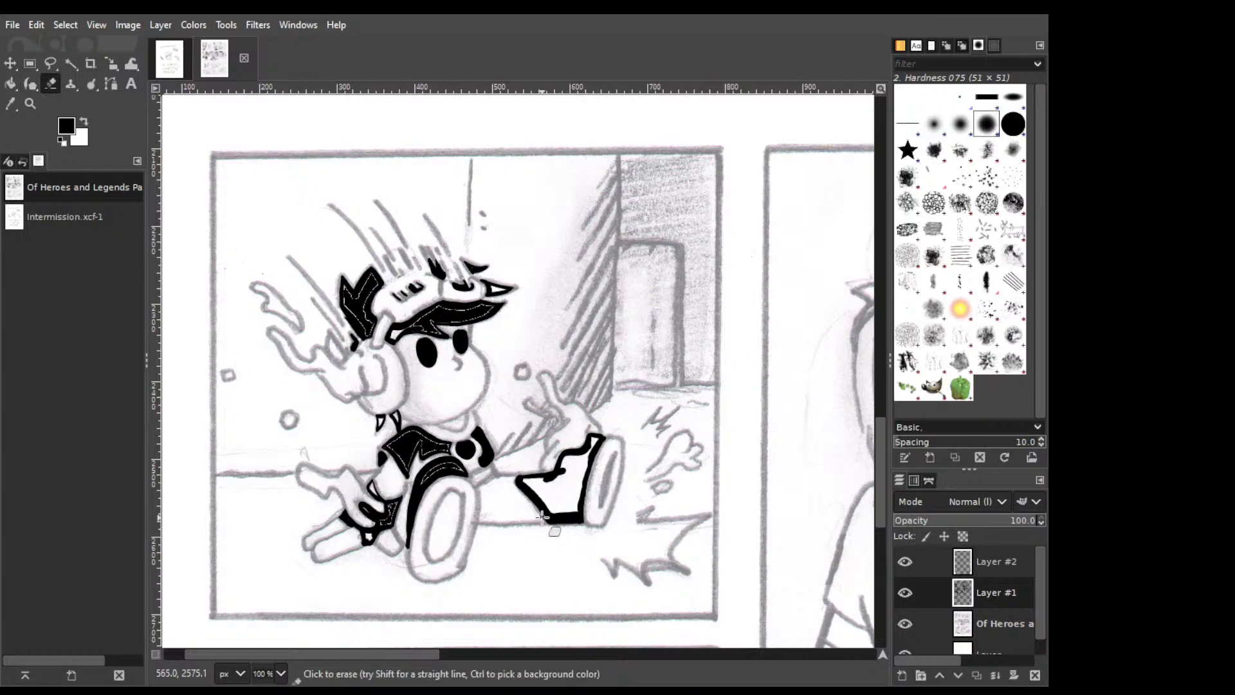
pyautogui.press('p')
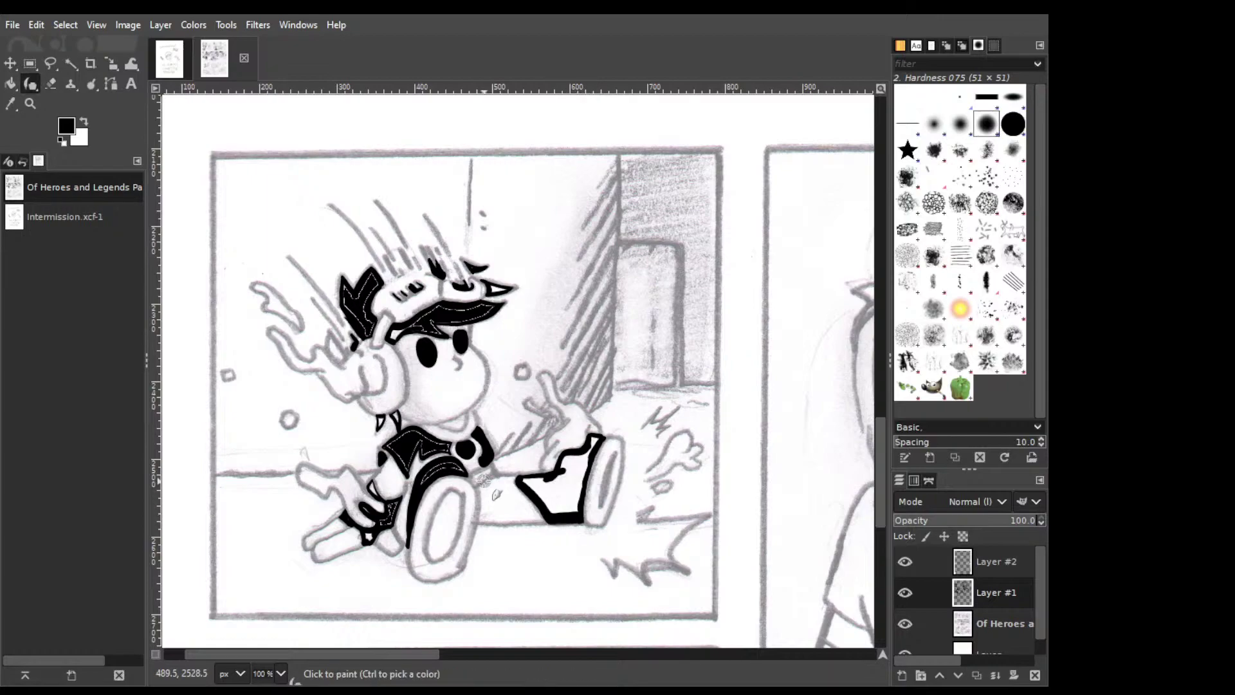
pyautogui.moveTo(477, 486); pyautogui.dragTo(492, 470)
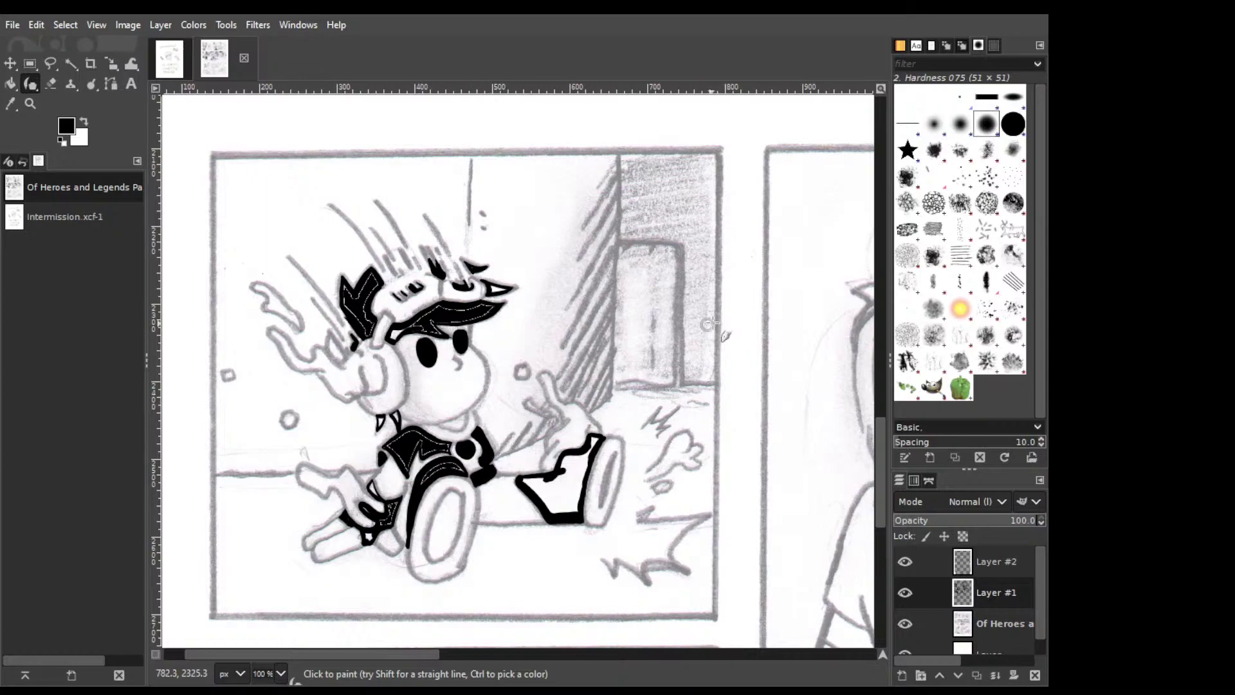
# Ink the jagged black strokes in front of the brick planter in the building panel, undoing the stray ones.
pyautogui.moveTo(881, 440); pyautogui.dragTo(888, 525)
pyautogui.moveTo(368, 536)
pyautogui.mouseDown()
pyautogui.moveTo(399, 552)
pyautogui.moveTo(441, 542)
pyautogui.moveTo(389, 550)
pyautogui.moveTo(430, 549)
pyautogui.moveTo(404, 564)
pyautogui.moveTo(433, 546)
pyautogui.moveTo(385, 581)
pyautogui.moveTo(359, 578)
pyautogui.mouseUp()
pyautogui.hotkey('ctrl', 'z')
pyautogui.hotkey('ctrl', 'z')
pyautogui.hotkey('ctrl', 'z')
pyautogui.hotkey('shift', 'e')
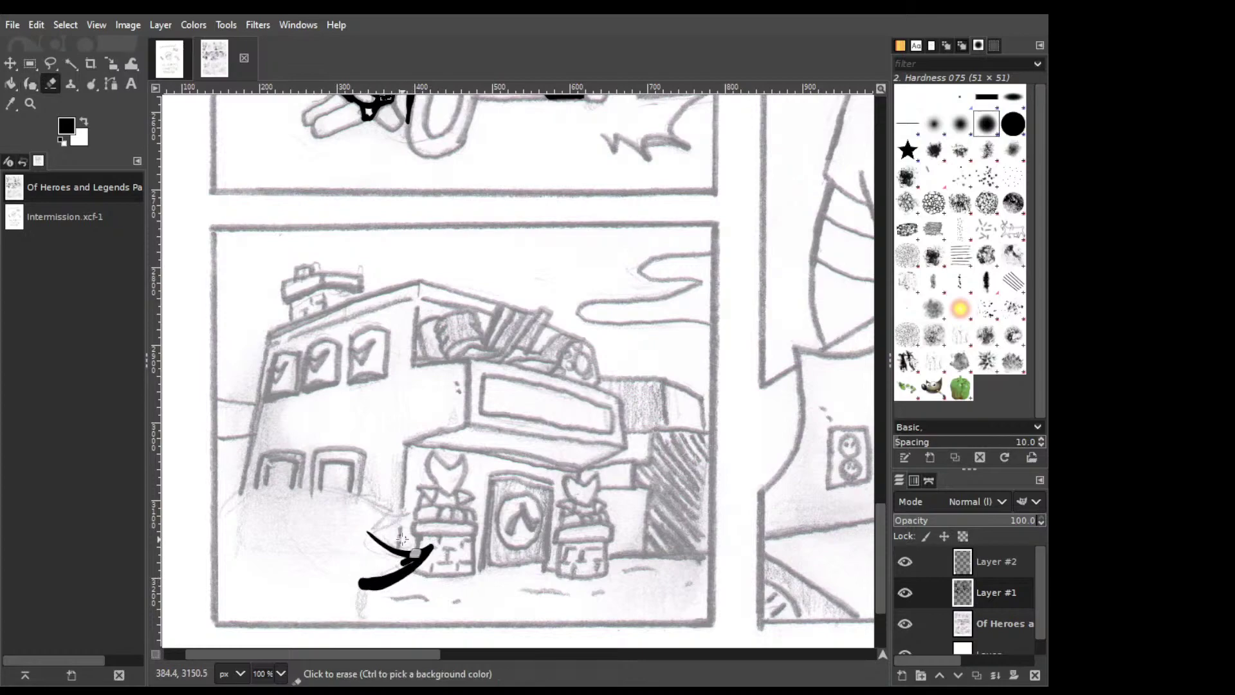
pyautogui.click(442, 536)
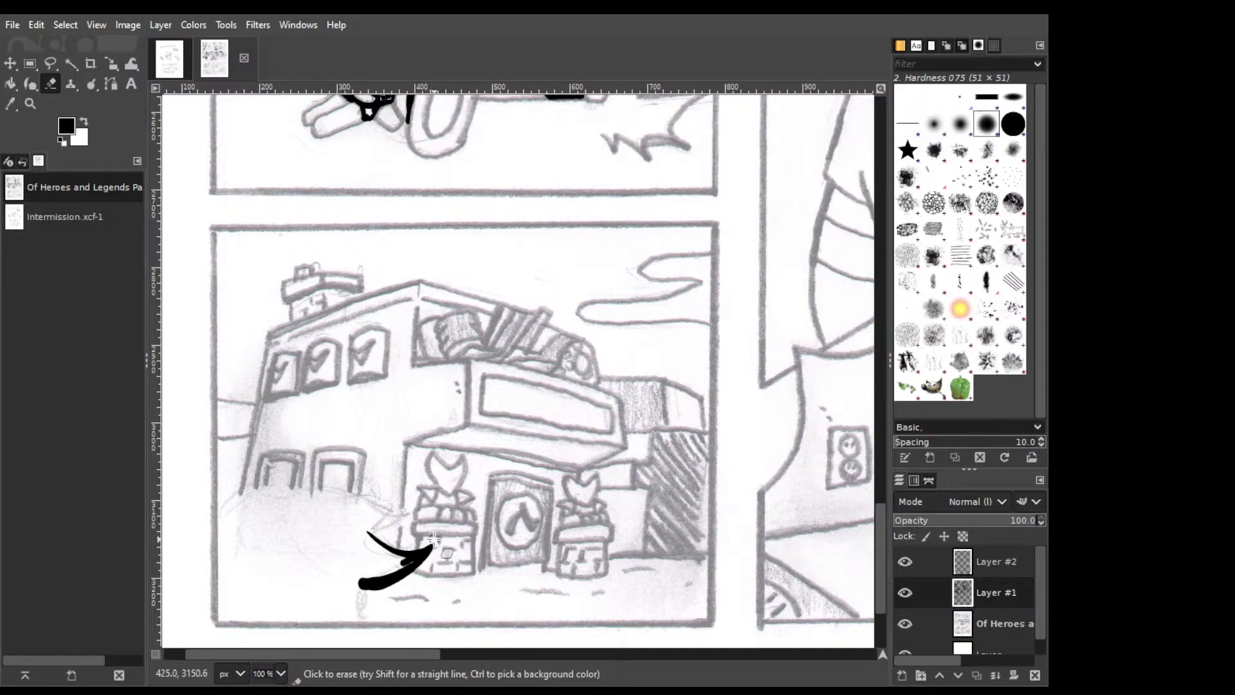
pyautogui.press('k')
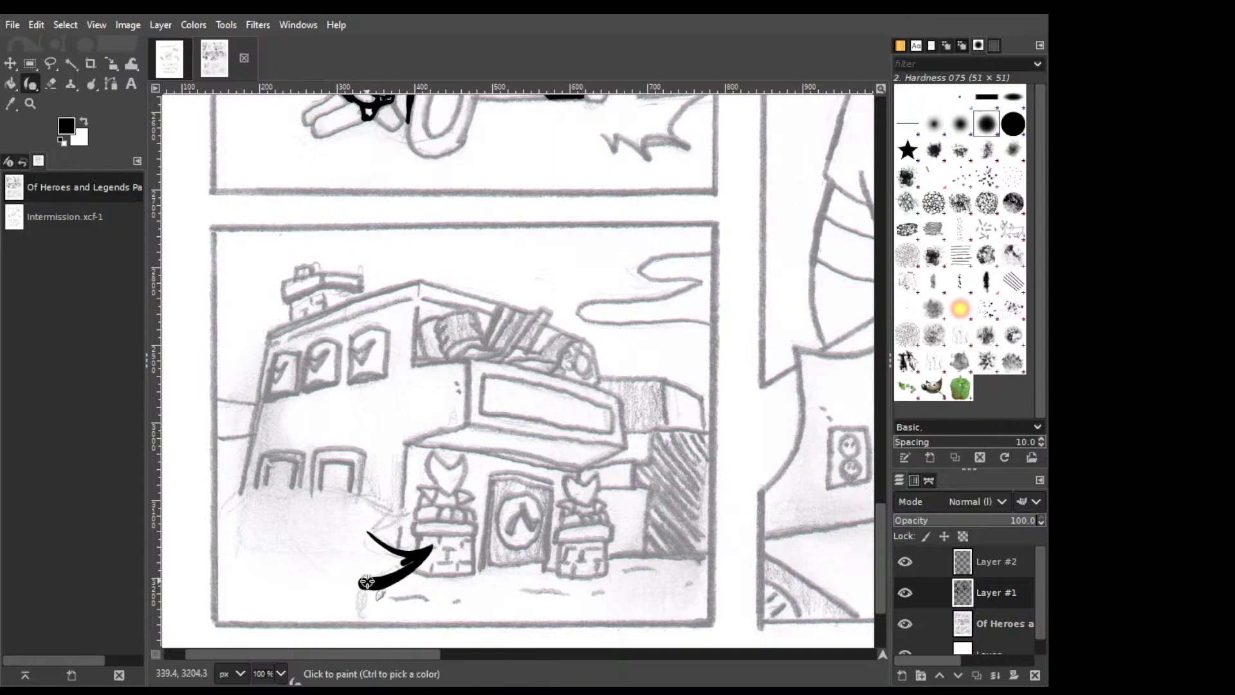
pyautogui.moveTo(367, 582)
pyautogui.mouseDown()
pyautogui.moveTo(408, 591)
pyautogui.moveTo(377, 620)
pyautogui.mouseUp()
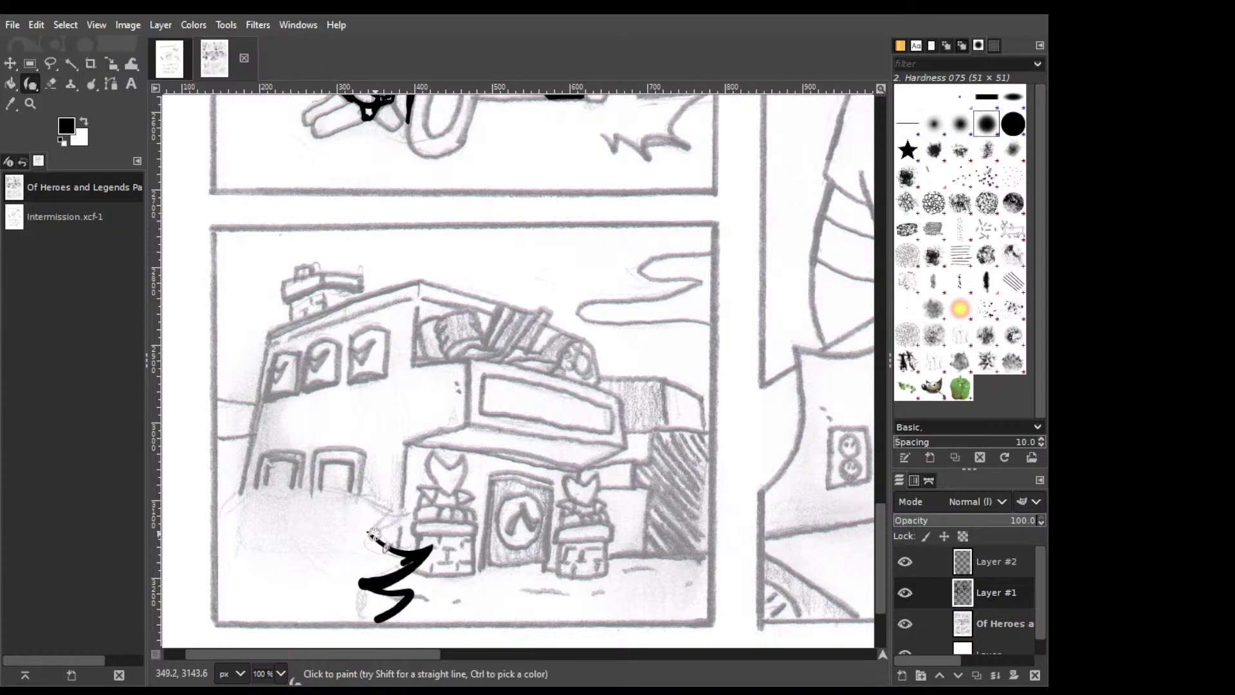
pyautogui.moveTo(374, 534); pyautogui.dragTo(360, 506)
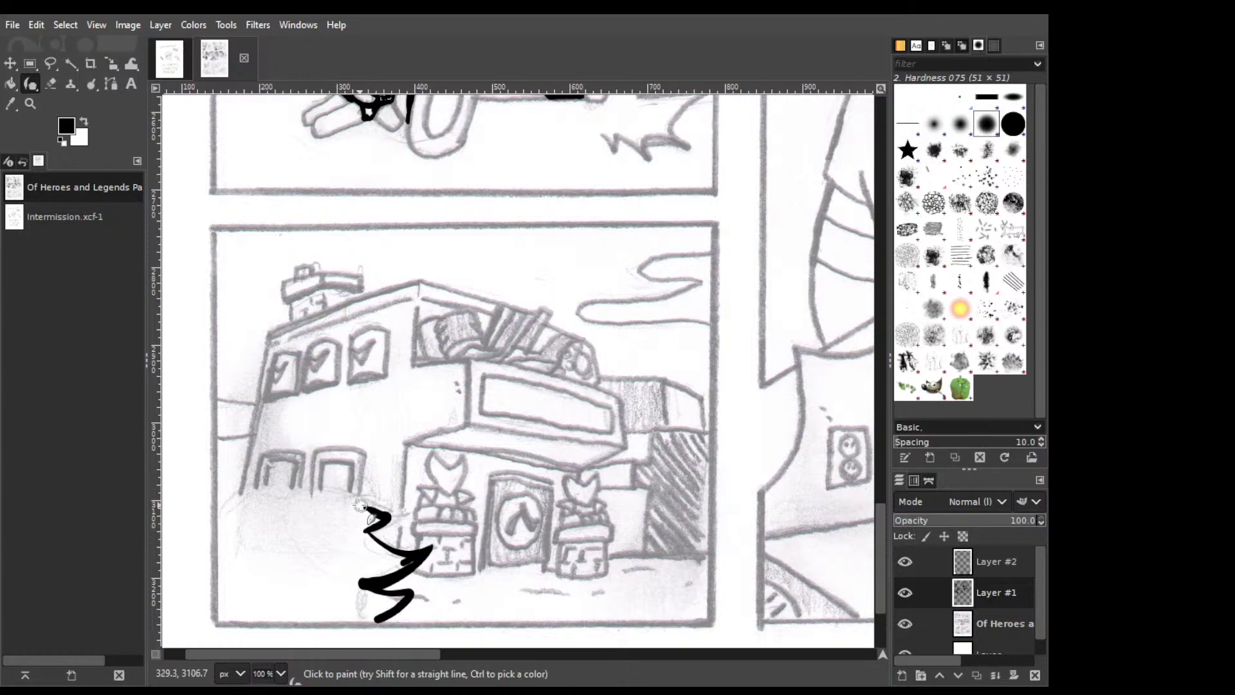
pyautogui.hotkey('ctrl', 'z')
# Ink a curved stroke from the building panel's left border up to the first ground-floor window and trim its end with the Eraser.
pyautogui.moveTo(217, 514); pyautogui.dragTo(230, 500)
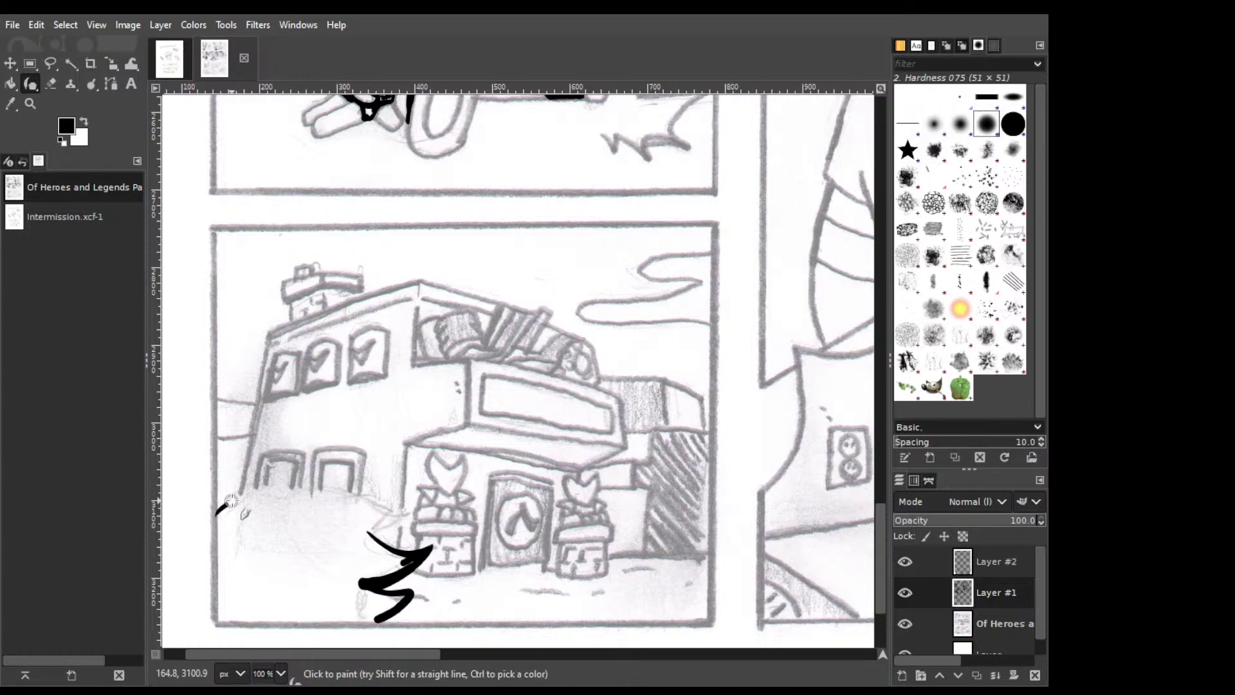
pyautogui.hotkey('ctrl', 'z')
pyautogui.moveTo(220, 515)
pyautogui.mouseDown()
pyautogui.moveTo(283, 469)
pyautogui.moveTo(283, 485)
pyautogui.mouseUp()
pyautogui.hotkey('ctrl', 'z')
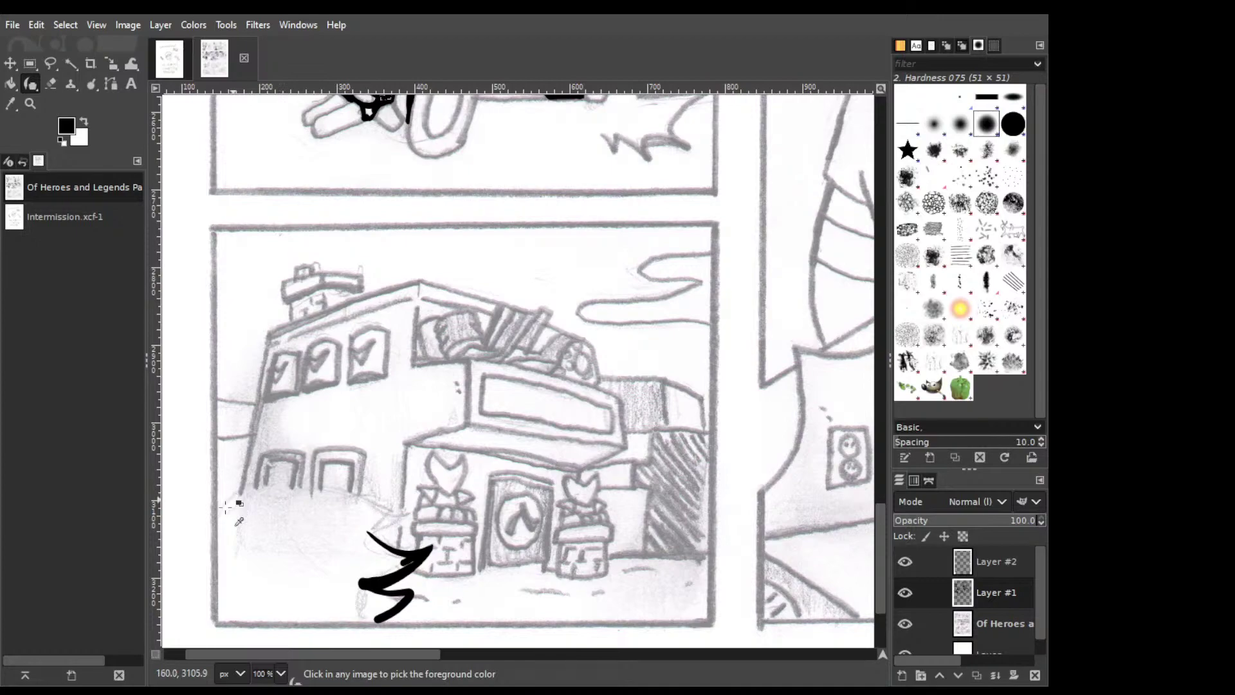
pyautogui.moveTo(220, 515); pyautogui.dragTo(292, 467)
pyautogui.hotkey('ctrl', 'z')
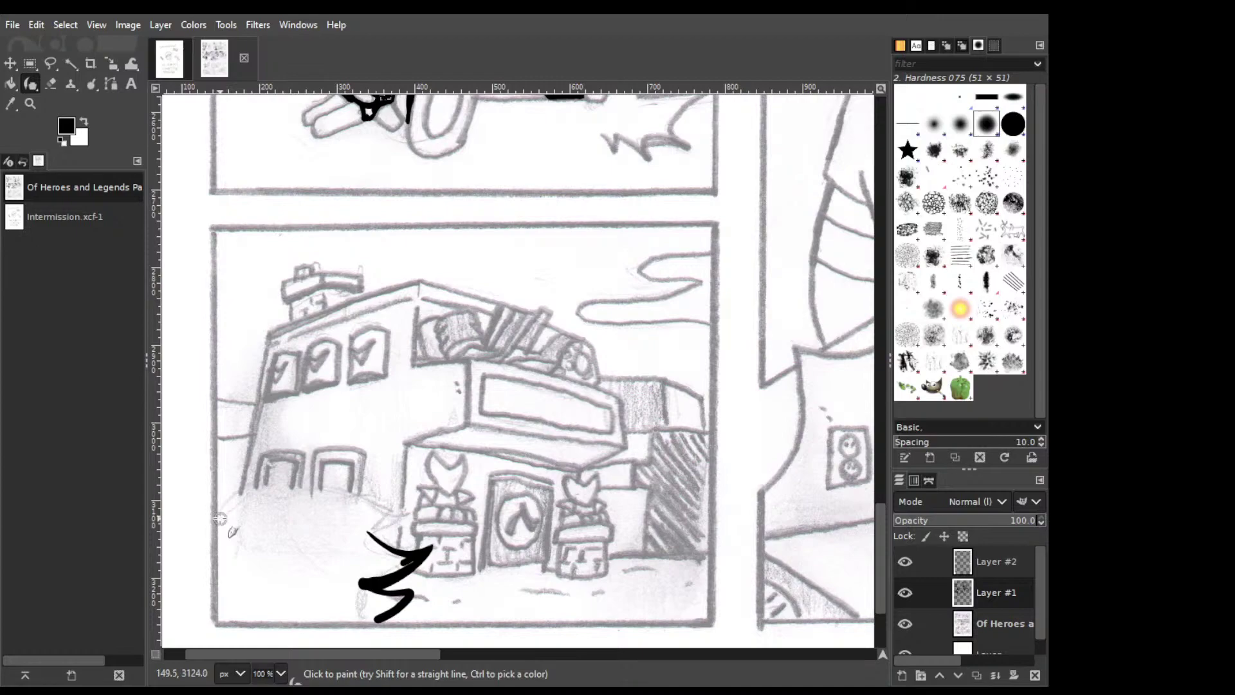
pyautogui.moveTo(219, 519)
pyautogui.mouseDown()
pyautogui.moveTo(307, 468)
pyautogui.moveTo(286, 493)
pyautogui.mouseUp()
pyautogui.hotkey('shift', 'e')
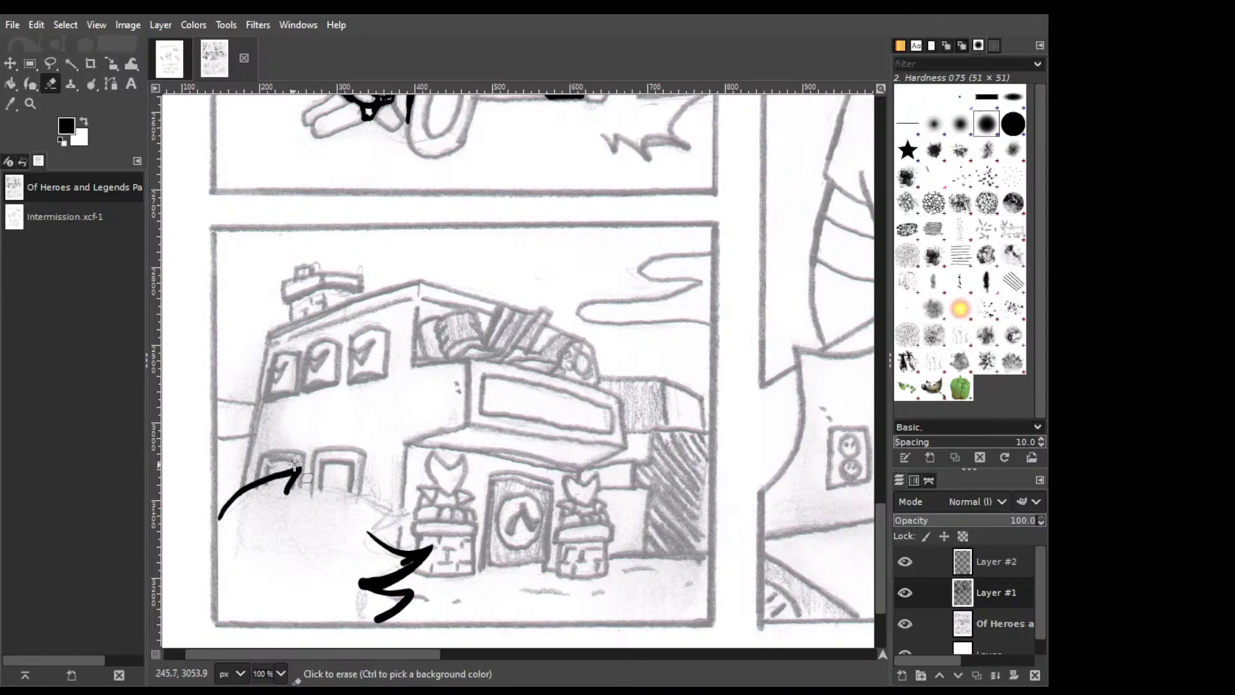
pyautogui.moveTo(295, 464); pyautogui.dragTo(300, 484)
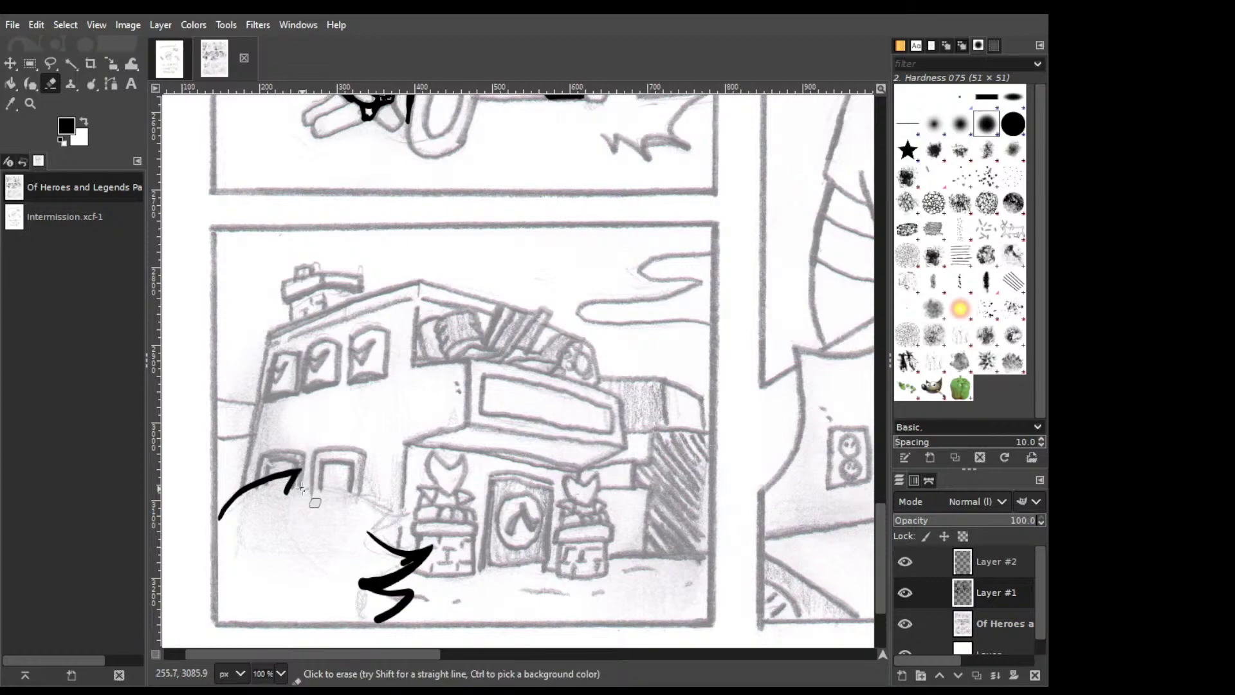
# Ink the jagged upper edge from the curved stroke's tip to the strokes by the planter, trimming the end with the Eraser.
pyautogui.press('k')
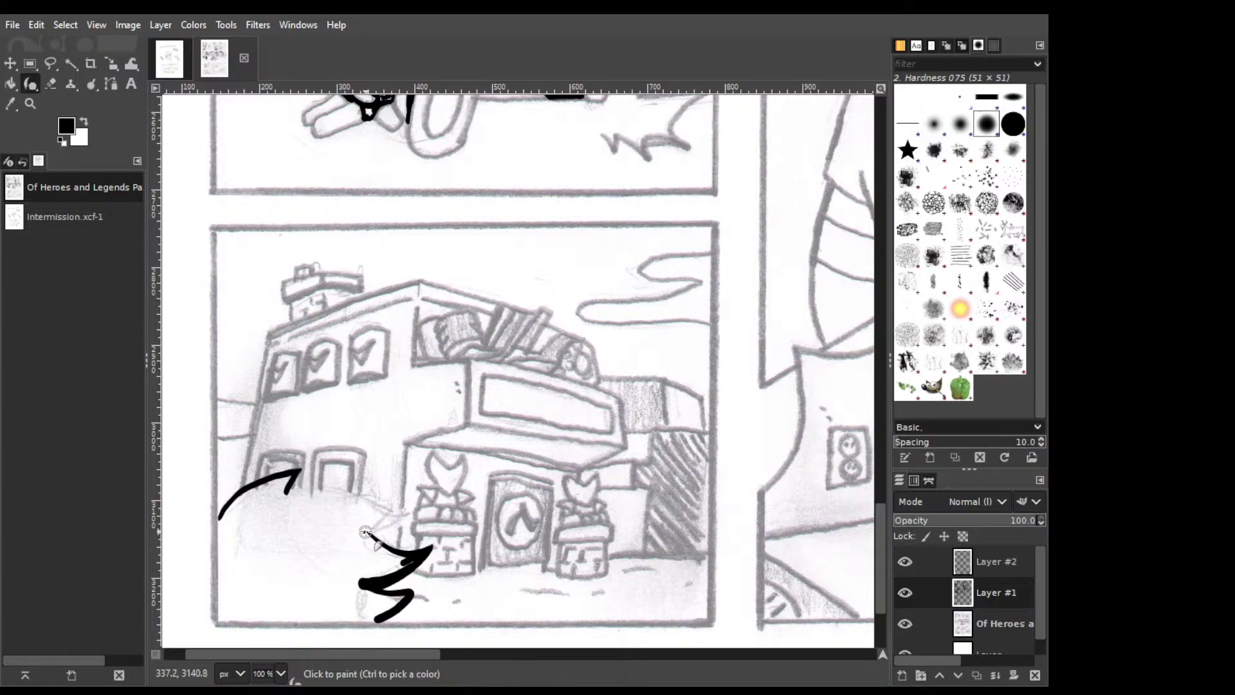
pyautogui.moveTo(366, 531); pyautogui.dragTo(370, 509)
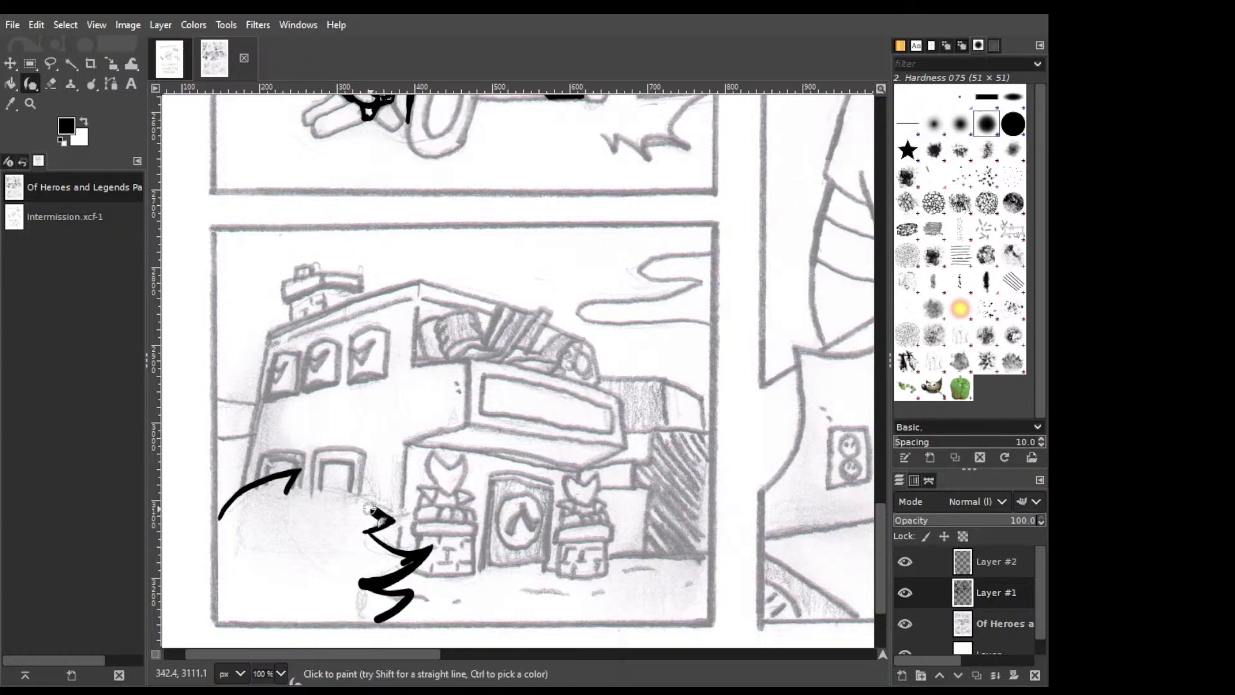
pyautogui.hotkey('ctrl', 'z')
pyautogui.moveTo(382, 514)
pyautogui.mouseDown()
pyautogui.moveTo(312, 489)
pyautogui.moveTo(288, 496)
pyautogui.moveTo(391, 517)
pyautogui.moveTo(407, 505)
pyautogui.mouseUp()
pyautogui.hotkey('ctrl', 'z')
pyautogui.hotkey('ctrl', 'z')
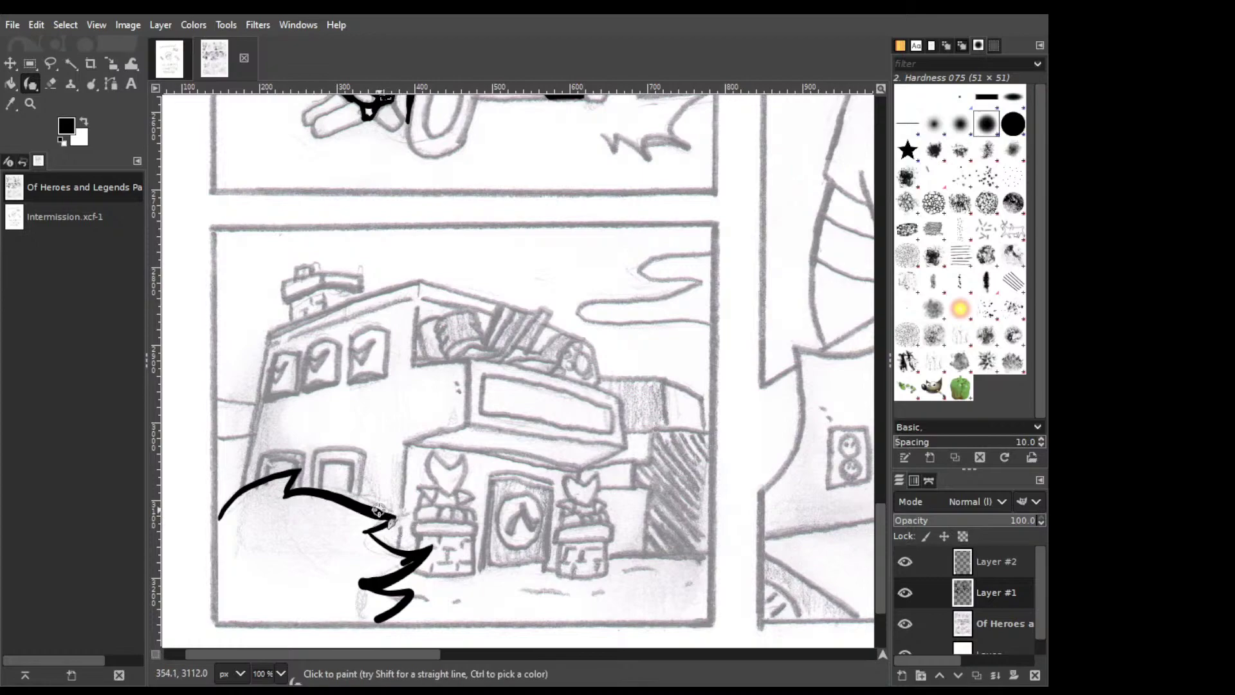
pyautogui.hotkey('shift', 'e')
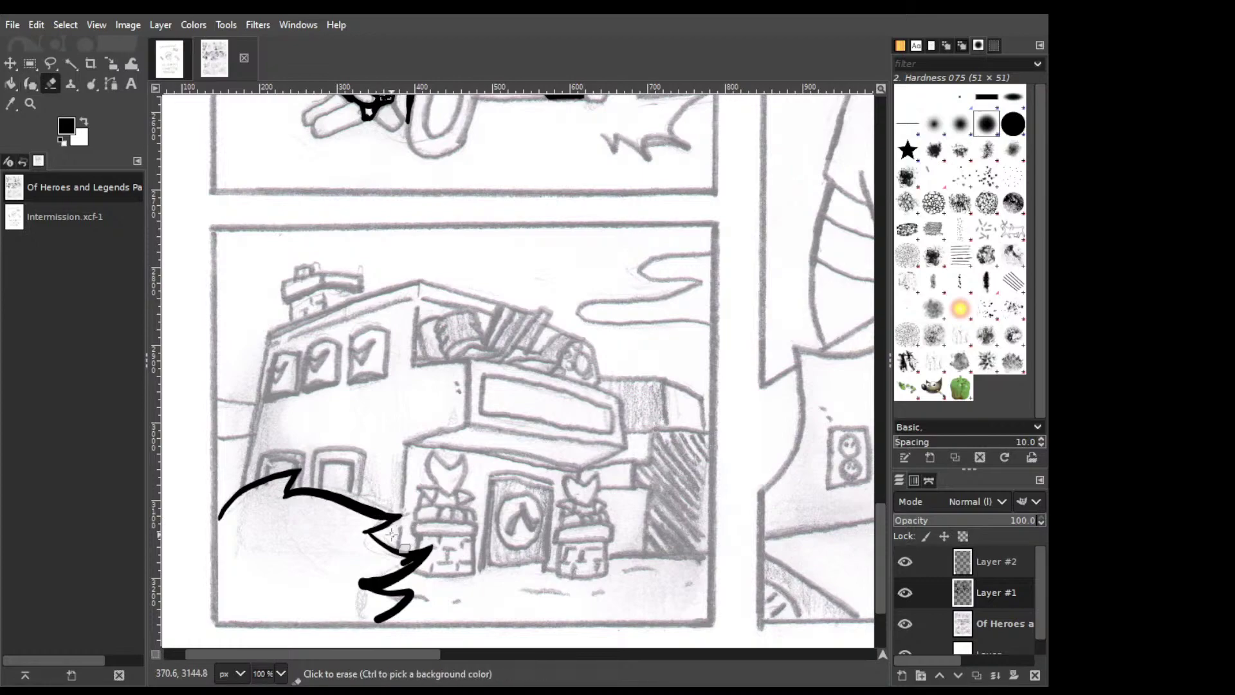
pyautogui.click(412, 507)
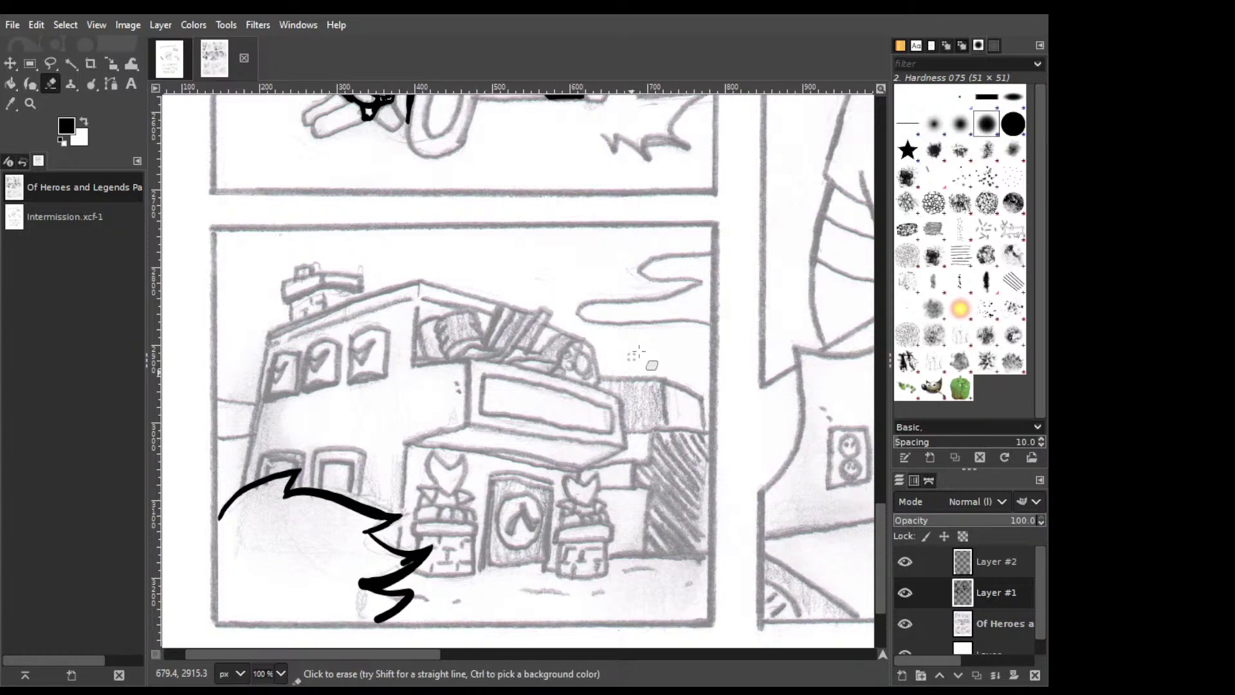
# Close the jagged shape along the building panel's border with the Hardness 100 brush and fill it with black.
pyautogui.press('.')
pyautogui.press('k')
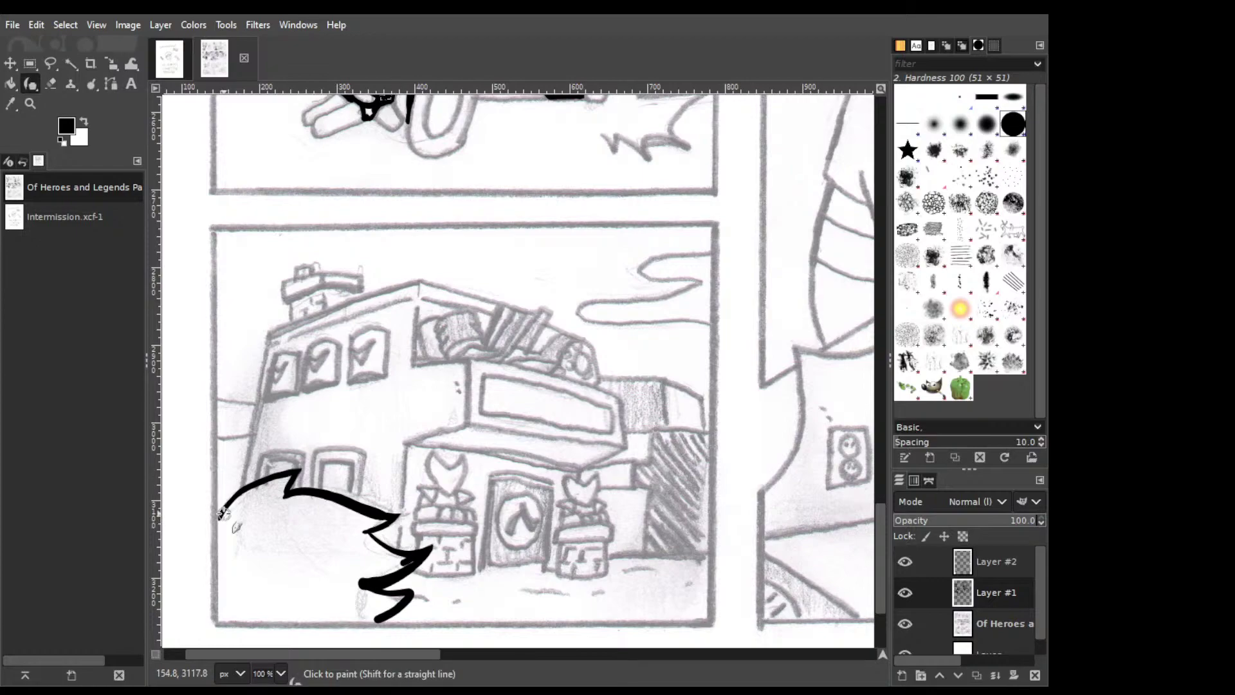
pyautogui.moveTo(222, 513)
pyautogui.mouseDown()
pyautogui.moveTo(232, 622)
pyautogui.moveTo(363, 614)
pyautogui.moveTo(252, 617)
pyautogui.mouseUp()
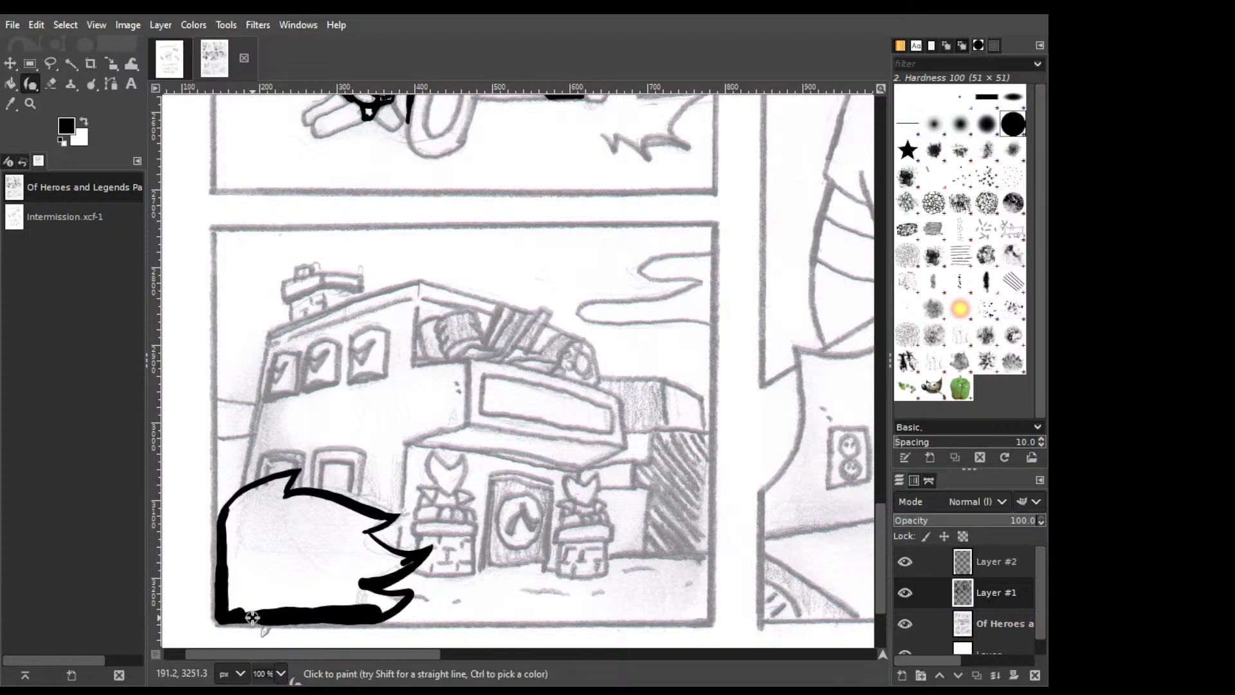
pyautogui.hotkey('shift', 'b')
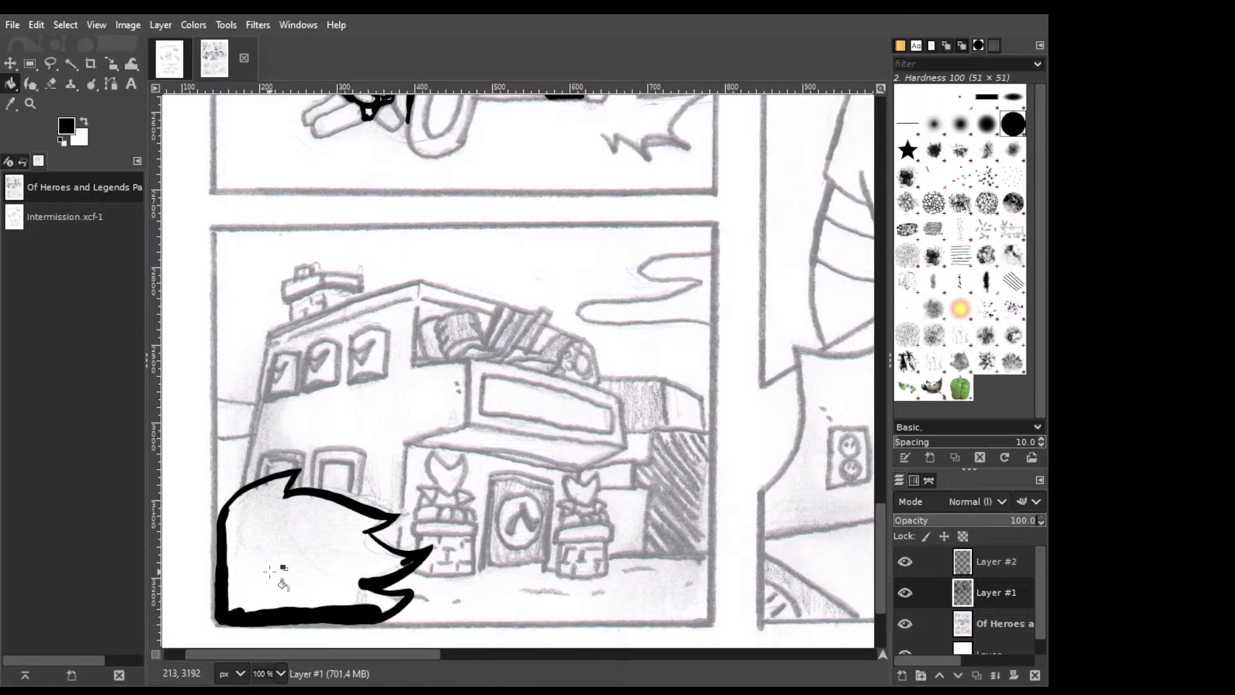
pyautogui.click(270, 571)
# Ink the solid black check-shaped marks inside the building's three upper-floor windows.
pyautogui.press('p')
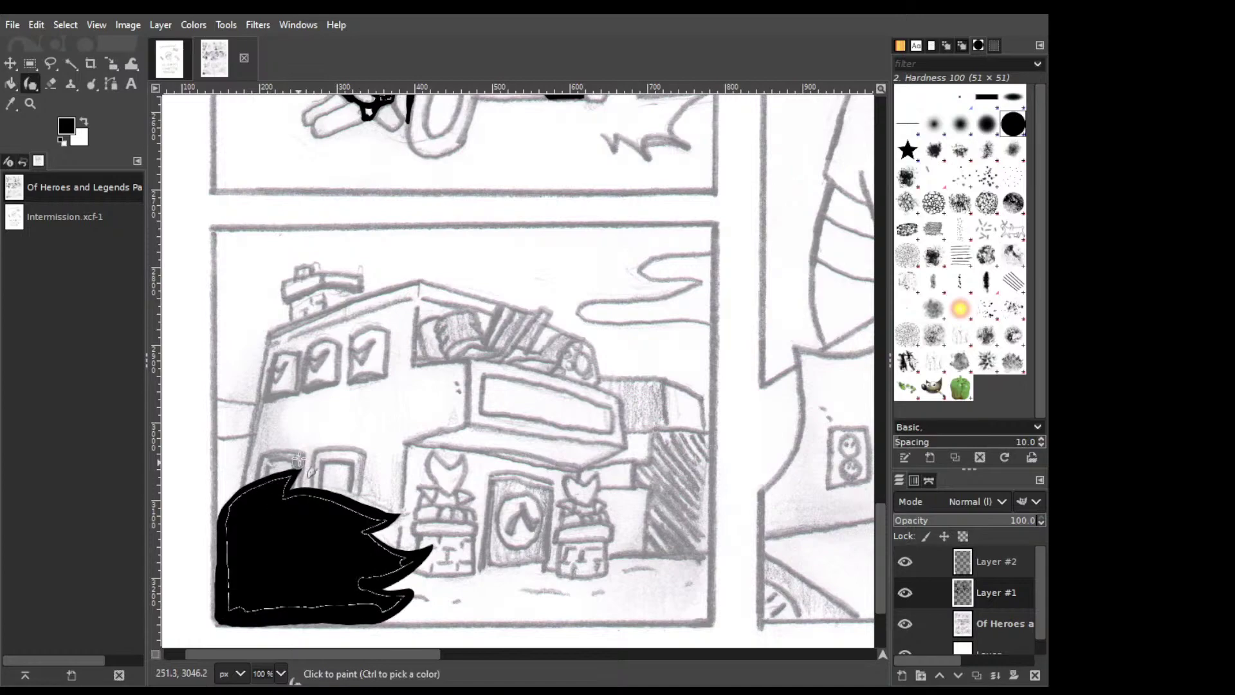
pyautogui.click(298, 459)
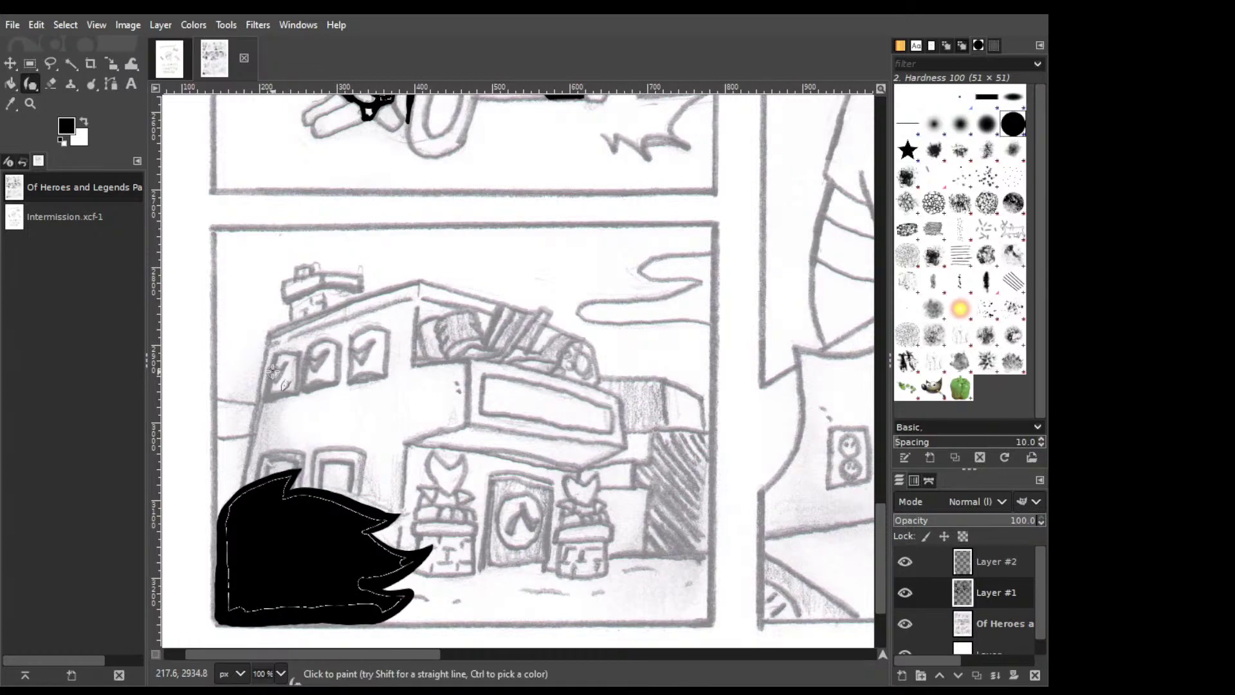
pyautogui.moveTo(273, 372); pyautogui.dragTo(273, 368)
pyautogui.hotkey('ctrl', 'z')
pyautogui.moveTo(286, 362)
pyautogui.mouseDown()
pyautogui.moveTo(271, 373)
pyautogui.moveTo(318, 358)
pyautogui.mouseUp()
pyautogui.moveTo(369, 351)
pyautogui.mouseDown()
pyautogui.moveTo(353, 351)
pyautogui.moveTo(367, 352)
pyautogui.mouseUp()
pyautogui.moveTo(361, 358)
pyautogui.mouseDown()
pyautogui.moveTo(373, 345)
pyautogui.moveTo(364, 342)
pyautogui.mouseUp()
pyautogui.moveTo(365, 351); pyautogui.dragTo(368, 346)
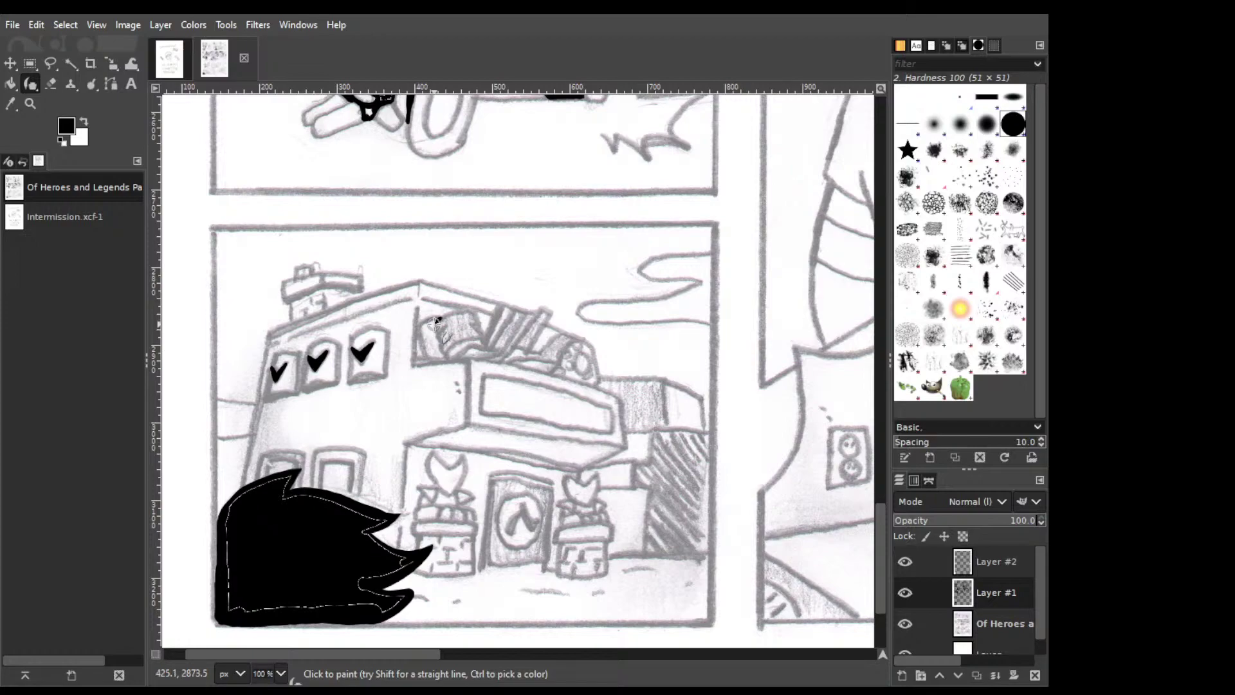
# Ink the dark end of the first rooftop roll and the black bands on the rolls beside it, undoing stray strokes.
pyautogui.moveTo(438, 319)
pyautogui.mouseDown()
pyautogui.moveTo(441, 346)
pyautogui.moveTo(426, 358)
pyautogui.moveTo(435, 334)
pyautogui.moveTo(425, 321)
pyautogui.moveTo(419, 330)
pyautogui.moveTo(433, 316)
pyautogui.moveTo(425, 333)
pyautogui.mouseUp()
pyautogui.hotkey('shift', 'b')
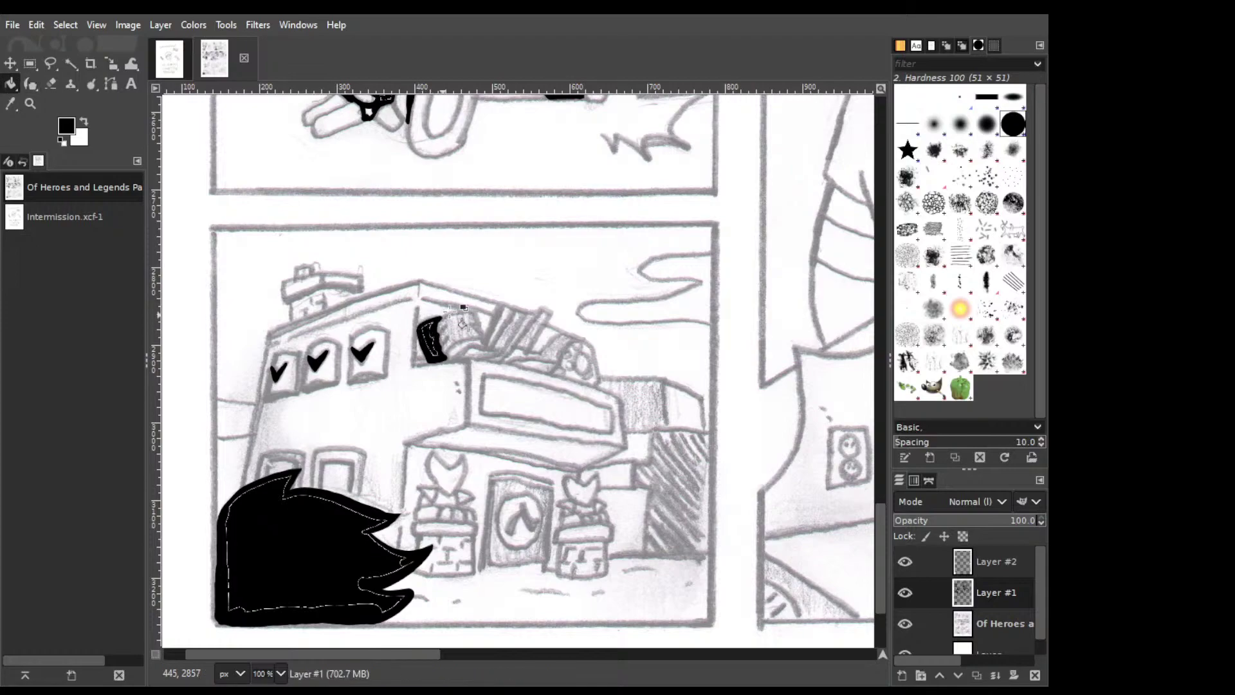
pyautogui.press('p')
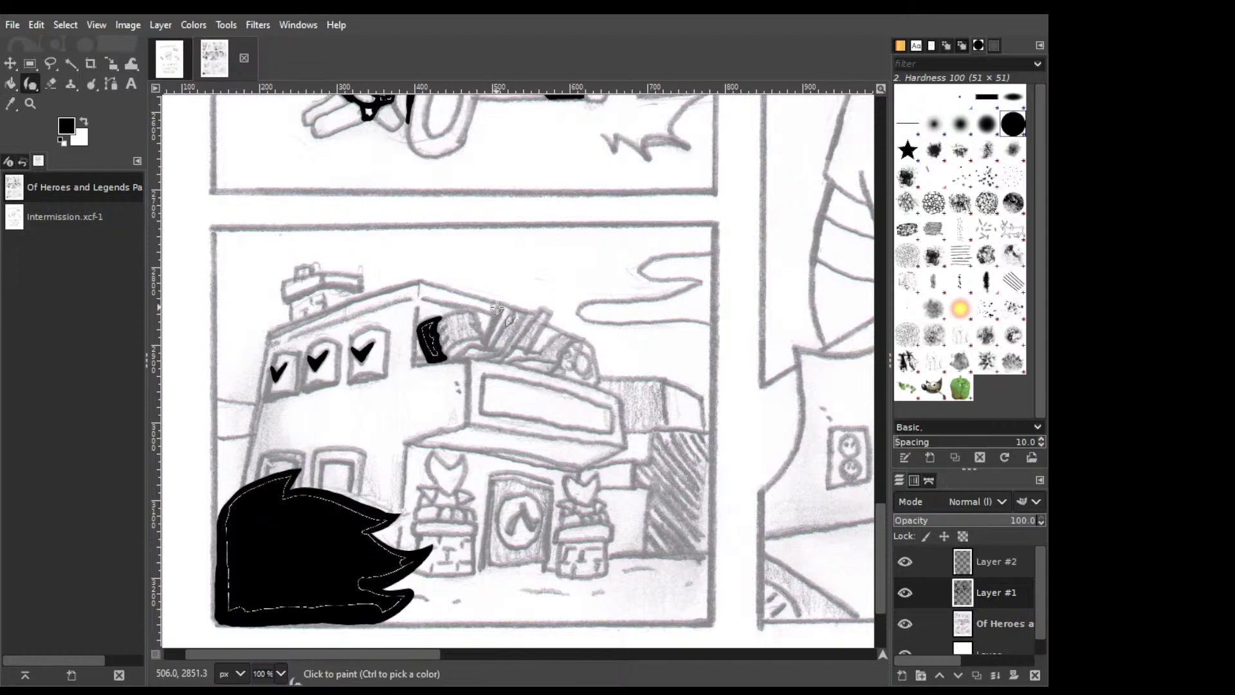
pyautogui.moveTo(498, 308); pyautogui.dragTo(492, 322)
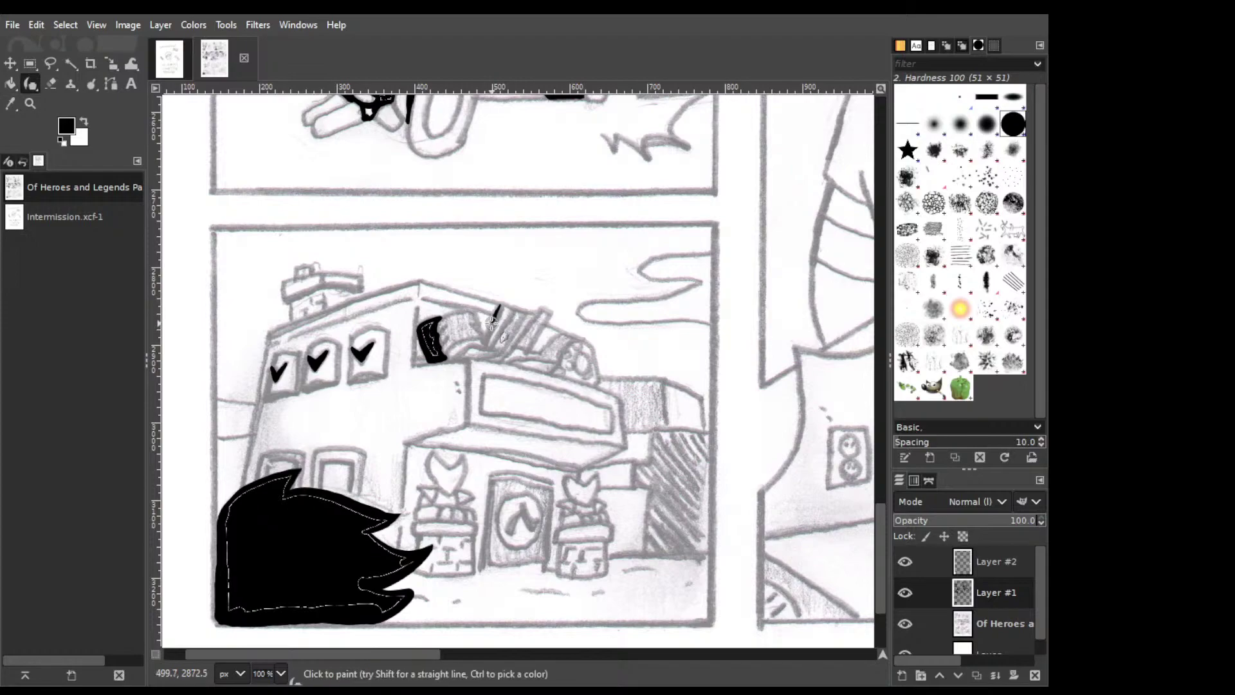
pyautogui.hotkey('ctrl', 'z')
pyautogui.moveTo(498, 313); pyautogui.dragTo(493, 325)
pyautogui.hotkey('ctrl', 'z')
pyautogui.moveTo(487, 336)
pyautogui.mouseDown()
pyautogui.moveTo(499, 313)
pyautogui.moveTo(487, 332)
pyautogui.mouseUp()
pyautogui.moveTo(533, 350); pyautogui.dragTo(554, 333)
# Outline the inner rectangle of the sign above the building's entrance and fill it with black.
pyautogui.moveTo(487, 380); pyautogui.dragTo(488, 407)
pyautogui.hotkey('shift', 'e')
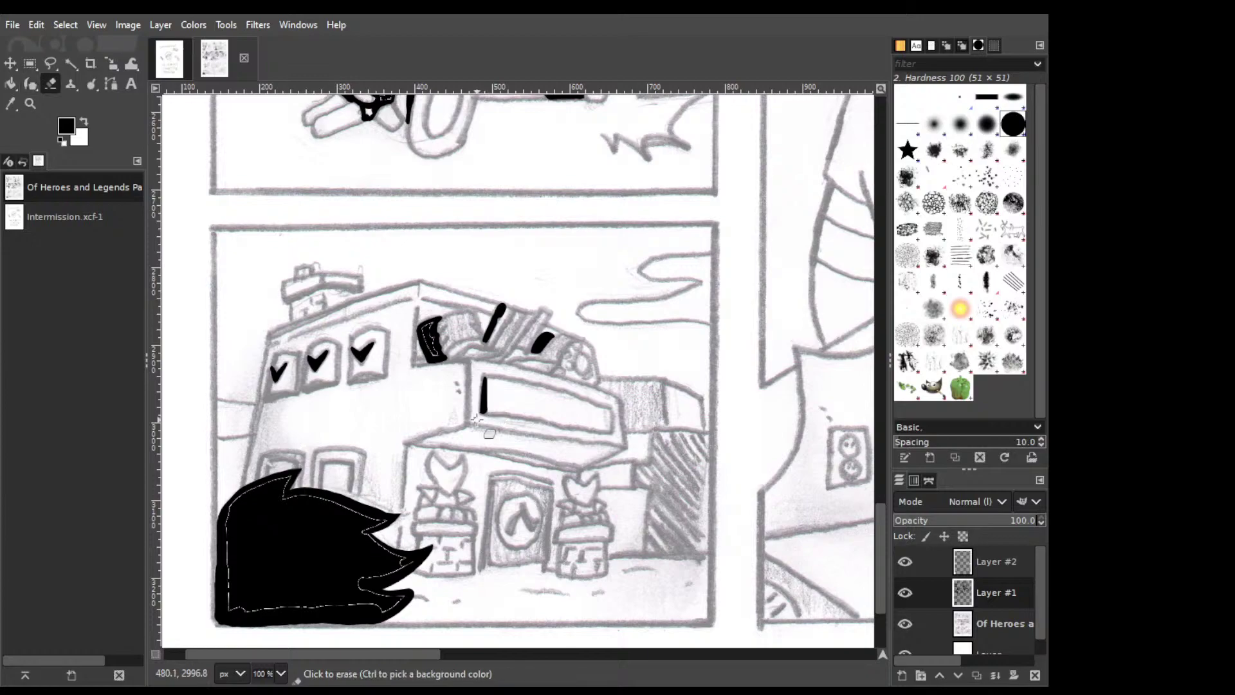
pyautogui.press('k')
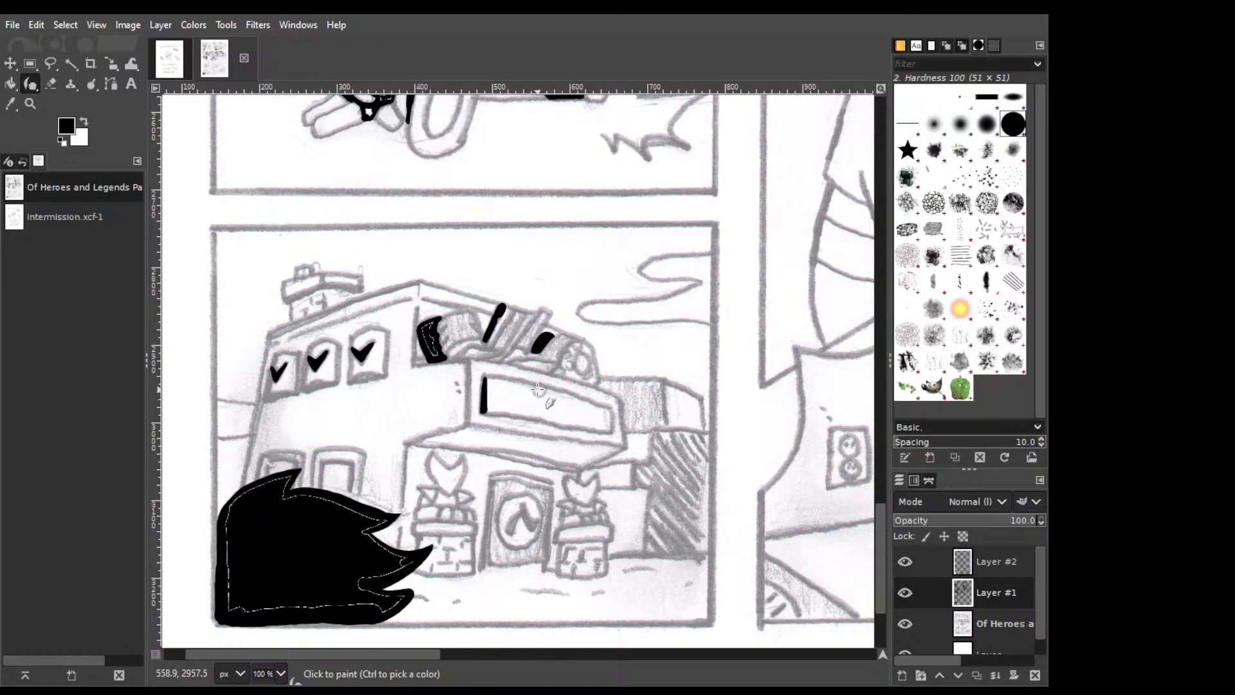
pyautogui.moveTo(487, 379)
pyautogui.mouseDown()
pyautogui.moveTo(596, 403)
pyautogui.moveTo(608, 430)
pyautogui.moveTo(521, 416)
pyautogui.moveTo(604, 428)
pyautogui.mouseUp()
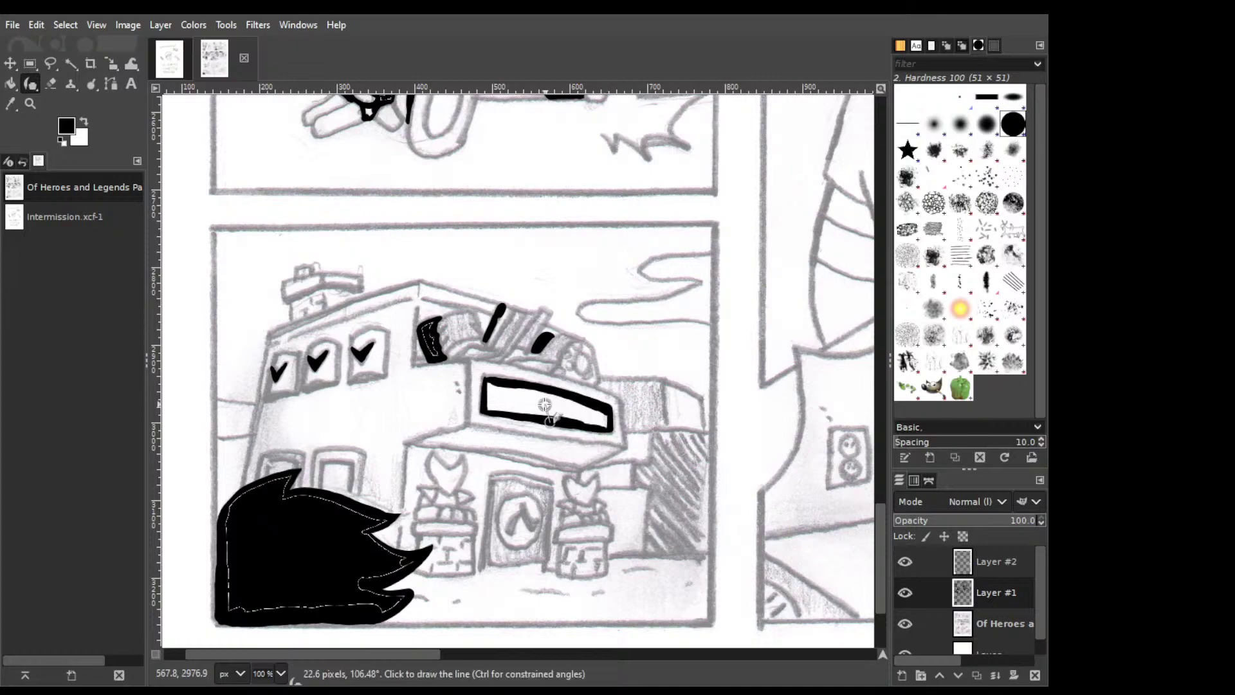
pyautogui.hotkey('shift', 'b')
pyautogui.click(537, 389)
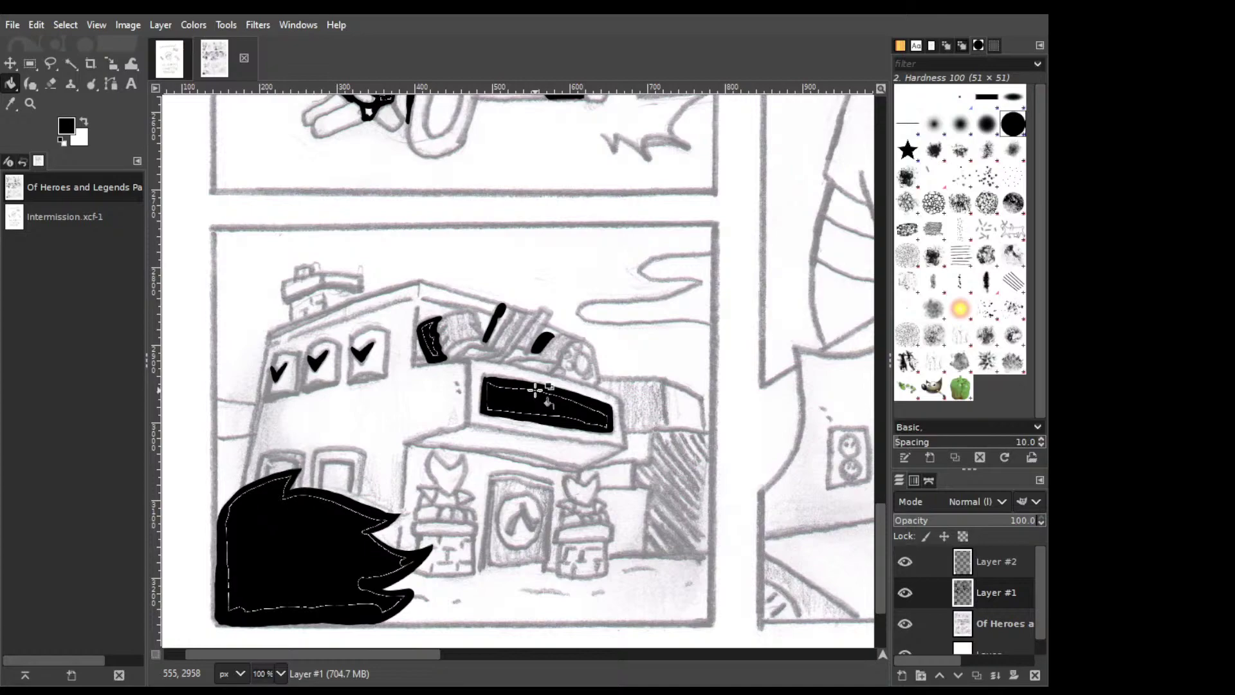
# Outline the end face of the block behind the sign, next to the panel's border, and fill it with black.
pyautogui.press('p')
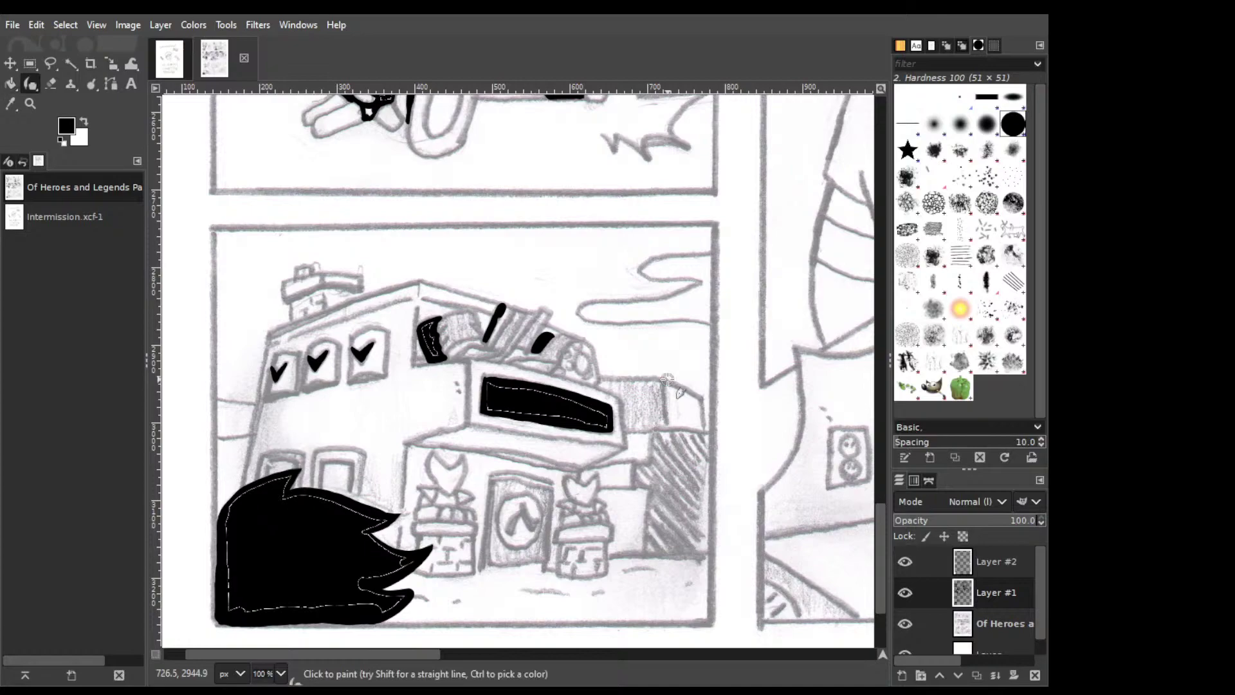
pyautogui.moveTo(667, 380)
pyautogui.mouseDown()
pyautogui.moveTo(666, 419)
pyautogui.moveTo(675, 387)
pyautogui.moveTo(696, 395)
pyautogui.moveTo(703, 435)
pyautogui.moveTo(666, 428)
pyautogui.moveTo(703, 429)
pyautogui.mouseUp()
pyautogui.hotkey('ctrl', 'z')
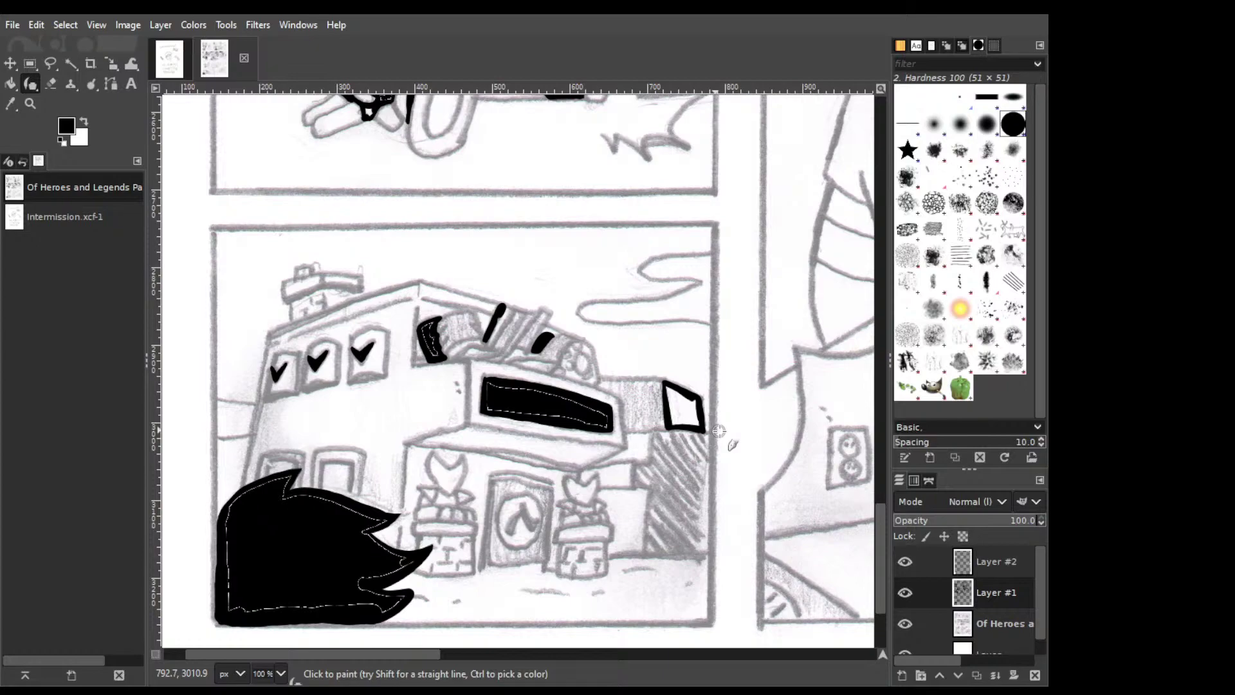
pyautogui.hotkey('shift', 'e')
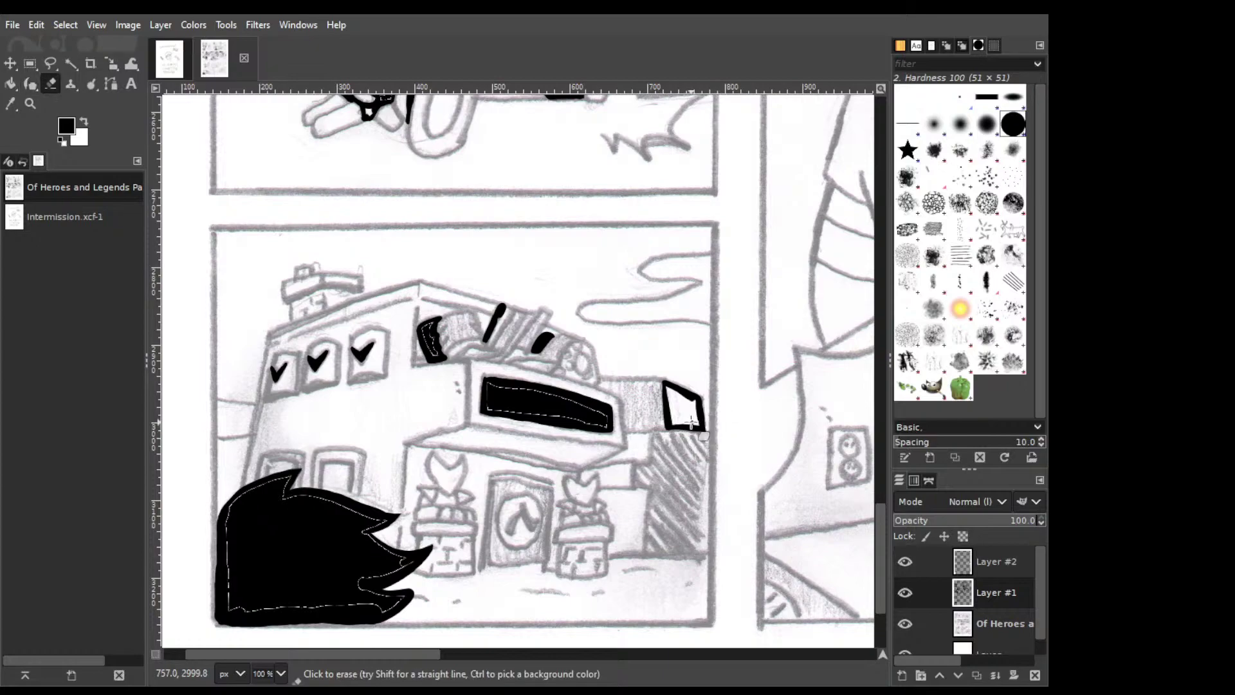
pyautogui.press('p')
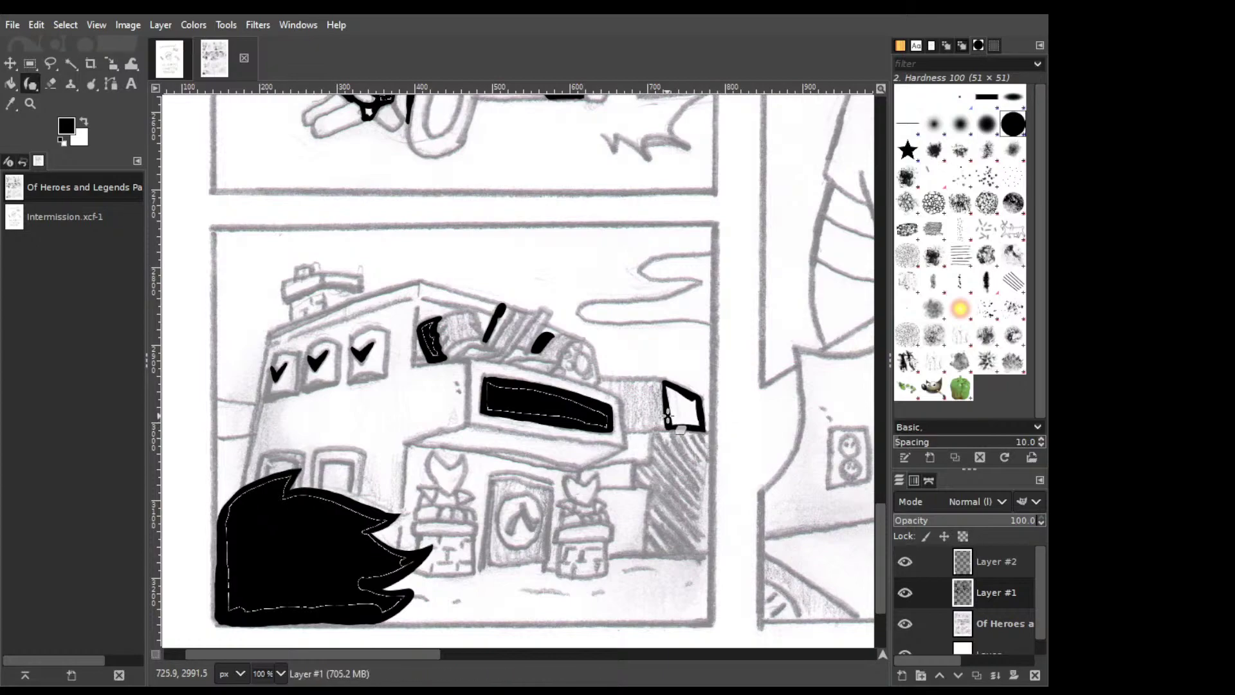
pyautogui.hotkey('shift', 'b')
pyautogui.click(682, 408)
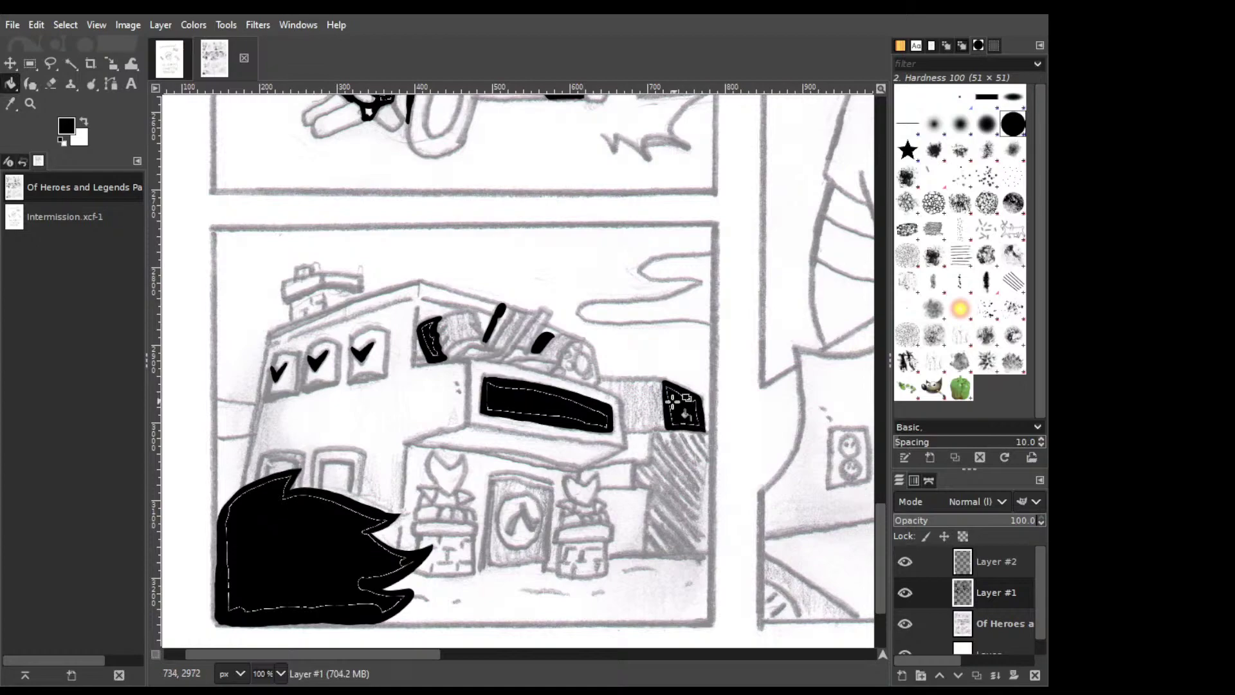
# Ink the two curved black strokes of the emblem in the front door's round window, redoing the misdrawn attempts.
pyautogui.press('p')
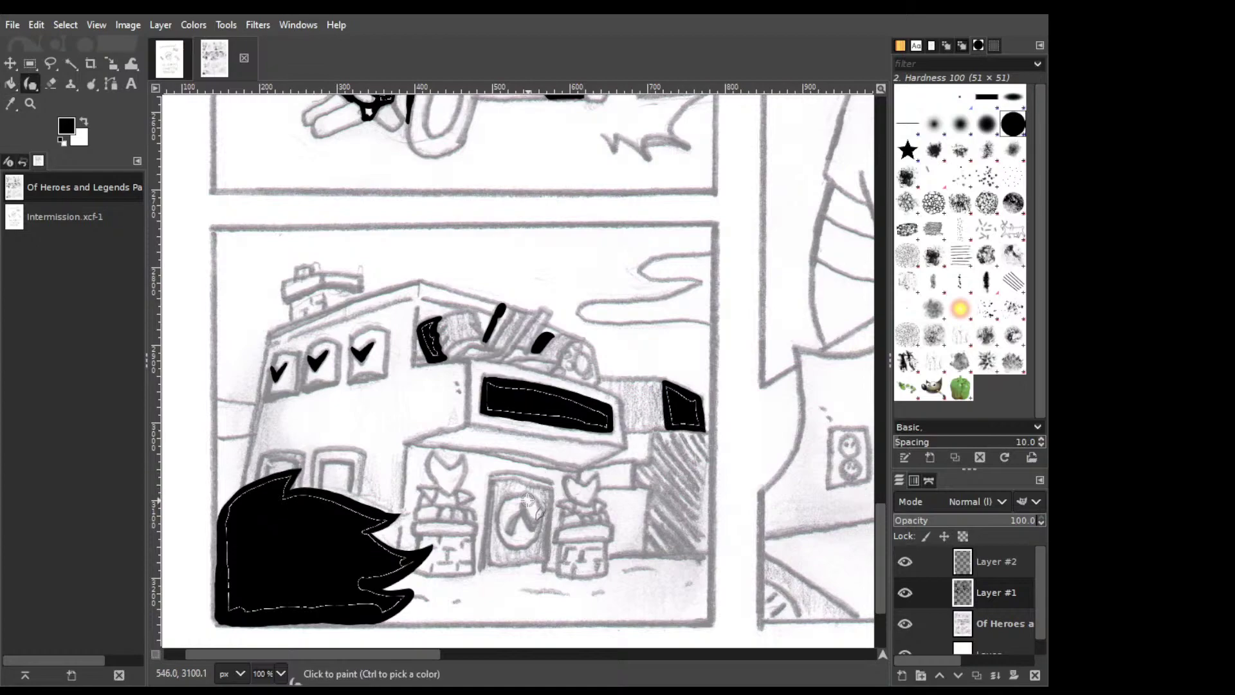
pyautogui.moveTo(523, 507); pyautogui.dragTo(537, 529)
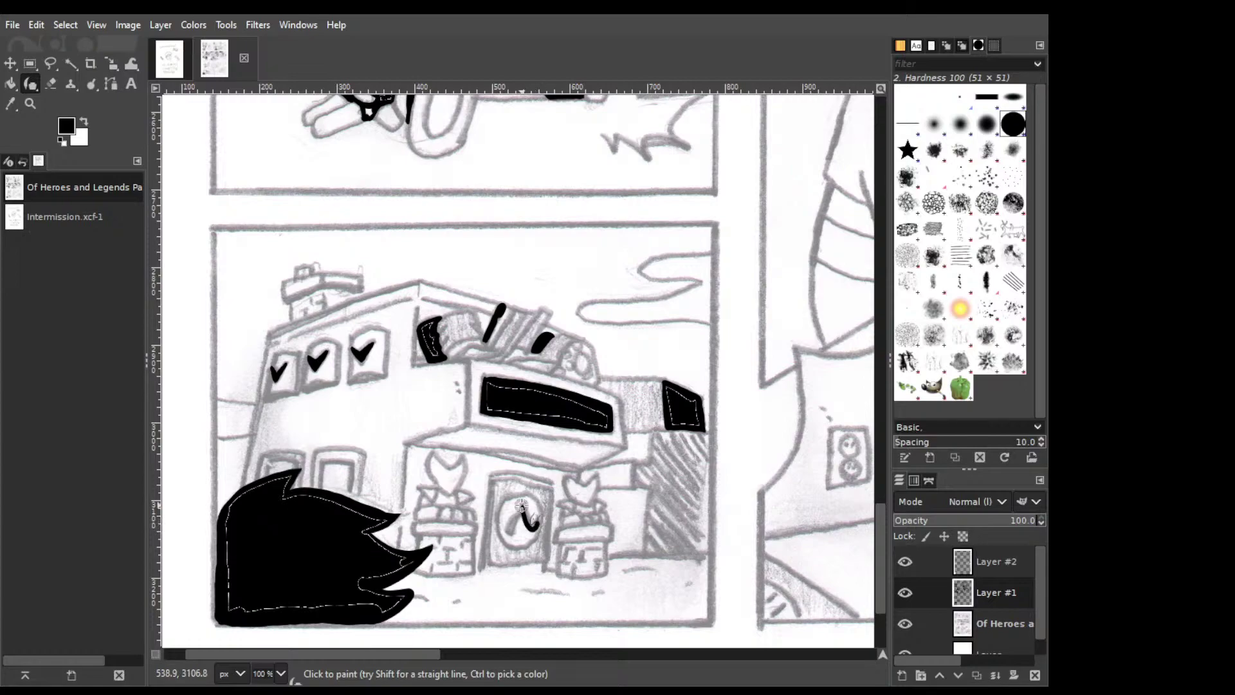
pyautogui.hotkey('ctrl', 'z')
pyautogui.moveTo(522, 508); pyautogui.dragTo(539, 520)
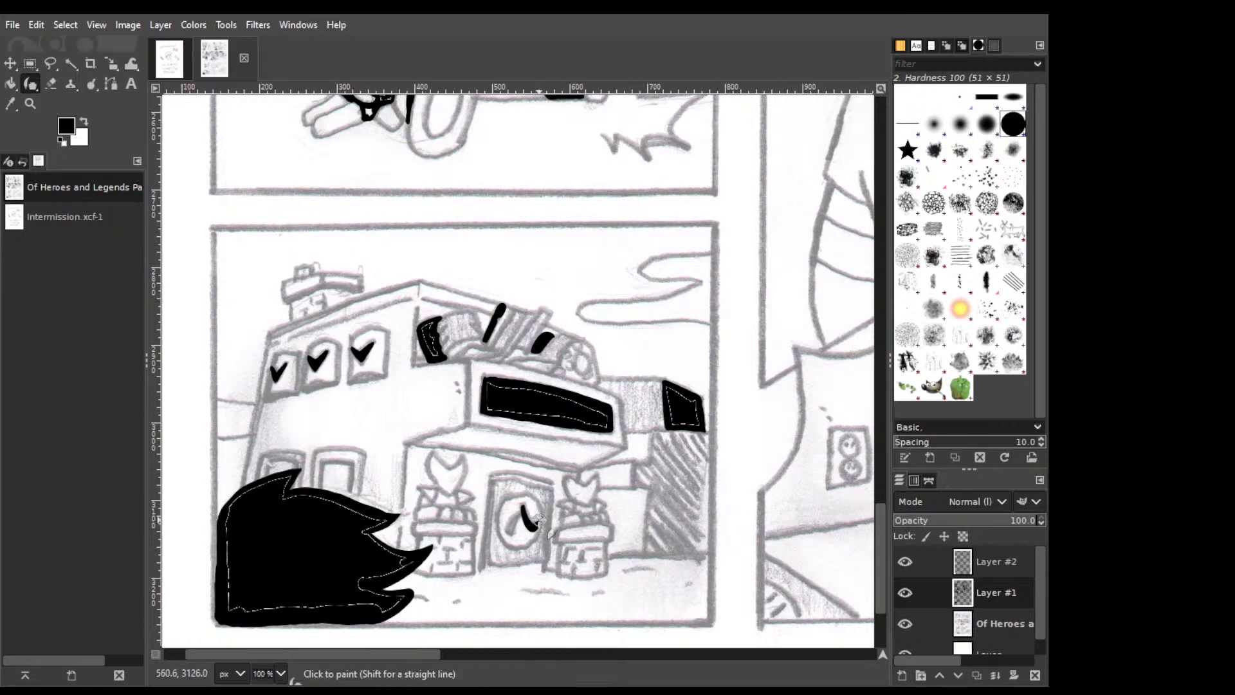
pyautogui.hotkey('ctrl', 'z')
pyautogui.moveTo(521, 515)
pyautogui.mouseDown()
pyautogui.moveTo(534, 516)
pyautogui.moveTo(508, 528)
pyautogui.moveTo(518, 519)
pyautogui.mouseUp()
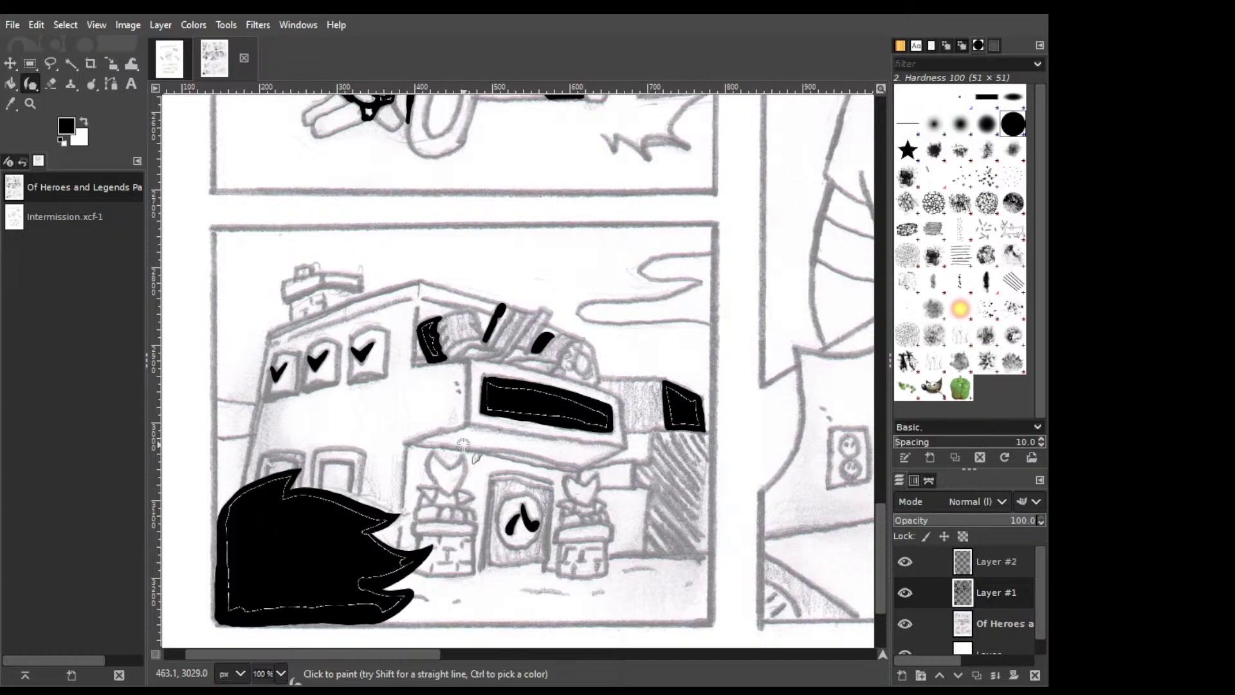
# Outline the underside of the overhang above the entrance, fill it with black and save the image.
pyautogui.moveTo(424, 655); pyautogui.dragTo(438, 654)
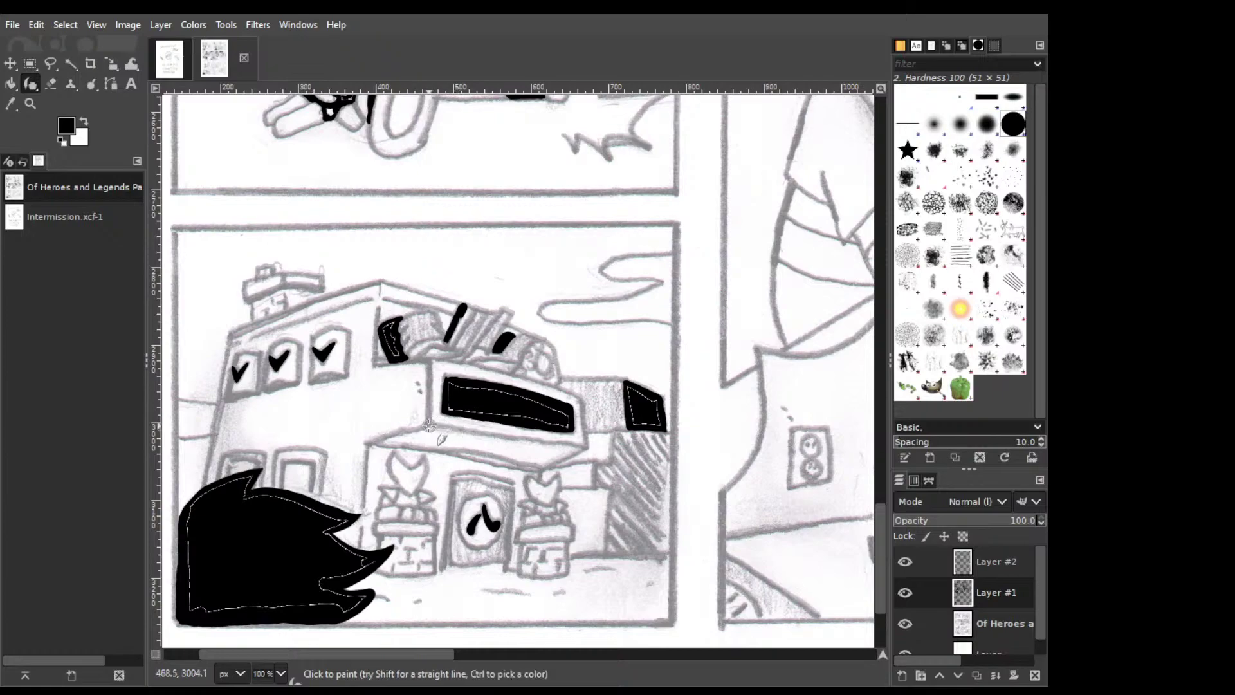
pyautogui.moveTo(429, 427); pyautogui.dragTo(583, 448)
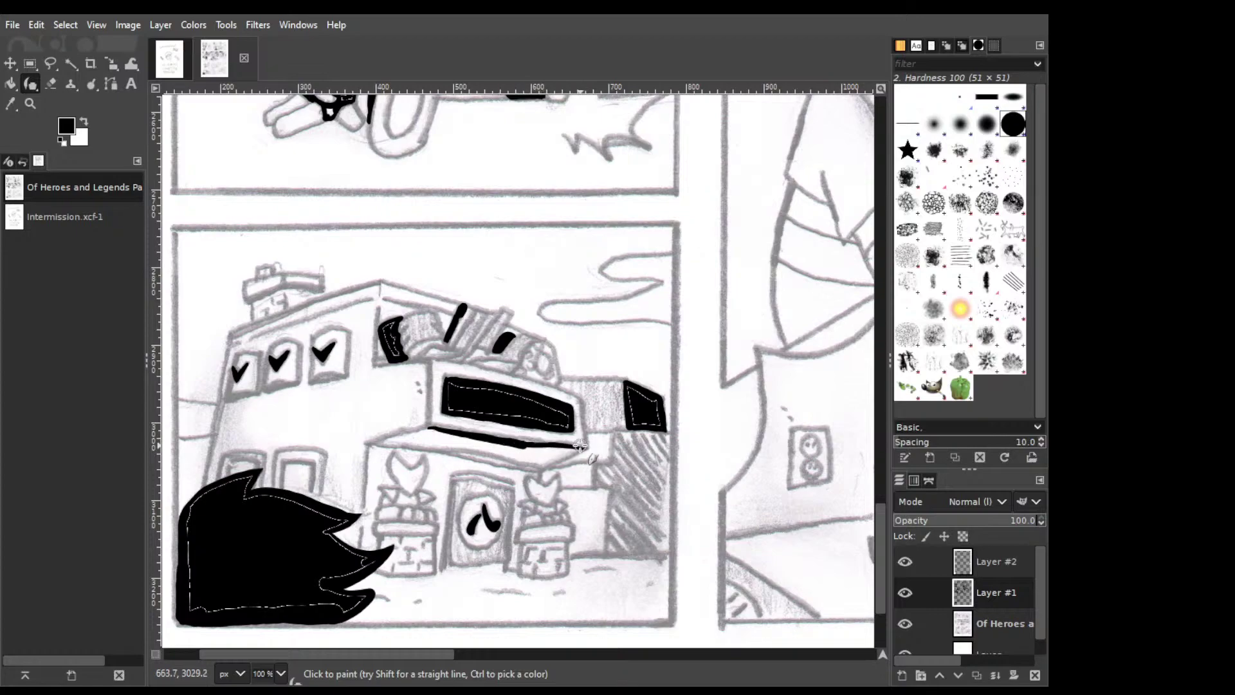
pyautogui.moveTo(583, 446)
pyautogui.mouseDown()
pyautogui.moveTo(507, 435)
pyautogui.moveTo(532, 425)
pyautogui.moveTo(480, 432)
pyautogui.moveTo(589, 445)
pyautogui.moveTo(470, 430)
pyautogui.moveTo(546, 440)
pyautogui.moveTo(482, 437)
pyautogui.mouseUp()
pyautogui.keyDown('shift'); pyautogui.click(373, 443); pyautogui.keyUp('shift')
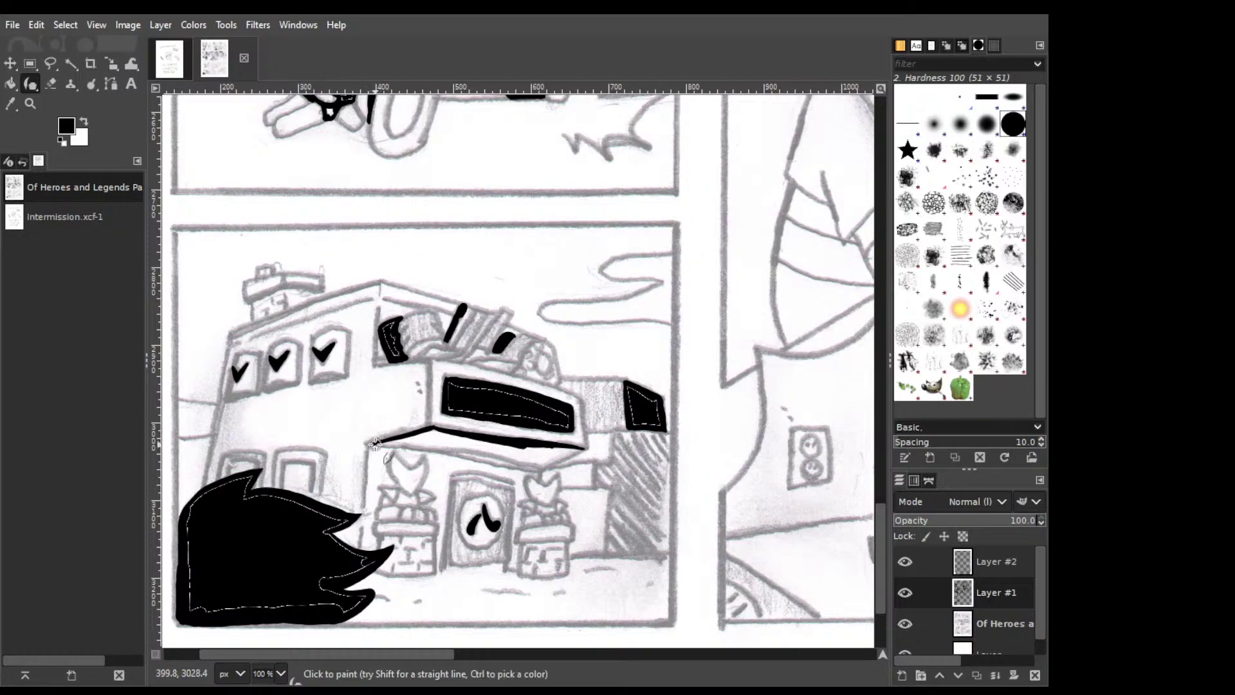
pyautogui.keyDown('shift'); pyautogui.click(529, 461); pyautogui.keyUp('shift')
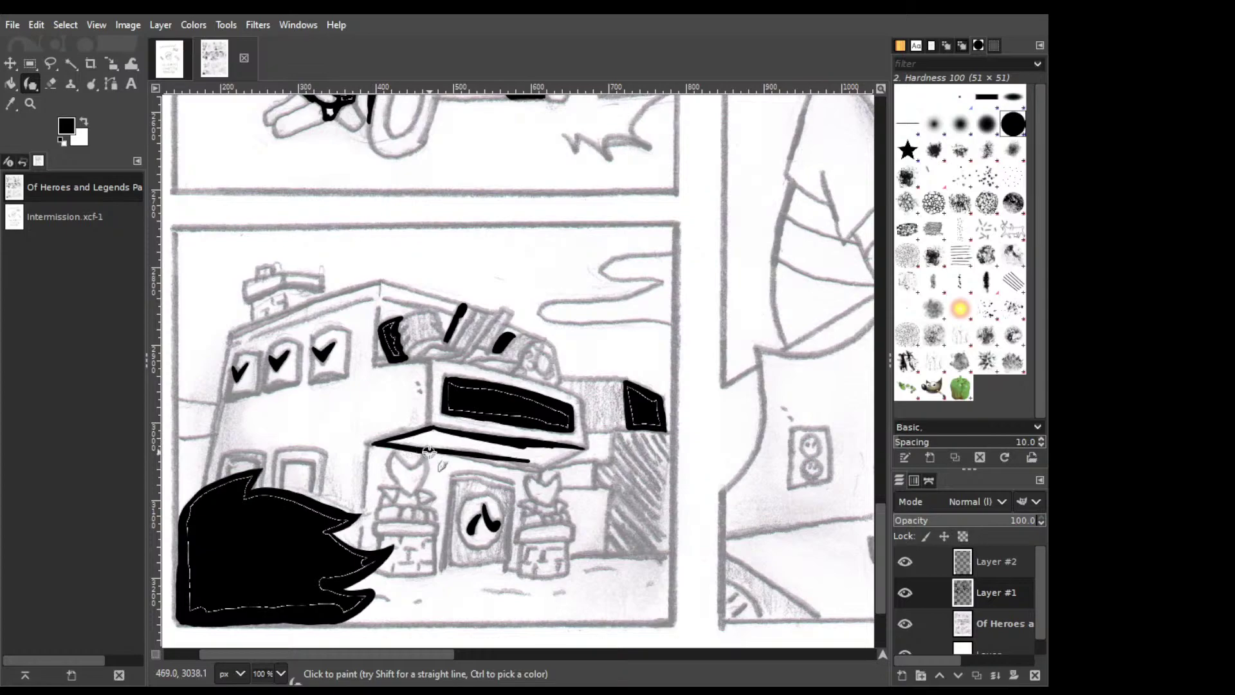
pyautogui.moveTo(428, 452); pyautogui.dragTo(544, 468)
pyautogui.moveTo(586, 446); pyautogui.dragTo(539, 469)
pyautogui.hotkey('shift', 'b')
pyautogui.click(495, 454)
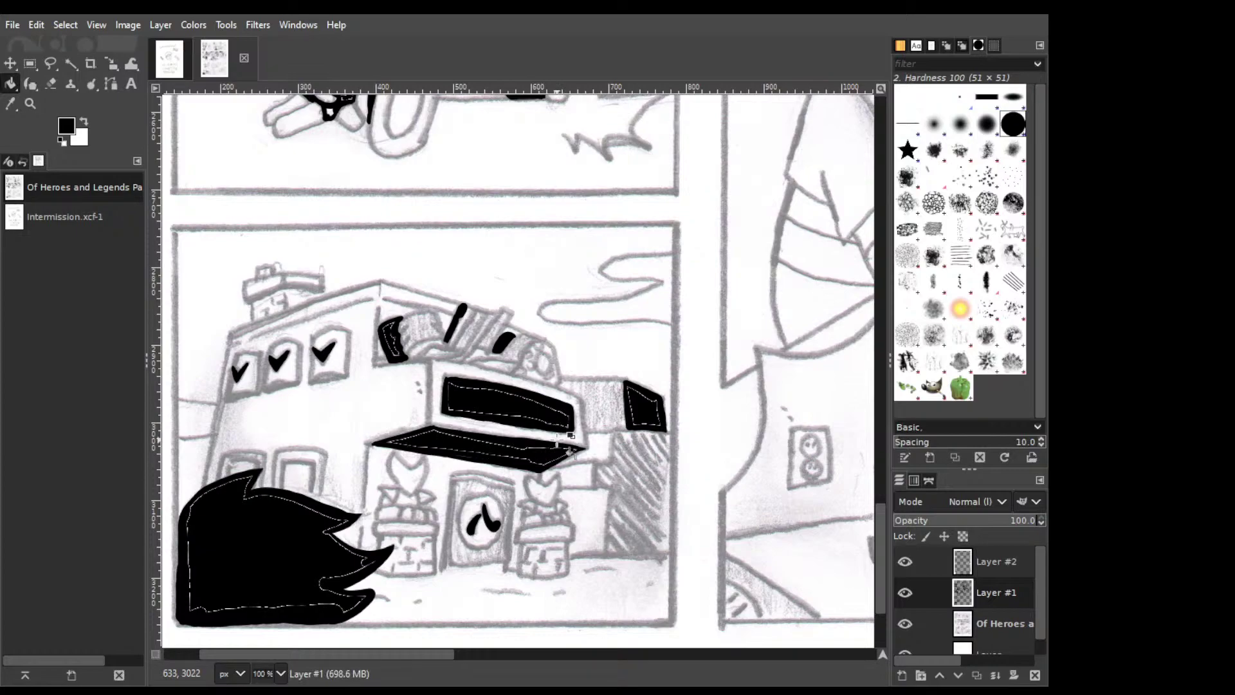
pyautogui.hotkey('ctrl', 's')
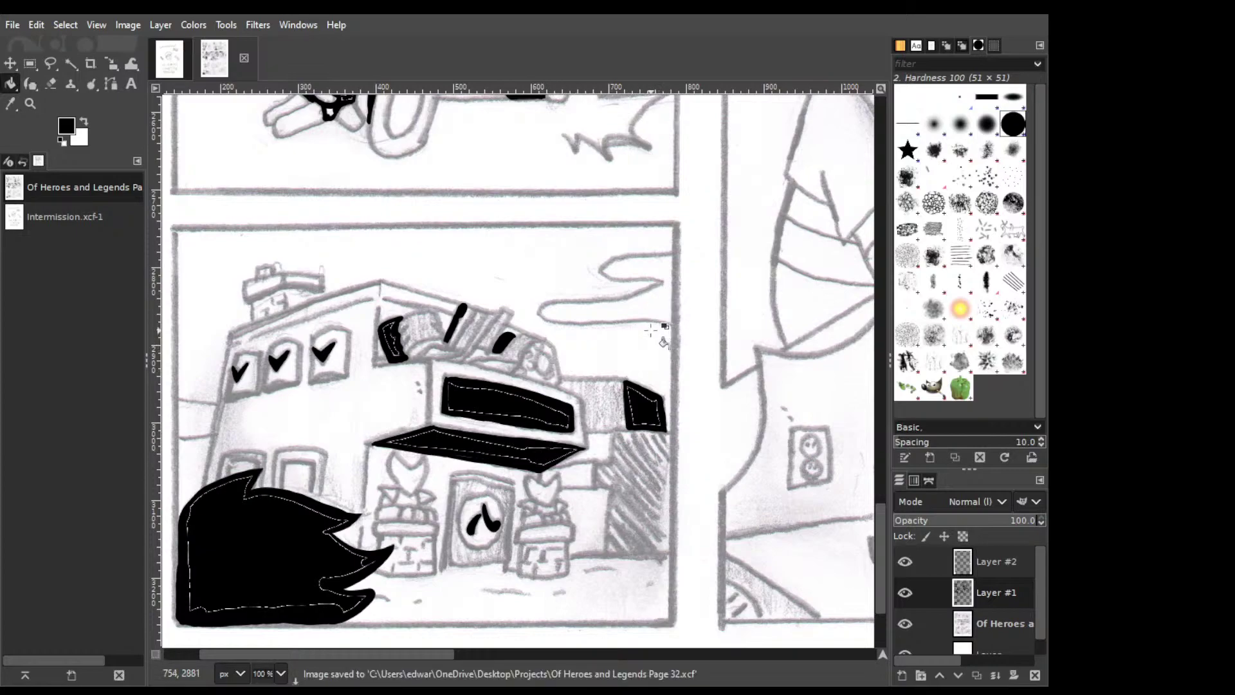
# Ink the sky's edge down the panel border and along the roofline of the block behind the sign.
pyautogui.press('p')
pyautogui.moveTo(671, 325)
pyautogui.mouseDown()
pyautogui.moveTo(670, 386)
pyautogui.moveTo(648, 371)
pyautogui.moveTo(670, 385)
pyautogui.moveTo(672, 407)
pyautogui.moveTo(626, 368)
pyautogui.moveTo(671, 405)
pyautogui.mouseUp()
pyautogui.moveTo(672, 408); pyautogui.dragTo(618, 367)
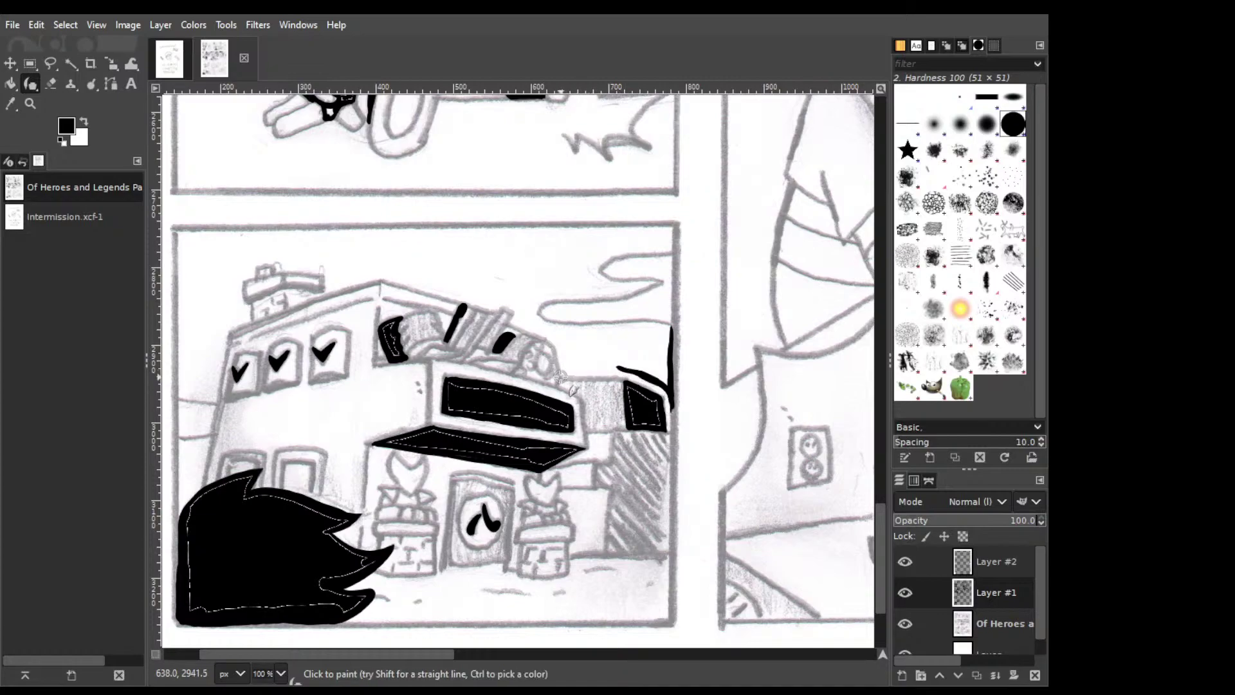
pyautogui.moveTo(559, 377)
pyautogui.mouseDown()
pyautogui.moveTo(643, 373)
pyautogui.moveTo(673, 393)
pyautogui.moveTo(670, 421)
pyautogui.mouseUp()
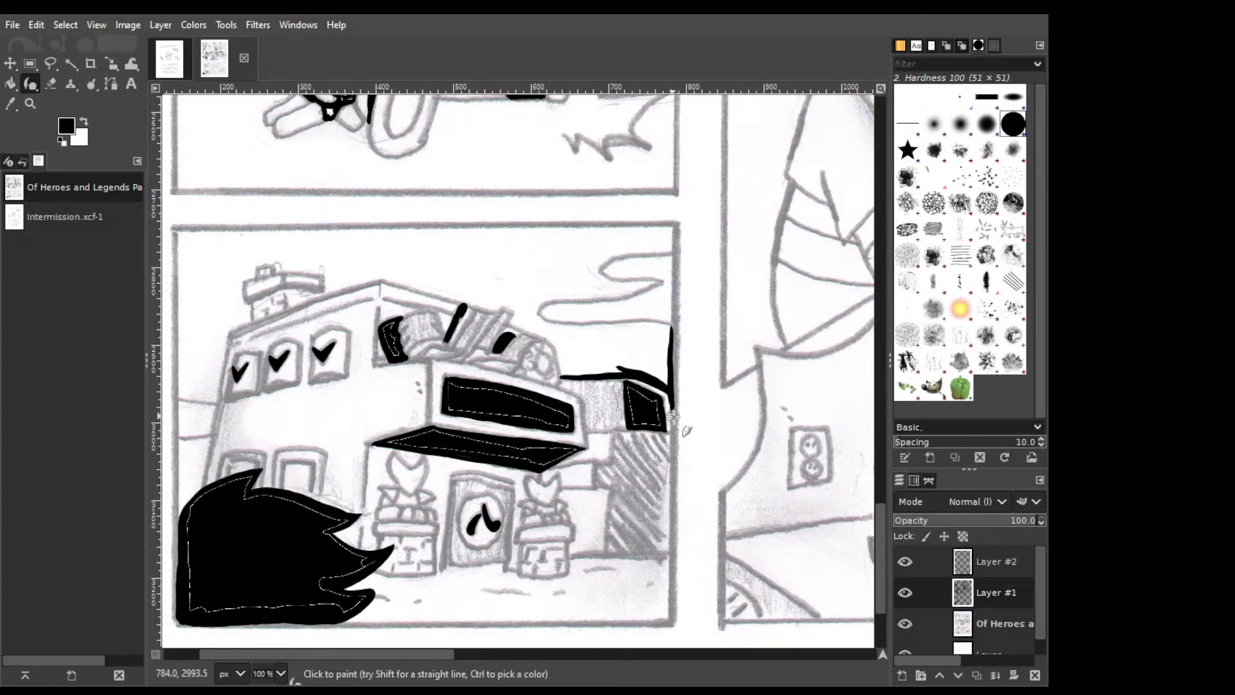
# Ink the outline of both lobes of the cloud, redoing the misdrawn underside, and join it to the panel's border.
pyautogui.moveTo(672, 328); pyautogui.dragTo(568, 326)
pyautogui.hotkey('ctrl', 'z')
pyautogui.moveTo(663, 281); pyautogui.dragTo(602, 296)
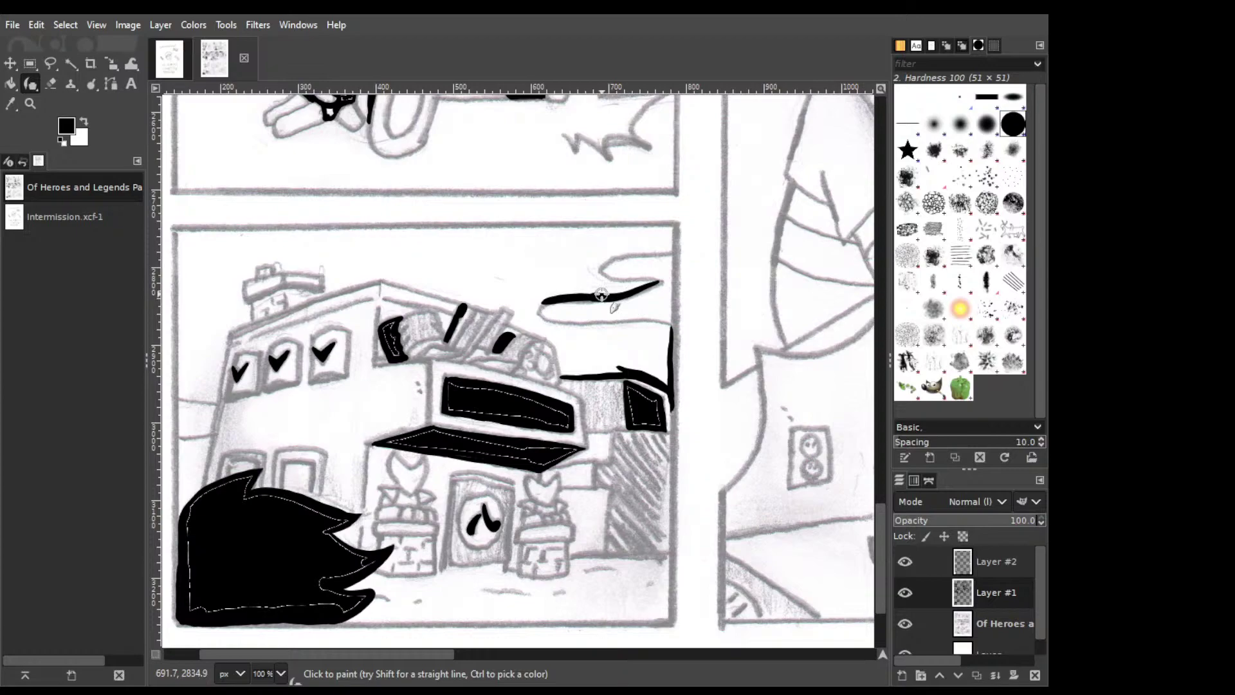
pyautogui.moveTo(543, 298)
pyautogui.mouseDown()
pyautogui.moveTo(546, 326)
pyautogui.moveTo(666, 327)
pyautogui.mouseUp()
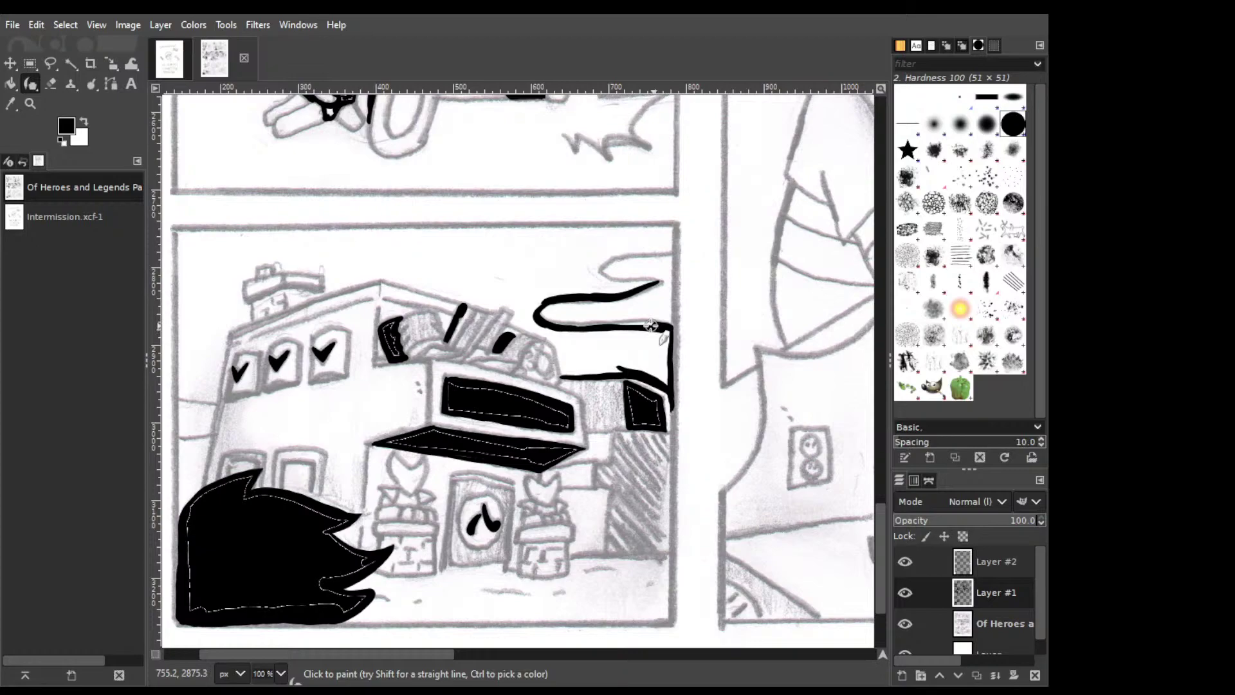
pyautogui.moveTo(668, 327); pyautogui.dragTo(573, 327)
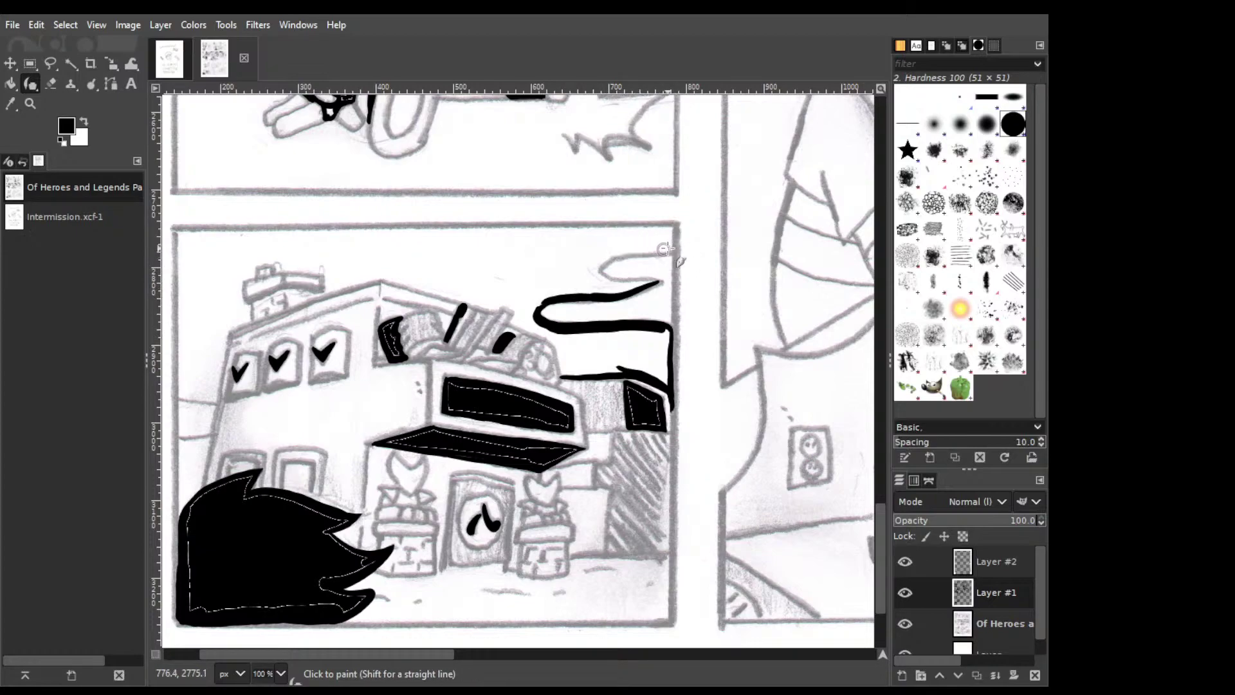
pyautogui.moveTo(676, 249)
pyautogui.mouseDown()
pyautogui.moveTo(602, 265)
pyautogui.moveTo(662, 281)
pyautogui.mouseUp()
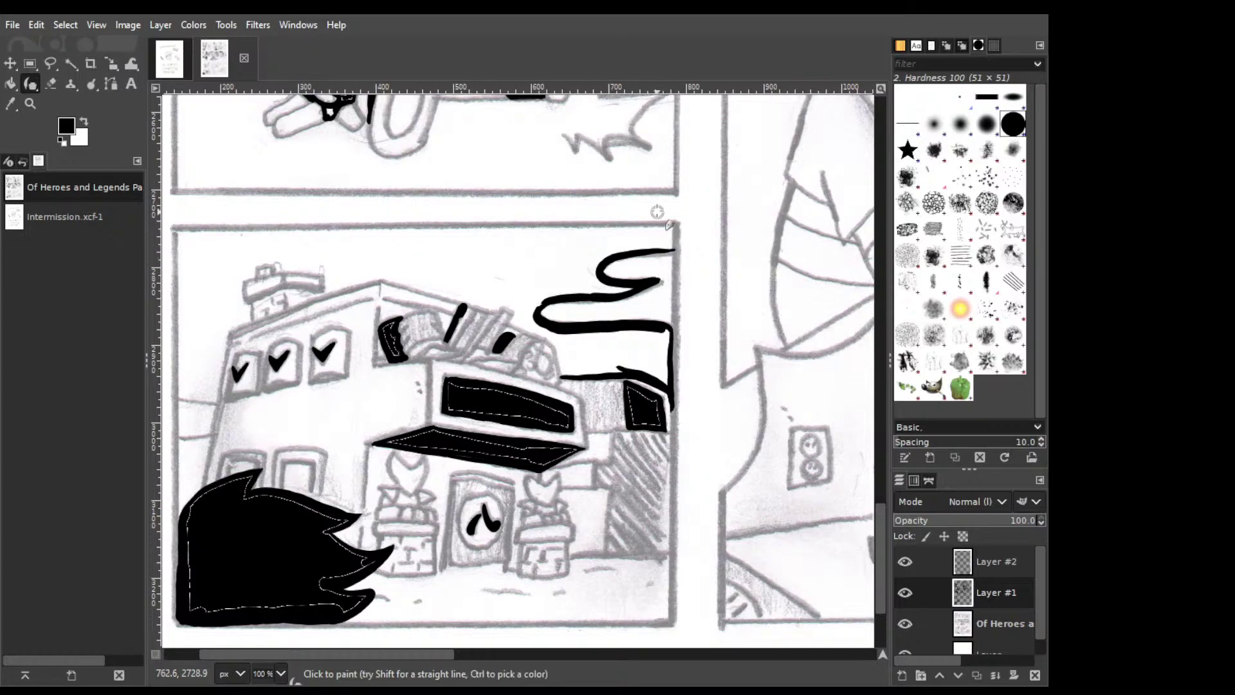
pyautogui.moveTo(672, 227); pyautogui.dragTo(672, 246)
# Ink the sky's edge along the panel's opposite border, the building's side wall, the chimney and the main roofline.
pyautogui.moveTo(452, 655); pyautogui.dragTo(418, 655)
pyautogui.moveTo(275, 232)
pyautogui.mouseDown()
pyautogui.moveTo(278, 394)
pyautogui.moveTo(307, 399)
pyautogui.moveTo(325, 331)
pyautogui.mouseUp()
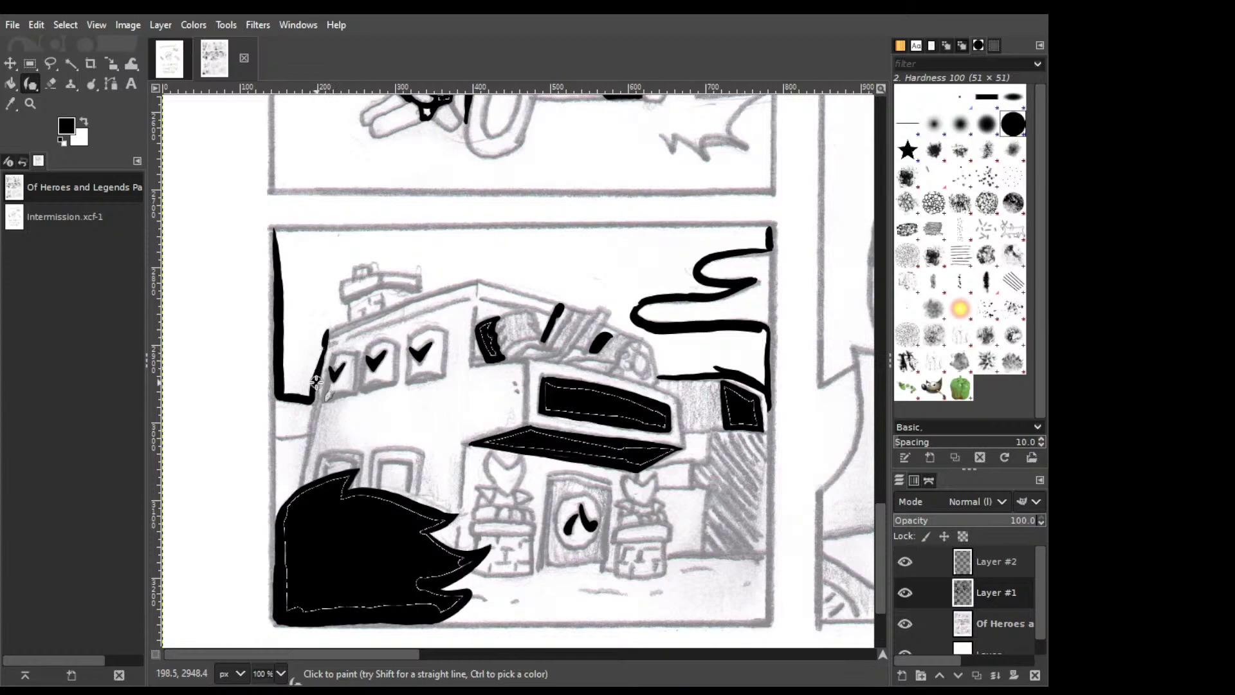
pyautogui.moveTo(347, 329)
pyautogui.mouseDown()
pyautogui.moveTo(337, 287)
pyautogui.moveTo(353, 272)
pyautogui.moveTo(339, 302)
pyautogui.moveTo(353, 263)
pyautogui.mouseUp()
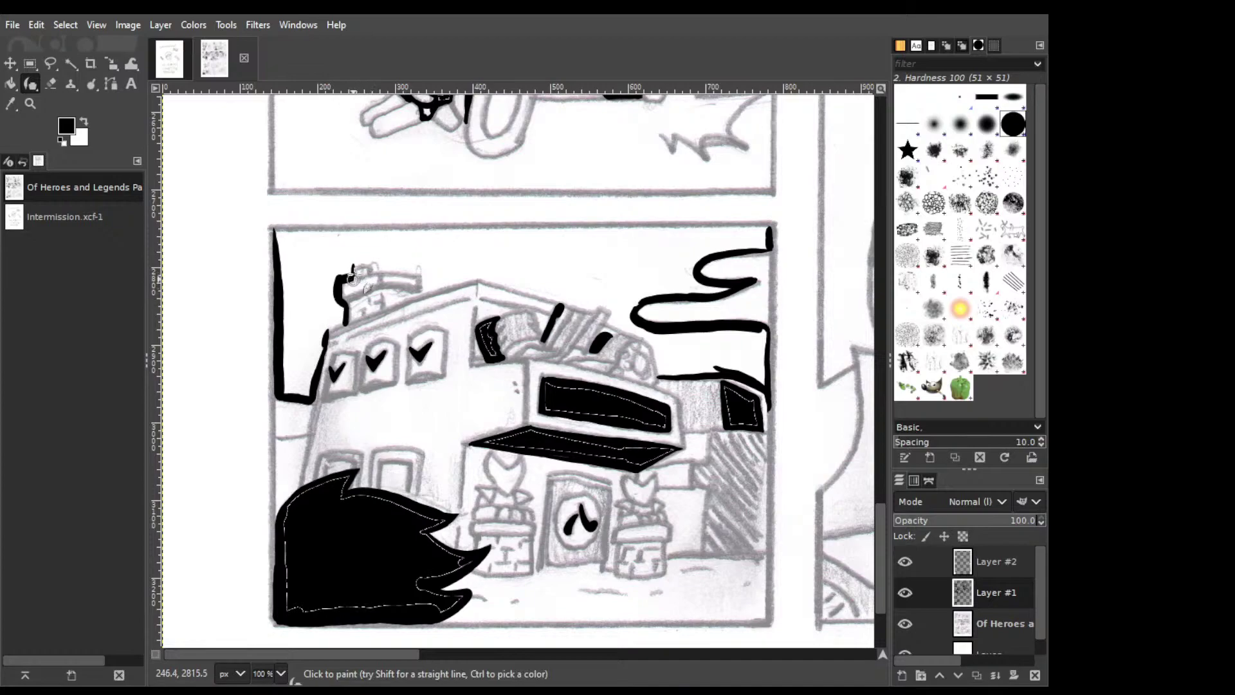
pyautogui.moveTo(353, 263)
pyautogui.mouseDown()
pyautogui.moveTo(415, 272)
pyautogui.moveTo(415, 296)
pyautogui.moveTo(470, 280)
pyautogui.moveTo(577, 294)
pyautogui.mouseUp()
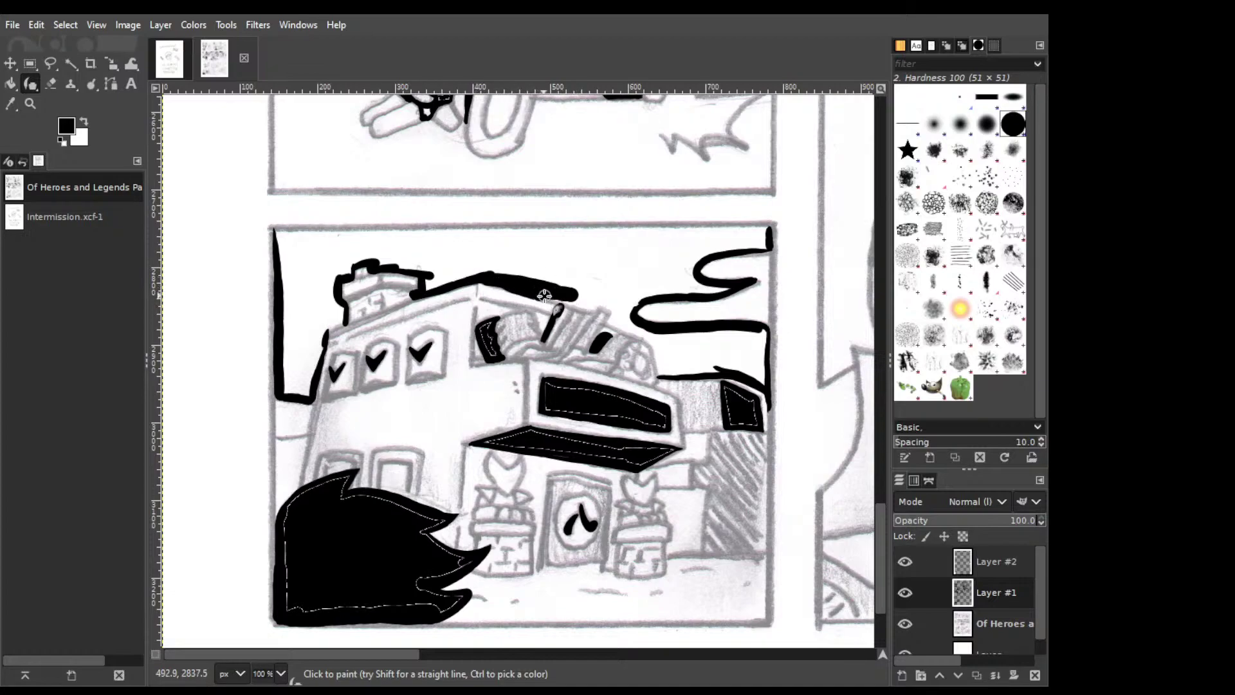
pyautogui.moveTo(508, 287); pyautogui.dragTo(586, 308)
pyautogui.hotkey('ctrl', 'z')
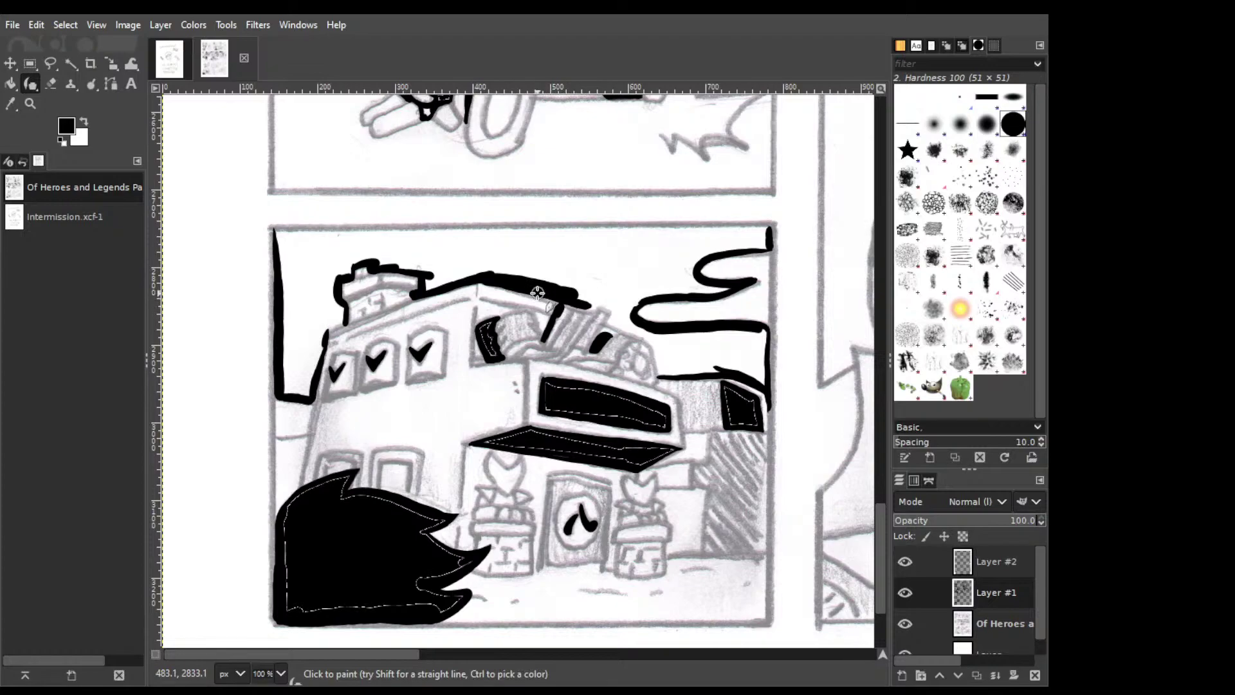
# Ink the contour over the rooftop objects down to the rear block, redoing stray strokes, and fill the sky below the cloud with black.
pyautogui.moveTo(538, 293)
pyautogui.mouseDown()
pyautogui.moveTo(599, 312)
pyautogui.moveTo(612, 305)
pyautogui.moveTo(620, 318)
pyautogui.moveTo(608, 323)
pyautogui.mouseUp()
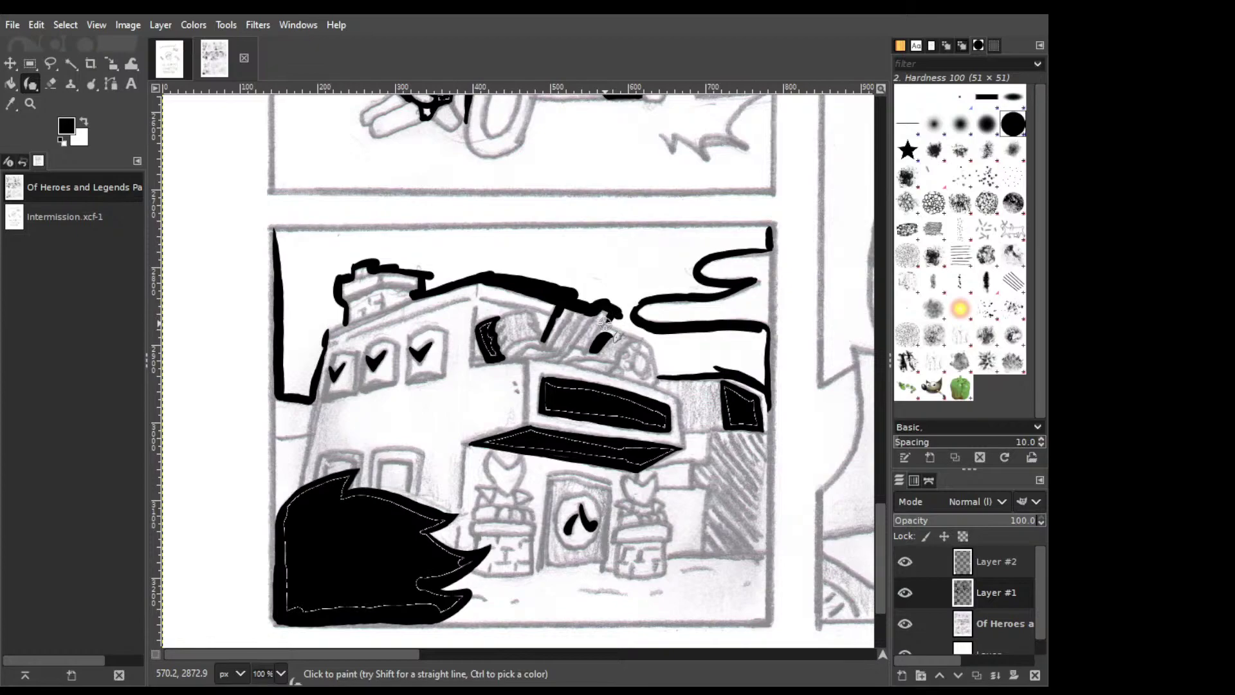
pyautogui.moveTo(605, 324); pyautogui.dragTo(635, 330)
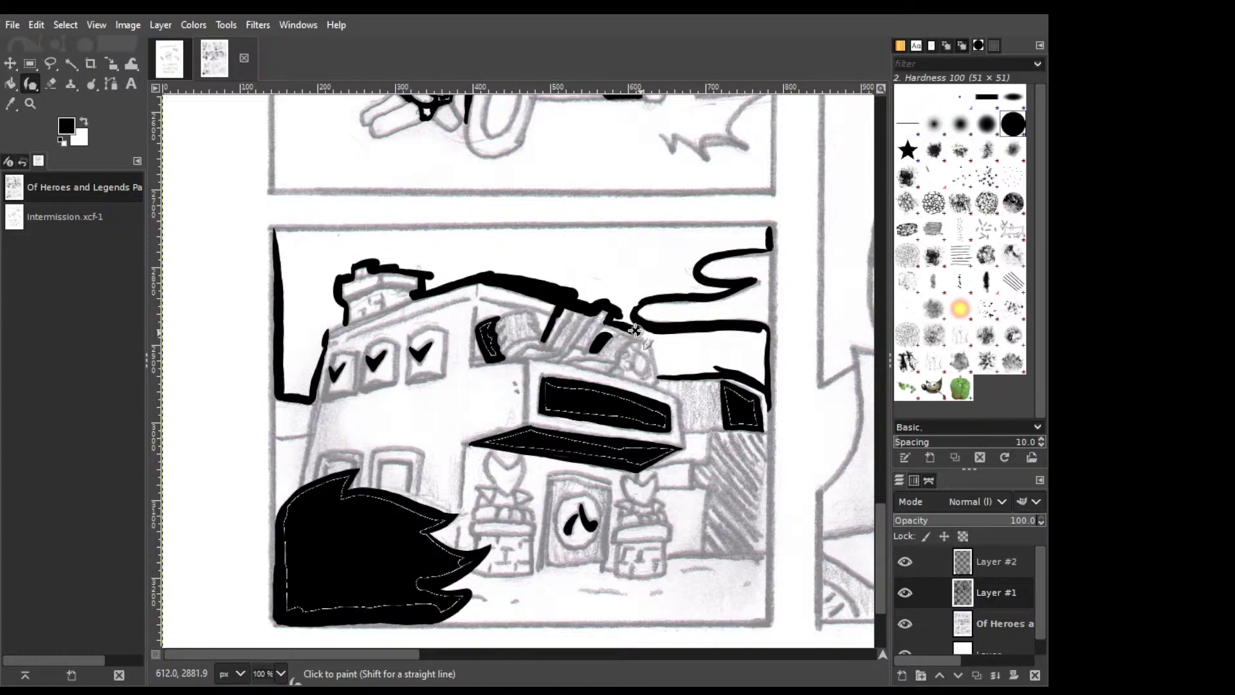
pyautogui.hotkey('ctrl', 'z')
pyautogui.moveTo(609, 320); pyautogui.dragTo(625, 330)
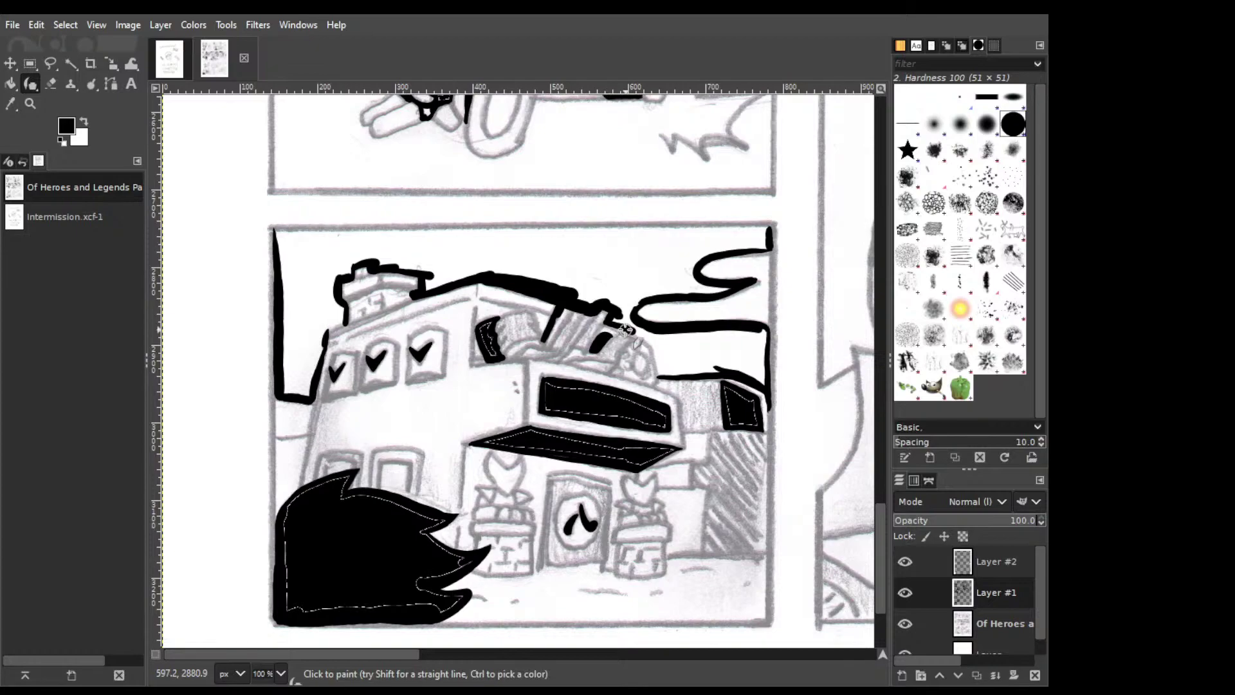
pyautogui.moveTo(610, 321); pyautogui.dragTo(644, 336)
pyautogui.moveTo(611, 322)
pyautogui.mouseDown()
pyautogui.moveTo(649, 341)
pyautogui.moveTo(657, 364)
pyautogui.mouseUp()
pyautogui.hotkey('ctrl', 'z')
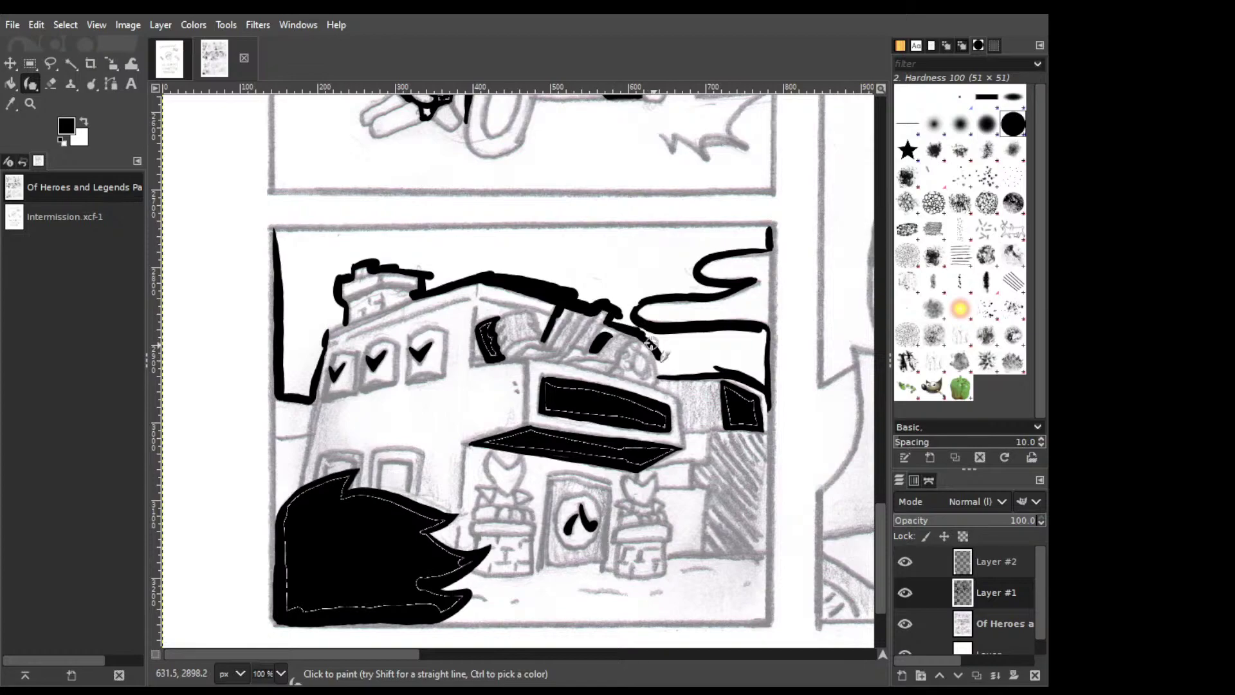
pyautogui.moveTo(656, 348); pyautogui.dragTo(661, 375)
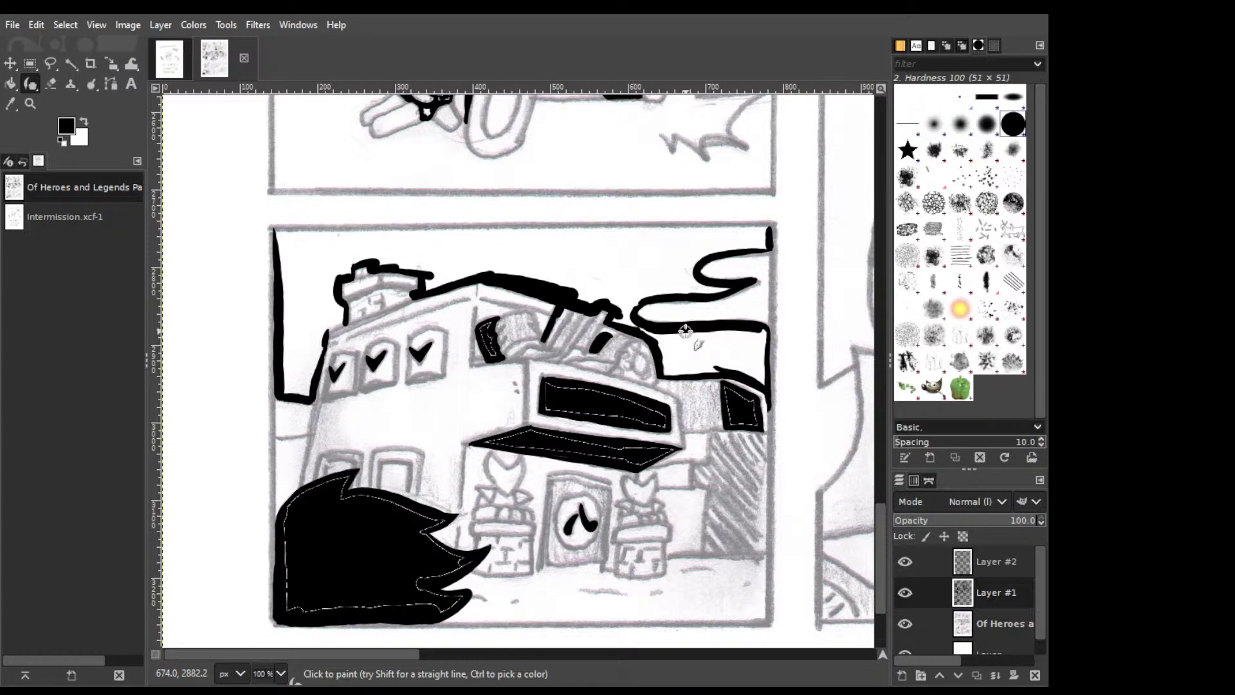
pyautogui.hotkey('shift', 'b')
pyautogui.click(686, 333)
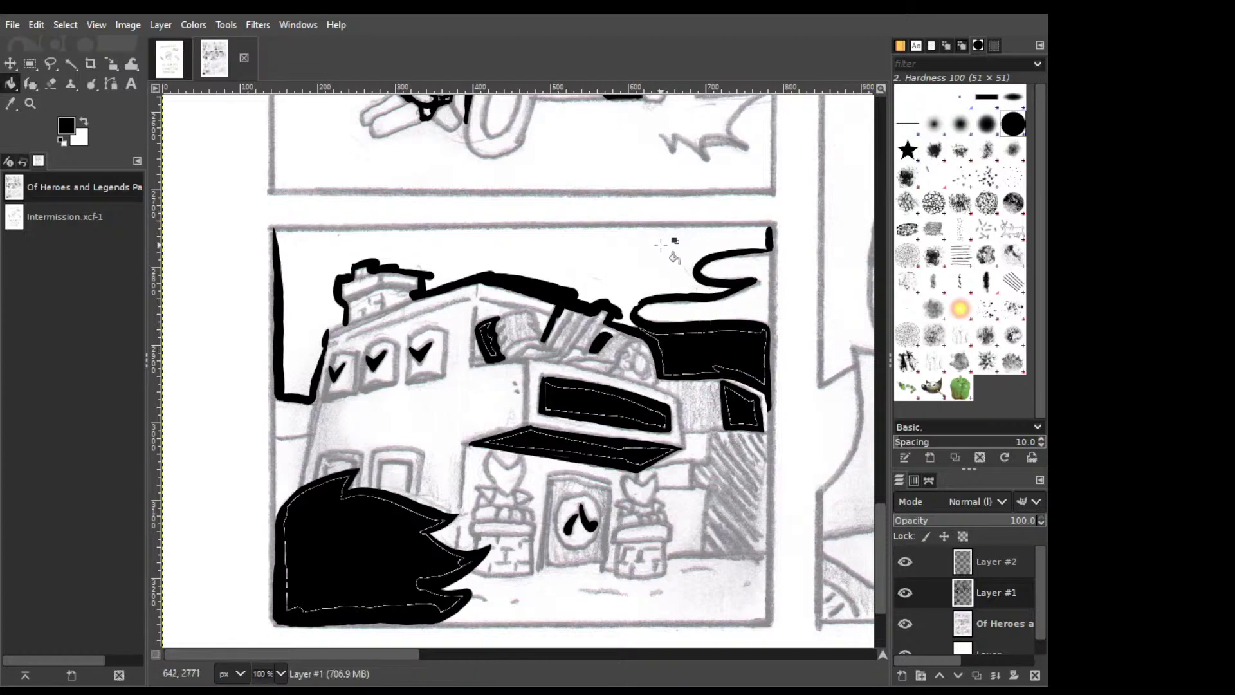
# Ink the sky's upper edge along the full width of the panel's top border.
pyautogui.press('p')
pyautogui.moveTo(768, 230); pyautogui.dragTo(524, 231)
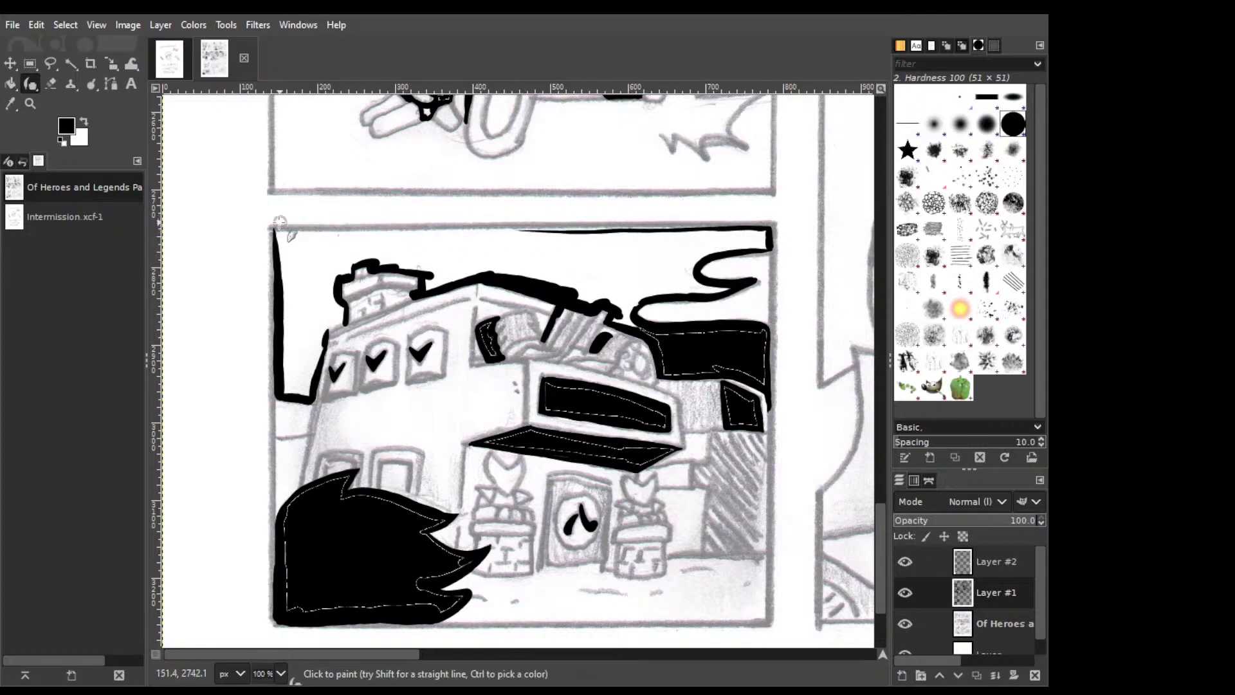
pyautogui.moveTo(275, 229); pyautogui.dragTo(746, 229)
pyautogui.hotkey('ctrl', 'z')
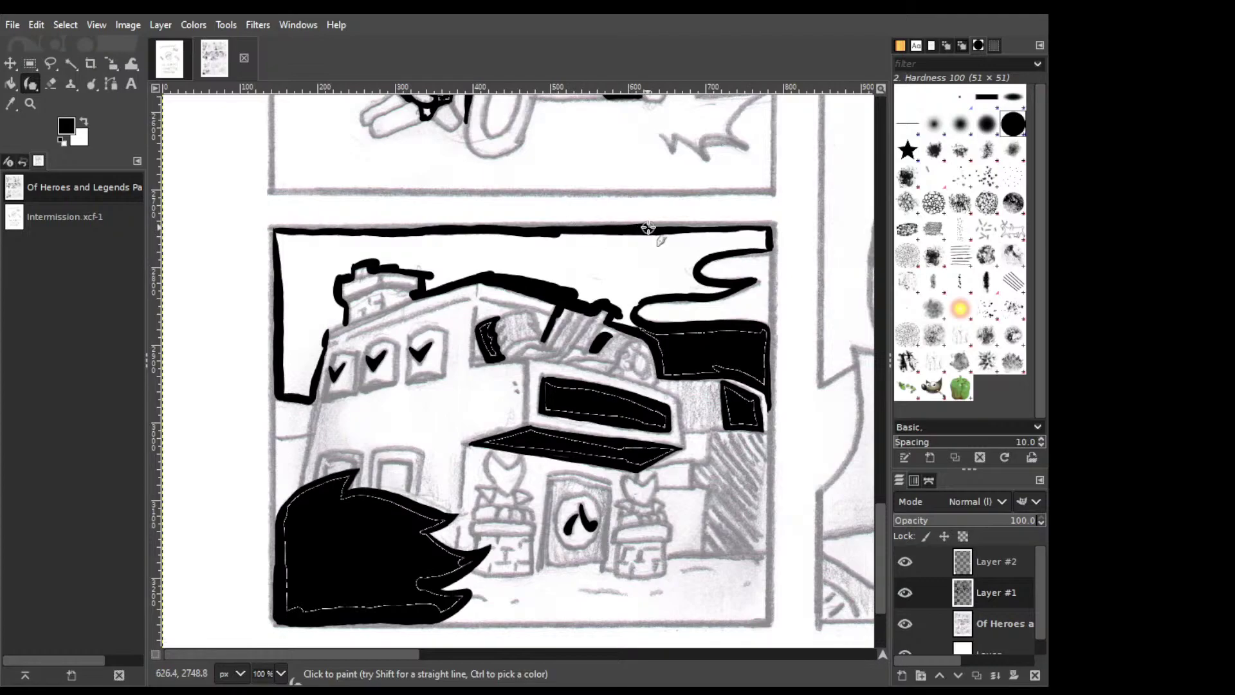
pyautogui.hotkey('shift', 'b')
pyautogui.click(613, 244)
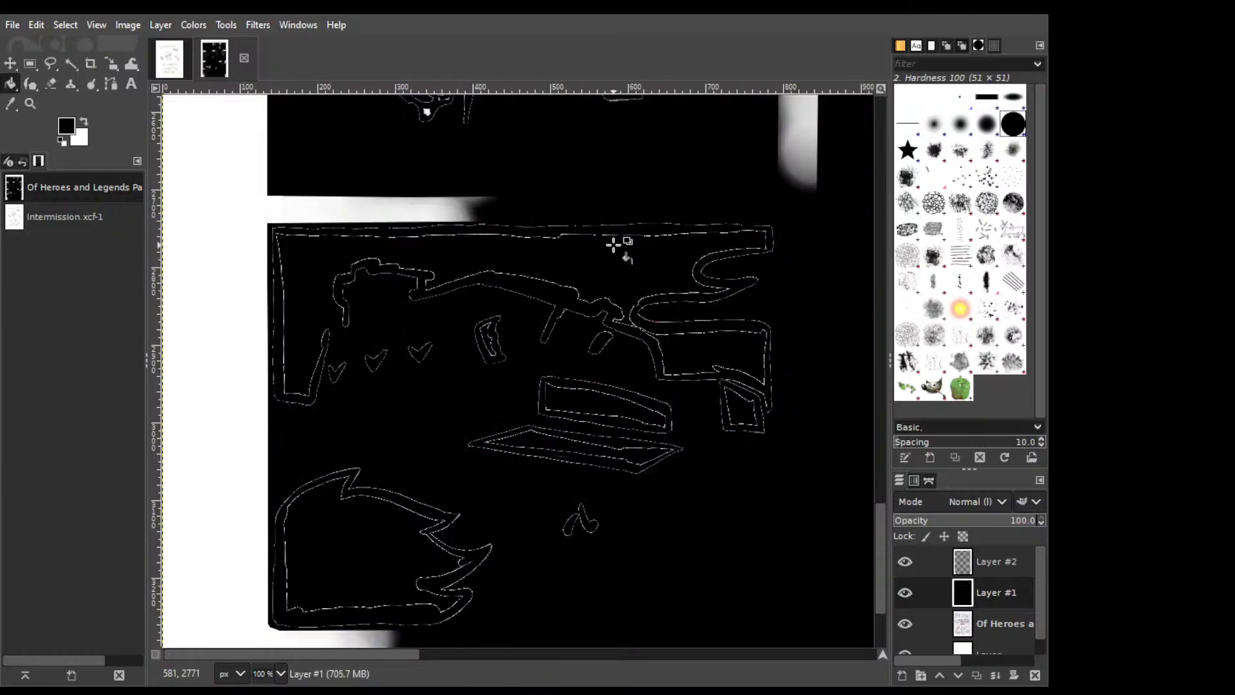
pyautogui.hotkey('ctrl', 'z')
# Close the outline gap between the building's roof corner and the chimney, fill the sky above the cloud with black and save the image.
pyautogui.press('p')
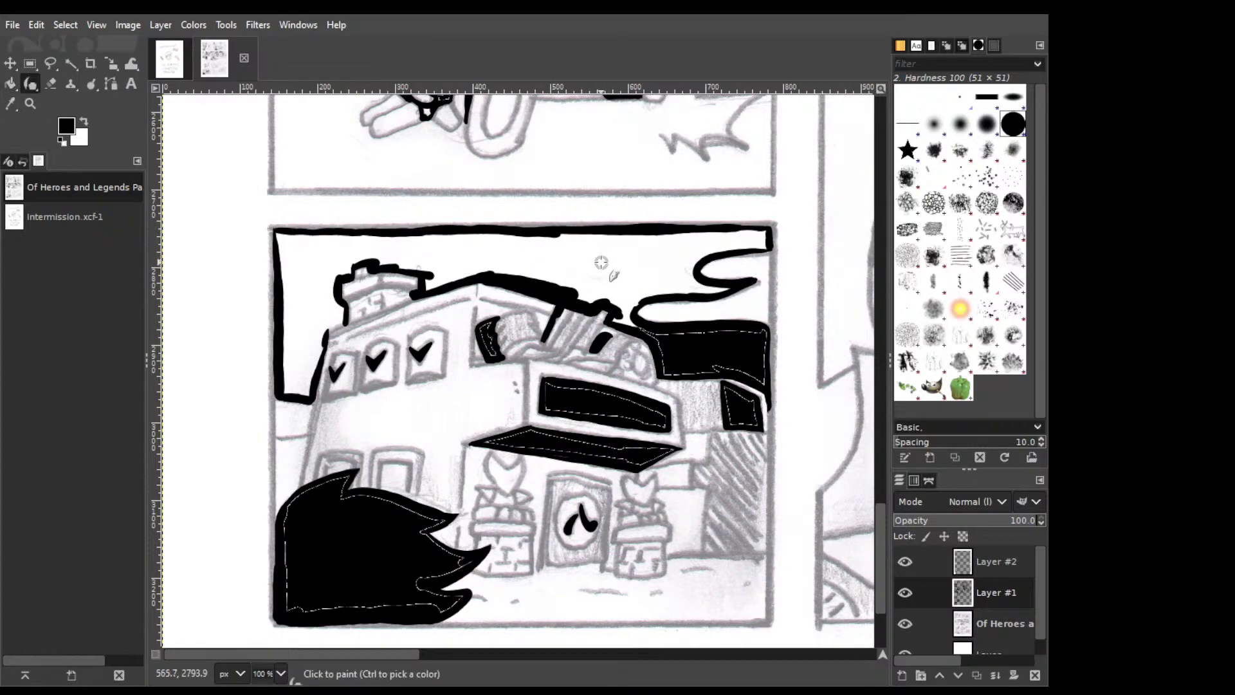
pyautogui.click(325, 331)
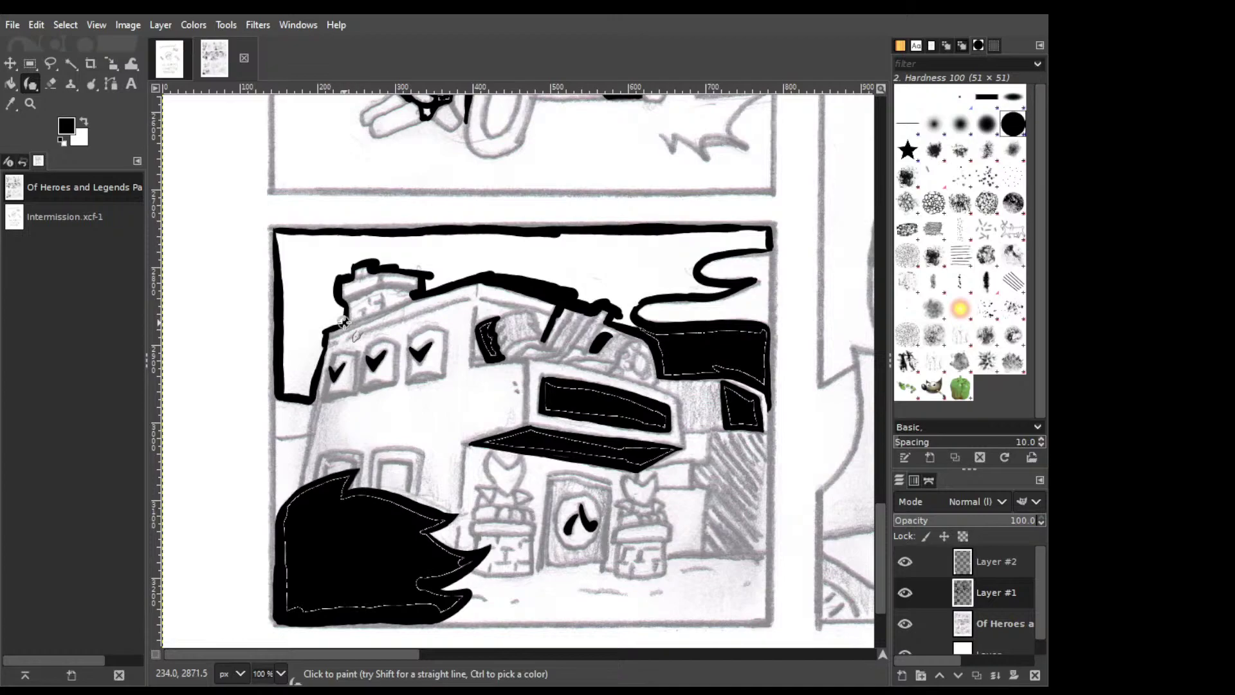
pyautogui.hotkey('shift', 'b')
pyautogui.click(344, 322)
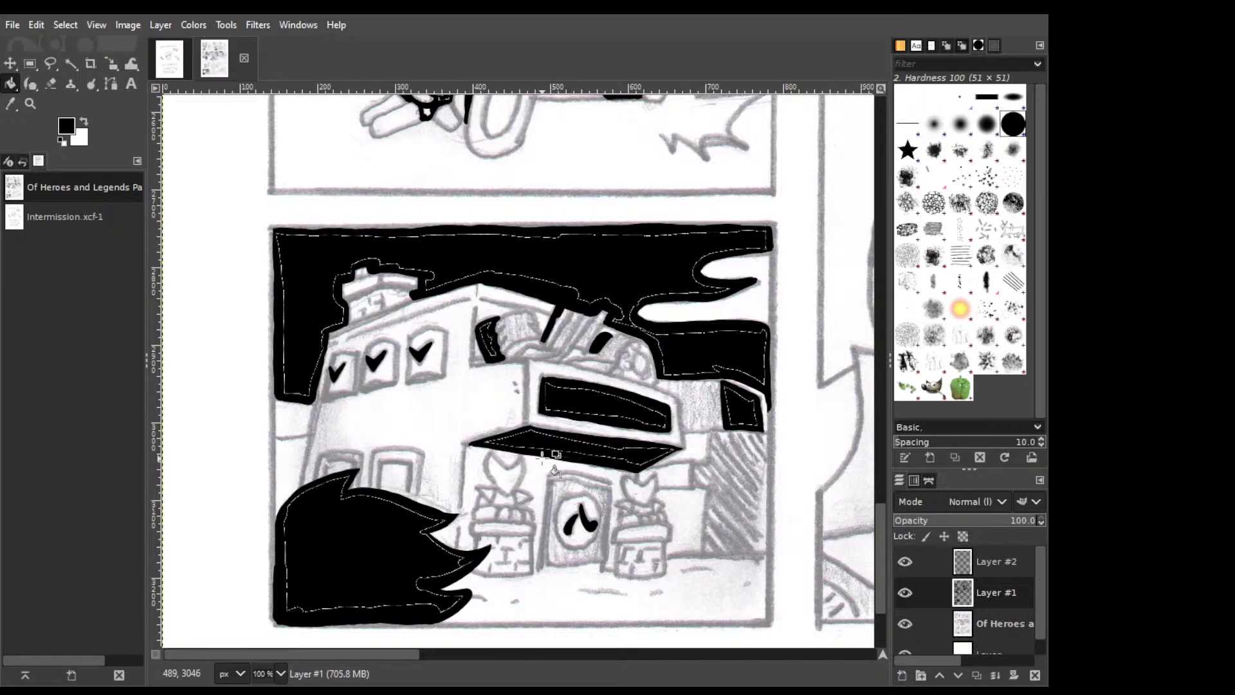
pyautogui.press('p')
pyautogui.moveTo(400, 656); pyautogui.dragTo(623, 655)
pyautogui.moveTo(879, 511); pyautogui.dragTo(879, 431)
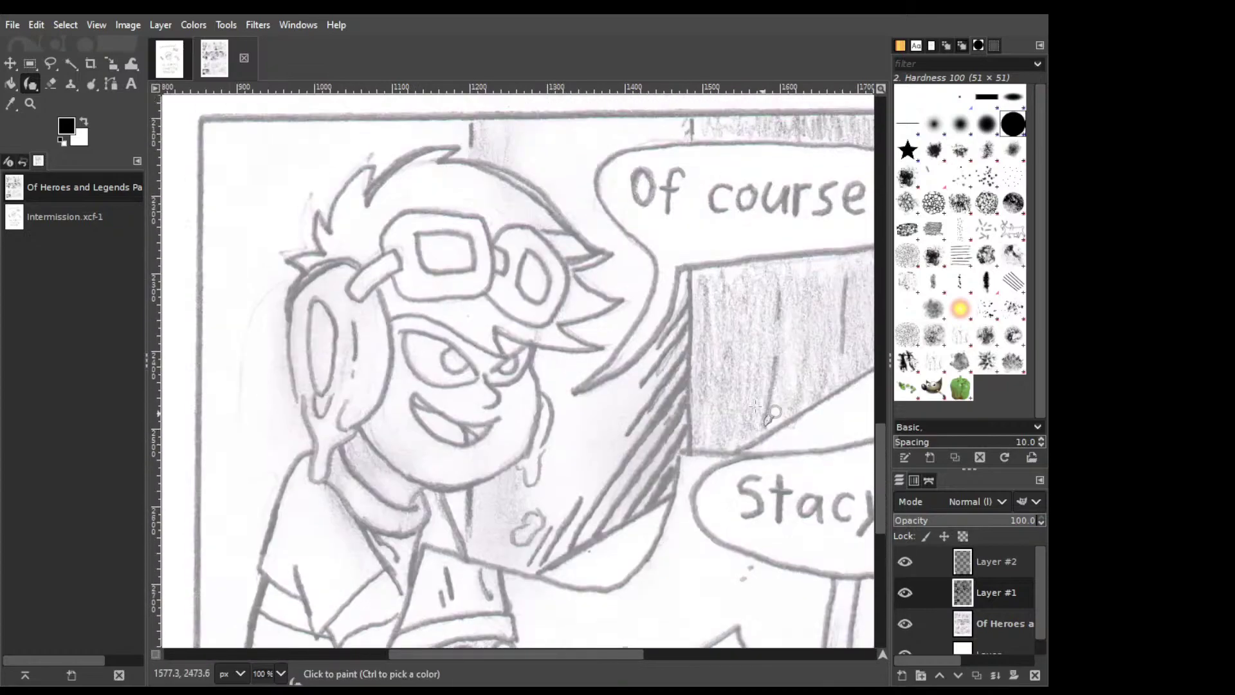
pyautogui.hotkey('ctrl', 's')
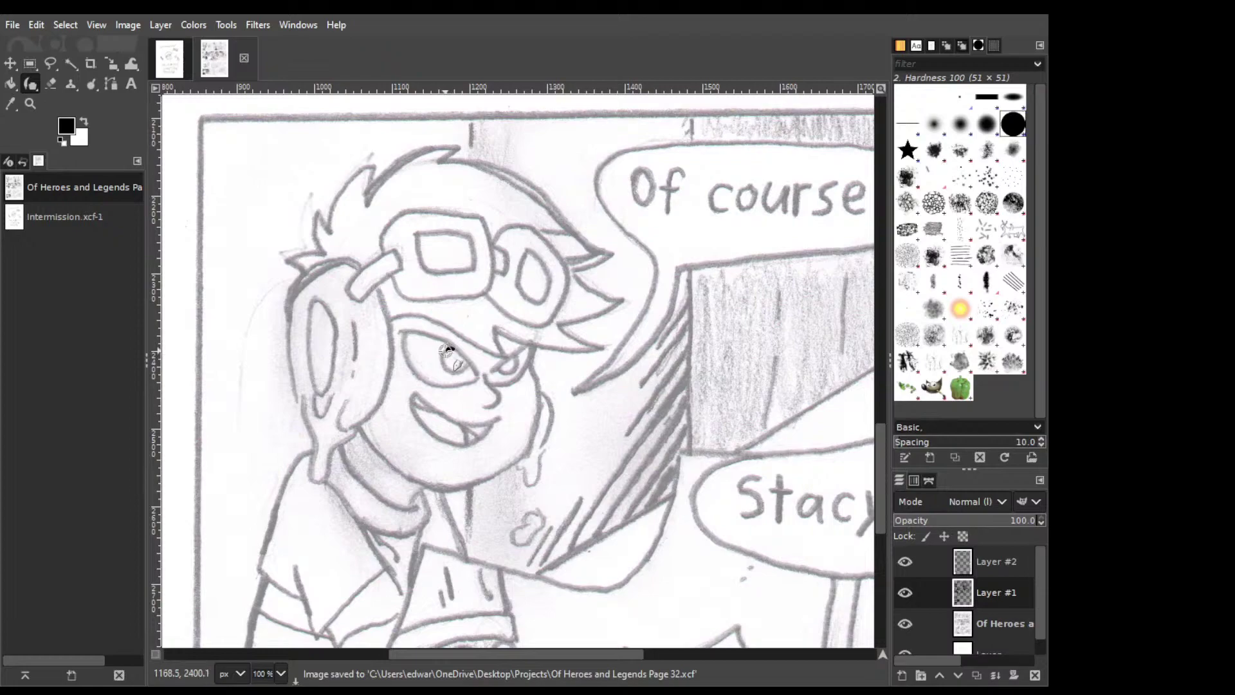
# Ink both pupils of the goggled character solid black, redoing misdrawn strokes, and blacken the small dark area in the open mouth.
pyautogui.moveTo(452, 350); pyautogui.dragTo(459, 349)
pyautogui.hotkey('ctrl', 'z')
pyautogui.moveTo(452, 349); pyautogui.dragTo(467, 363)
pyautogui.hotkey('ctrl', 'z')
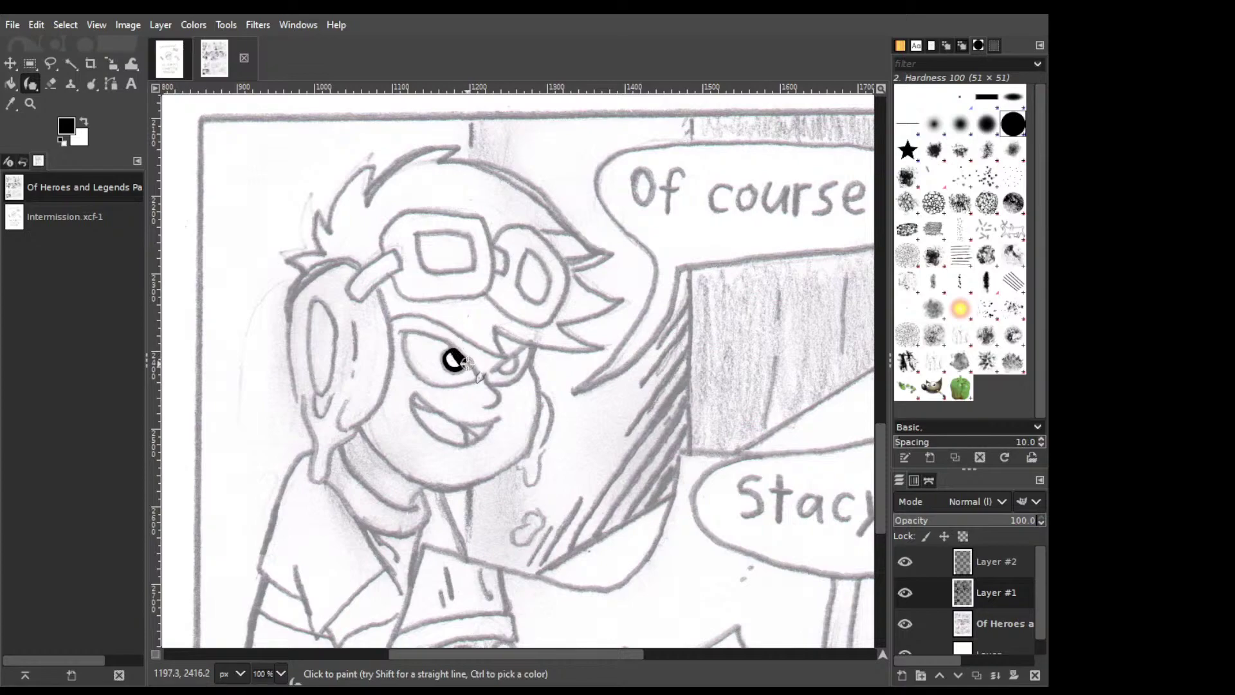
pyautogui.moveTo(463, 361); pyautogui.dragTo(458, 366)
pyautogui.moveTo(508, 362)
pyautogui.mouseDown()
pyautogui.moveTo(509, 373)
pyautogui.moveTo(508, 361)
pyautogui.mouseUp()
pyautogui.moveTo(465, 427); pyautogui.dragTo(488, 429)
# Ink the lower edge of the goggled character's fringe from the goggle strap across the forehead to the pointed hair tips.
pyautogui.moveTo(385, 280)
pyautogui.mouseDown()
pyautogui.moveTo(390, 318)
pyautogui.moveTo(446, 319)
pyautogui.moveTo(503, 354)
pyautogui.mouseUp()
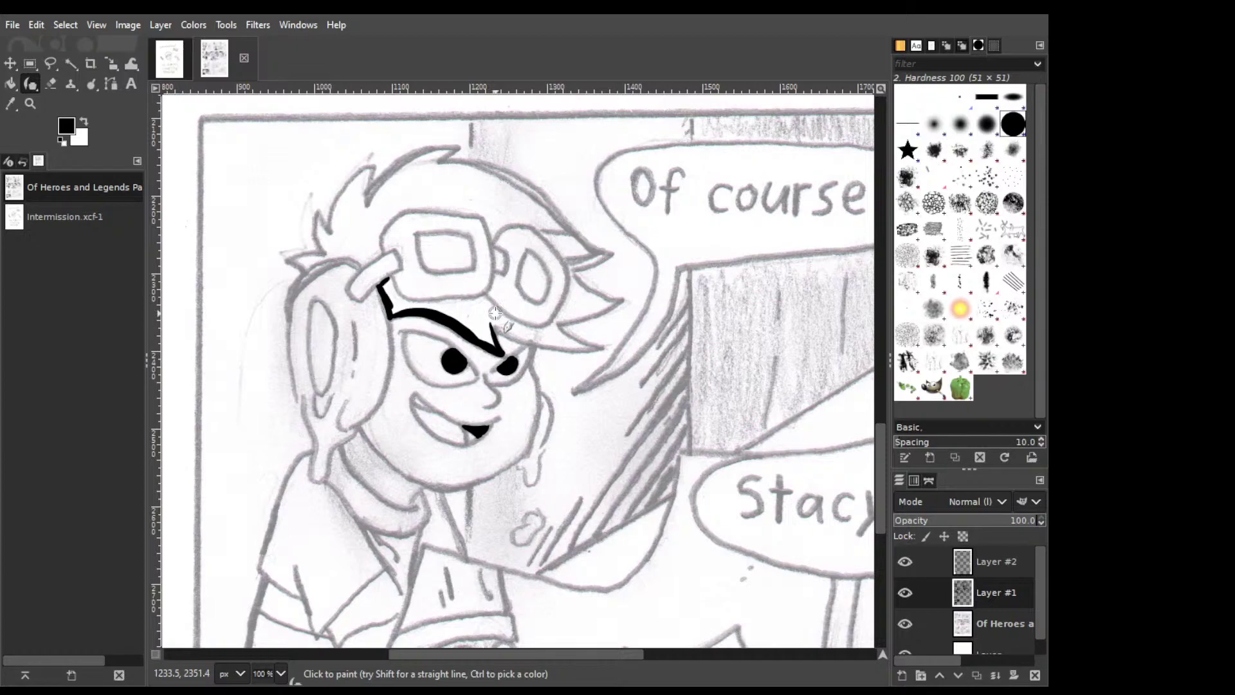
pyautogui.hotkey('shift', 'e')
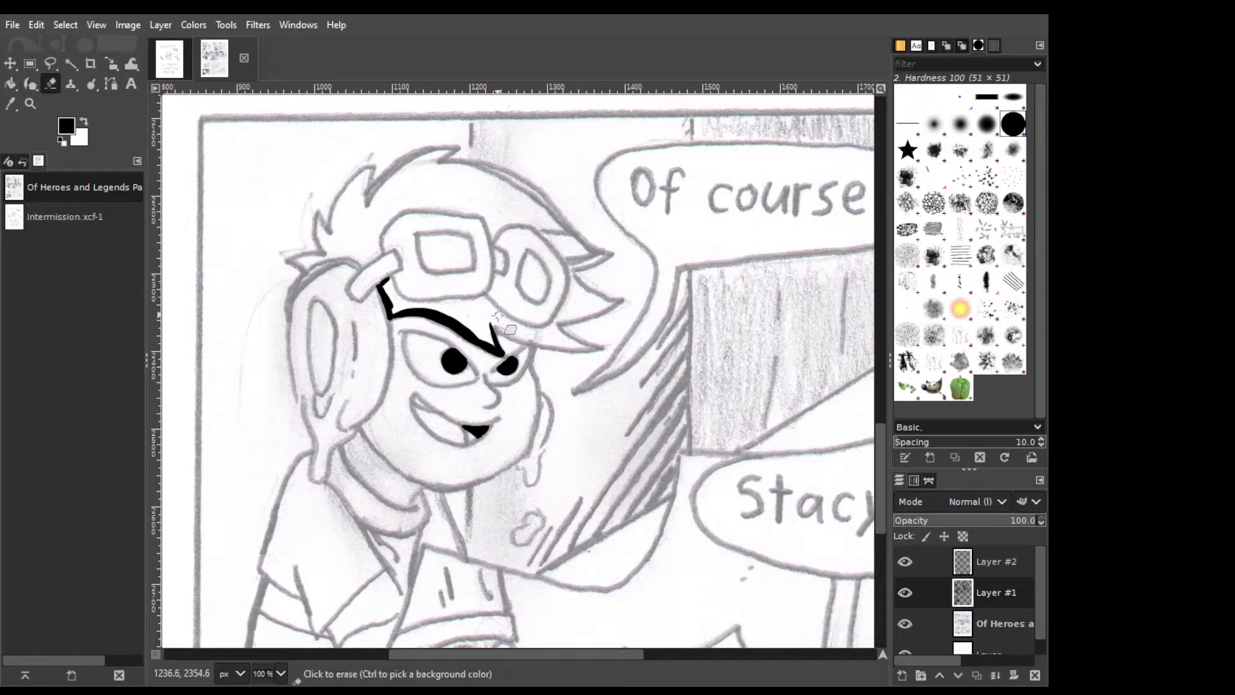
pyautogui.moveTo(498, 315); pyautogui.dragTo(519, 318)
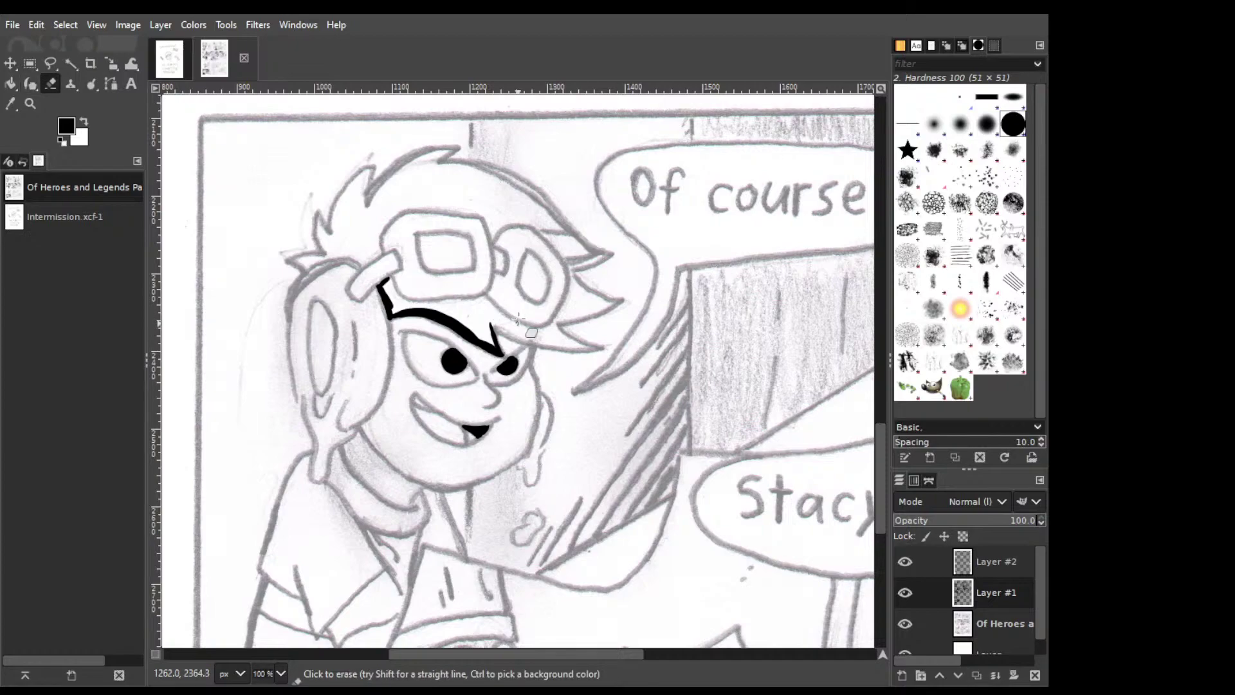
pyautogui.press('p')
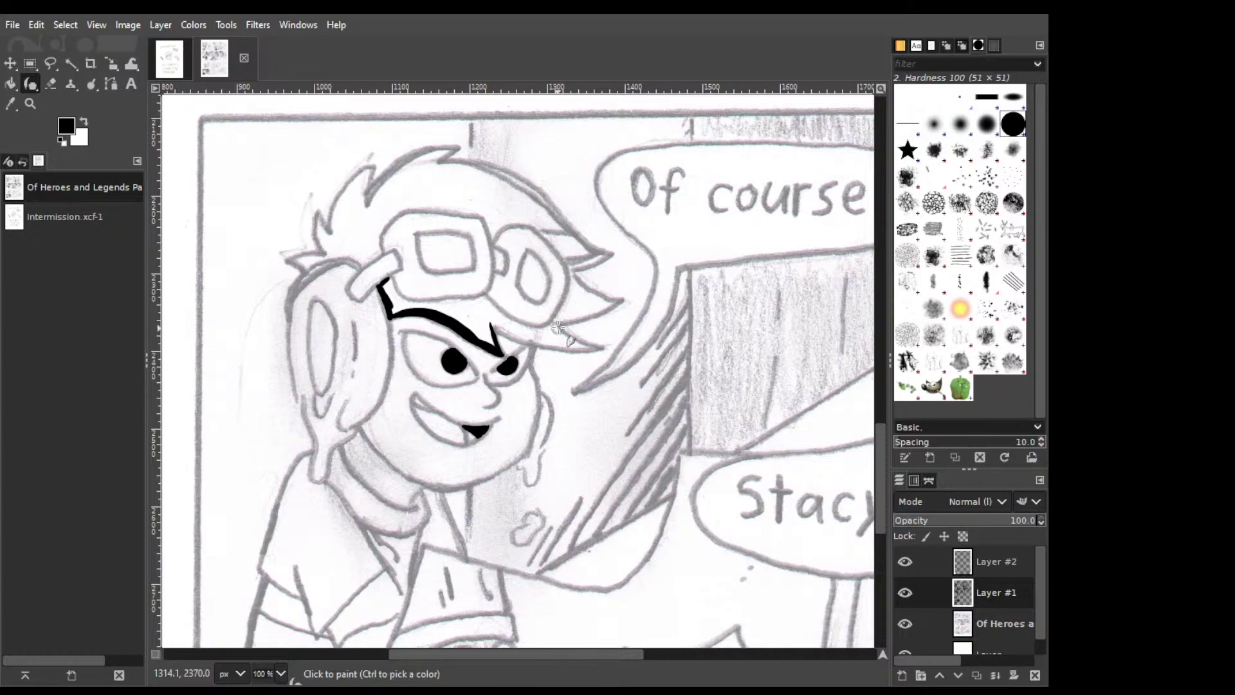
pyautogui.moveTo(553, 320)
pyautogui.mouseDown()
pyautogui.moveTo(597, 347)
pyautogui.moveTo(569, 338)
pyautogui.moveTo(600, 348)
pyautogui.mouseUp()
pyautogui.hotkey('ctrl', 'z')
pyautogui.moveTo(490, 320)
pyautogui.mouseDown()
pyautogui.moveTo(511, 339)
pyautogui.moveTo(602, 348)
pyautogui.moveTo(571, 273)
pyautogui.moveTo(621, 300)
pyautogui.mouseUp()
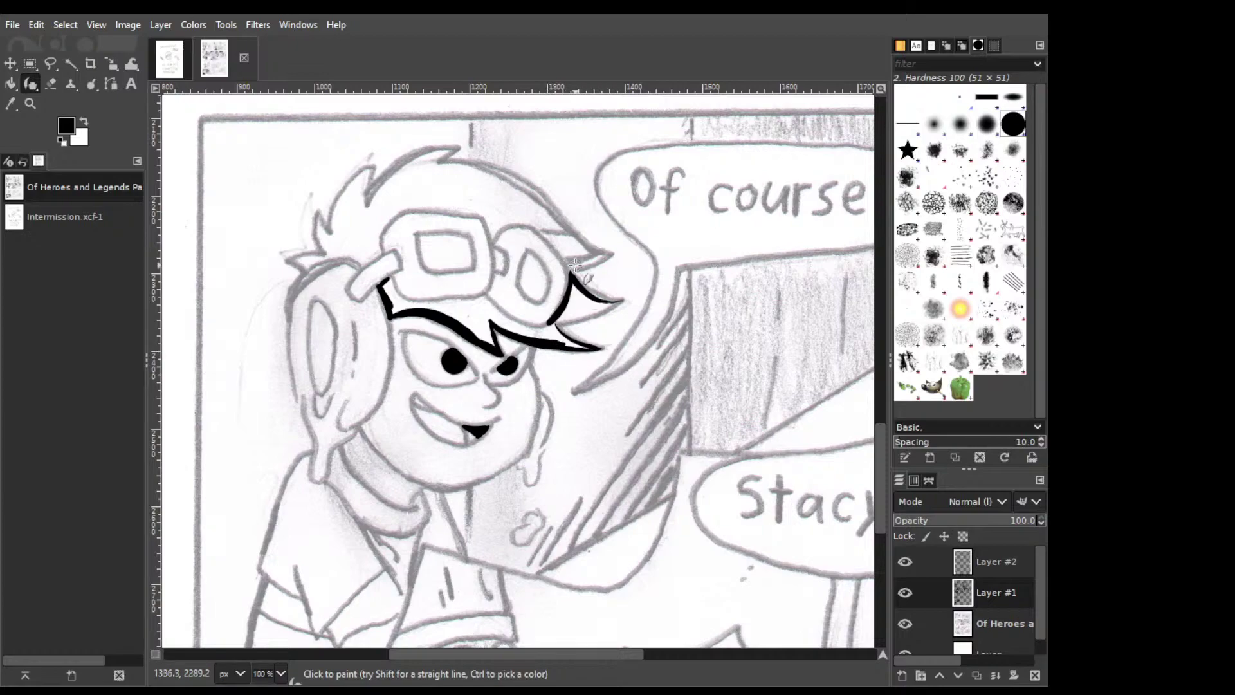
# Redo the upper edge of the pointed hair tip beside the goggles, clean its start with the eraser, and ink its lower edge.
pyautogui.hotkey('ctrl', 'z')
pyautogui.moveTo(572, 274); pyautogui.dragTo(623, 298)
pyautogui.hotkey('shift', 'e')
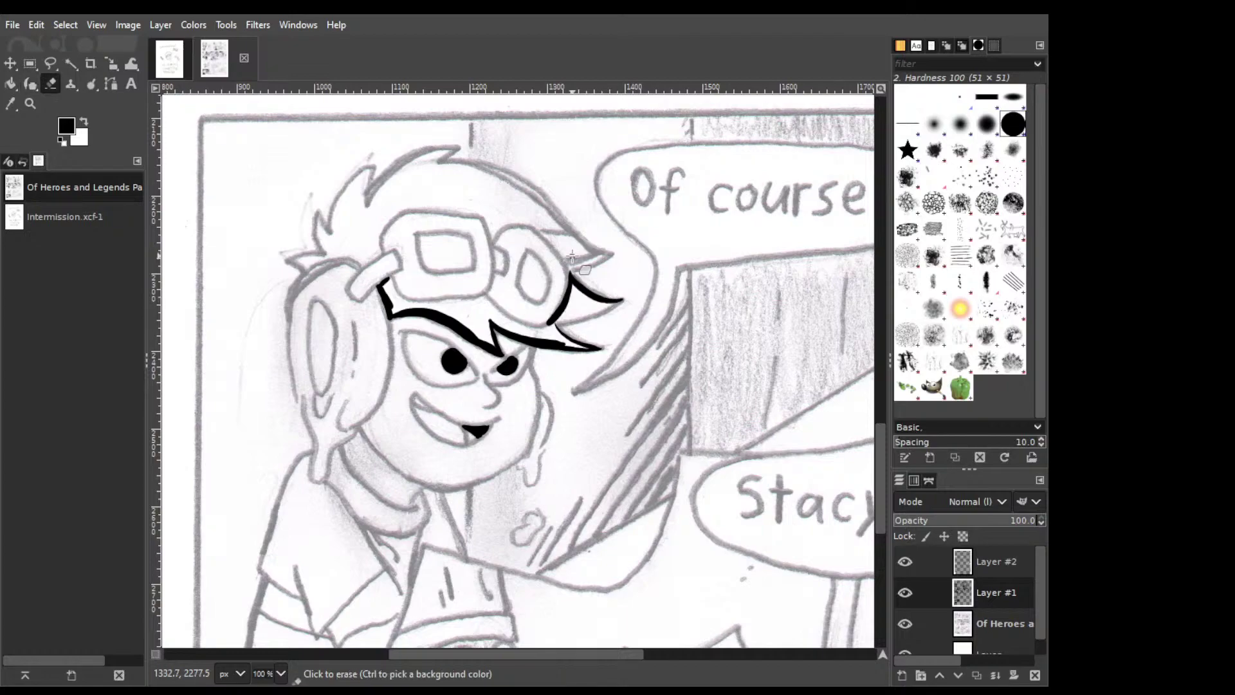
pyautogui.click(570, 266)
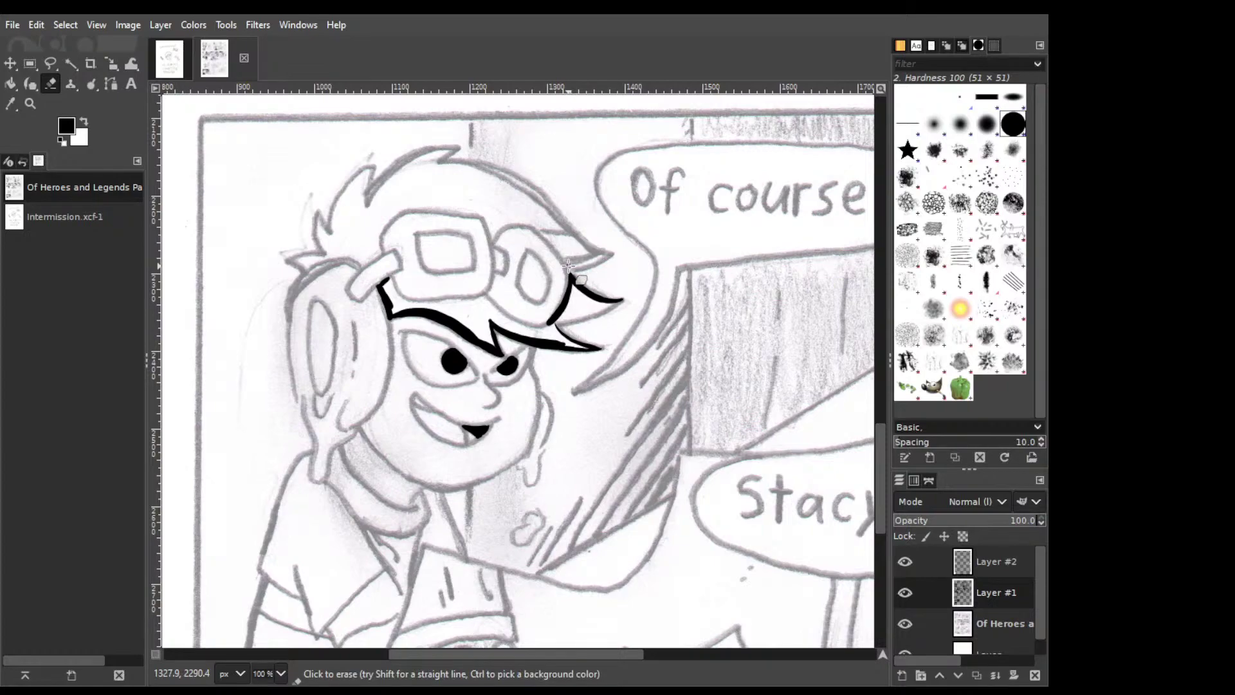
pyautogui.press('k')
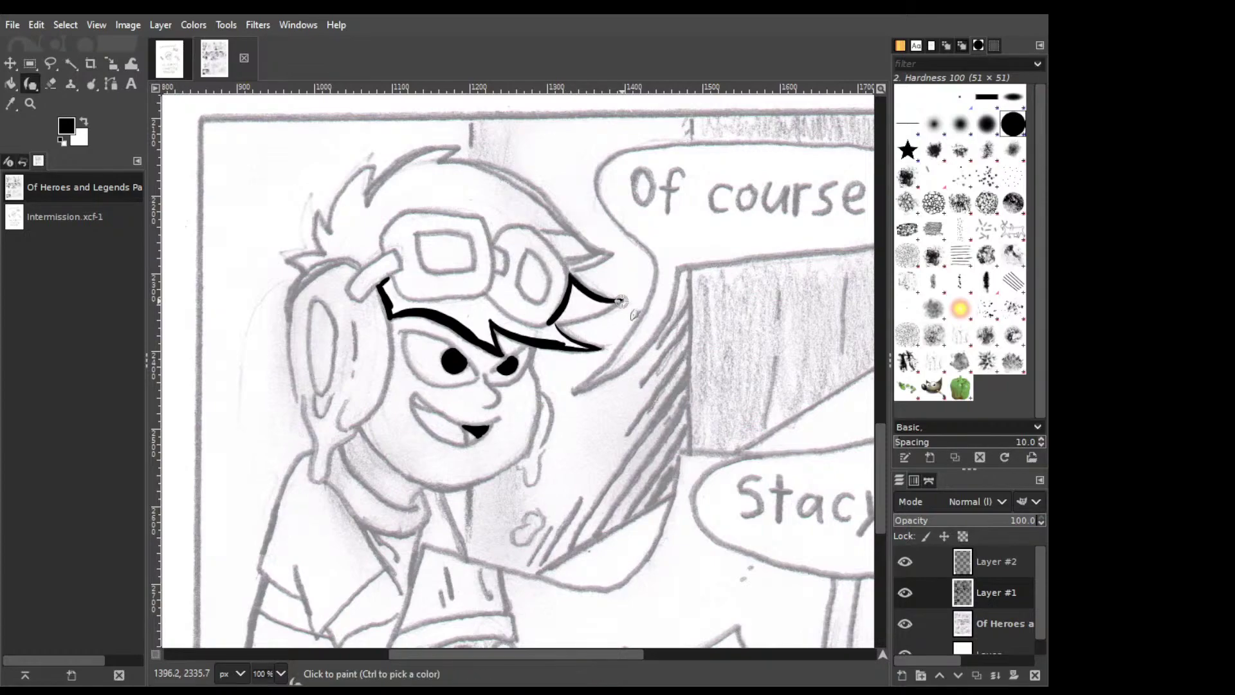
pyautogui.moveTo(620, 300); pyautogui.dragTo(566, 319)
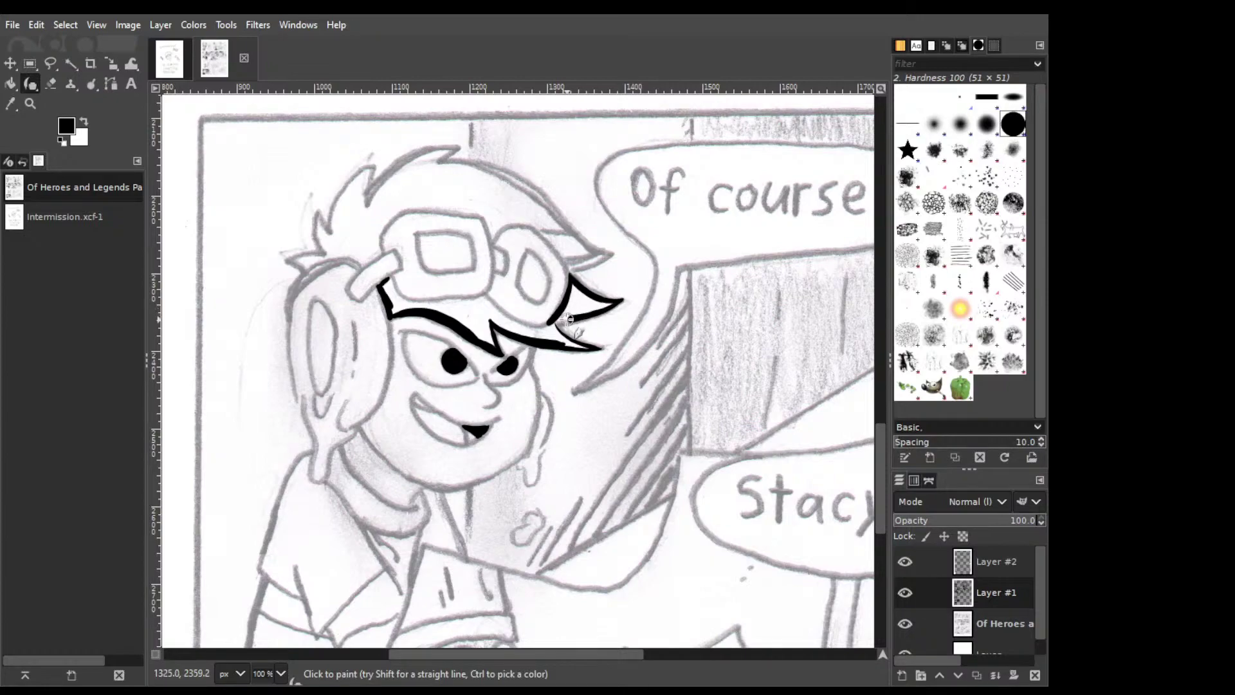
# Ink the fringe's upper edge along the underside of the goggles and fill the enclosed fringe and hair tips with black.
pyautogui.moveTo(483, 298)
pyautogui.mouseDown()
pyautogui.moveTo(516, 330)
pyautogui.moveTo(536, 321)
pyautogui.moveTo(479, 298)
pyautogui.moveTo(399, 298)
pyautogui.moveTo(445, 301)
pyautogui.mouseUp()
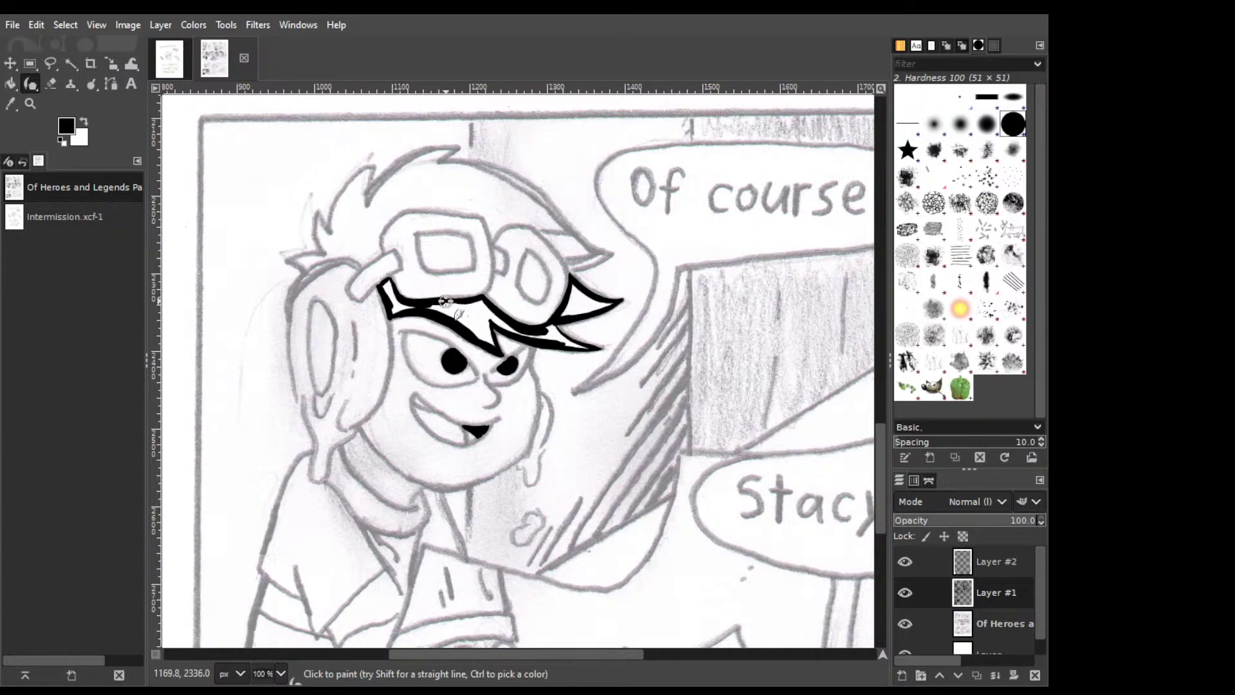
pyautogui.hotkey('ctrl', 'z')
pyautogui.hotkey('shift', 'b')
pyautogui.click(450, 308)
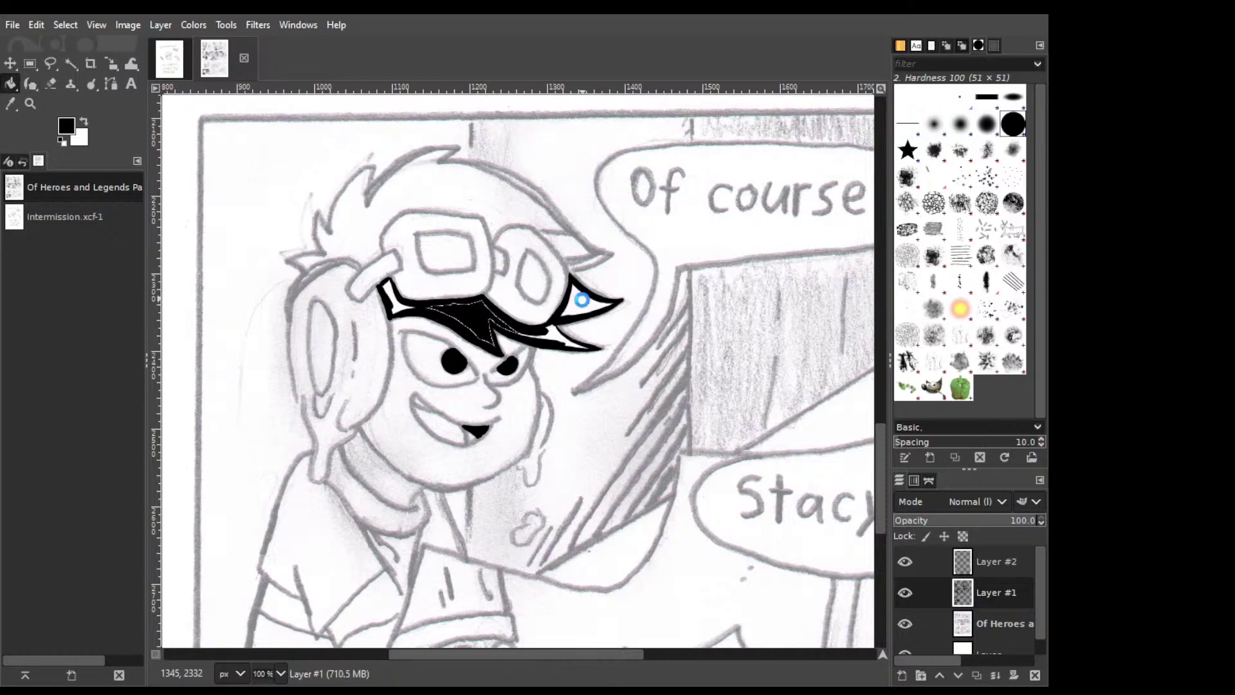
pyautogui.click(582, 300)
pyautogui.click(566, 338)
pyautogui.click(395, 308)
# Fill the inner shapes of both goggle lenses with solid black.
pyautogui.press('p')
pyautogui.click(420, 238)
pyautogui.moveTo(527, 251)
pyautogui.mouseDown()
pyautogui.moveTo(520, 273)
pyautogui.moveTo(533, 283)
pyautogui.moveTo(537, 274)
pyautogui.mouseUp()
# Ink the hair's top outline from beside the goggles over the crown and around the upper pointed tuft, redoing a misdrawn stroke.
pyautogui.moveTo(569, 266)
pyautogui.mouseDown()
pyautogui.moveTo(609, 251)
pyautogui.moveTo(543, 206)
pyautogui.moveTo(450, 166)
pyautogui.moveTo(422, 170)
pyautogui.mouseUp()
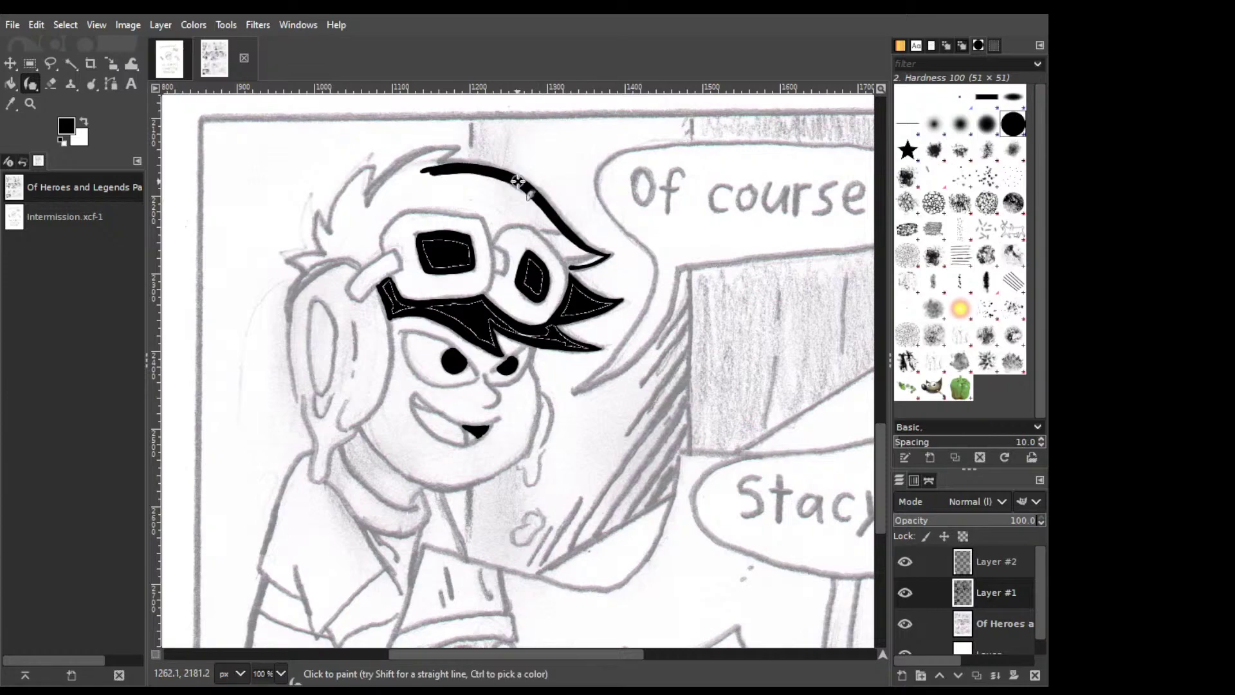
pyautogui.moveTo(517, 181)
pyautogui.mouseDown()
pyautogui.moveTo(417, 171)
pyautogui.moveTo(427, 167)
pyautogui.mouseUp()
pyautogui.hotkey('ctrl', 'z')
pyautogui.moveTo(444, 152); pyautogui.dragTo(428, 167)
pyautogui.moveTo(457, 149); pyautogui.dragTo(361, 208)
# Ink the hair's edge along the top of both goggle frames down to the strap, redoing a misdrawn stroke.
pyautogui.moveTo(494, 230)
pyautogui.mouseDown()
pyautogui.moveTo(557, 244)
pyautogui.moveTo(486, 218)
pyautogui.moveTo(494, 241)
pyautogui.moveTo(400, 208)
pyautogui.mouseUp()
pyautogui.hotkey('ctrl', 'z')
pyautogui.moveTo(489, 216)
pyautogui.mouseDown()
pyautogui.moveTo(359, 270)
pyautogui.moveTo(366, 256)
pyautogui.mouseUp()
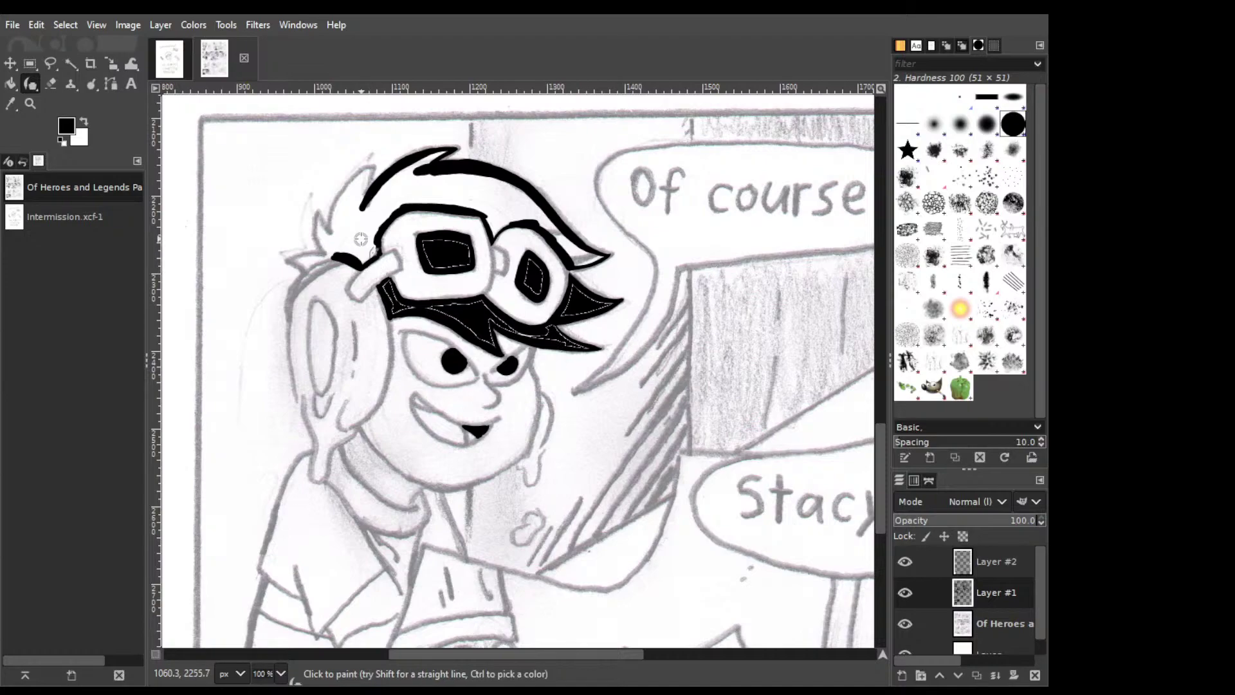
# Ink the hair's lower edge over the top of the headphone, from the goggle strap to the rear hair tip.
pyautogui.hotkey('shift', 'e')
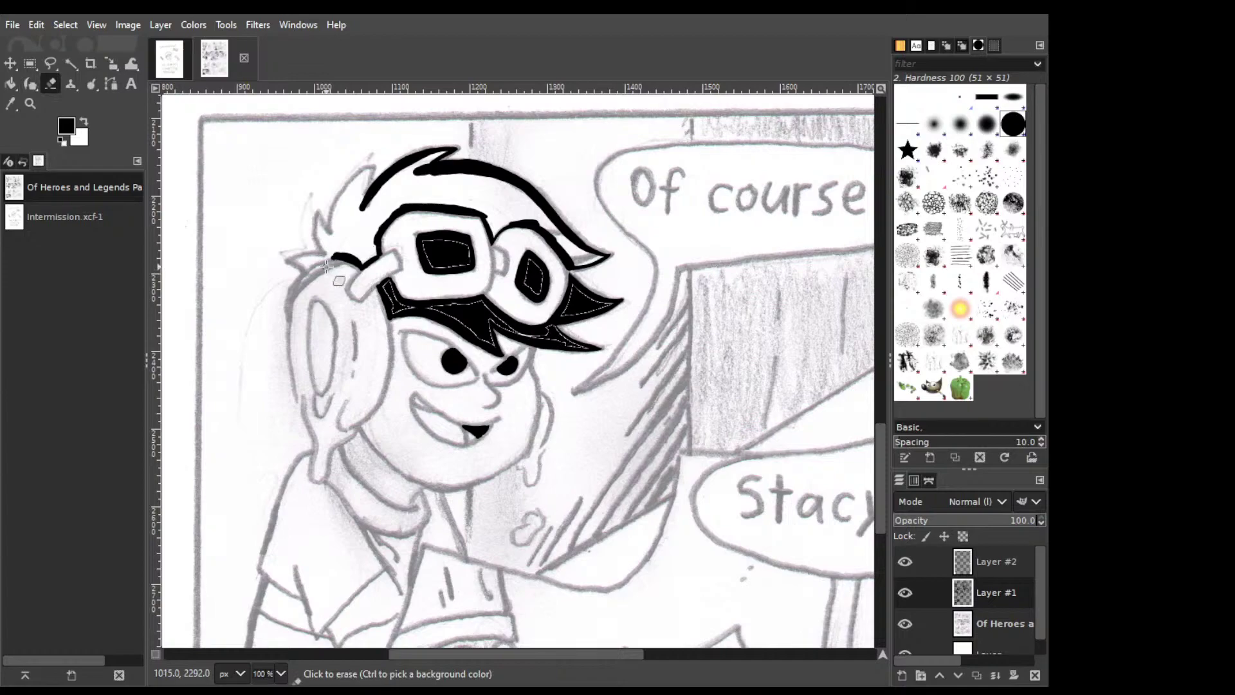
pyautogui.press('k')
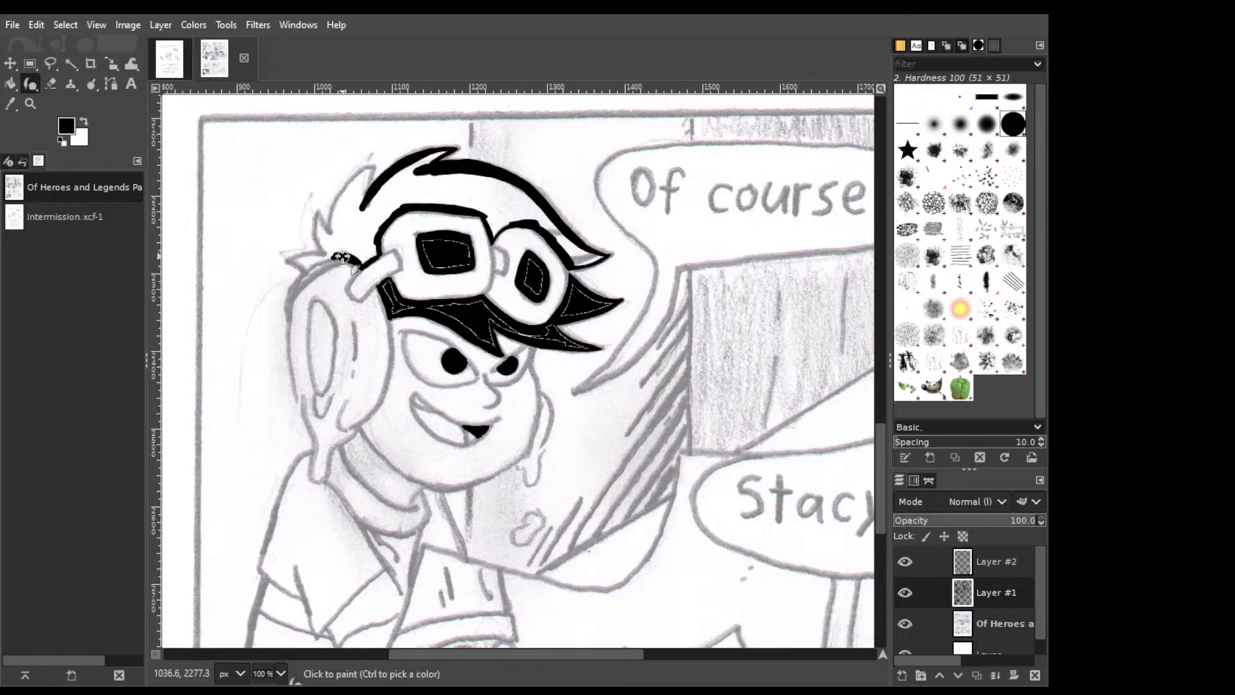
pyautogui.moveTo(341, 257); pyautogui.dragTo(316, 262)
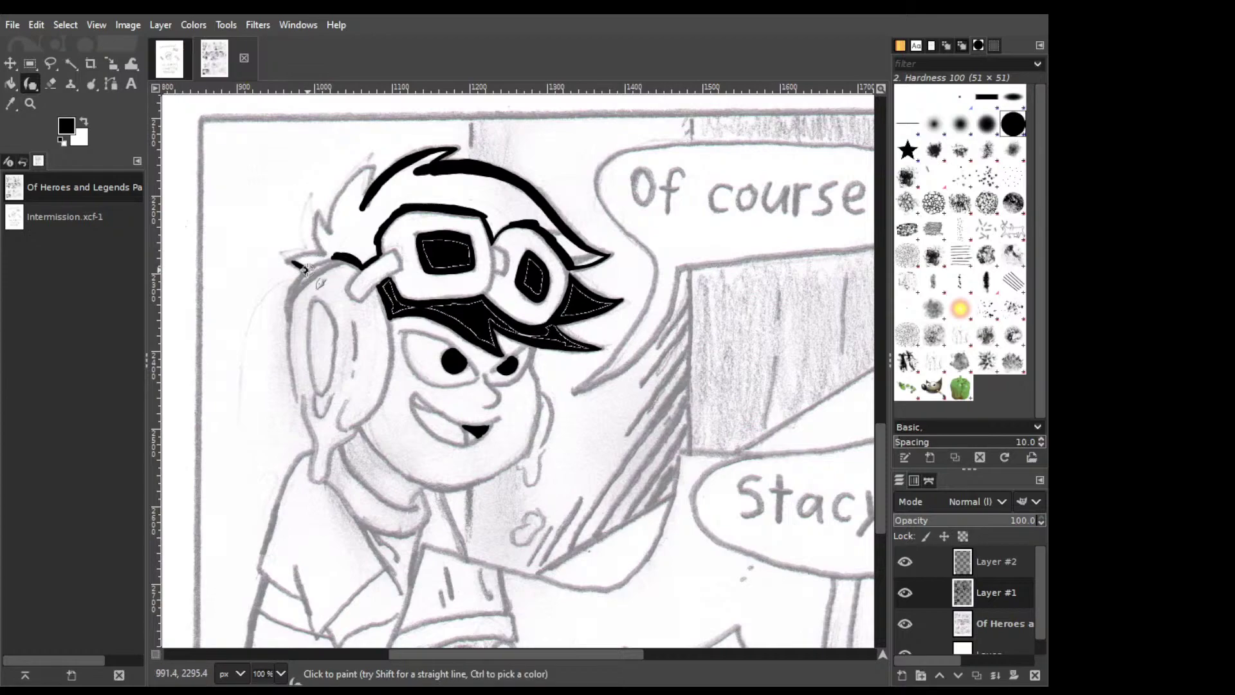
pyautogui.moveTo(307, 269); pyautogui.dragTo(306, 277)
pyautogui.moveTo(316, 269)
pyautogui.mouseDown()
pyautogui.moveTo(345, 256)
pyautogui.moveTo(317, 258)
pyautogui.mouseUp()
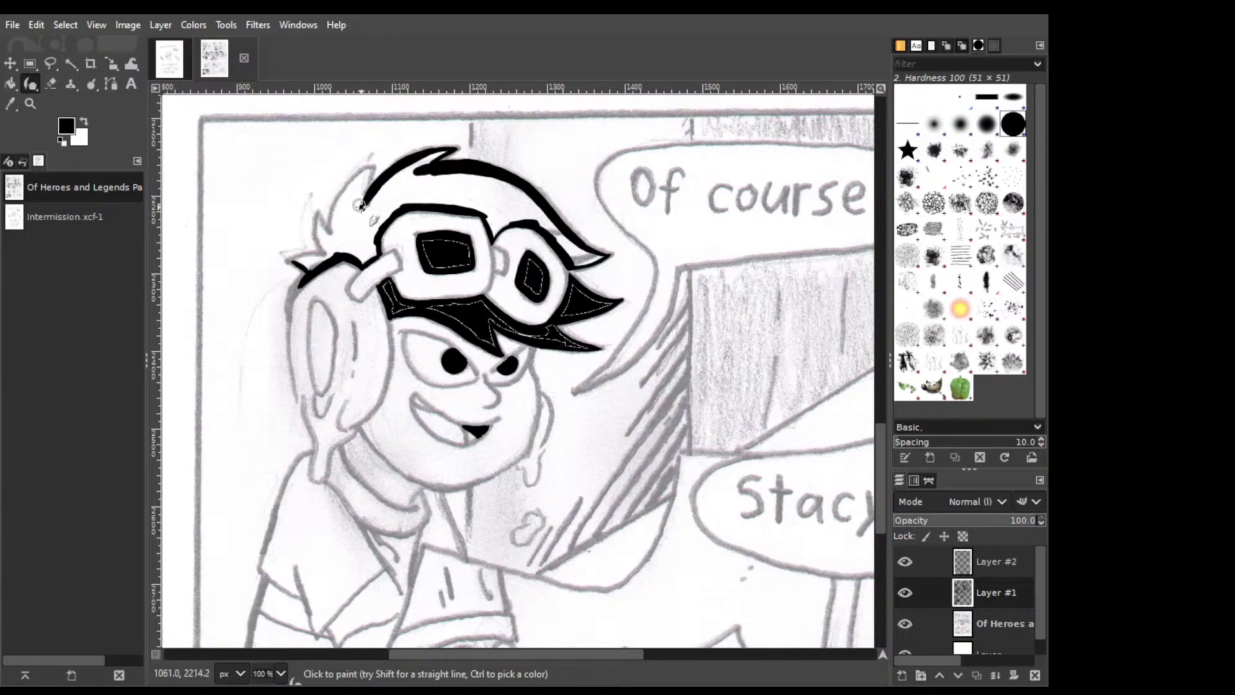
# Thicken the inked hair corner above the goggles and begin inking the pointed tuft at the back of the head.
pyautogui.moveTo(359, 205); pyautogui.dragTo(361, 210)
pyautogui.moveTo(380, 223); pyautogui.dragTo(384, 212)
pyautogui.moveTo(372, 167); pyautogui.dragTo(371, 173)
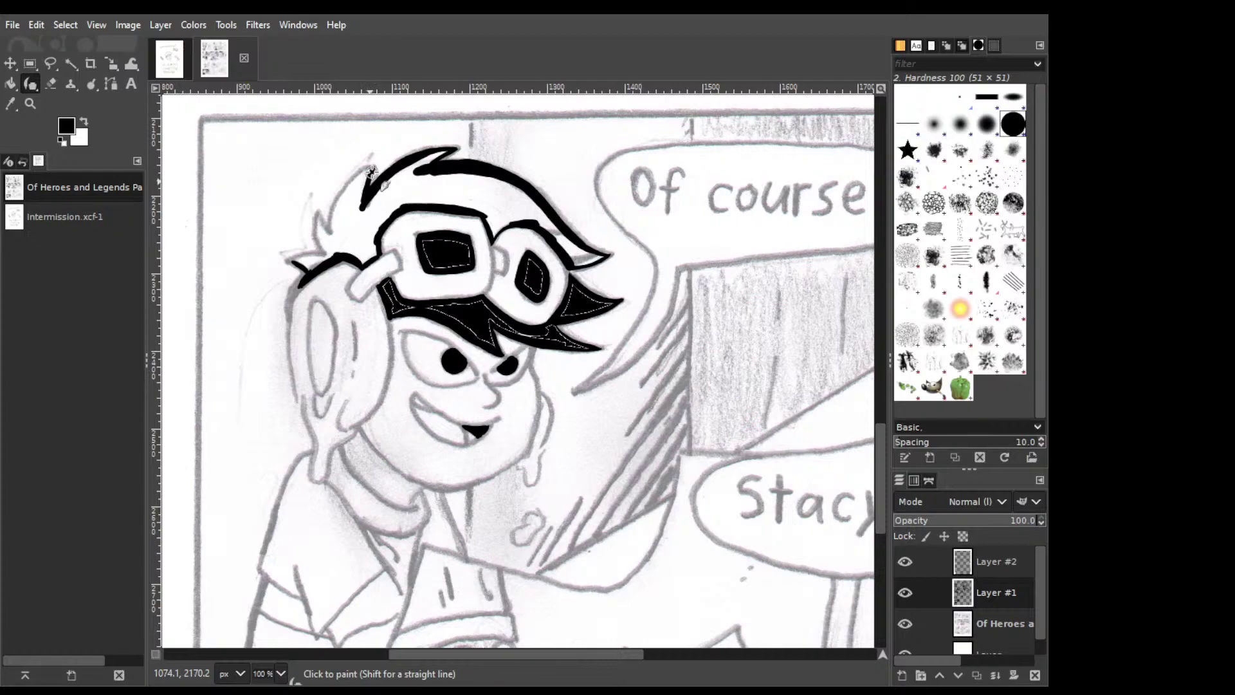